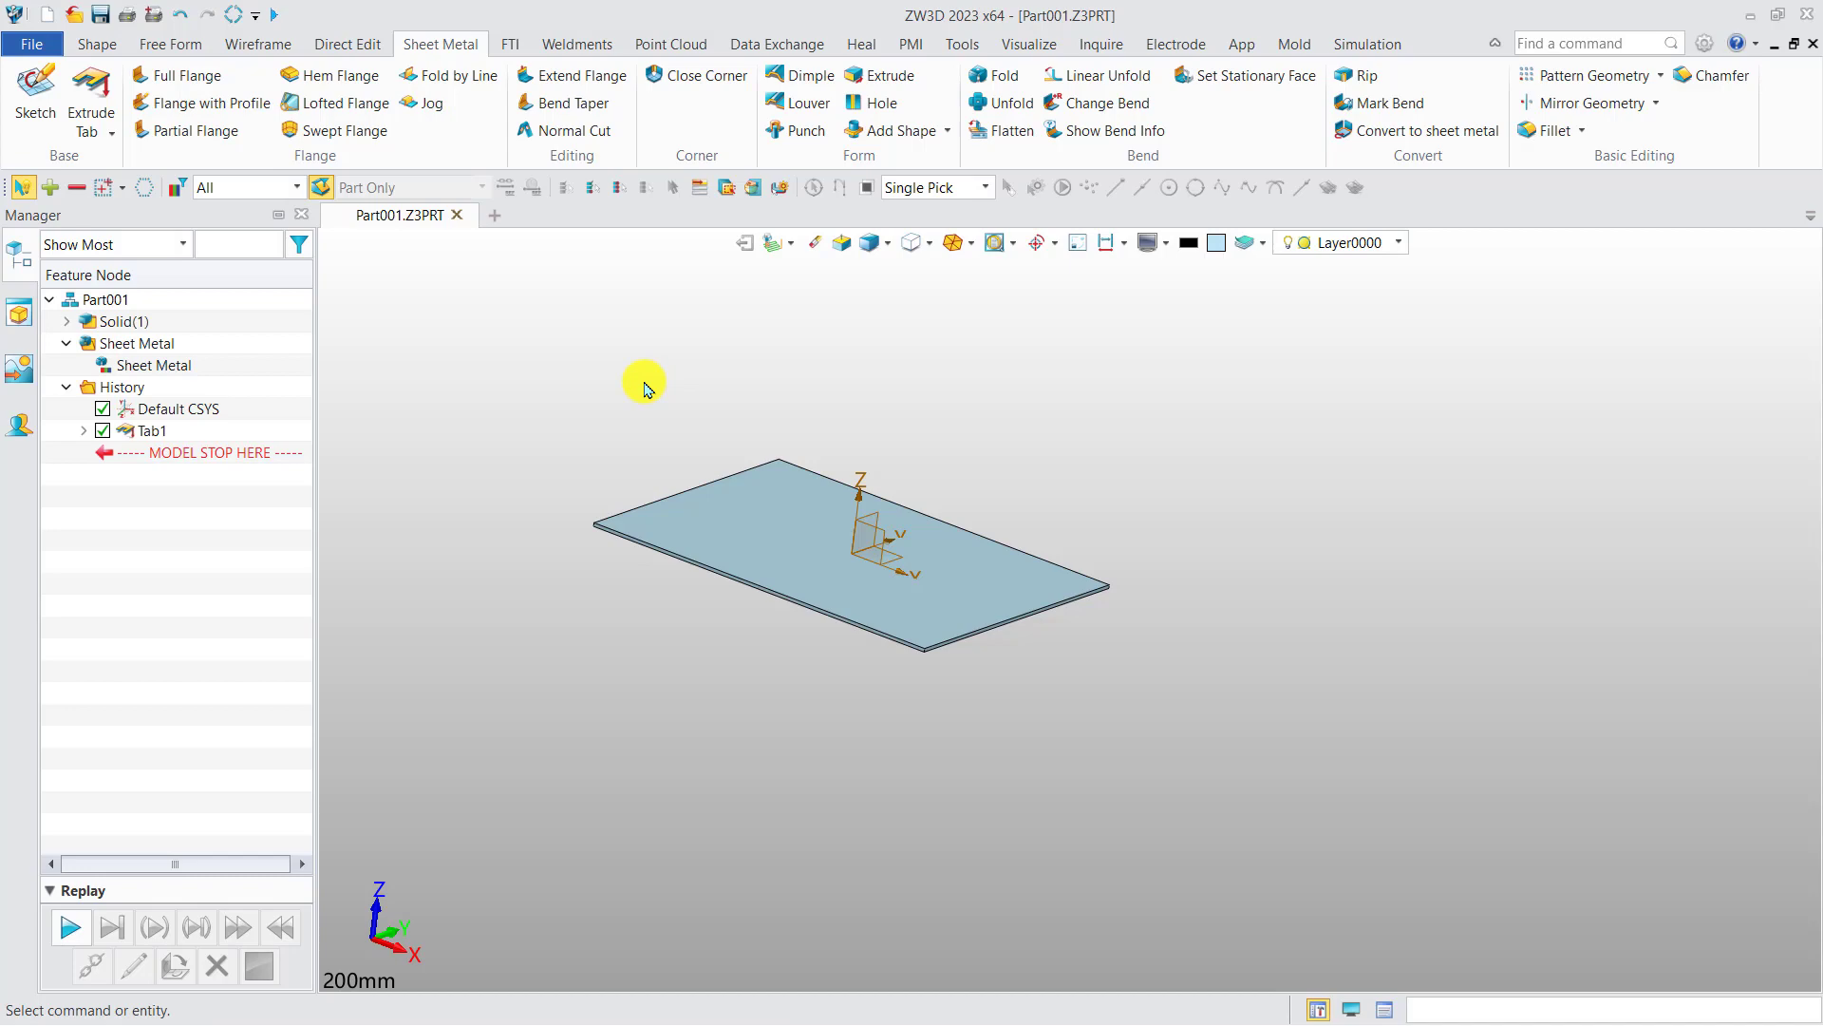
# Start an Extrude Tab and open a new sketch on the top face of the plate
pyautogui.click(90, 95)
pyautogui.rightClick(539, 379)
pyautogui.click(565, 428)
pyautogui.click(774, 522)
pyautogui.middleClick(775, 523)
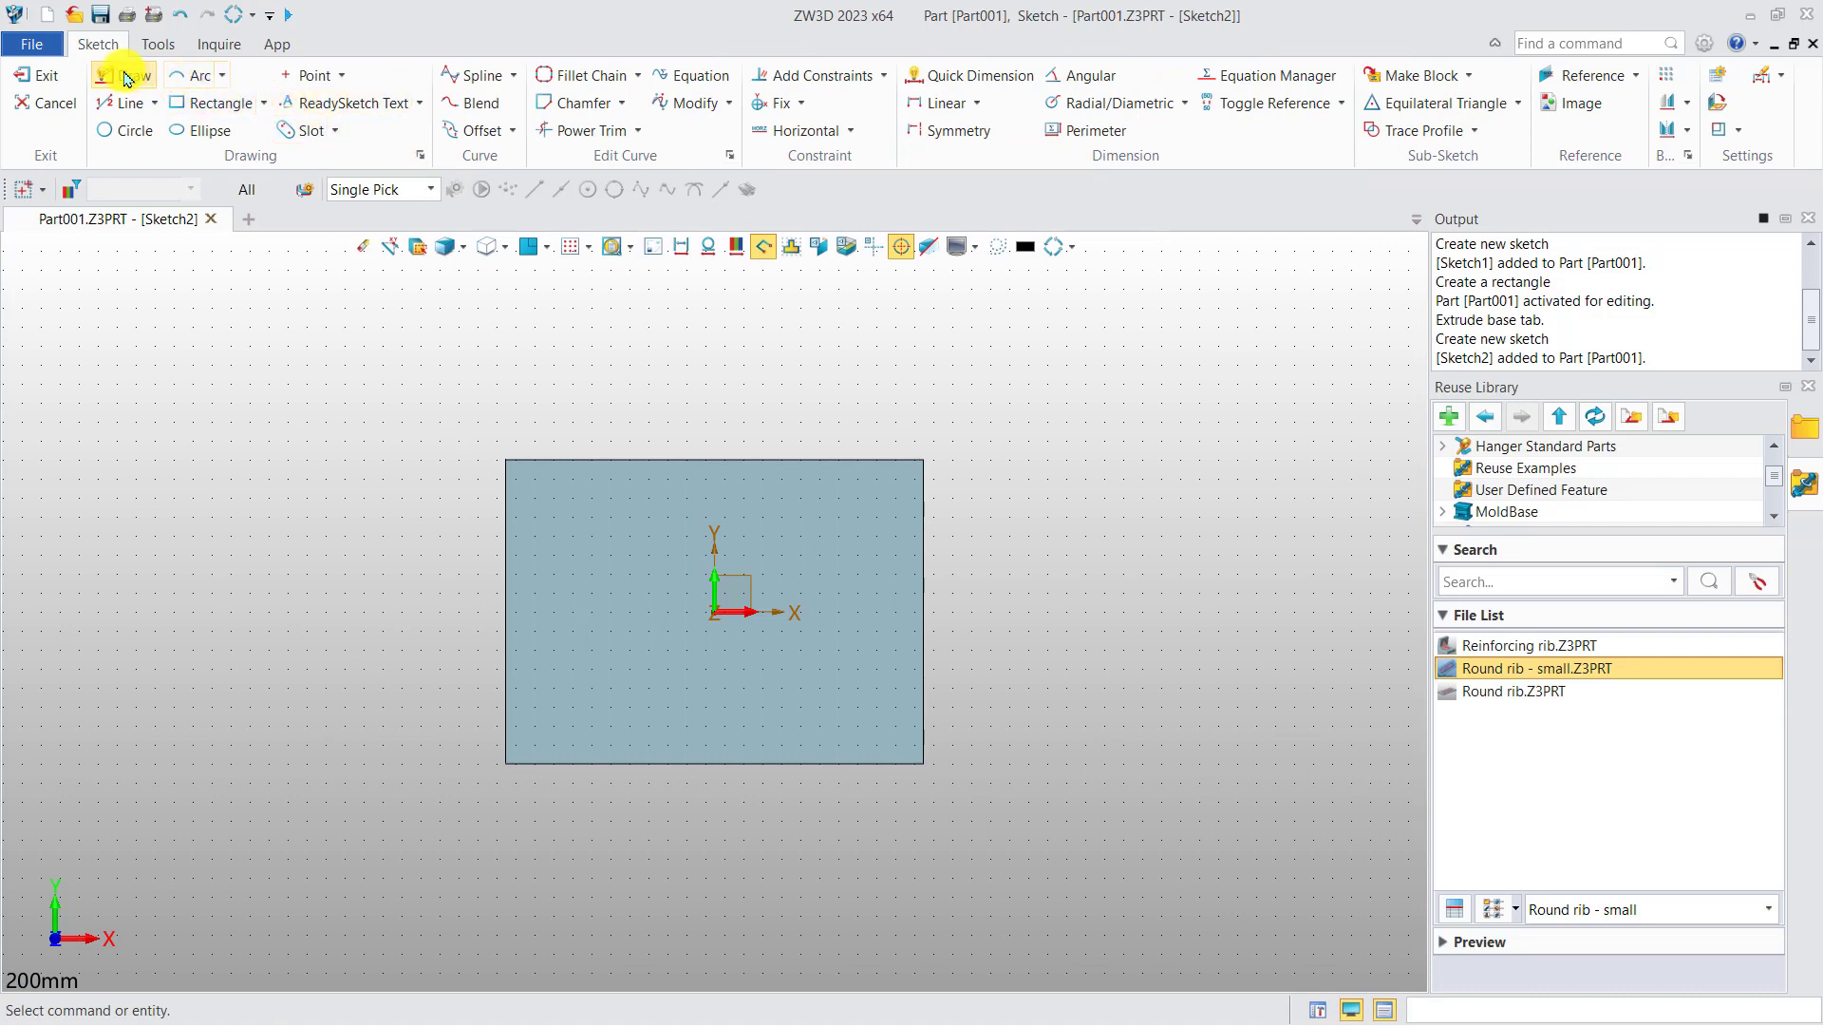
# Draw a closed stepped profile extending outward from the plate's short left edge and finish the sketch
pyautogui.click(130, 78)
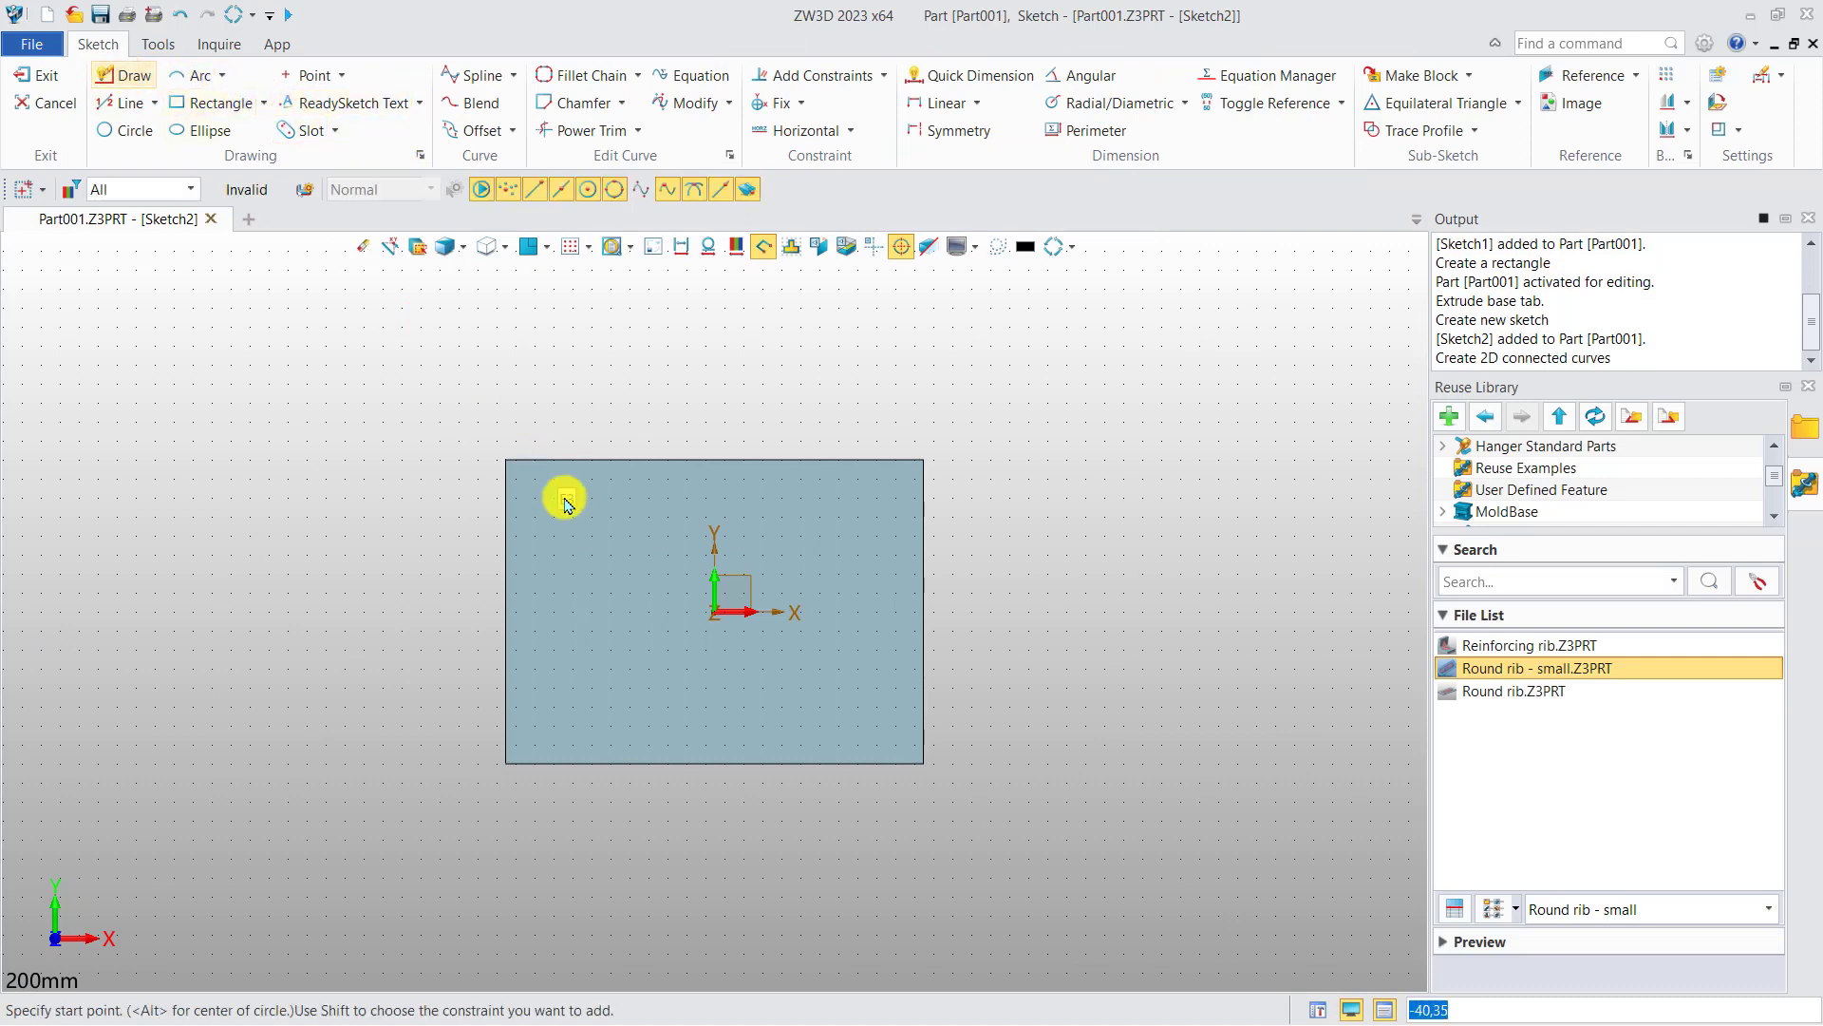
pyautogui.click(507, 549)
pyautogui.click(430, 534)
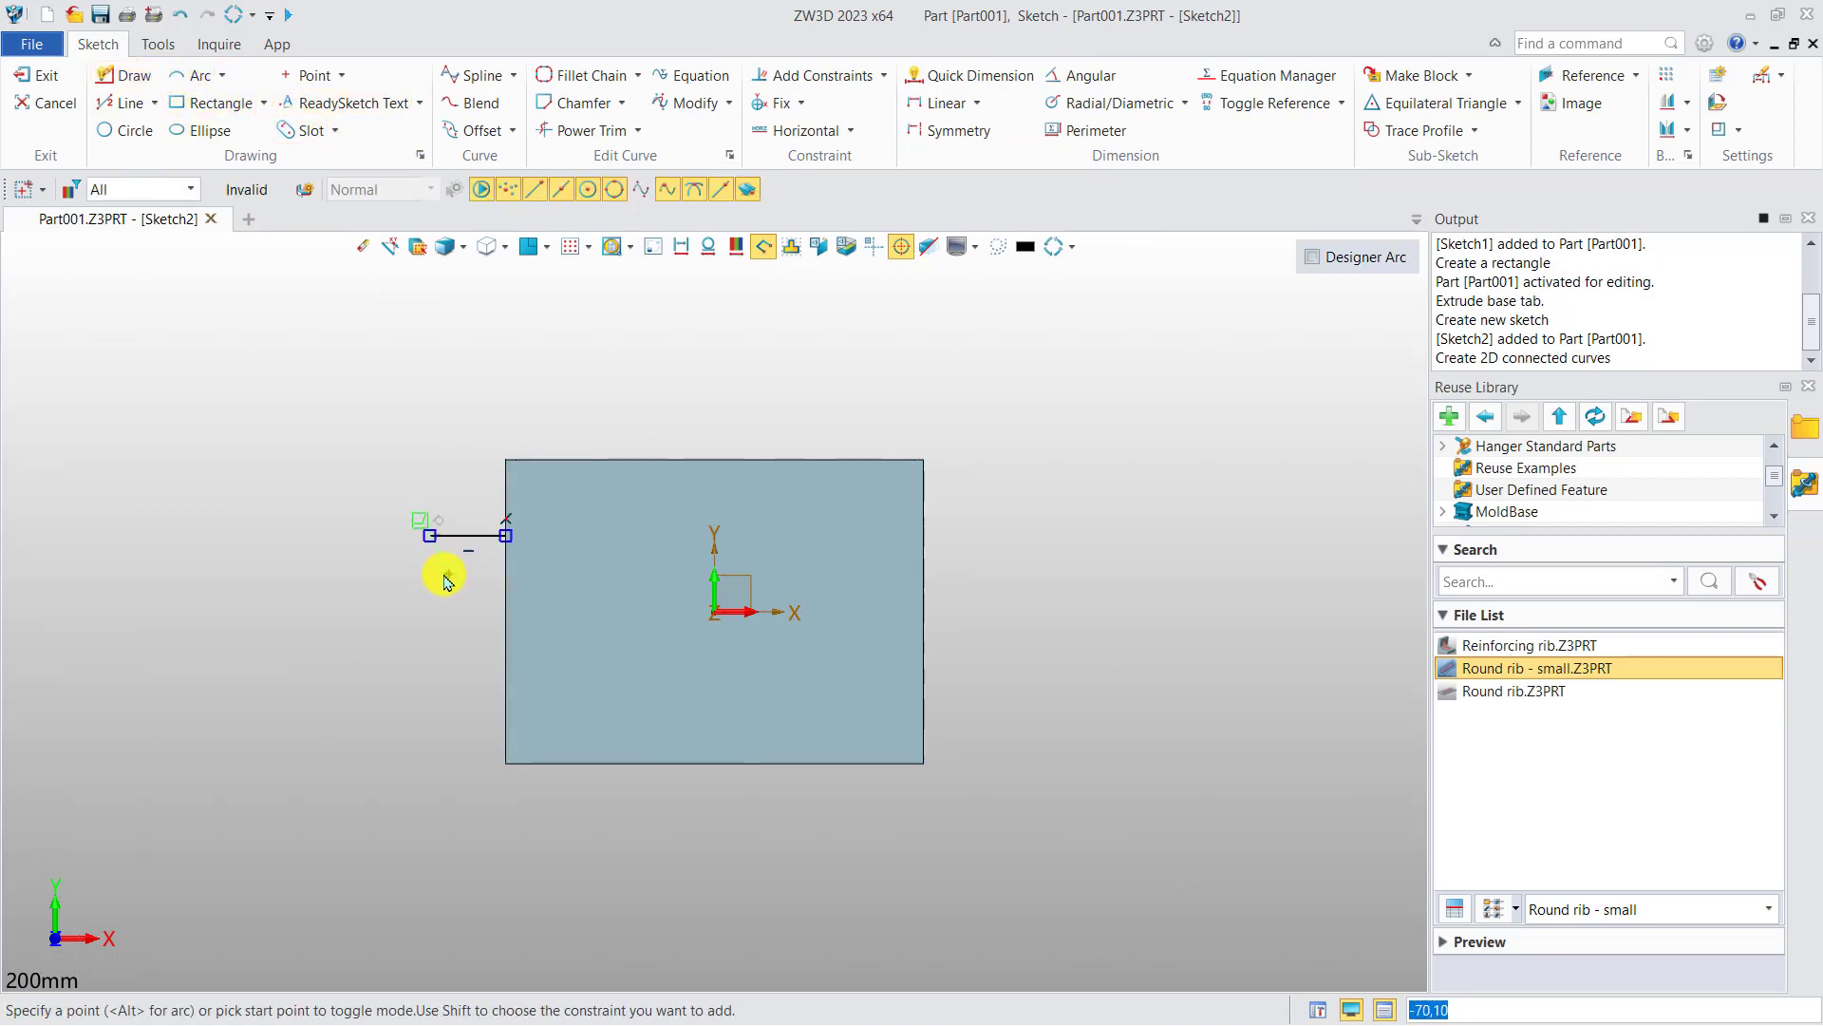
pyautogui.click(431, 600)
pyautogui.click(398, 600)
pyautogui.click(430, 669)
pyautogui.click(430, 707)
pyautogui.click(505, 707)
pyautogui.click(507, 538)
pyautogui.rightClick(820, 399)
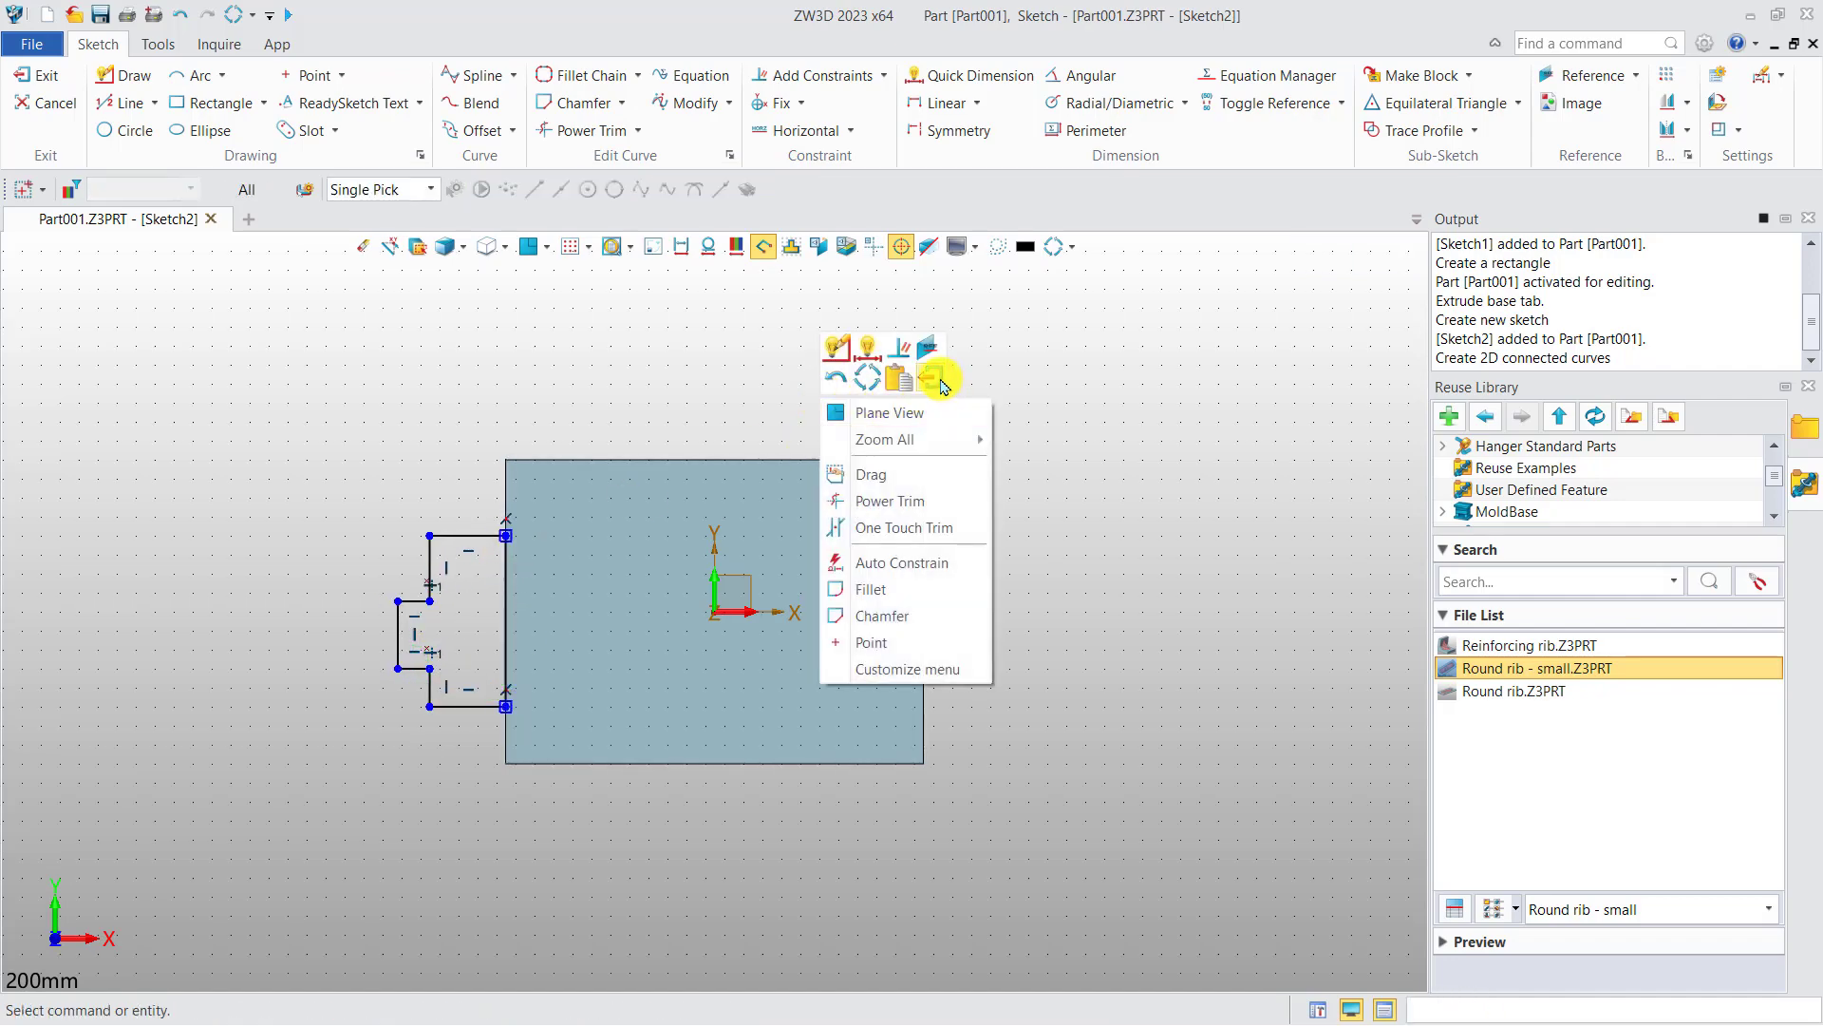
pyautogui.click(929, 378)
# Extrude the stepped profile as a 1 mm thick tab merged with the existing base plate
pyautogui.scroll(4, 636, 510)
pyautogui.moveTo(636, 553); pyautogui.dragTo(732, 572, button='right')
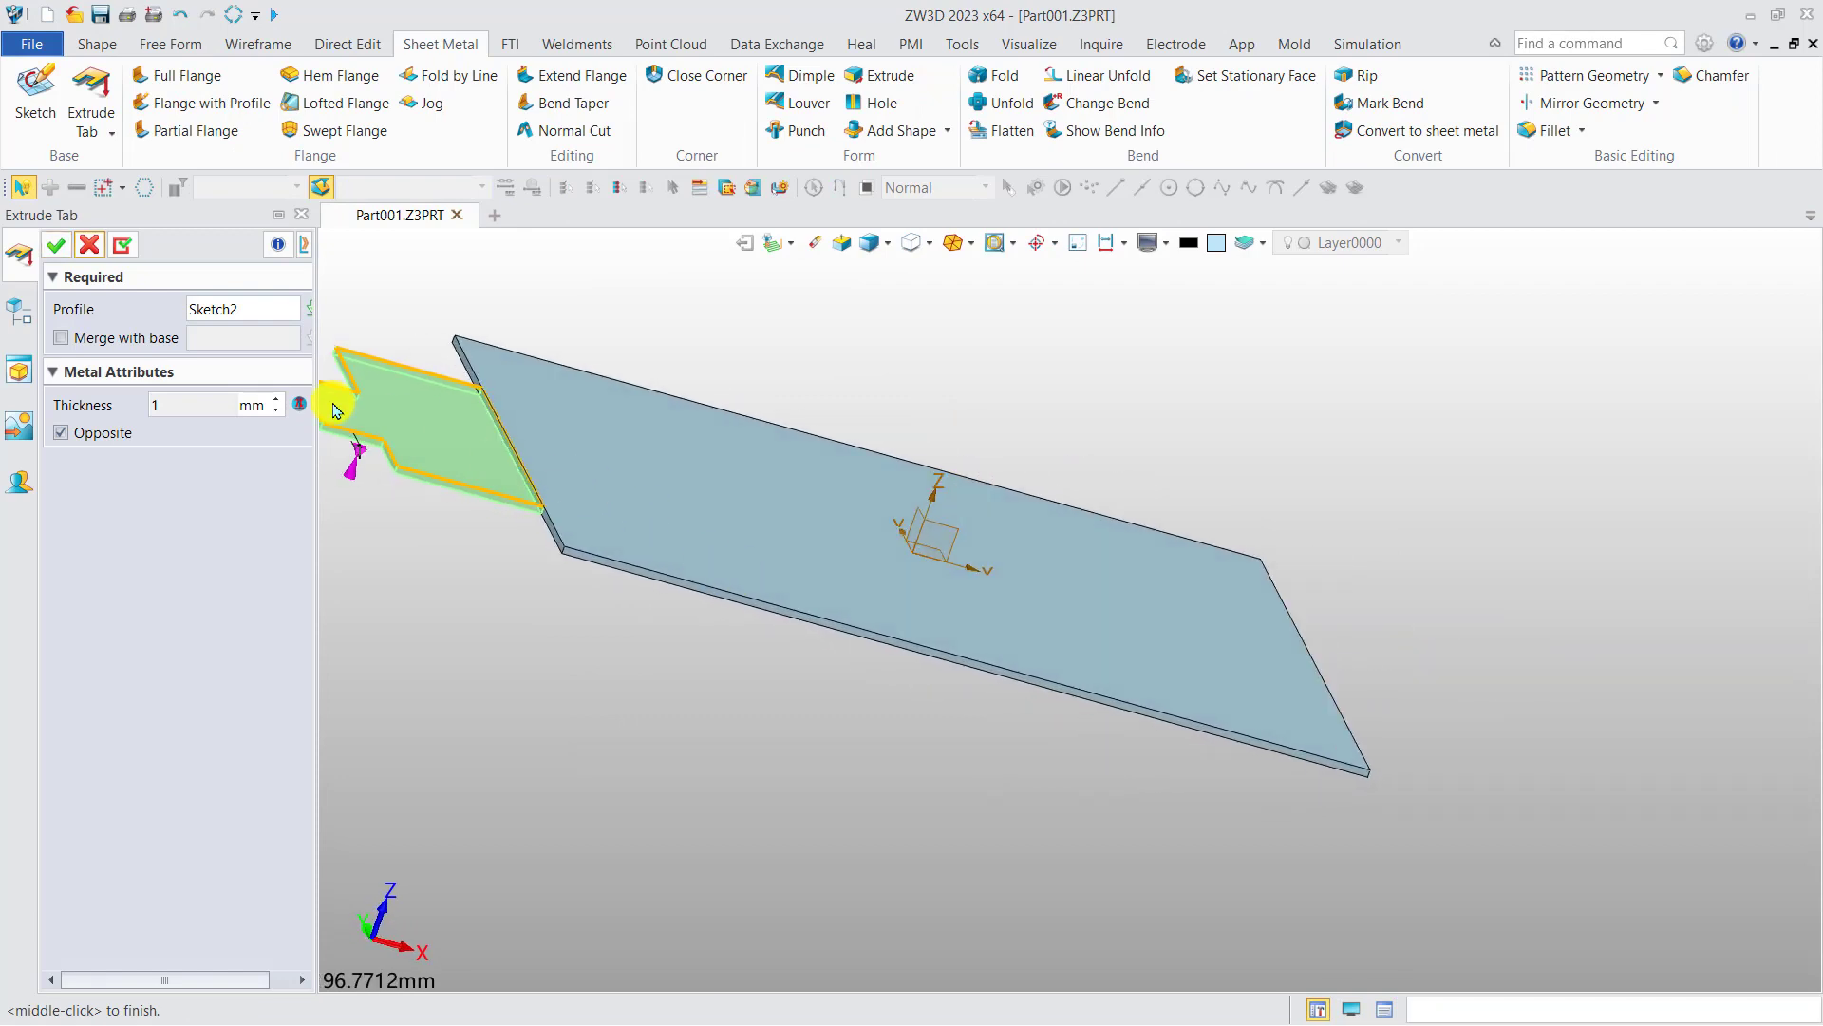
pyautogui.click(158, 350)
pyautogui.click(721, 494)
pyautogui.click(55, 245)
pyautogui.moveTo(761, 505); pyautogui.dragTo(690, 564, button='right')
pyautogui.scroll(-3, 750, 581)
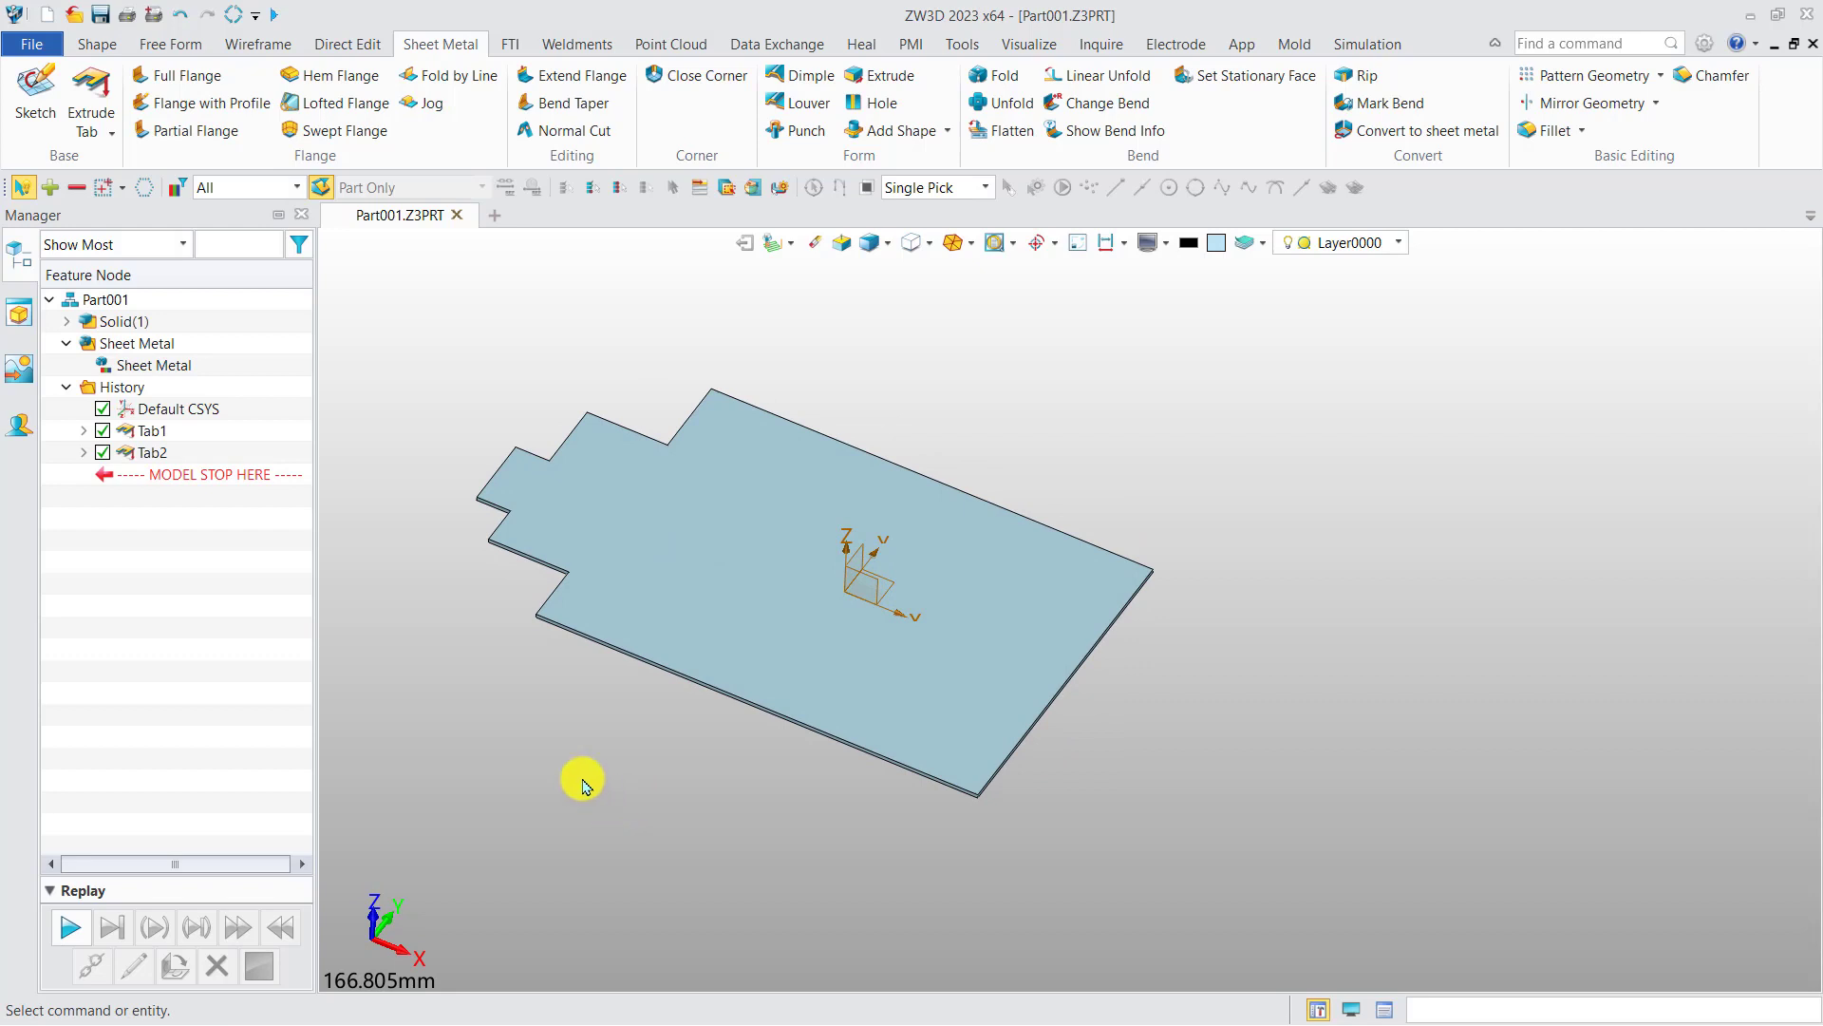
# Create a new sheet metal part named Part002 and open an Extrude Flange sketch on its XY plane
pyautogui.click(495, 218)
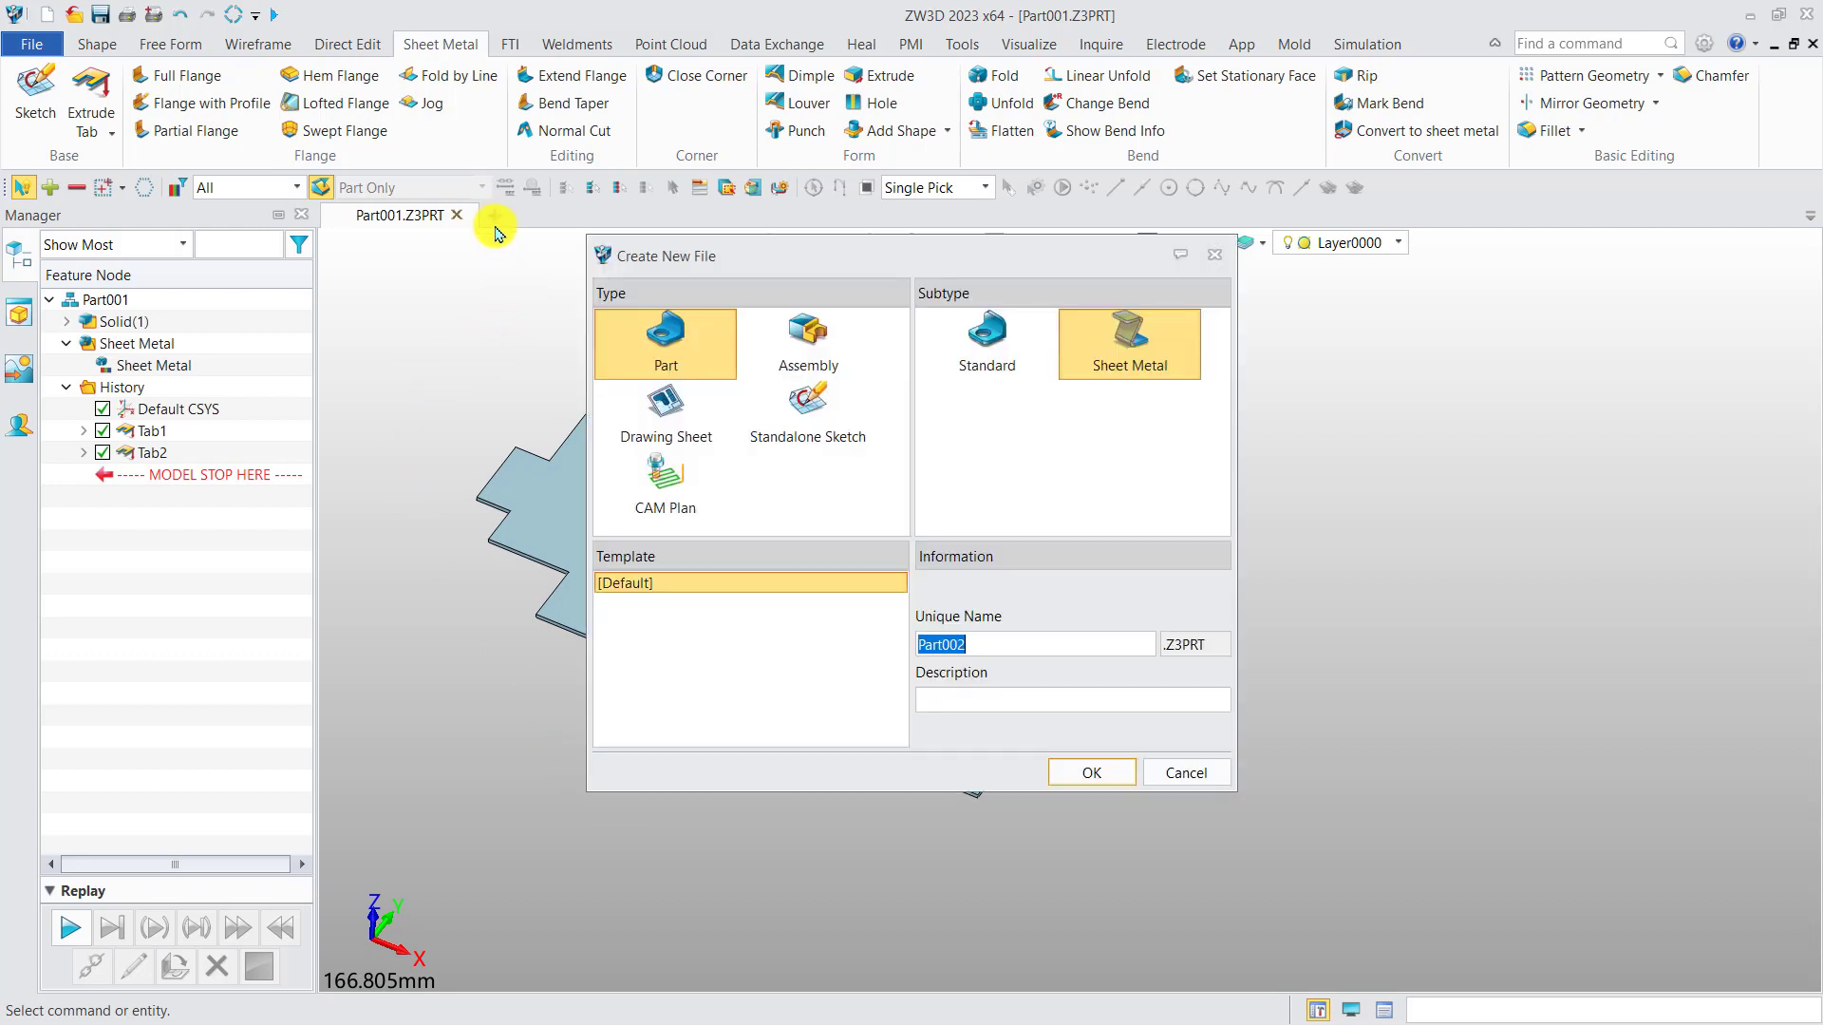
pyautogui.click(1092, 772)
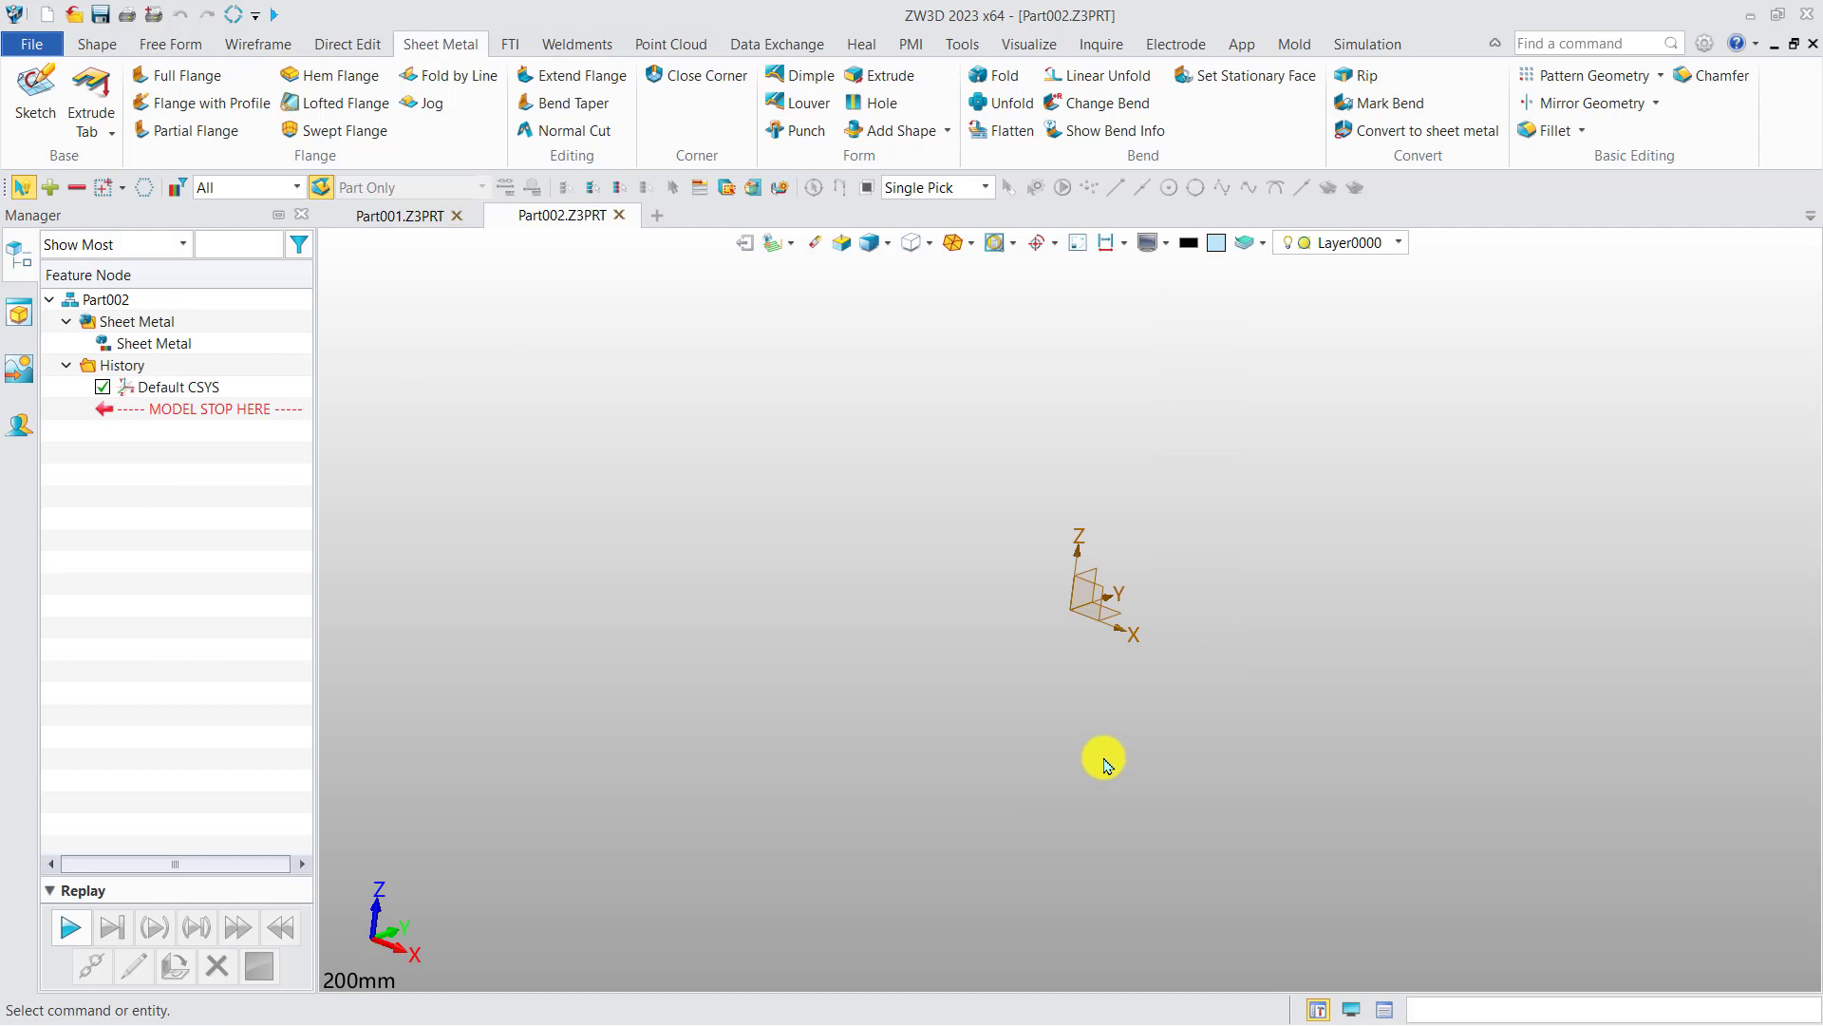
pyautogui.click(102, 132)
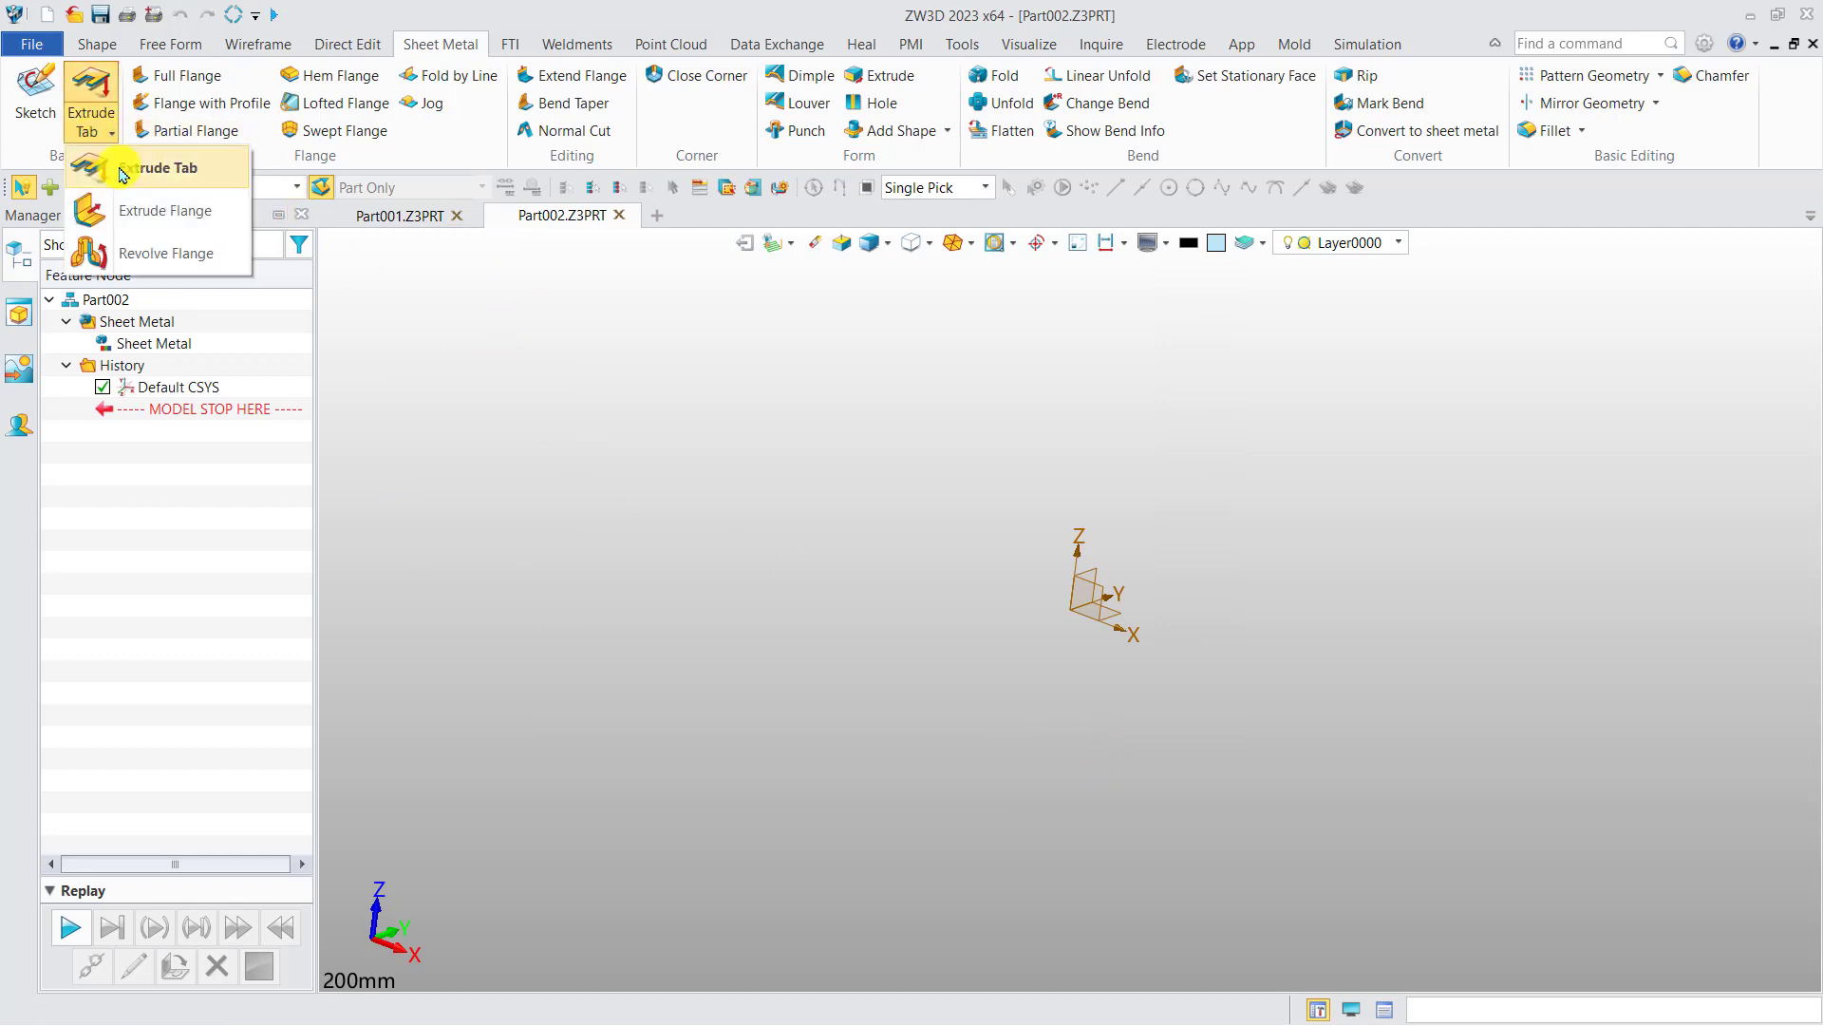
pyautogui.click(166, 212)
pyautogui.rightClick(897, 611)
pyautogui.click(940, 649)
pyautogui.click(1092, 622)
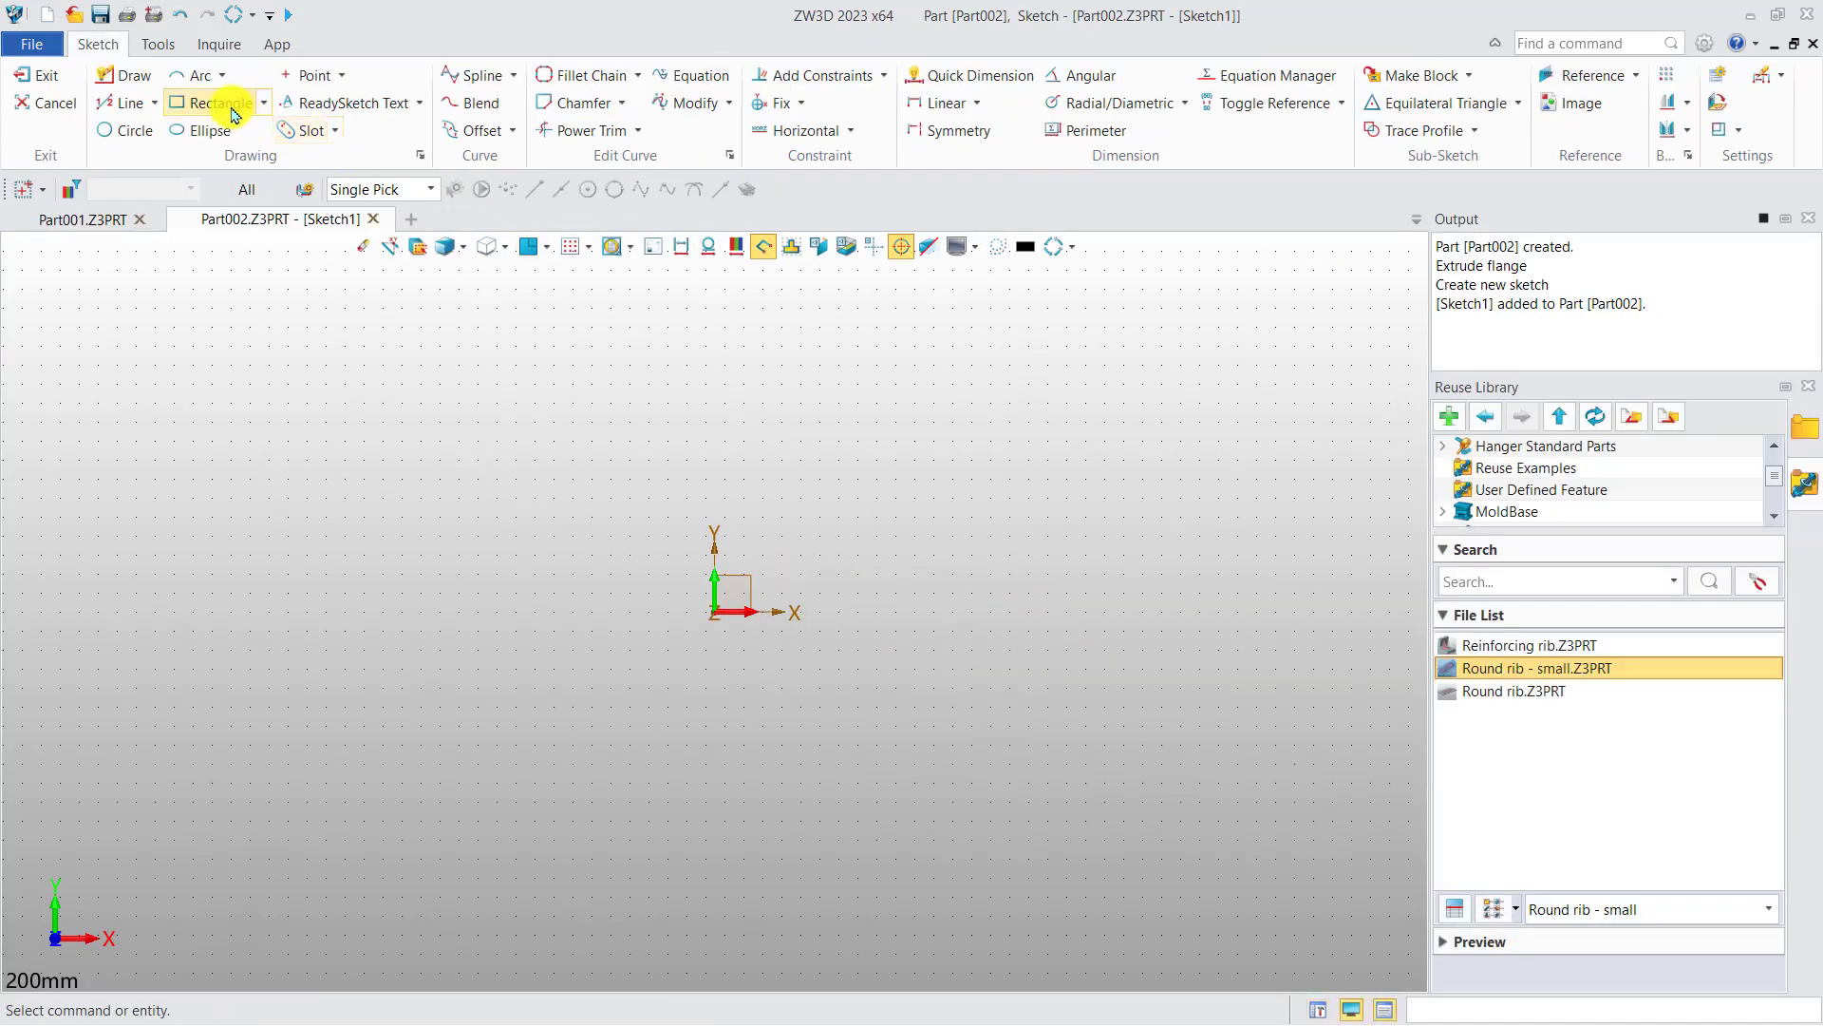
# Sketch a 120 by 90 mm rectangle centred on the origin and finish the sketch
pyautogui.click(226, 112)
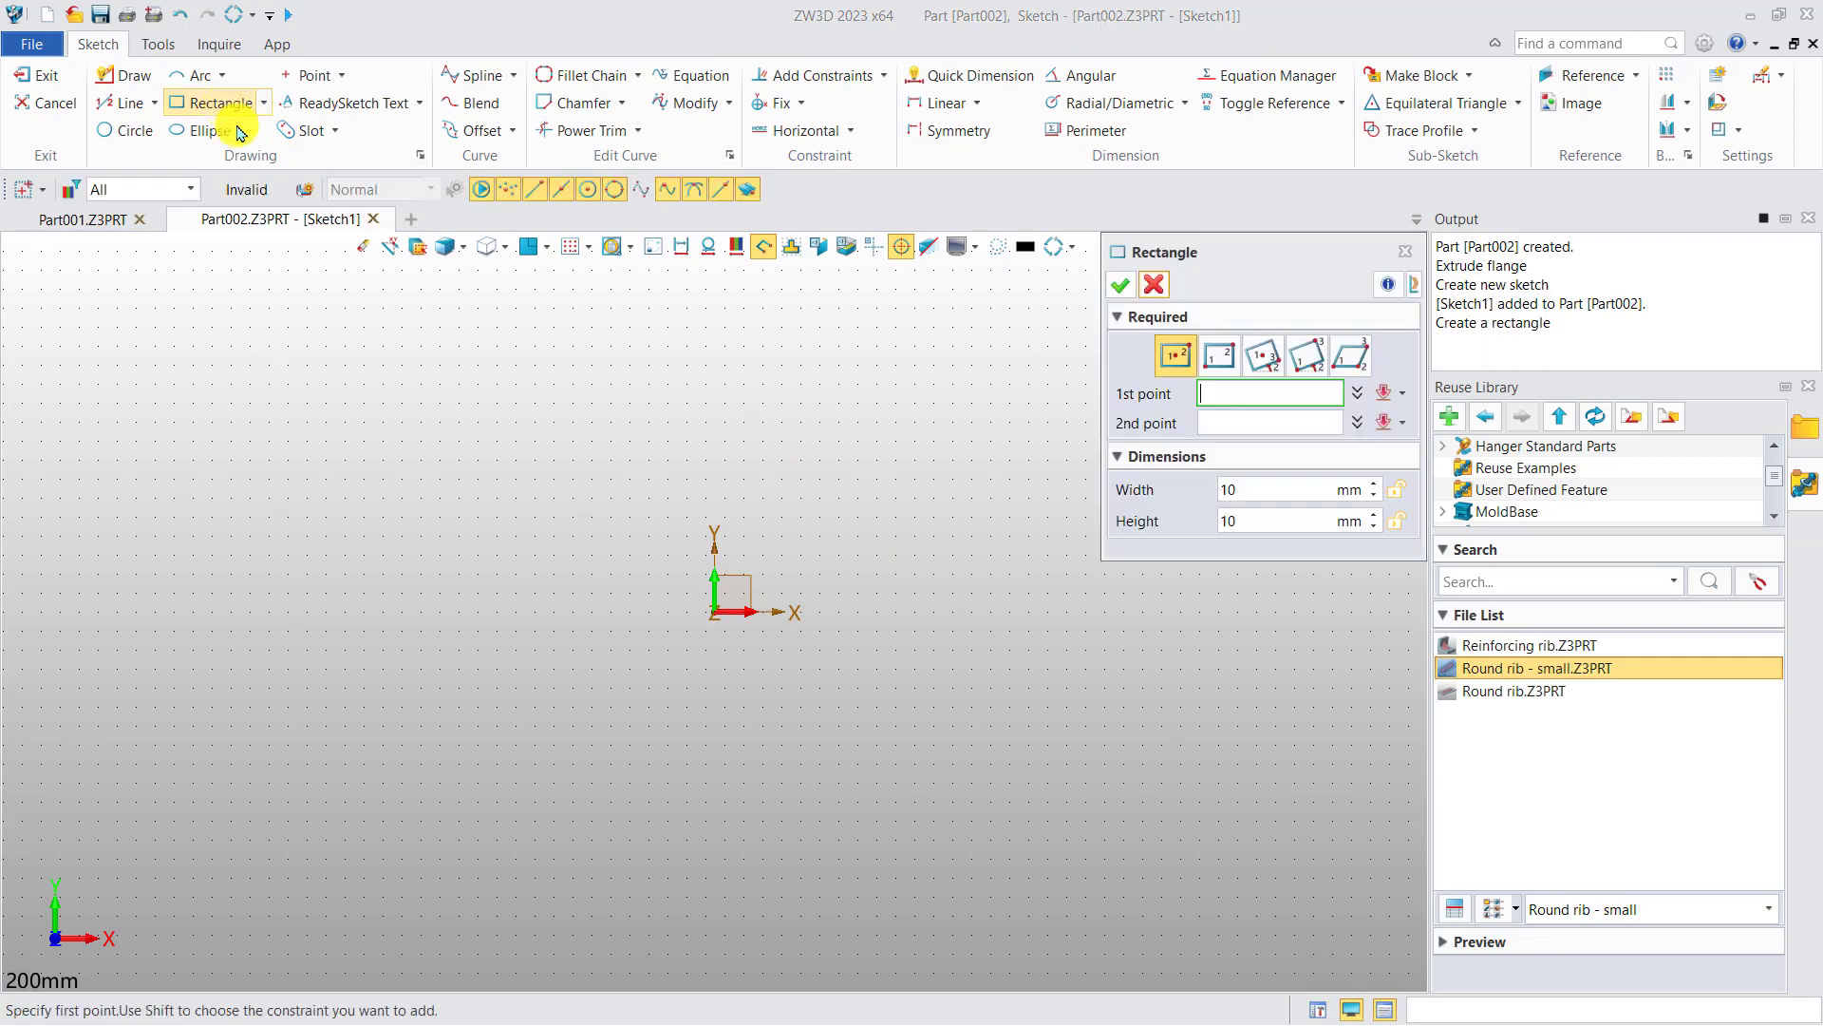
pyautogui.click(715, 612)
pyautogui.click(942, 439)
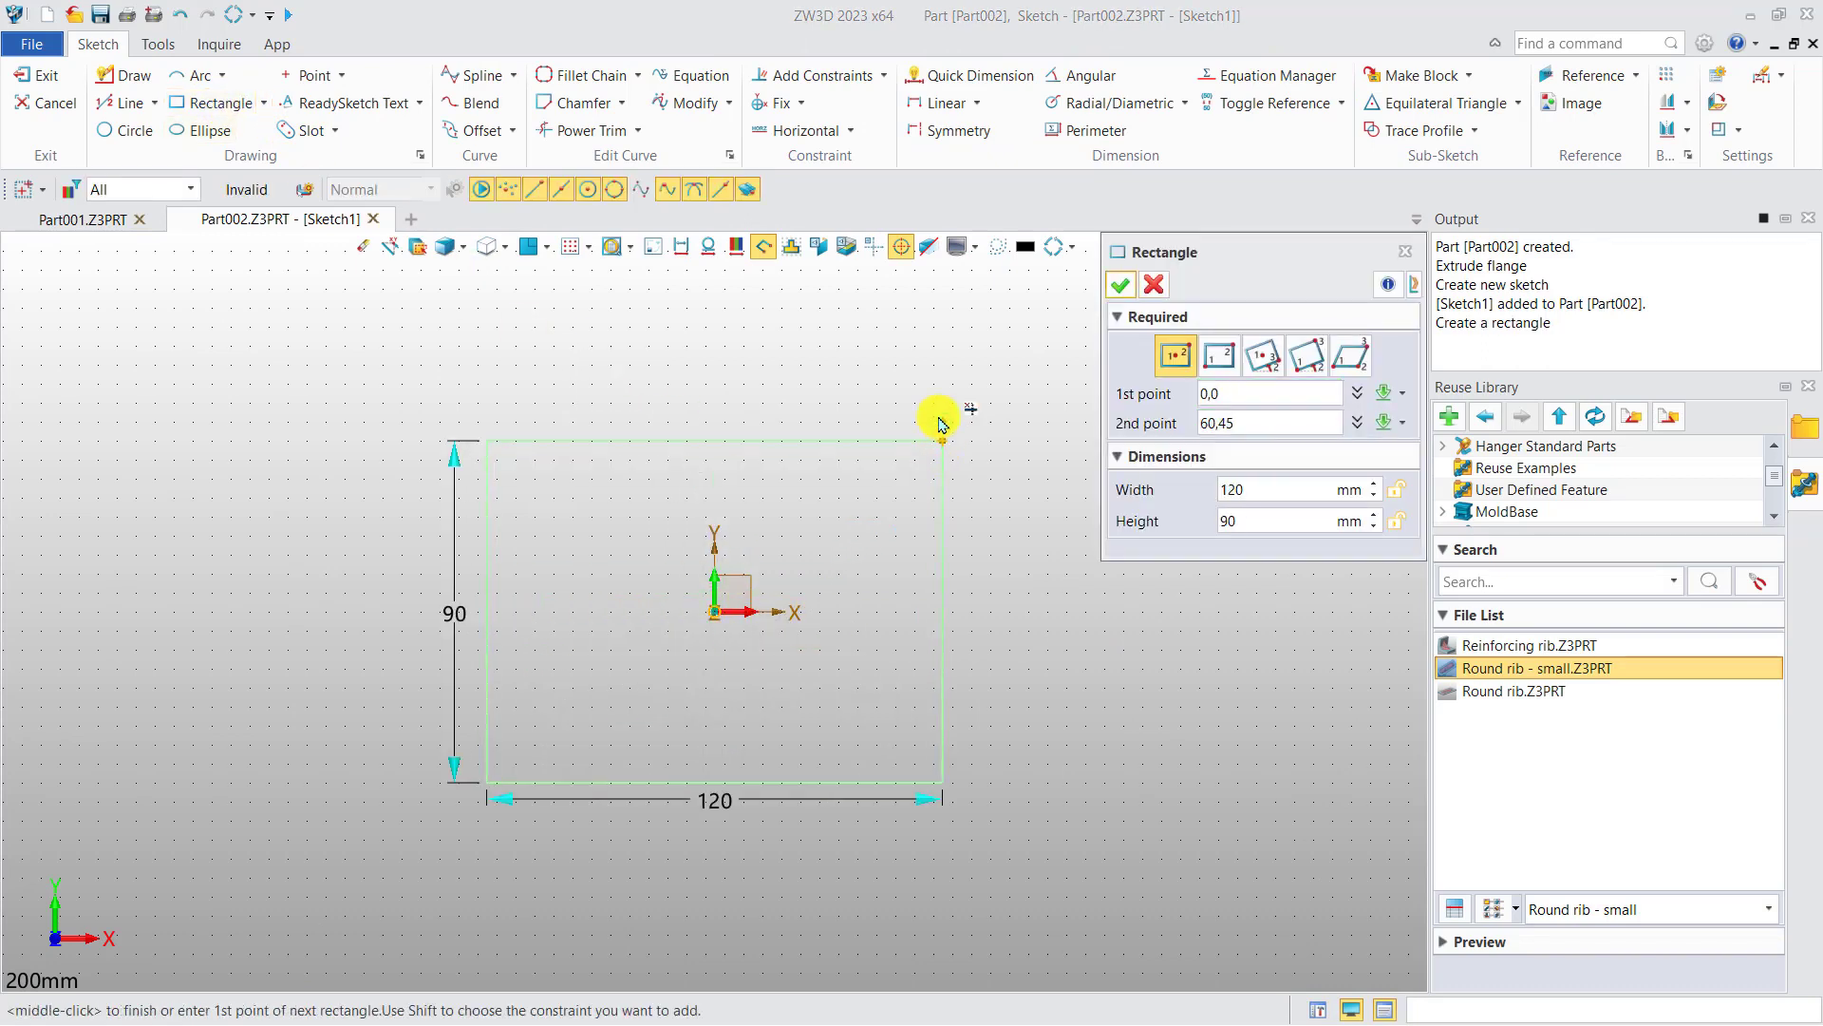
pyautogui.middleClick(940, 418)
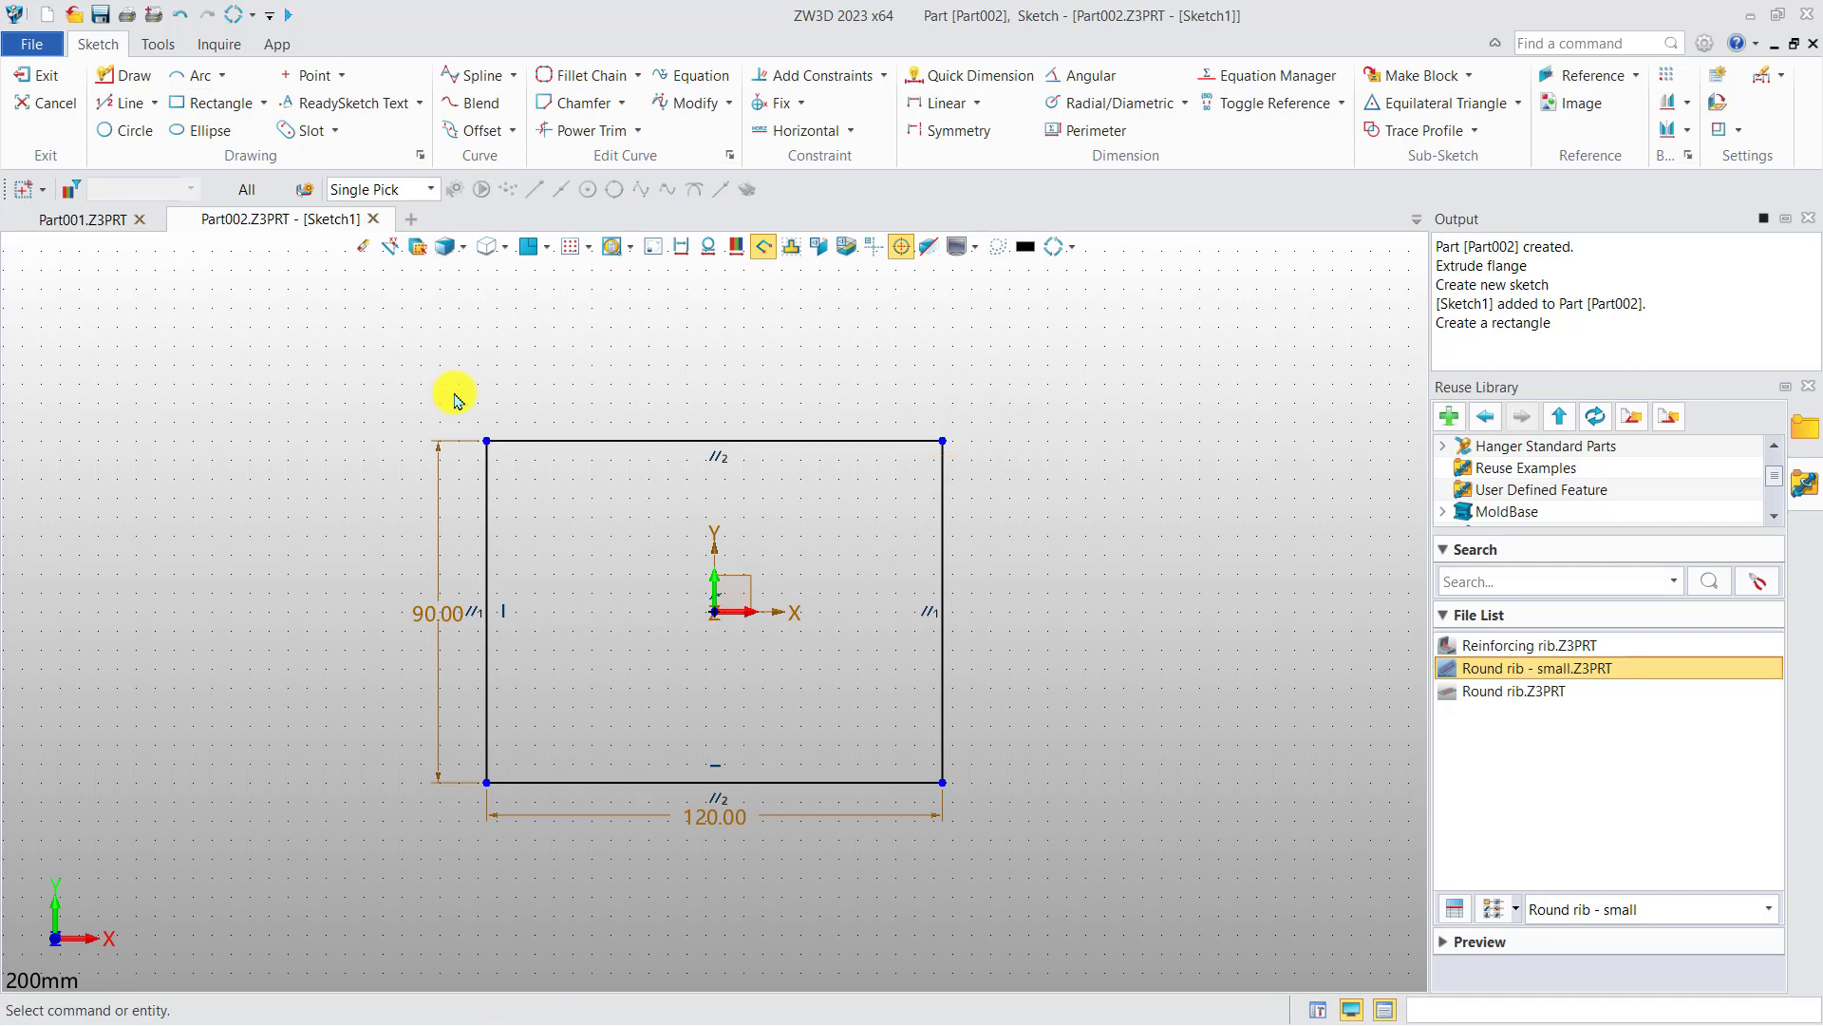
pyautogui.rightClick(1060, 412)
pyautogui.click(1173, 398)
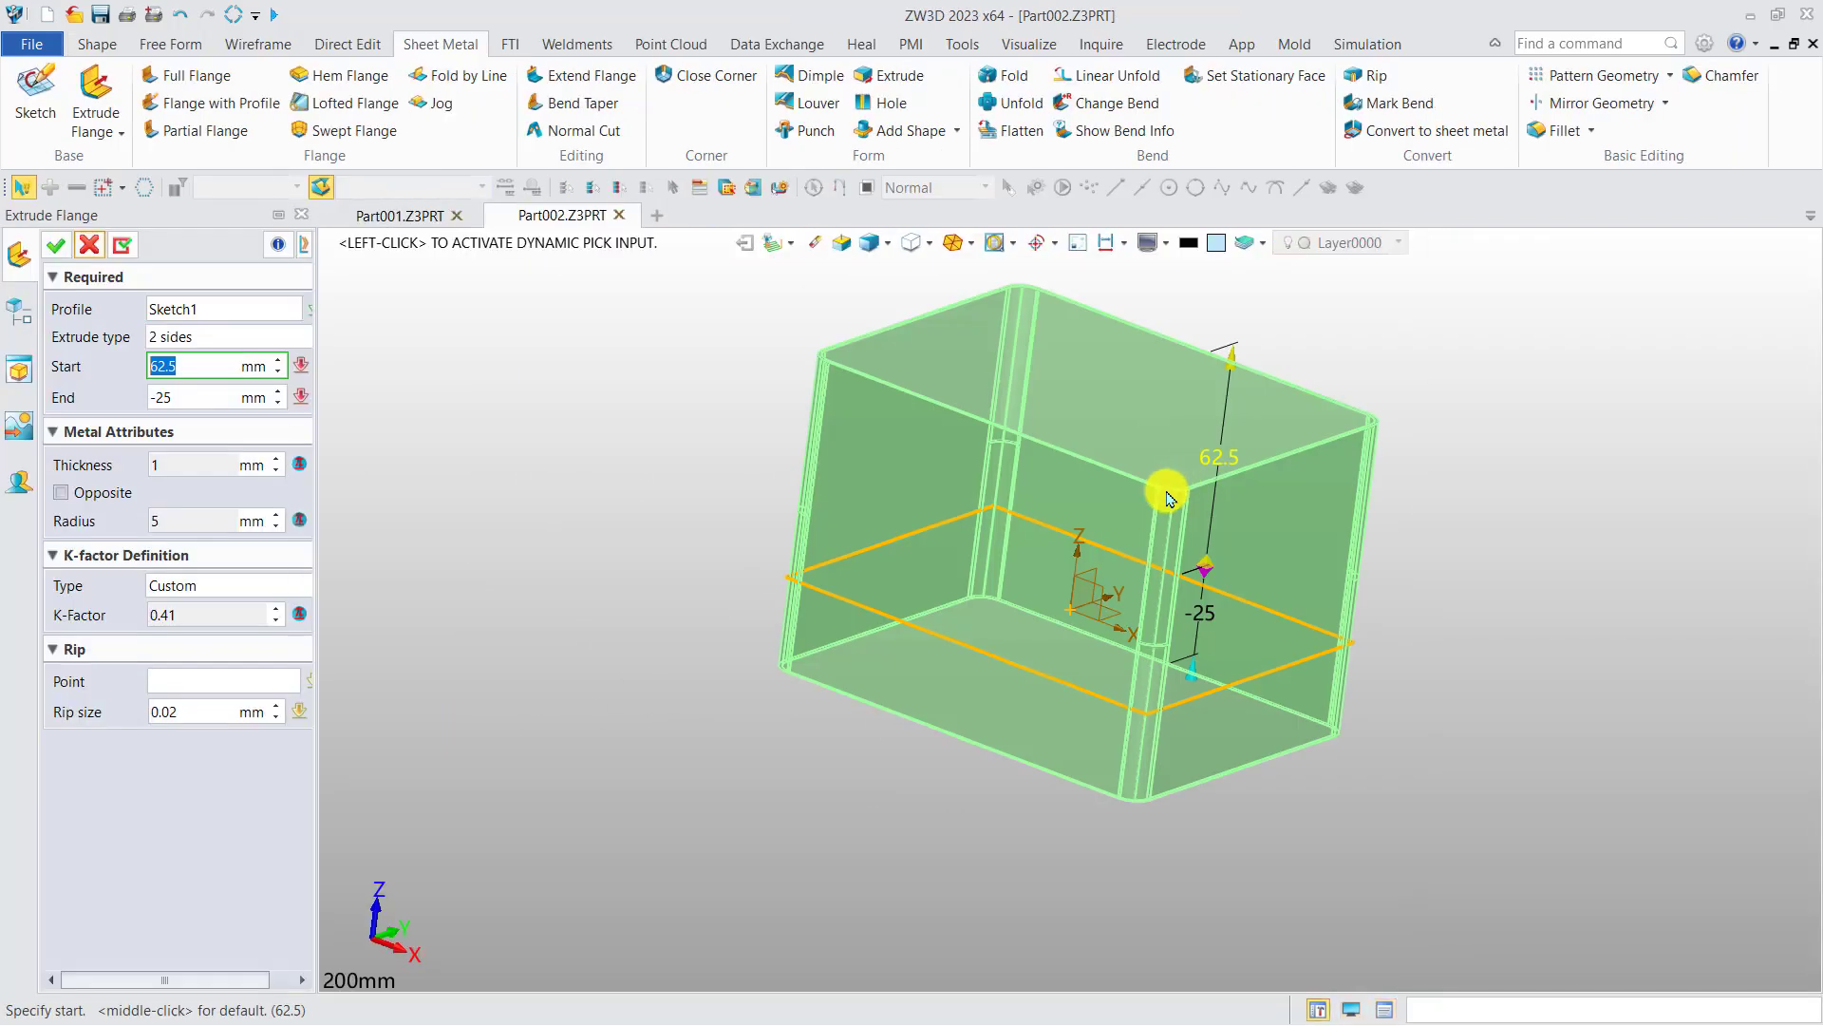
# Extrude the rectangle as a 1 mm flange from 62.5 to -25 mm, with a 0.1 mm rip near the middle of one long side
pyautogui.moveTo(1044, 556); pyautogui.dragTo(852, 564, button='right')
pyautogui.scroll(3, 737, 402)
pyautogui.moveTo(729, 466)
pyautogui.mouseDown(button='right')
pyautogui.moveTo(684, 485)
pyautogui.moveTo(744, 476)
pyautogui.moveTo(723, 498)
pyautogui.moveTo(712, 480)
pyautogui.mouseUp(button='right')
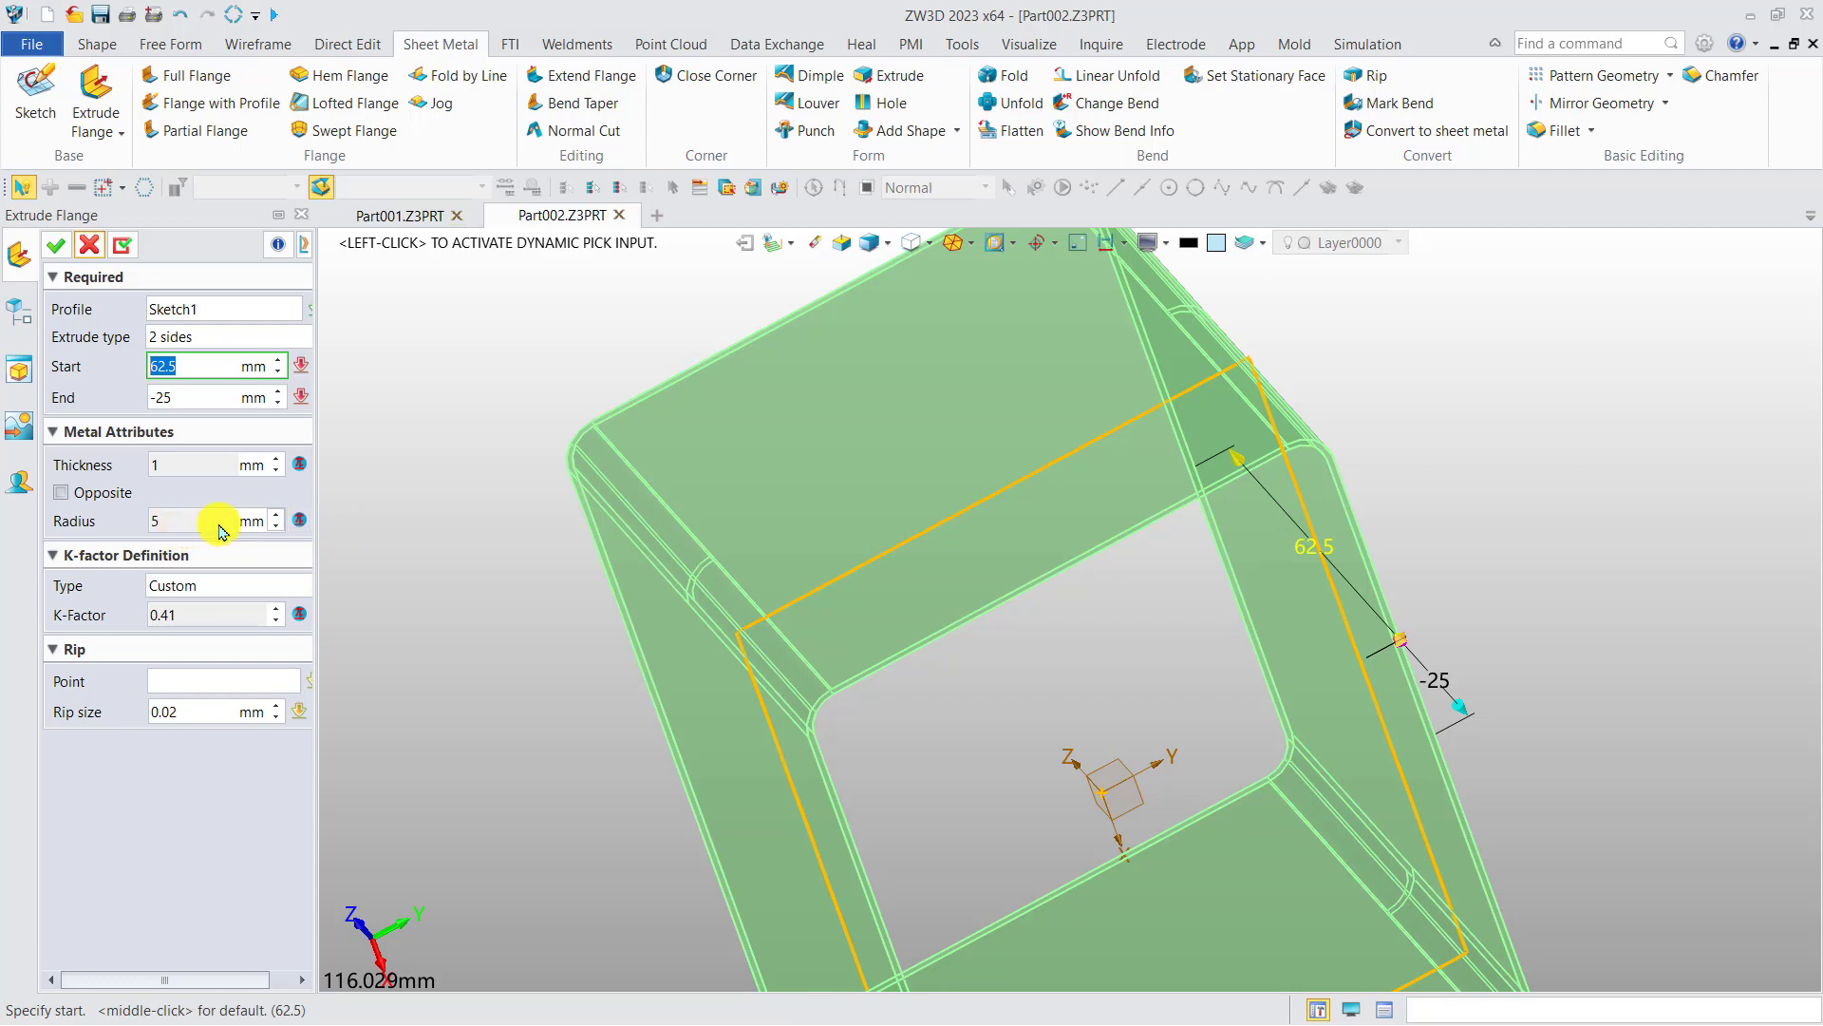
pyautogui.moveTo(447, 565); pyautogui.dragTo(870, 480, button='right')
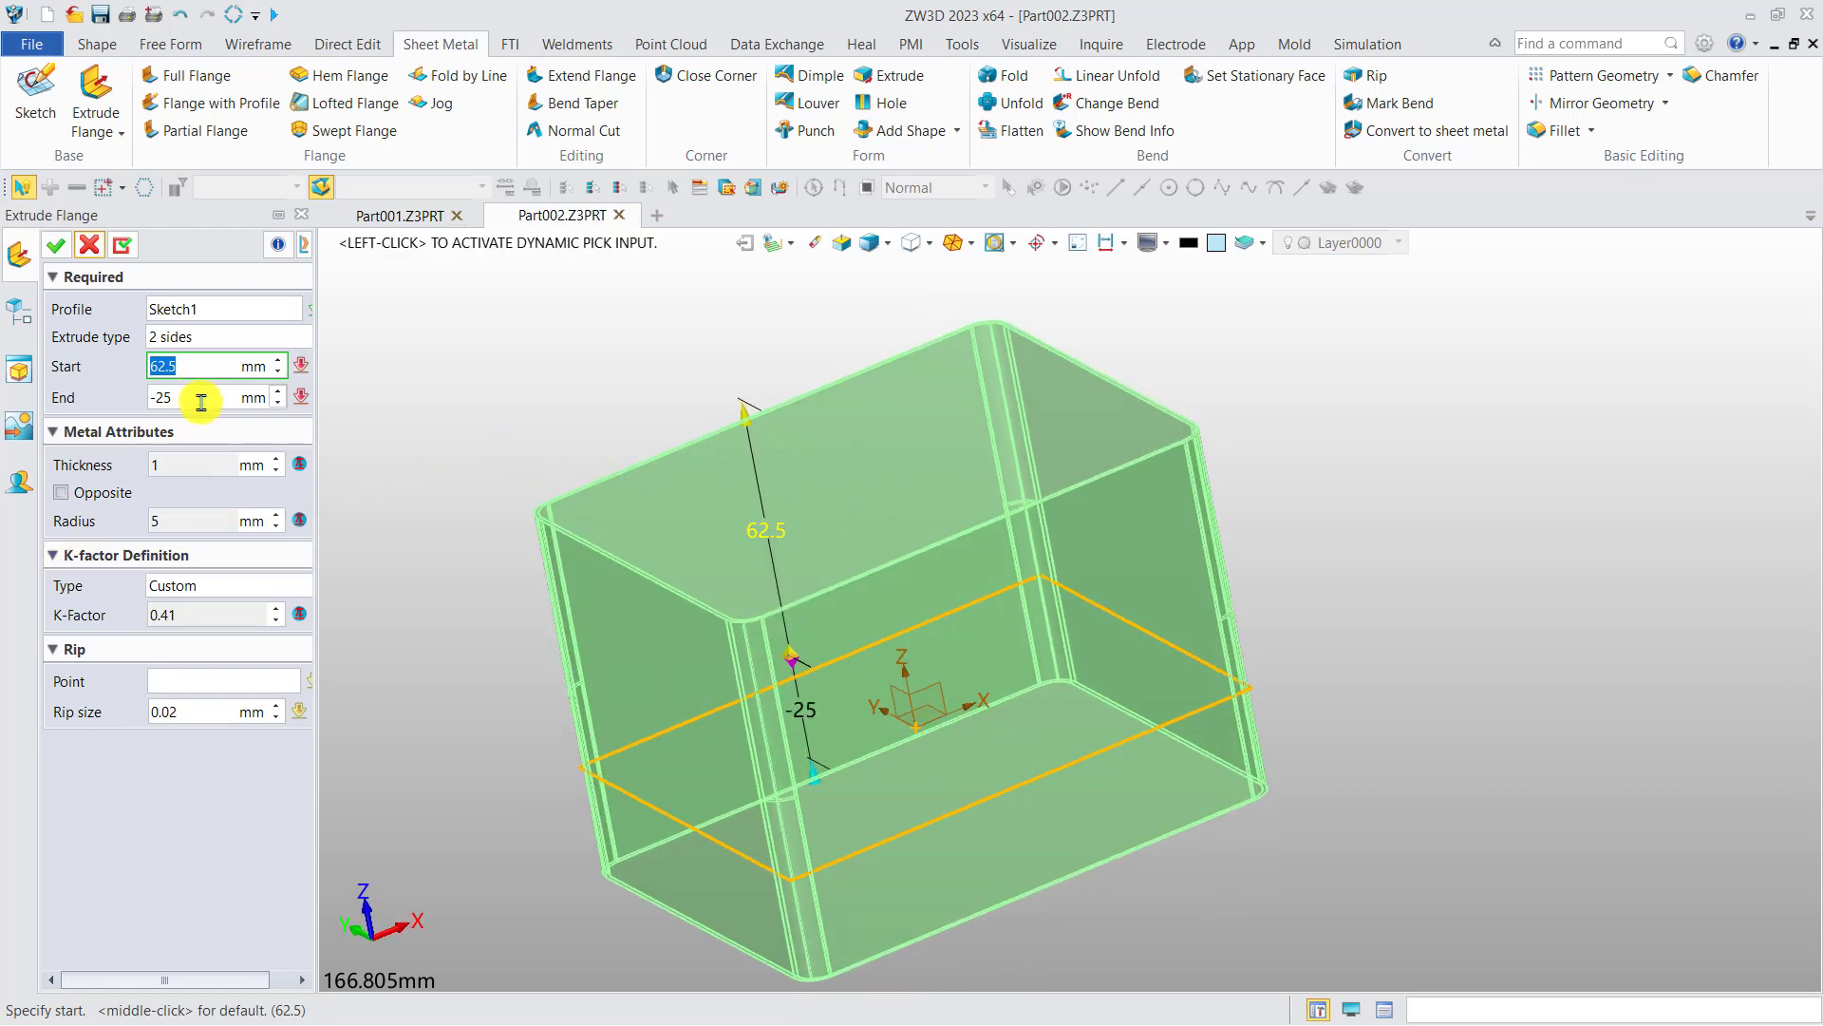
pyautogui.click(199, 684)
pyautogui.click(1036, 771)
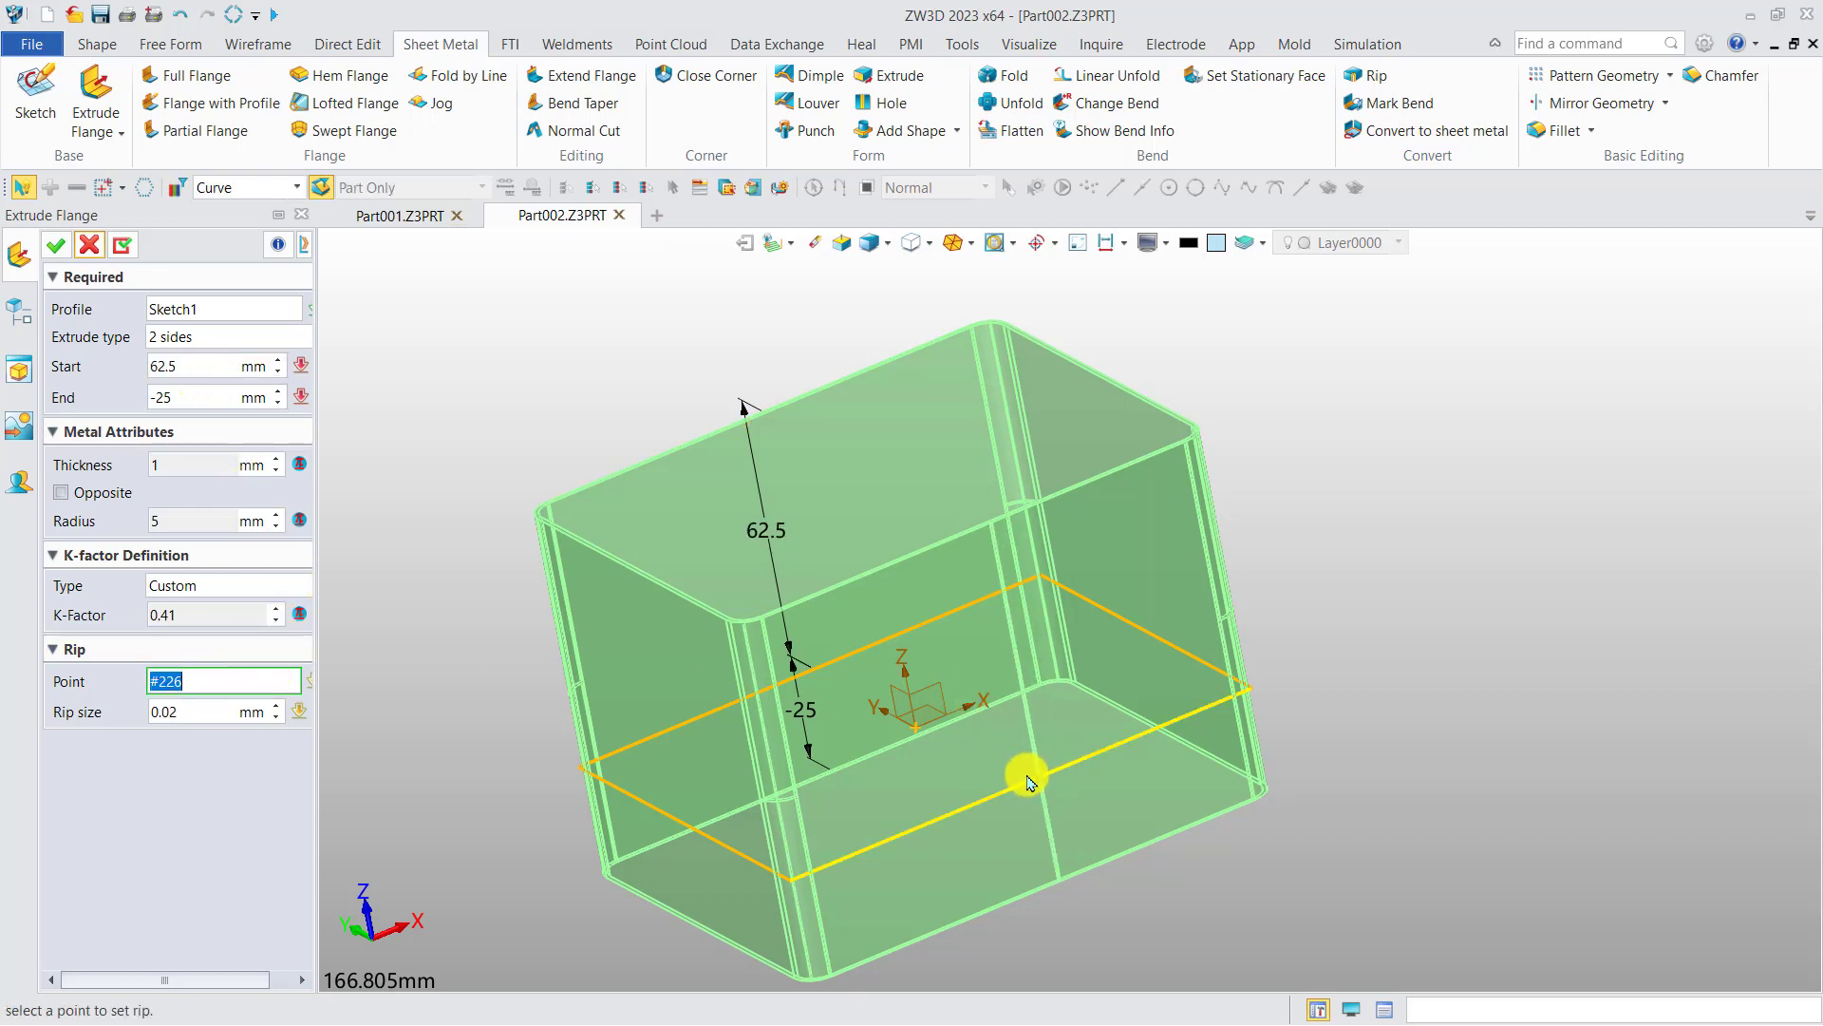
pyautogui.click(169, 713)
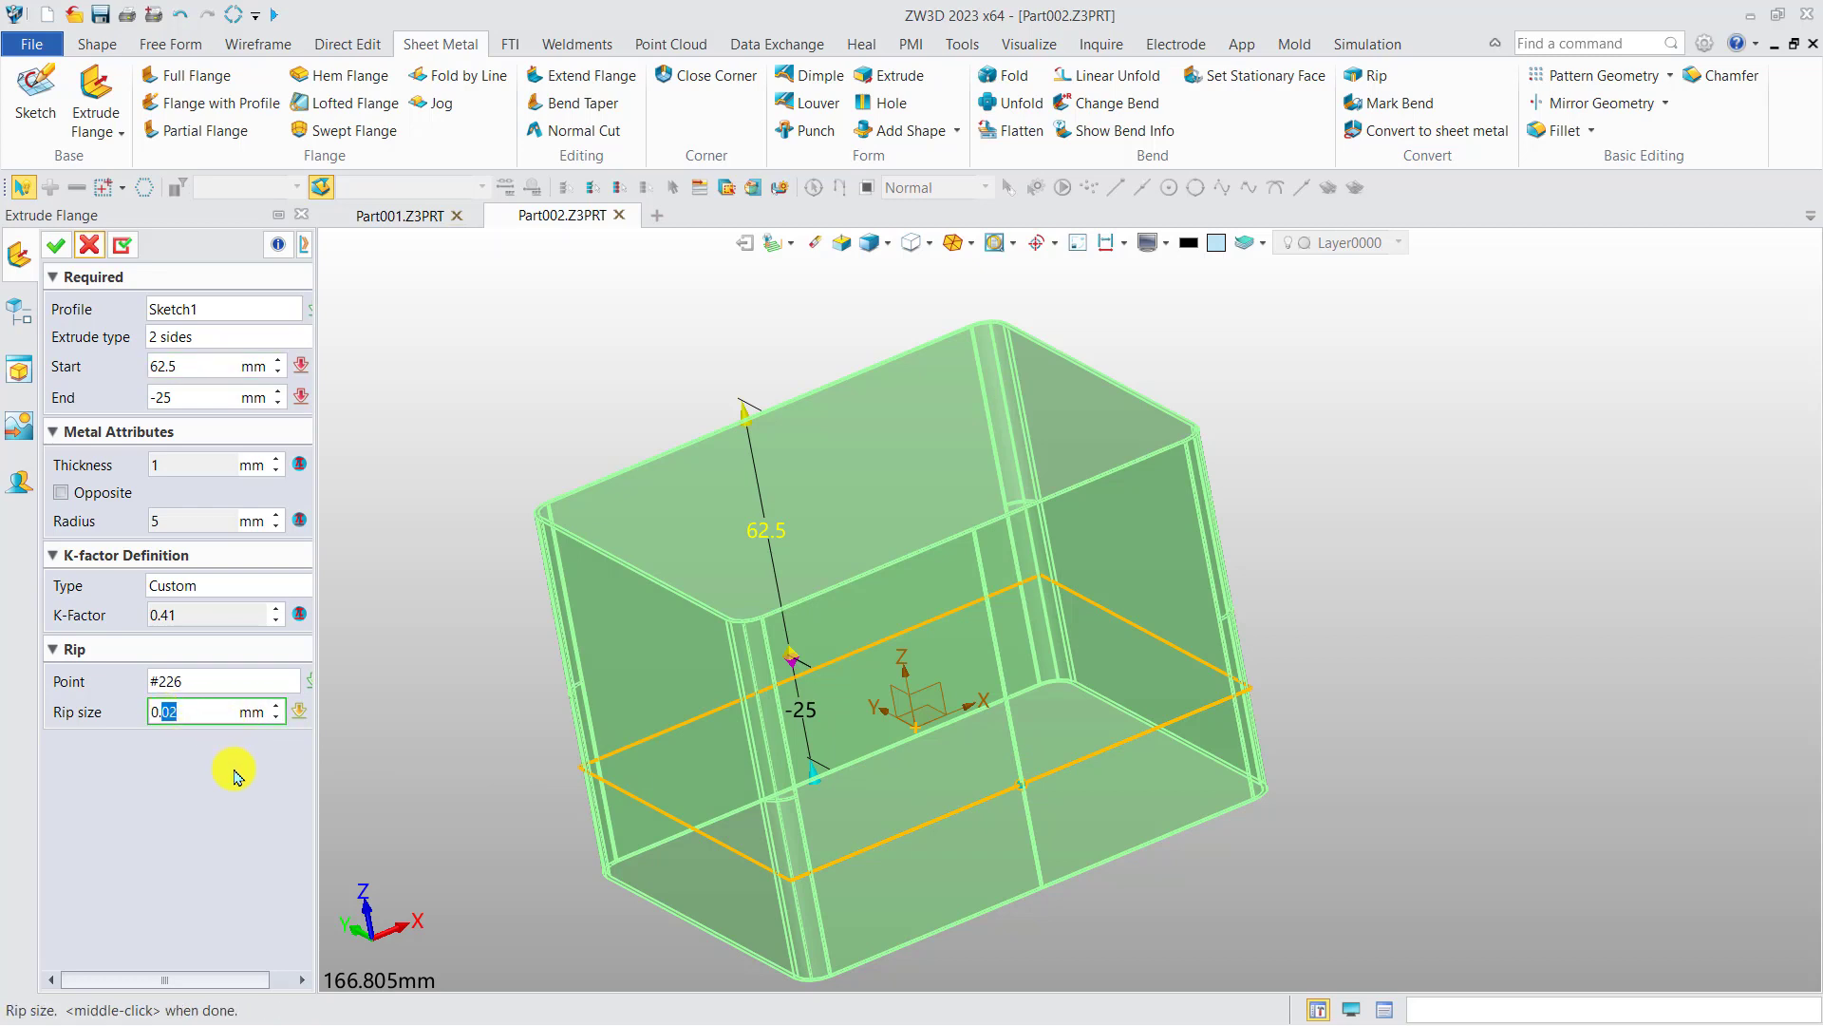
pyautogui.moveTo(441, 723); pyautogui.dragTo(444, 737, button='middle')
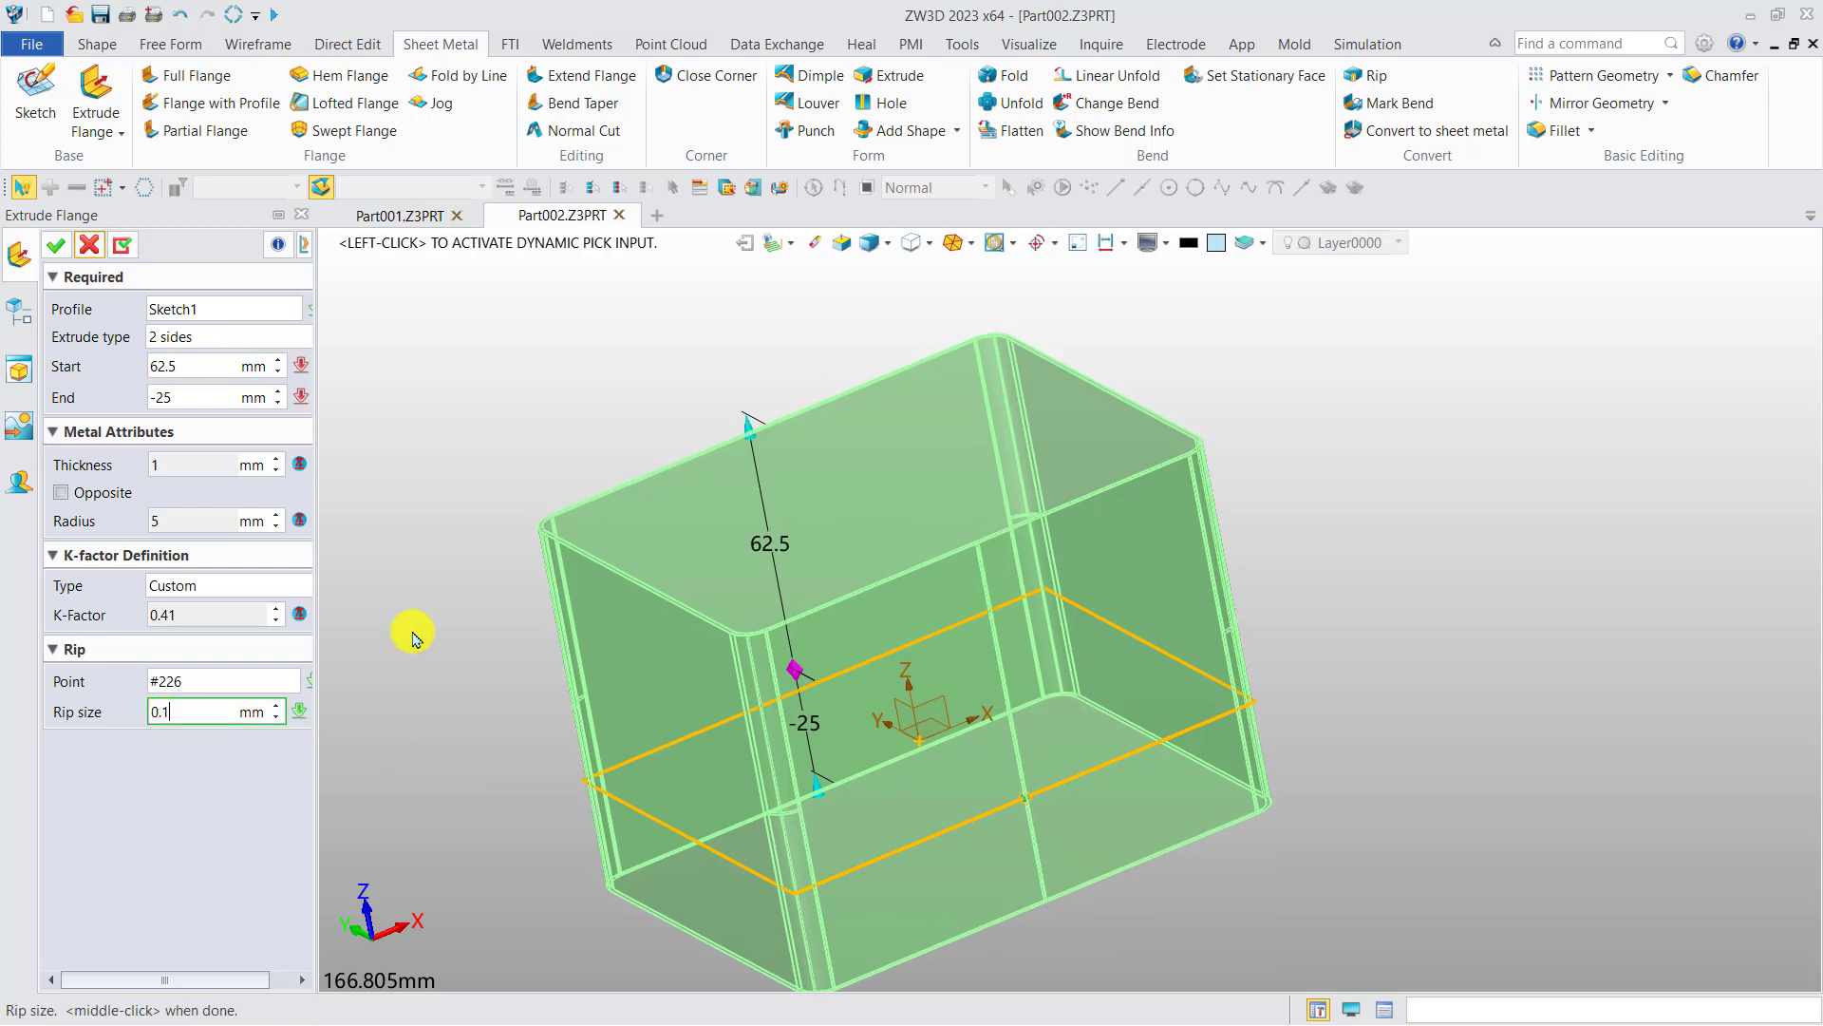
pyautogui.click(57, 246)
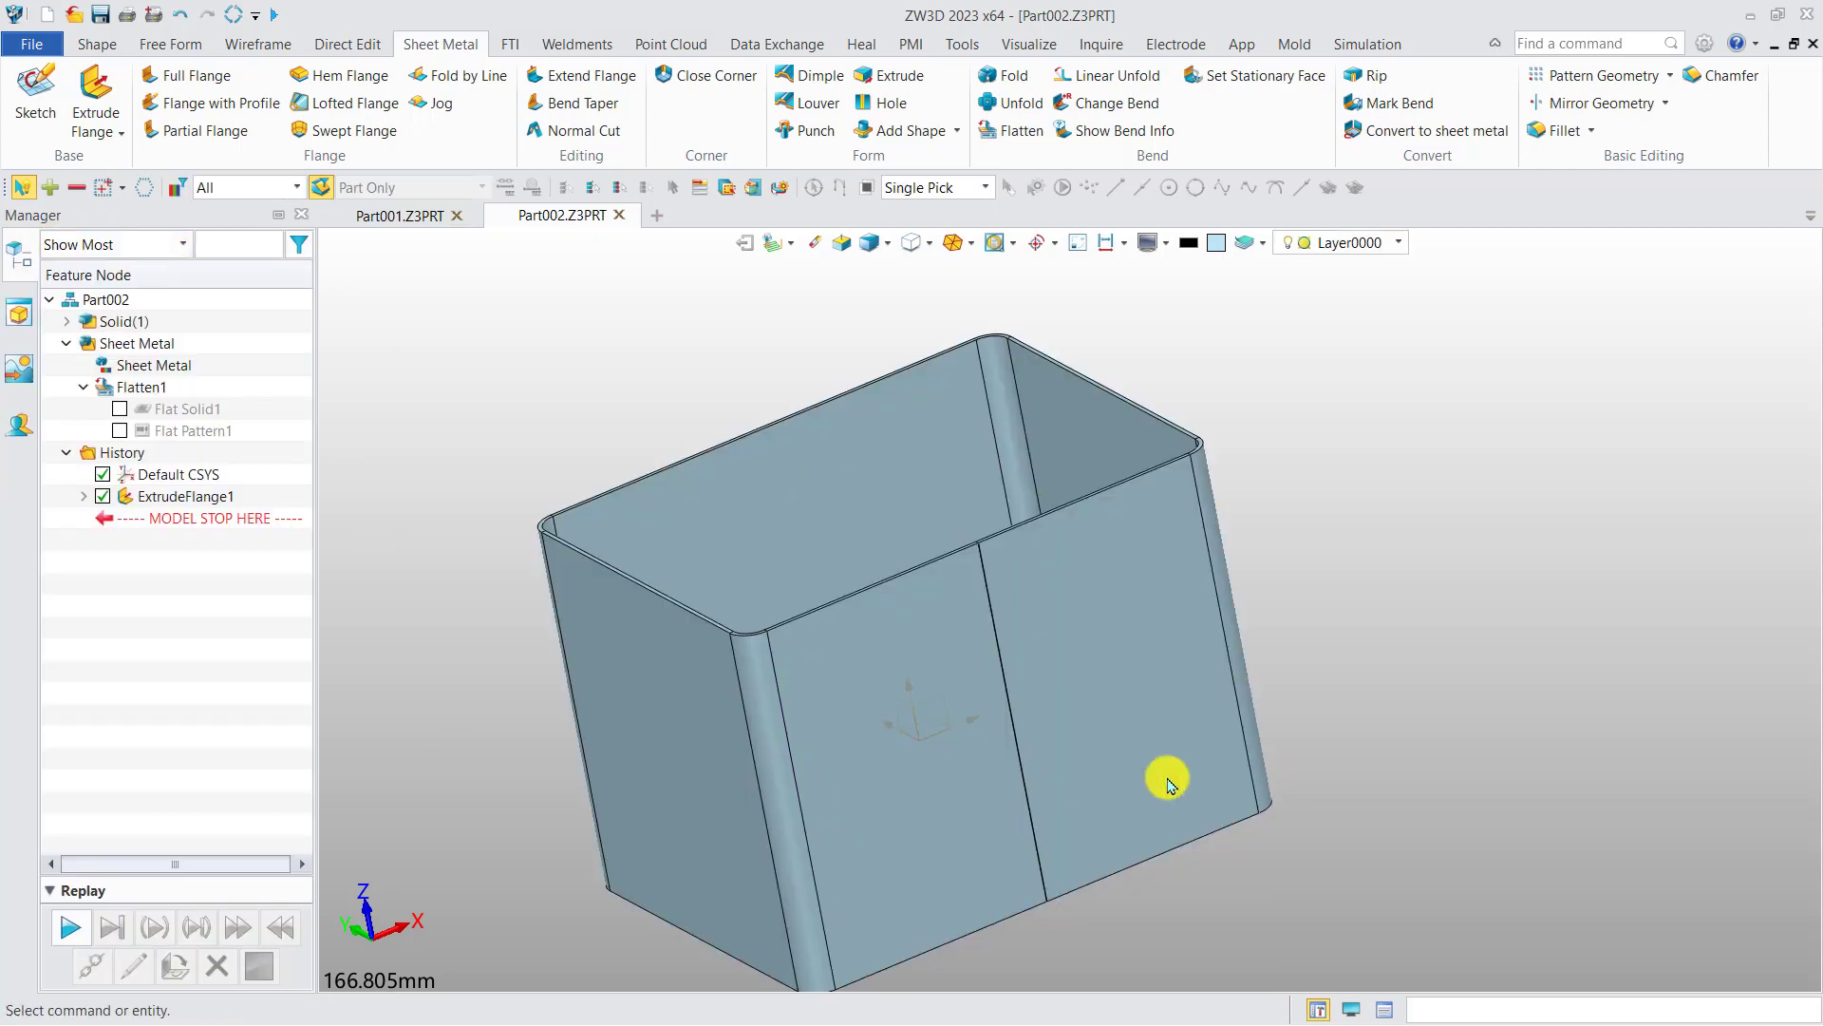
# Examine the rip gap in the box's long wall up close and the box as a whole
pyautogui.scroll(5, 999, 523)
pyautogui.scroll(8, 999, 522)
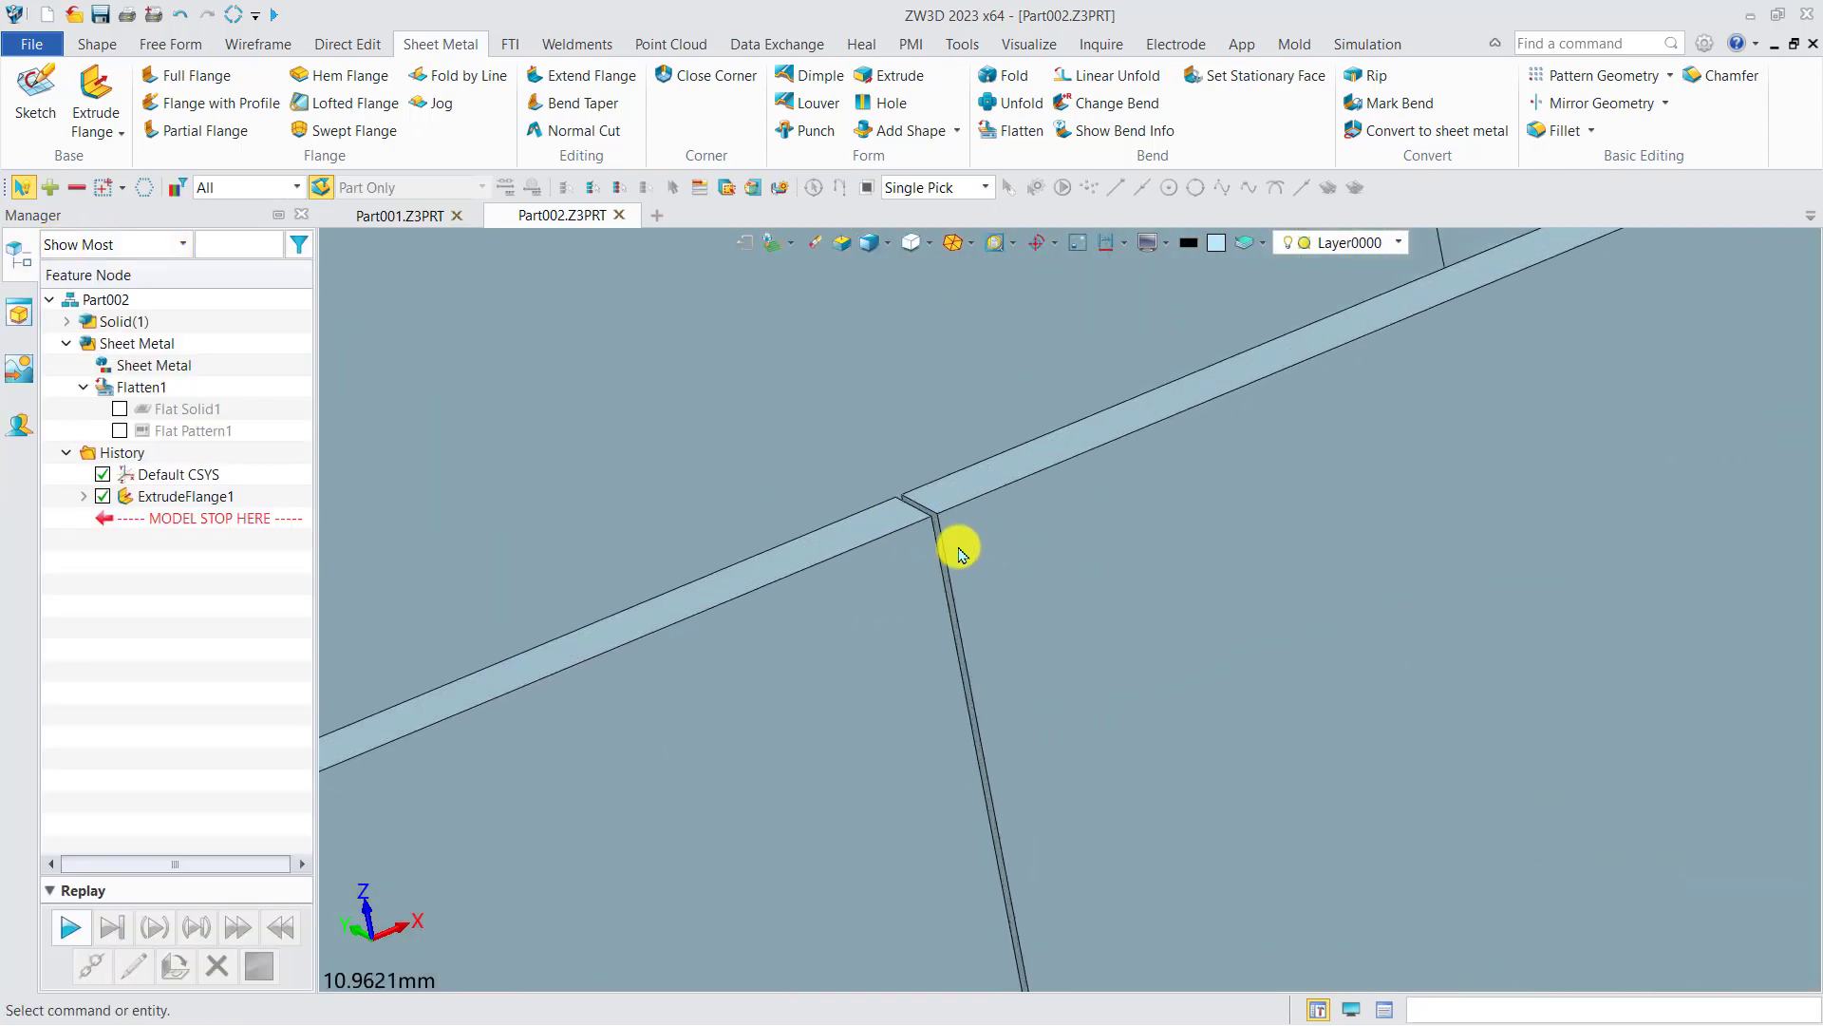
pyautogui.moveTo(924, 561)
pyautogui.mouseDown(button='middle')
pyautogui.moveTo(883, 593)
pyautogui.moveTo(934, 571)
pyautogui.mouseUp(button='middle')
pyautogui.hotkey('ctrl', 'f')
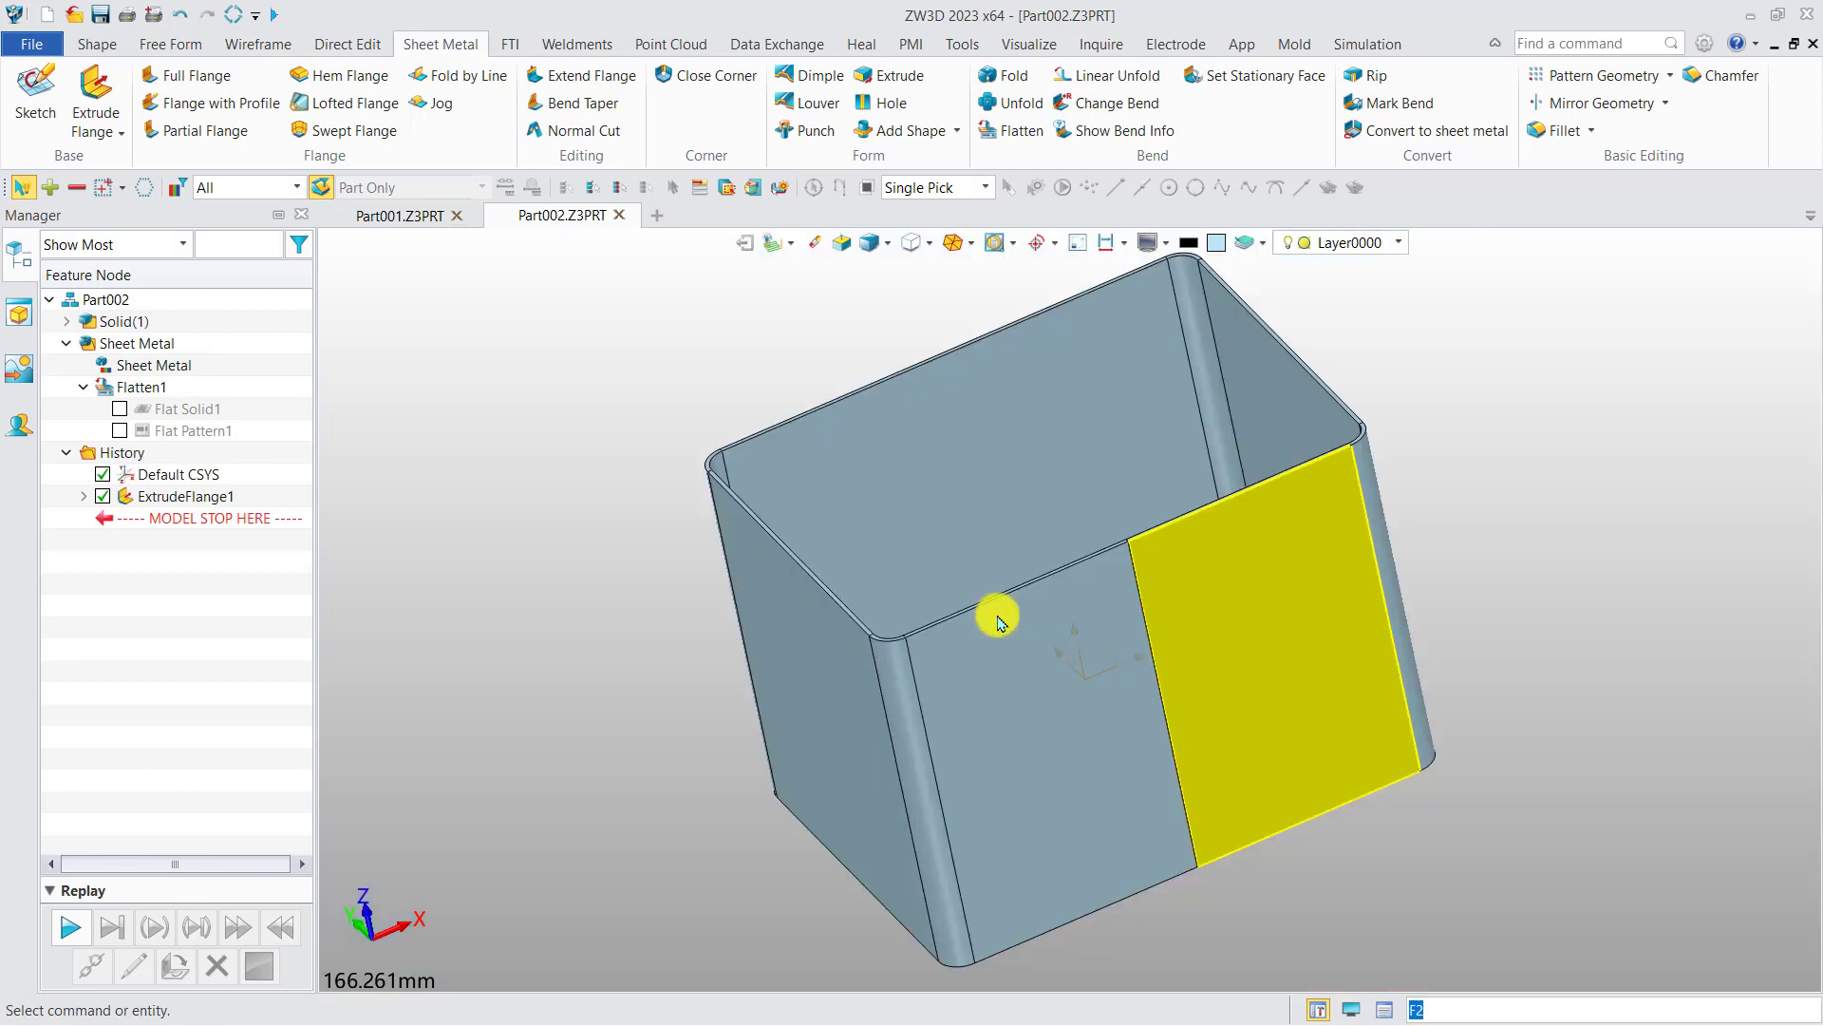
pyautogui.moveTo(577, 669); pyautogui.dragTo(612, 595, button='middle')
pyautogui.moveTo(613, 595); pyautogui.dragTo(615, 603, button='right')
pyautogui.scroll(-2, 615, 603)
pyautogui.moveTo(617, 603); pyautogui.dragTo(430, 628, button='middle')
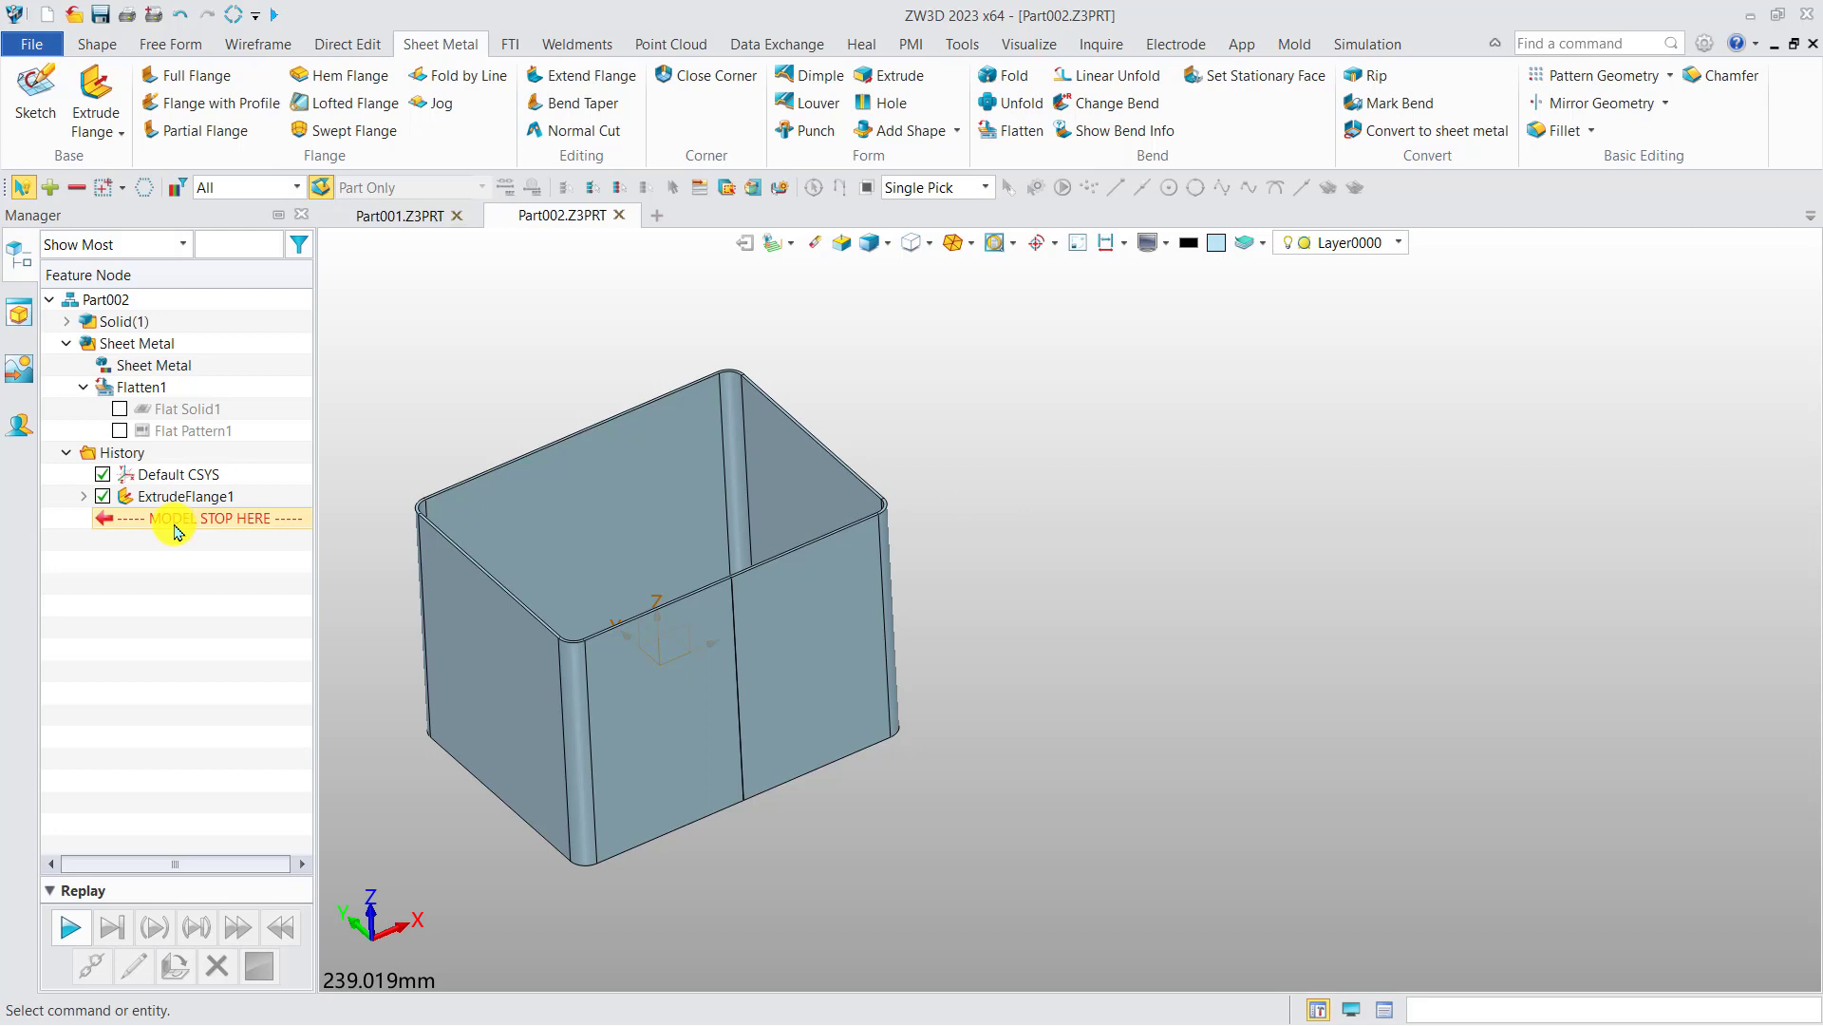
# Open a new sketch on the XY plane of the box part
pyautogui.rightClick(1009, 515)
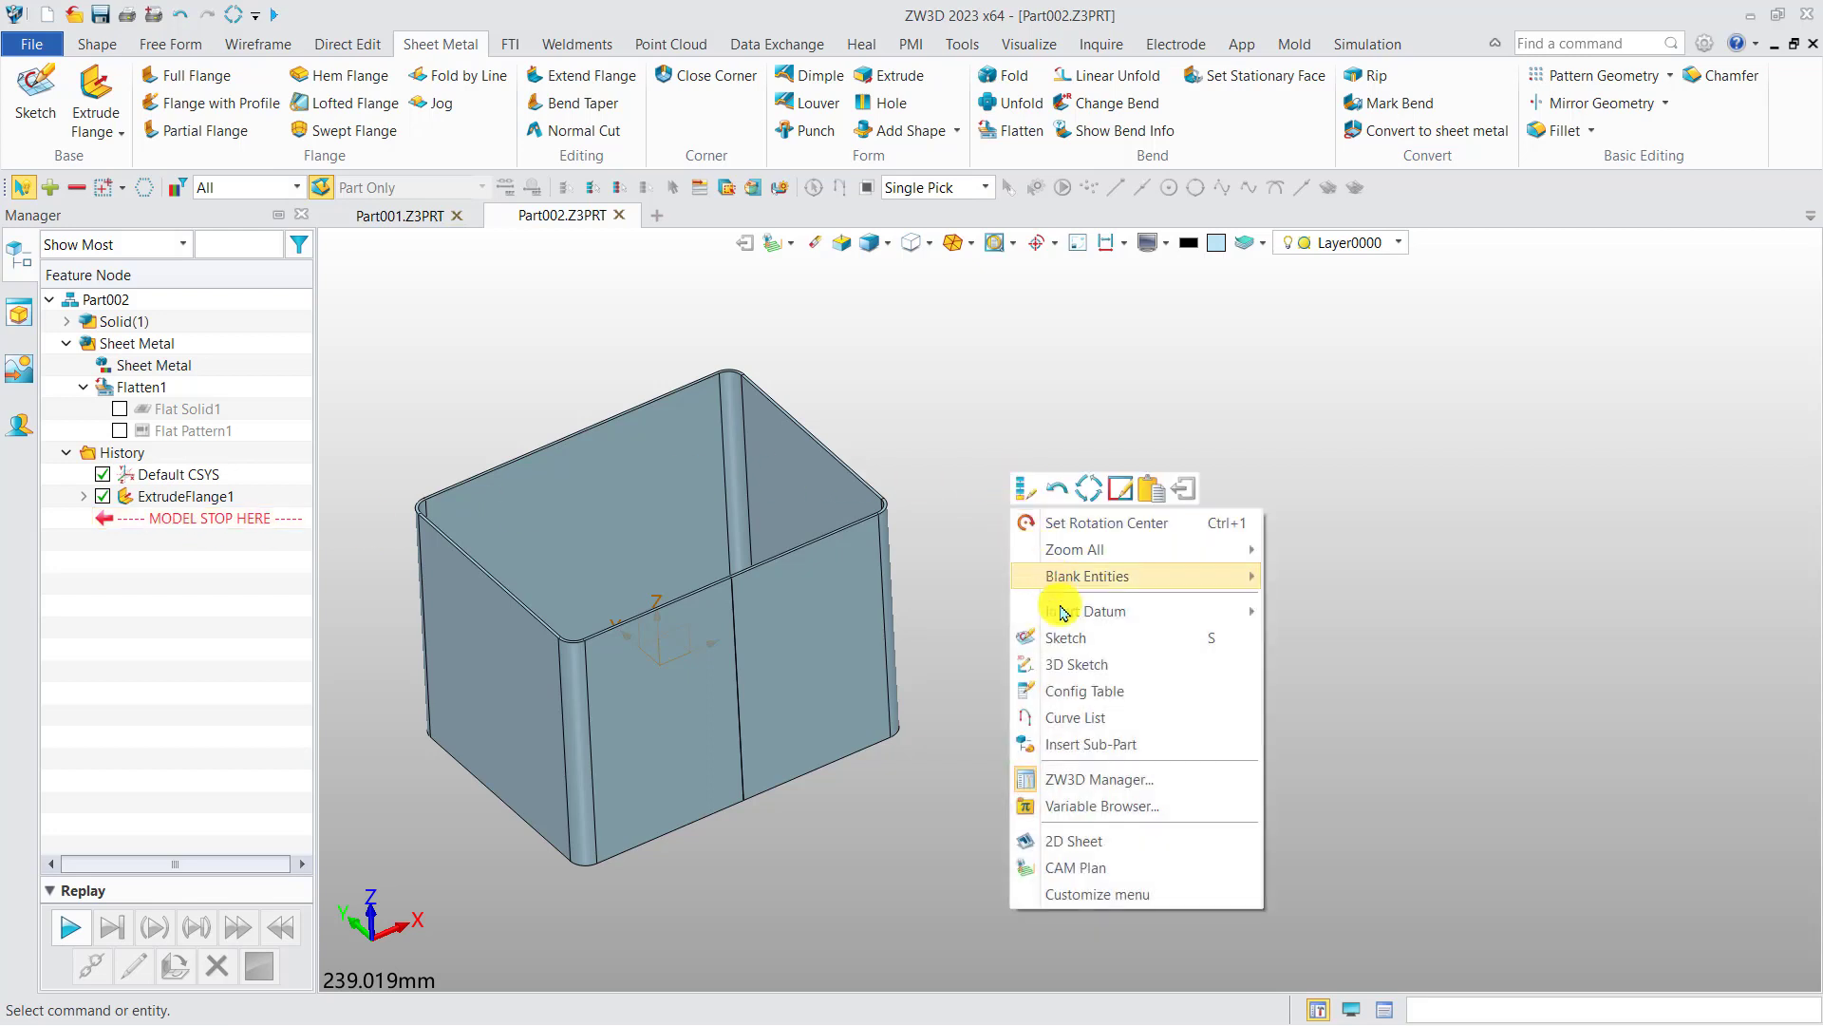
pyautogui.click(1066, 635)
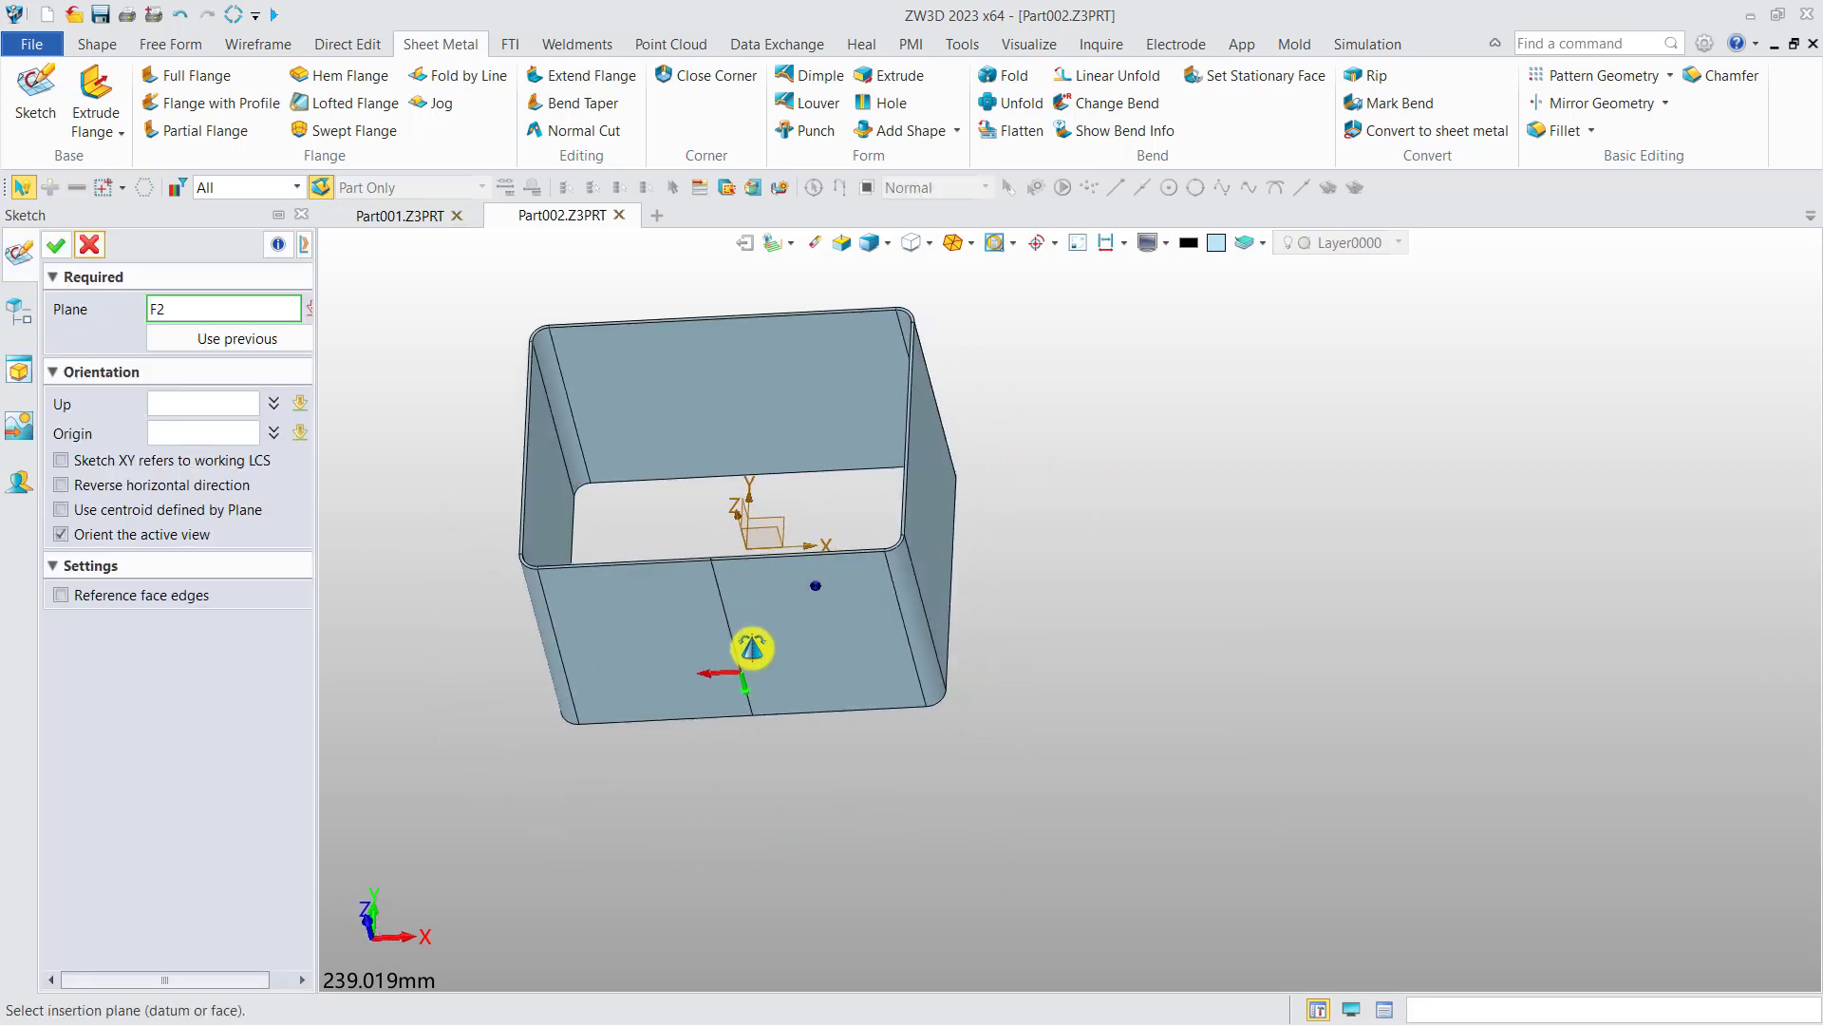
pyautogui.click(783, 519)
pyautogui.middleClick(1127, 513)
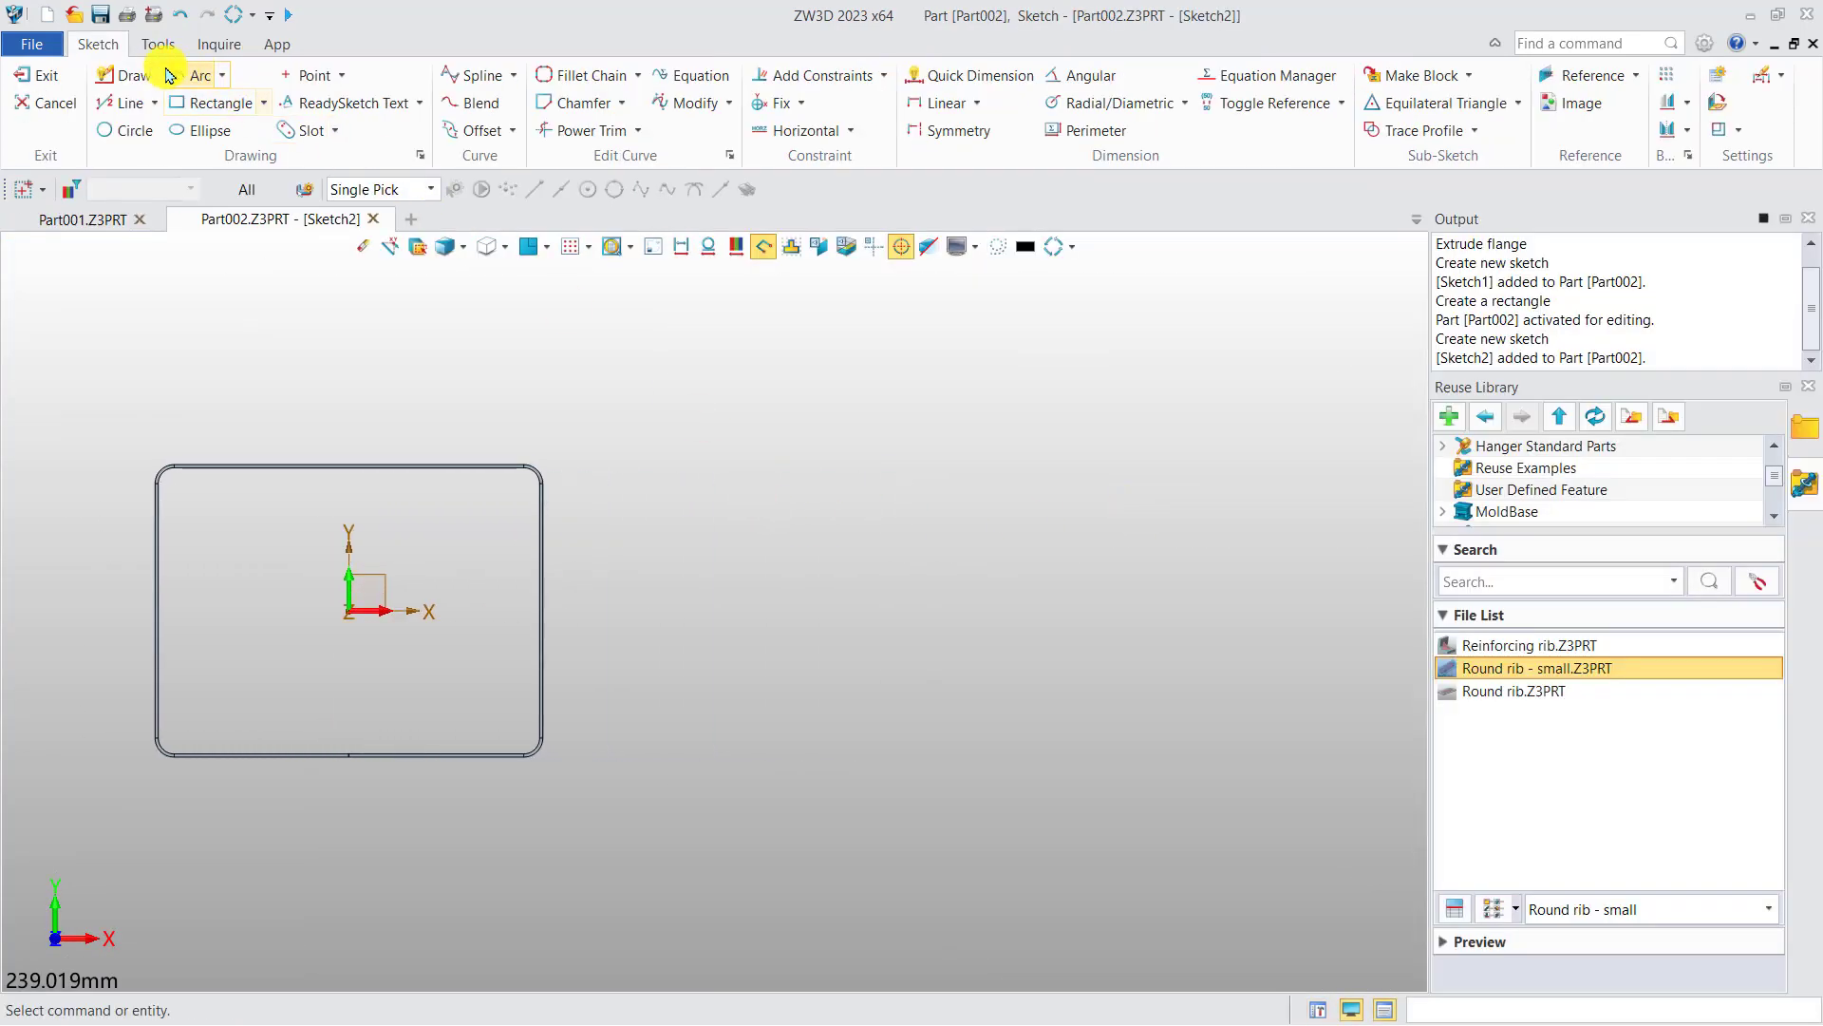
# Draw an open zigzag profile of five perpendicular lines beside the box and finish the sketch
pyautogui.click(139, 78)
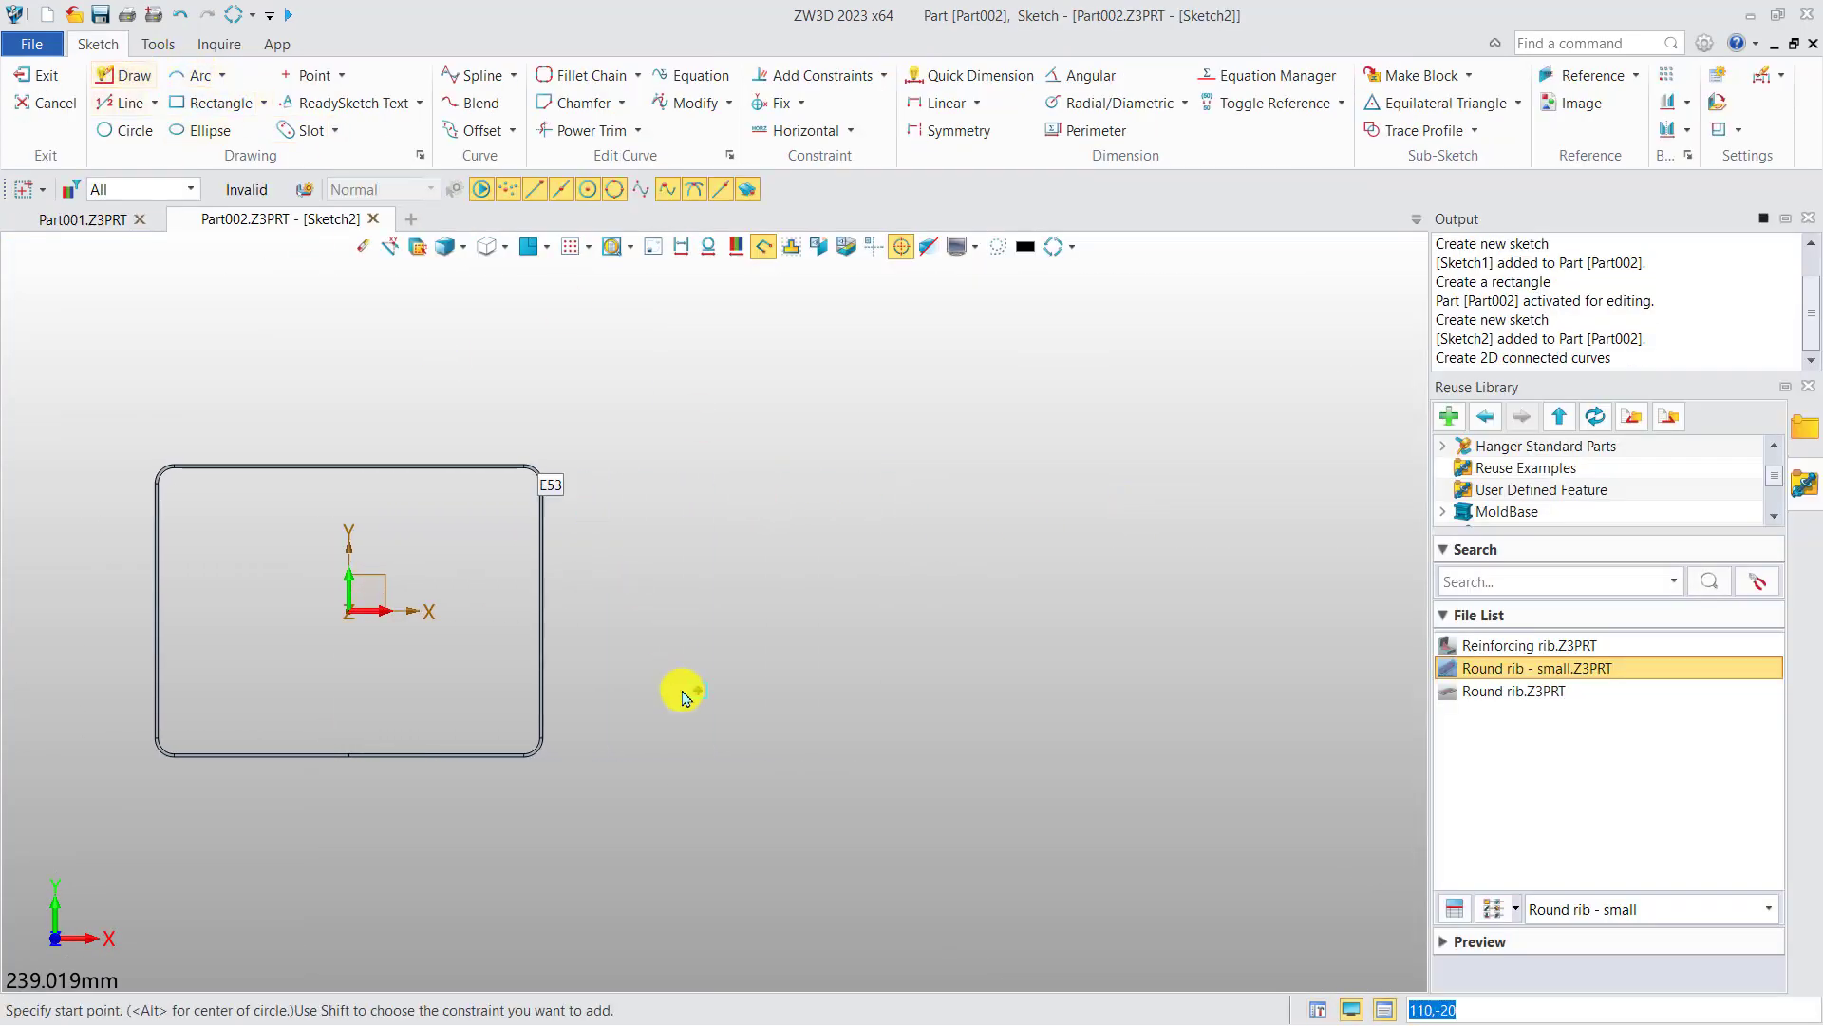
pyautogui.click(650, 729)
pyautogui.click(652, 531)
pyautogui.click(842, 534)
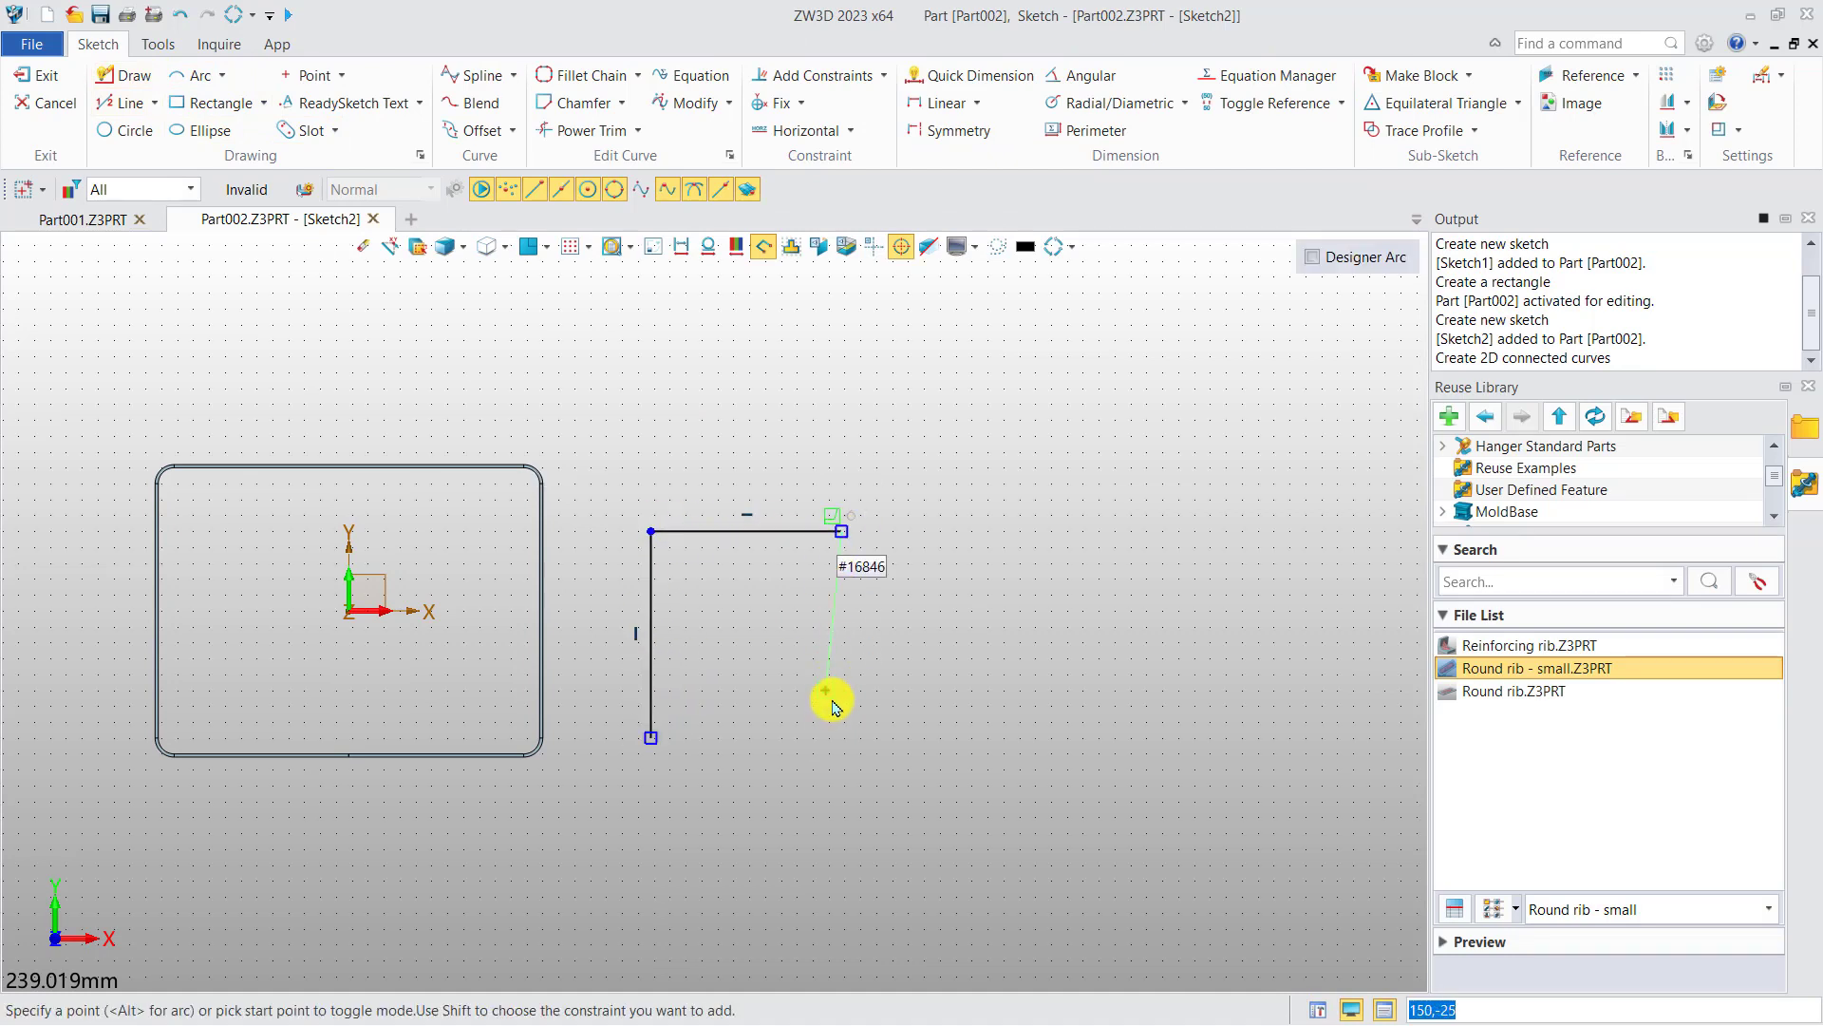
pyautogui.click(840, 737)
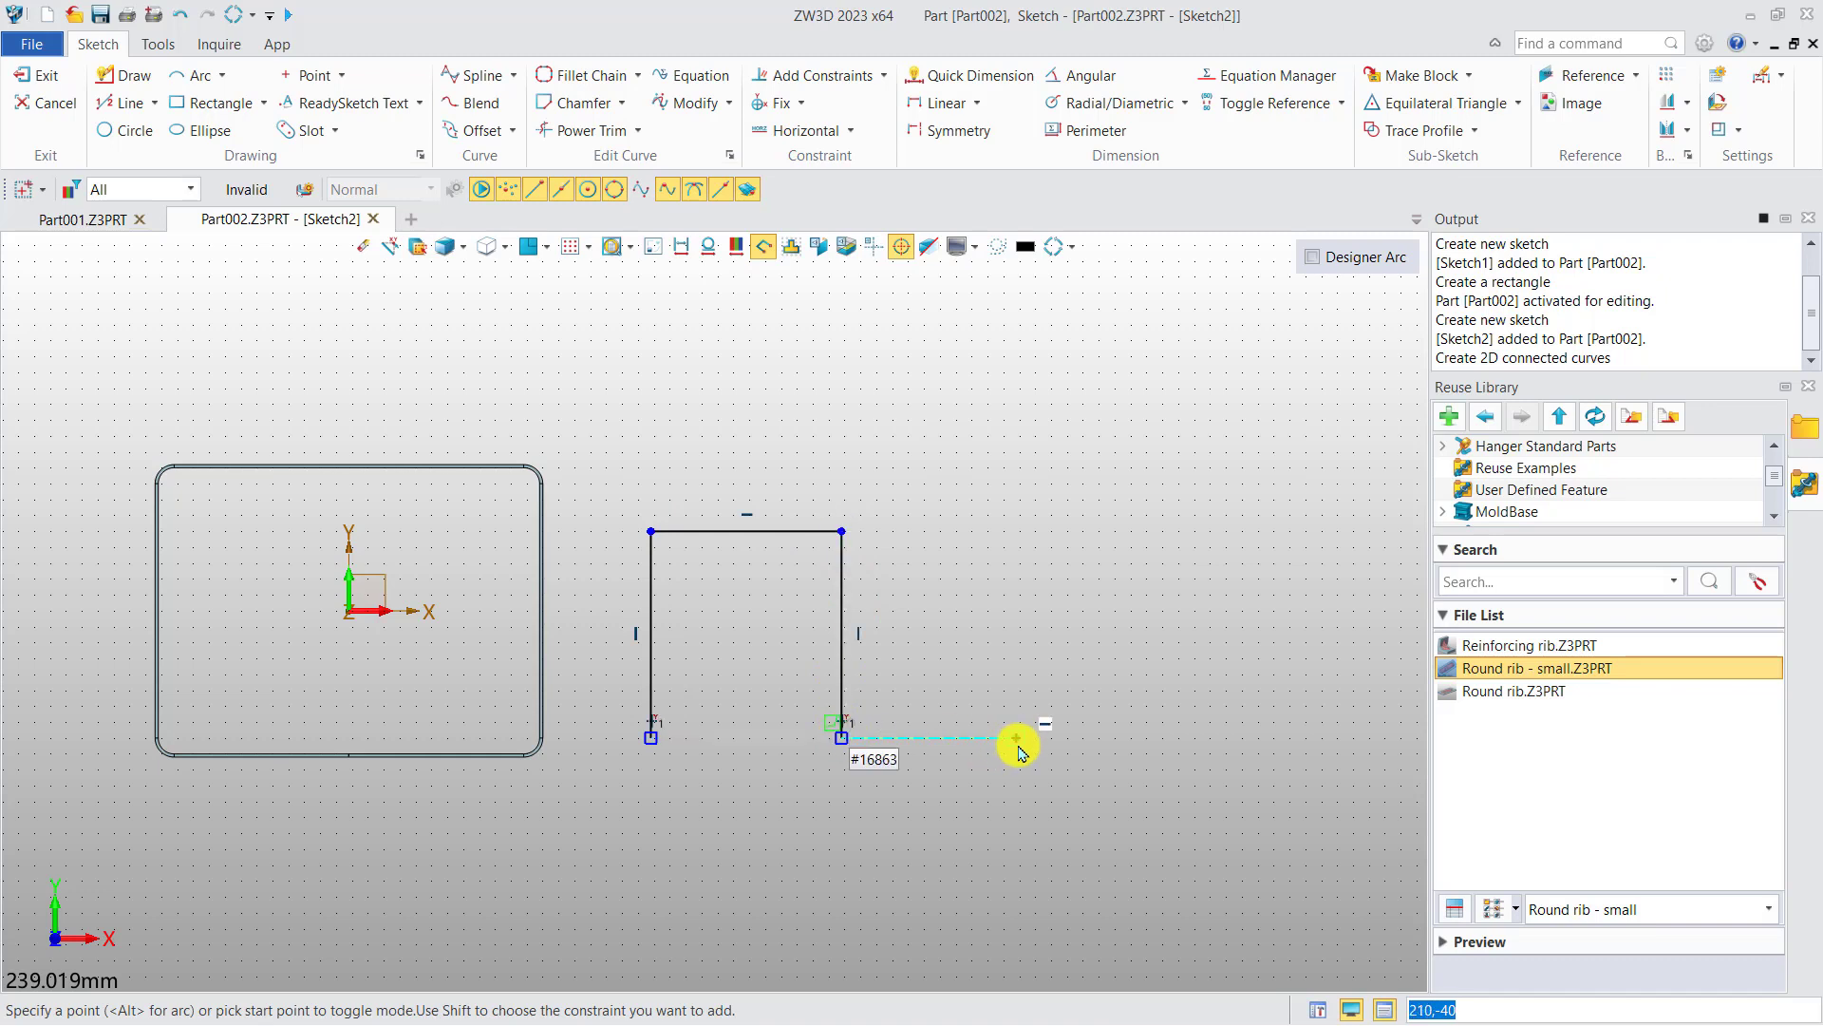
pyautogui.click(1016, 738)
pyautogui.click(1015, 534)
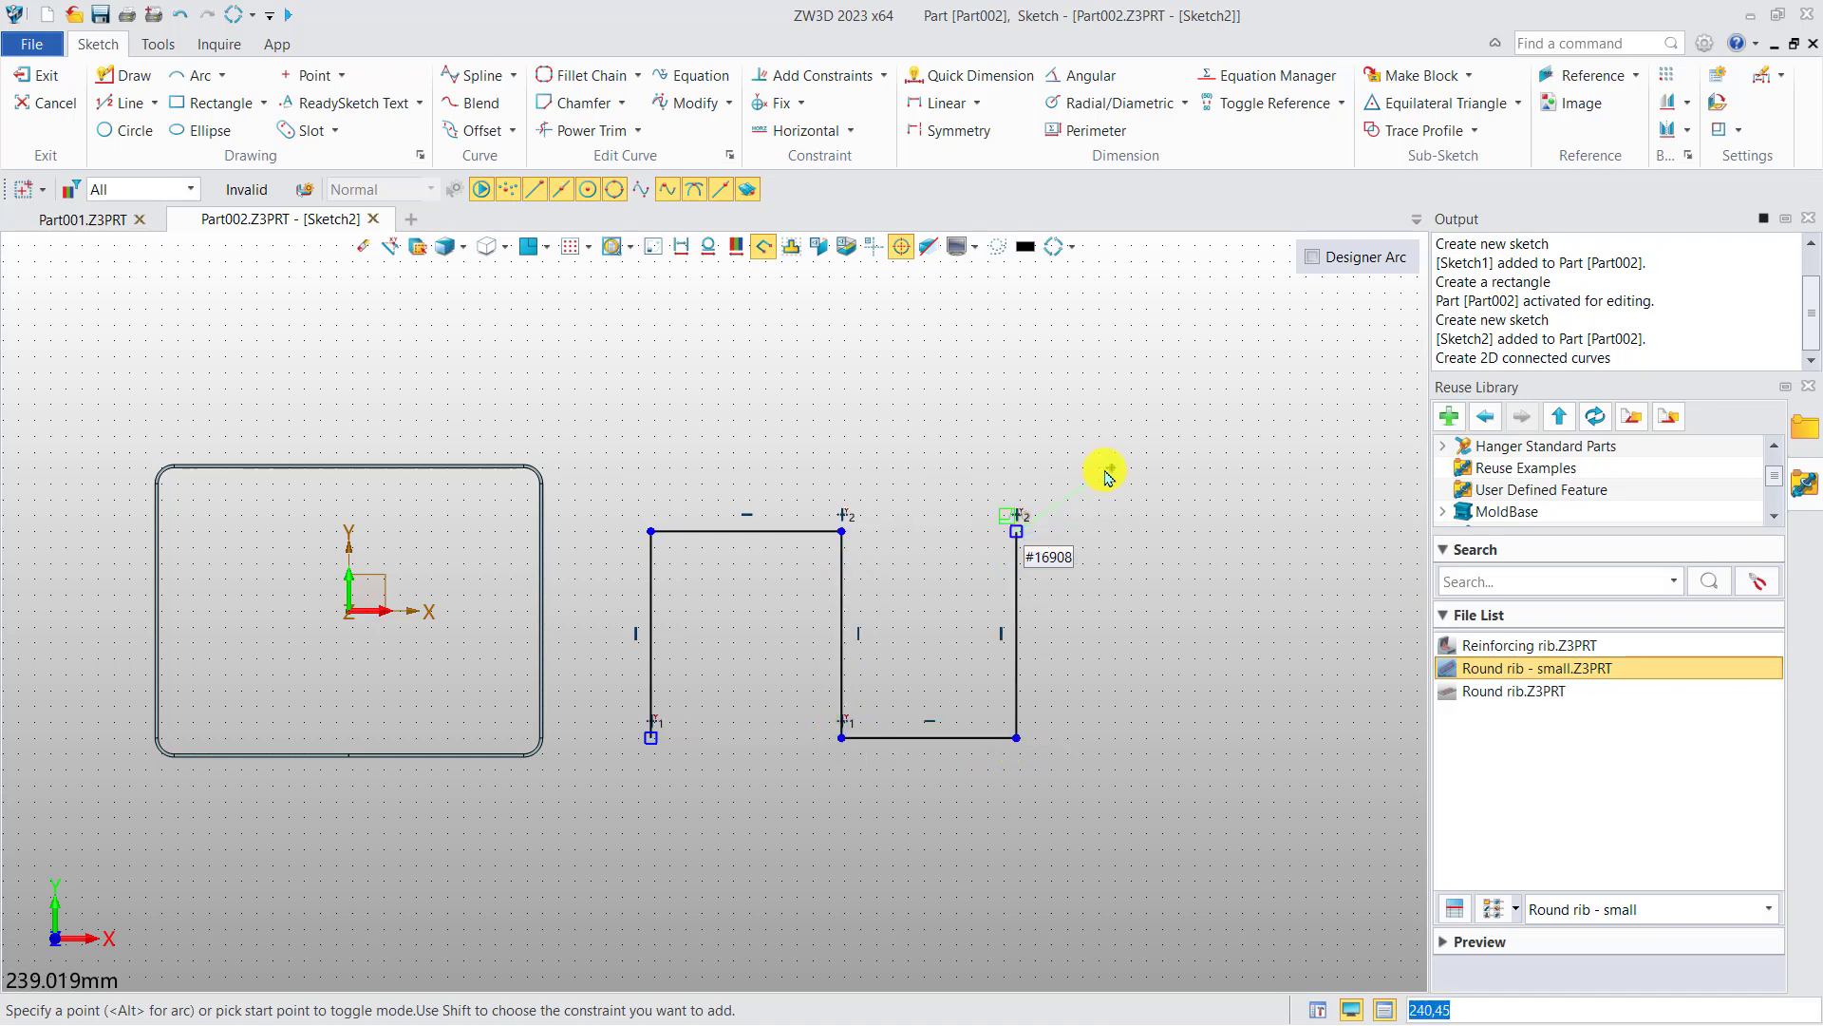
pyautogui.middleClick(1102, 418)
pyautogui.rightClick(1084, 385)
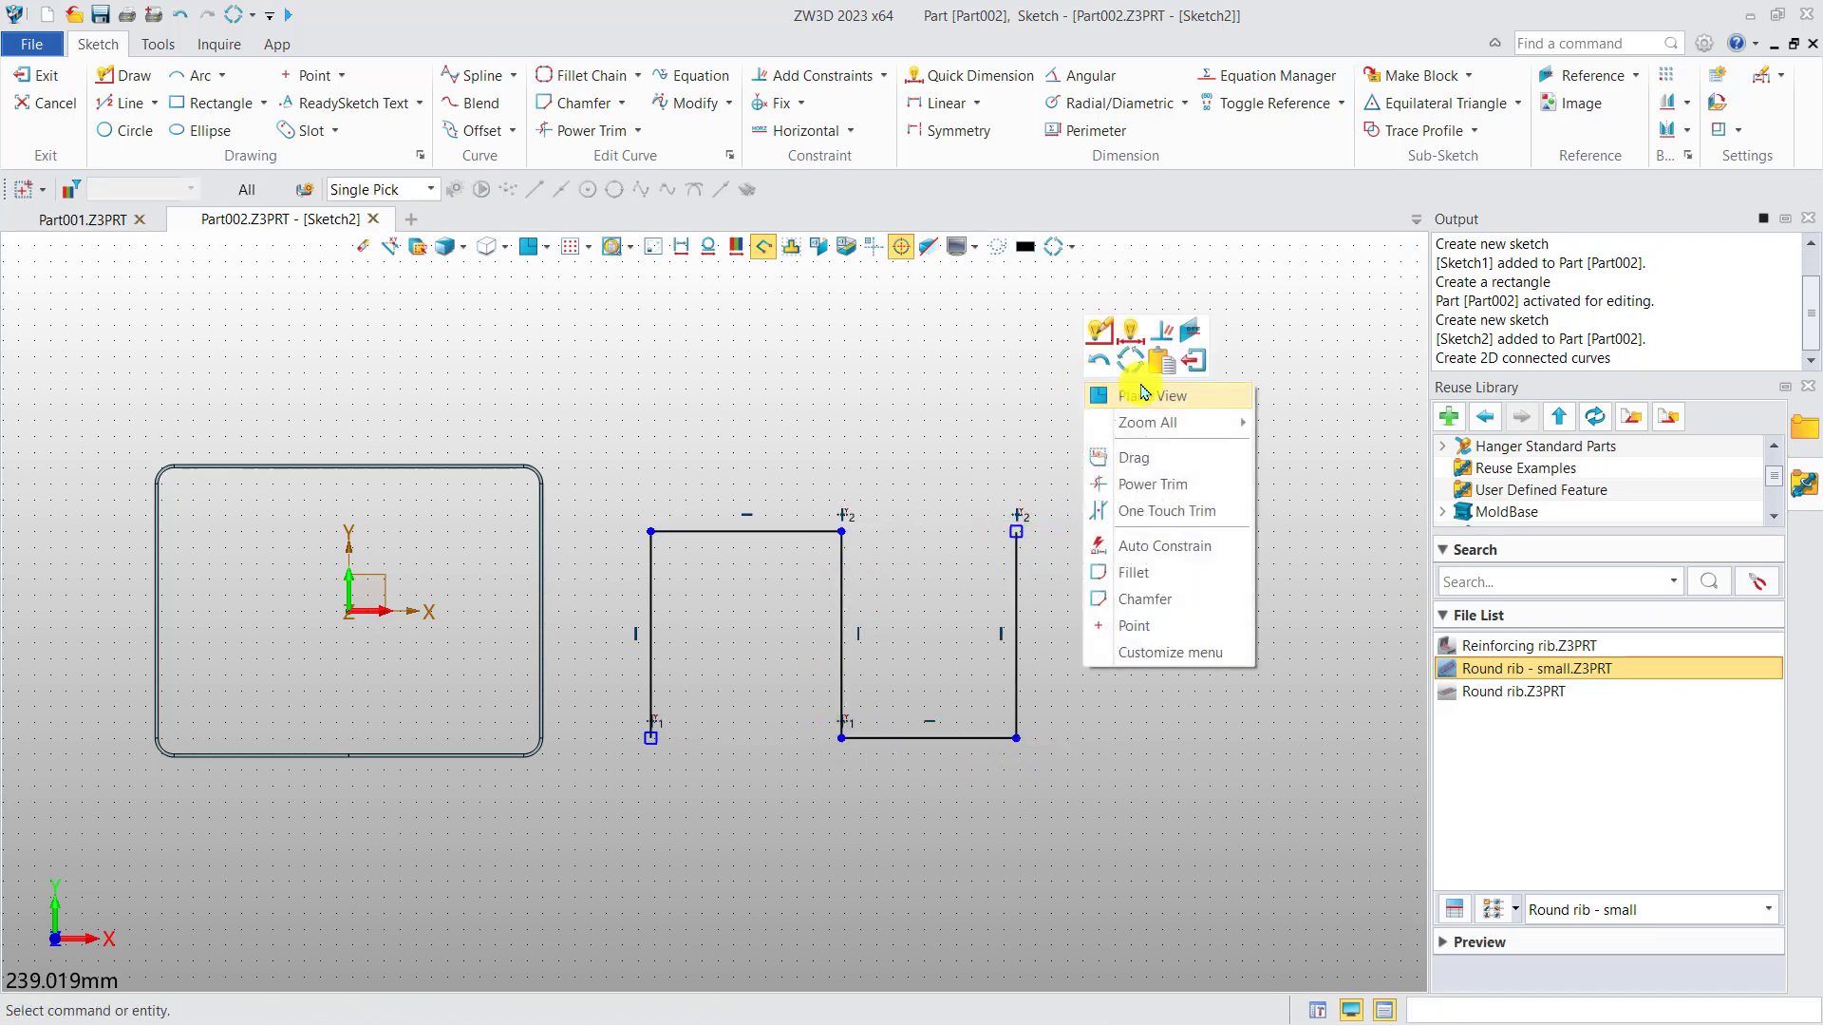
pyautogui.click(1176, 363)
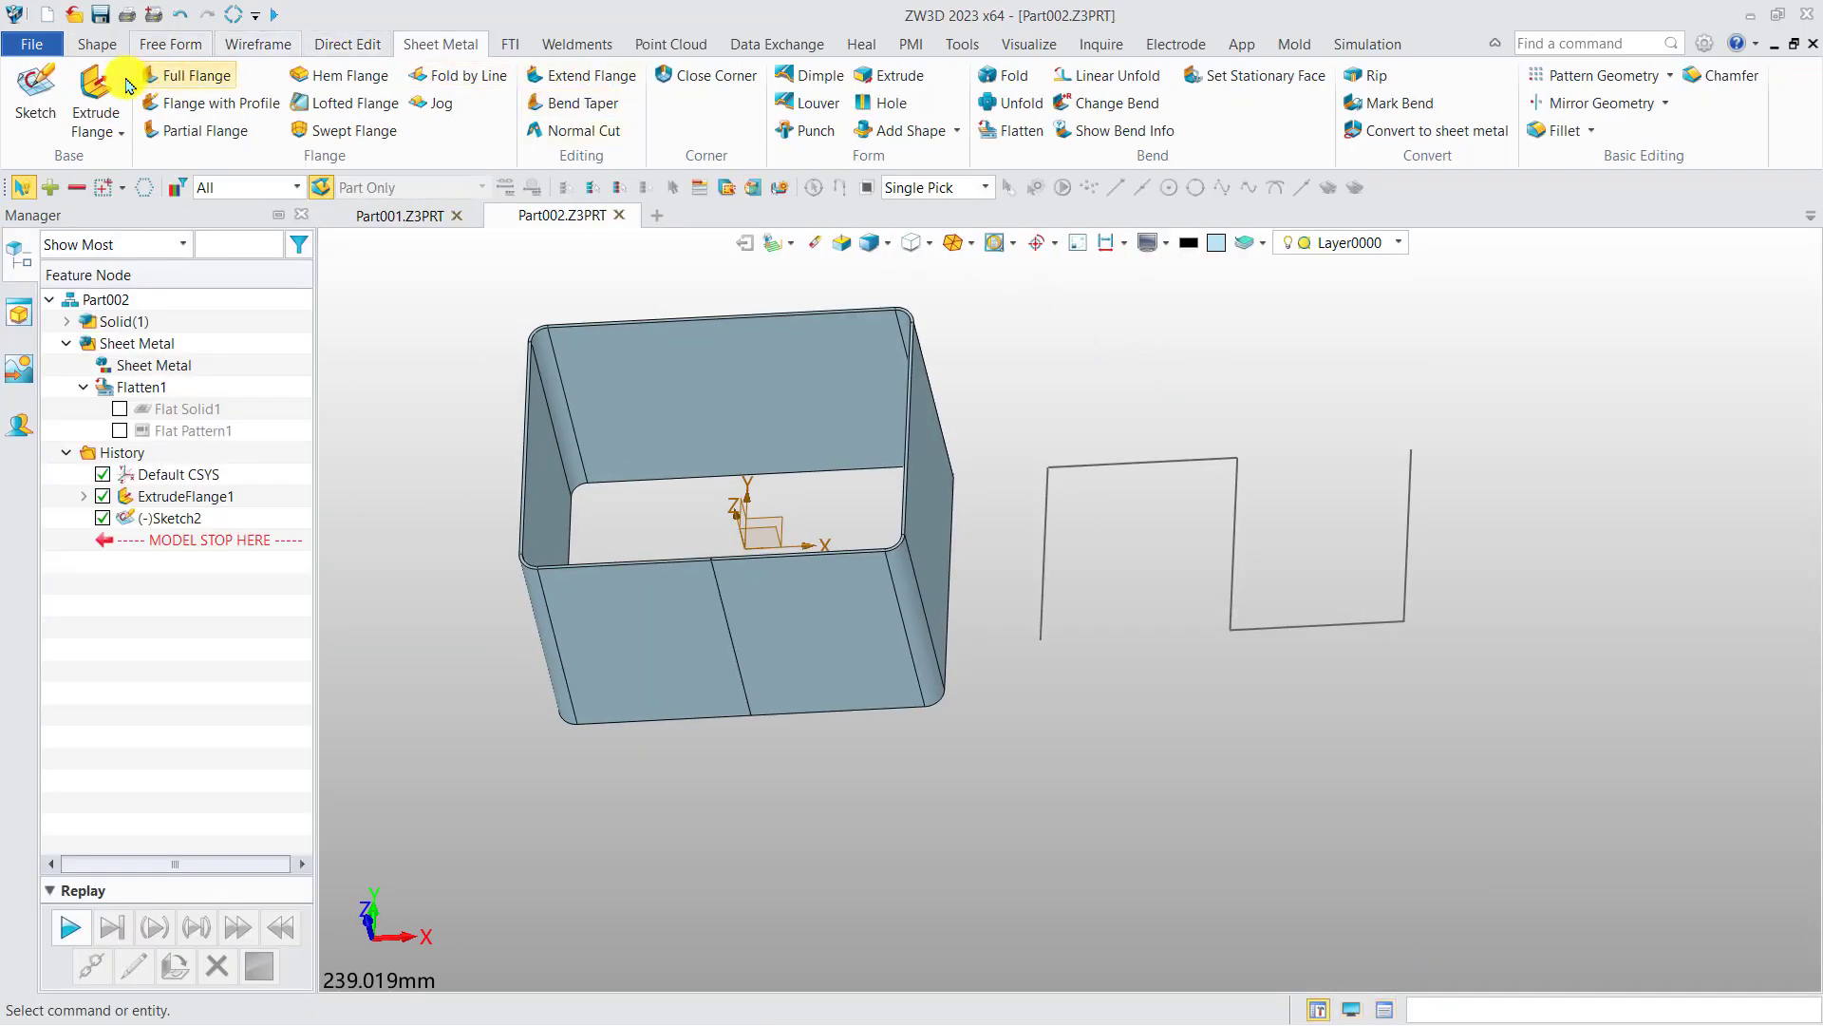
# Extrude the open zigzag profile as a 1 mm thick flange from 62.5 to -25 mm with 5 mm bend radius
pyautogui.click(95, 95)
pyautogui.moveTo(1164, 540); pyautogui.dragTo(990, 528, button='right')
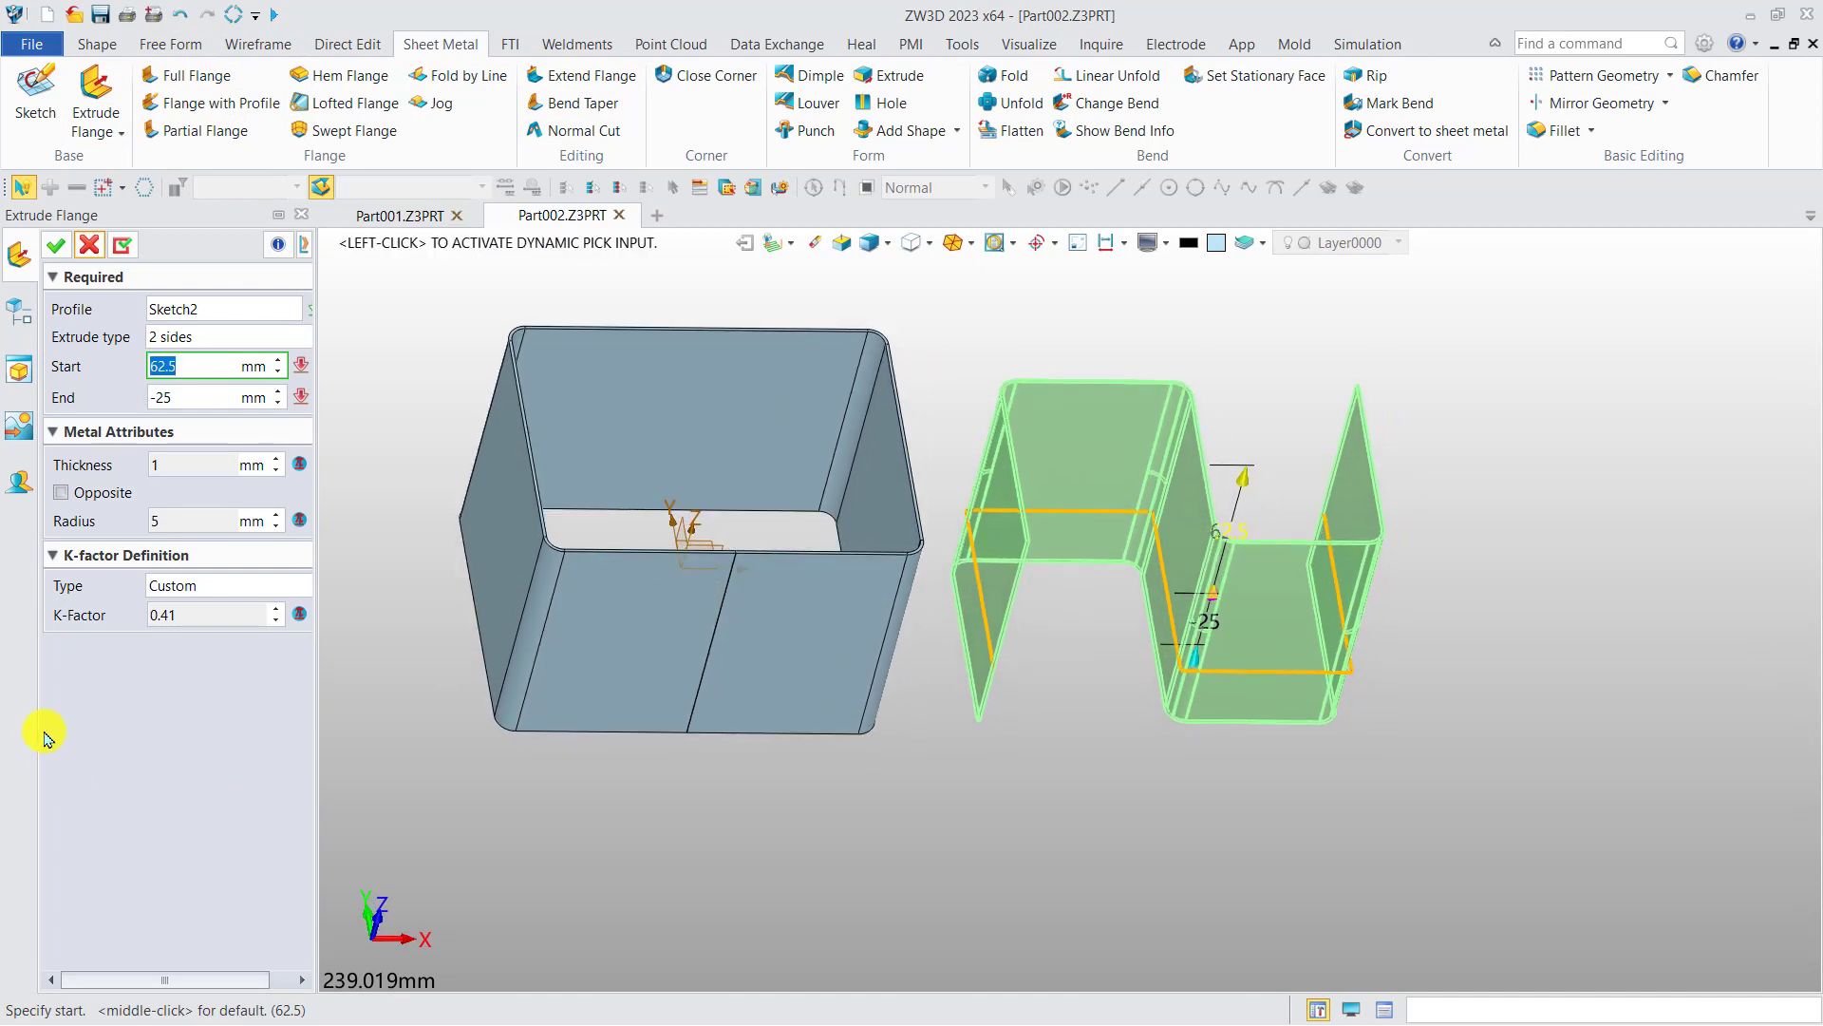
pyautogui.click(55, 245)
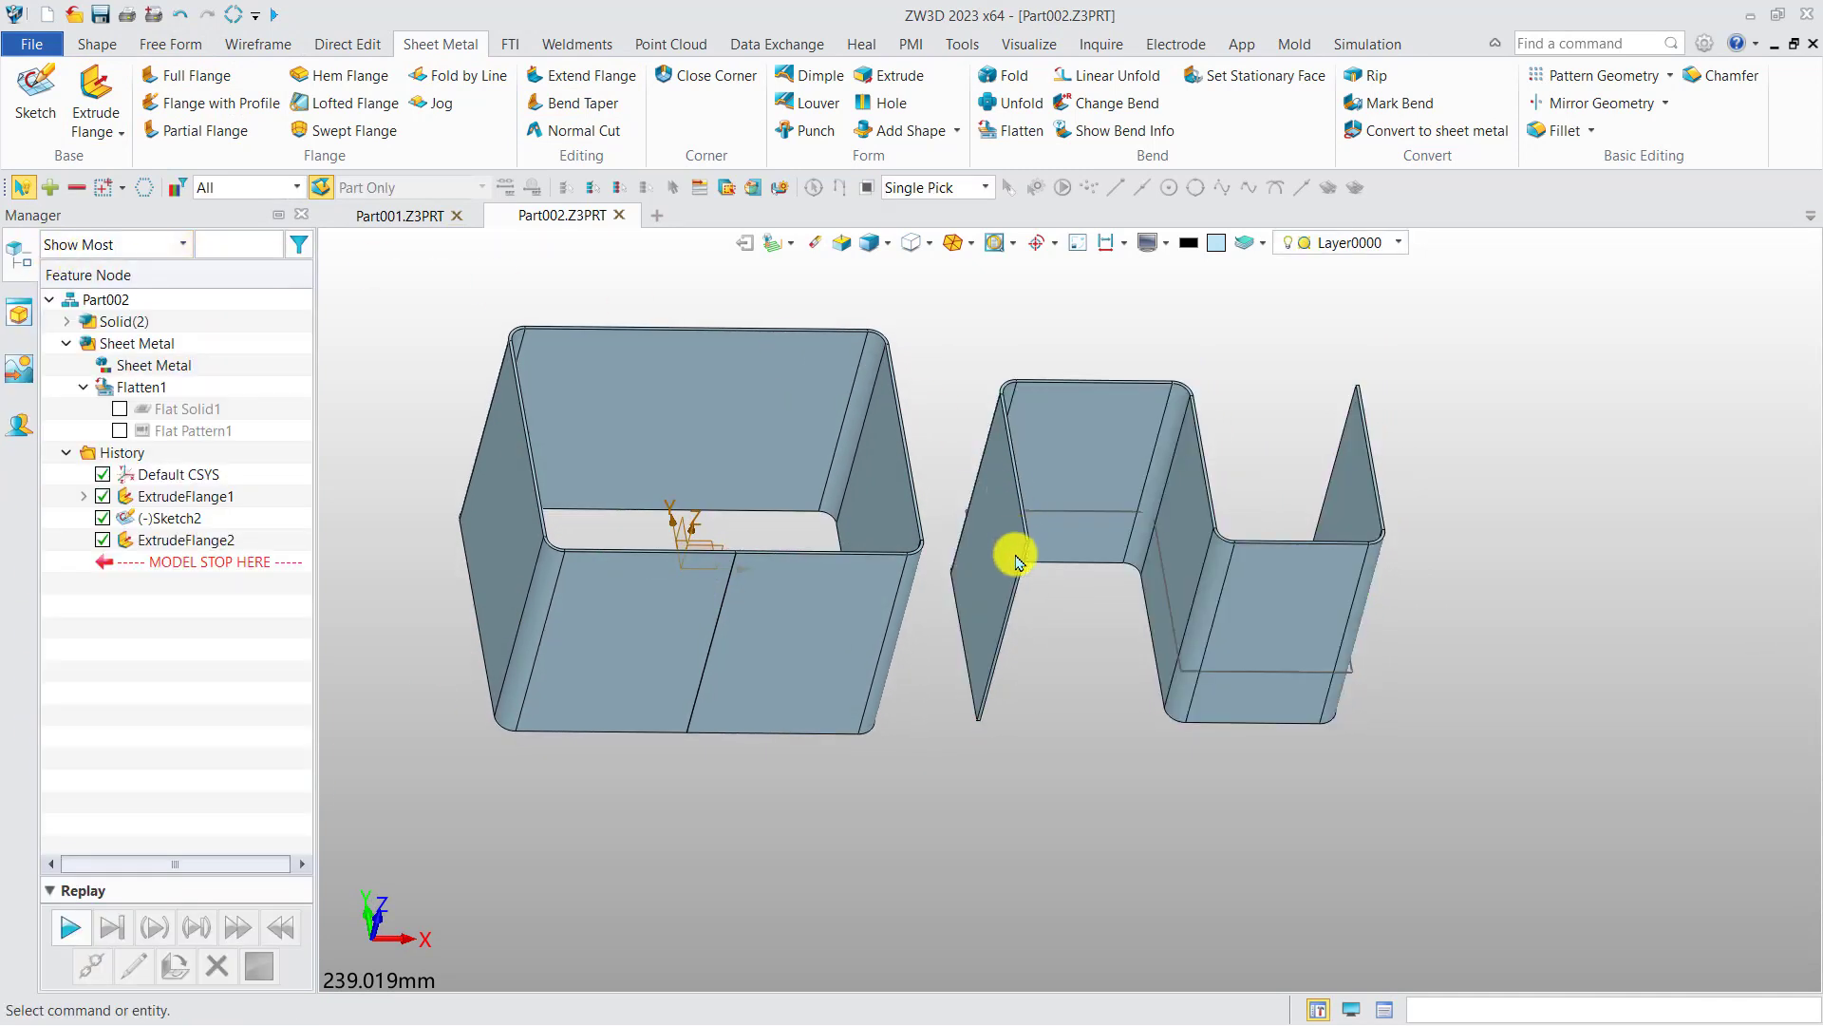
pyautogui.moveTo(997, 598); pyautogui.dragTo(959, 590, button='right')
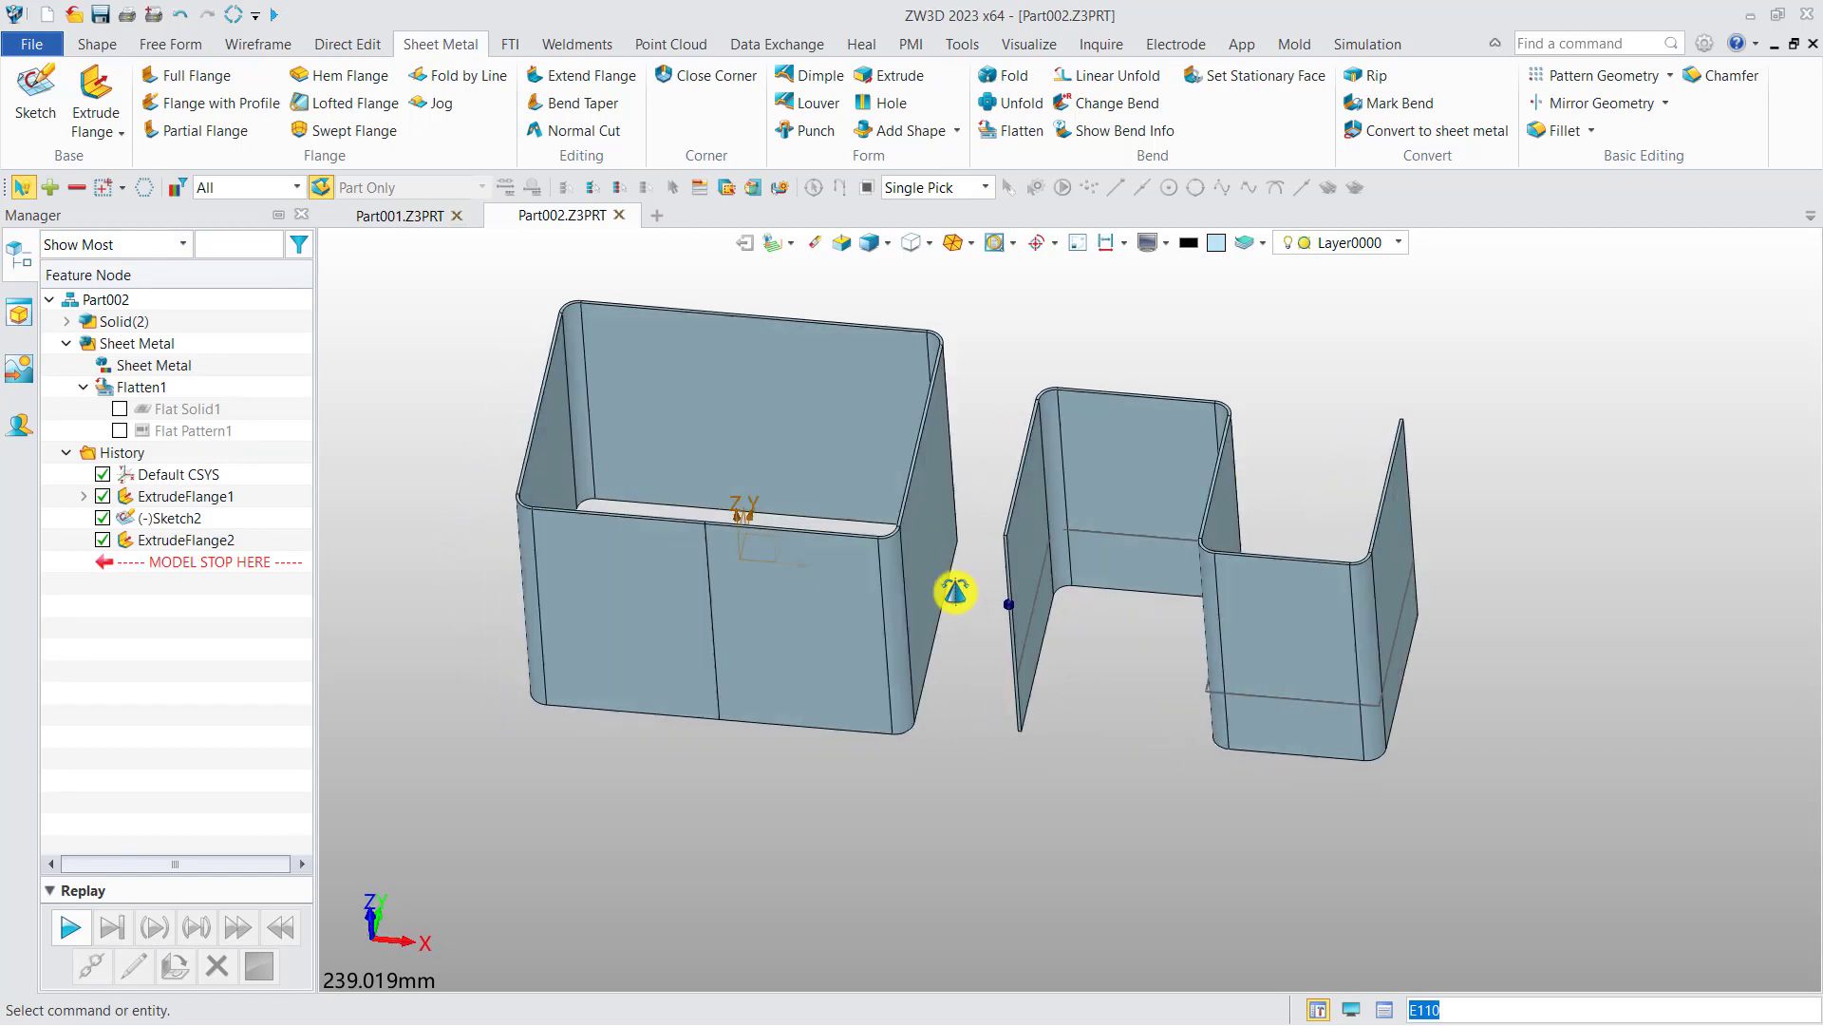
# Create a new sheet metal part named Part003 with the default template
pyautogui.moveTo(1291, 366); pyautogui.dragTo(1247, 432, button='right')
pyautogui.click(656, 216)
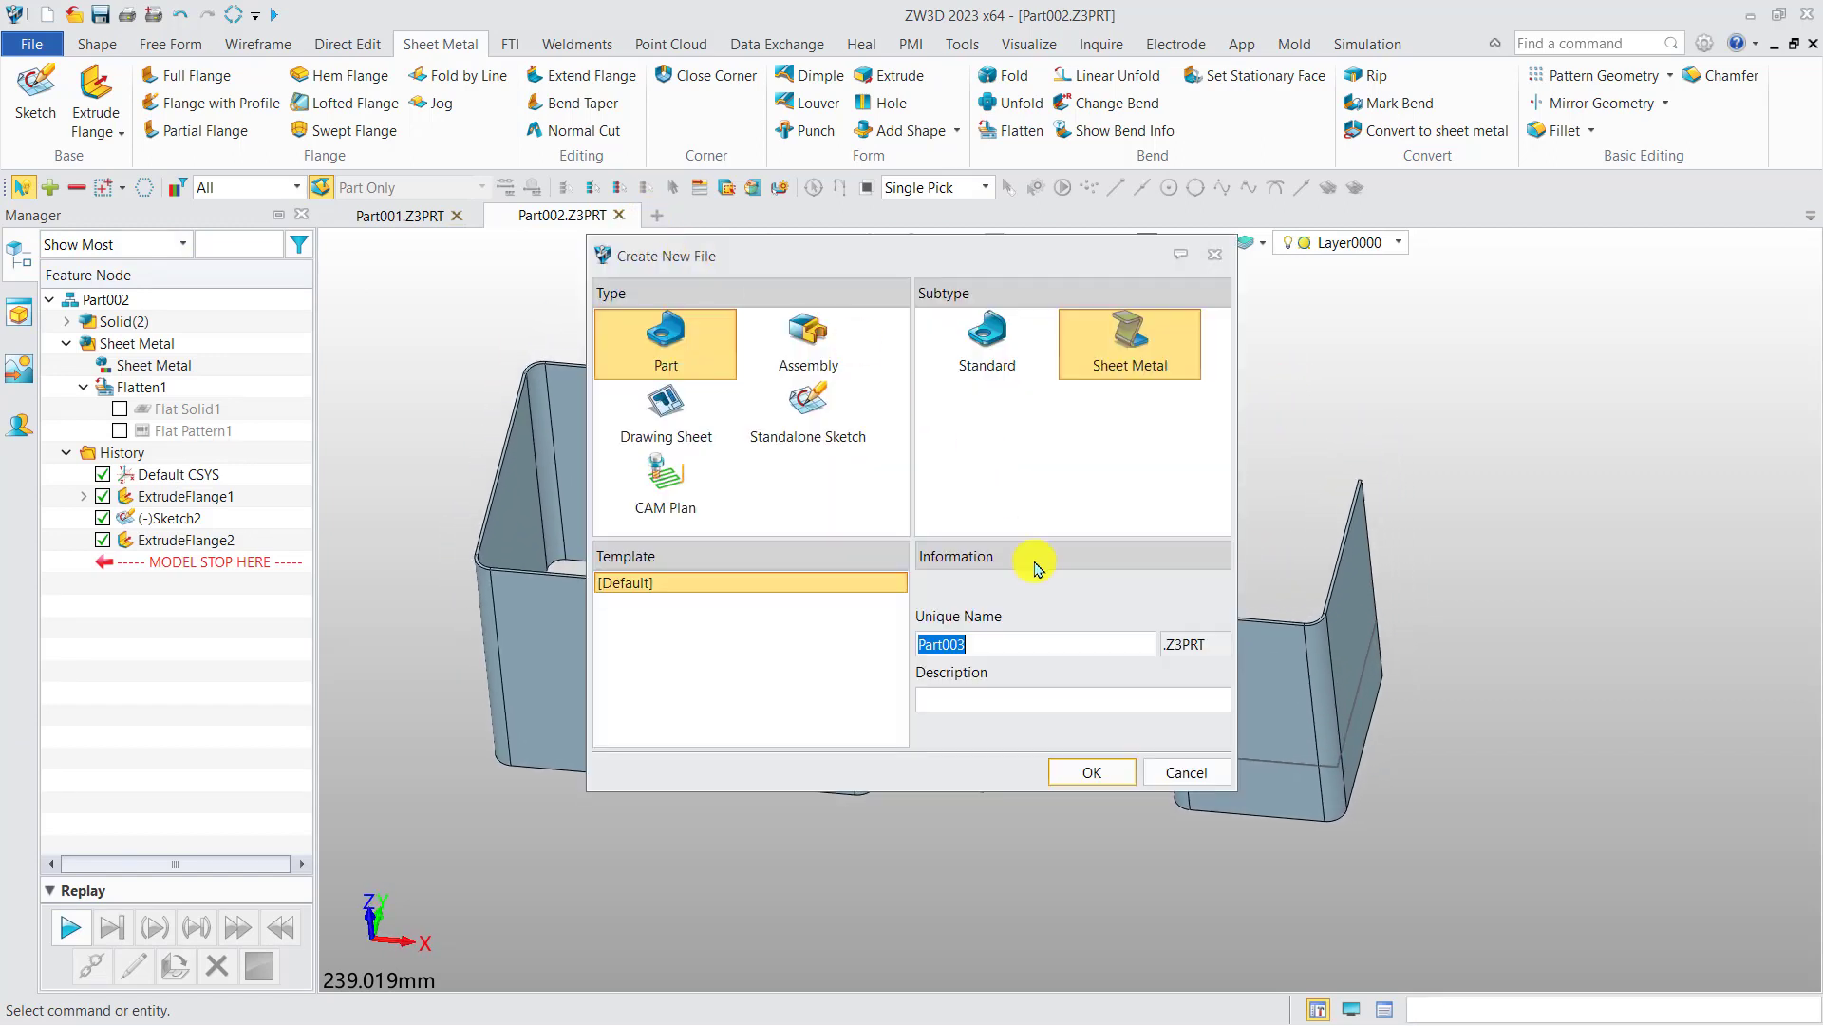
pyautogui.press('Return')
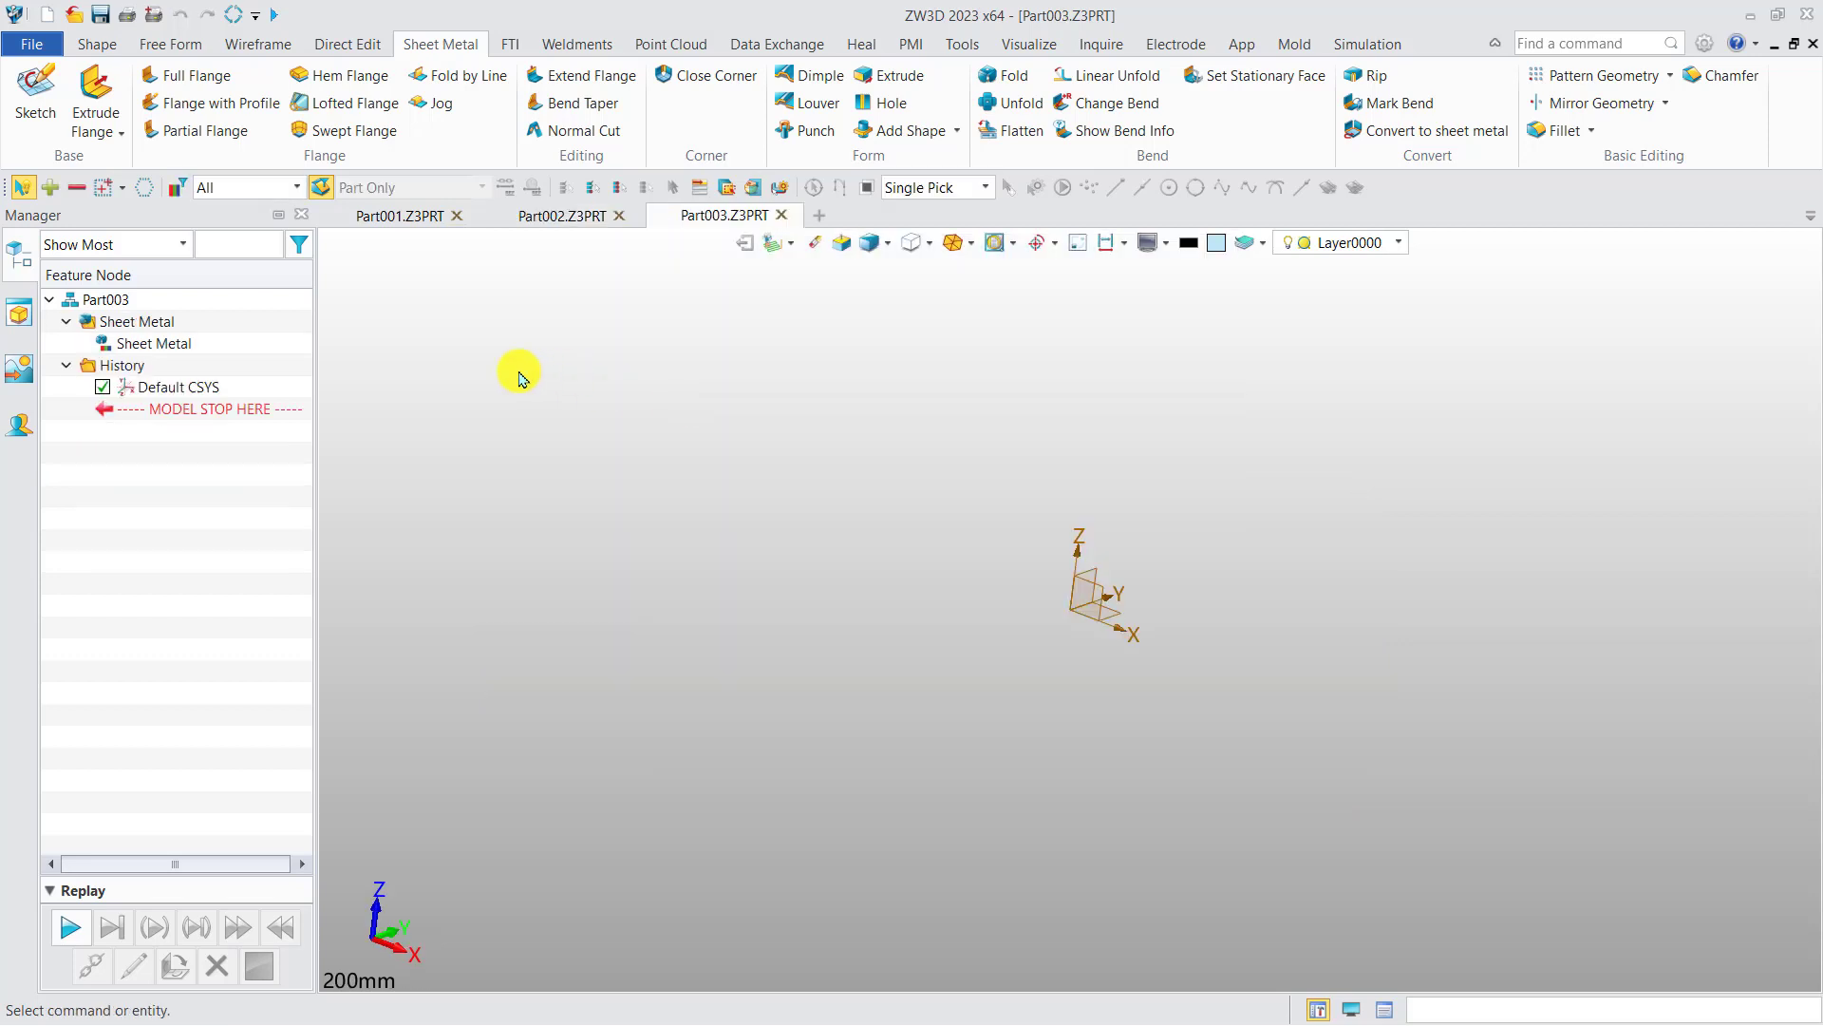
# Start a Revolve Flange and open a new profile sketch for it on the XZ plane
pyautogui.click(120, 132)
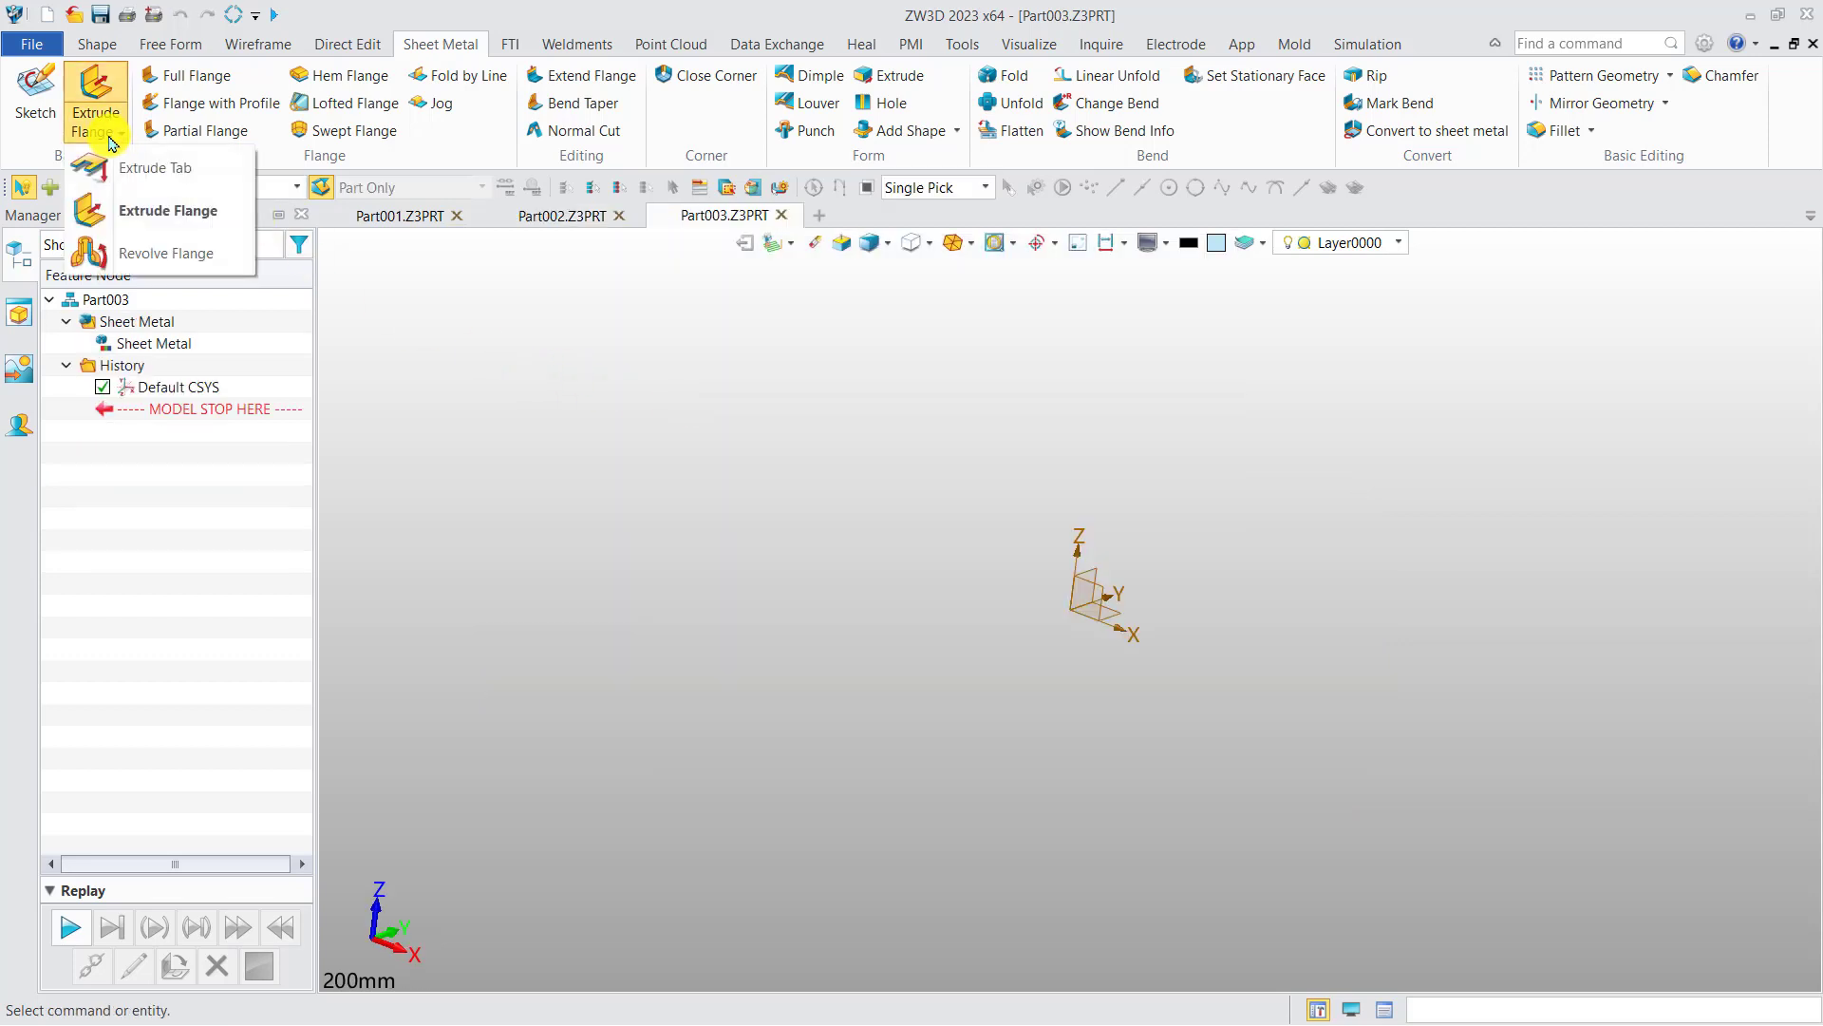
pyautogui.click(173, 255)
pyautogui.rightClick(771, 552)
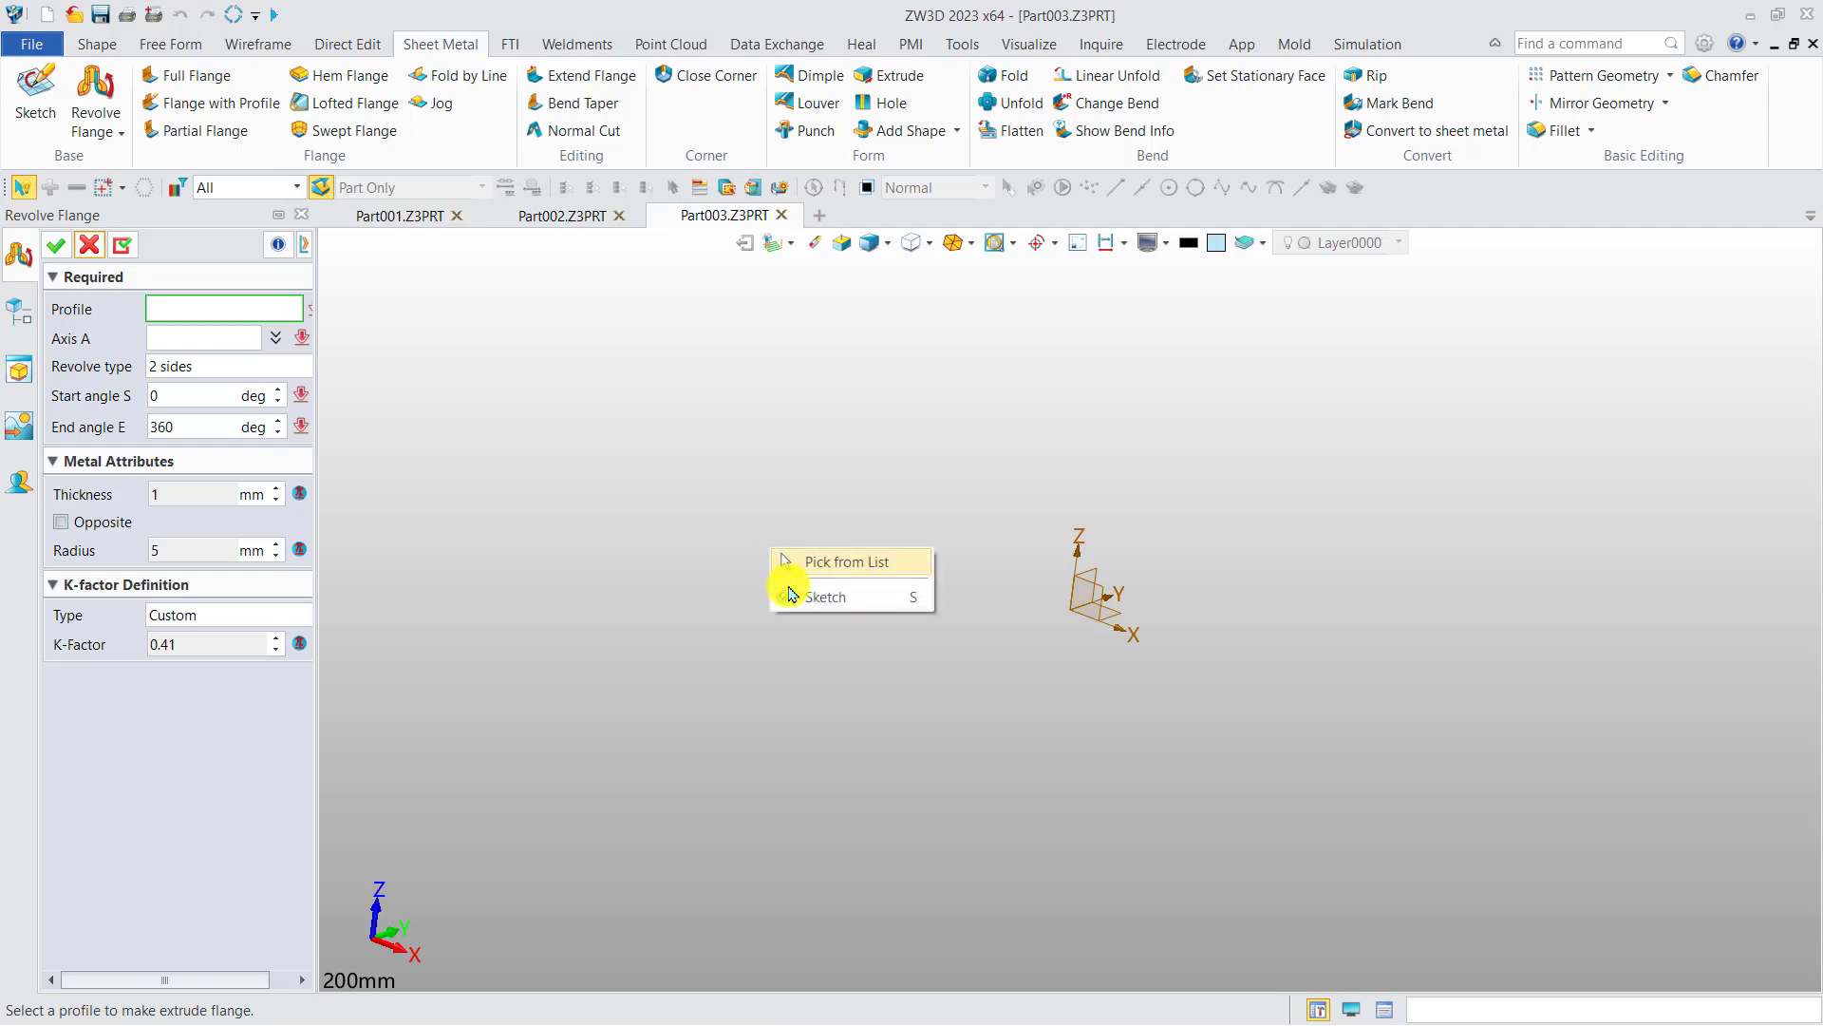
pyautogui.click(801, 598)
pyautogui.click(1109, 598)
pyautogui.middleClick(1109, 599)
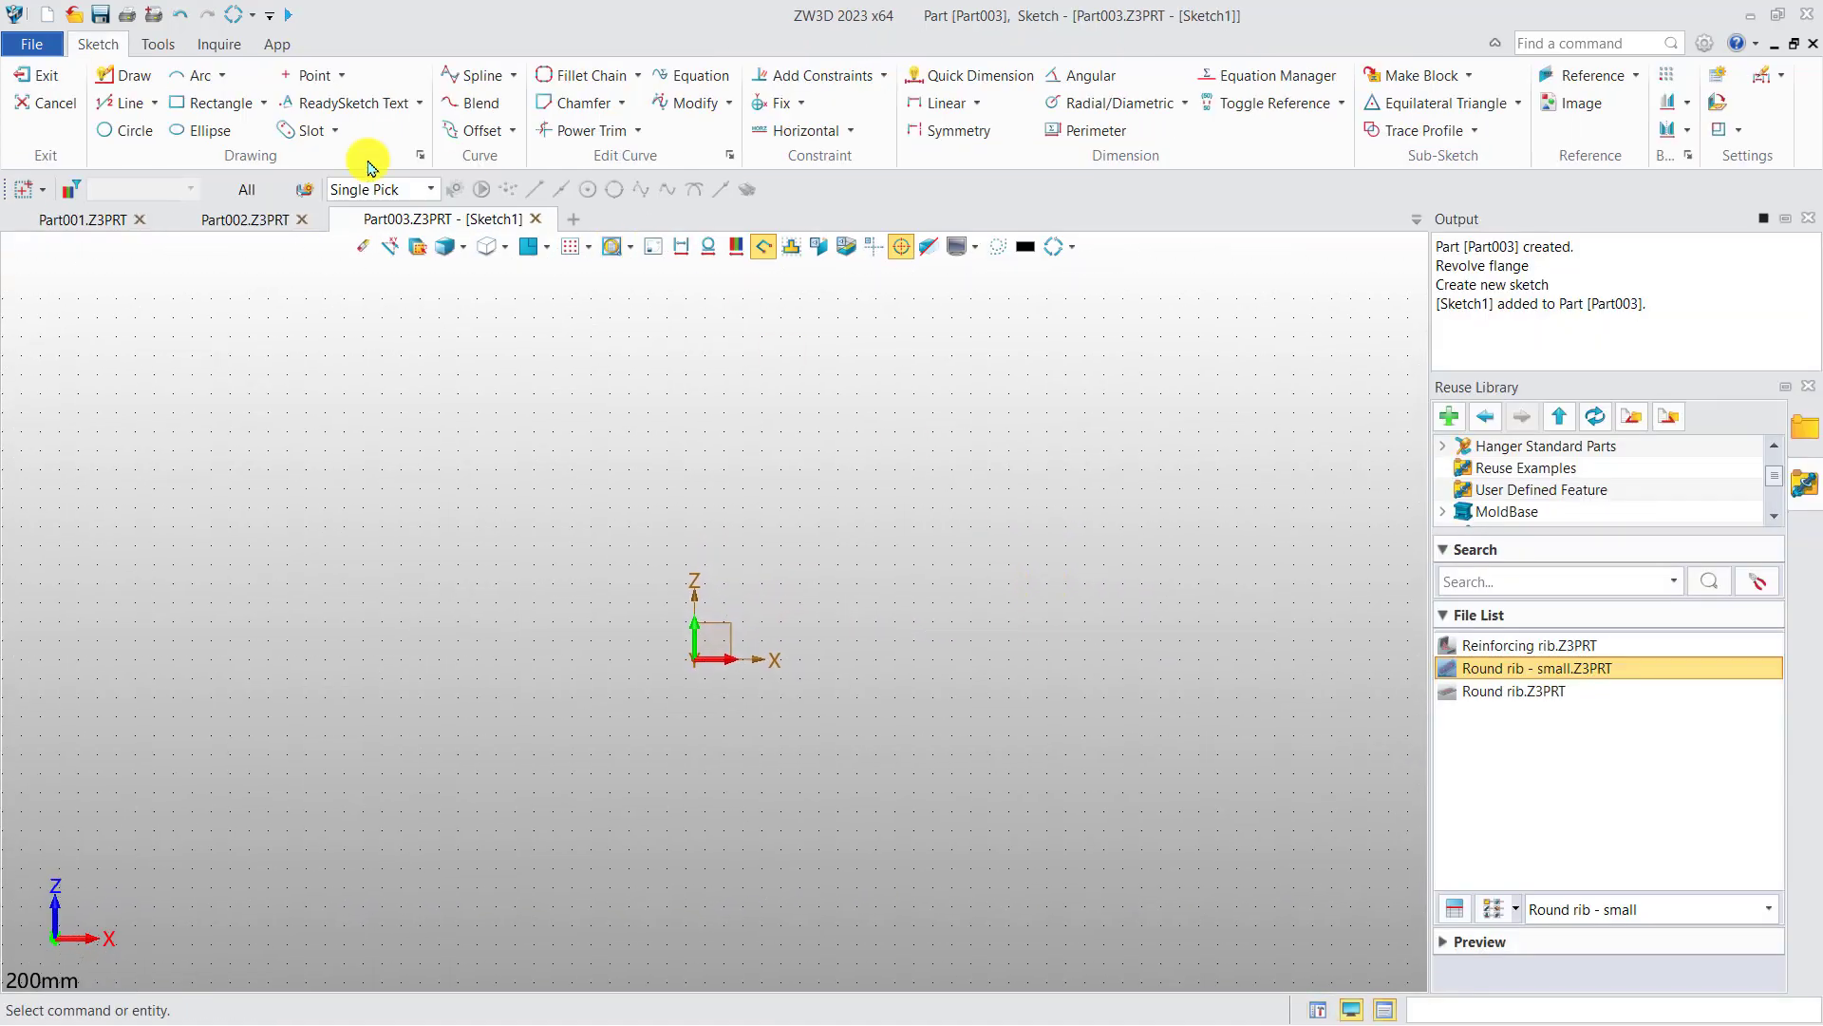
# Draw a vertical line about 50 mm long beside the Z axis, continue it with a tangent arc curving outward, and finish the sketch
pyautogui.click(130, 76)
pyautogui.click(855, 644)
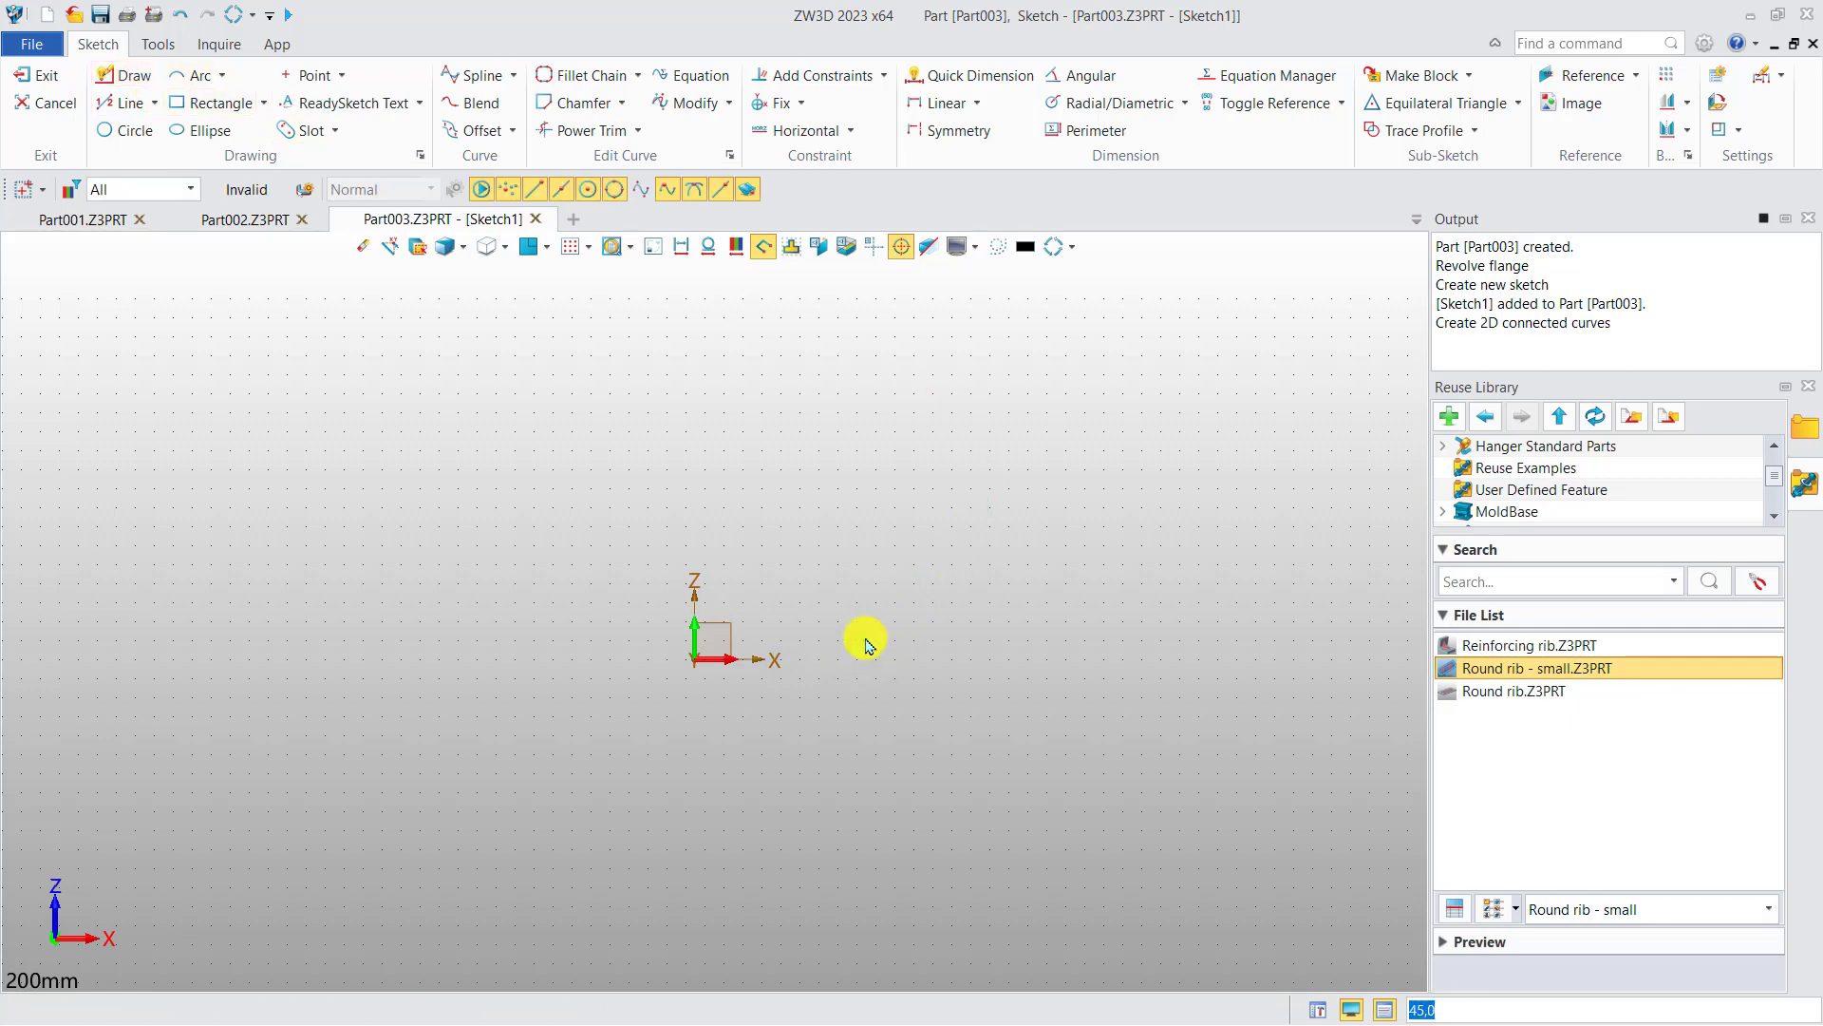
pyautogui.click(867, 470)
pyautogui.click(869, 470)
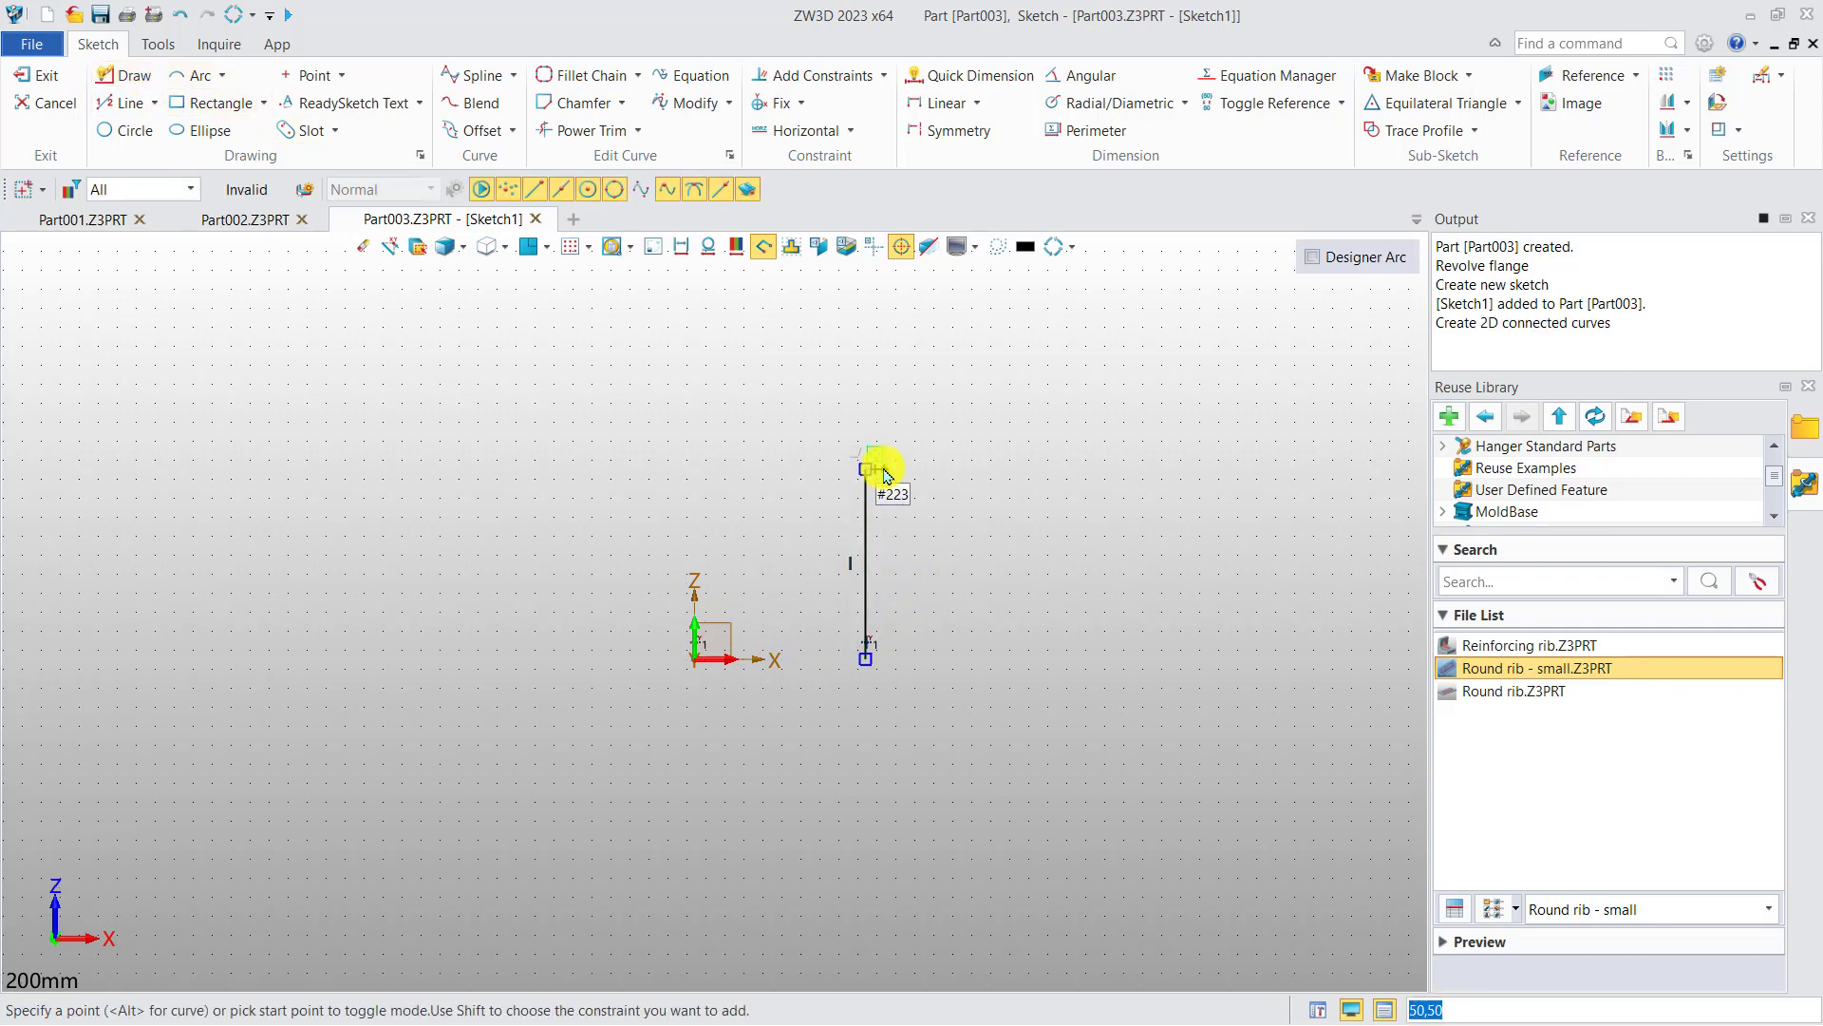
pyautogui.moveTo(880, 463); pyautogui.dragTo(851, 624, button='middle')
pyautogui.click(980, 400)
pyautogui.middleClick(1054, 432)
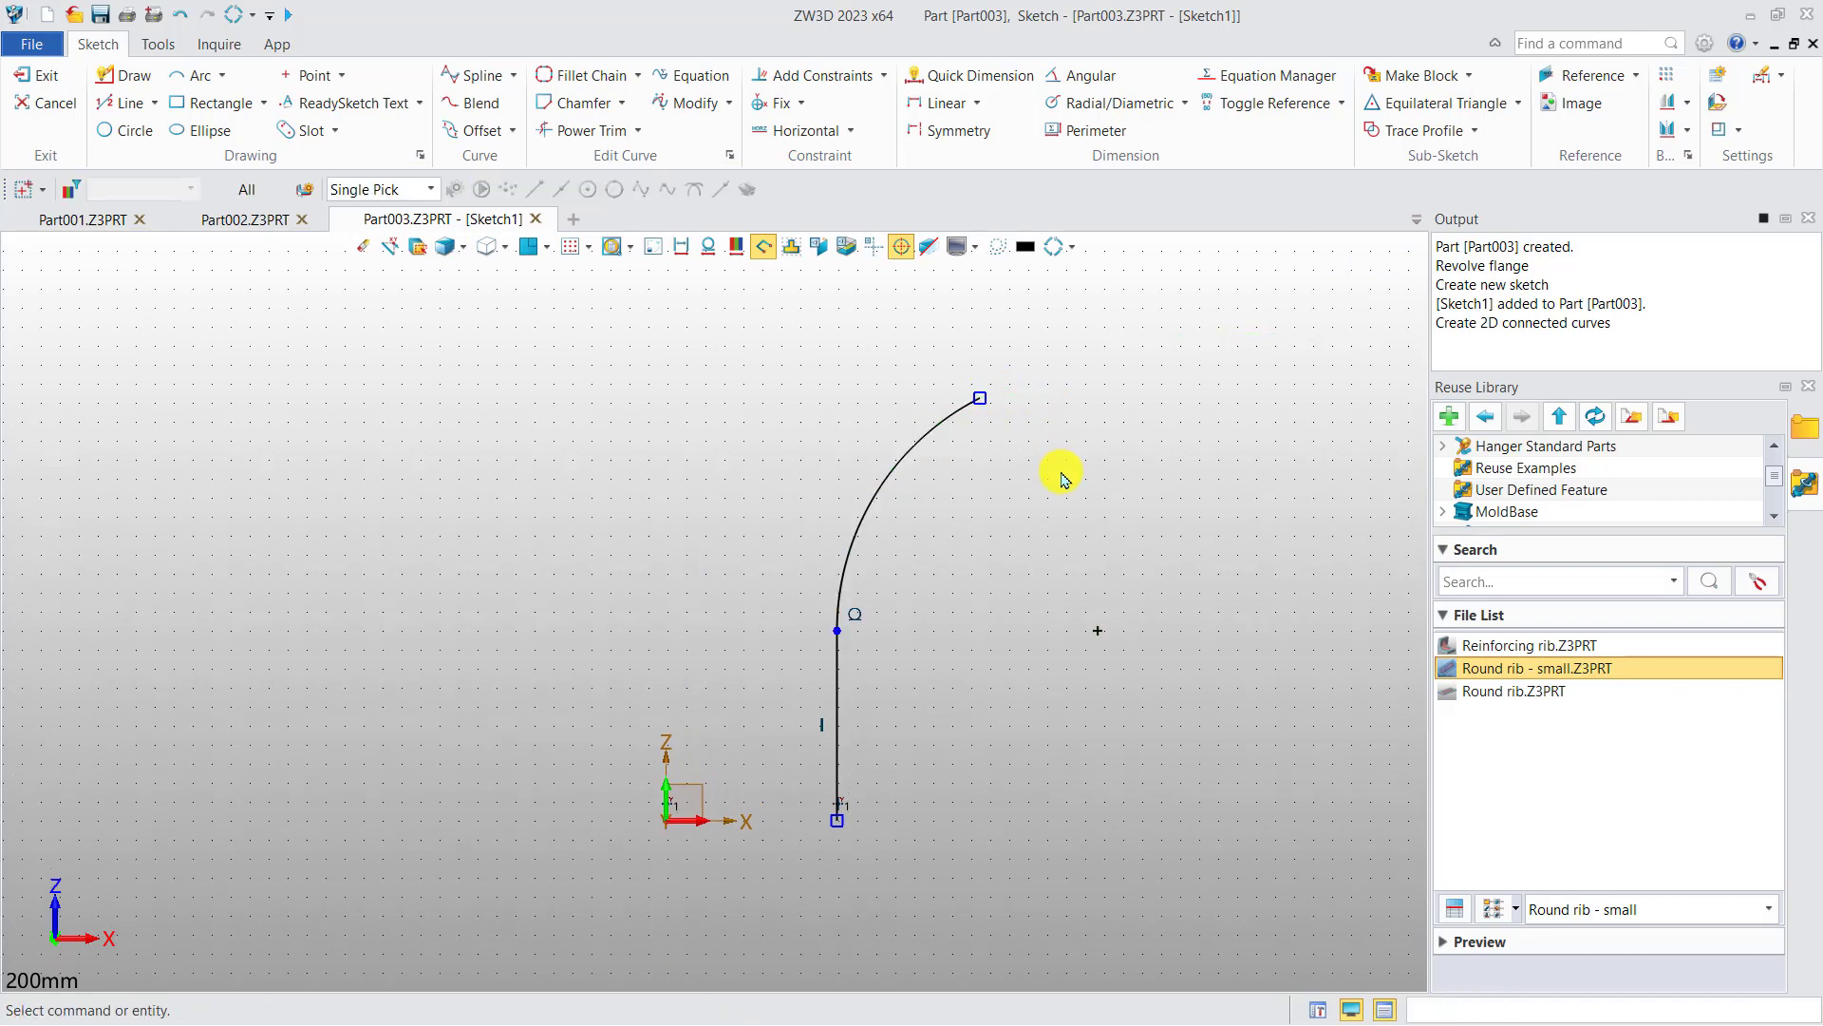
pyautogui.rightClick(1059, 474)
pyautogui.click(1172, 453)
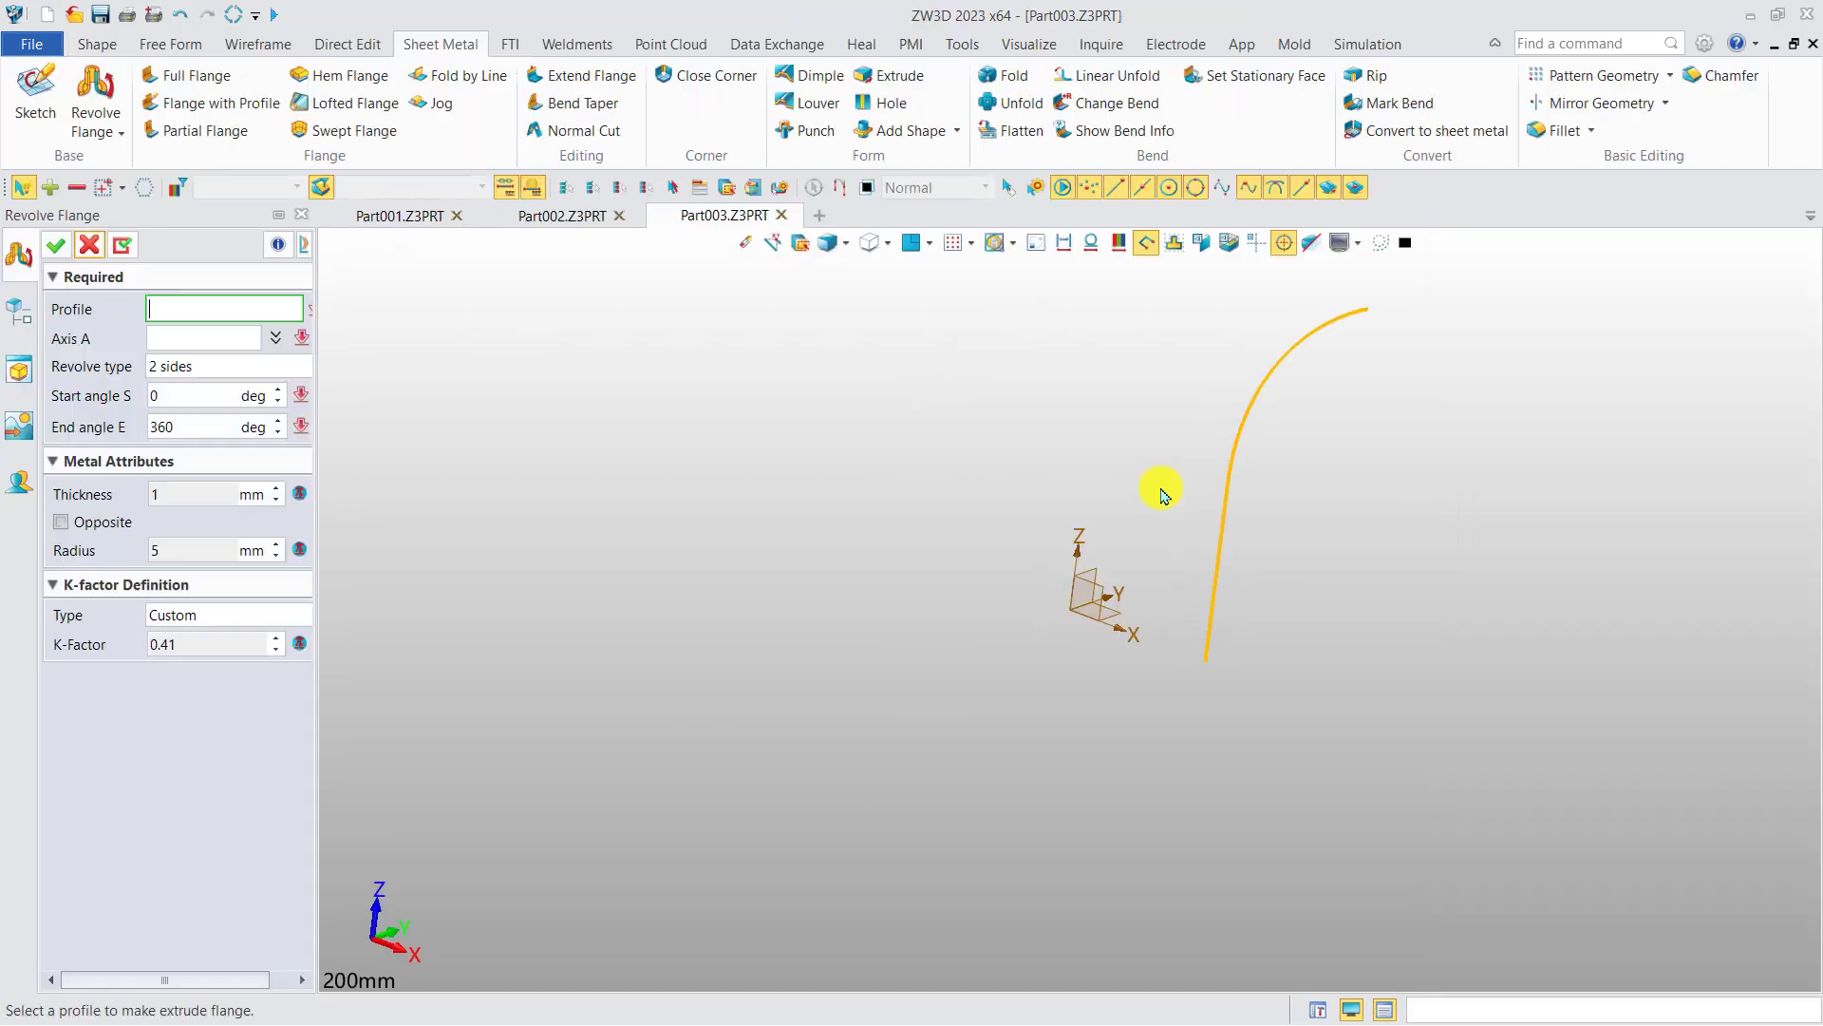
# Revolve the sketched profile about the Z axis from 0 to 180 degrees as a 1 mm thick flange
pyautogui.moveTo(938, 490); pyautogui.dragTo(847, 544, button='middle')
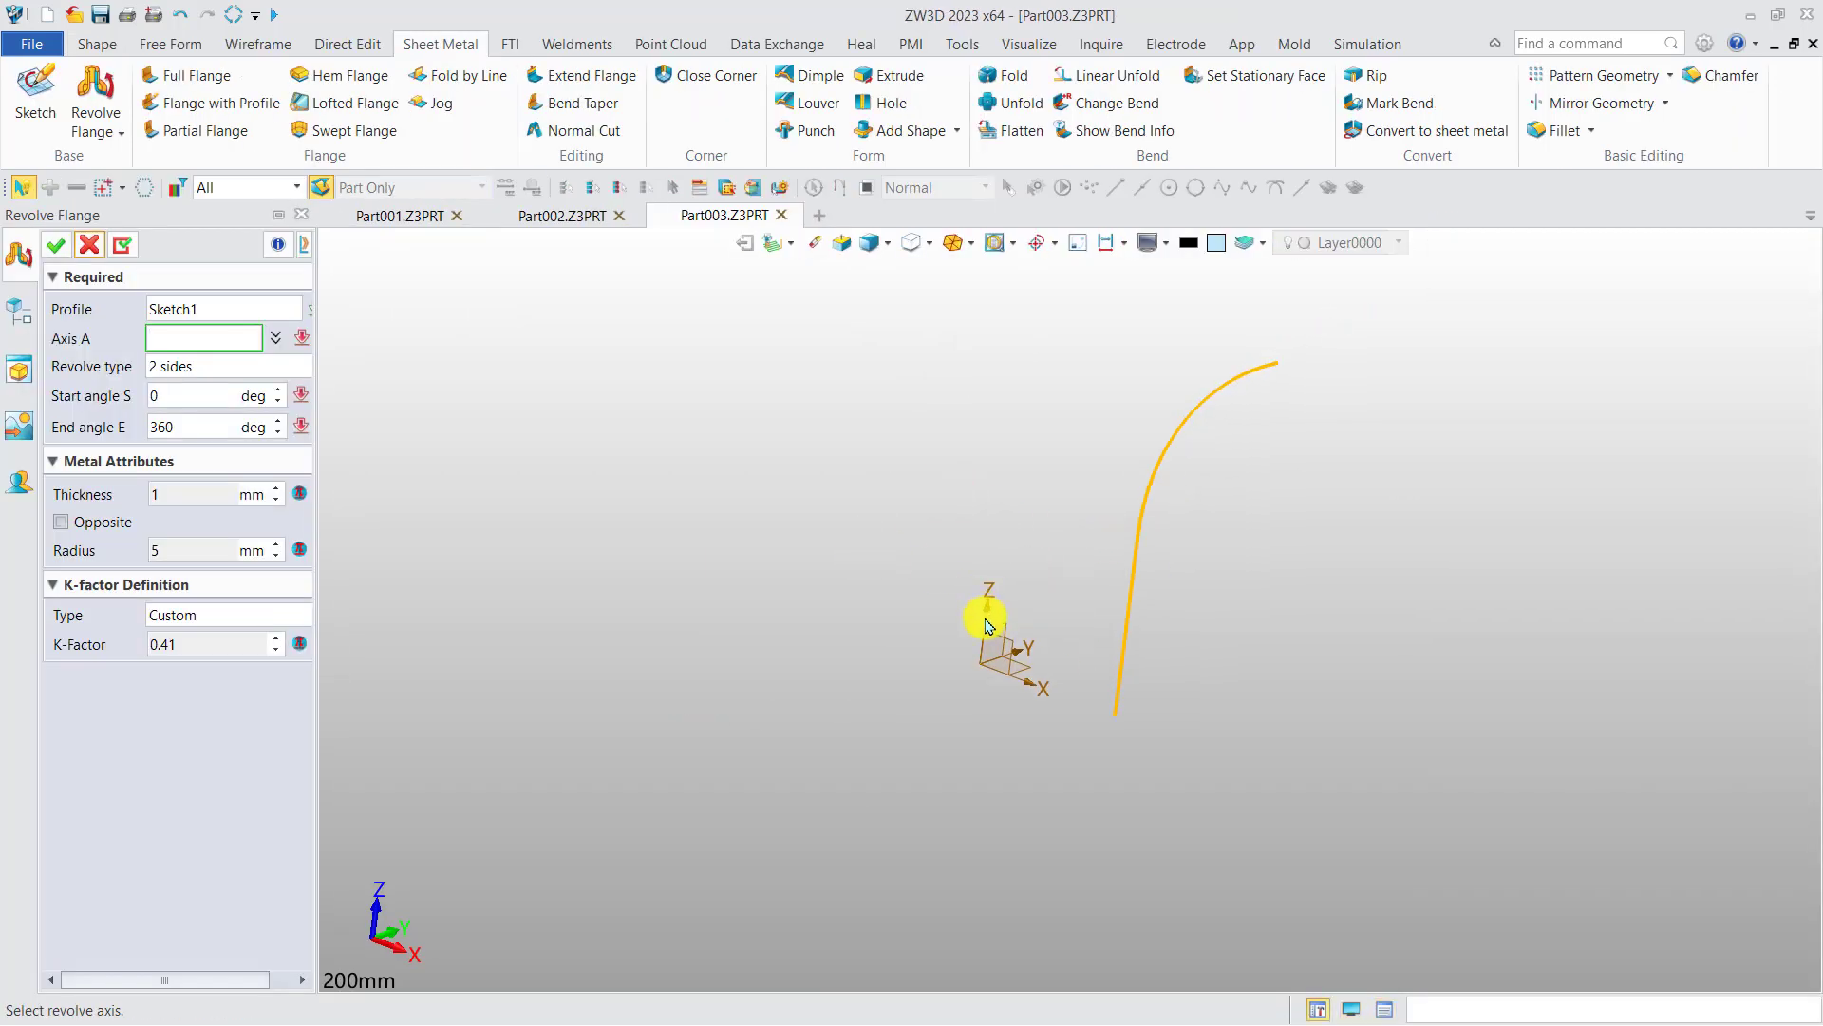
pyautogui.rightClick(561, 405)
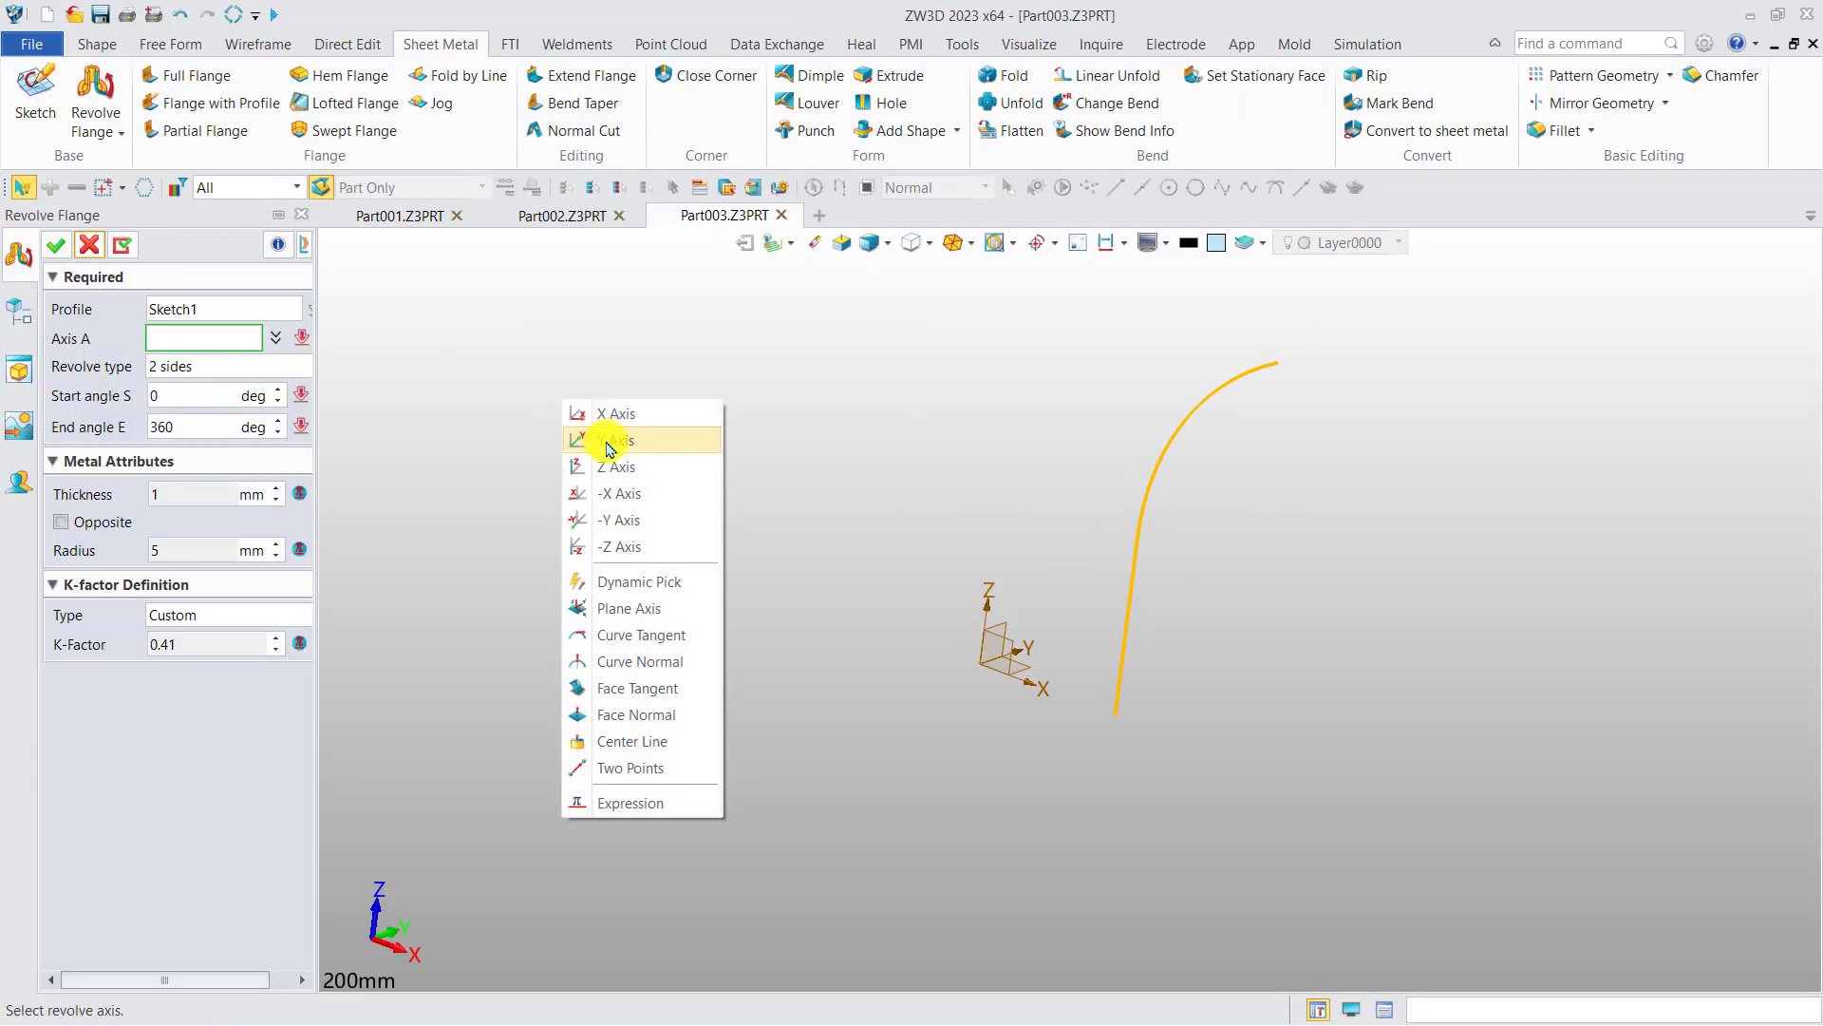
pyautogui.click(608, 463)
pyautogui.moveTo(754, 585)
pyautogui.mouseDown(button='middle')
pyautogui.moveTo(741, 643)
pyautogui.moveTo(756, 635)
pyautogui.moveTo(675, 659)
pyautogui.moveTo(716, 655)
pyautogui.moveTo(733, 630)
pyautogui.mouseUp(button='middle')
pyautogui.click(733, 629)
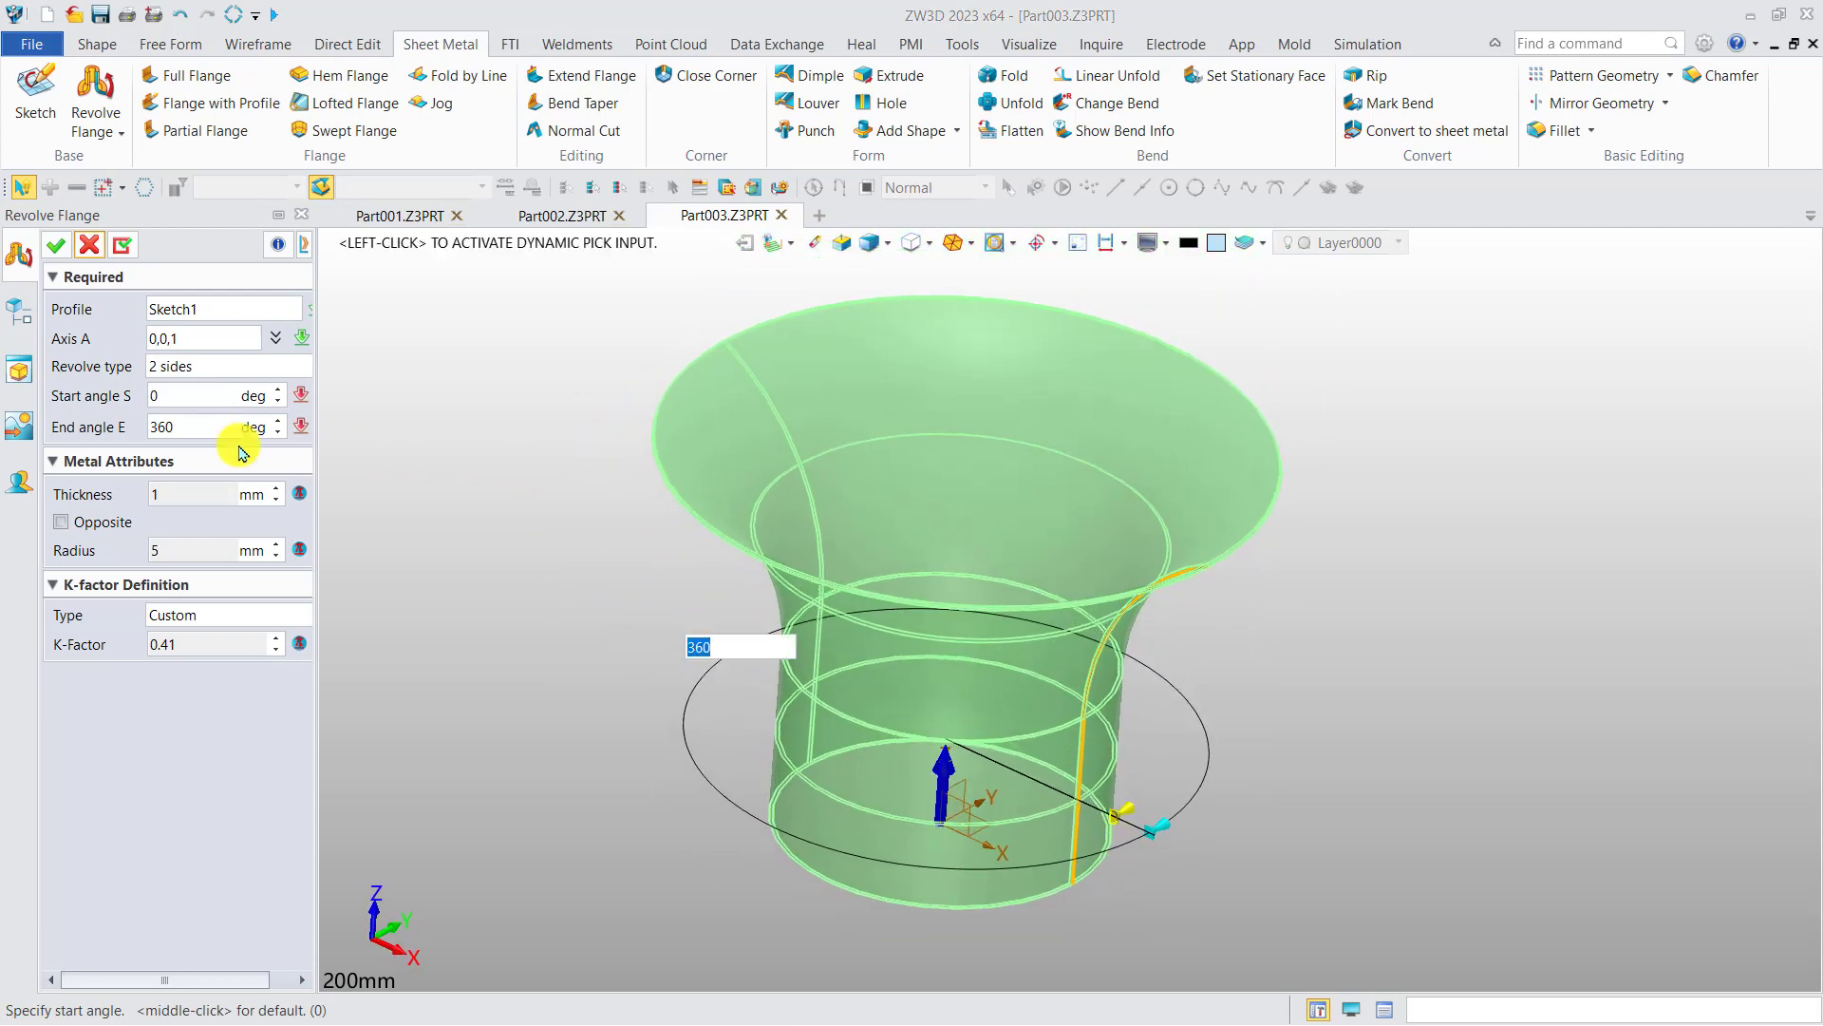
pyautogui.click(194, 427)
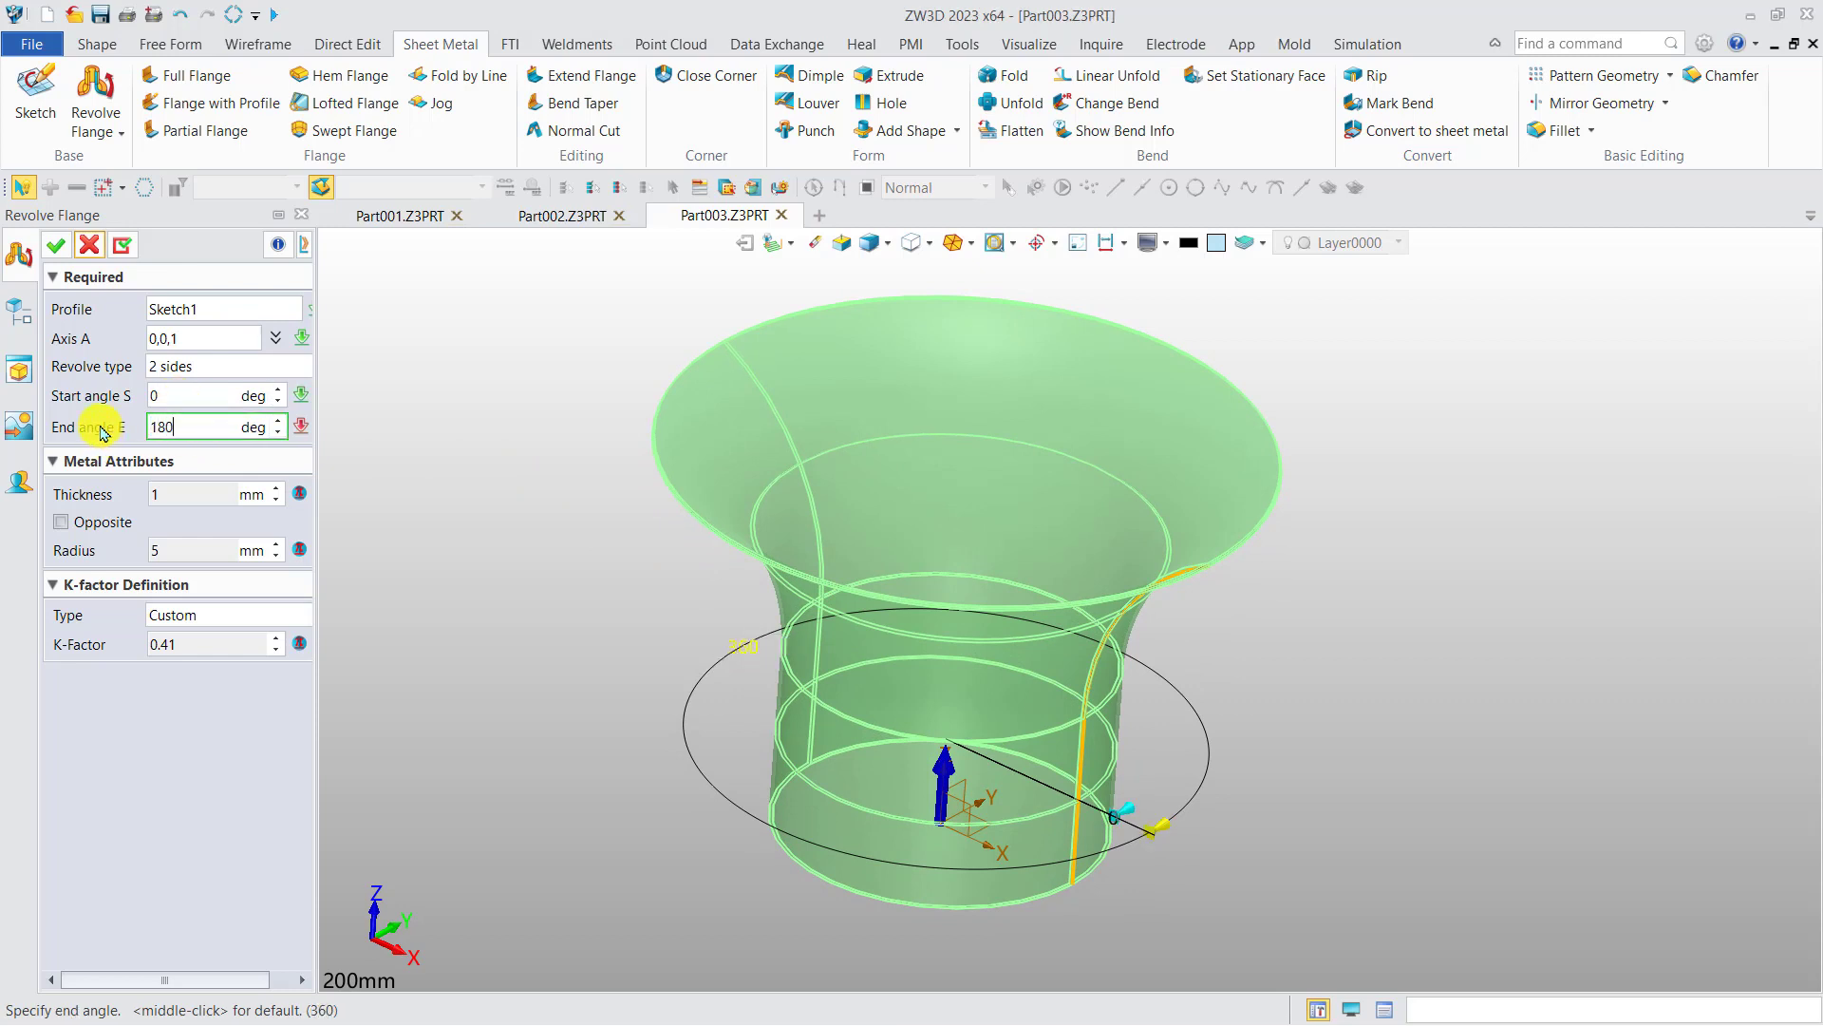
pyautogui.press('Return')
pyautogui.moveTo(639, 644); pyautogui.dragTo(662, 643, button='middle')
pyautogui.click(56, 246)
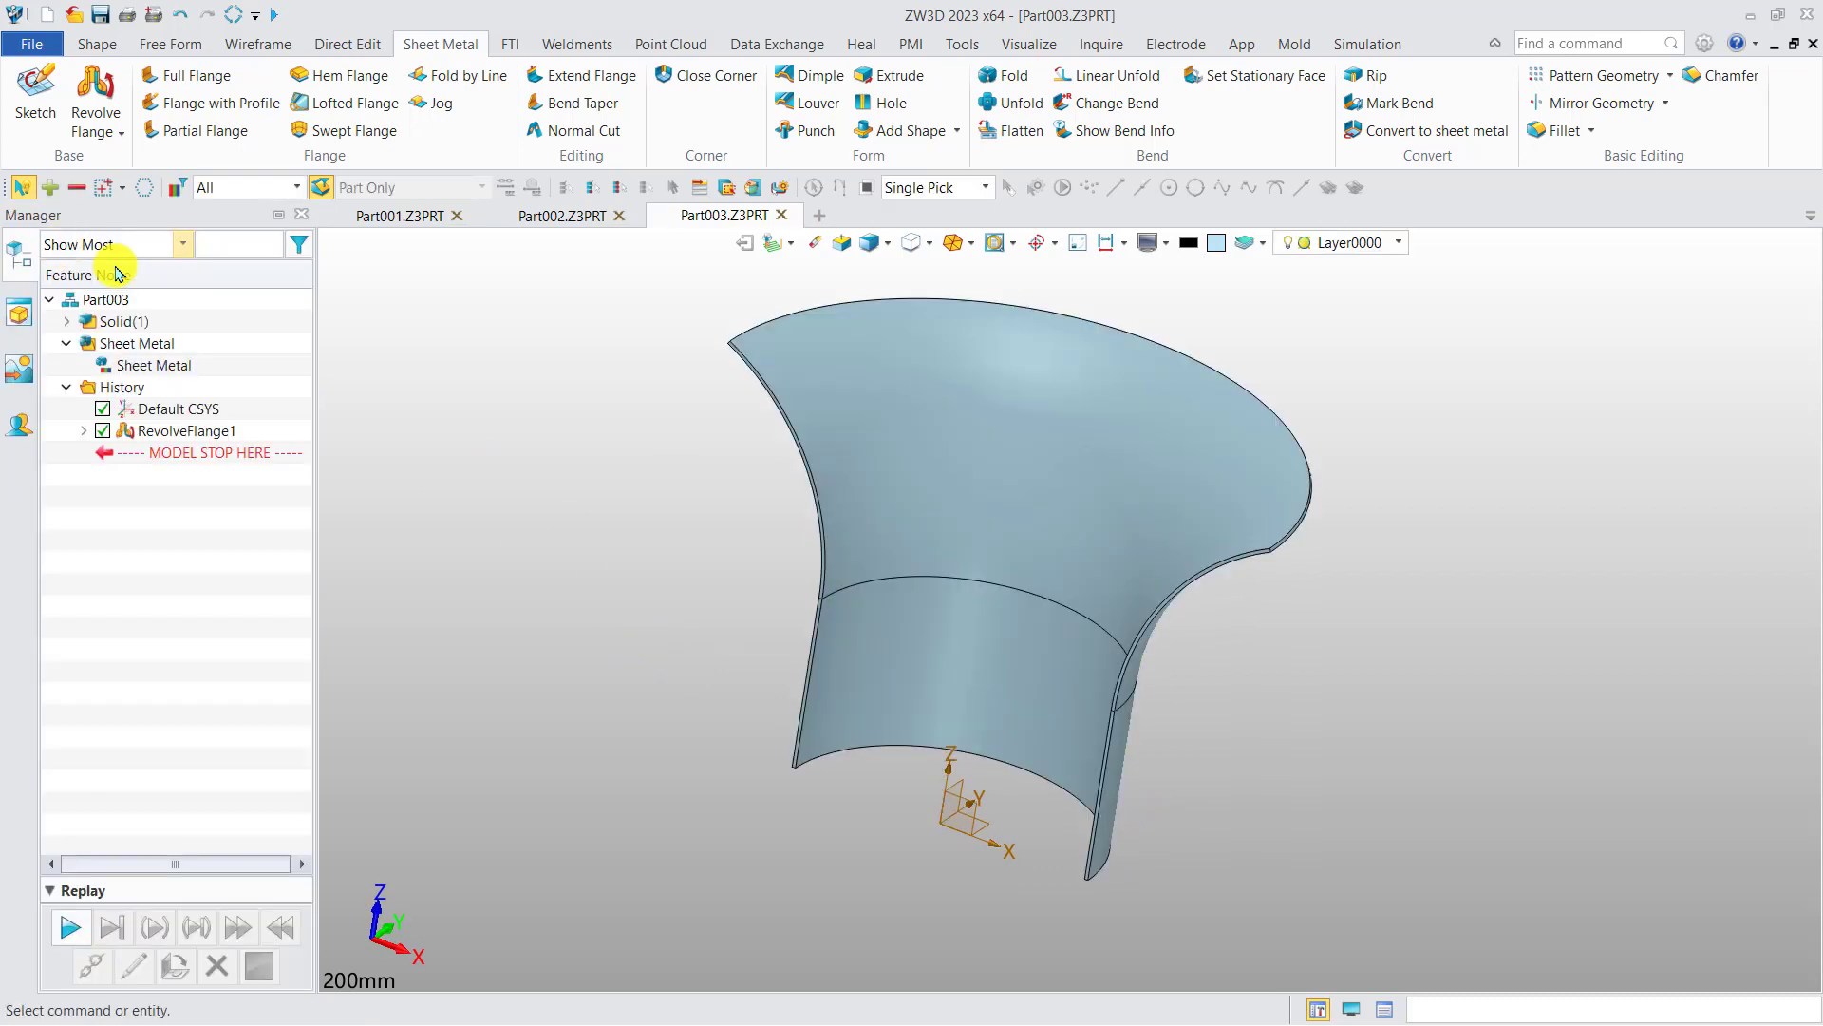
# Try to unfold the revolved flange body
pyautogui.moveTo(672, 555); pyautogui.dragTo(595, 595, button='middle')
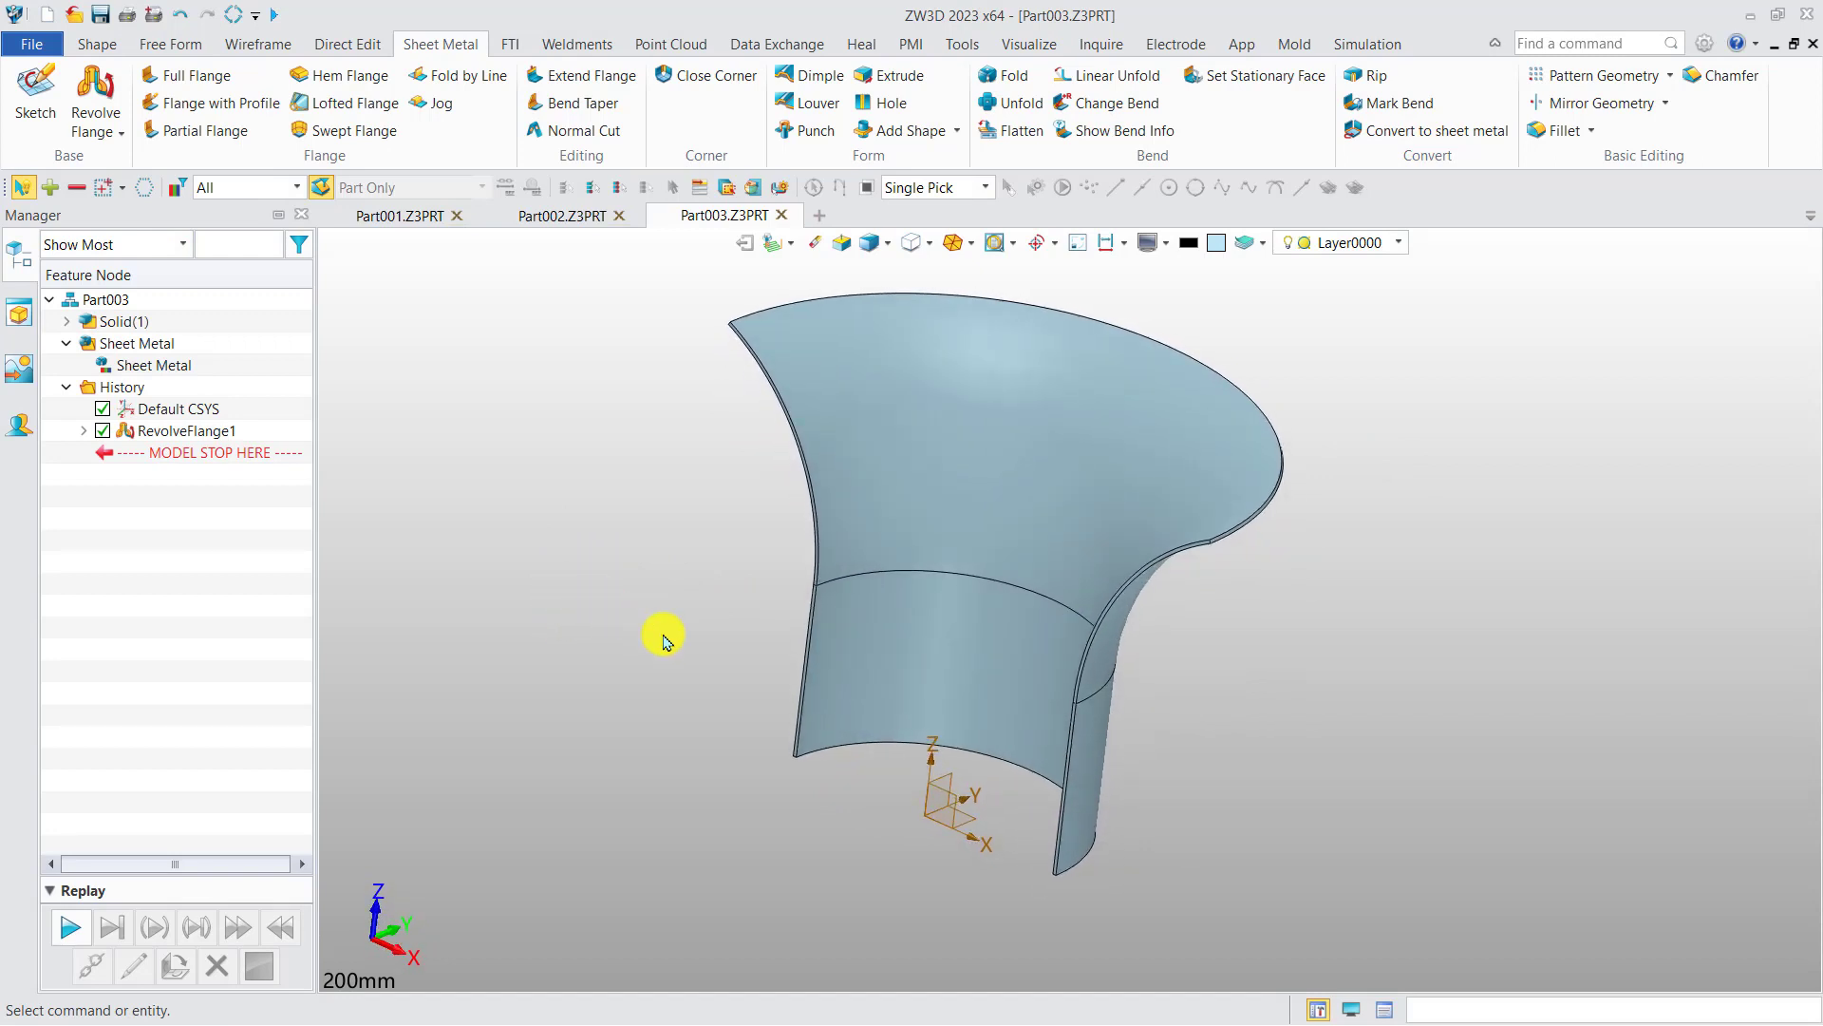
pyautogui.click(1014, 103)
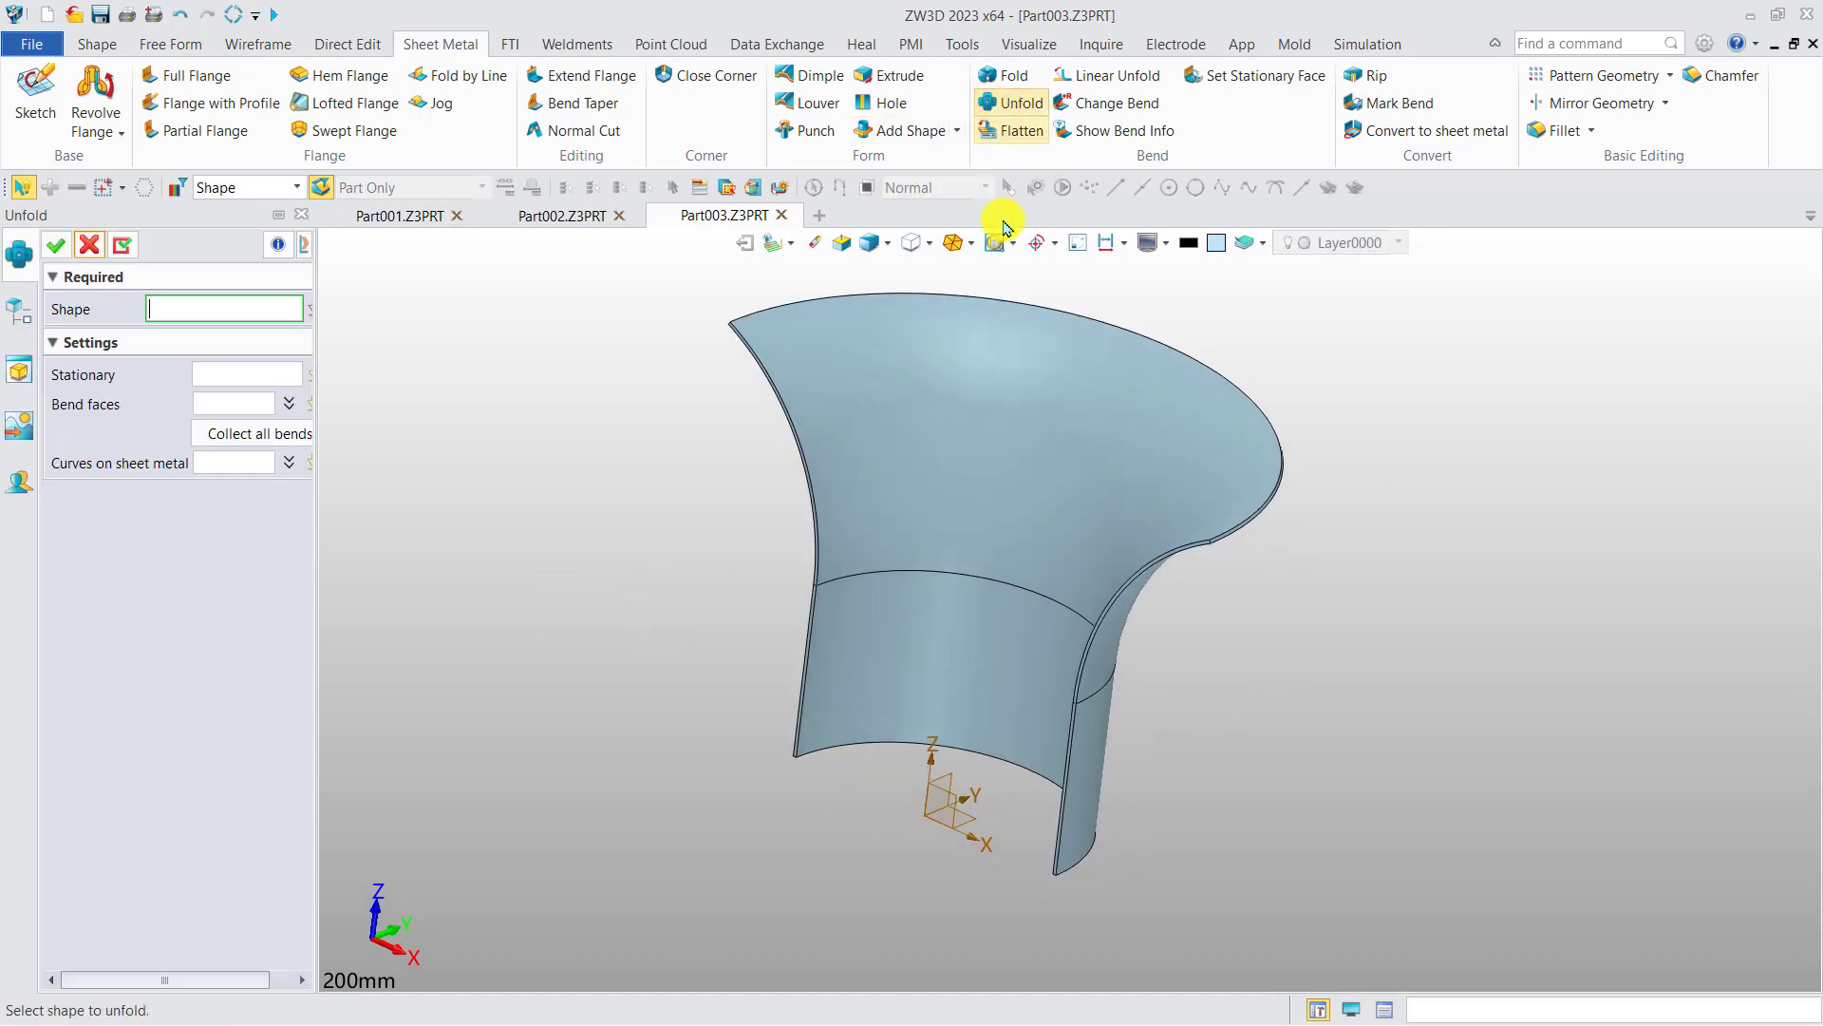
pyautogui.click(988, 447)
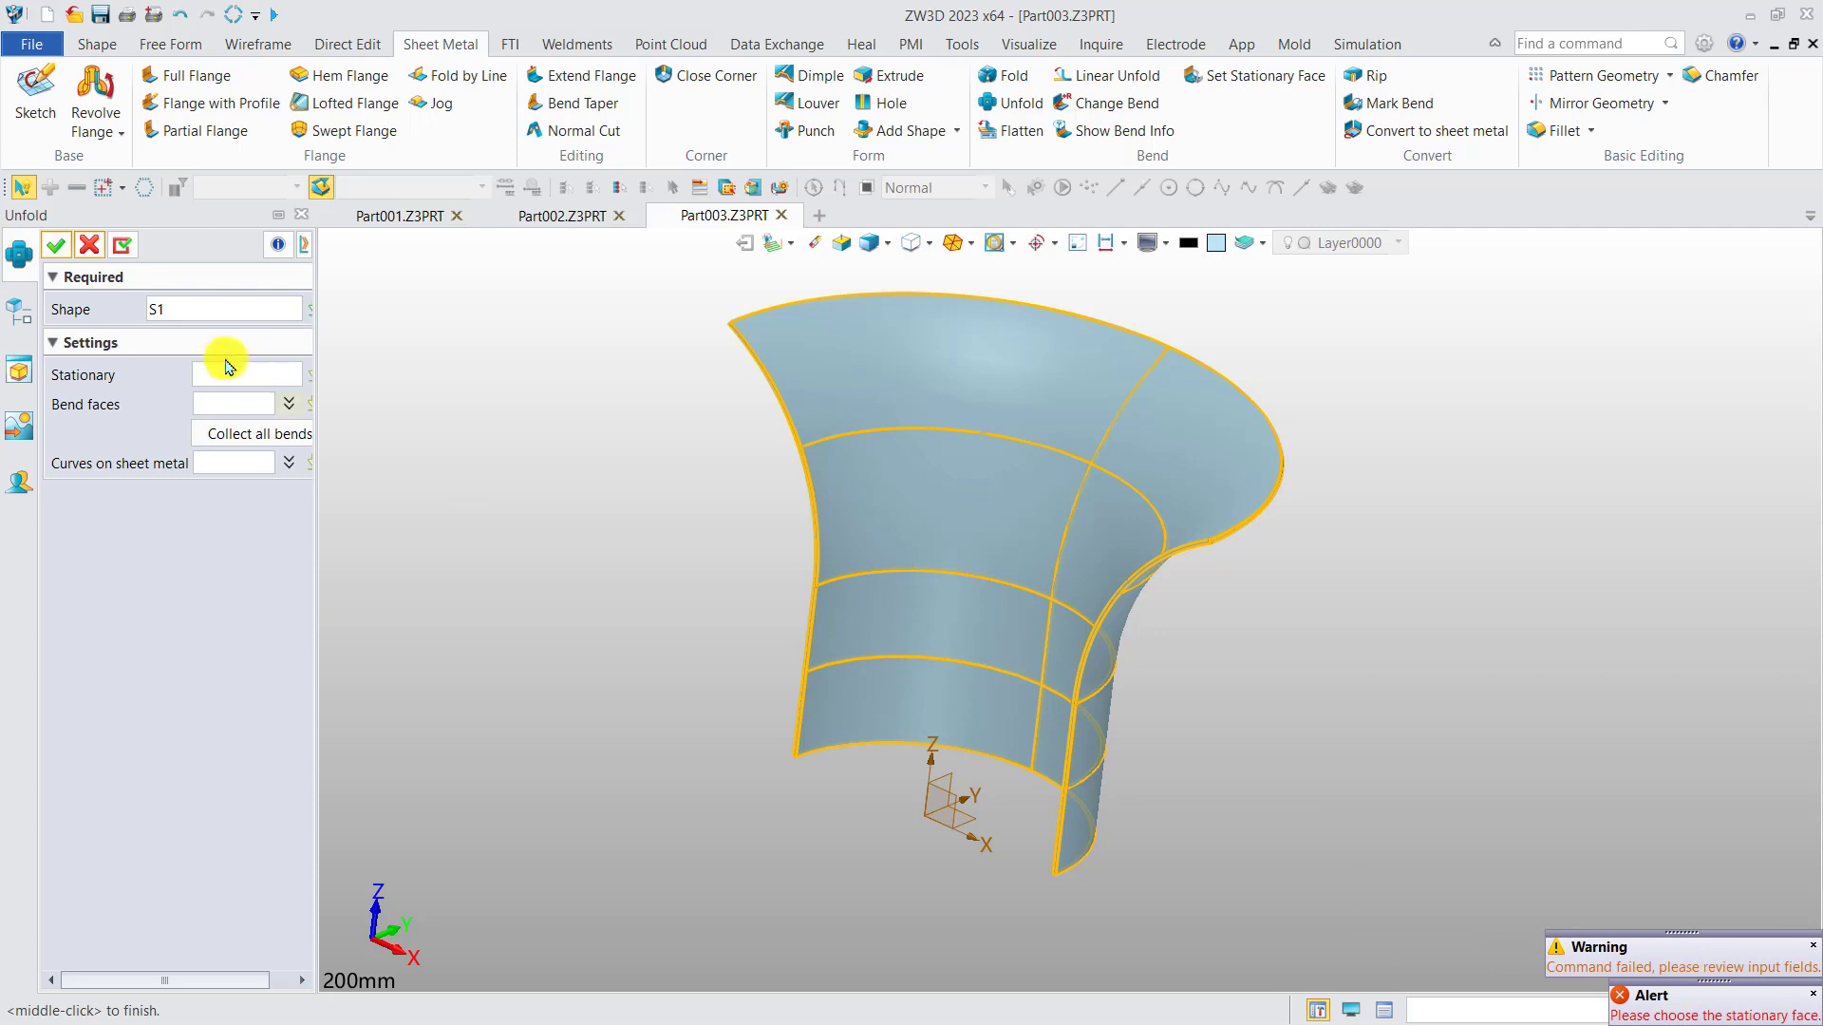
pyautogui.click(87, 247)
pyautogui.moveTo(521, 560); pyautogui.dragTo(480, 570, button='middle')
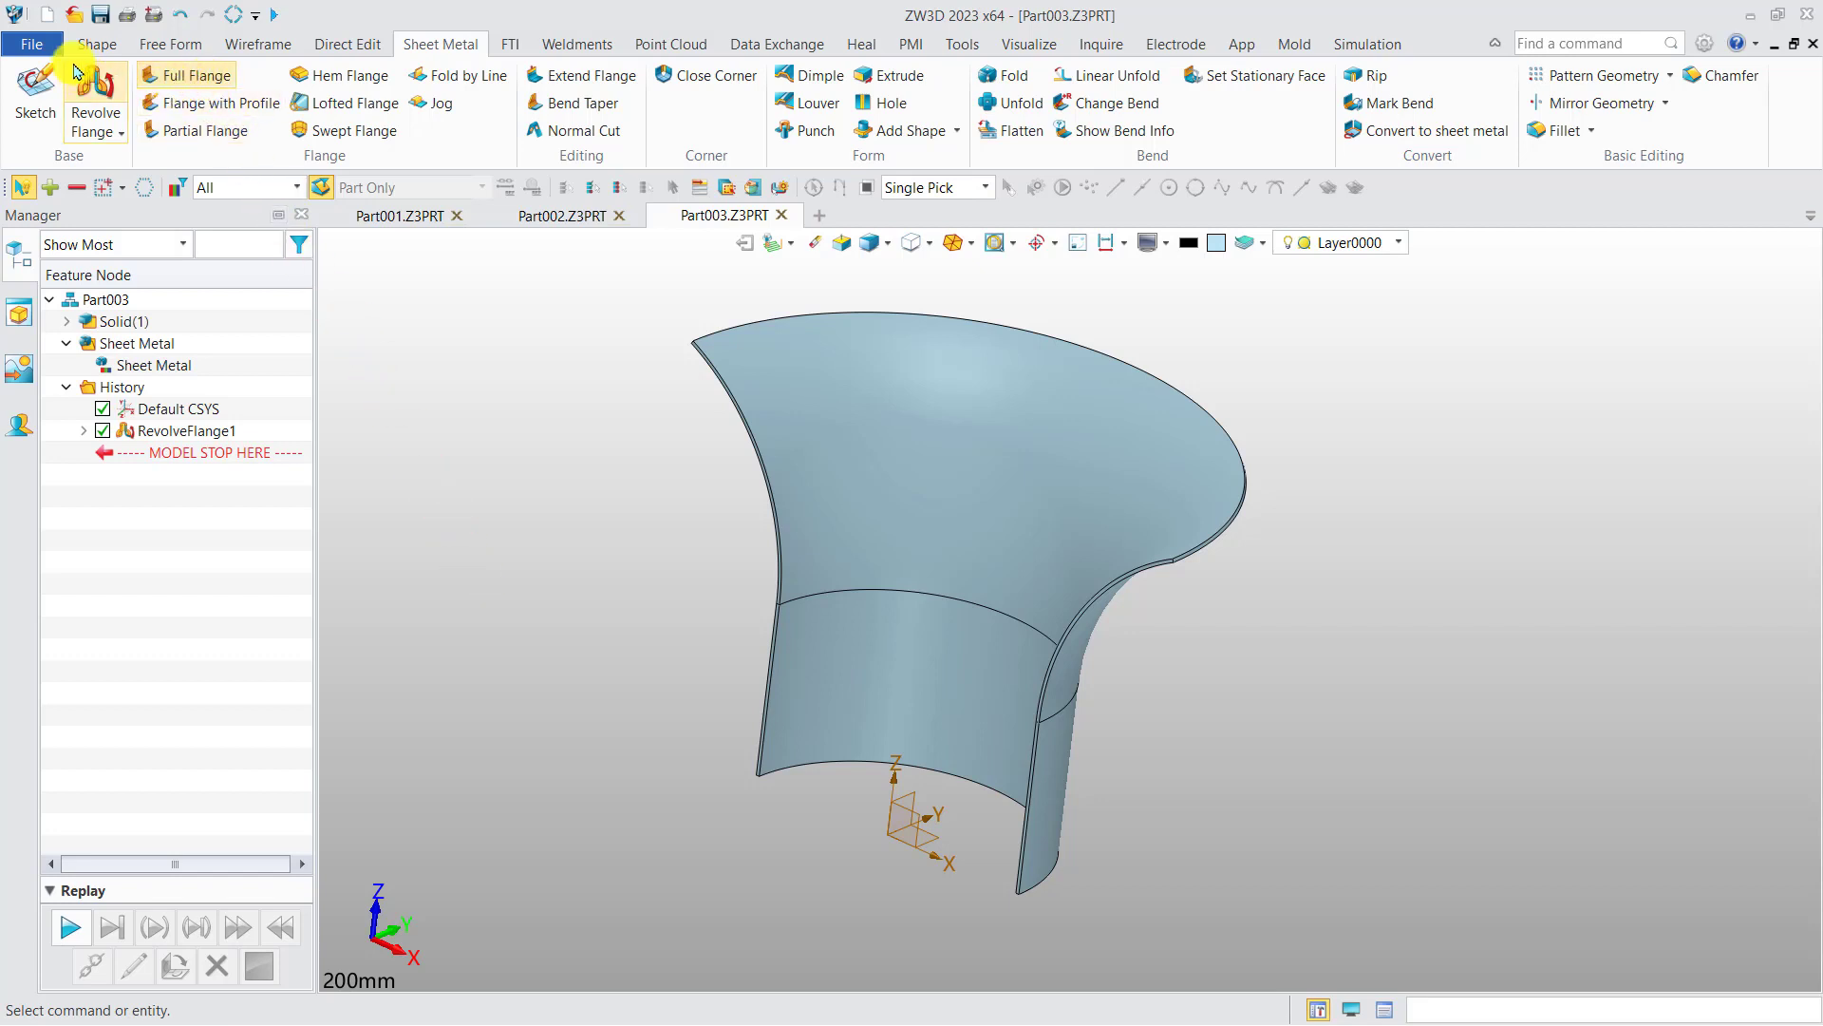
# Open the Full&Partial Flange.Z3PRT model from the 1. Flanges training folder
pyautogui.click(74, 16)
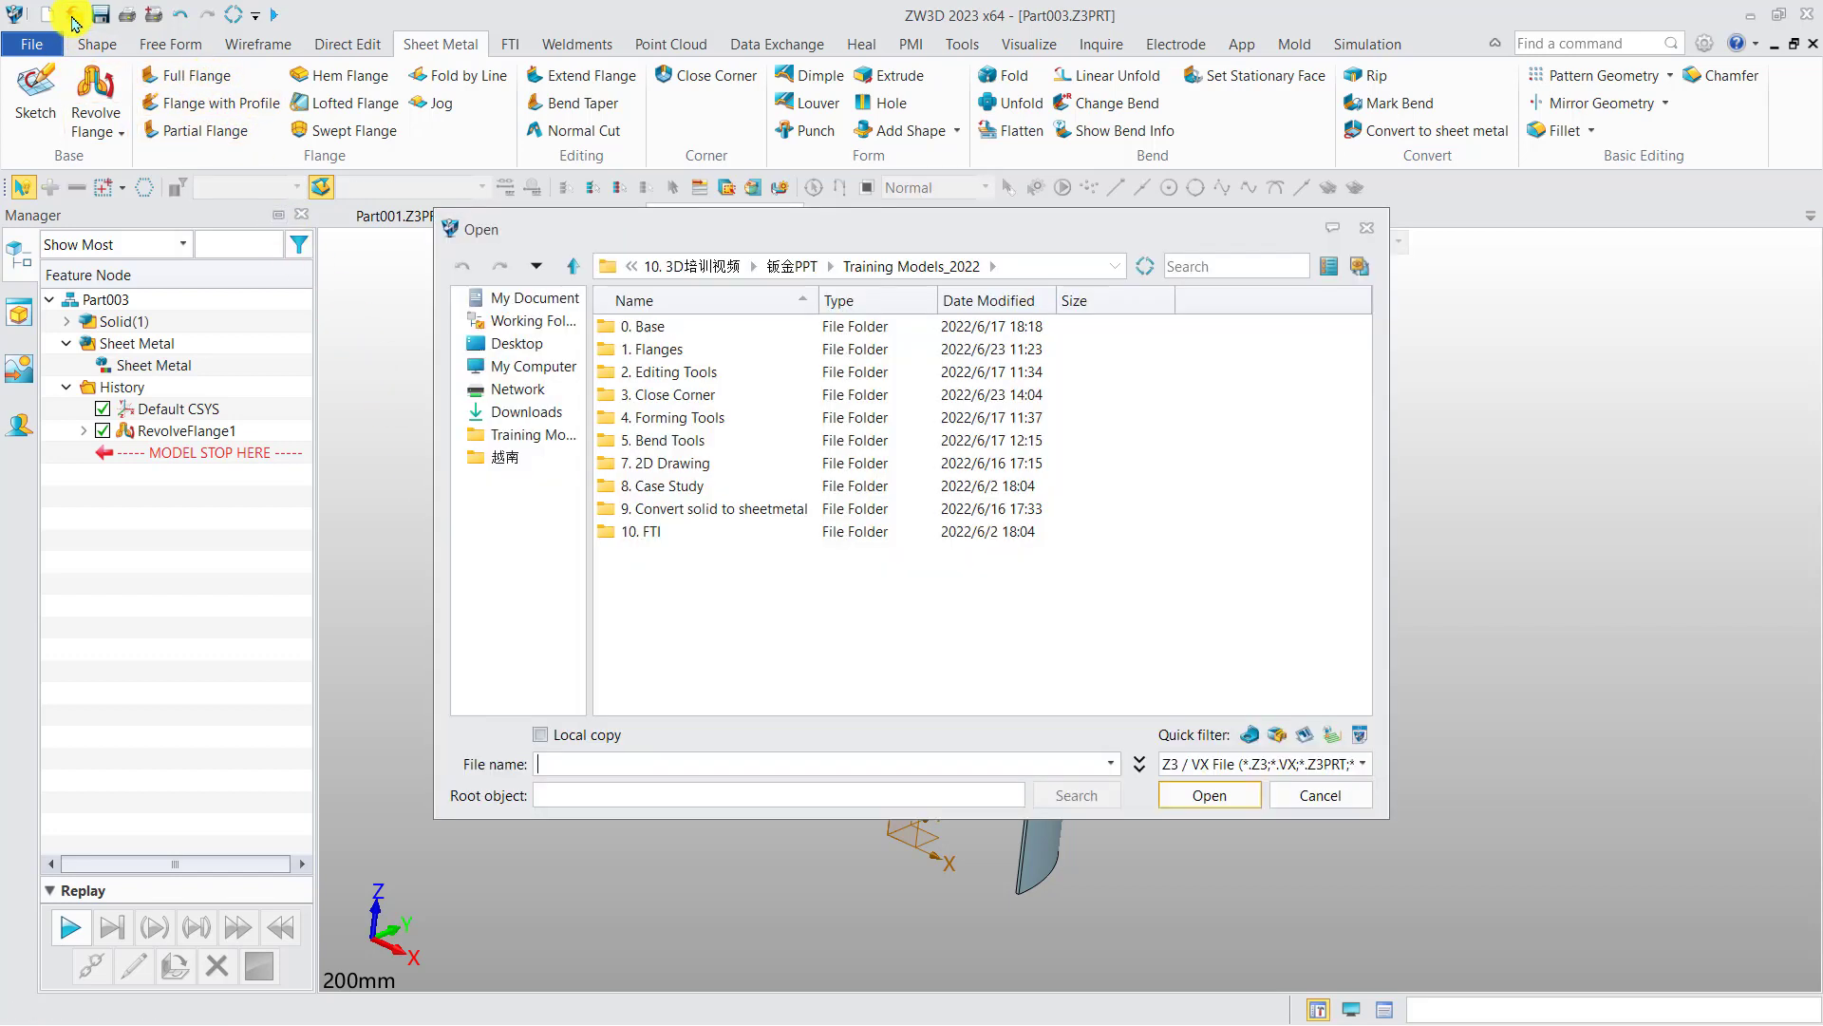
pyautogui.doubleClick(686, 352)
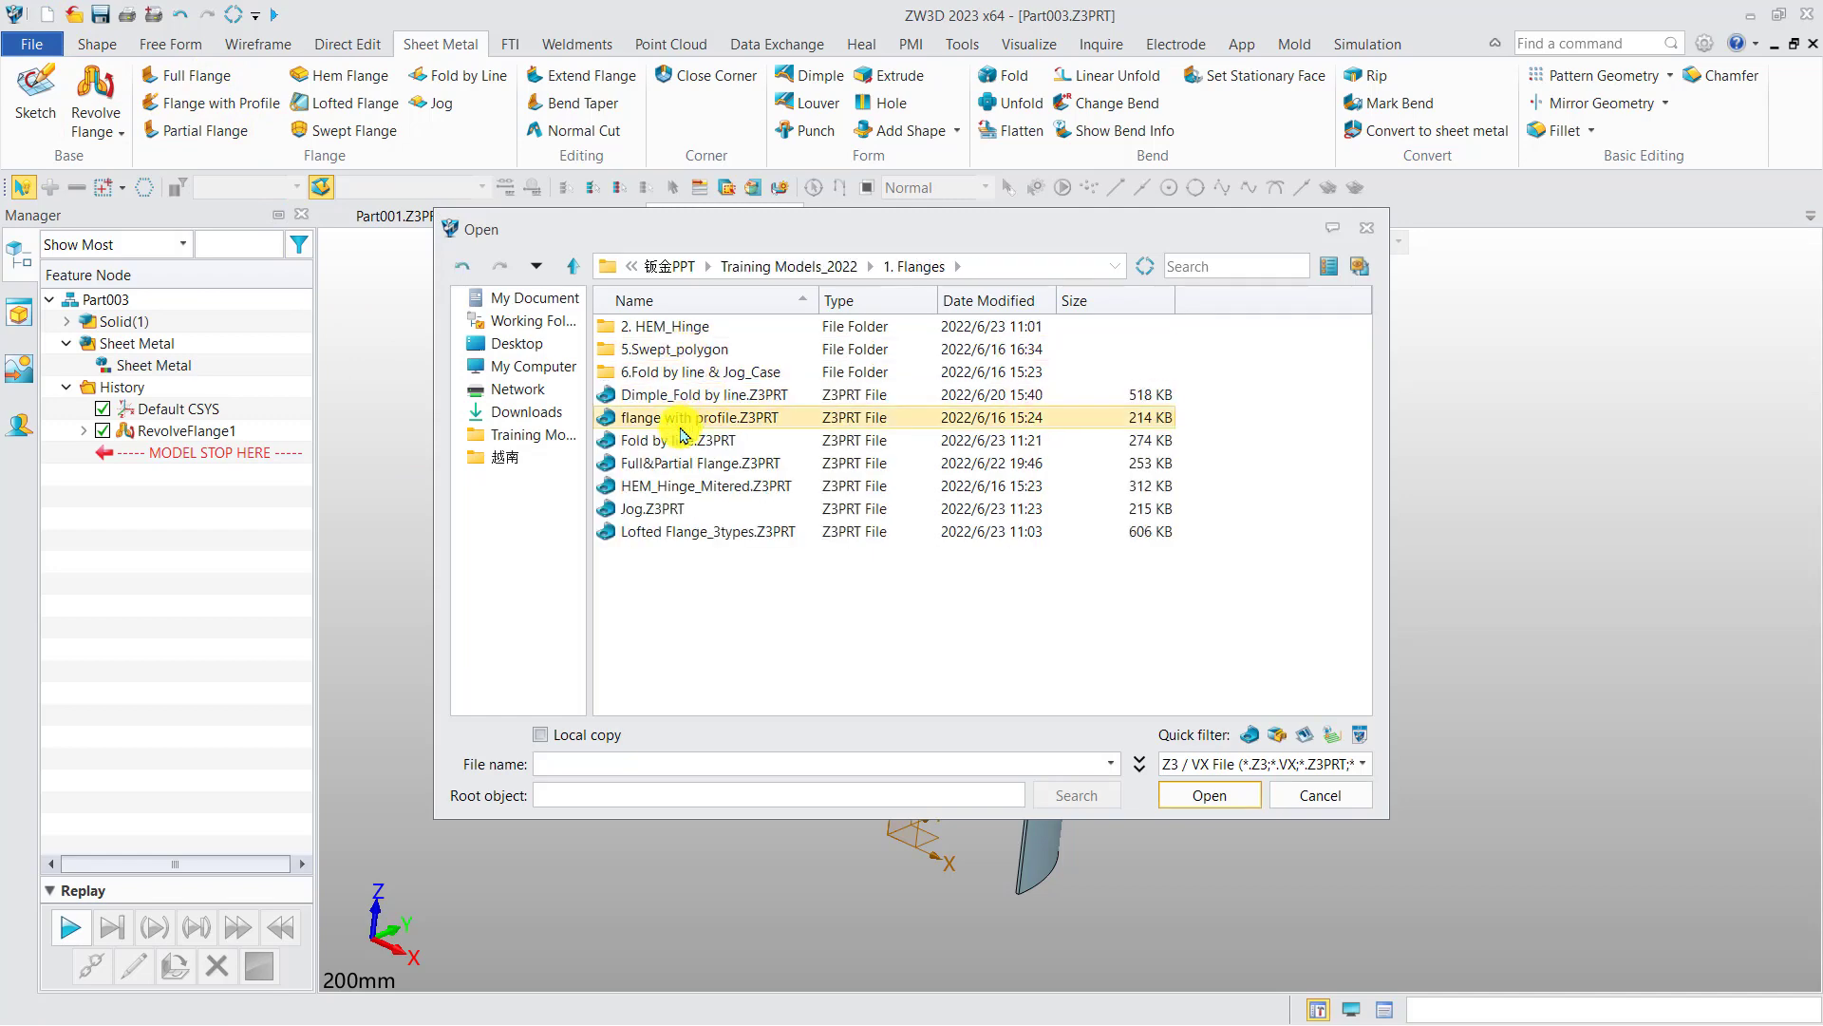
pyautogui.doubleClick(677, 464)
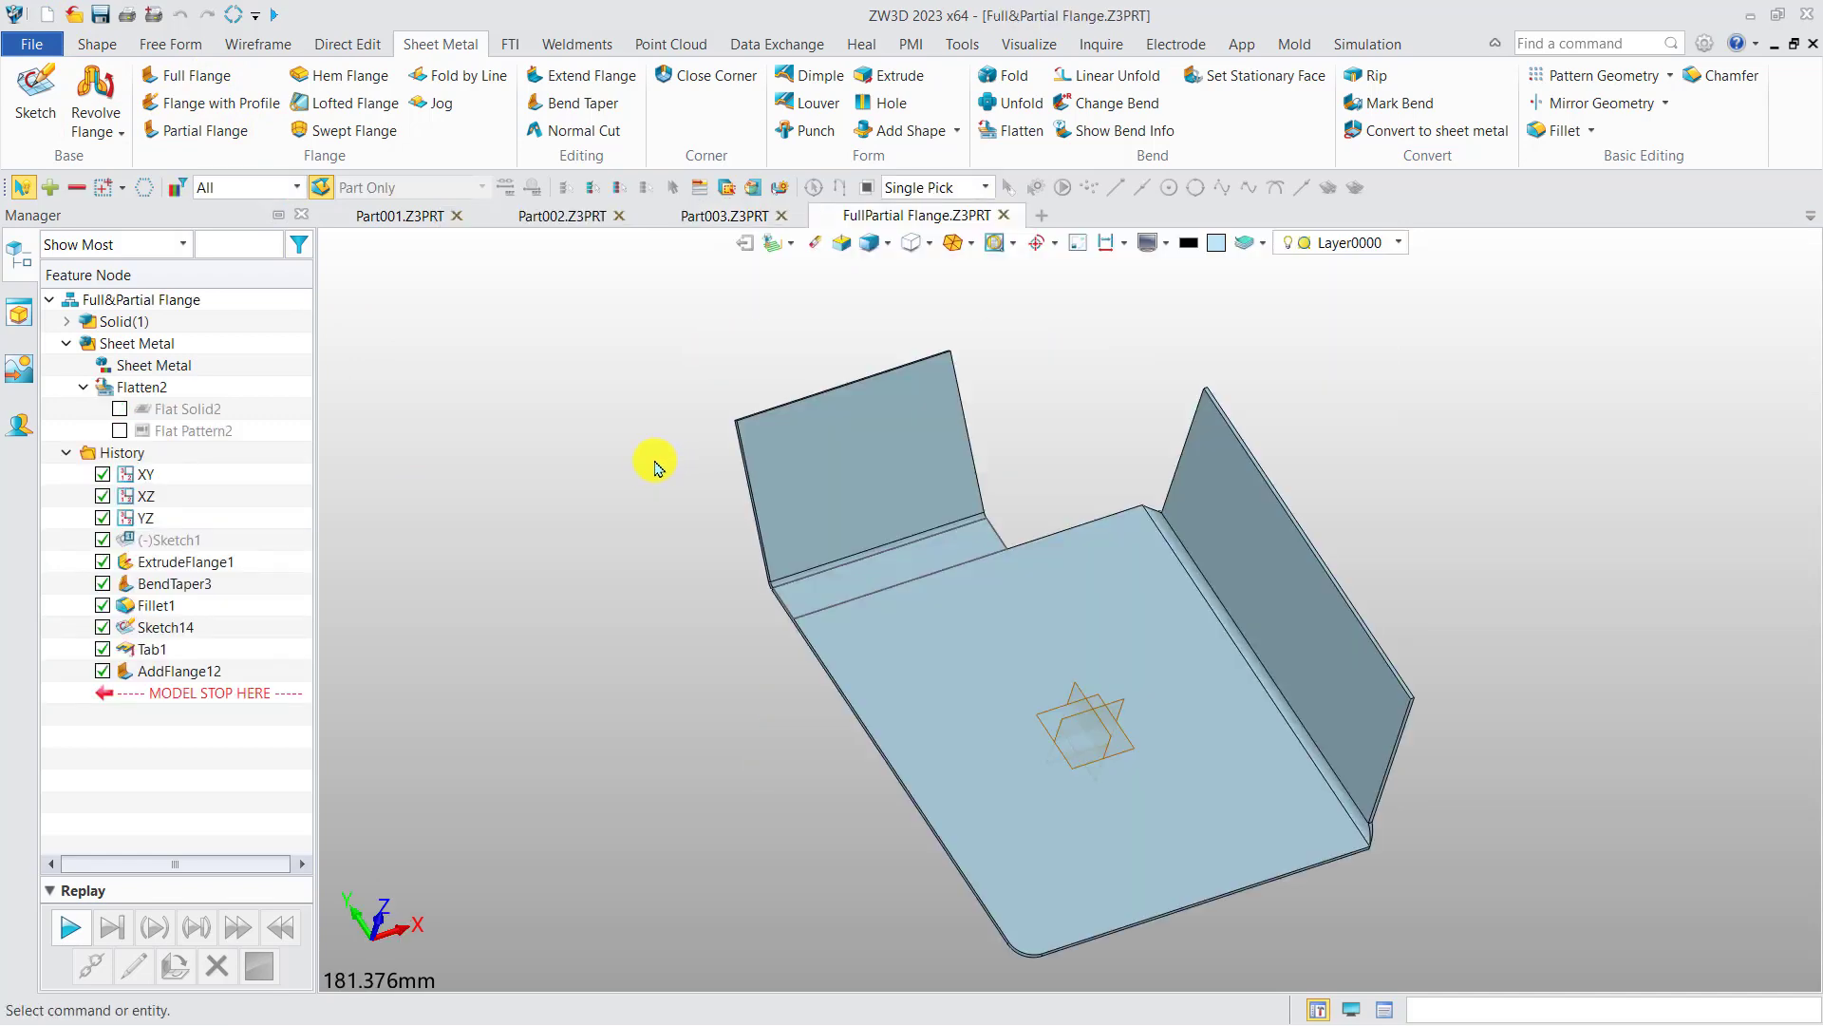
pyautogui.moveTo(588, 462); pyautogui.dragTo(466, 414, button='middle')
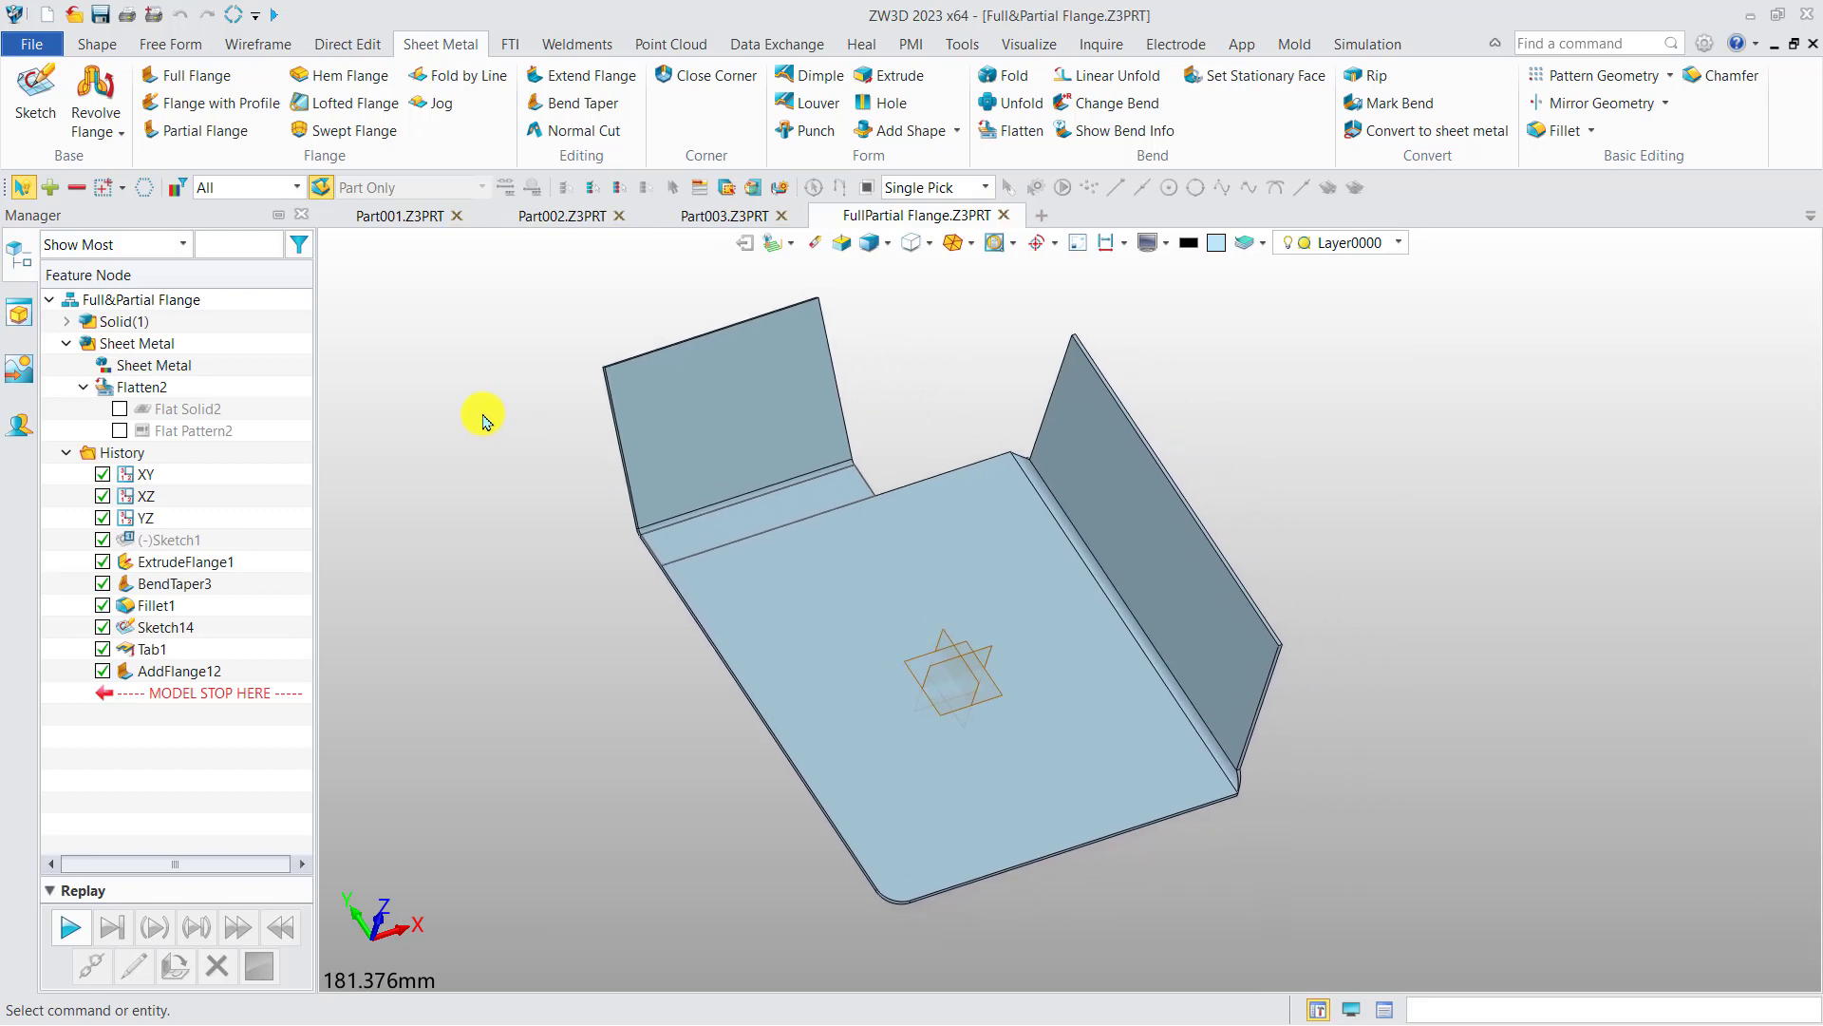
# Set up a full flange on the long wall's top edge with 2 mm radius, 90 degree angle and 40 mm length
pyautogui.click(194, 75)
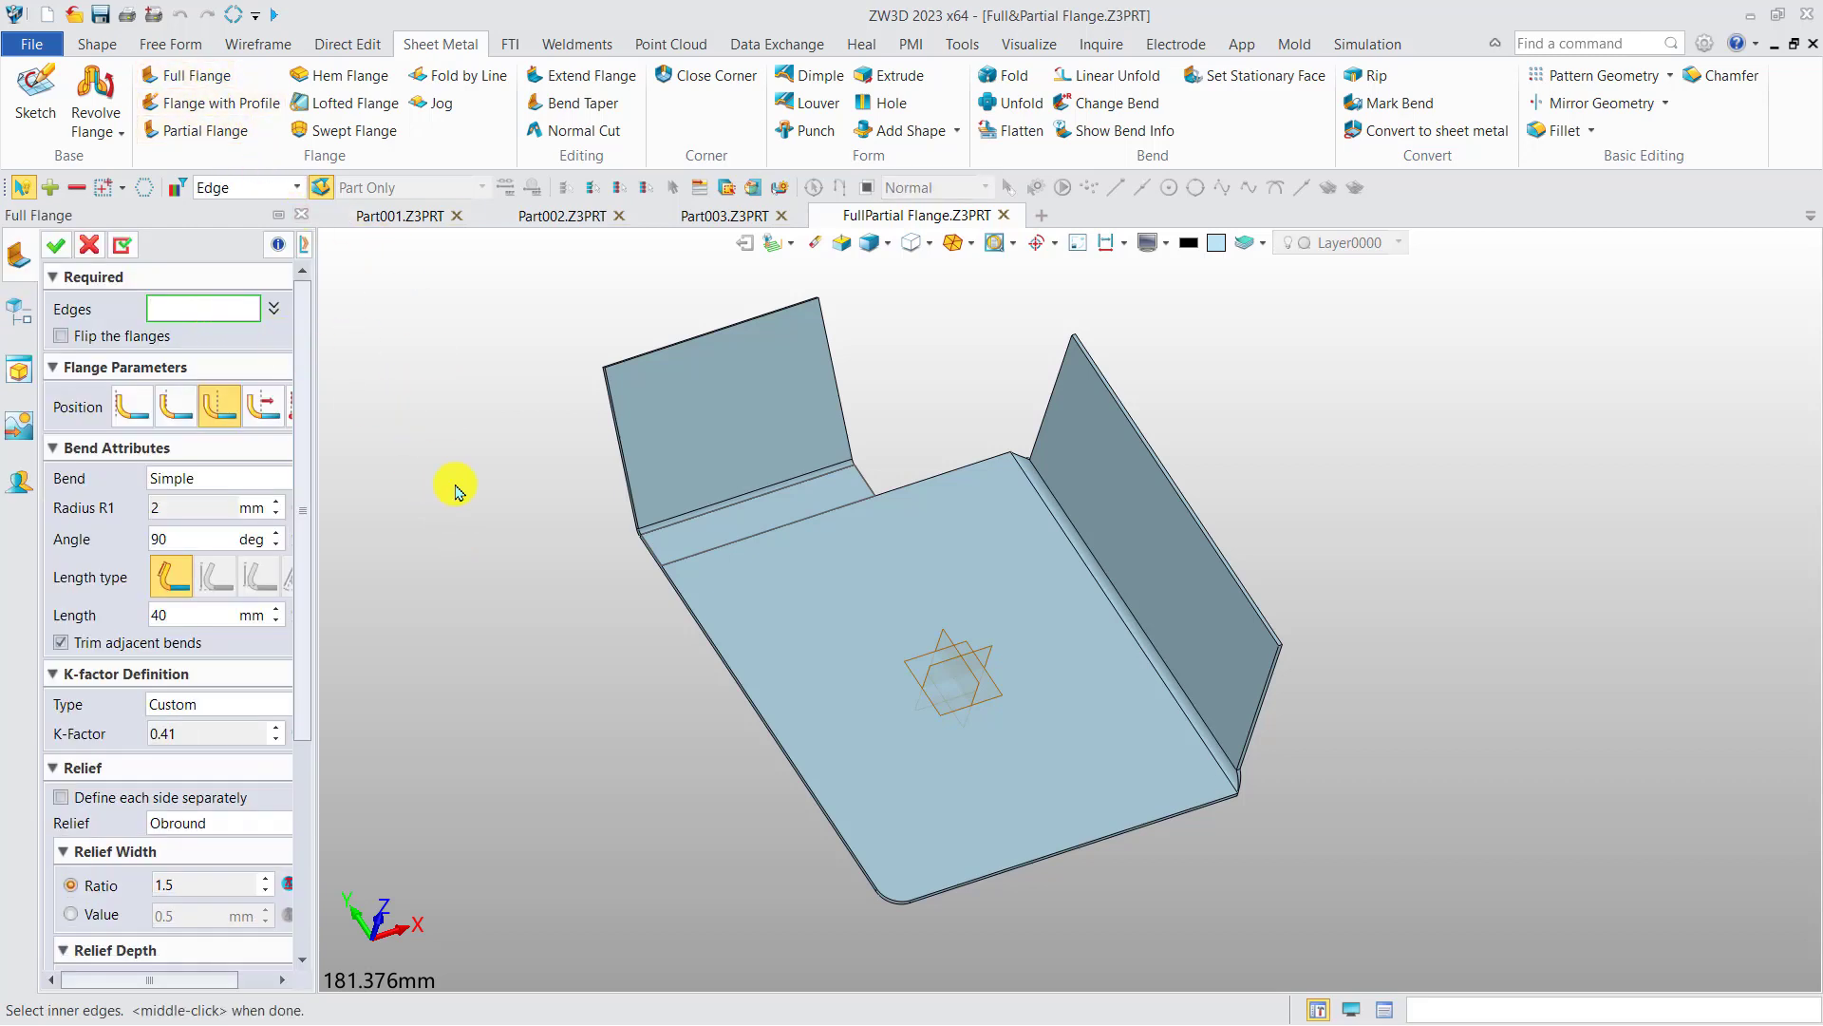
pyautogui.click(714, 332)
pyautogui.scroll(2, 693, 349)
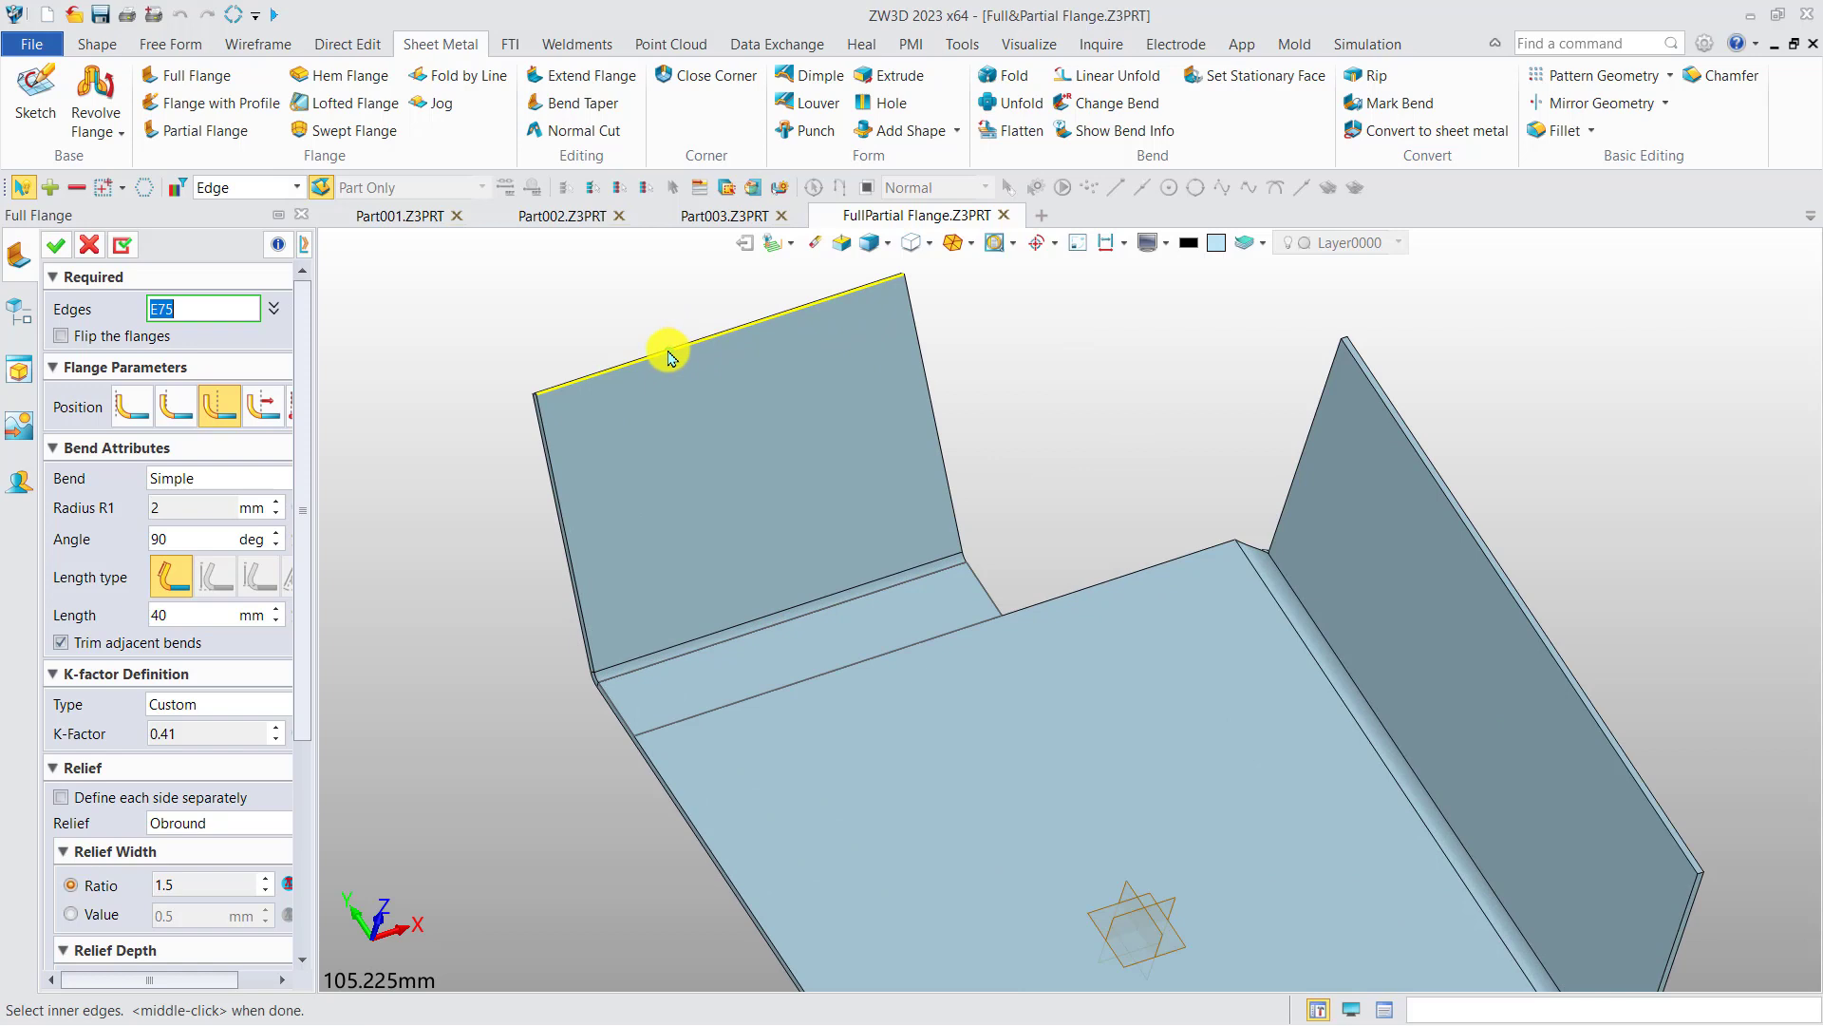
pyautogui.moveTo(1189, 429); pyautogui.dragTo(926, 327, button='middle')
pyautogui.moveTo(1190, 454); pyautogui.dragTo(1355, 549, button='right')
pyautogui.click(1377, 554)
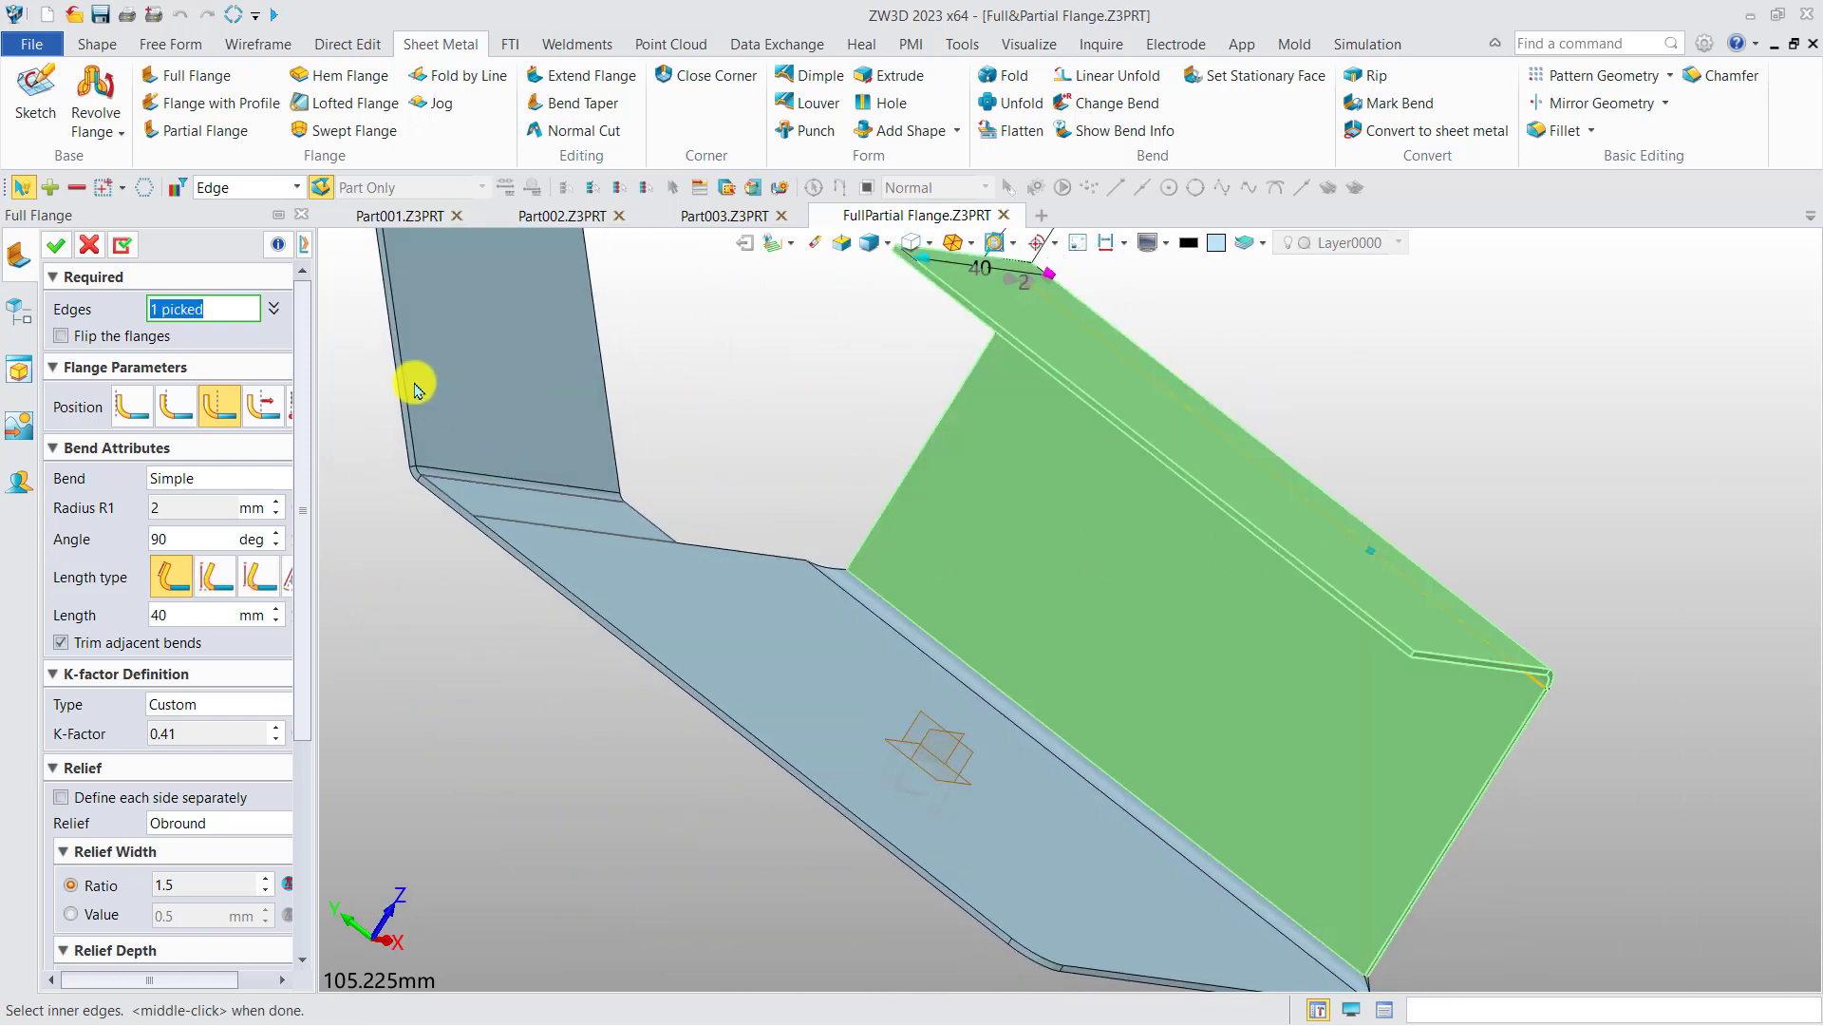
# Add the long wall's adjoining end edge to the full flange and examine the corner between the two flanges
pyautogui.click(1491, 764)
pyautogui.moveTo(1405, 720); pyautogui.dragTo(1349, 753, button='right')
pyautogui.moveTo(1339, 748); pyautogui.dragTo(1145, 642, button='middle')
pyautogui.scroll(4, 1113, 639)
pyautogui.moveTo(1127, 604); pyautogui.dragTo(1169, 604, button='right')
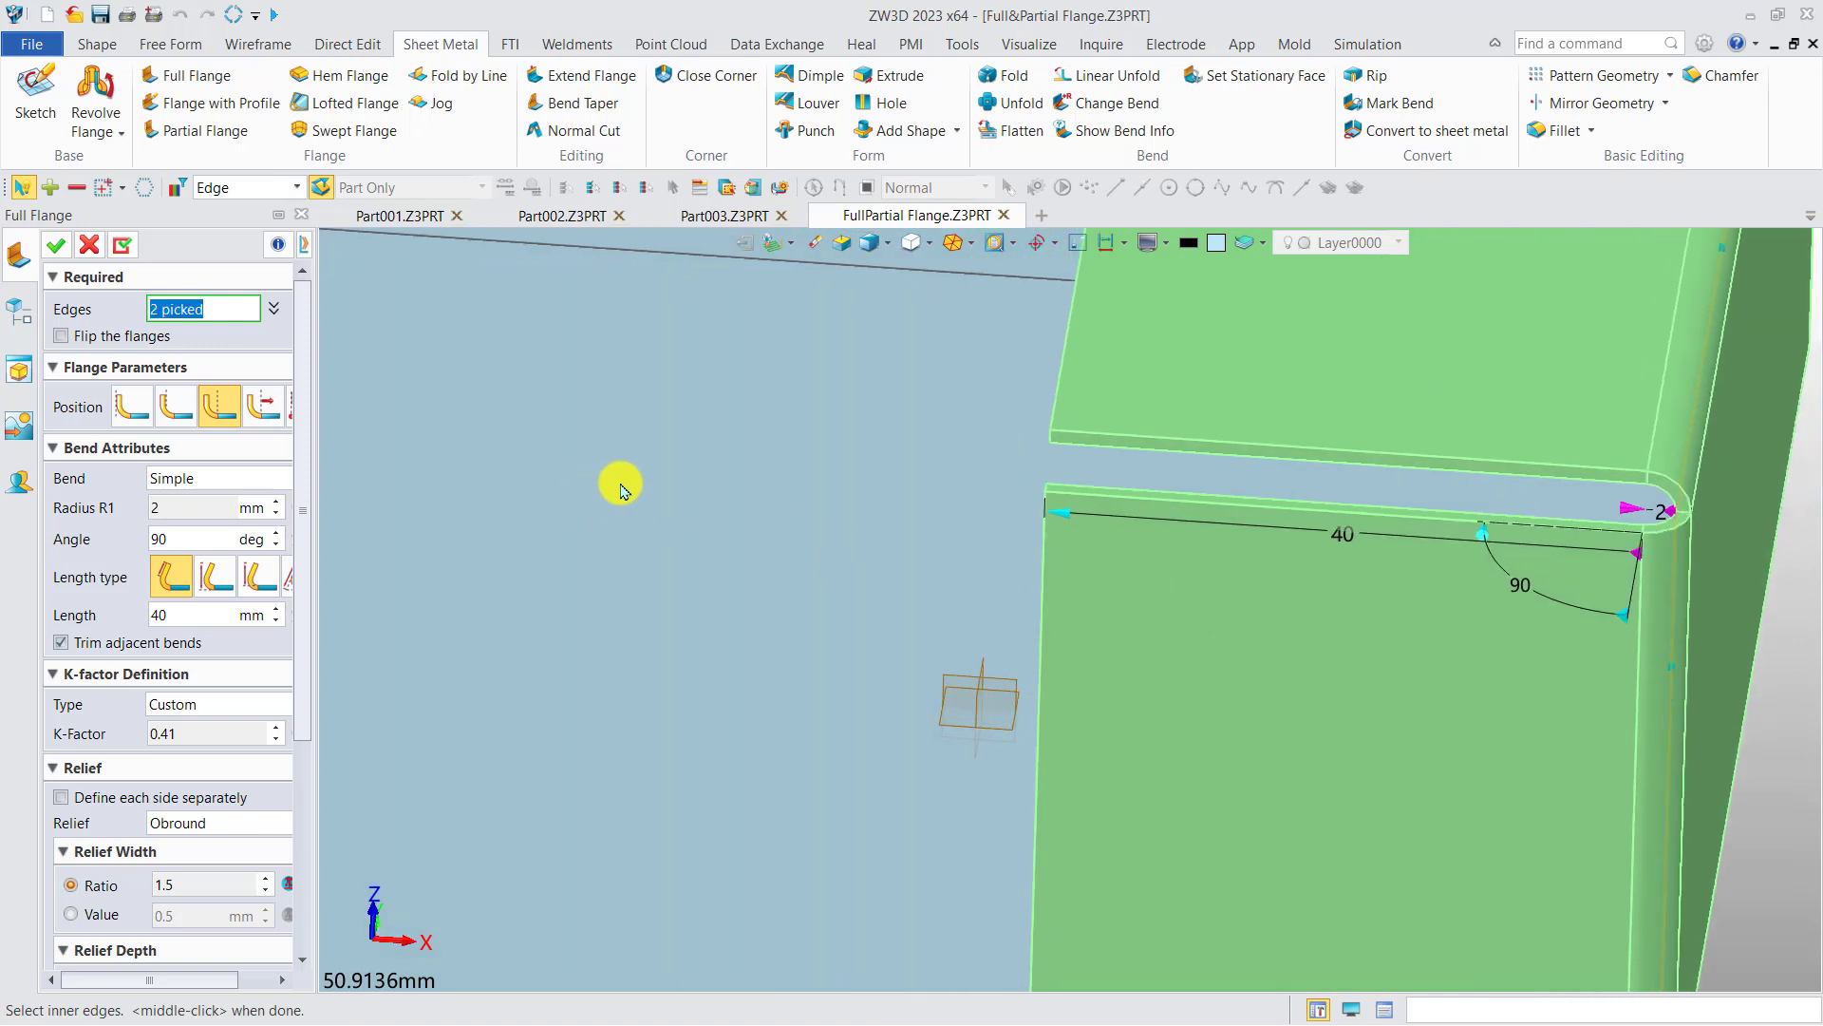
pyautogui.scroll(-2, 618, 482)
pyautogui.moveTo(712, 472); pyautogui.dragTo(581, 496, button='middle')
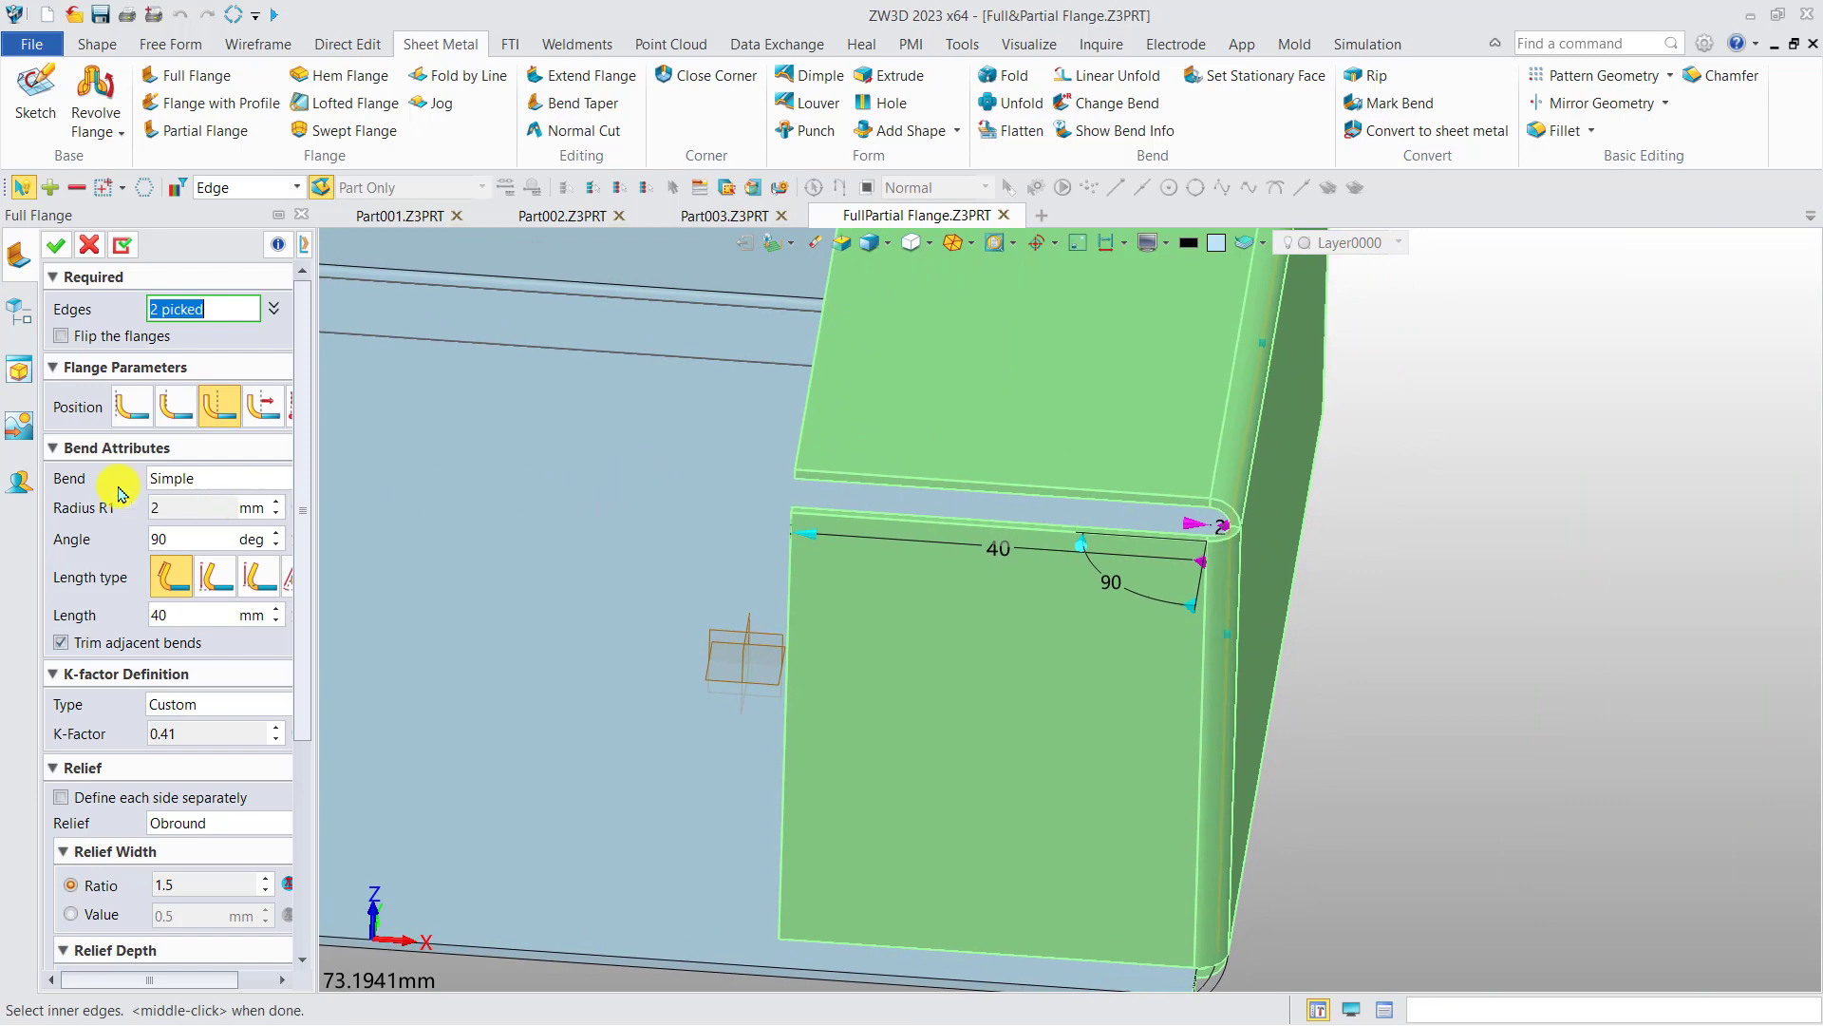
# Compare the first and second flange position options on both previewed flanges, then restore the third option
pyautogui.click(138, 411)
pyautogui.moveTo(924, 492); pyautogui.dragTo(880, 489, button='middle')
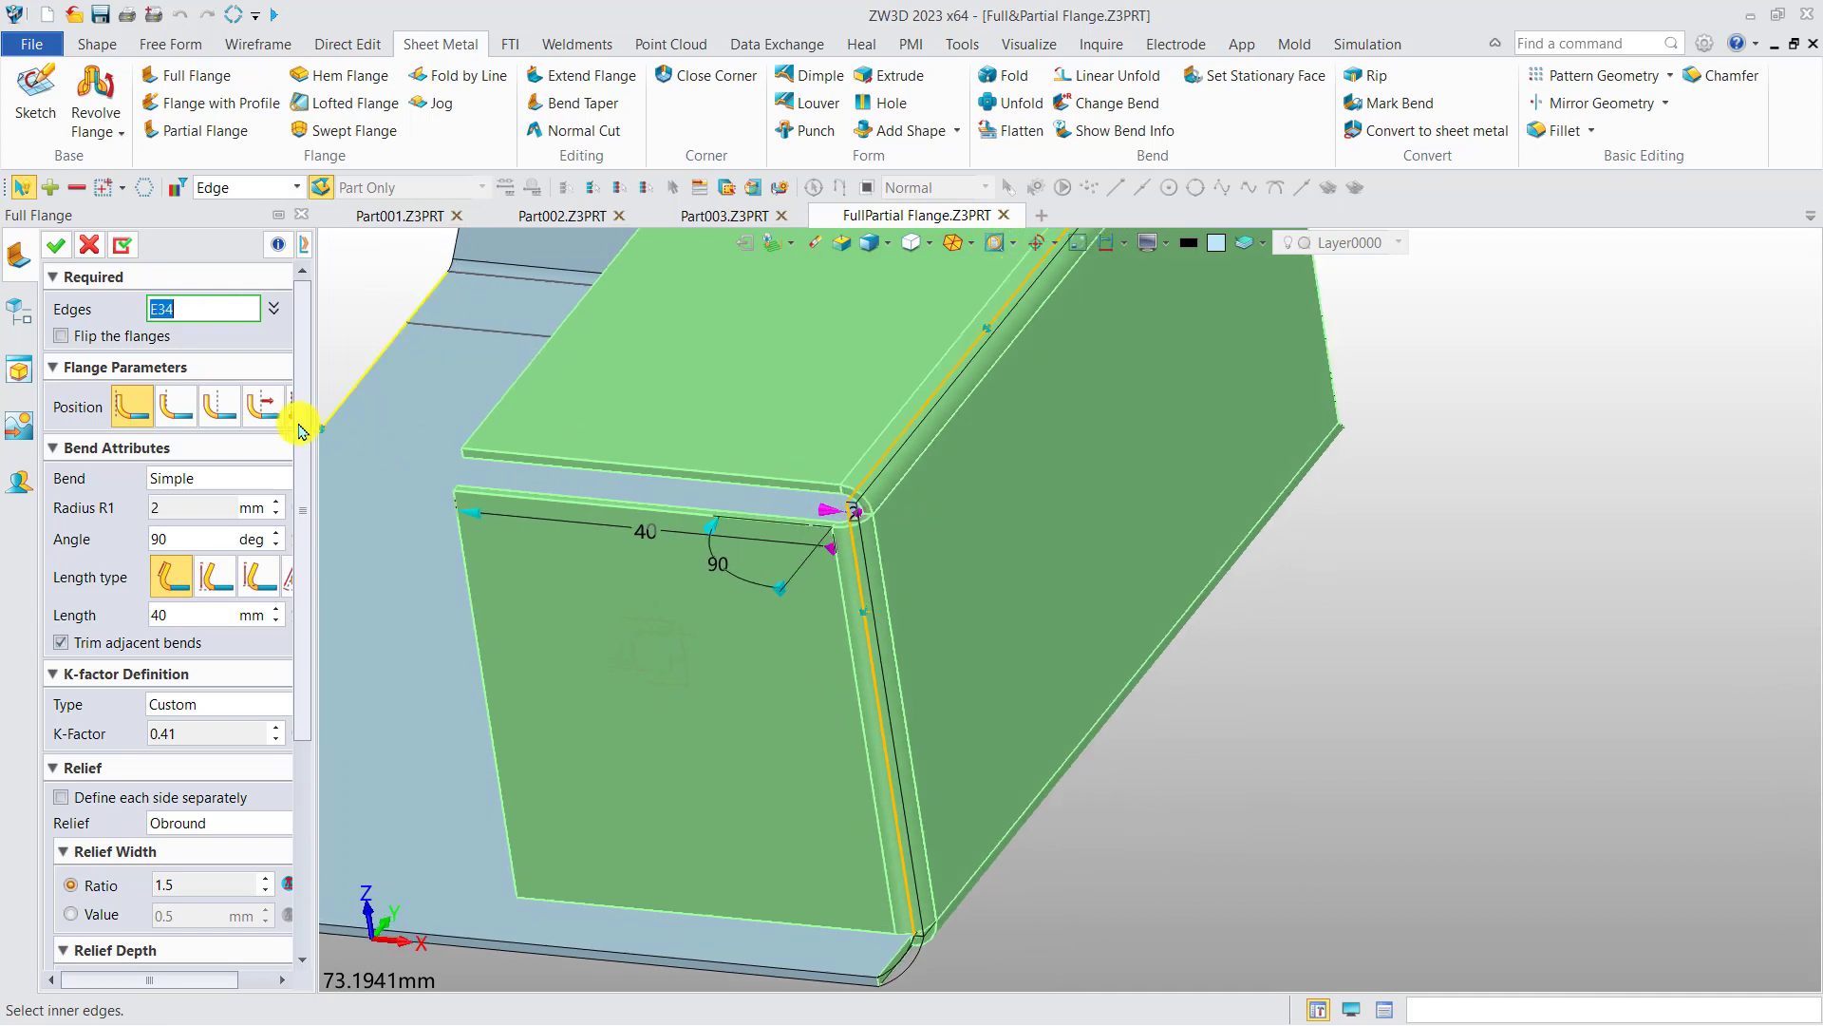
pyautogui.click(176, 409)
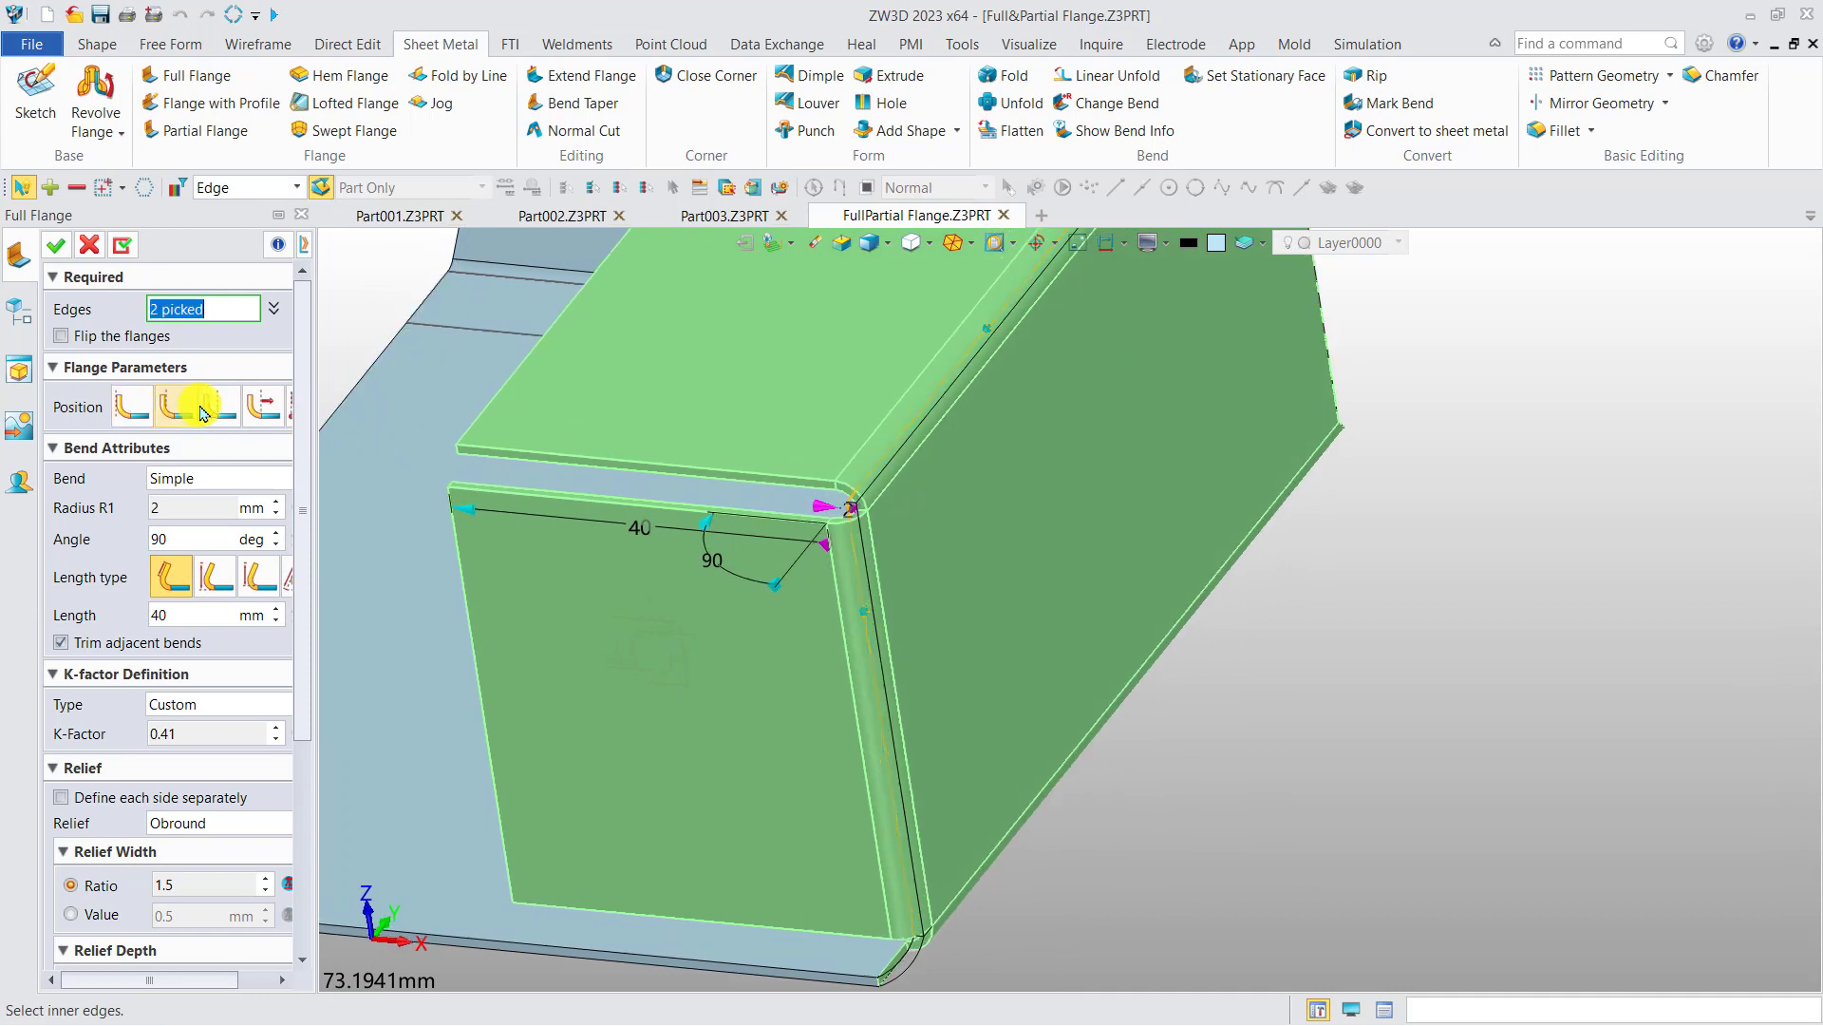
pyautogui.click(218, 410)
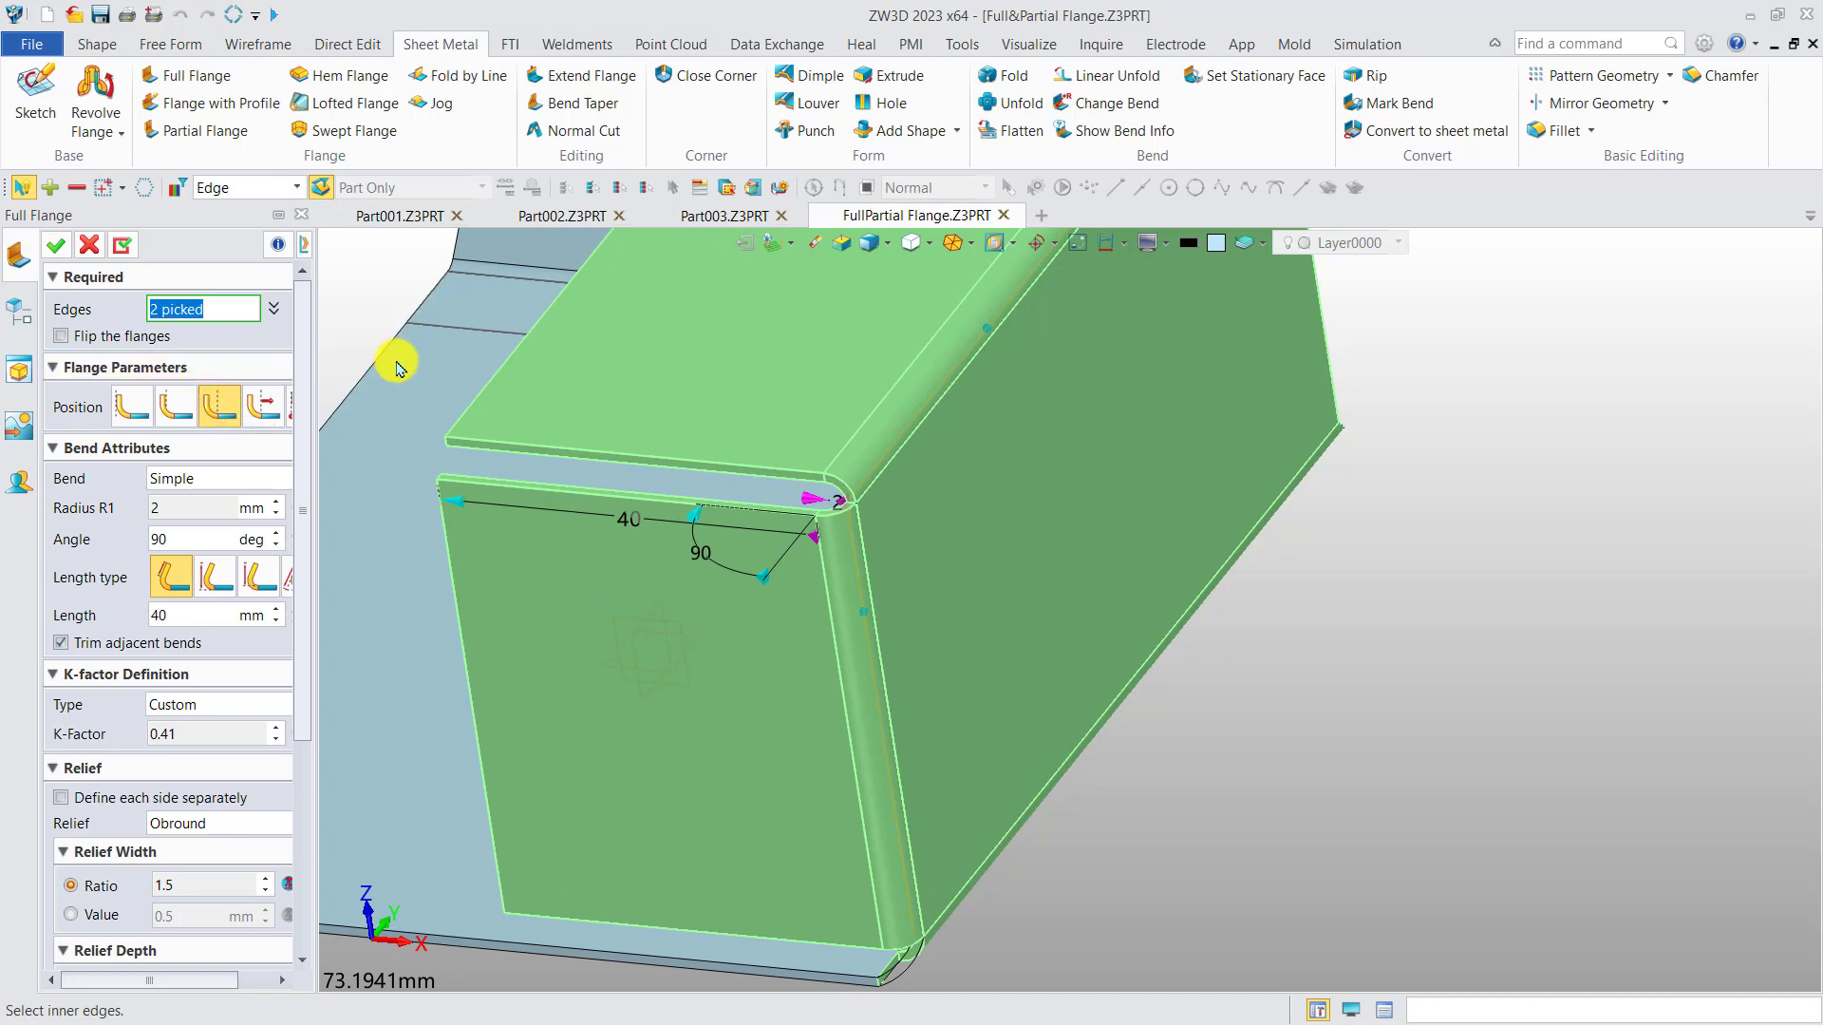
# Remove the wall's end edge from the full flange selection, keeping only the long top edge
pyautogui.rightClick(345, 325)
pyautogui.click(399, 355)
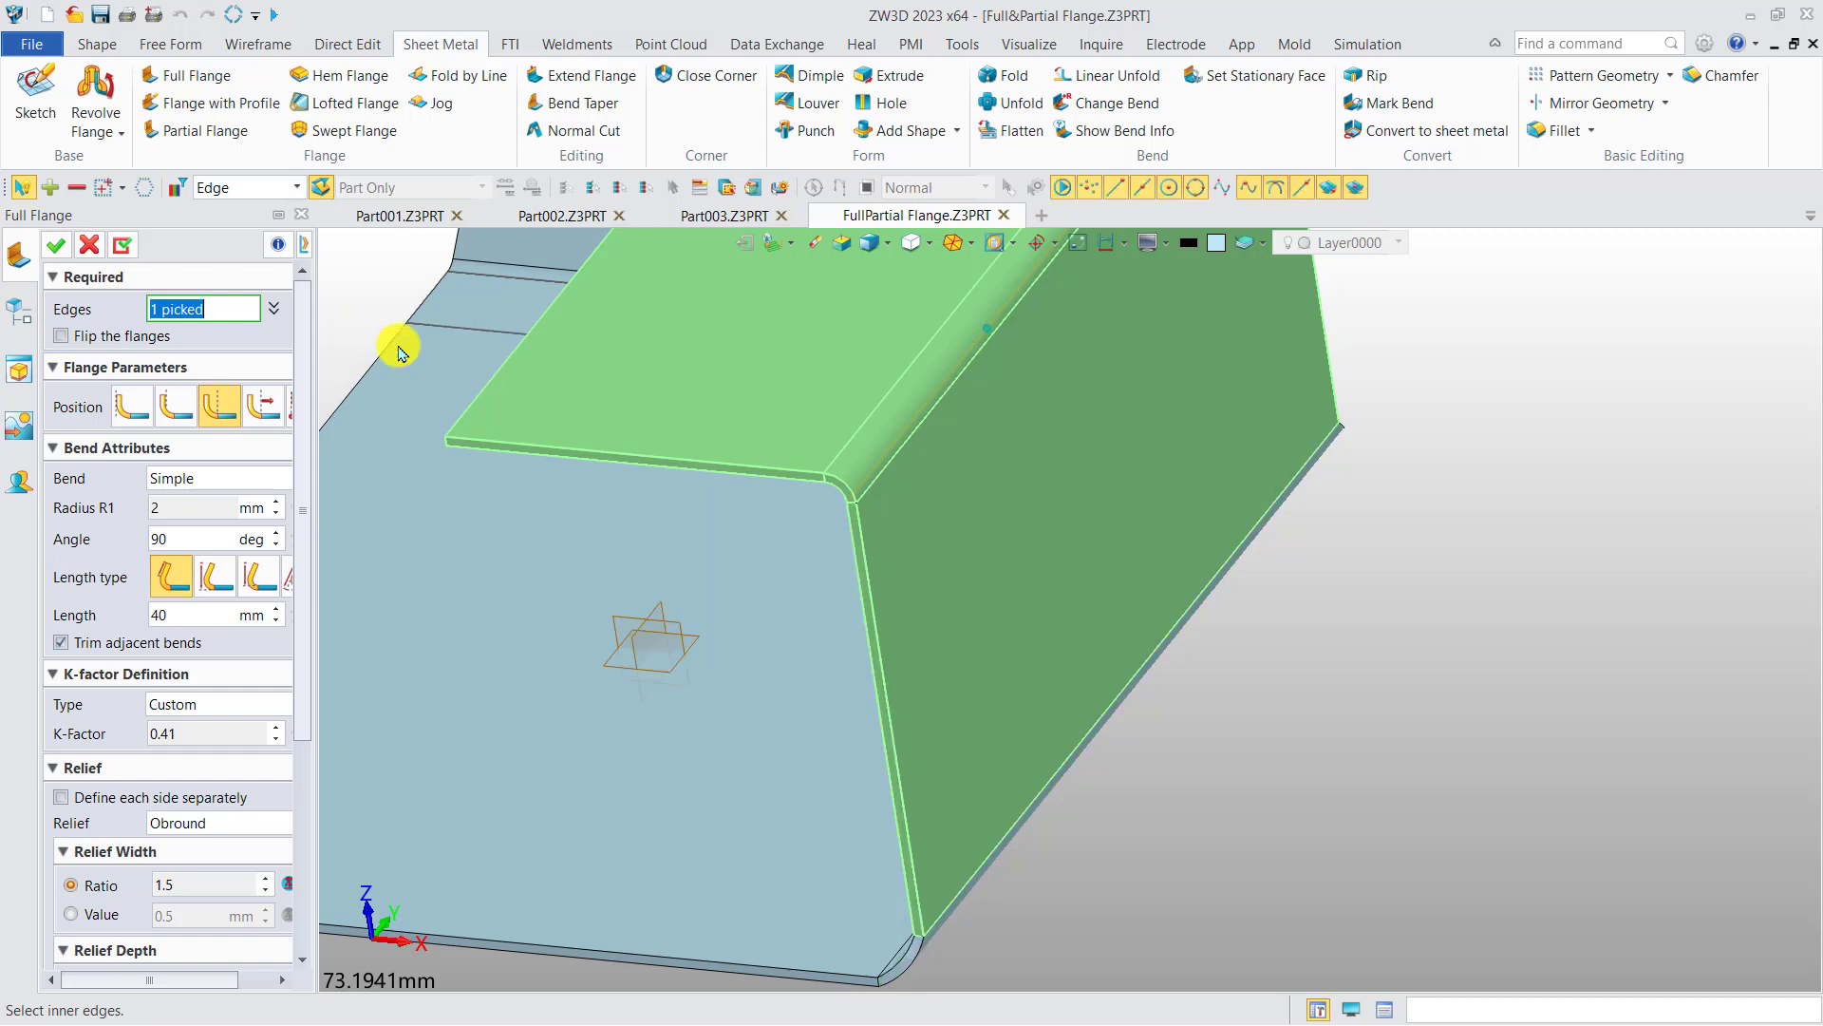
pyautogui.moveTo(737, 487); pyautogui.dragTo(860, 504, button='middle')
pyautogui.moveTo(860, 504); pyautogui.dragTo(887, 513, button='right')
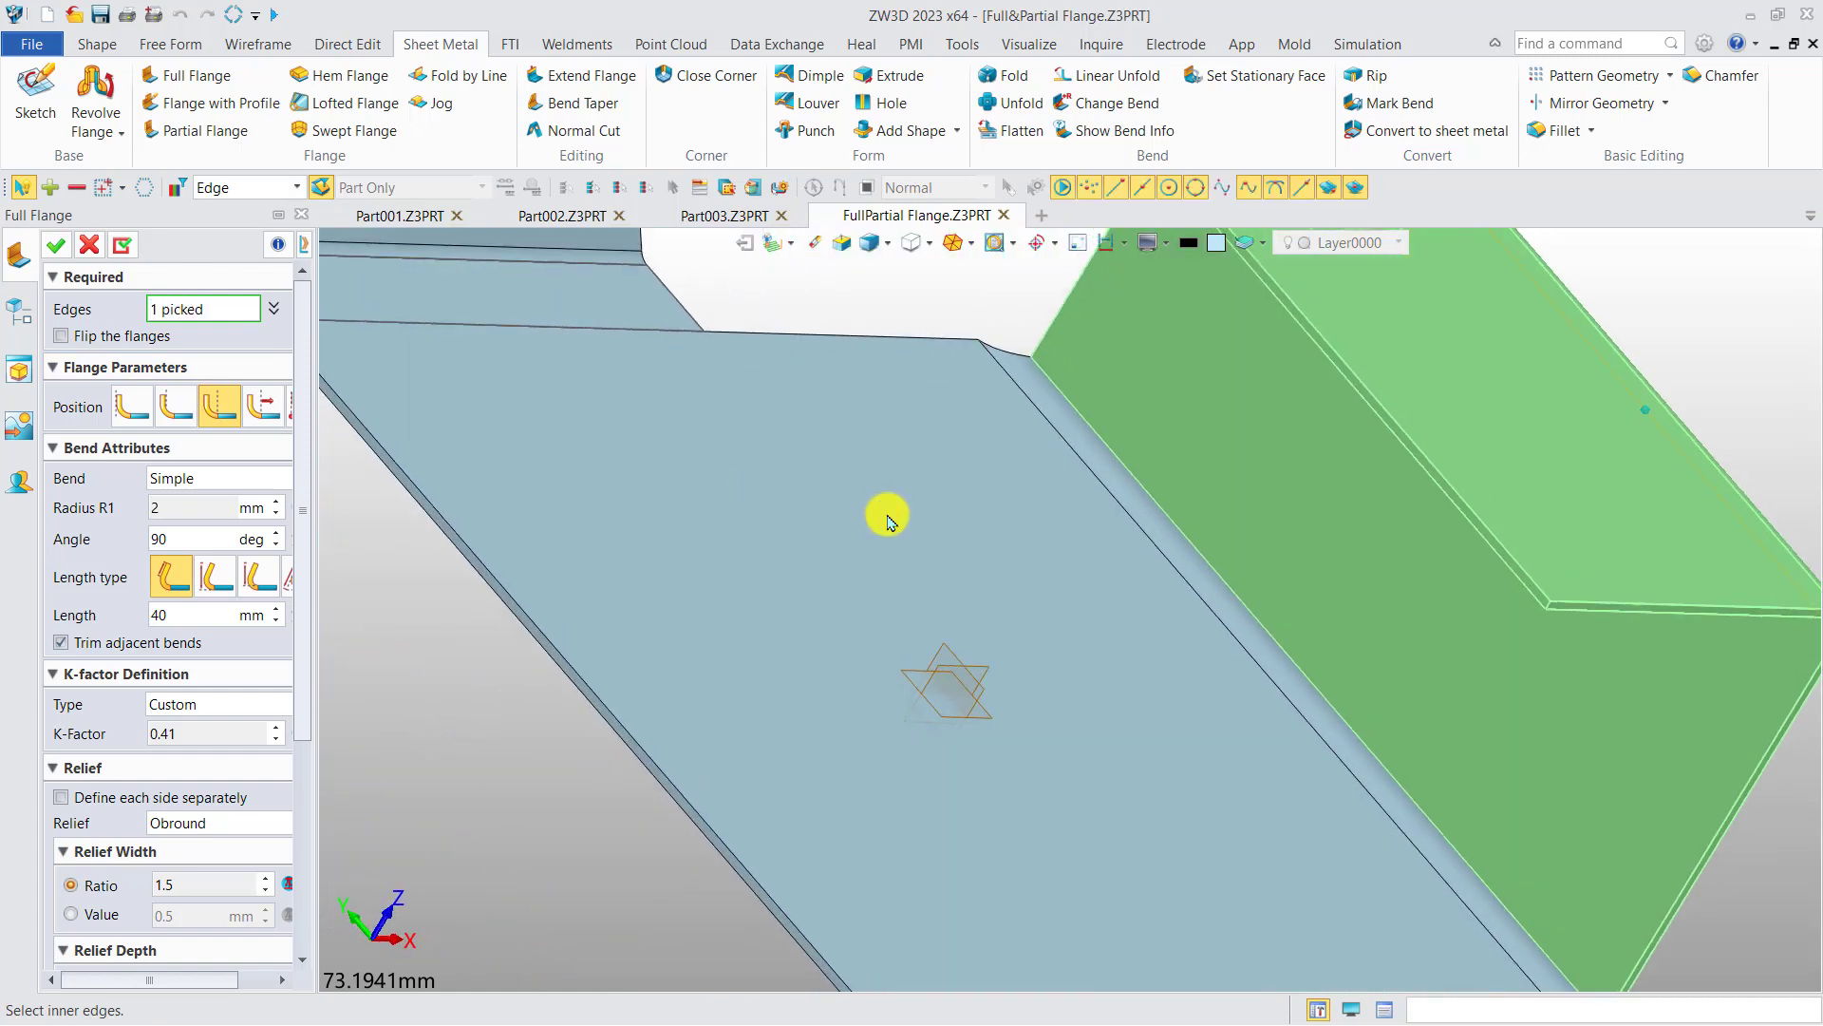
# Set the flange position to the first option, aligning its outer face with the wall's original top edge, and inspect the bend profile
pyautogui.scroll(-3, 913, 492)
pyautogui.moveTo(1191, 466); pyautogui.dragTo(1001, 513, button='middle')
pyautogui.moveTo(1007, 505); pyautogui.dragTo(984, 485, button='right')
pyautogui.scroll(5, 1216, 573)
pyautogui.moveTo(1208, 578); pyautogui.dragTo(1186, 527, button='right')
pyautogui.scroll(5, 1183, 589)
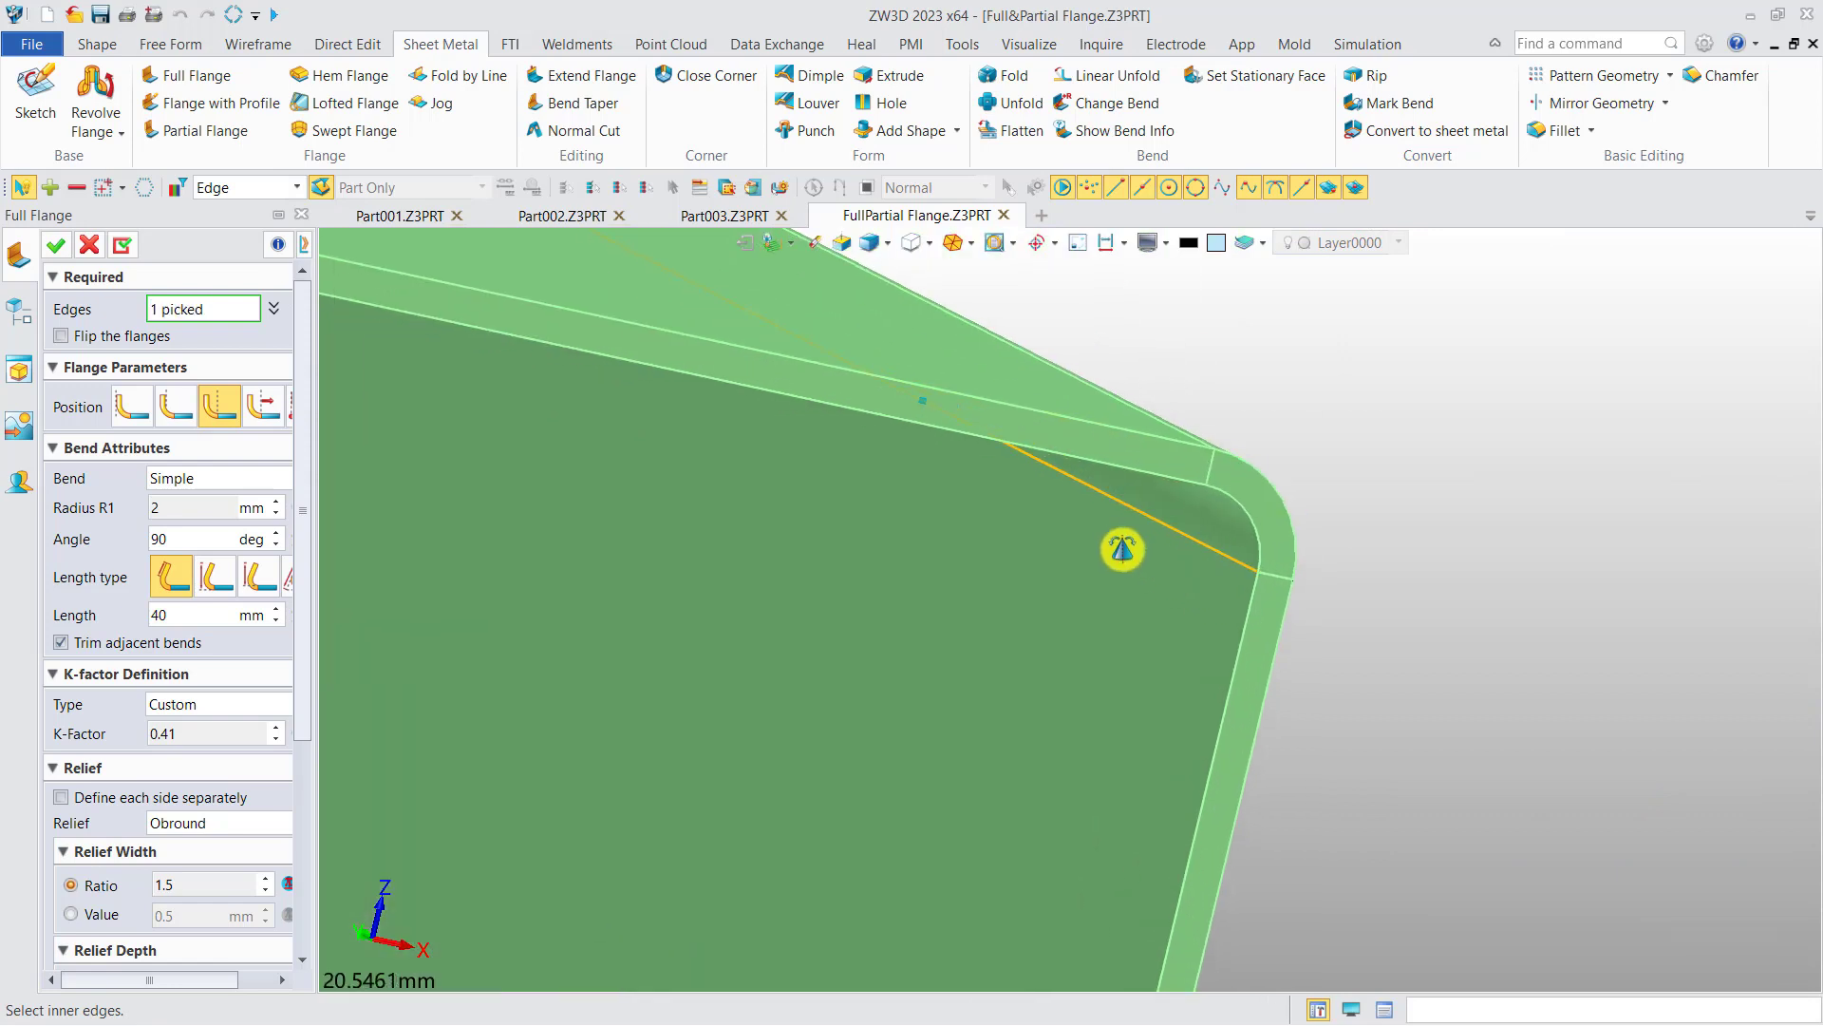
pyautogui.click(131, 408)
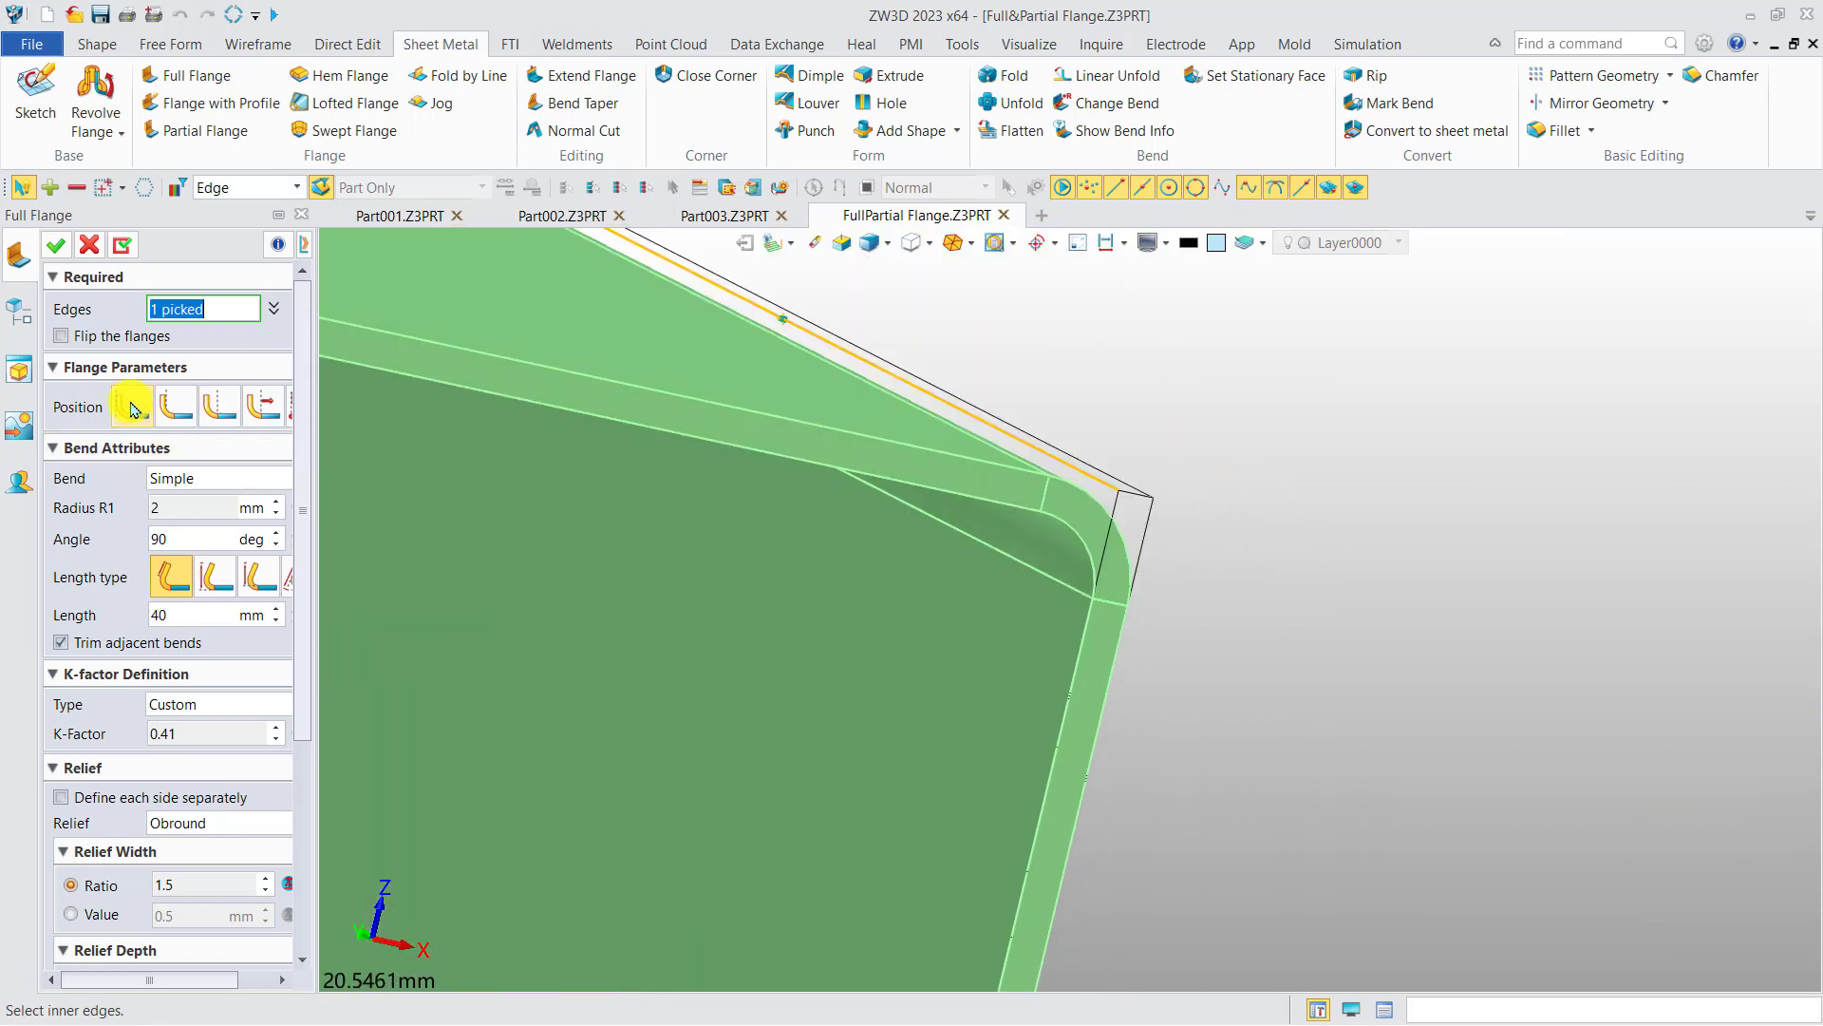
pyautogui.moveTo(1348, 578); pyautogui.dragTo(1305, 576, button='right')
pyautogui.press('F6')
pyautogui.scroll(5, 976, 613)
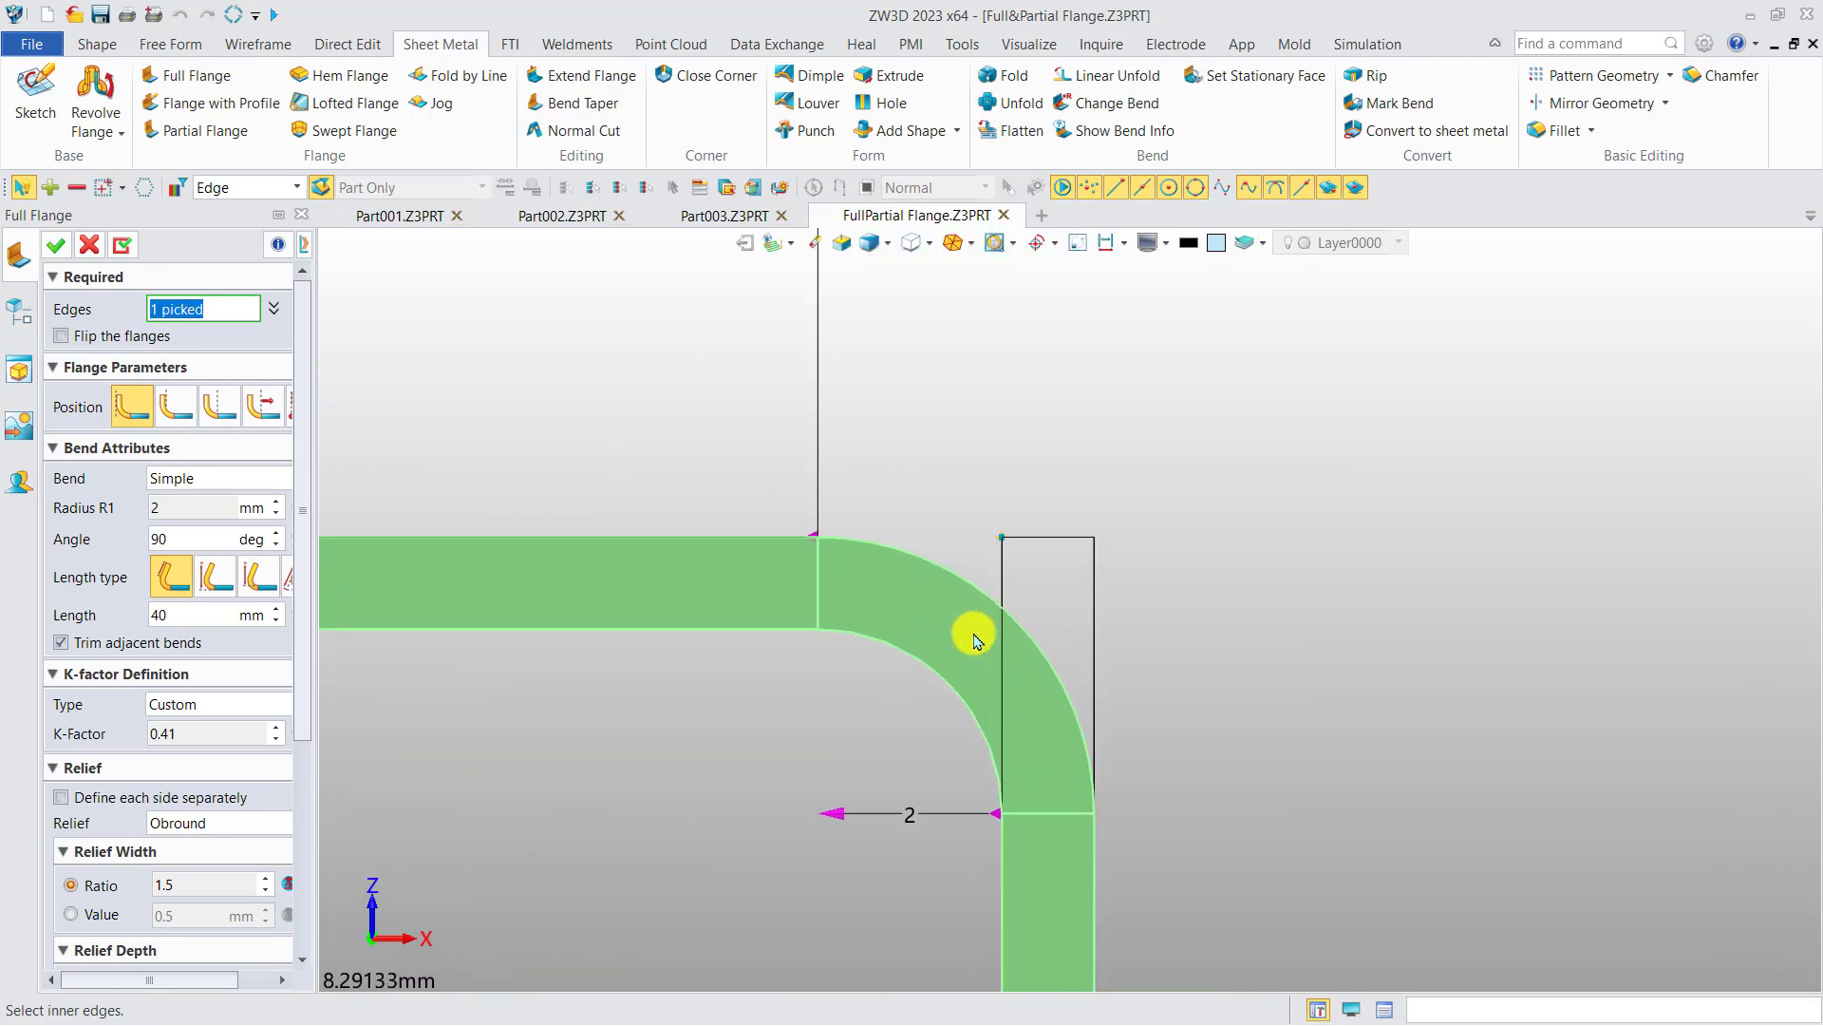
# Compare the second and third flange position options against the bend profile
pyautogui.moveTo(975, 617); pyautogui.dragTo(967, 542, button='middle')
pyautogui.click(1004, 467)
pyautogui.click(188, 408)
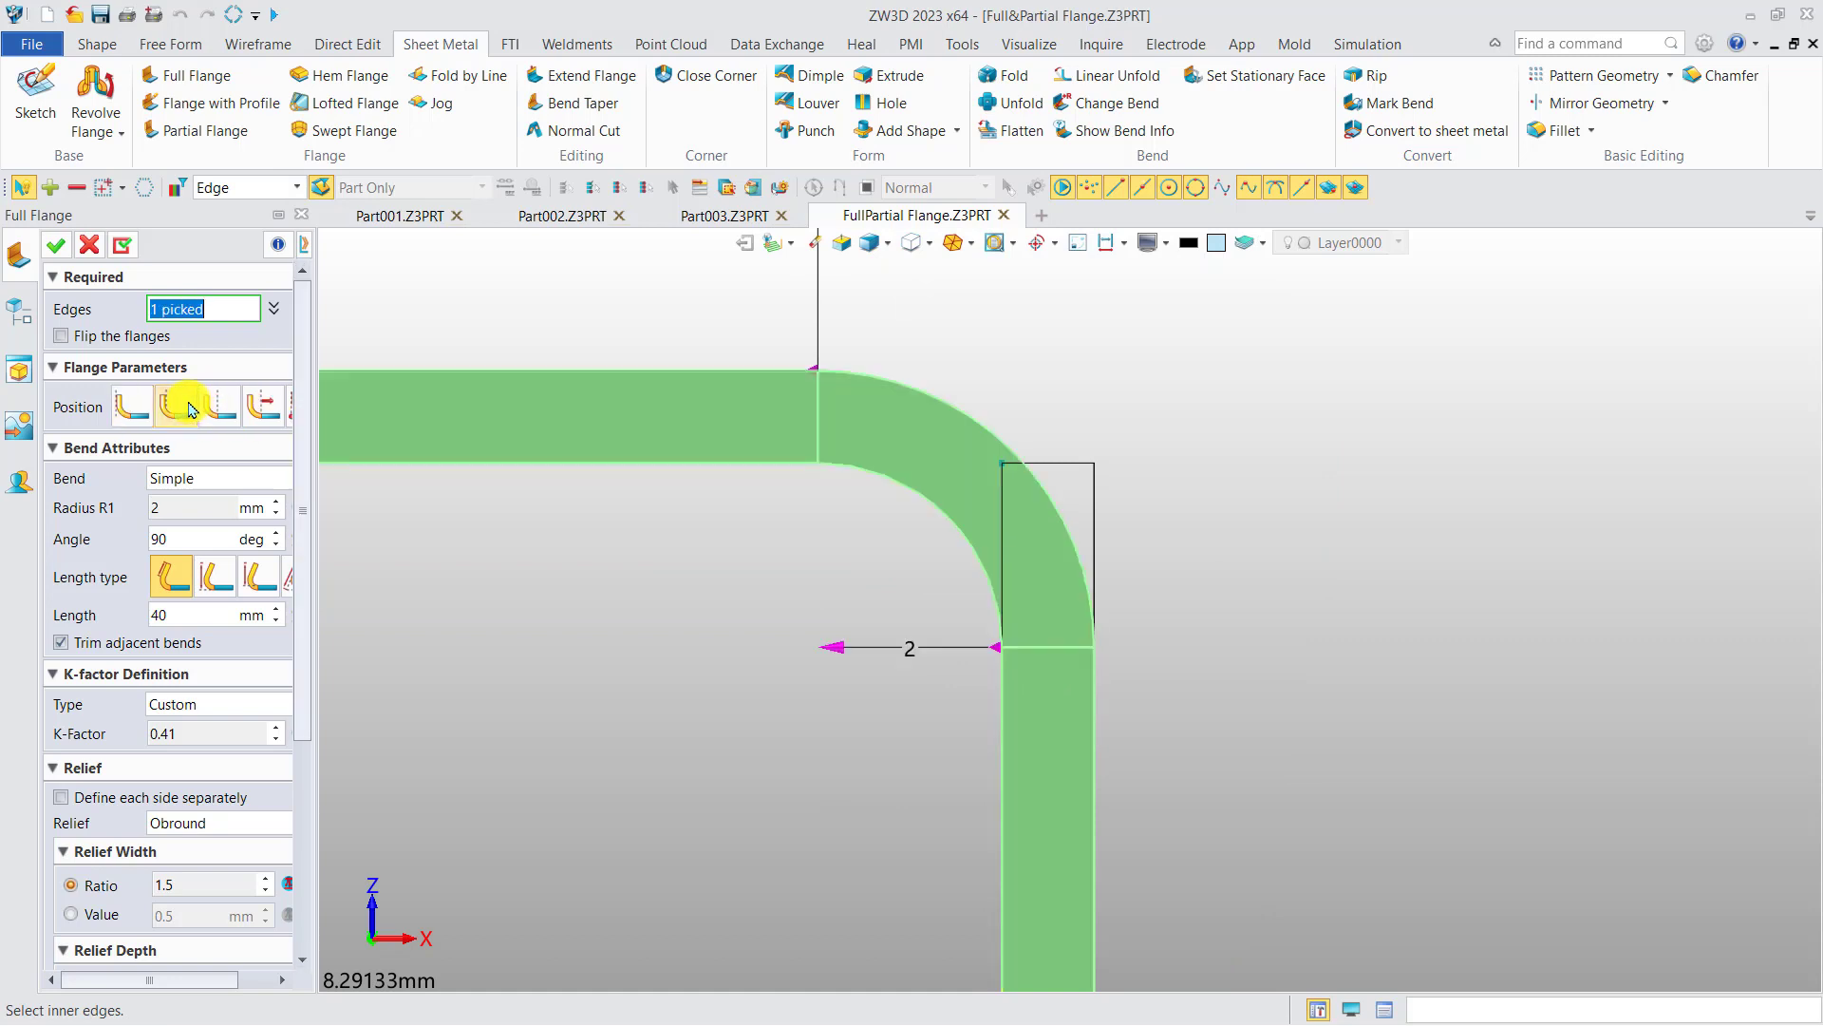
pyautogui.click(220, 407)
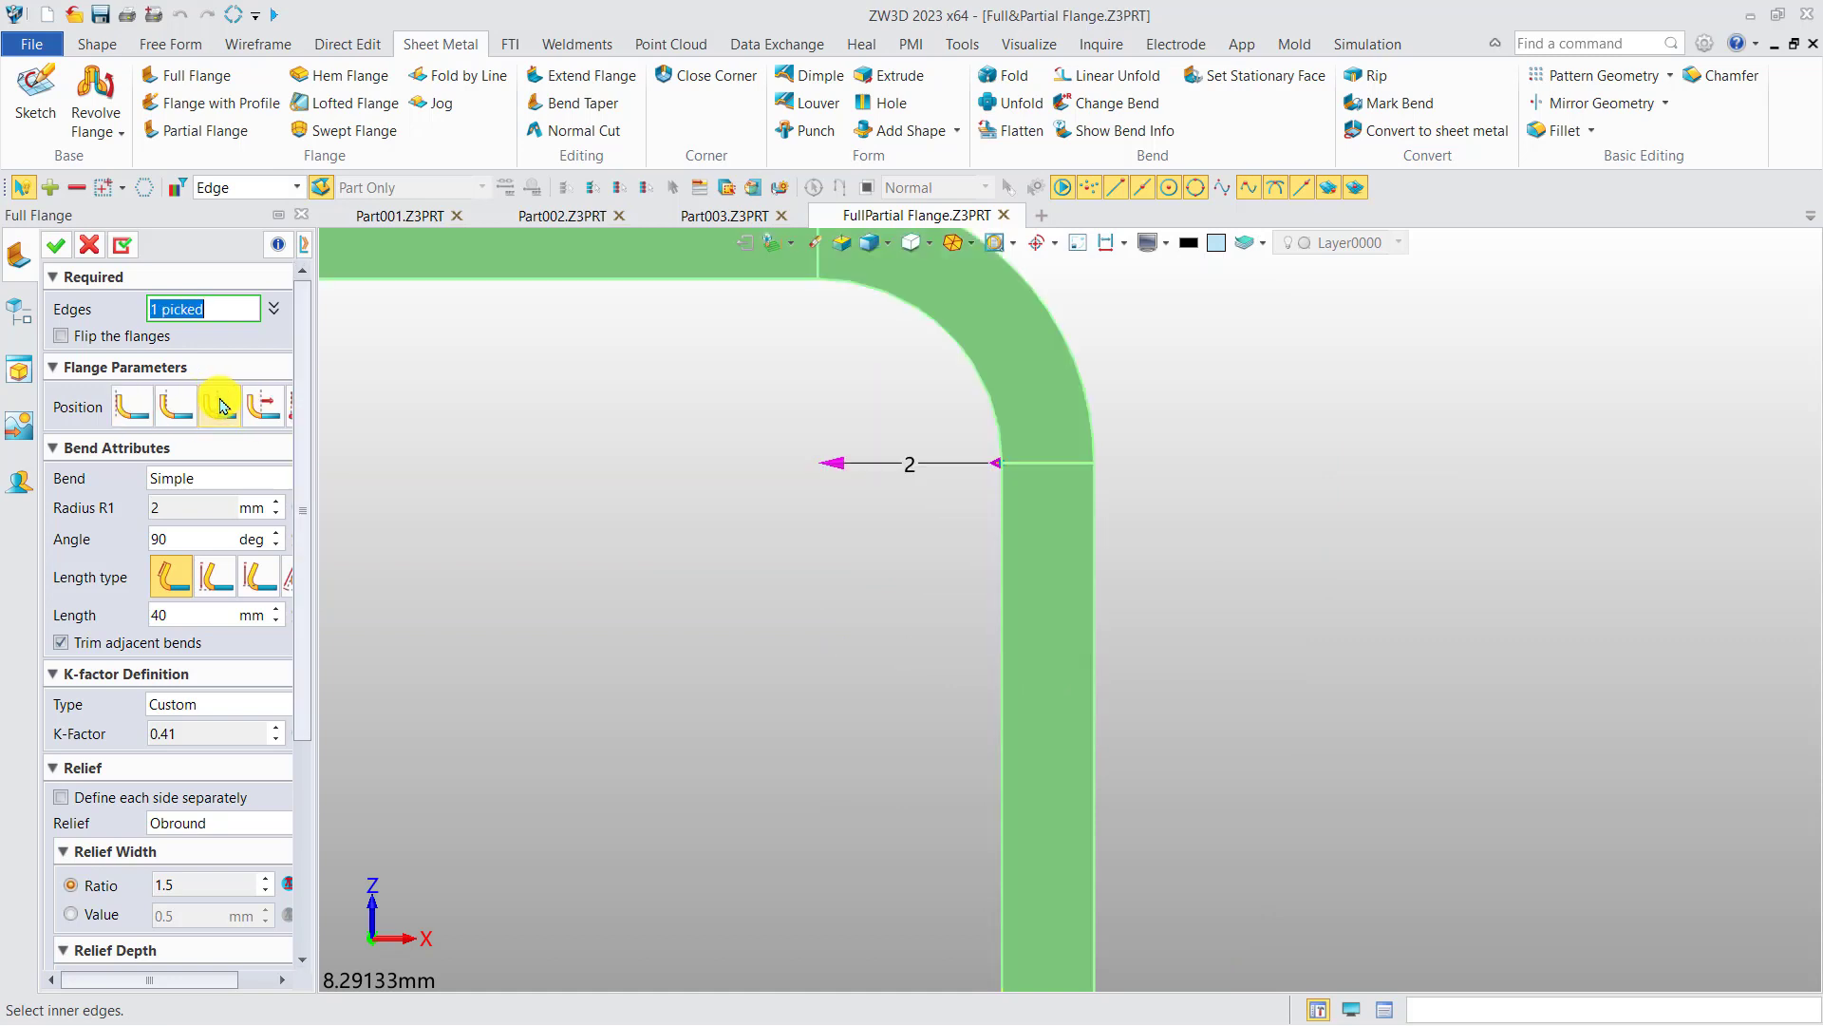
# Switch the flange to the offset position option and try offsets of 2 mm and -2 mm
pyautogui.click(252, 406)
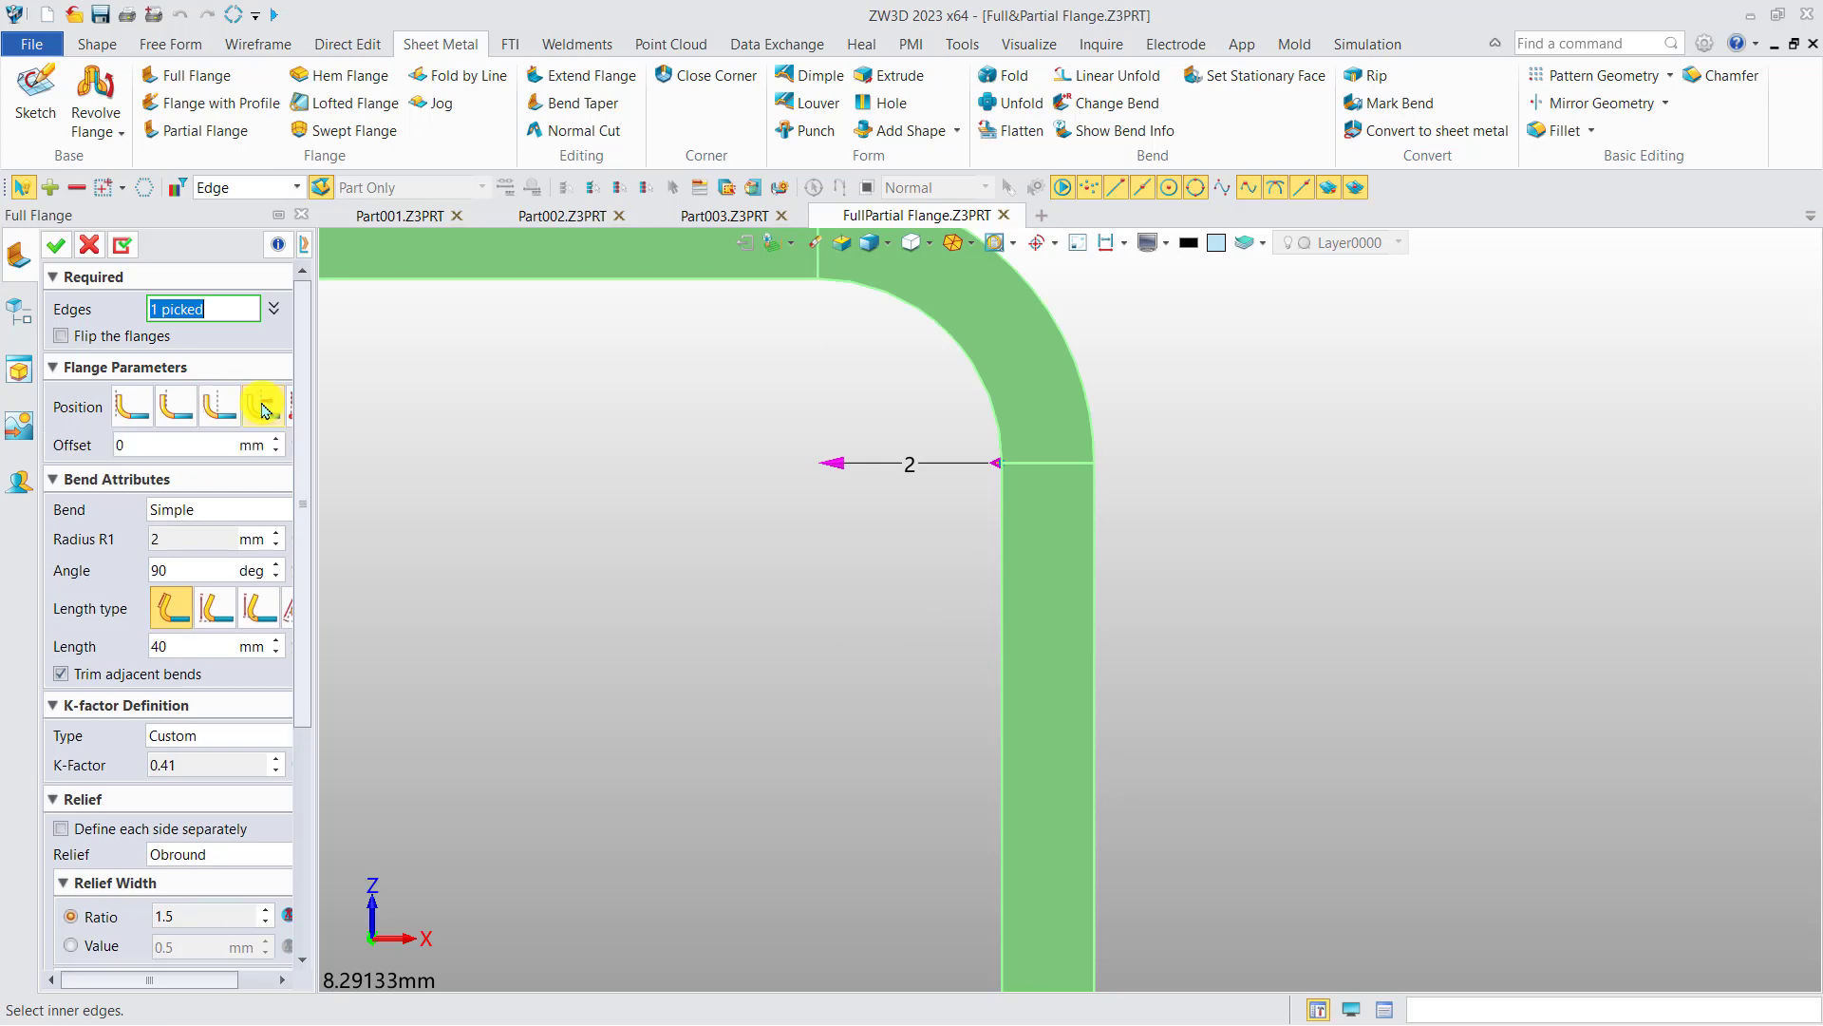
pyautogui.click(187, 446)
pyautogui.press('BackSpace')
pyautogui.write('2')
pyautogui.press('Return')
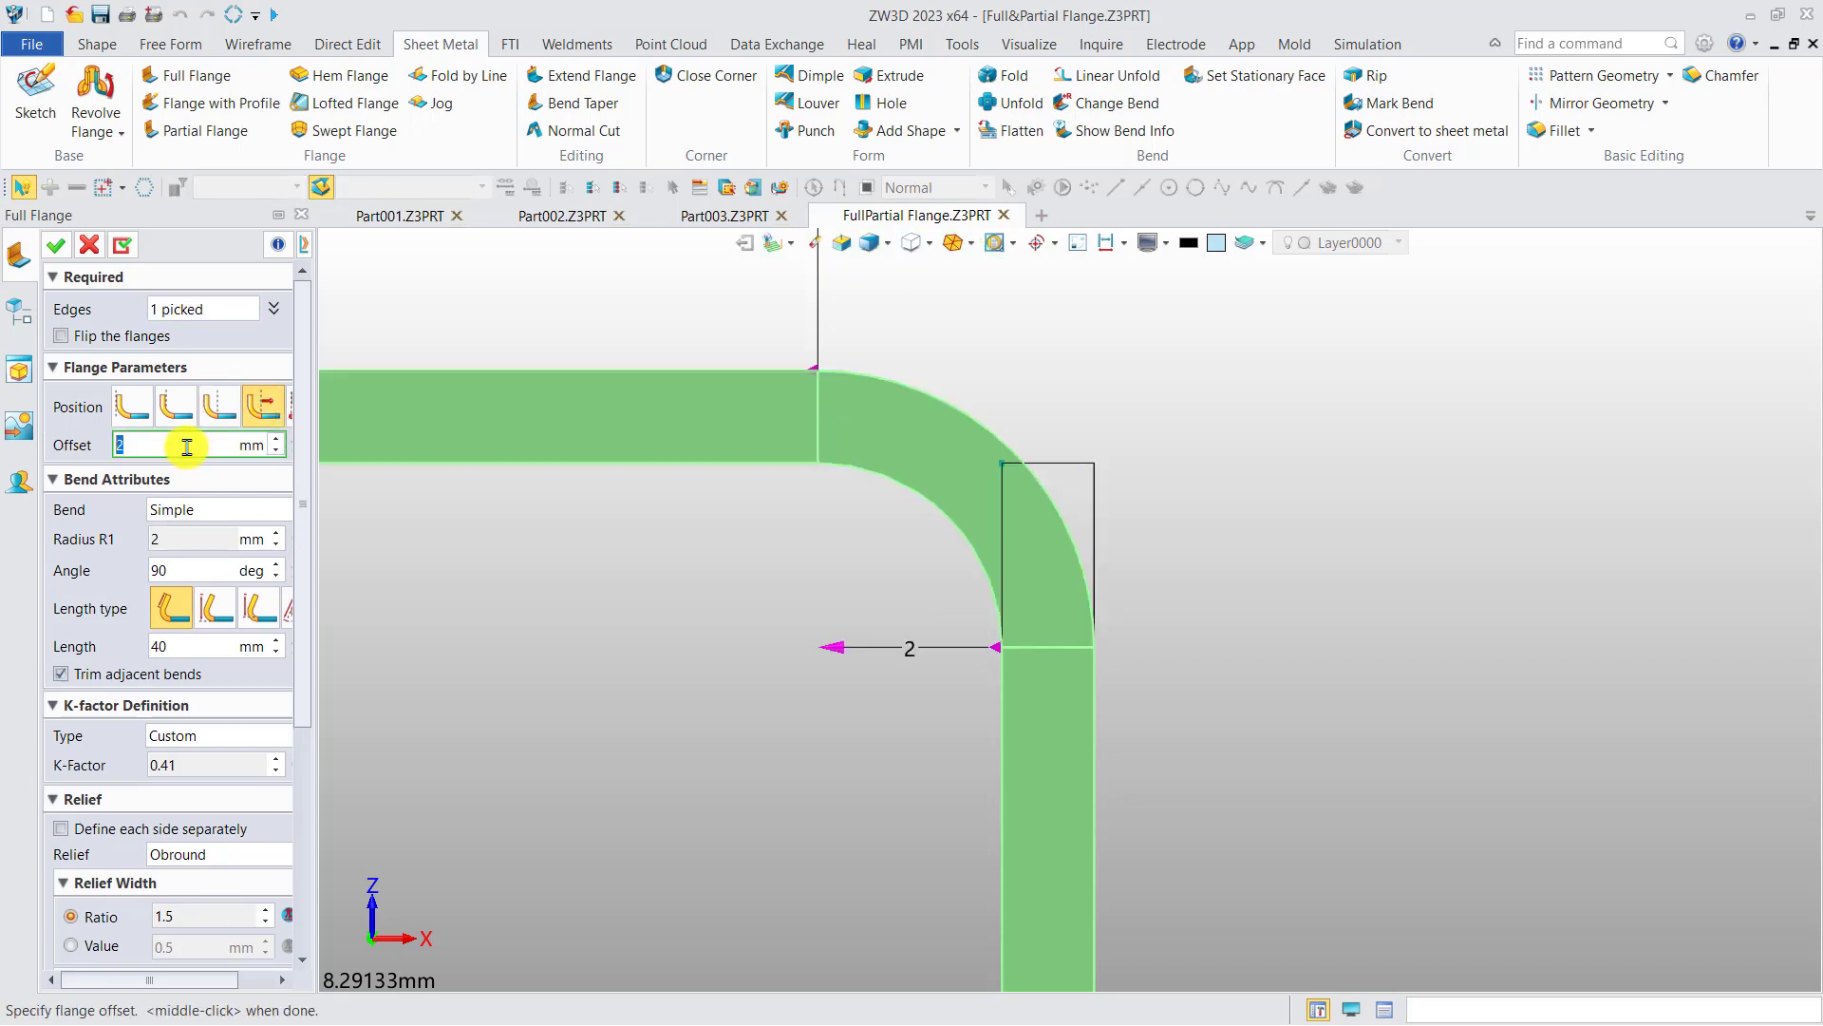
pyautogui.write('-2')
pyautogui.press('Return')
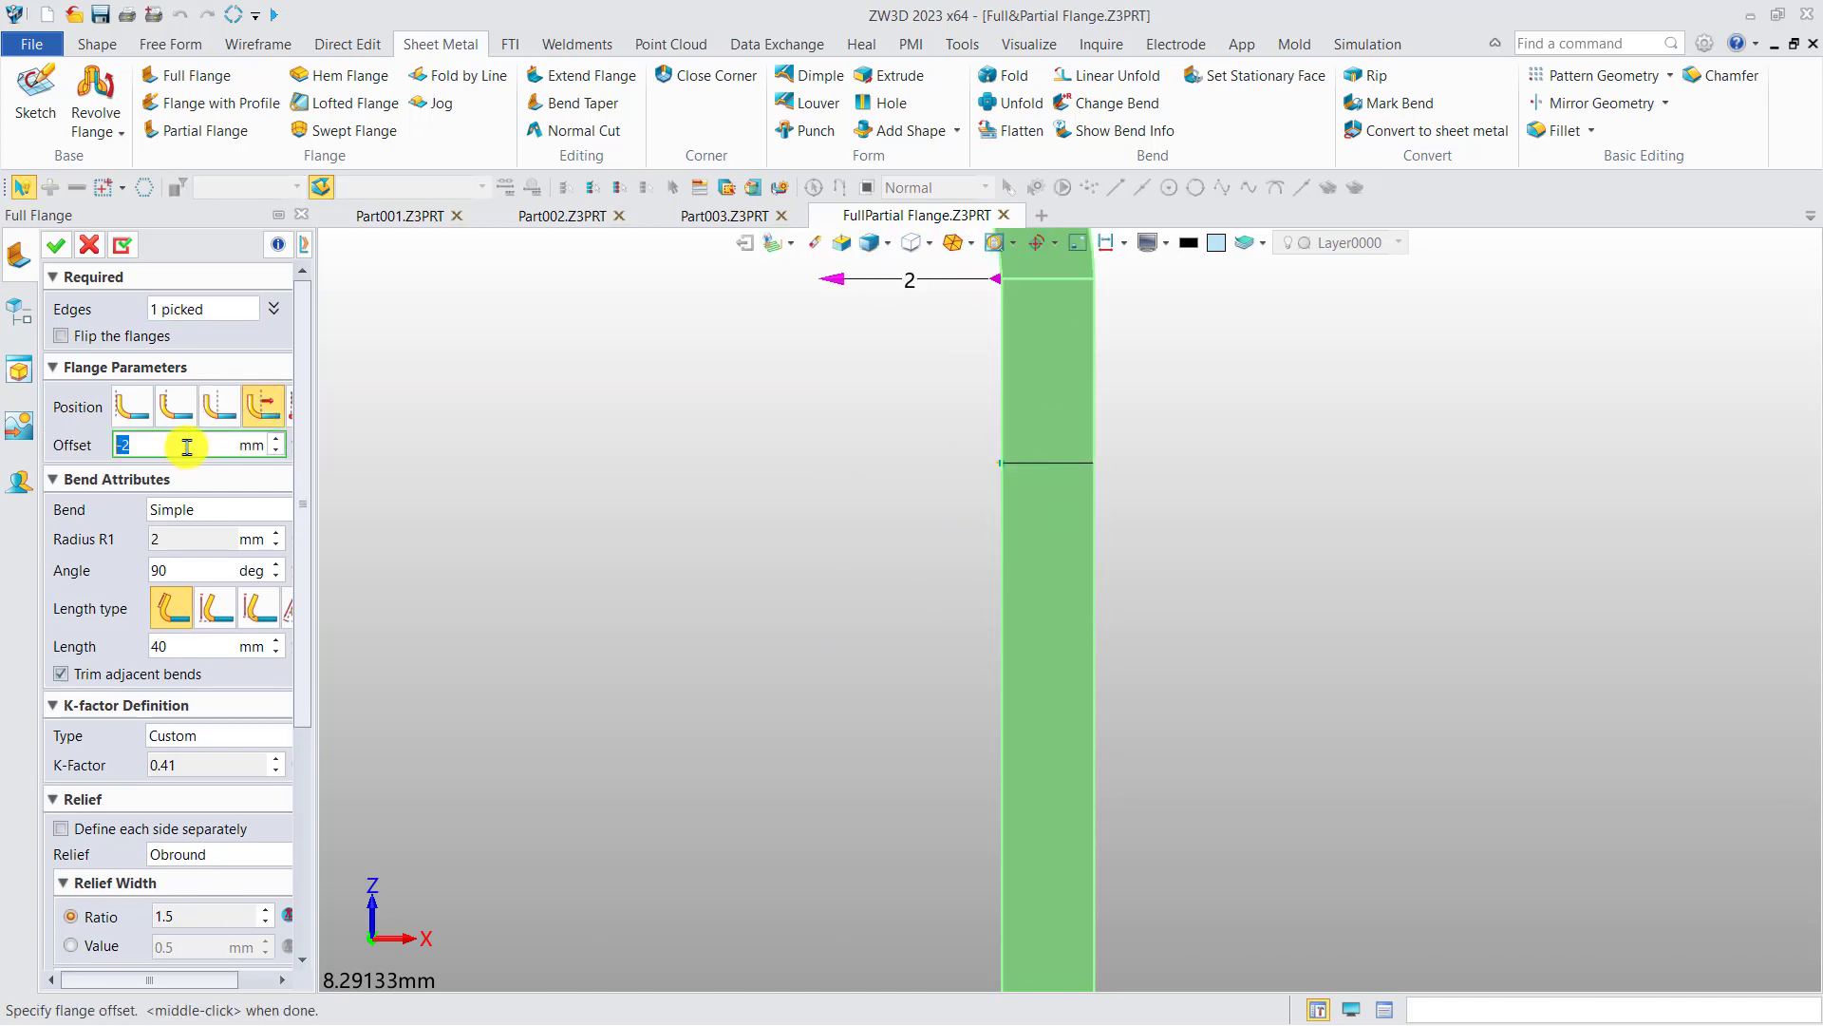
pyautogui.scroll(-4, 757, 496)
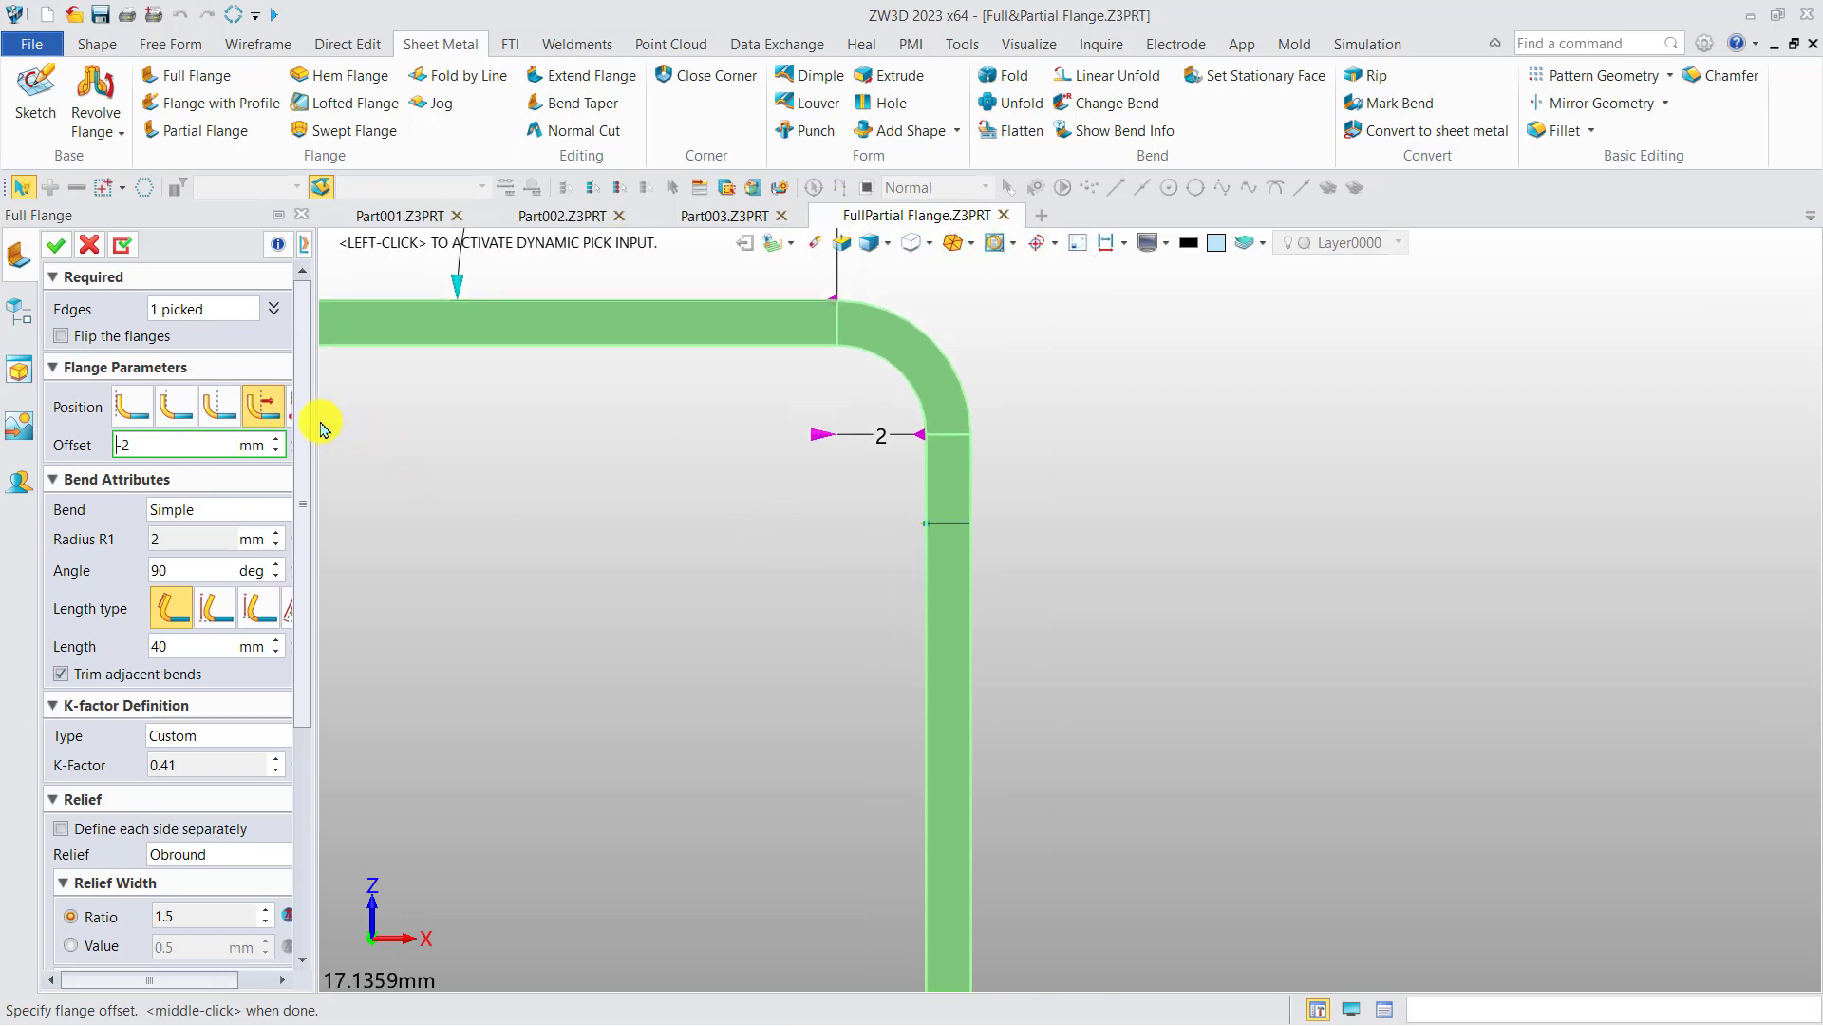
# Widen the Full Flange settings pane and set the flange position to the fifth option
pyautogui.moveTo(319, 427); pyautogui.dragTo(380, 419)
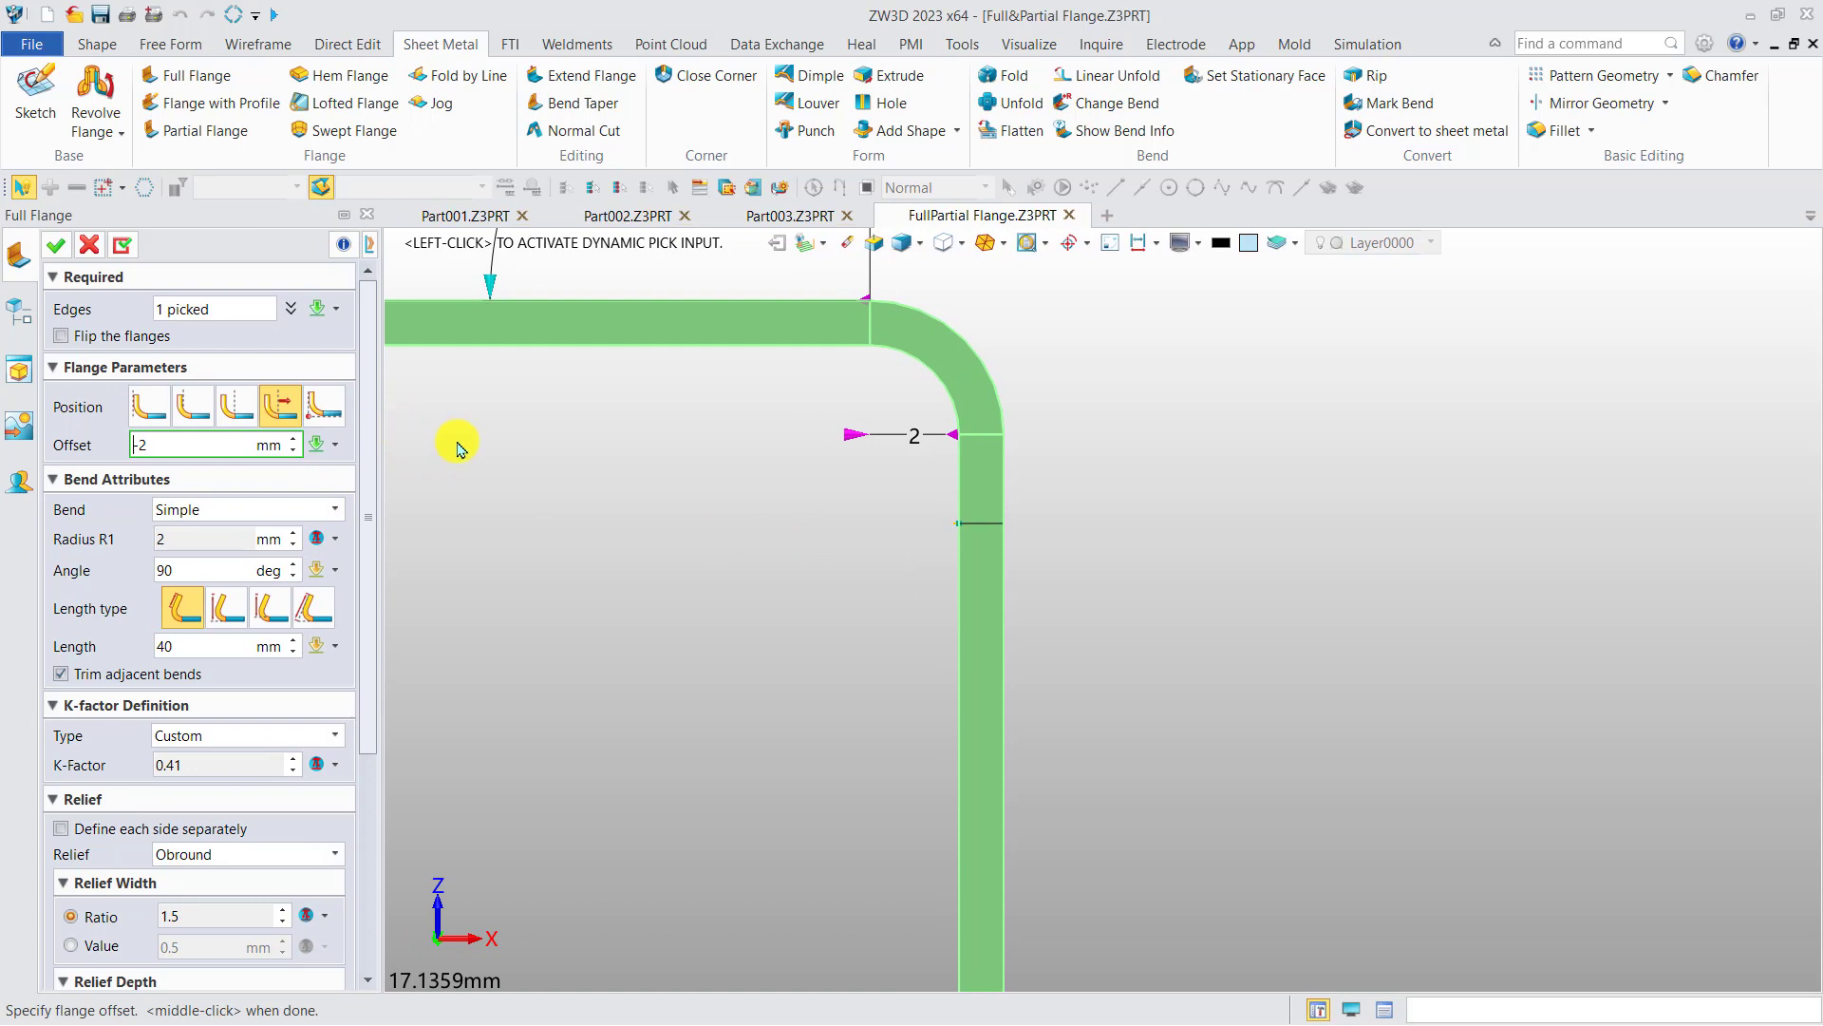
pyautogui.moveTo(866, 568); pyautogui.dragTo(1038, 757, button='middle')
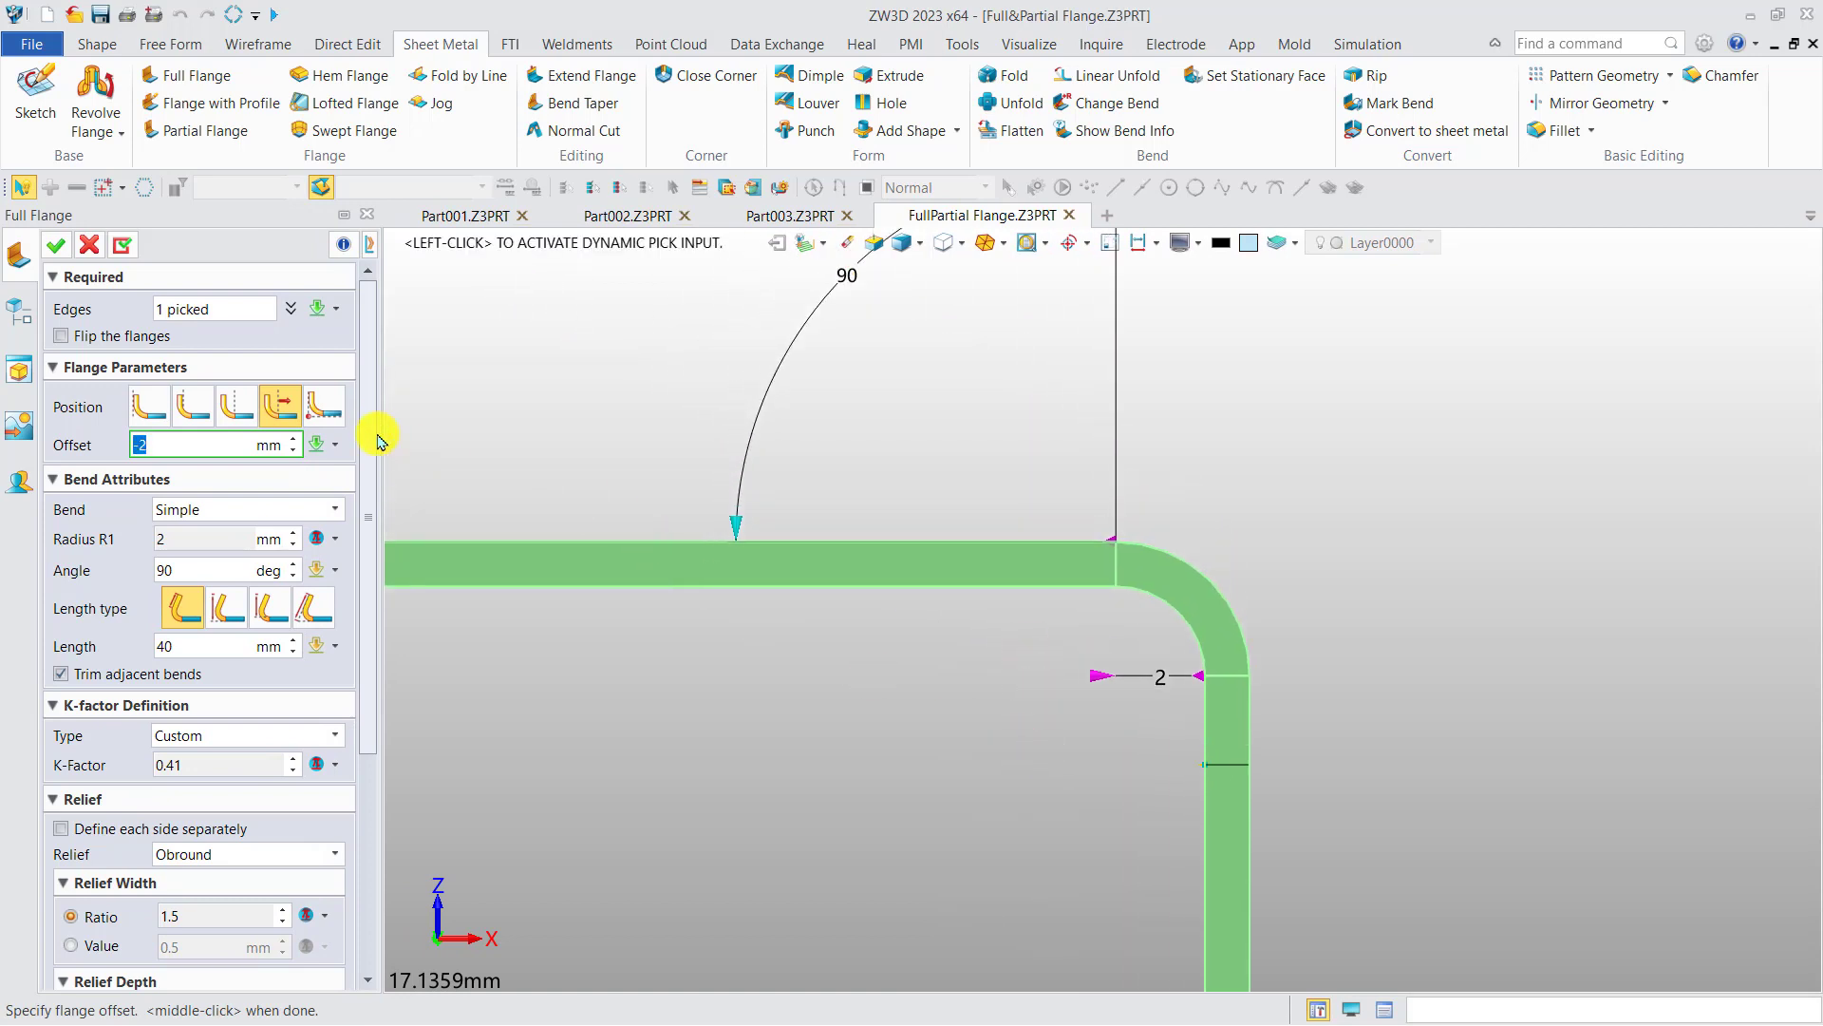
pyautogui.click(324, 408)
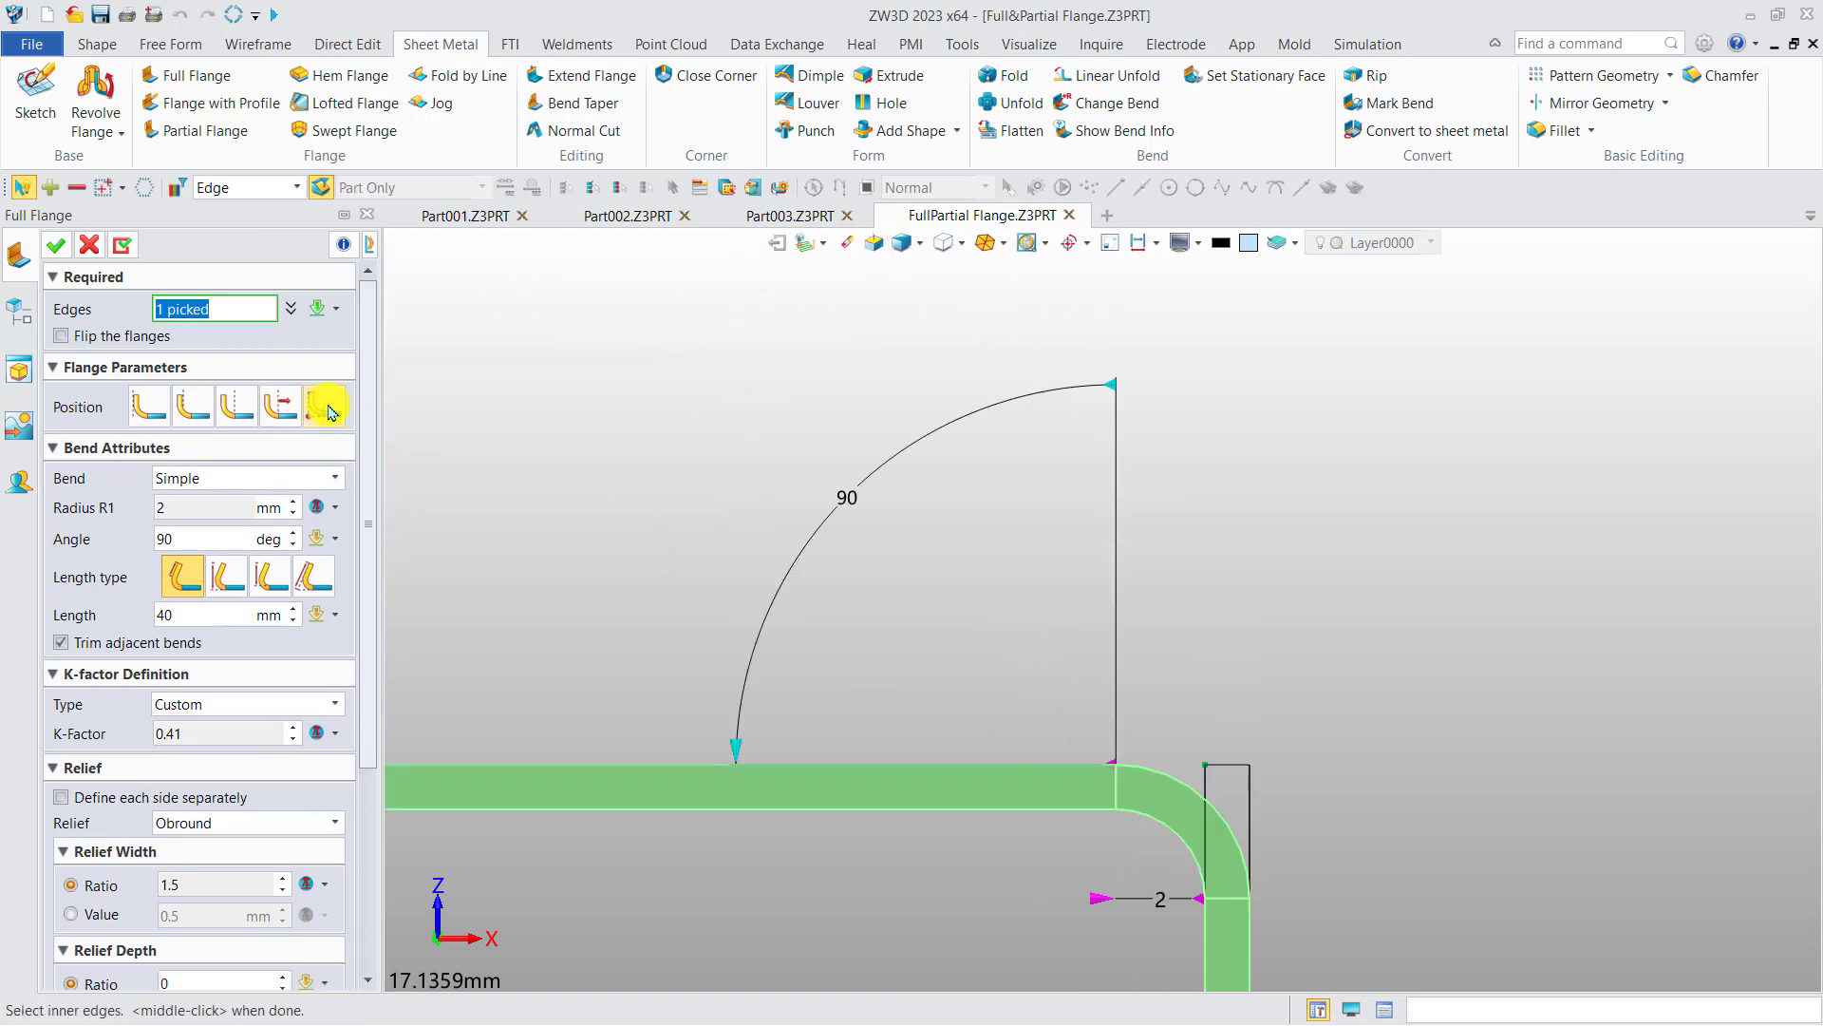
pyautogui.moveTo(1009, 616); pyautogui.dragTo(950, 473, button='middle')
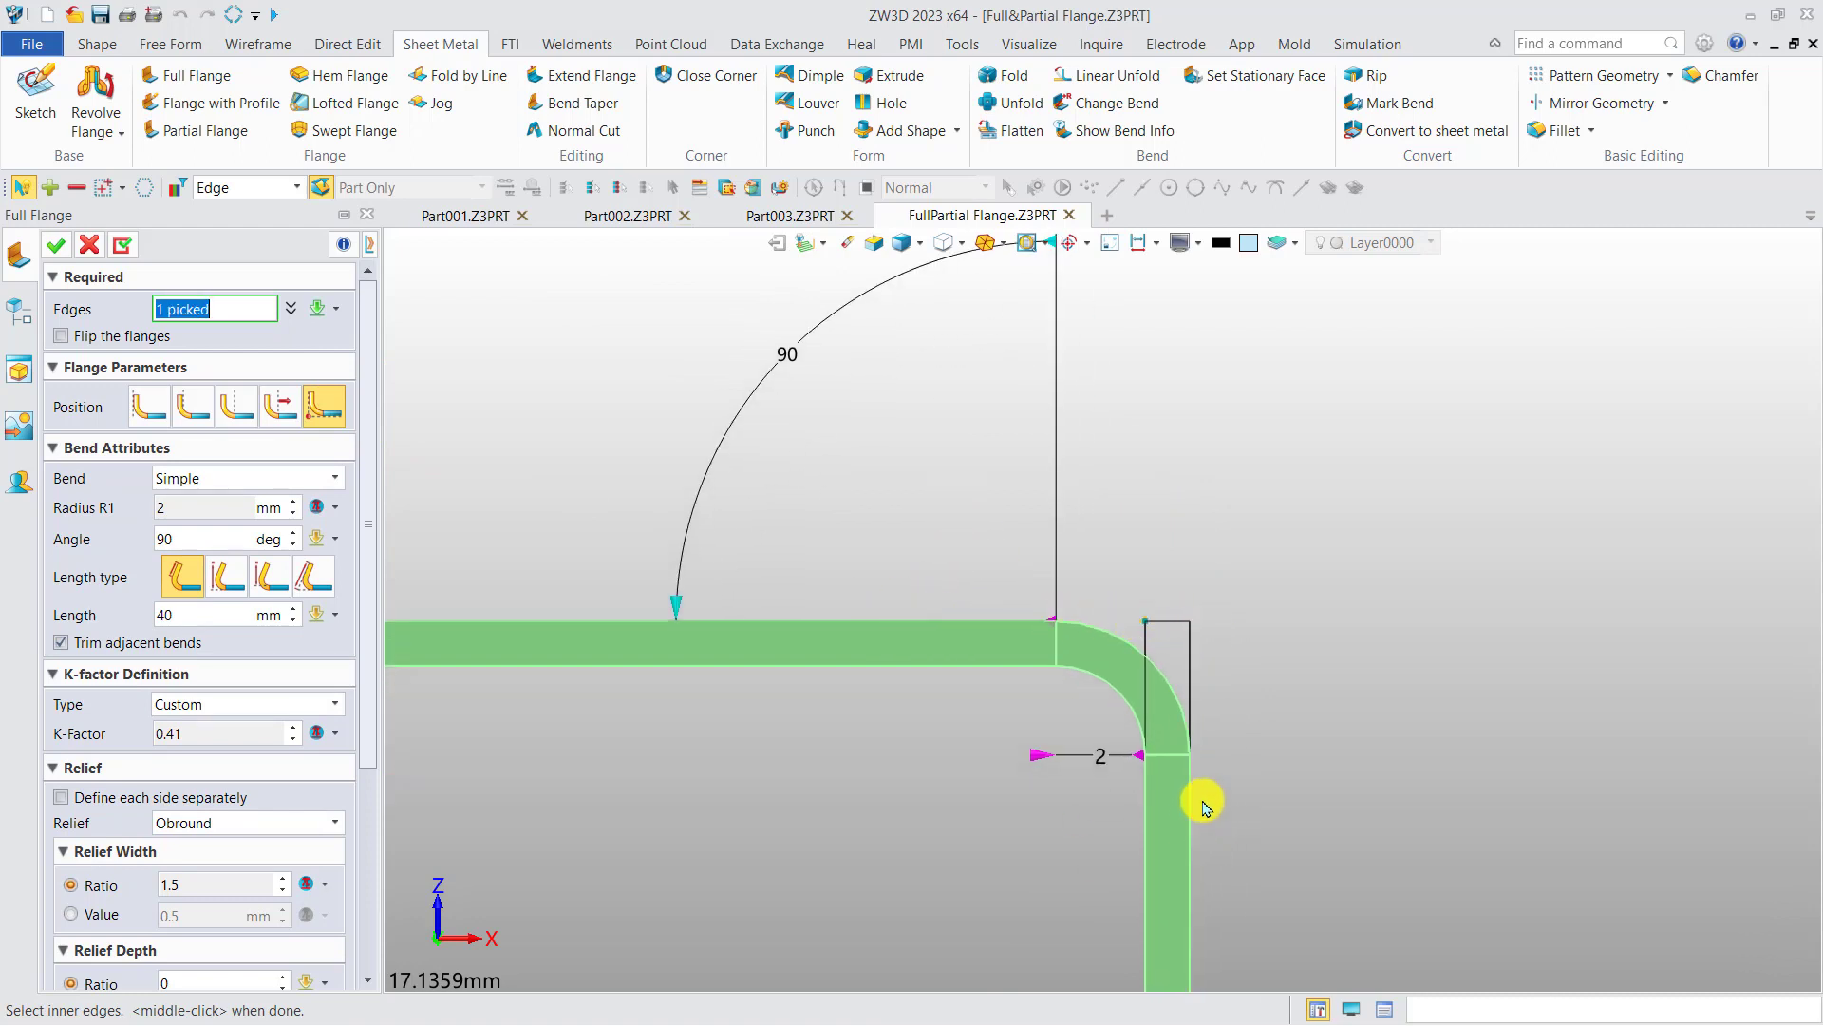
pyautogui.click(1192, 629)
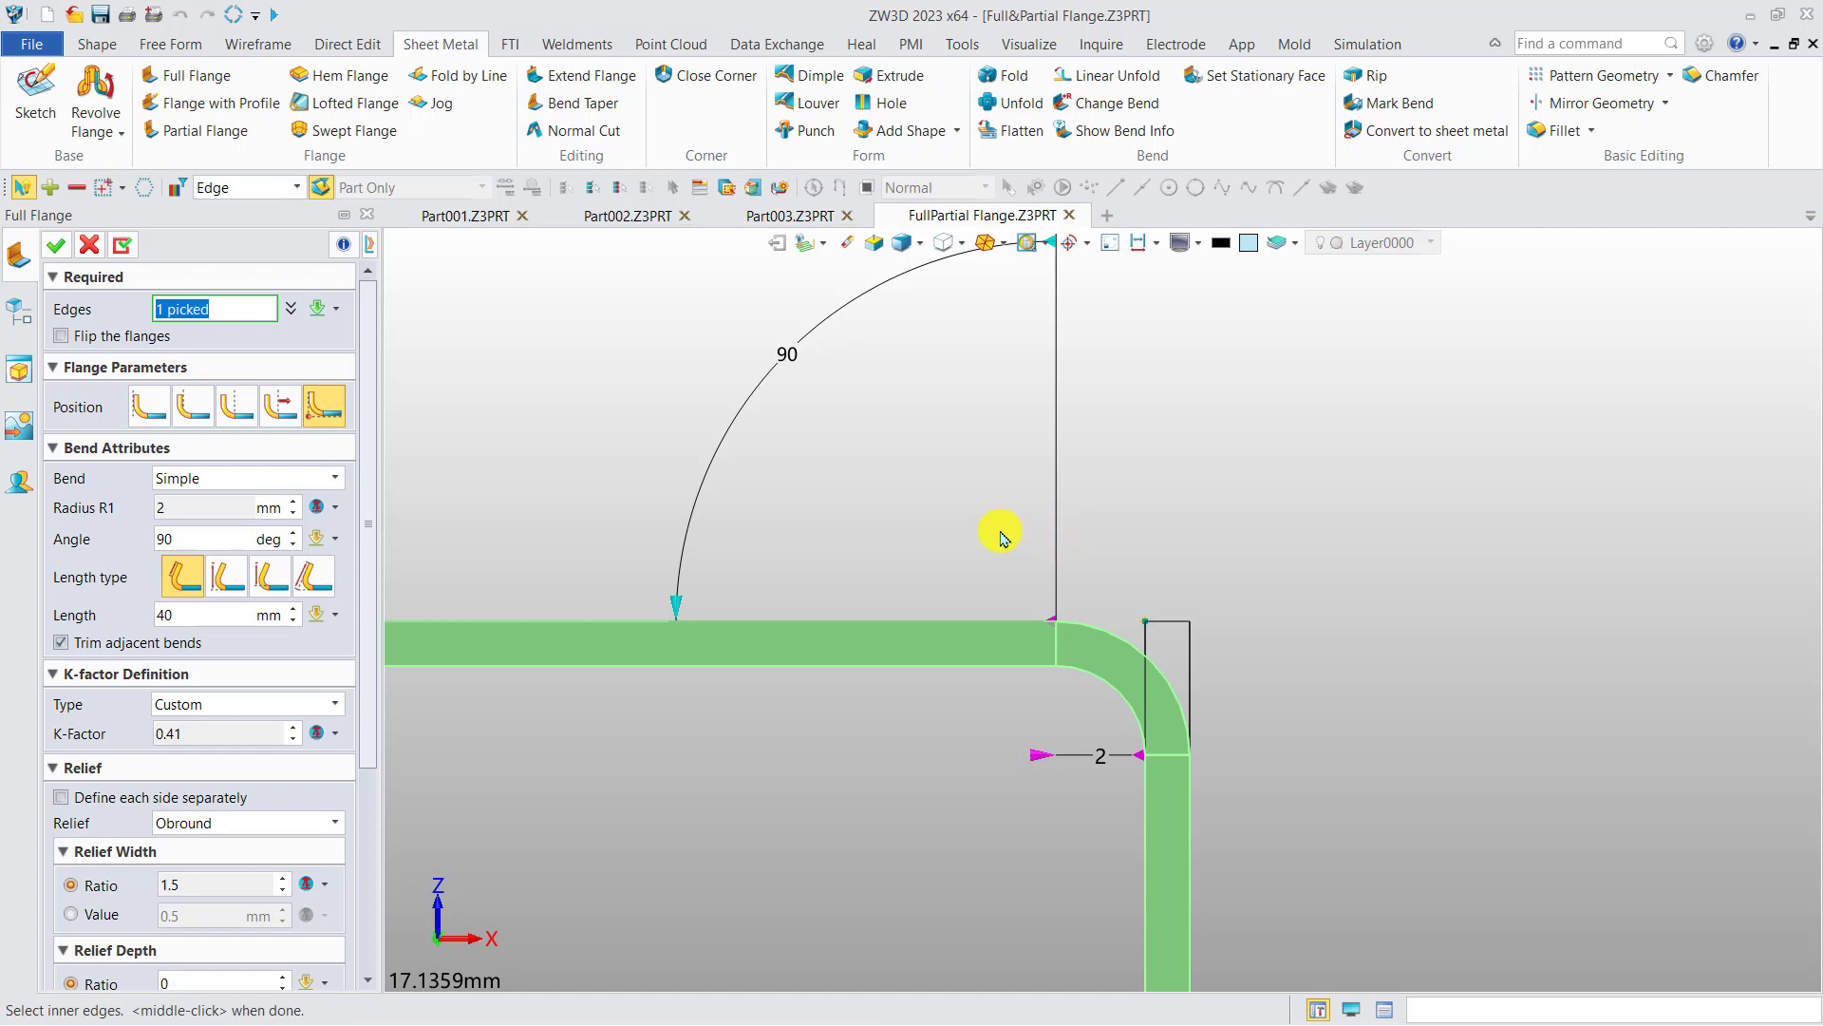
# Shorten the previewed flange to about 24.2 mm, and set its length to 20 mm
pyautogui.scroll(-5, 871, 517)
pyautogui.moveTo(868, 518); pyautogui.dragTo(1045, 517, button='right')
pyautogui.moveTo(974, 675); pyautogui.dragTo(908, 554, button='middle')
pyautogui.scroll(1, 899, 646)
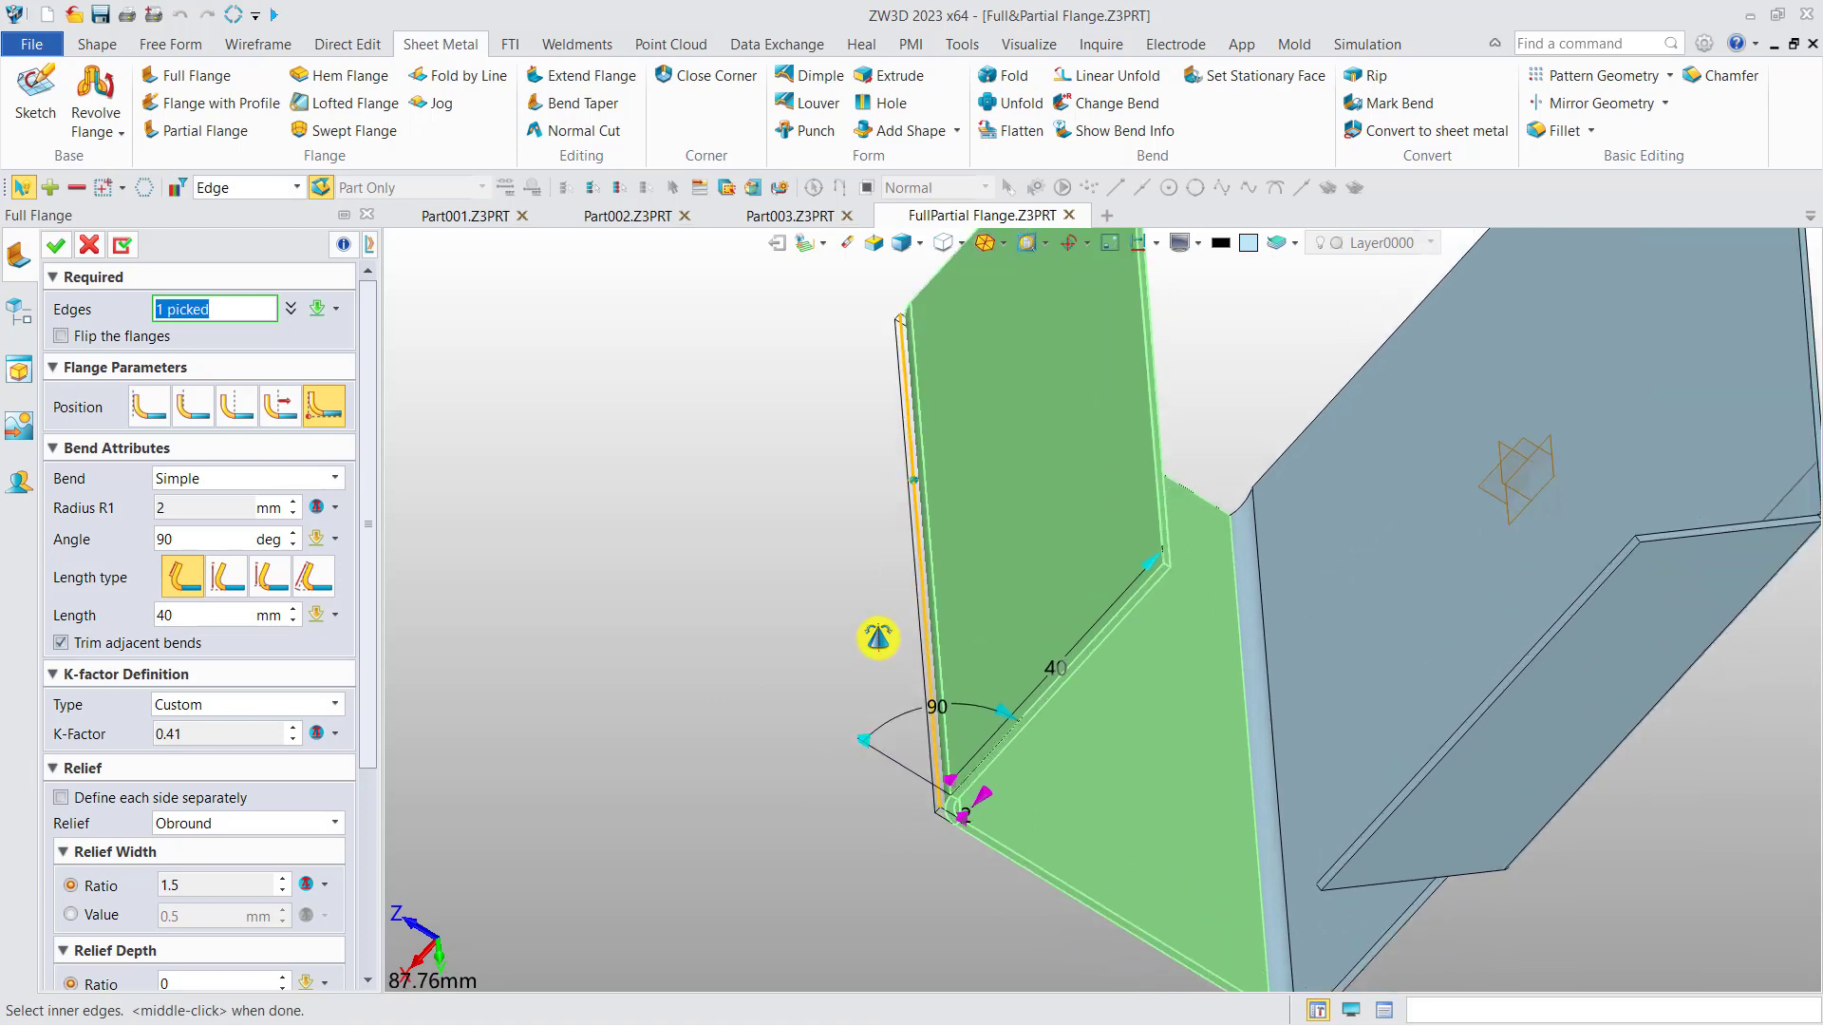
pyautogui.moveTo(900, 647); pyautogui.dragTo(797, 644, button='middle')
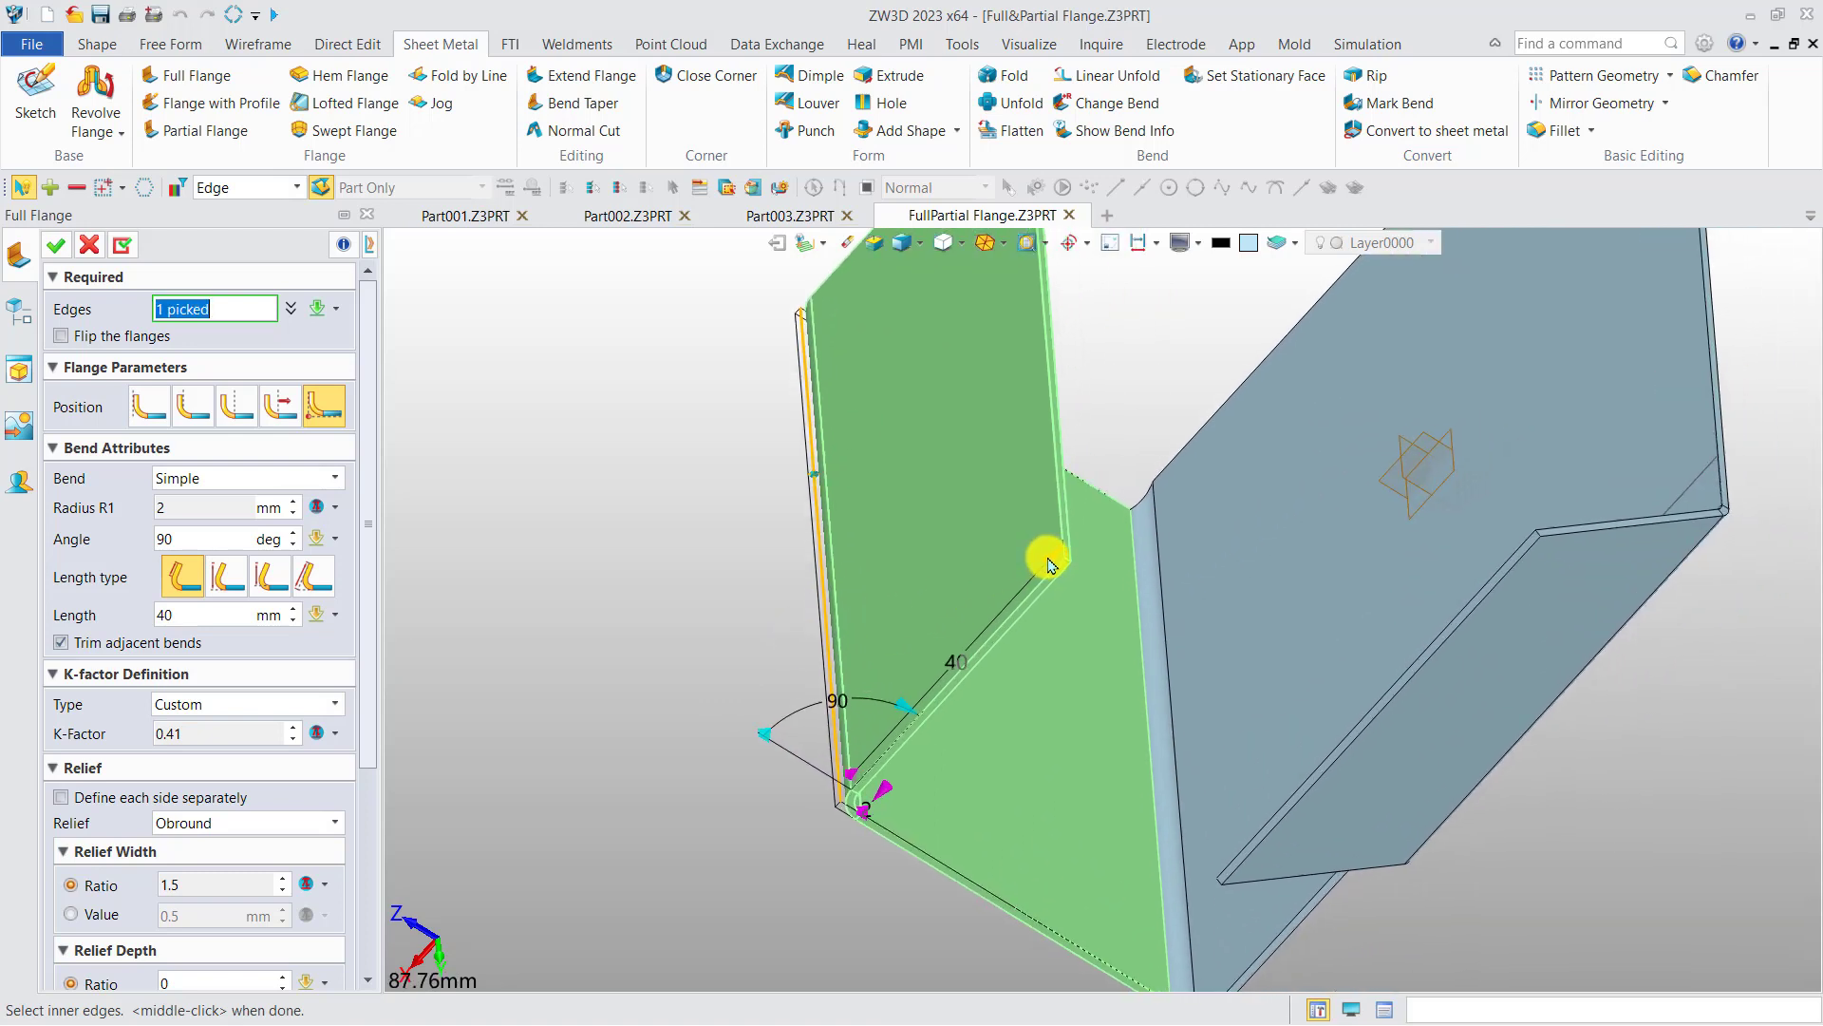
pyautogui.moveTo(1052, 563); pyautogui.dragTo(944, 631)
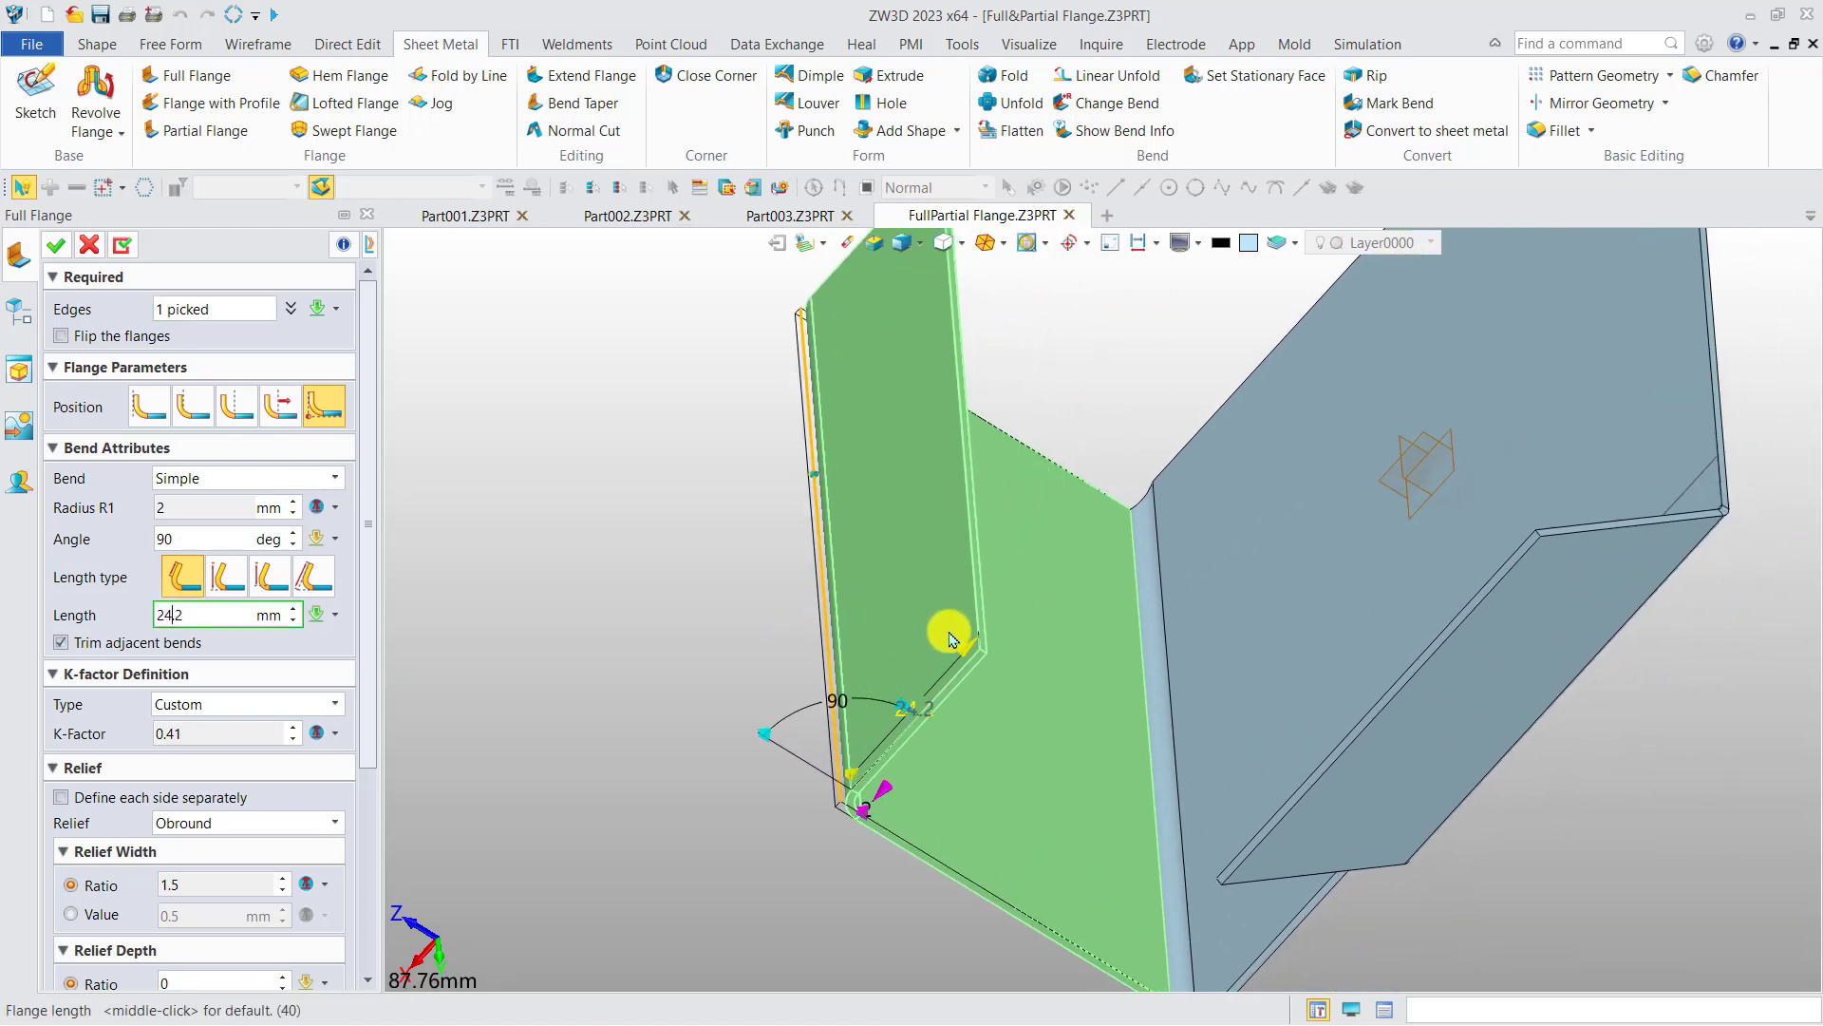
pyautogui.doubleClick(916, 712)
pyautogui.moveTo(916, 707); pyautogui.dragTo(823, 697)
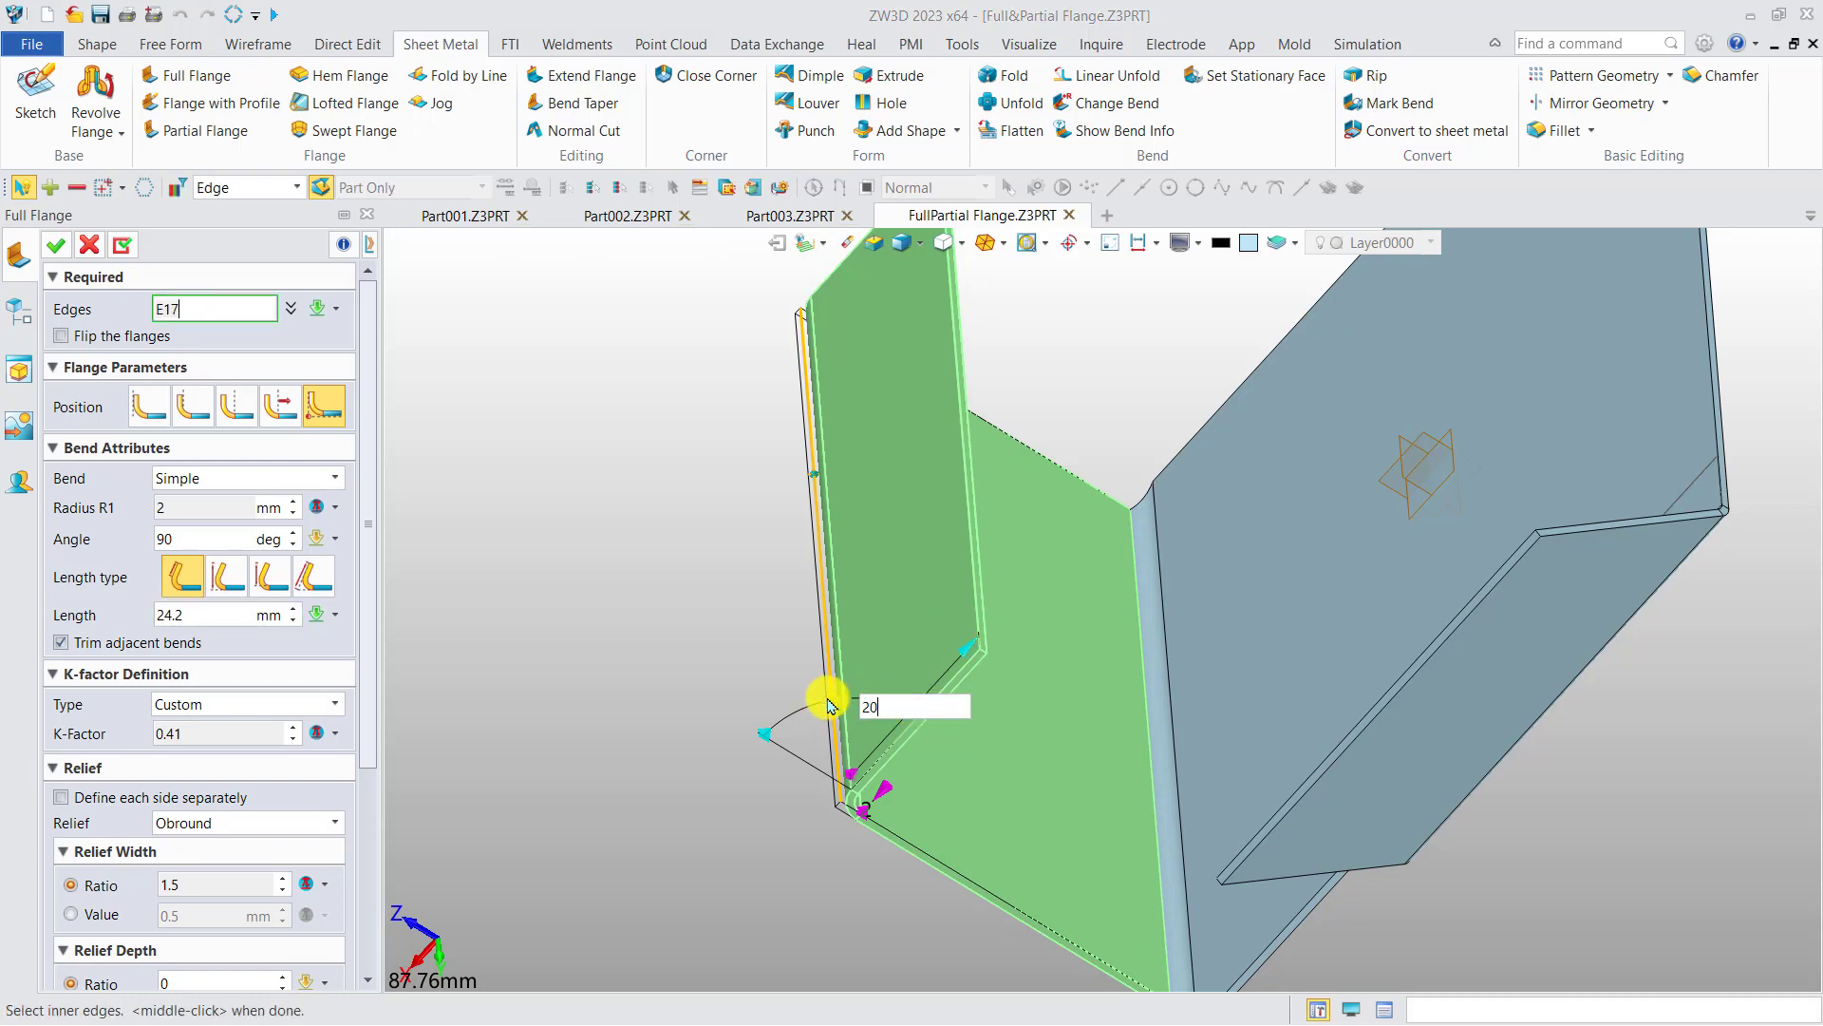
pyautogui.press('Return')
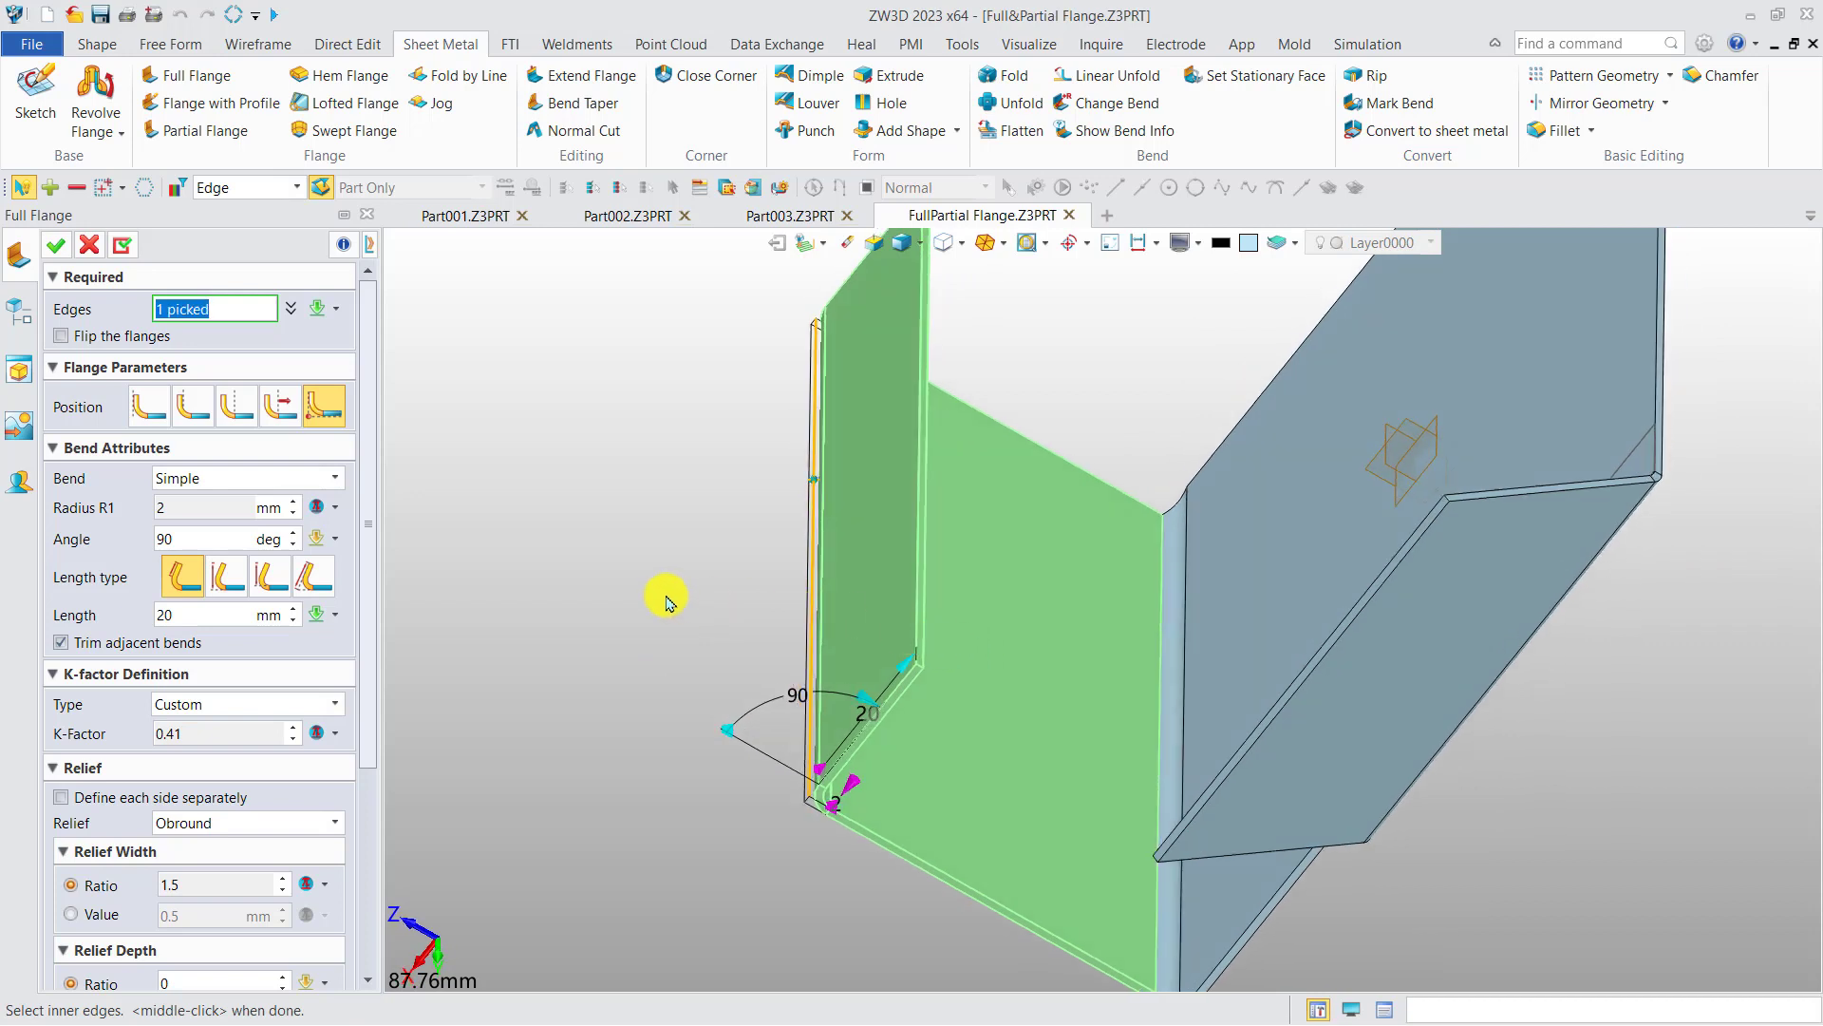
# Change the flange's bend type to S bend and adjust its height to 16.3 mm and its length to 17 mm
pyautogui.click(253, 478)
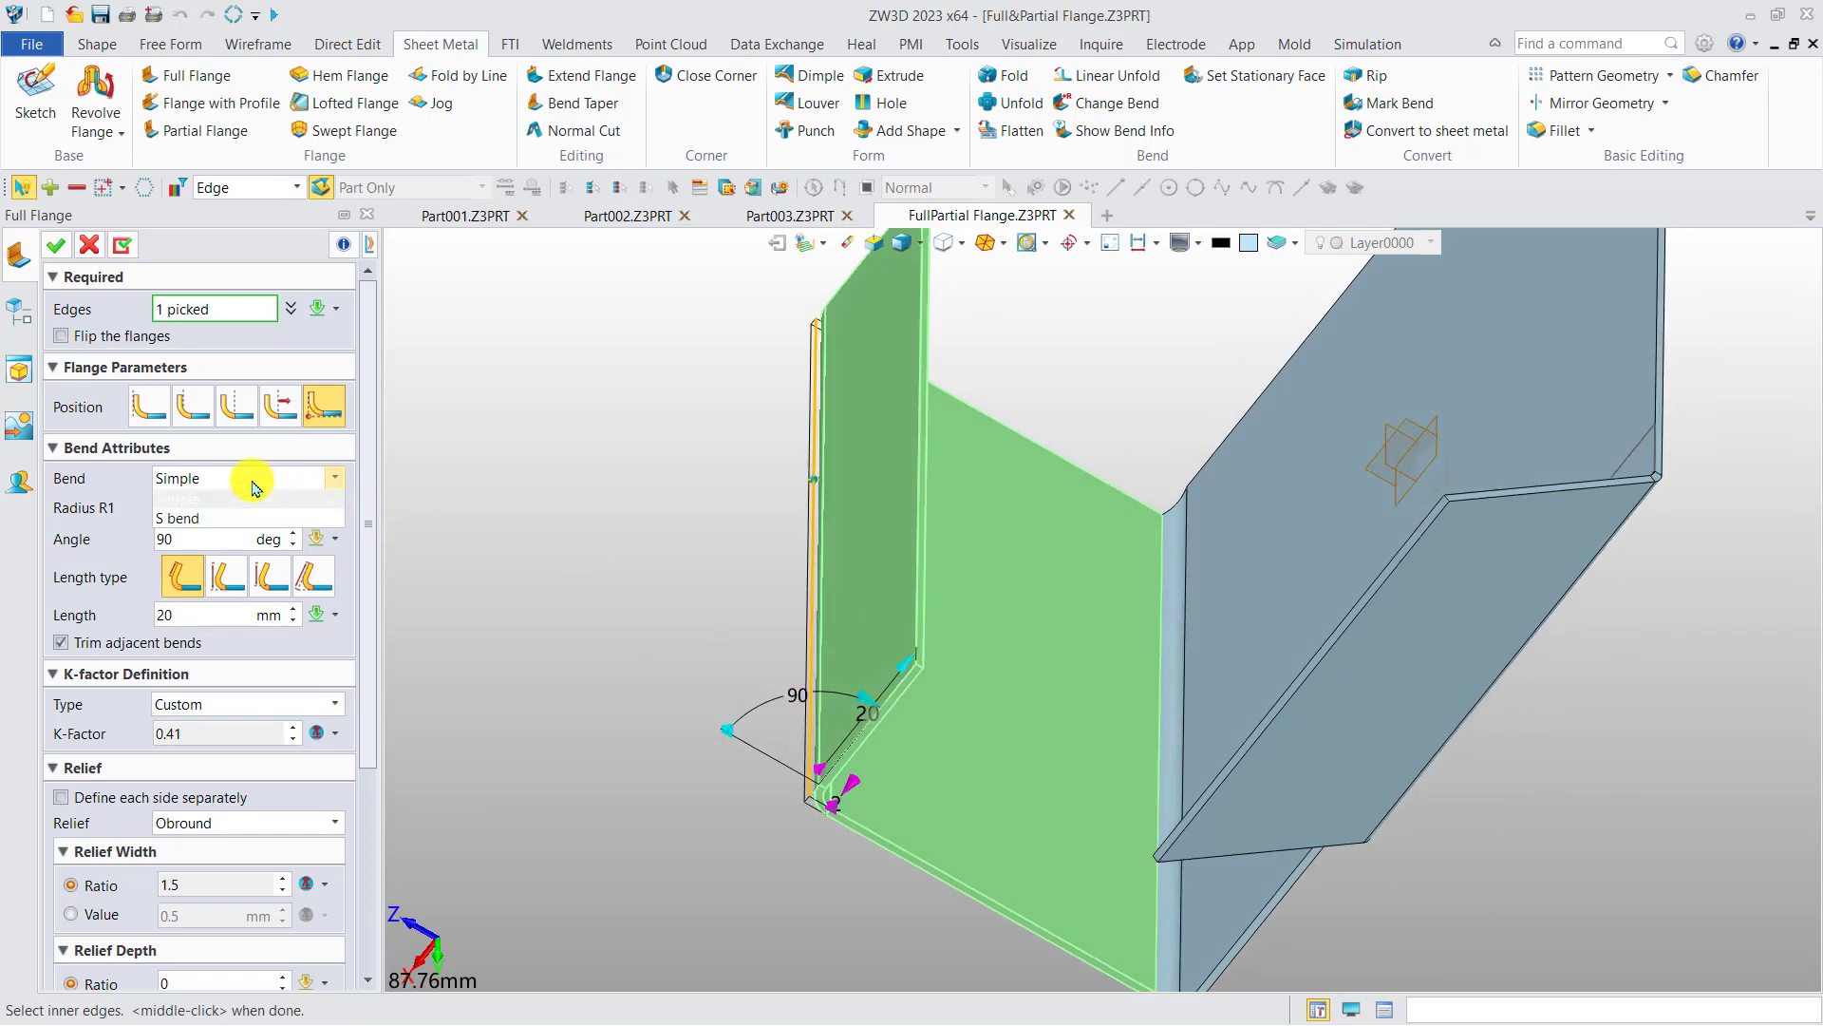
pyautogui.click(231, 520)
pyautogui.moveTo(671, 631)
pyautogui.mouseDown(button='middle')
pyautogui.moveTo(652, 639)
pyautogui.moveTo(685, 629)
pyautogui.moveTo(690, 655)
pyautogui.mouseUp(button='middle')
pyautogui.scroll(2, 740, 672)
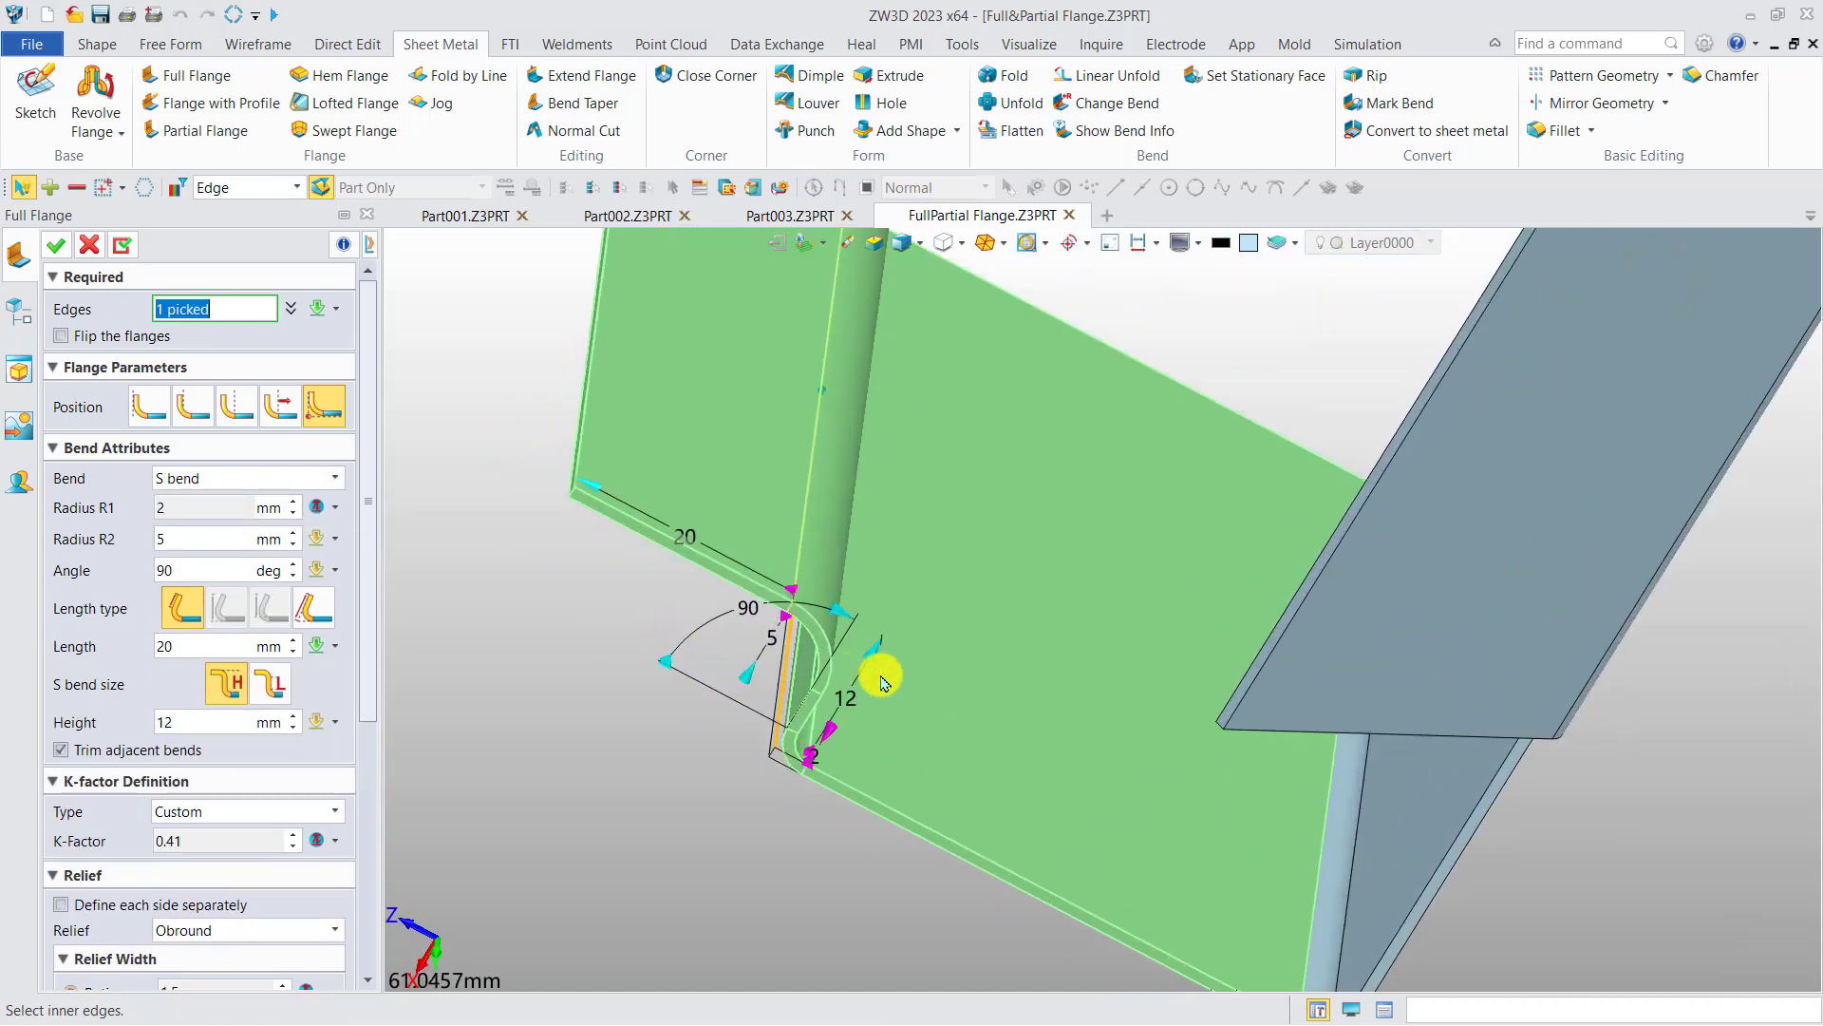
pyautogui.moveTo(885, 650); pyautogui.dragTo(903, 609)
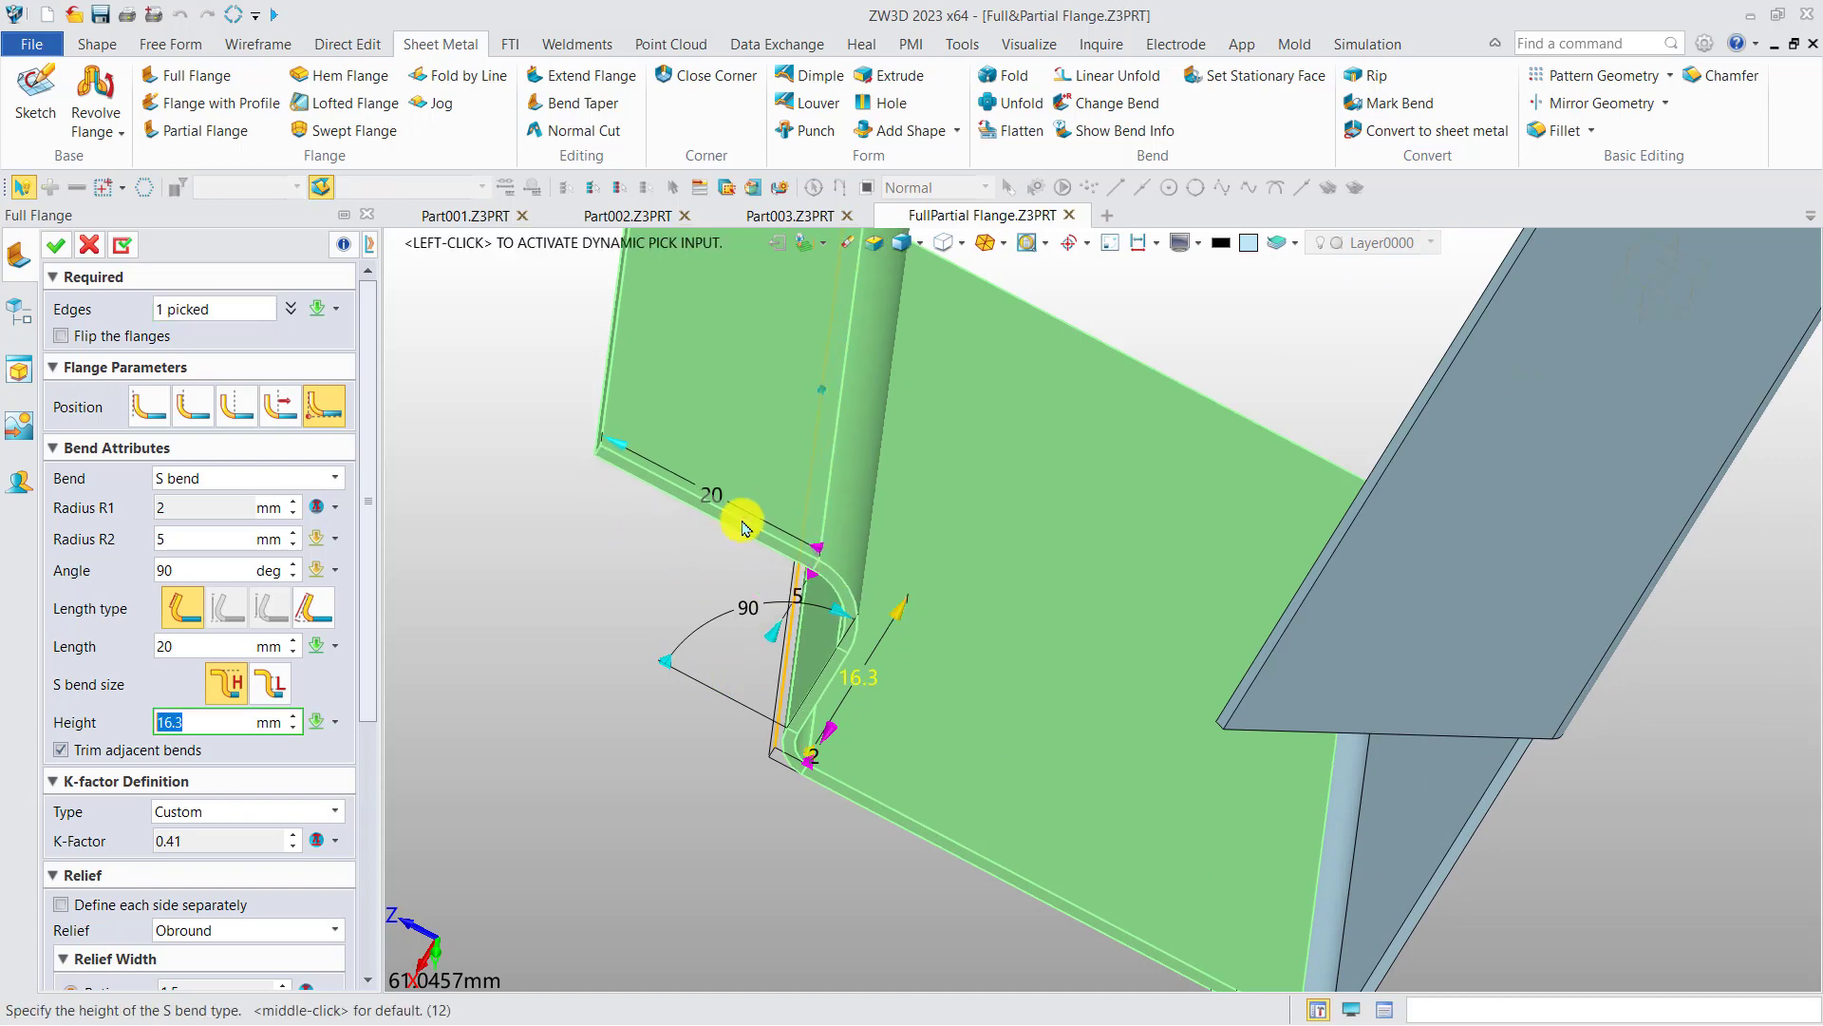
pyautogui.moveTo(632, 454); pyautogui.dragTo(639, 496)
pyautogui.moveTo(639, 496); pyautogui.dragTo(588, 577, button='middle')
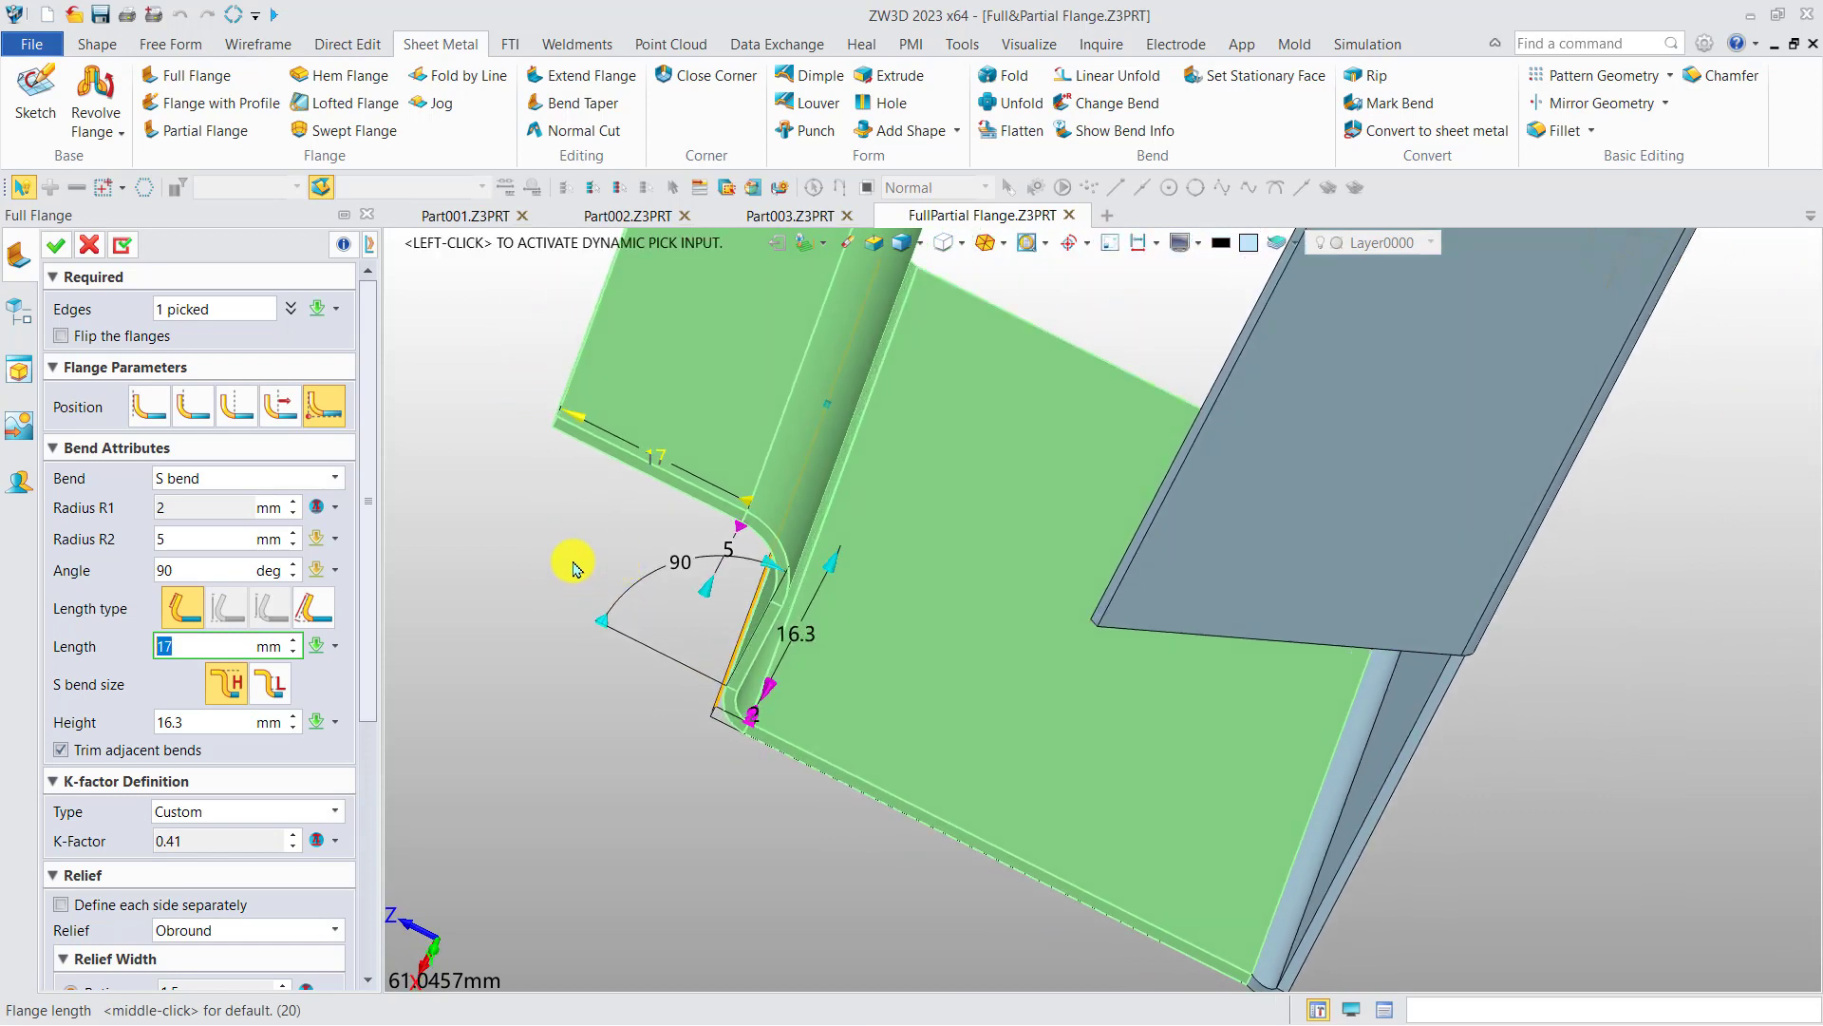
# Return the flange's bend type to Simple and inspect the bend area
pyautogui.click(309, 477)
pyautogui.click(281, 501)
pyautogui.moveTo(517, 588); pyautogui.dragTo(501, 522, button='middle')
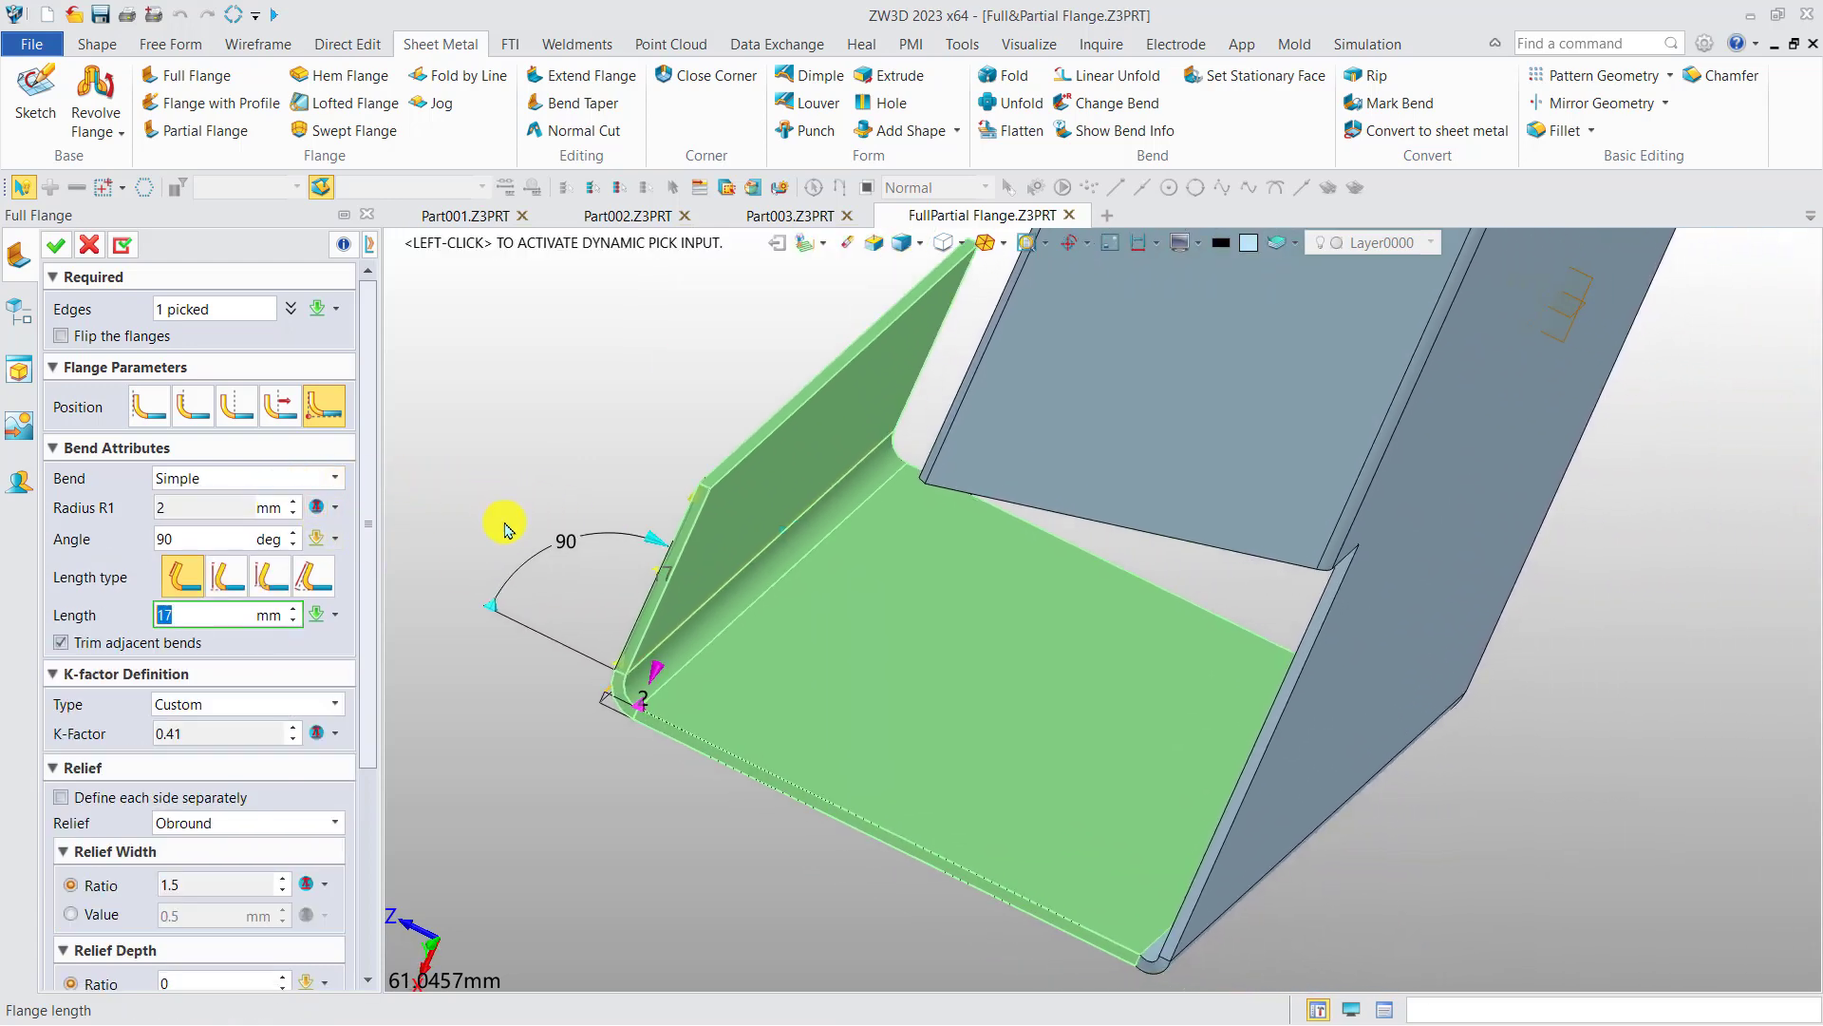
pyautogui.scroll(2, 502, 522)
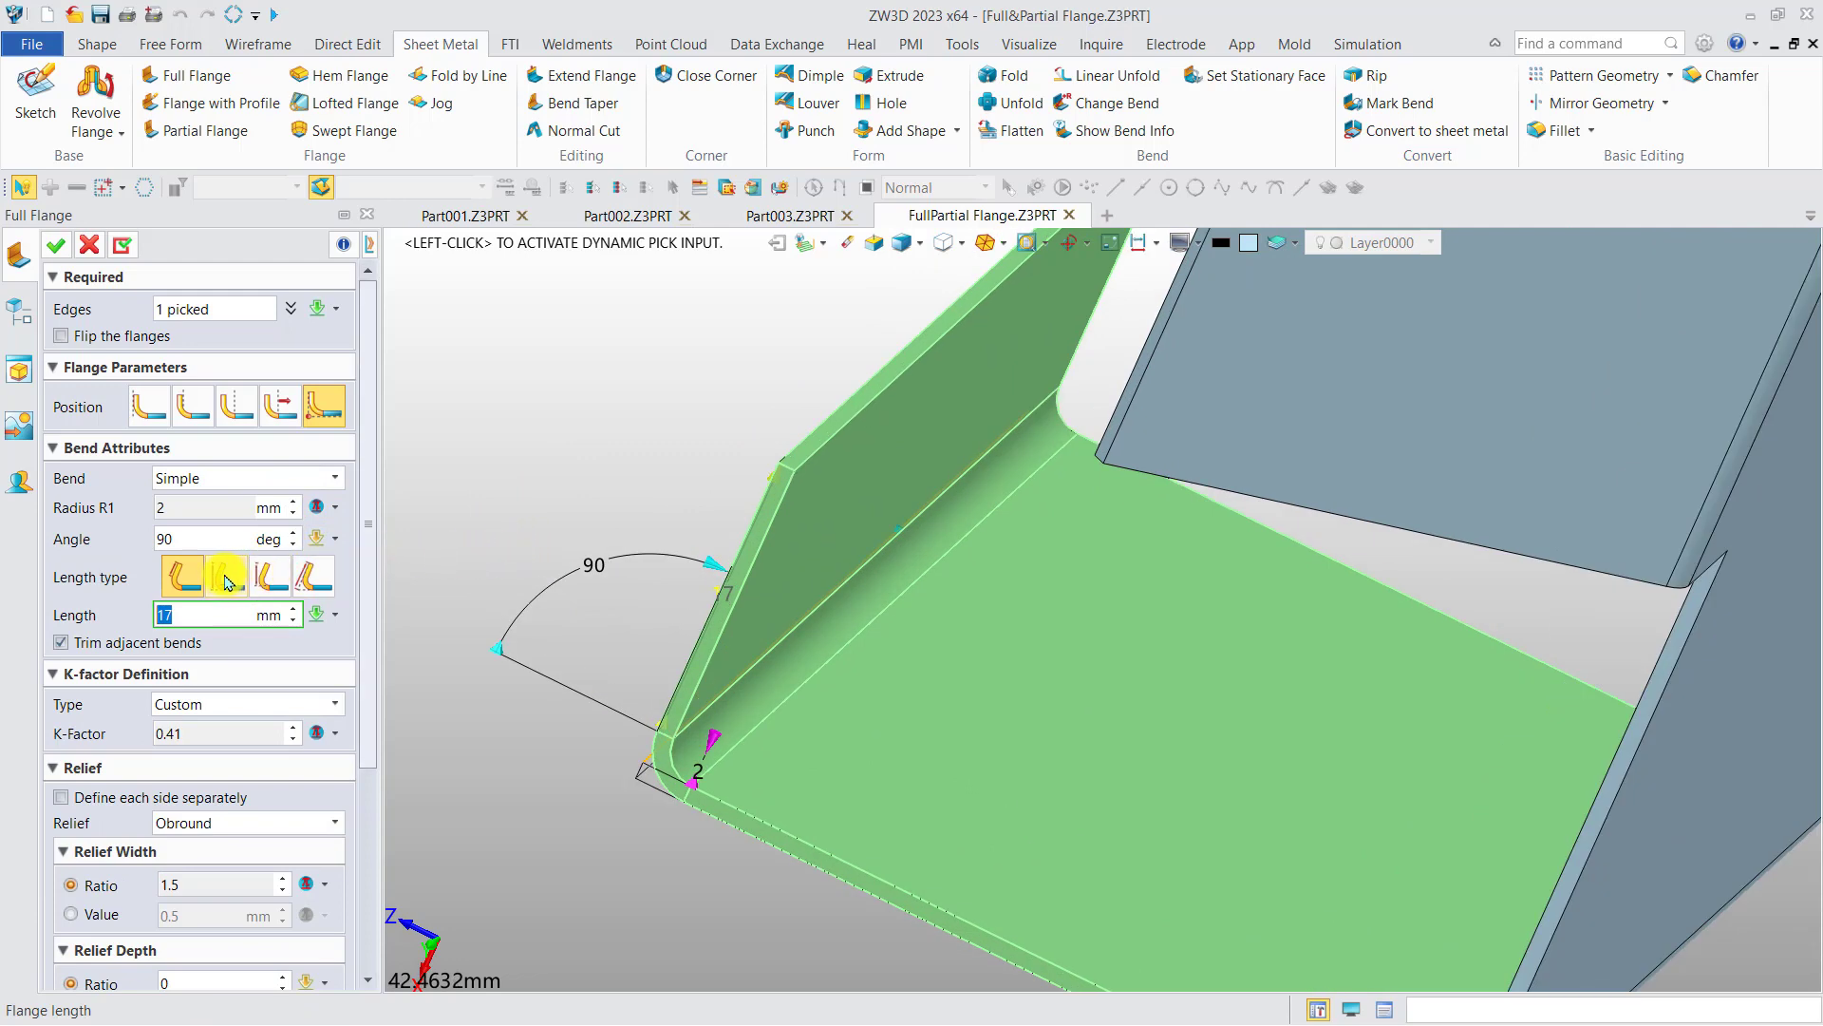
# Compare the flange length types in a straight-on profile view, keep the fourth type, and set the length to 20 mm
pyautogui.moveTo(926, 666)
pyautogui.mouseDown(button='right')
pyautogui.moveTo(977, 639)
pyautogui.moveTo(950, 661)
pyautogui.mouseUp(button='right')
pyautogui.press('F8')
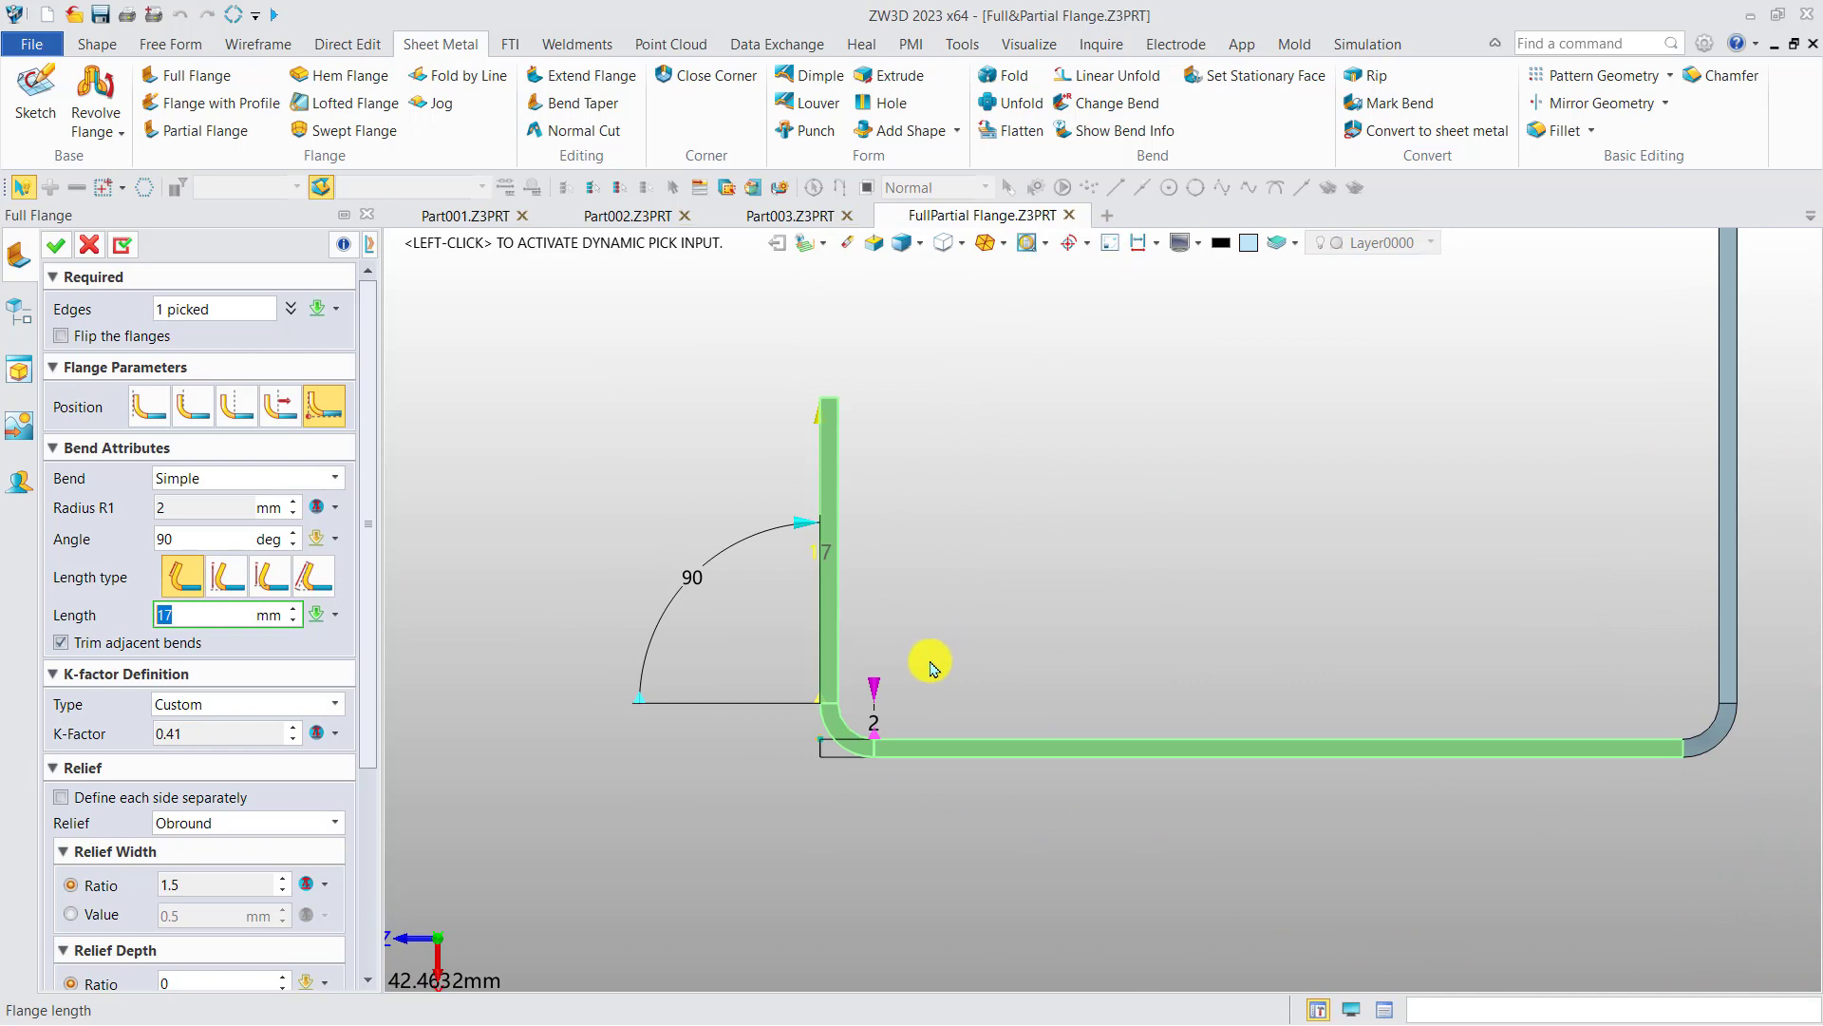
pyautogui.moveTo(936, 664); pyautogui.dragTo(833, 597, button='middle')
pyautogui.click(226, 581)
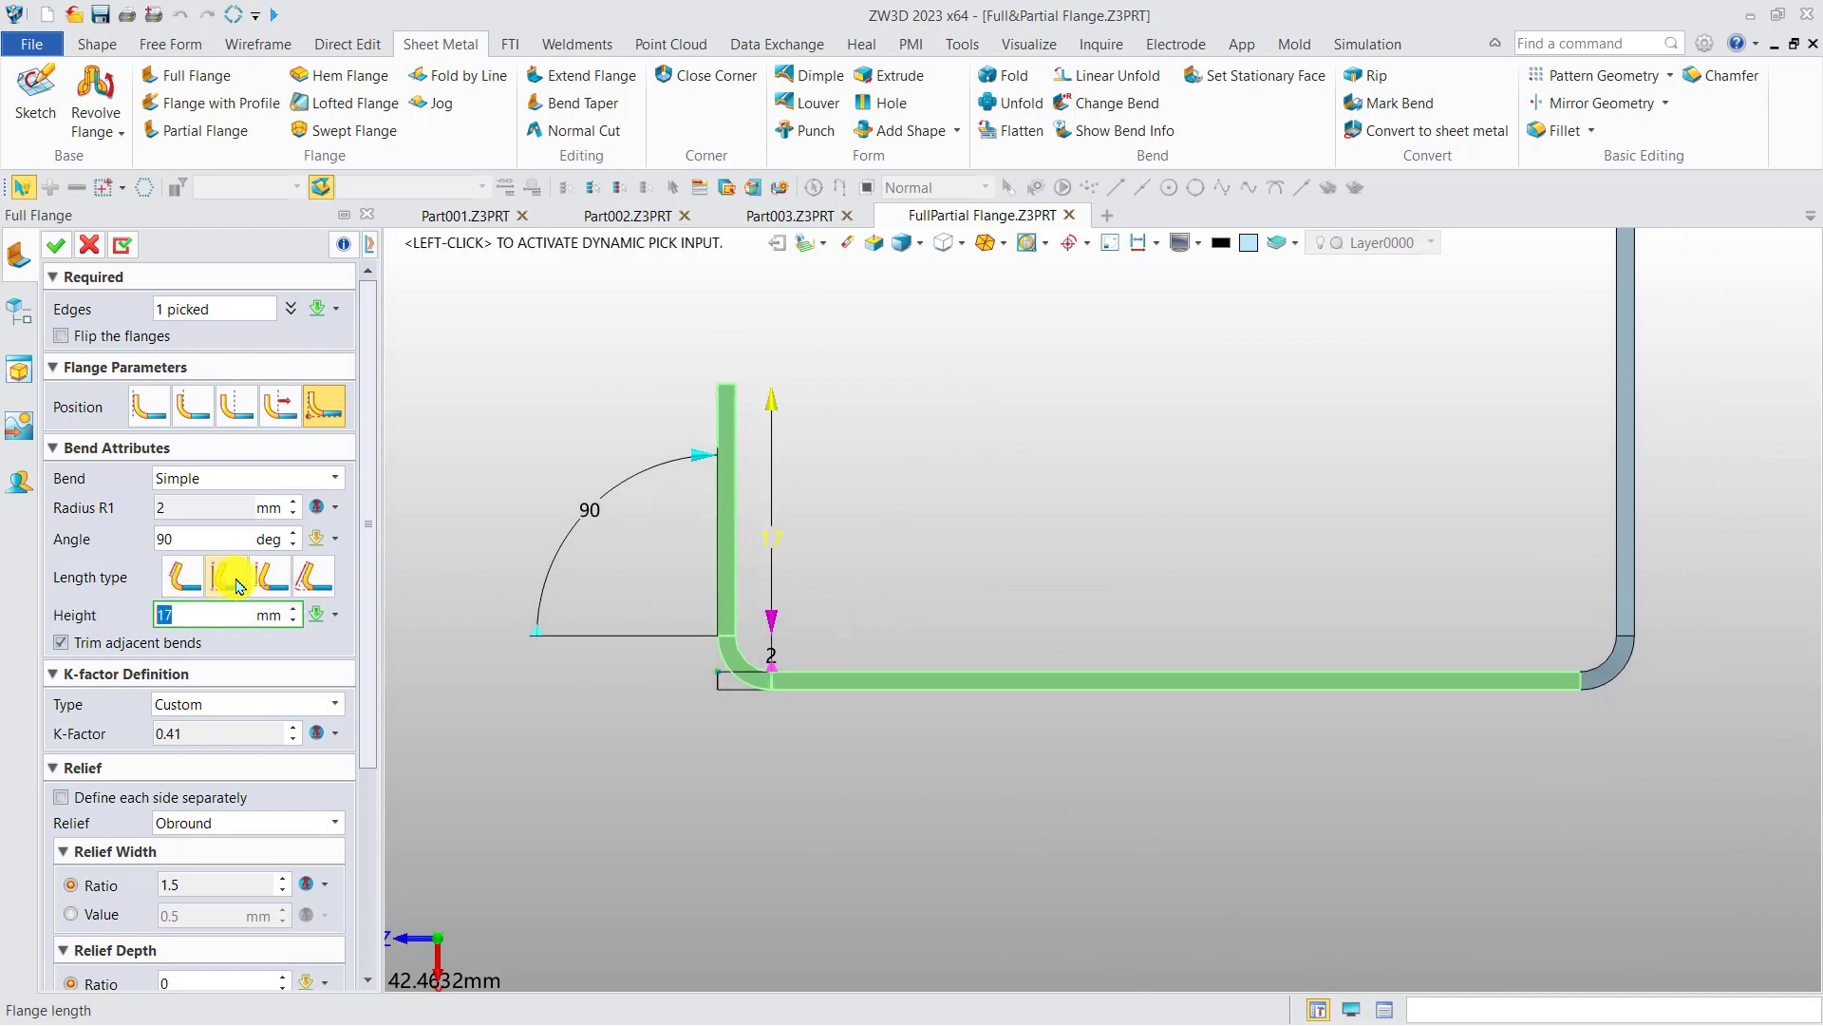
pyautogui.click(276, 579)
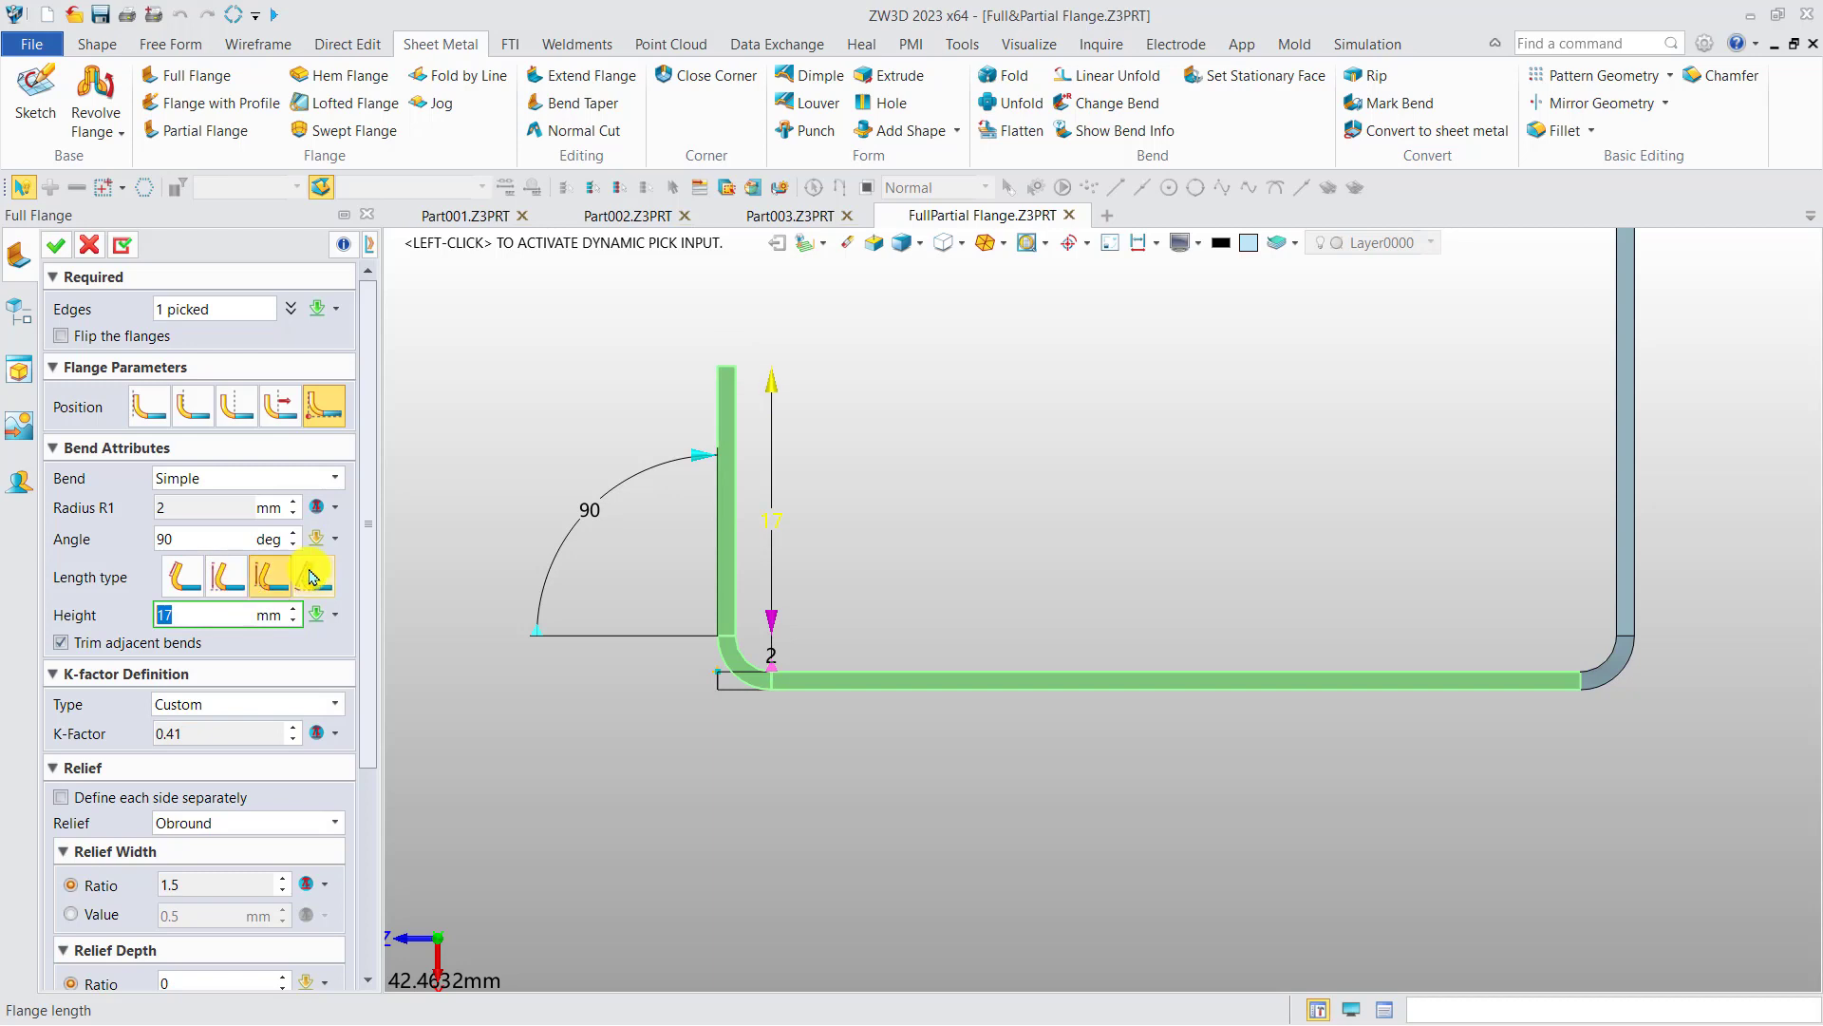
pyautogui.click(315, 578)
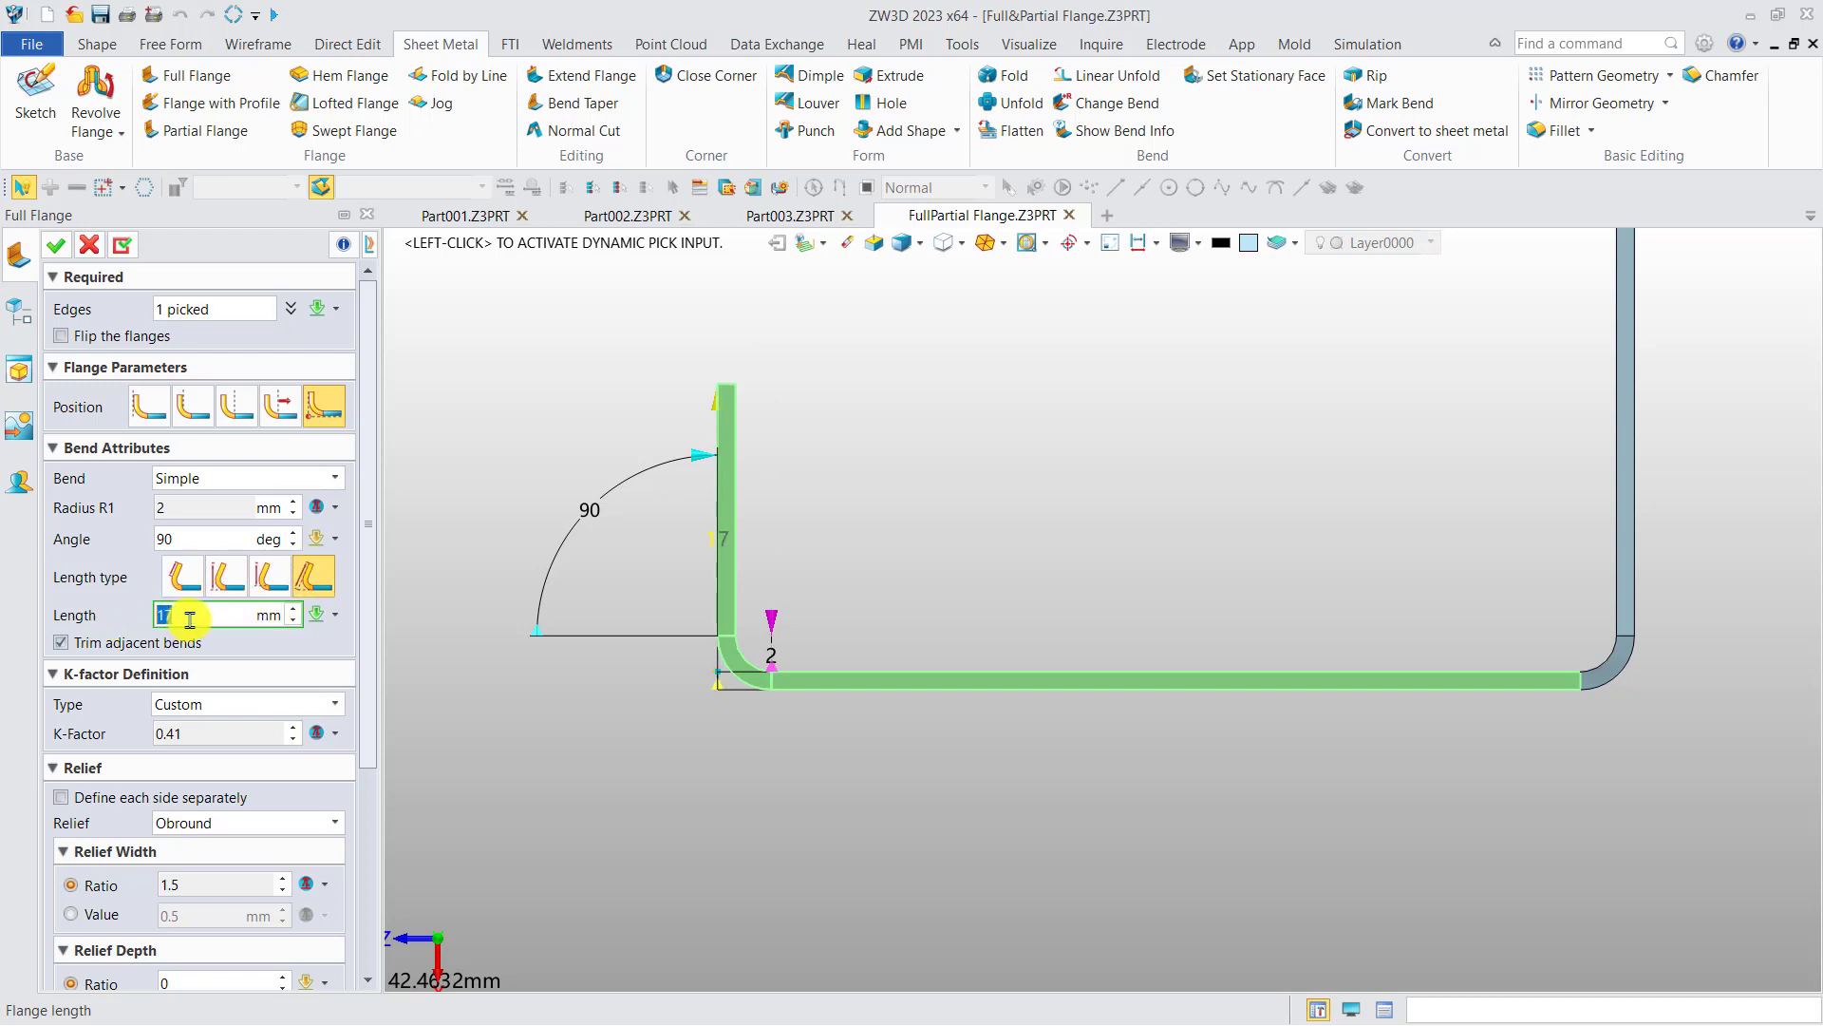
pyautogui.press('Return')
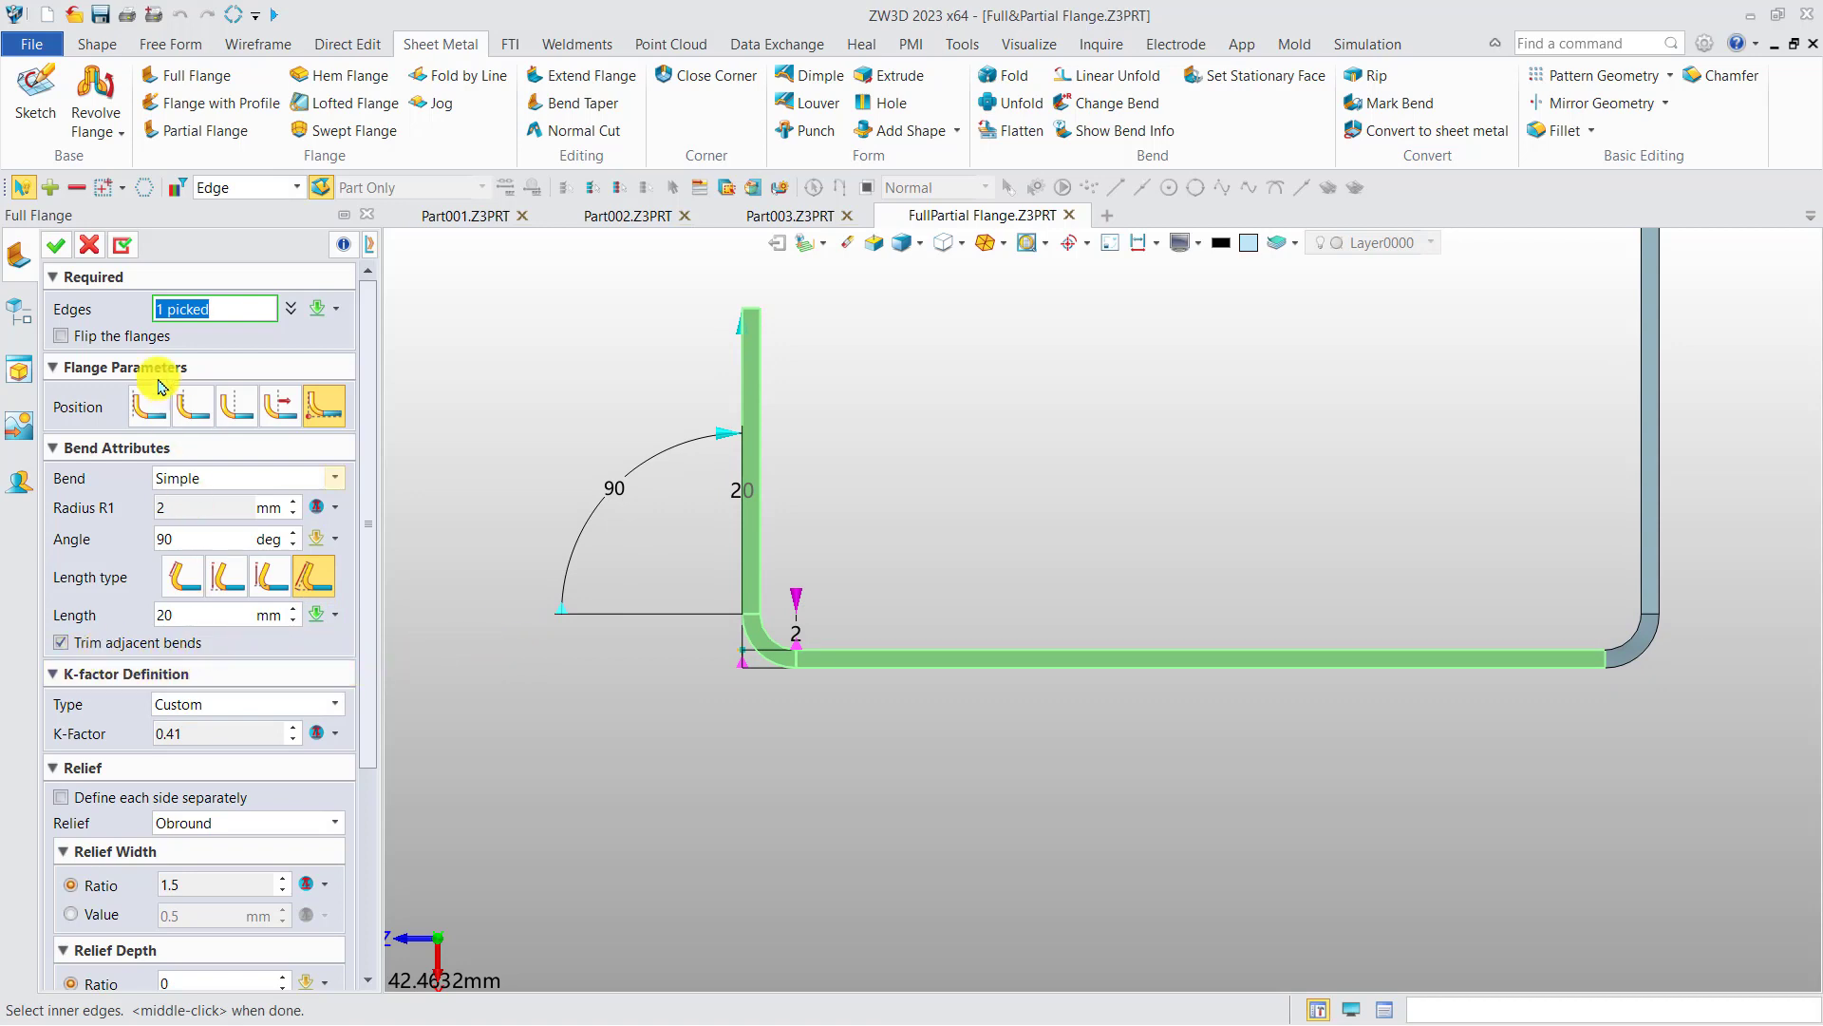
# Apply the flange, select the base plate's short free edge for another full flange, and inspect the corner between adjoining bends
pyautogui.click(124, 249)
pyautogui.moveTo(724, 501); pyautogui.dragTo(1272, 491, button='middle')
pyautogui.click(1166, 724)
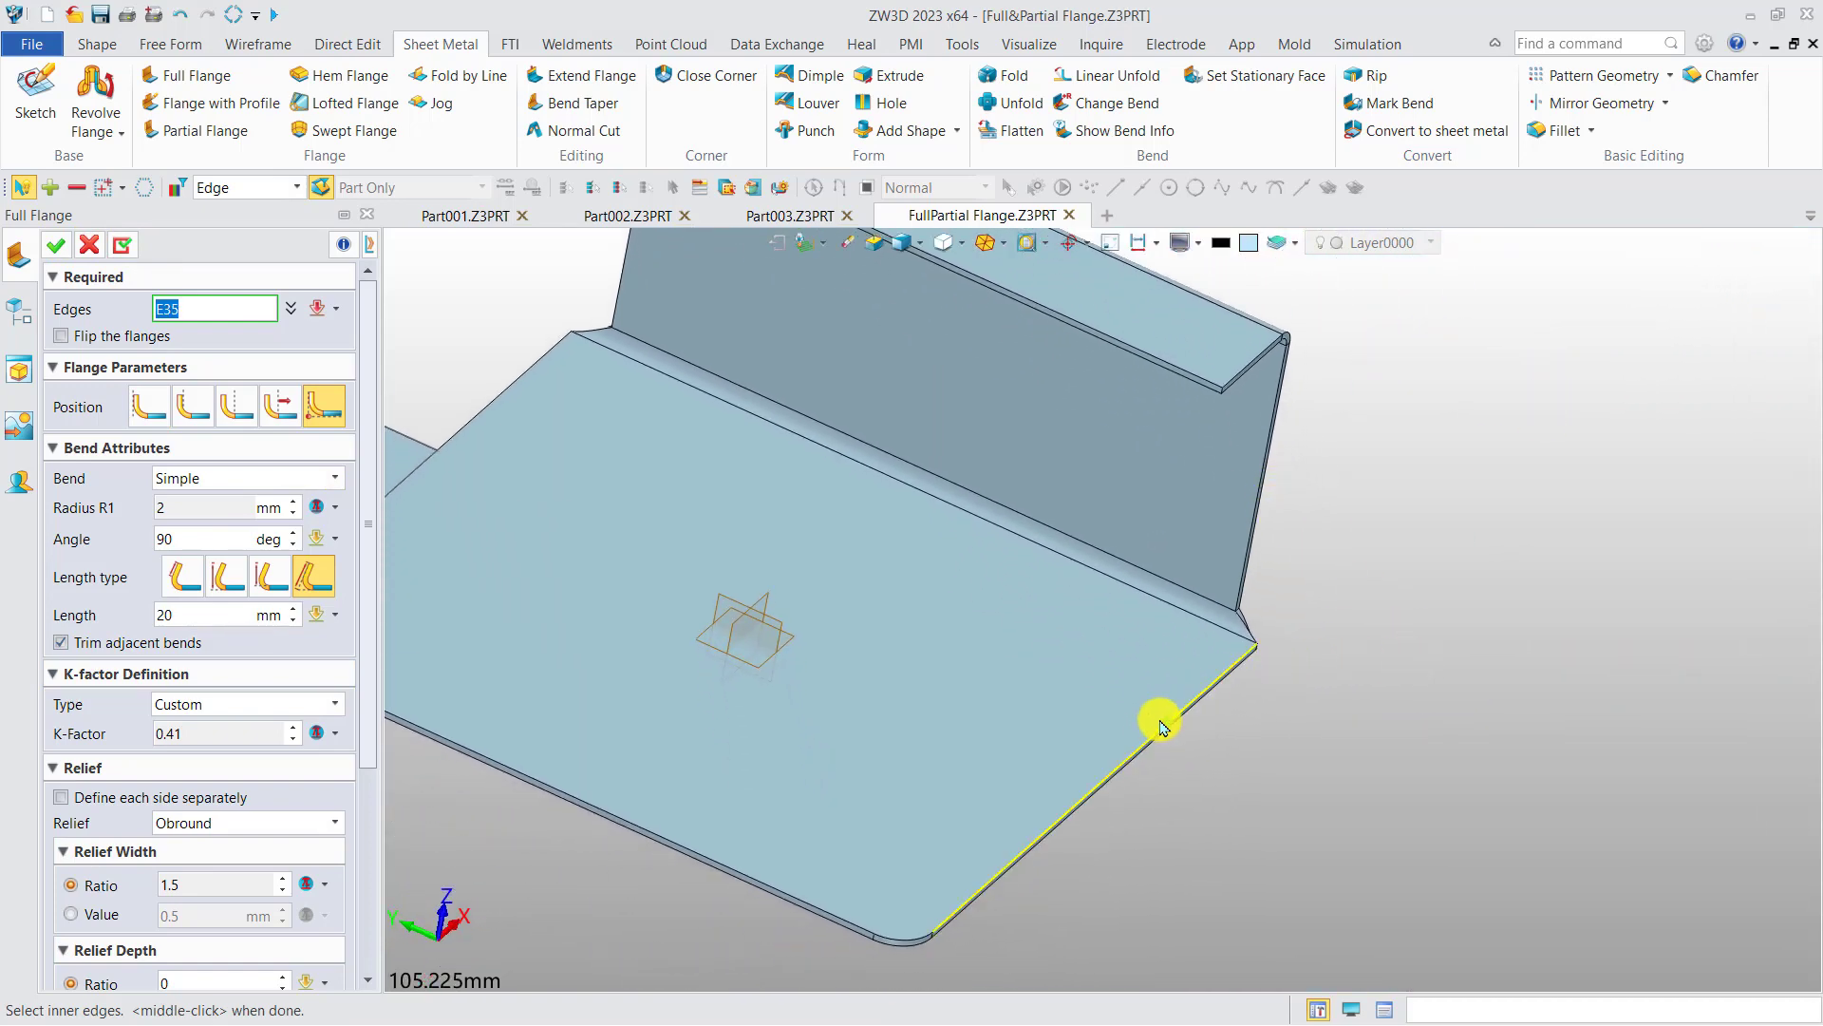
pyautogui.moveTo(1140, 712); pyautogui.dragTo(1007, 681, button='middle')
pyautogui.scroll(5, 1462, 703)
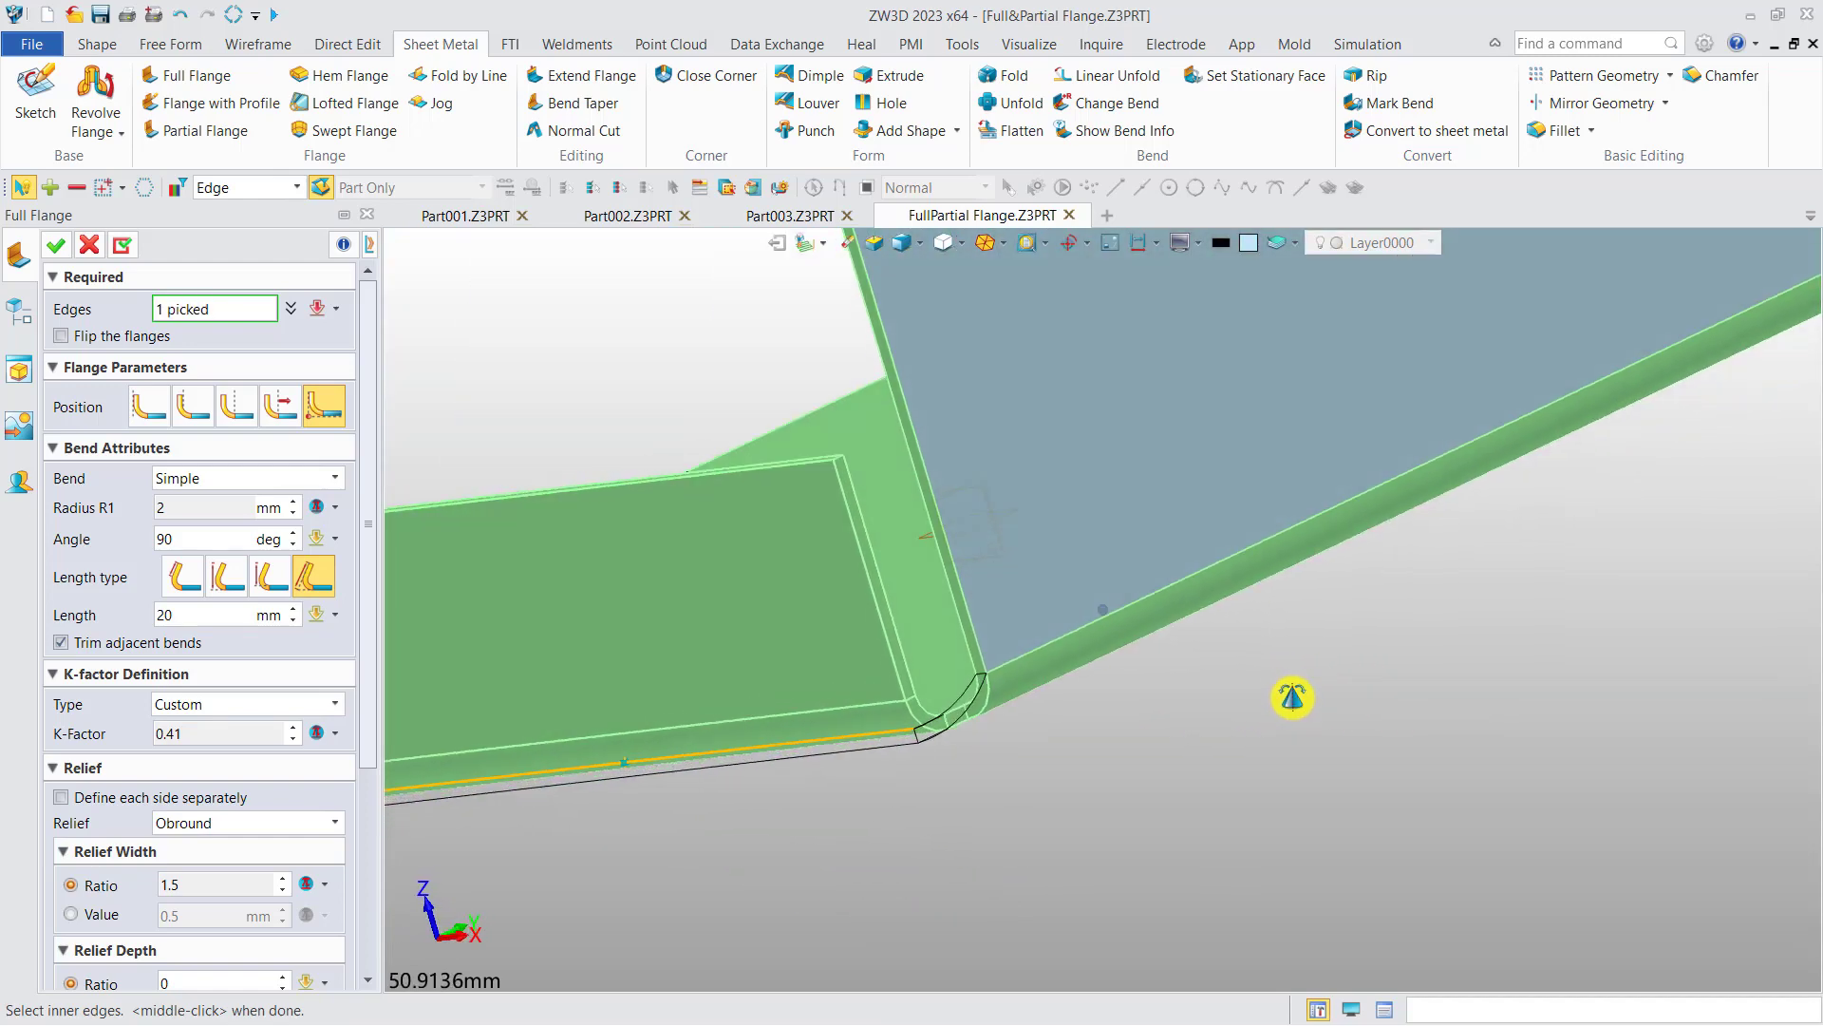
pyautogui.scroll(5, 1021, 740)
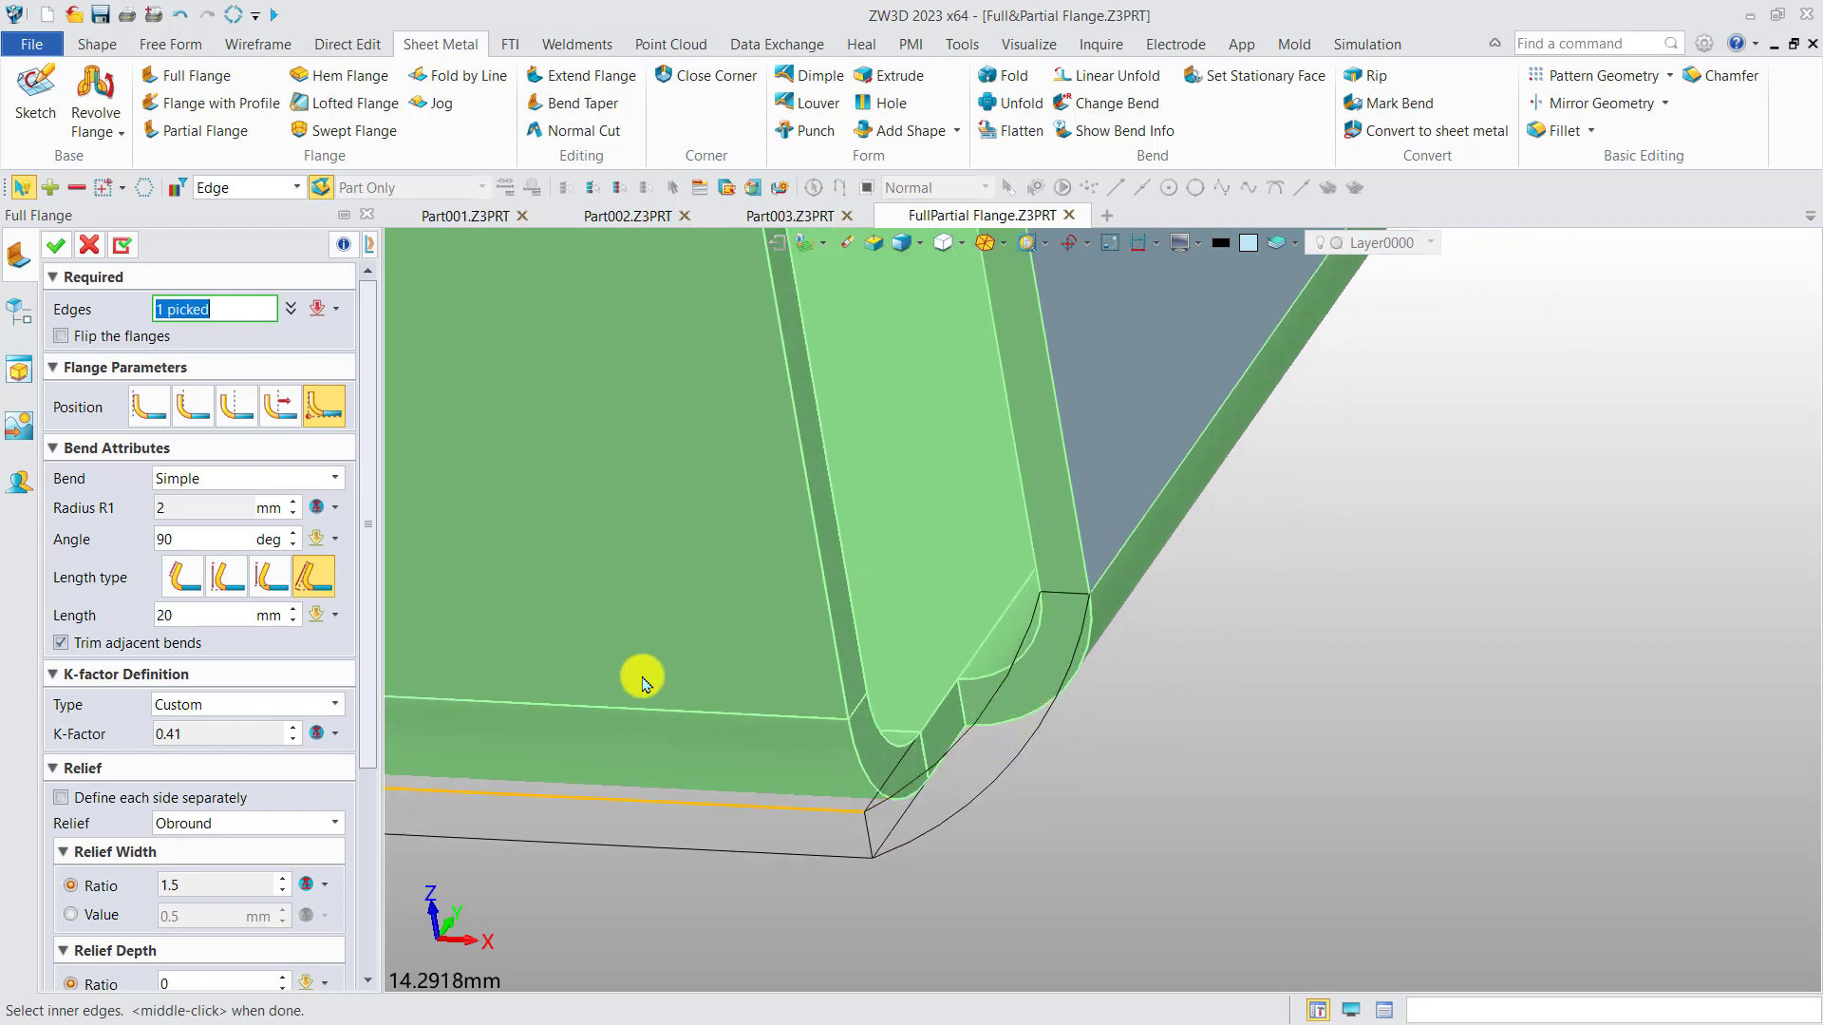
# Turn off trimming of adjacent bends for the new flange and set its position to the third option
pyautogui.click(134, 644)
pyautogui.moveTo(969, 749); pyautogui.dragTo(923, 784, button='right')
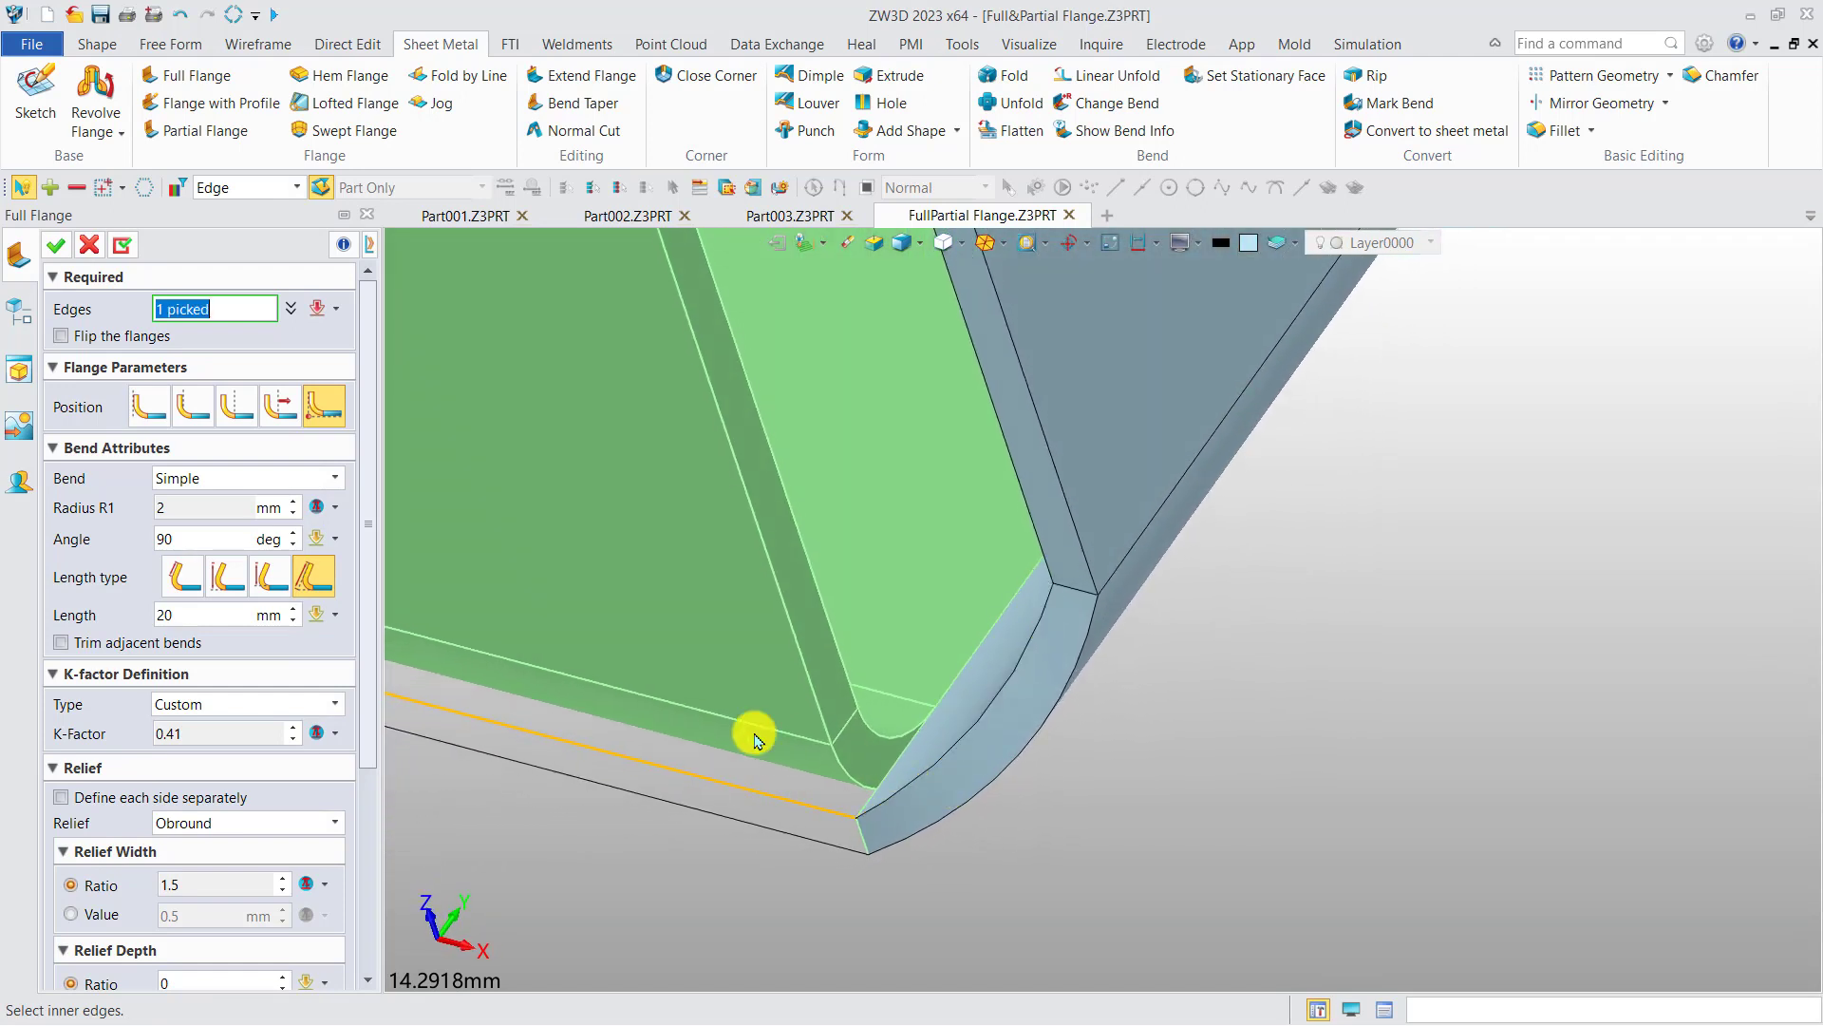
pyautogui.click(237, 407)
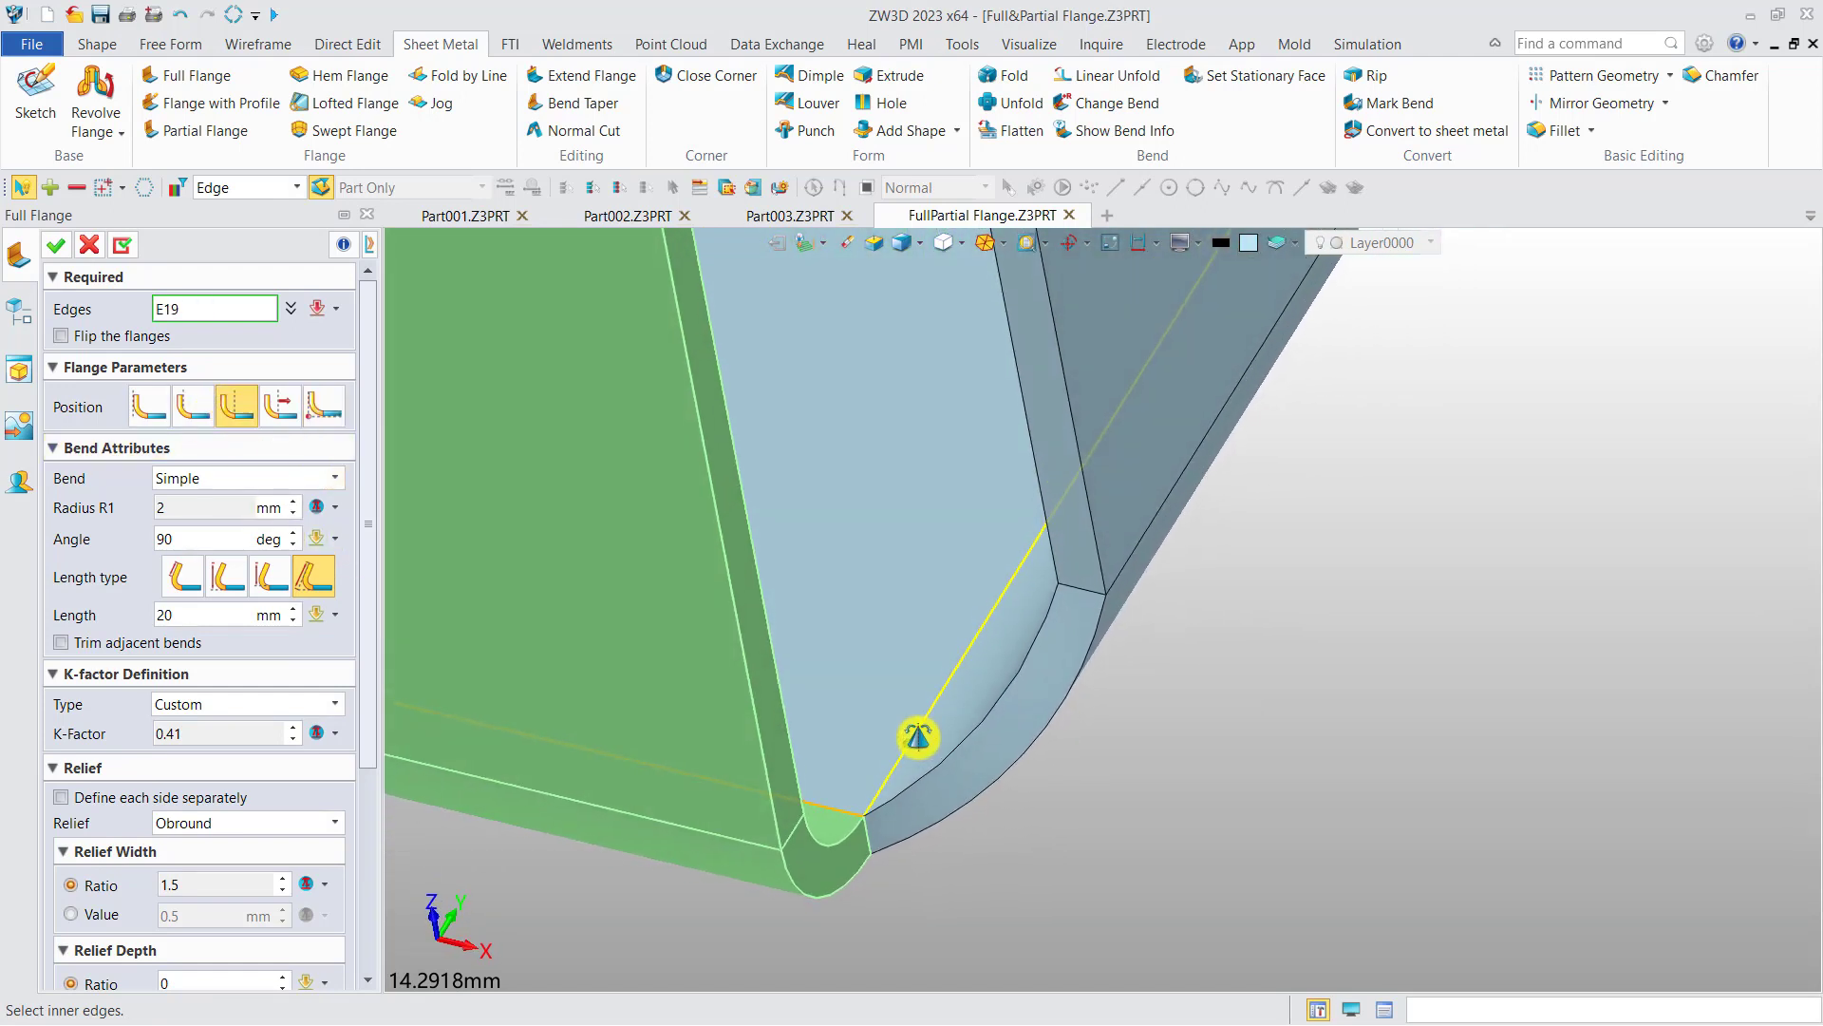
# Turn trimming of adjacent bends back on, examine the trimmed corner, and bring the flange's relief settings into view
pyautogui.click(173, 647)
pyautogui.moveTo(1152, 830)
pyautogui.mouseDown(button='right')
pyautogui.moveTo(1098, 801)
pyautogui.moveTo(1128, 835)
pyautogui.moveTo(1181, 824)
pyautogui.moveTo(1164, 819)
pyautogui.mouseUp(button='right')
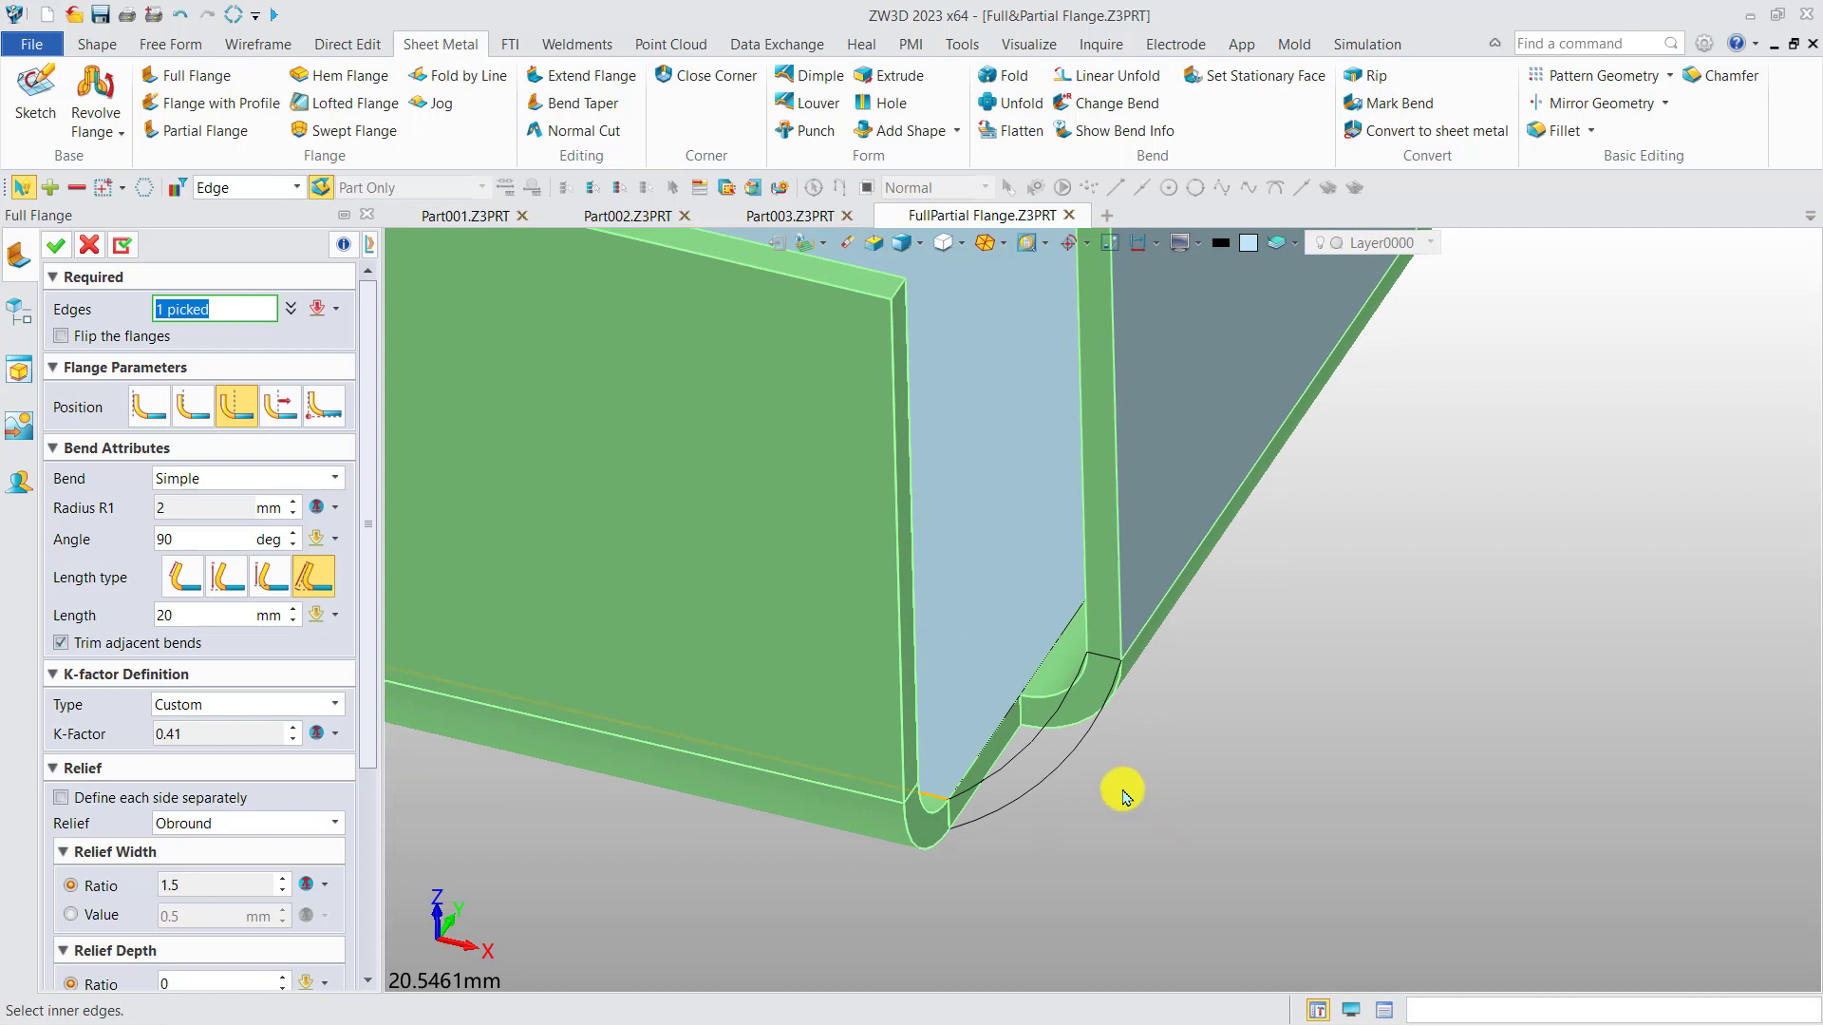
pyautogui.scroll(-1, 1115, 790)
pyautogui.moveTo(1059, 759); pyautogui.dragTo(1041, 657, button='middle')
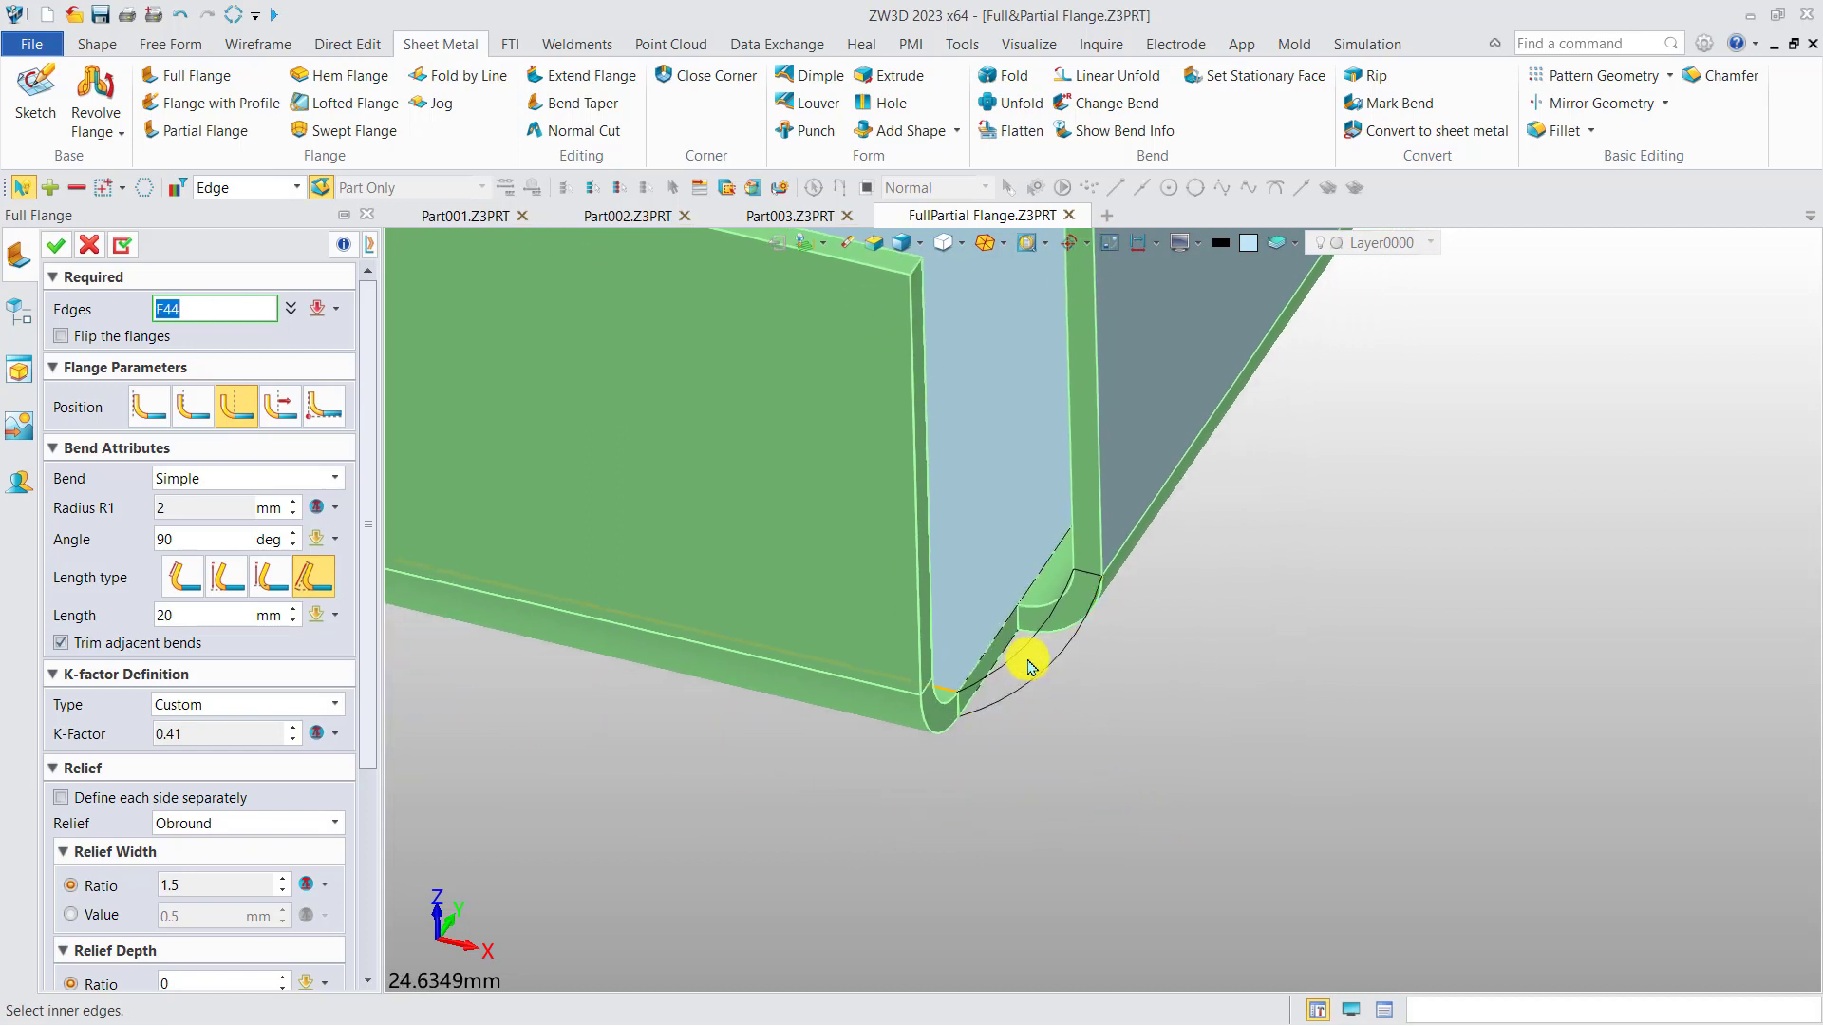
pyautogui.scroll(-6, 357, 719)
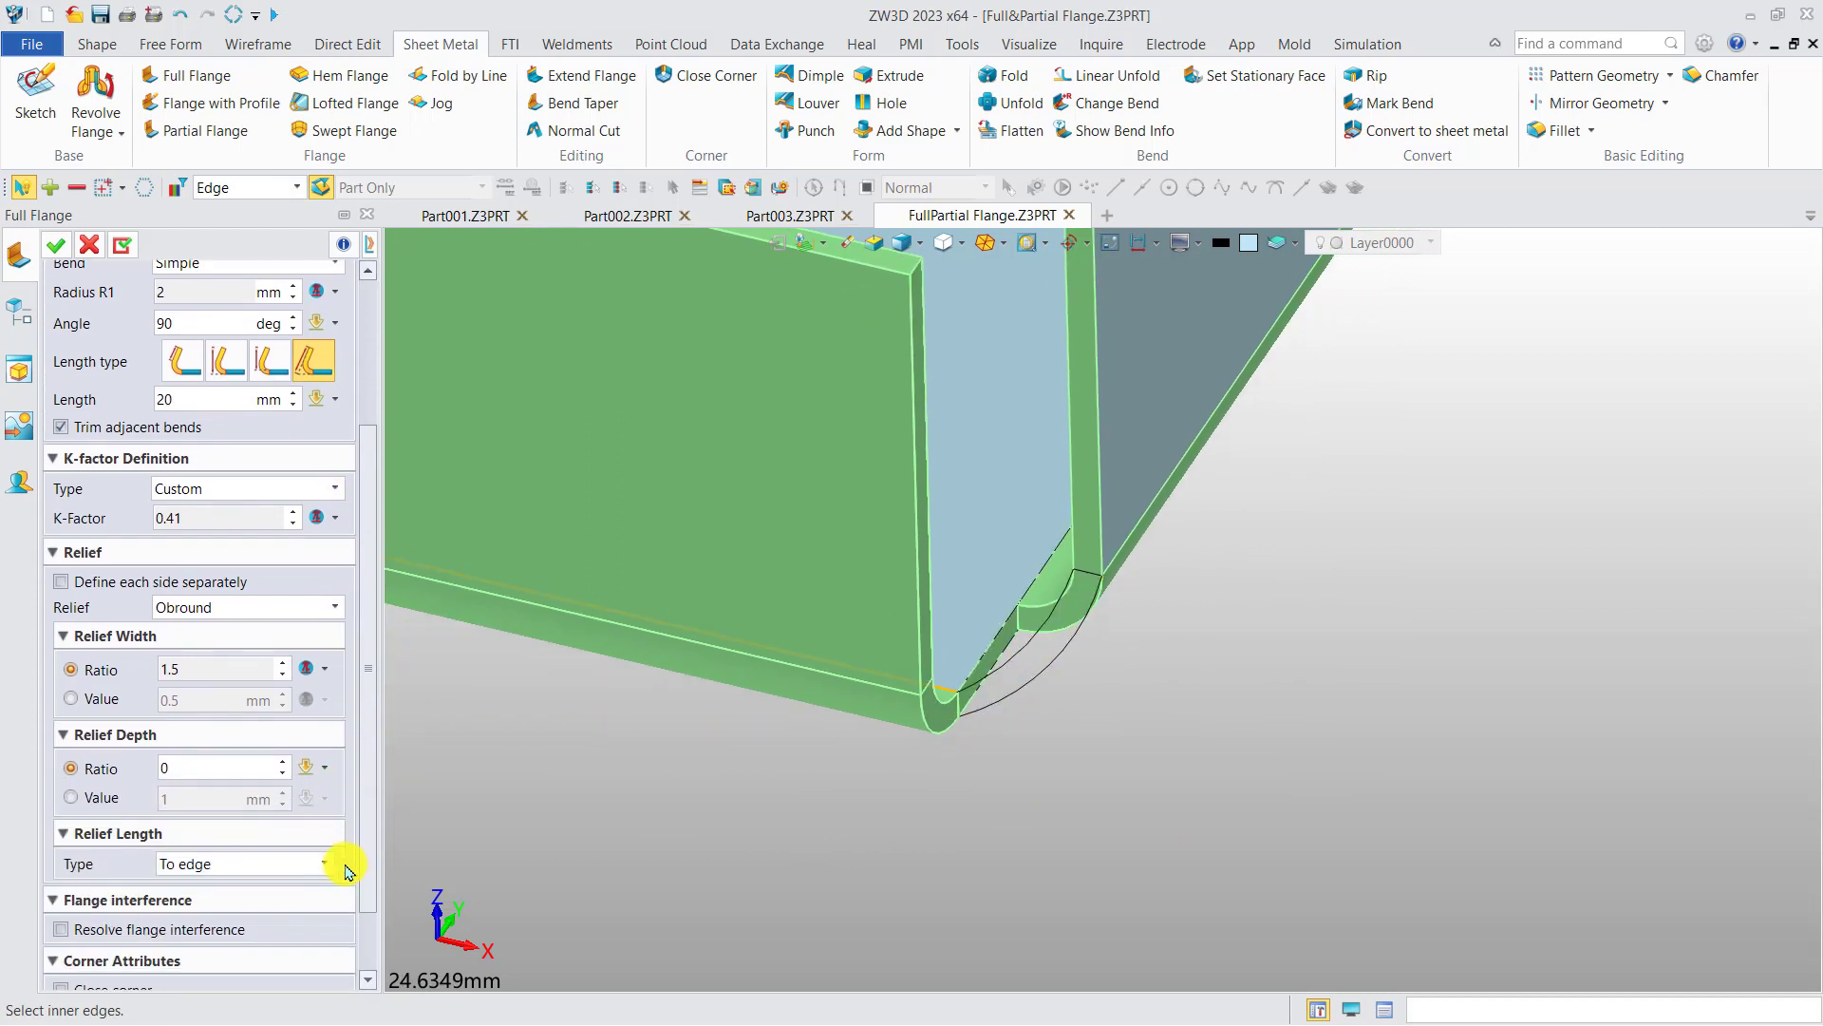
# Review the available K-factor definition types, then examine the flange's end at the base plate's rounded corner
pyautogui.click(212, 477)
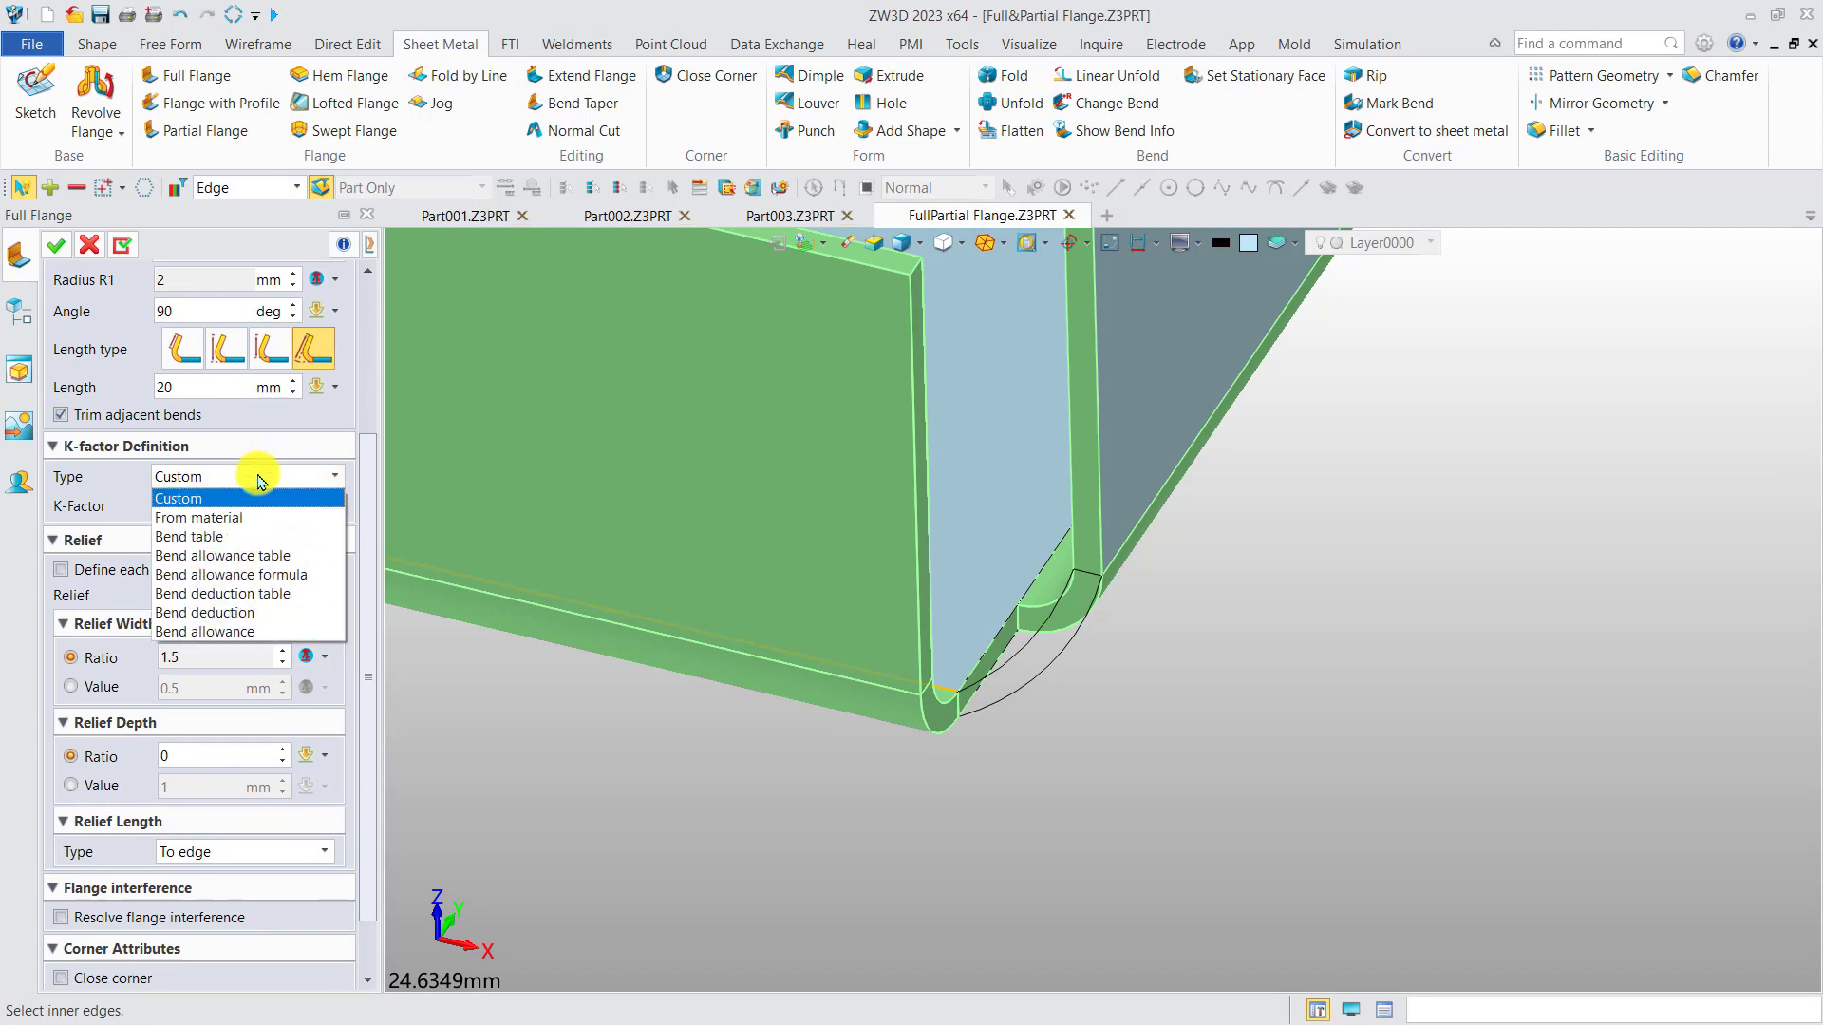
pyautogui.click(261, 479)
pyautogui.moveTo(665, 679); pyautogui.dragTo(894, 724, button='middle')
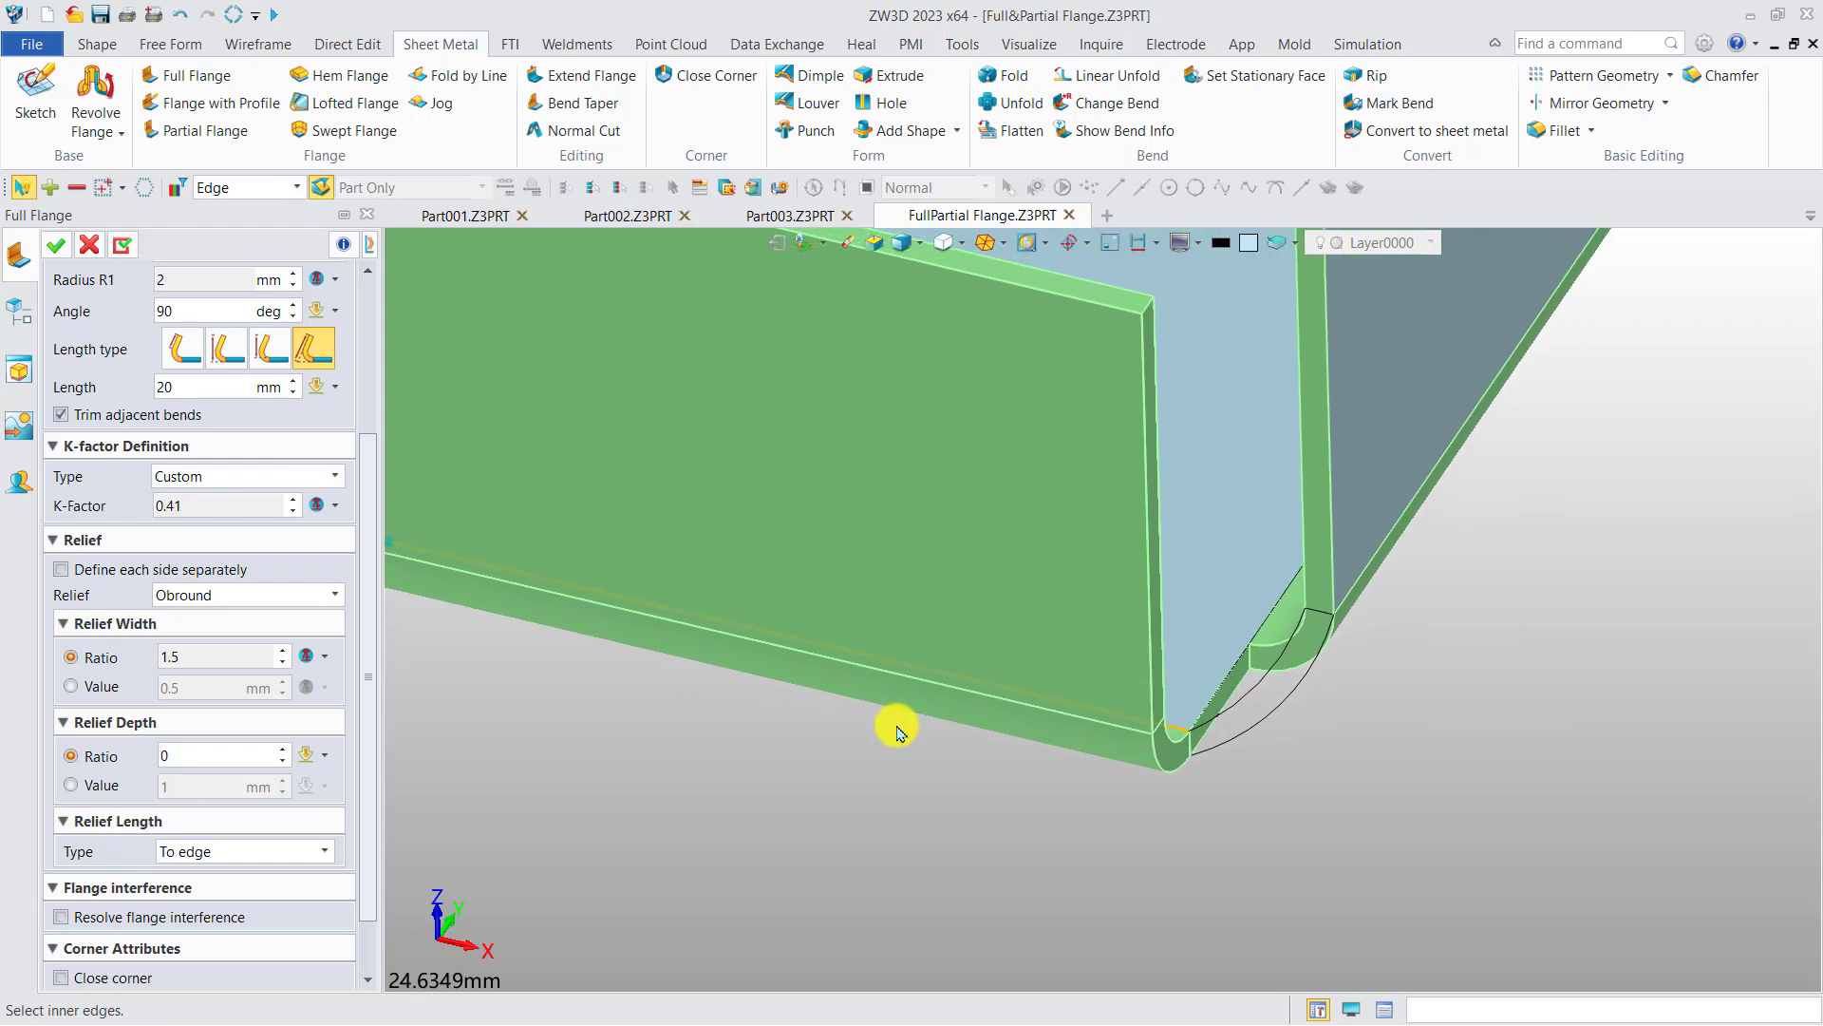
pyautogui.moveTo(801, 646); pyautogui.dragTo(811, 657, button='middle')
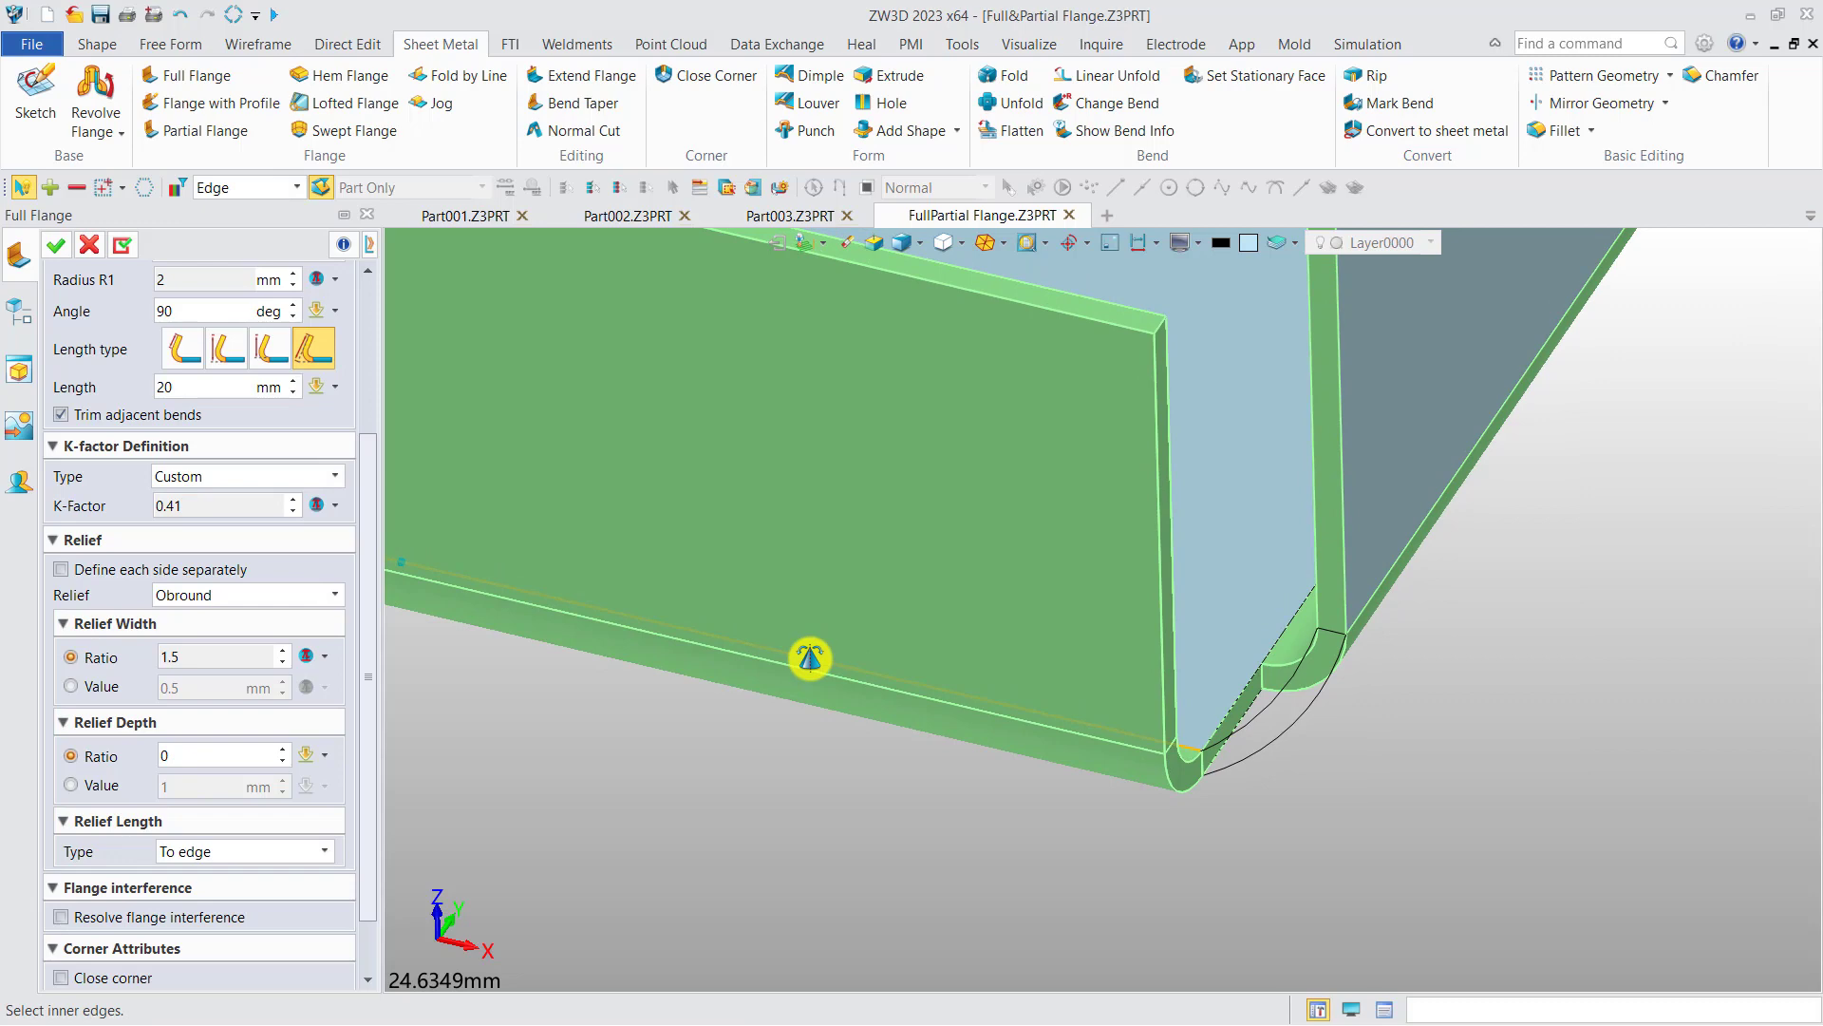
pyautogui.scroll(-5, 934, 686)
pyautogui.moveTo(772, 718); pyautogui.dragTo(1010, 505, button='right')
pyautogui.scroll(3, 834, 757)
pyautogui.scroll(2, 645, 785)
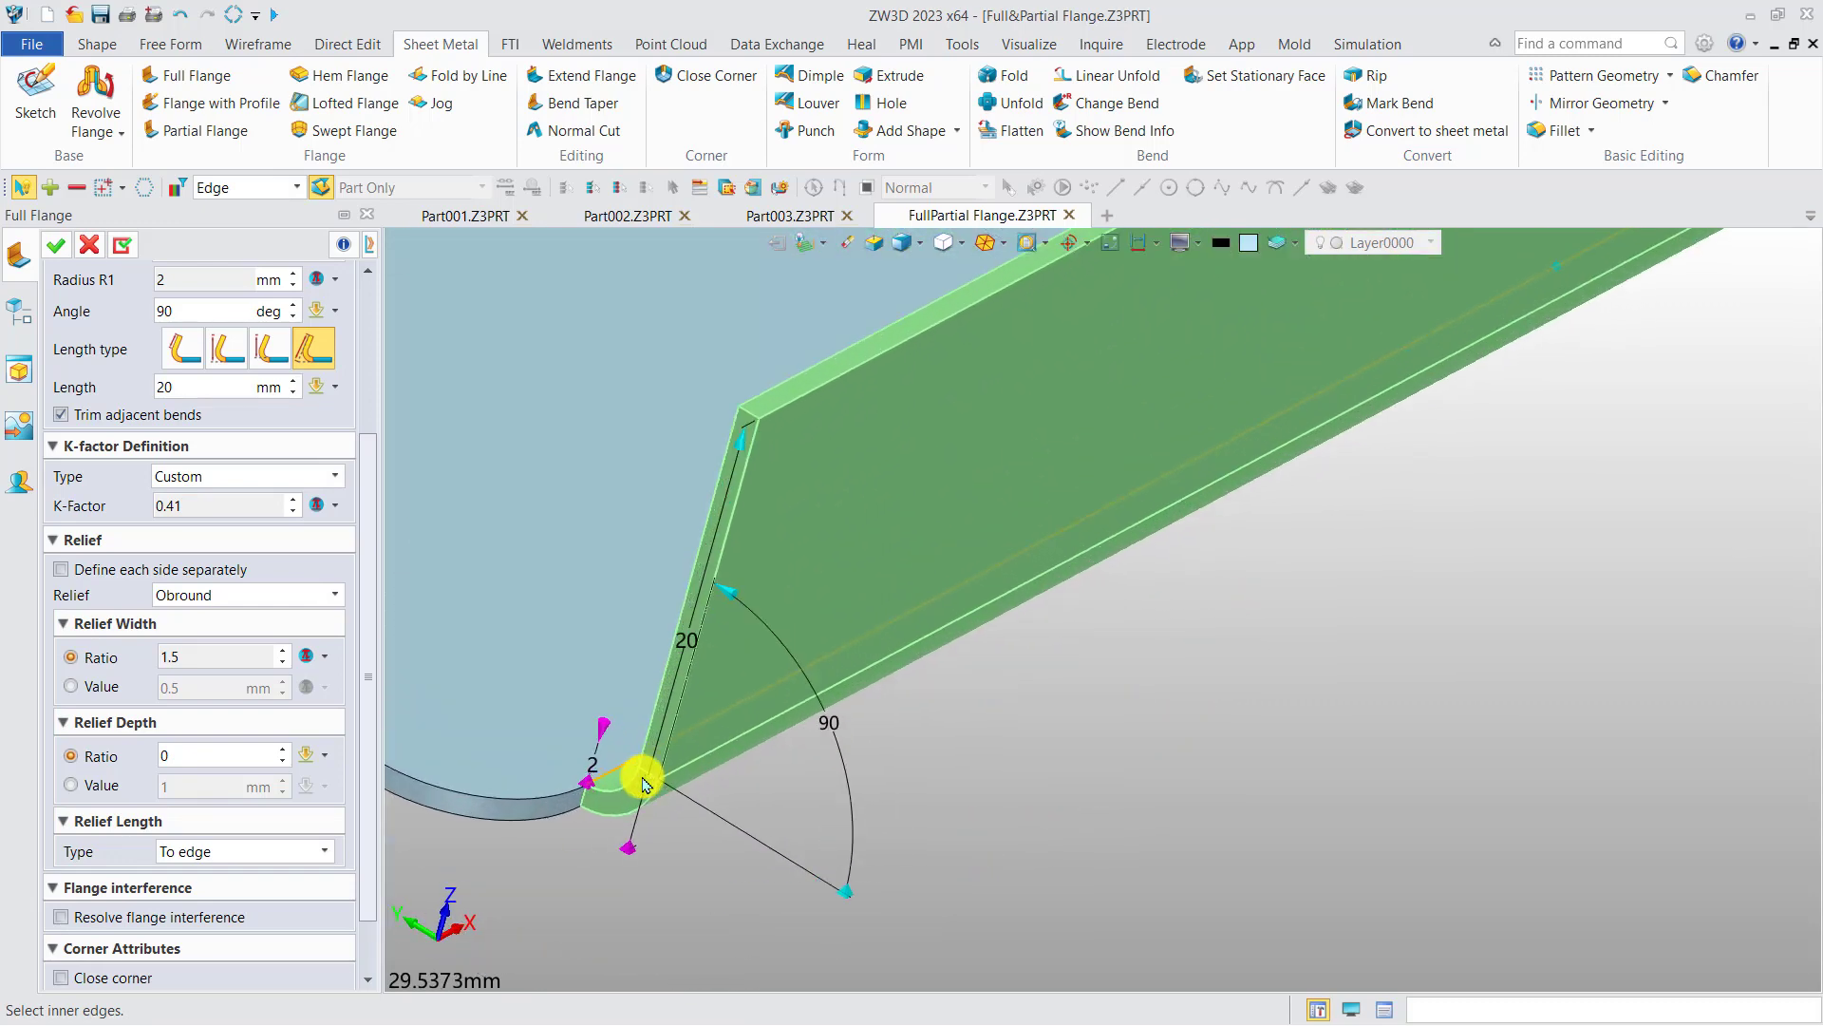
pyautogui.scroll(1, 645, 784)
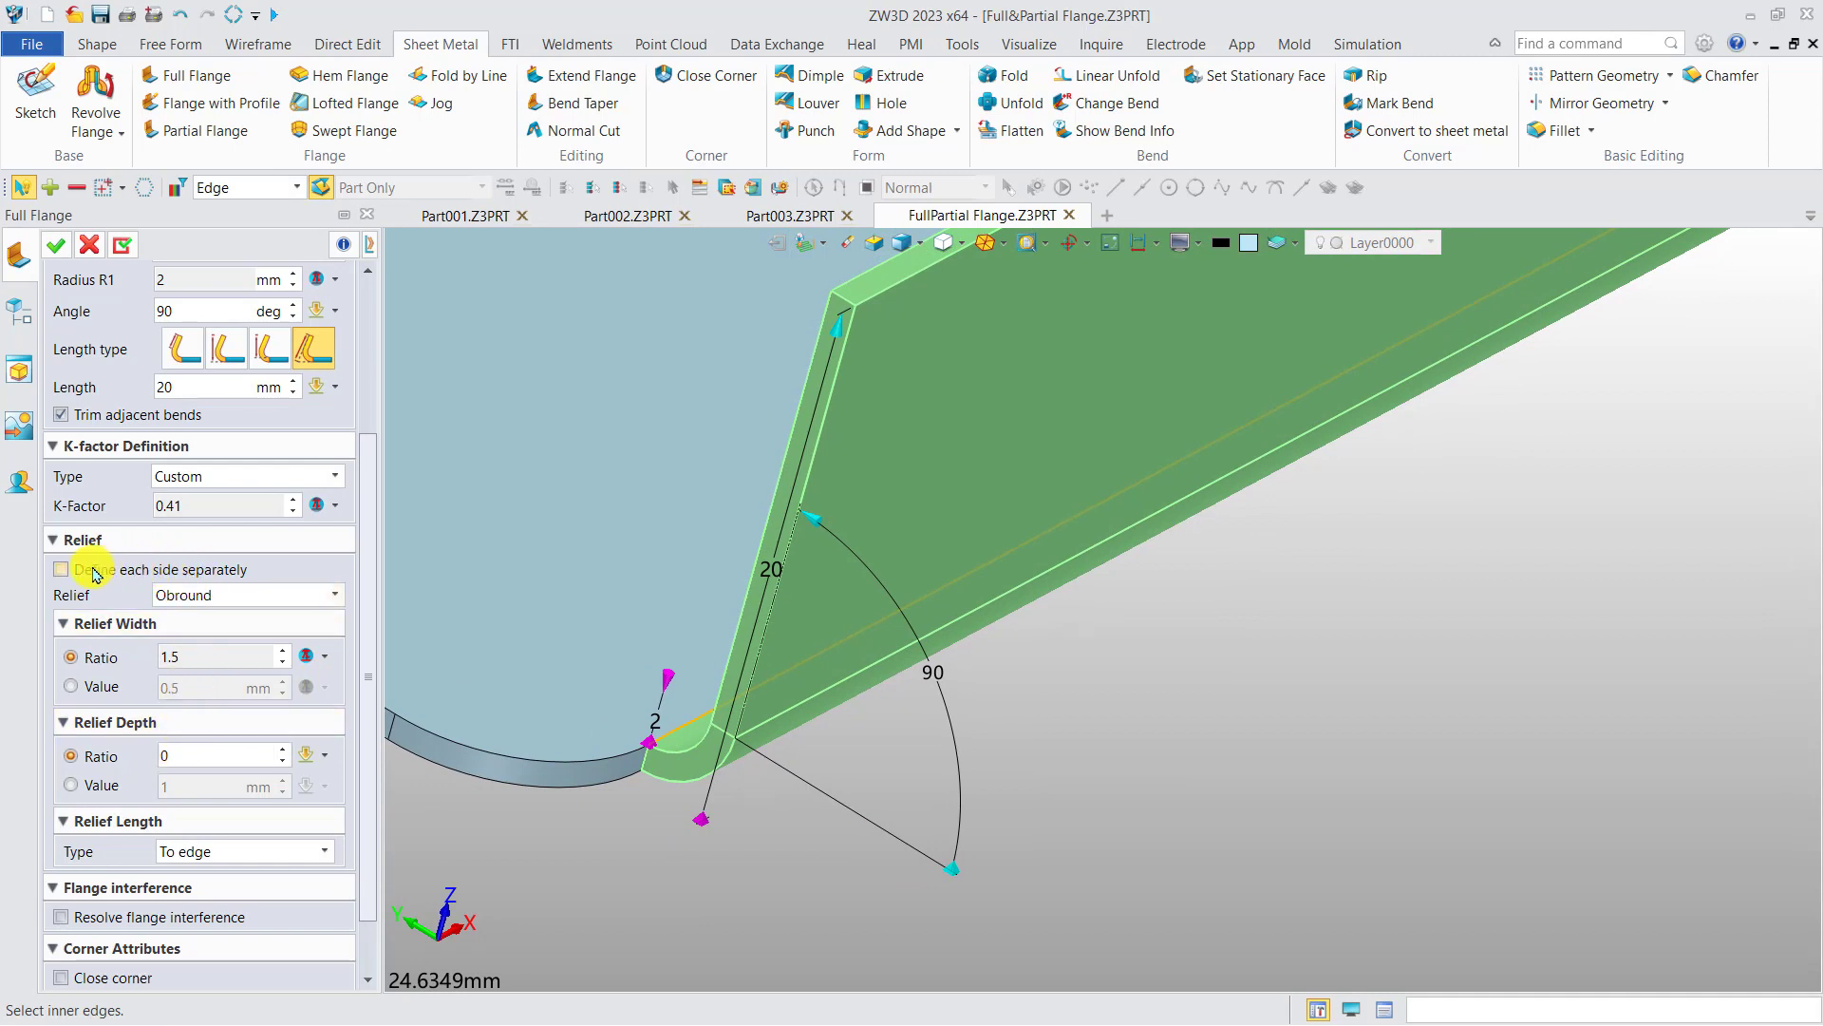
# Set the flange position to the first option and examine the cut at the base plate's rounded corner
pyautogui.moveTo(367, 550); pyautogui.dragTo(249, 395)
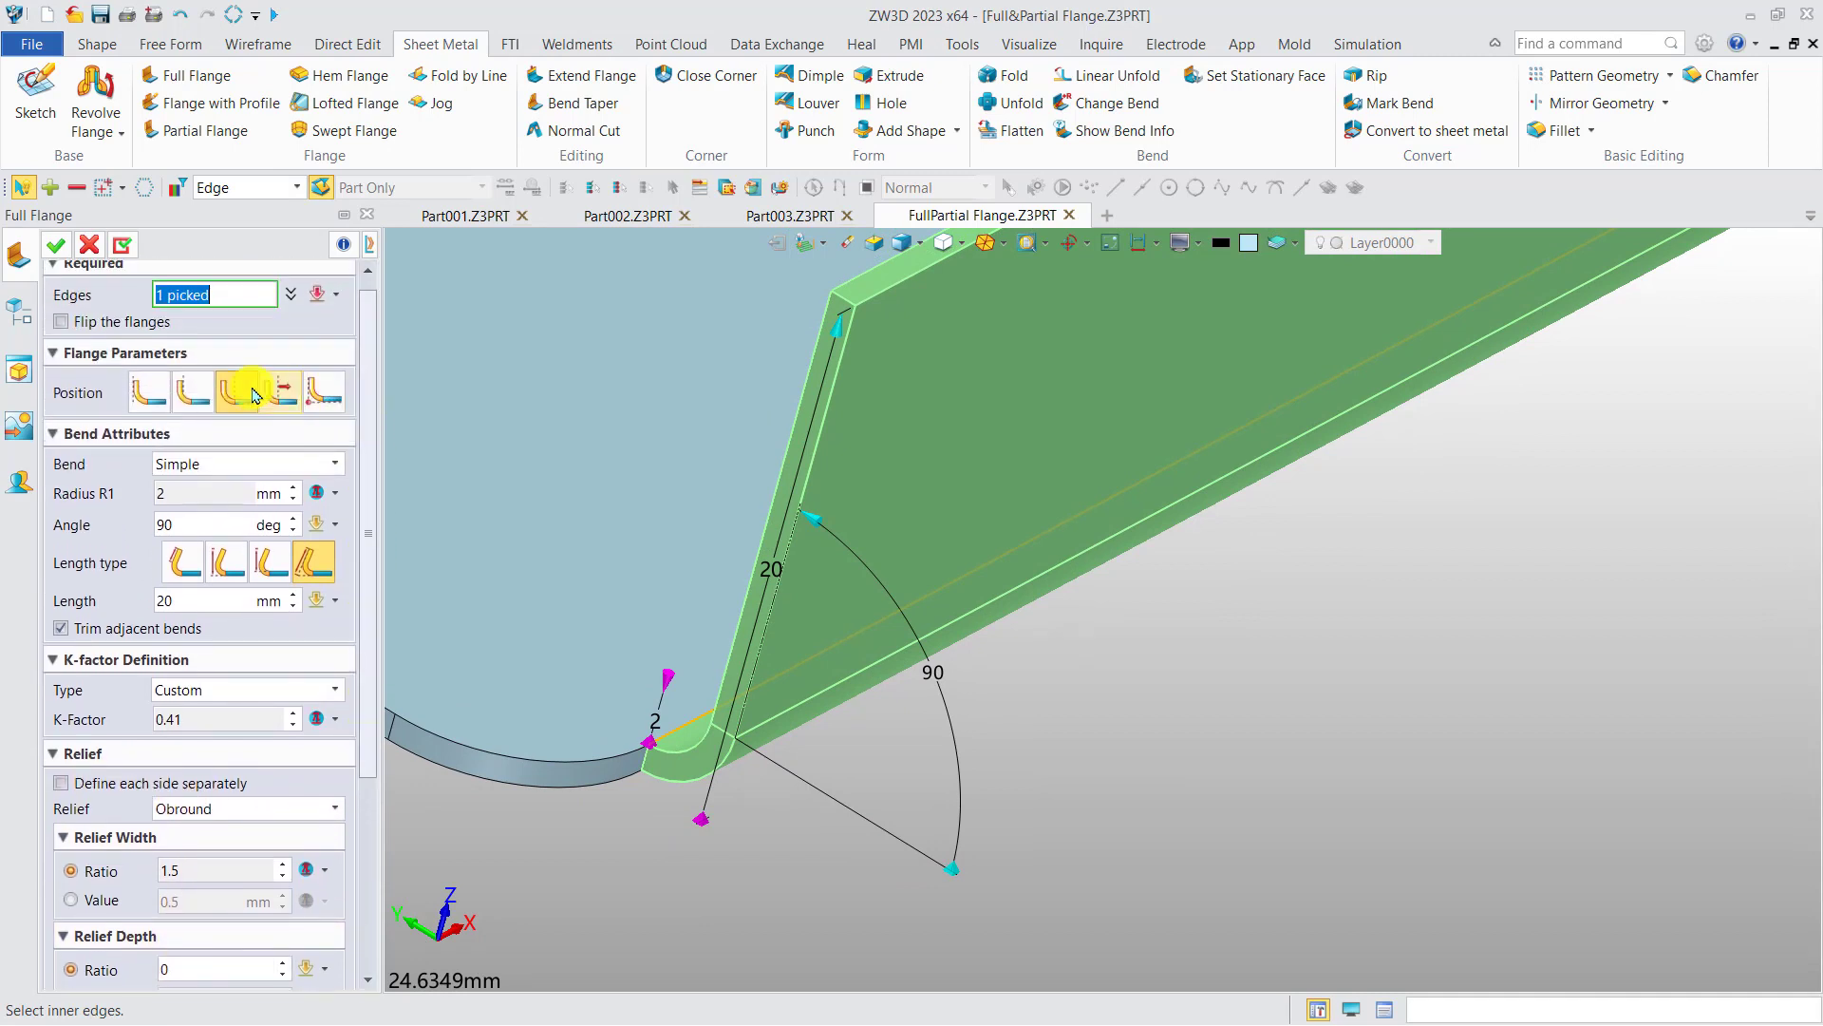
pyautogui.click(152, 397)
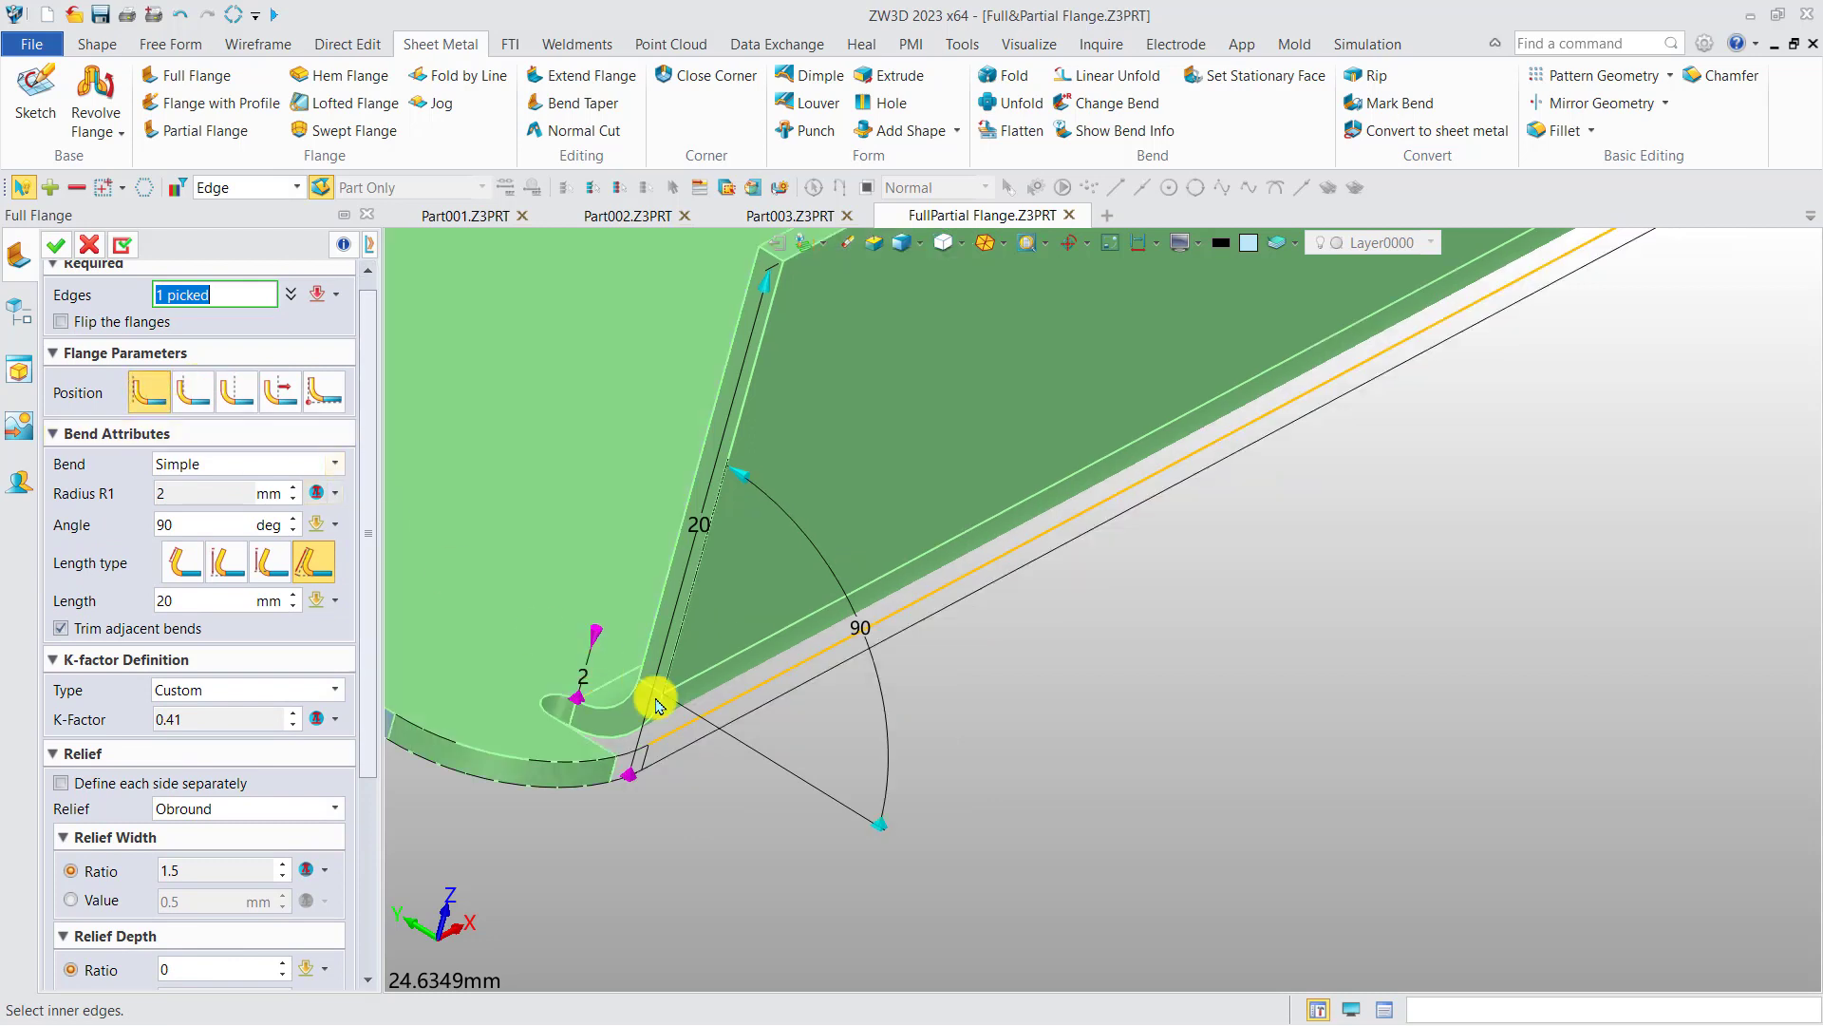
pyautogui.moveTo(652, 692); pyautogui.dragTo(814, 602, button='right')
# Try the None relief type on the flange and examine the rounded corner up close
pyautogui.moveTo(368, 698); pyautogui.dragTo(326, 835)
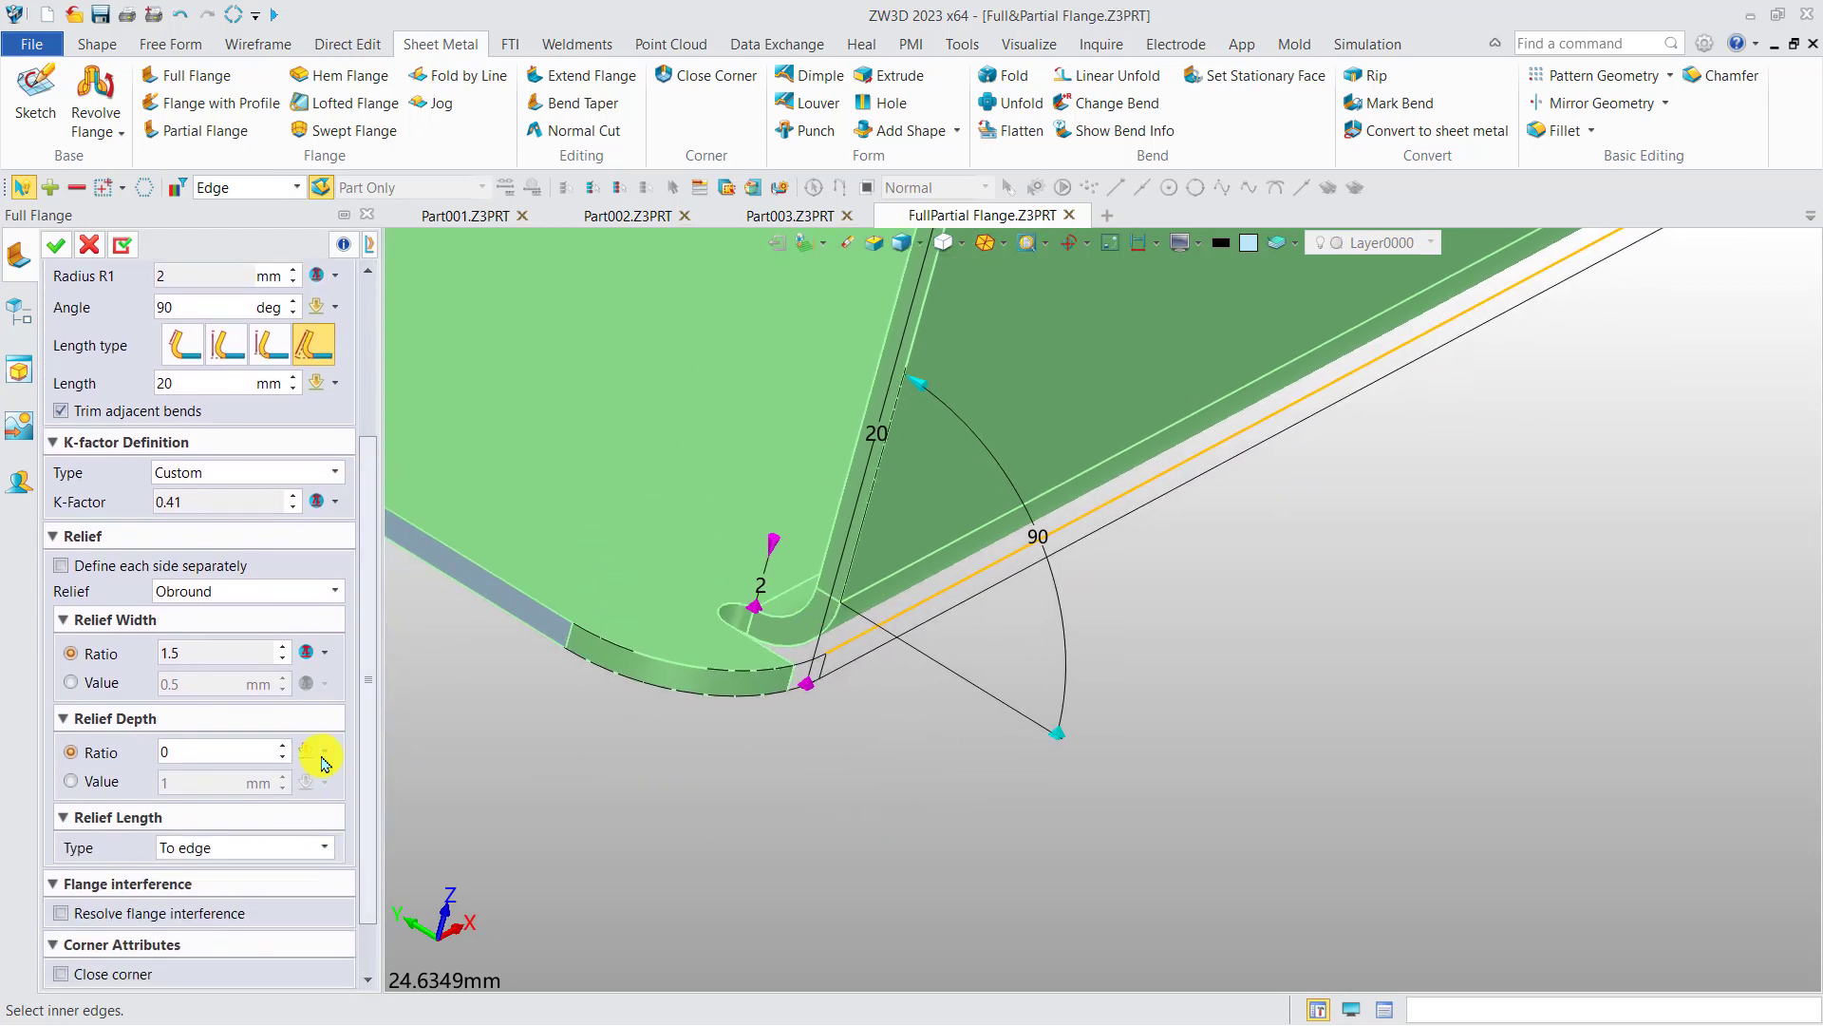
pyautogui.click(266, 590)
pyautogui.click(213, 651)
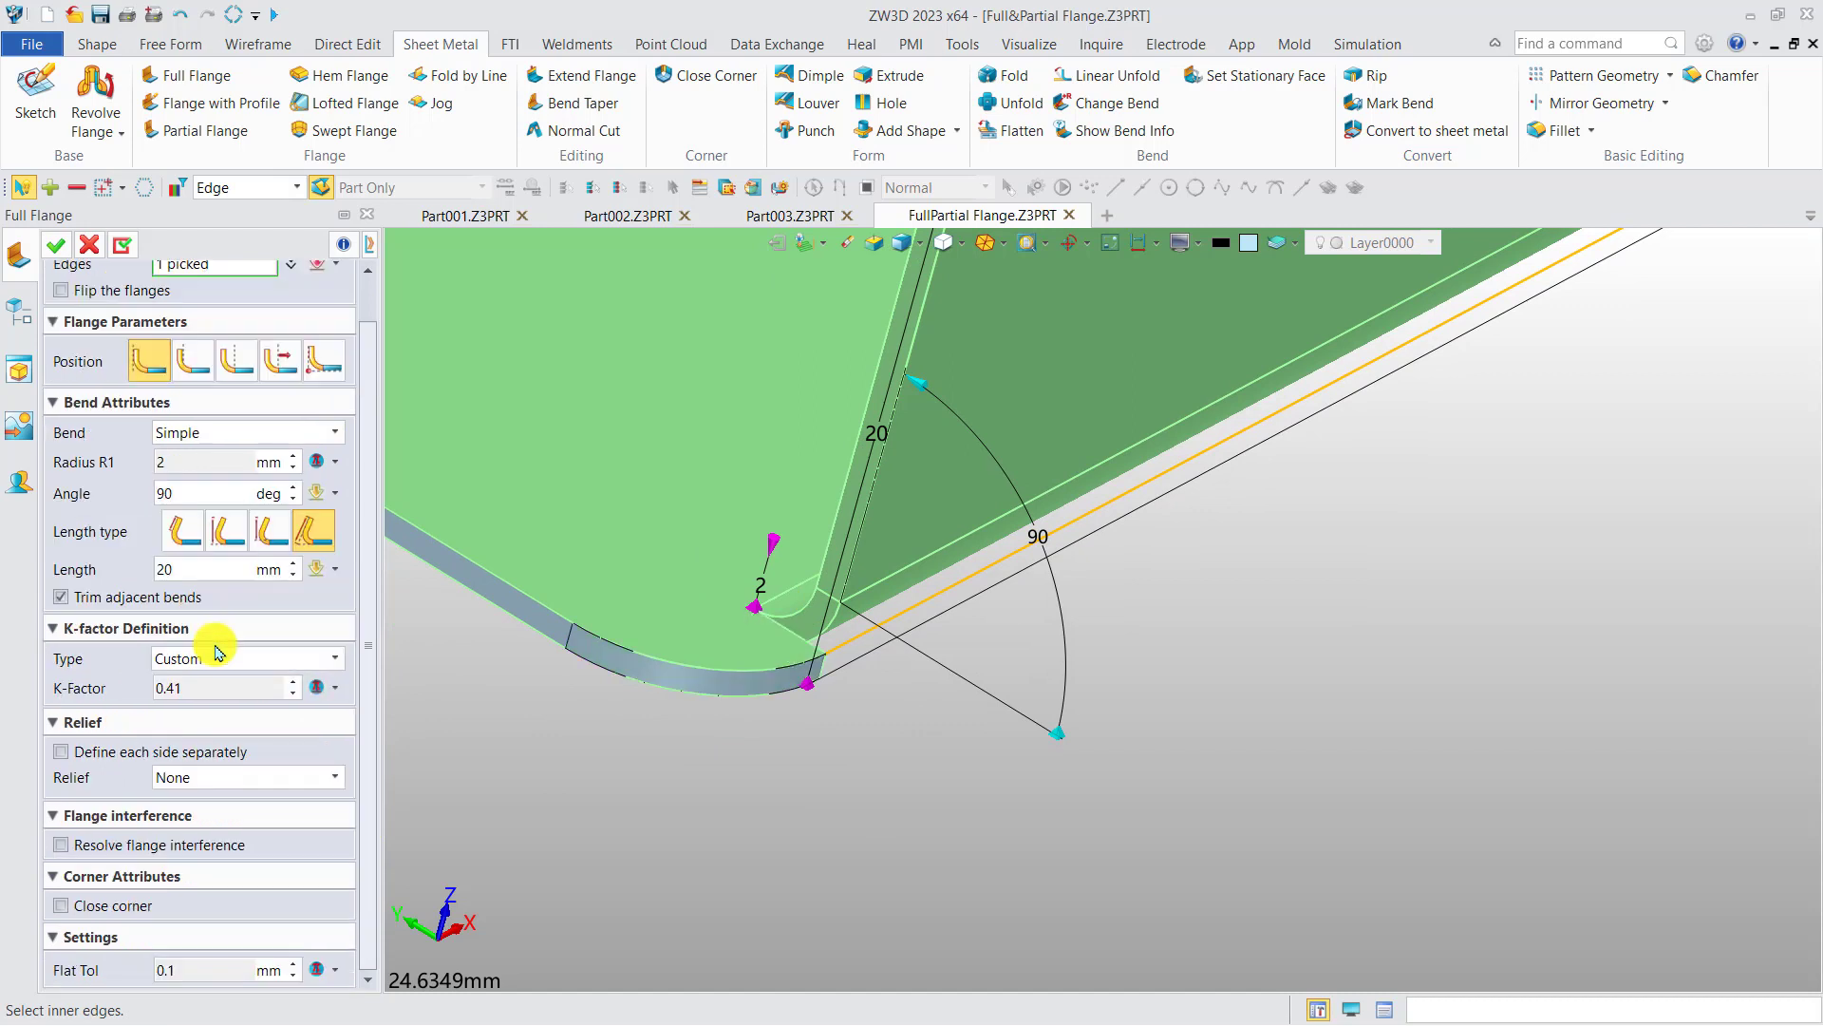
pyautogui.scroll(2, 718, 674)
pyautogui.moveTo(722, 674)
pyautogui.mouseDown(button='middle')
pyautogui.moveTo(700, 672)
pyautogui.moveTo(700, 655)
pyautogui.moveTo(718, 663)
pyautogui.mouseUp(button='middle')
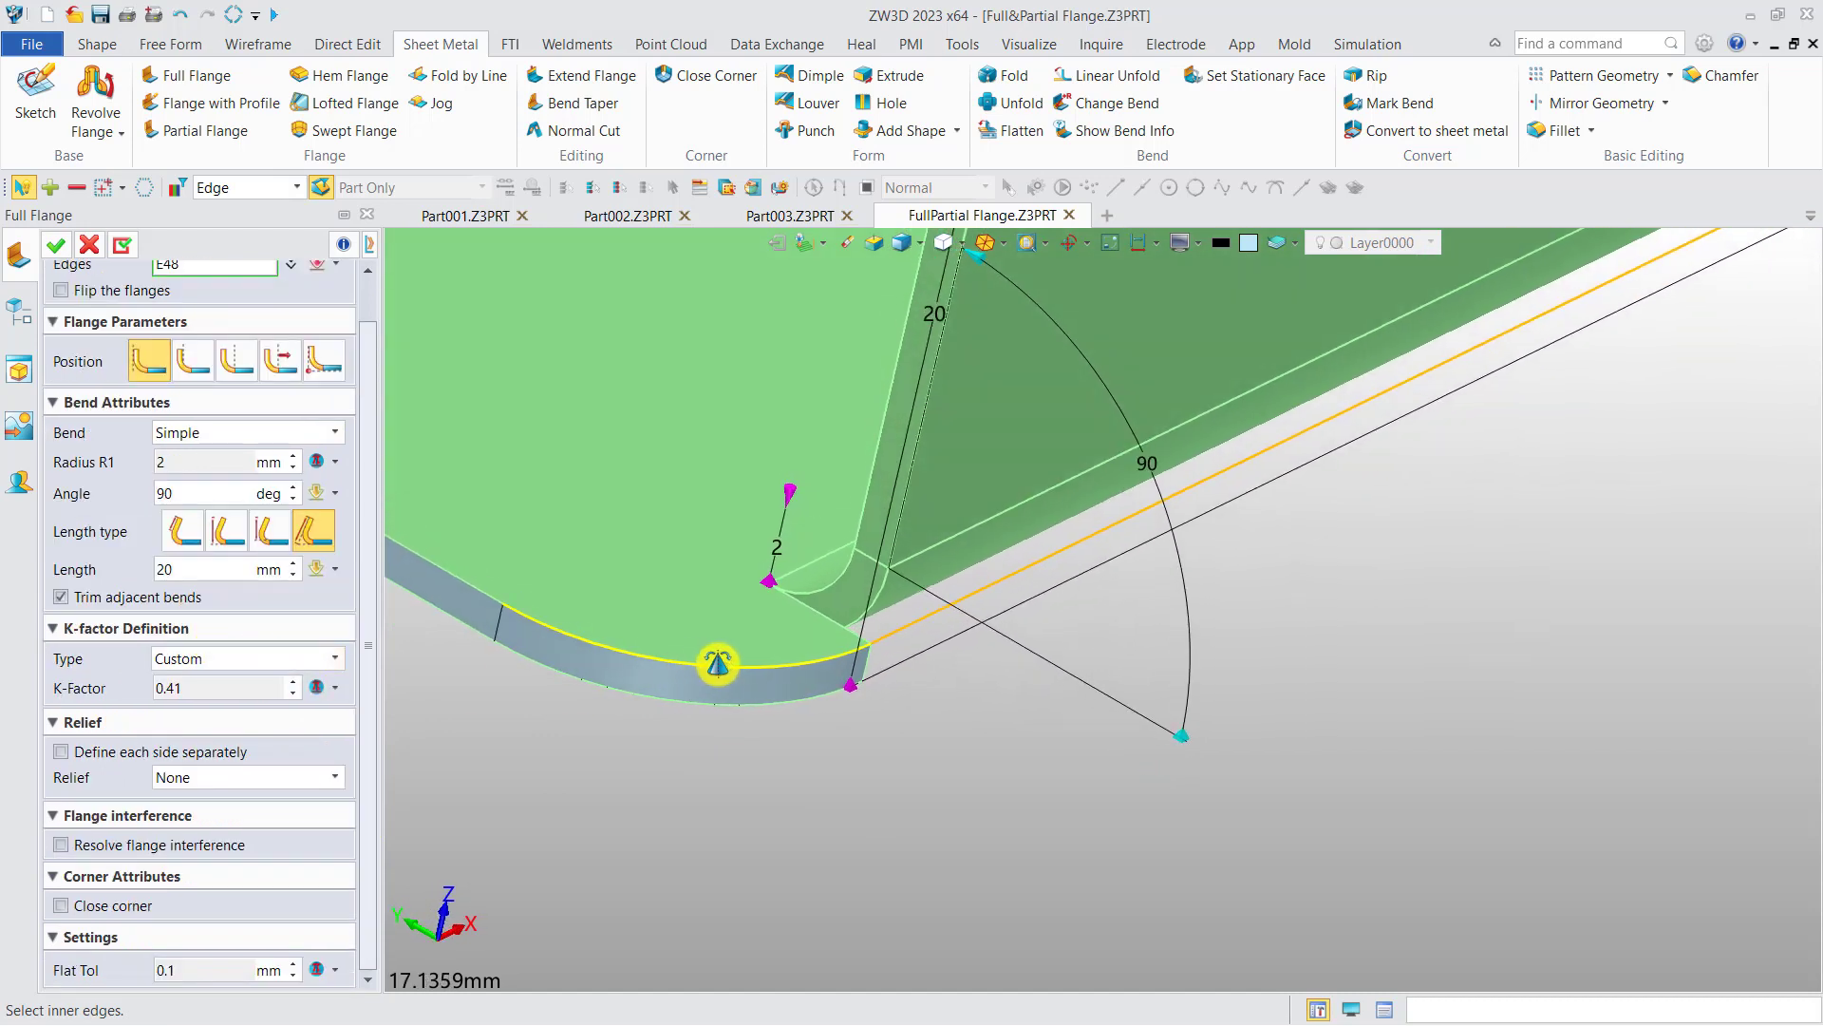
pyautogui.click(281, 659)
pyautogui.click(291, 670)
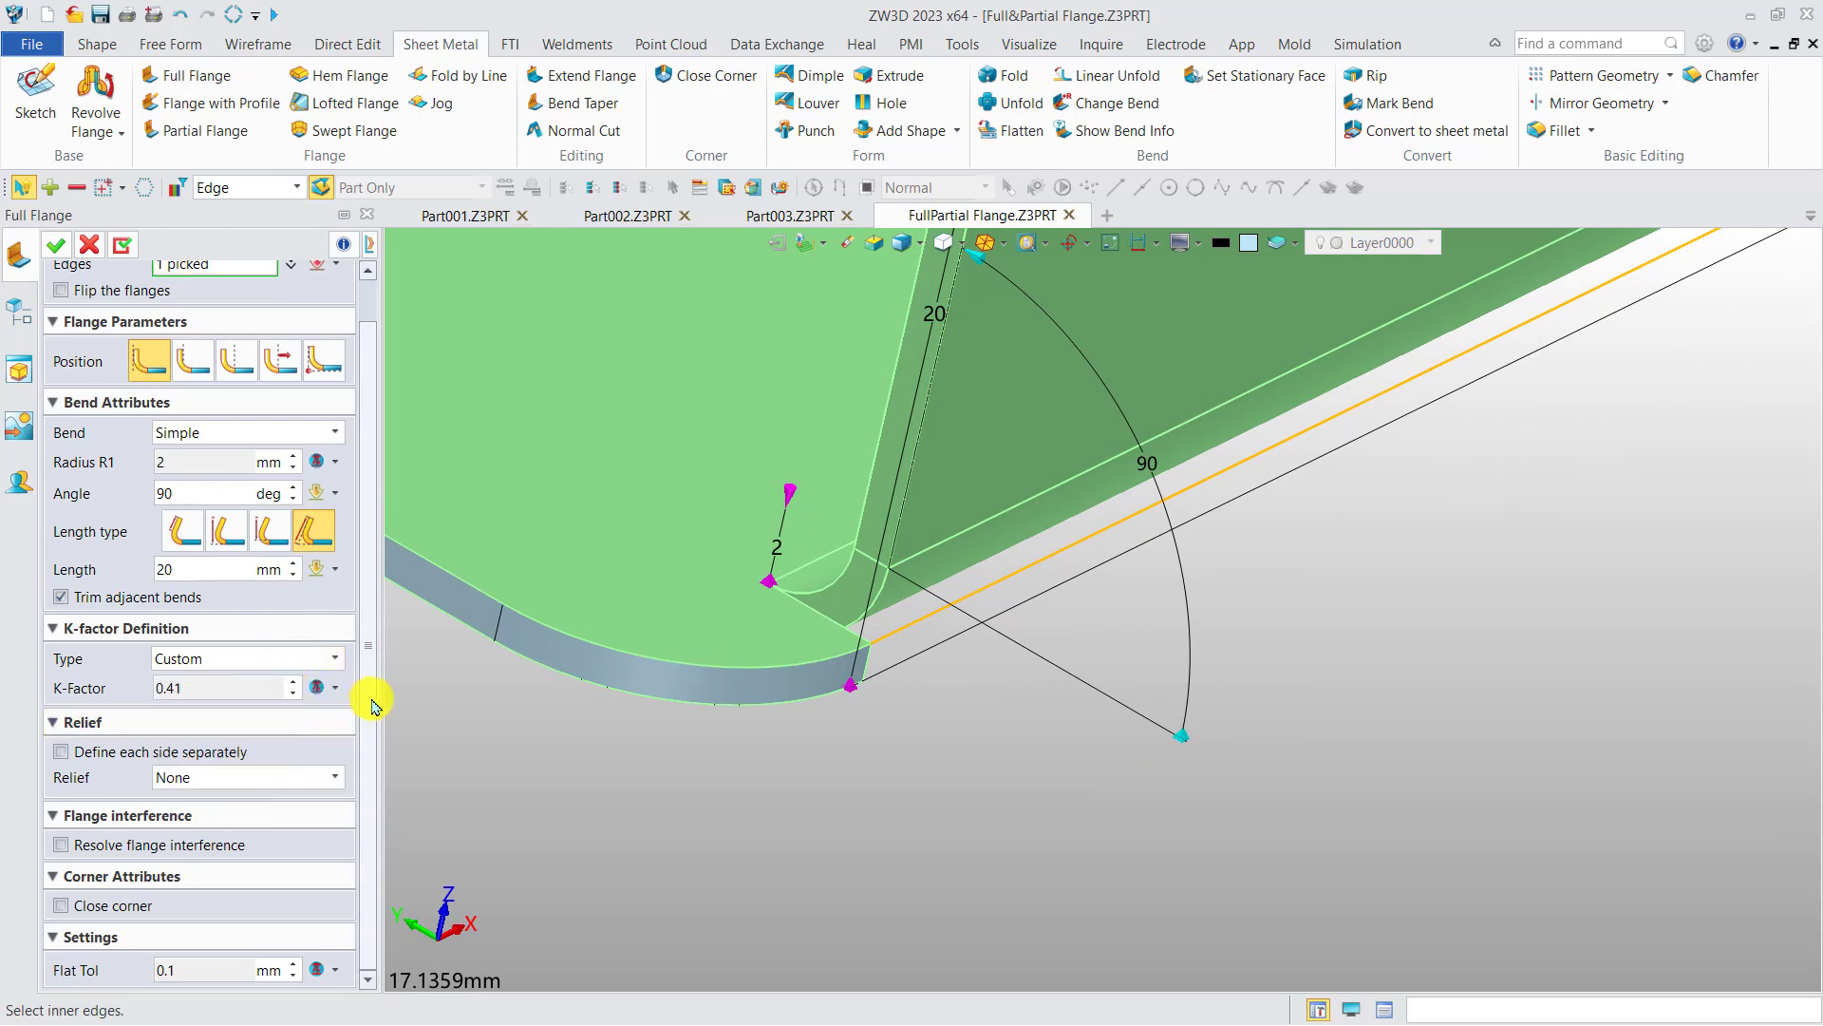
# Set the flange's relief type to Rectangle and inspect the notch at the rounded corner
pyautogui.click(290, 777)
pyautogui.click(259, 798)
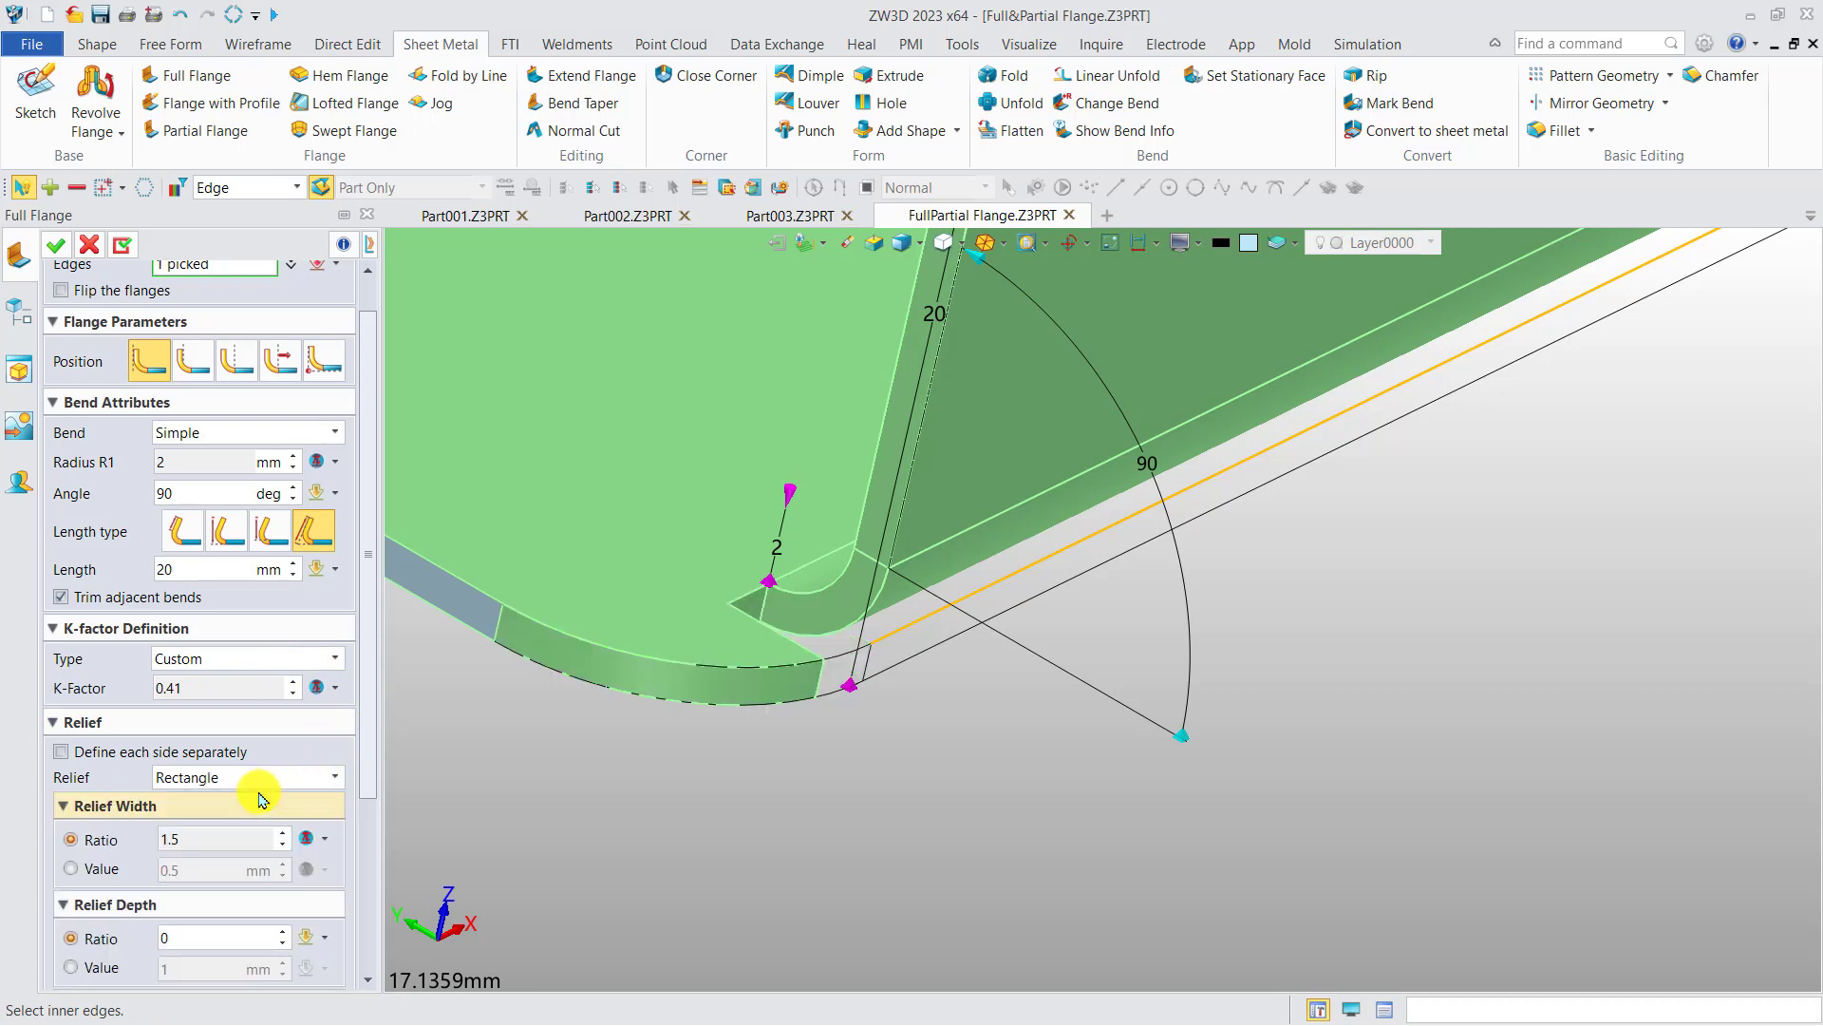
pyautogui.moveTo(637, 702); pyautogui.dragTo(610, 720, button='right')
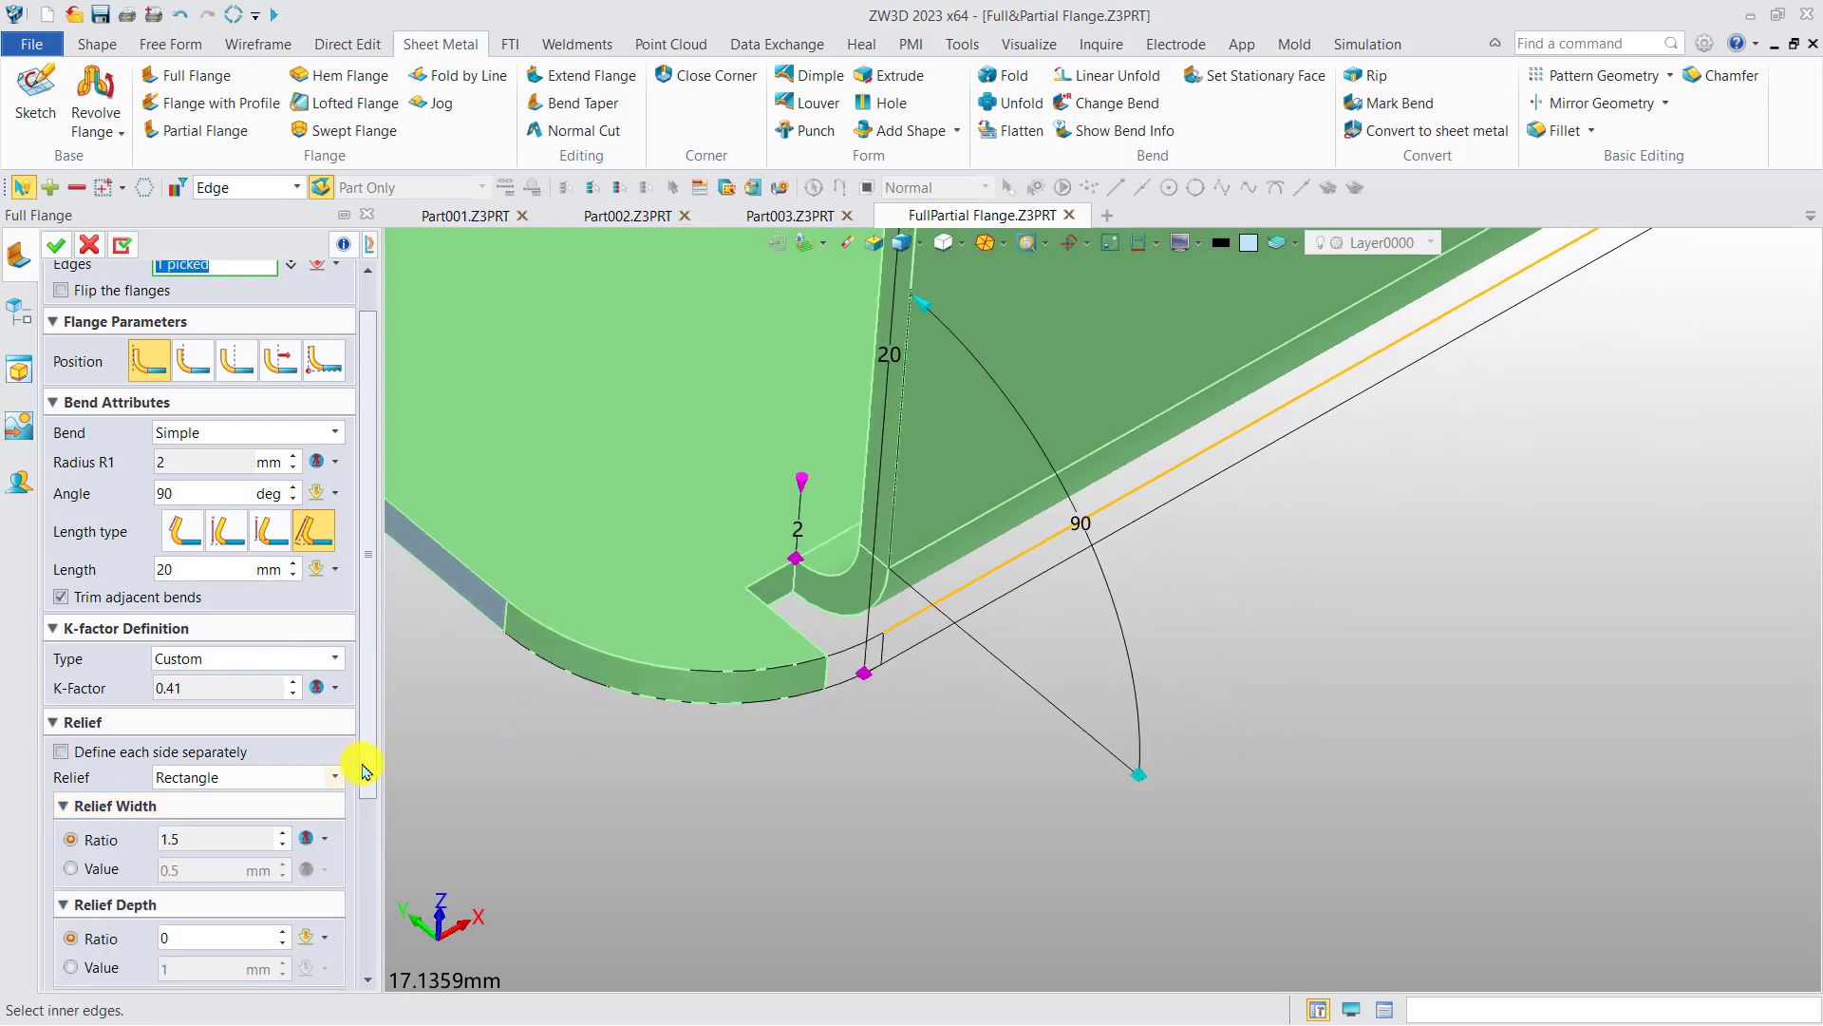
# Define the rectangular relief's width by value with dynamic input and set it to 1 mm
pyautogui.scroll(-4, 361, 788)
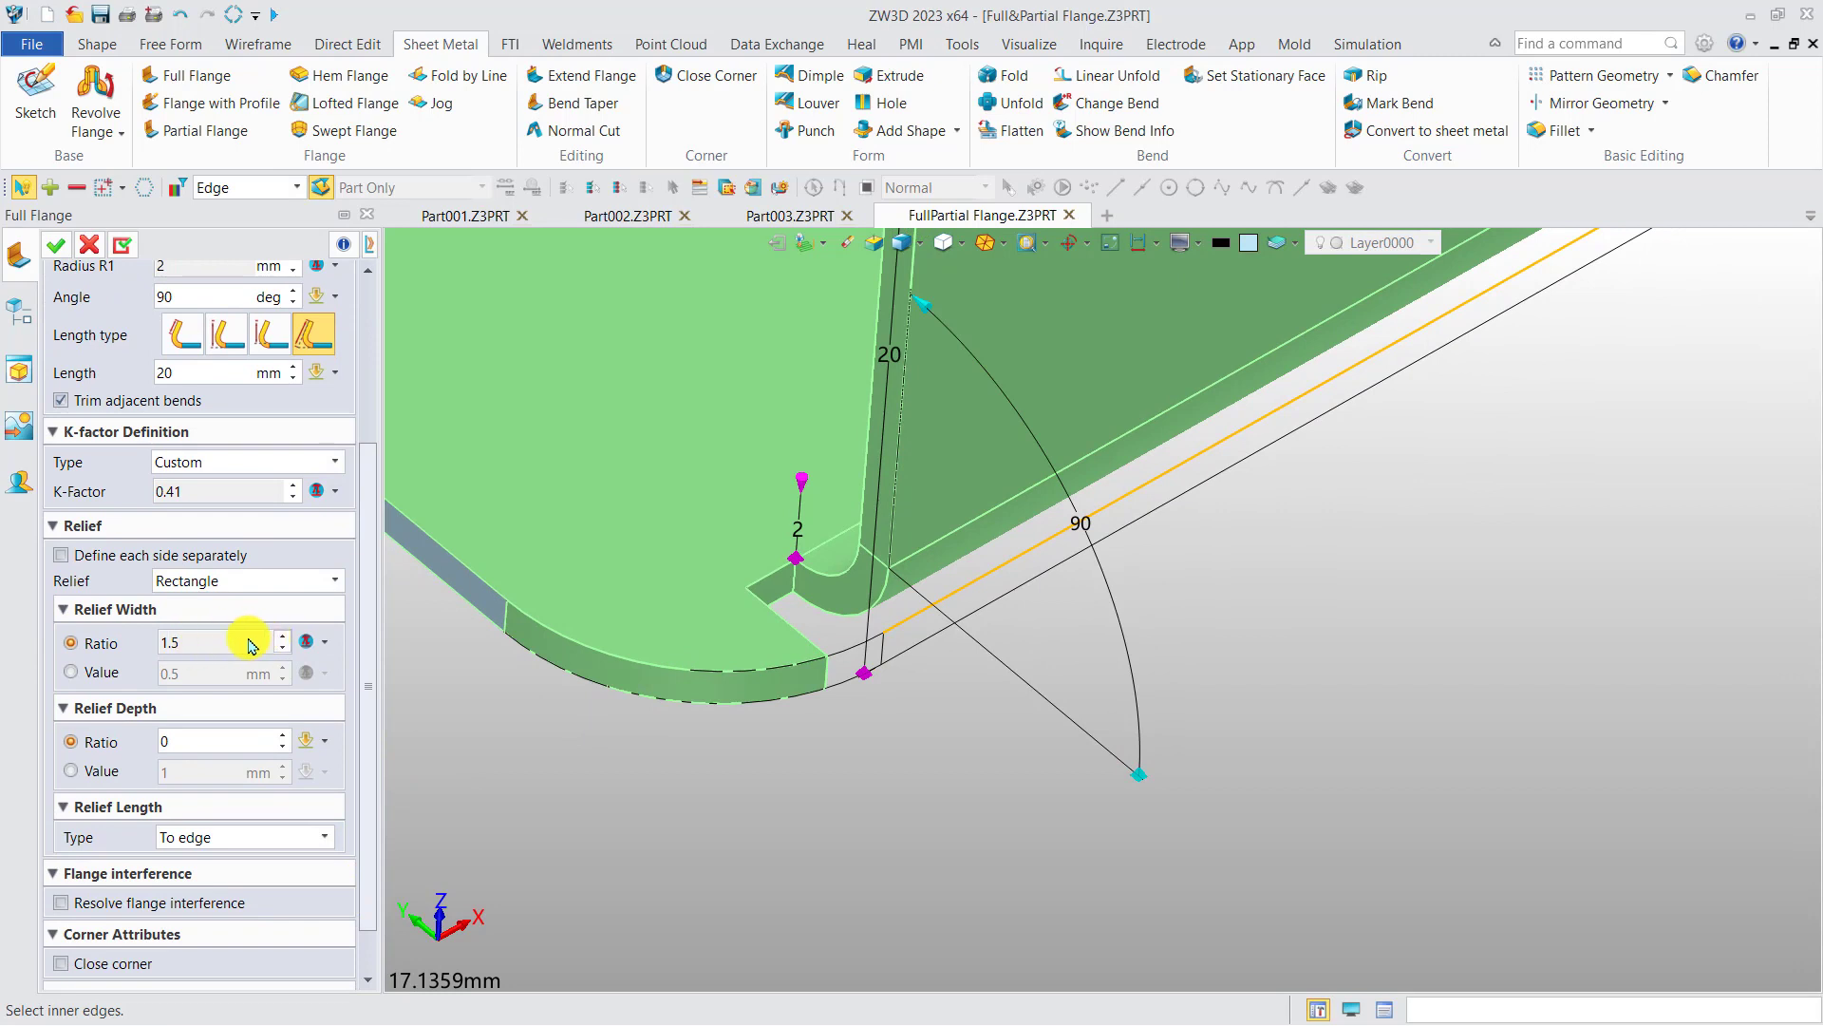
pyautogui.click(71, 672)
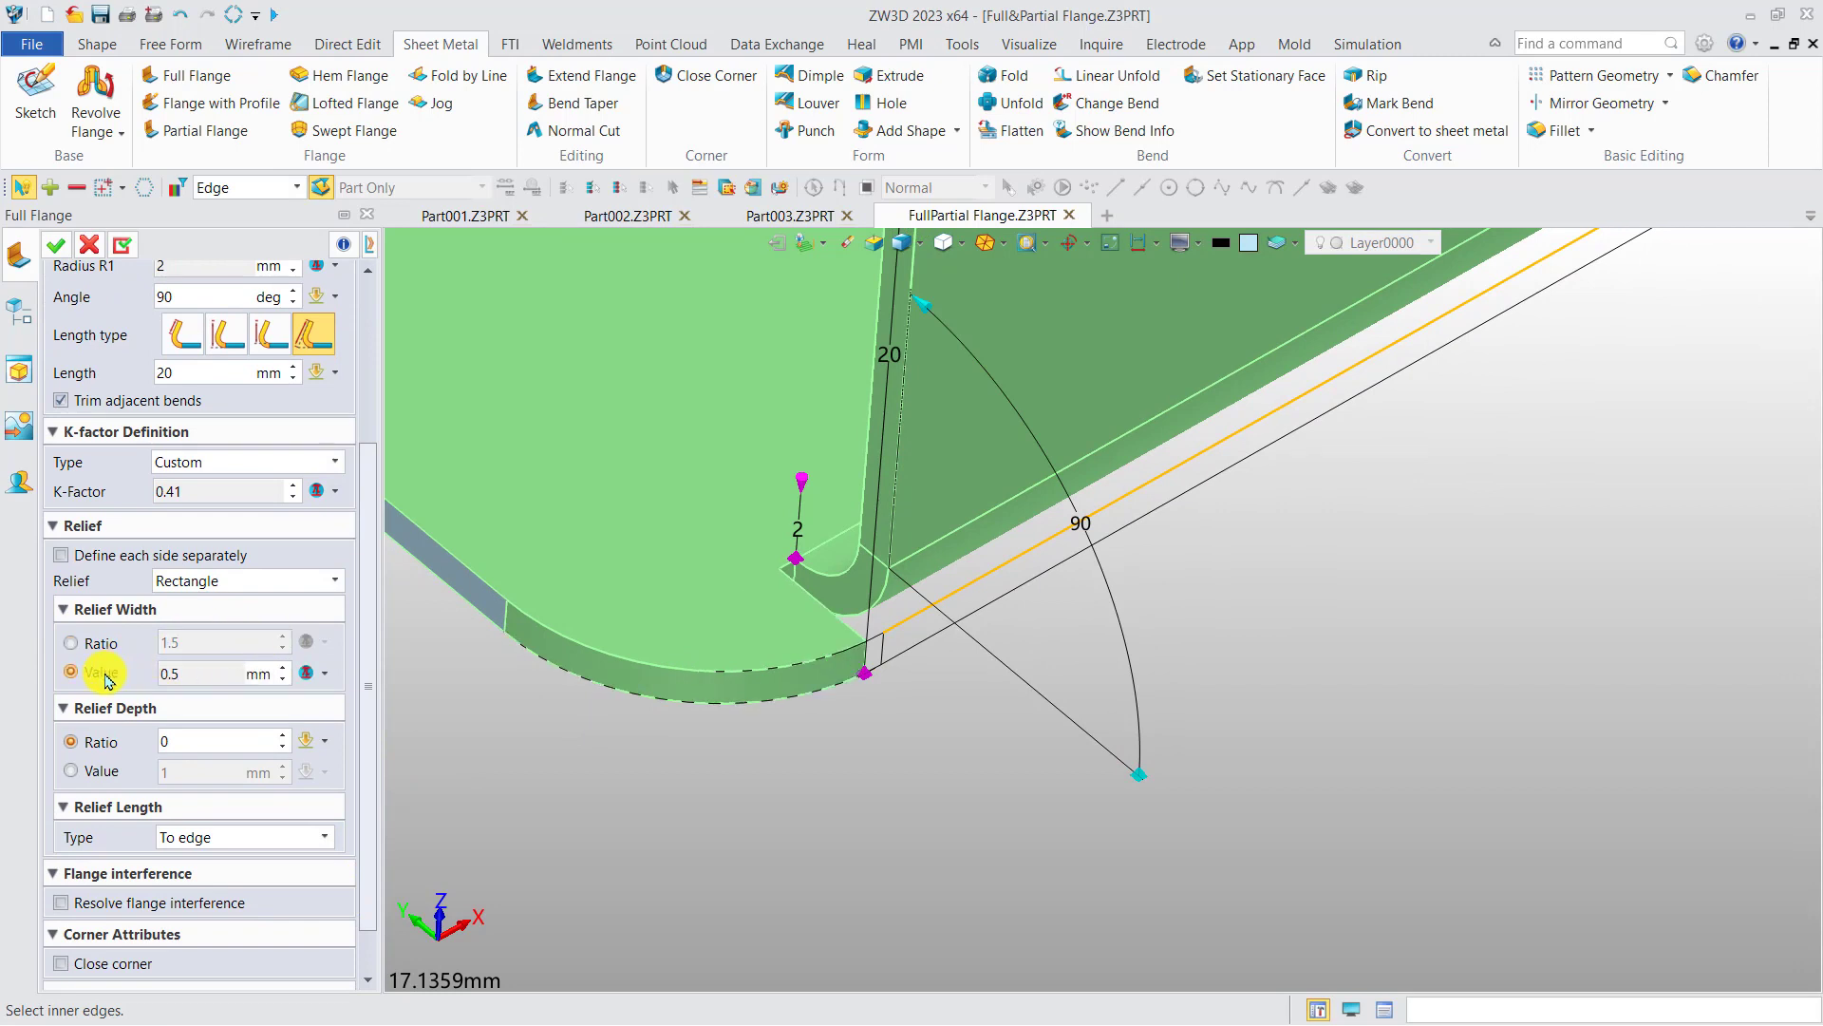
pyautogui.click(324, 675)
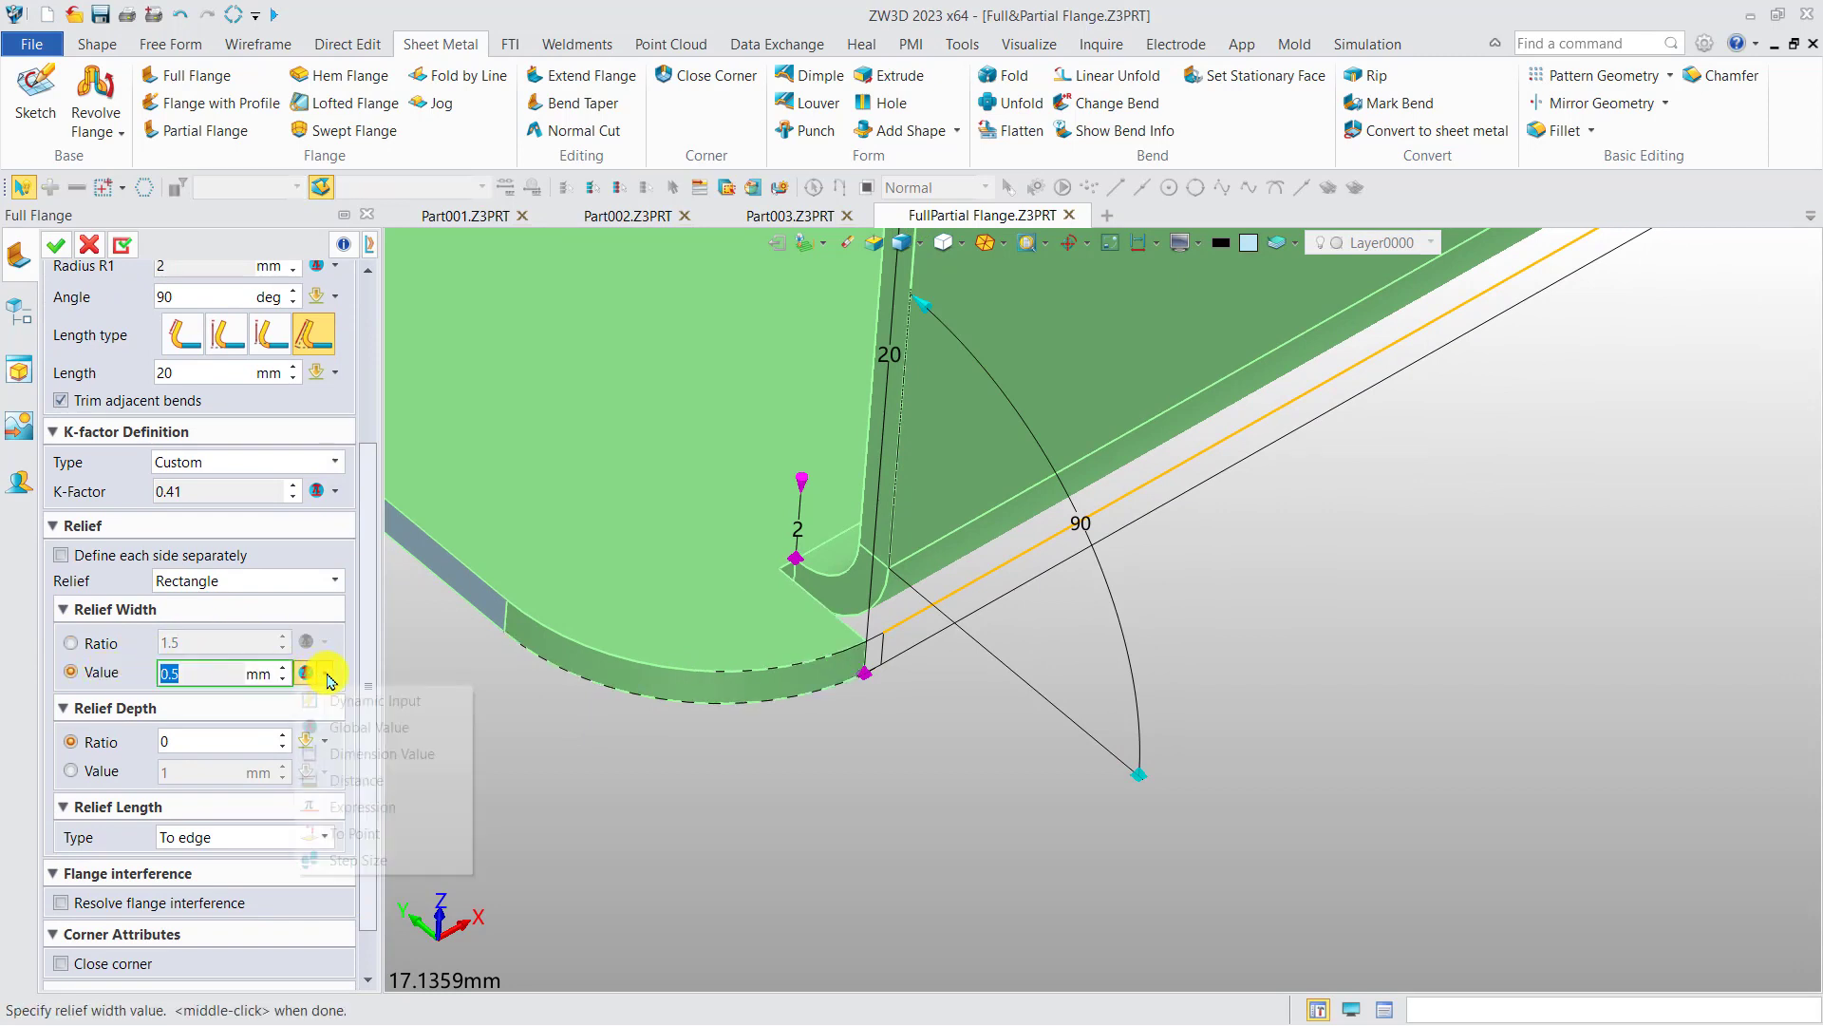
pyautogui.click(334, 699)
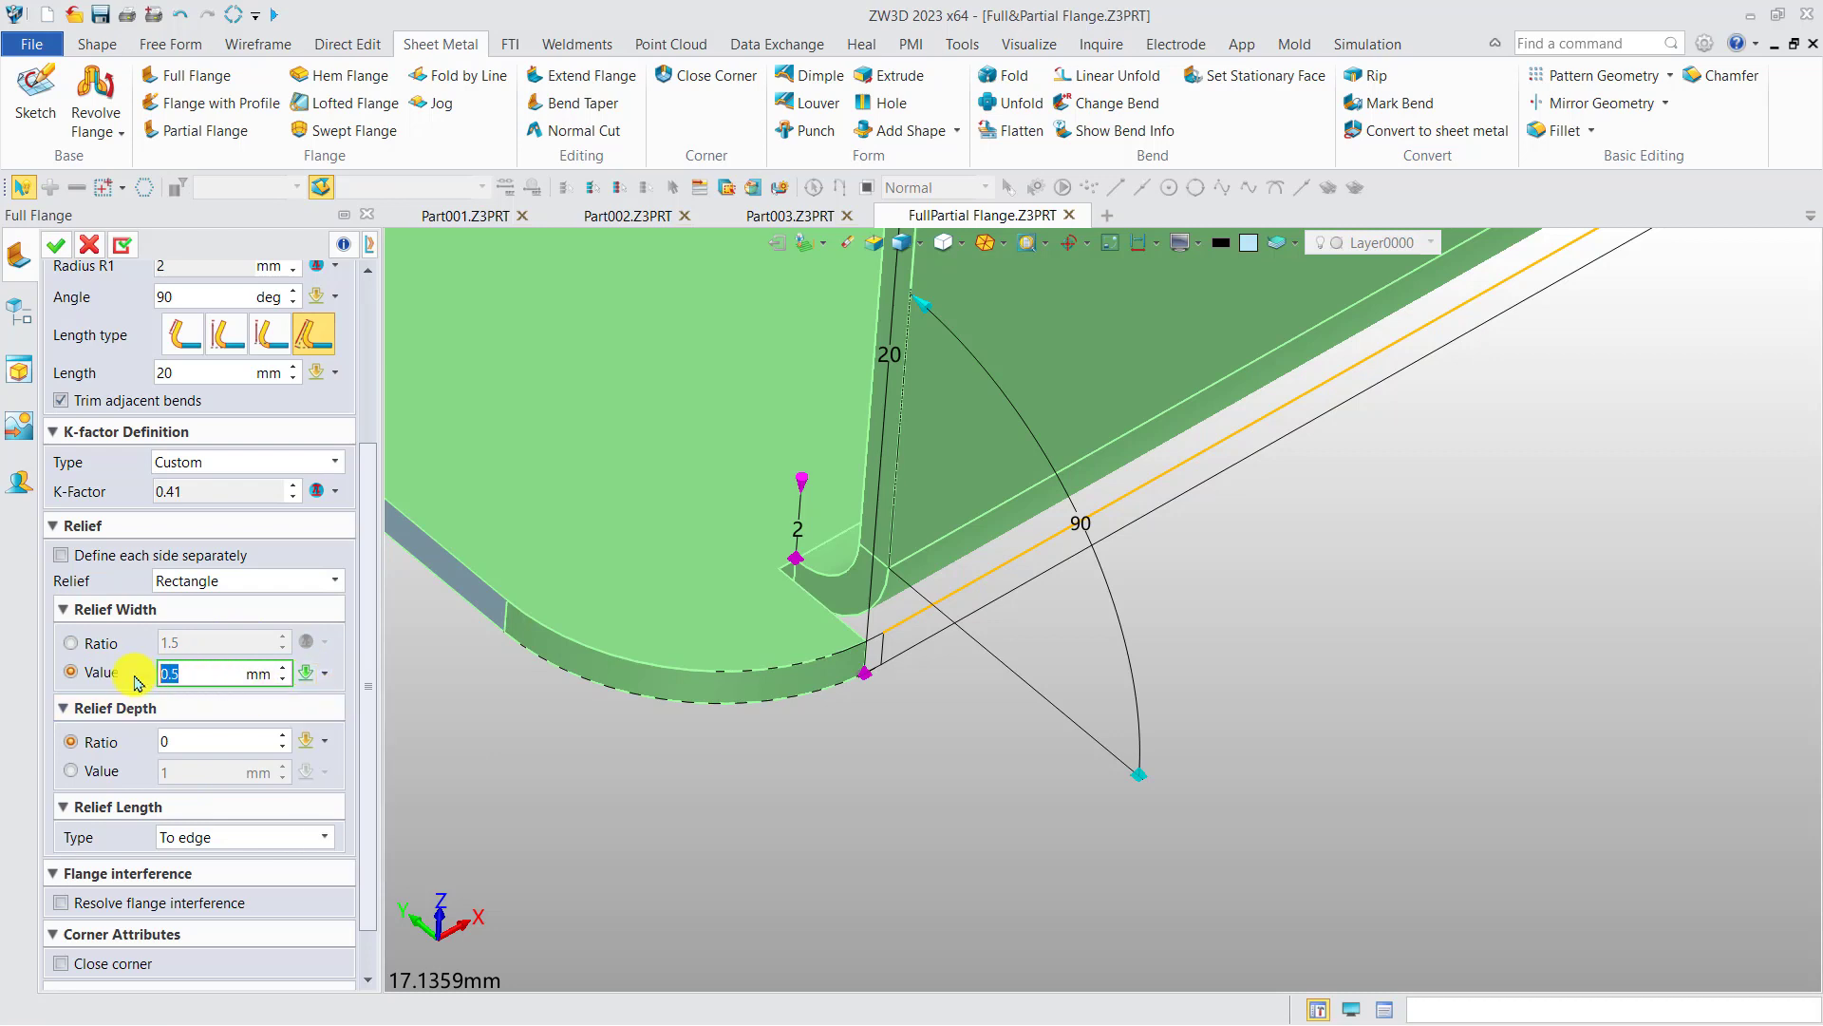
pyautogui.press('Return')
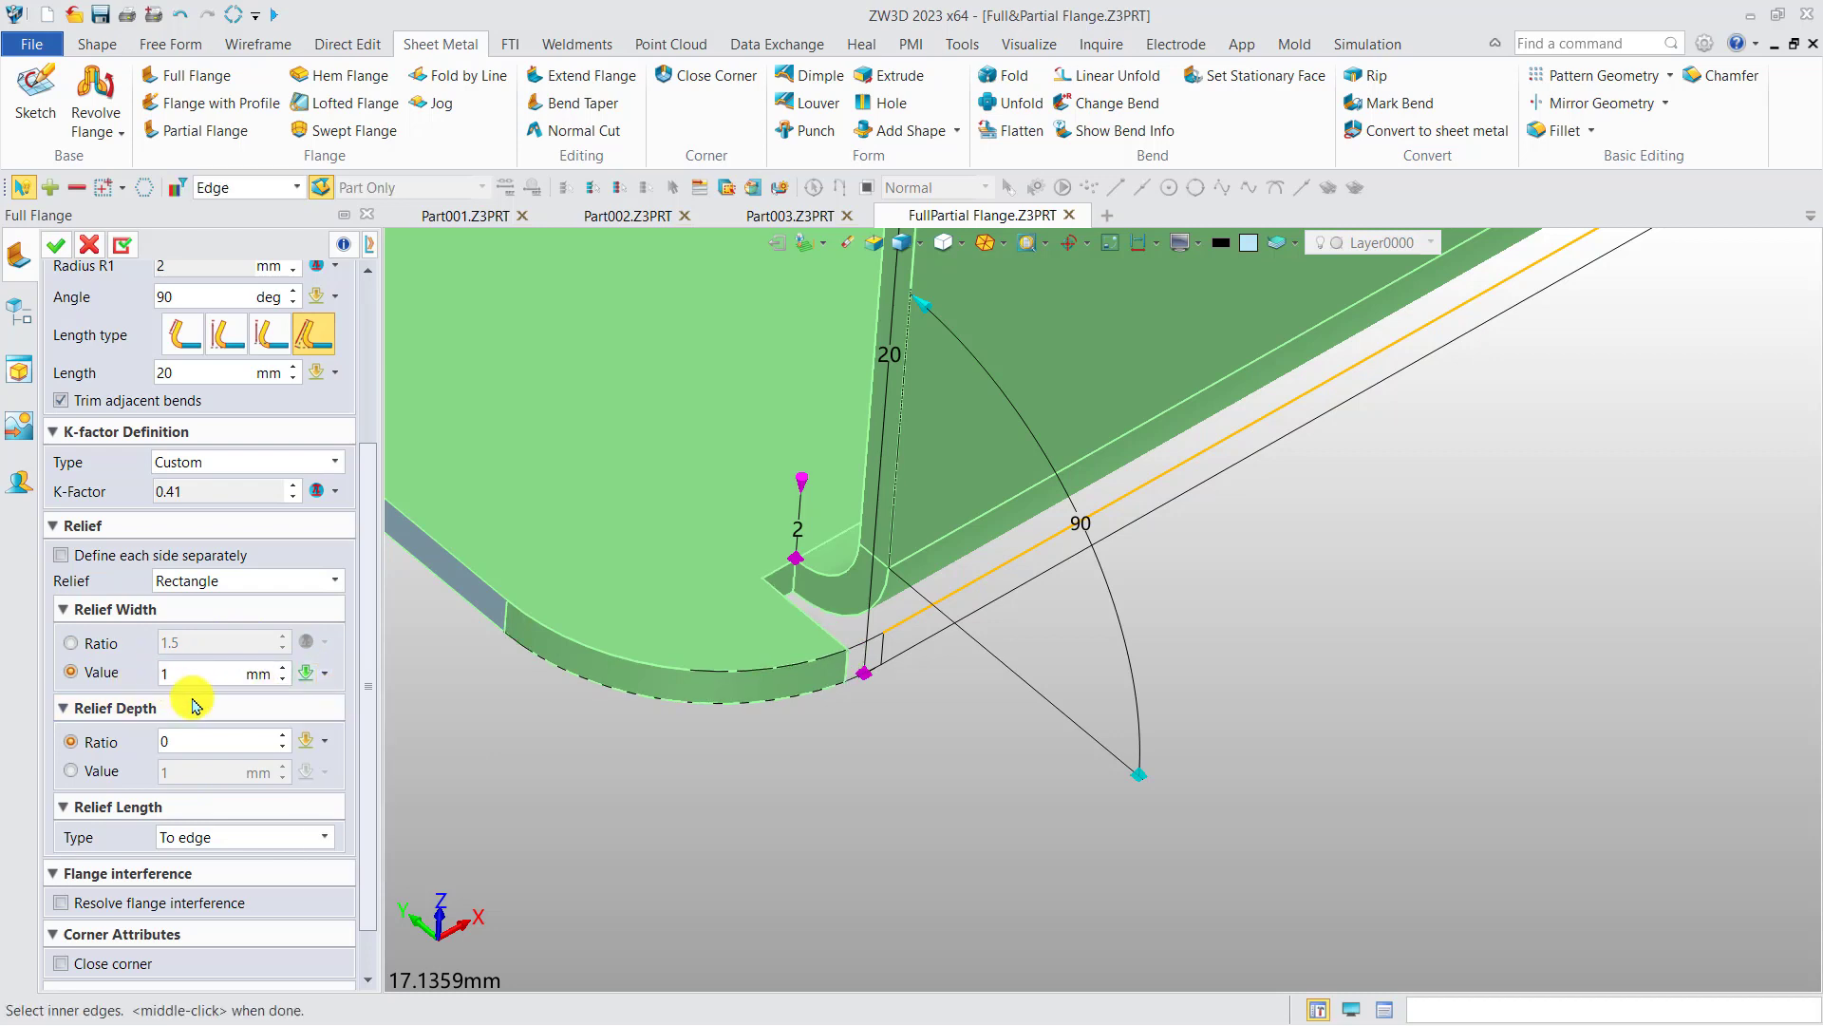
# Try a relief depth ratio of 0.5, set it to 1, inspect the notch, and apply the flange
pyautogui.click(172, 744)
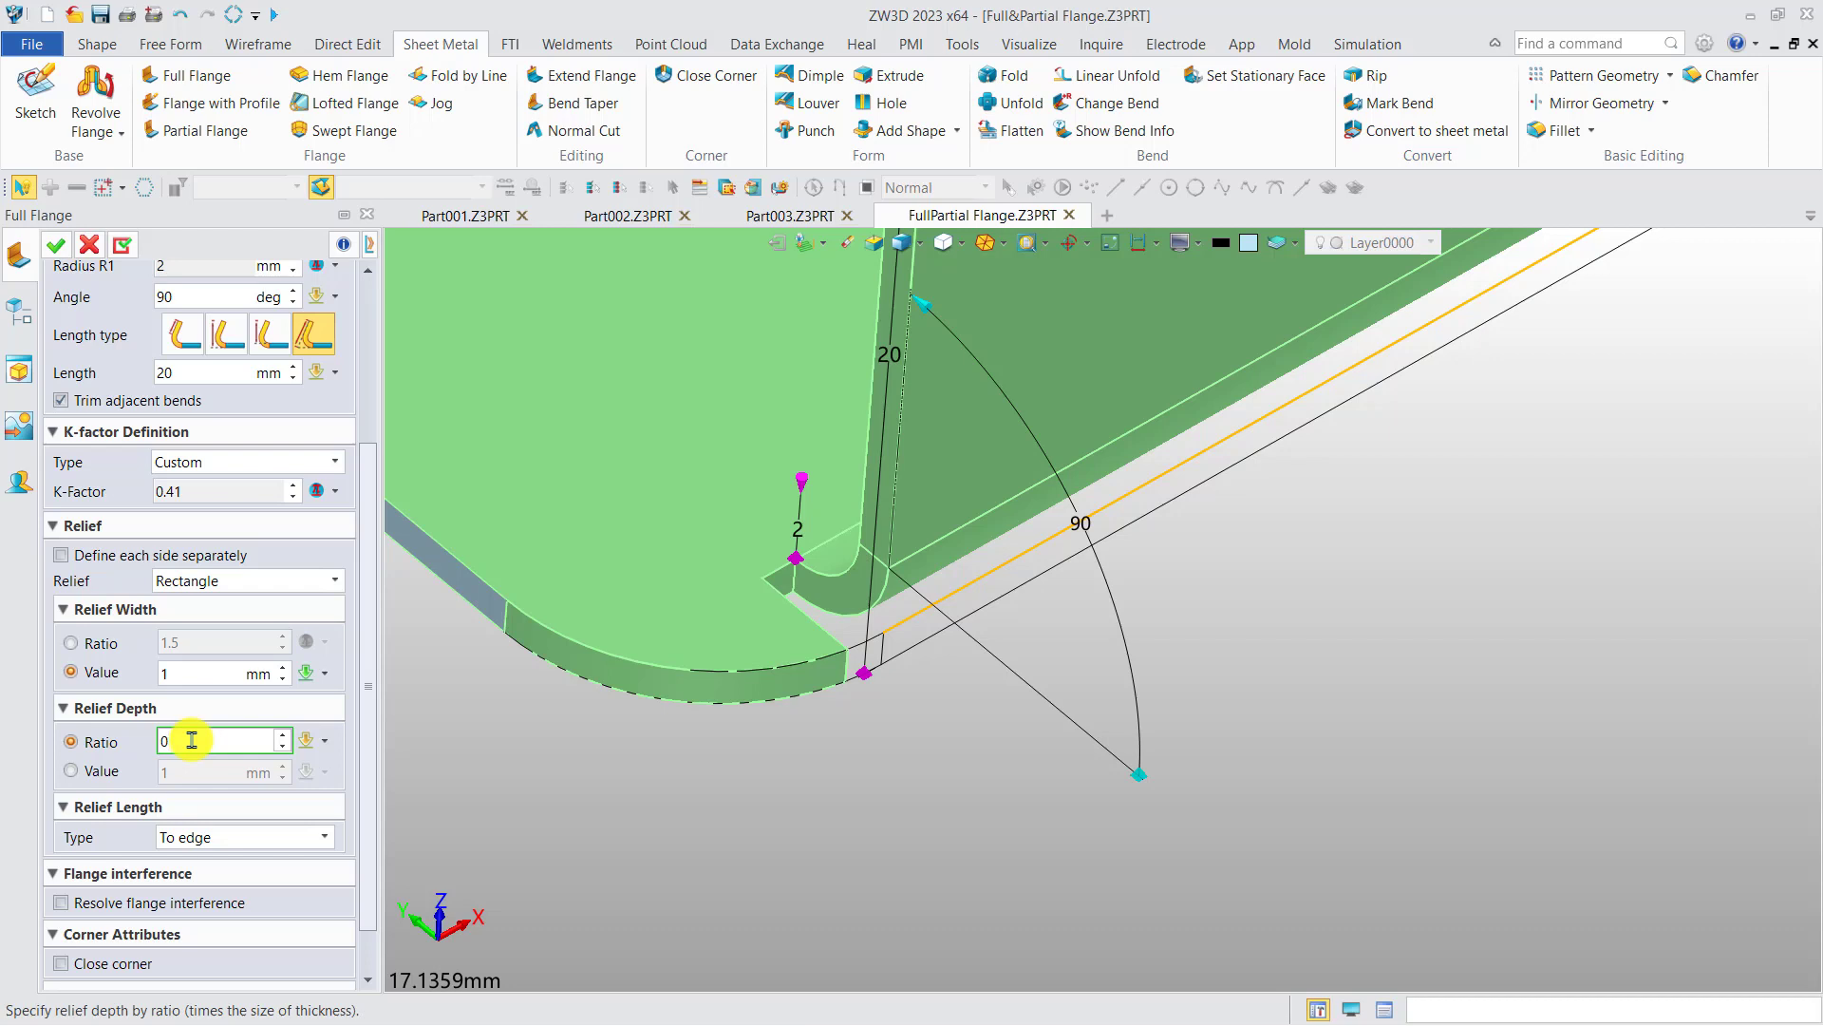
pyautogui.write('0.5')
pyautogui.press('Return')
pyautogui.scroll(4, 760, 593)
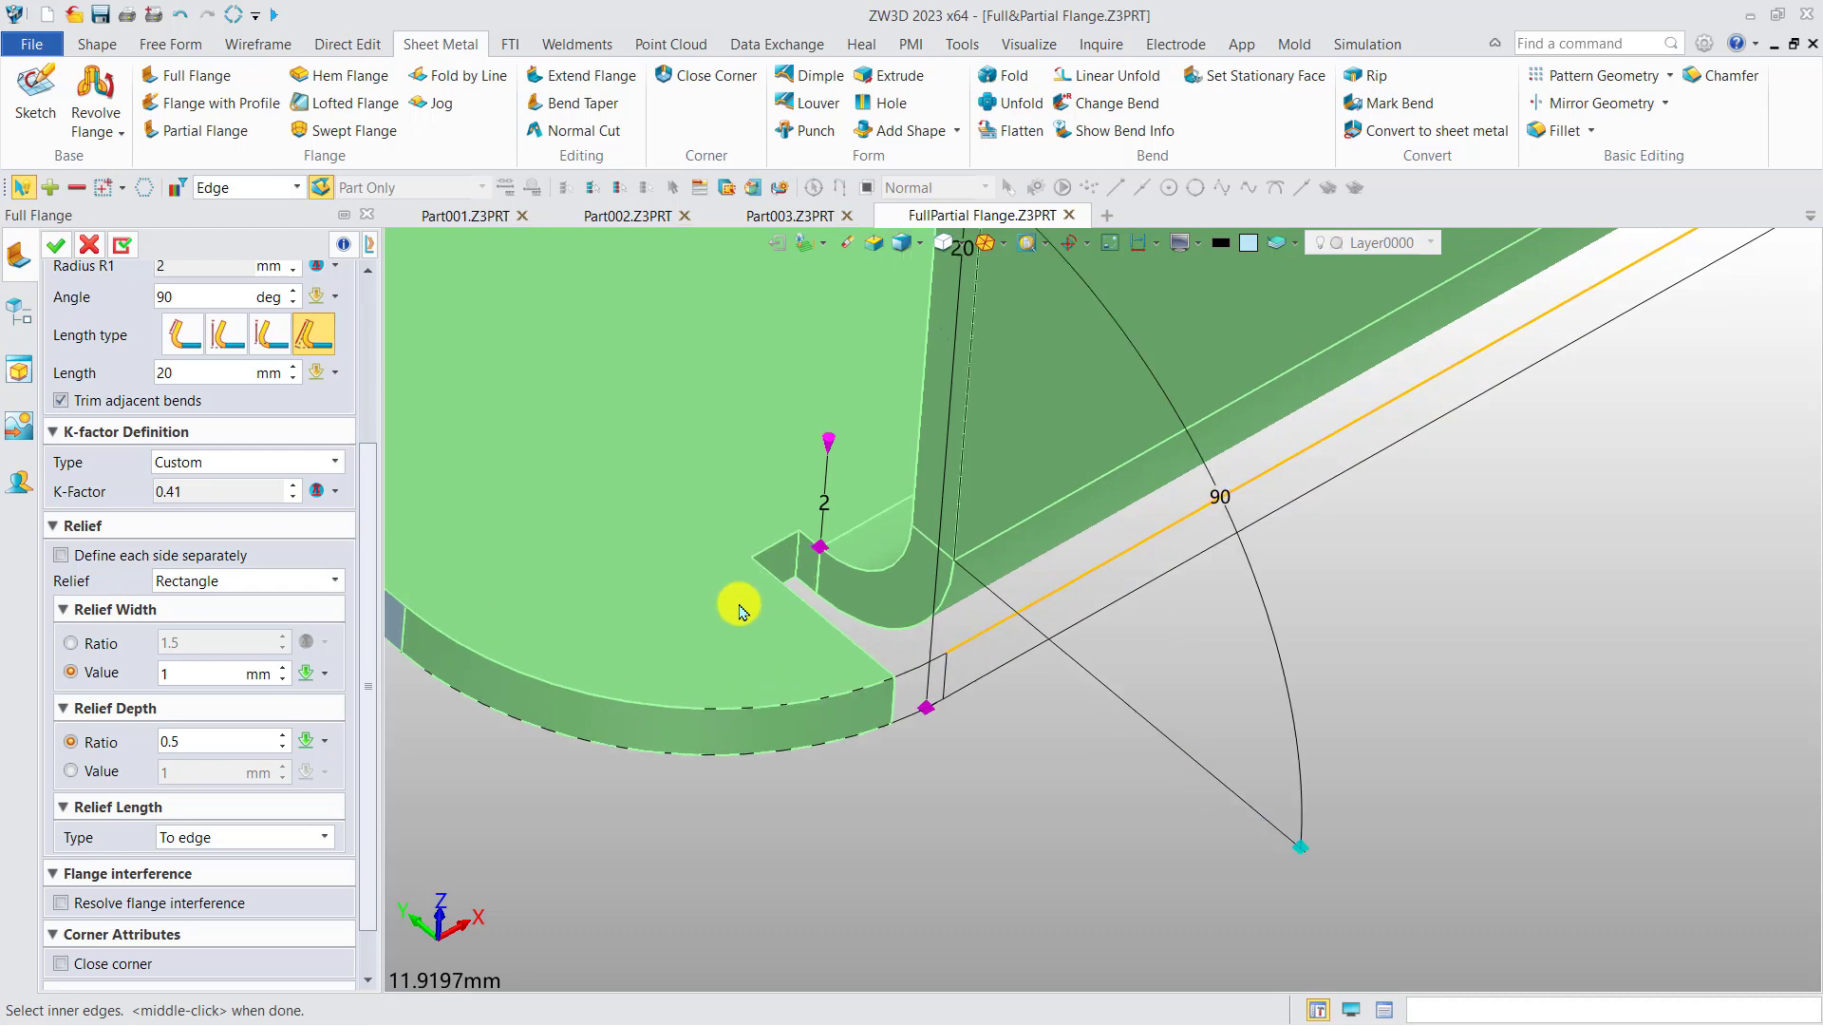
pyautogui.click(196, 743)
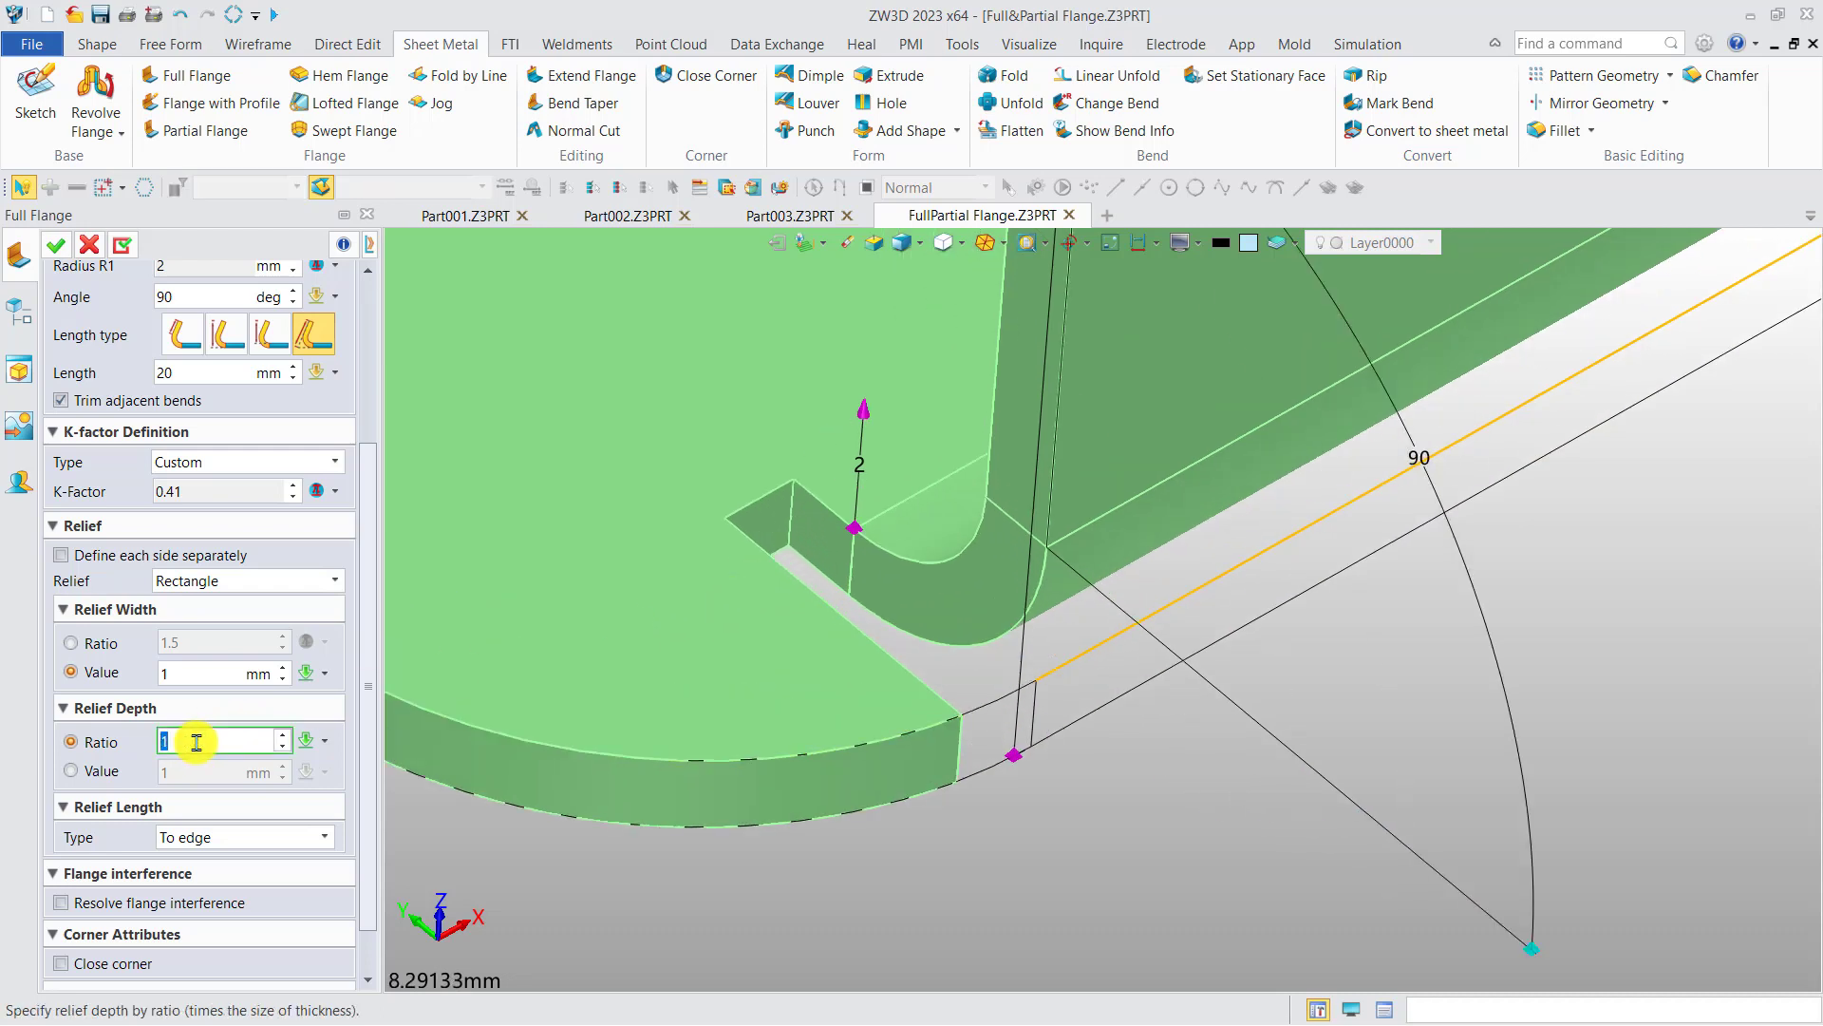
pyautogui.scroll(-4, 664, 741)
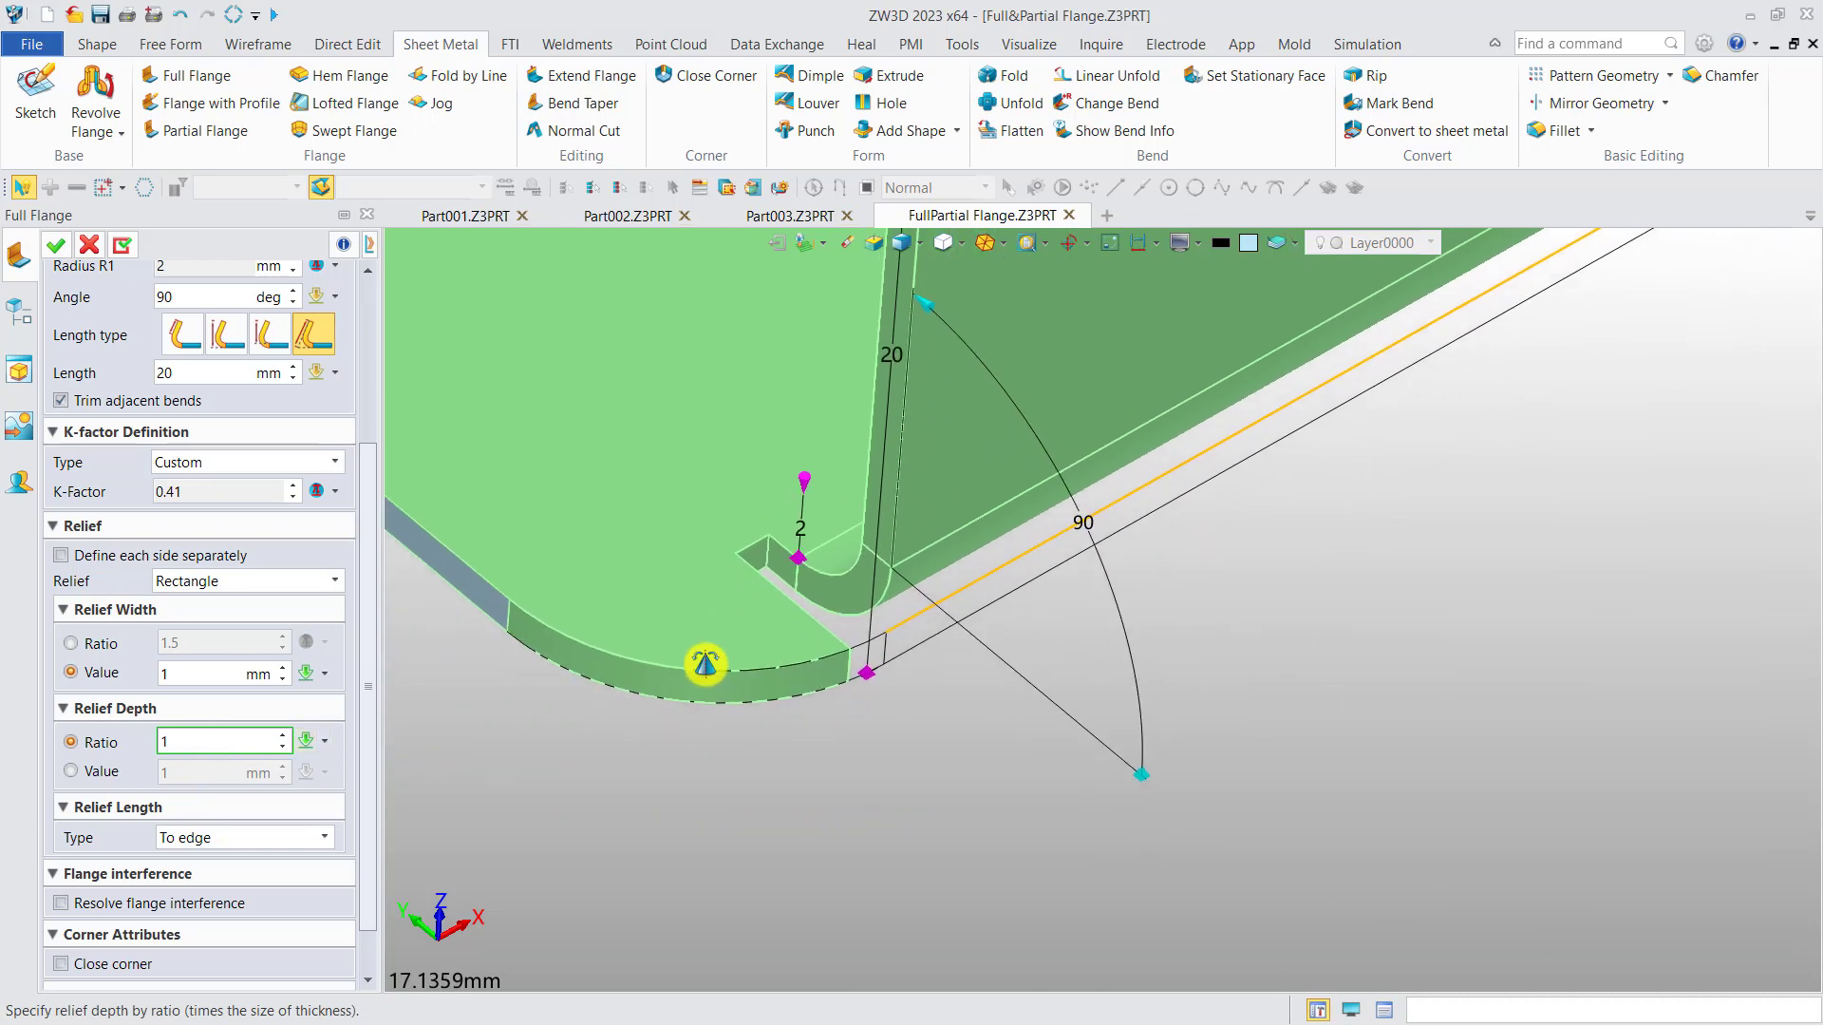
pyautogui.scroll(-4, 740, 665)
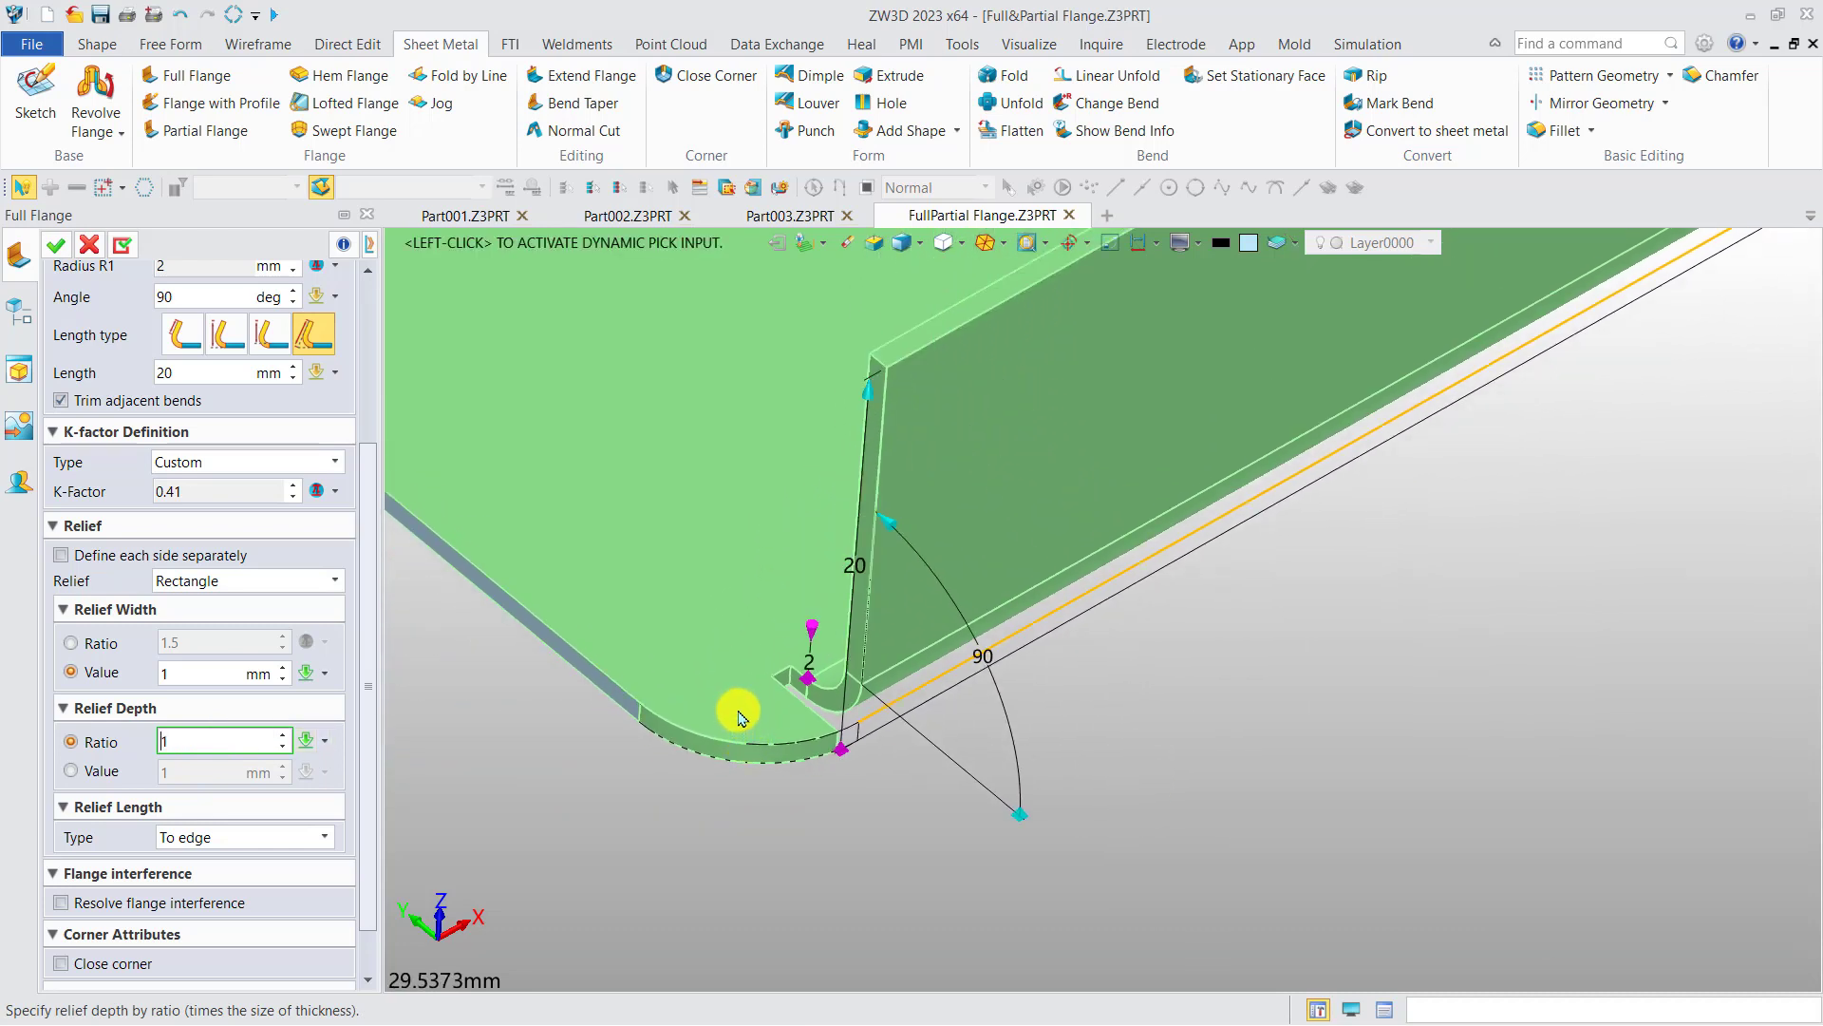
pyautogui.moveTo(489, 699); pyautogui.dragTo(492, 737, button='middle')
pyautogui.click(122, 245)
# Select the base plate edge between the slanted flange and the tall flange for another full flange, and inspect its obround relief
pyautogui.scroll(-3, 701, 494)
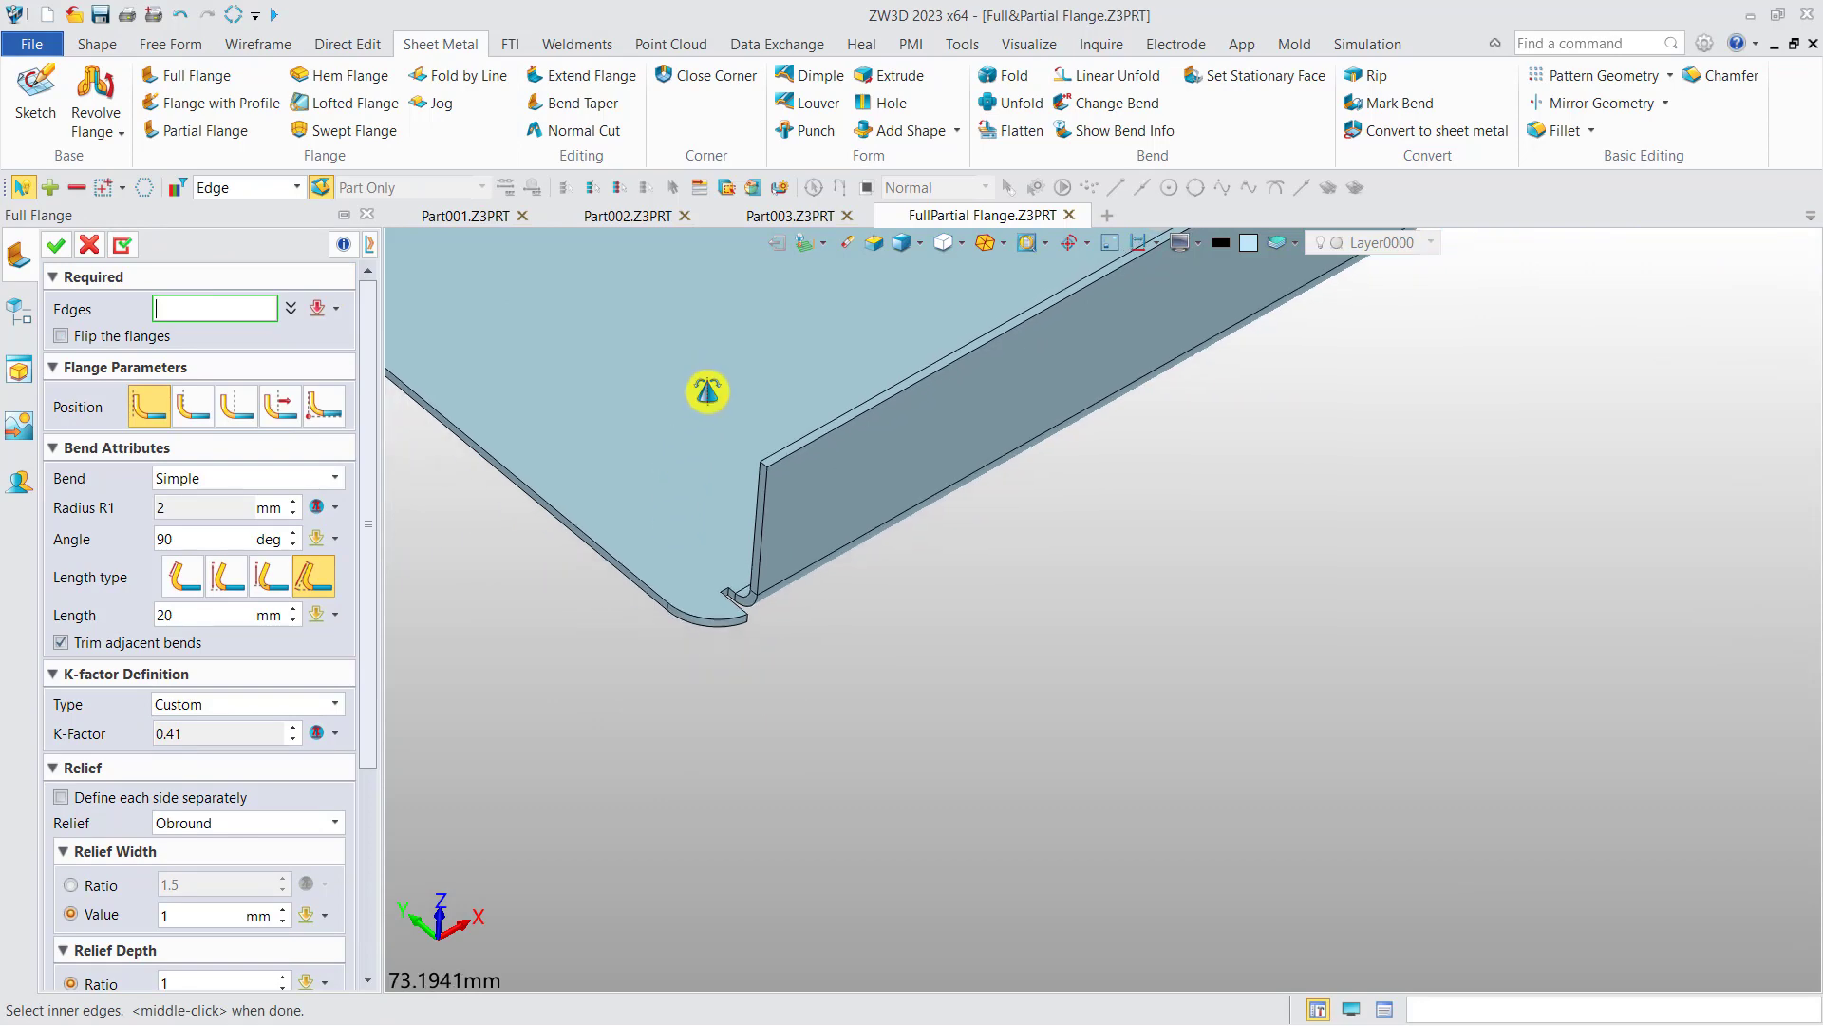
pyautogui.scroll(-10, 722, 569)
pyautogui.scroll(10, 903, 532)
pyautogui.click(917, 539)
pyautogui.scroll(5, 918, 541)
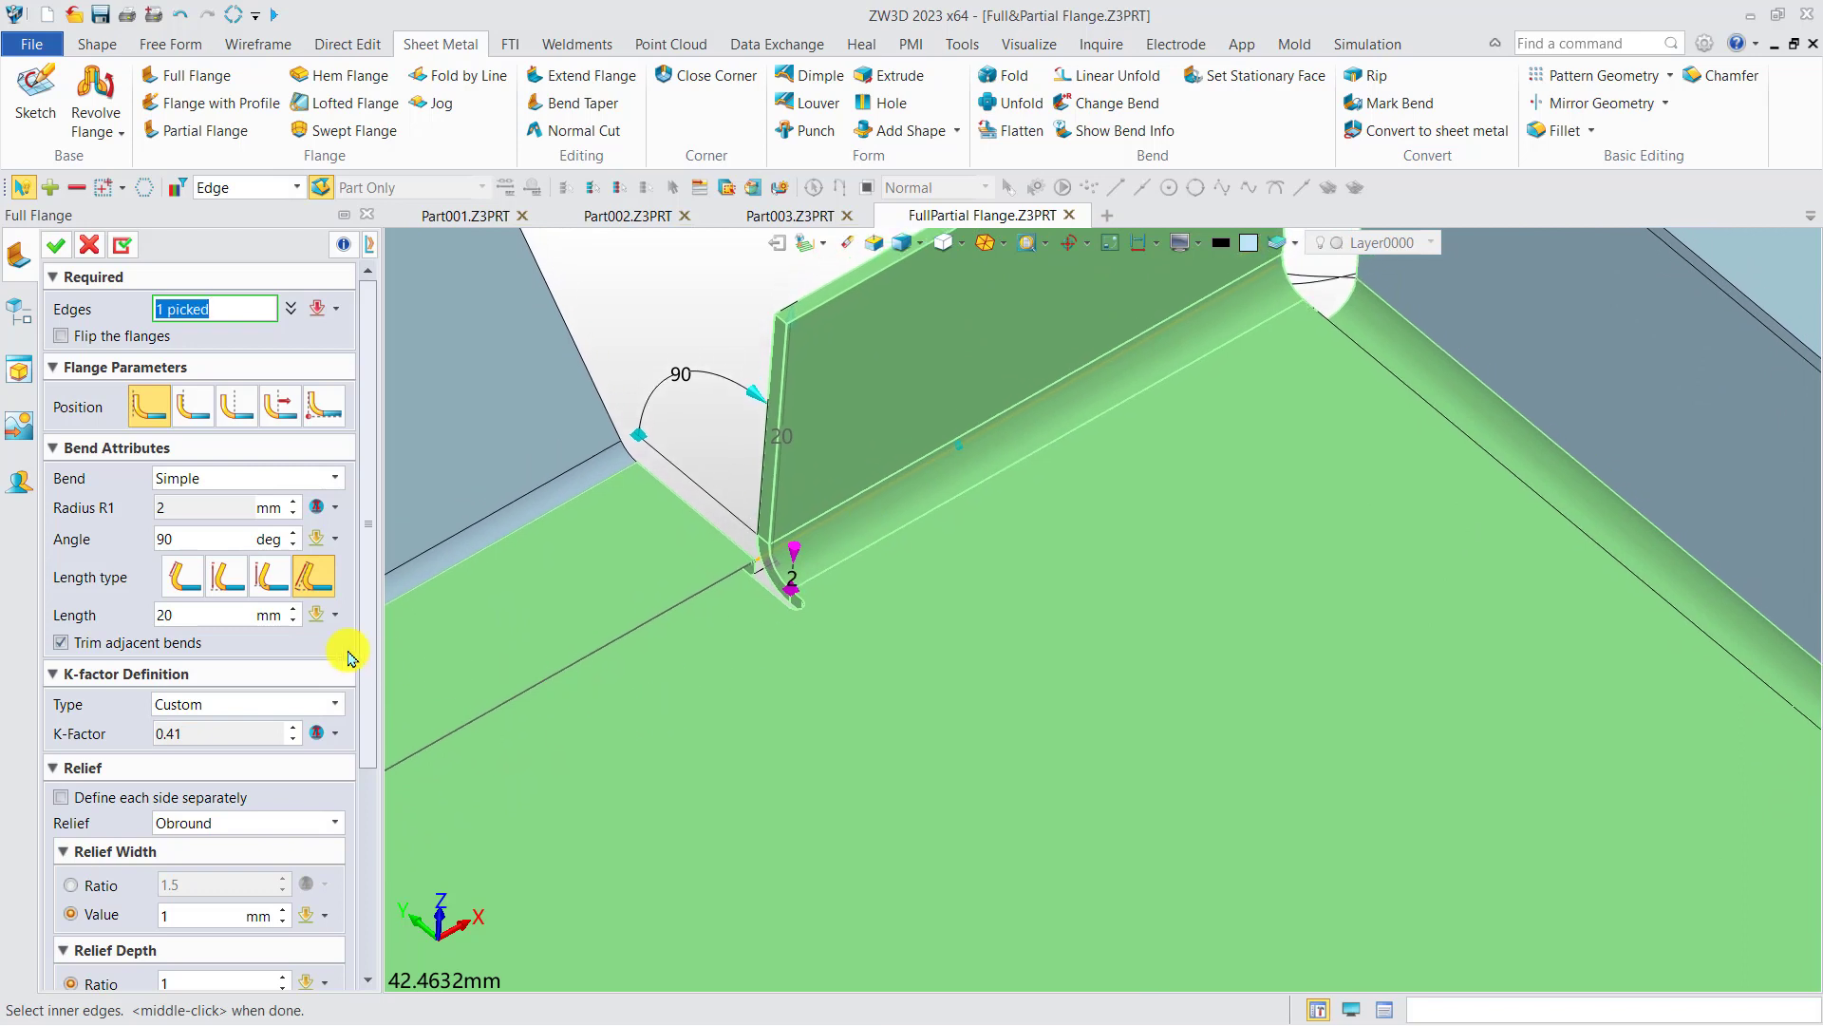
pyautogui.moveTo(366, 641); pyautogui.dragTo(349, 887)
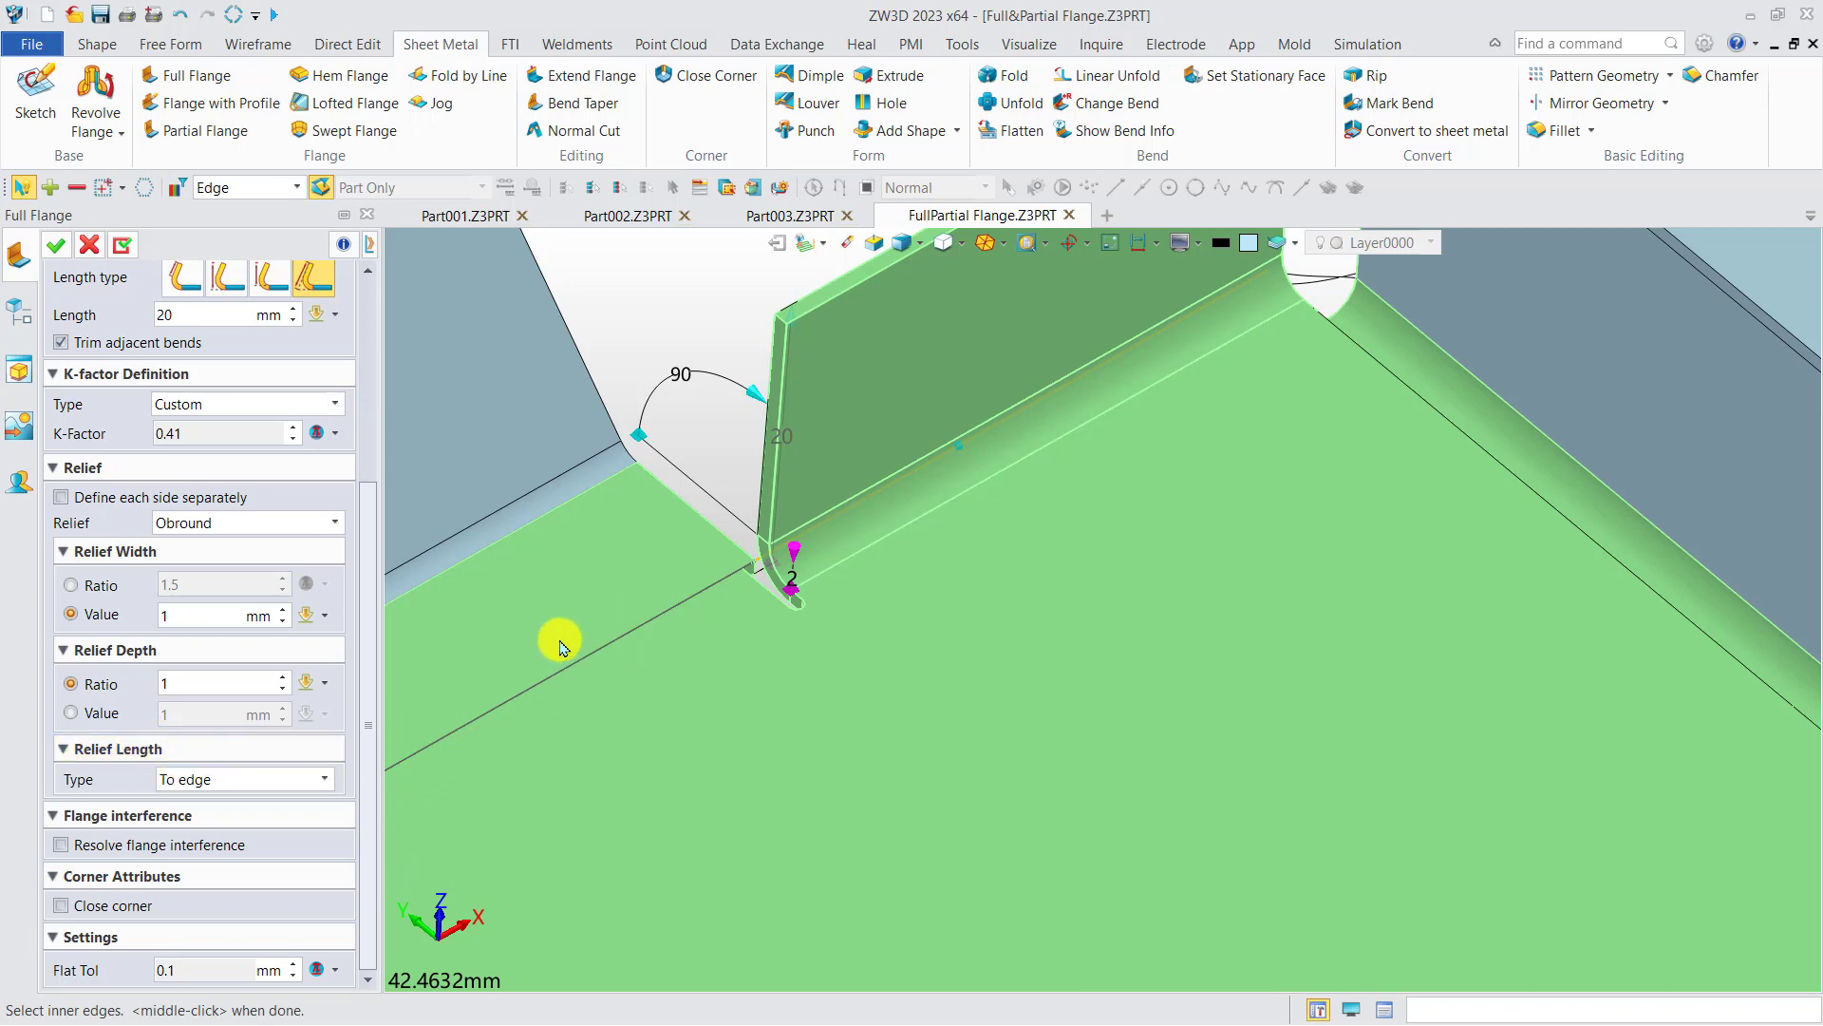
pyautogui.scroll(4, 558, 626)
pyautogui.moveTo(748, 605); pyautogui.dragTo(594, 753, button='middle')
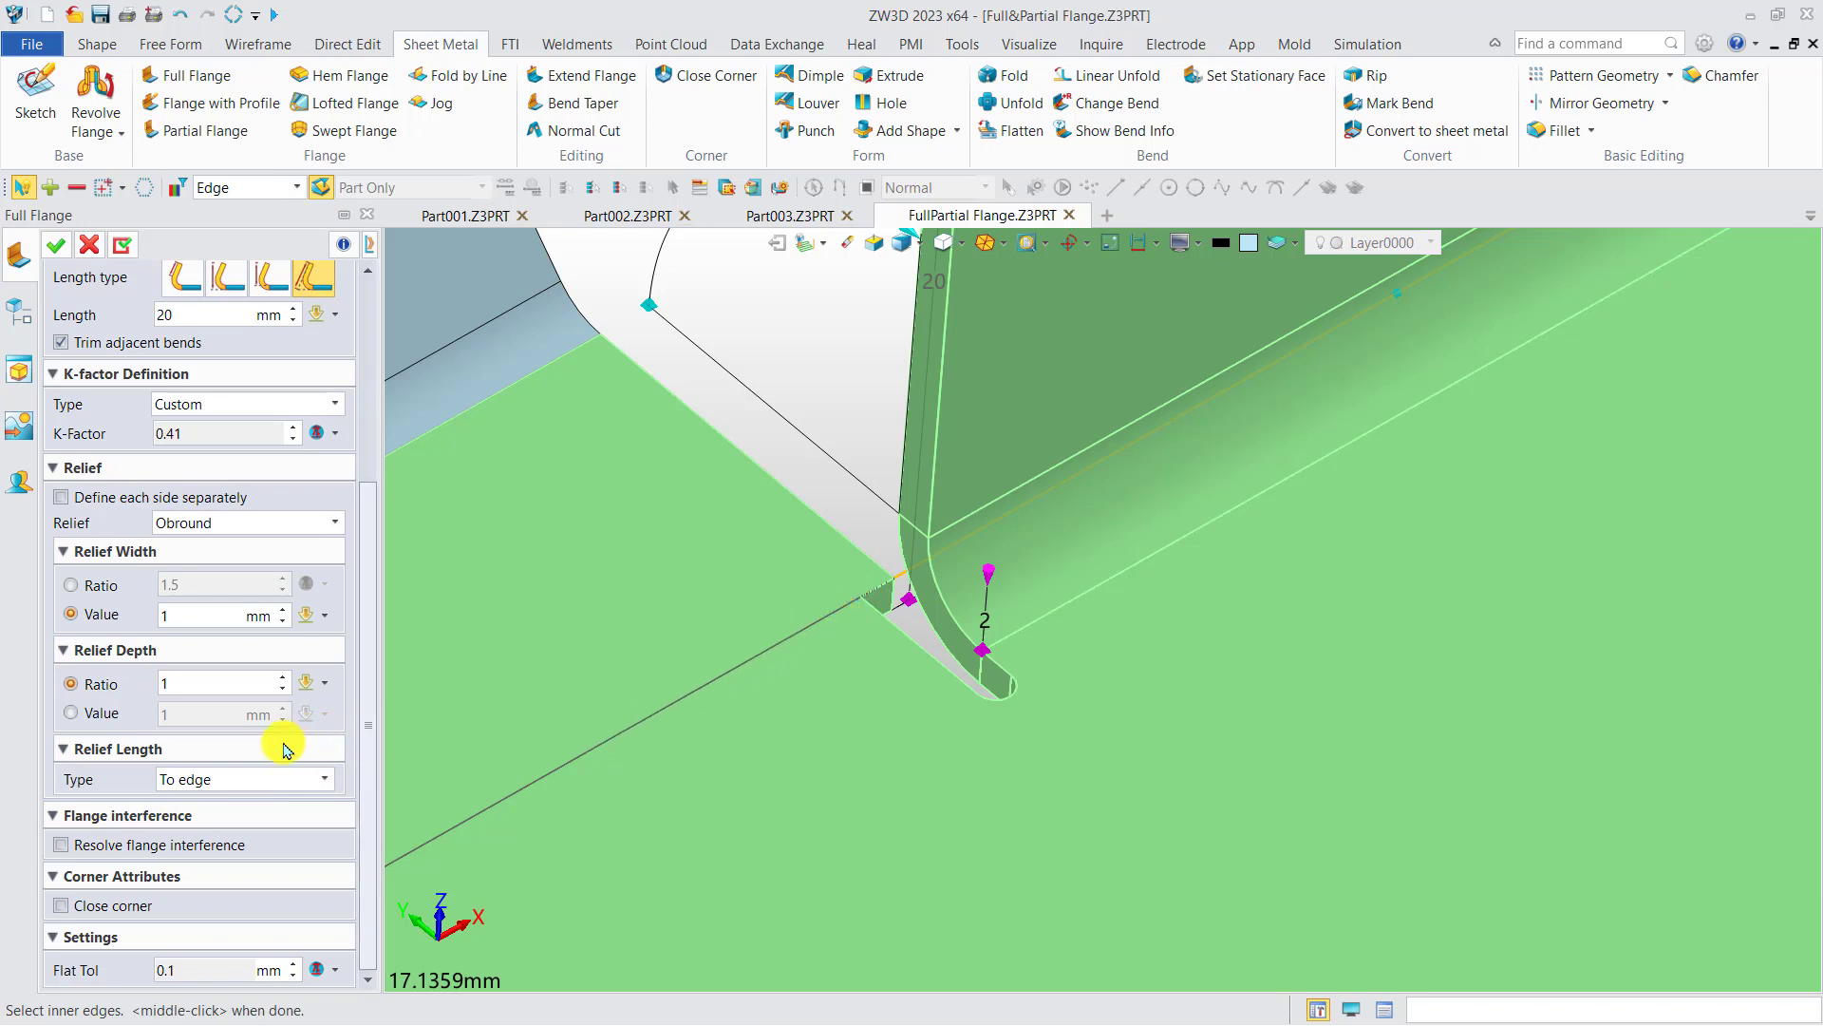
# Try the Through all relief length on the new flange, and unpick the extra edge selected beside the slanted flange
pyautogui.click(244, 779)
pyautogui.click(220, 821)
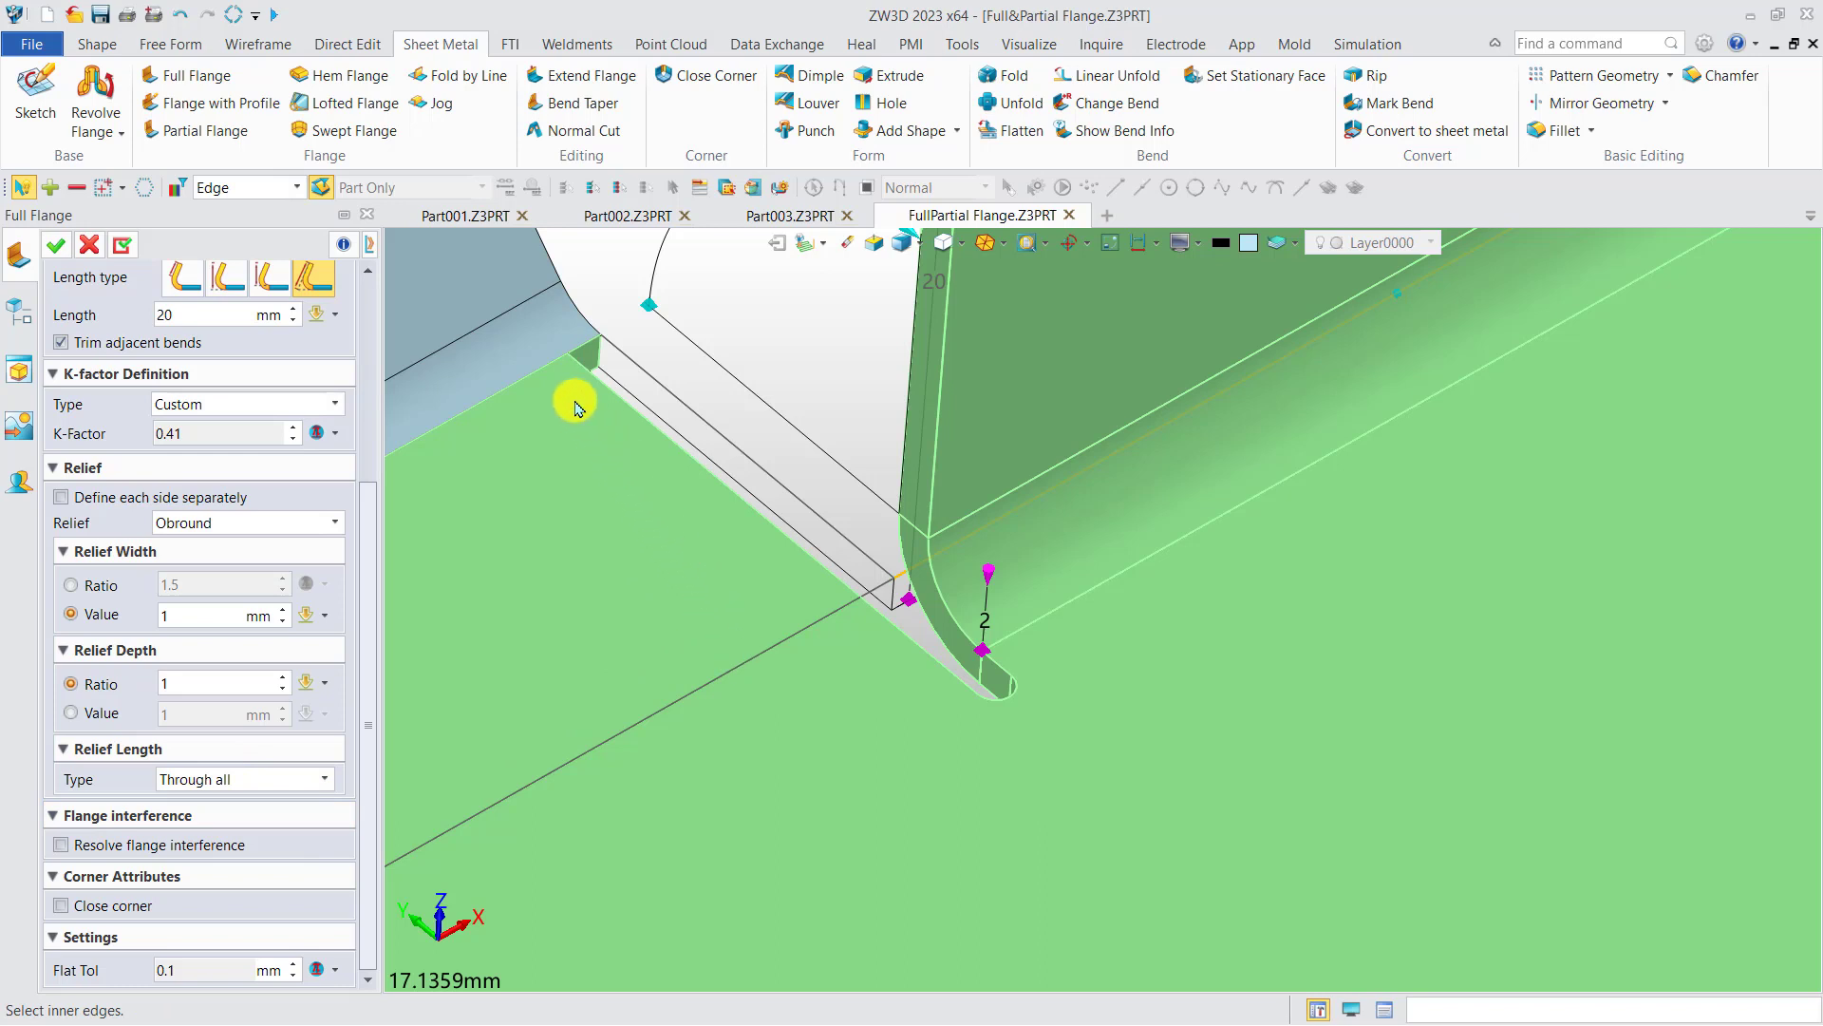
pyautogui.click(551, 362)
pyautogui.click(662, 387)
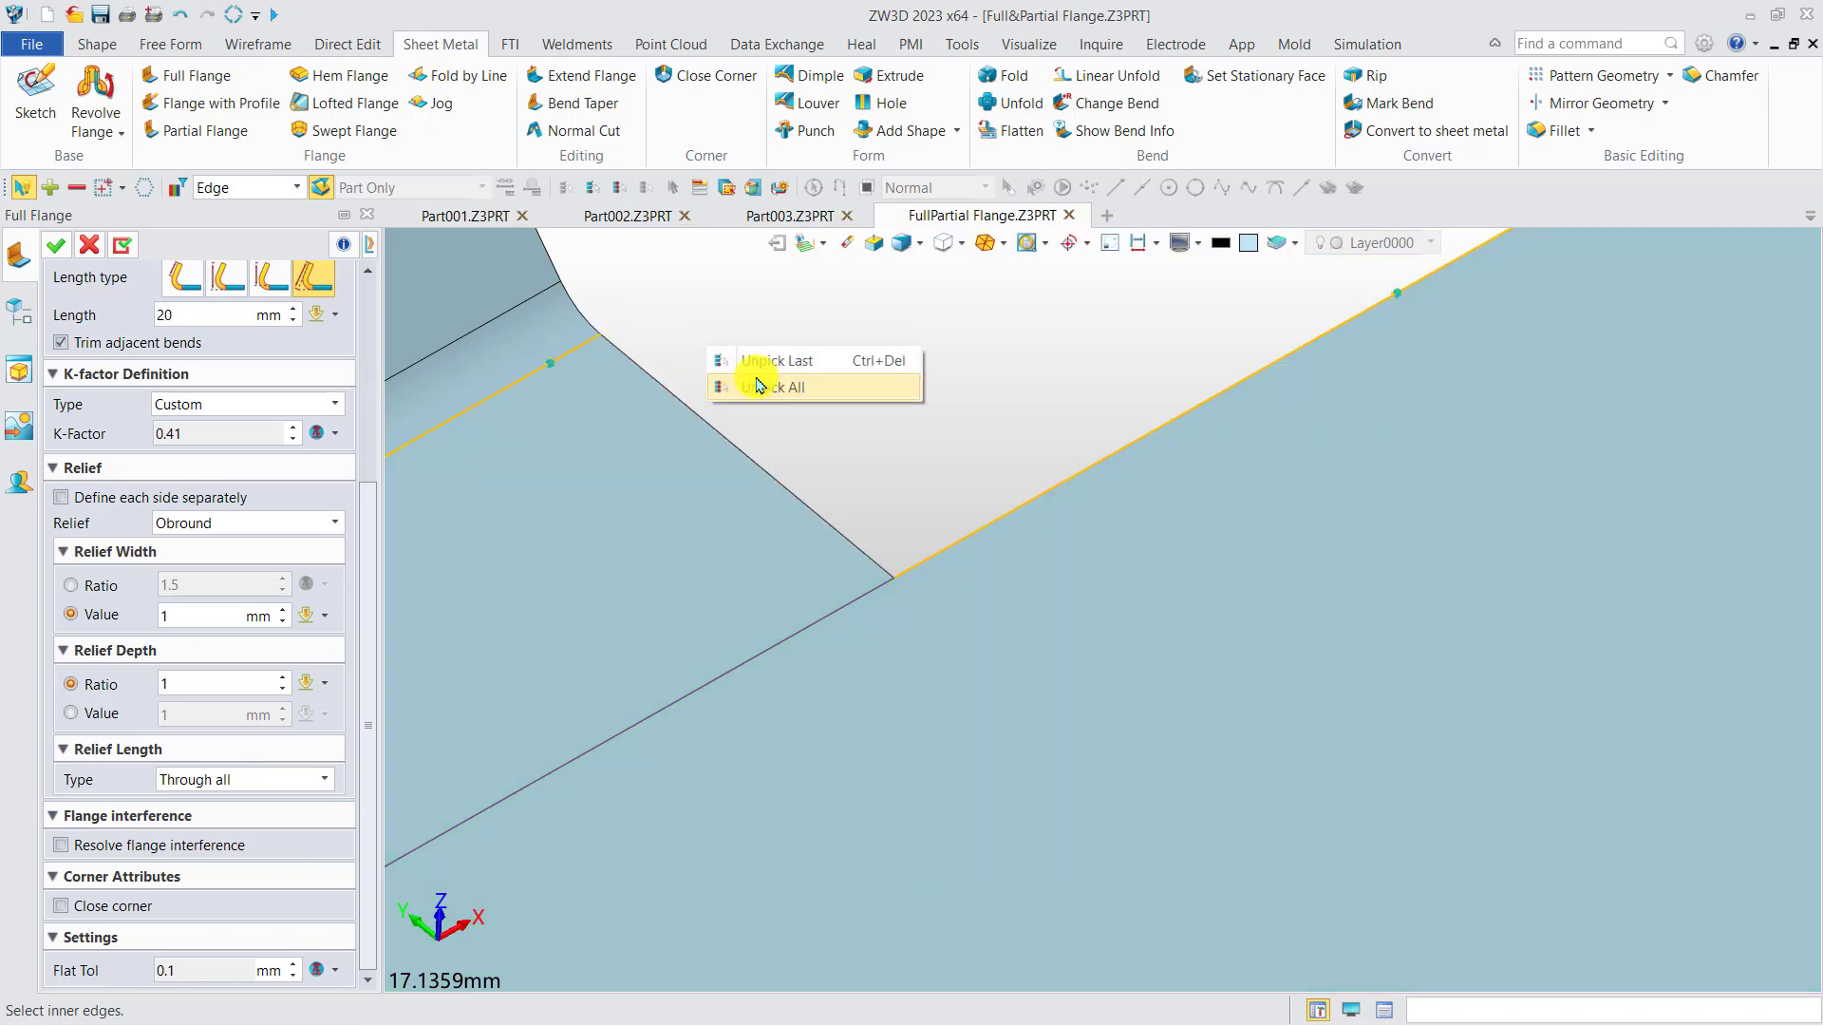
pyautogui.click(745, 361)
pyautogui.moveTo(711, 428); pyautogui.dragTo(712, 452, button='middle')
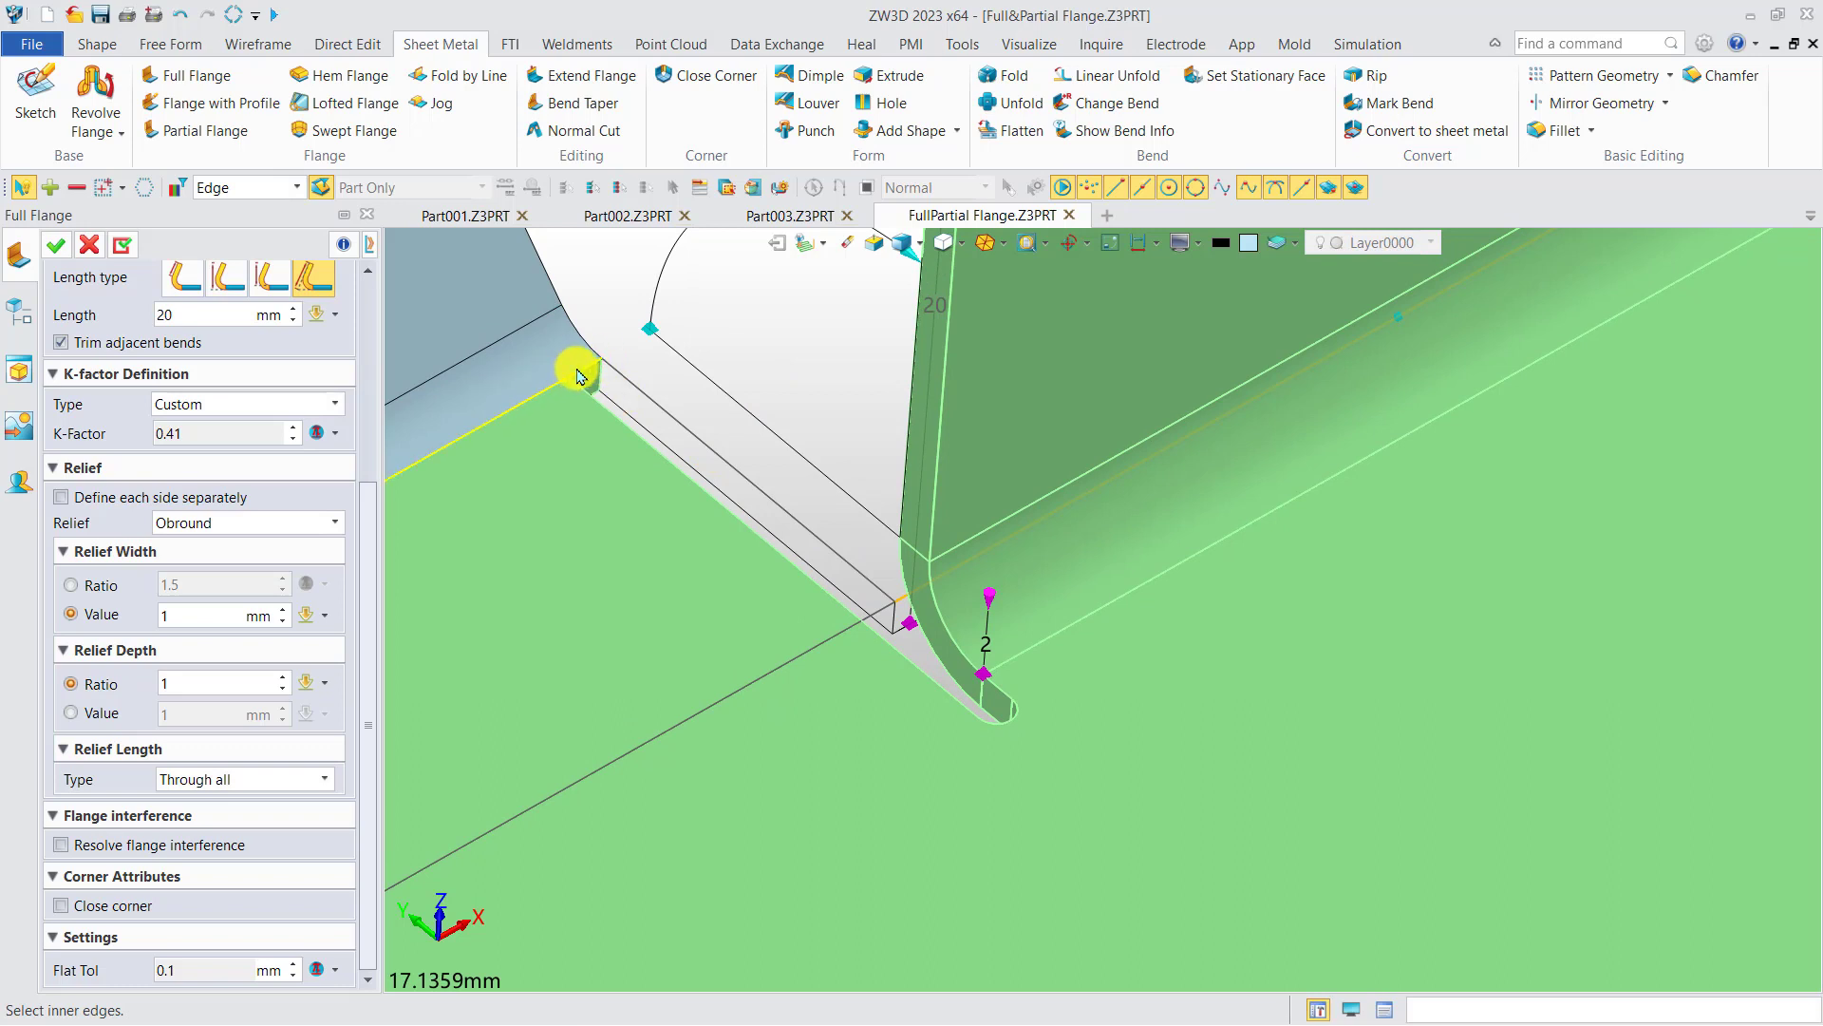
# Define the relief length by value at 12 mm, inspect the cut, and apply the full flange
pyautogui.click(244, 778)
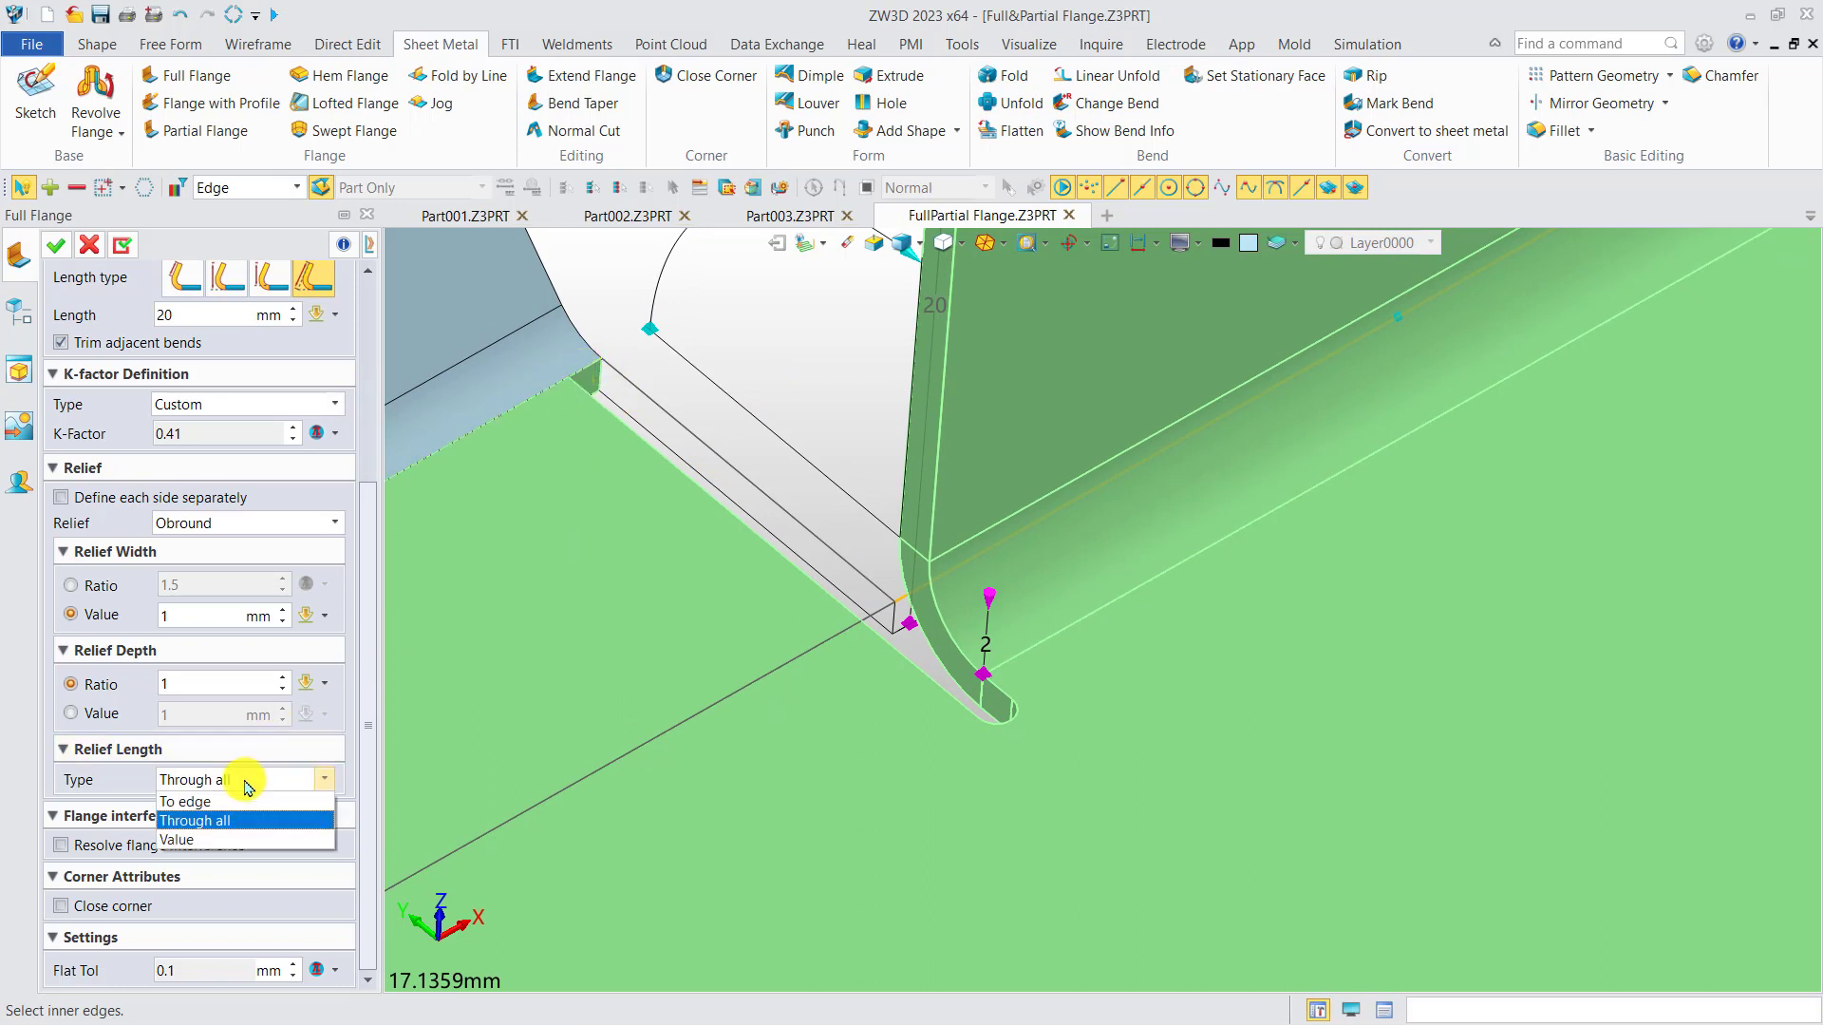
pyautogui.click(201, 841)
pyautogui.scroll(1, 210, 815)
pyautogui.scroll(9, 210, 812)
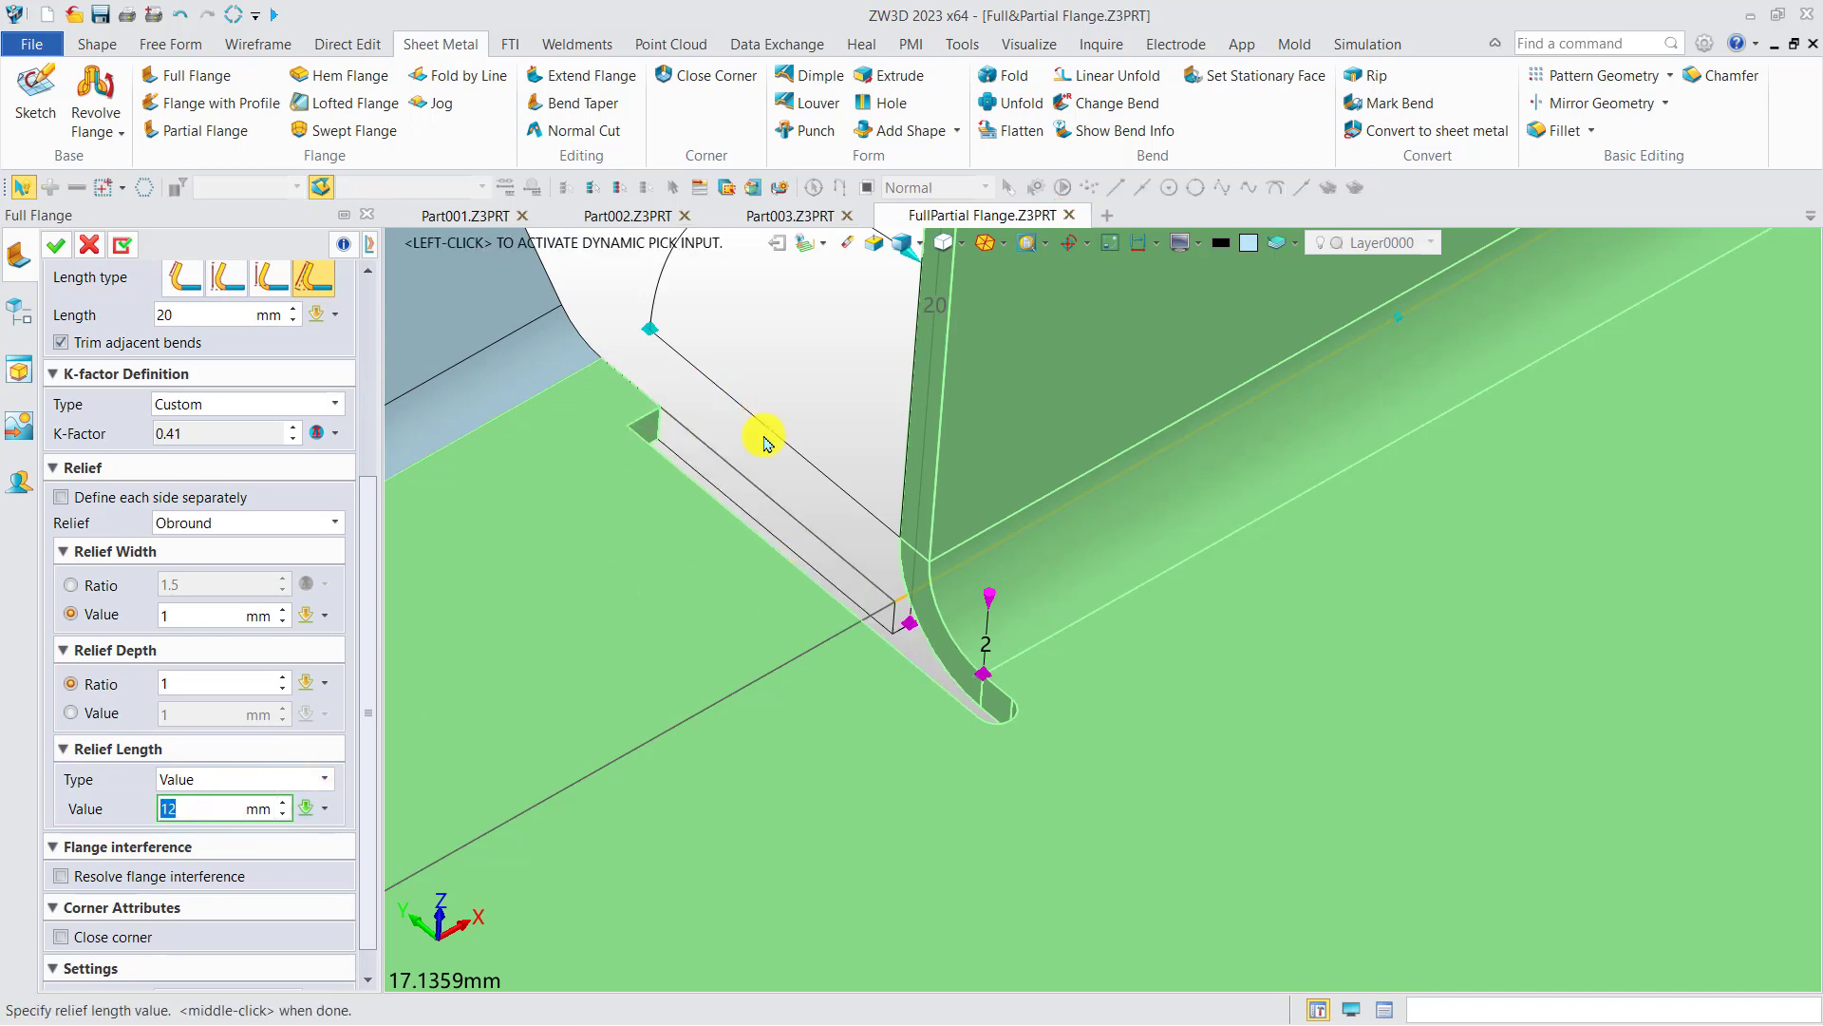
pyautogui.scroll(-6, 731, 510)
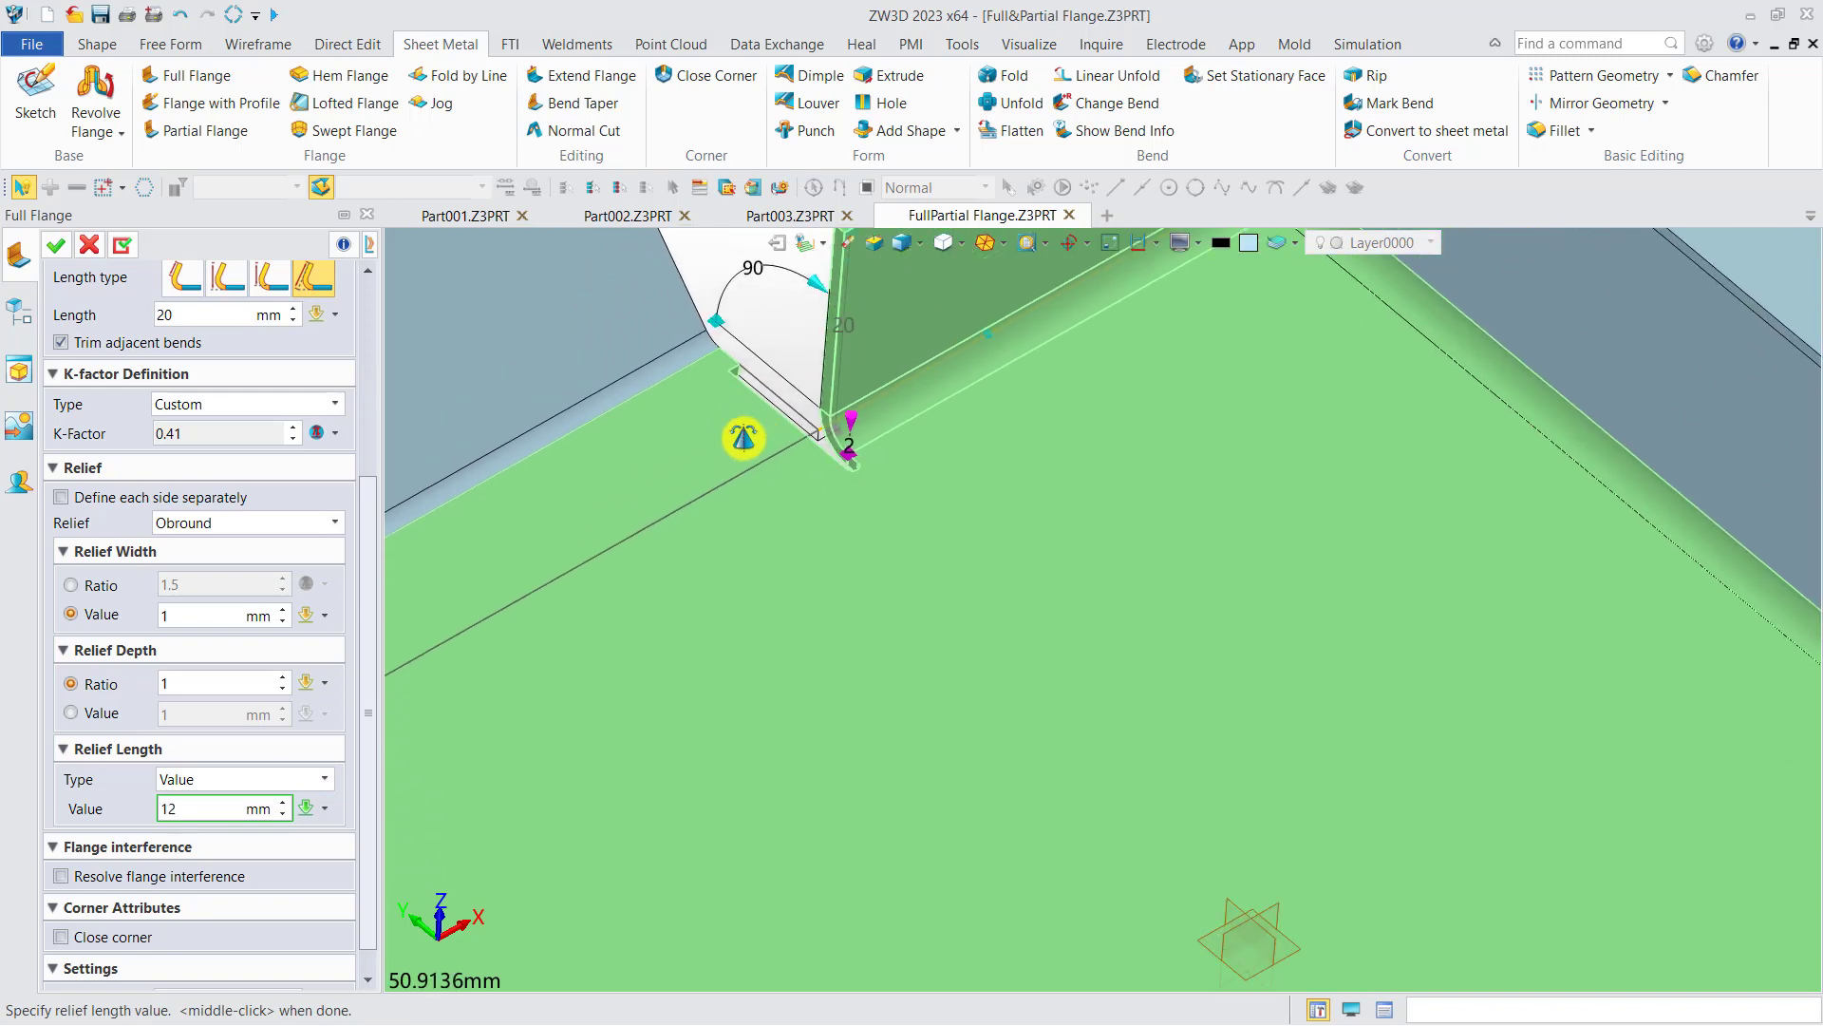
pyautogui.moveTo(750, 459); pyautogui.dragTo(811, 565, button='middle')
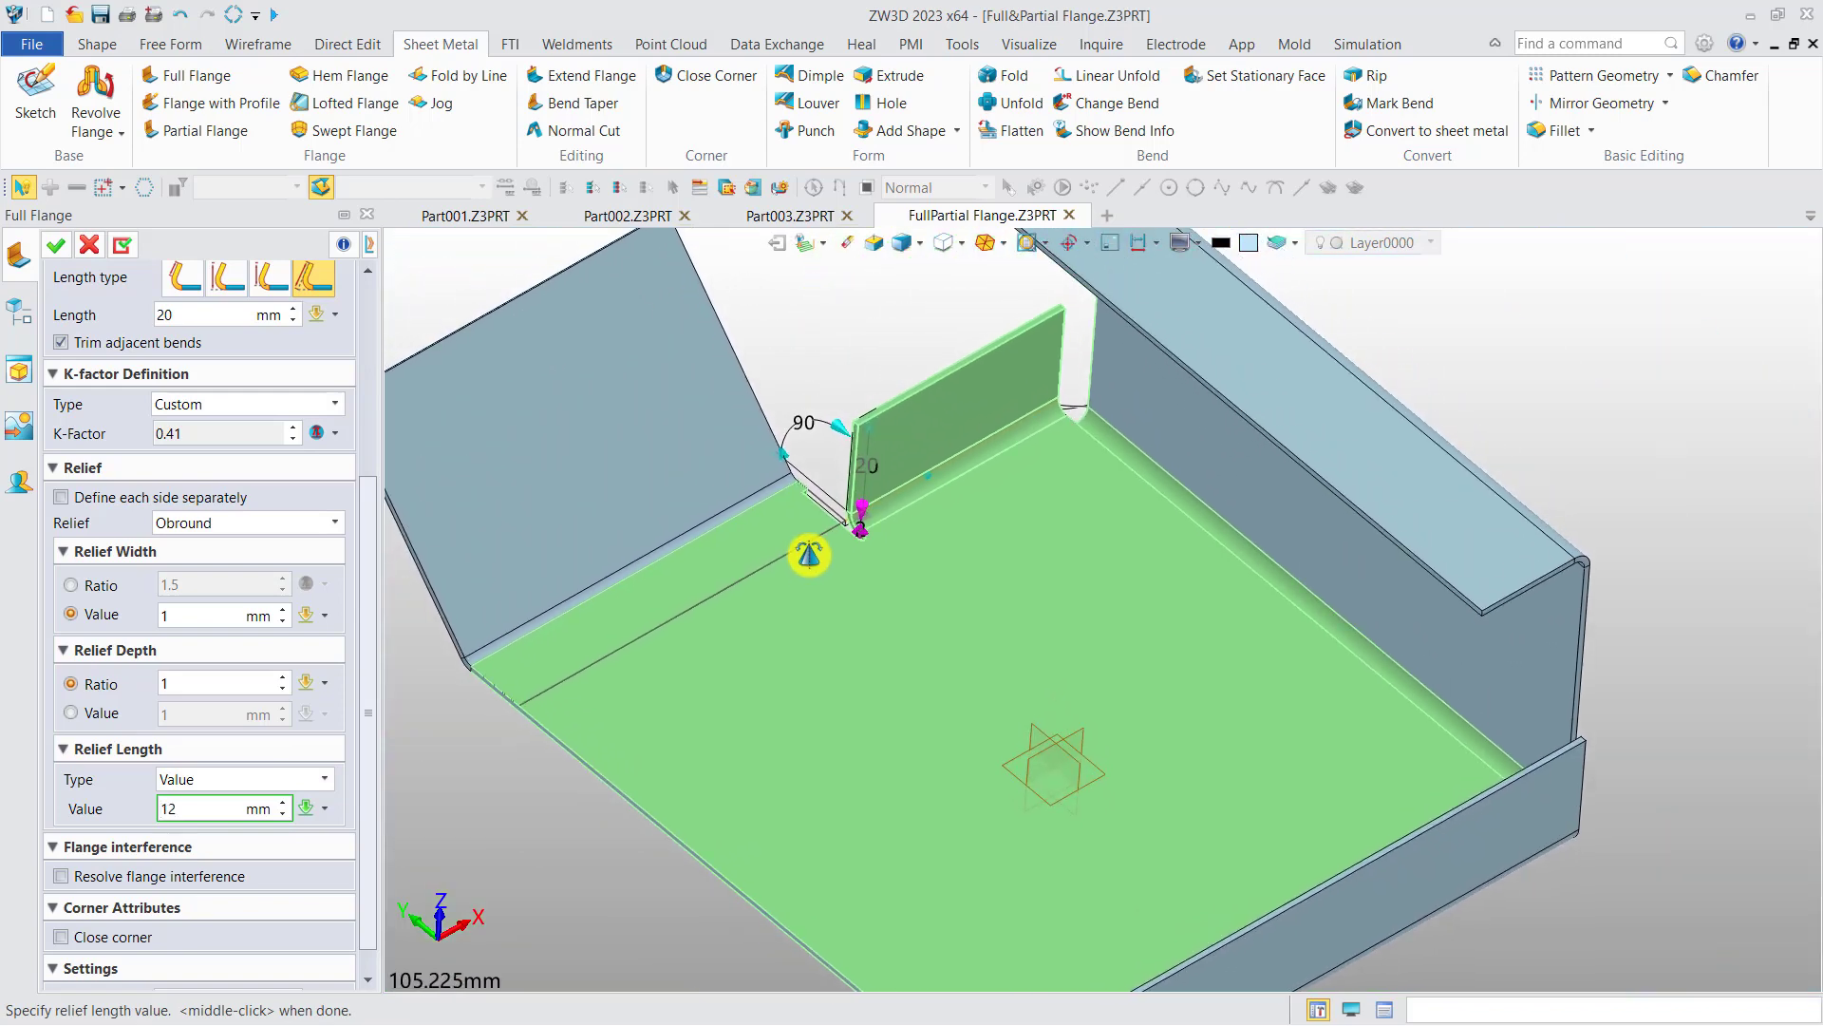
pyautogui.click(121, 250)
pyautogui.moveTo(707, 618); pyautogui.dragTo(826, 672, button='middle')
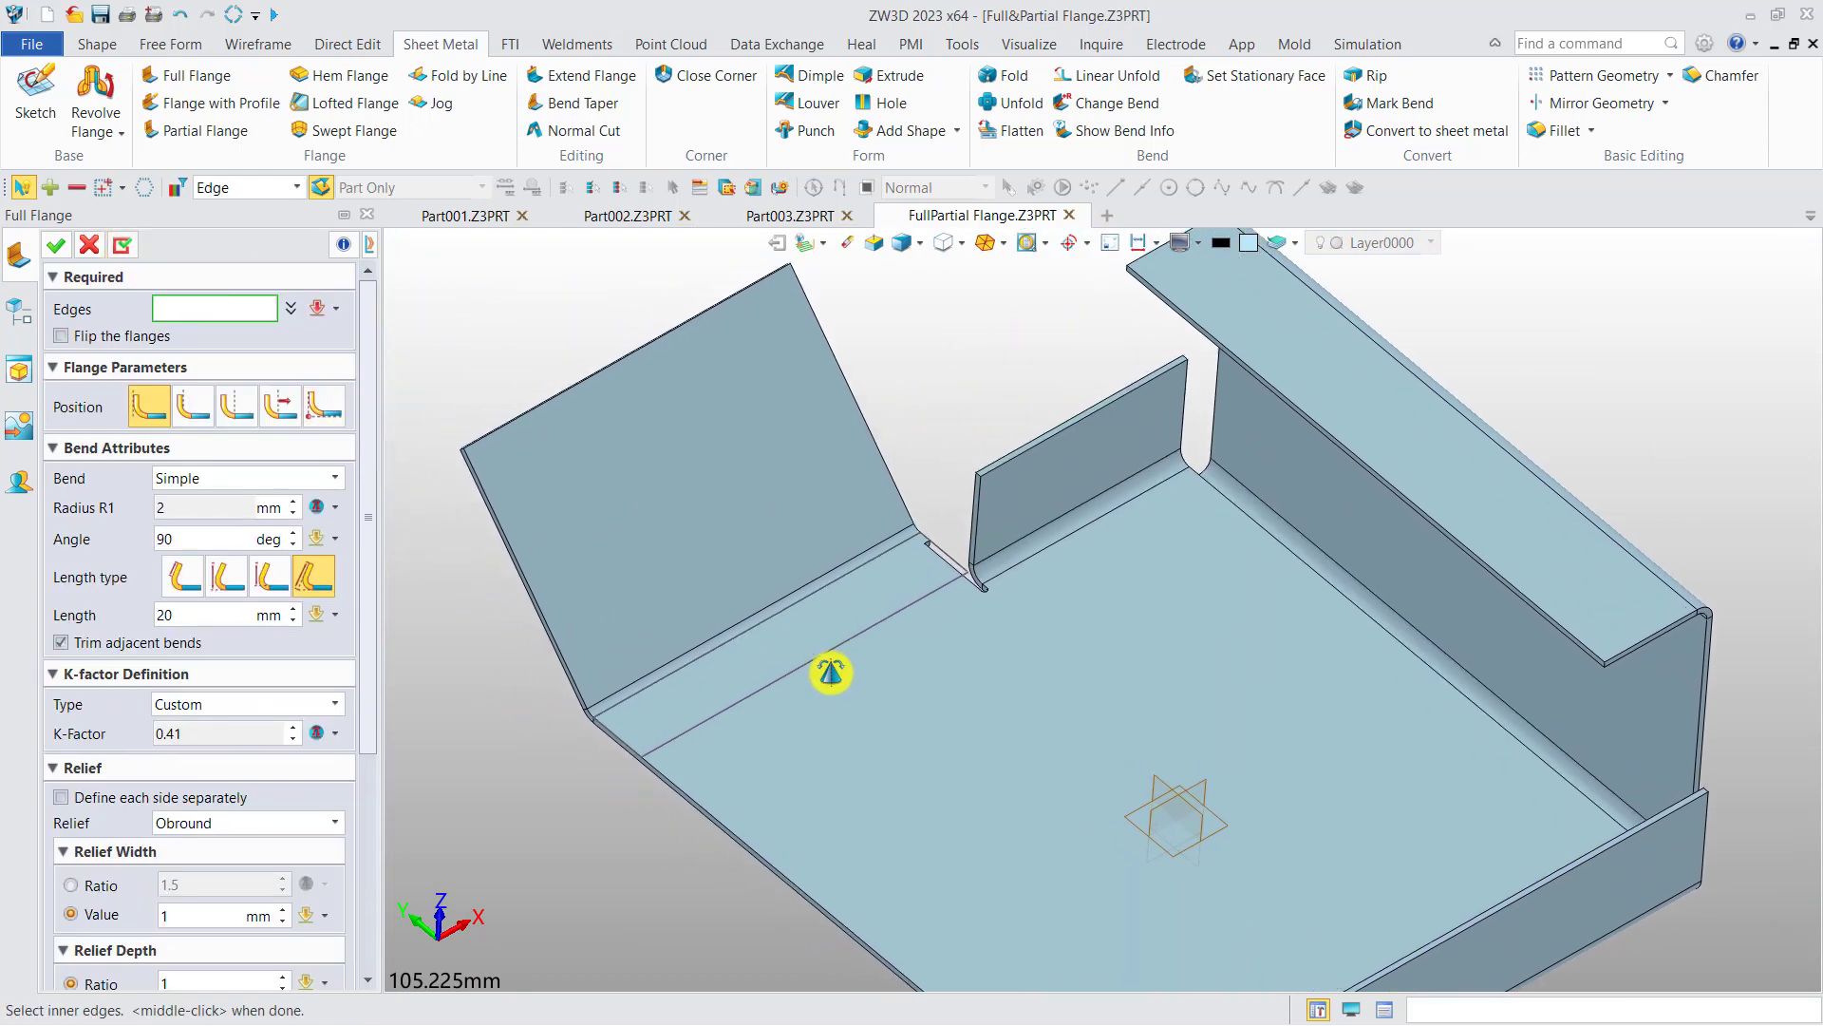
# Select the slanted flange's outer edge and its adjoining side edge for a new full flange
pyautogui.moveTo(529, 497); pyautogui.dragTo(589, 529, button='middle')
pyautogui.click(600, 509)
pyautogui.scroll(3, 600, 513)
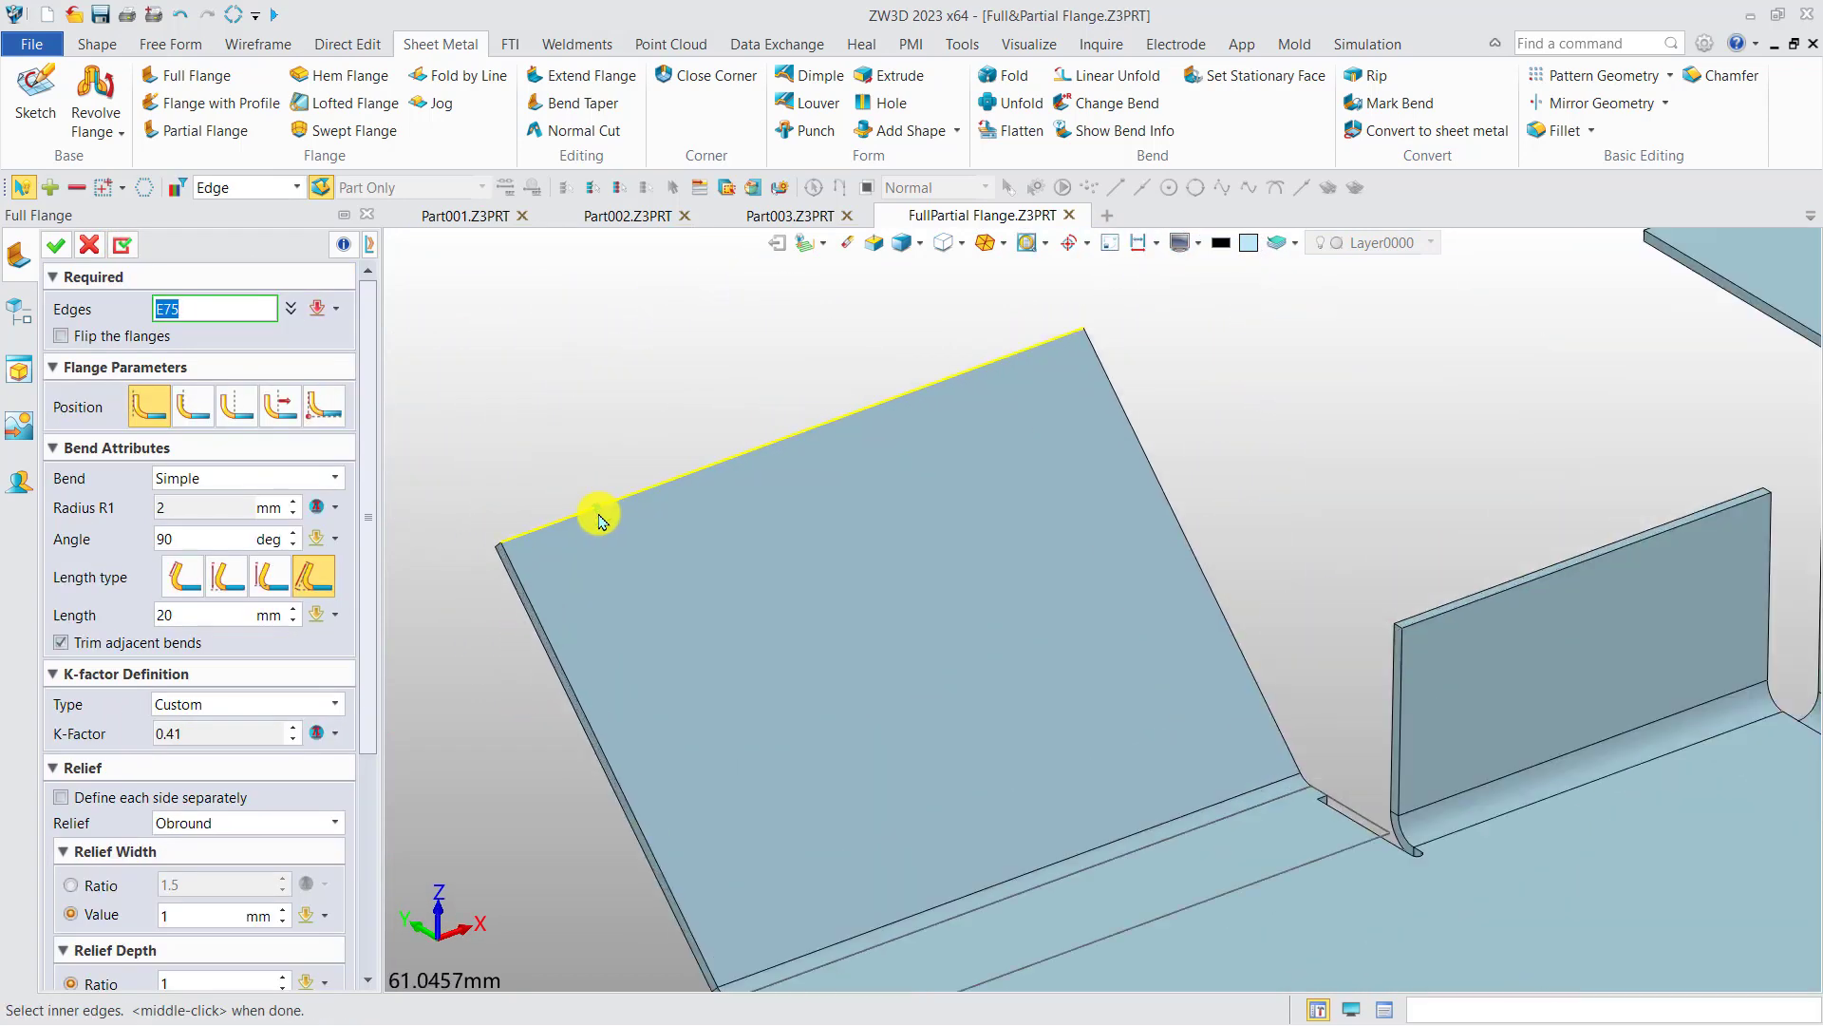
pyautogui.click(546, 629)
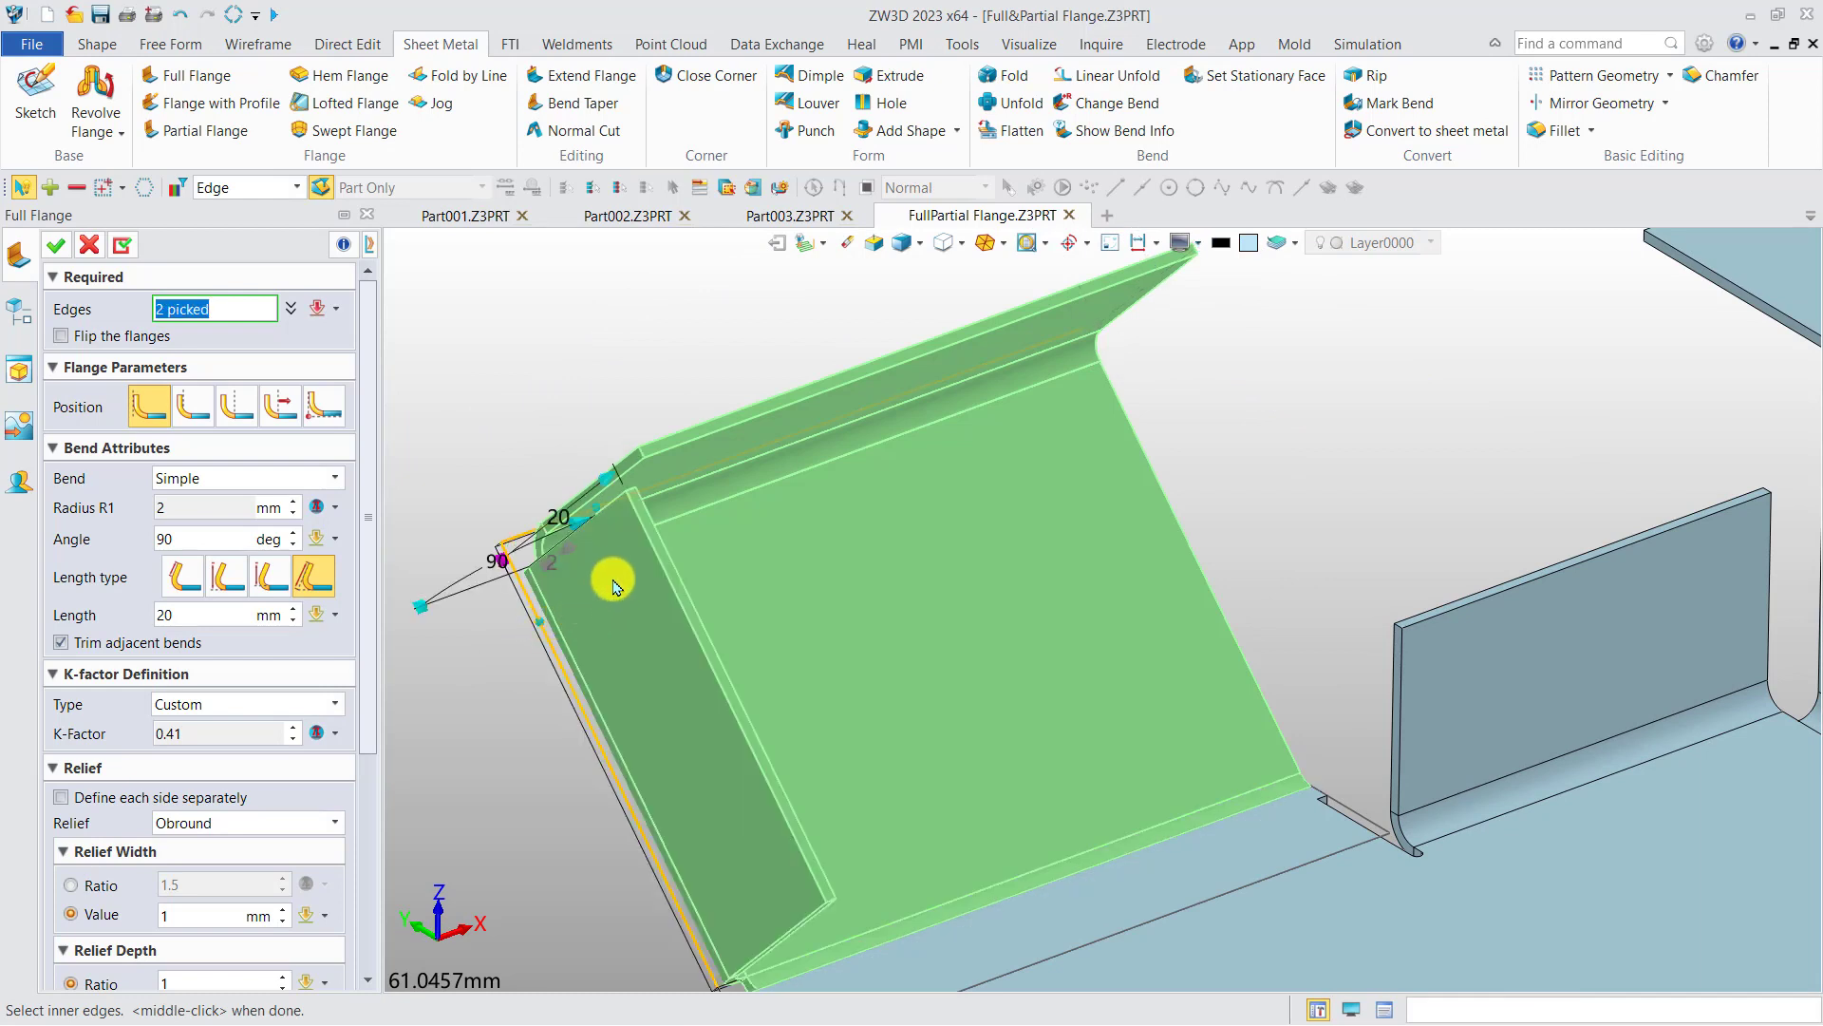
pyautogui.moveTo(521, 440); pyautogui.dragTo(657, 402, button='middle')
pyautogui.moveTo(649, 541); pyautogui.dragTo(516, 470, button='middle')
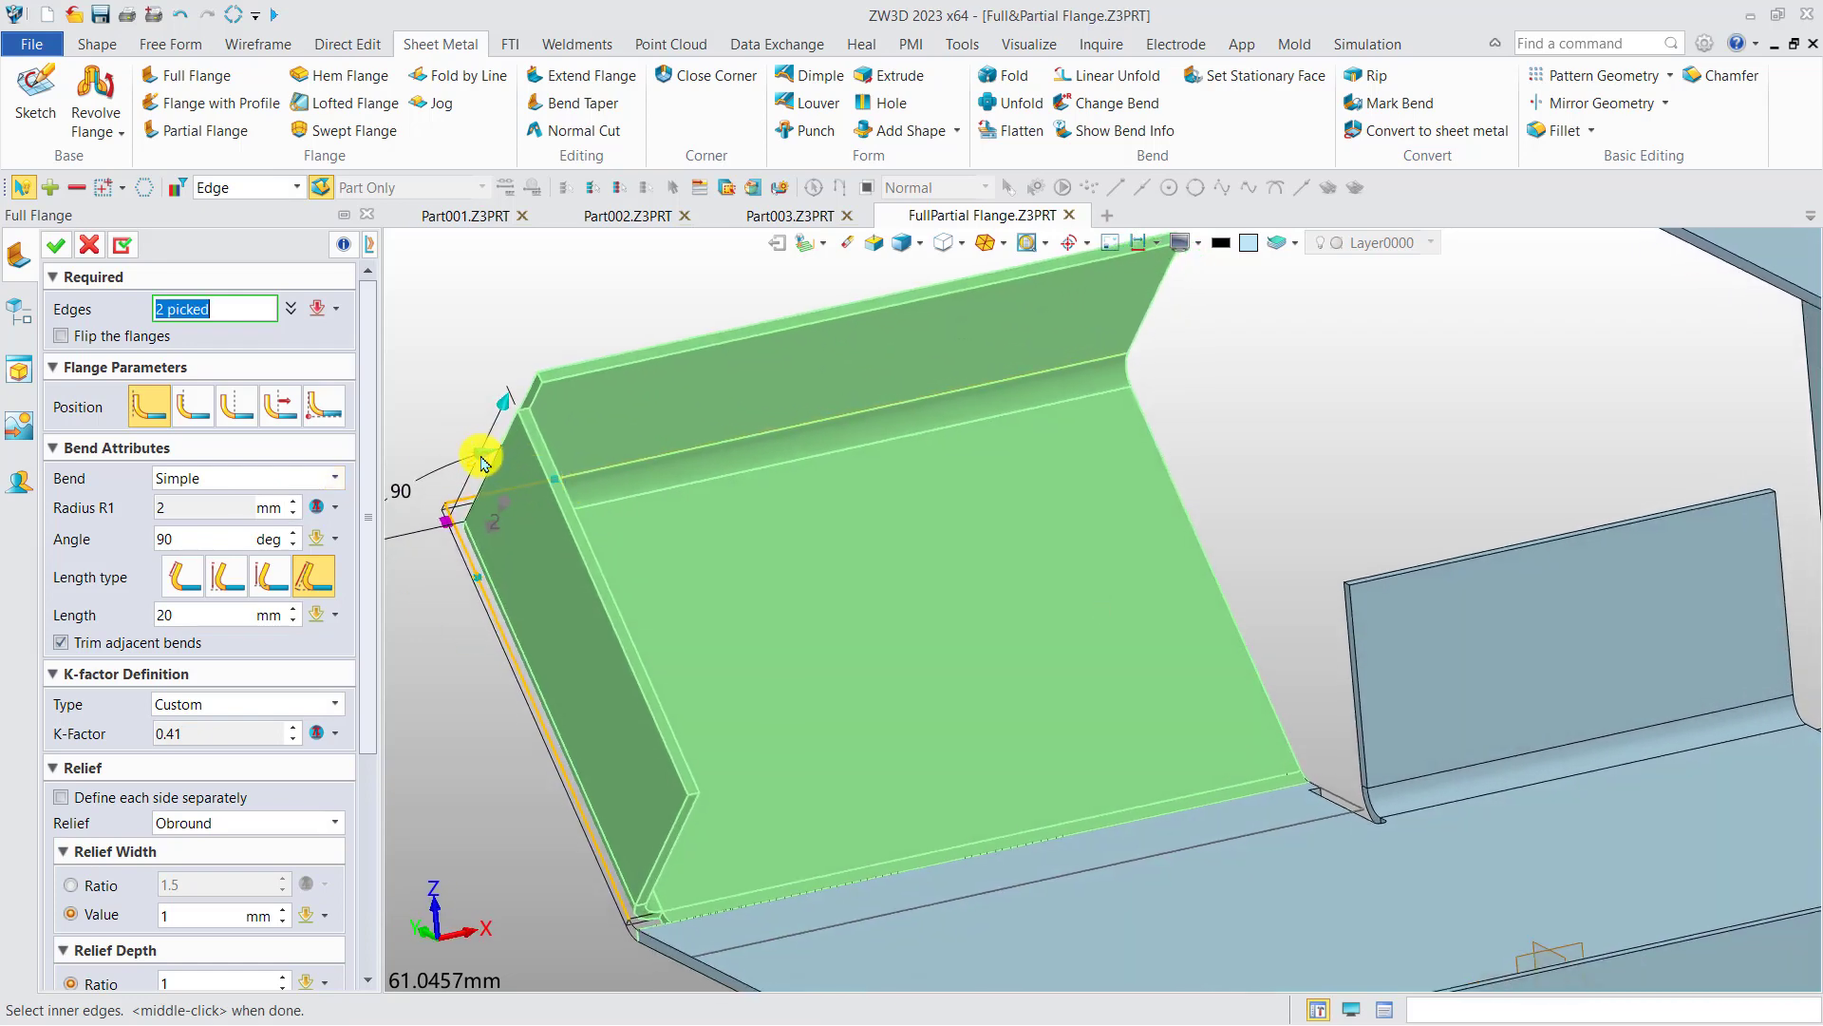
# Set the bend angle of the two new flanges on the slanted flange to 135 degrees
pyautogui.click(486, 456)
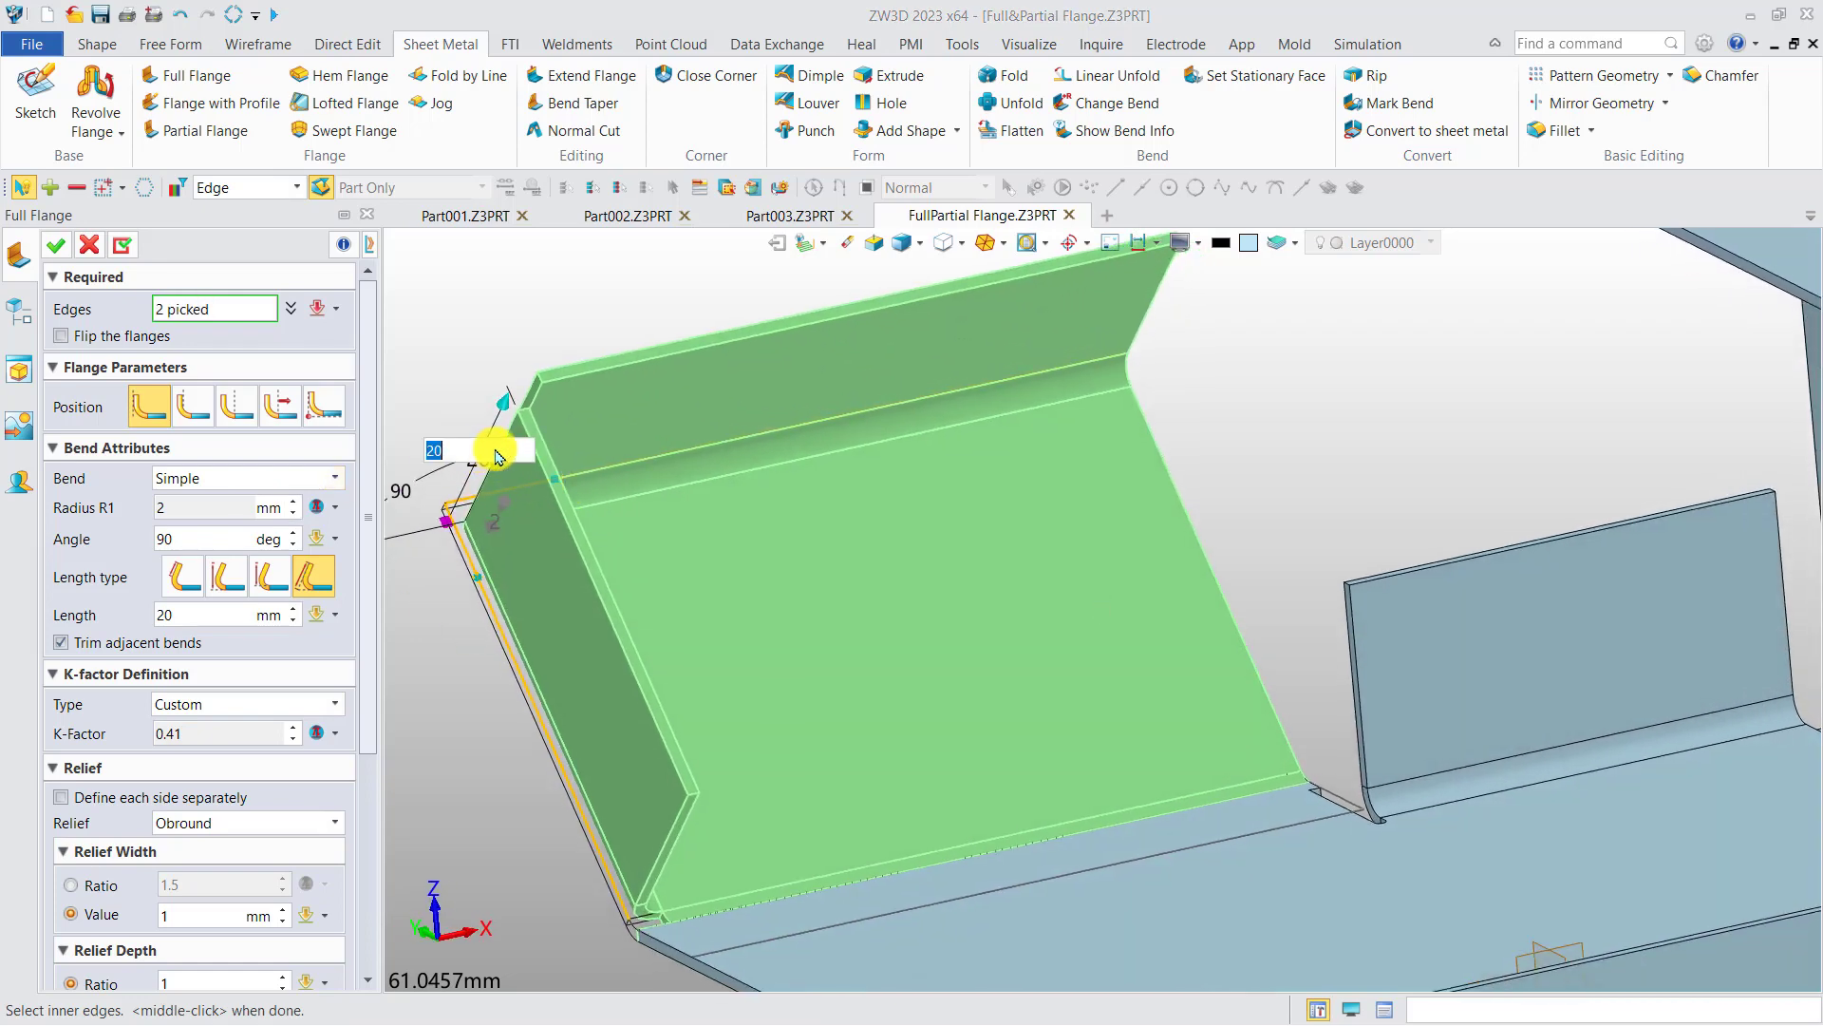
pyautogui.click(482, 399)
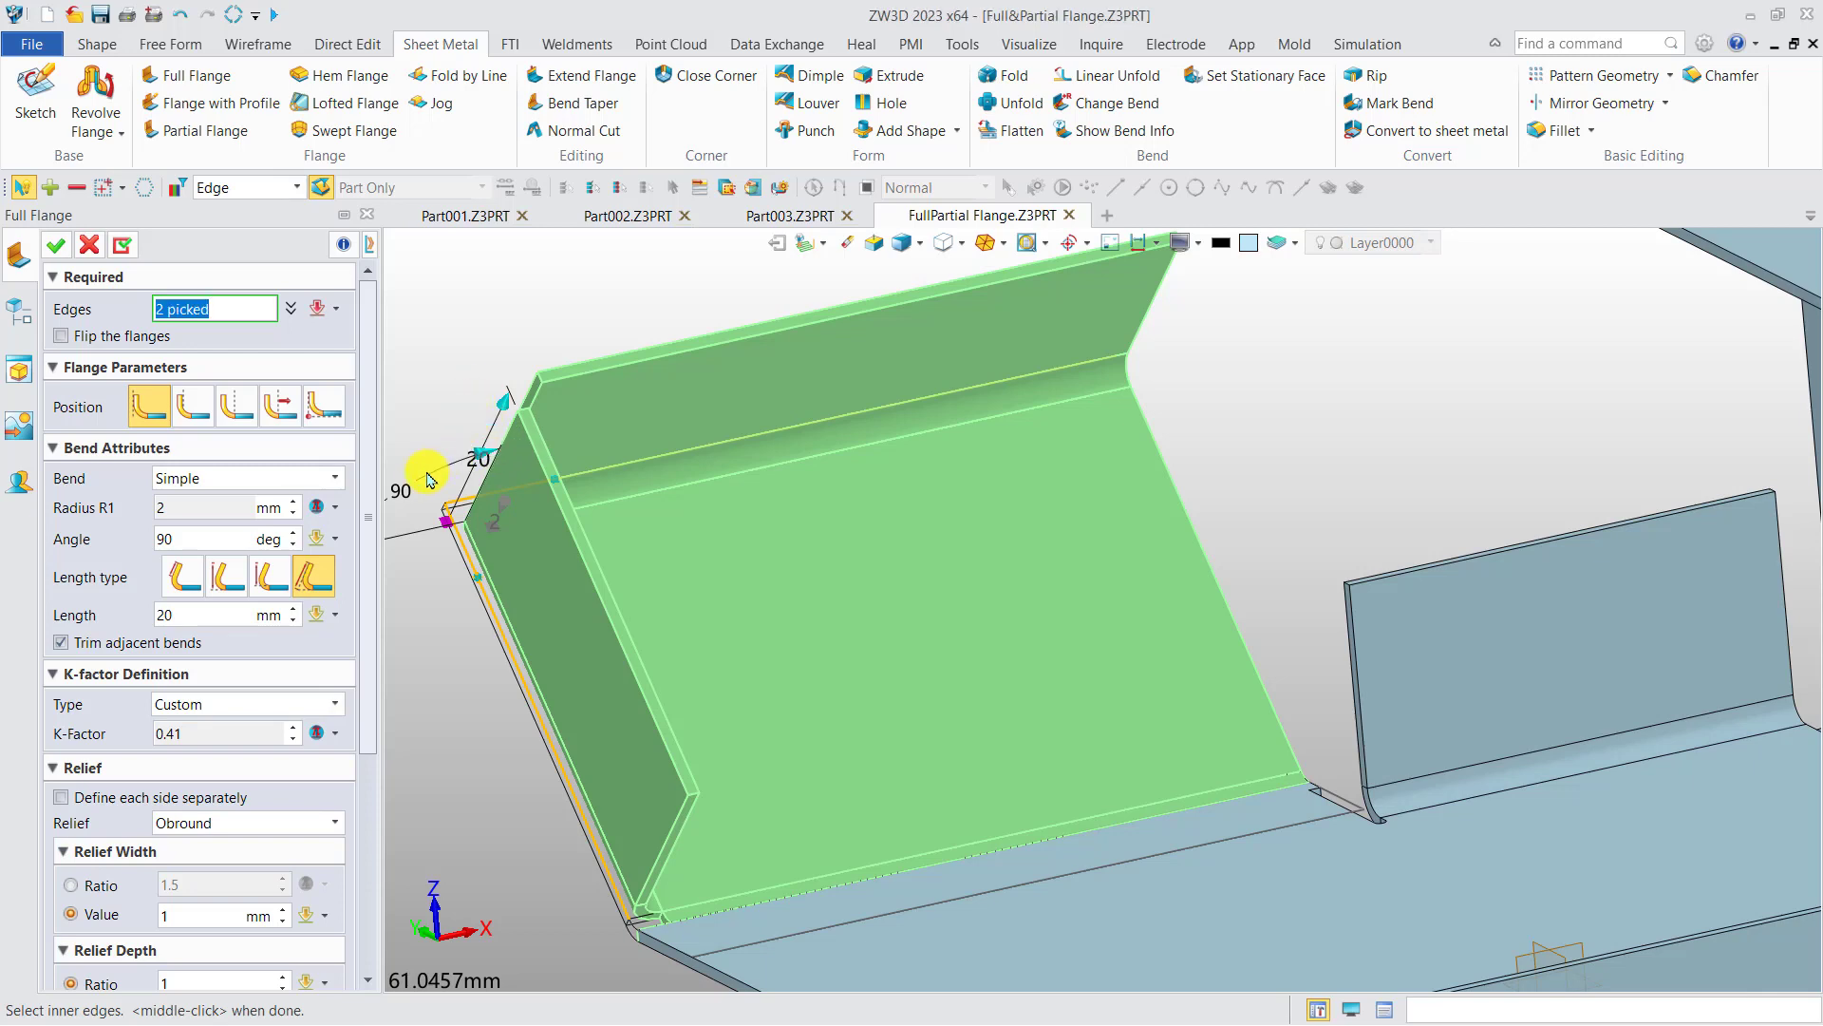
pyautogui.click(407, 496)
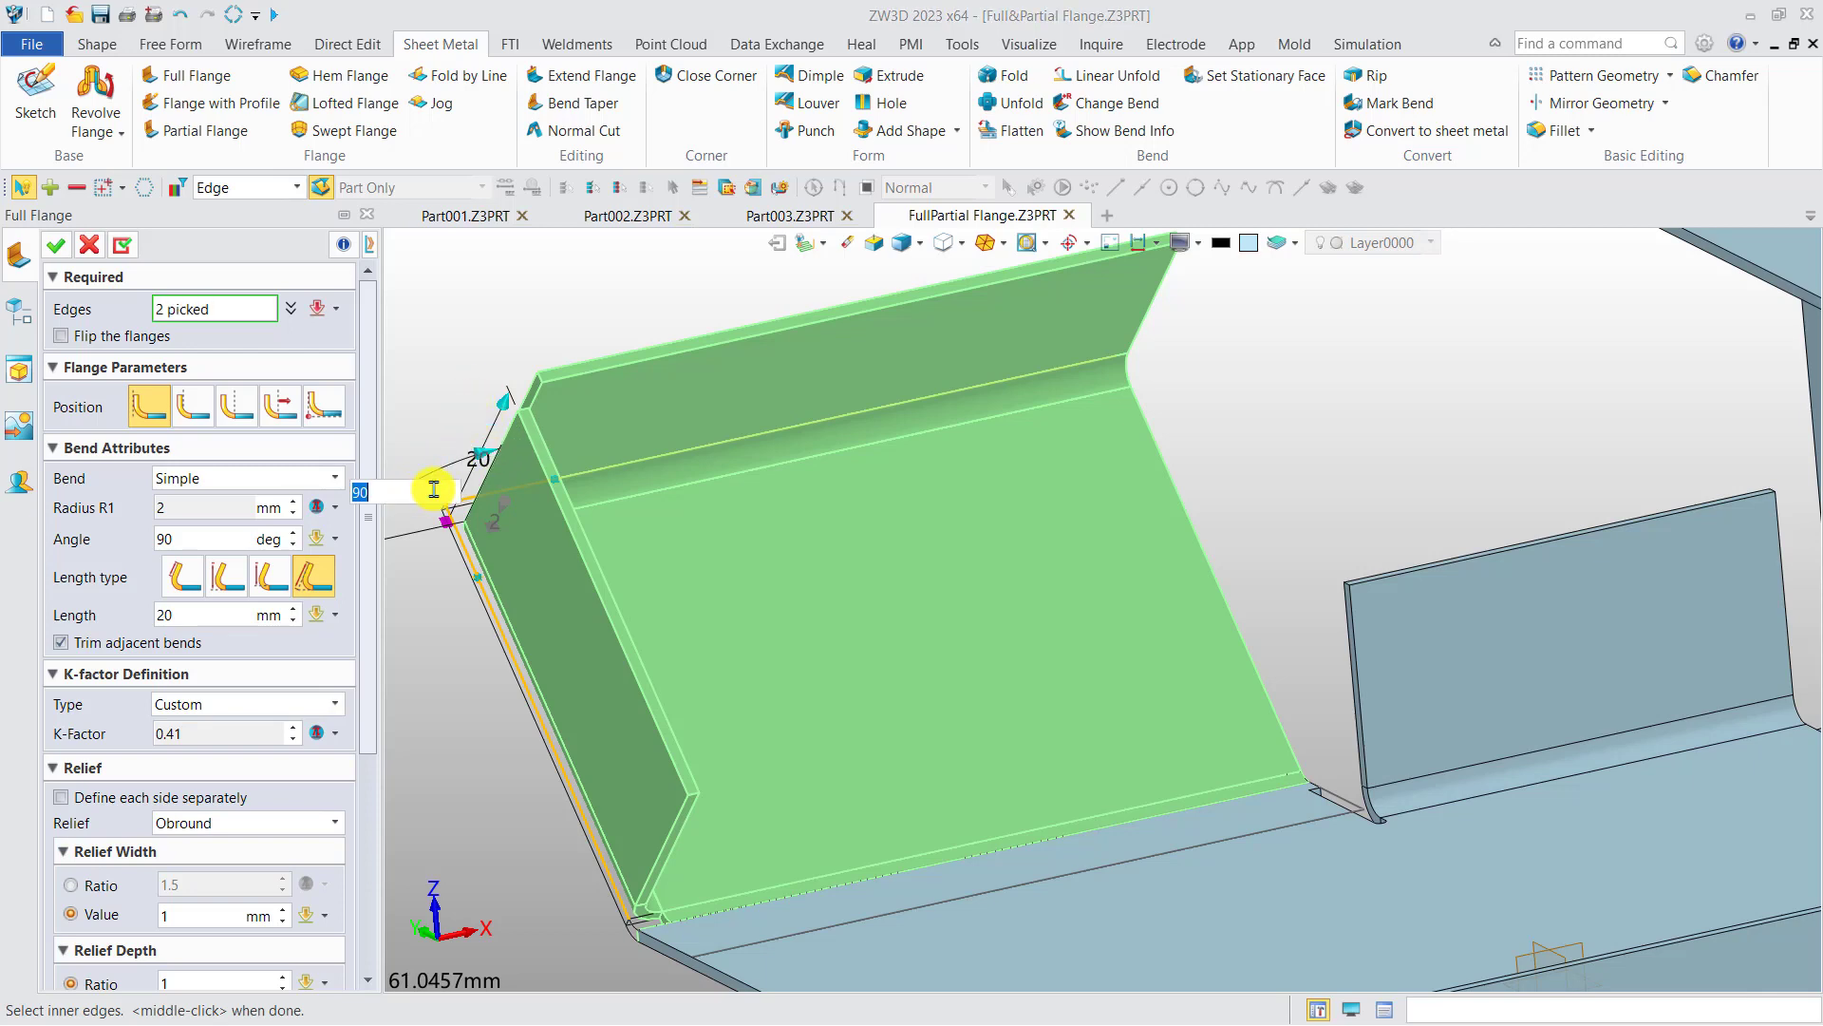
pyautogui.press('Return')
pyautogui.scroll(4, 604, 539)
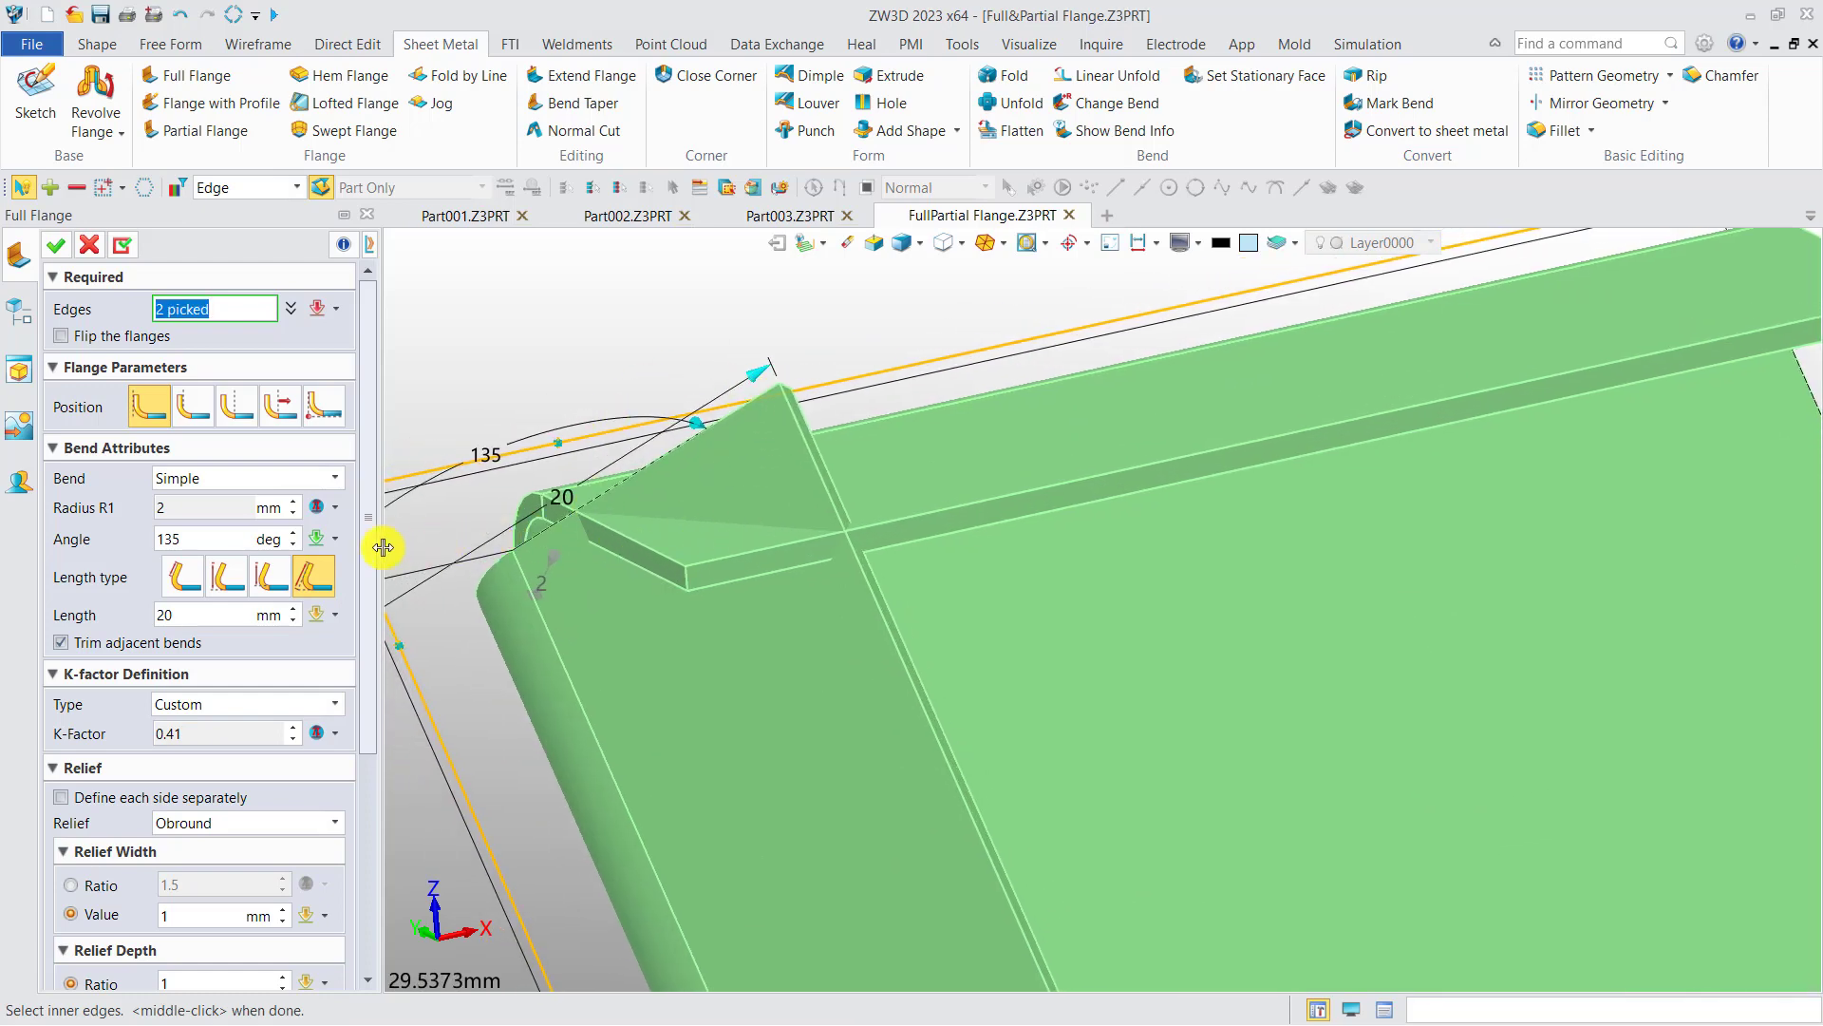
# Enable Resolve flange interference for the two overlapping flanges and inspect their shared corner
pyautogui.moveTo(367, 541); pyautogui.dragTo(341, 814)
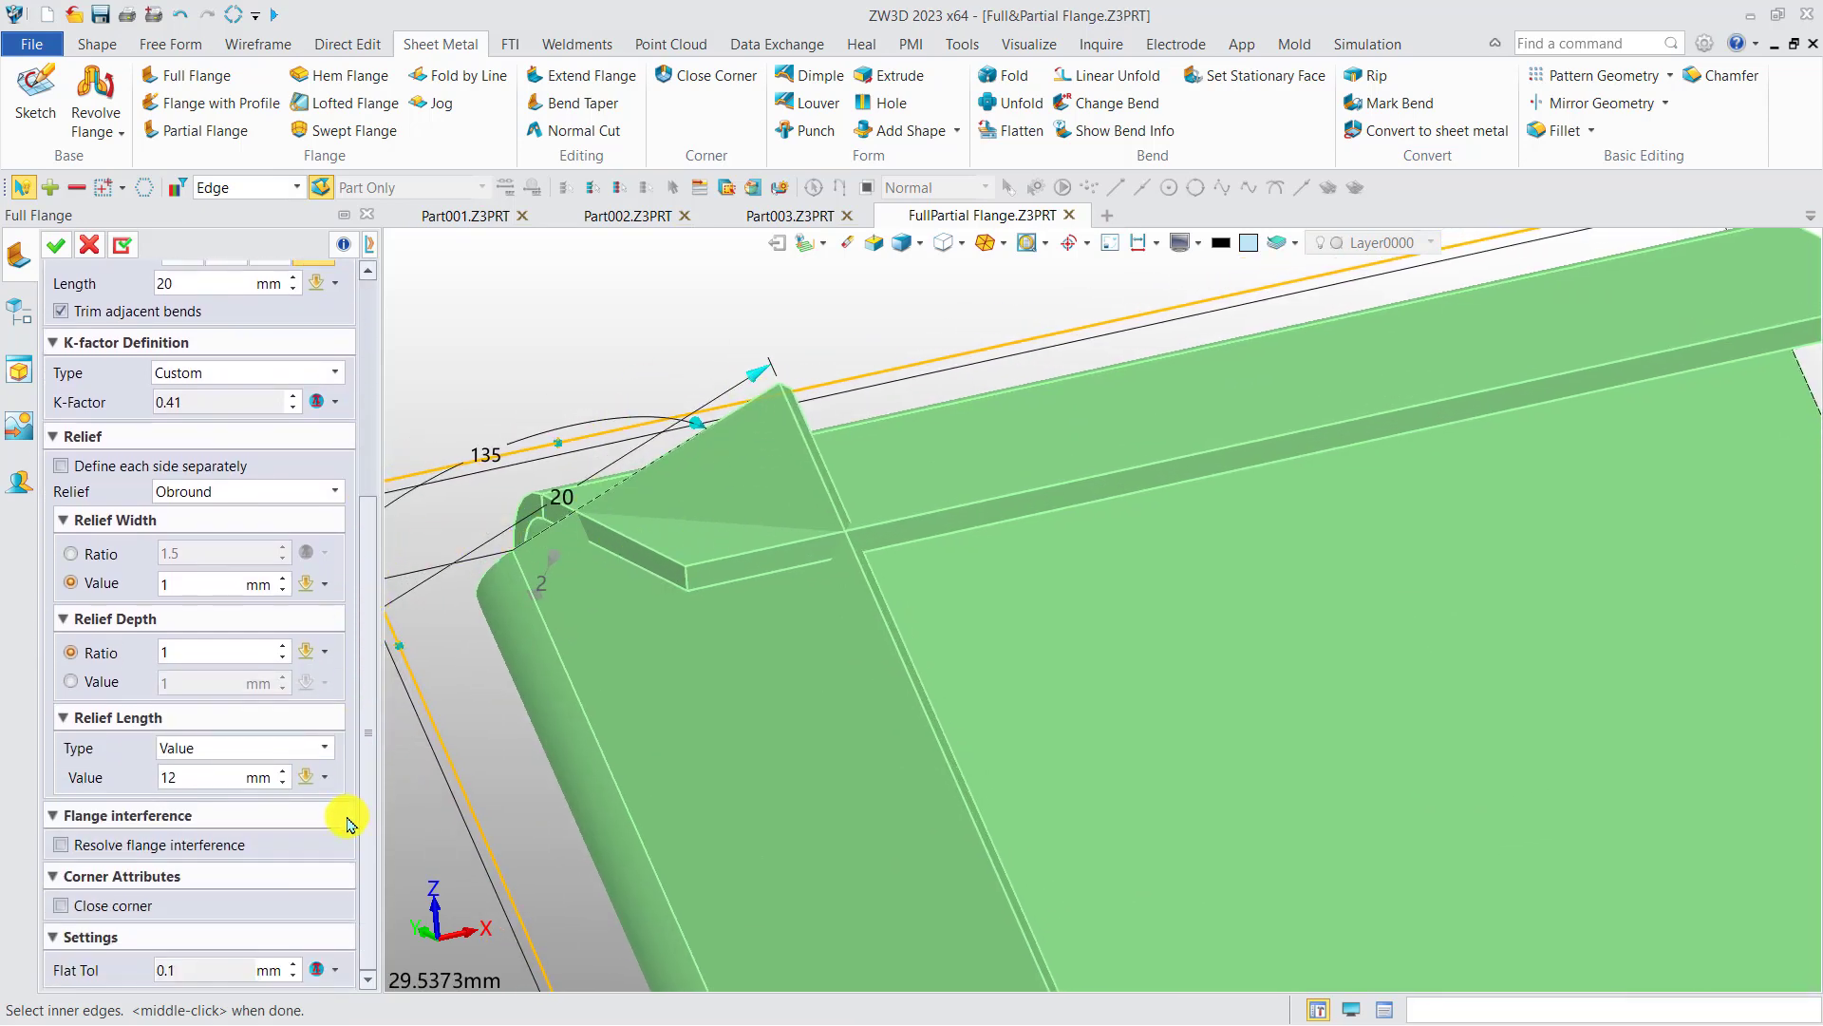
pyautogui.click(181, 845)
pyautogui.moveTo(675, 573); pyautogui.dragTo(716, 599, button='middle')
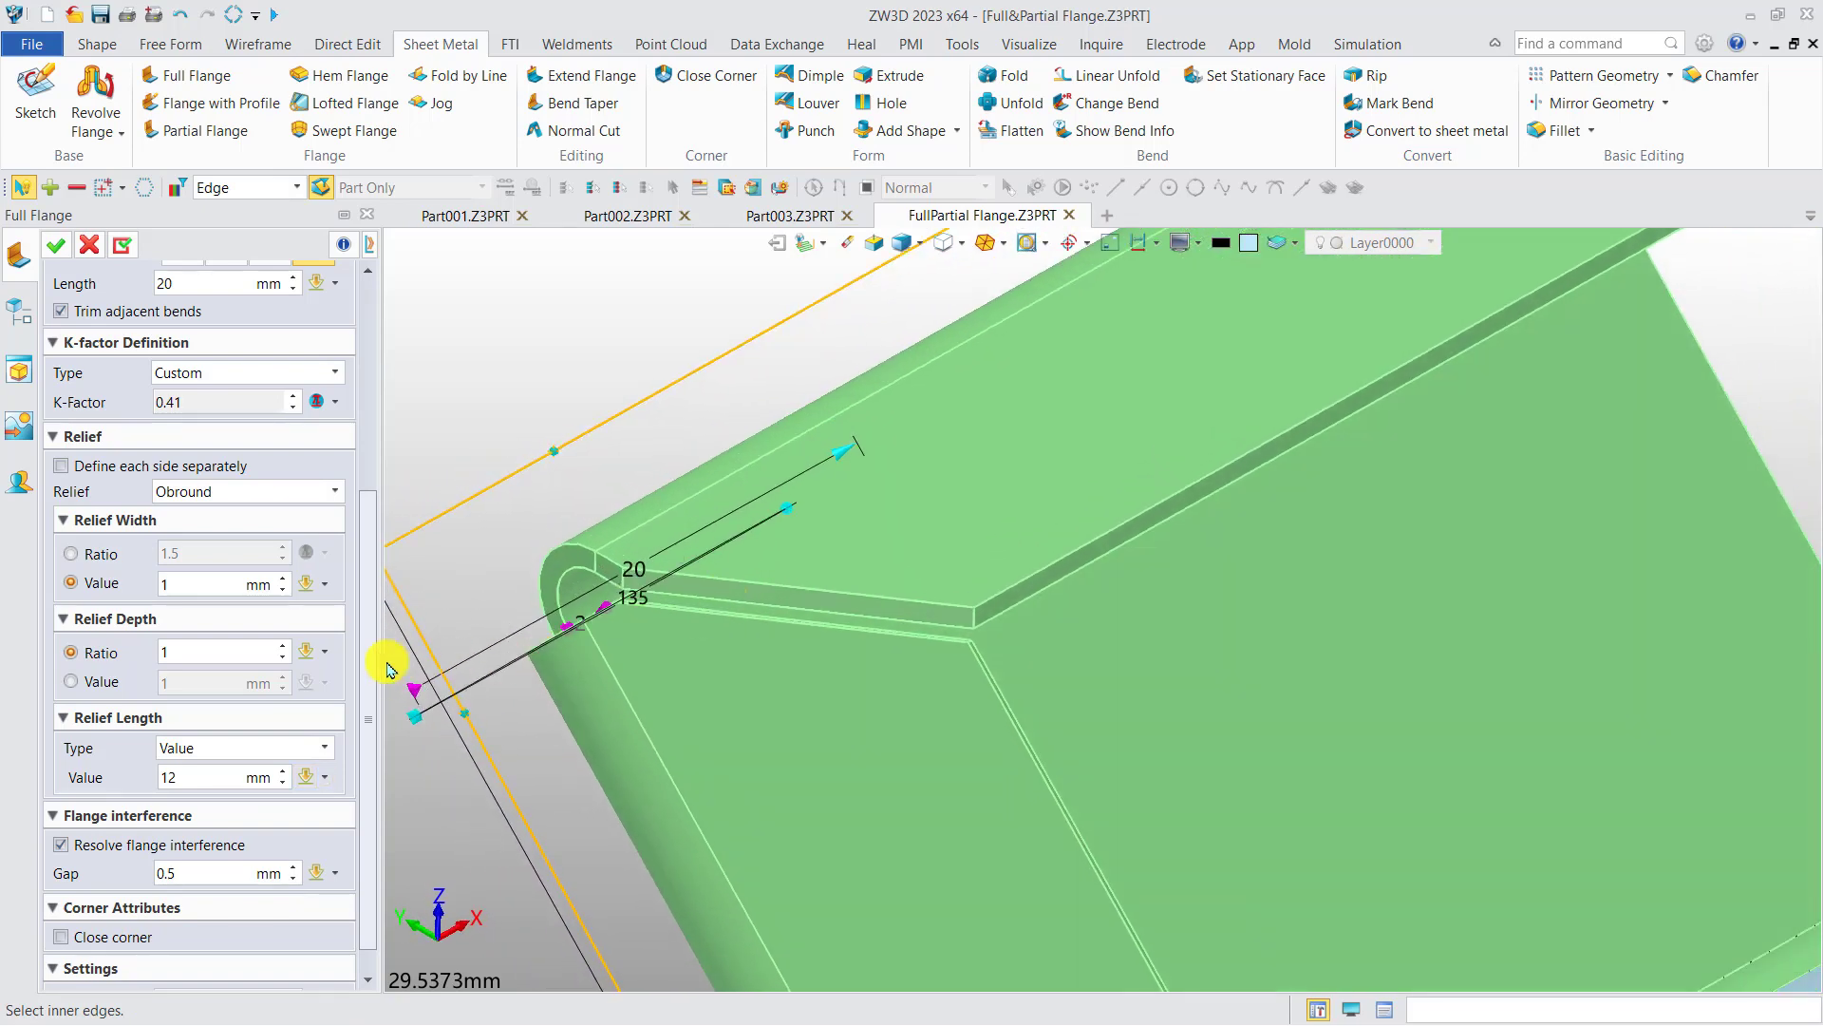
pyautogui.scroll(-1, 366, 662)
pyautogui.moveTo(665, 557); pyautogui.dragTo(603, 448, button='middle')
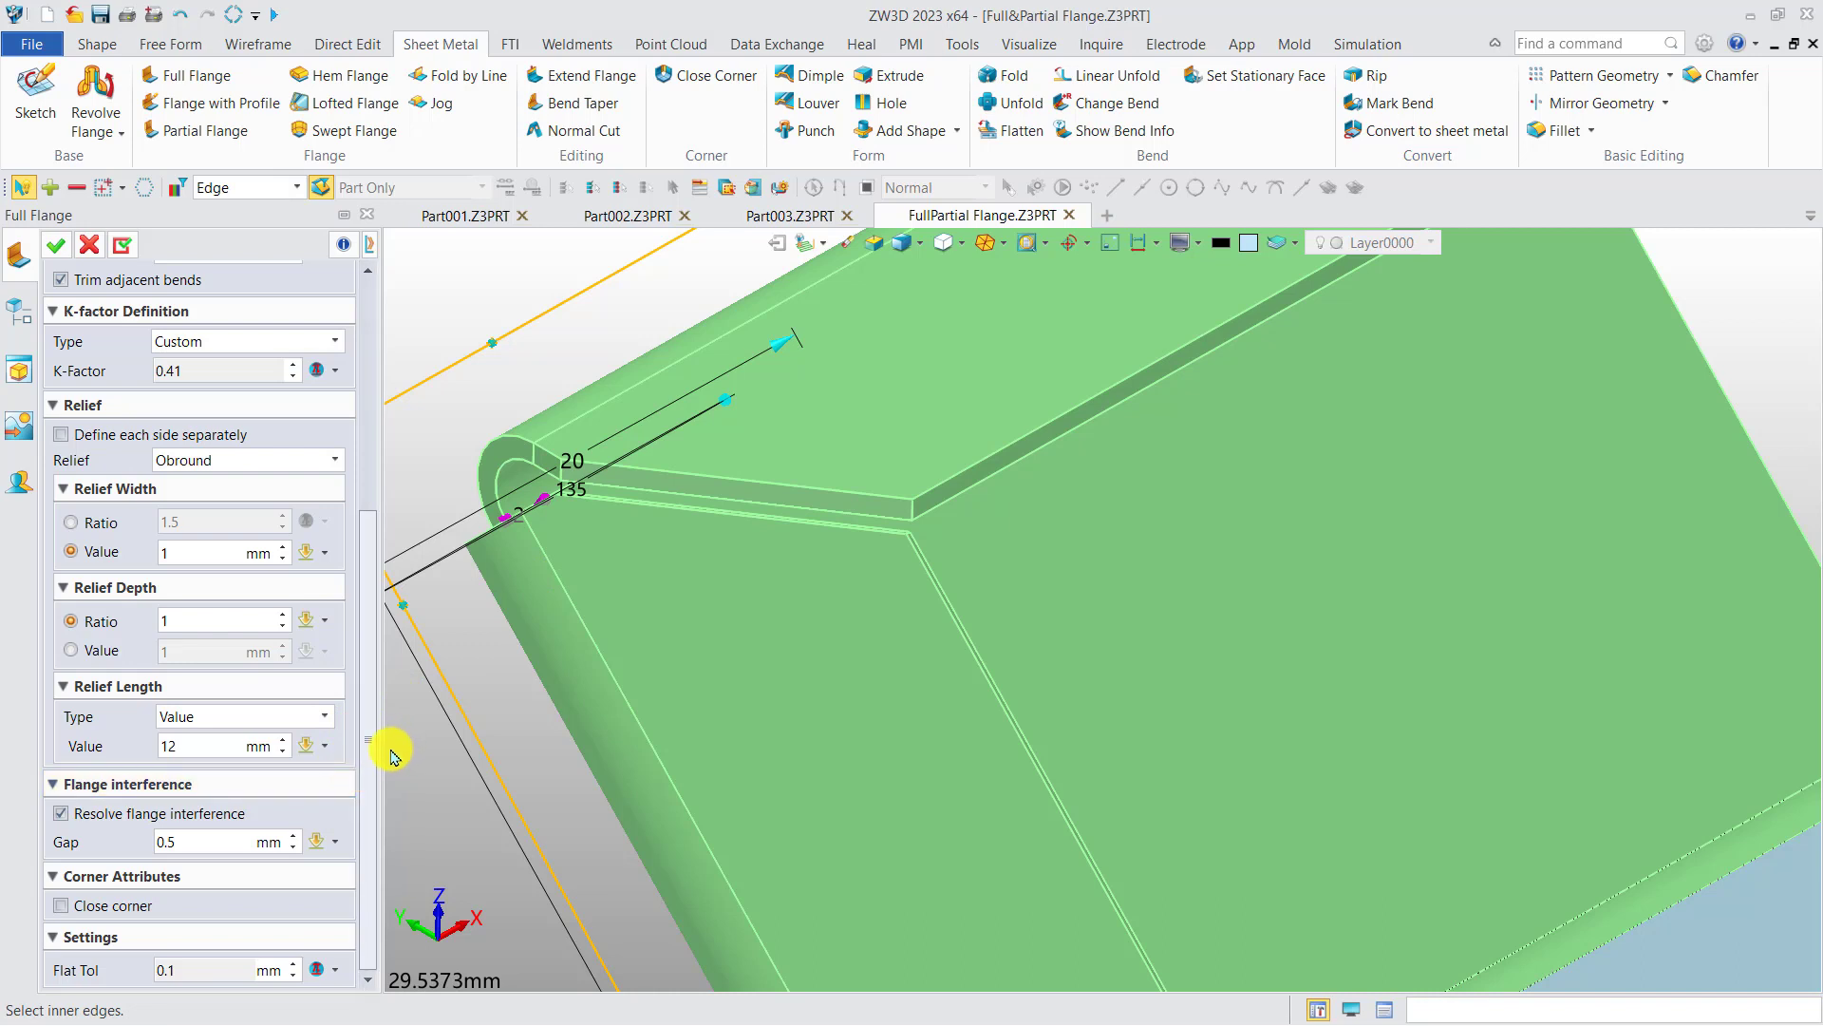
# Set the flange interference gap to 1 mm and apply the full flange
pyautogui.click(185, 841)
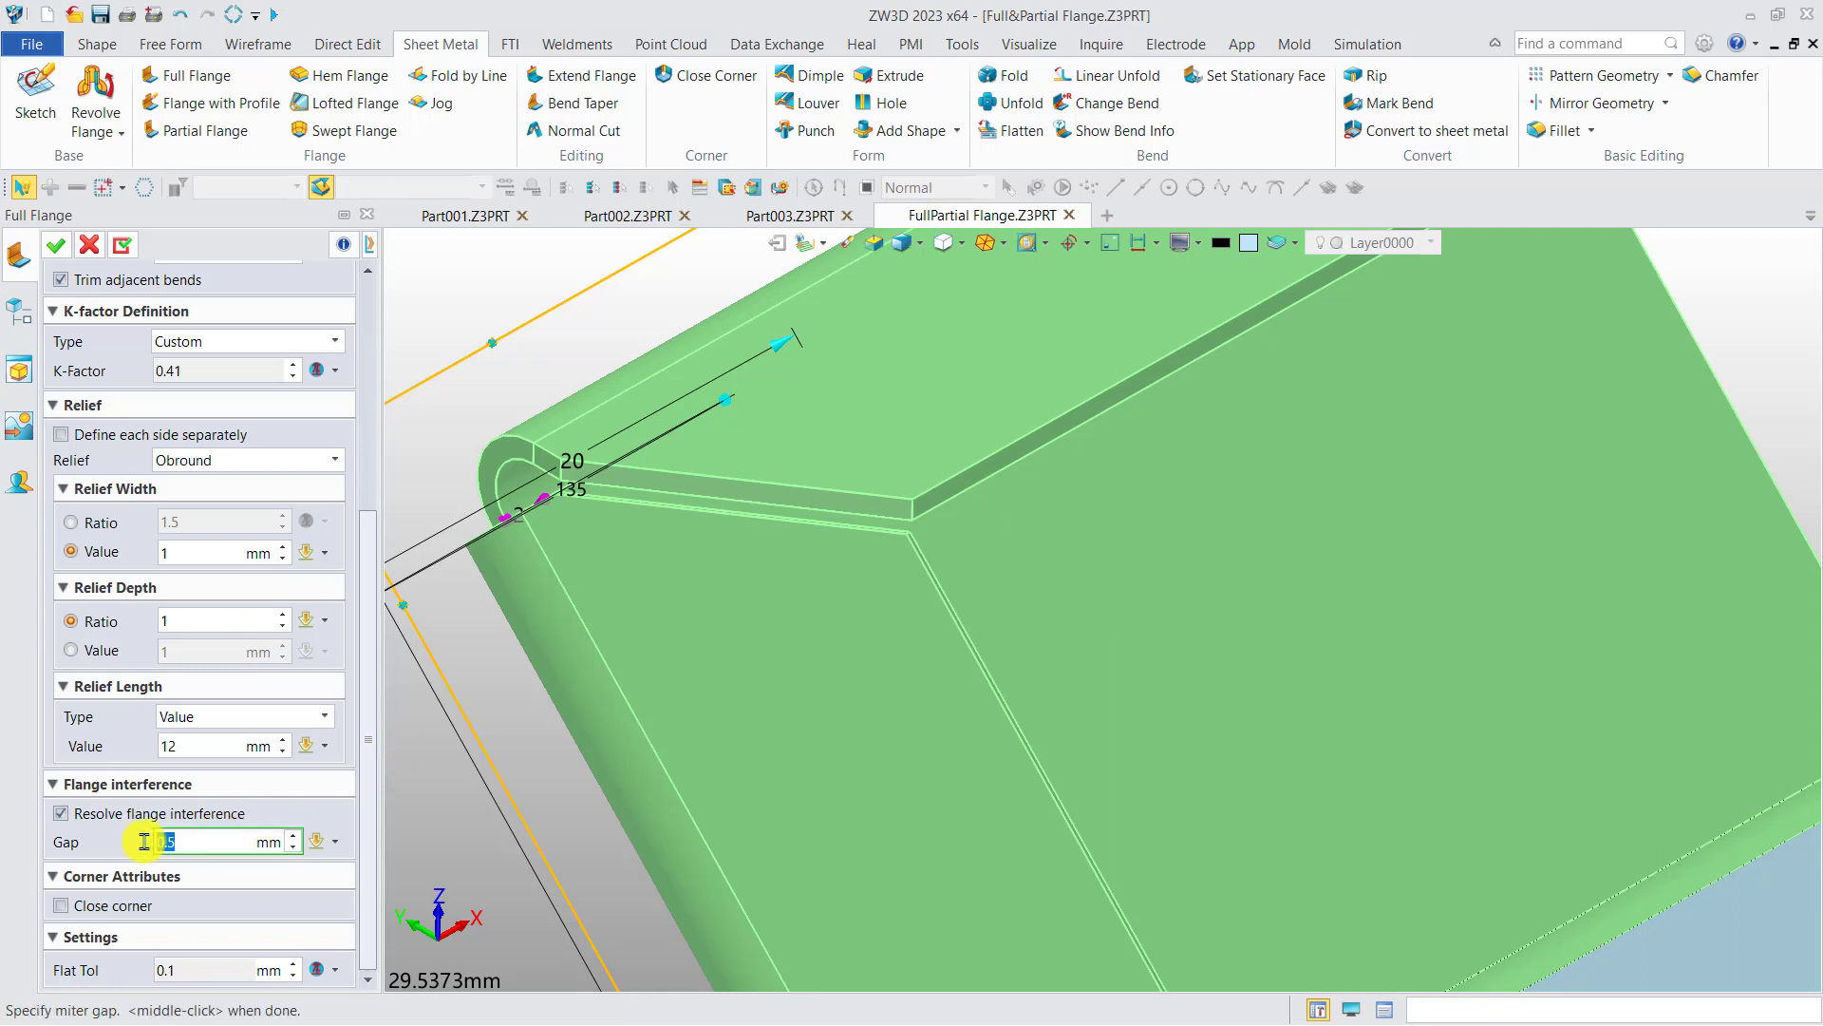
pyautogui.write('1')
pyautogui.press('Return')
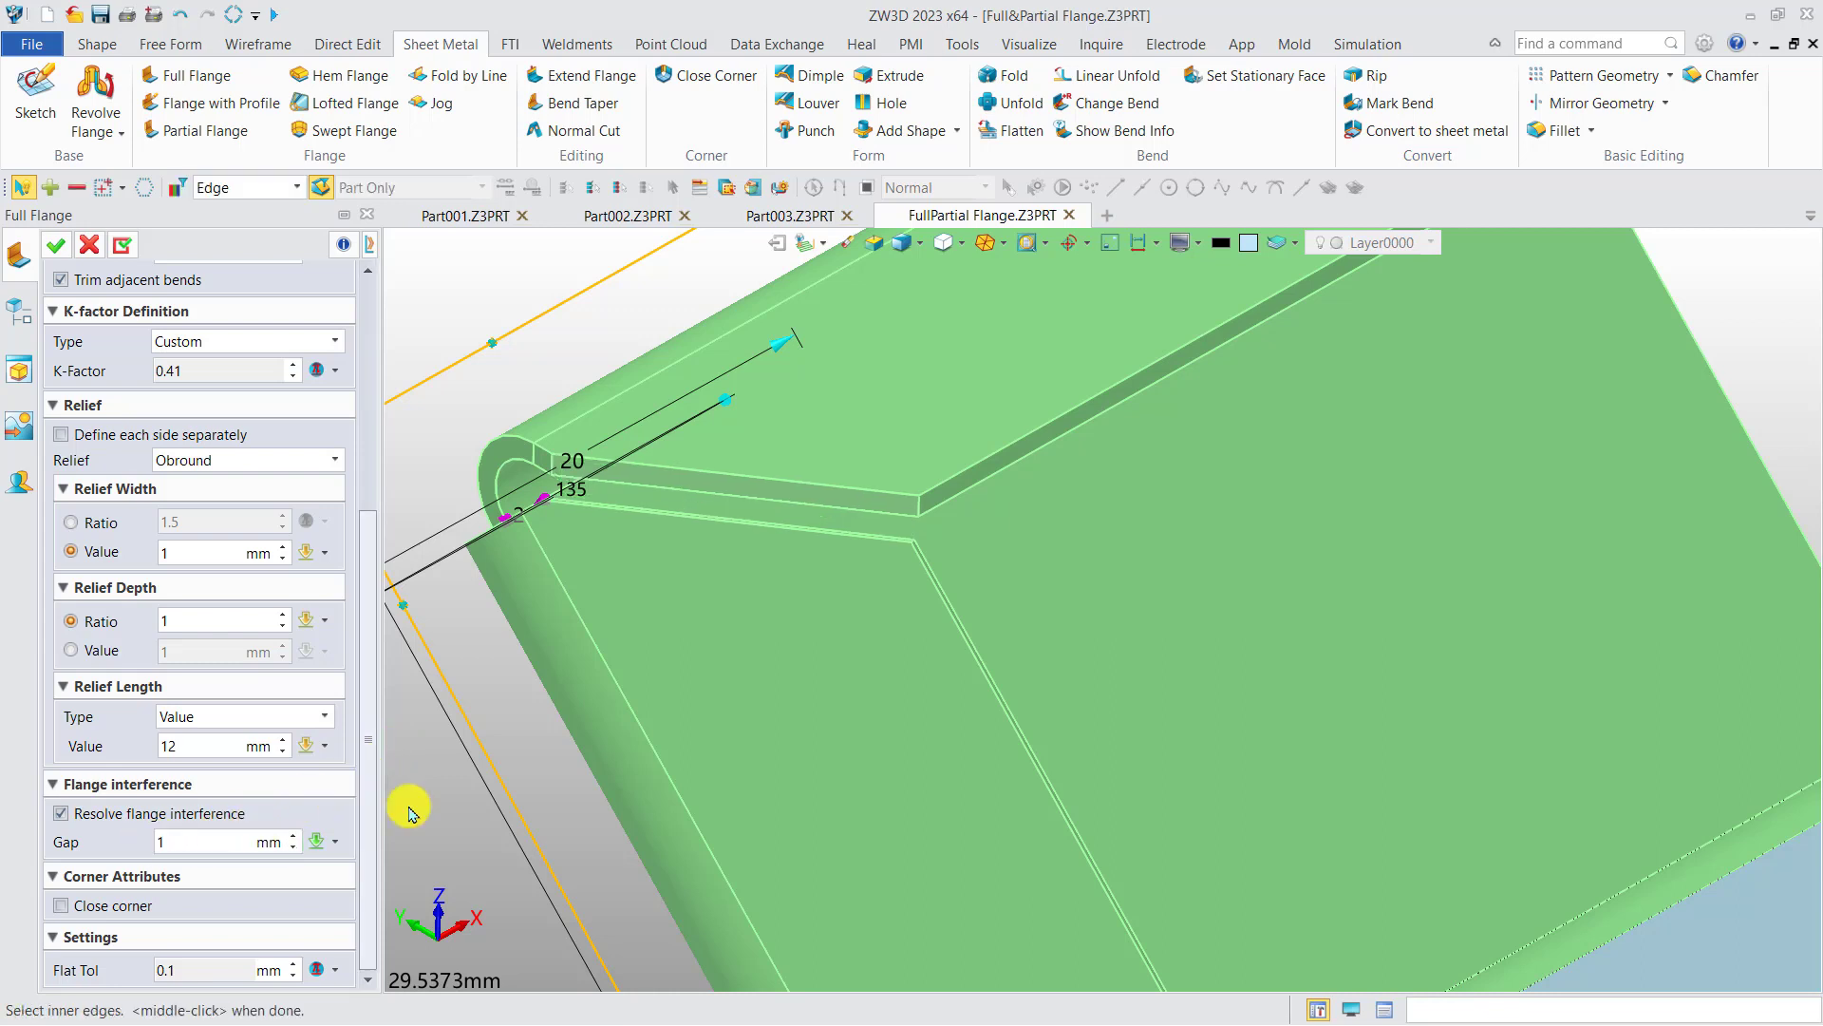
pyautogui.click(119, 247)
pyautogui.scroll(-6, 468, 488)
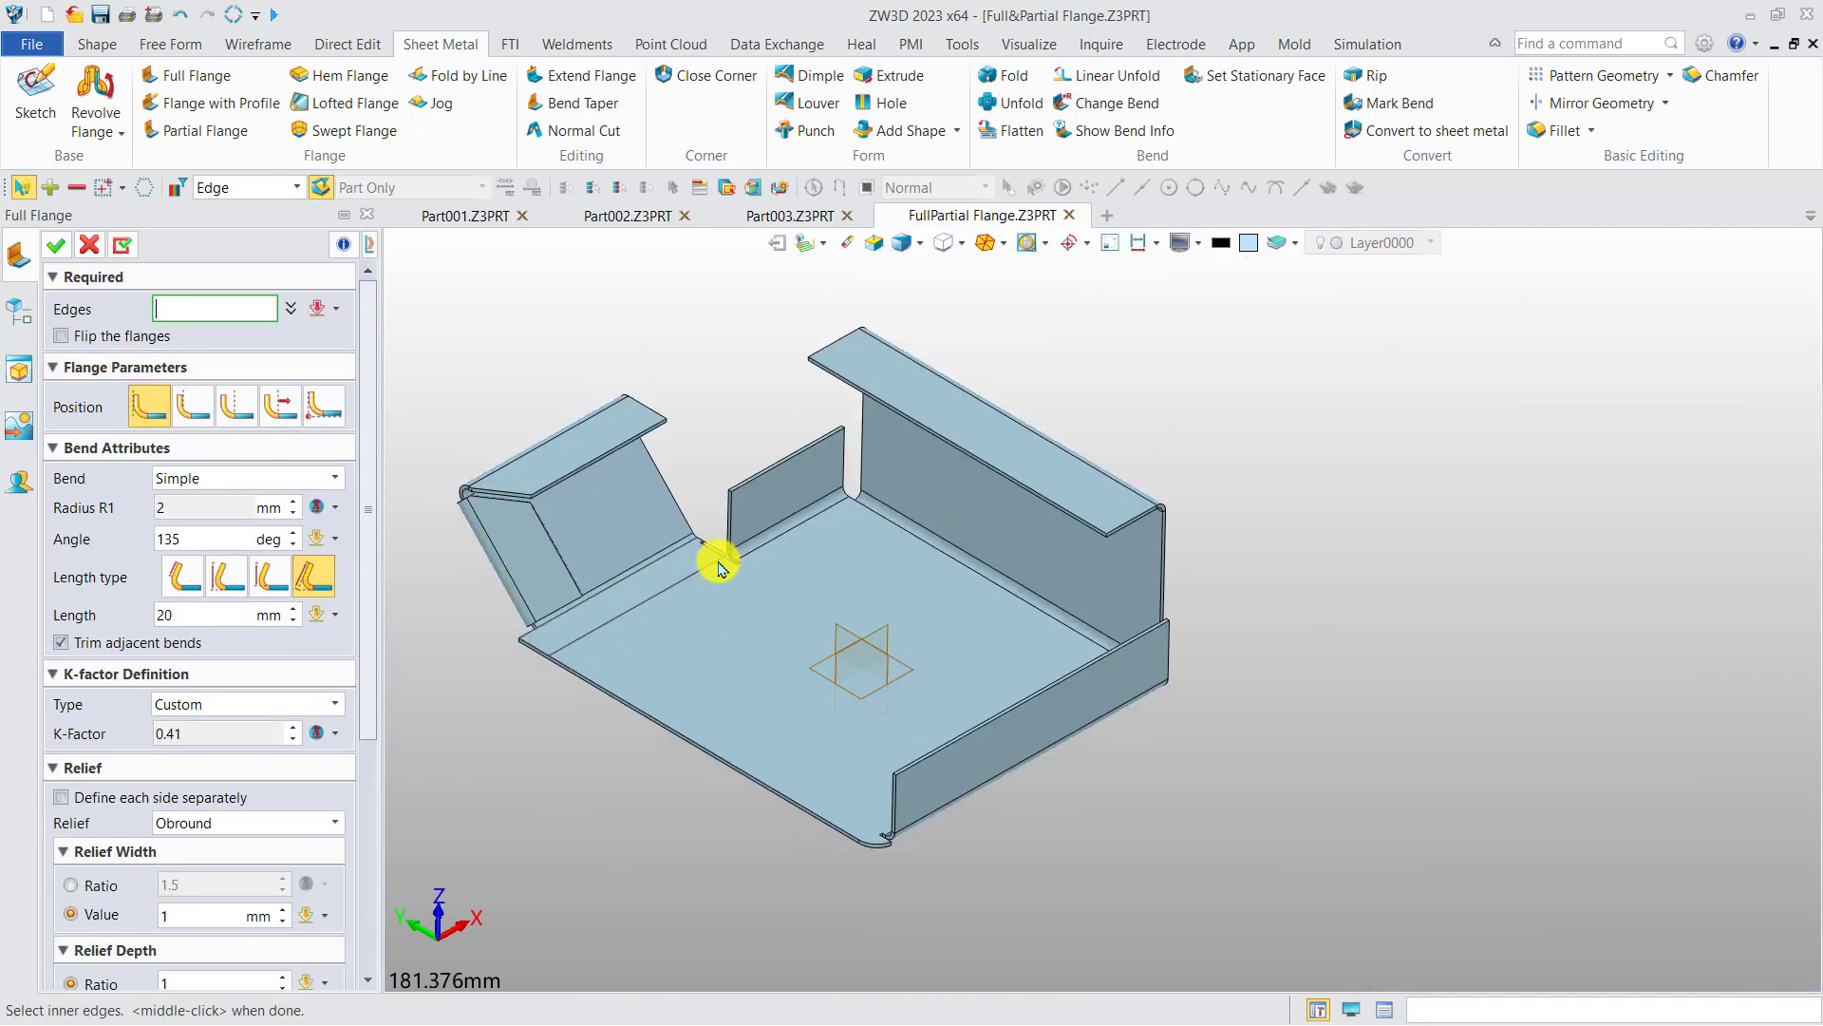
pyautogui.scroll(-4, 1050, 550)
pyautogui.click(784, 548)
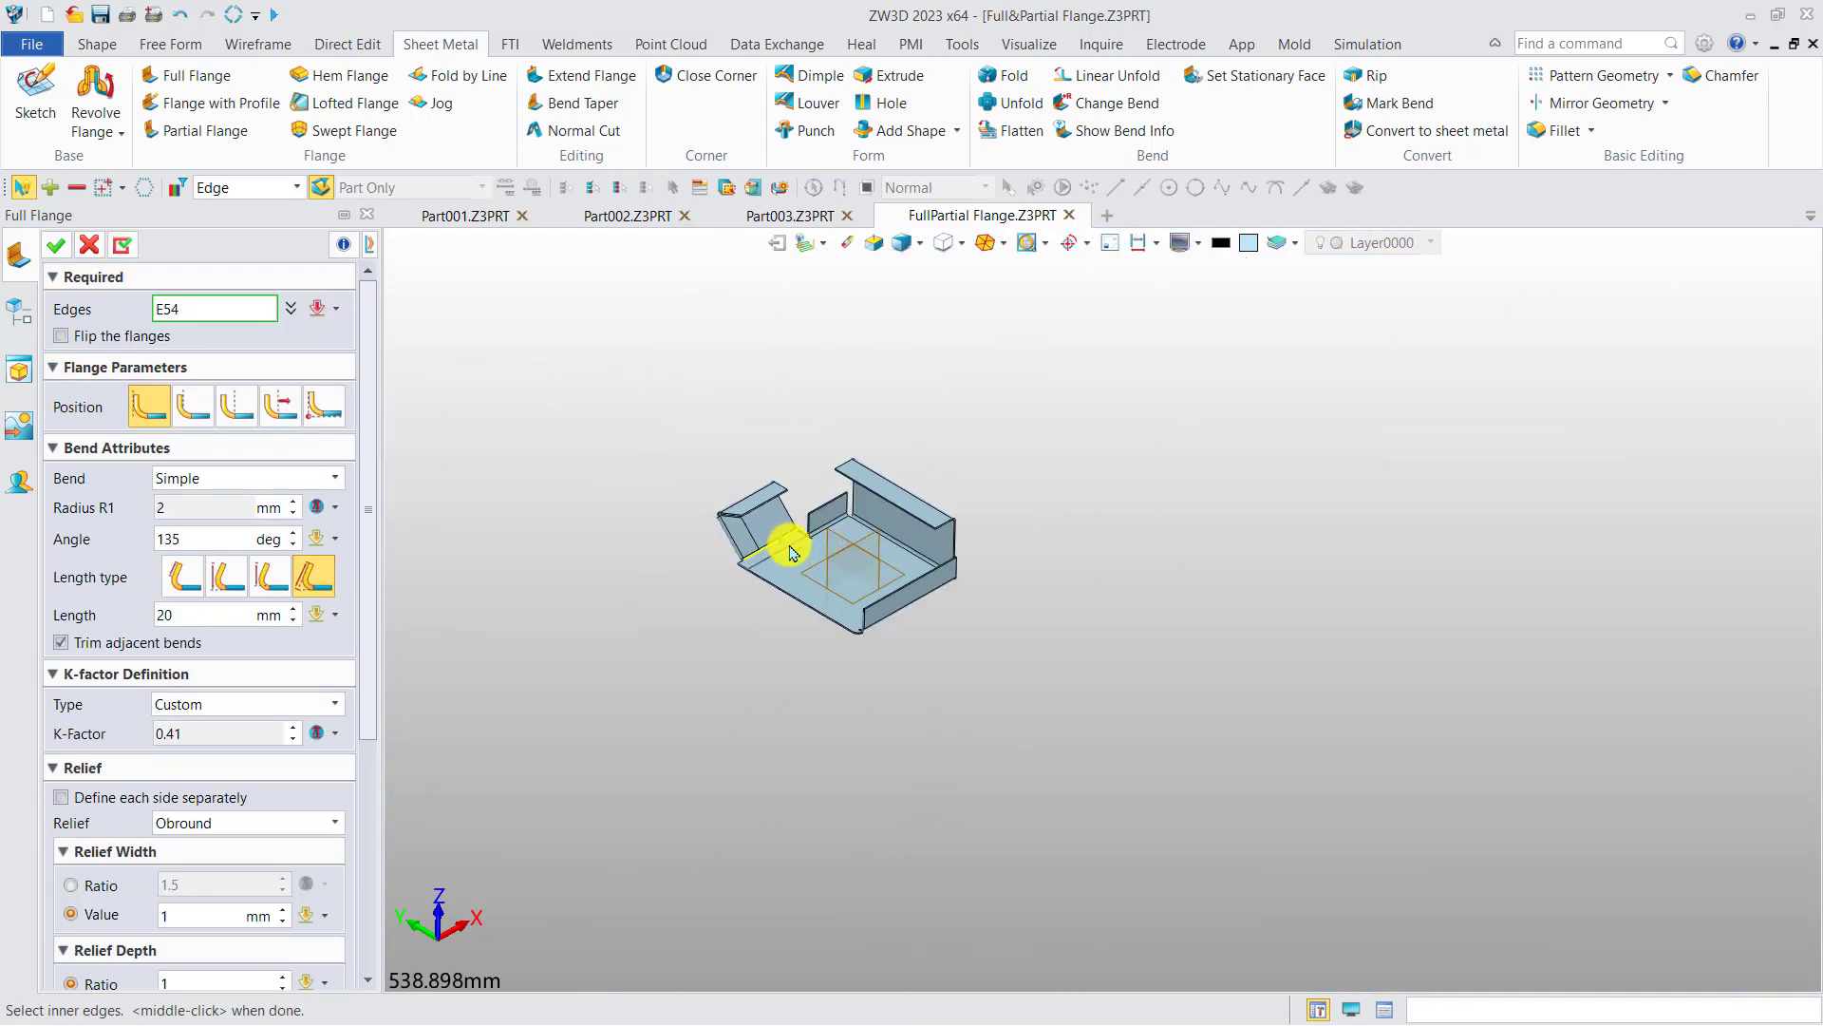
pyautogui.click(814, 567)
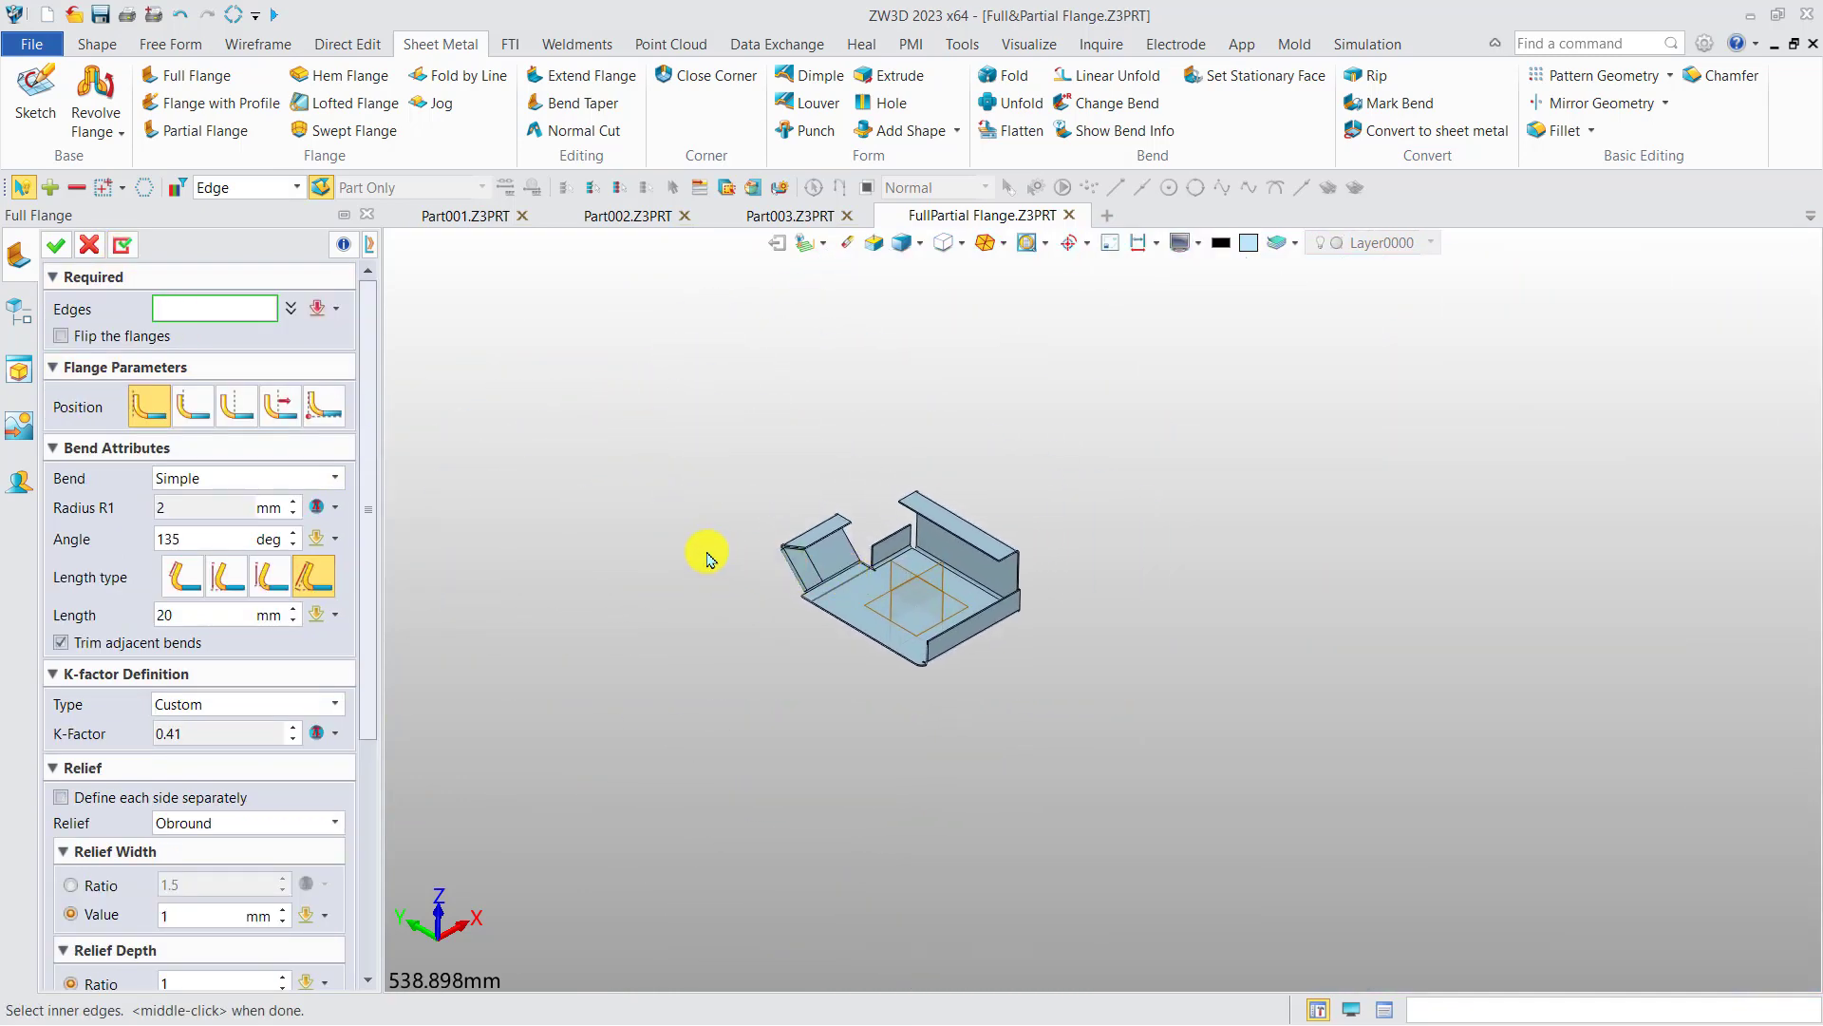
pyautogui.scroll(8, 708, 559)
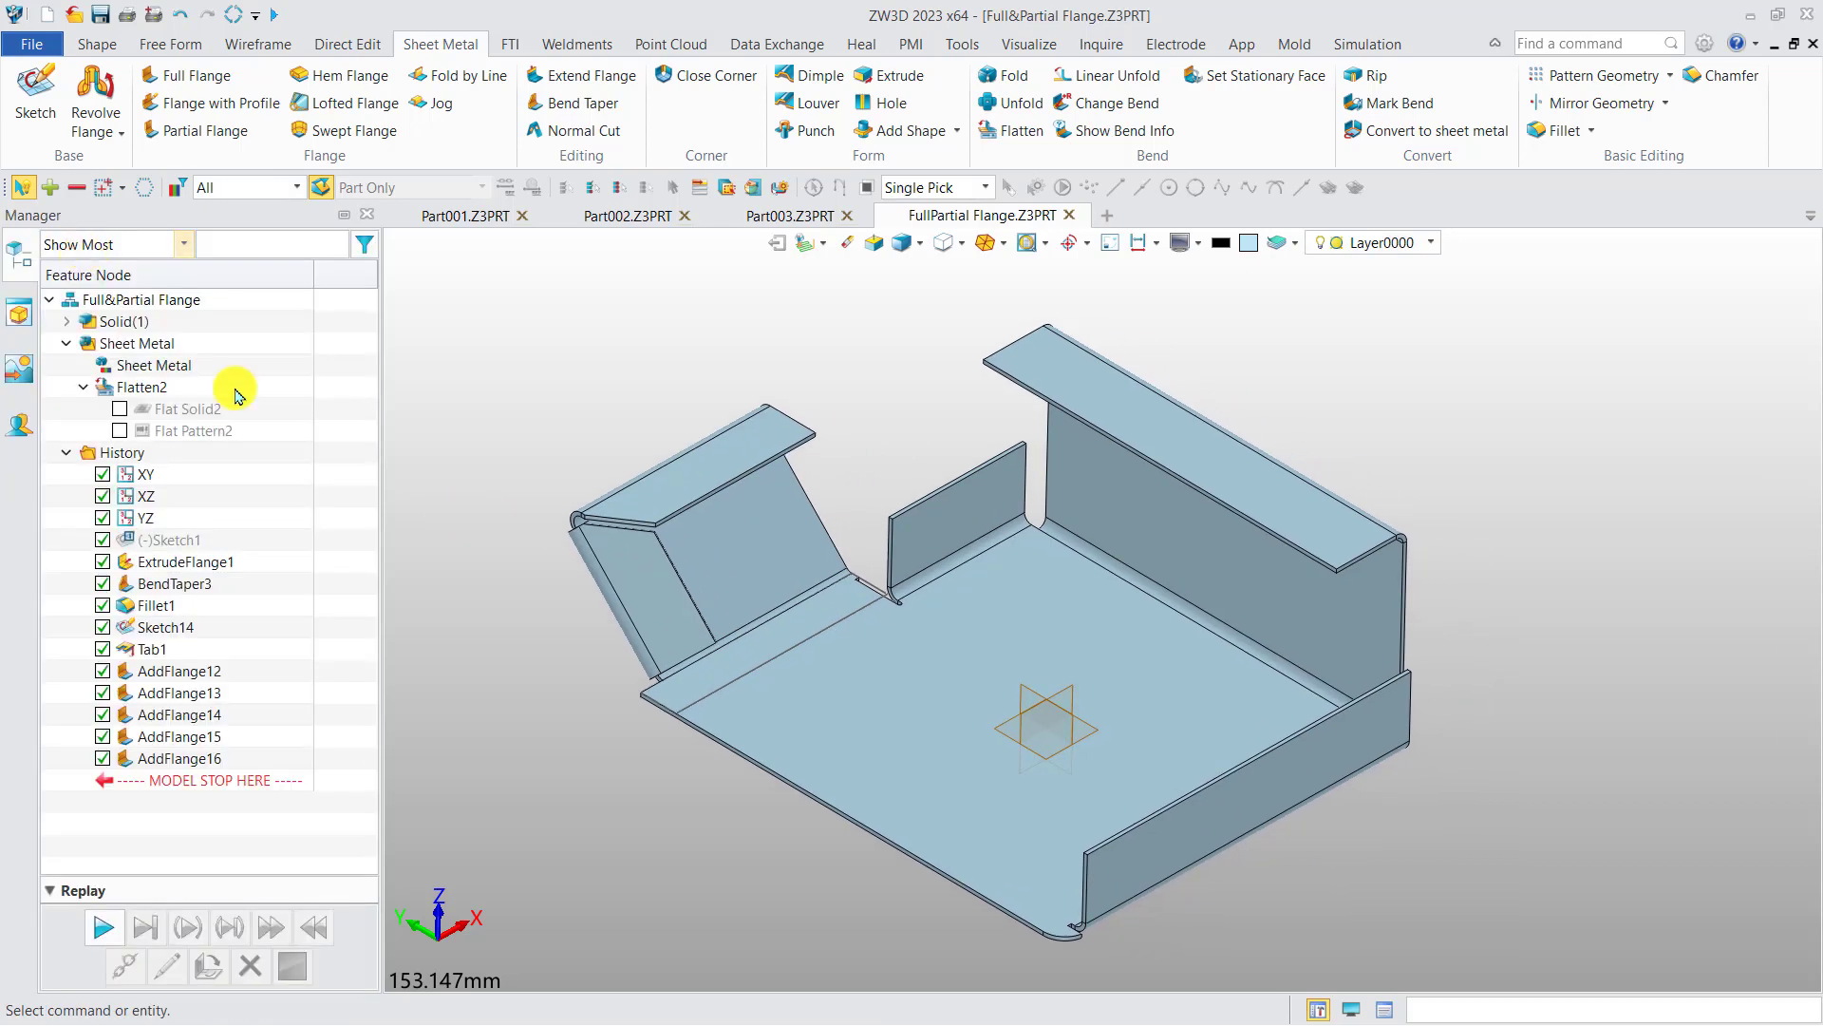
# Reopen the most recent flange feature for editing, enable Close corner, and inspect the bend corner up close
pyautogui.middleClick(202, 762)
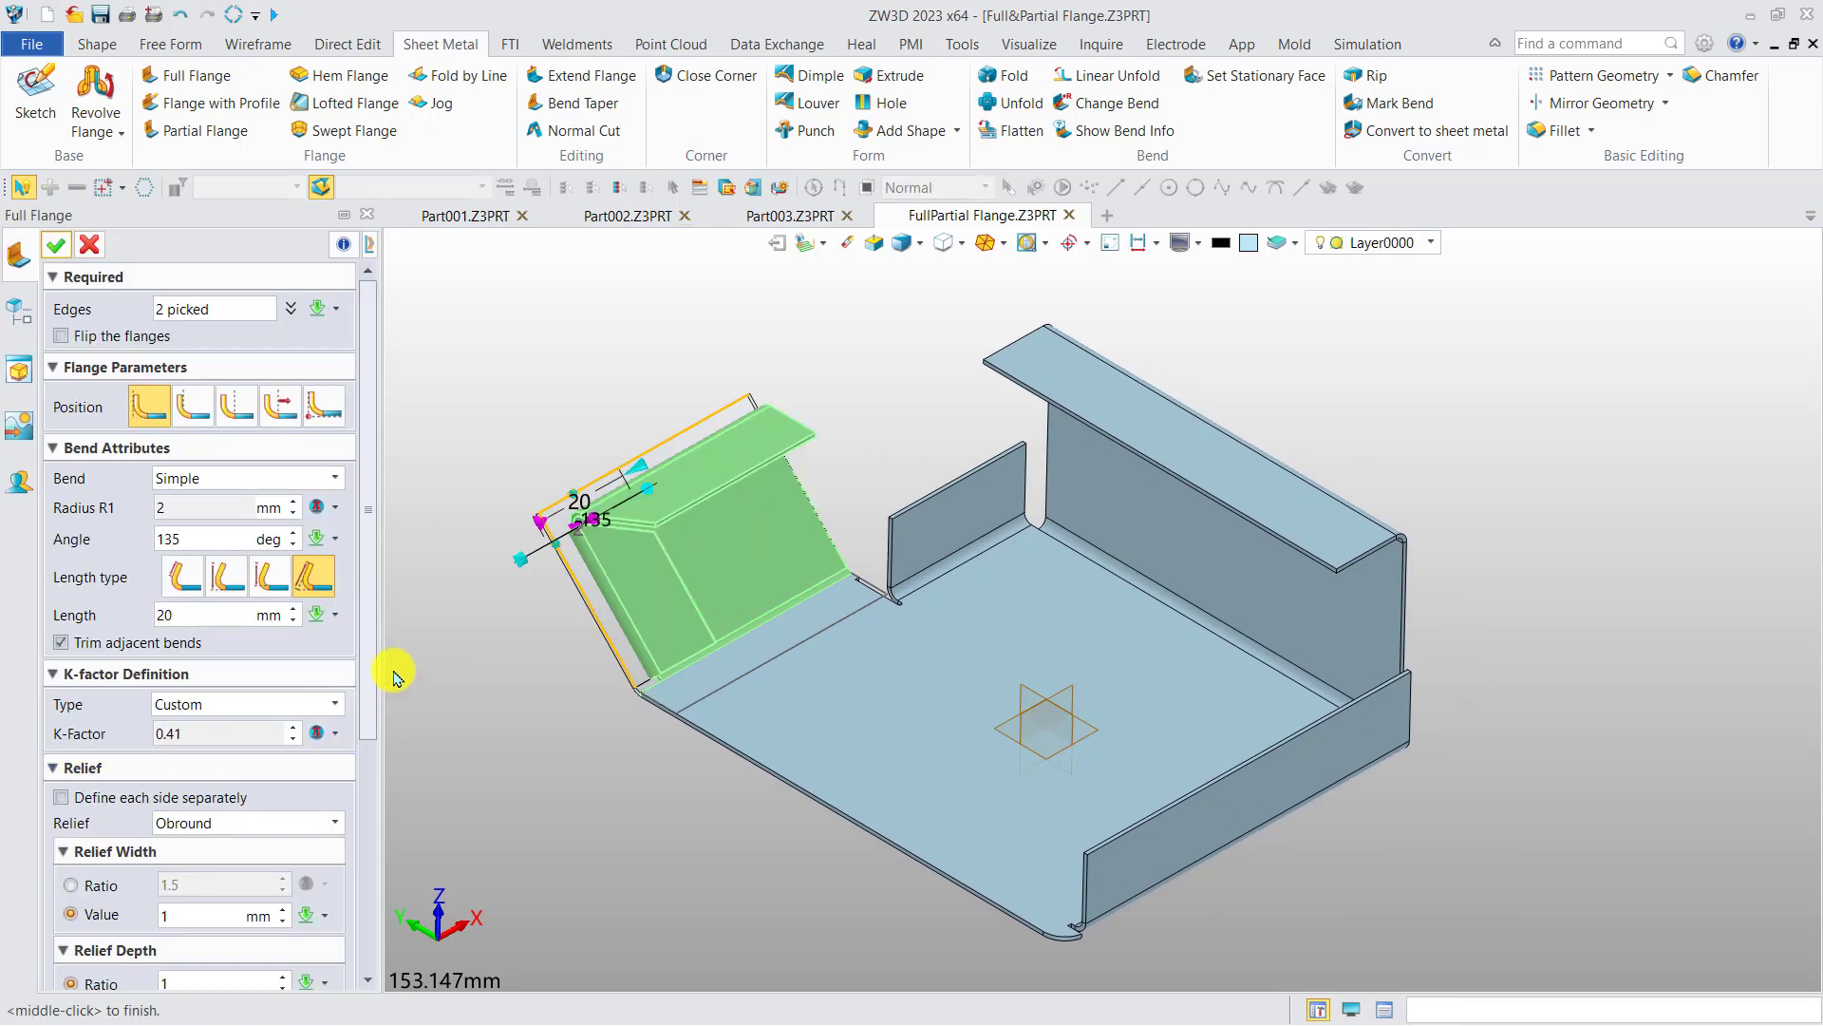
pyautogui.moveTo(374, 623); pyautogui.dragTo(334, 915)
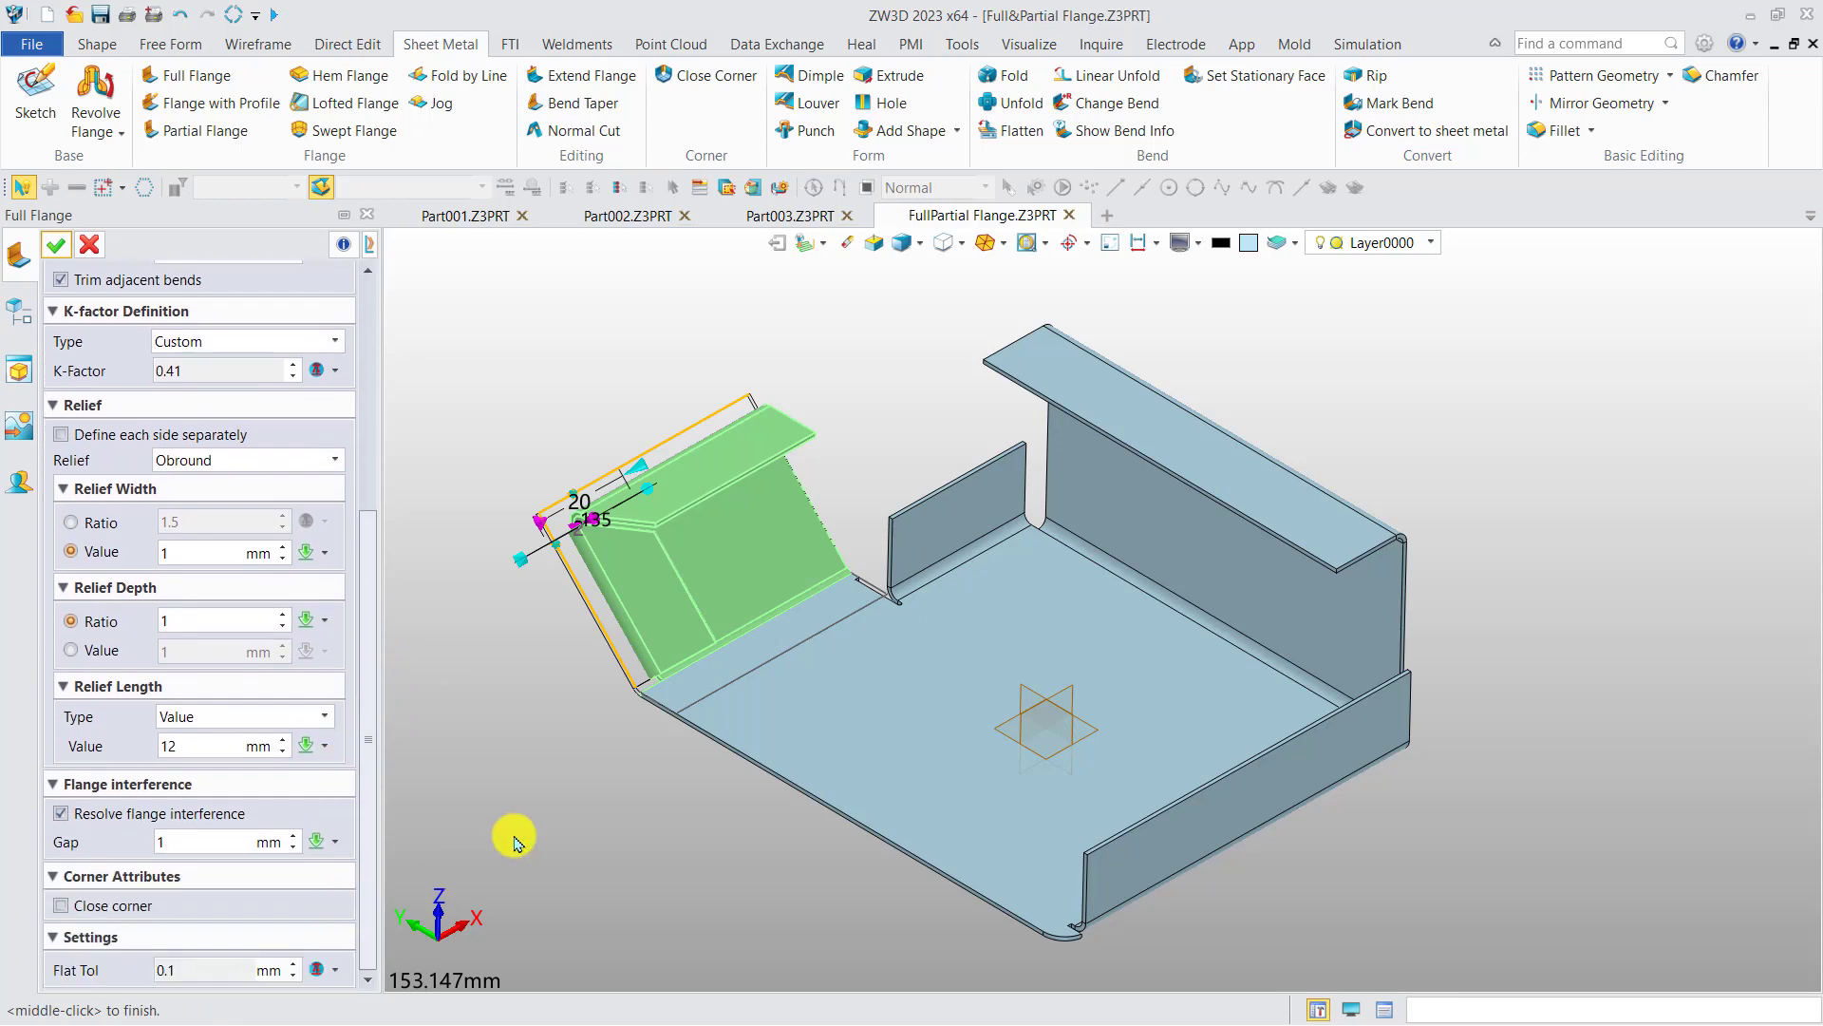
pyautogui.scroll(10, 602, 541)
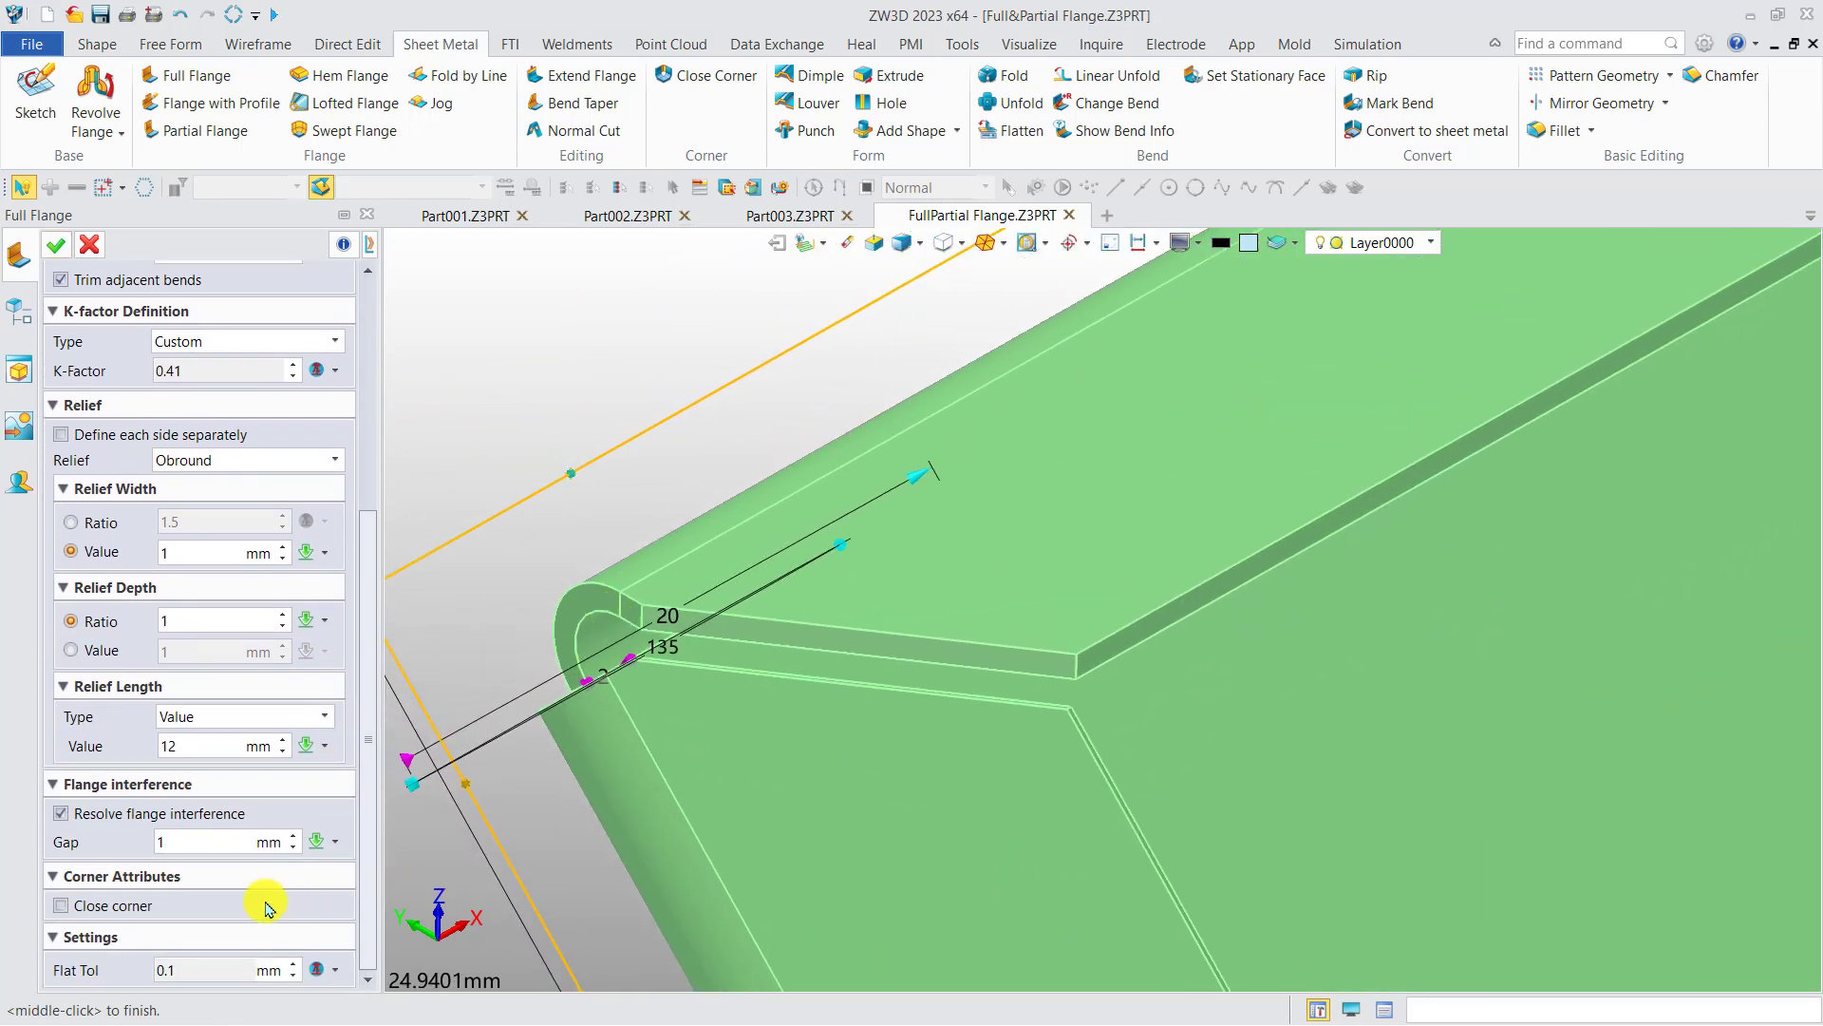
pyautogui.click(122, 915)
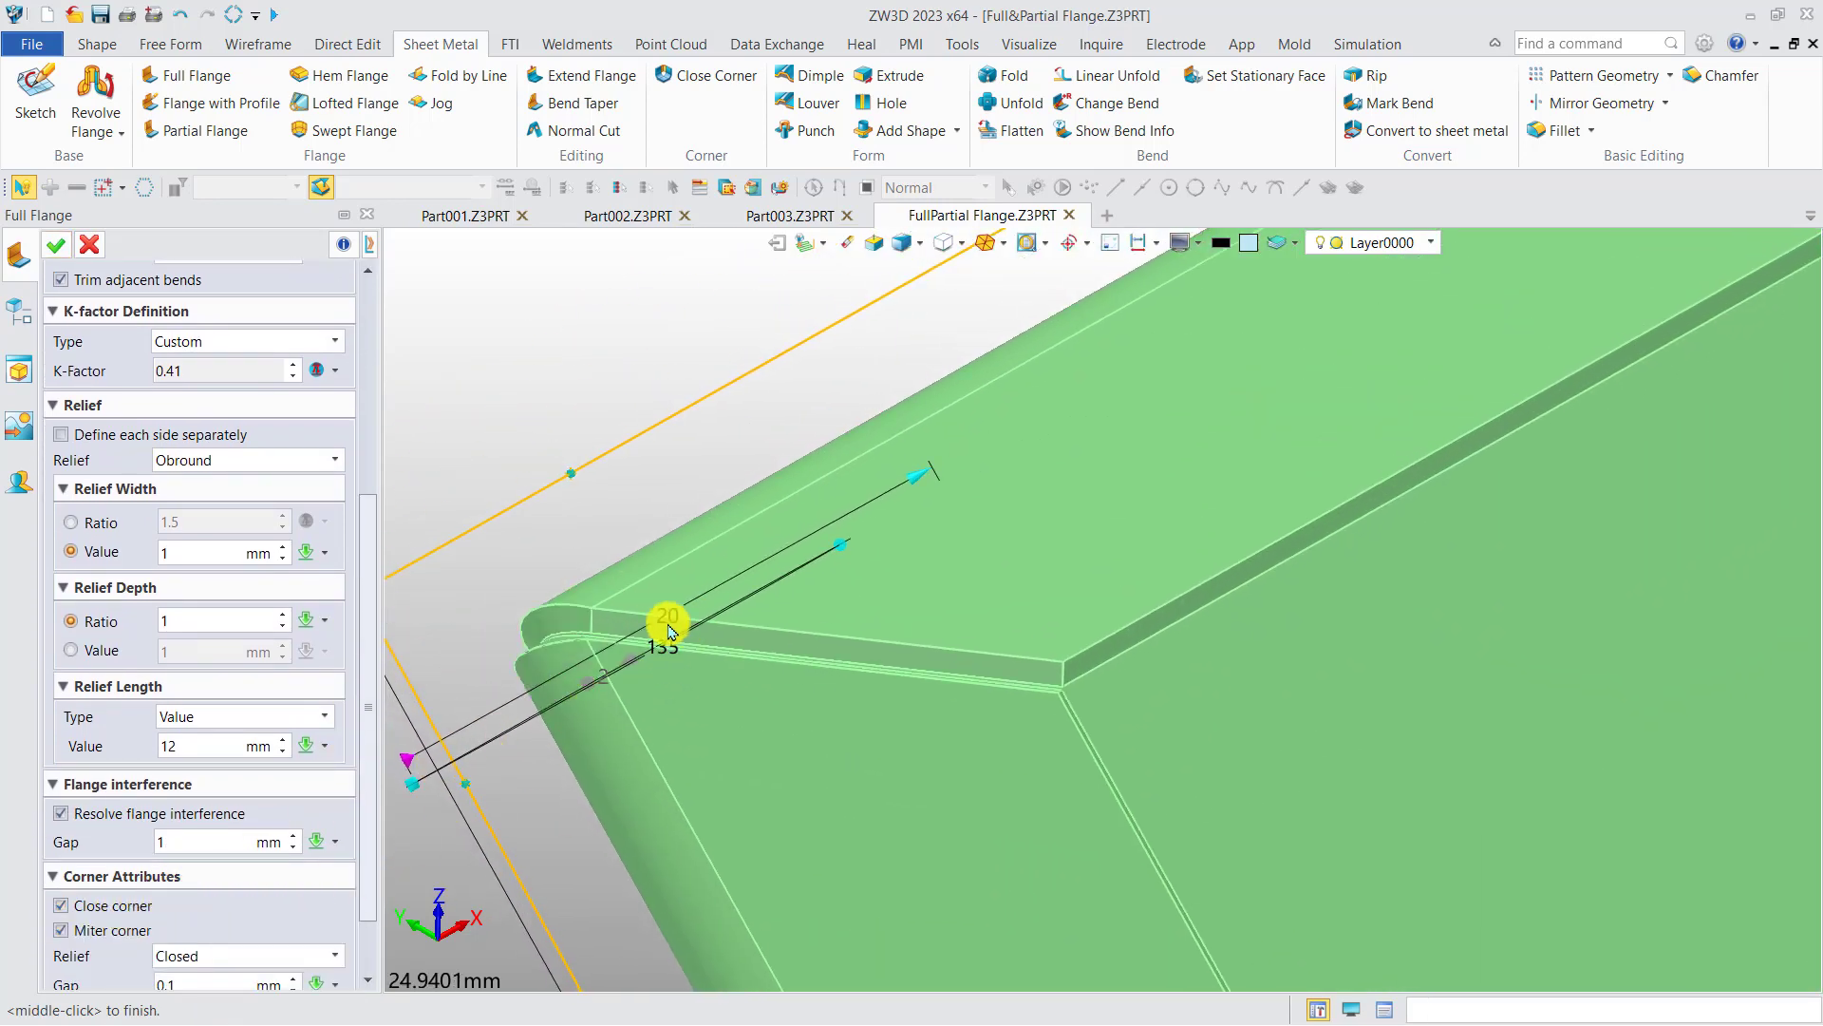
pyautogui.scroll(3, 580, 676)
pyautogui.moveTo(580, 676); pyautogui.dragTo(732, 631, button='right')
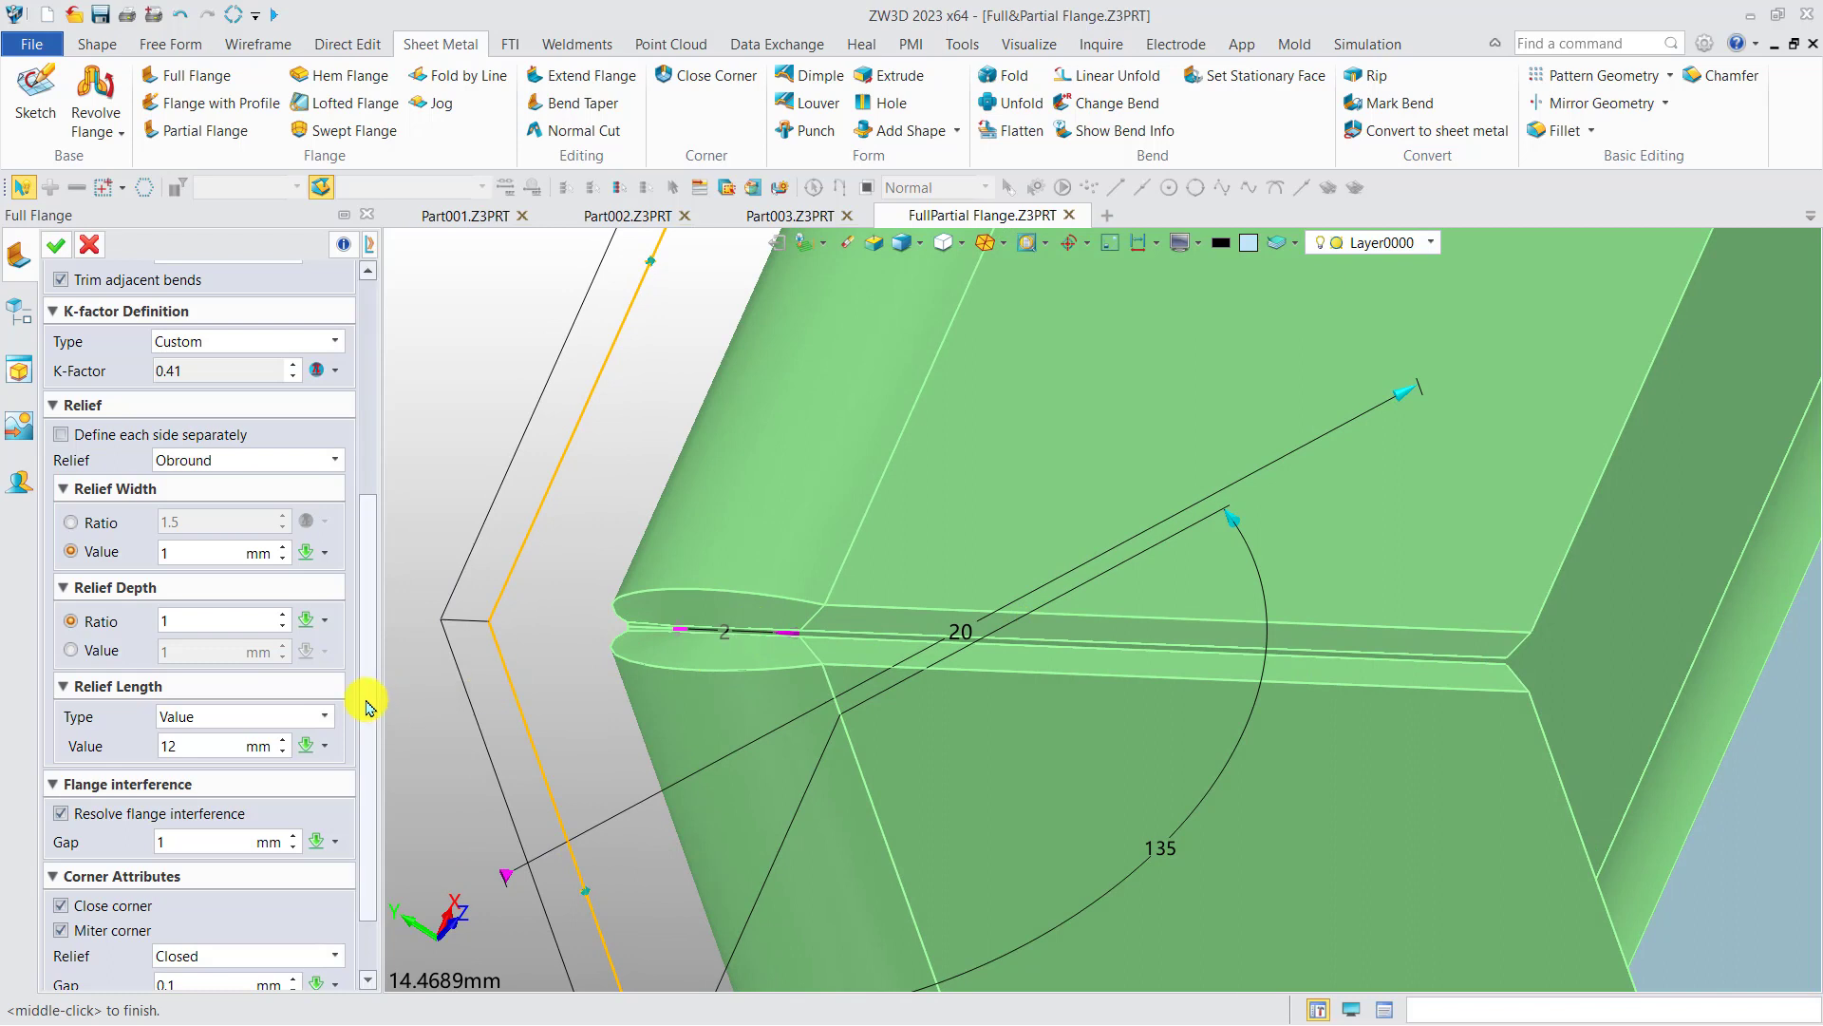
# Turn off Miter corner for the closed corner, inspect its shape, and apply the flange edit
pyautogui.scroll(-3, 365, 798)
pyautogui.scroll(4, 575, 631)
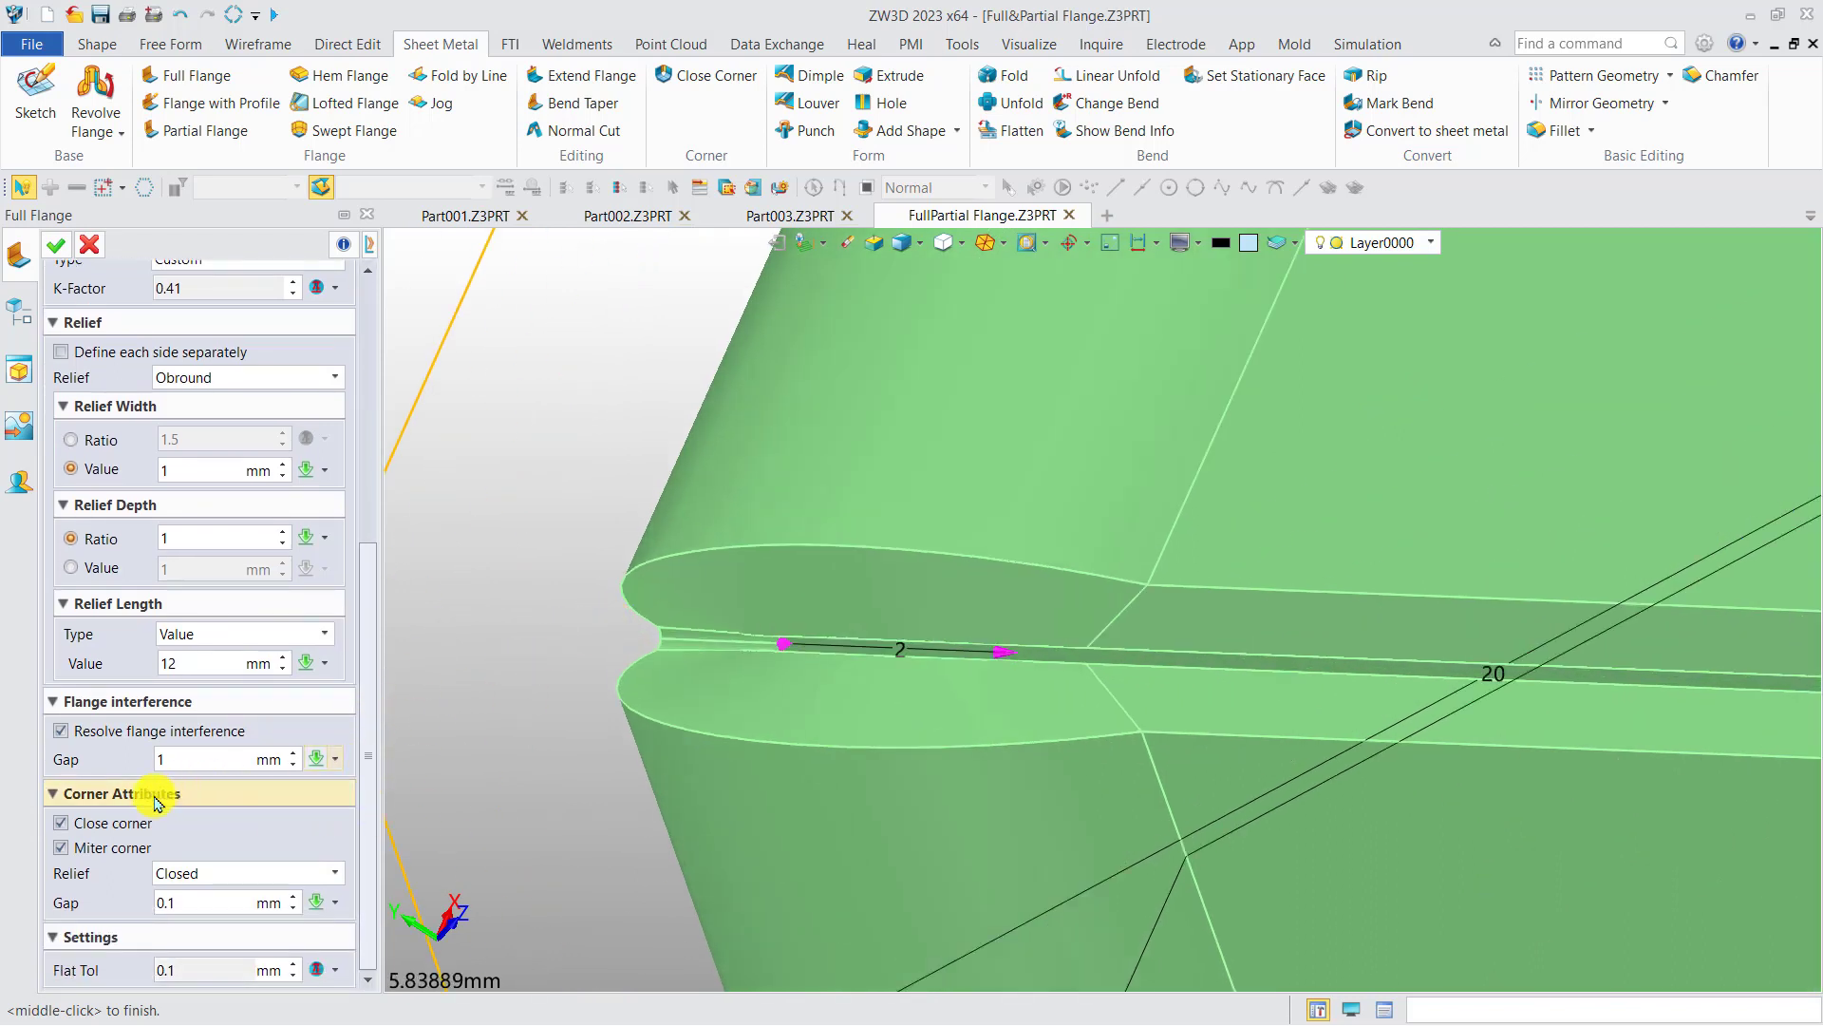
pyautogui.click(112, 848)
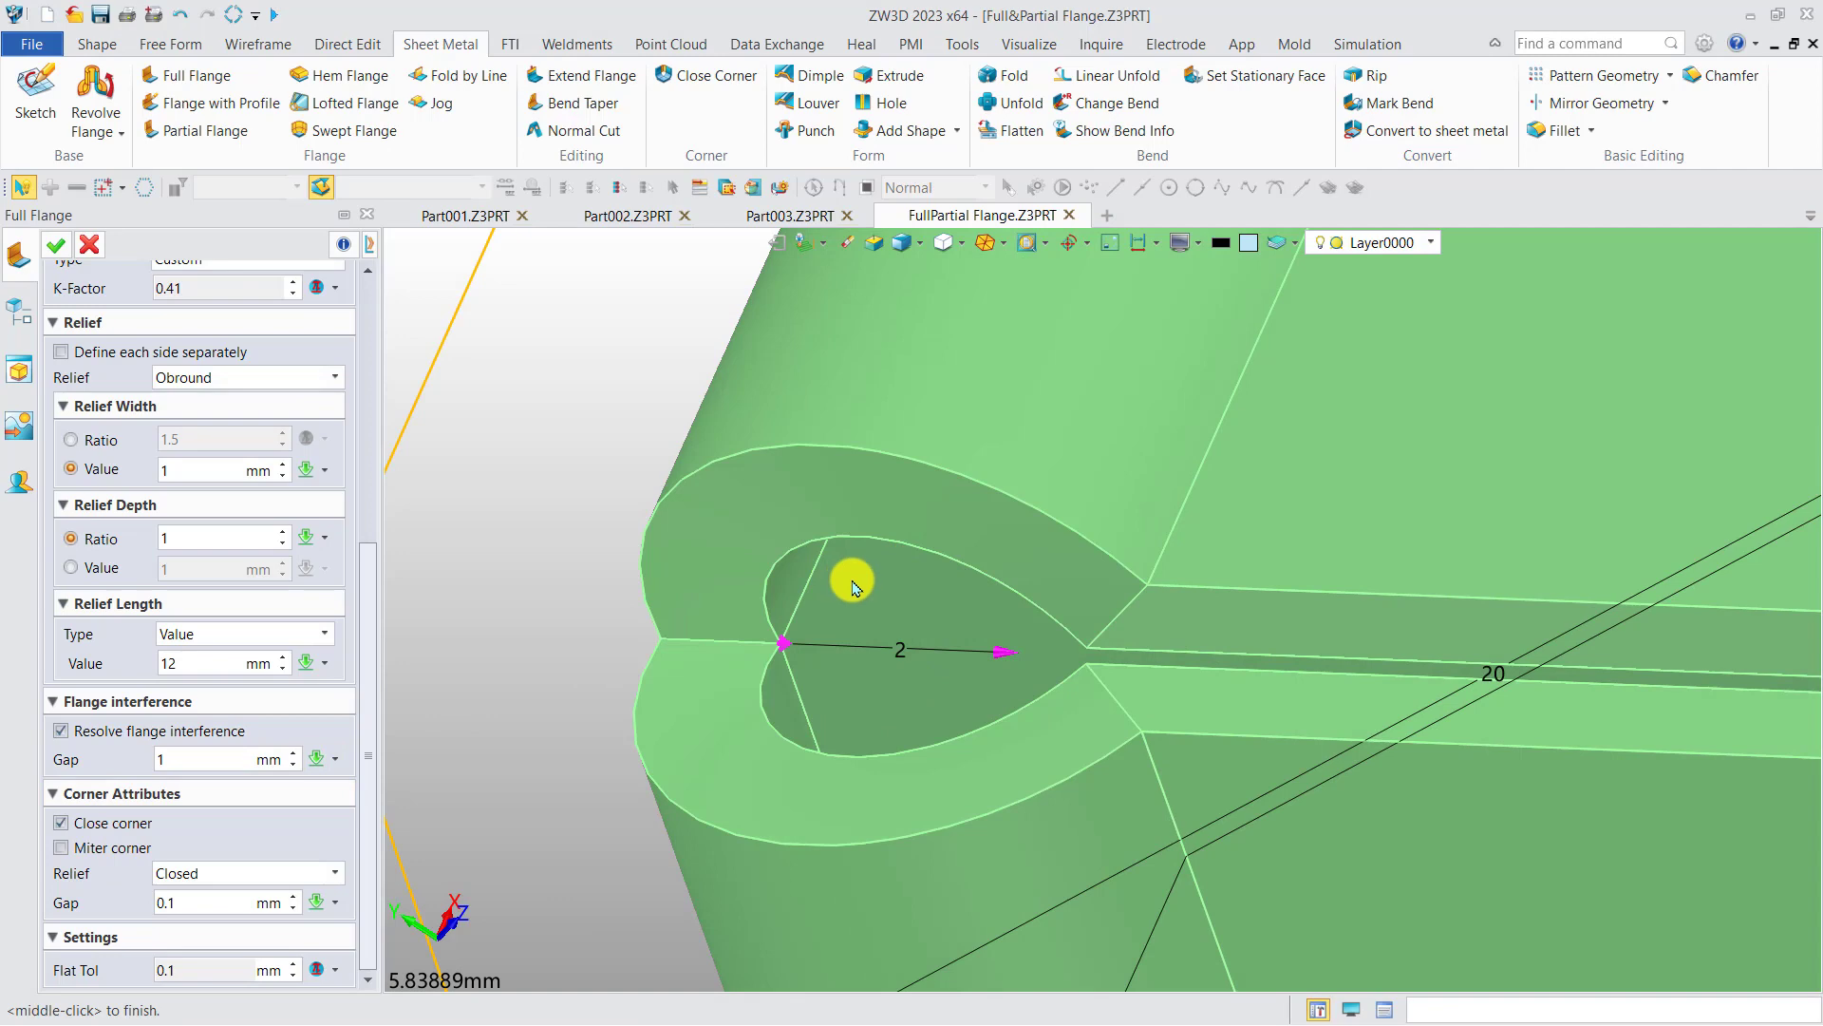
pyautogui.scroll(-1, 813, 582)
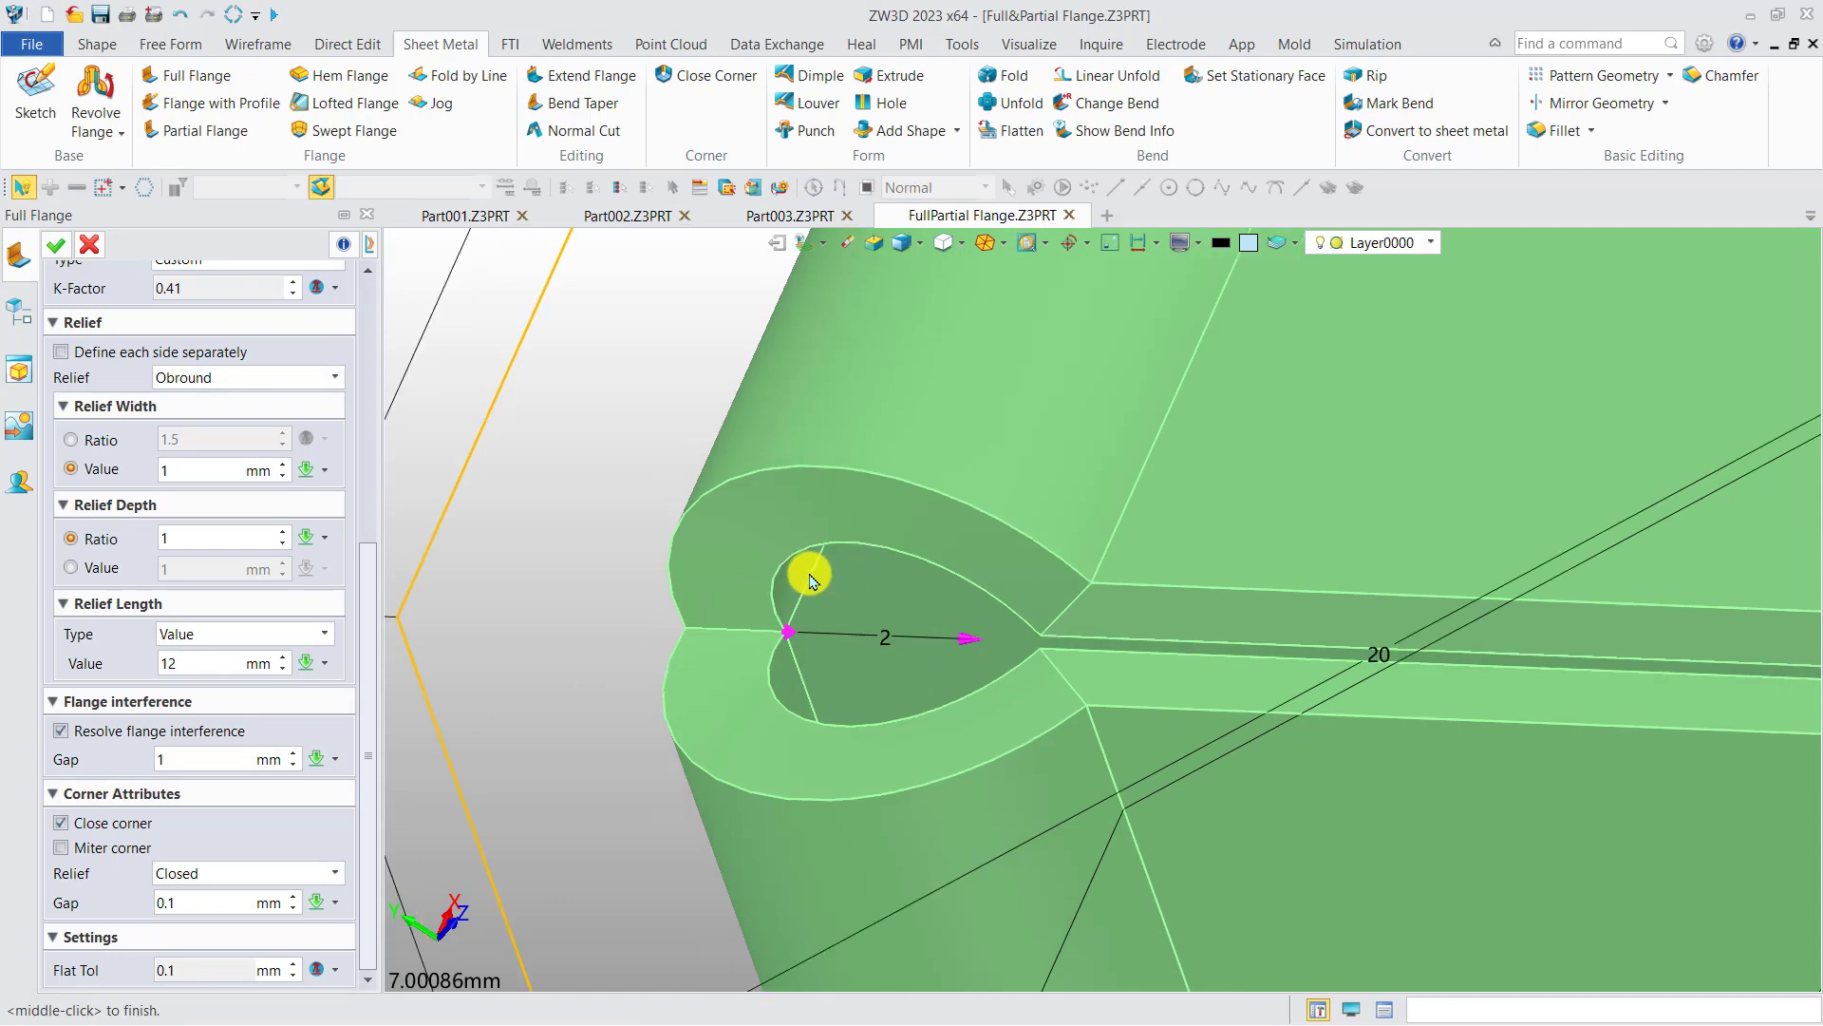
pyautogui.click(54, 249)
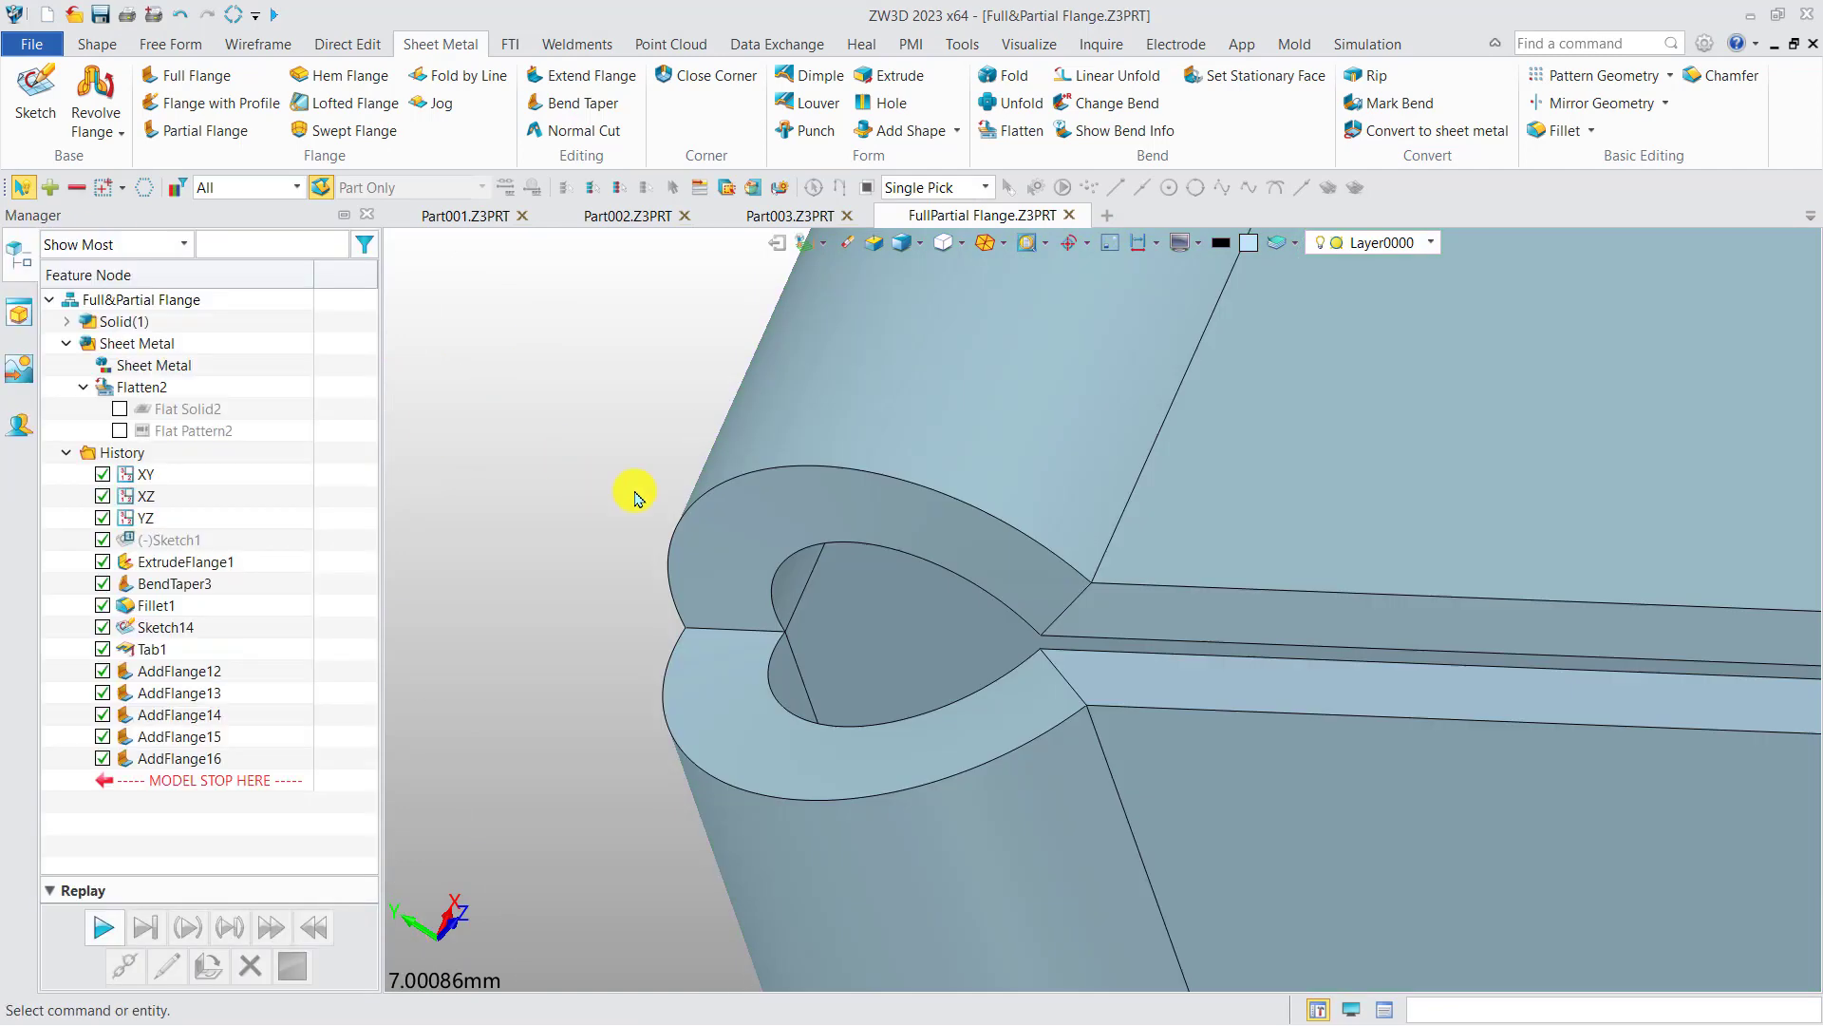
pyautogui.scroll(-10, 755, 515)
pyautogui.moveTo(710, 464); pyautogui.dragTo(671, 457, button='middle')
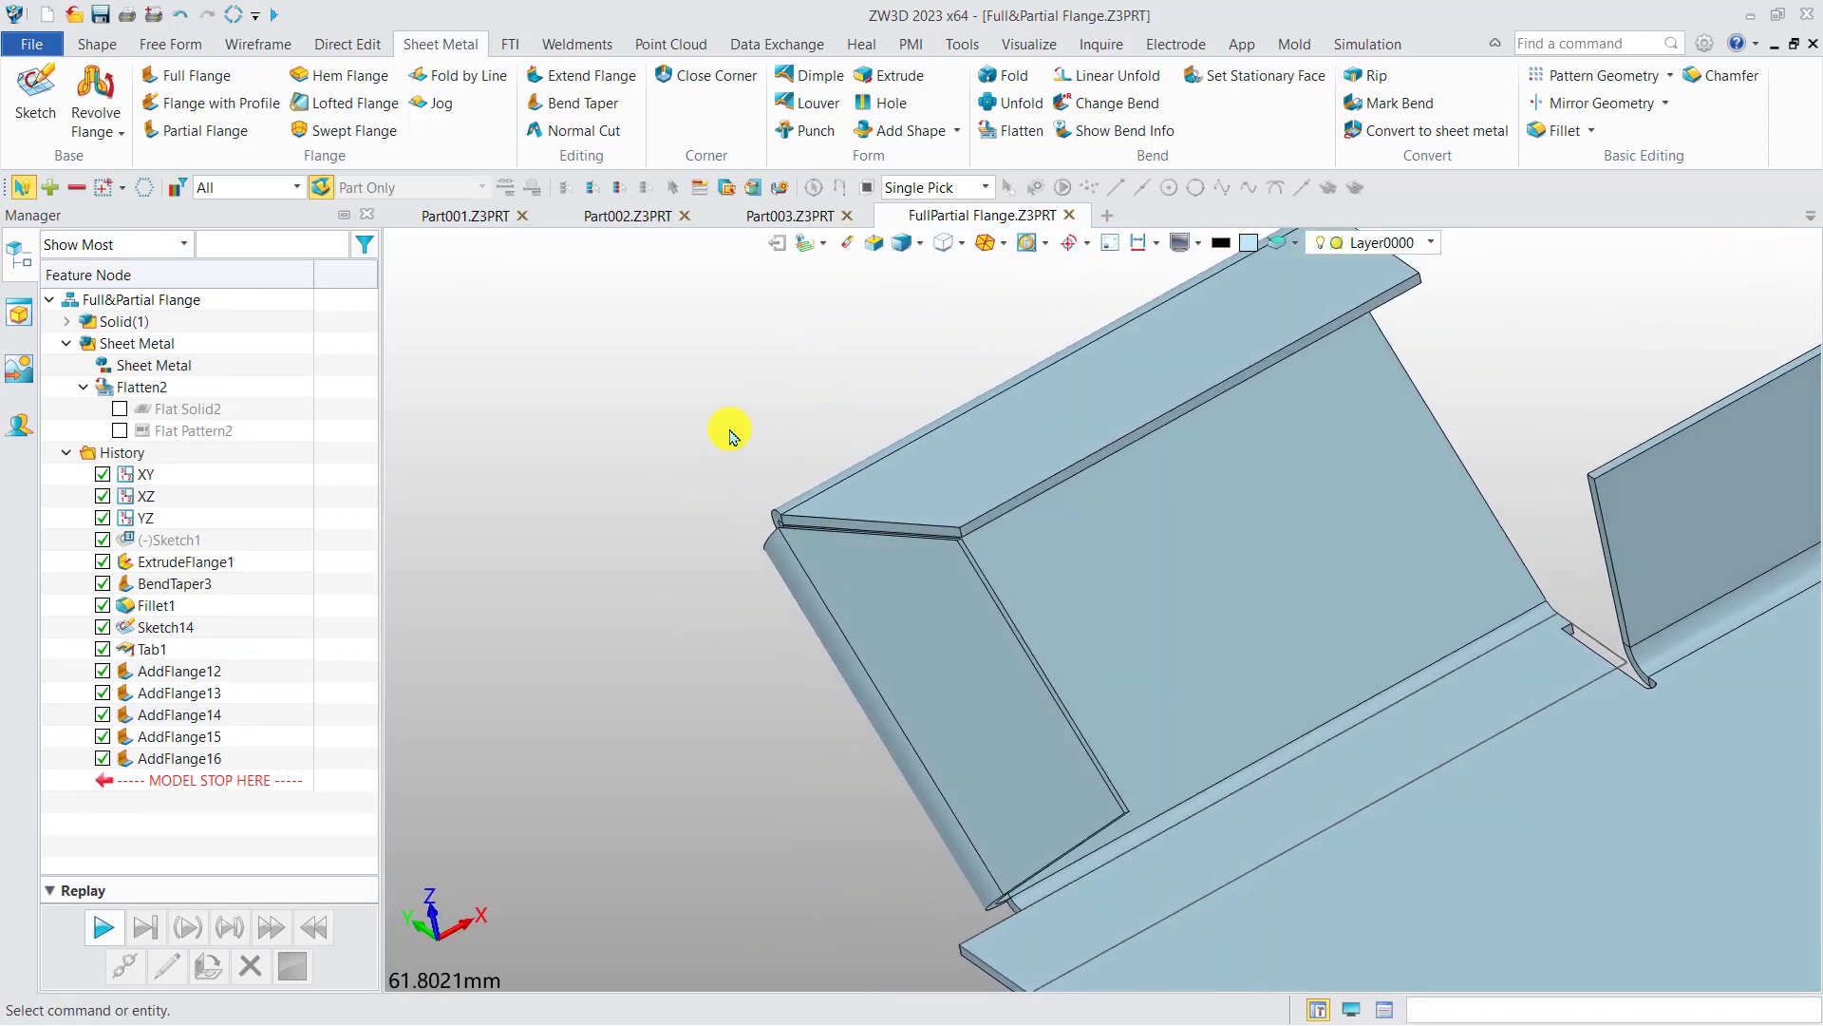
# Start an Unfold of the sheet metal body with the slanted flange's inner face as the stationary face
pyautogui.click(1017, 102)
pyautogui.moveTo(1058, 436); pyautogui.dragTo(1088, 530, button='middle')
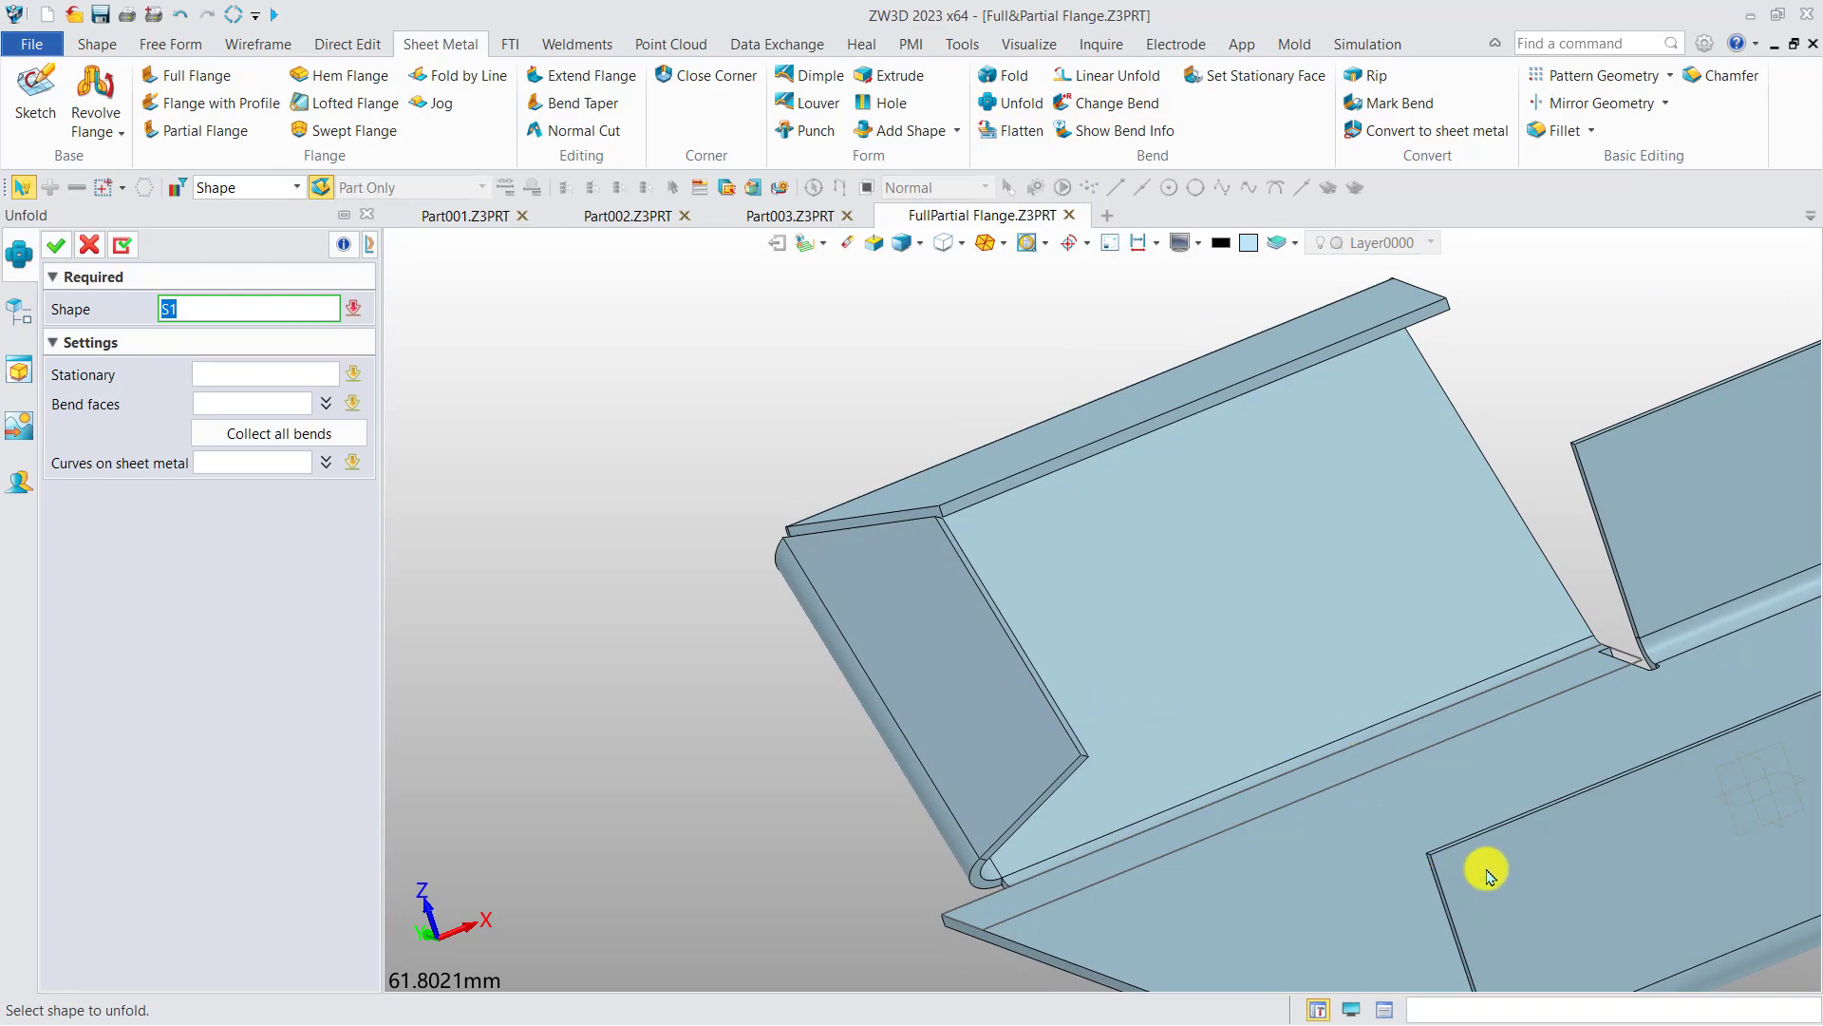
pyautogui.scroll(-3, 1502, 887)
pyautogui.moveTo(1314, 728); pyautogui.dragTo(1095, 611, button='middle')
pyautogui.click(1095, 613)
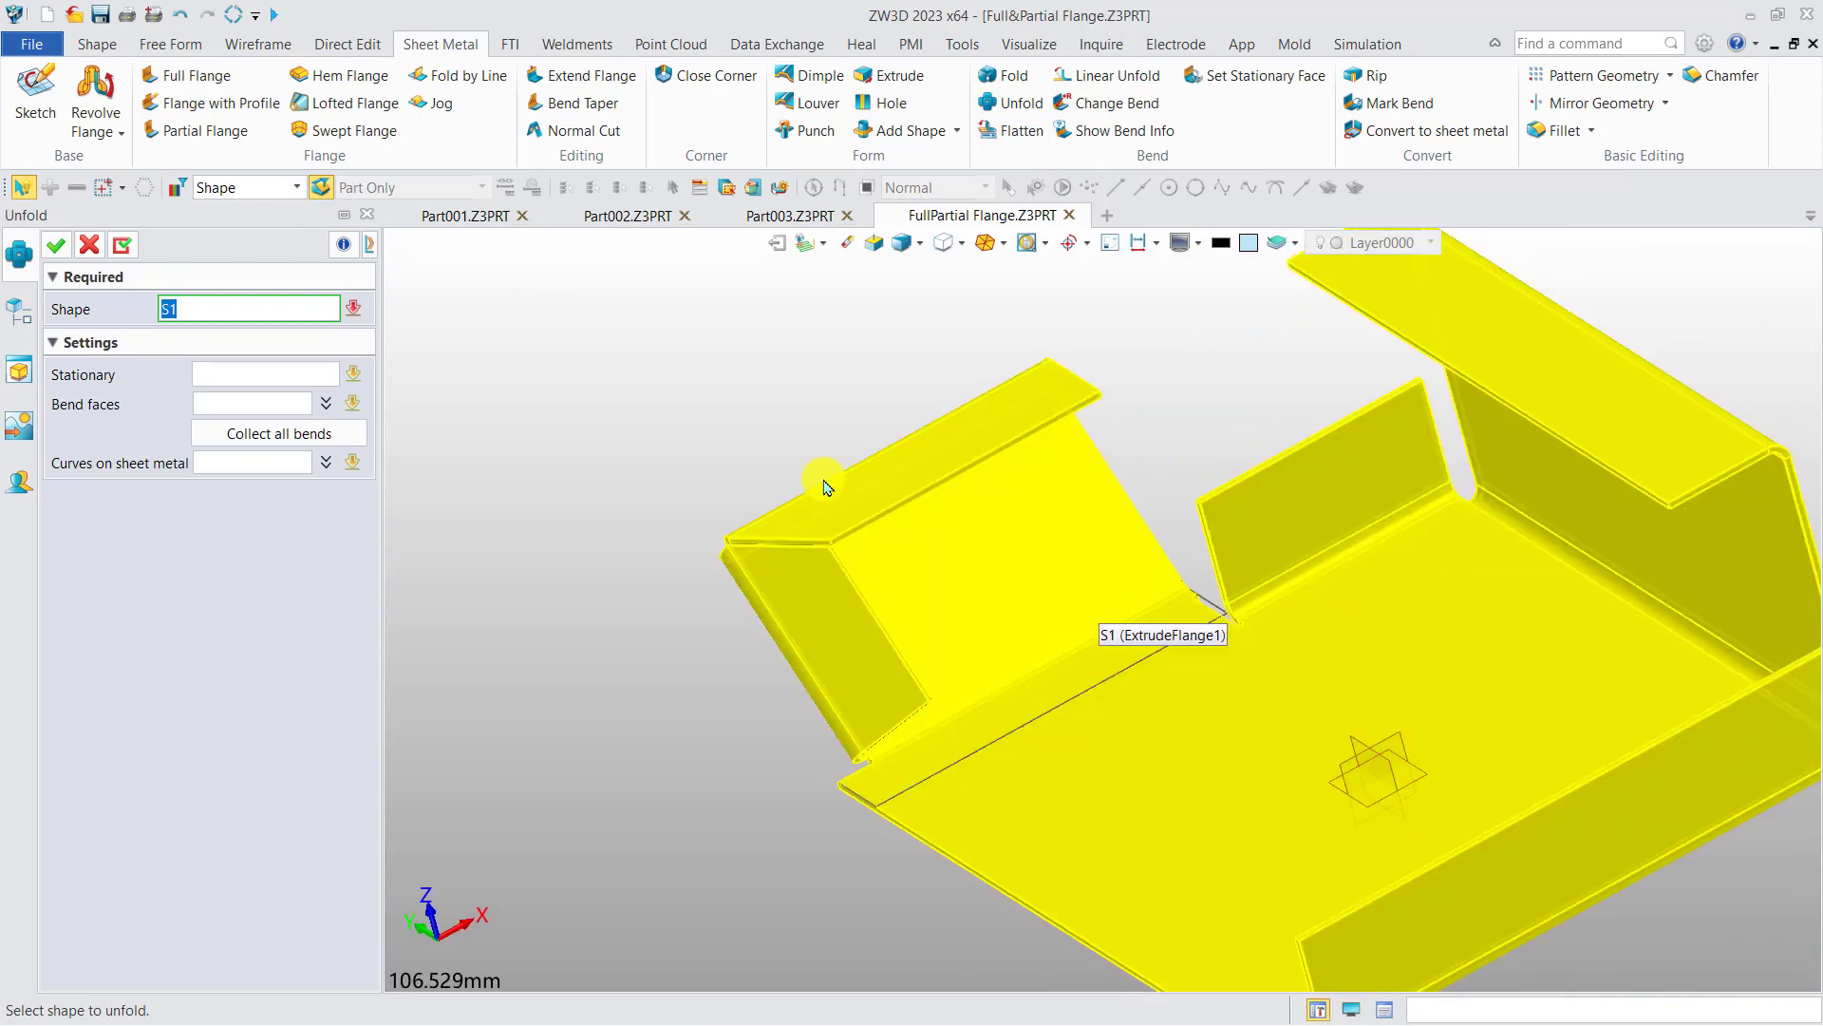
pyautogui.click(310, 374)
pyautogui.click(946, 553)
pyautogui.click(237, 372)
# Pick the bend faces of the two 135-degree flanges and apply the unfold
pyautogui.click(235, 409)
pyautogui.moveTo(756, 419); pyautogui.dragTo(855, 537, button='right')
pyautogui.scroll(4, 868, 588)
pyautogui.click(912, 658)
pyautogui.click(867, 826)
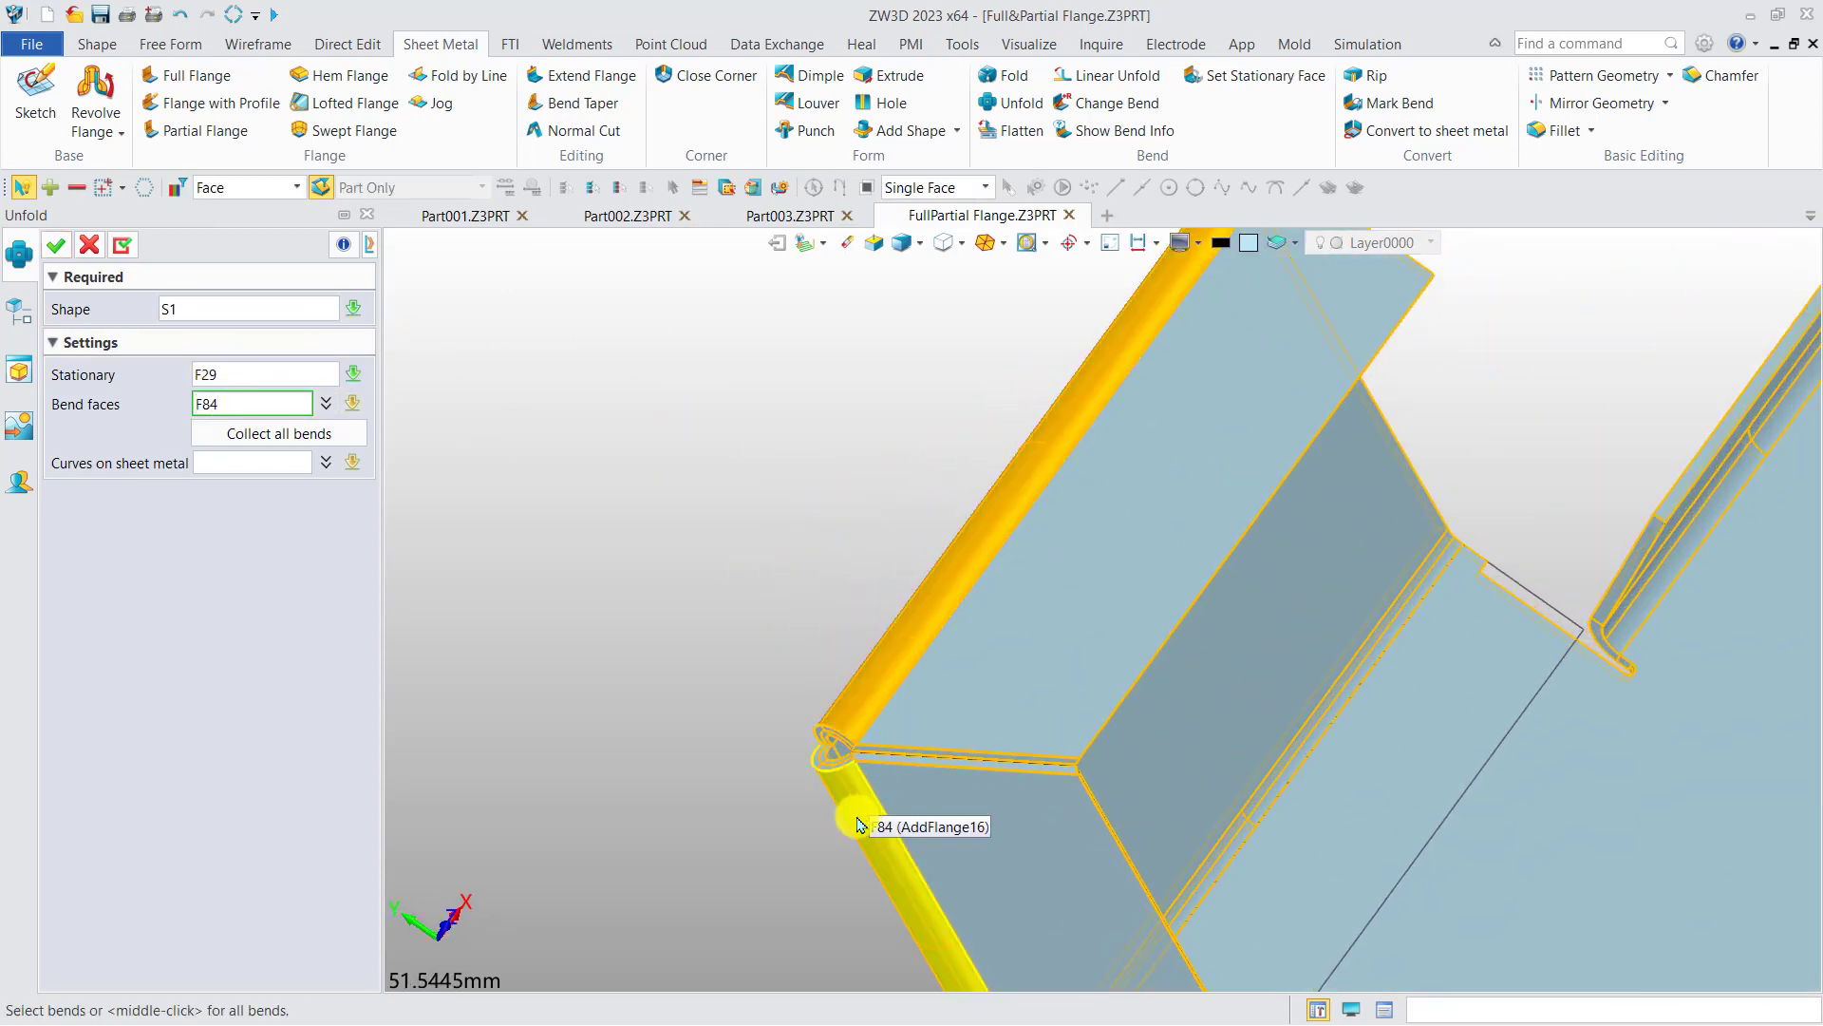
pyautogui.click(59, 249)
# Examine the unfolded corner notch between the two flanges by highlighting its bordering edges, and clear the selection
pyautogui.moveTo(917, 619); pyautogui.dragTo(851, 610, button='right')
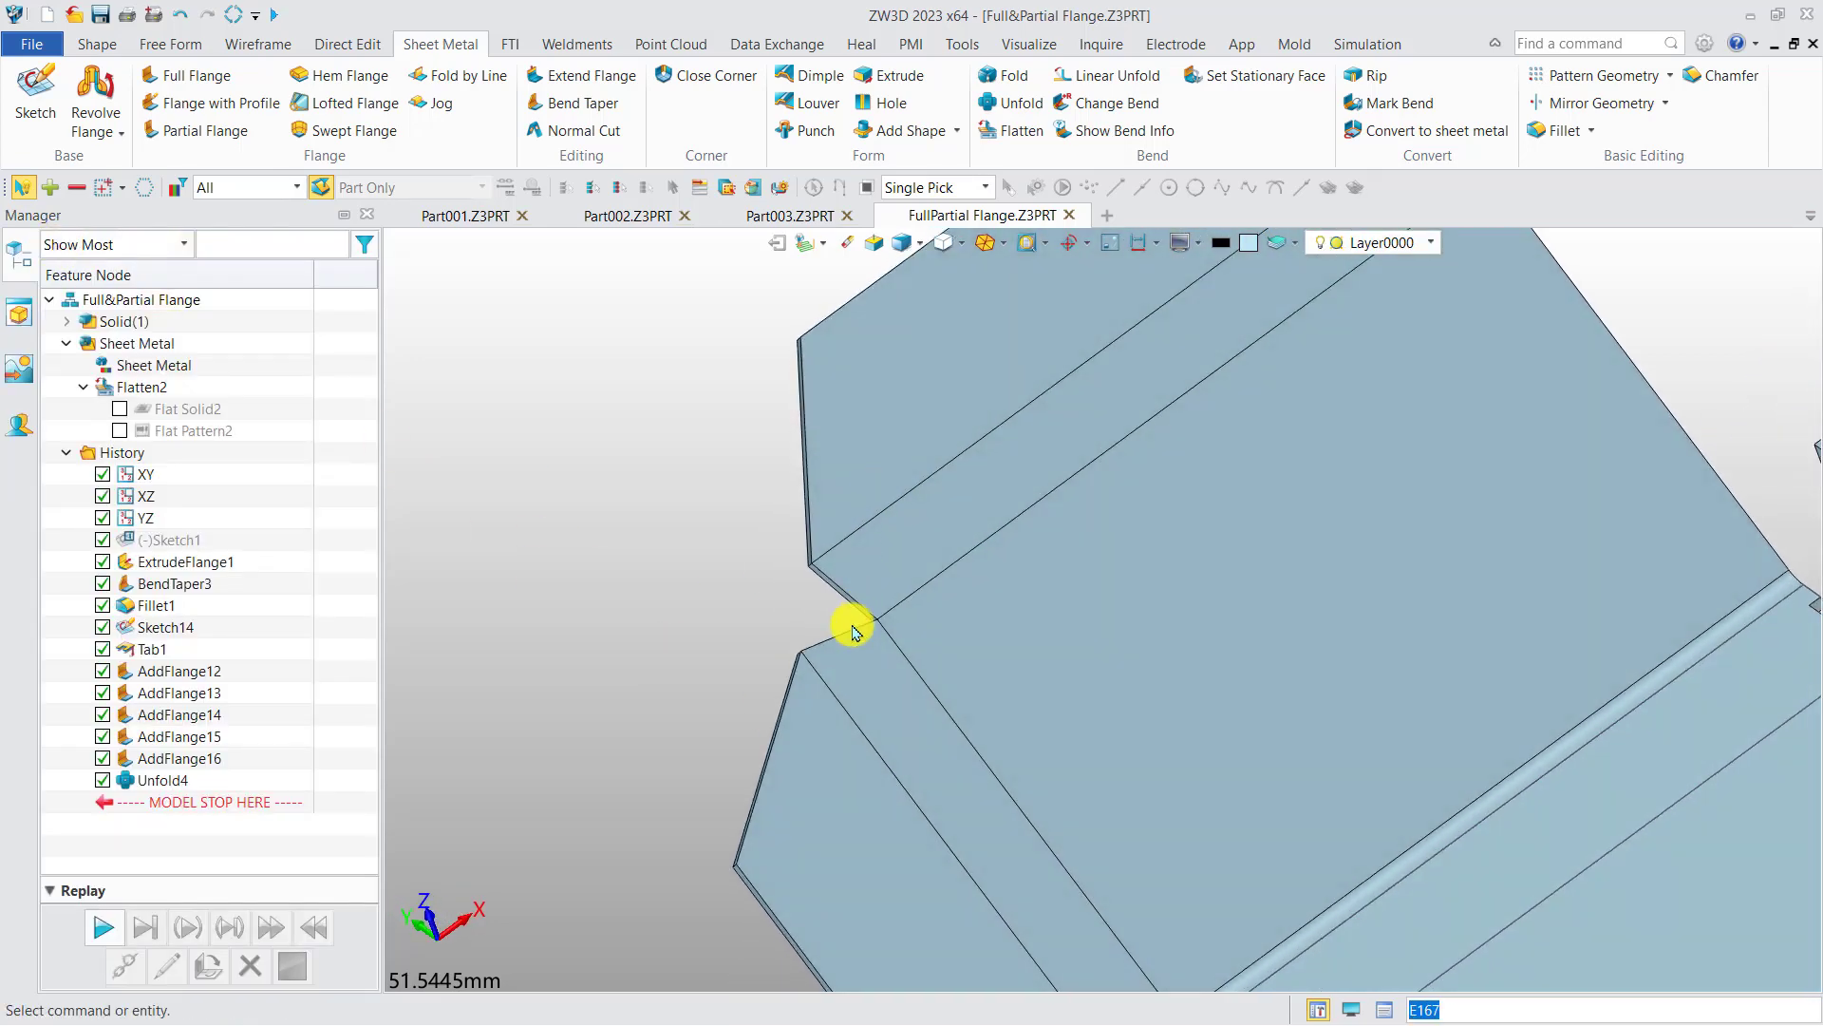
pyautogui.scroll(7, 868, 603)
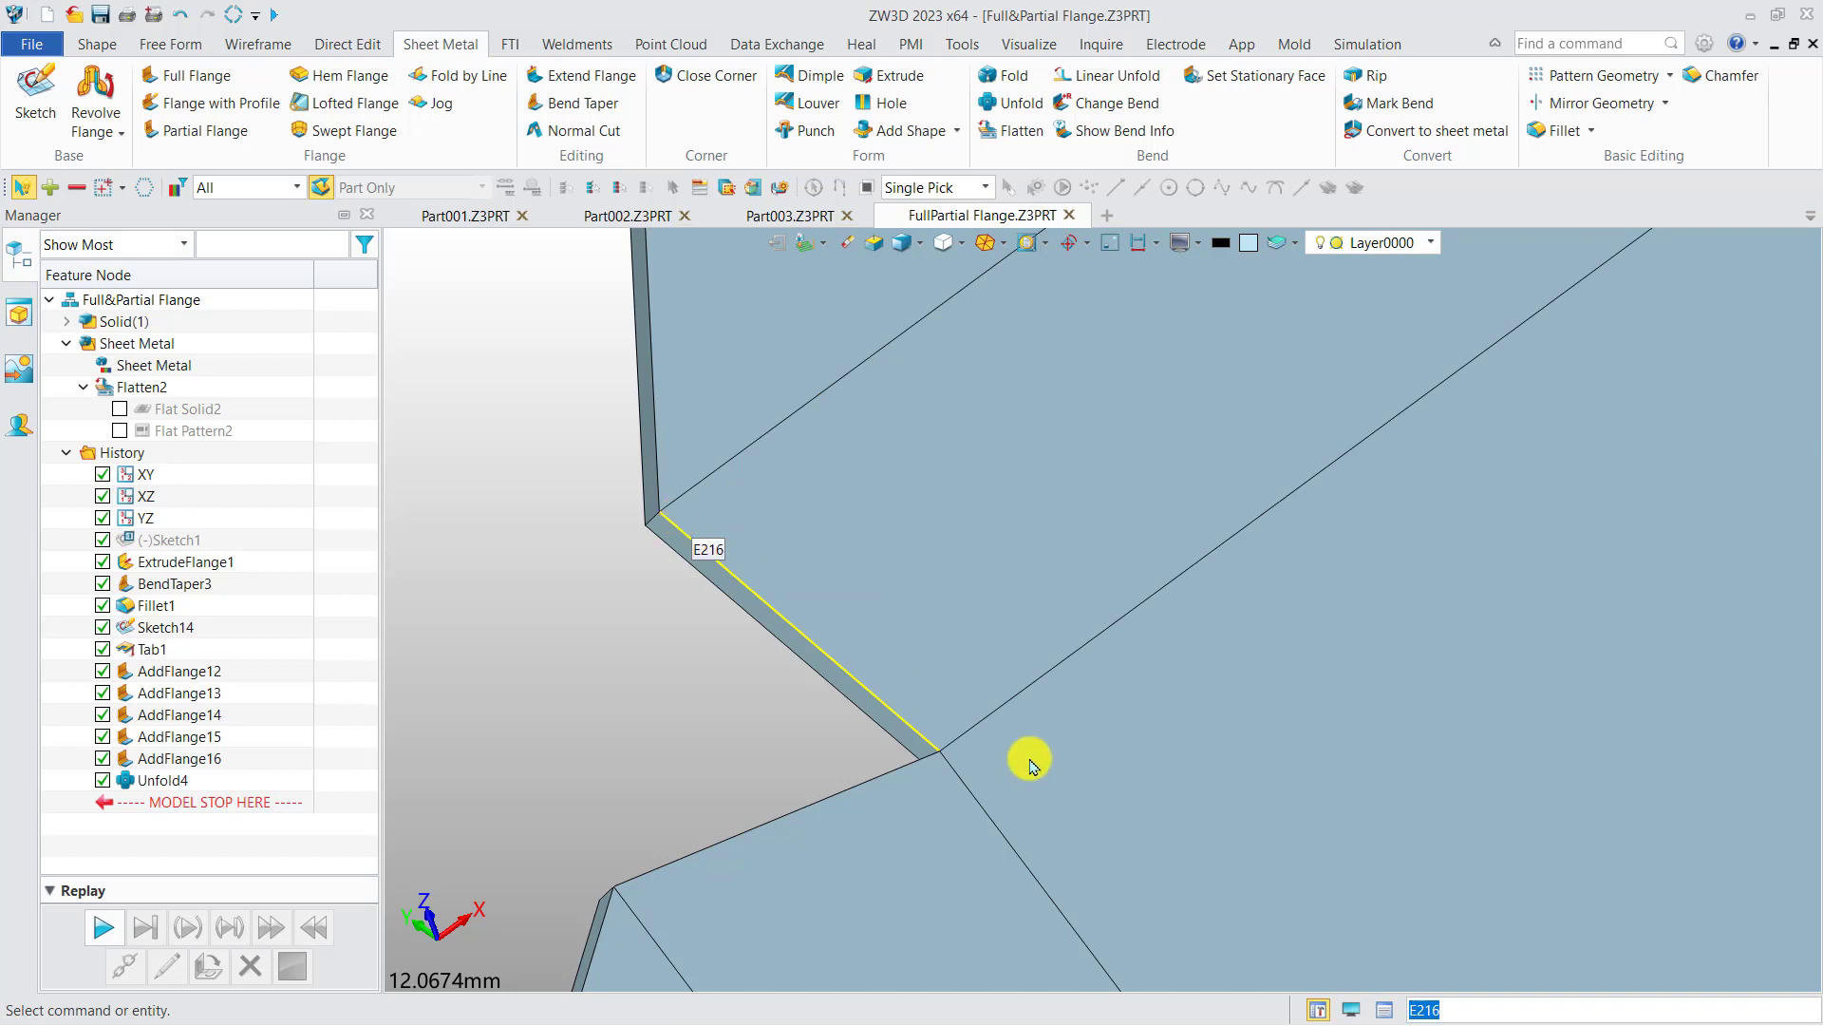
pyautogui.click(652, 871)
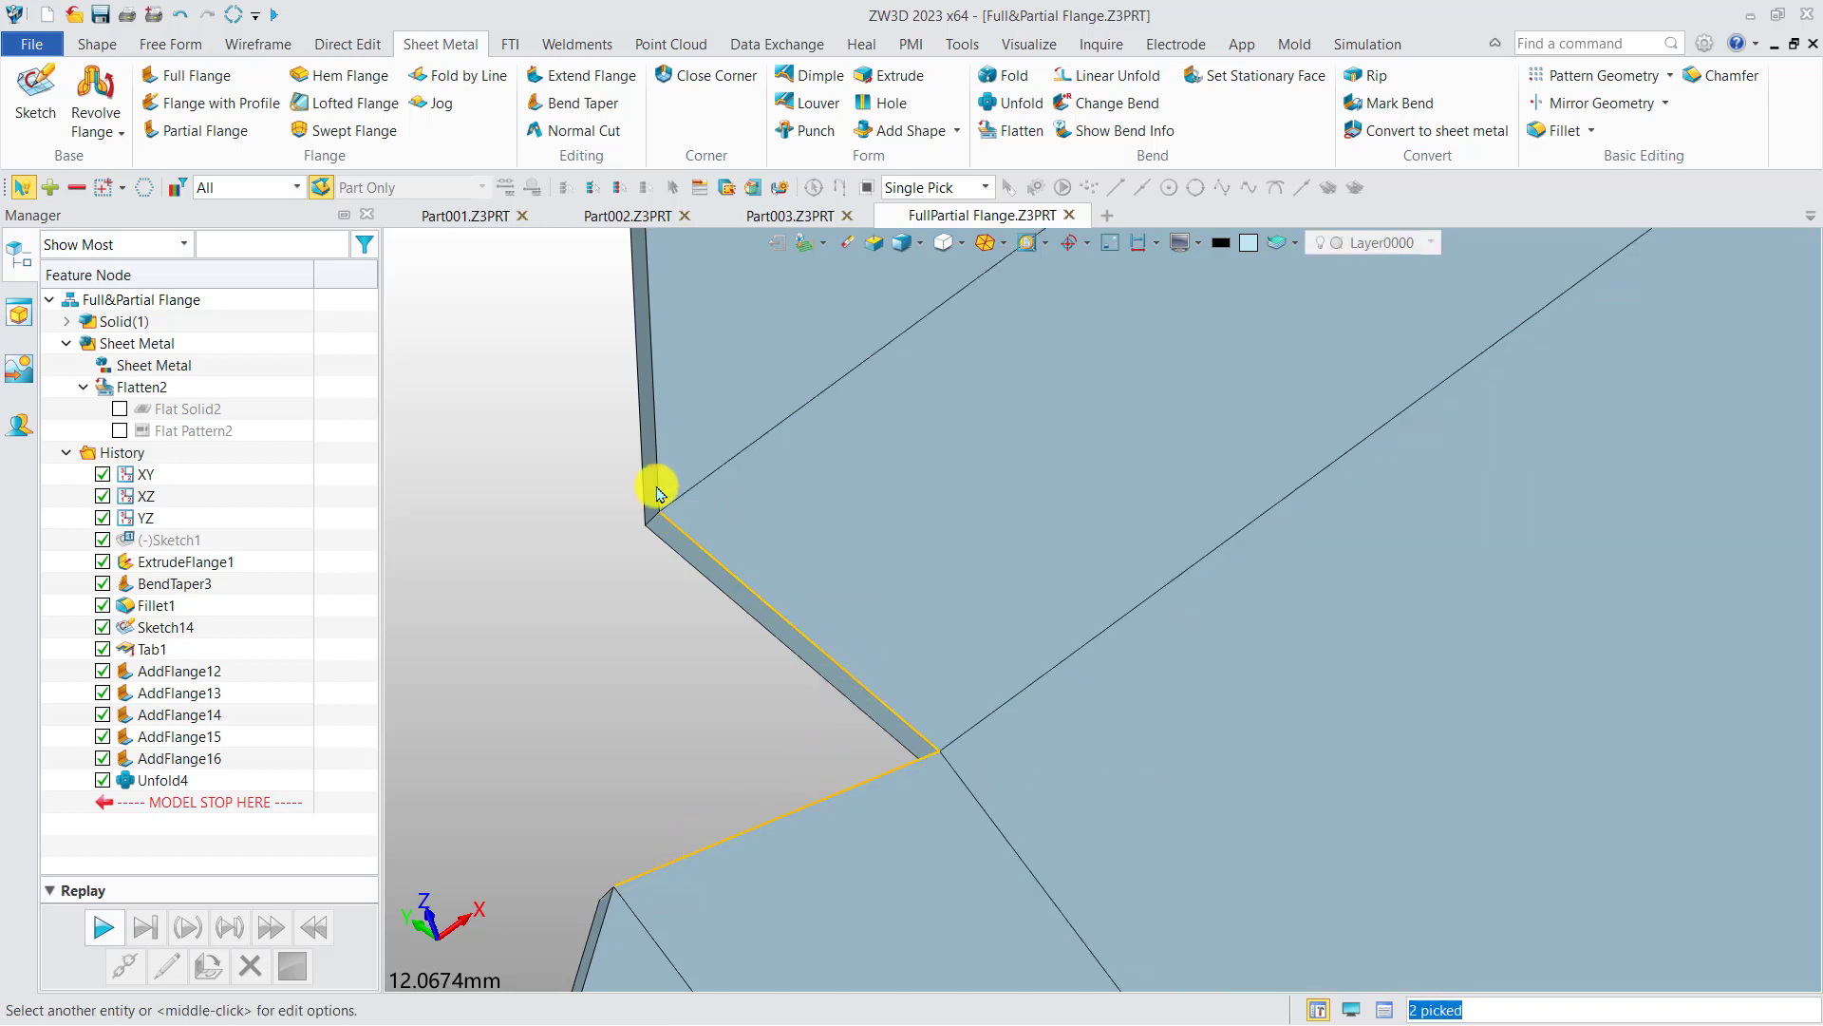
pyautogui.click(652, 378)
pyautogui.click(600, 924)
pyautogui.moveTo(840, 666); pyautogui.dragTo(842, 509, button='middle')
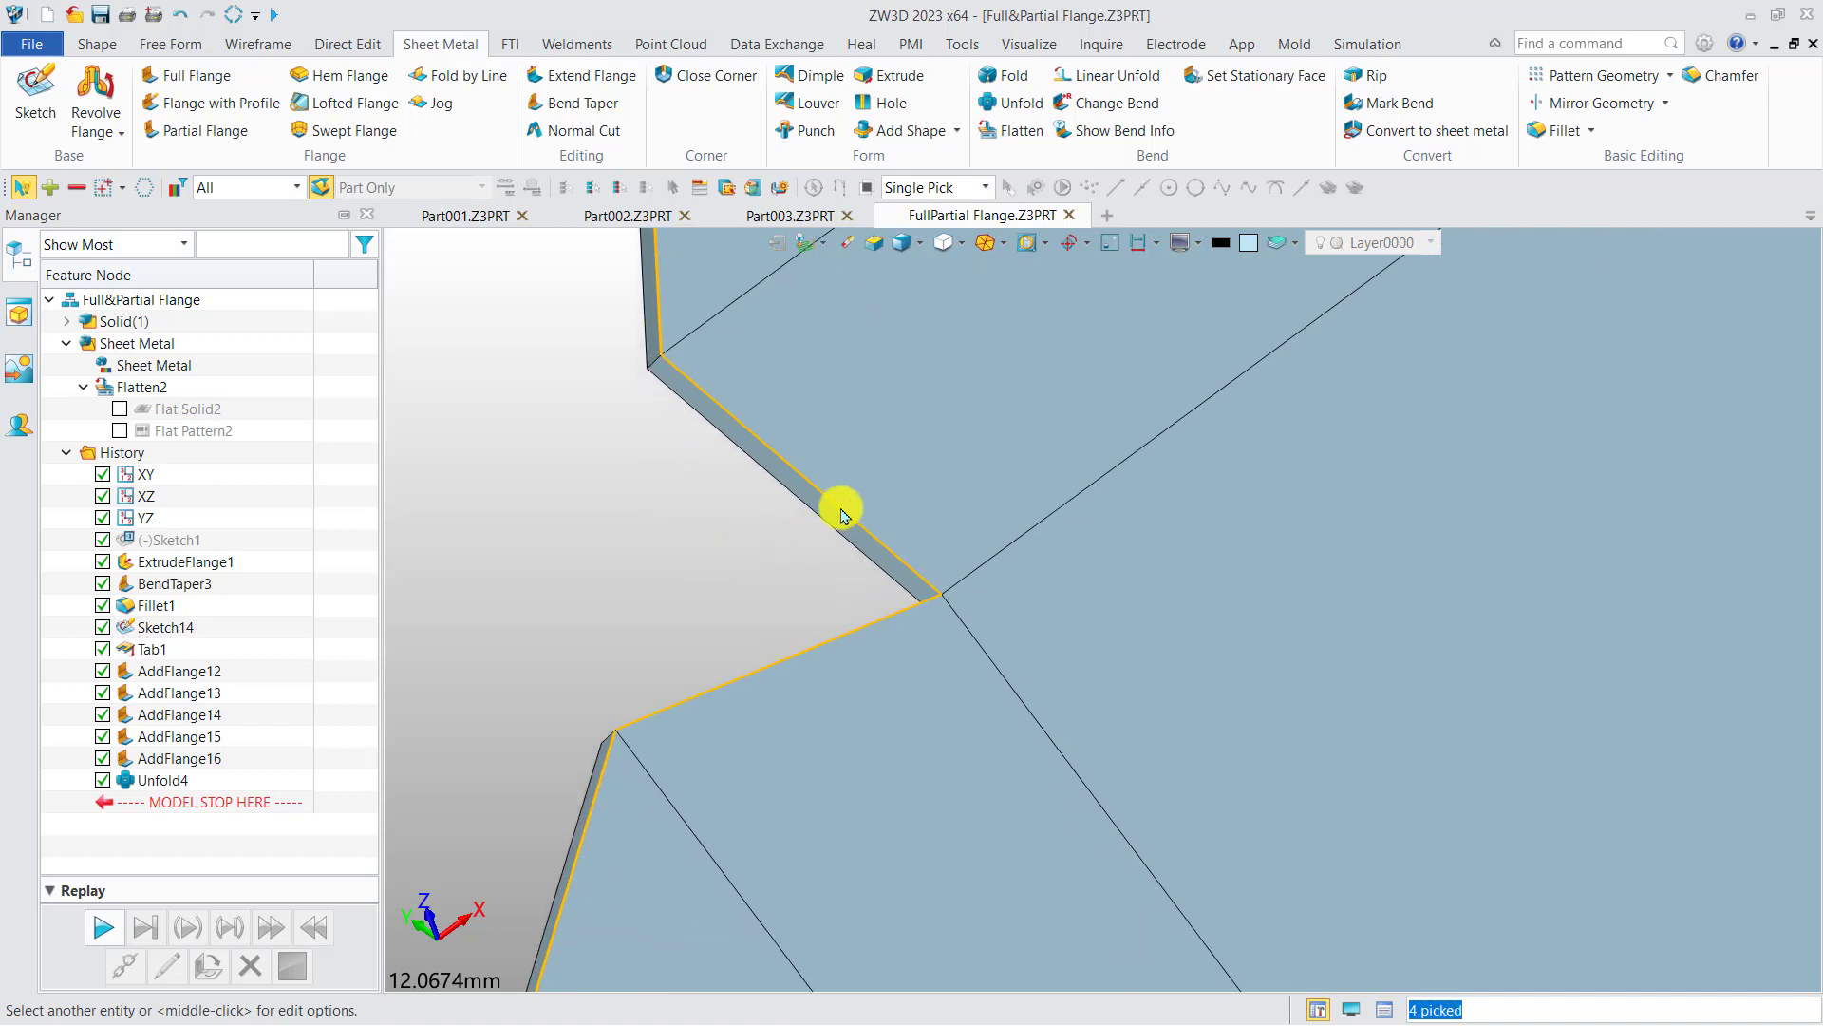
pyautogui.scroll(-2, 845, 514)
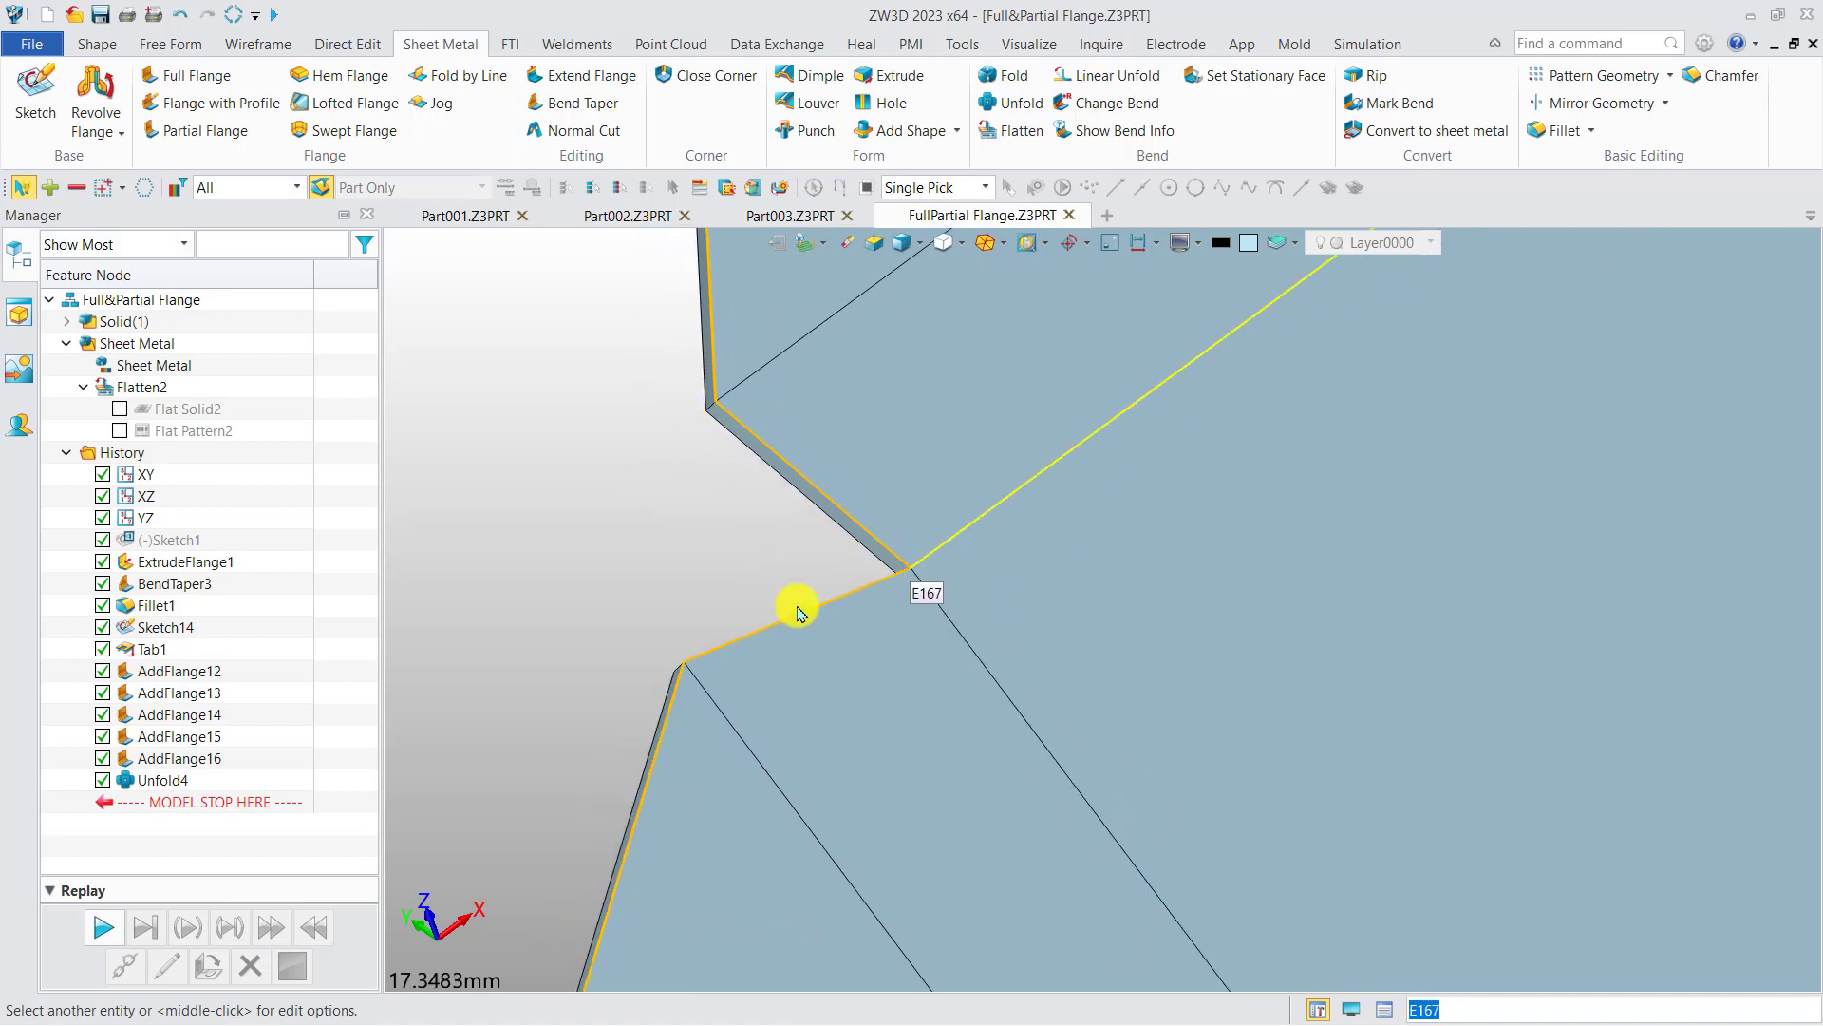
pyautogui.press('Escape')
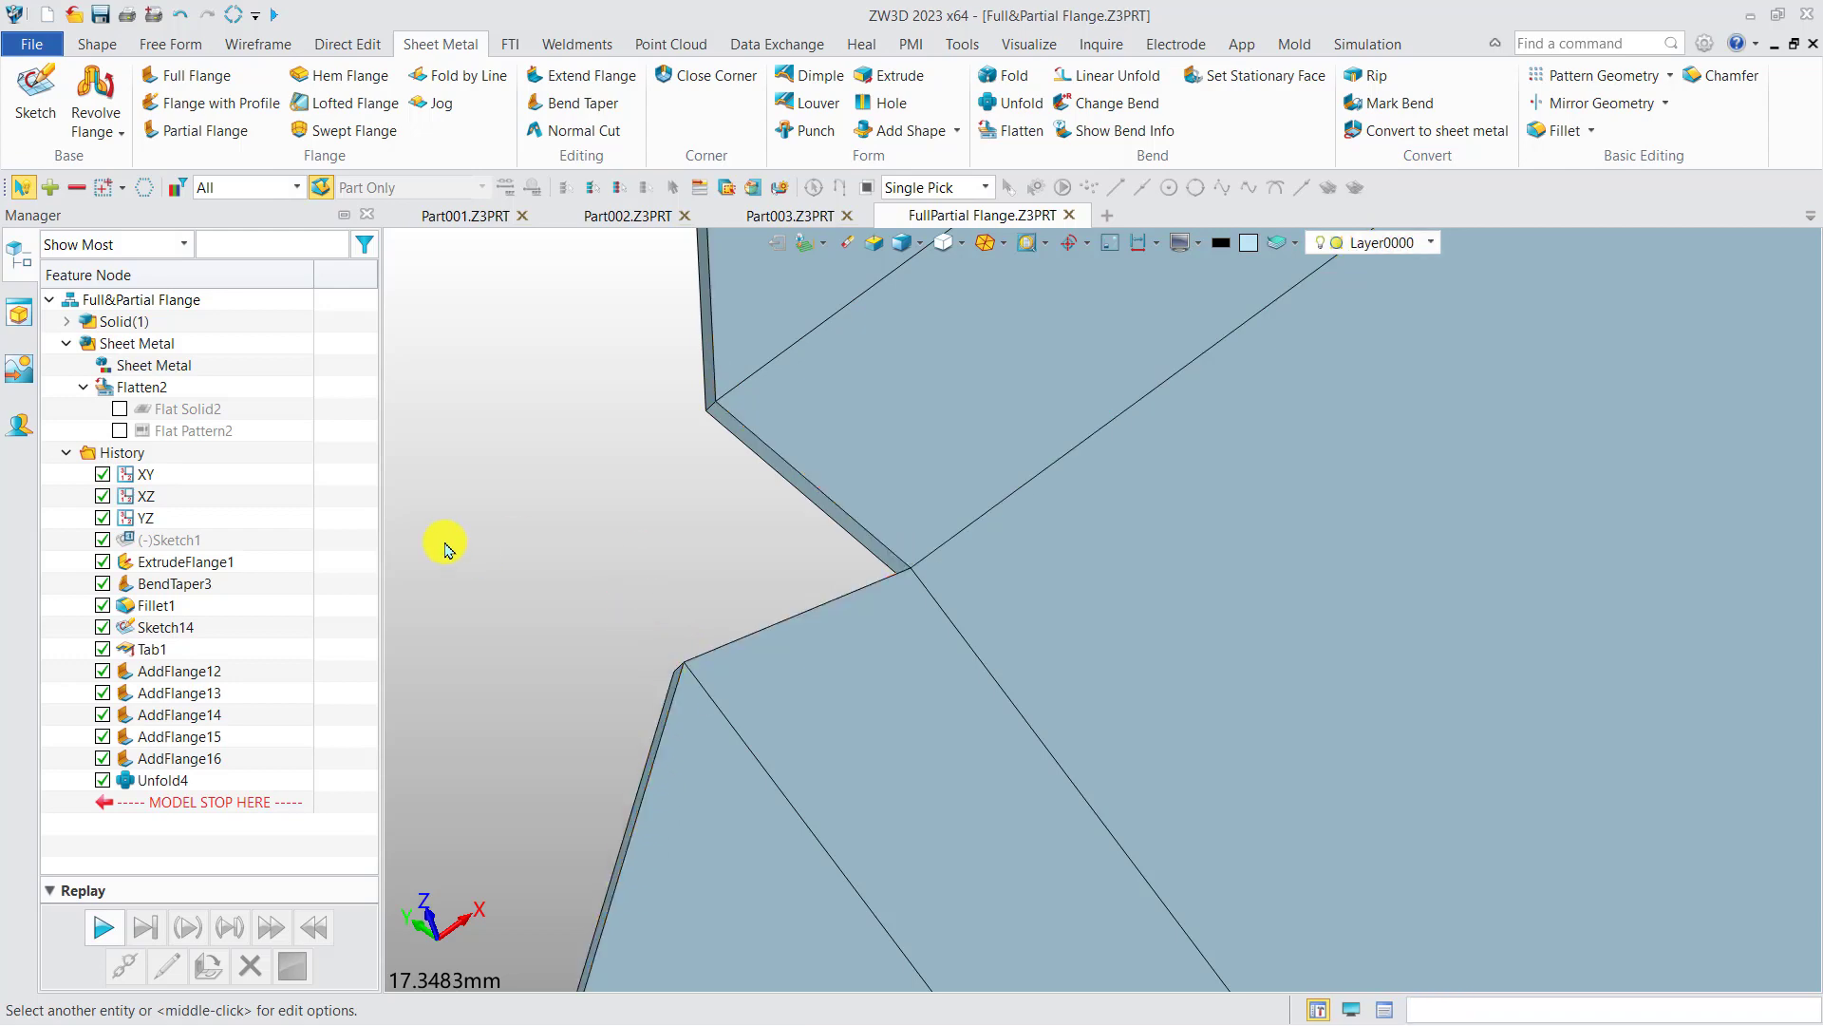
# Turn on Miter corner for the two 135-degree flanges, apply the edit, and inspect the unfolded corner
pyautogui.doubleClick(175, 757)
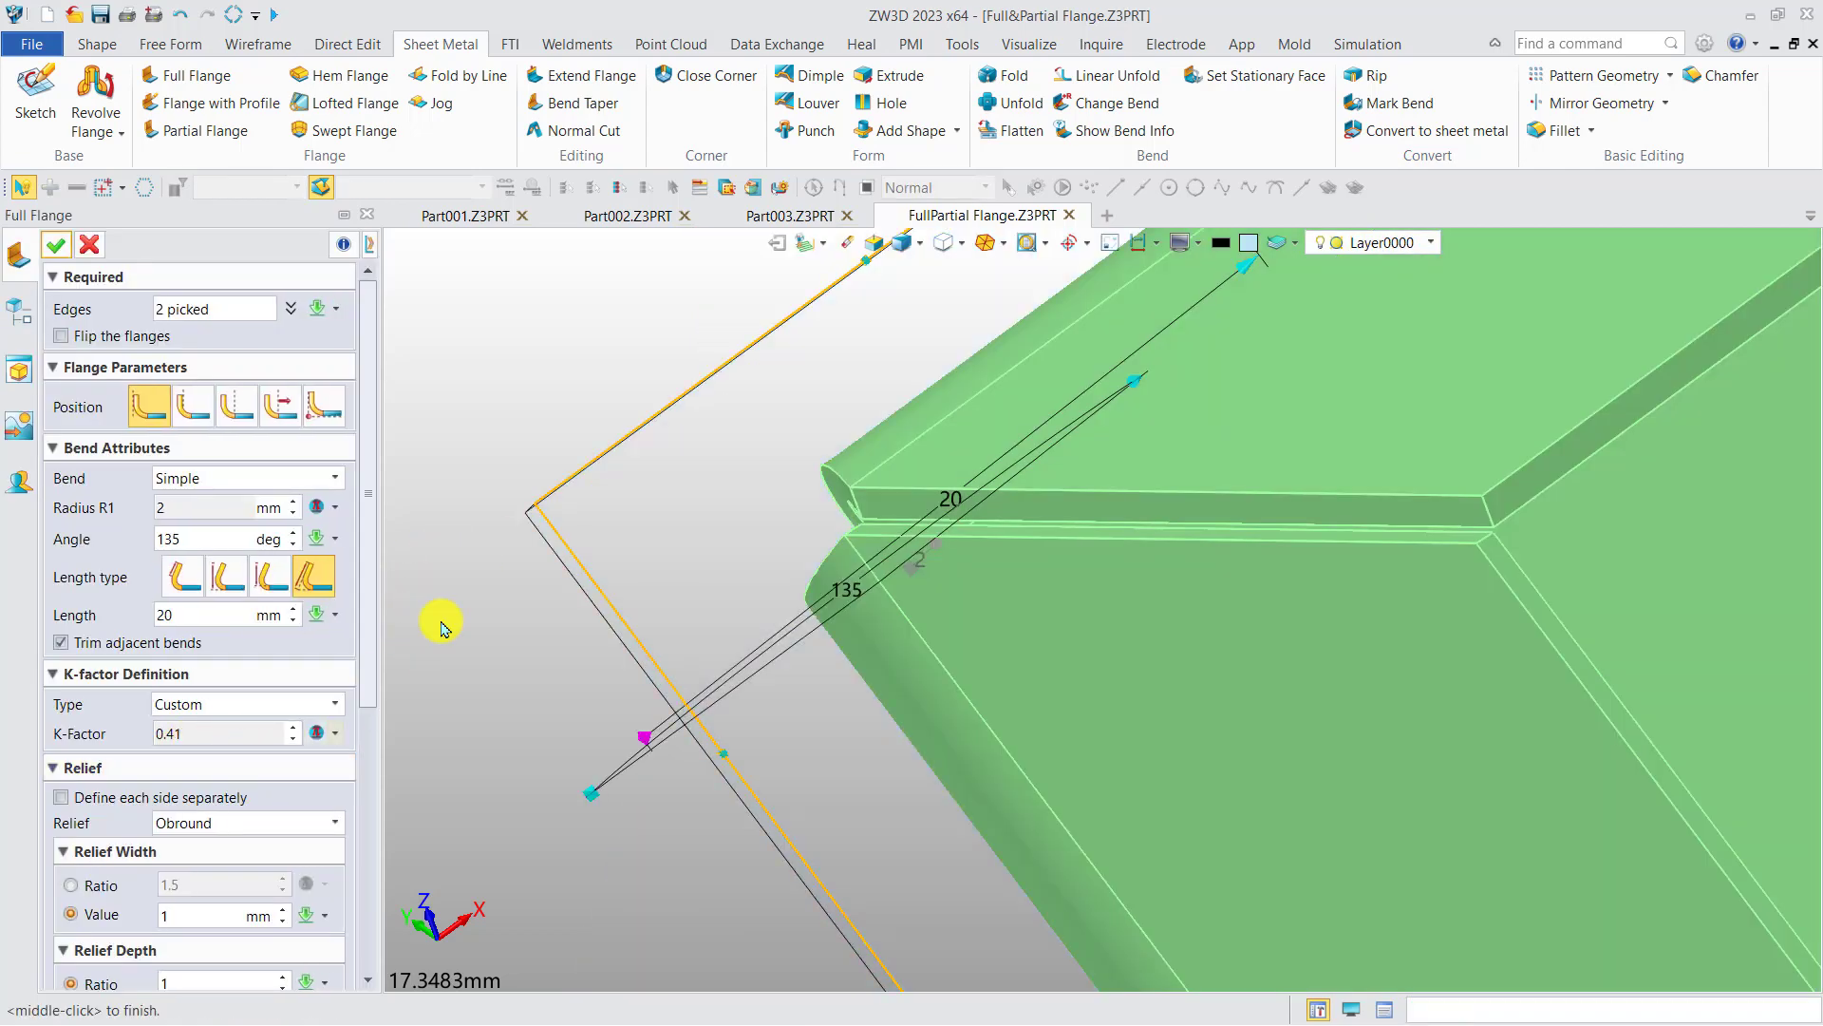
pyautogui.moveTo(714, 548); pyautogui.dragTo(614, 685, button='right')
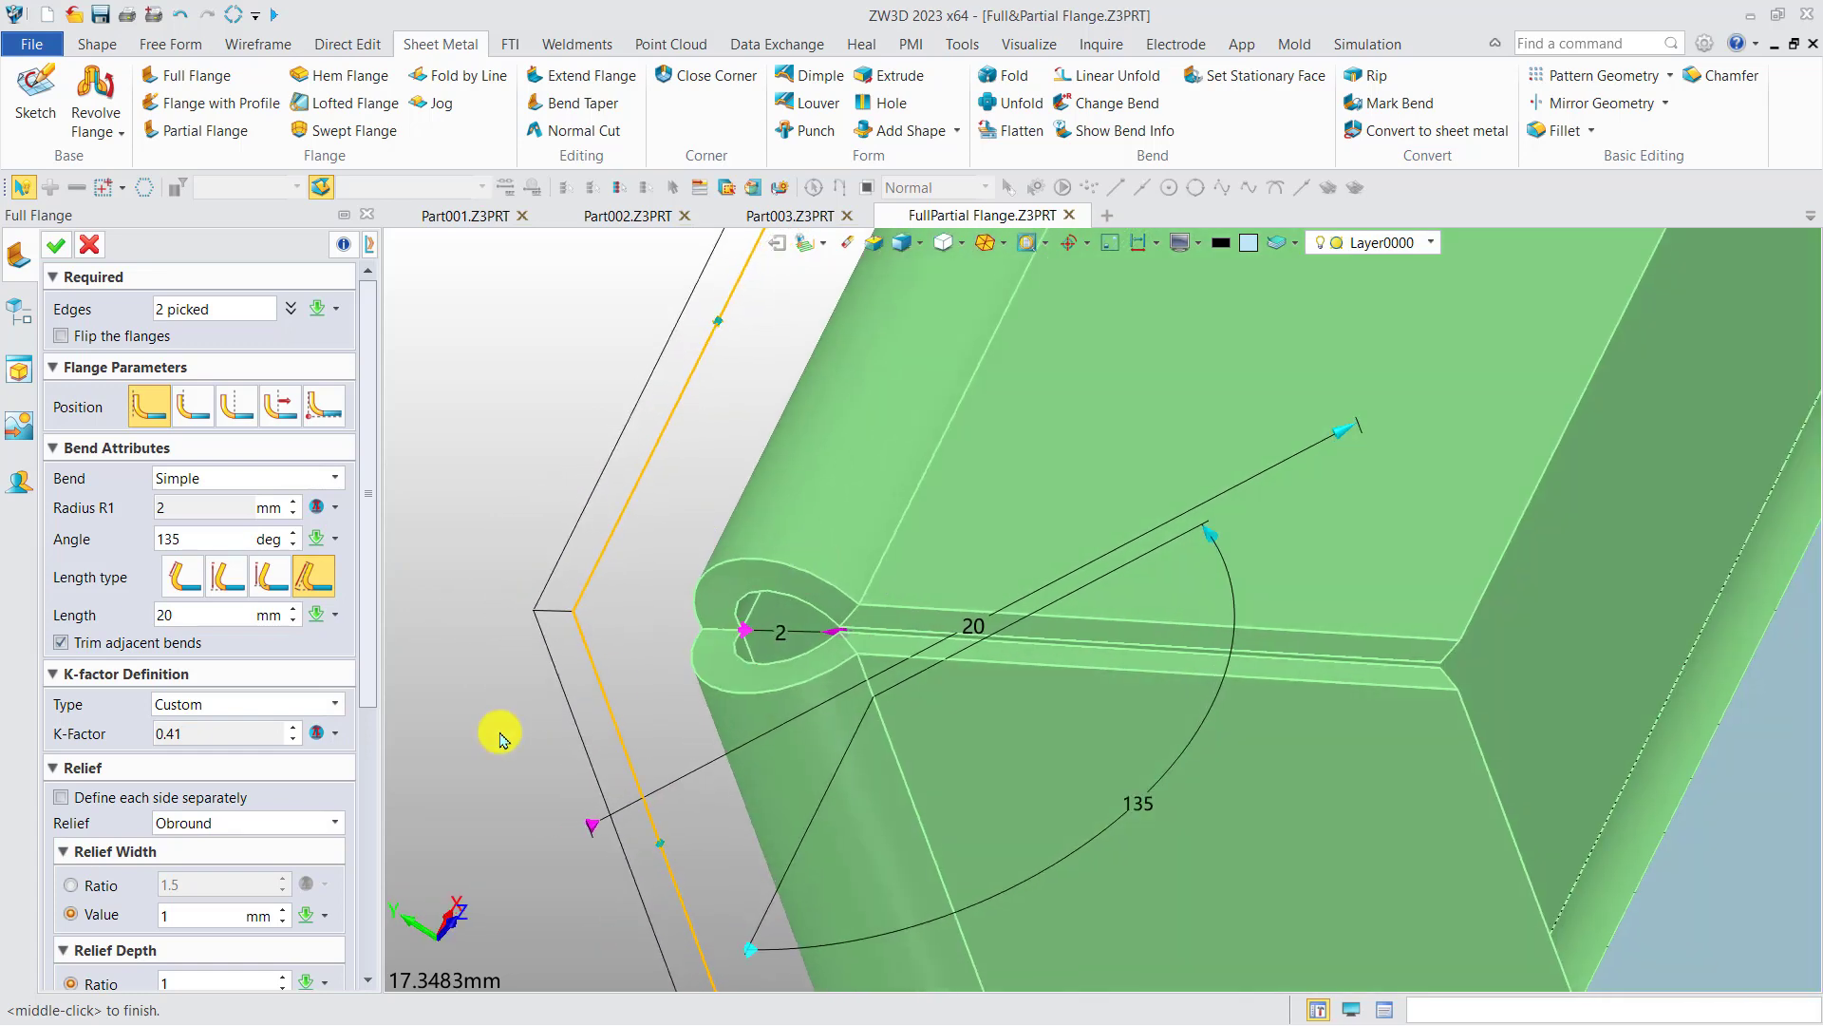
pyautogui.moveTo(367, 659); pyautogui.dragTo(369, 947)
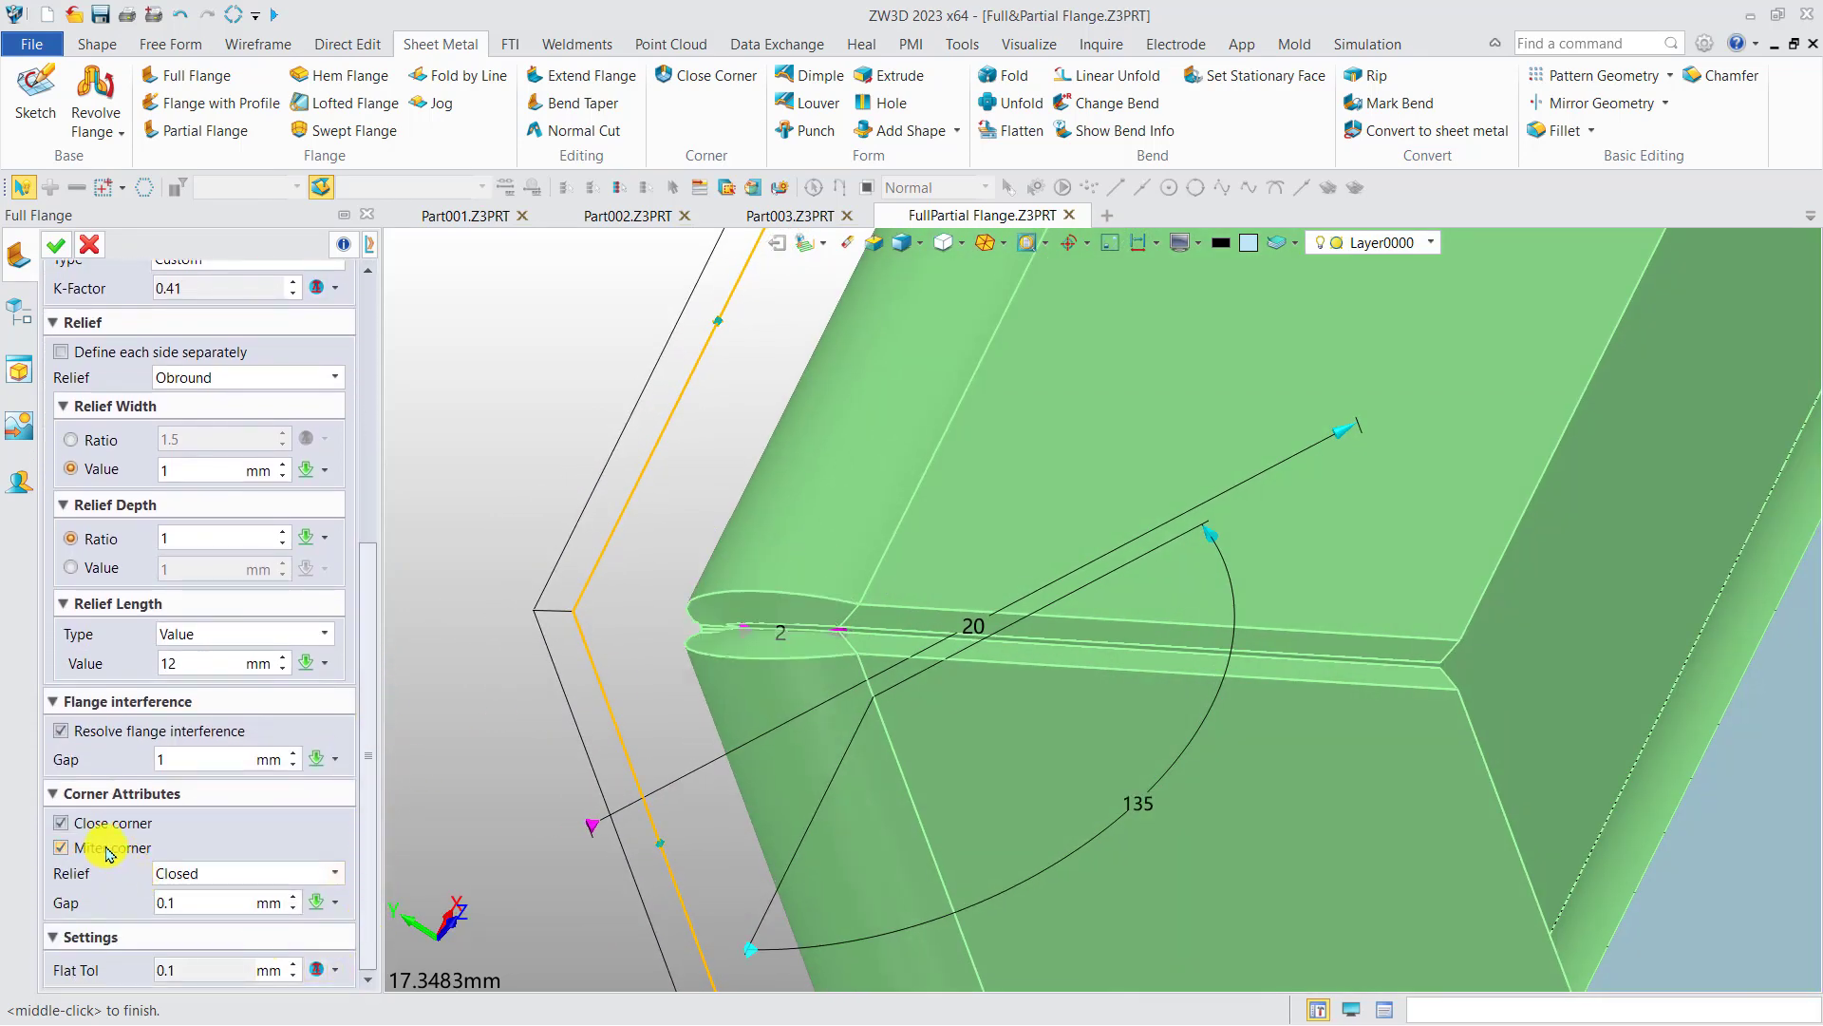
pyautogui.click(59, 249)
pyautogui.scroll(3, 570, 561)
pyautogui.scroll(2, 928, 604)
pyautogui.moveTo(880, 598); pyautogui.dragTo(826, 606, button='right')
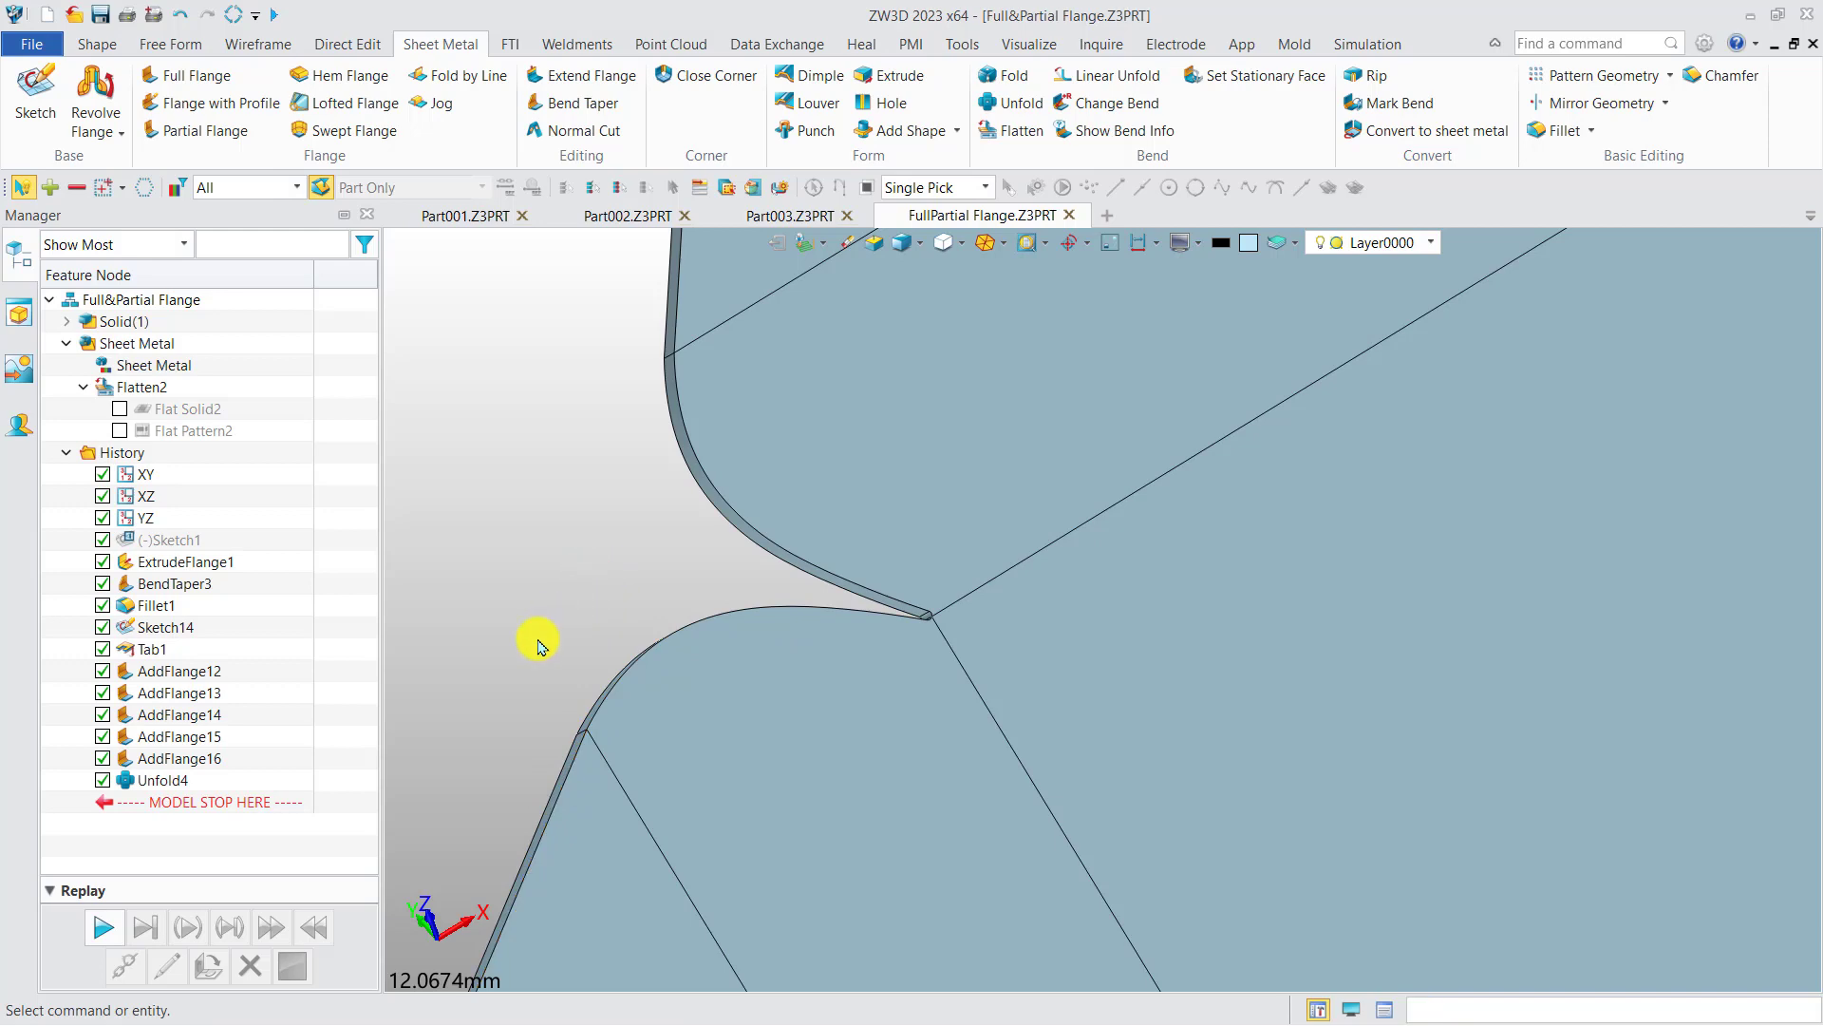
# Reopen the 135-degree flange feature and set its corner relief to Circular Cutout, viewing the cutout between the flanges
pyautogui.doubleClick(185, 758)
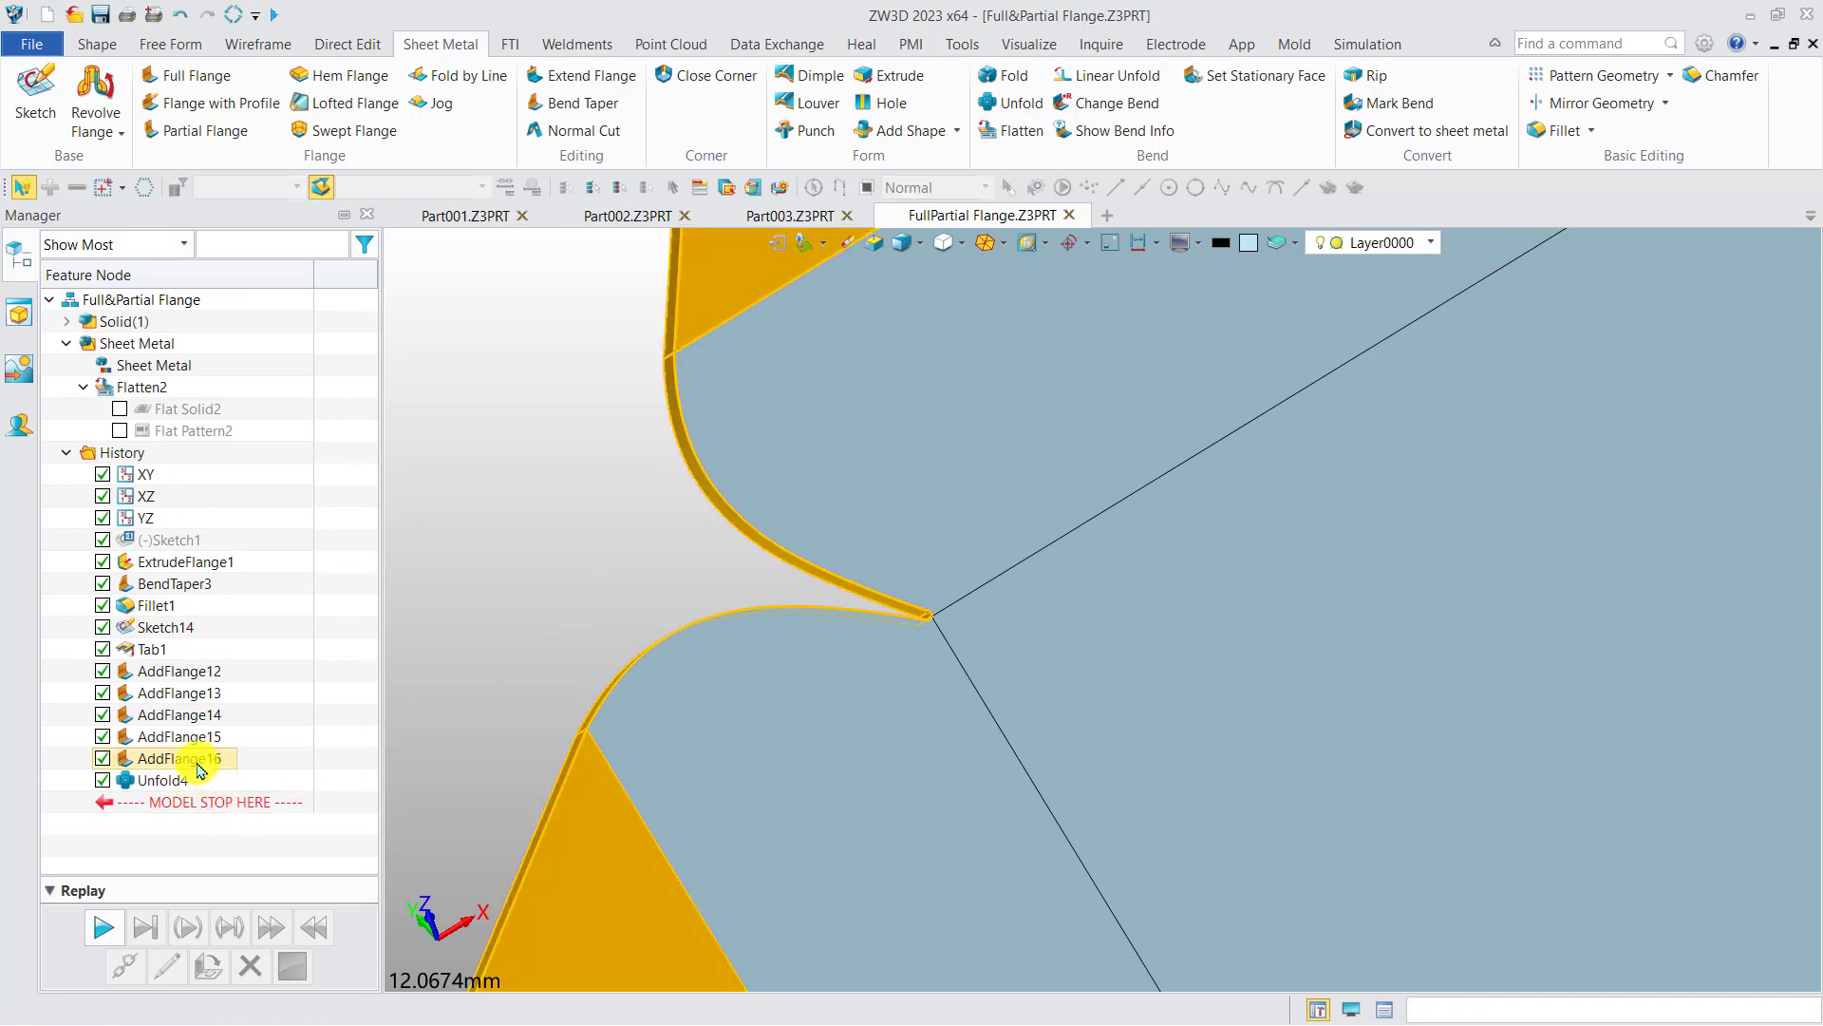
pyautogui.moveTo(358, 631); pyautogui.dragTo(323, 964)
pyautogui.moveTo(684, 547); pyautogui.dragTo(780, 576, button='right')
pyautogui.scroll(5, 765, 602)
pyautogui.click(330, 873)
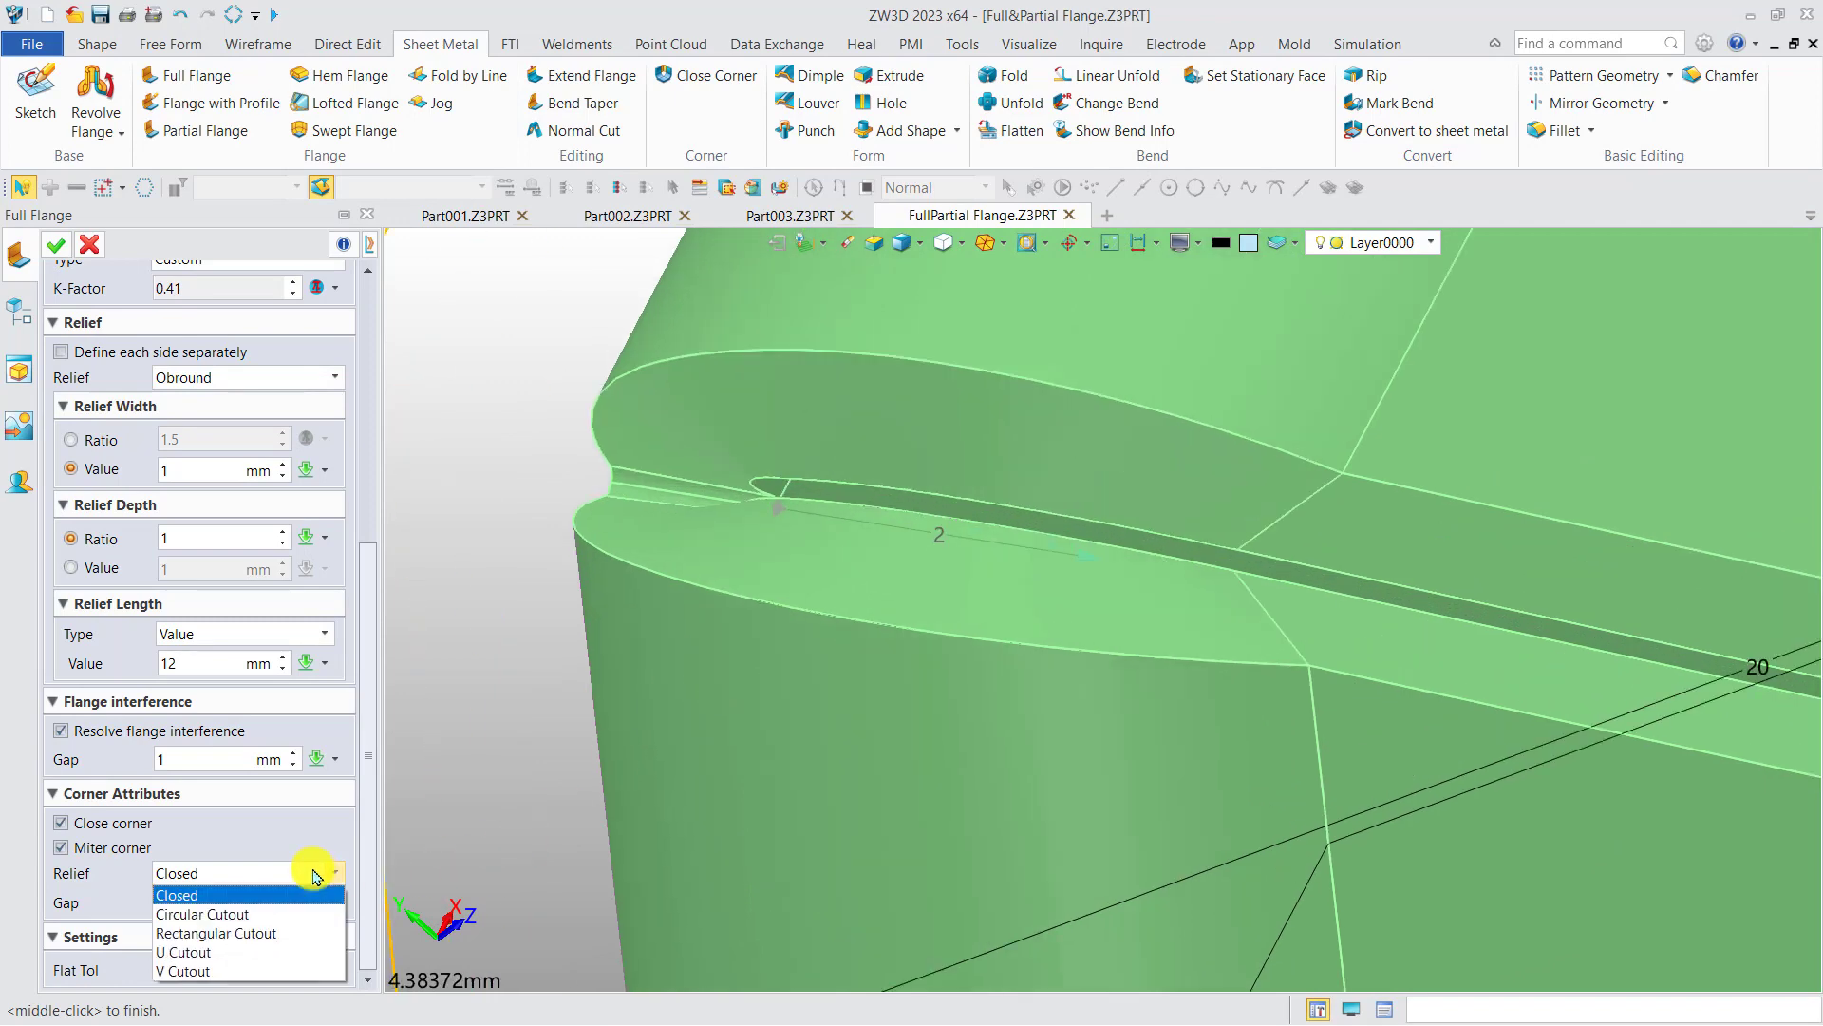
pyautogui.click(294, 910)
pyautogui.moveTo(502, 592); pyautogui.dragTo(782, 611, button='right')
pyautogui.scroll(-5, 539, 611)
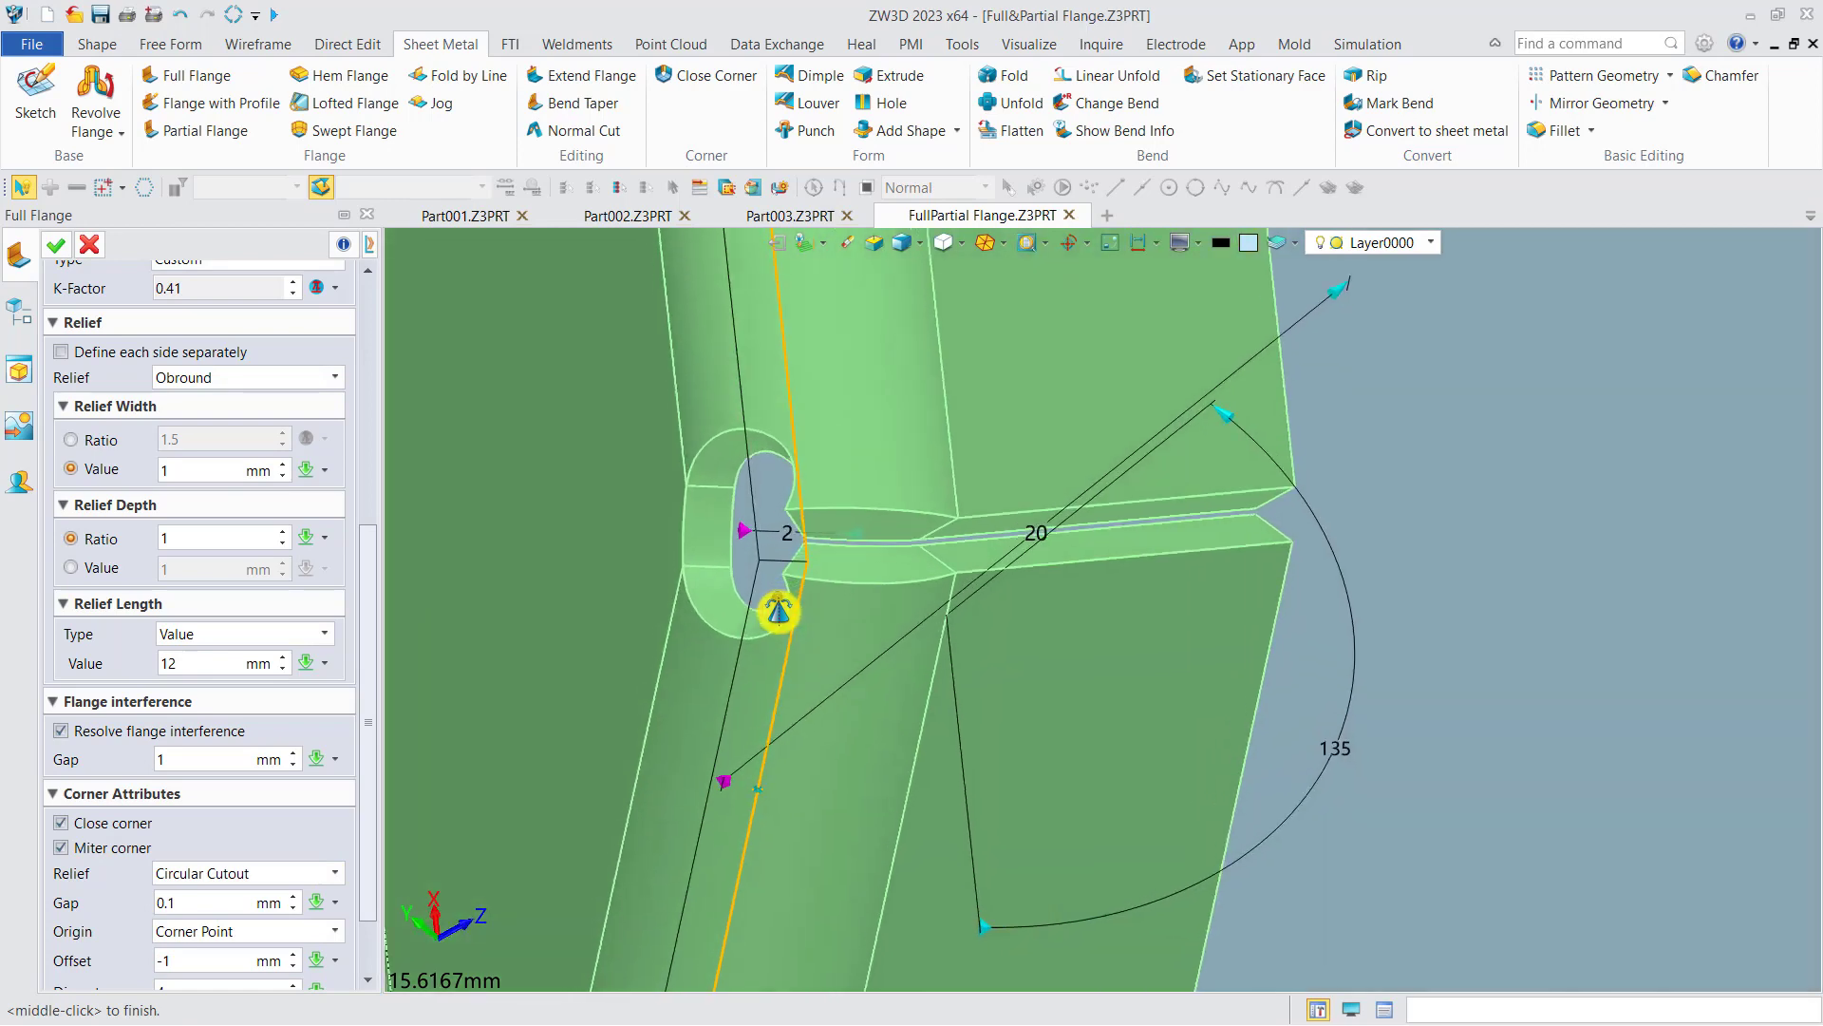
# Try the Rectangular Cutout and U Cutout corner reliefs on the flange corner
pyautogui.click(285, 872)
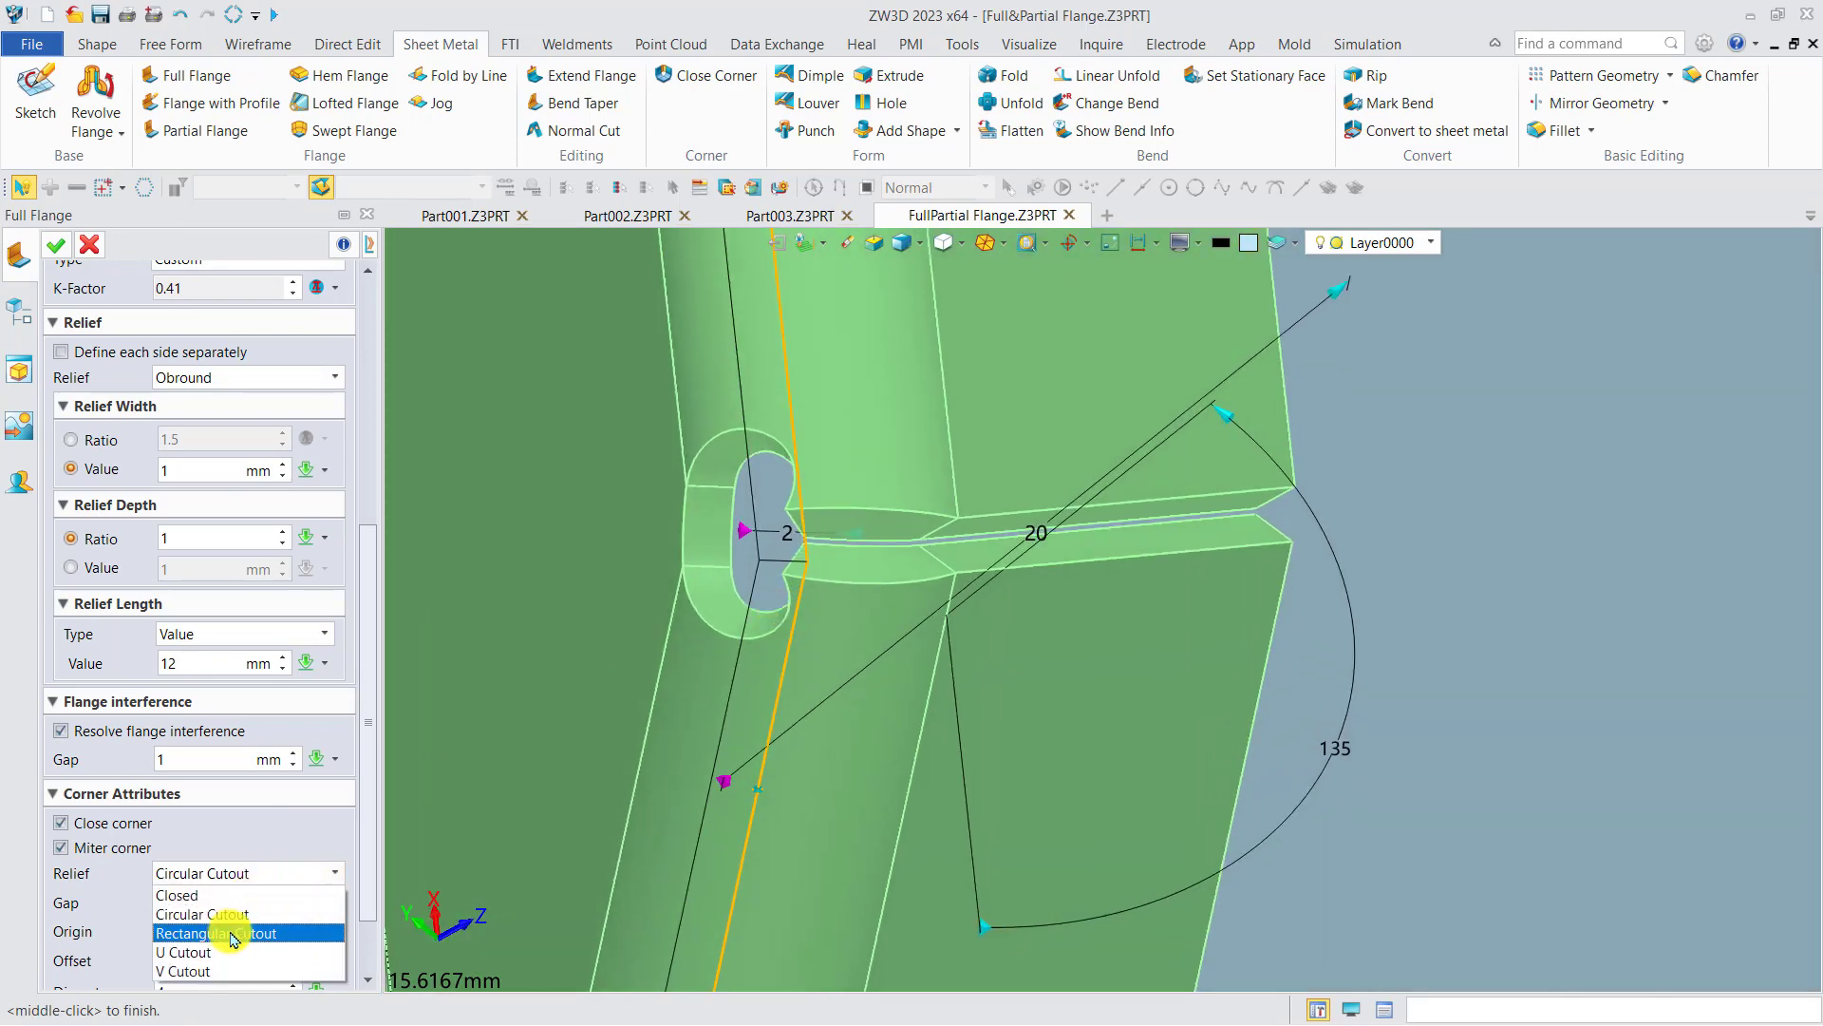
pyautogui.click(237, 930)
pyautogui.moveTo(652, 619); pyautogui.dragTo(623, 643, button='right')
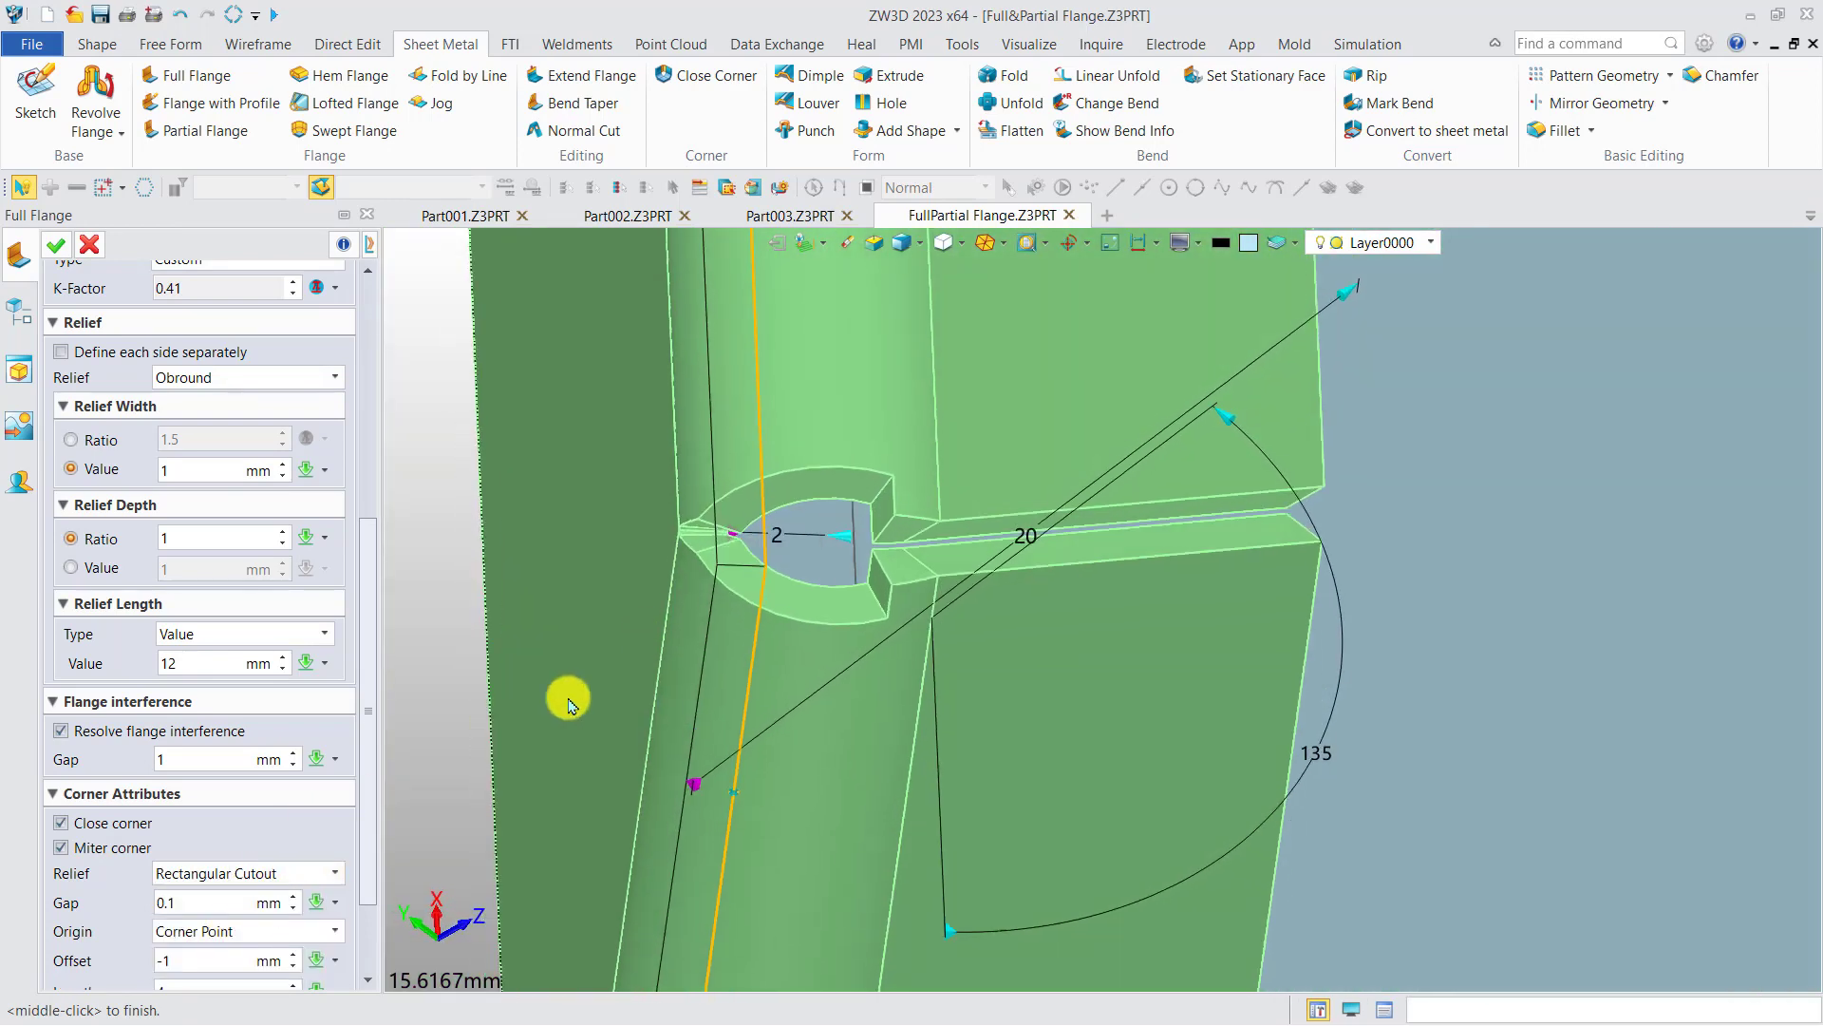
pyautogui.click(280, 873)
pyautogui.click(224, 952)
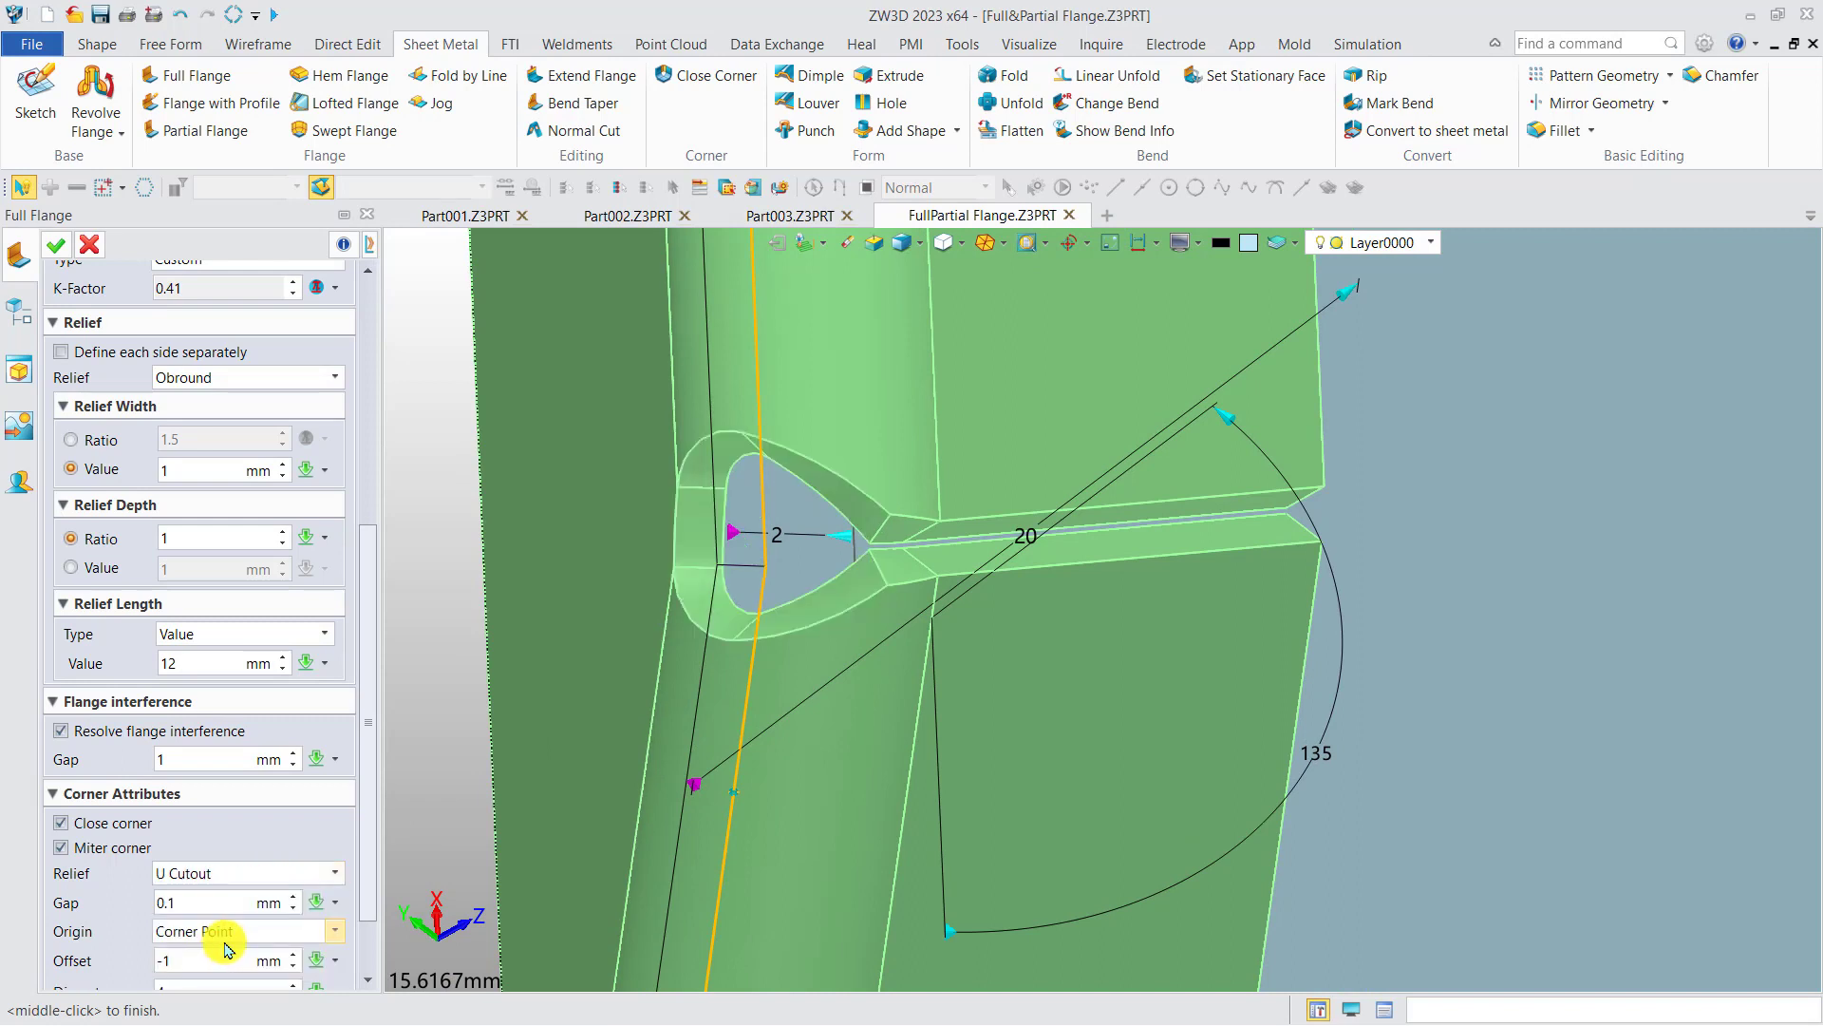
# Set the corner relief to V Cutout, trying diameters of 5 and 4 mm before setting 3 mm
pyautogui.click(248, 875)
pyautogui.click(239, 970)
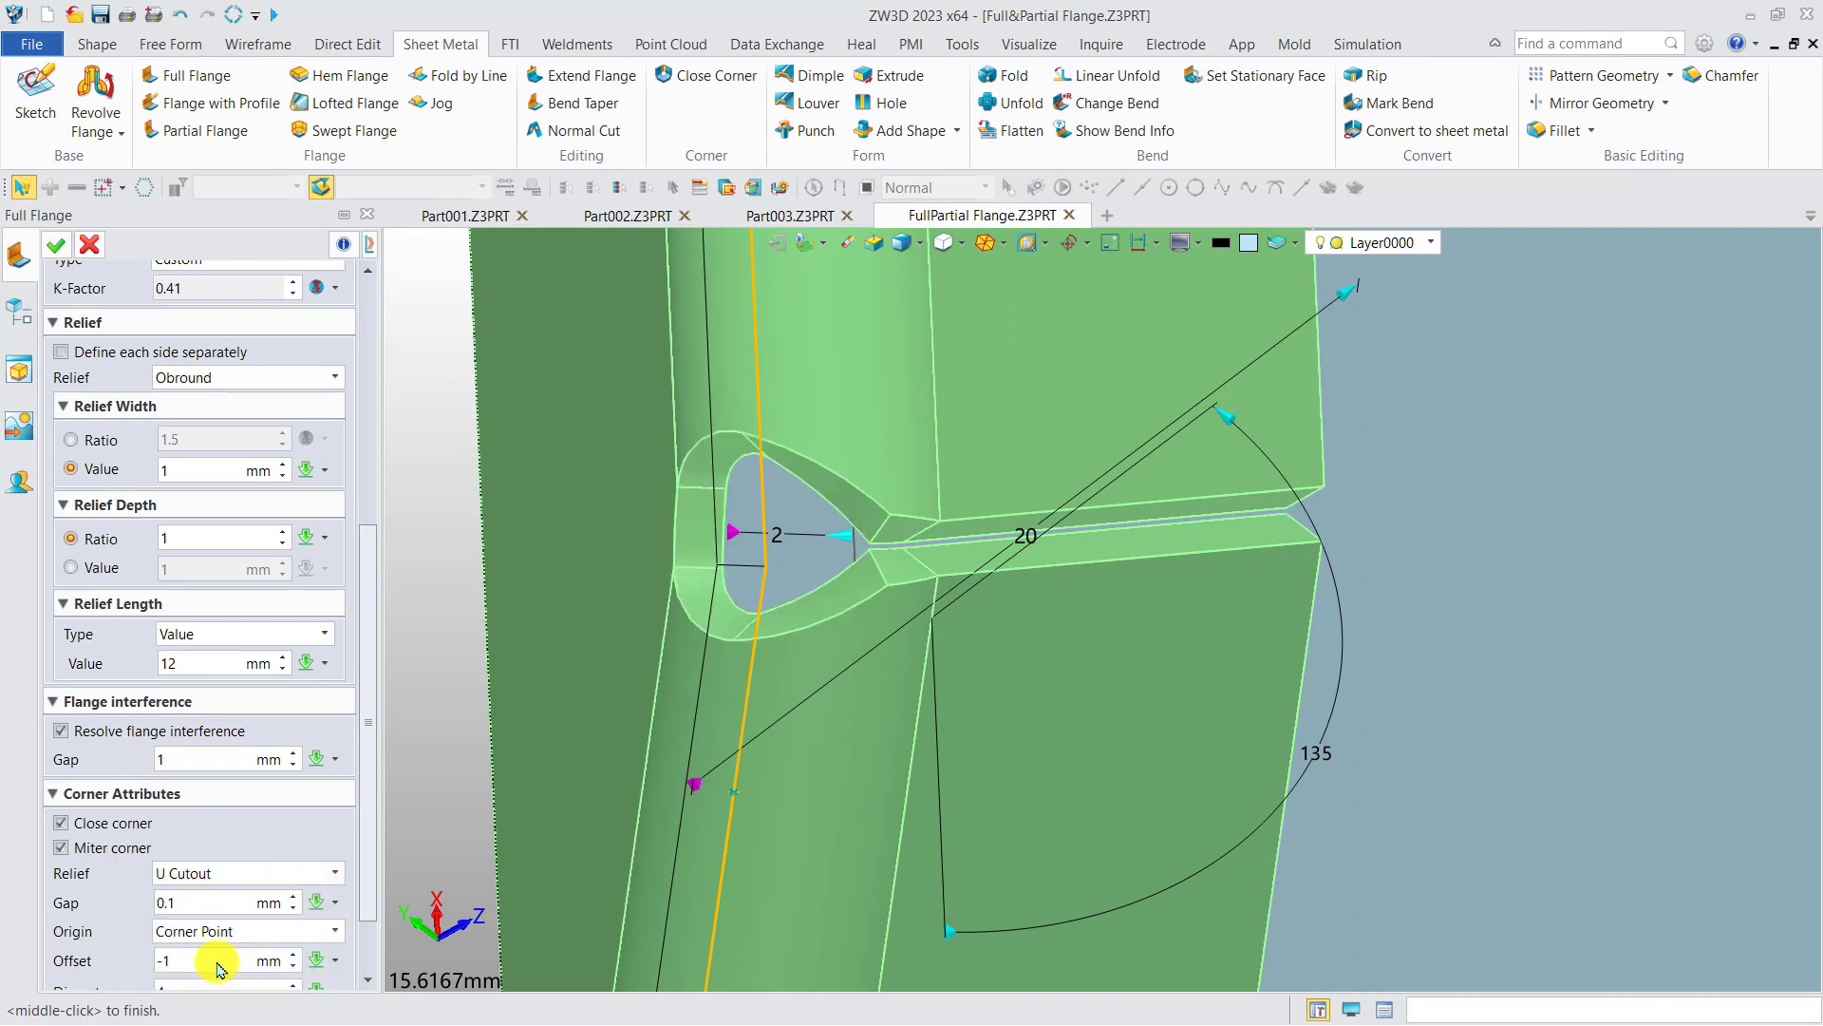
pyautogui.scroll(-4, 358, 921)
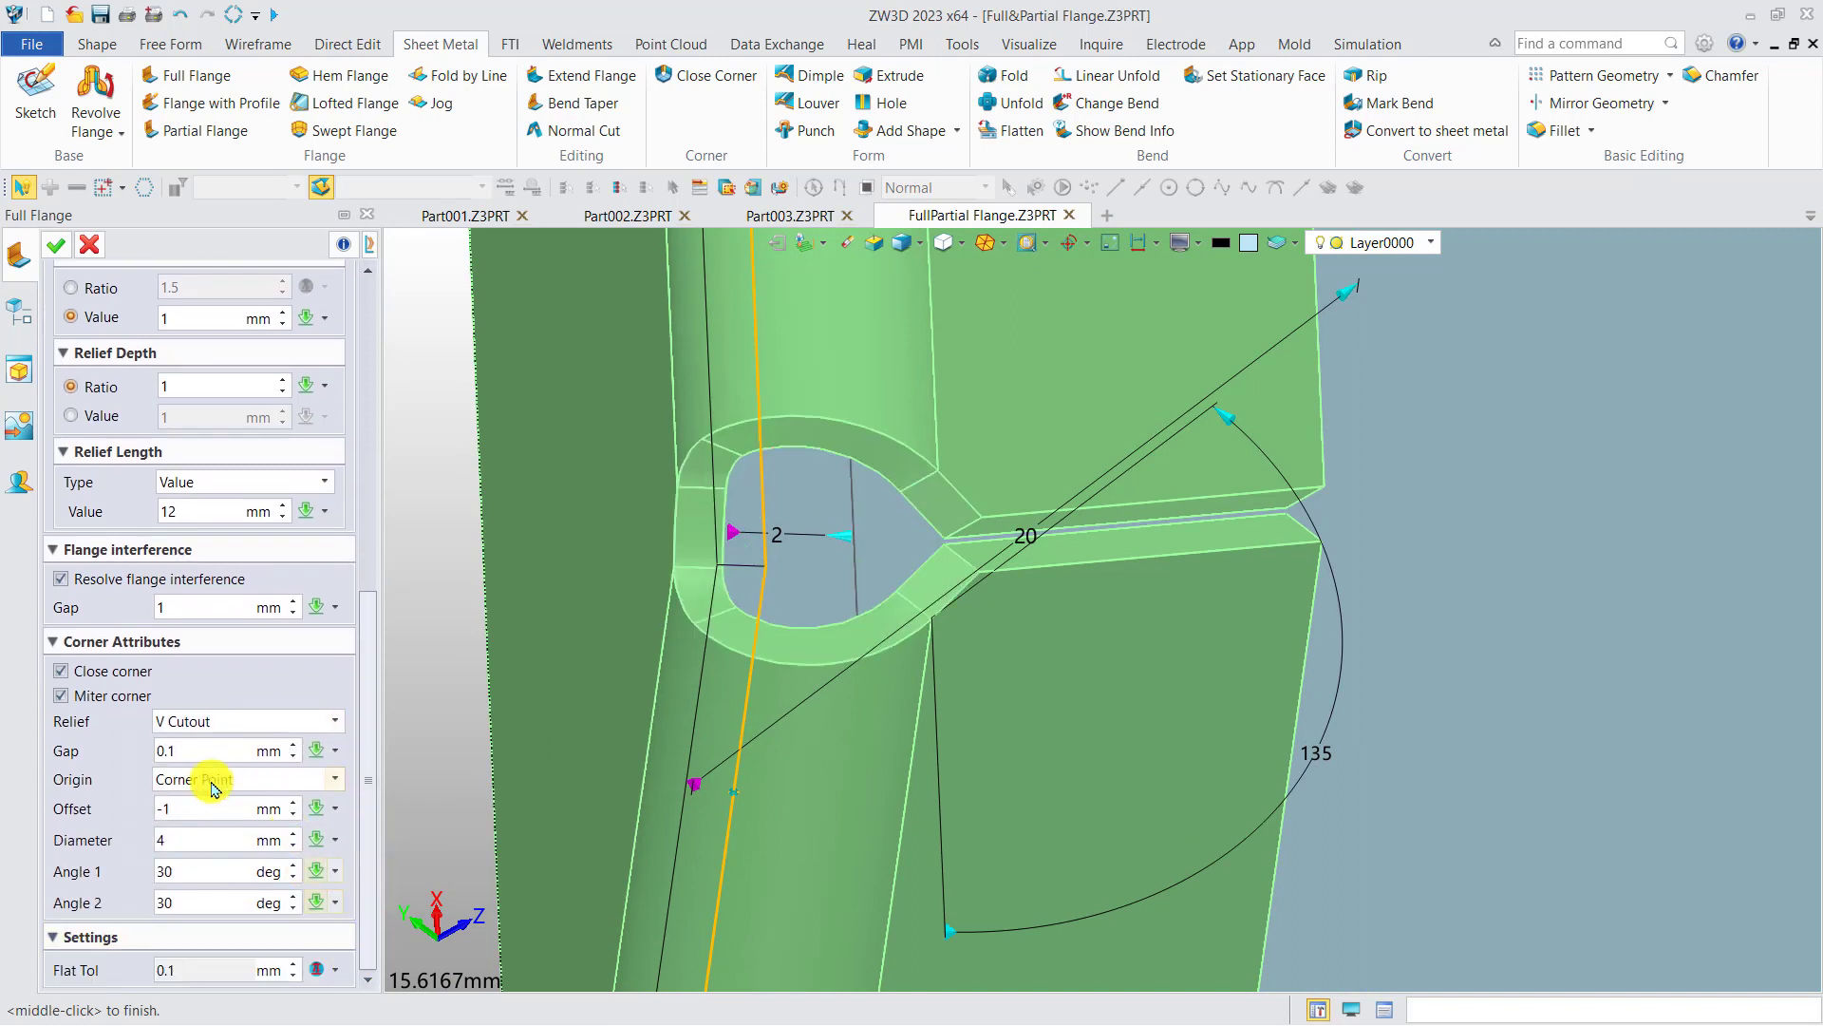
pyautogui.click(187, 839)
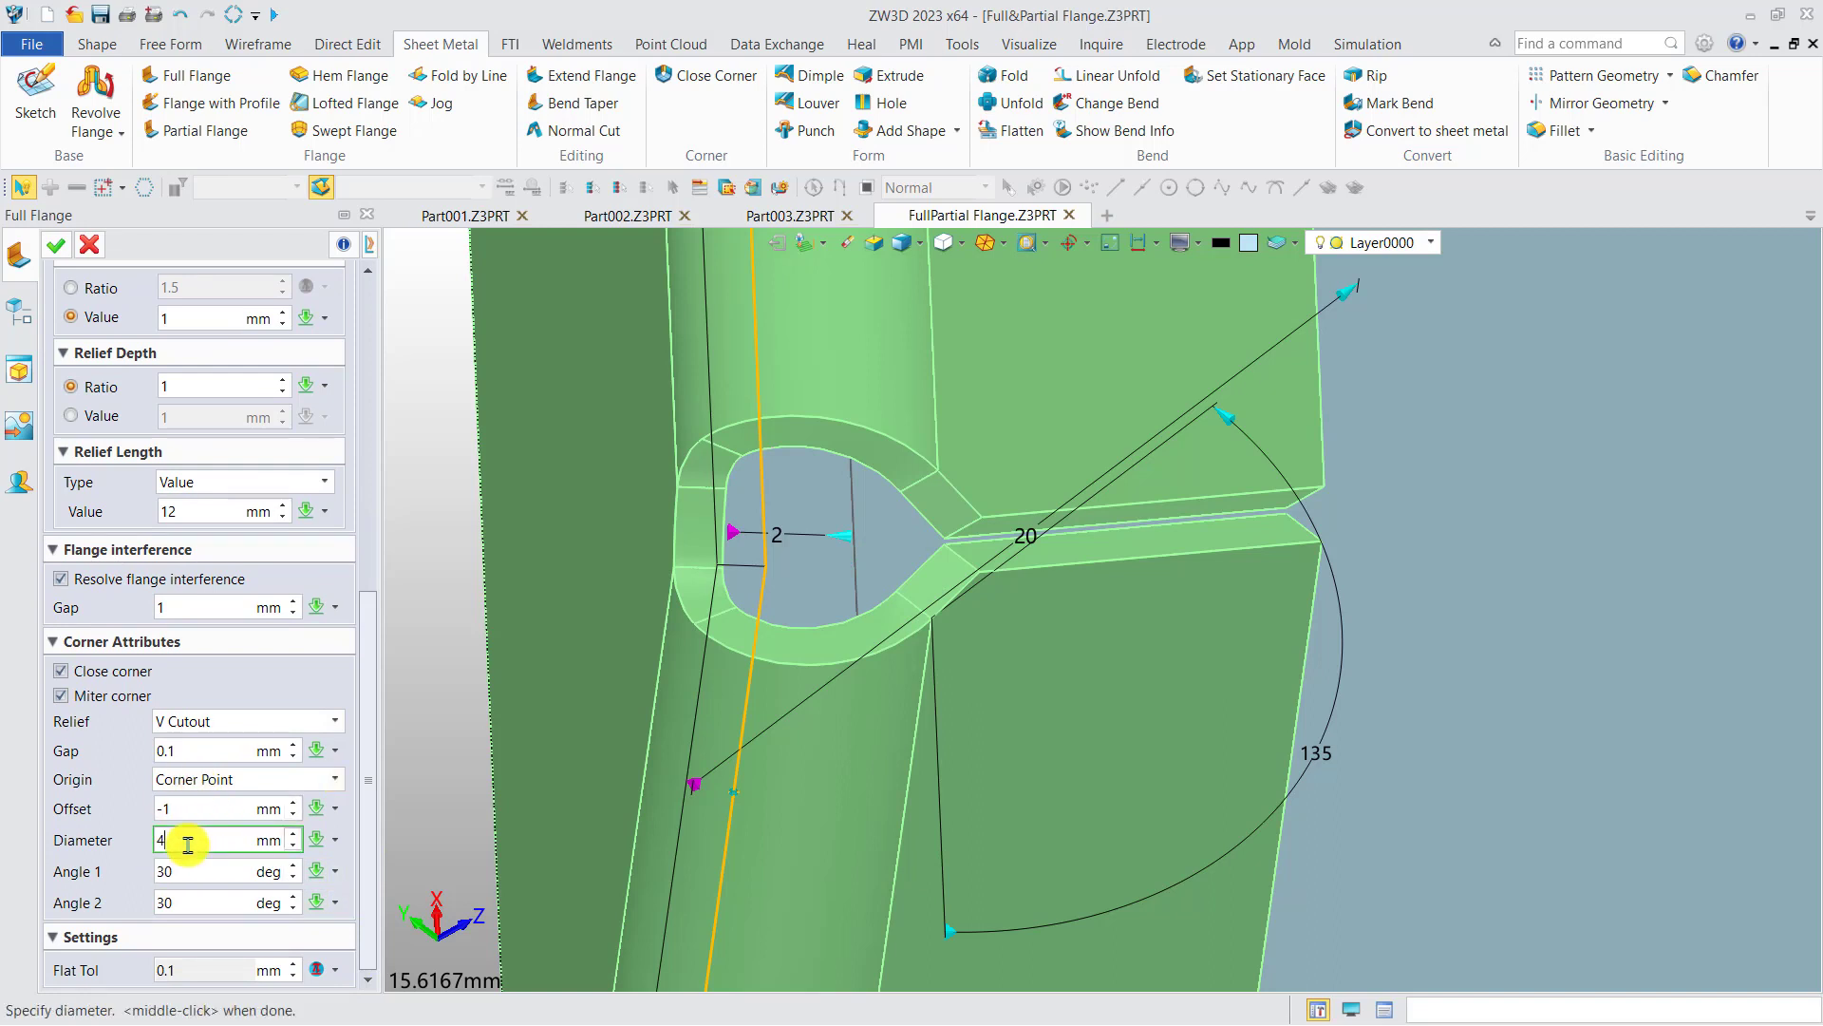
pyautogui.write('5')
pyautogui.press('Return')
pyautogui.write('4')
pyautogui.press('Return')
pyautogui.write('3')
pyautogui.press('Return')
# Set the V cutout's origin offset to 0 mm and apply the flange edit
pyautogui.click(202, 803)
pyautogui.write('0')
pyautogui.press('Return')
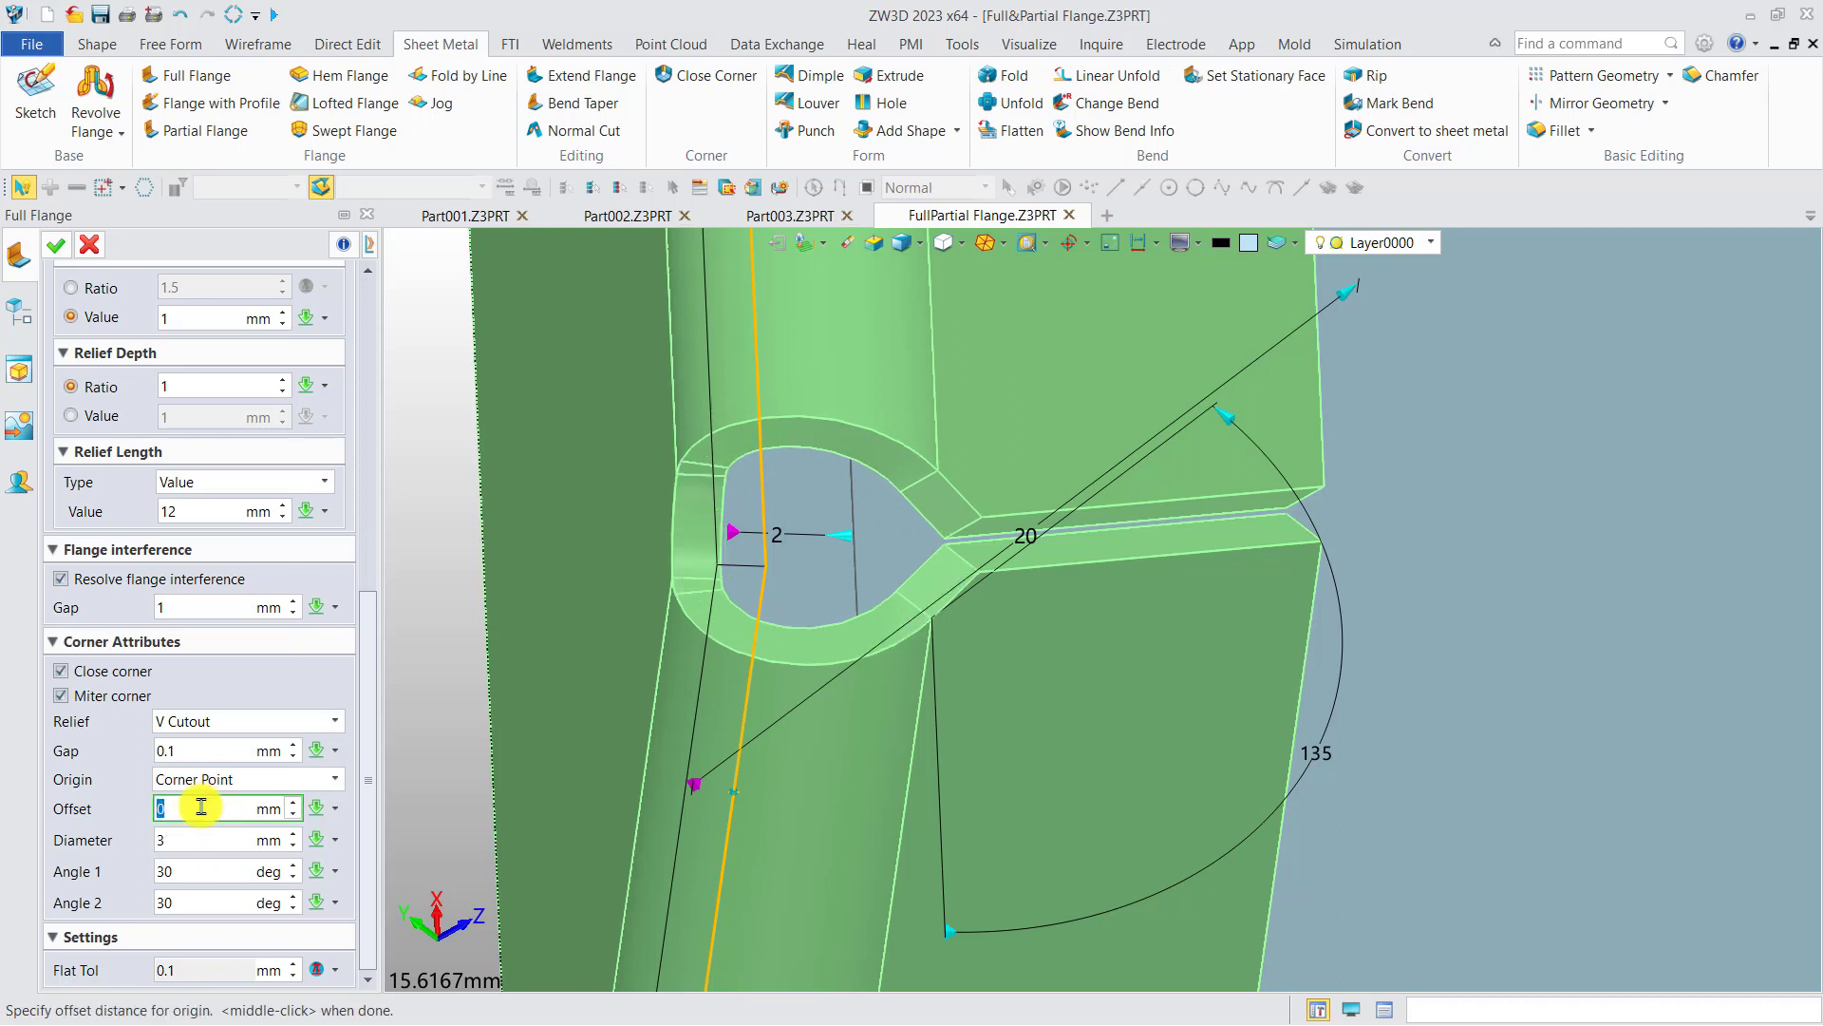
pyautogui.click(194, 872)
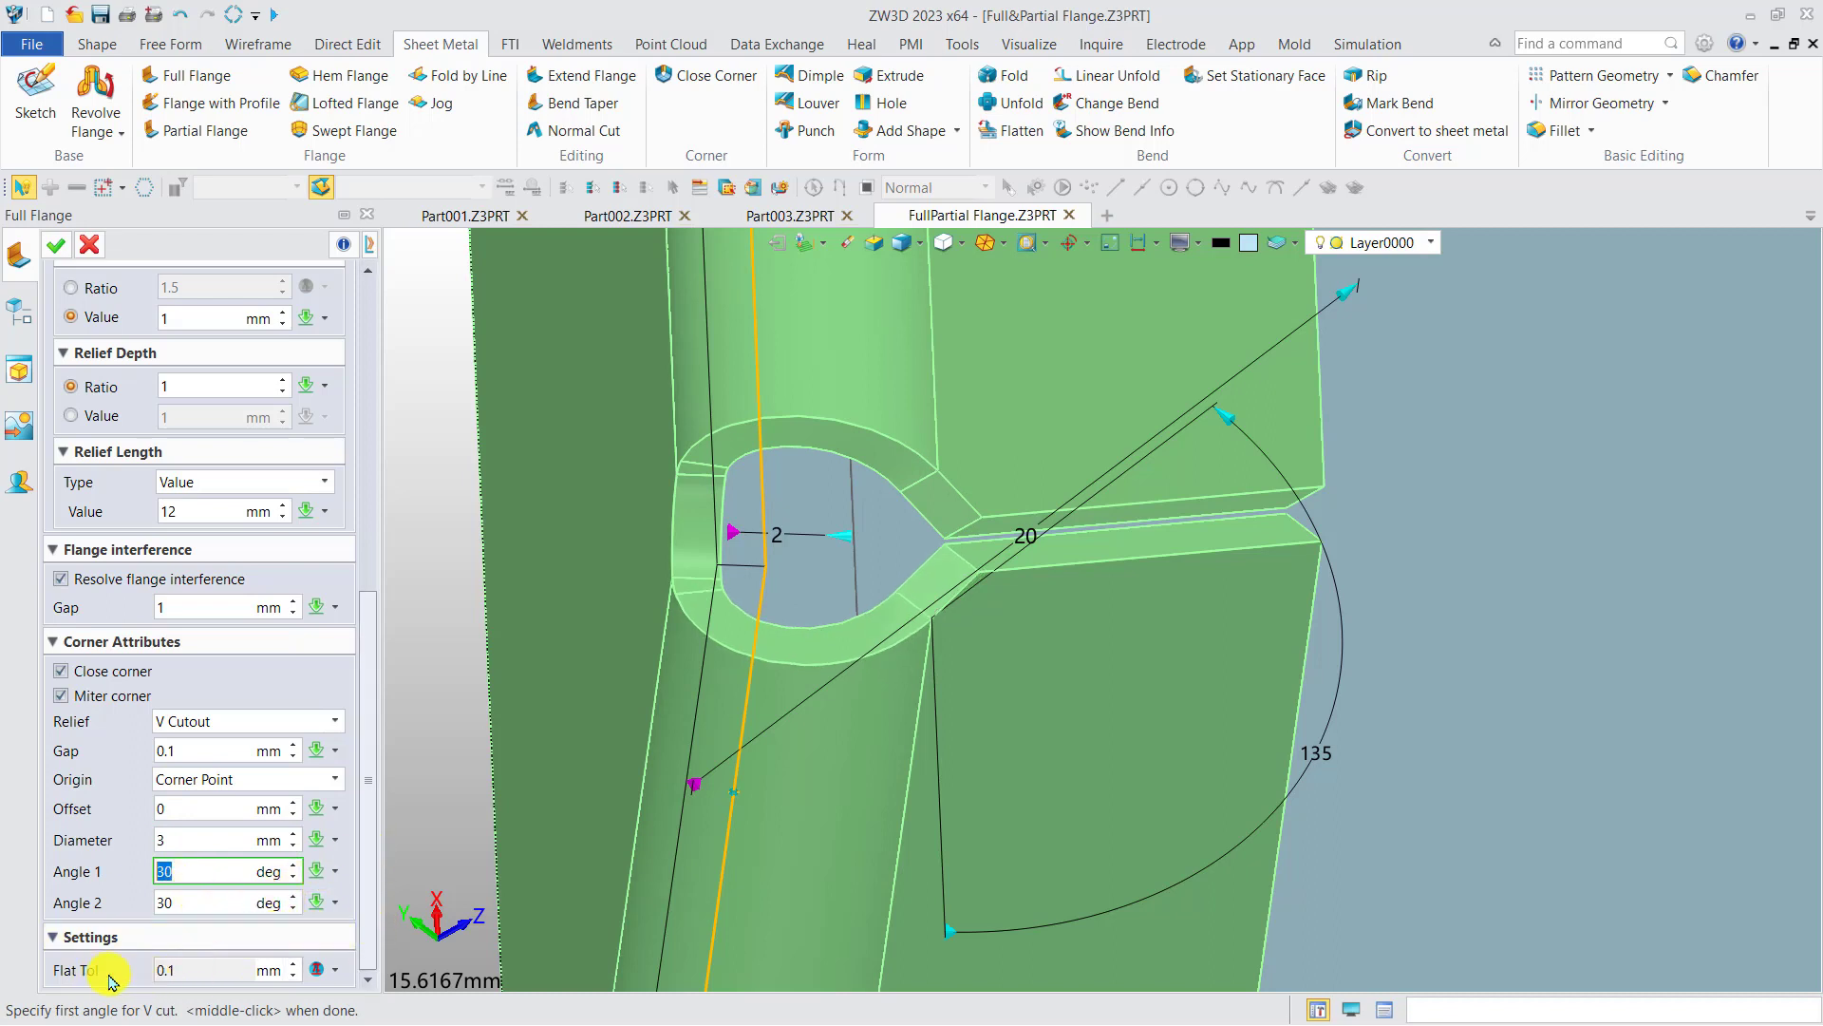
pyautogui.click(57, 247)
pyautogui.moveTo(602, 525); pyautogui.dragTo(748, 496, button='right')
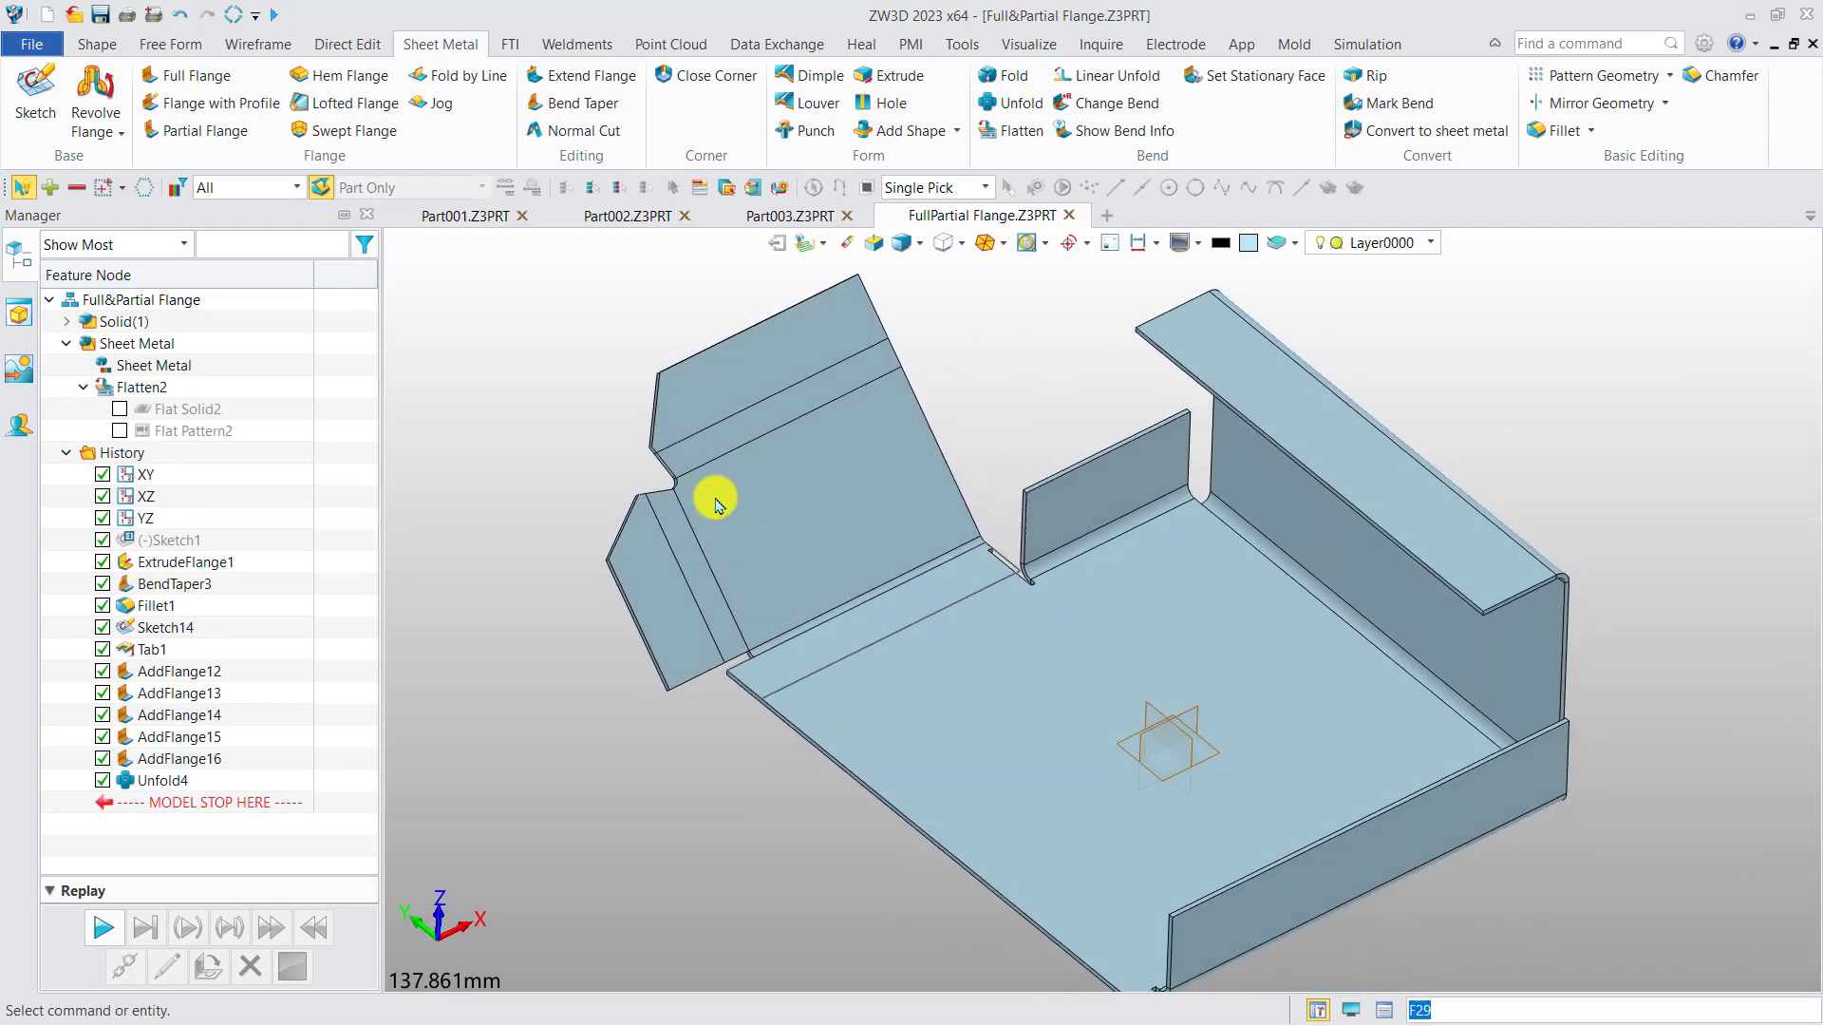
# Start a Partial Flange on the base plate's long free edge that ends at the rounded corner
pyautogui.moveTo(543, 396); pyautogui.dragTo(503, 326, button='middle')
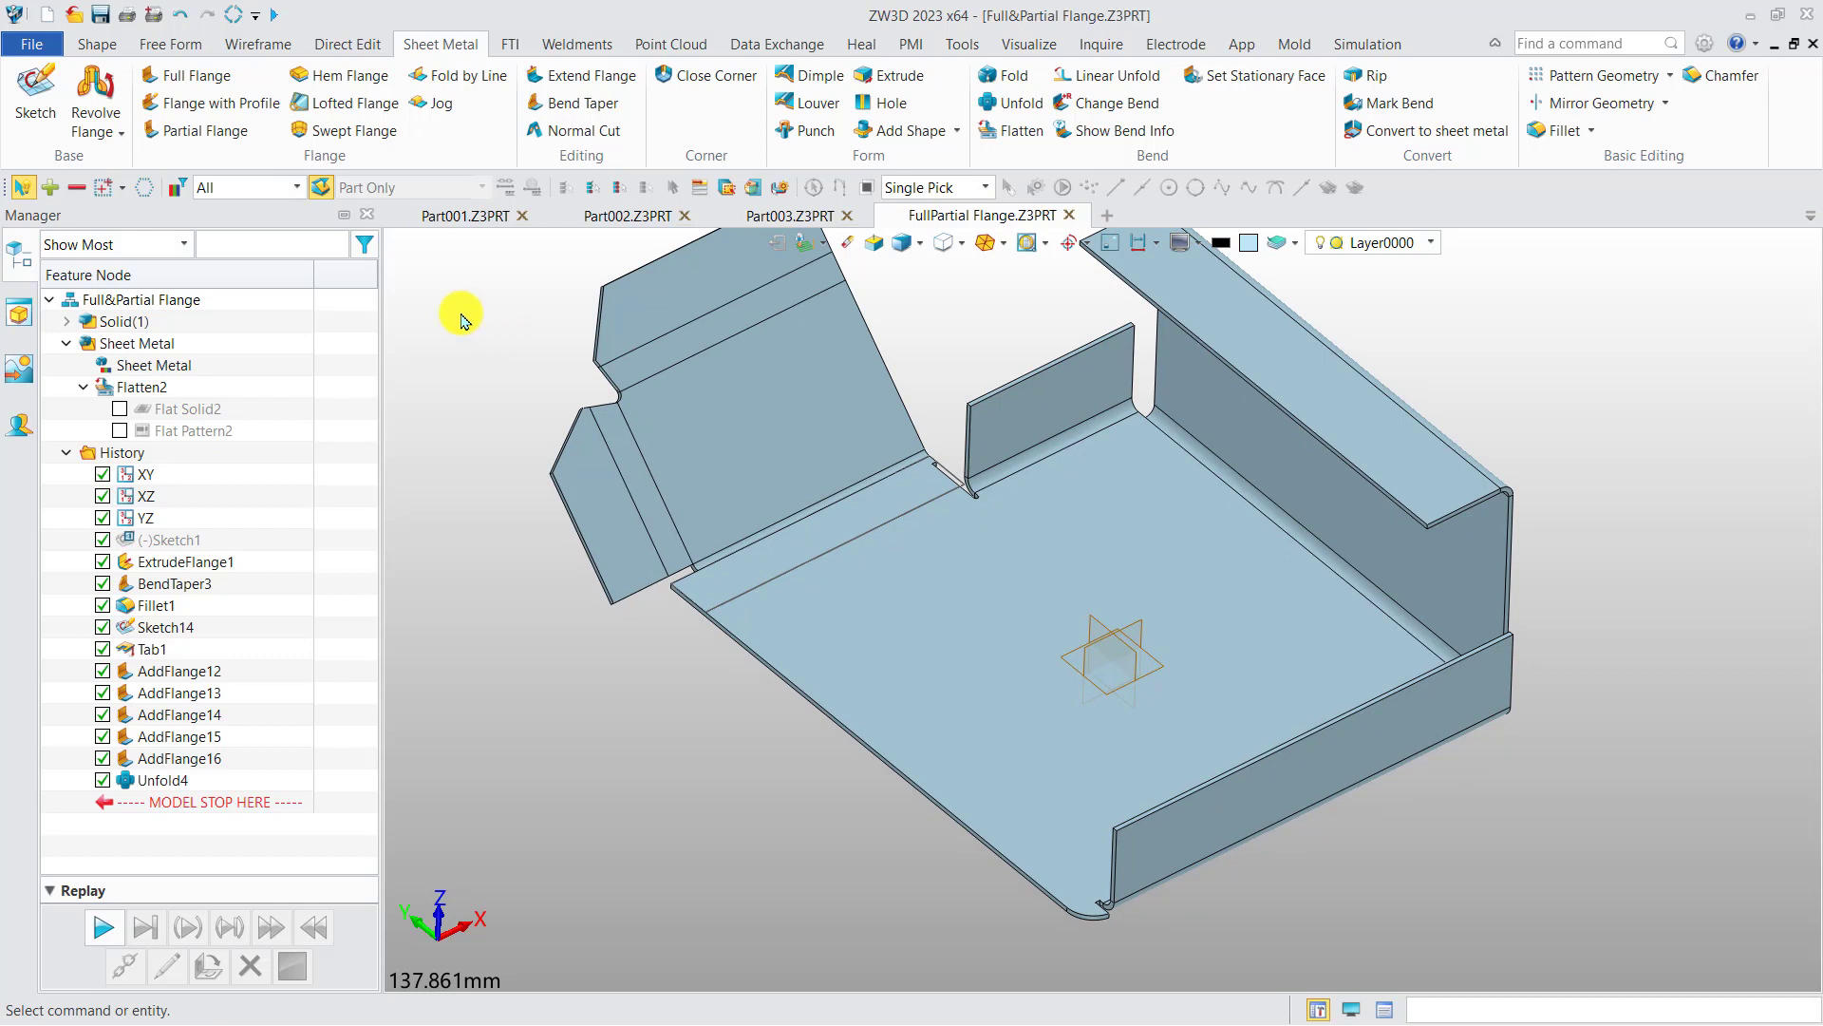
pyautogui.click(205, 130)
pyautogui.moveTo(462, 443); pyautogui.dragTo(425, 382, button='middle')
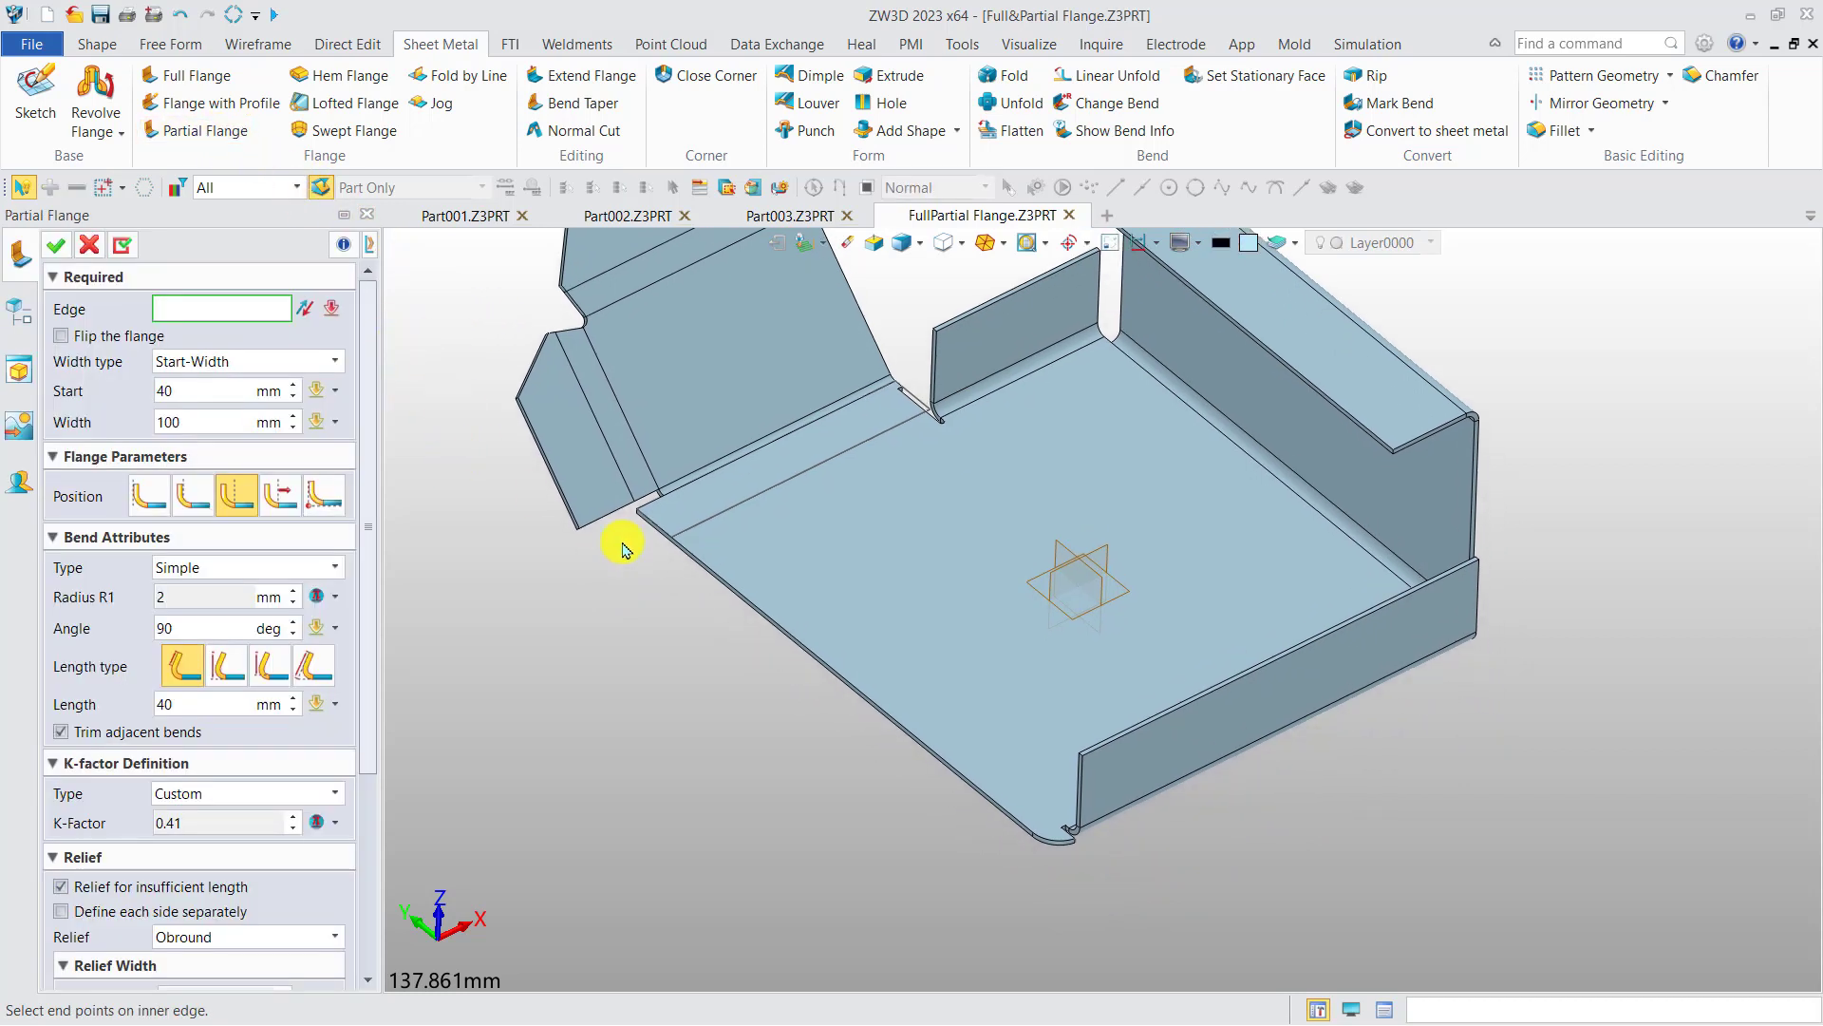
pyautogui.scroll(5, 867, 713)
pyautogui.click(888, 690)
pyautogui.moveTo(876, 696); pyautogui.dragTo(1031, 696, button='middle')
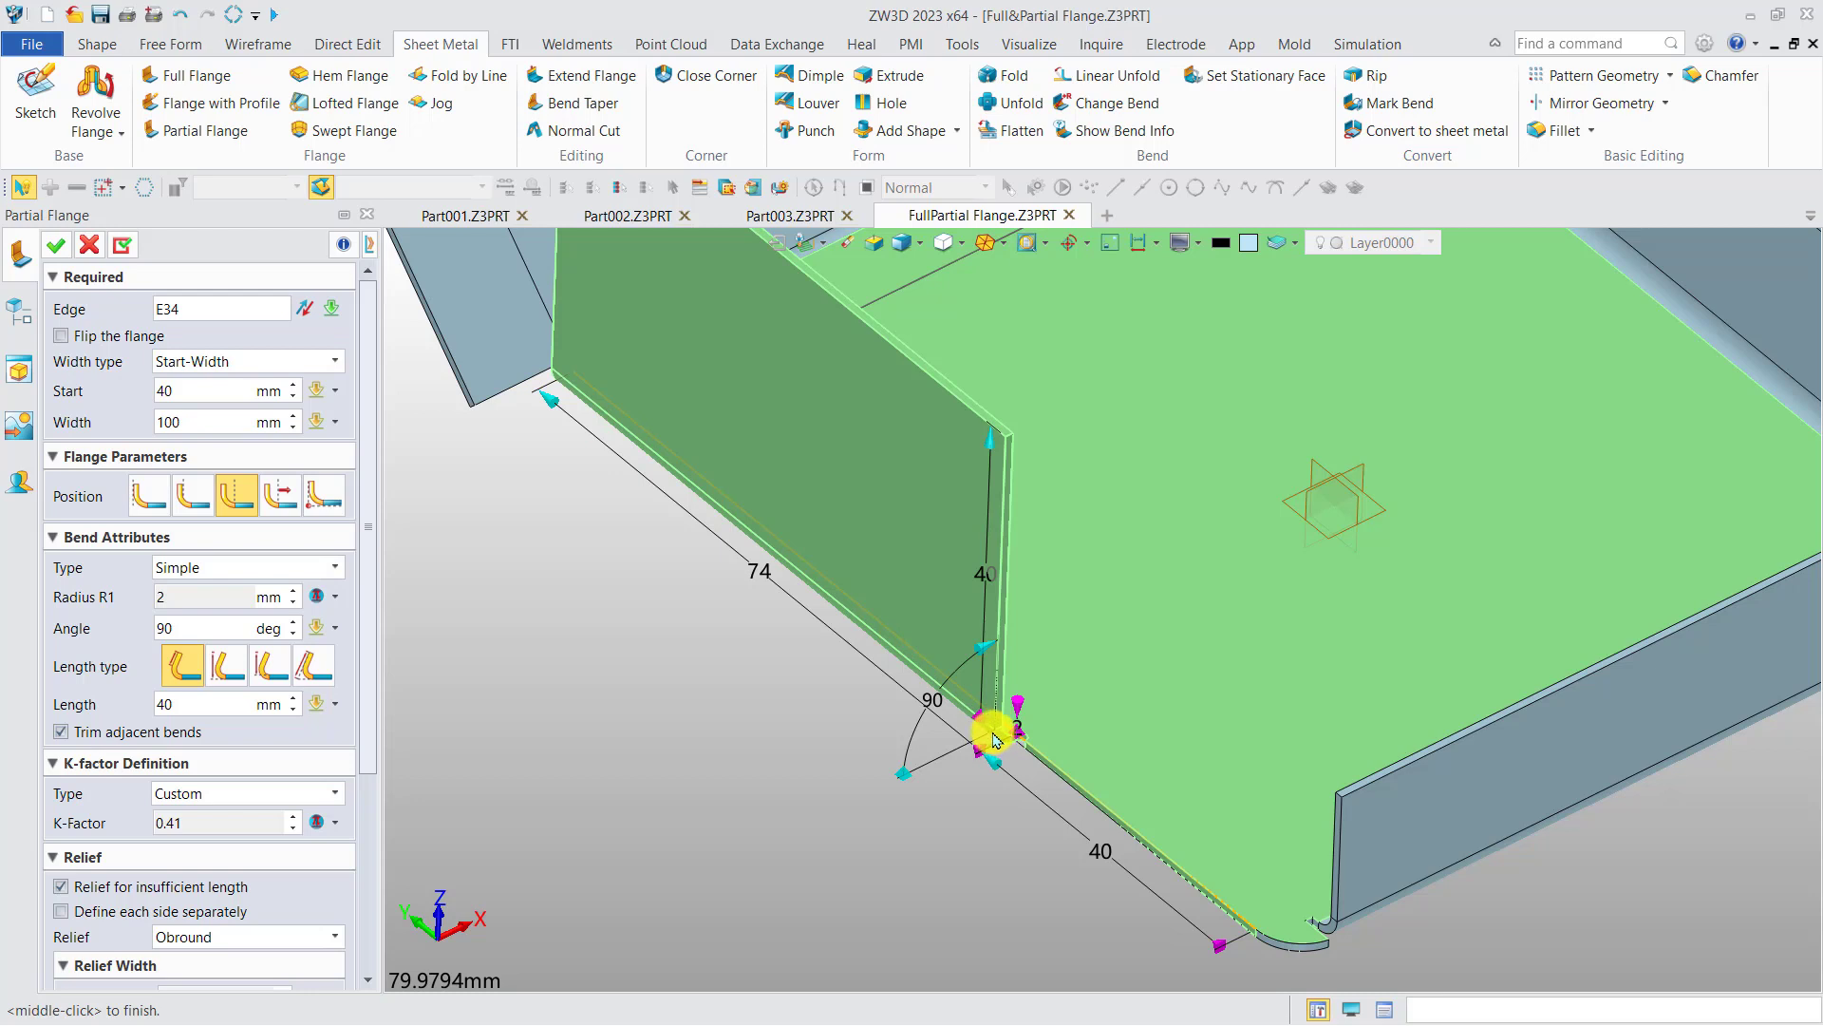
# Switch the partial flange's width type to Start-End and adjust the end distance to 50.8 mm and the start distance to about 1.4 mm
pyautogui.click(307, 371)
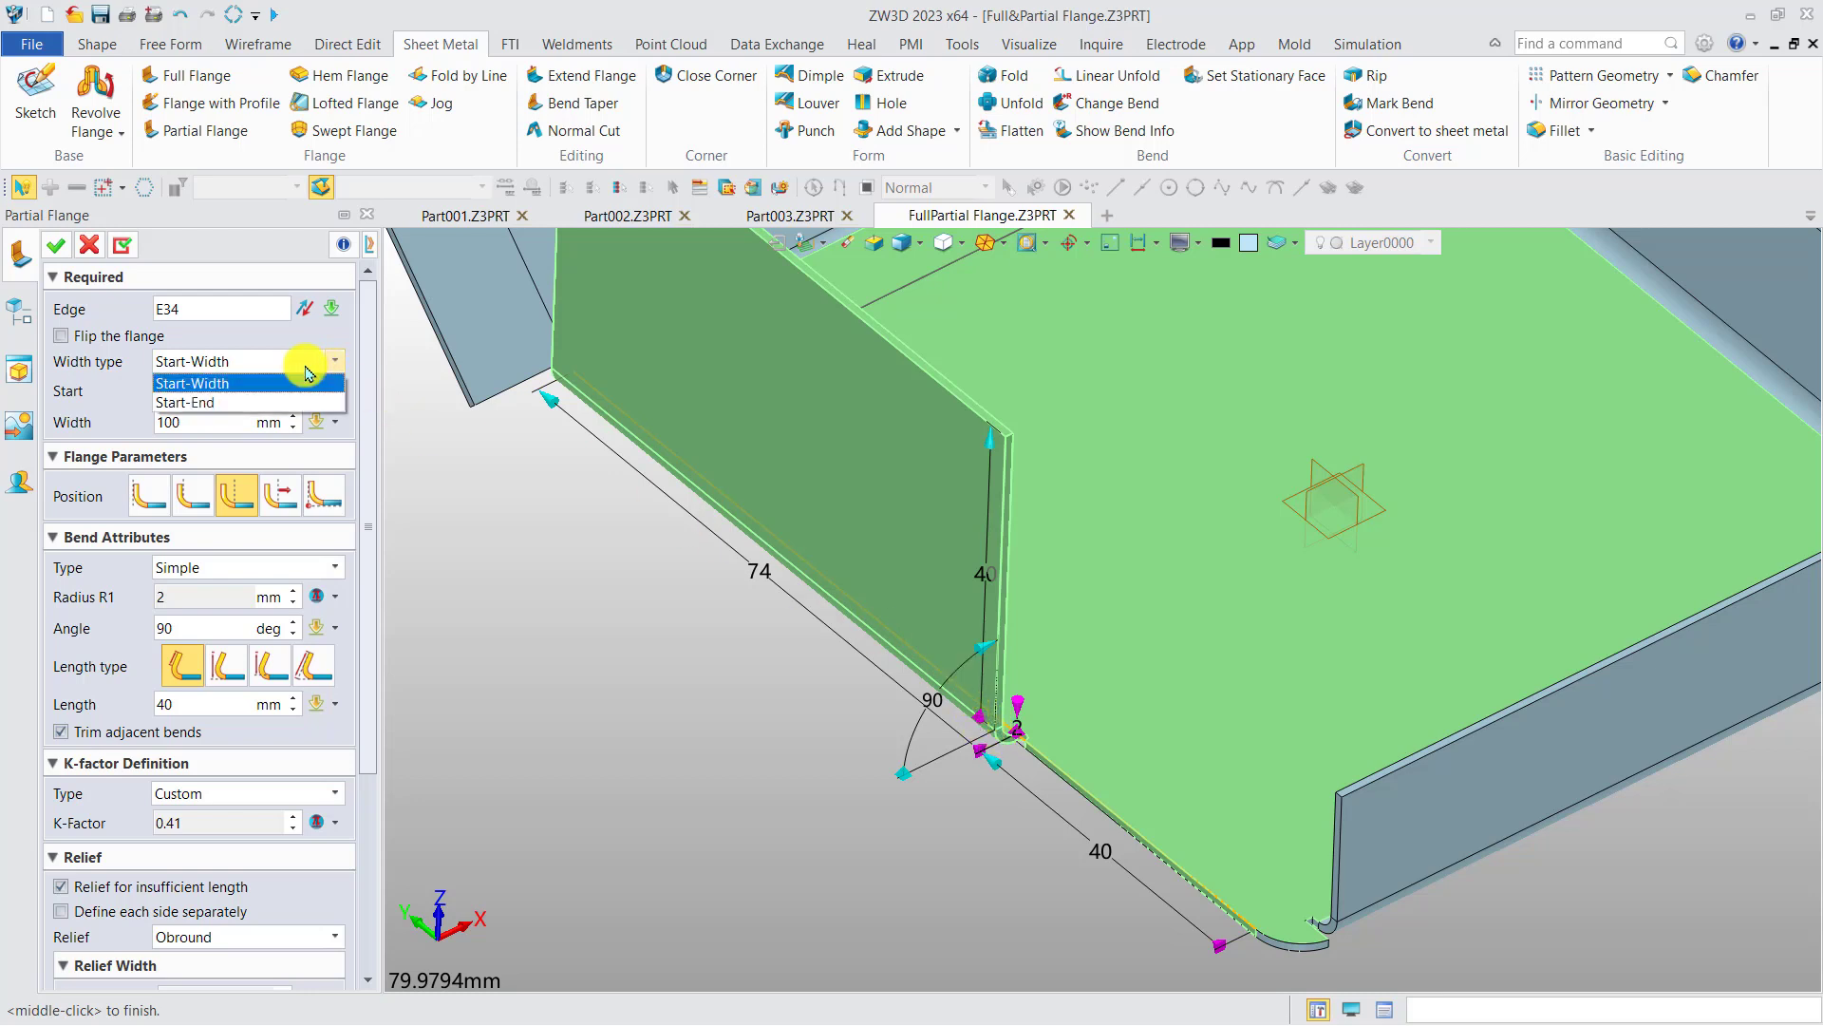
pyautogui.click(261, 404)
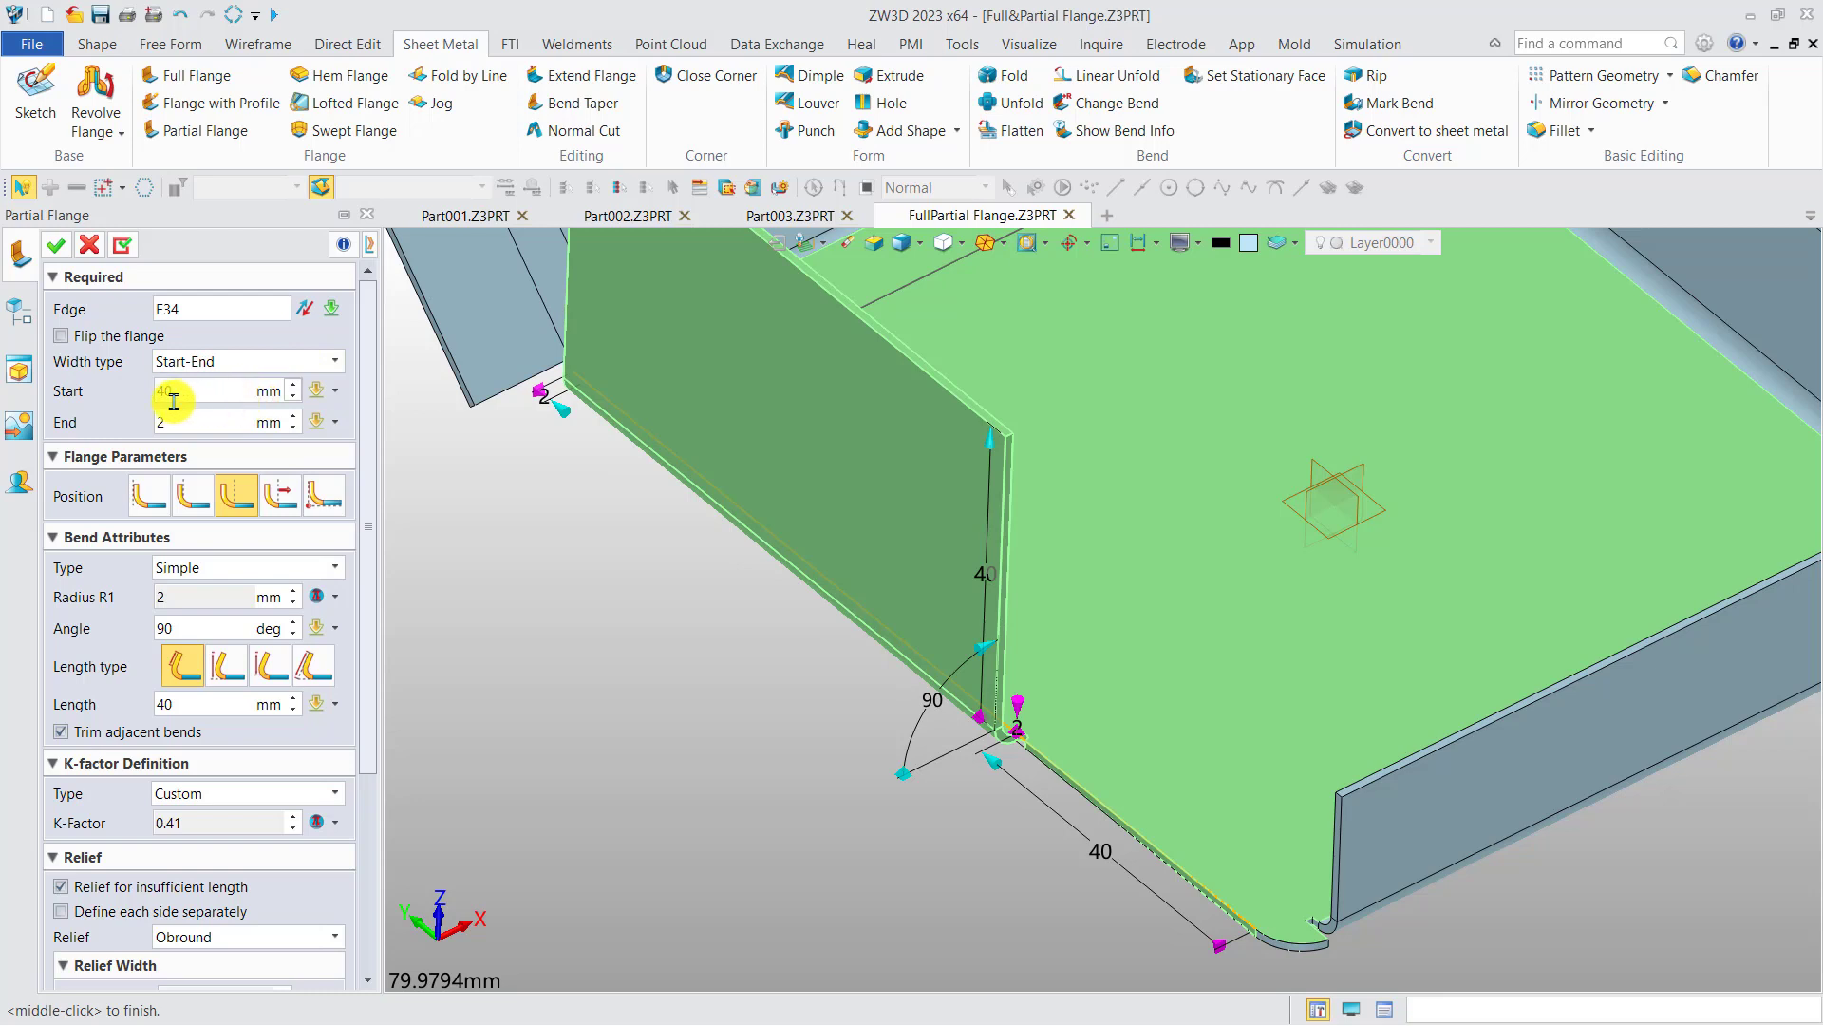
pyautogui.moveTo(563, 421); pyautogui.dragTo(807, 716)
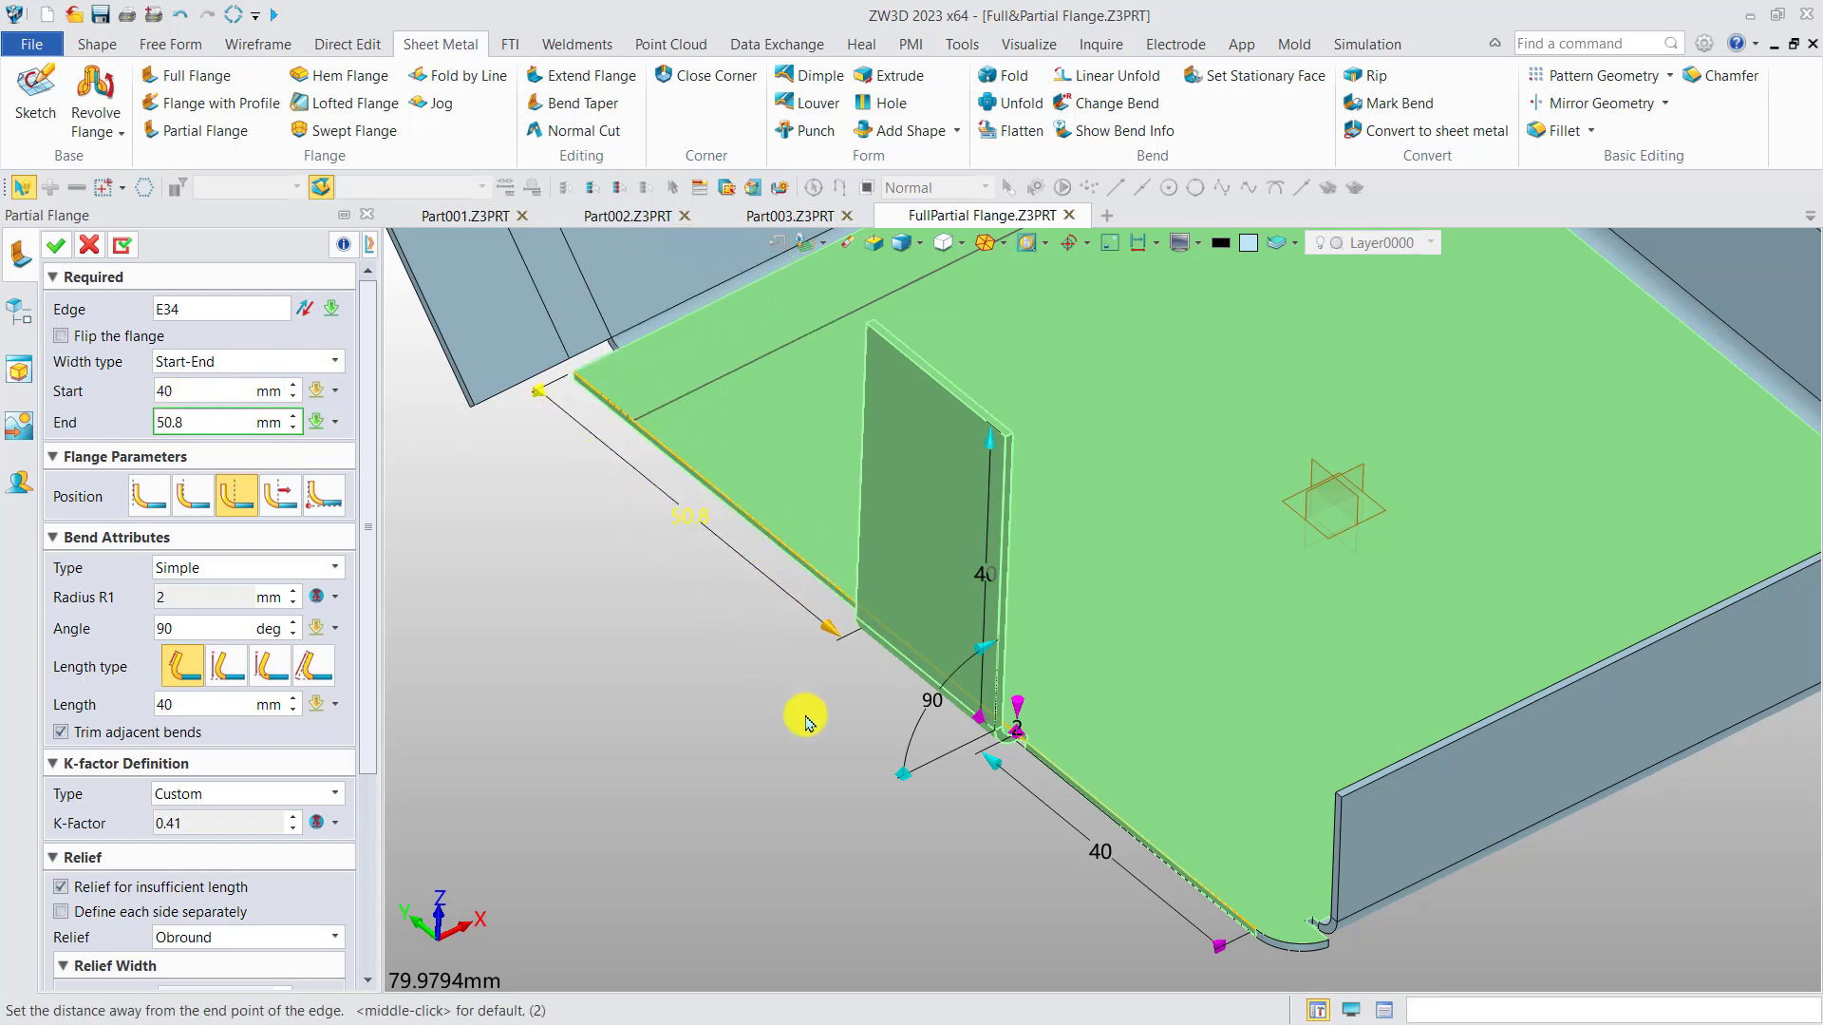
pyautogui.moveTo(995, 767); pyautogui.dragTo(1190, 1002)
pyautogui.scroll(2, 1062, 870)
pyautogui.moveTo(1063, 870); pyautogui.dragTo(863, 706, button='middle')
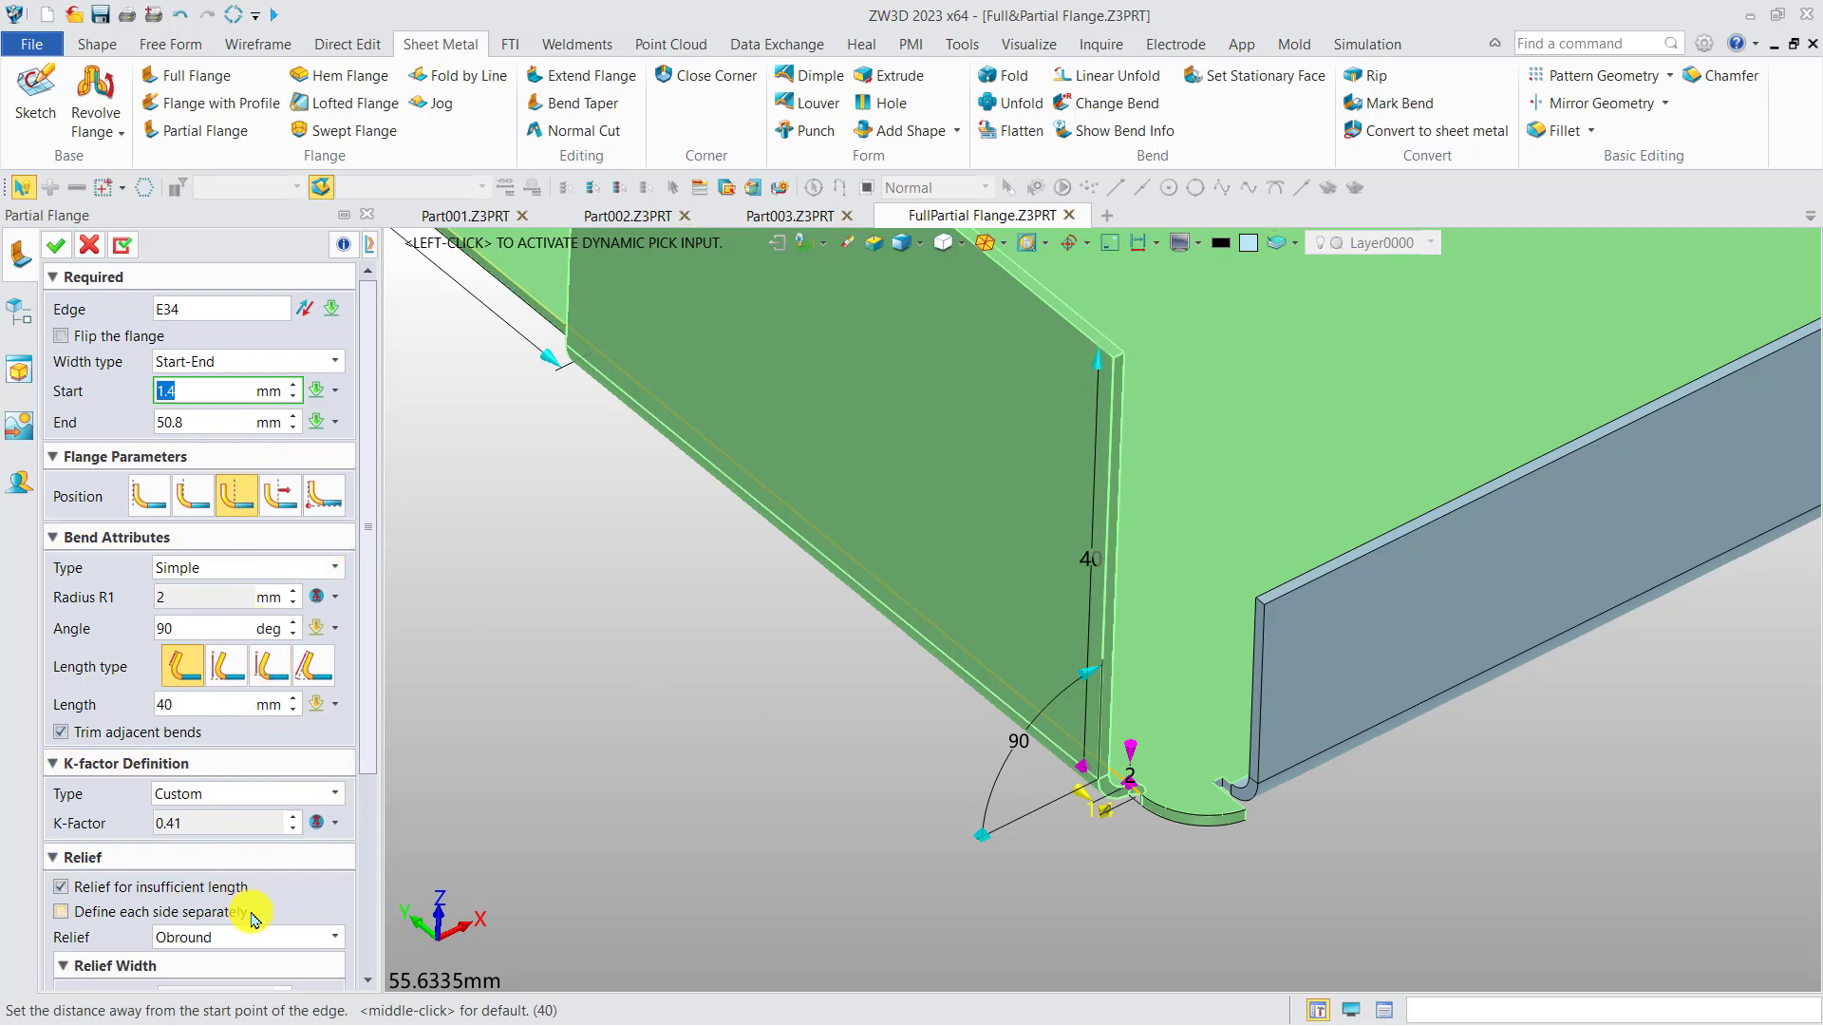
# Compare the partial flange's corner with Relief for insufficient length turned off and back on
pyautogui.scroll(-5, 351, 802)
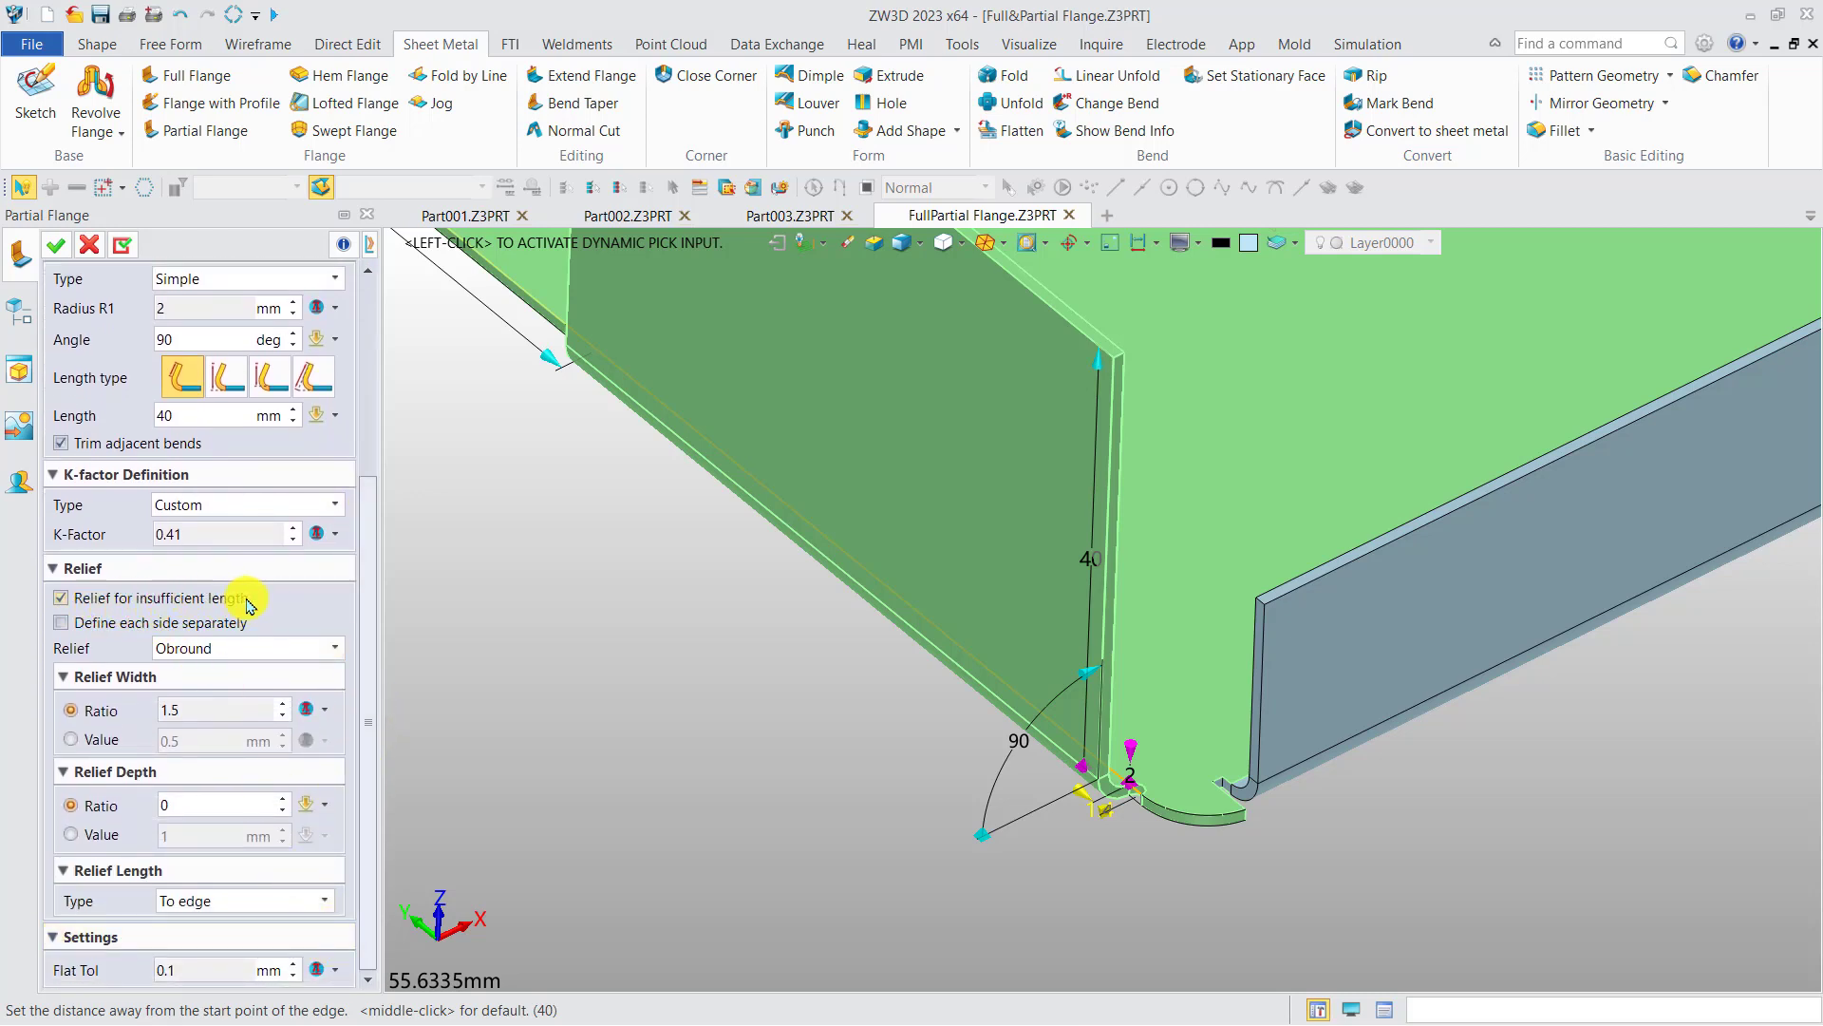
pyautogui.scroll(5, 1083, 801)
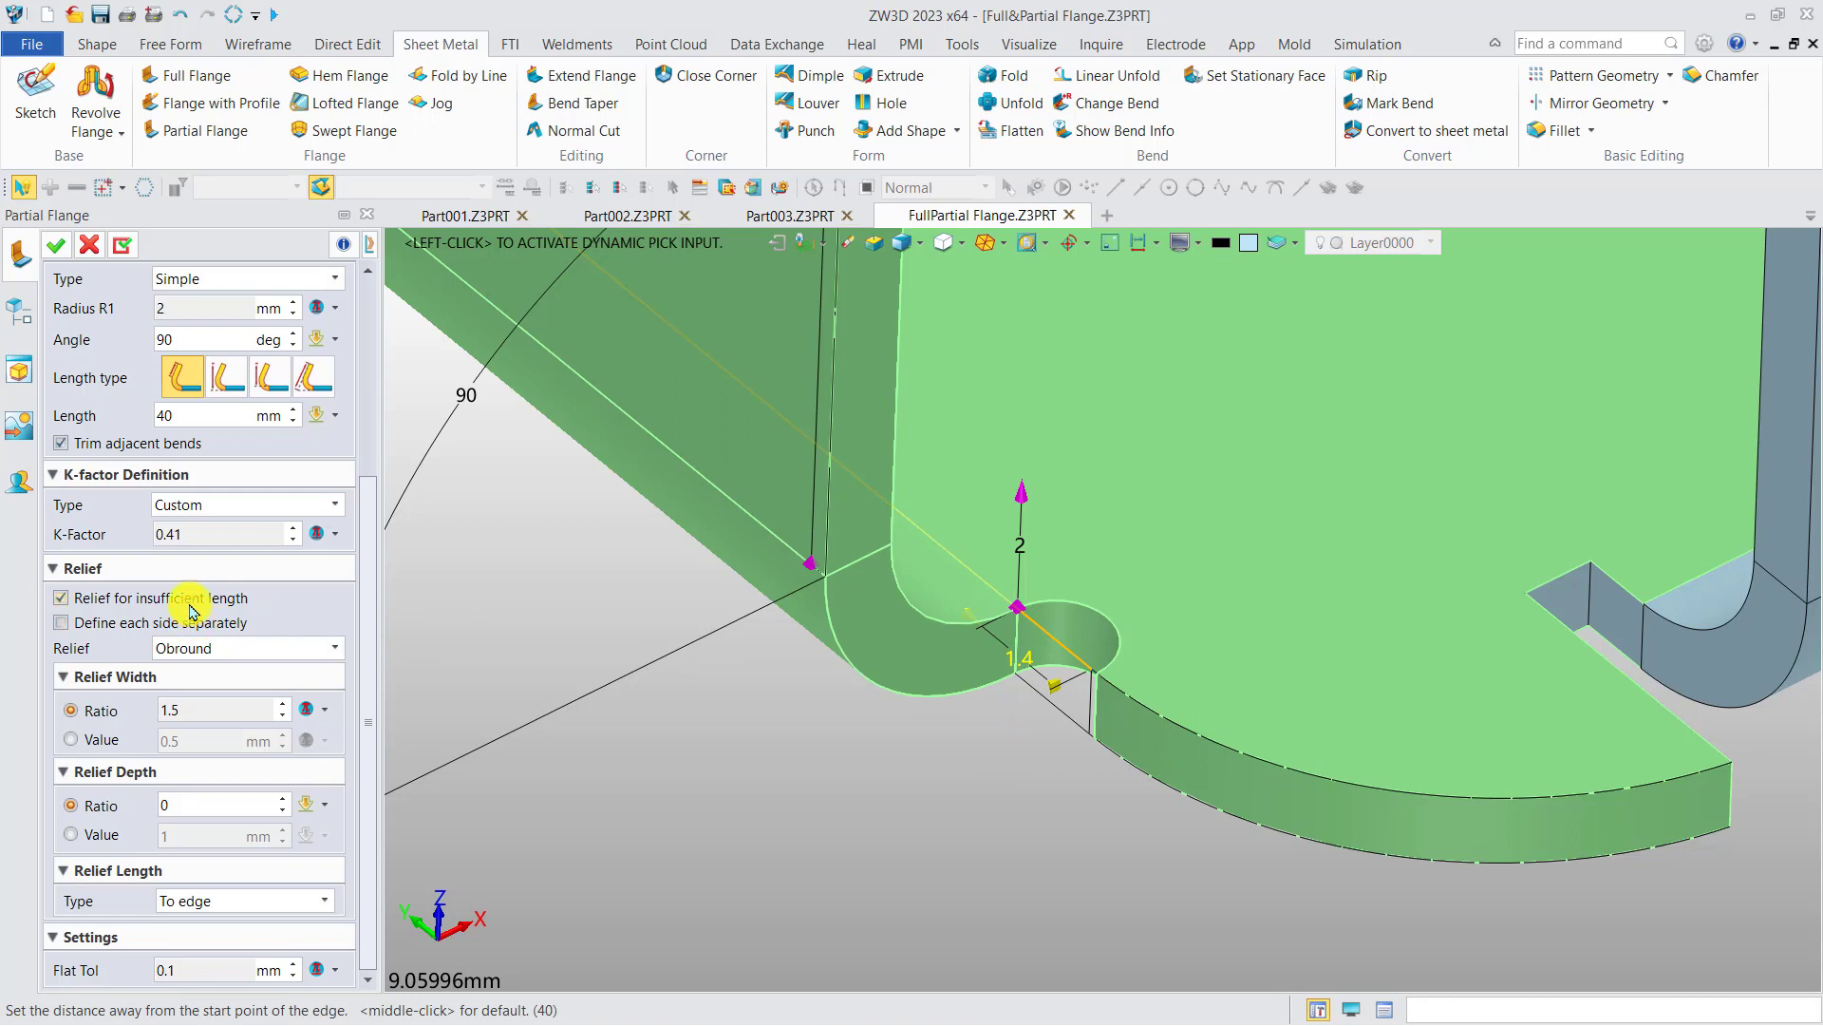
pyautogui.click(61, 598)
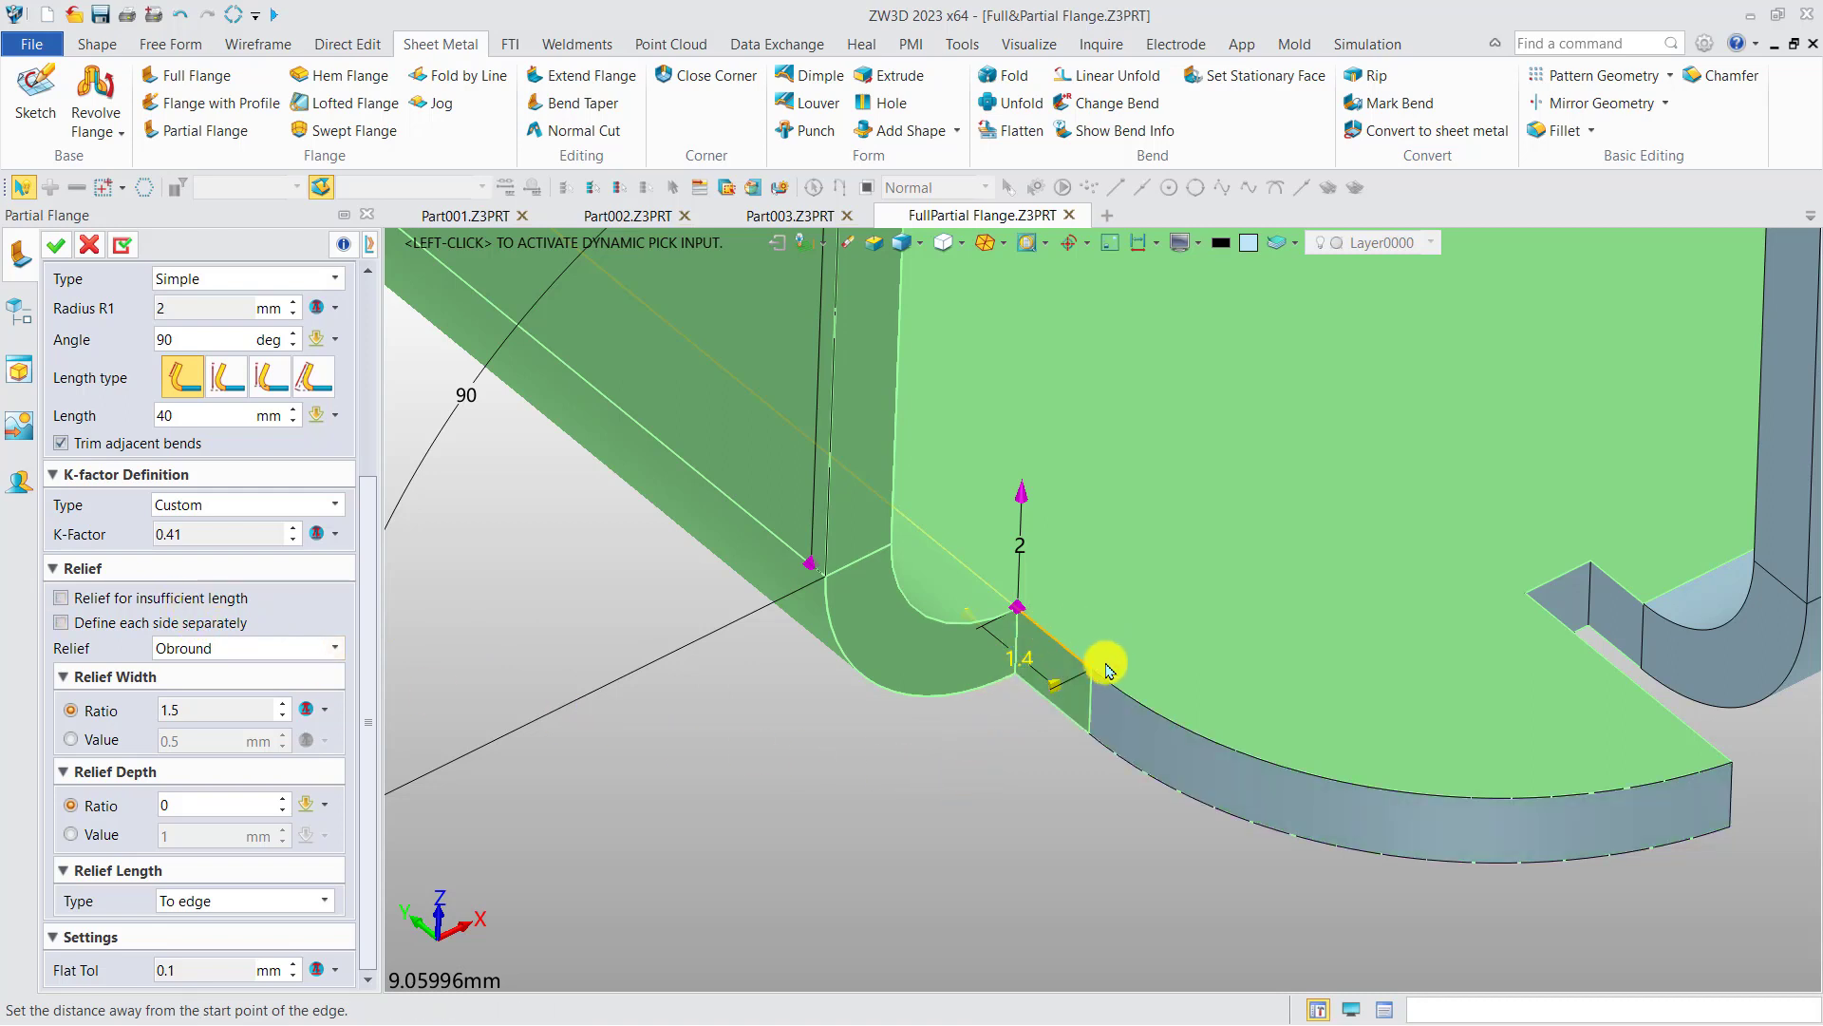
pyautogui.click(220, 600)
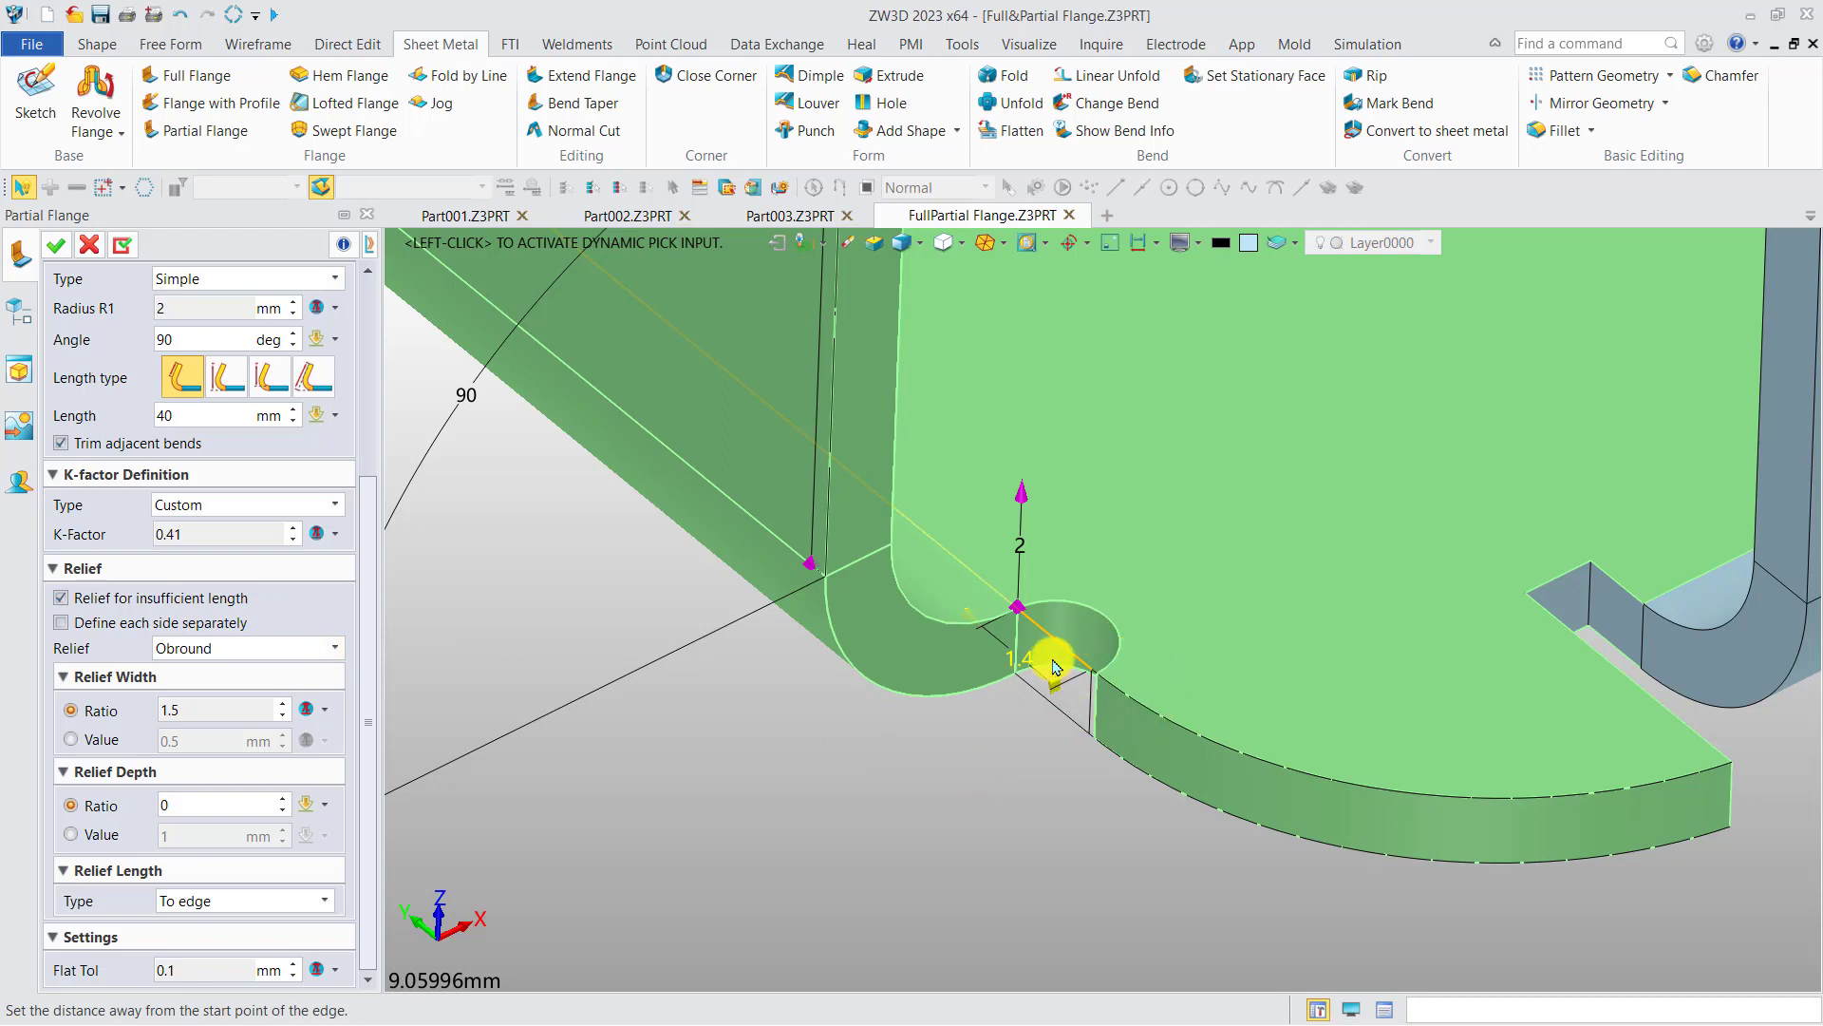
# Reduce the start distance to about 0.686 mm, recheck the corner without and with Relief for insufficient length, and apply the partial flange with it on
pyautogui.moveTo(970, 615); pyautogui.dragTo(1017, 647)
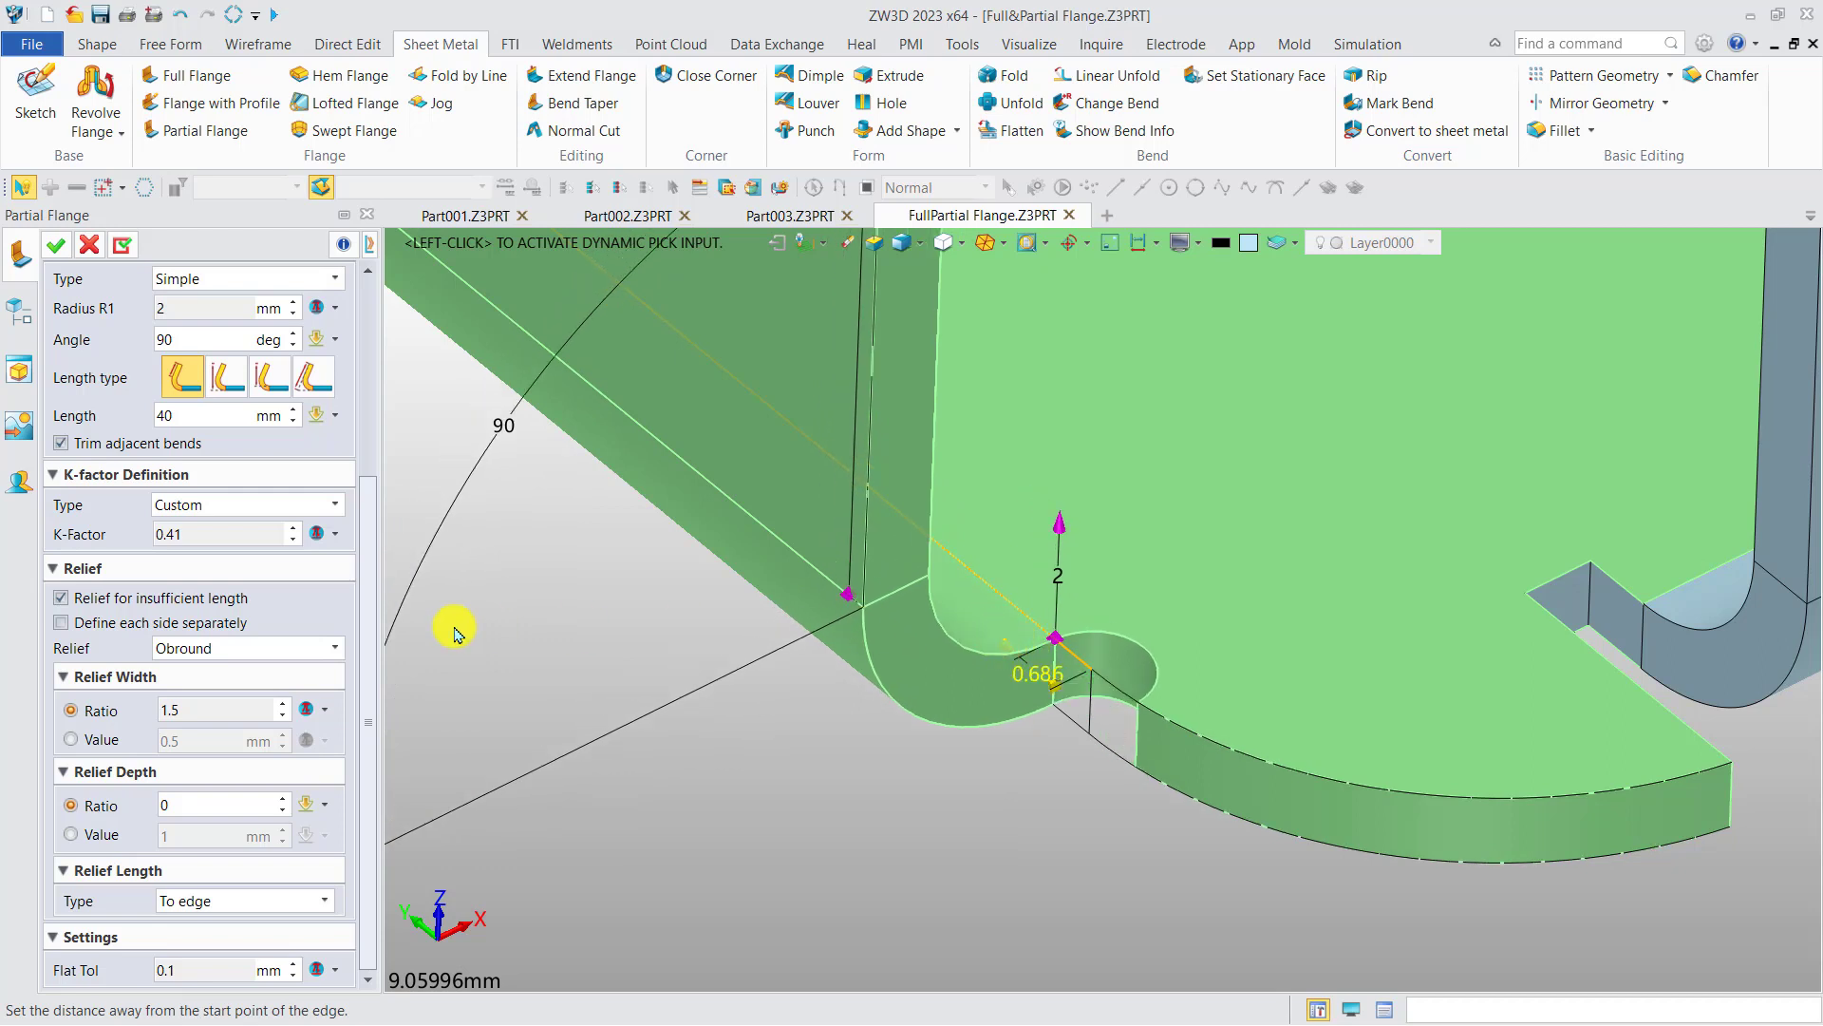
pyautogui.click(61, 597)
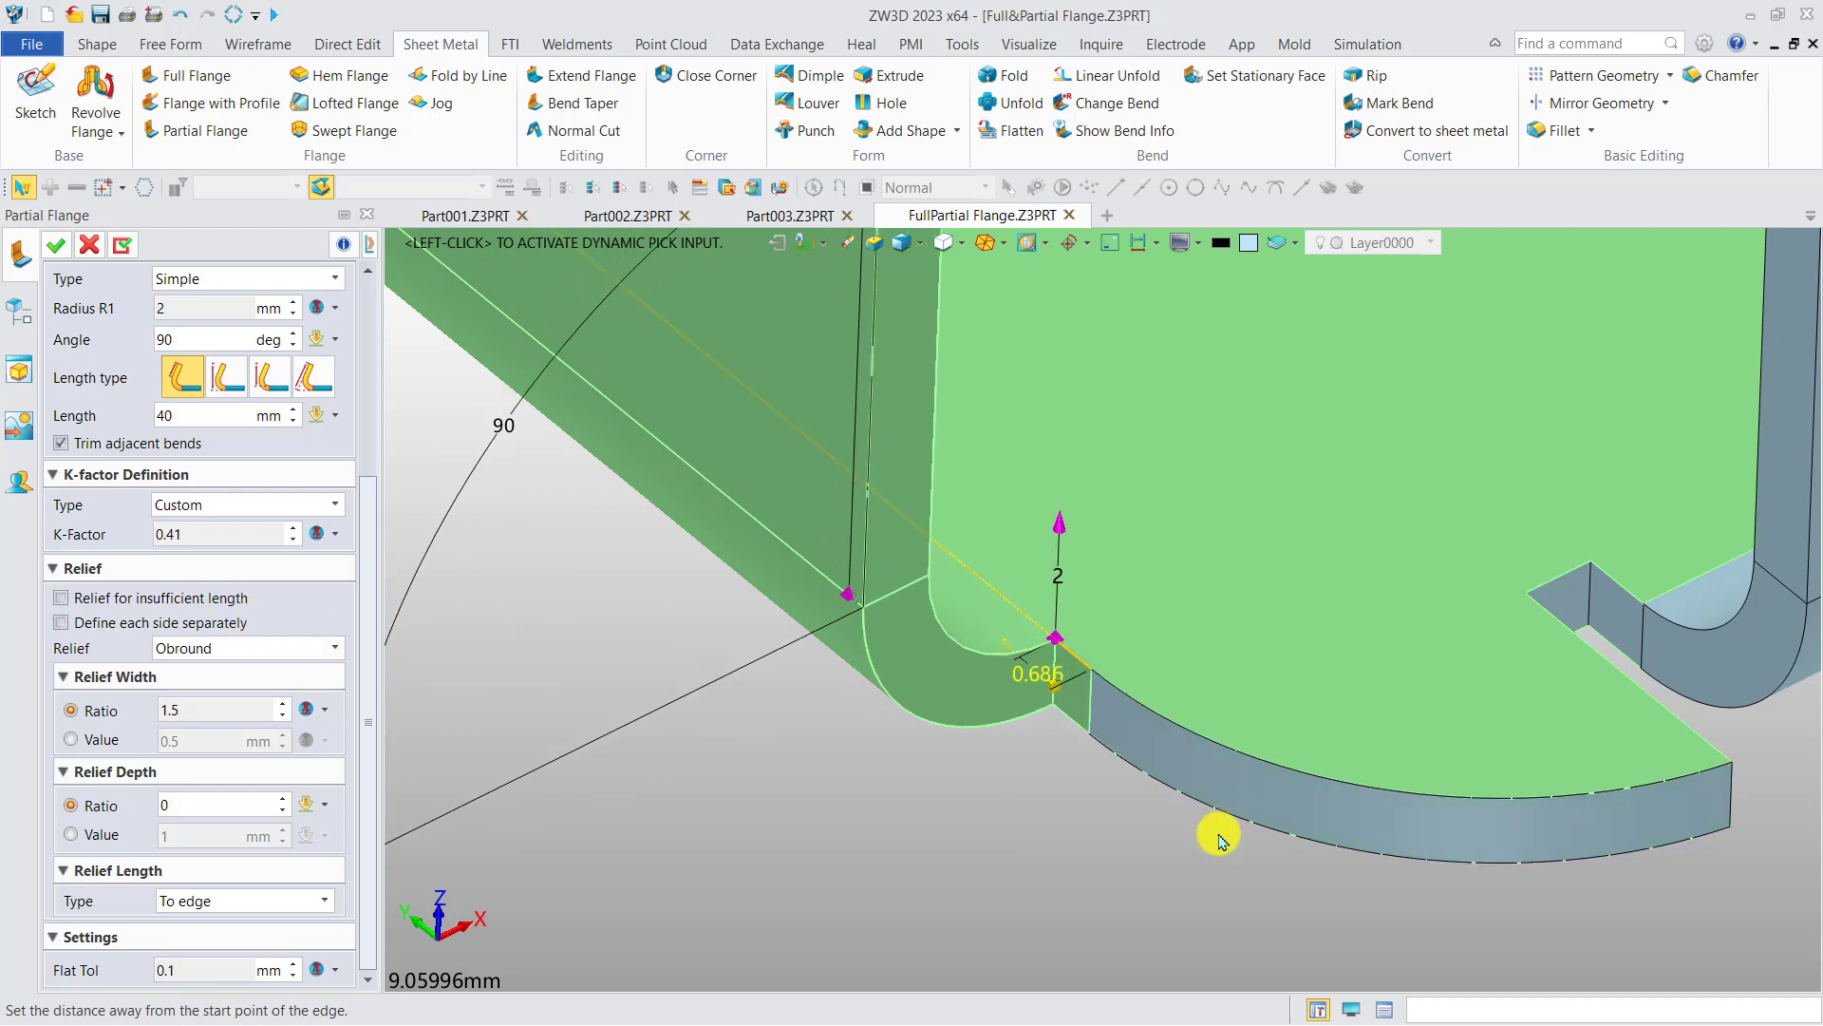
pyautogui.click(215, 602)
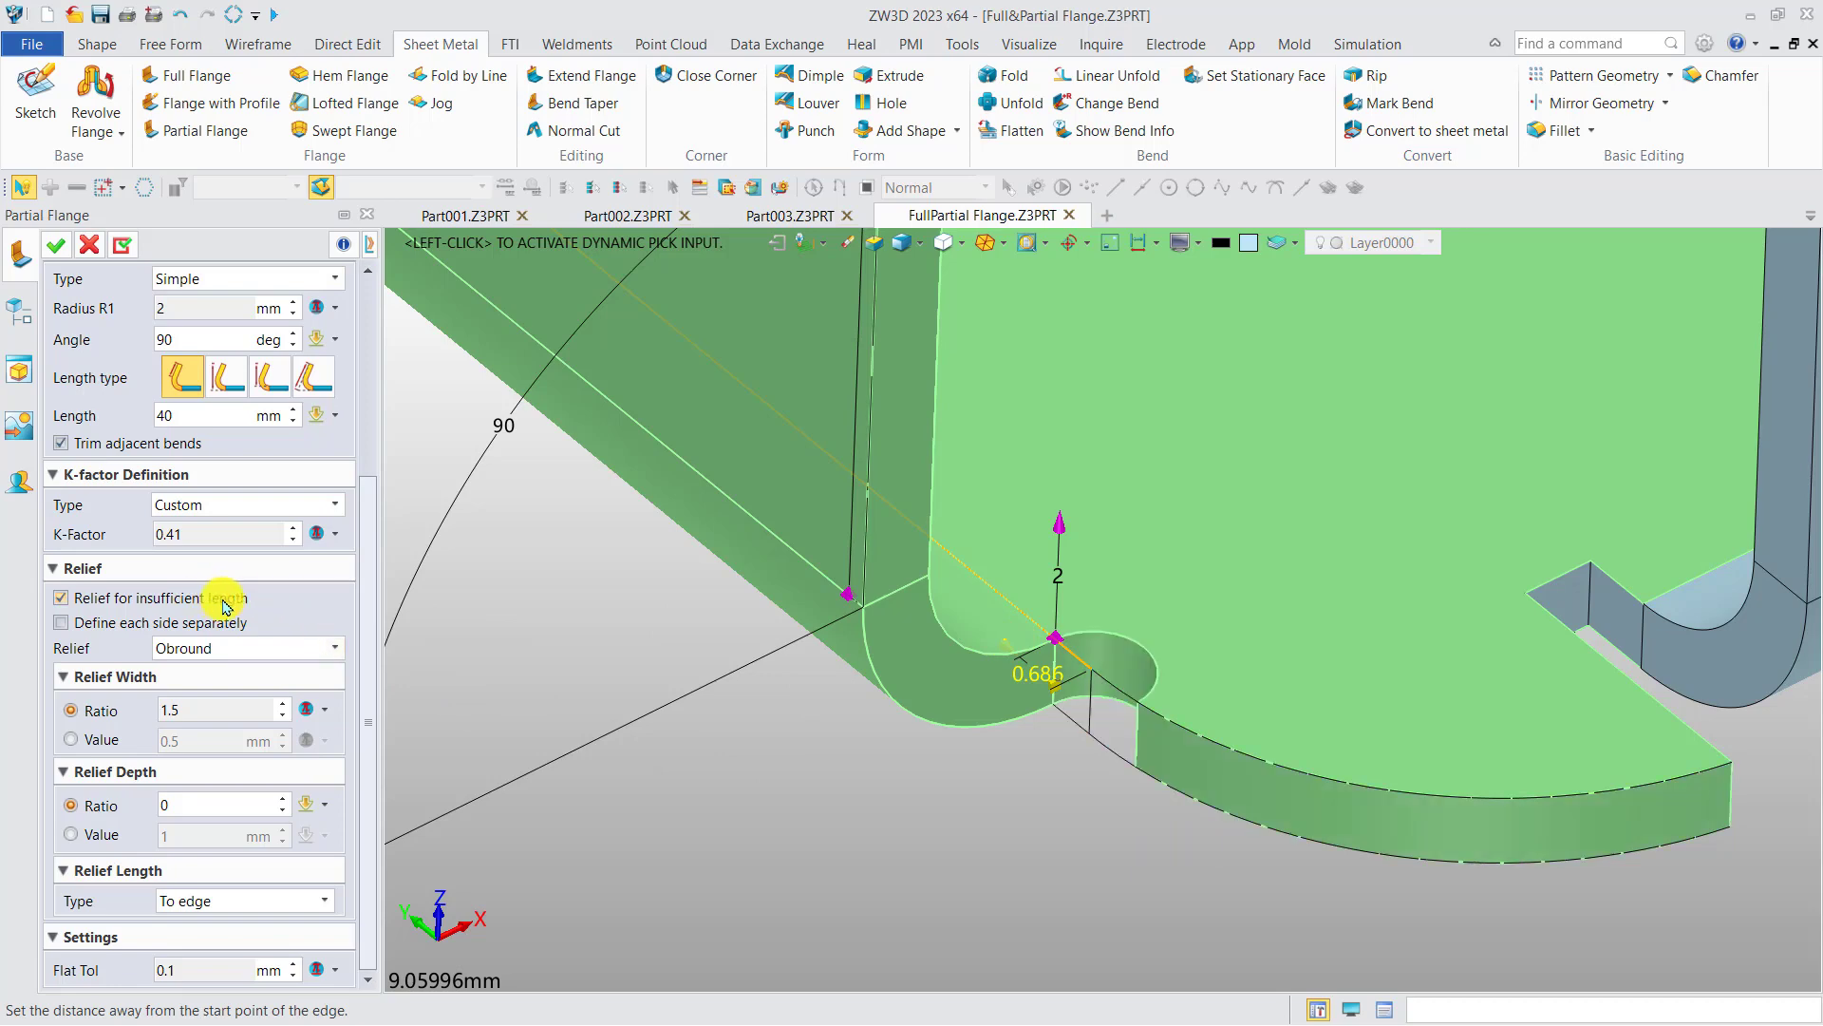
pyautogui.click(54, 249)
pyautogui.scroll(-10, 1077, 660)
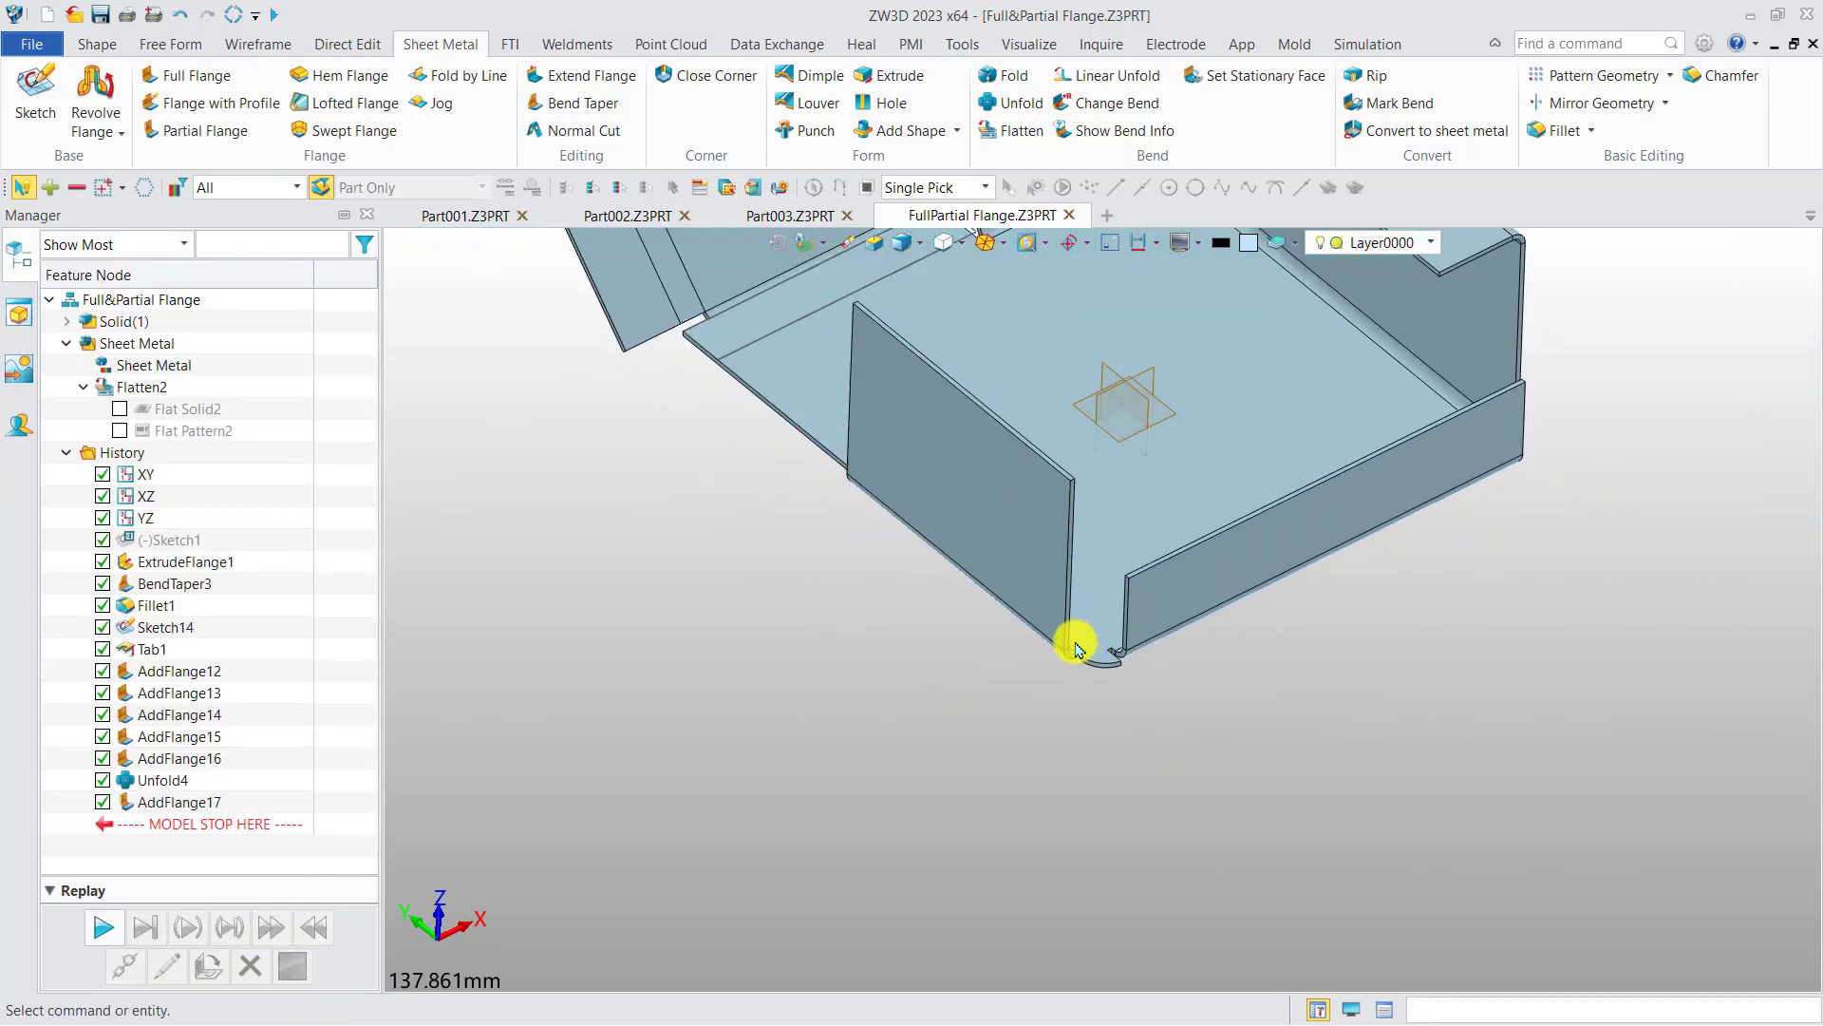
# Open flange with profile.Z3PRT from the 1. Flanges folder and highlight its existing profile flange in the history
pyautogui.scroll(-4, 1076, 660)
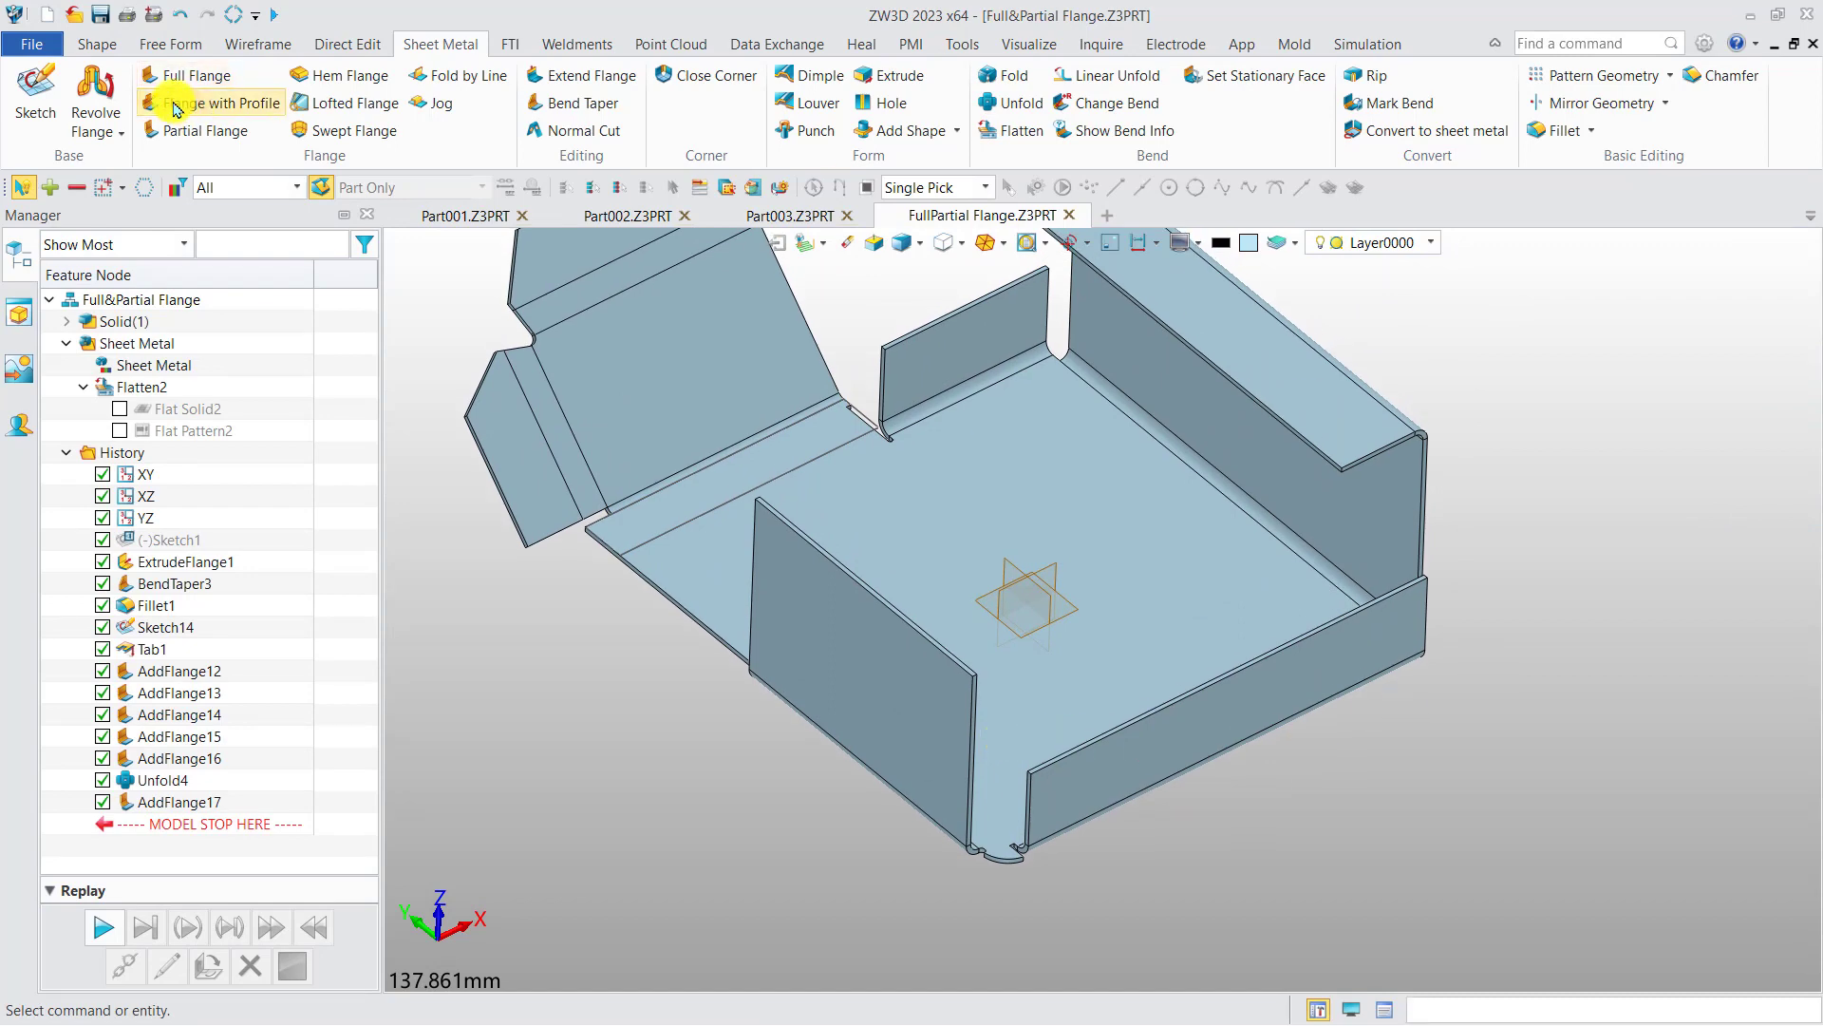
pyautogui.click(73, 14)
pyautogui.doubleClick(654, 349)
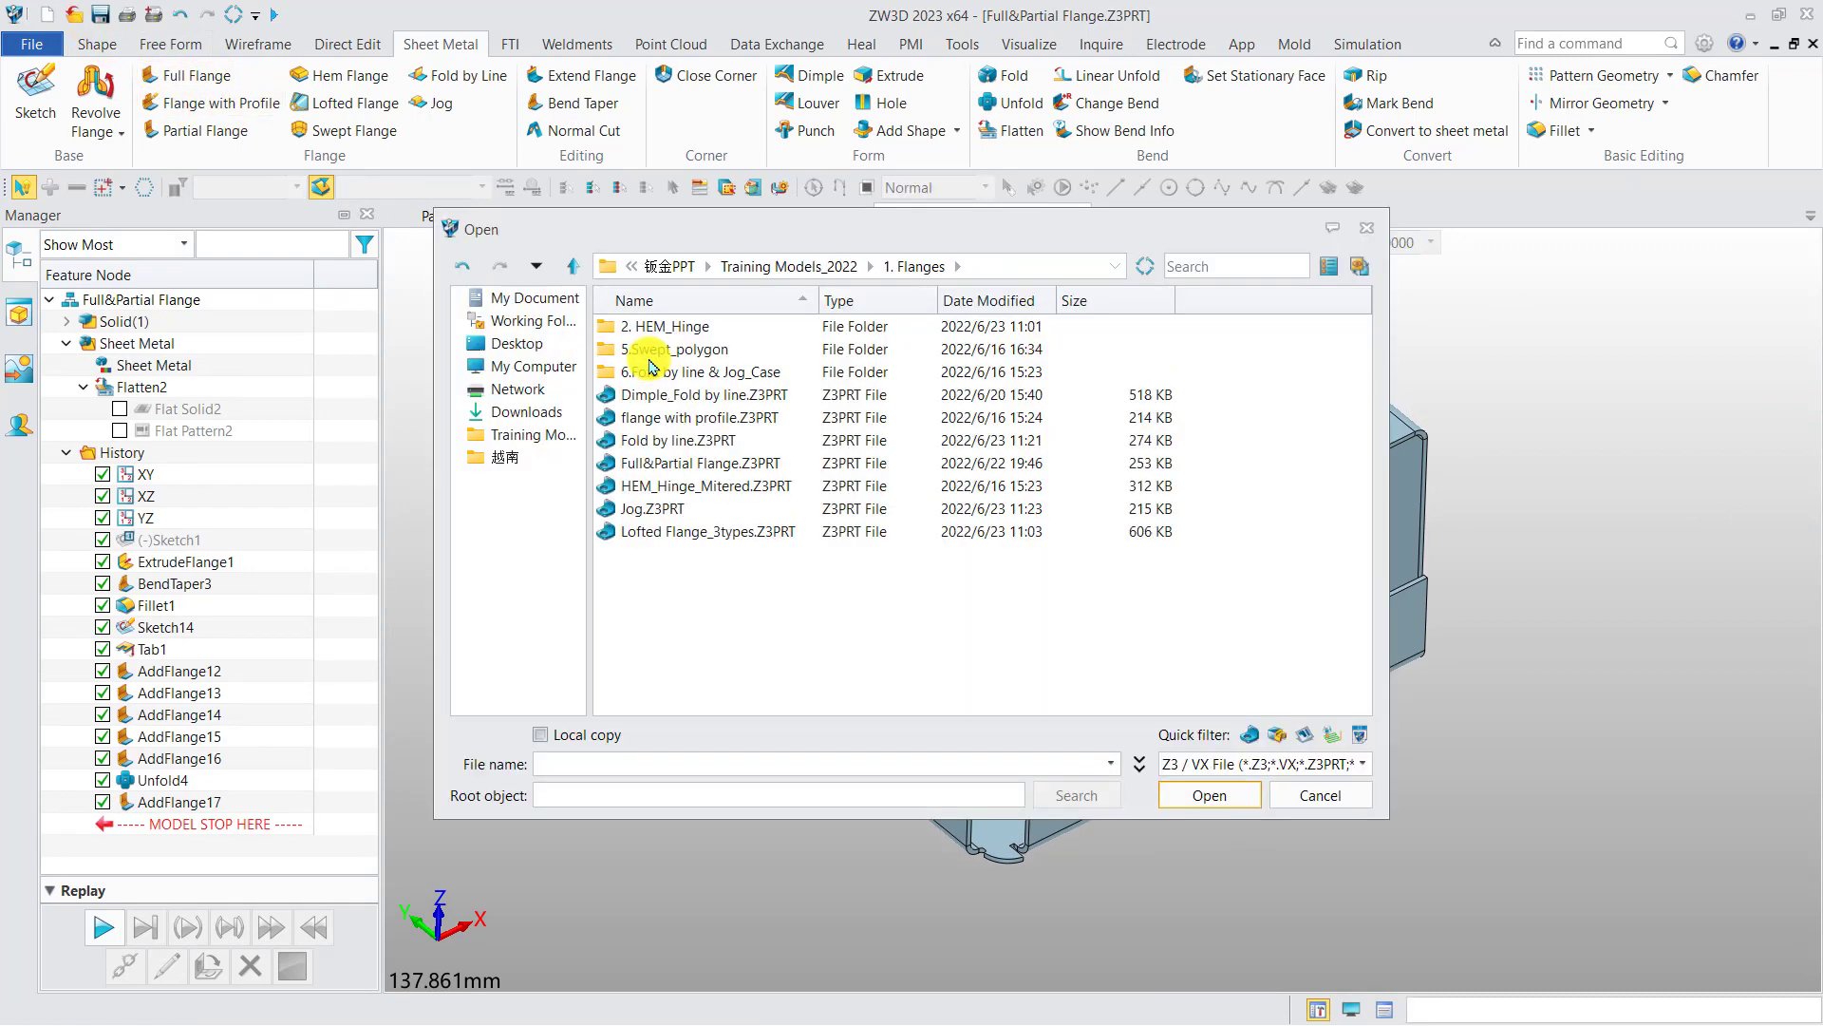
pyautogui.doubleClick(696, 418)
pyautogui.moveTo(712, 489); pyautogui.dragTo(812, 583, button='right')
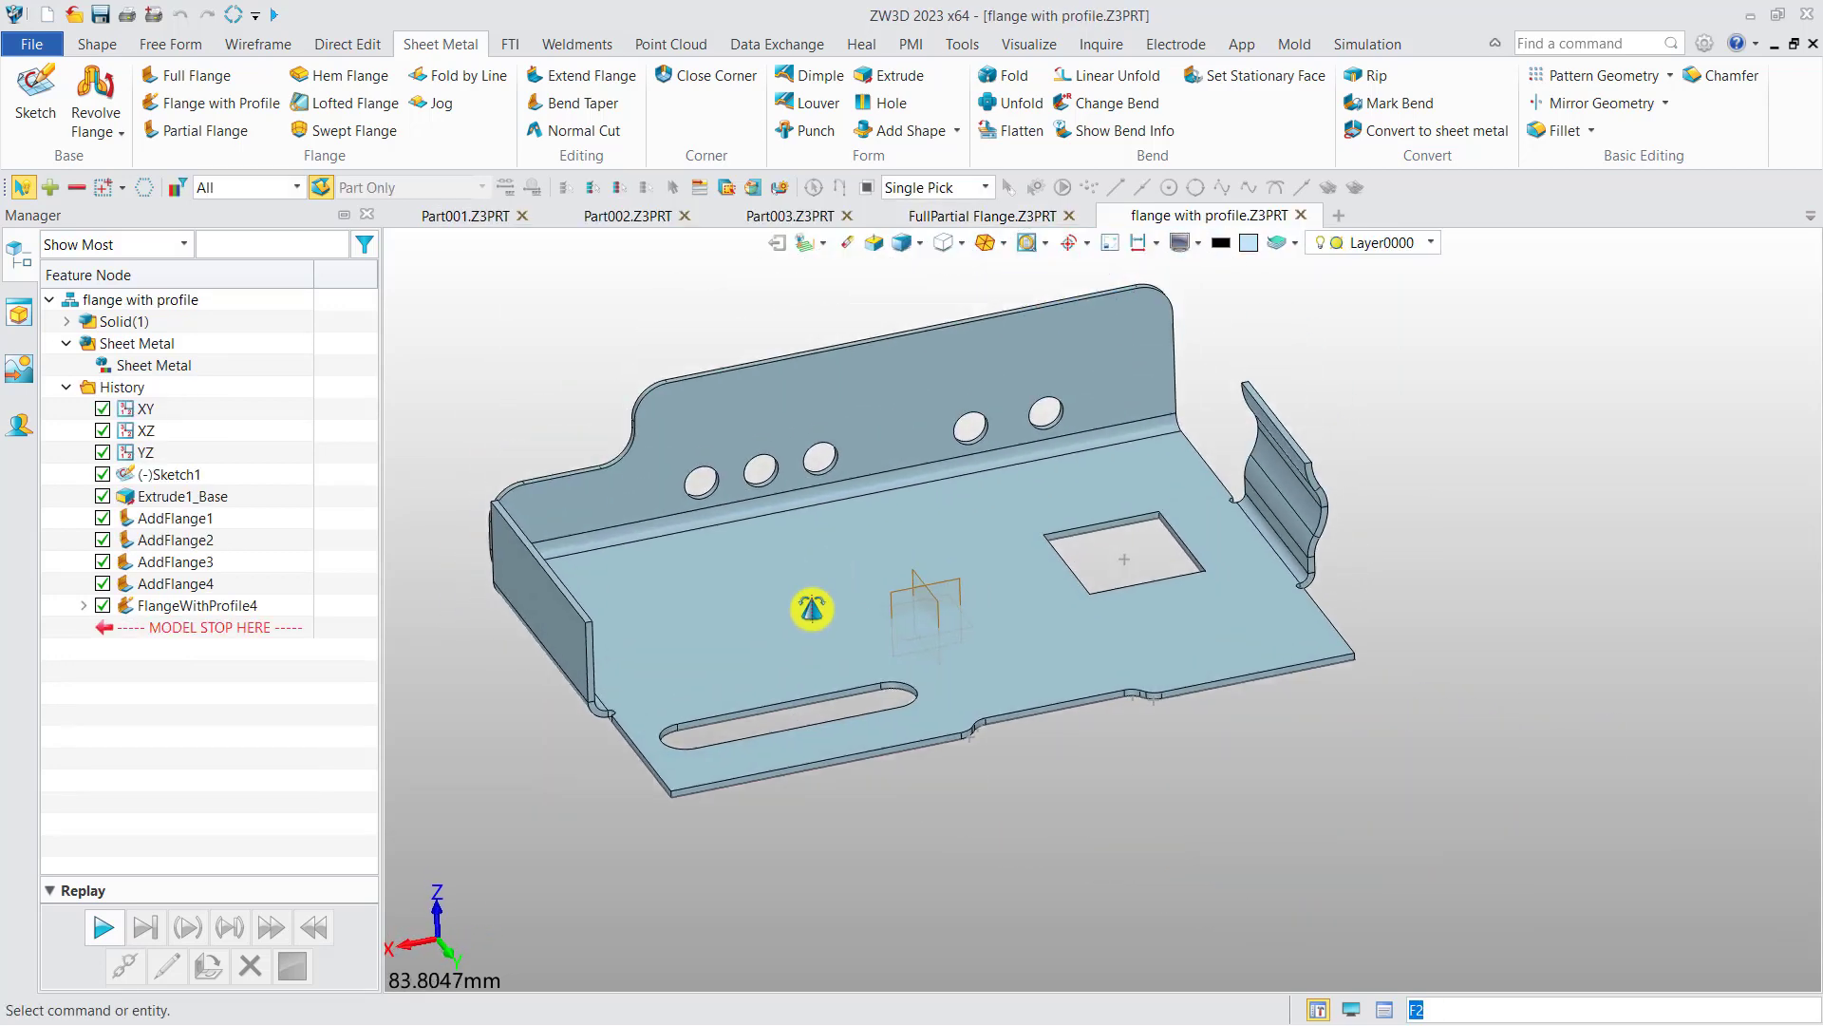
pyautogui.click(214, 605)
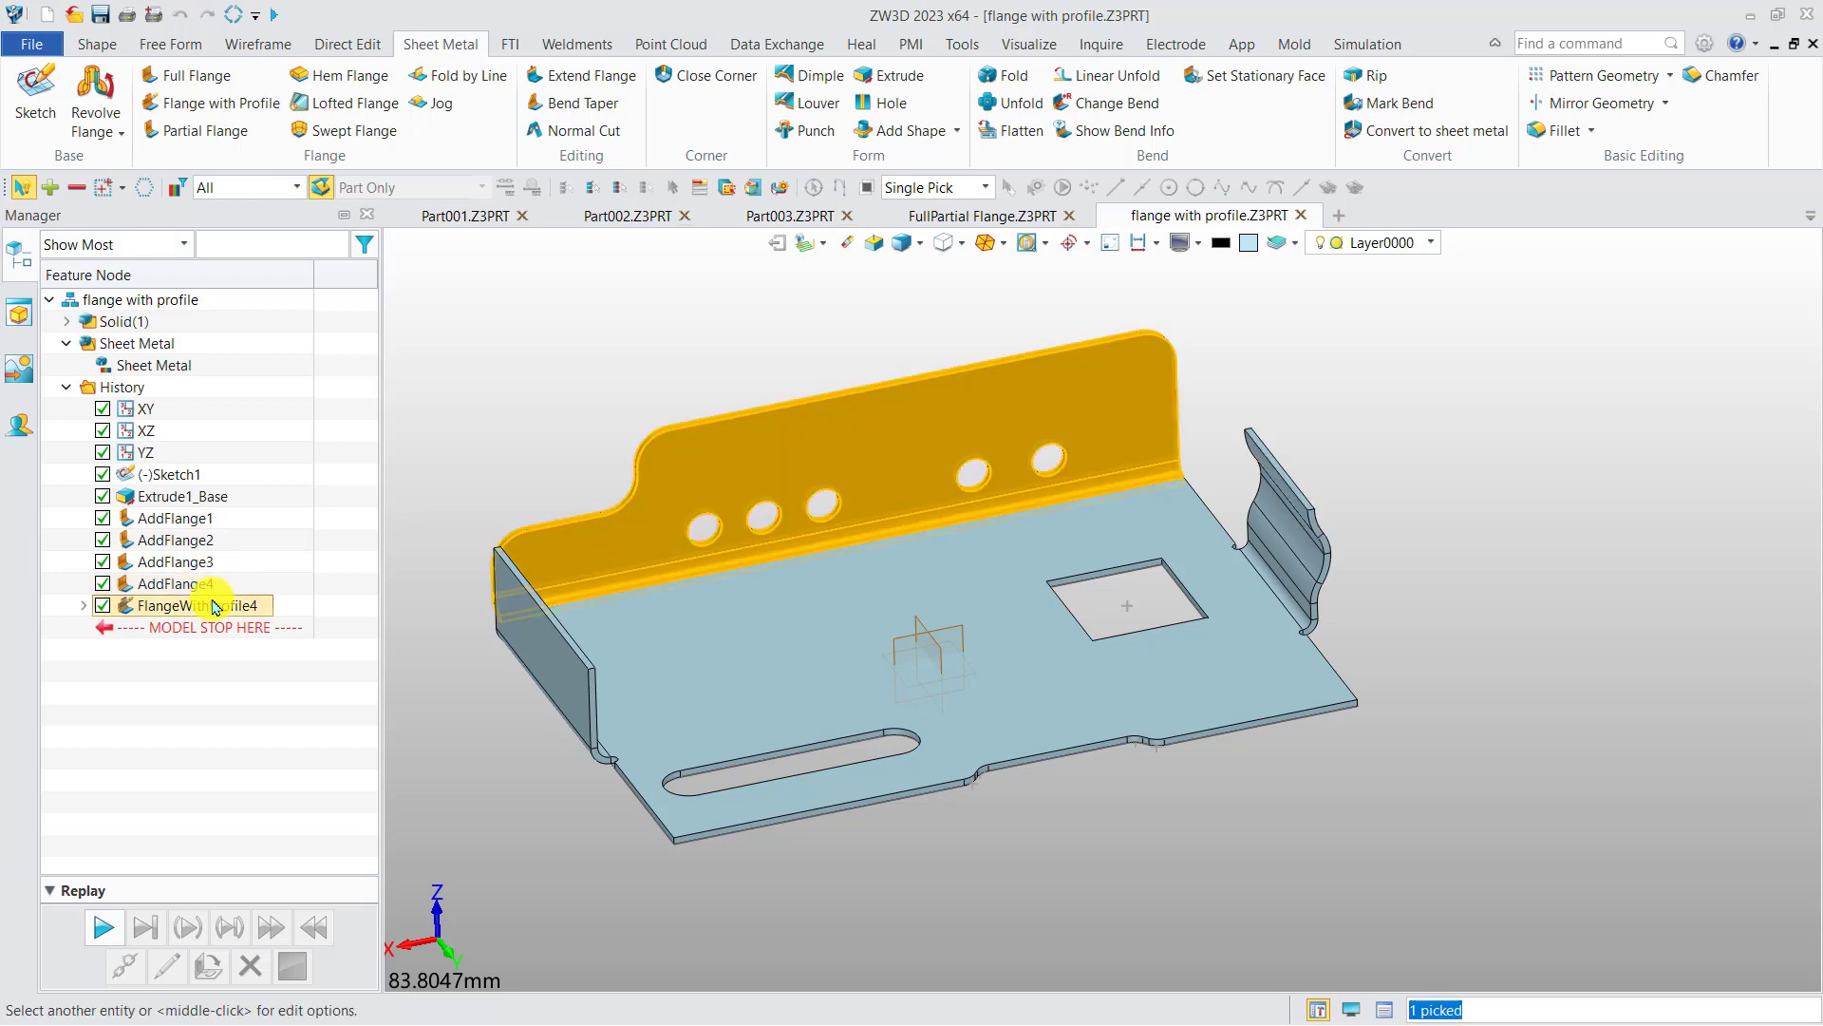
pyautogui.press('Escape')
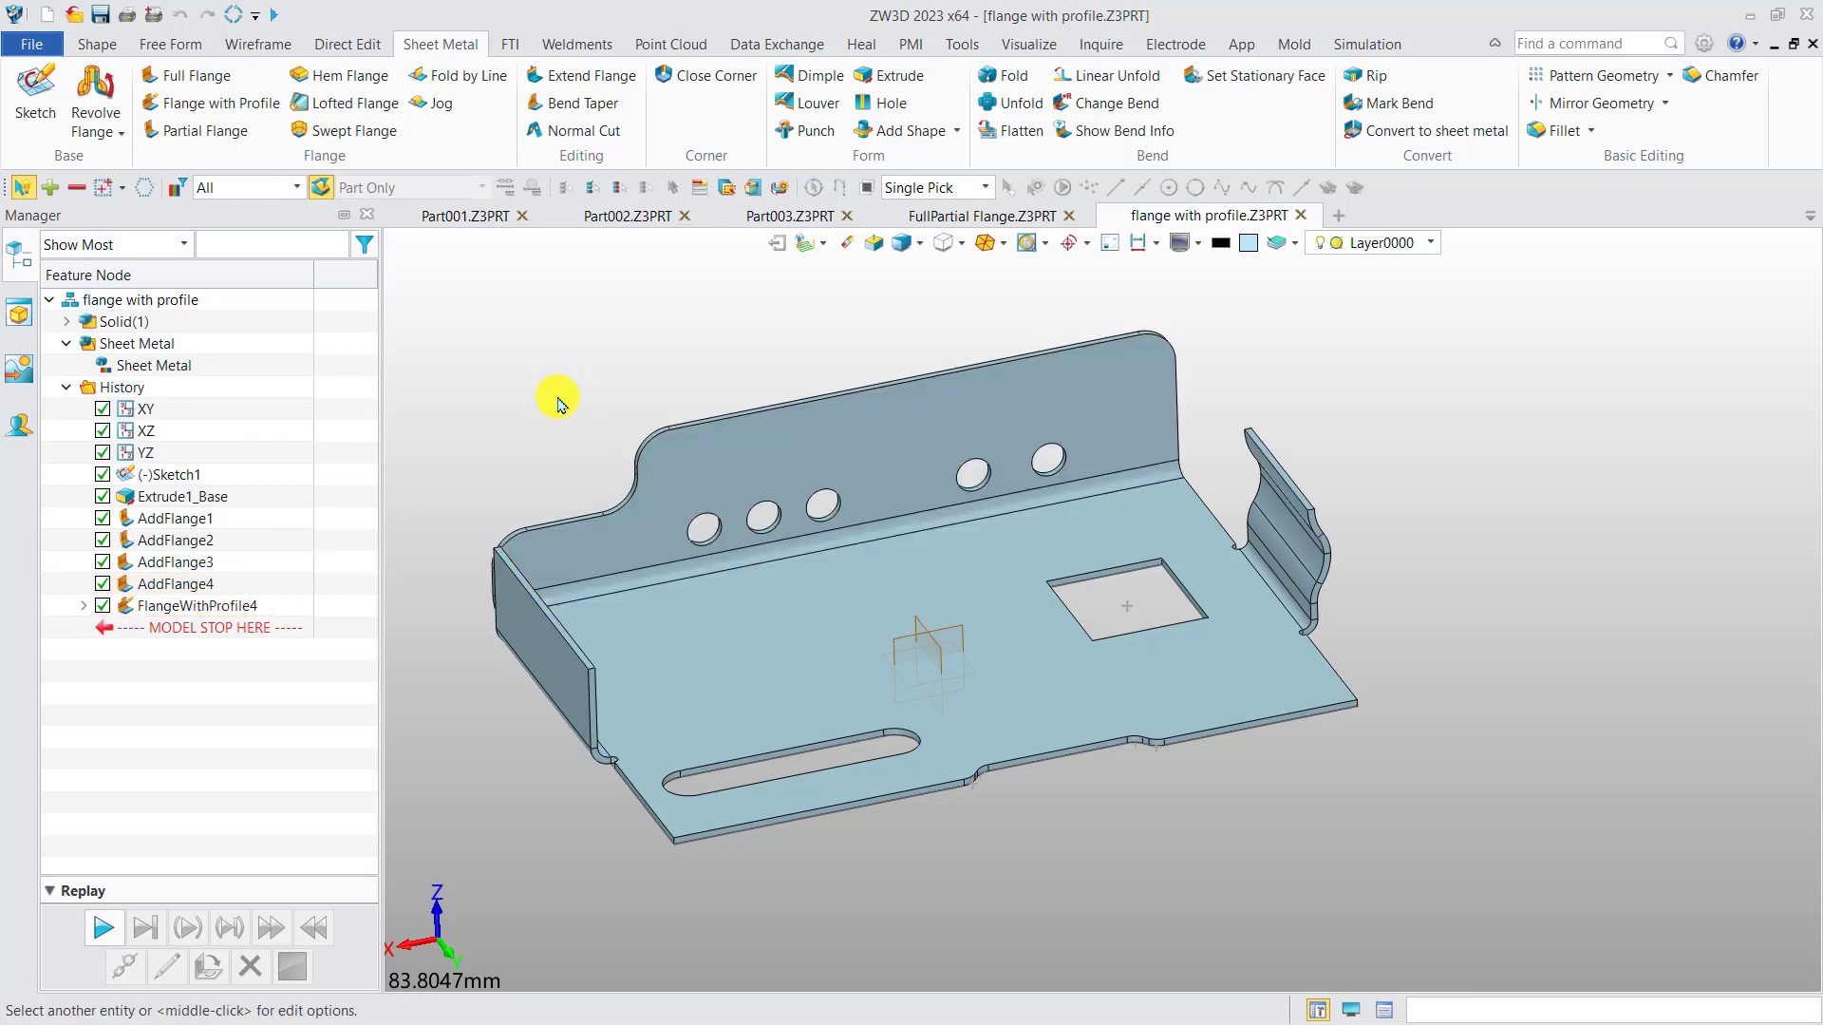
# Start a Flange with Profile on the upper edge of the short plain side flange and open its profile for editing
pyautogui.moveTo(624, 580)
pyautogui.mouseDown(button='right')
pyautogui.moveTo(517, 562)
pyautogui.moveTo(509, 582)
pyautogui.moveTo(576, 543)
pyautogui.moveTo(501, 602)
pyautogui.moveTo(627, 608)
pyautogui.mouseUp(button='right')
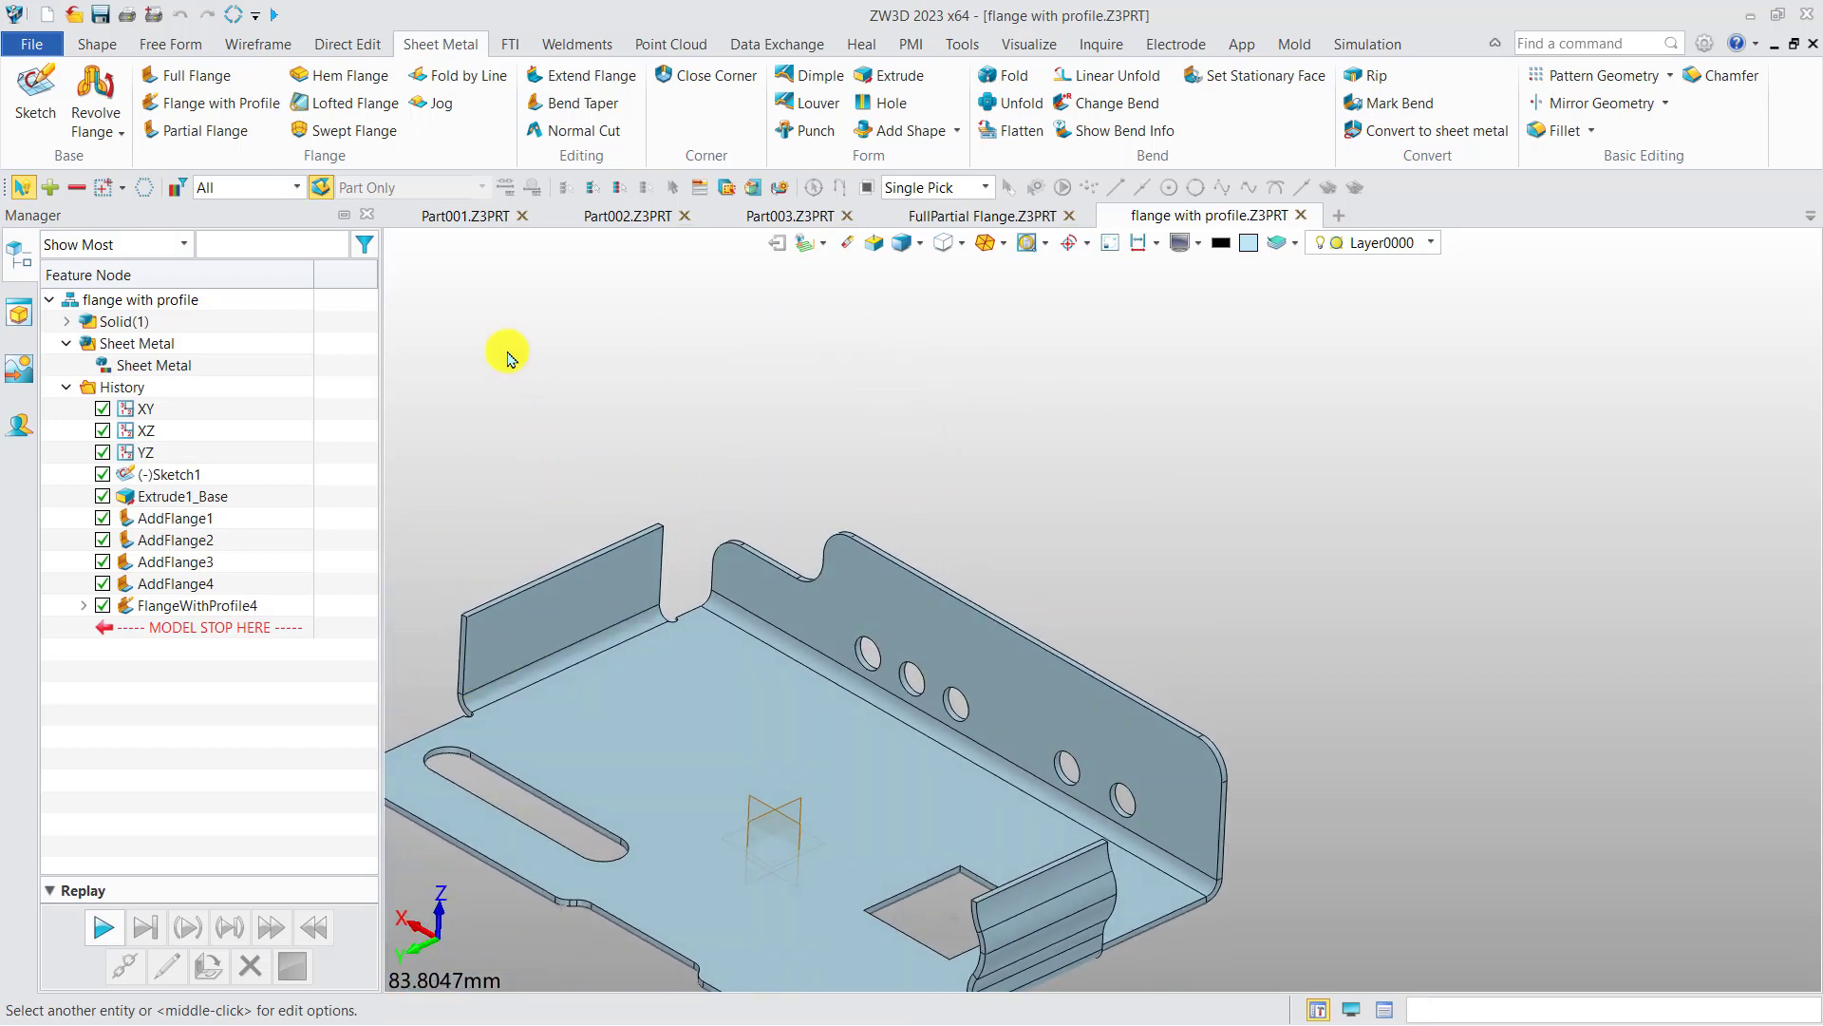
pyautogui.click(220, 102)
pyautogui.moveTo(557, 395); pyautogui.dragTo(721, 385, button='middle')
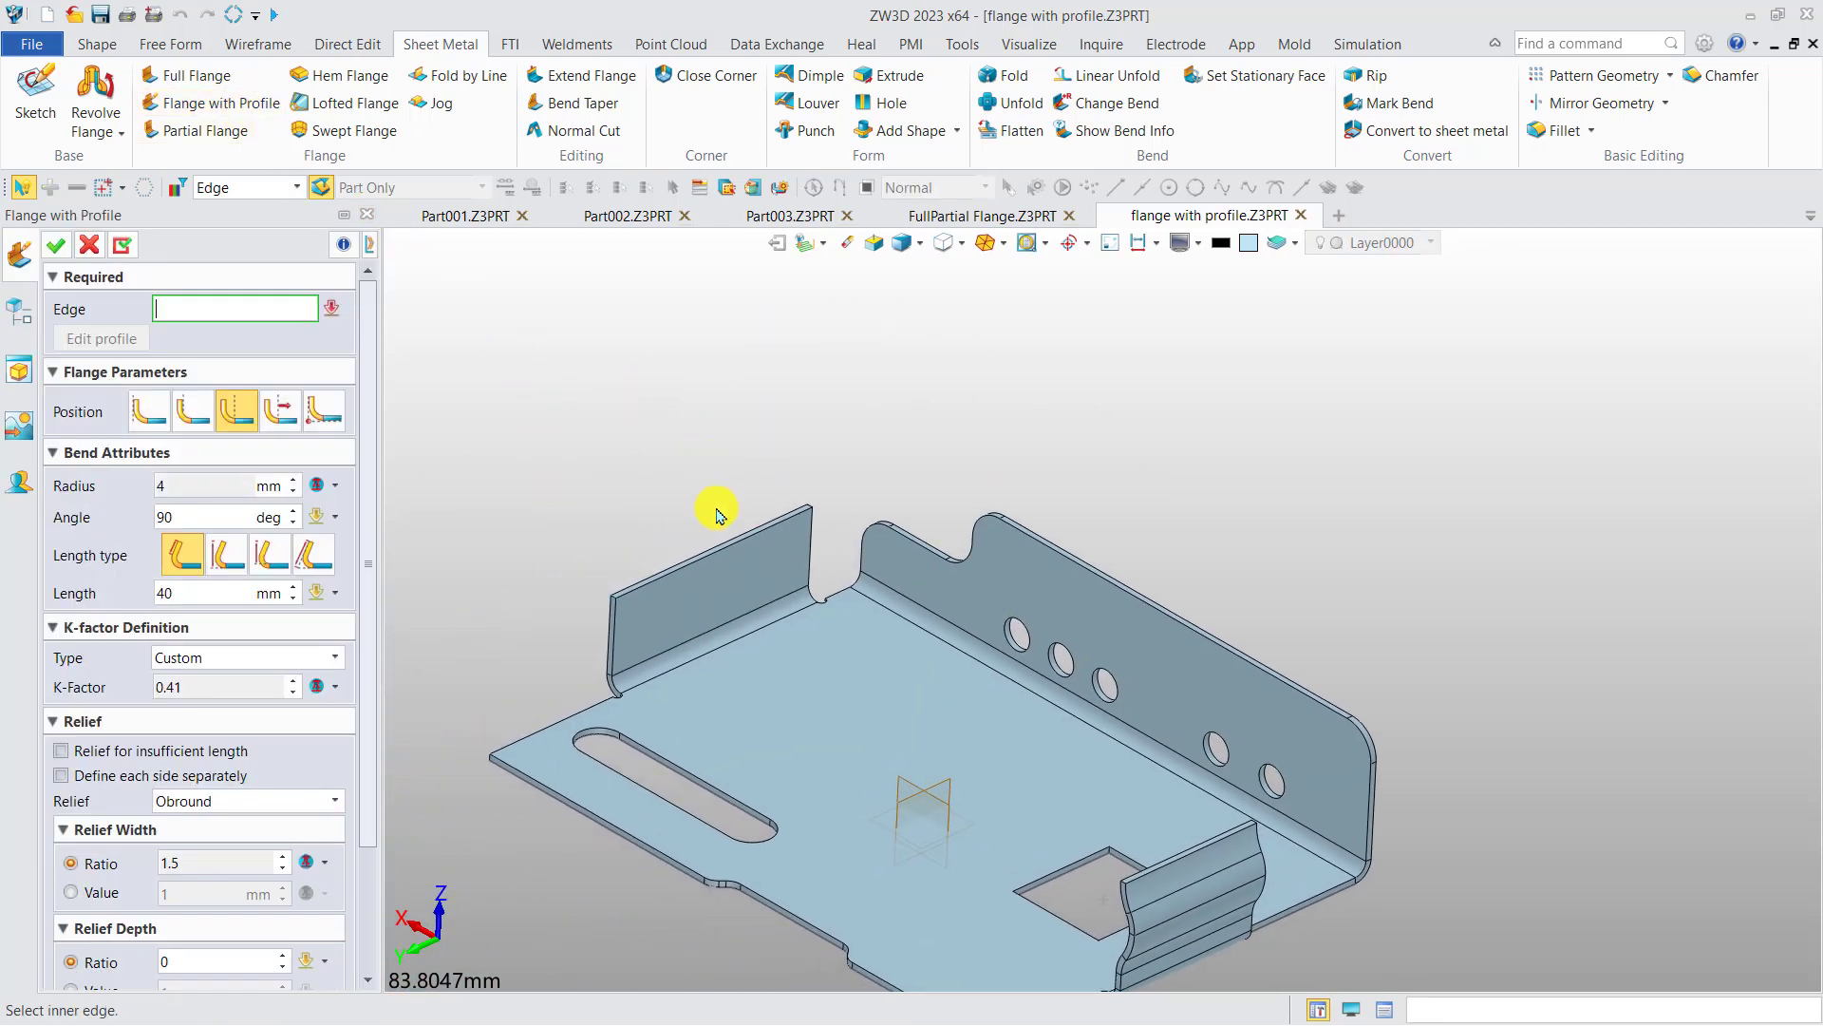
pyautogui.click(680, 561)
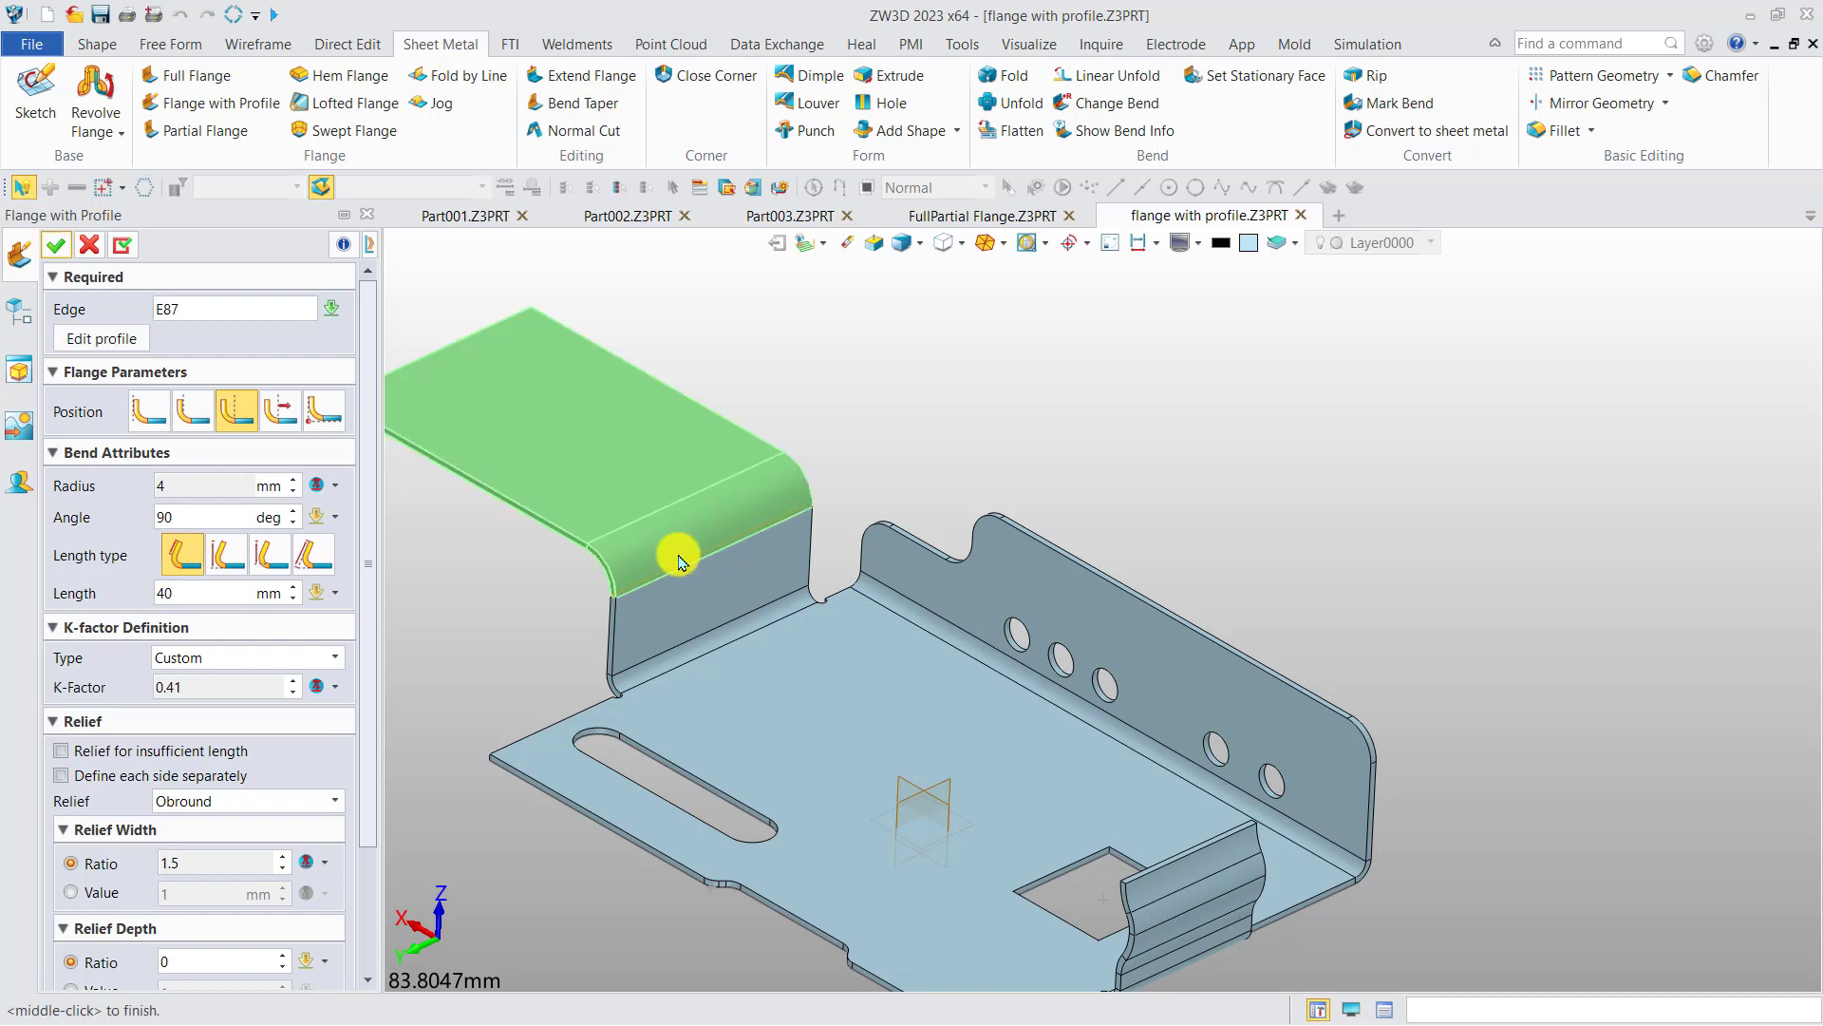
pyautogui.moveTo(689, 538); pyautogui.dragTo(800, 513, button='middle')
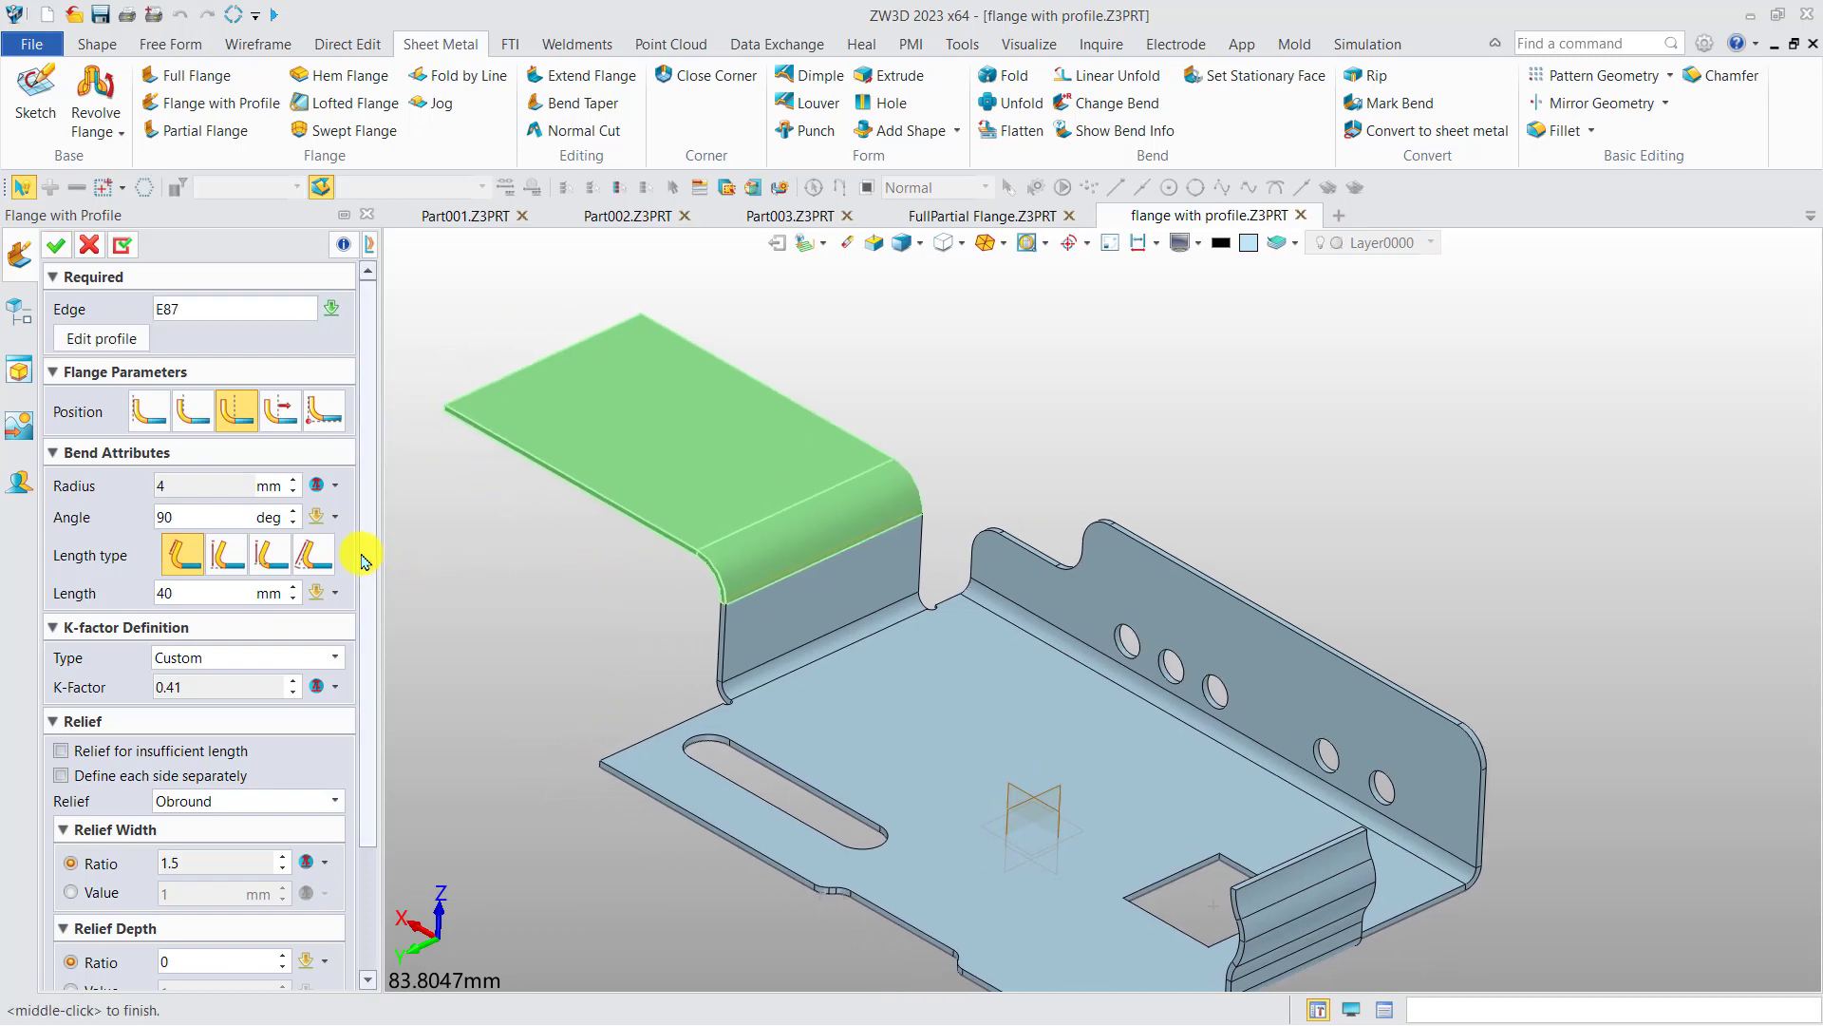
pyautogui.click(96, 340)
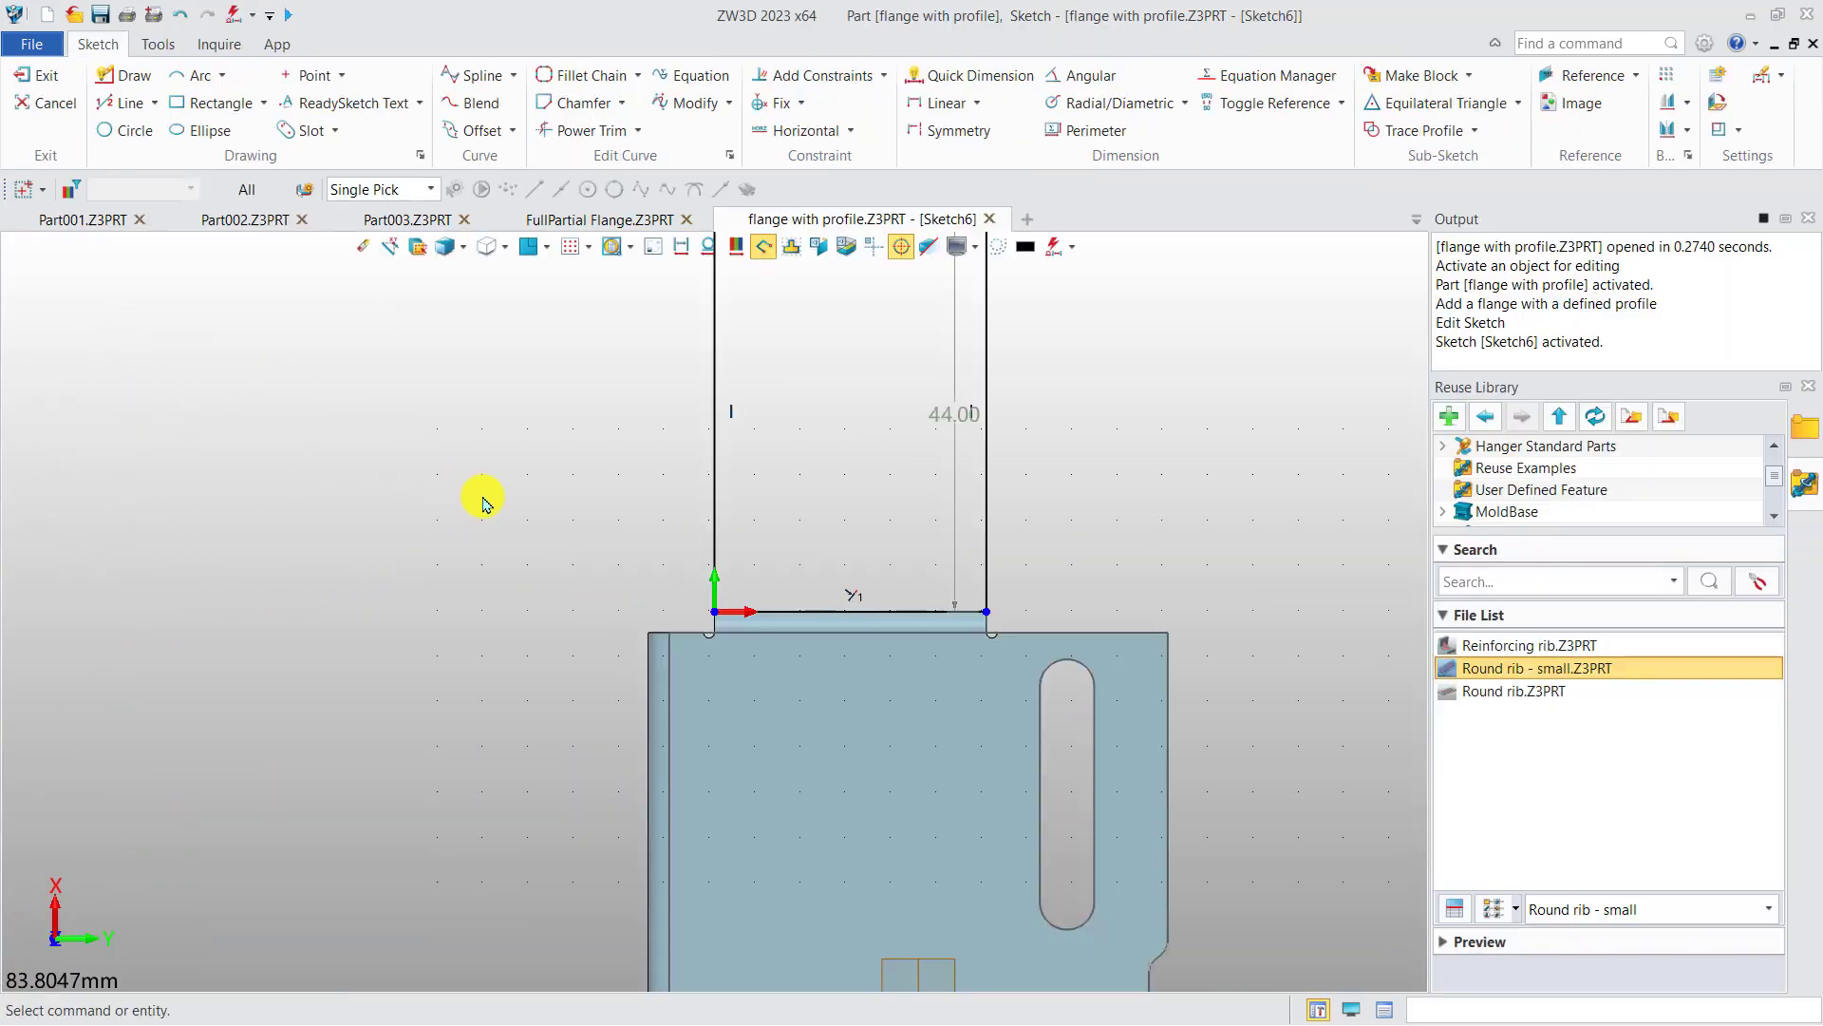
# Shorten the rectangular flange profile and set its height to 15 mm
pyautogui.moveTo(883, 390); pyautogui.dragTo(883, 585)
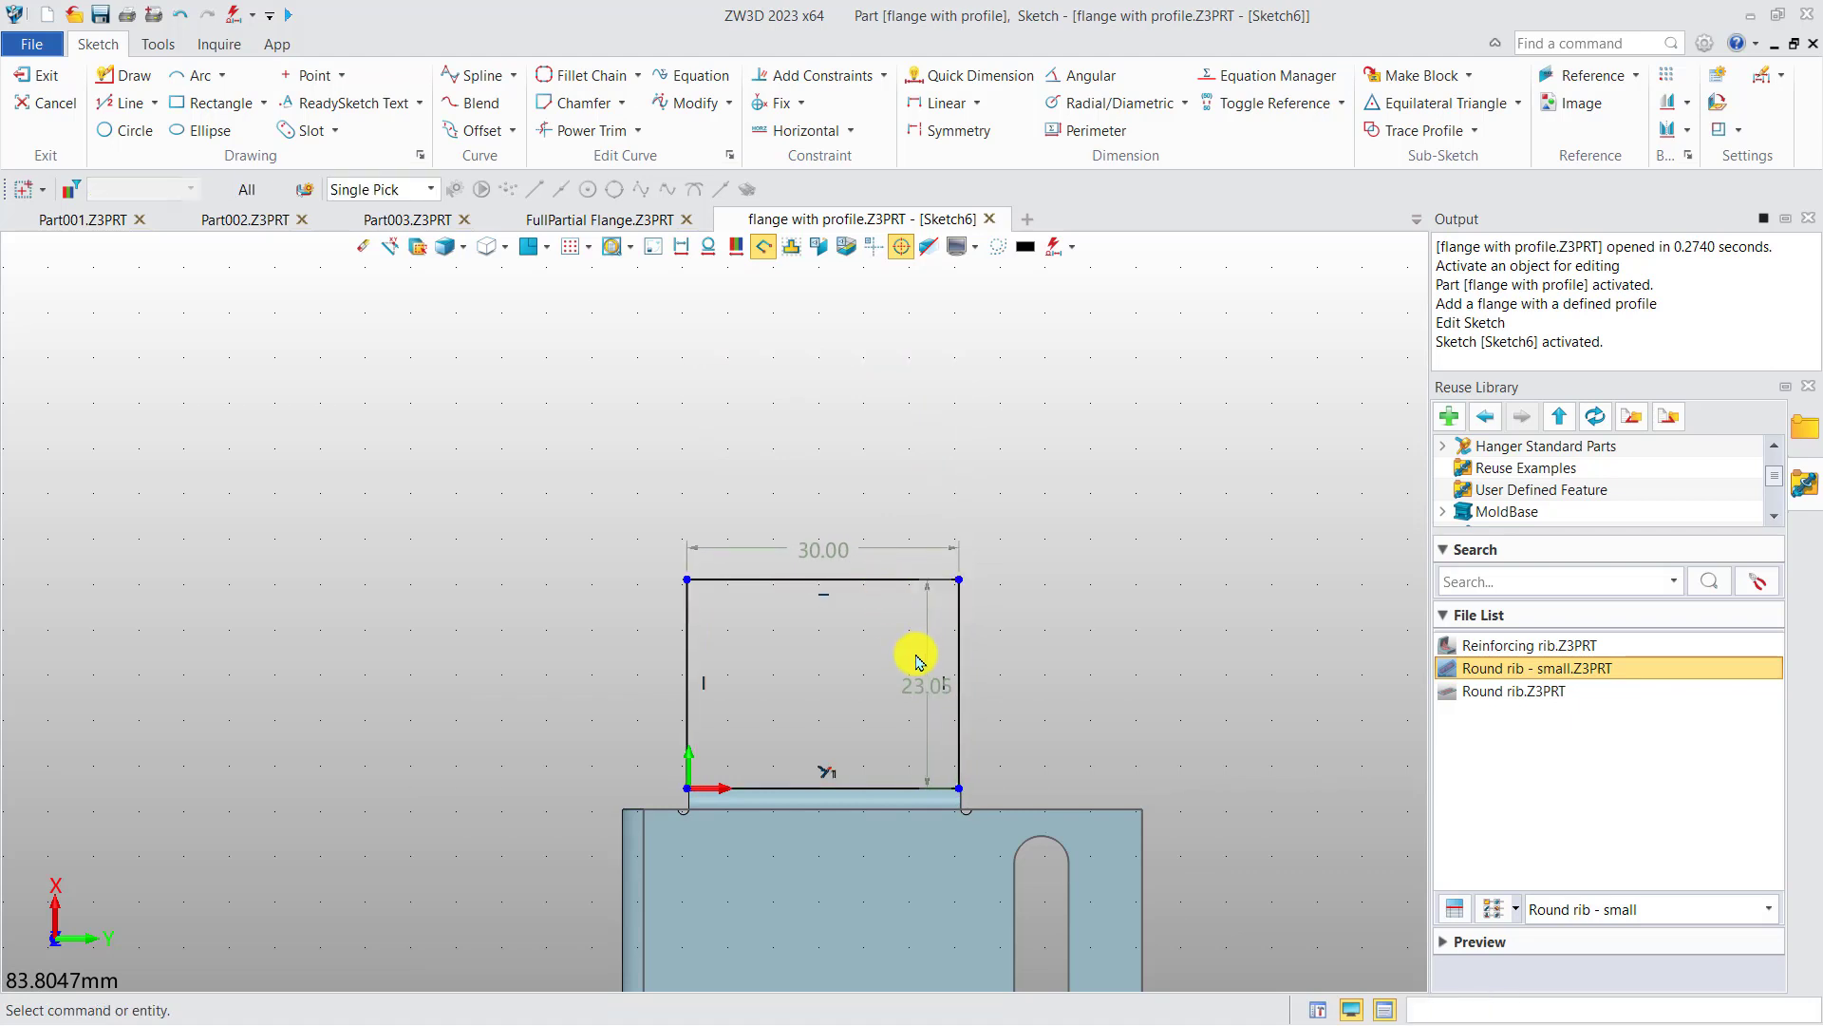
pyautogui.scroll(2, 916, 652)
pyautogui.doubleClick(930, 696)
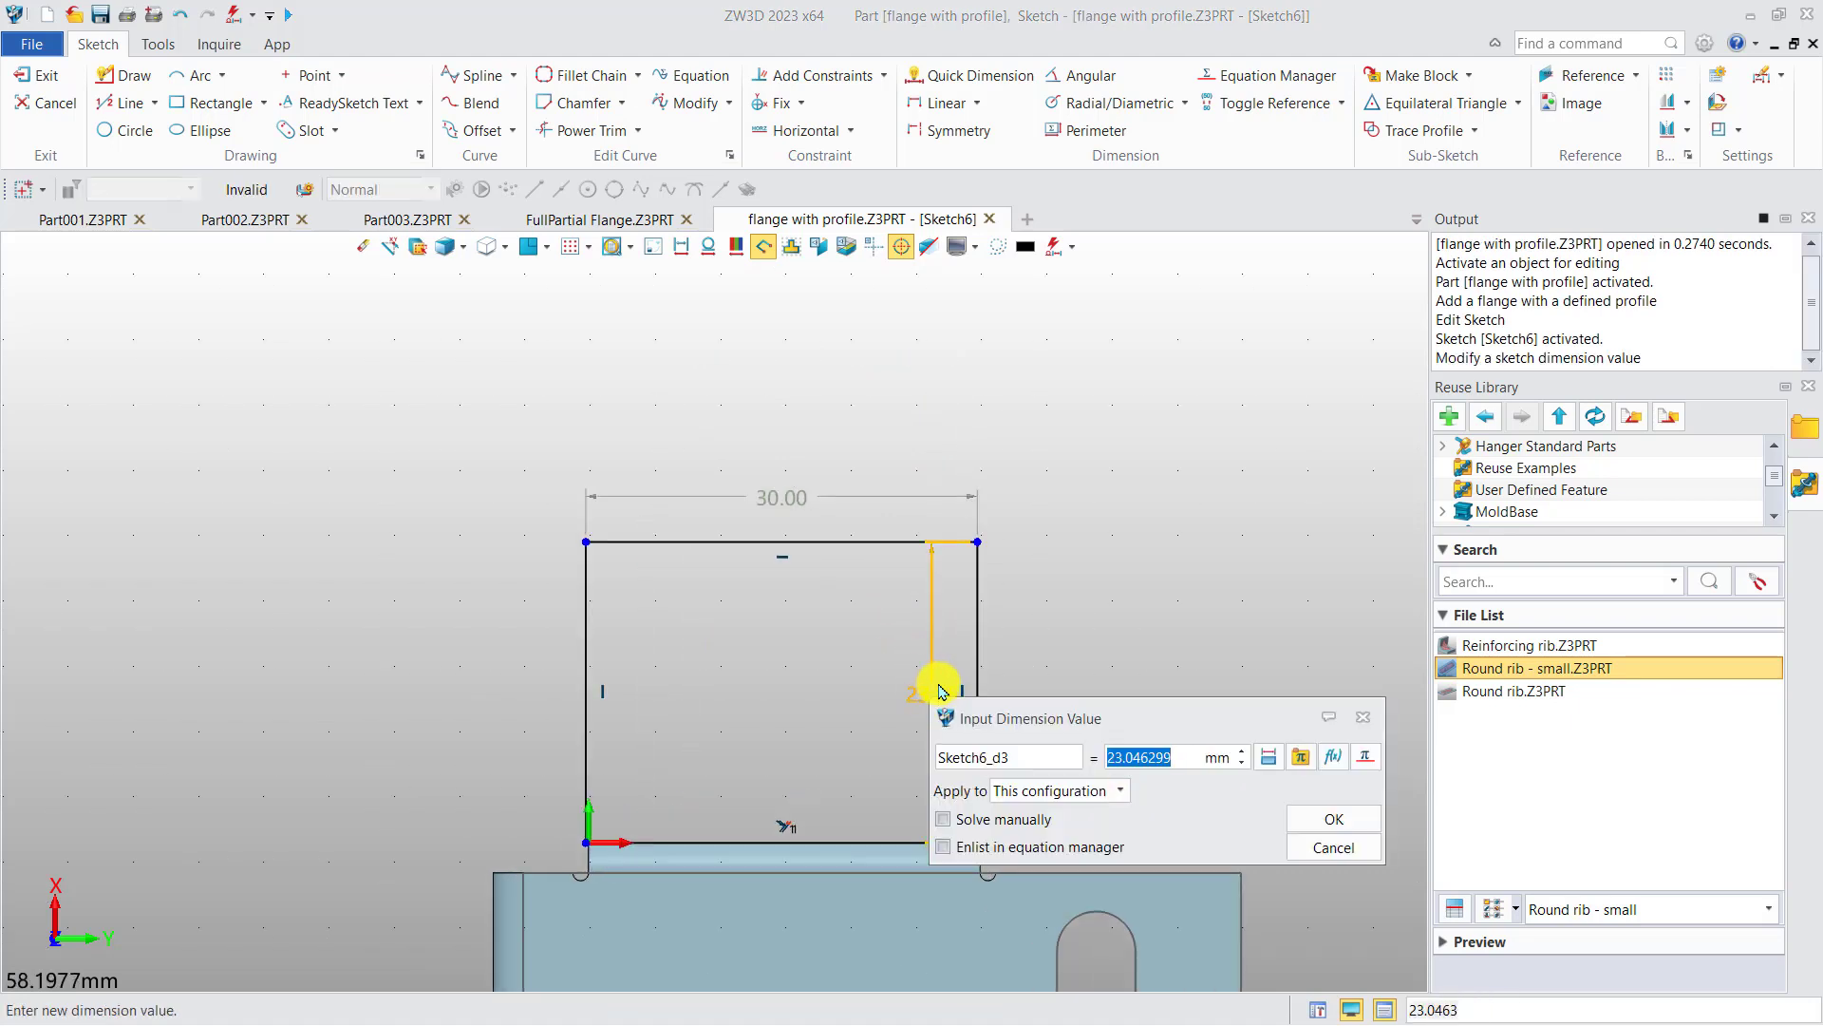
pyautogui.write('15')
pyautogui.press('Return')
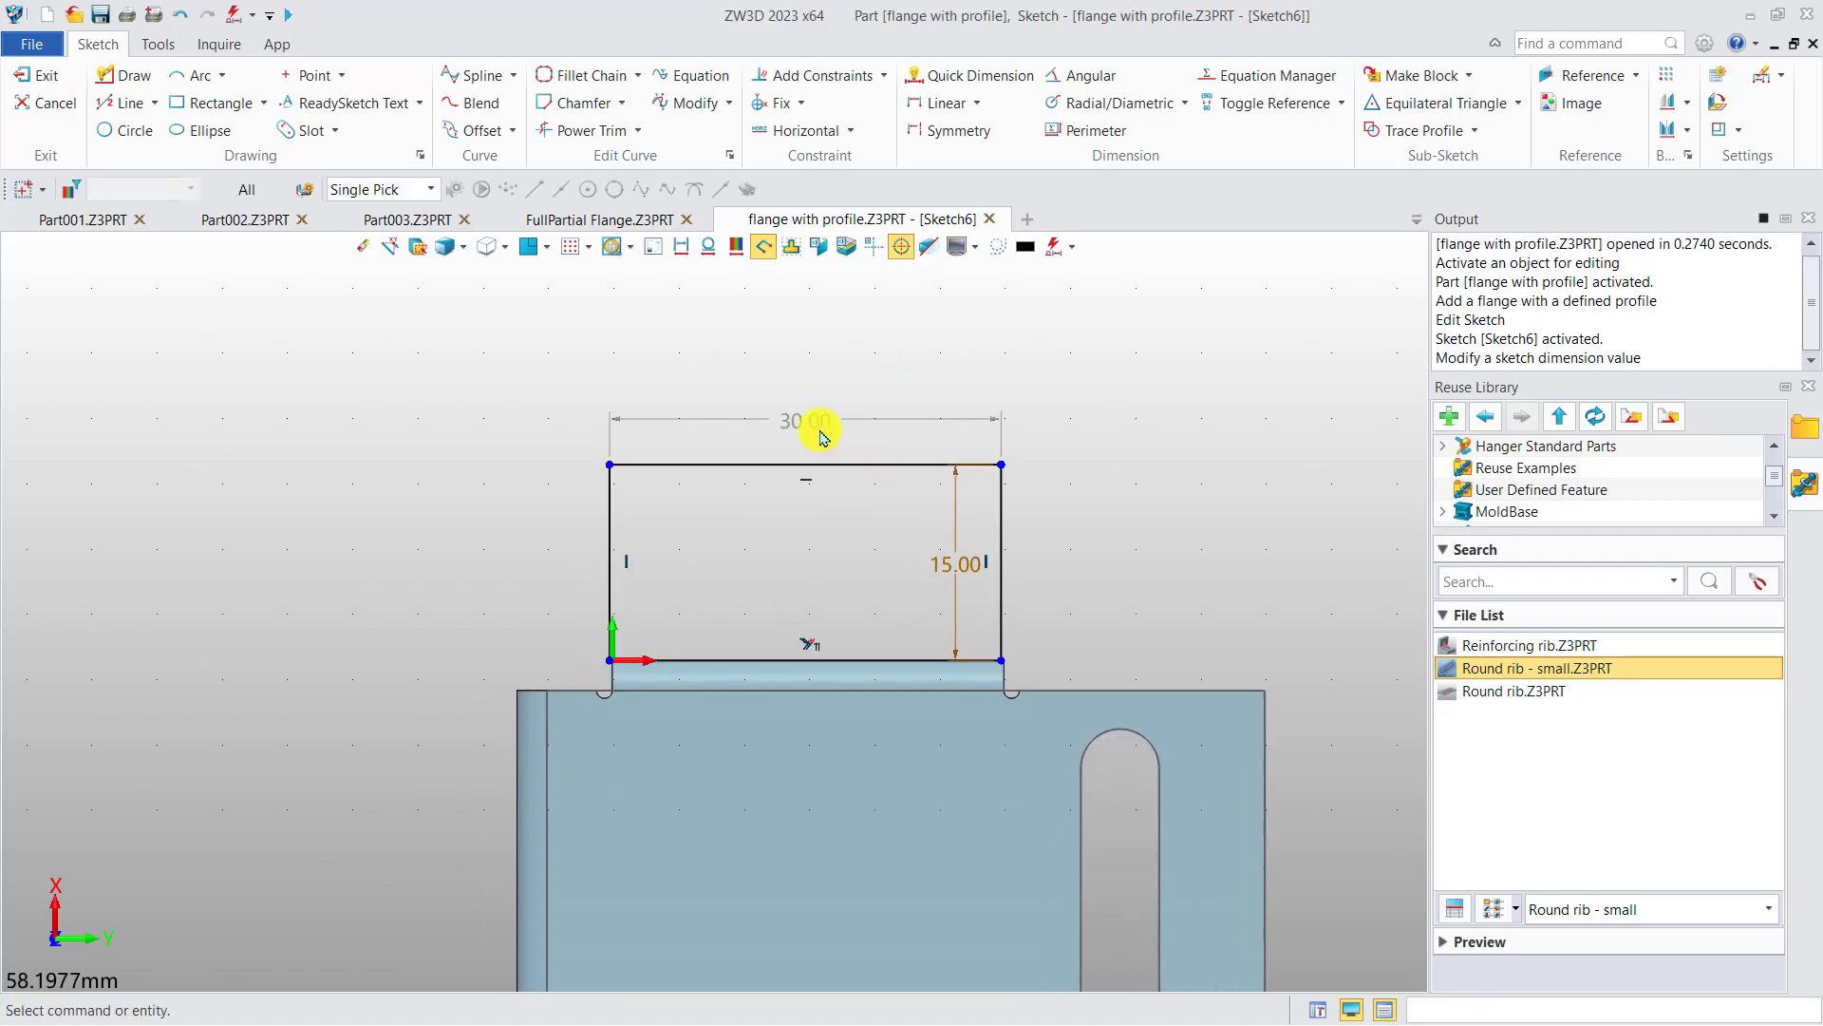
# Move the profile's vertical line at the origin inward, narrowing the rectangle to about 22.65 mm
pyautogui.moveTo(806, 423); pyautogui.dragTo(828, 378, button='middle')
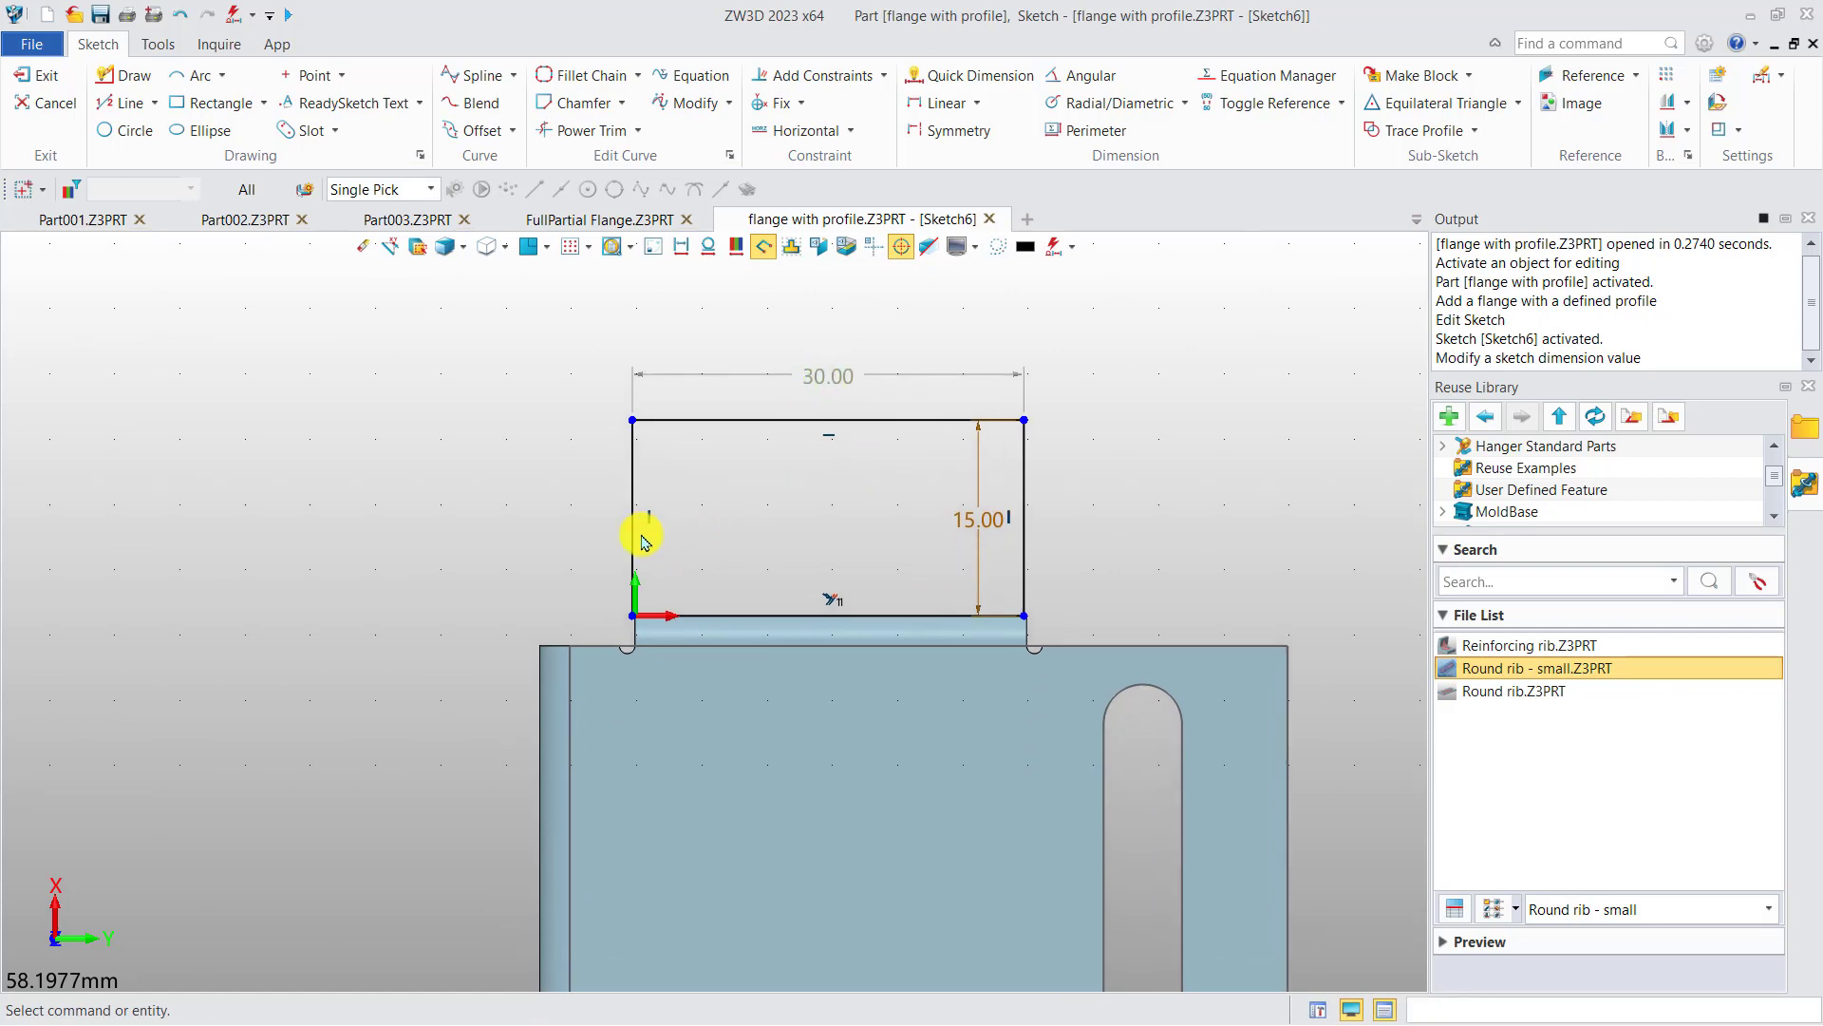
pyautogui.moveTo(633, 533); pyautogui.dragTo(732, 558)
pyautogui.scroll(1, 1086, 433)
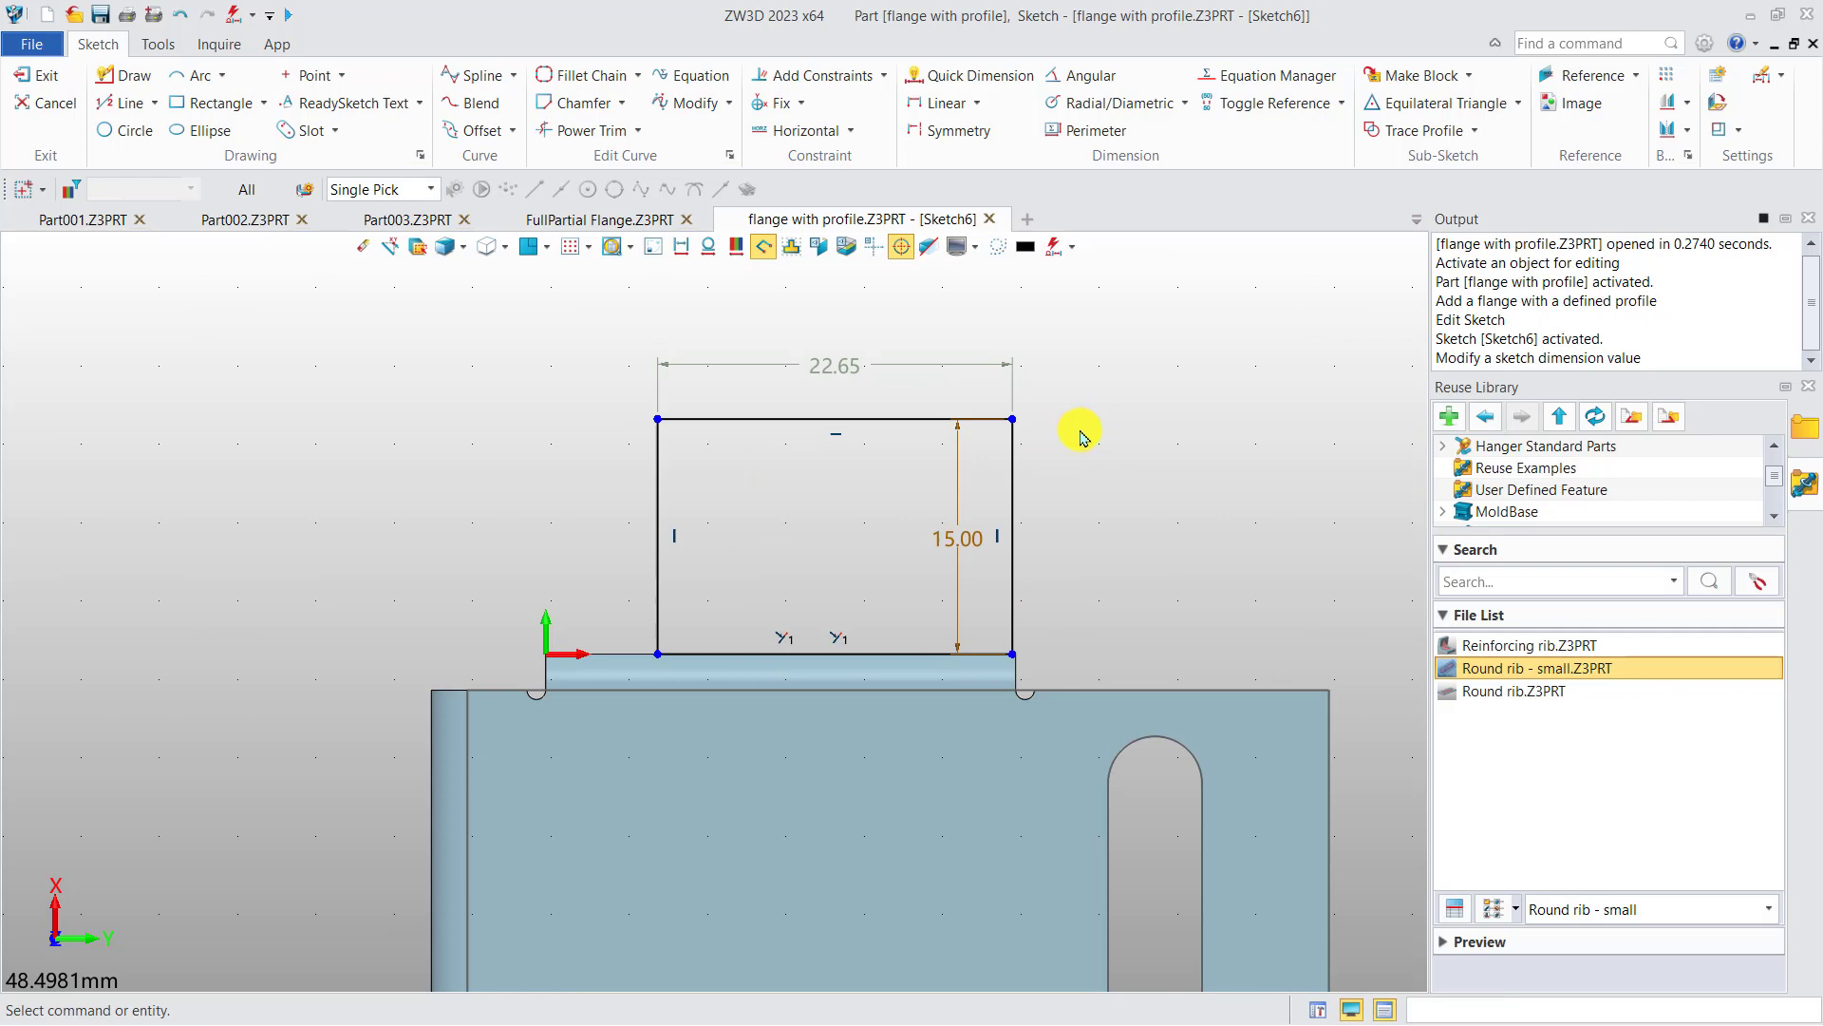
# Round both outer corners of the profile with 5 mm chain fillets and set the profile width to 22.5 mm
pyautogui.click(583, 75)
pyautogui.click(741, 419)
pyautogui.moveTo(1258, 381); pyautogui.dragTo(1172, 383)
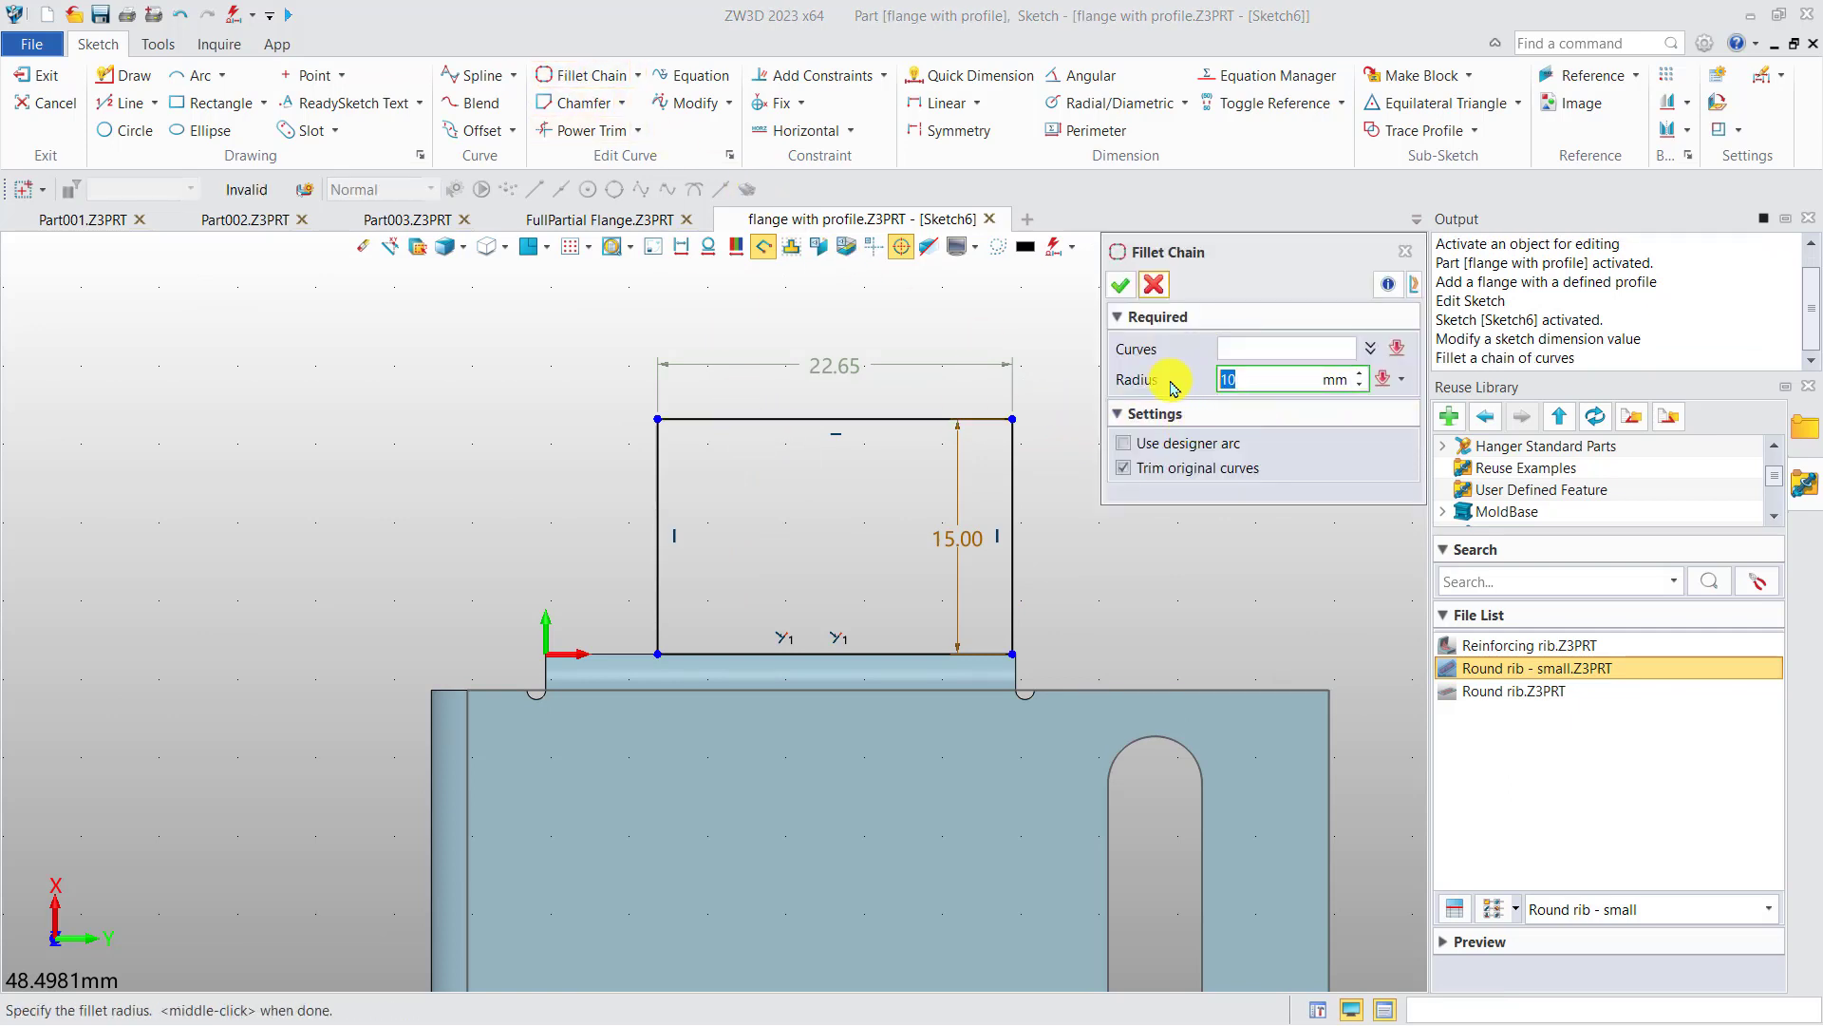
pyautogui.write('5')
pyautogui.click(1237, 347)
pyautogui.click(653, 473)
pyautogui.click(1012, 454)
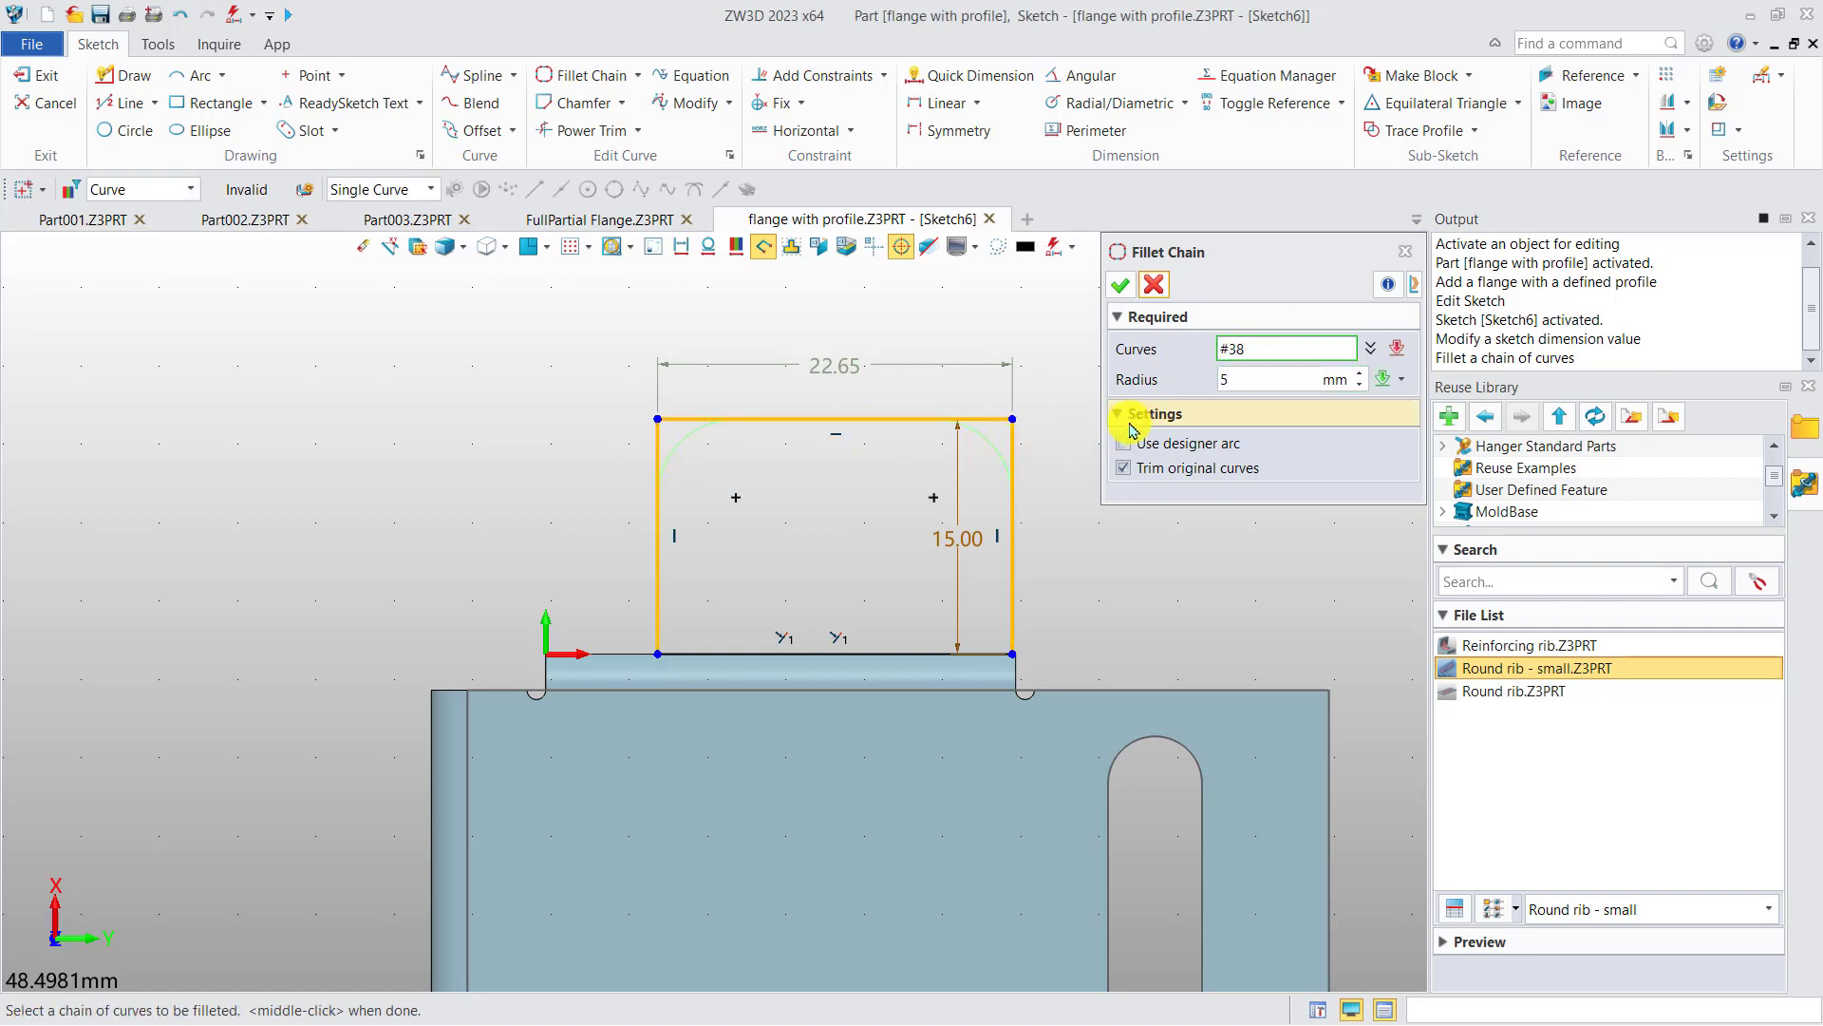
pyautogui.click(1121, 285)
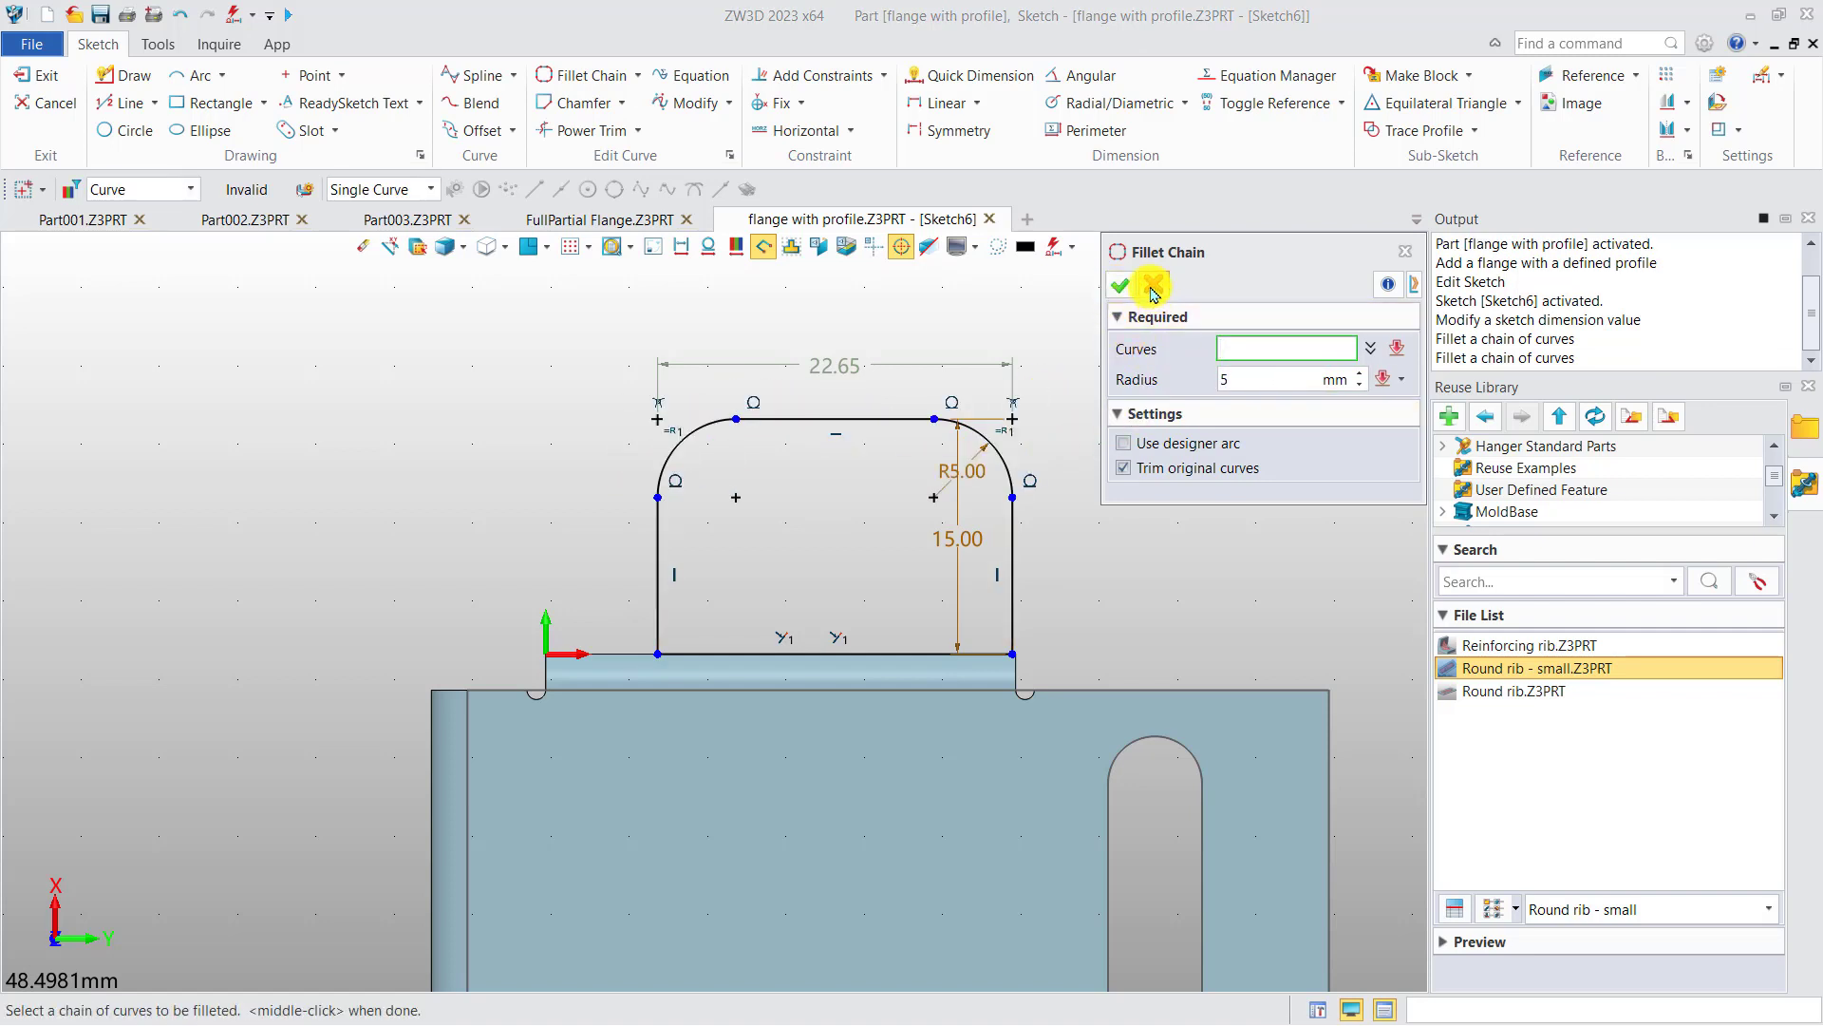
pyautogui.click(1153, 288)
pyautogui.doubleClick(835, 366)
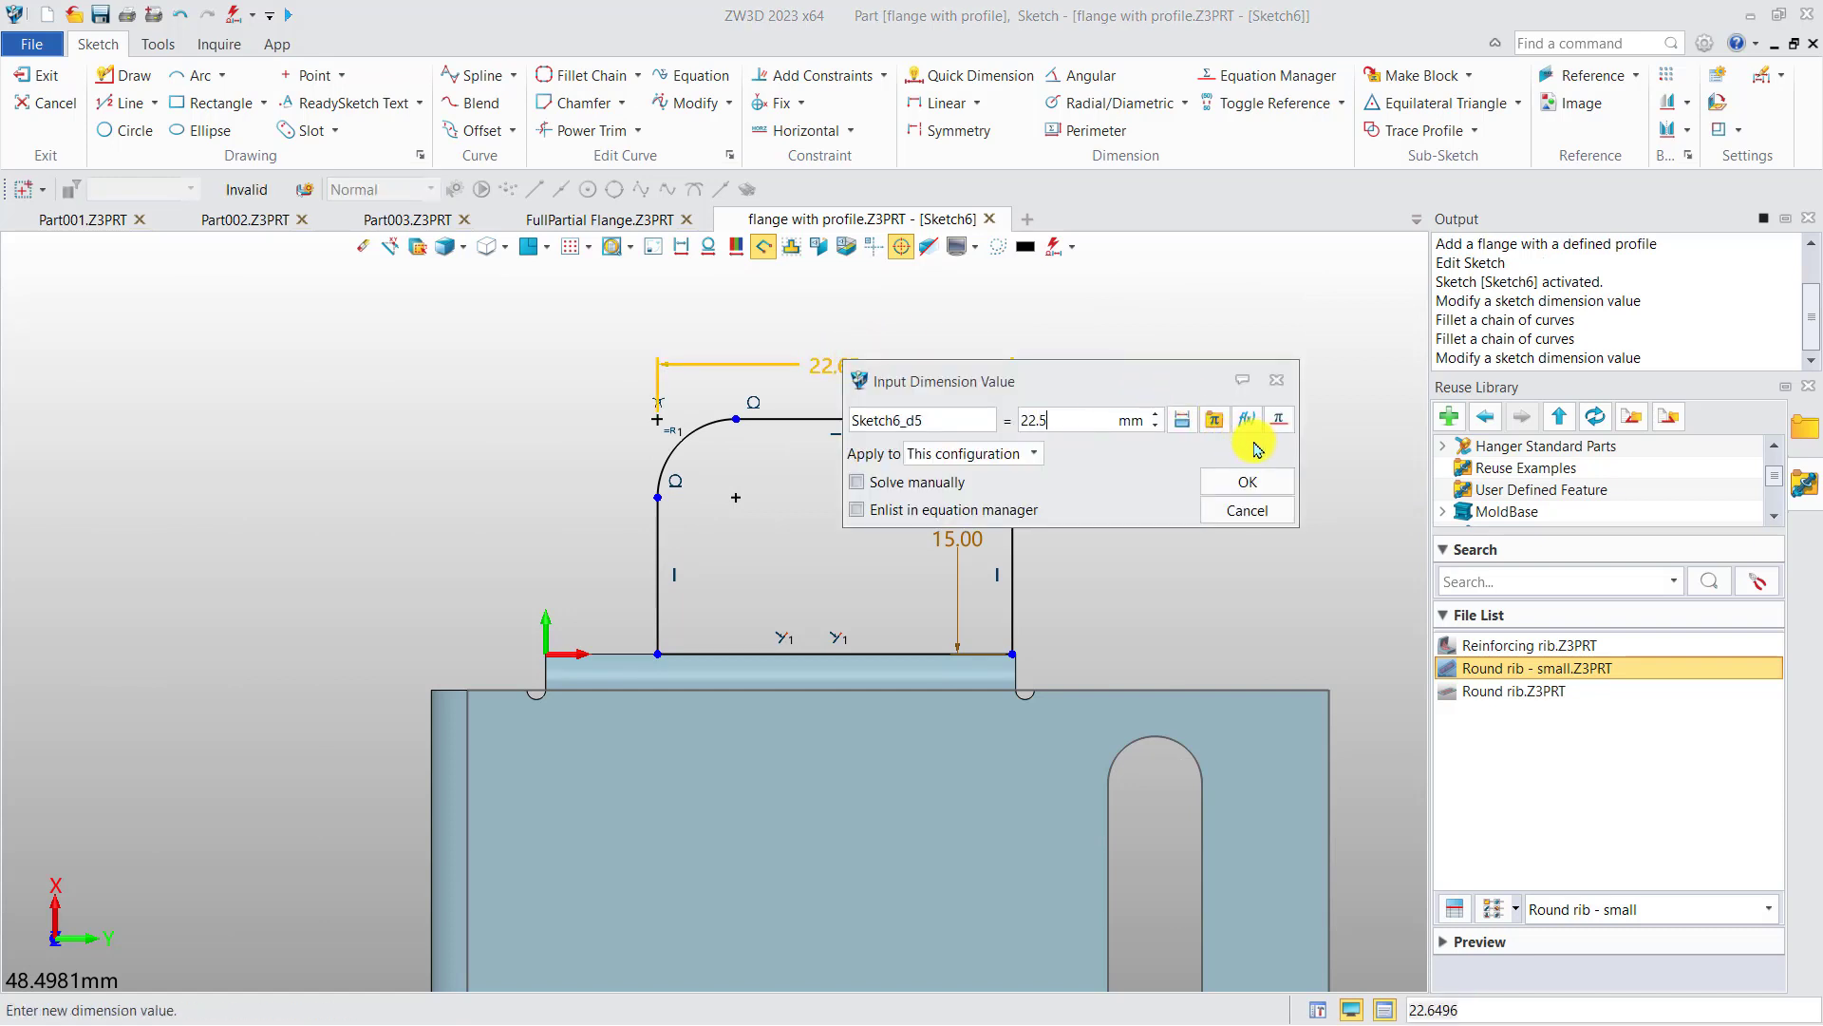
pyautogui.press('Return')
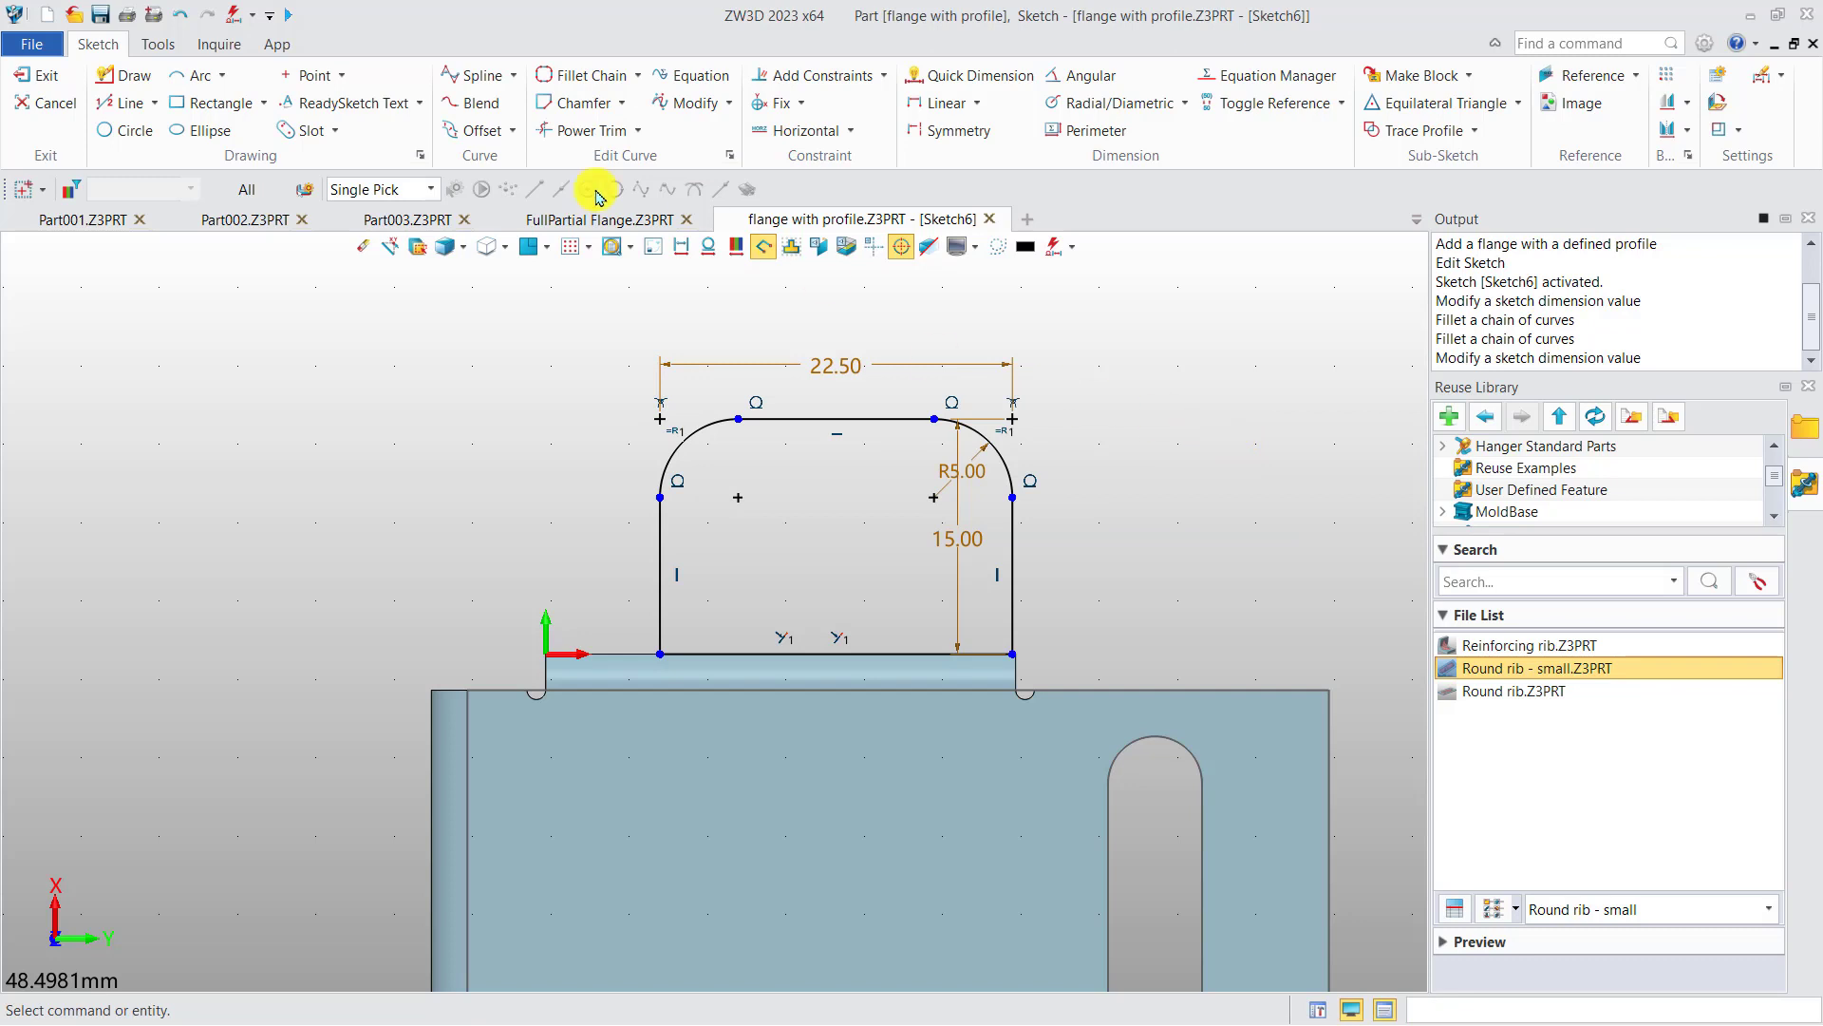
# Draw a circle of radius 2.5 mm centred on the arc centre of the rounded corner nearer the sketch origin
pyautogui.click(121, 130)
pyautogui.scroll(2, 744, 521)
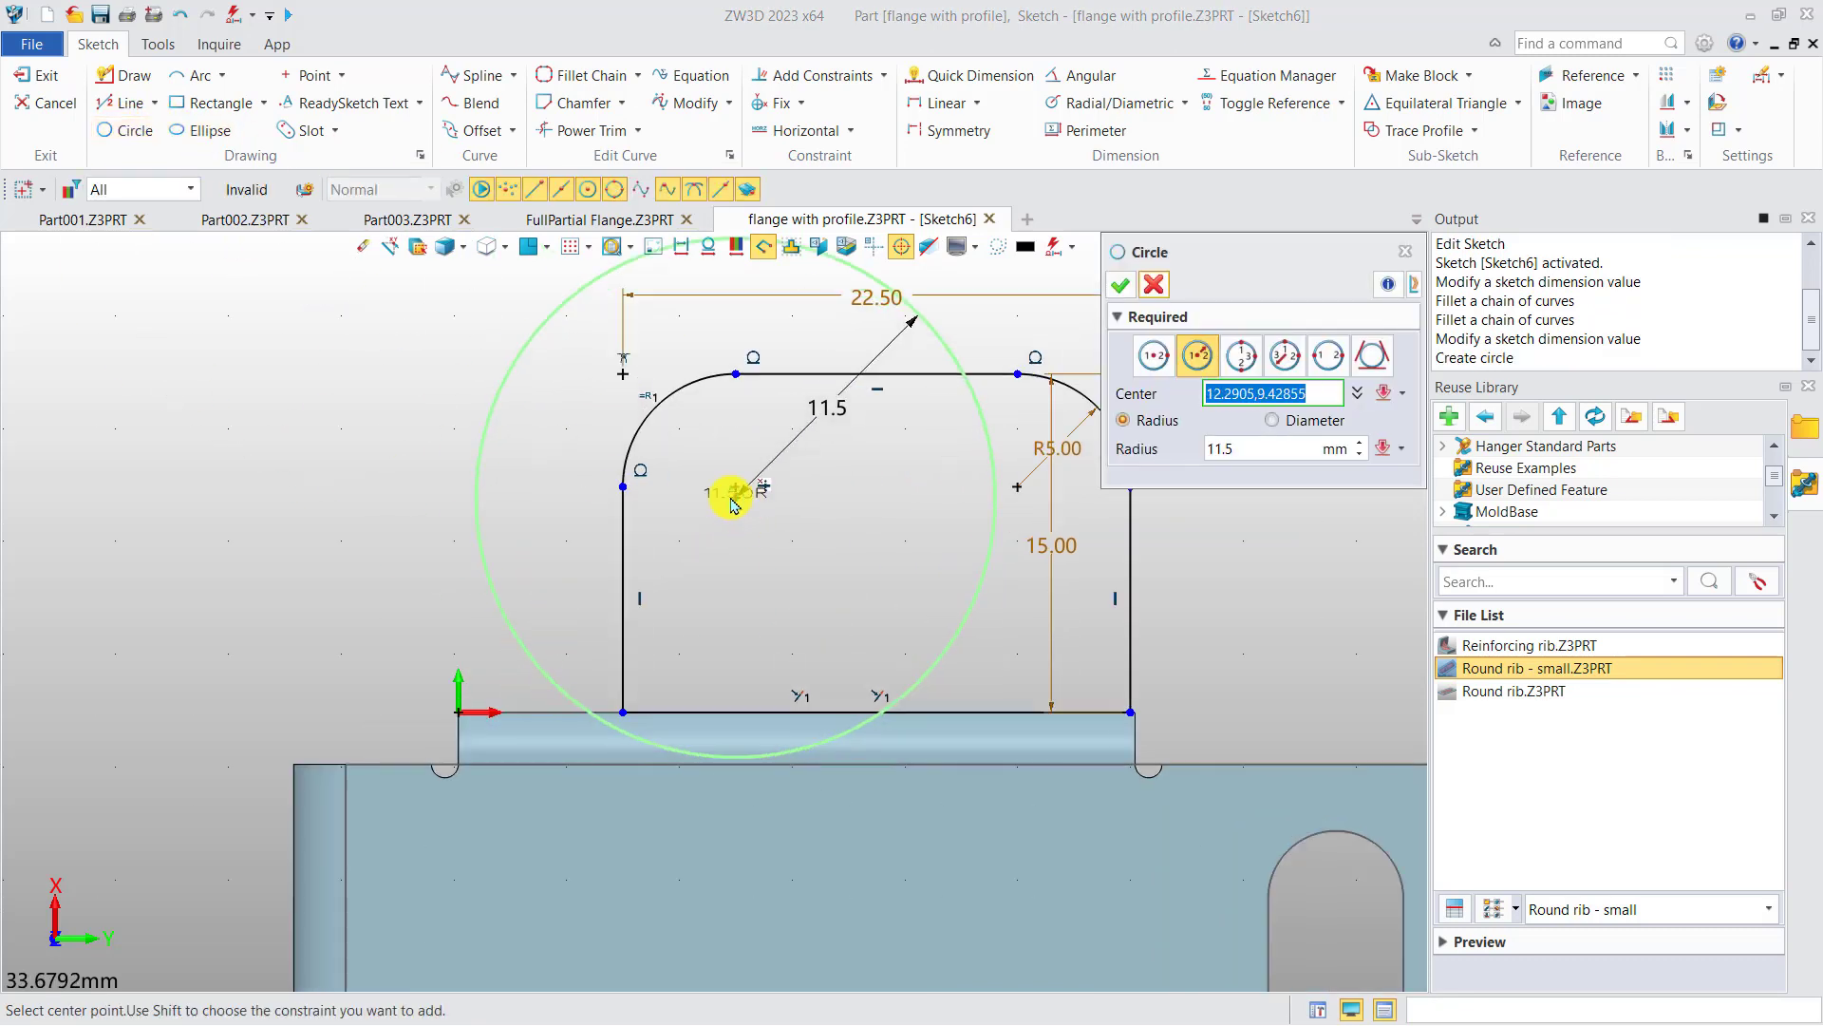
pyautogui.click(736, 486)
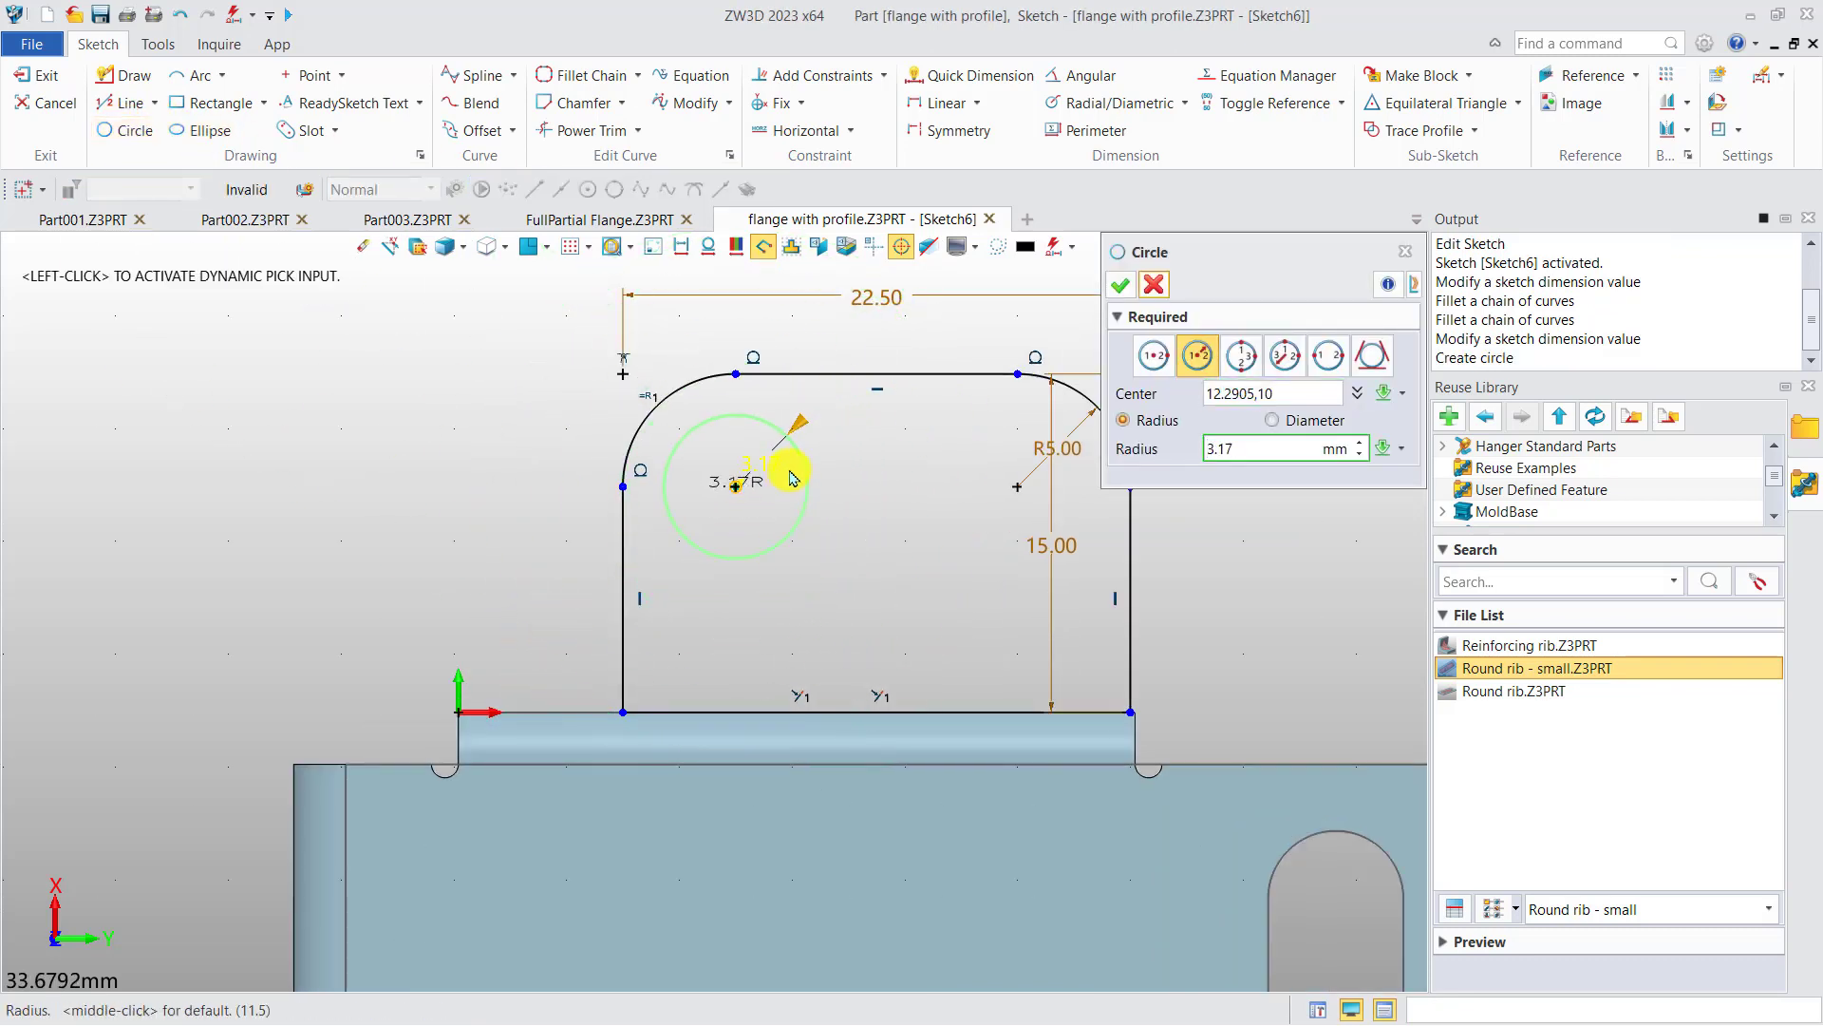
pyautogui.click(1232, 446)
pyautogui.write('2.5')
pyautogui.press('Return')
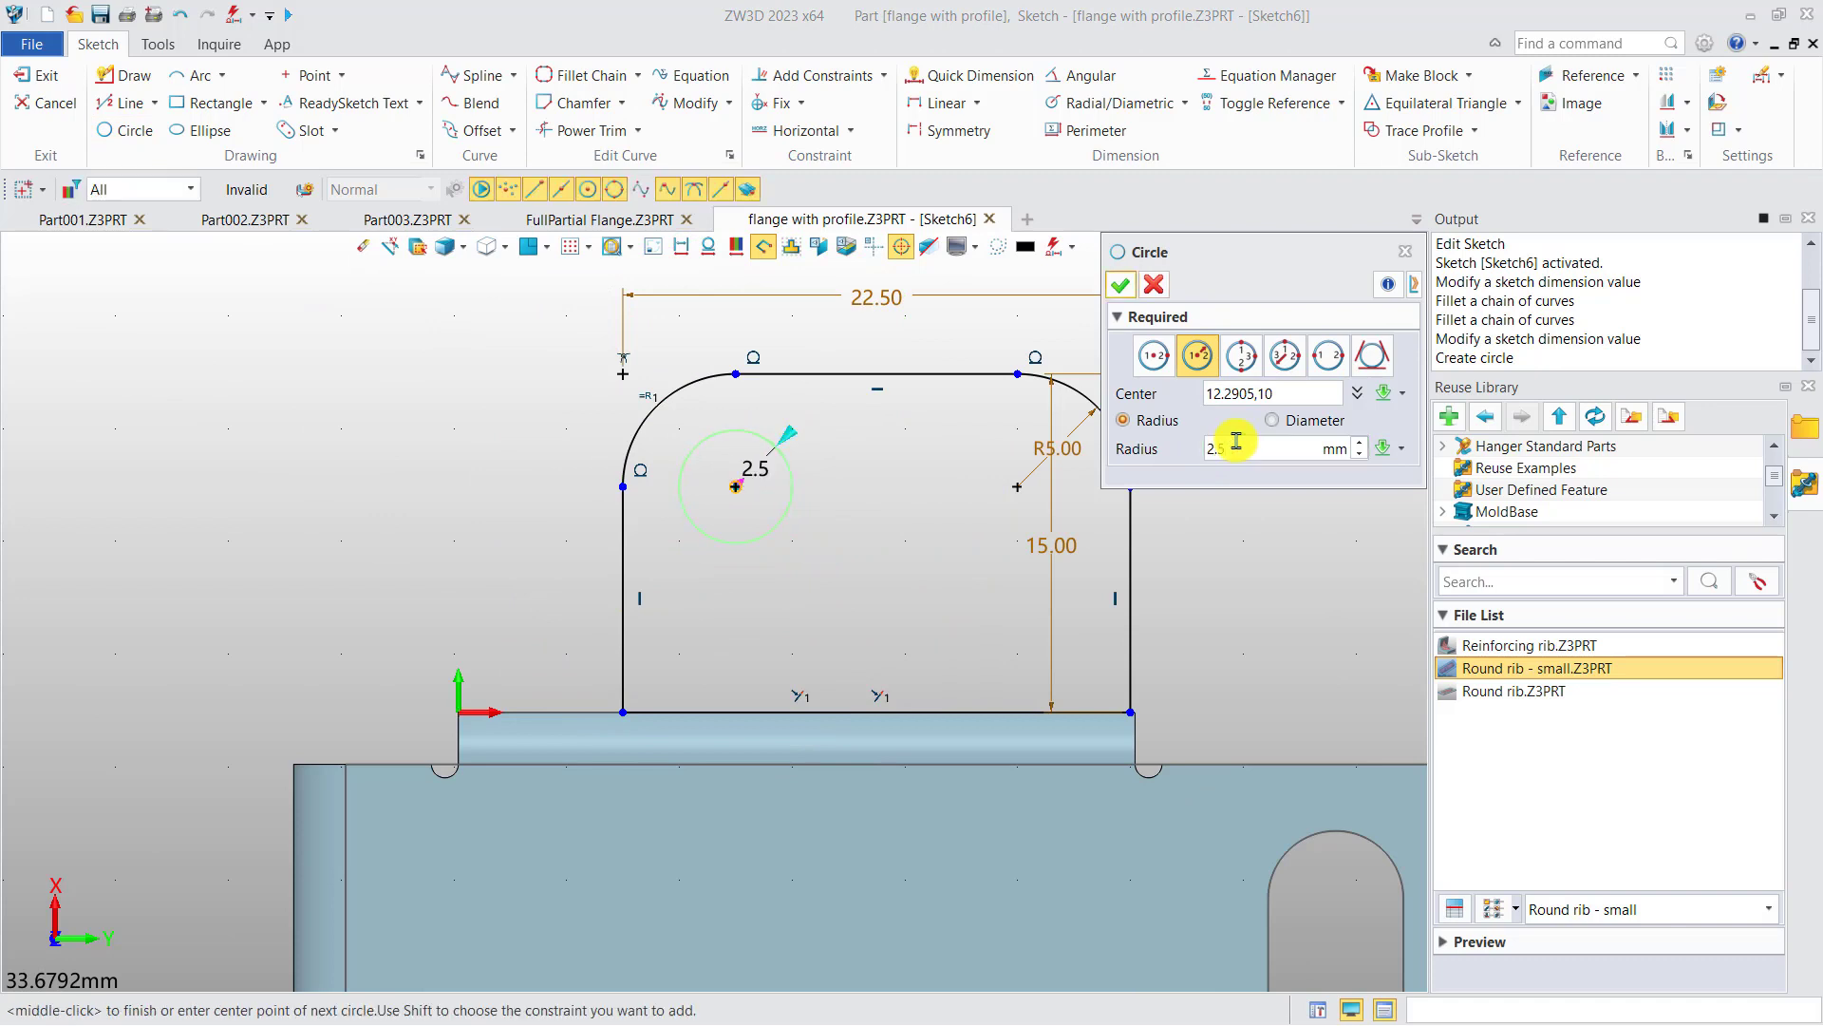
pyautogui.click(1122, 286)
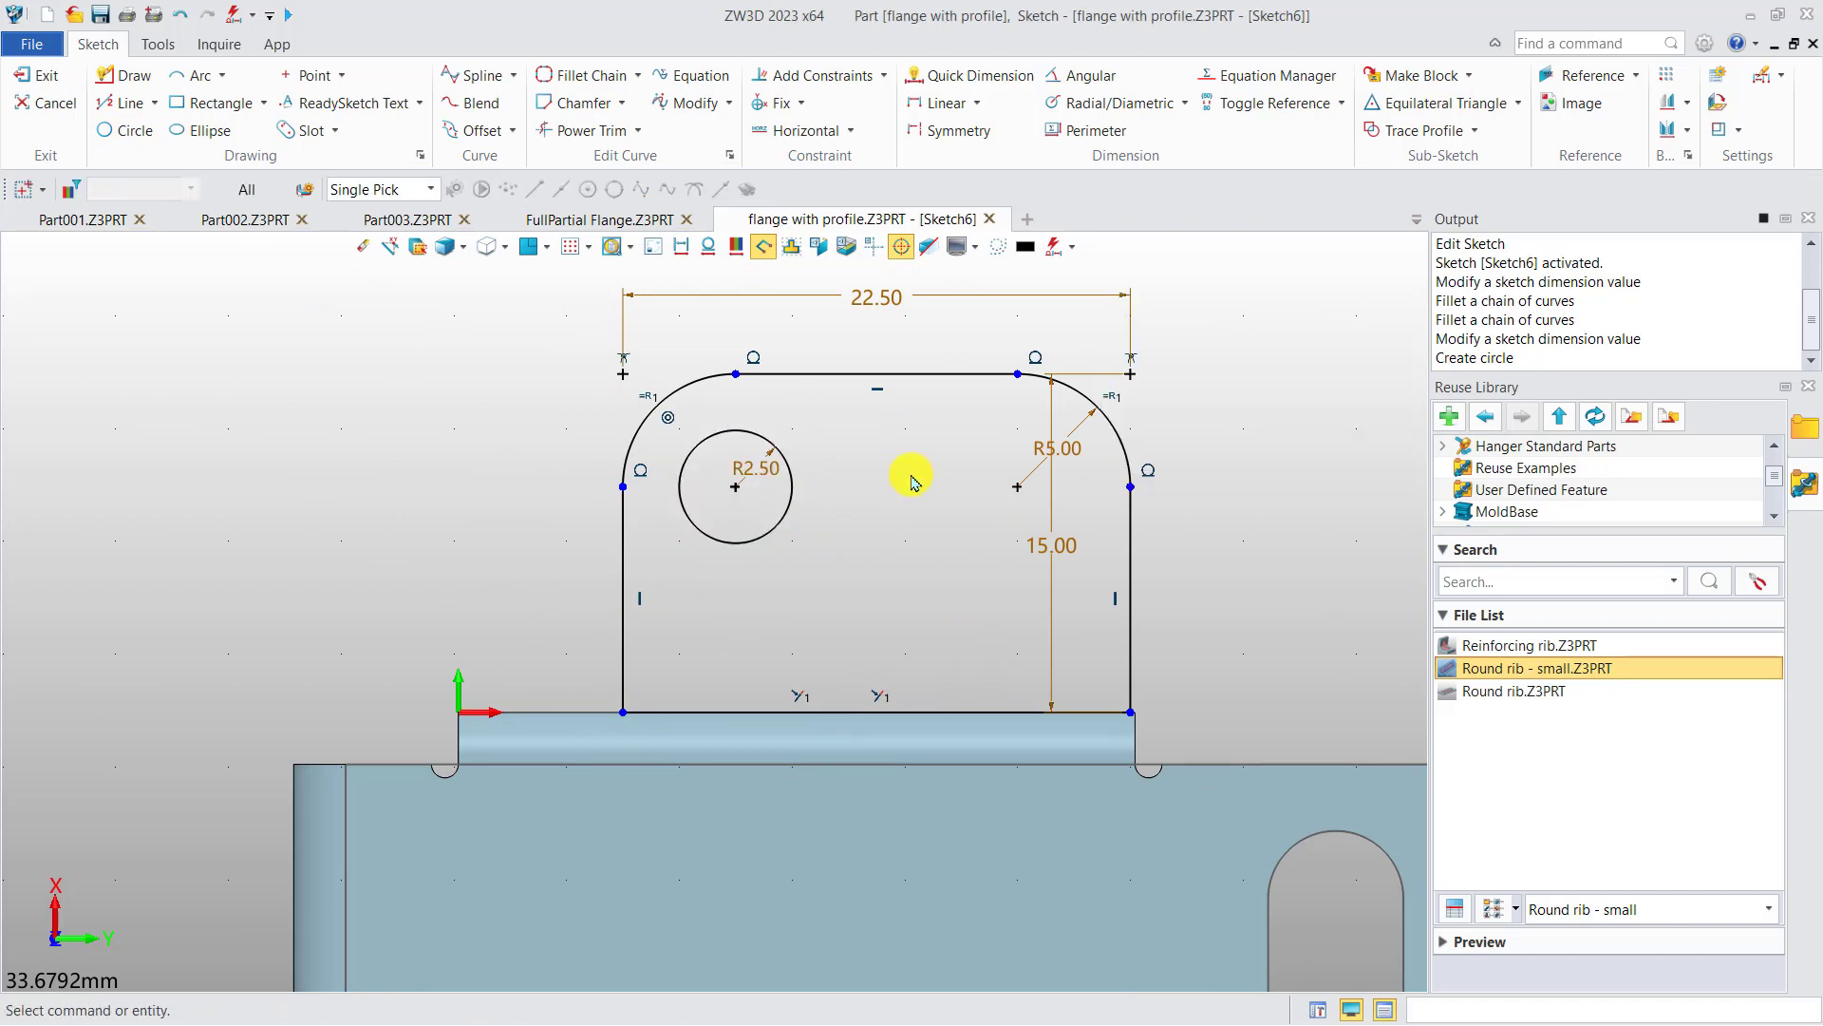
# Add a second 2.5 mm radius circle at the arc centre of the other rounded corner
pyautogui.middleClick(913, 480)
pyautogui.click(1018, 486)
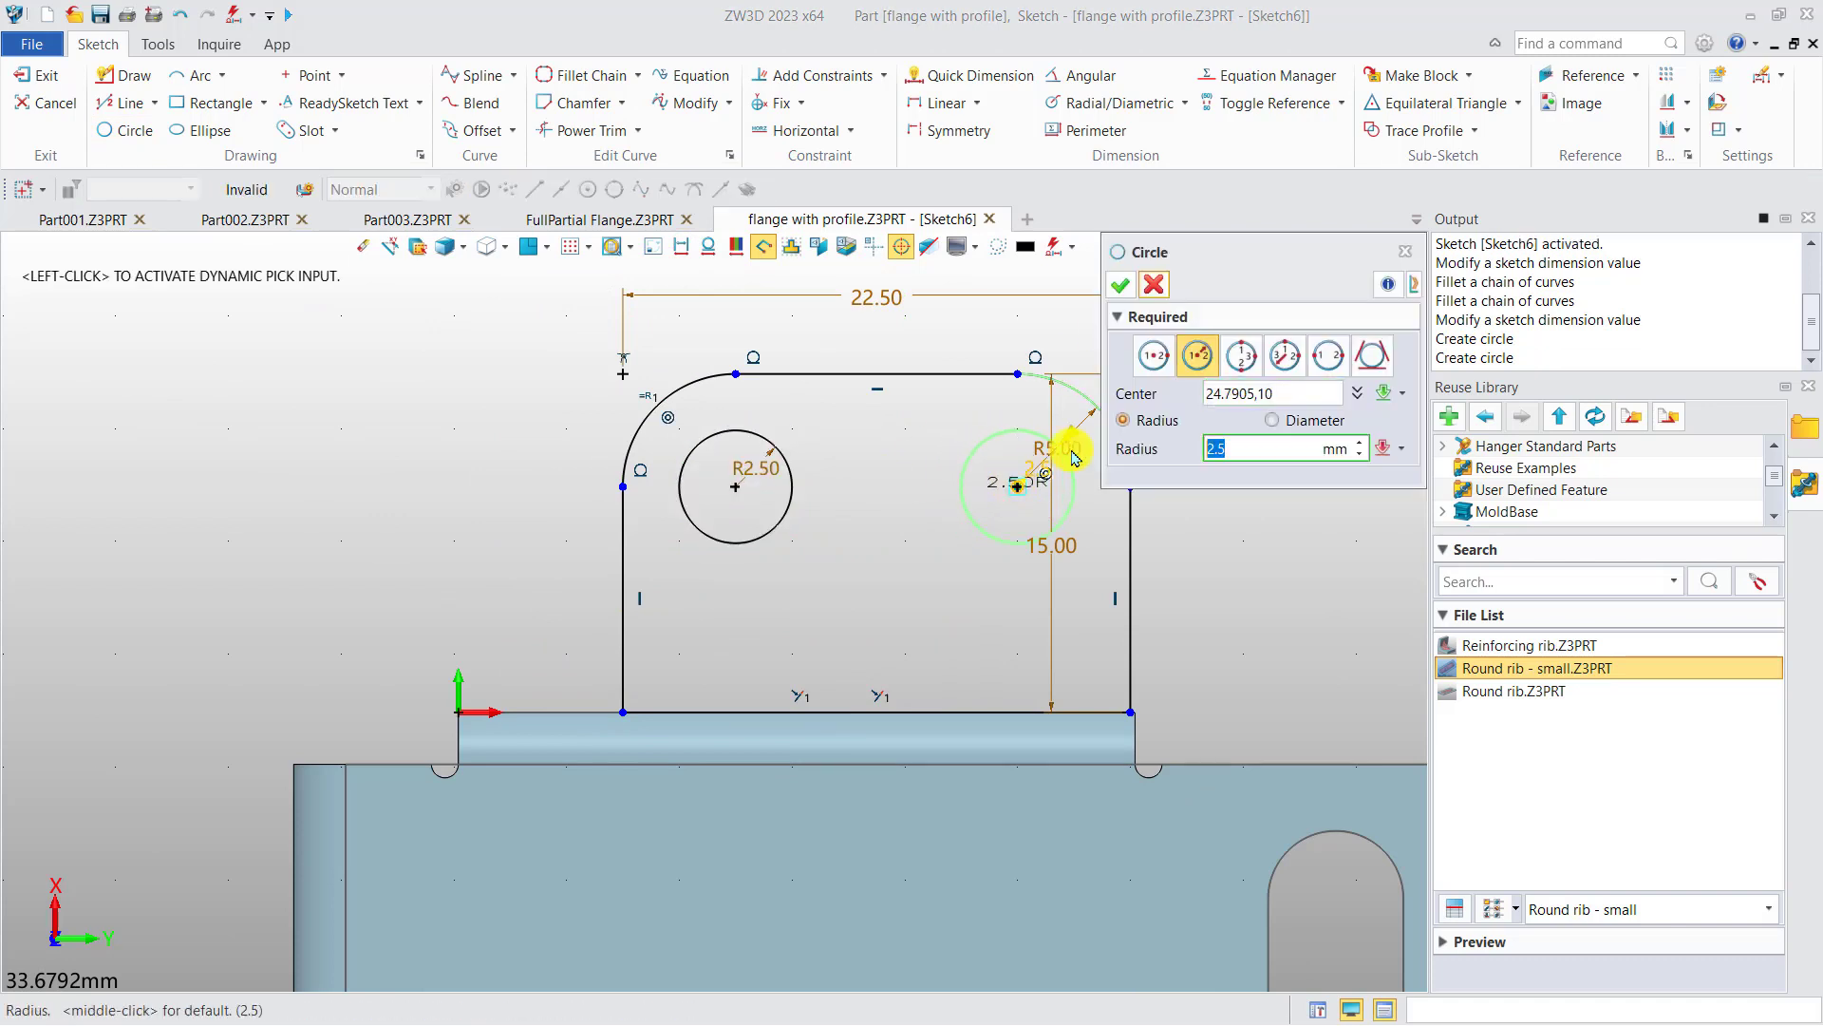
pyautogui.click(1121, 285)
pyautogui.moveTo(1169, 410); pyautogui.dragTo(1095, 398, button='middle')
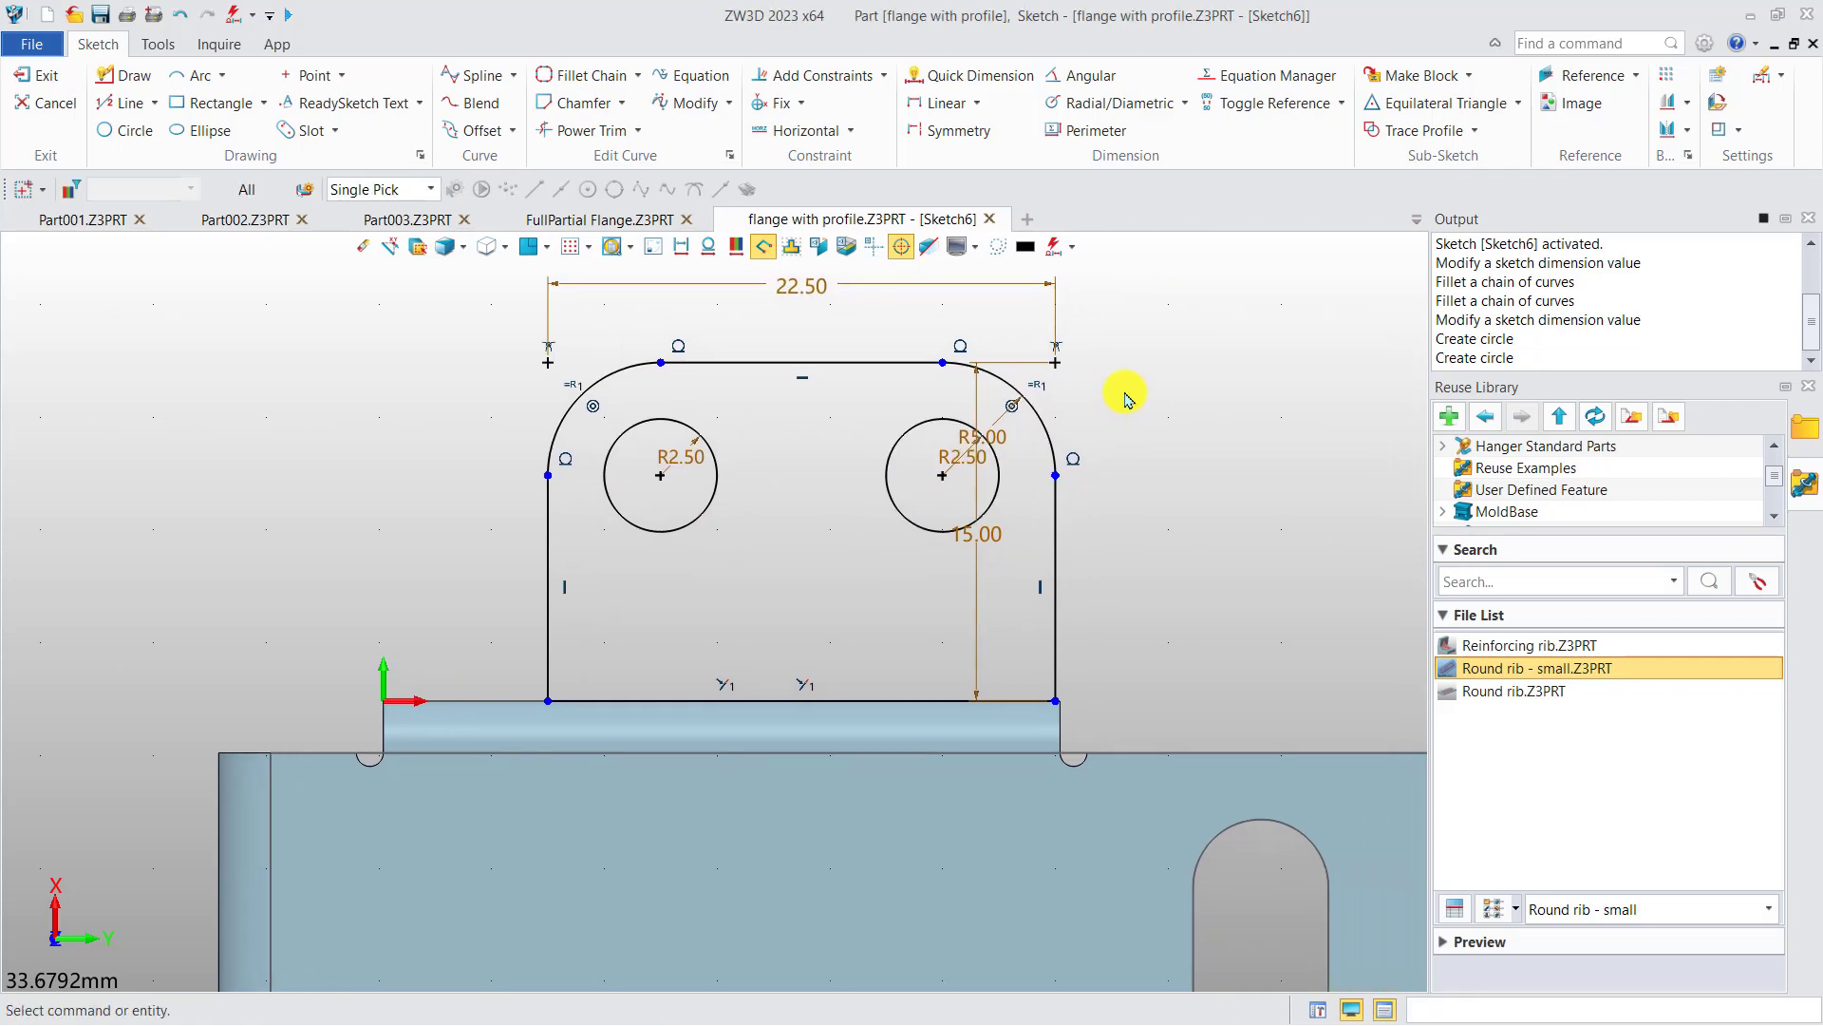
# Exit the profile sketch and create the flange with the two-hole rounded profile, keeping the obround relief
pyautogui.rightClick(1130, 377)
pyautogui.click(1229, 358)
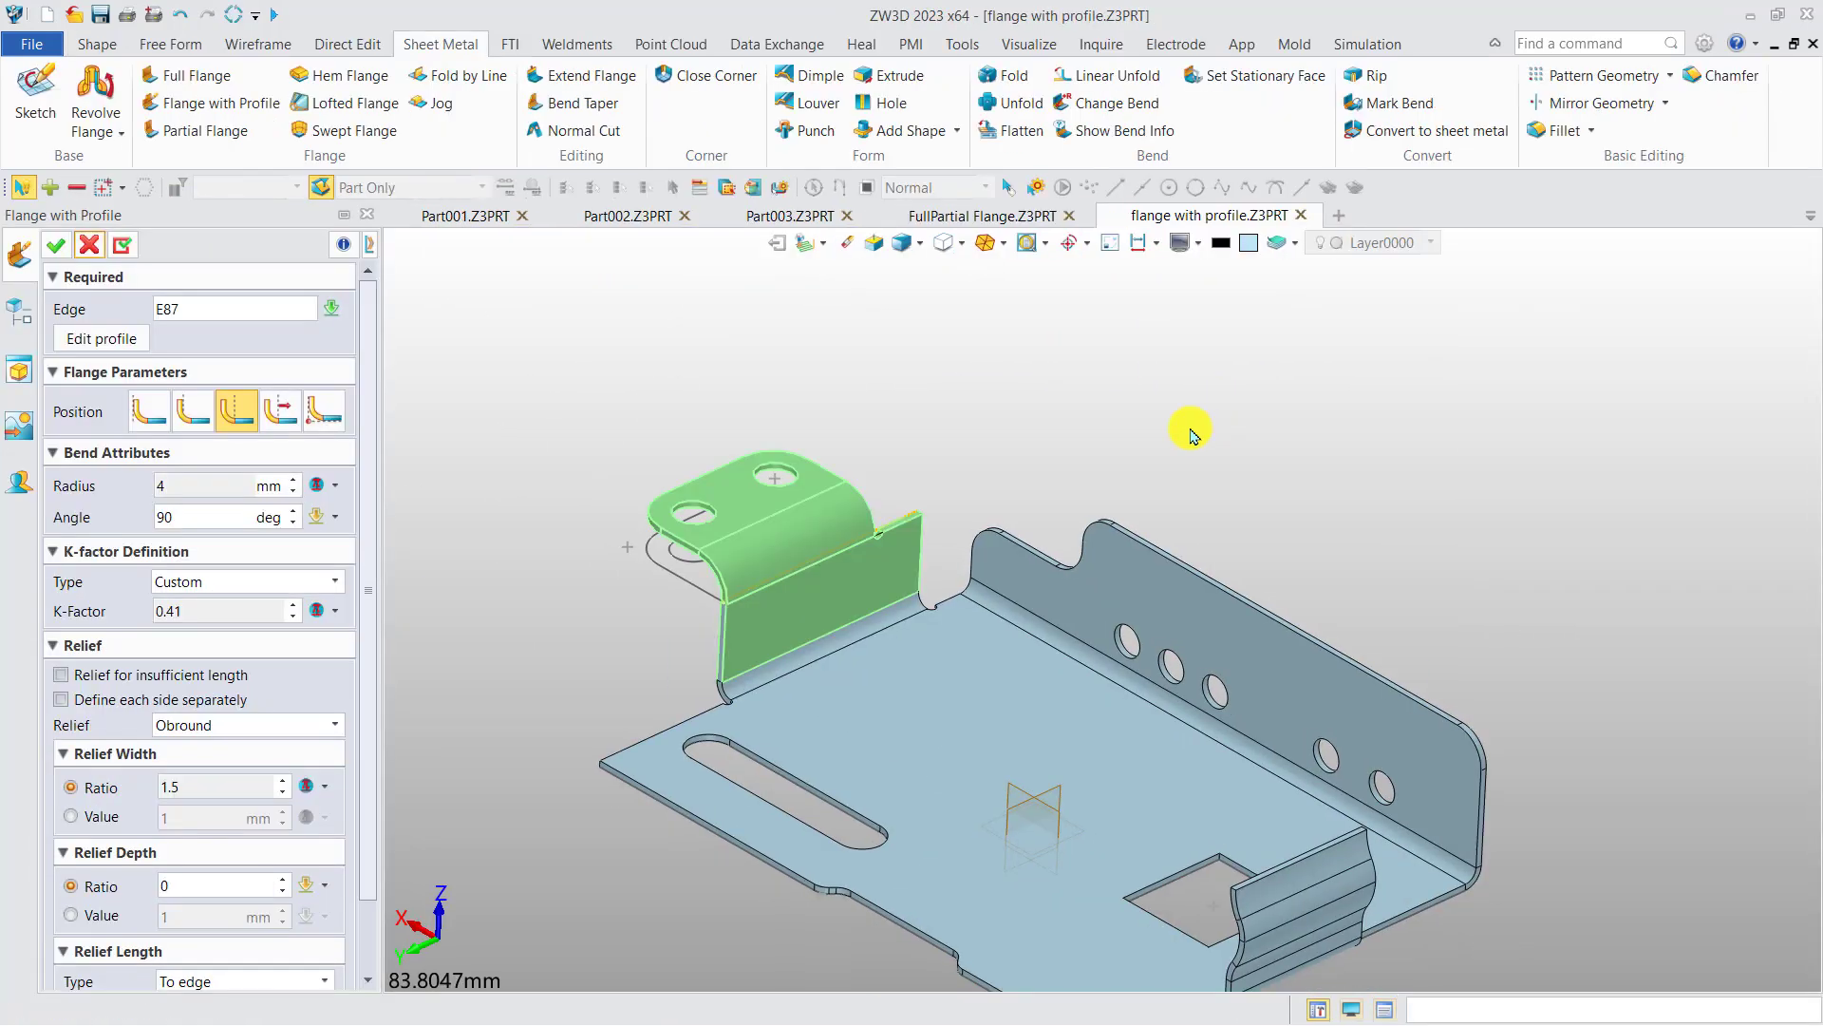
pyautogui.moveTo(1194, 434); pyautogui.dragTo(907, 542, button='middle')
pyautogui.scroll(3, 883, 523)
pyautogui.moveTo(372, 528); pyautogui.dragTo(366, 600)
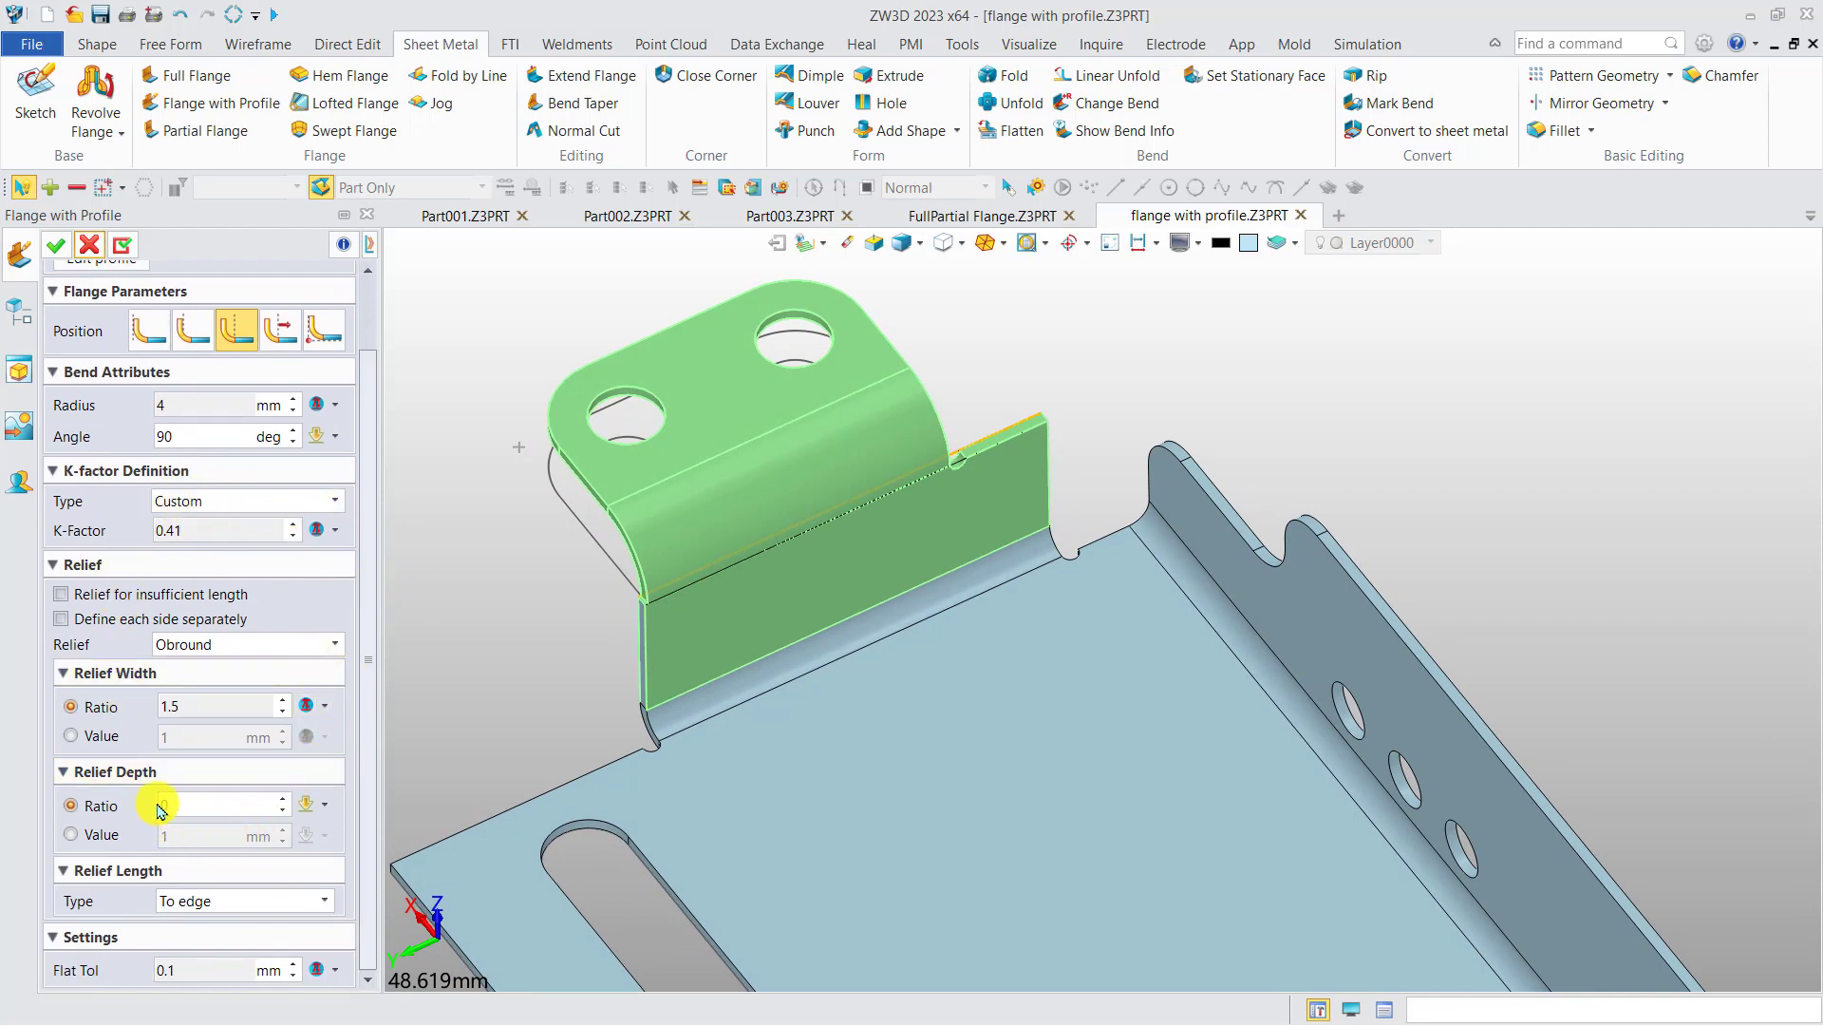
pyautogui.click(56, 248)
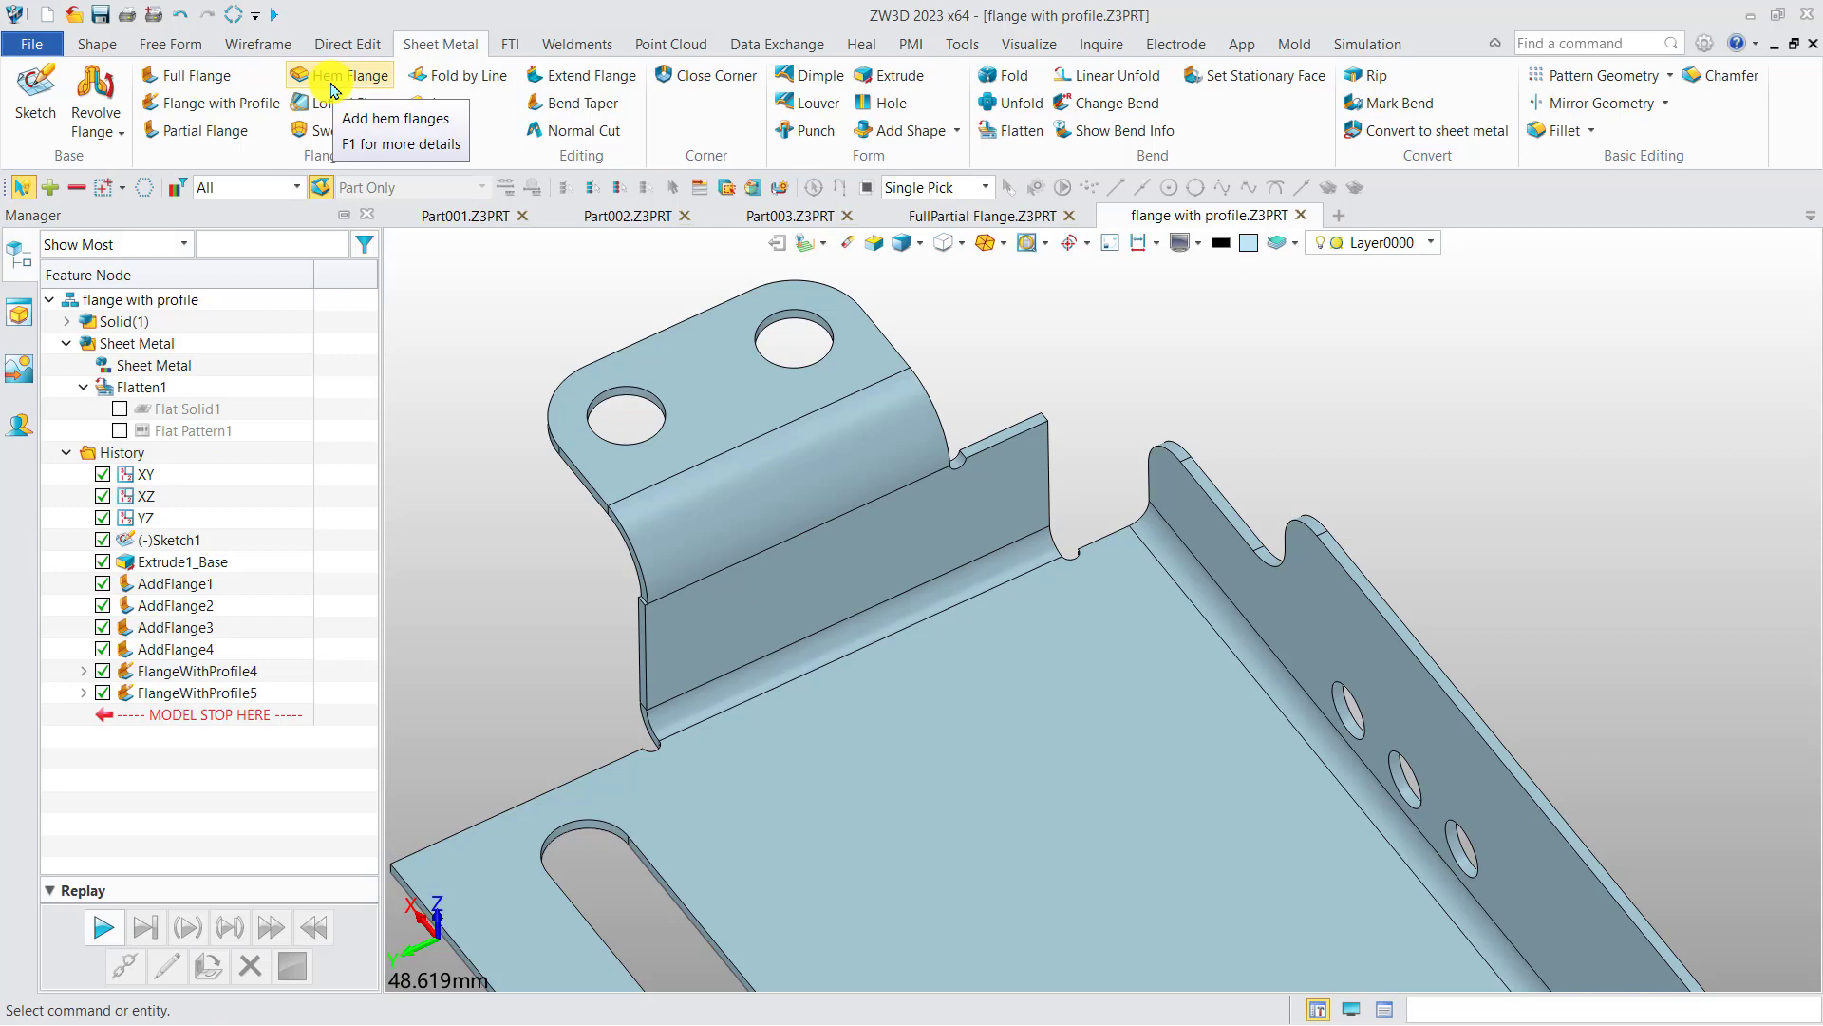
# Open HingeAssembly.Z3ASM from the 2. HEM_Hinge folder
pyautogui.click(75, 14)
pyautogui.doubleClick(608, 351)
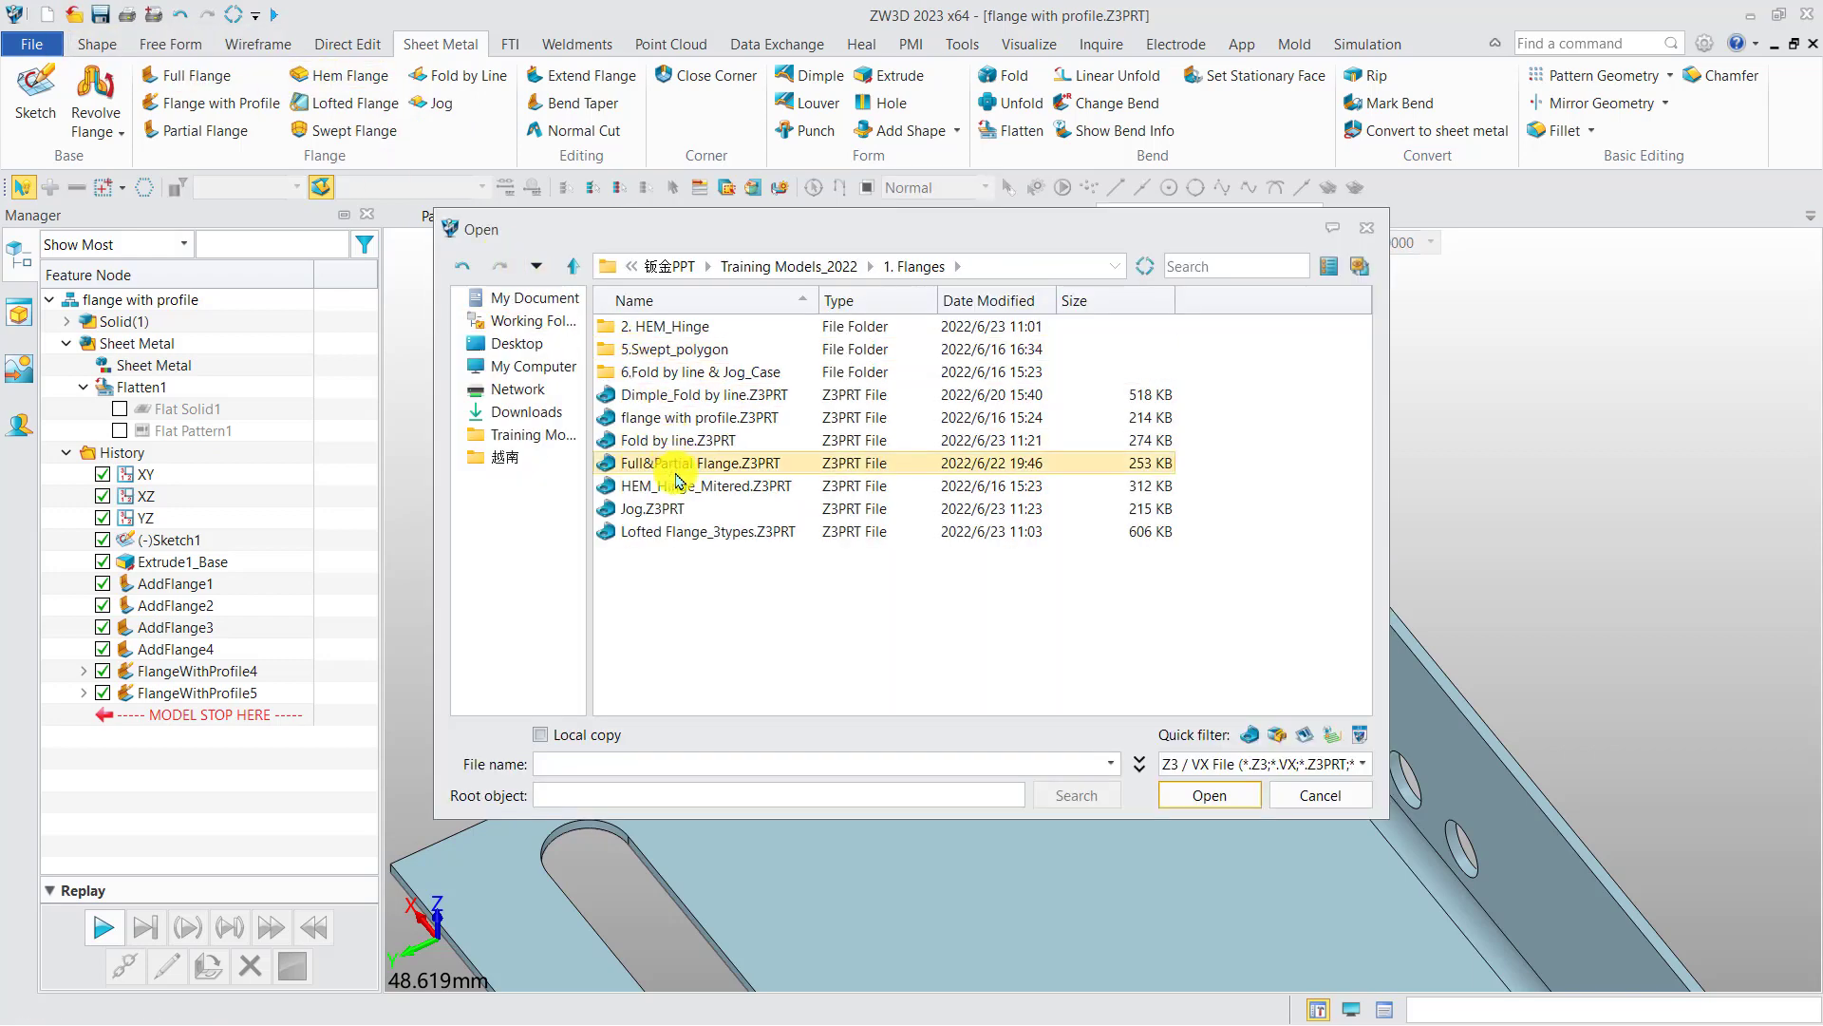
pyautogui.doubleClick(712, 328)
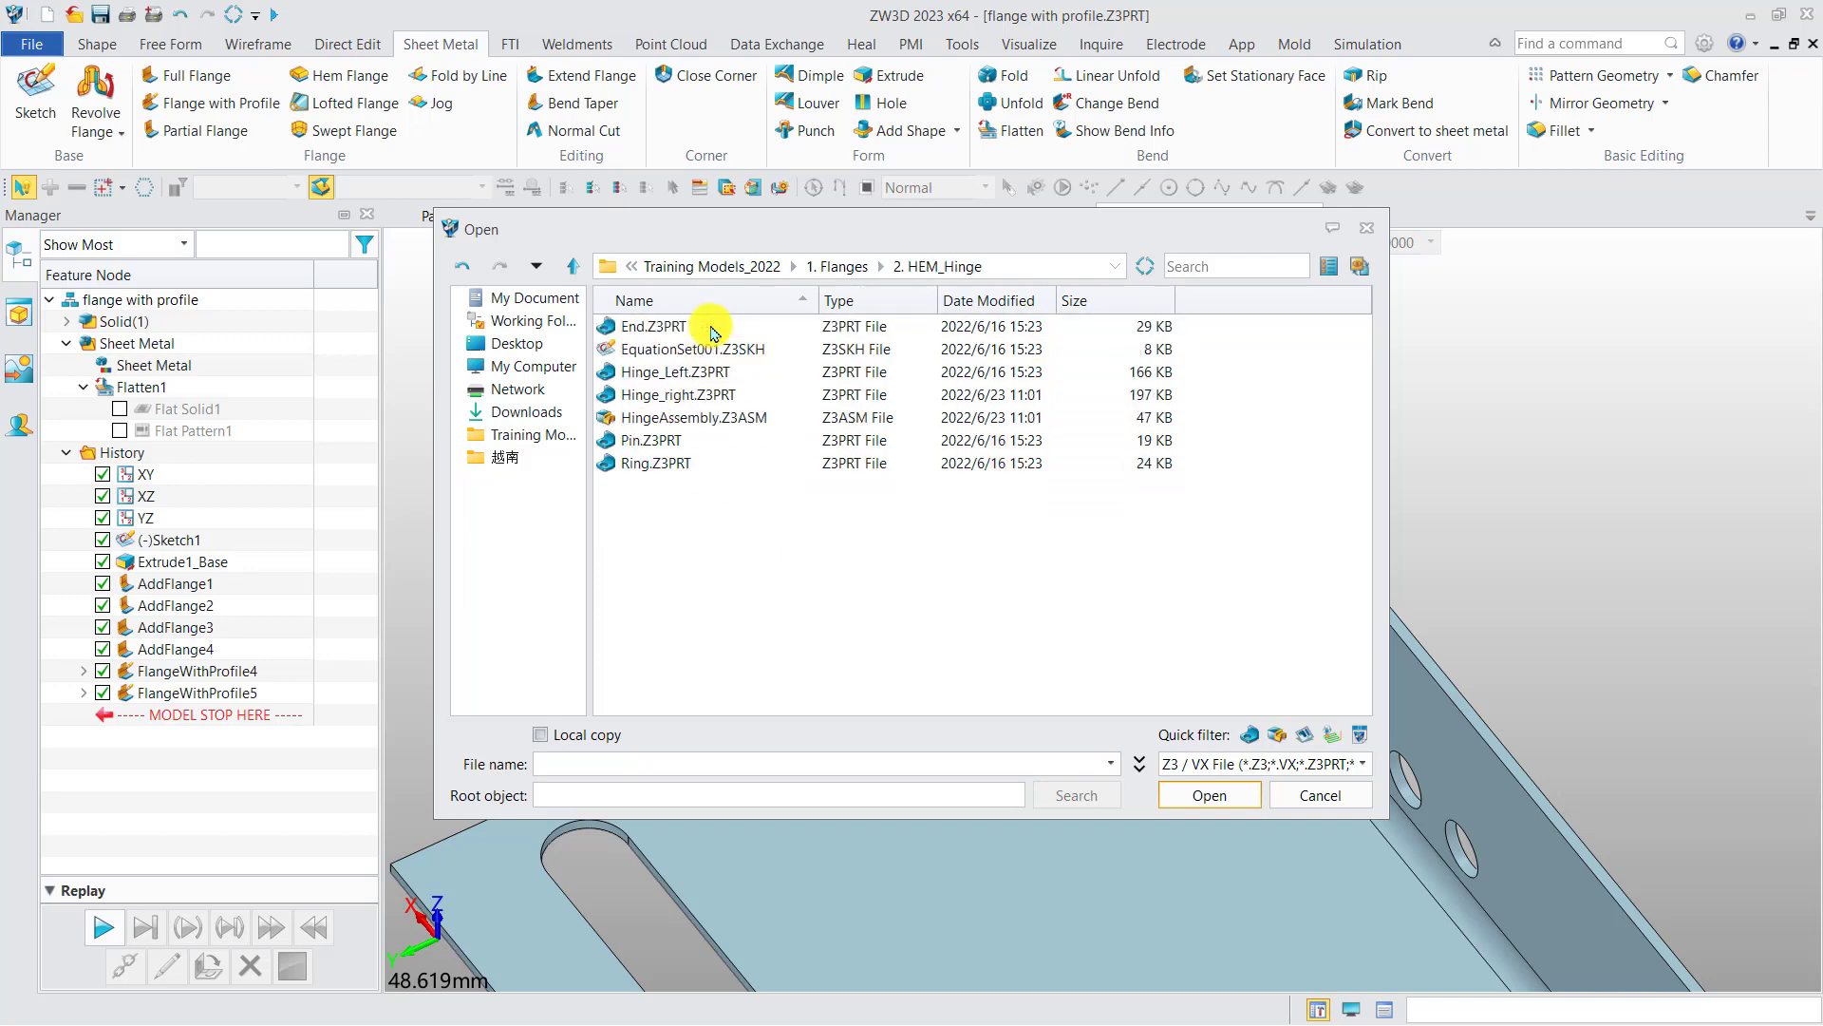
pyautogui.doubleClick(703, 418)
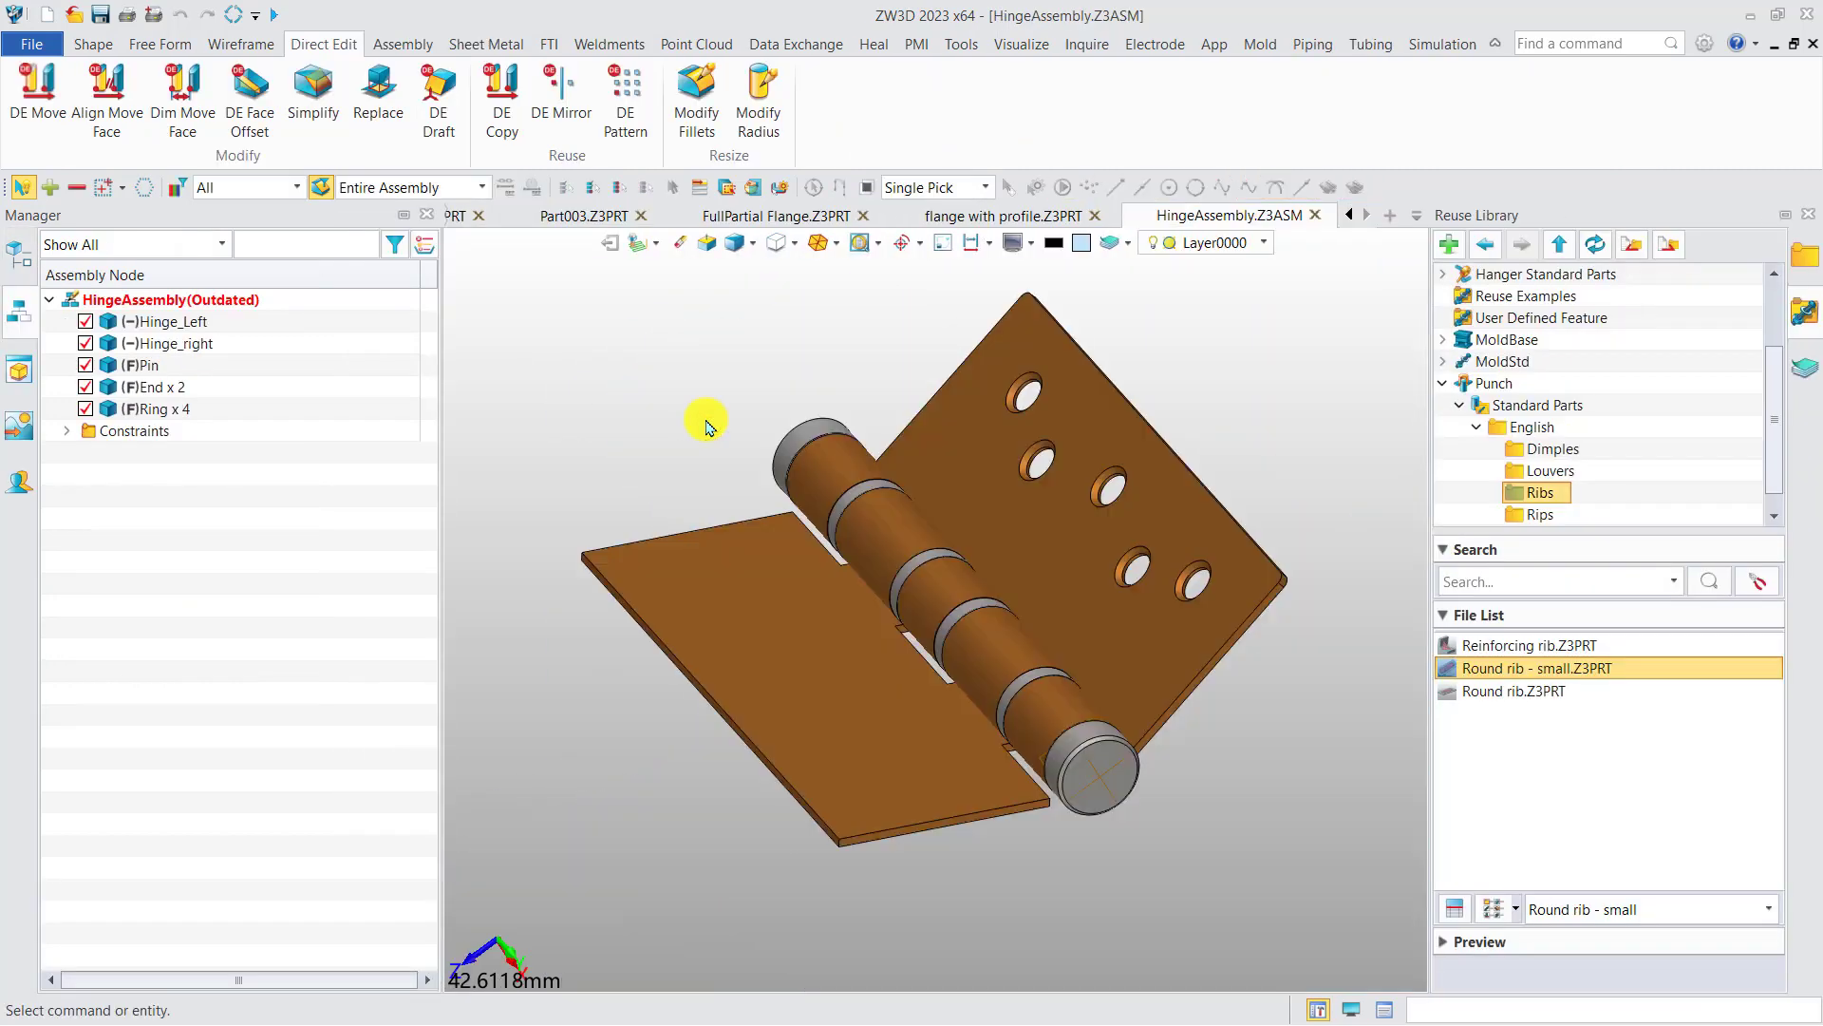
# Swing the hinge leaf with holes slightly about the pin and open the Hinge_right leaf for editing within the assembly
pyautogui.moveTo(609, 406); pyautogui.dragTo(562, 407, button='middle')
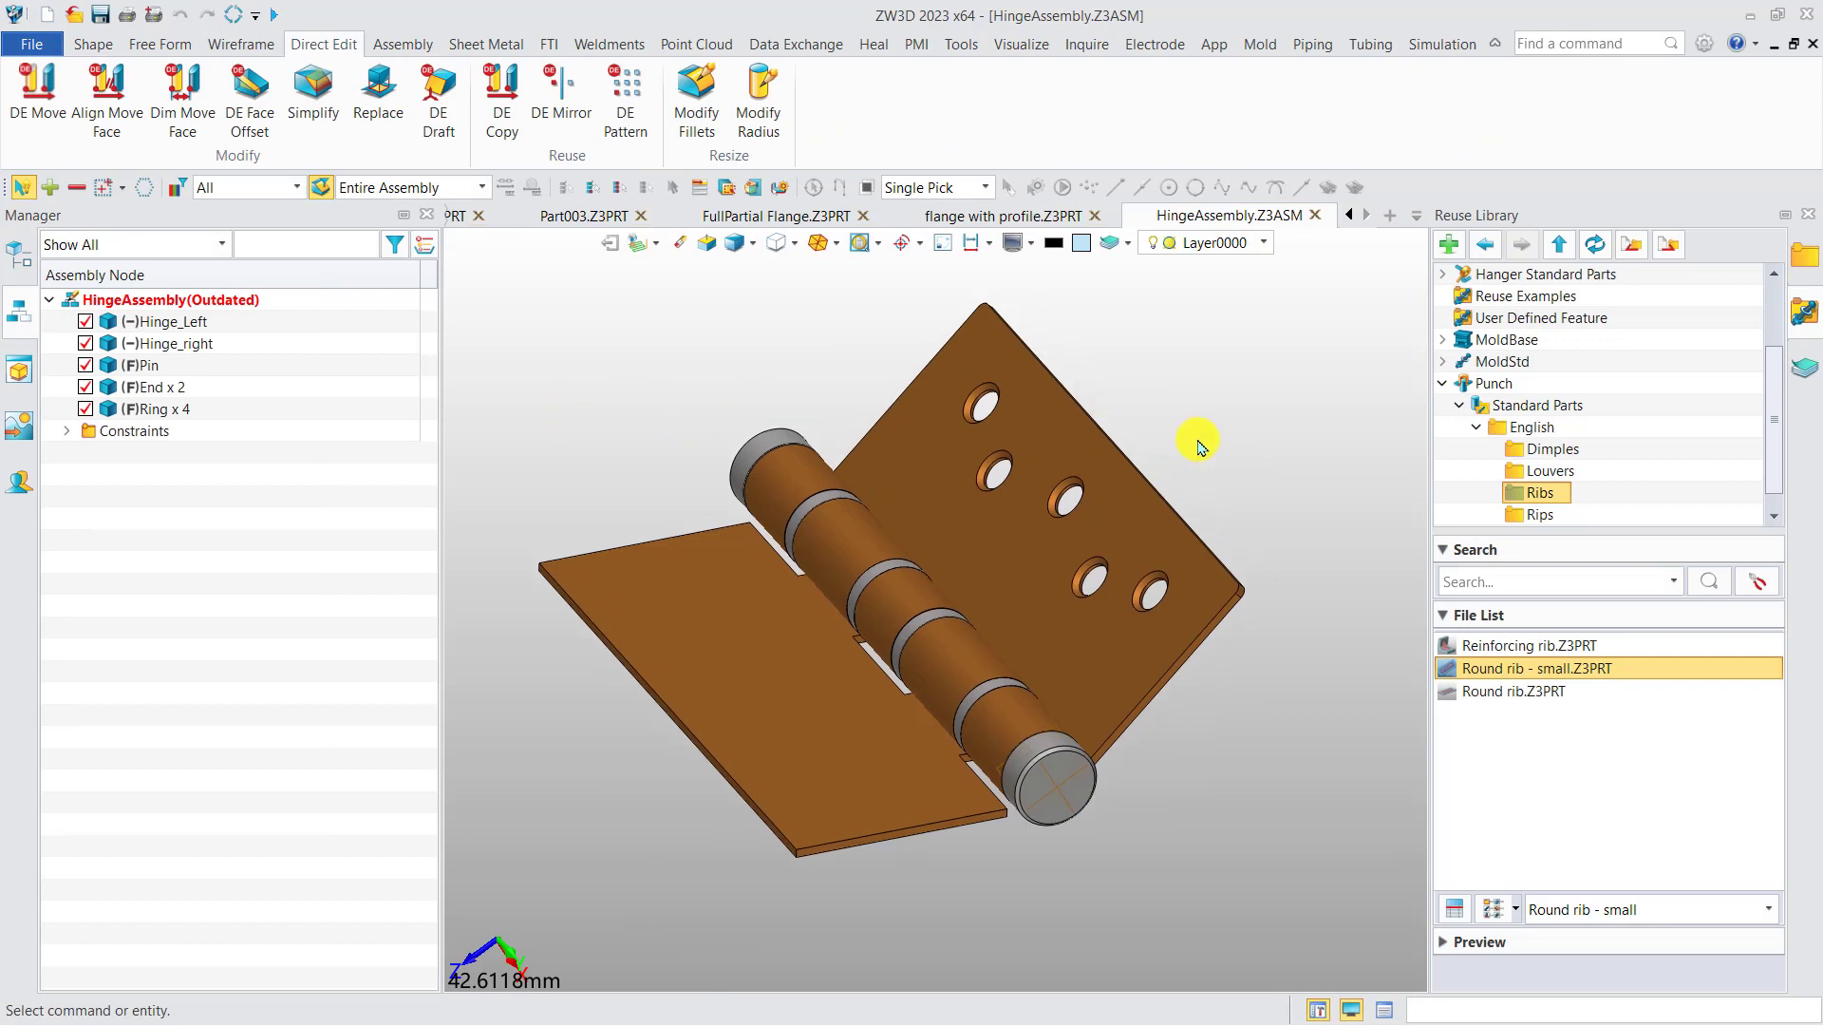
pyautogui.moveTo(1191, 543); pyautogui.dragTo(1207, 503)
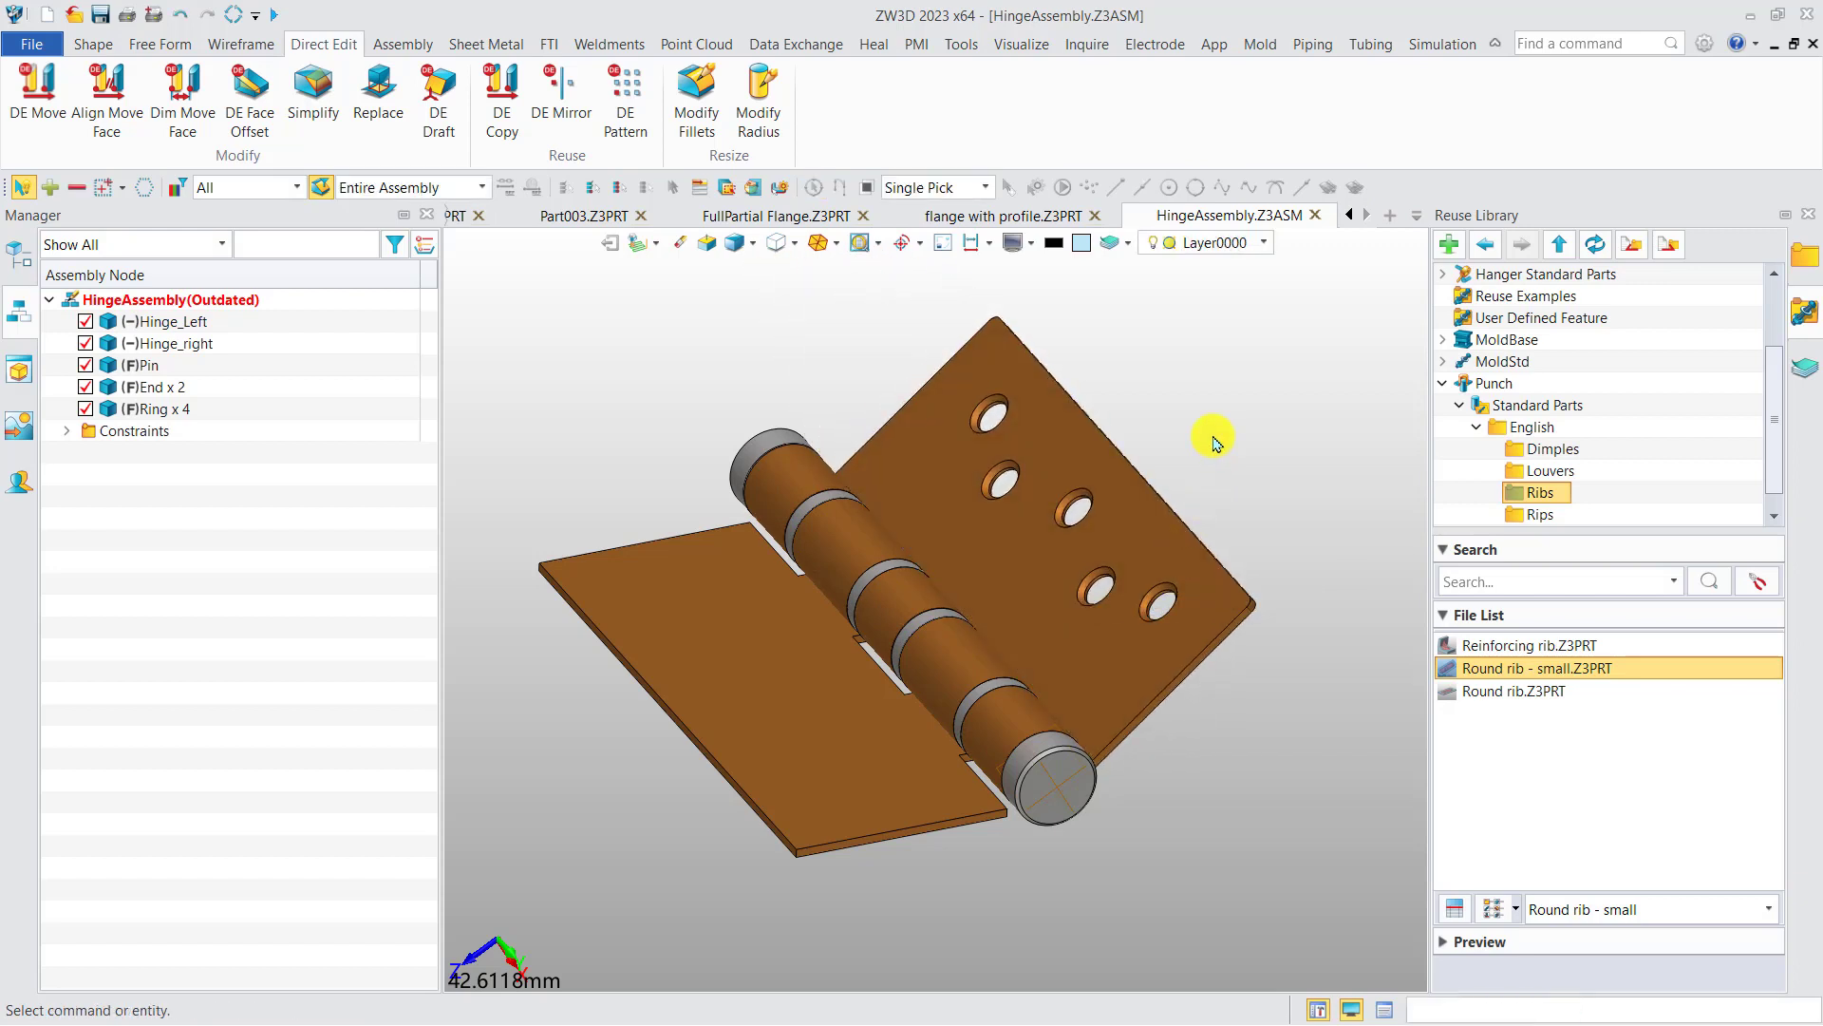
pyautogui.doubleClick(757, 629)
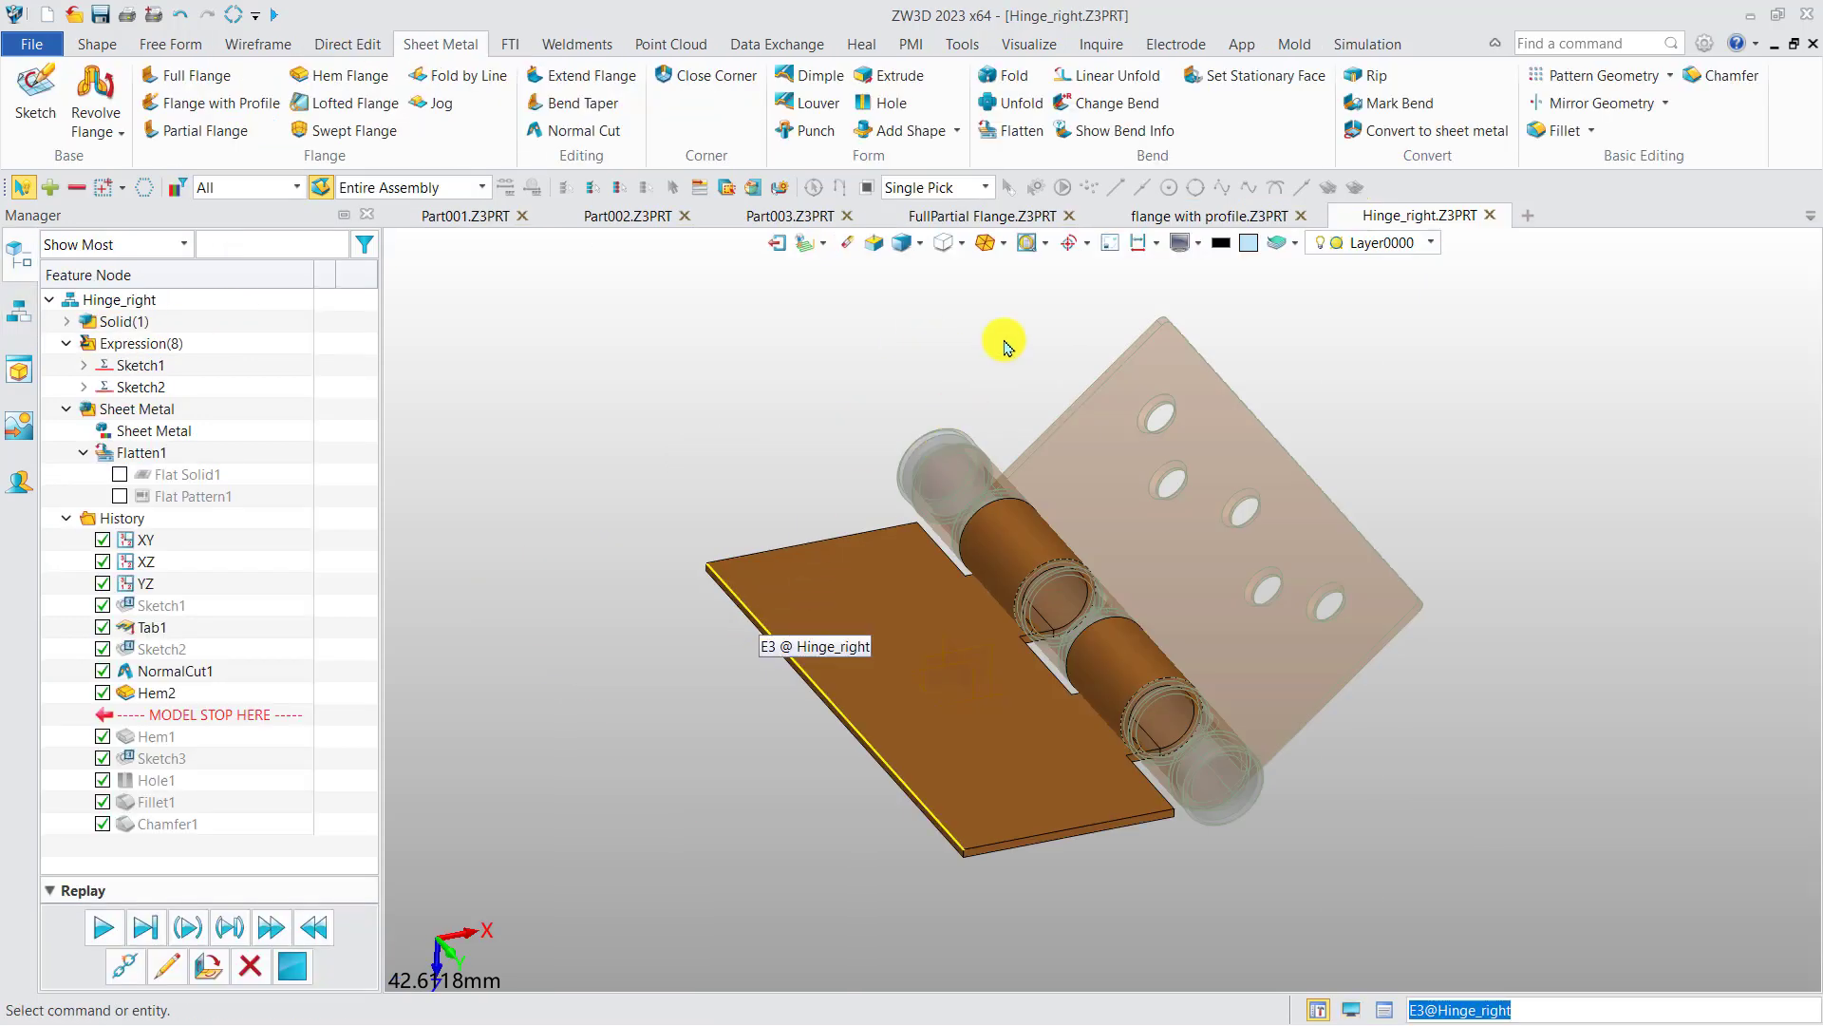
# Show only the Hinge_right leaf without the other assembly components and delete its Hem2 feature
pyautogui.click(1111, 249)
pyautogui.moveTo(872, 407); pyautogui.dragTo(801, 395, button='middle')
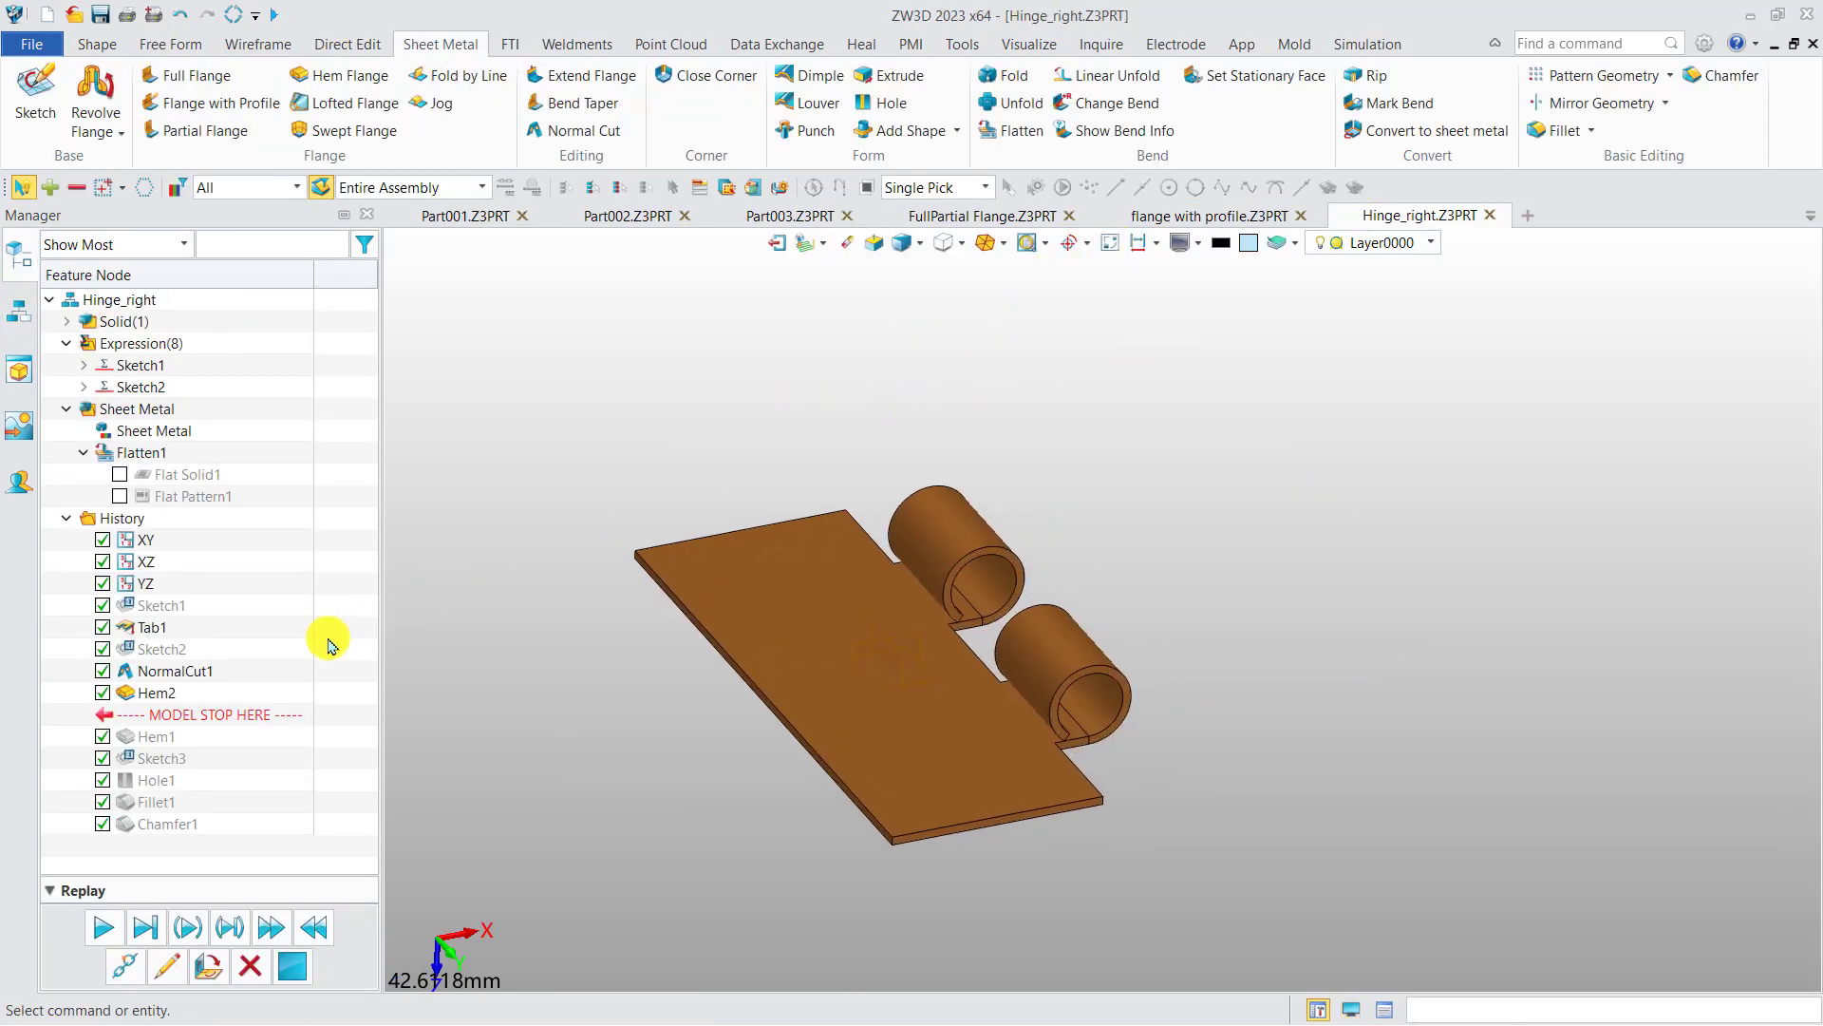
pyautogui.rightClick(156, 697)
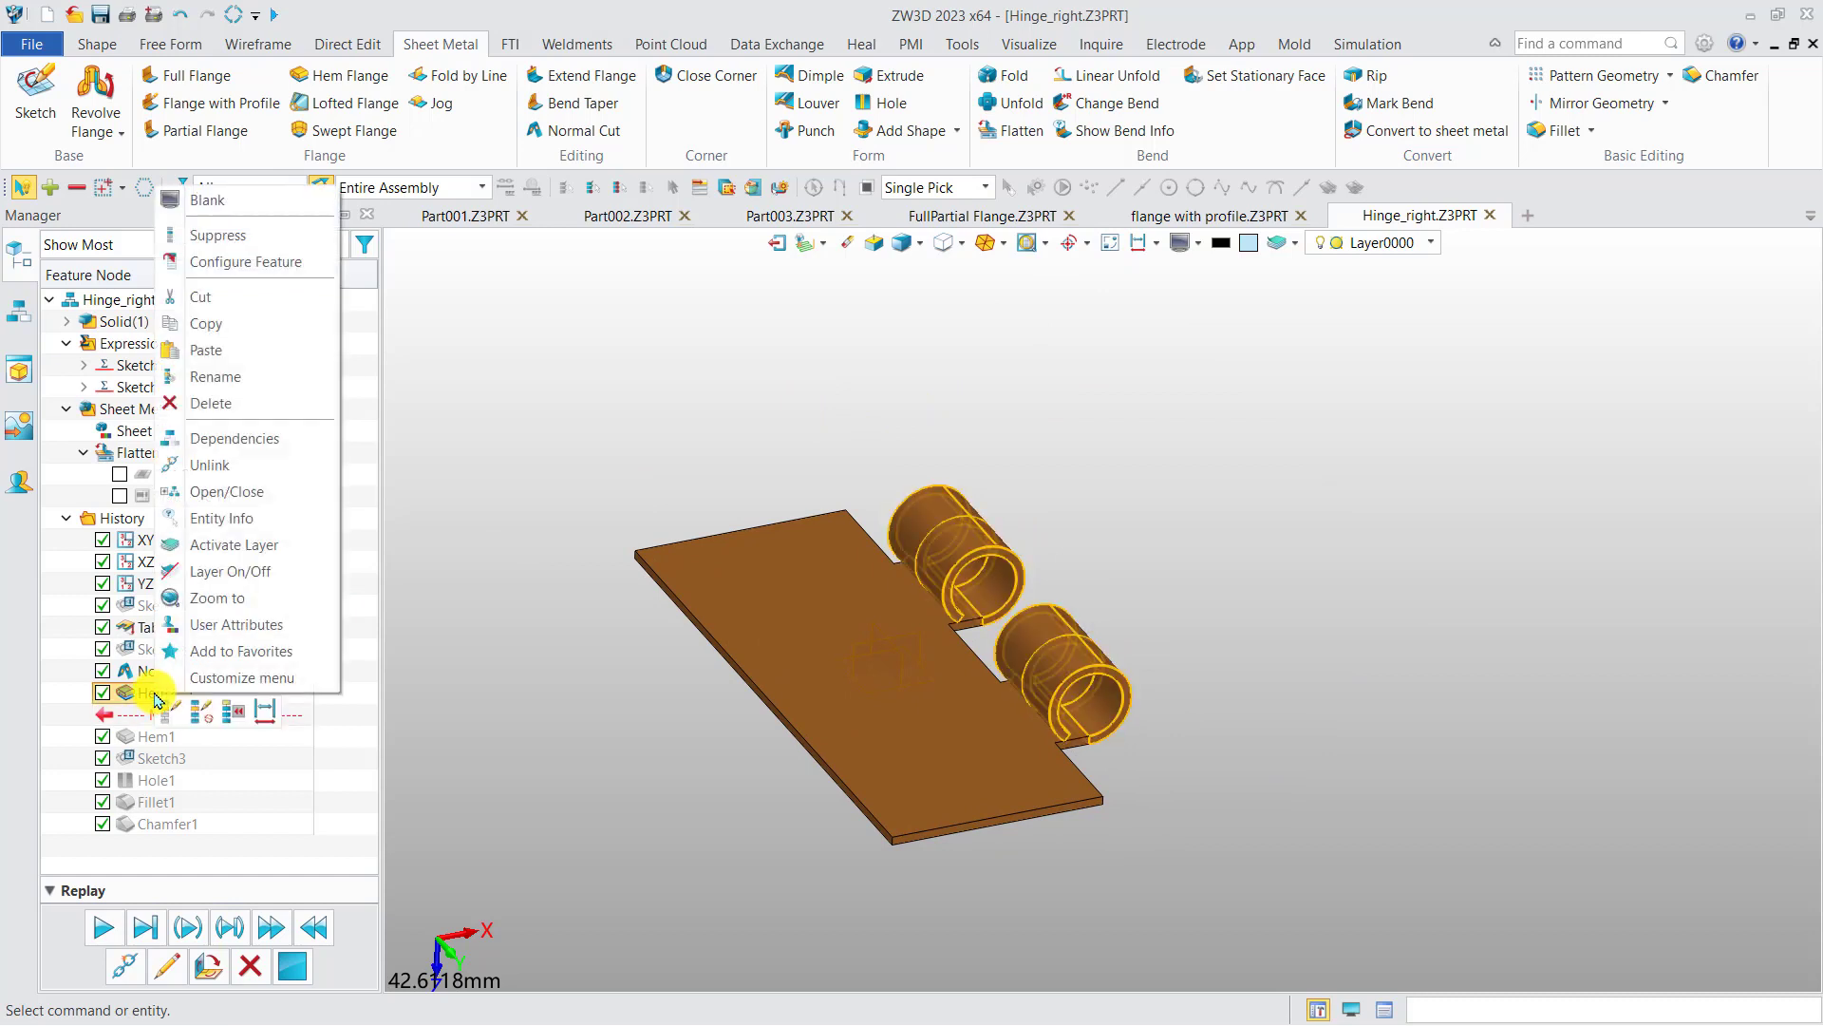
pyautogui.click(245, 404)
pyautogui.moveTo(672, 402); pyautogui.dragTo(549, 398, button='middle')
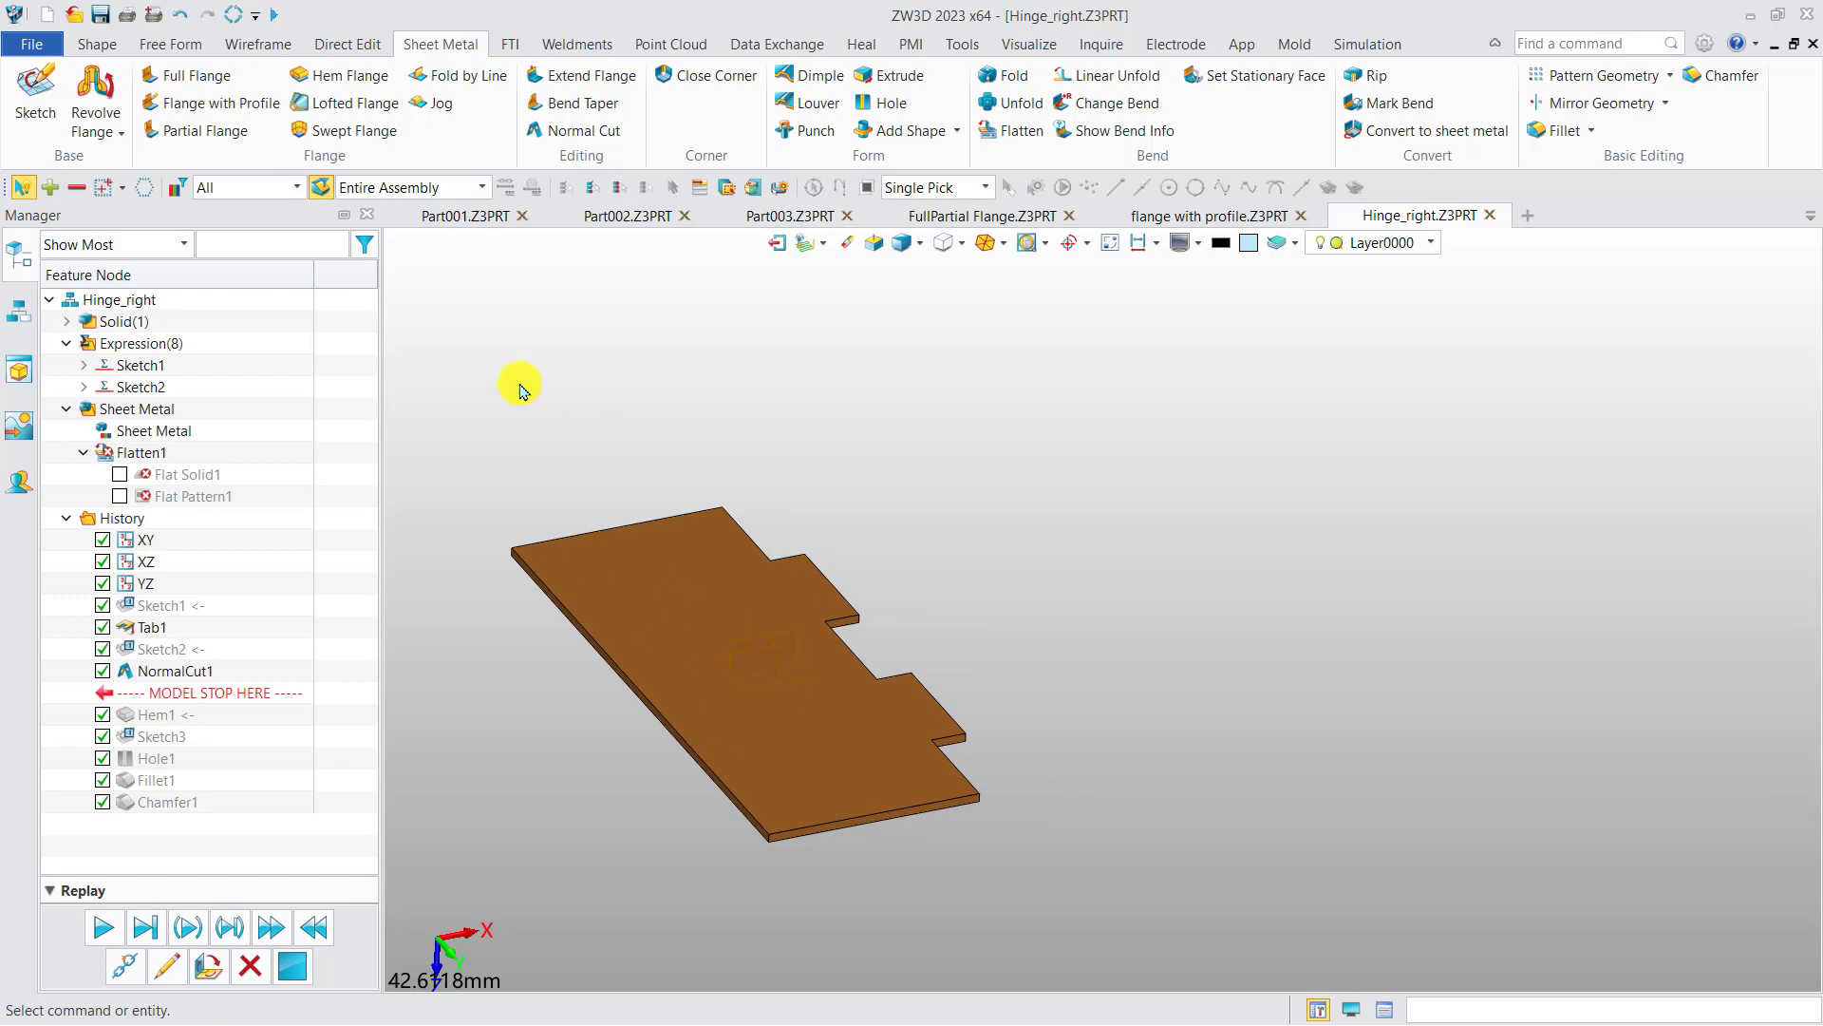
# Start a hem flange on the outer upper edges of the leaf's two protruding tabs
pyautogui.click(339, 75)
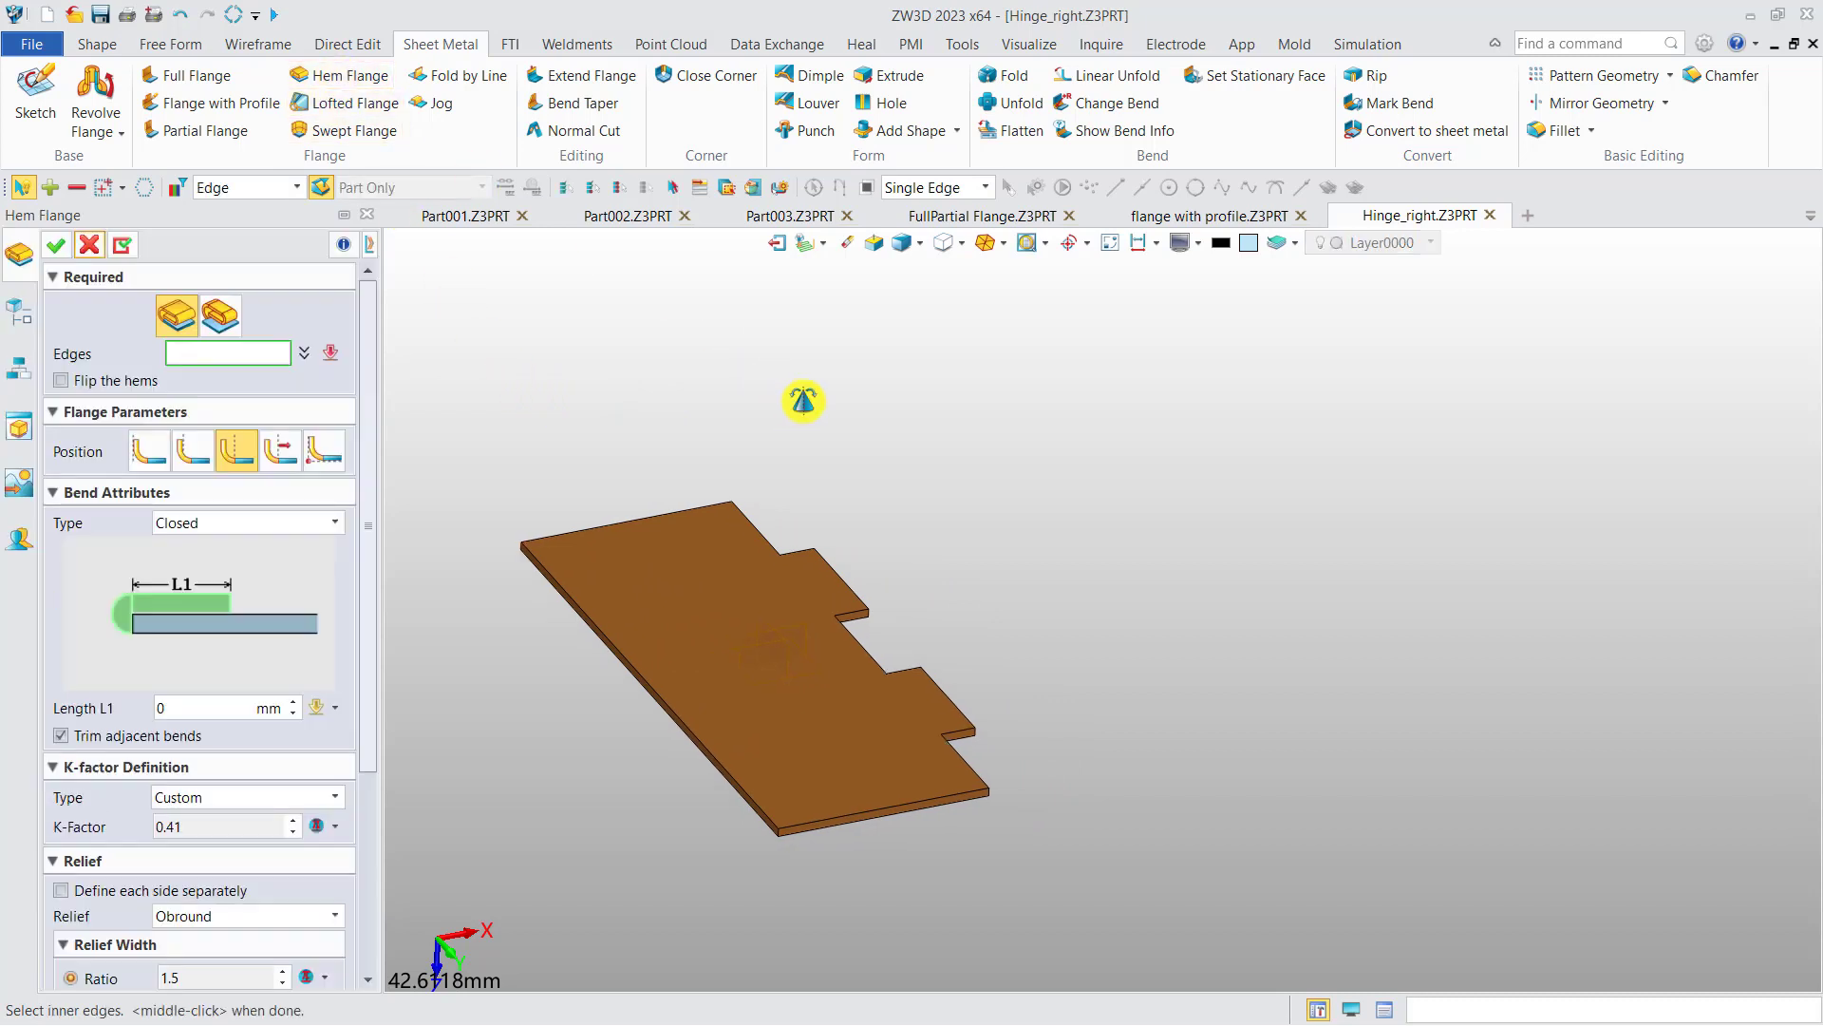
pyautogui.moveTo(802, 401); pyautogui.dragTo(822, 403, button='middle')
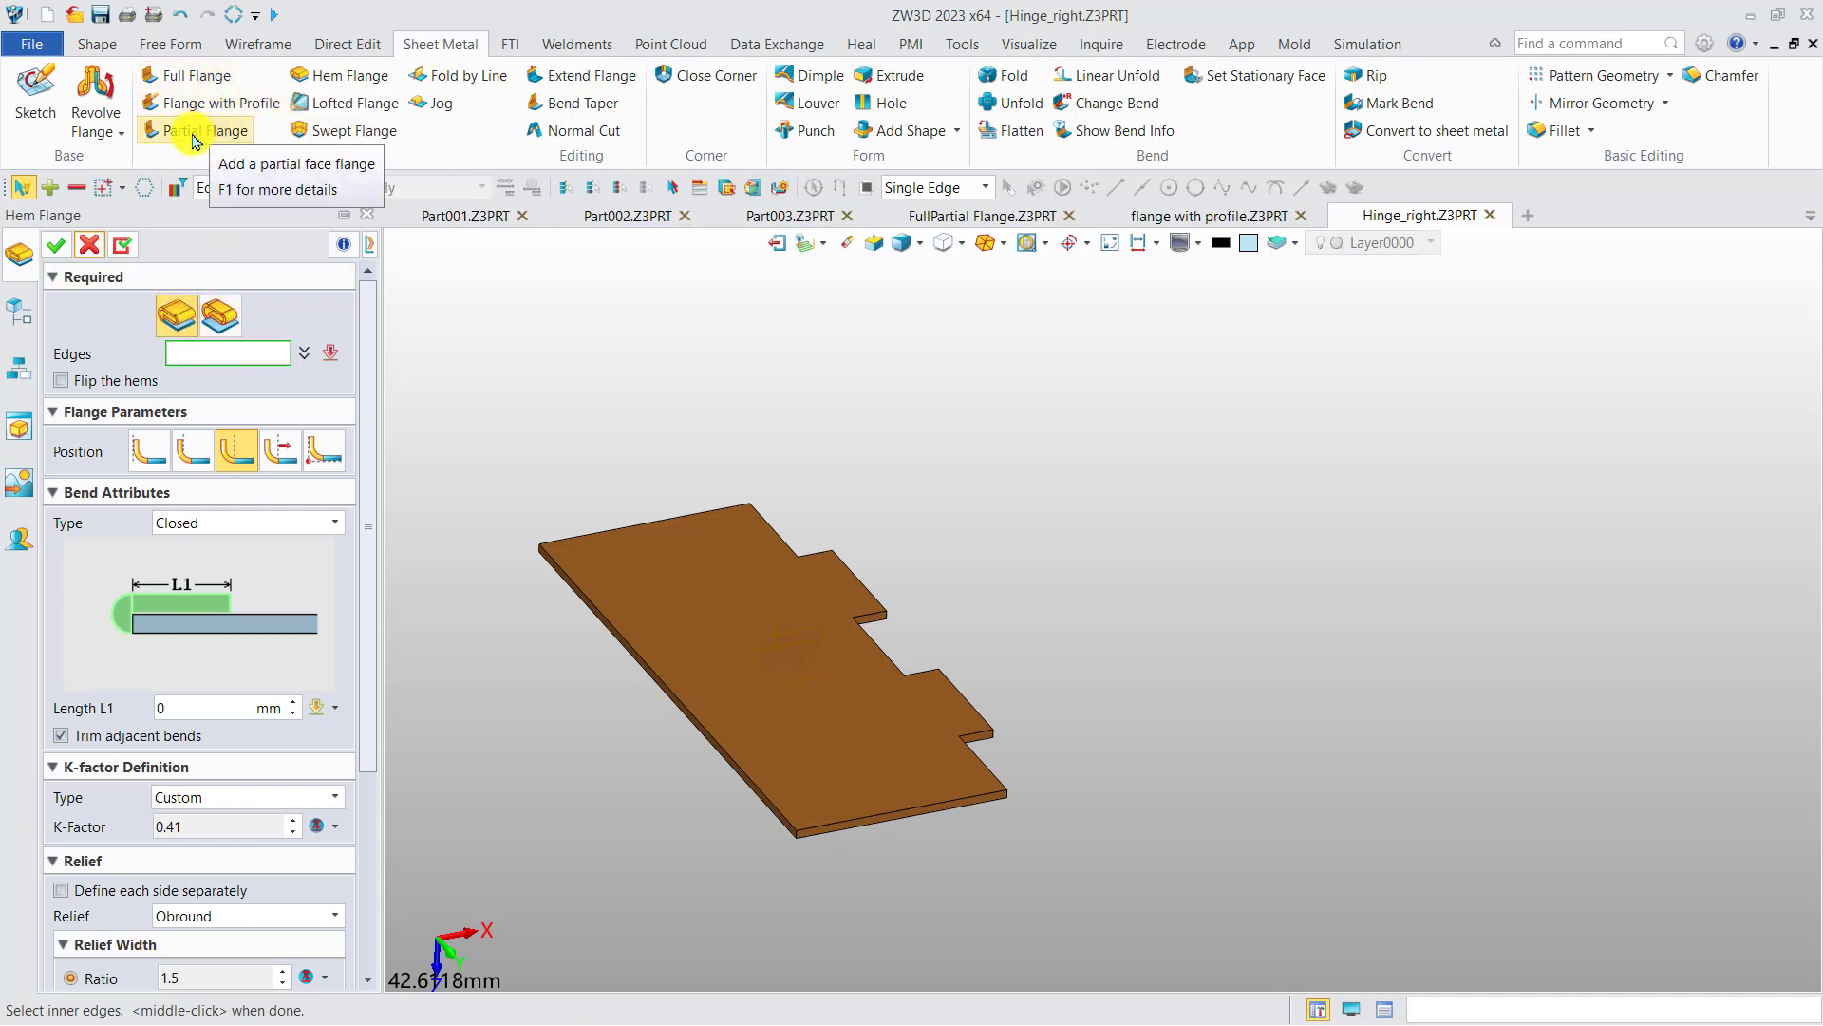
pyautogui.click(175, 316)
pyautogui.click(861, 580)
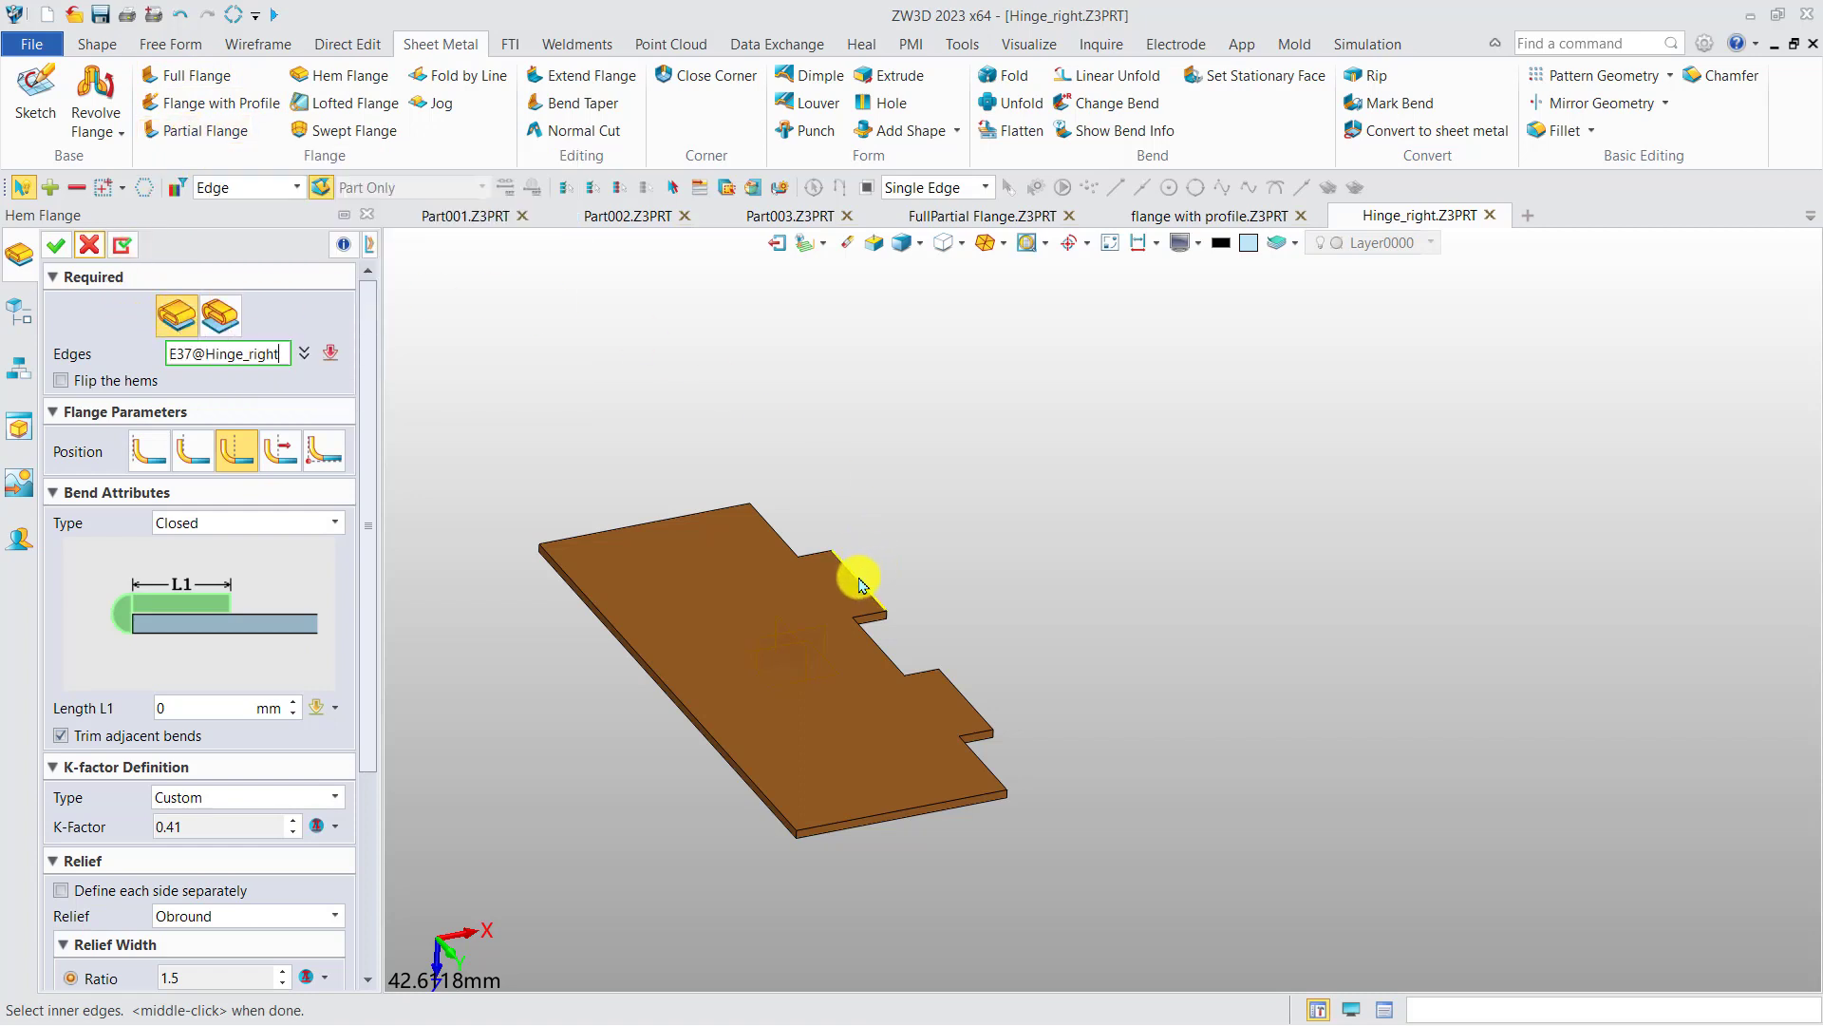
pyautogui.click(964, 697)
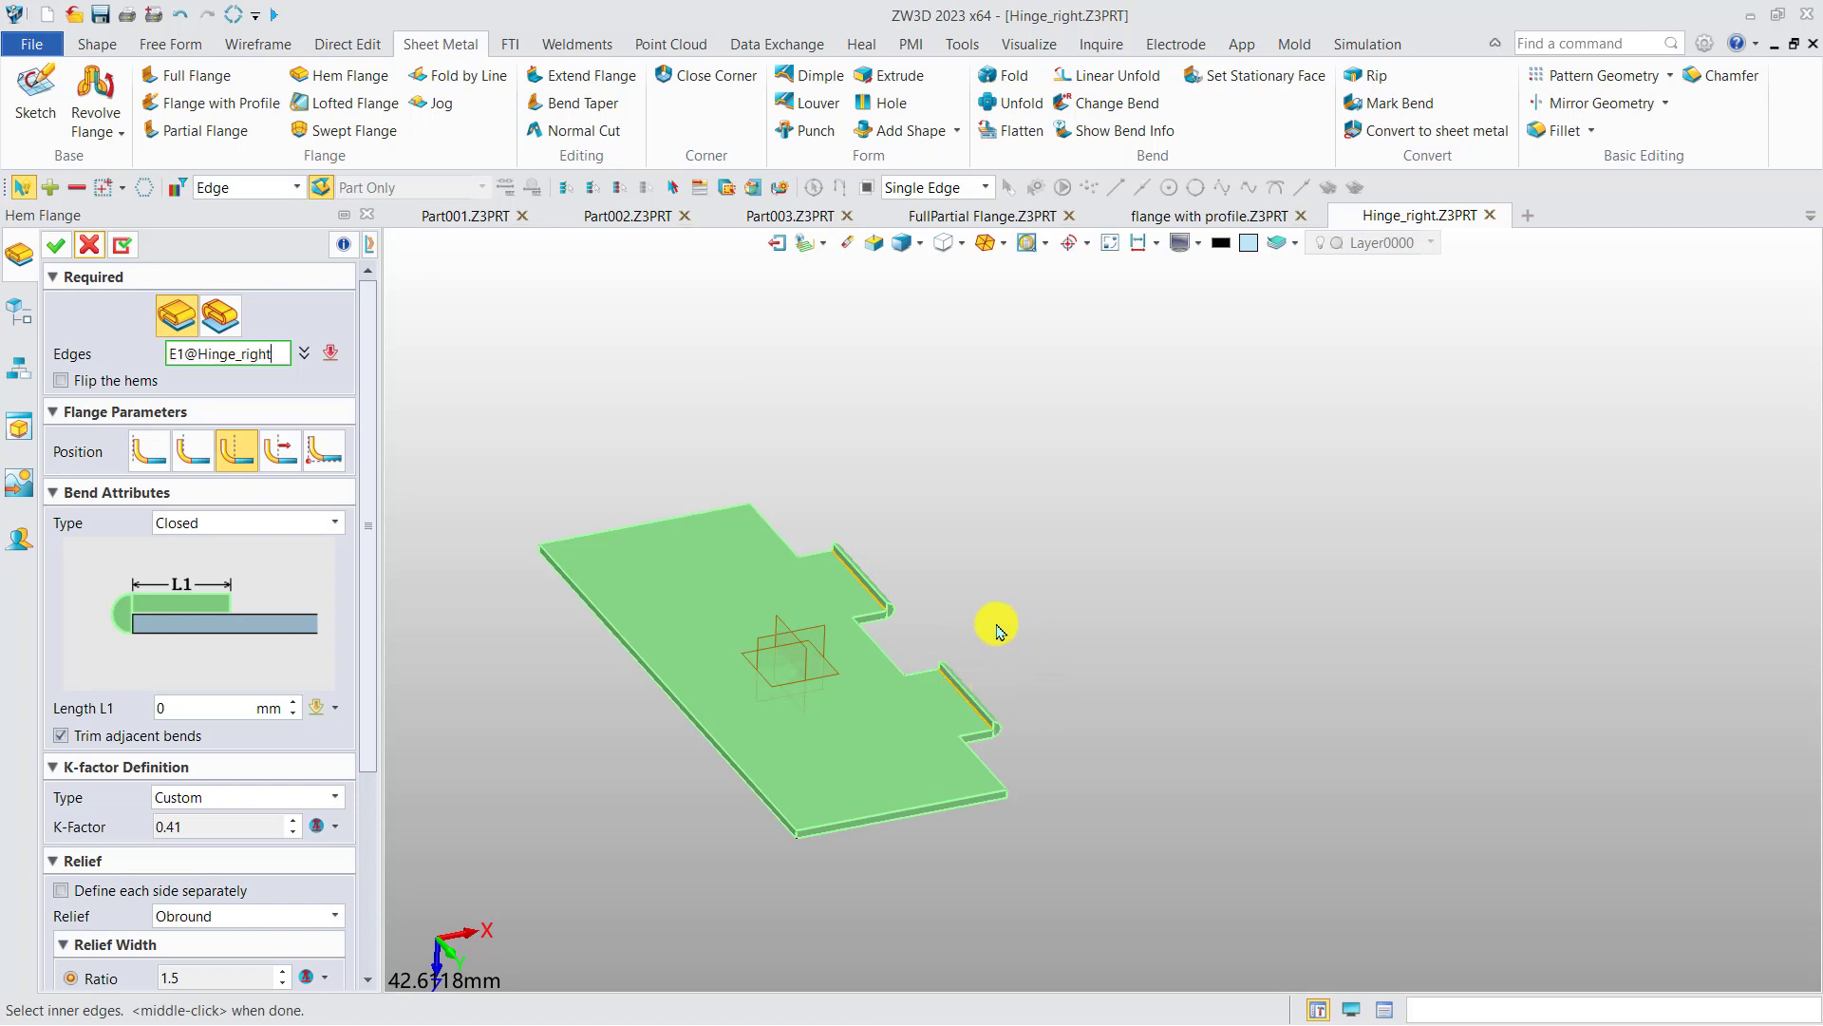
pyautogui.moveTo(974, 608); pyautogui.dragTo(951, 591, button='right')
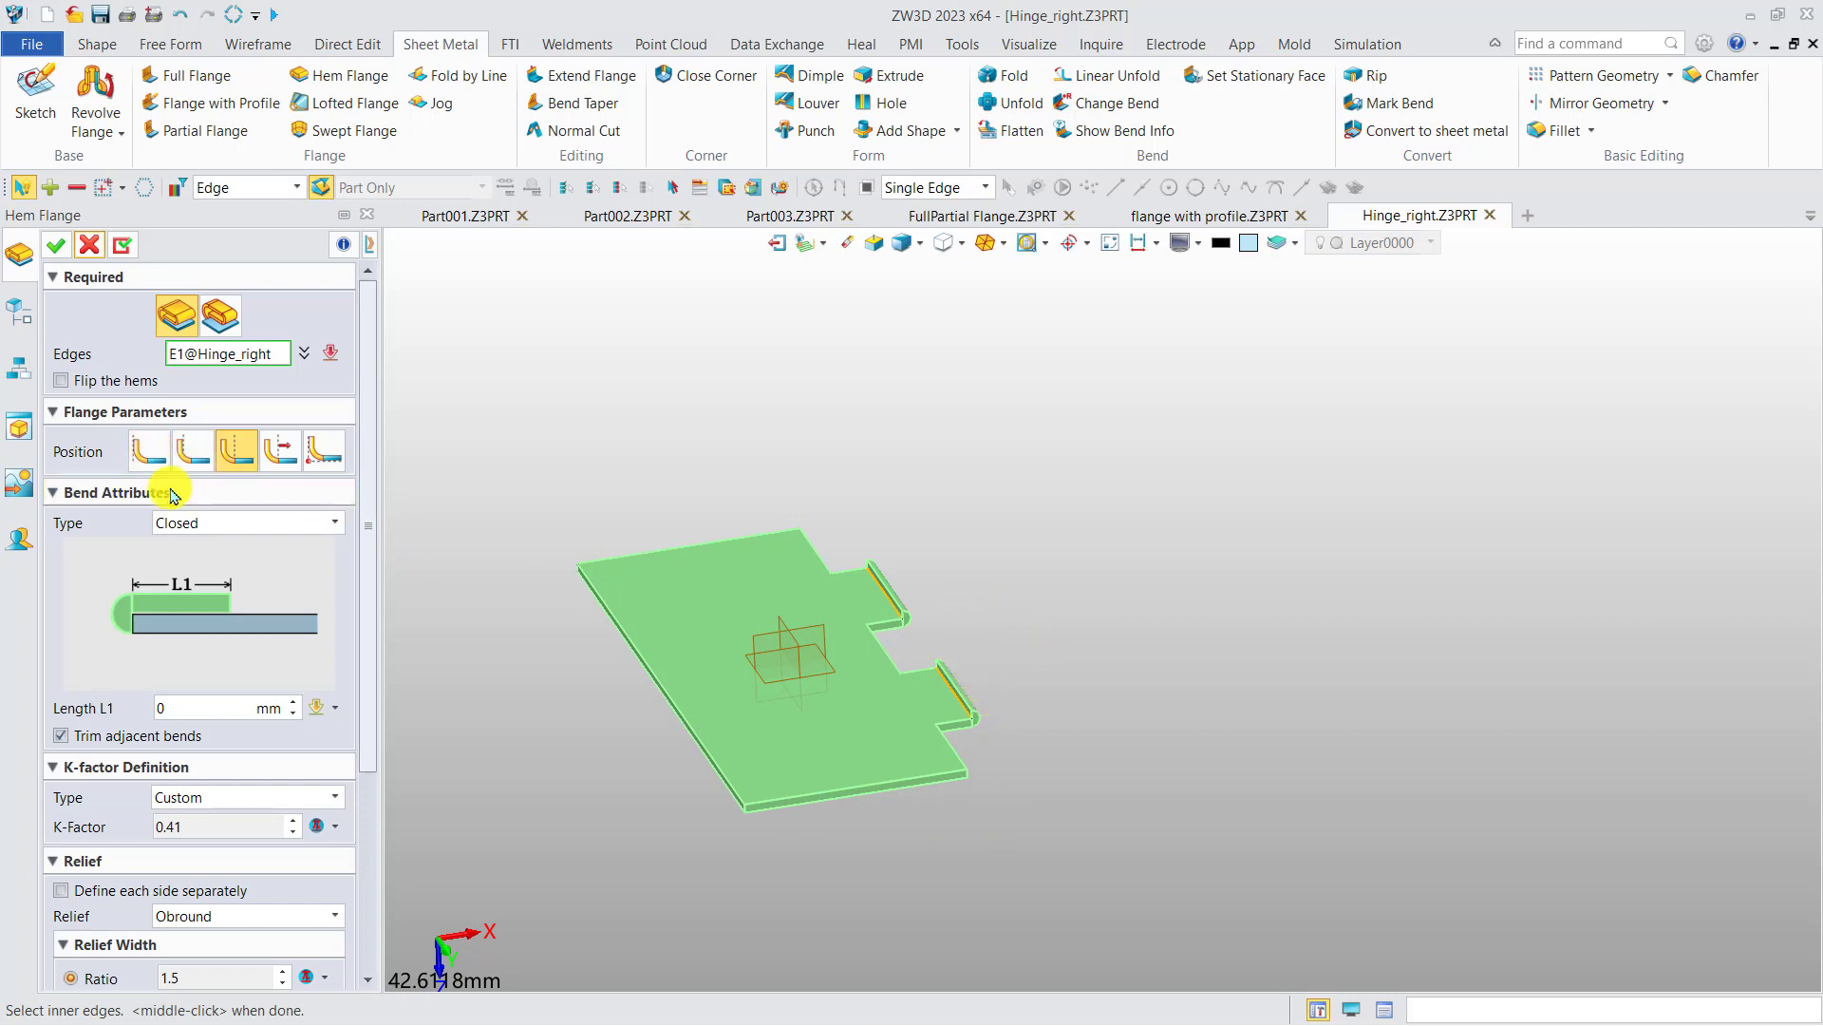
# Preview the hem bend types Open, Closed loop, Open loop, Centered loop and S bend in turn
pyautogui.click(193, 528)
pyautogui.click(203, 559)
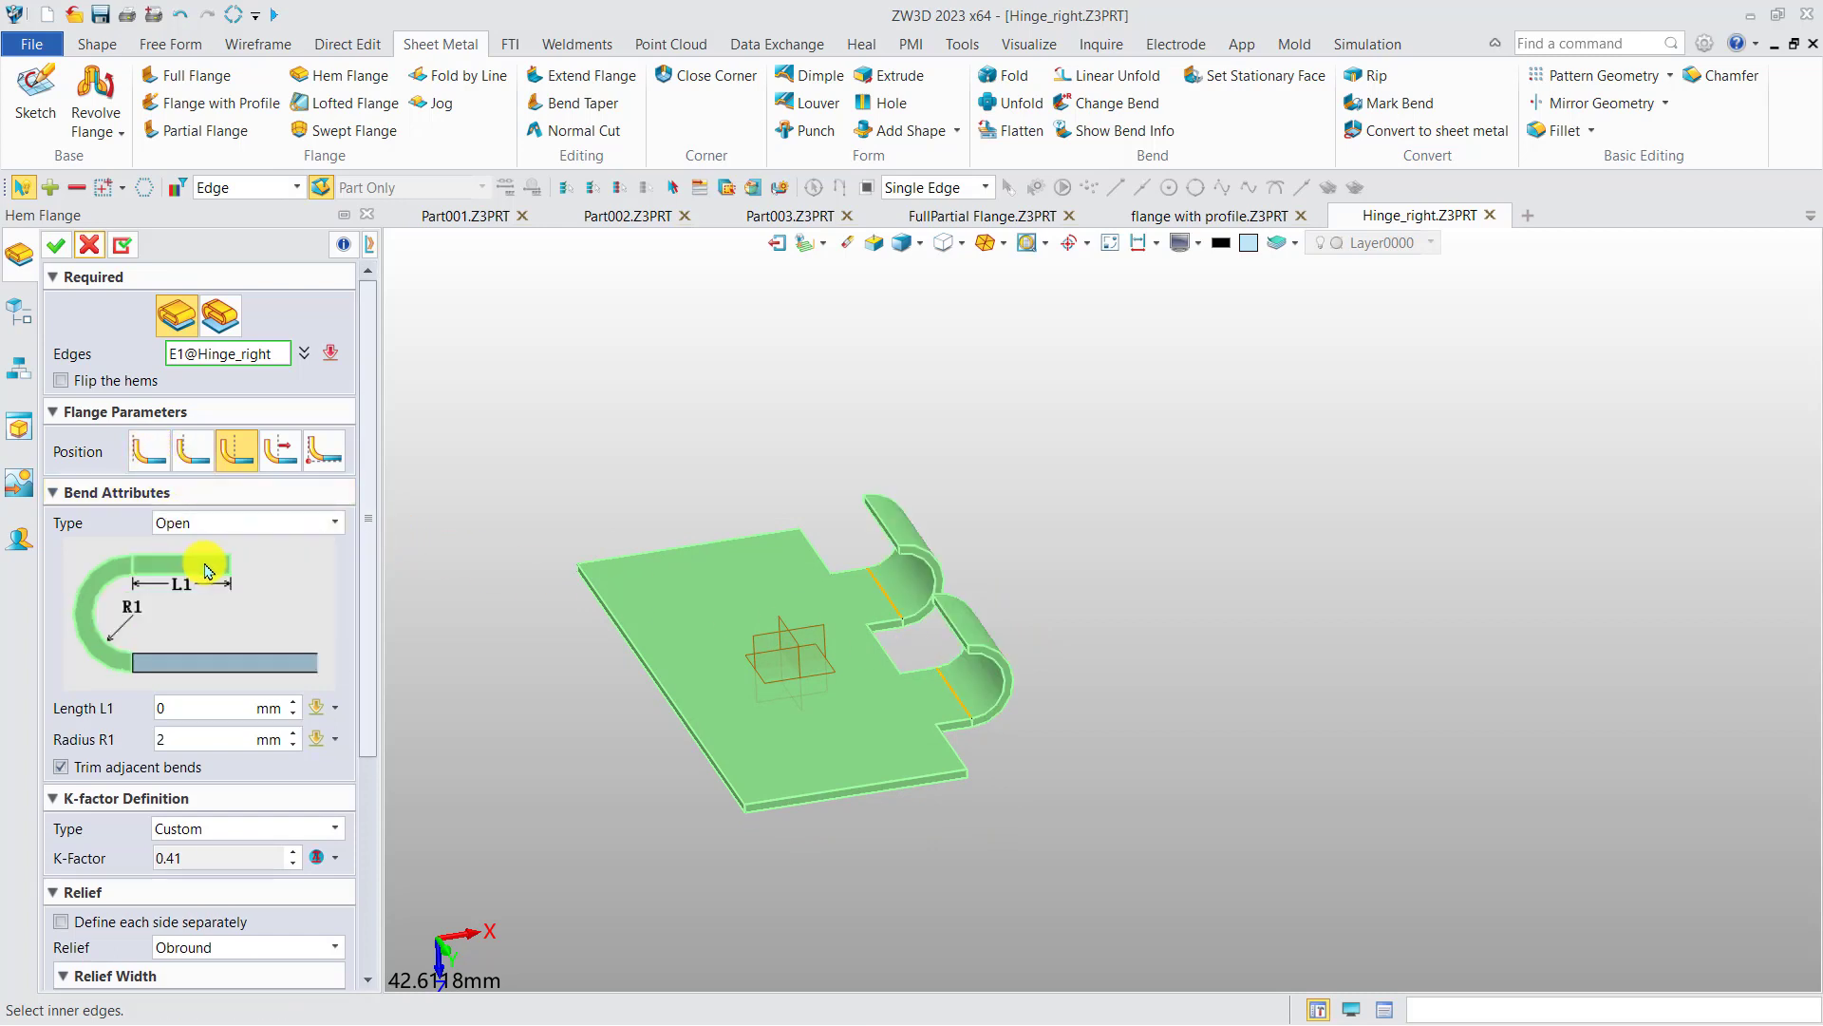
pyautogui.click(238, 525)
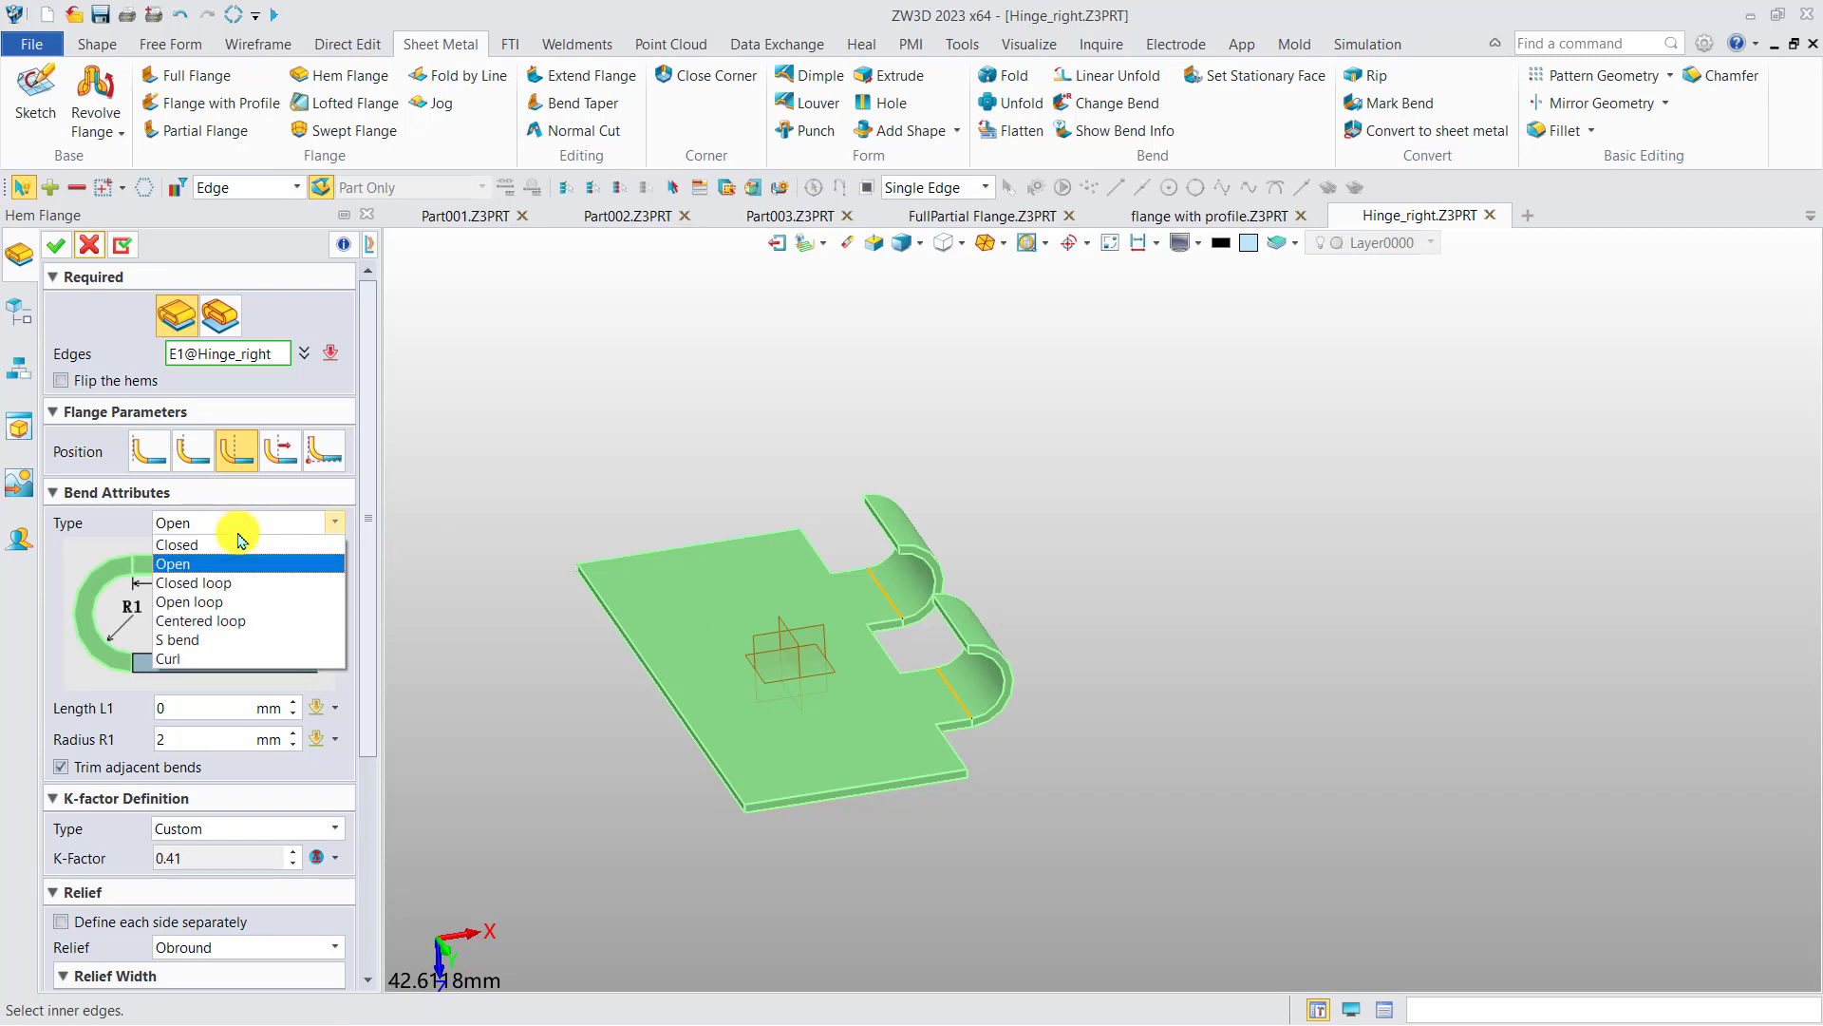
pyautogui.click(218, 586)
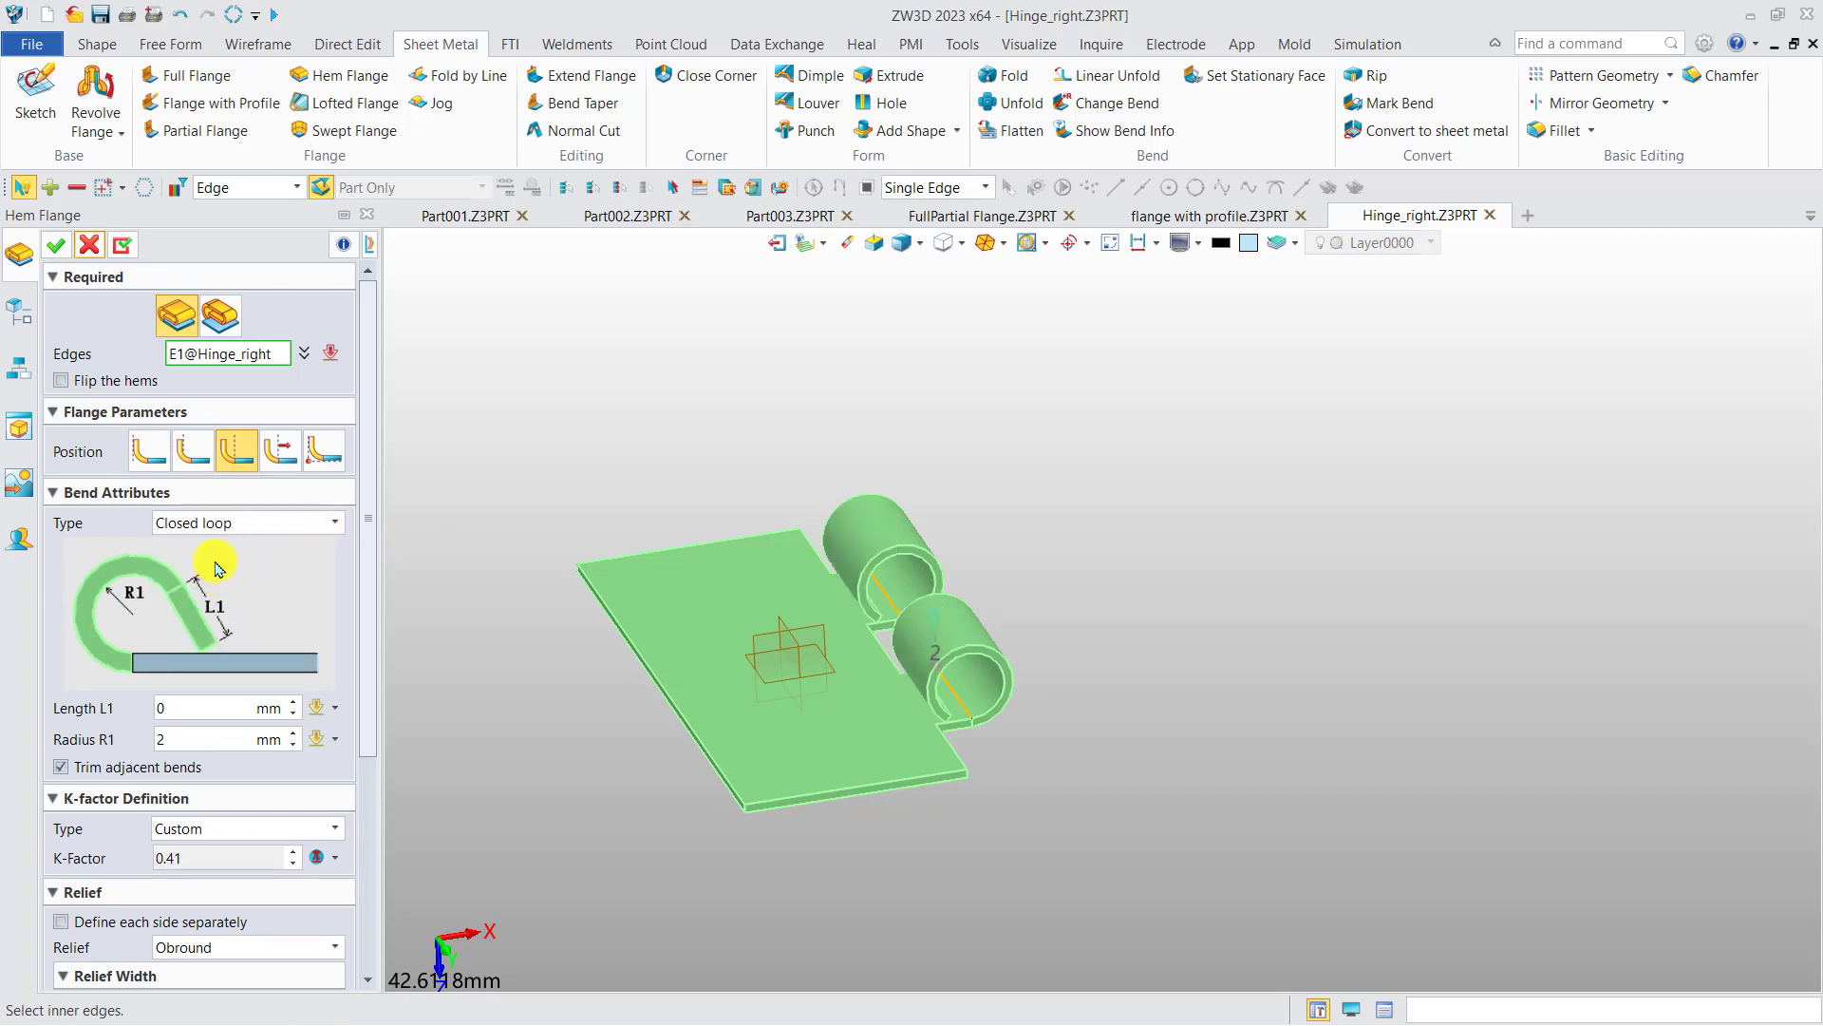
pyautogui.click(228, 532)
pyautogui.click(228, 608)
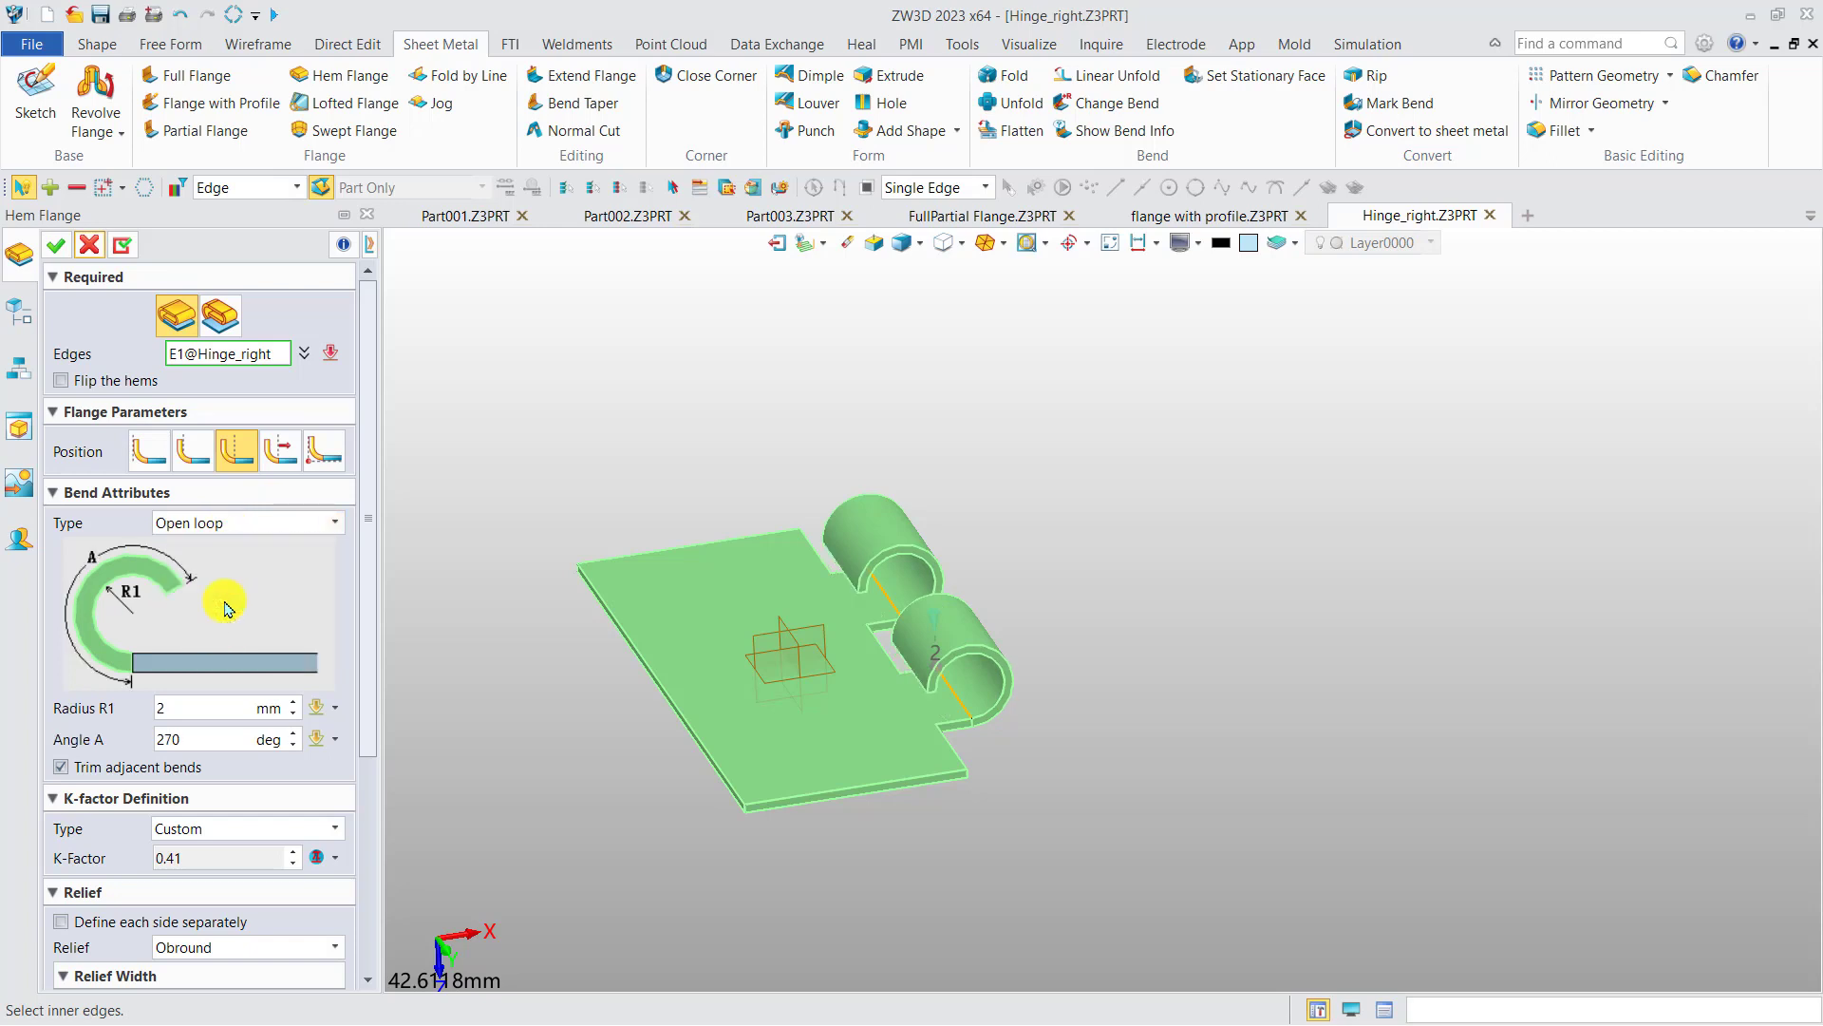
pyautogui.click(231, 523)
pyautogui.click(229, 620)
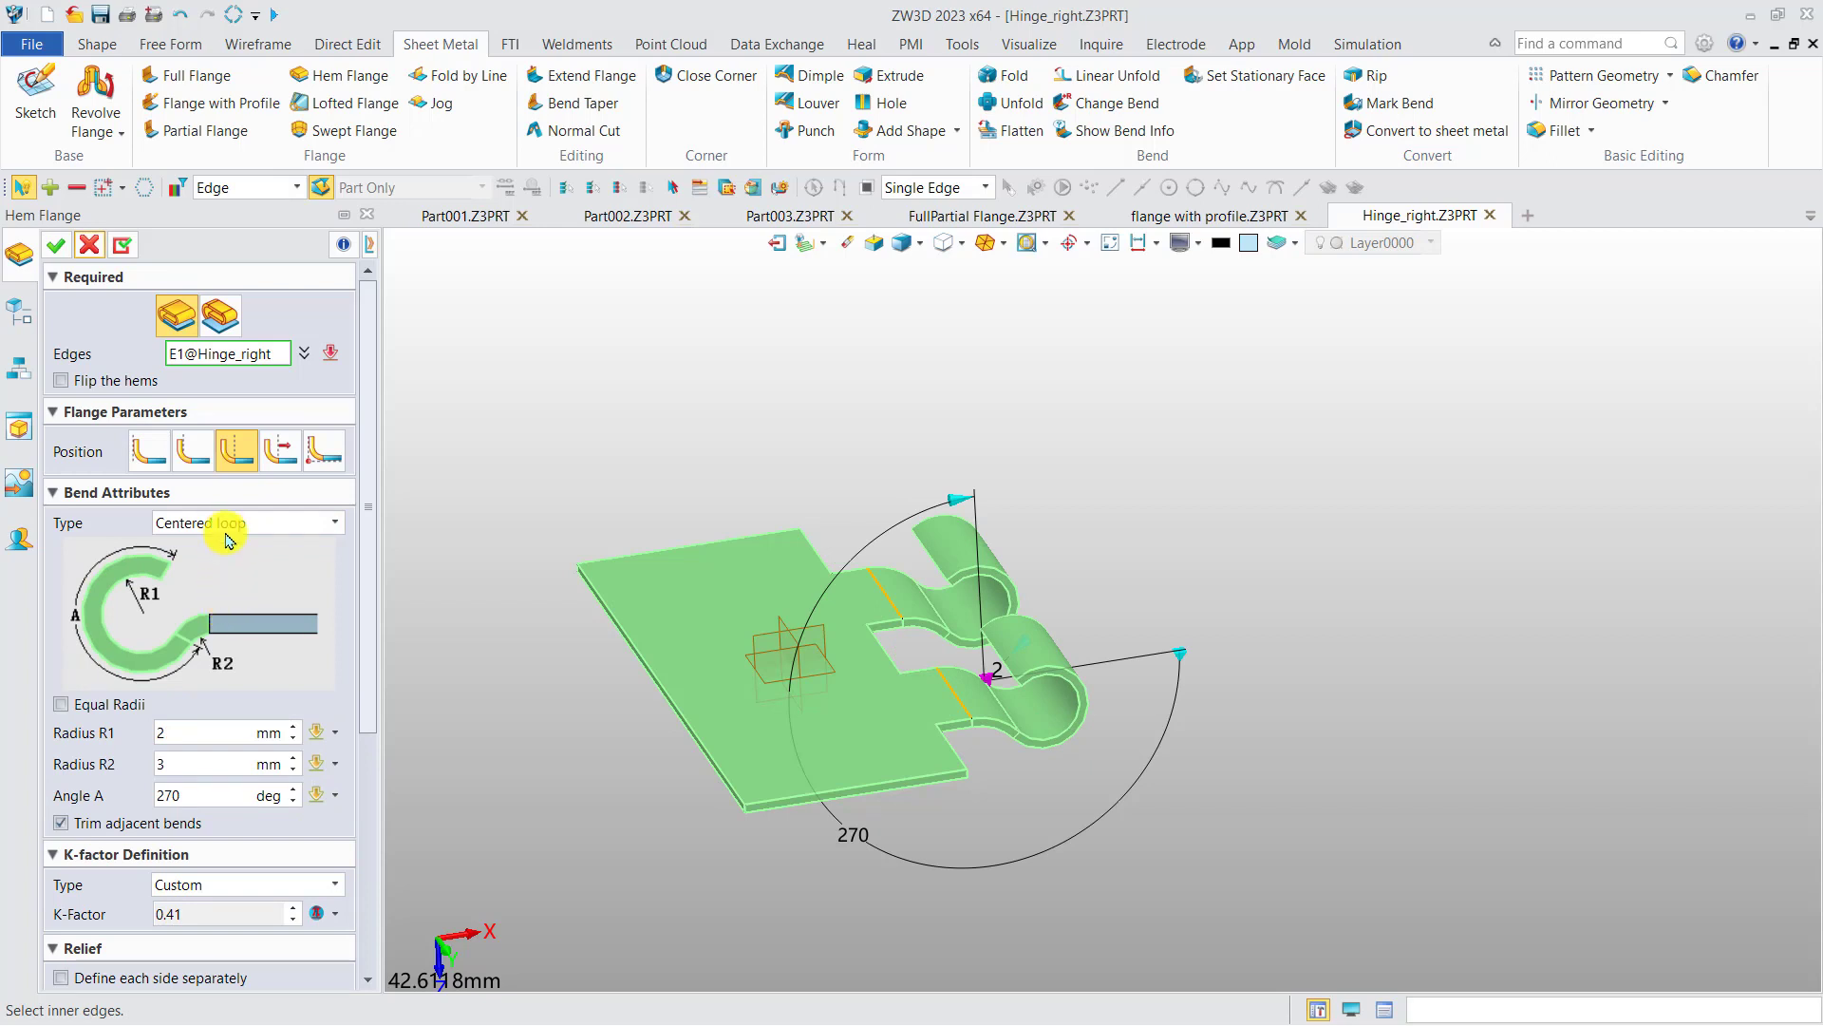
pyautogui.click(228, 530)
pyautogui.click(205, 637)
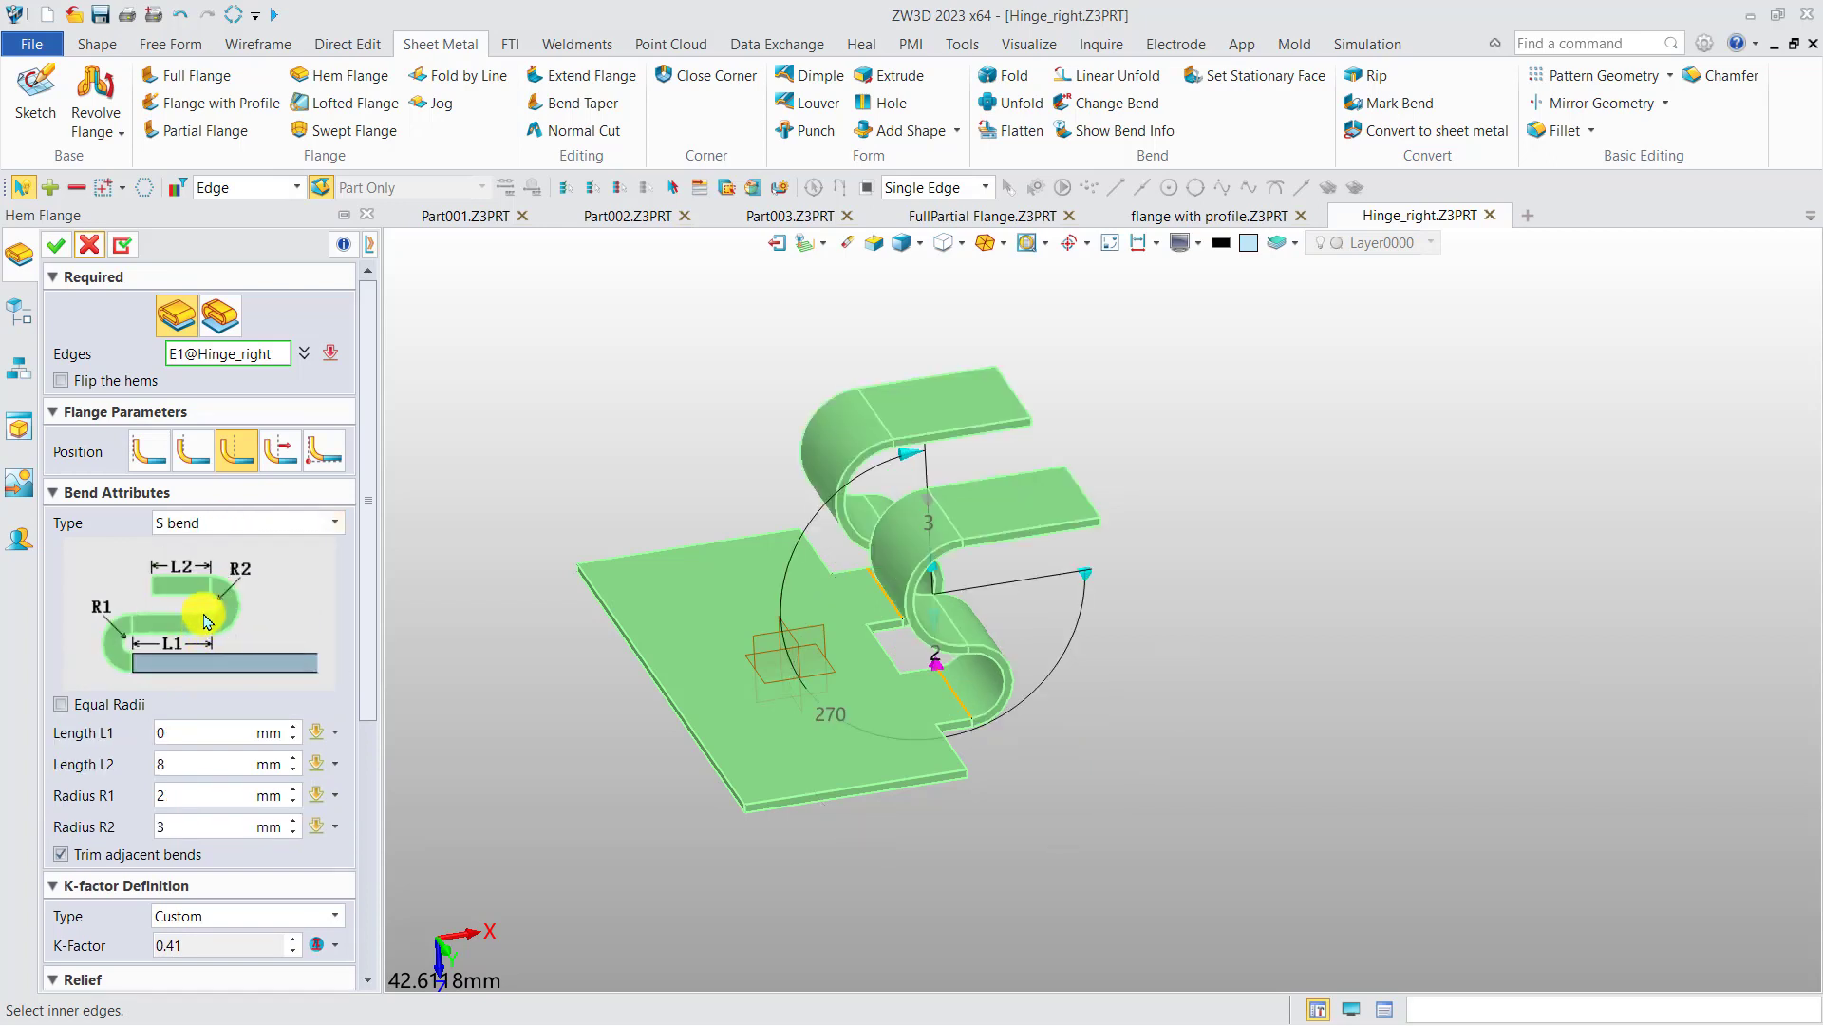
# Try the Curl hem type with length L1 of 3 mm and radius R1 of 9 mm
pyautogui.click(228, 522)
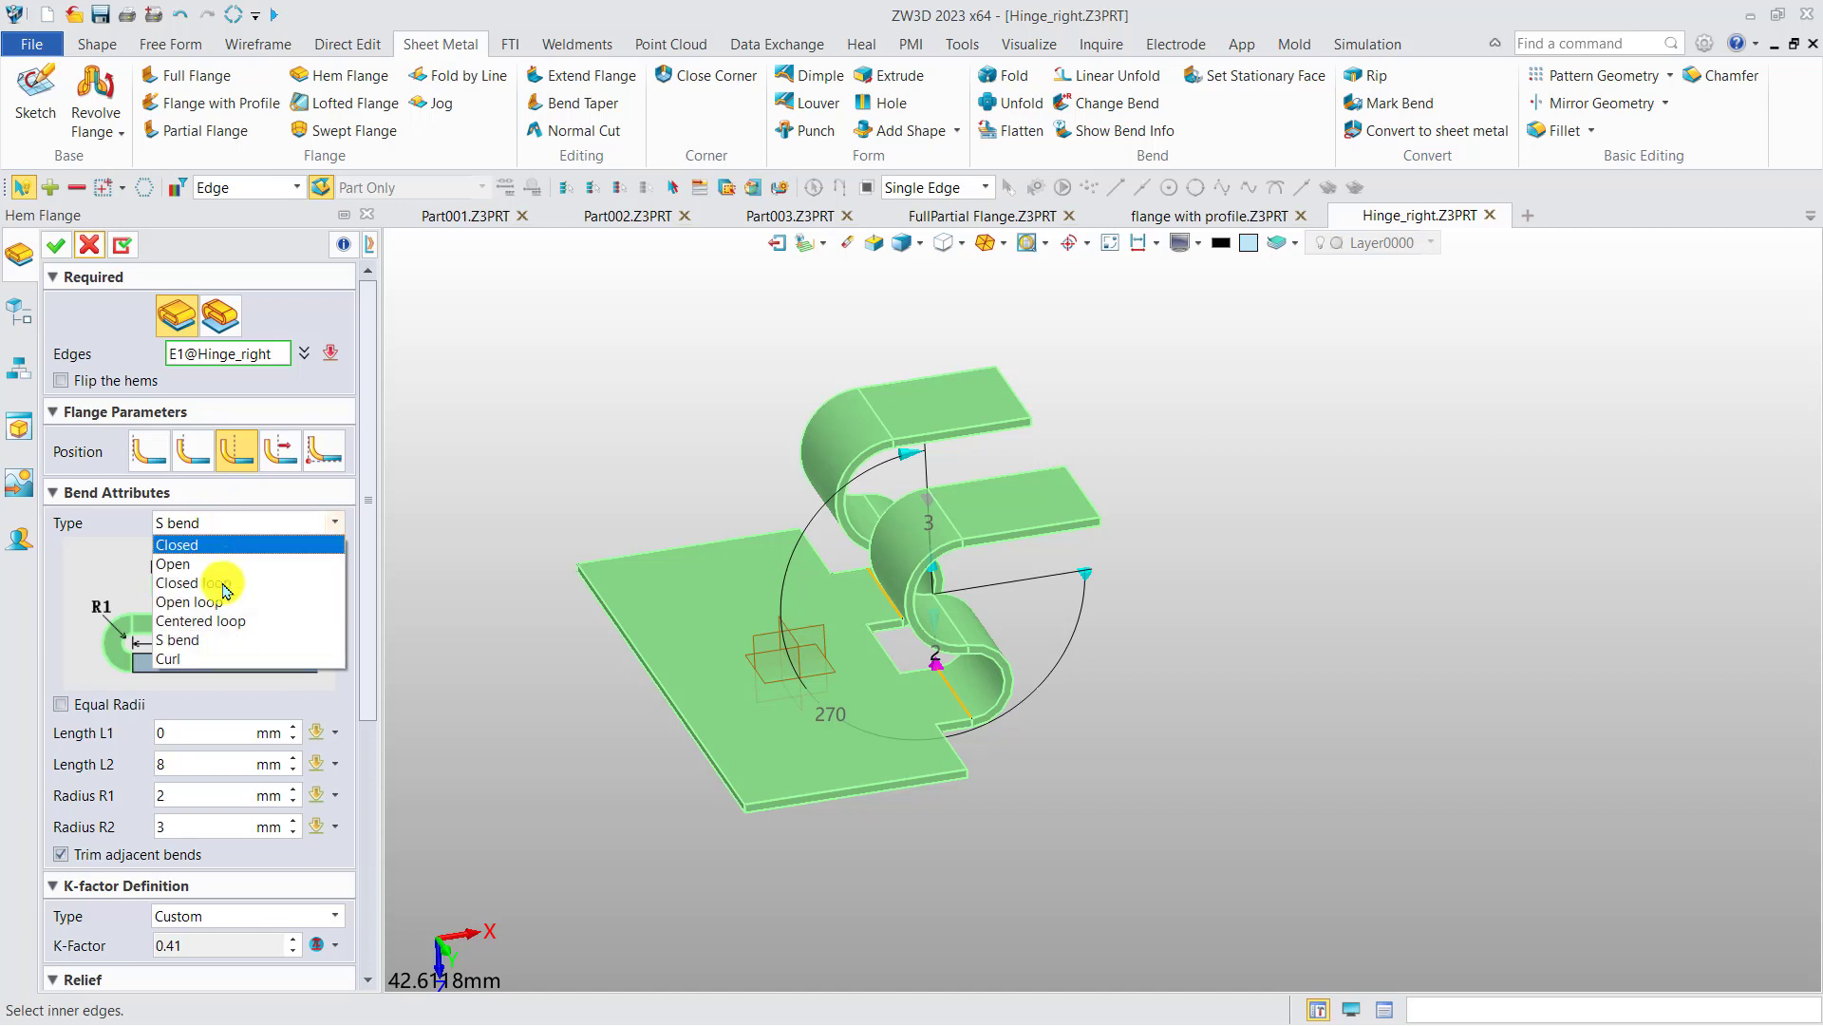
pyautogui.click(193, 658)
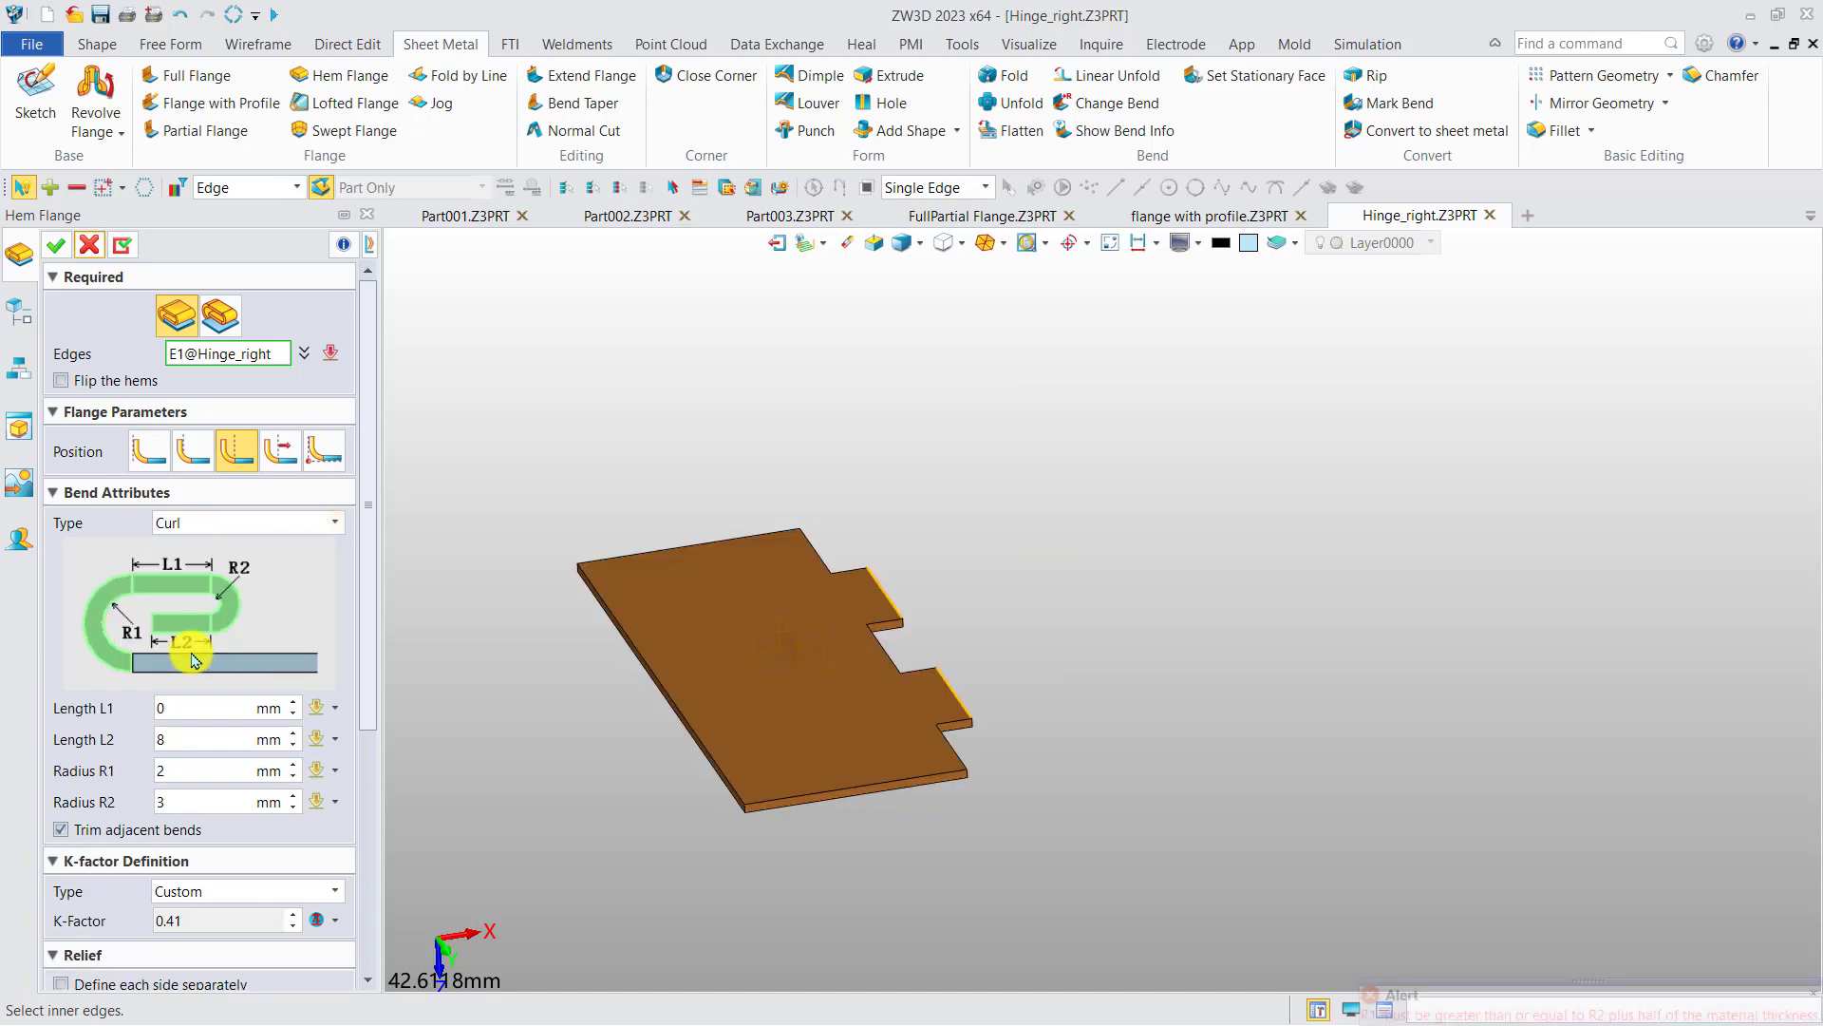
pyautogui.click(200, 700)
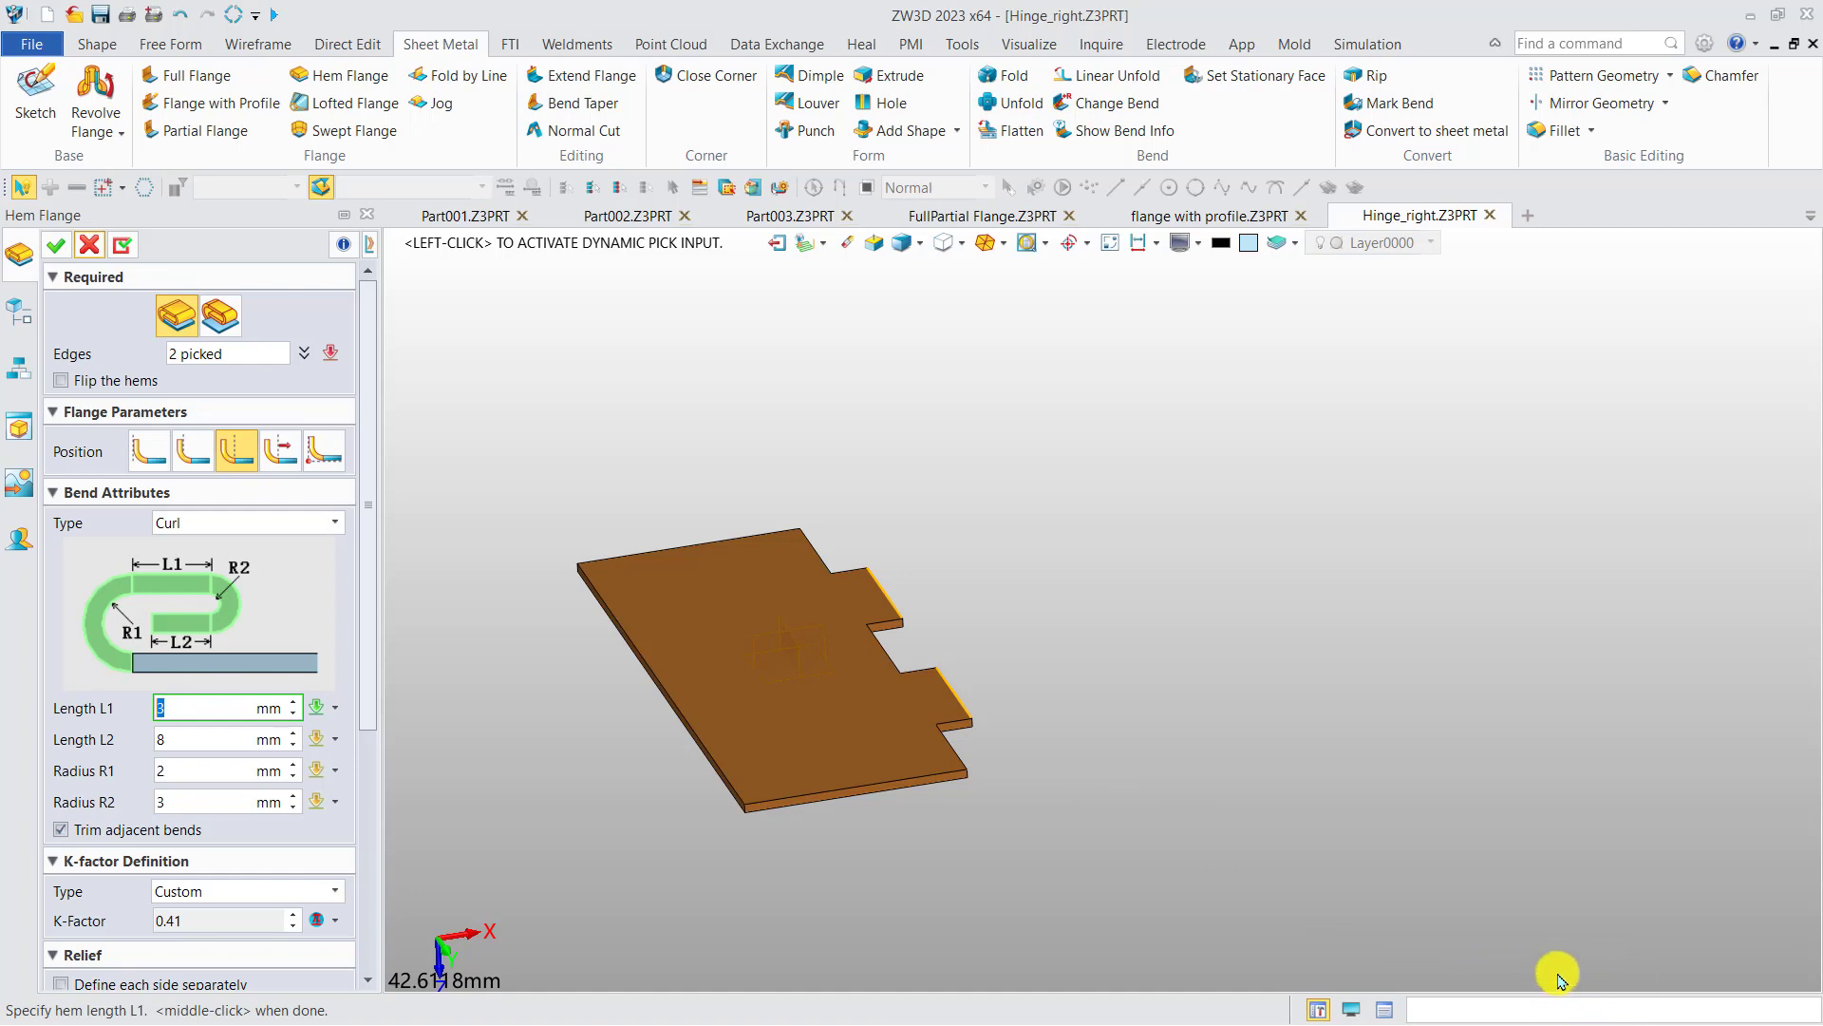
pyautogui.click(189, 766)
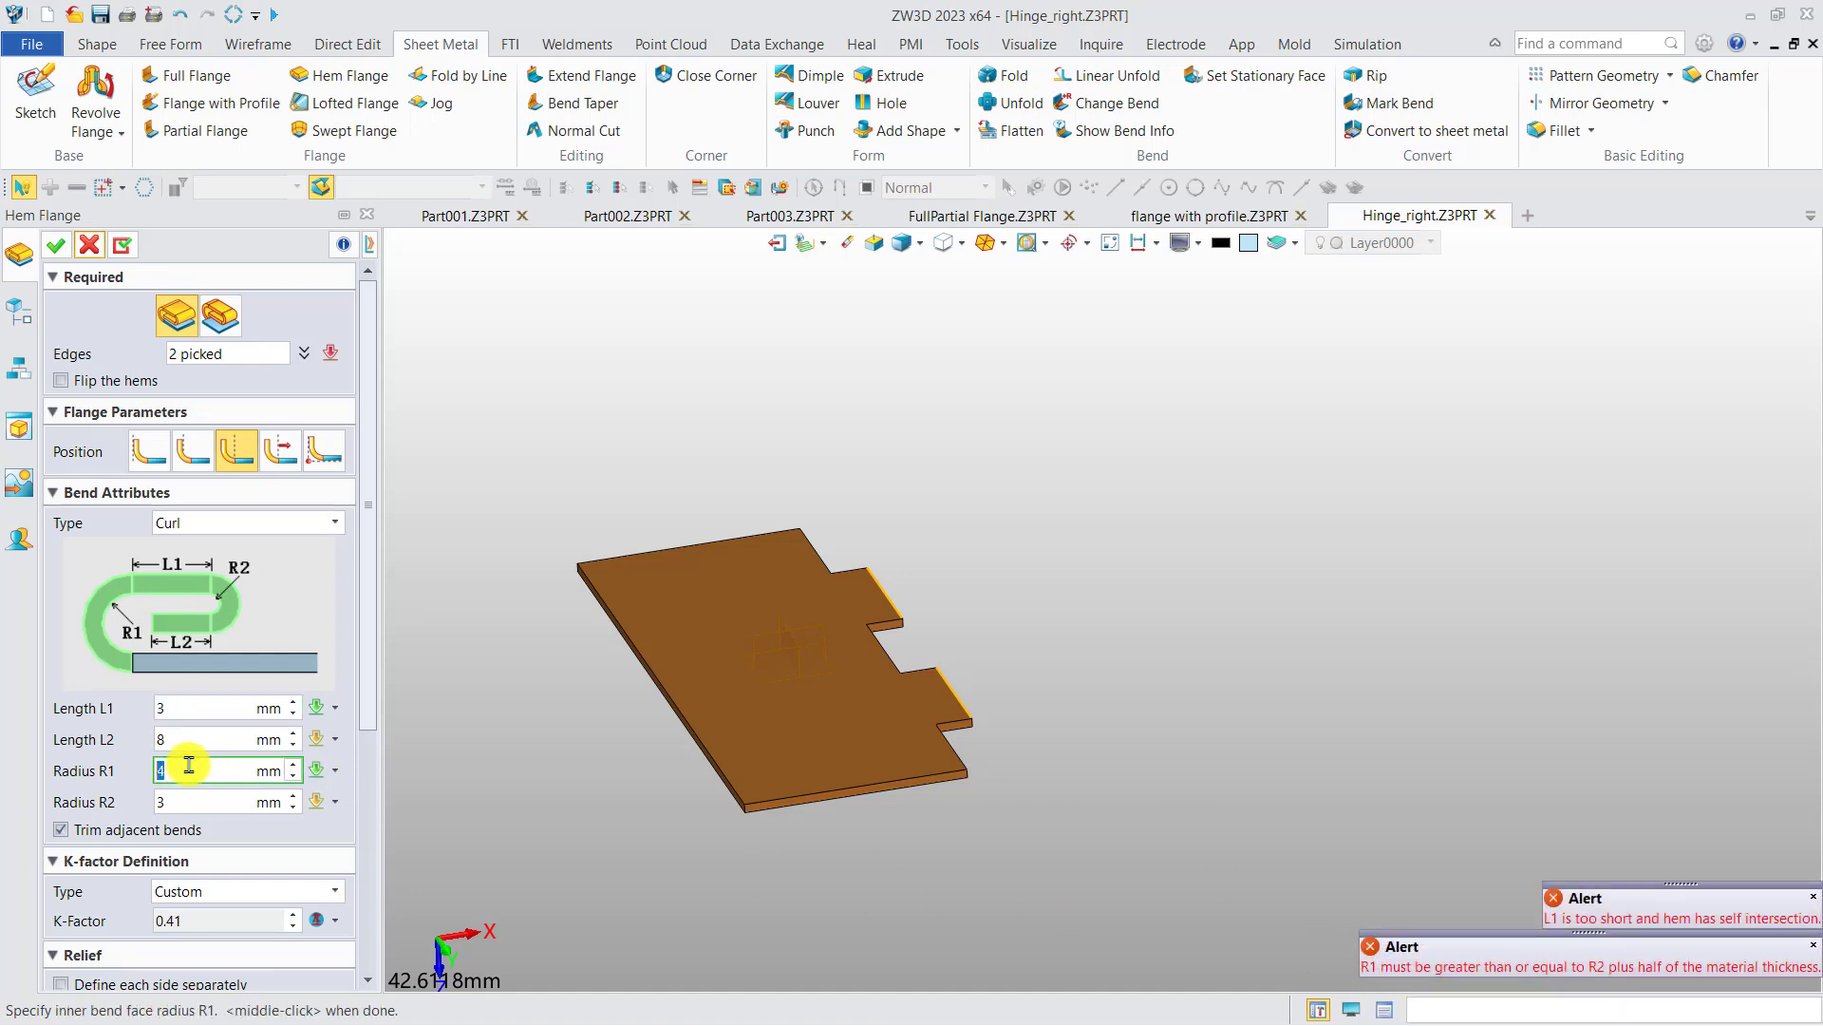
pyautogui.scroll(2, 189, 766)
pyautogui.scroll(3, 189, 766)
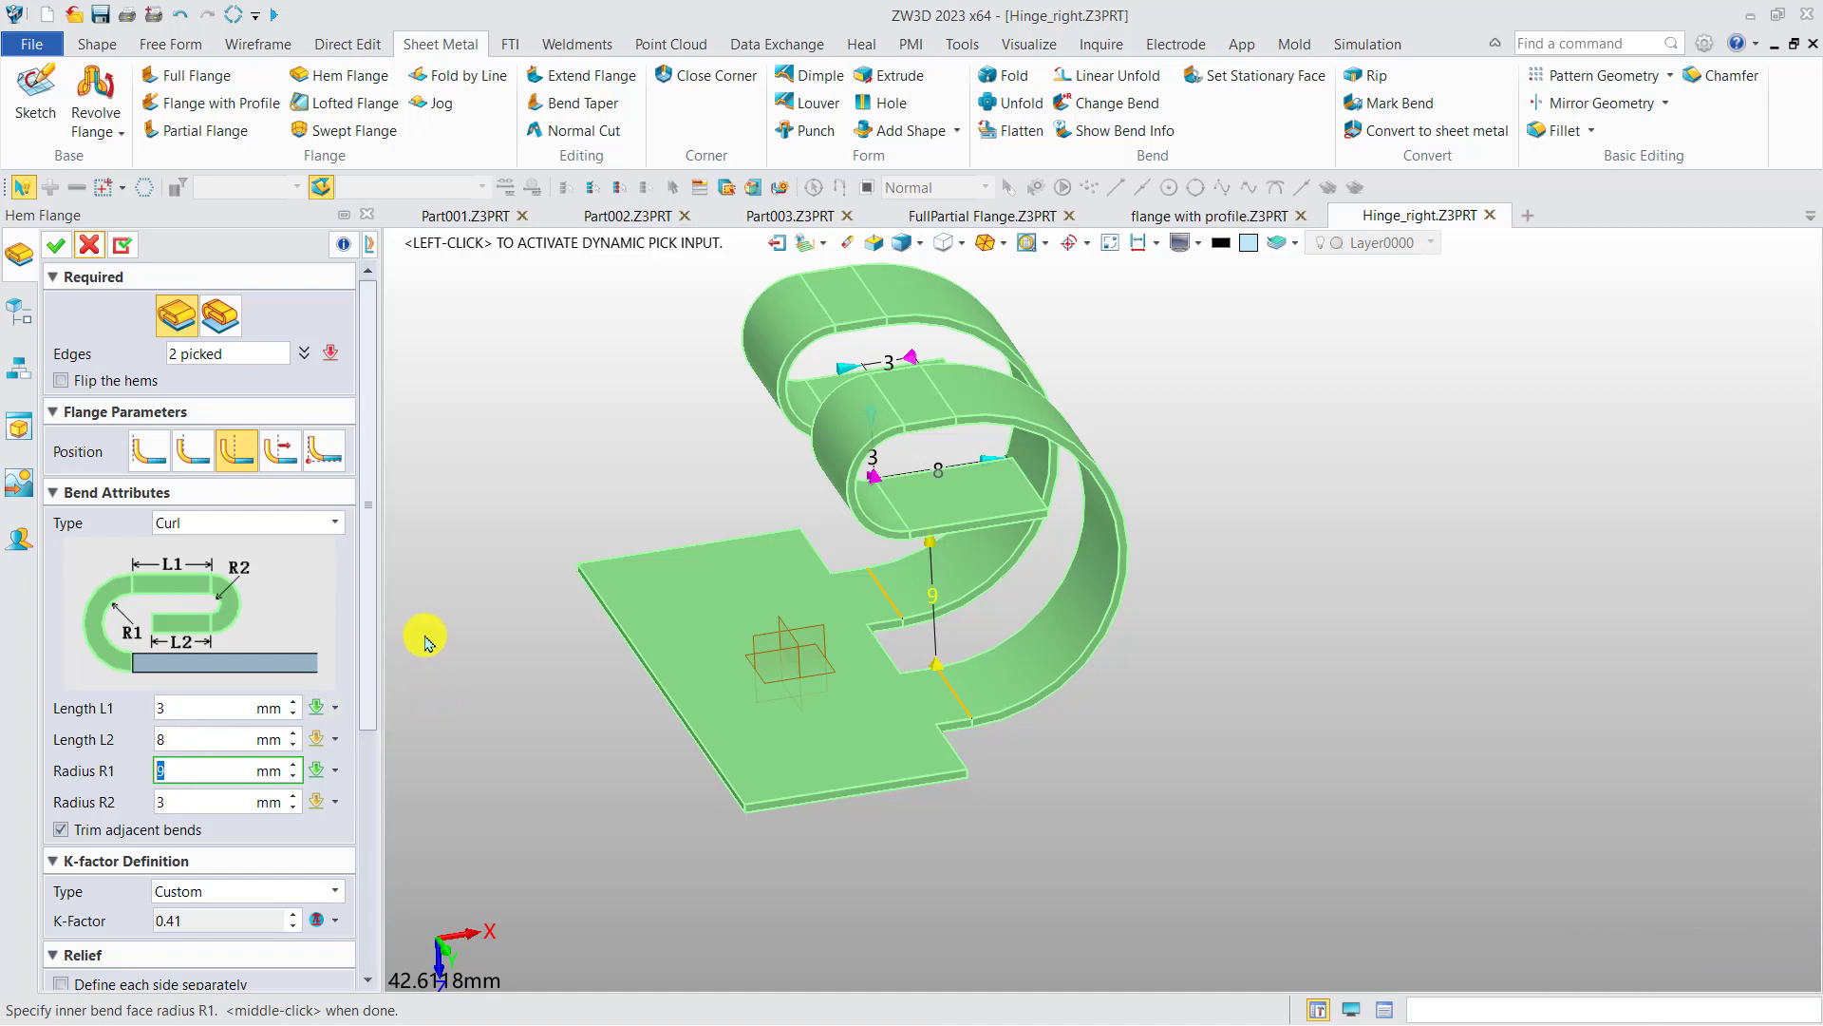
# Create the hem flange as a Closed loop with length L1 of 0 mm and radius R1 of 2 mm
pyautogui.click(263, 525)
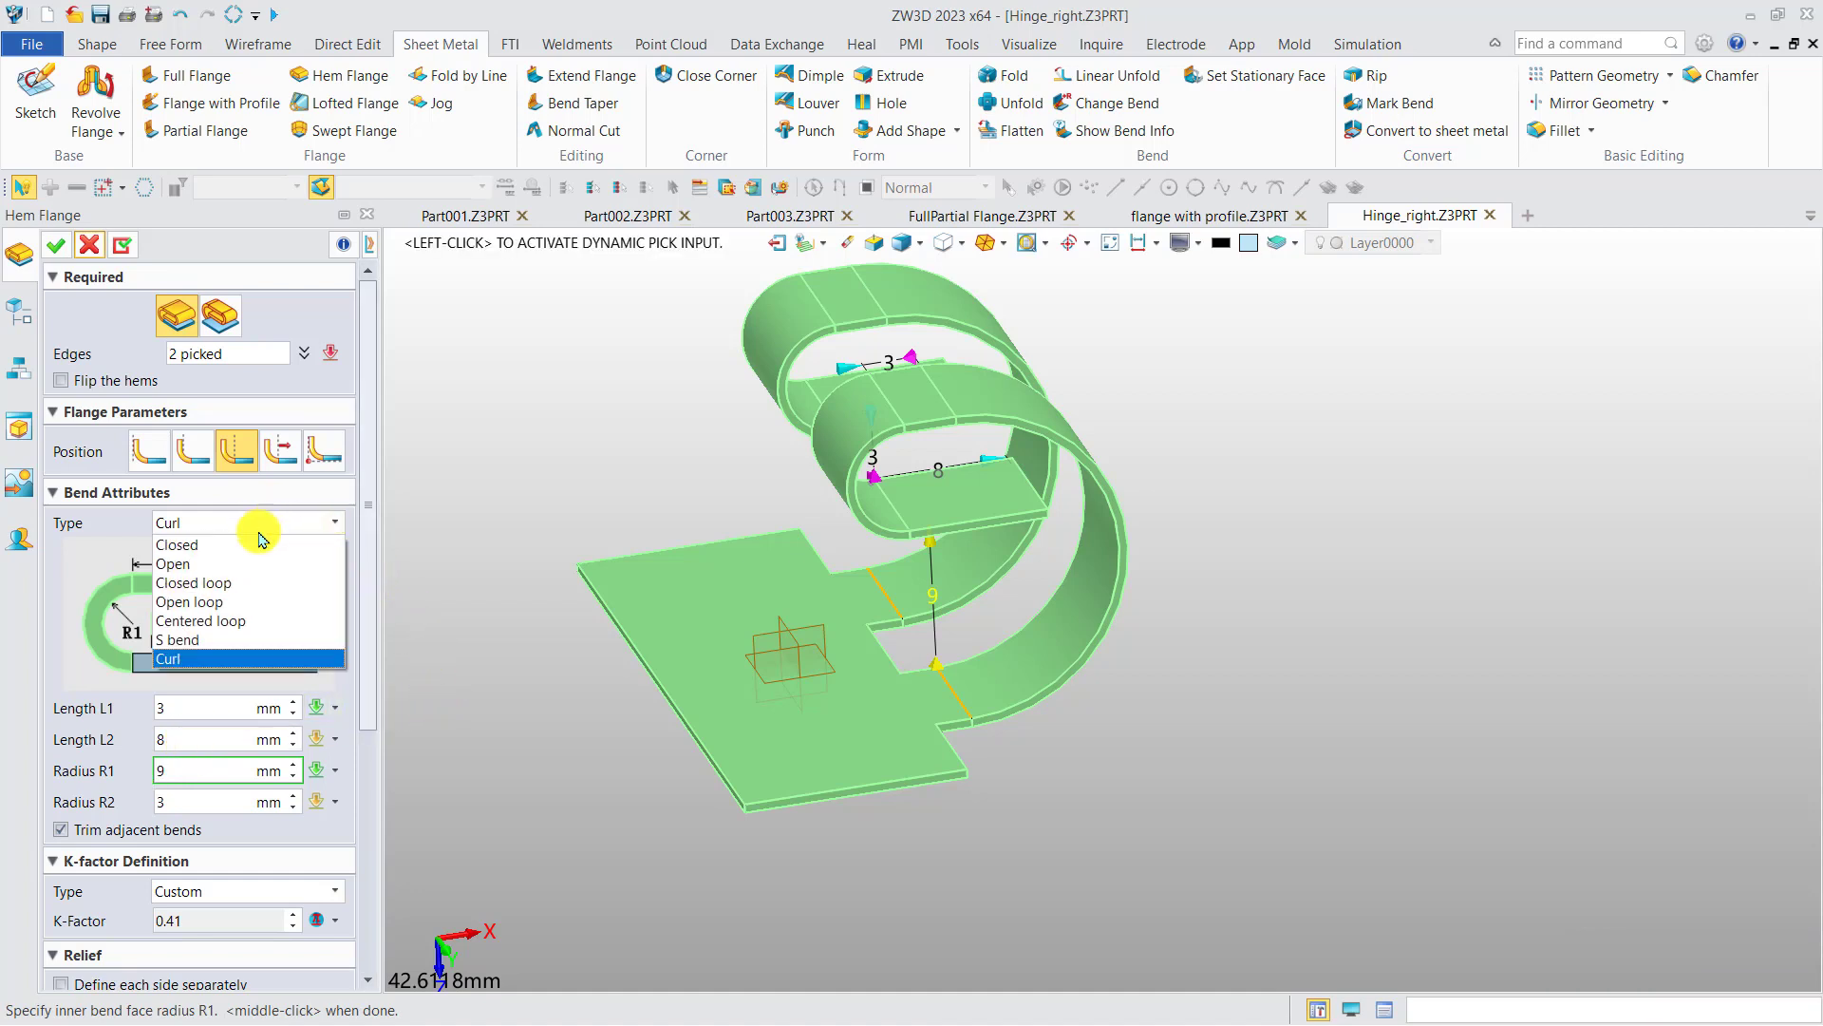
pyautogui.click(239, 583)
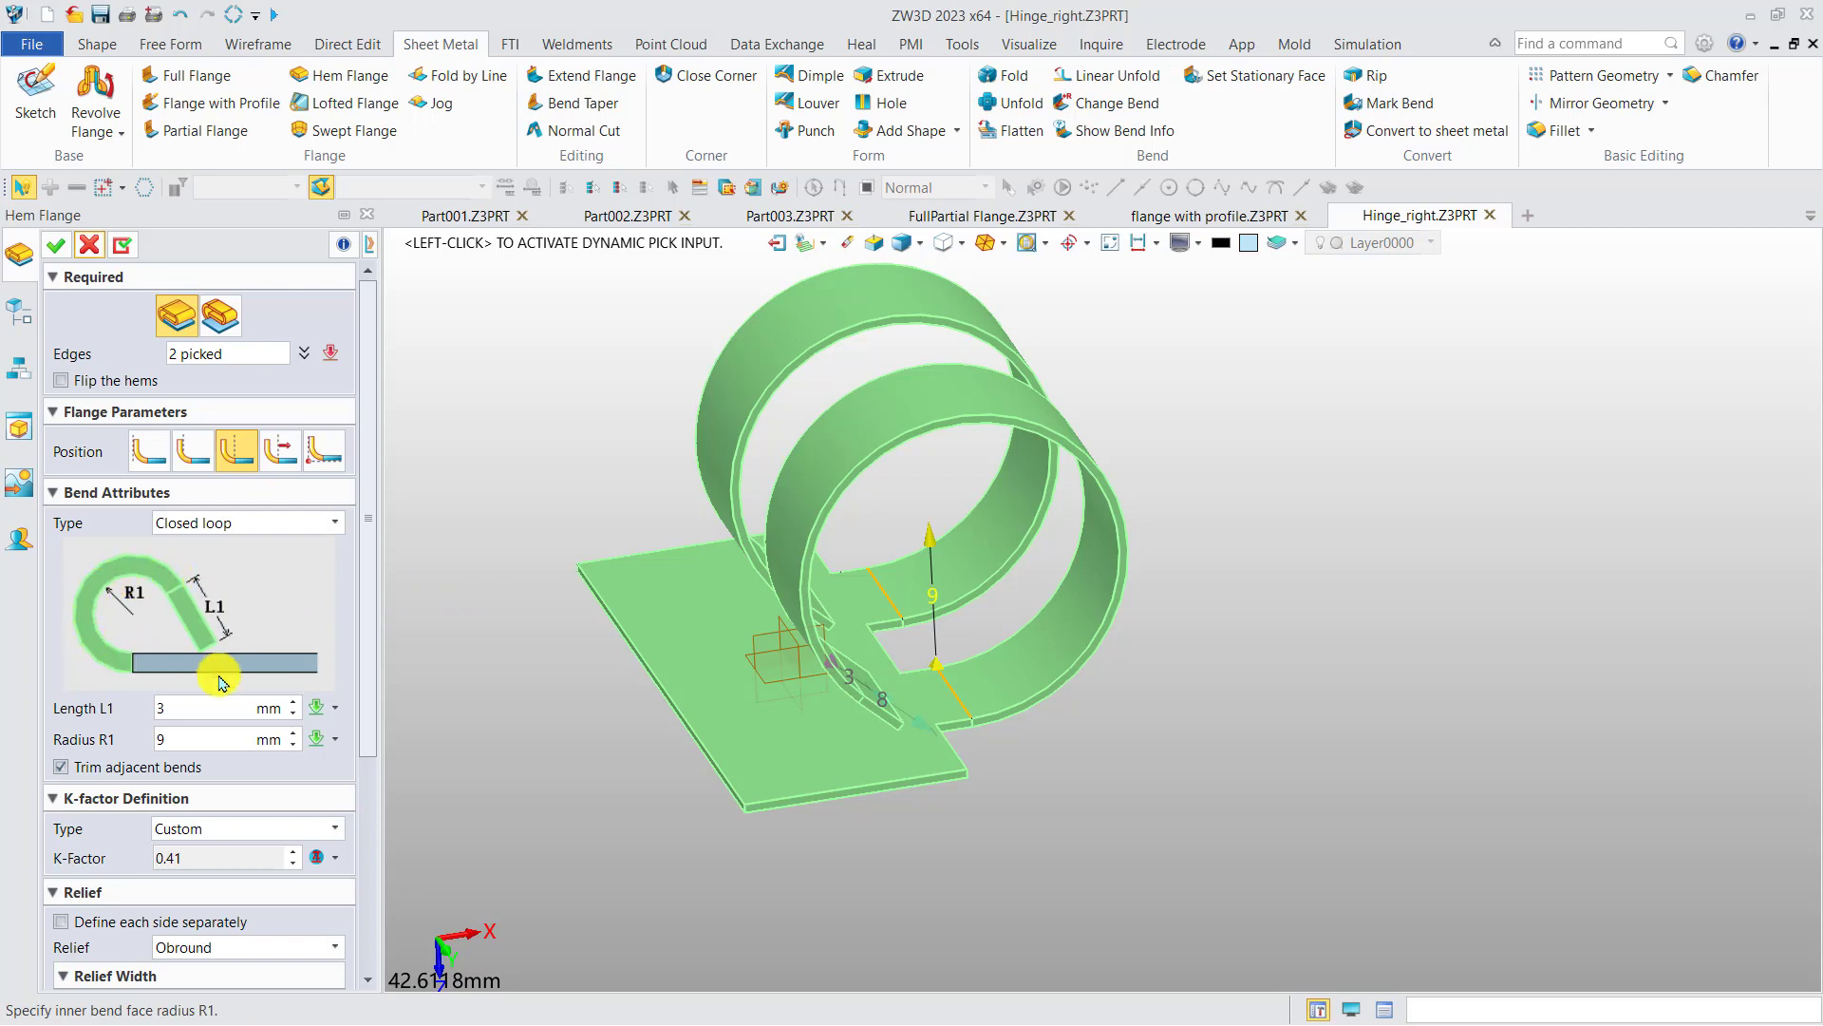
pyautogui.click(211, 706)
pyautogui.write('0')
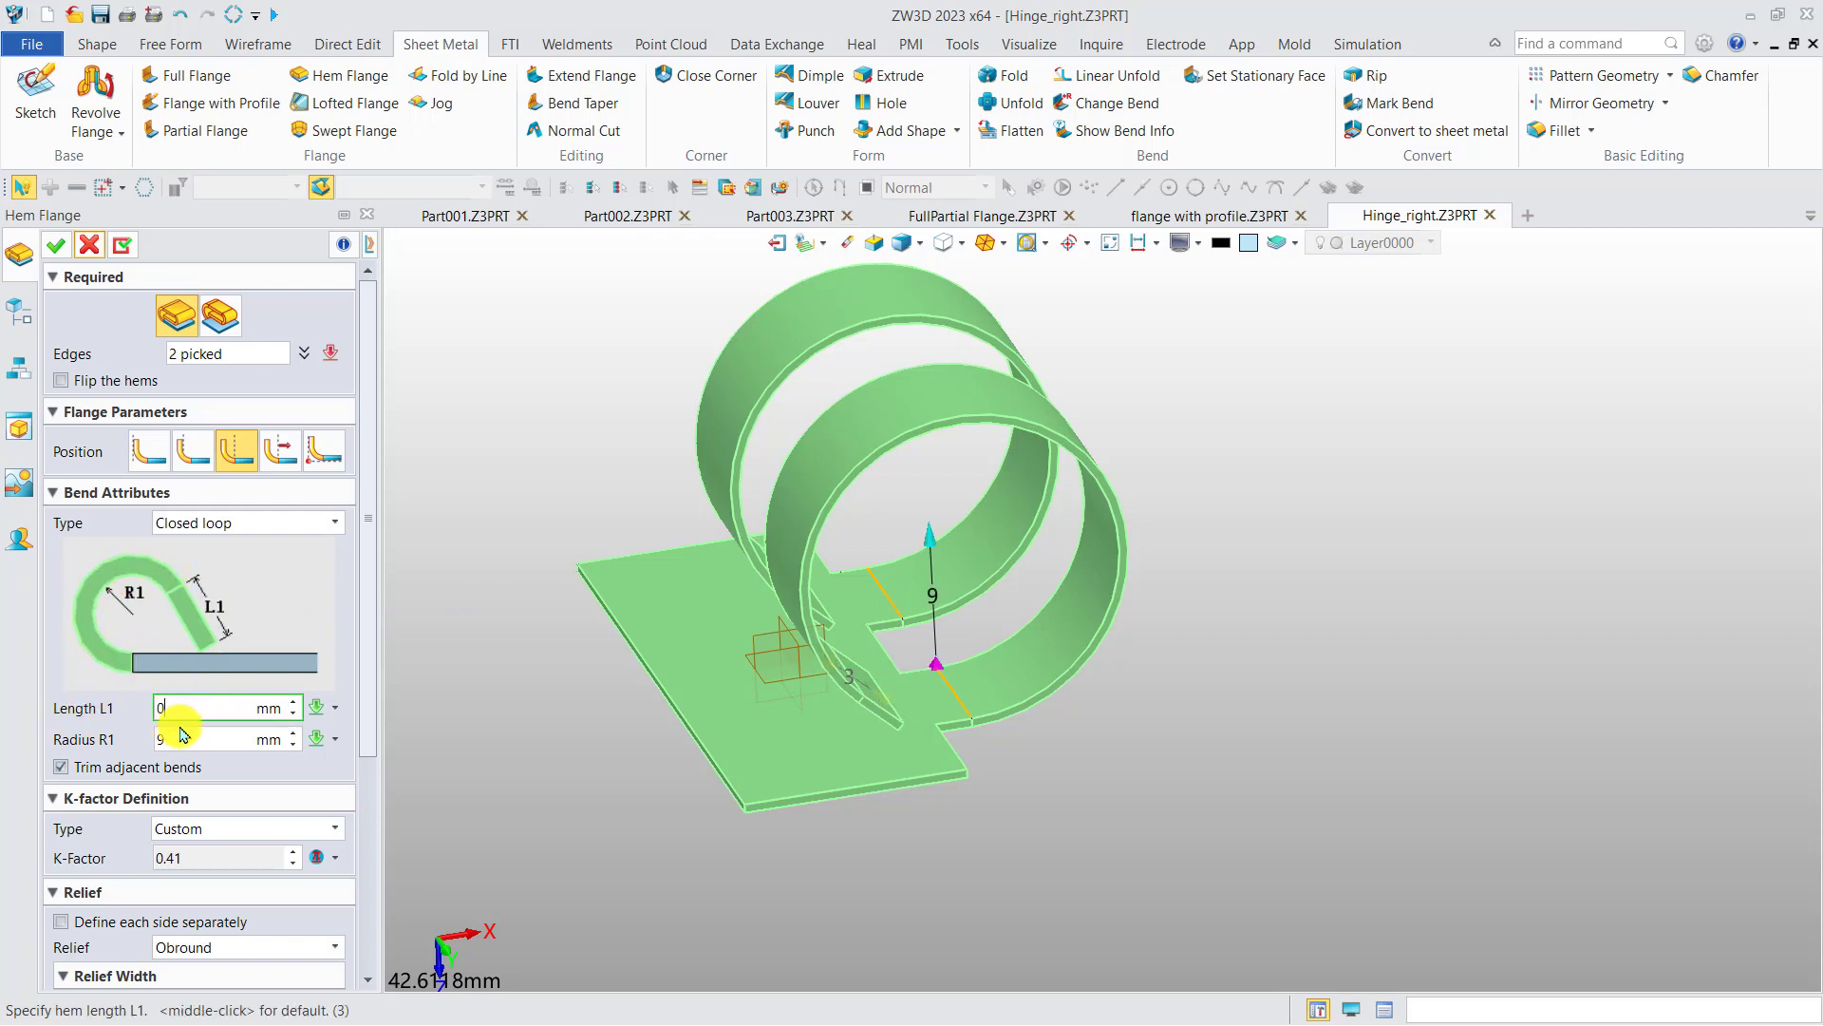
pyautogui.click(179, 729)
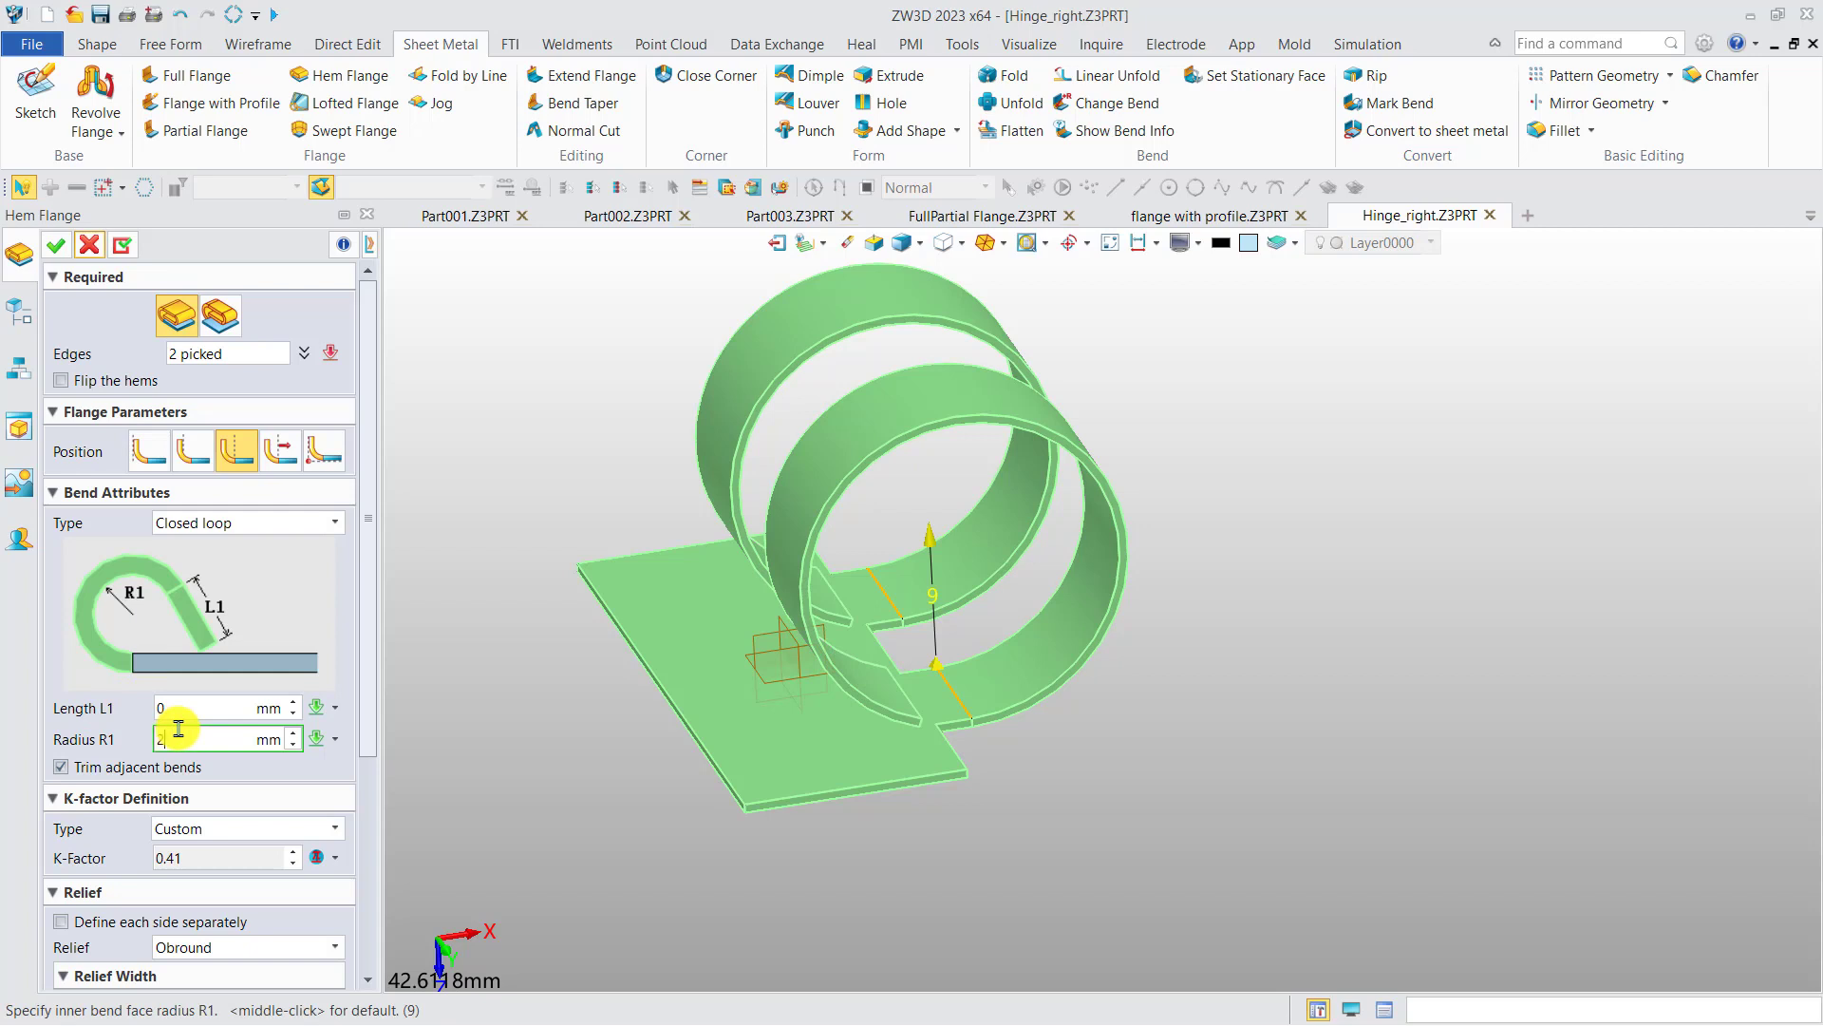
pyautogui.write('2')
pyautogui.press('Return')
pyautogui.click(934, 746)
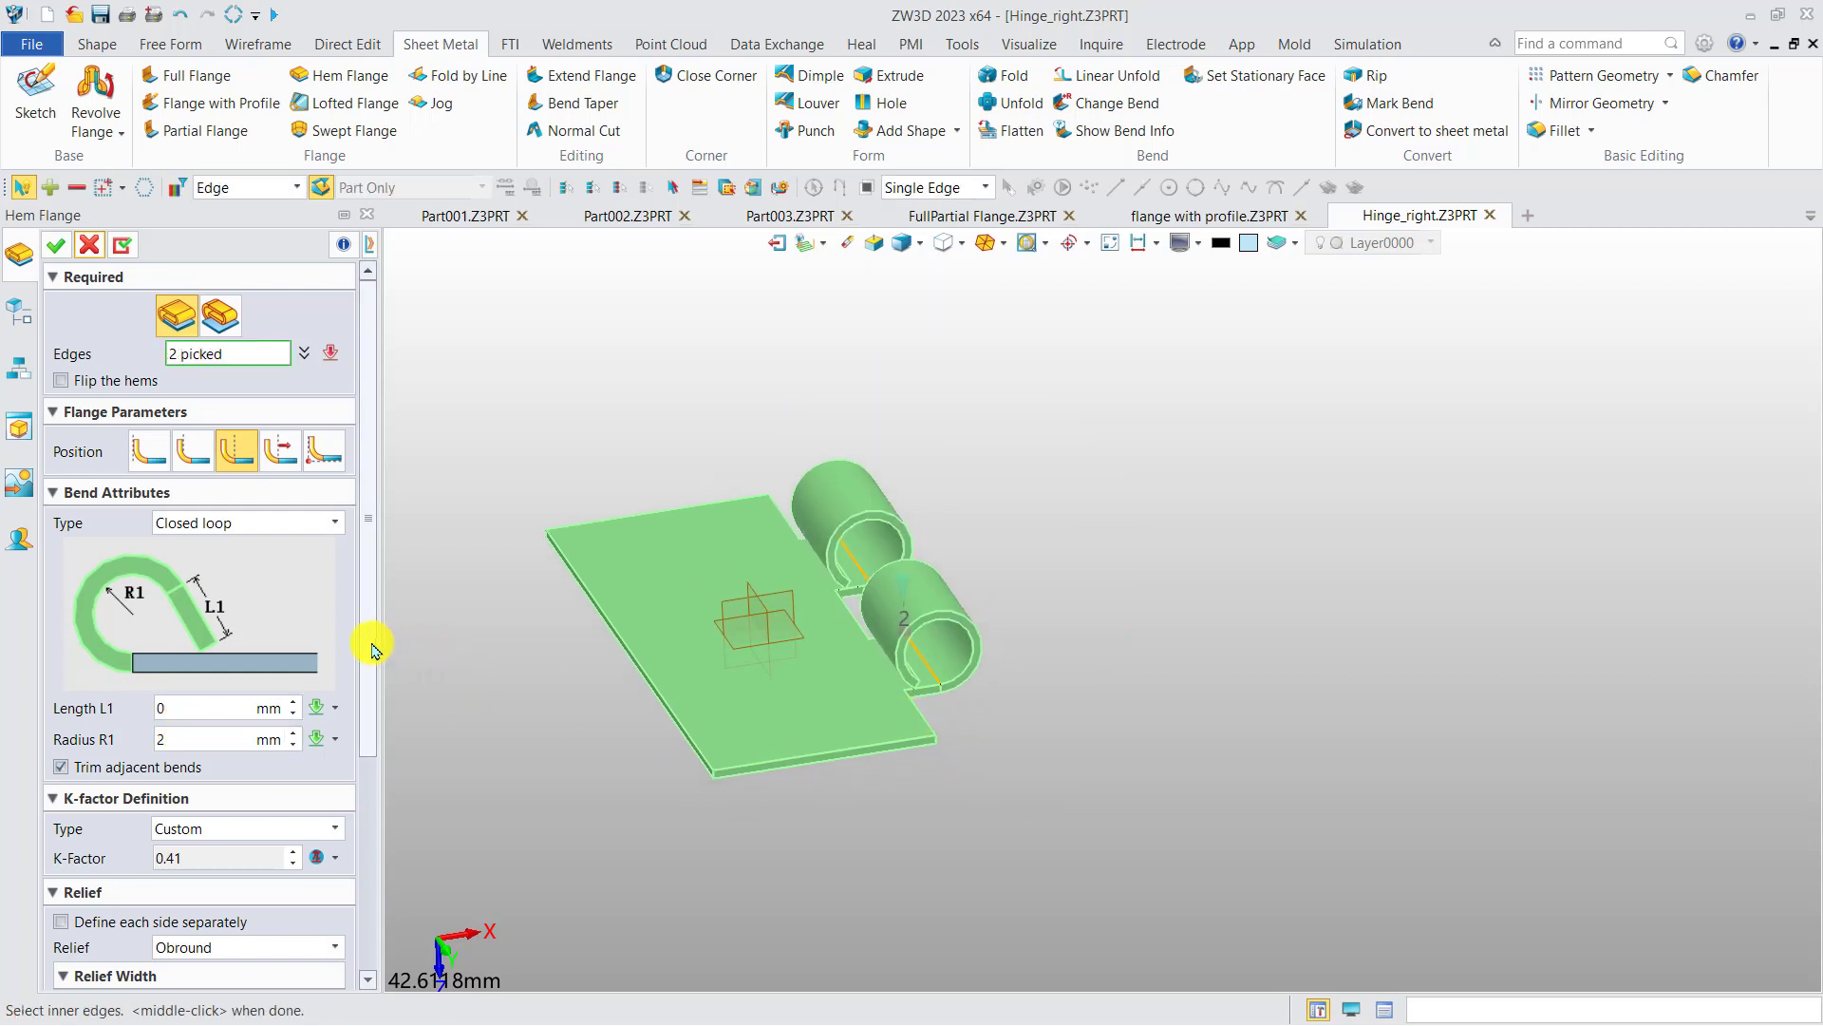
pyautogui.scroll(-2, 376, 703)
pyautogui.moveTo(377, 734); pyautogui.dragTo(379, 603)
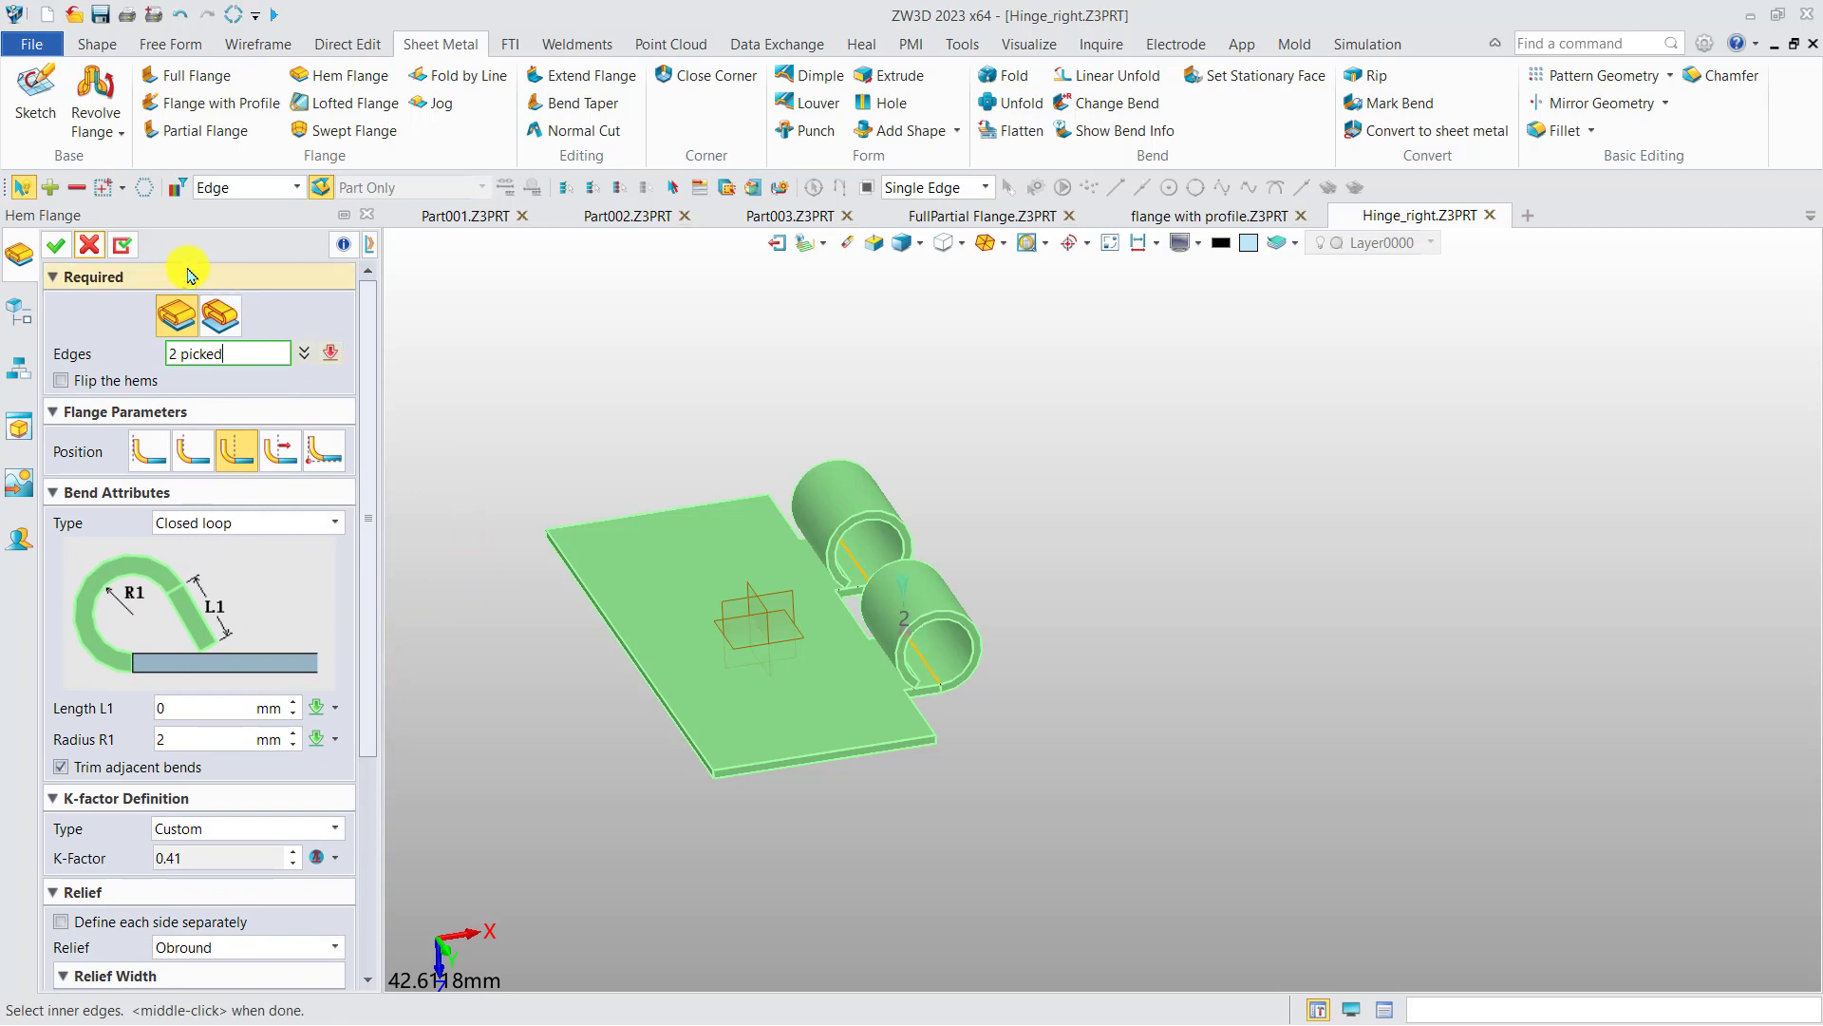
pyautogui.click(53, 246)
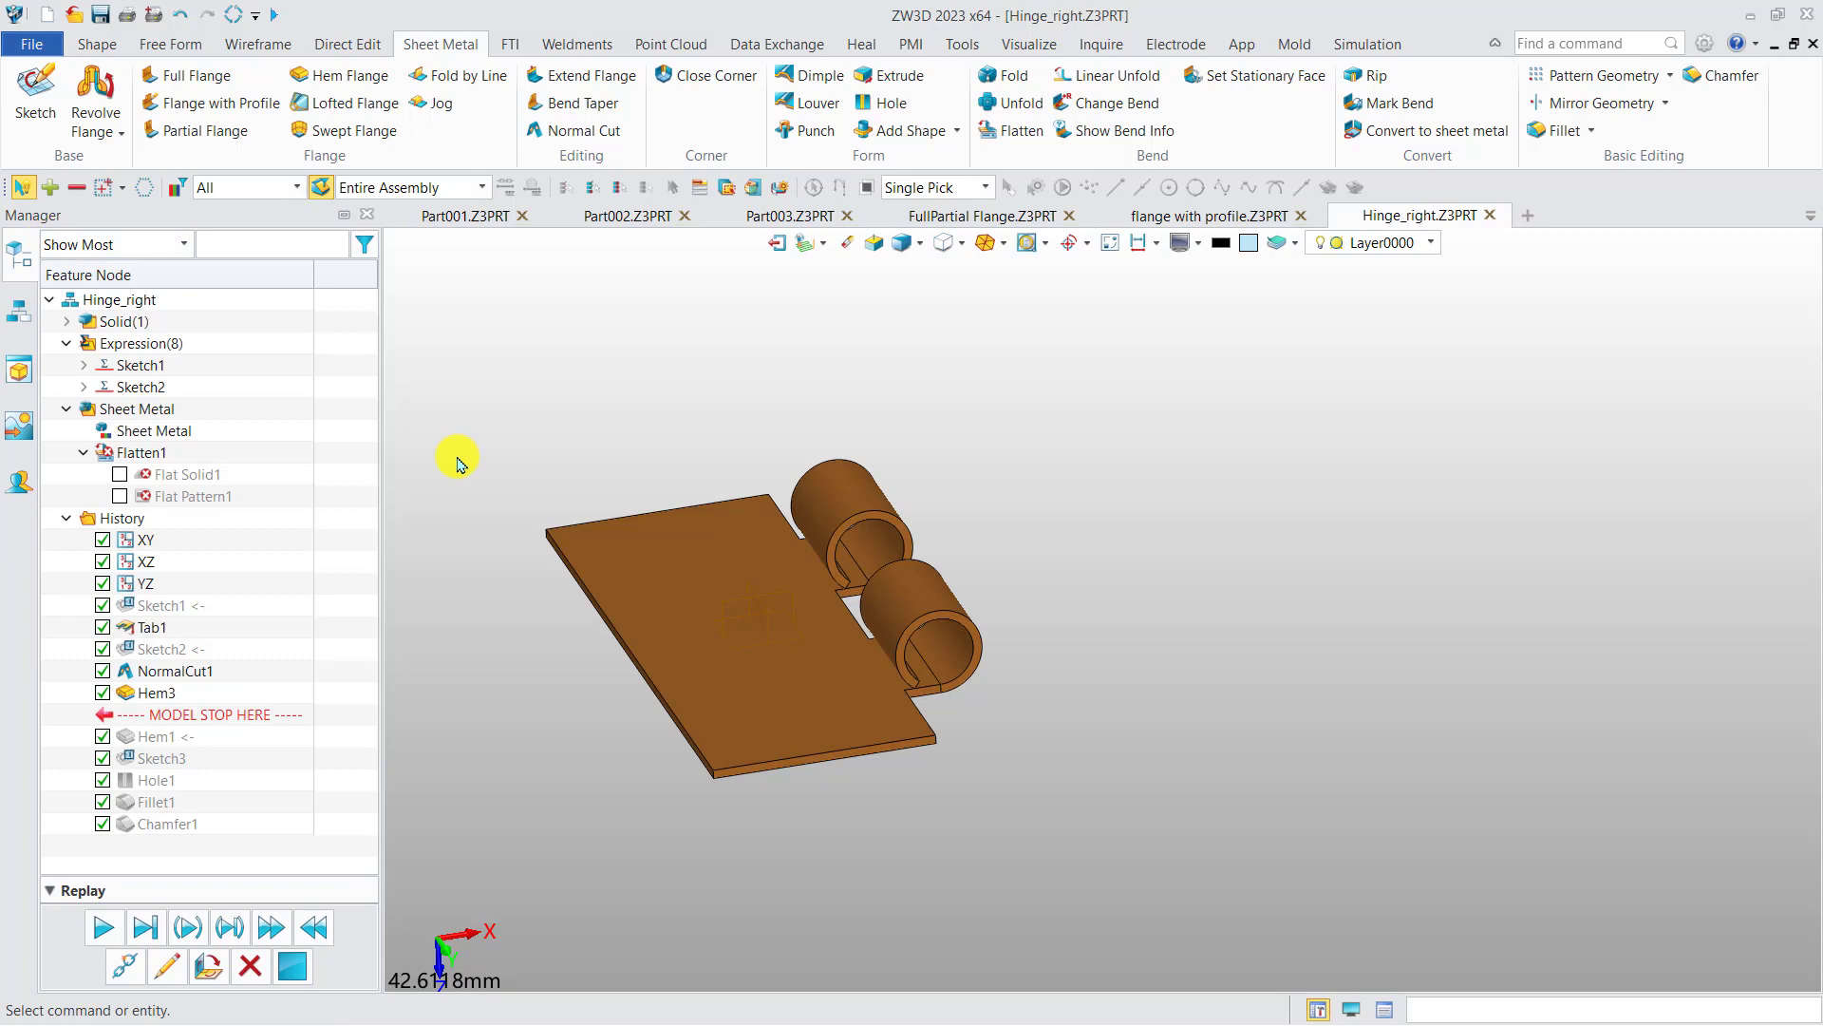
# Return to the HingeAssembly and examine how the right leaf's hems fit around the pin
pyautogui.click(19, 313)
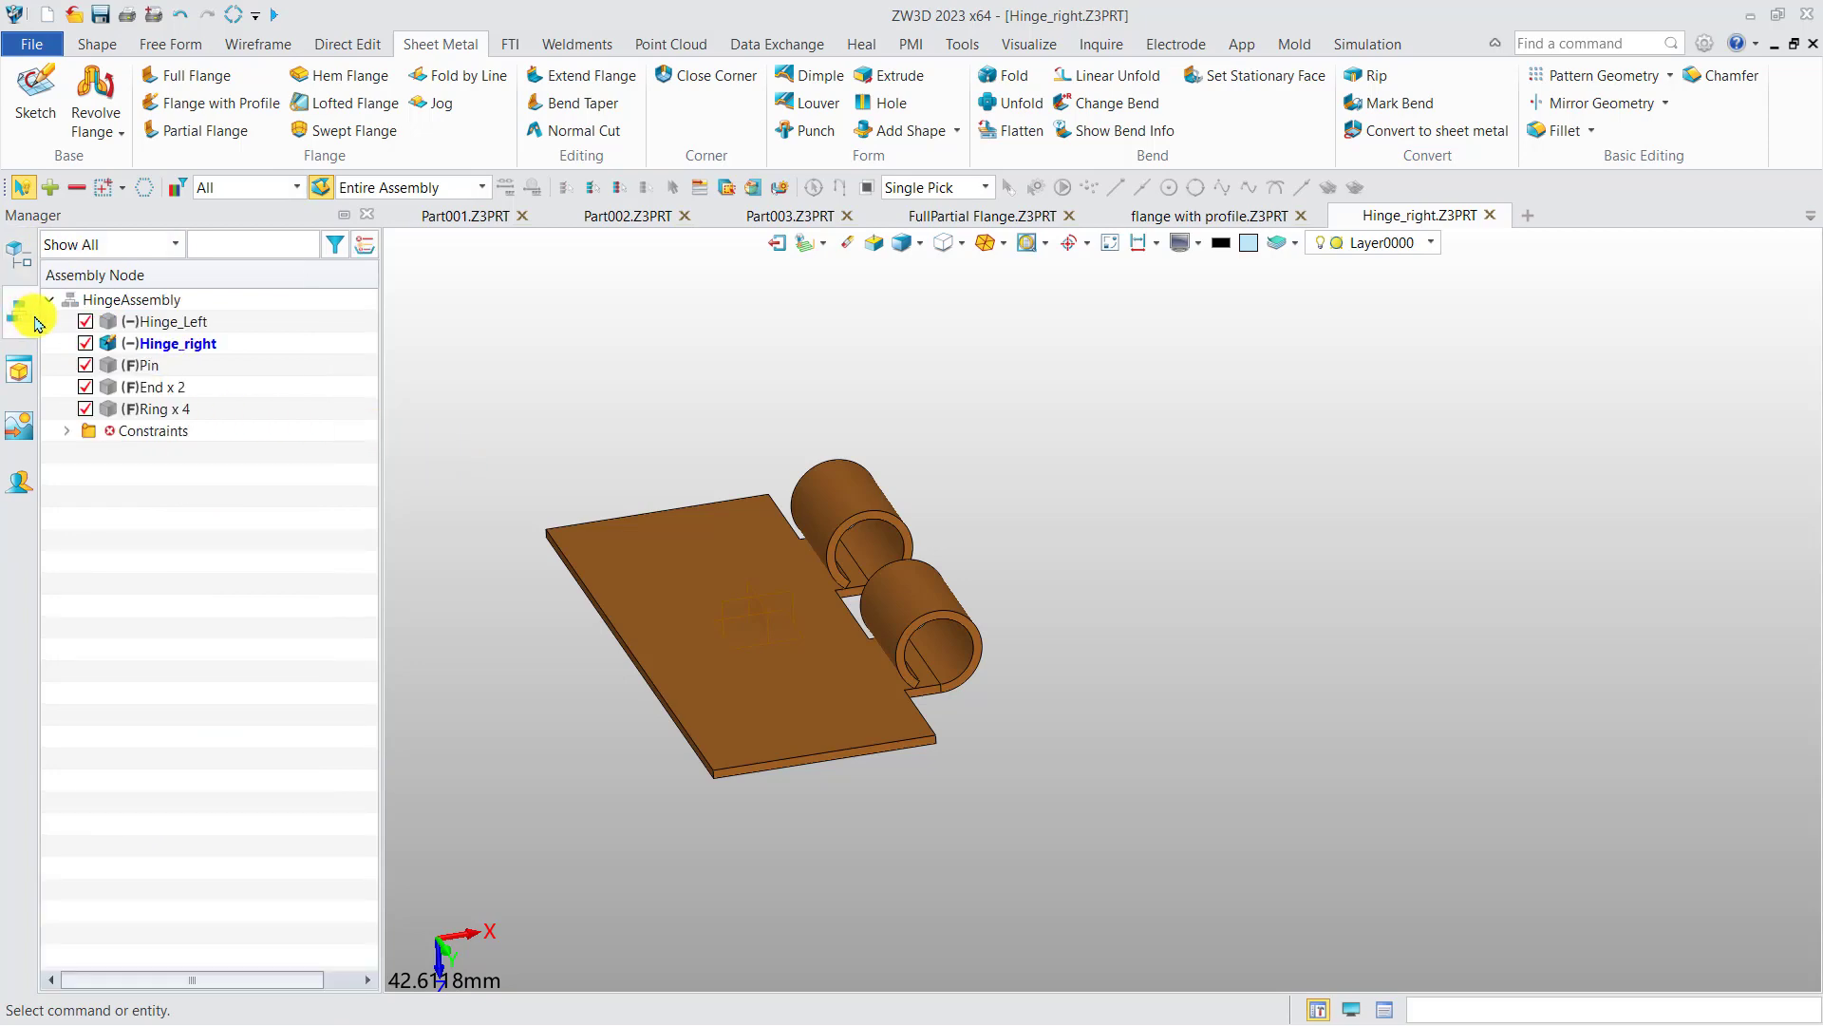
pyautogui.doubleClick(147, 309)
pyautogui.moveTo(610, 436); pyautogui.dragTo(650, 437, button='middle')
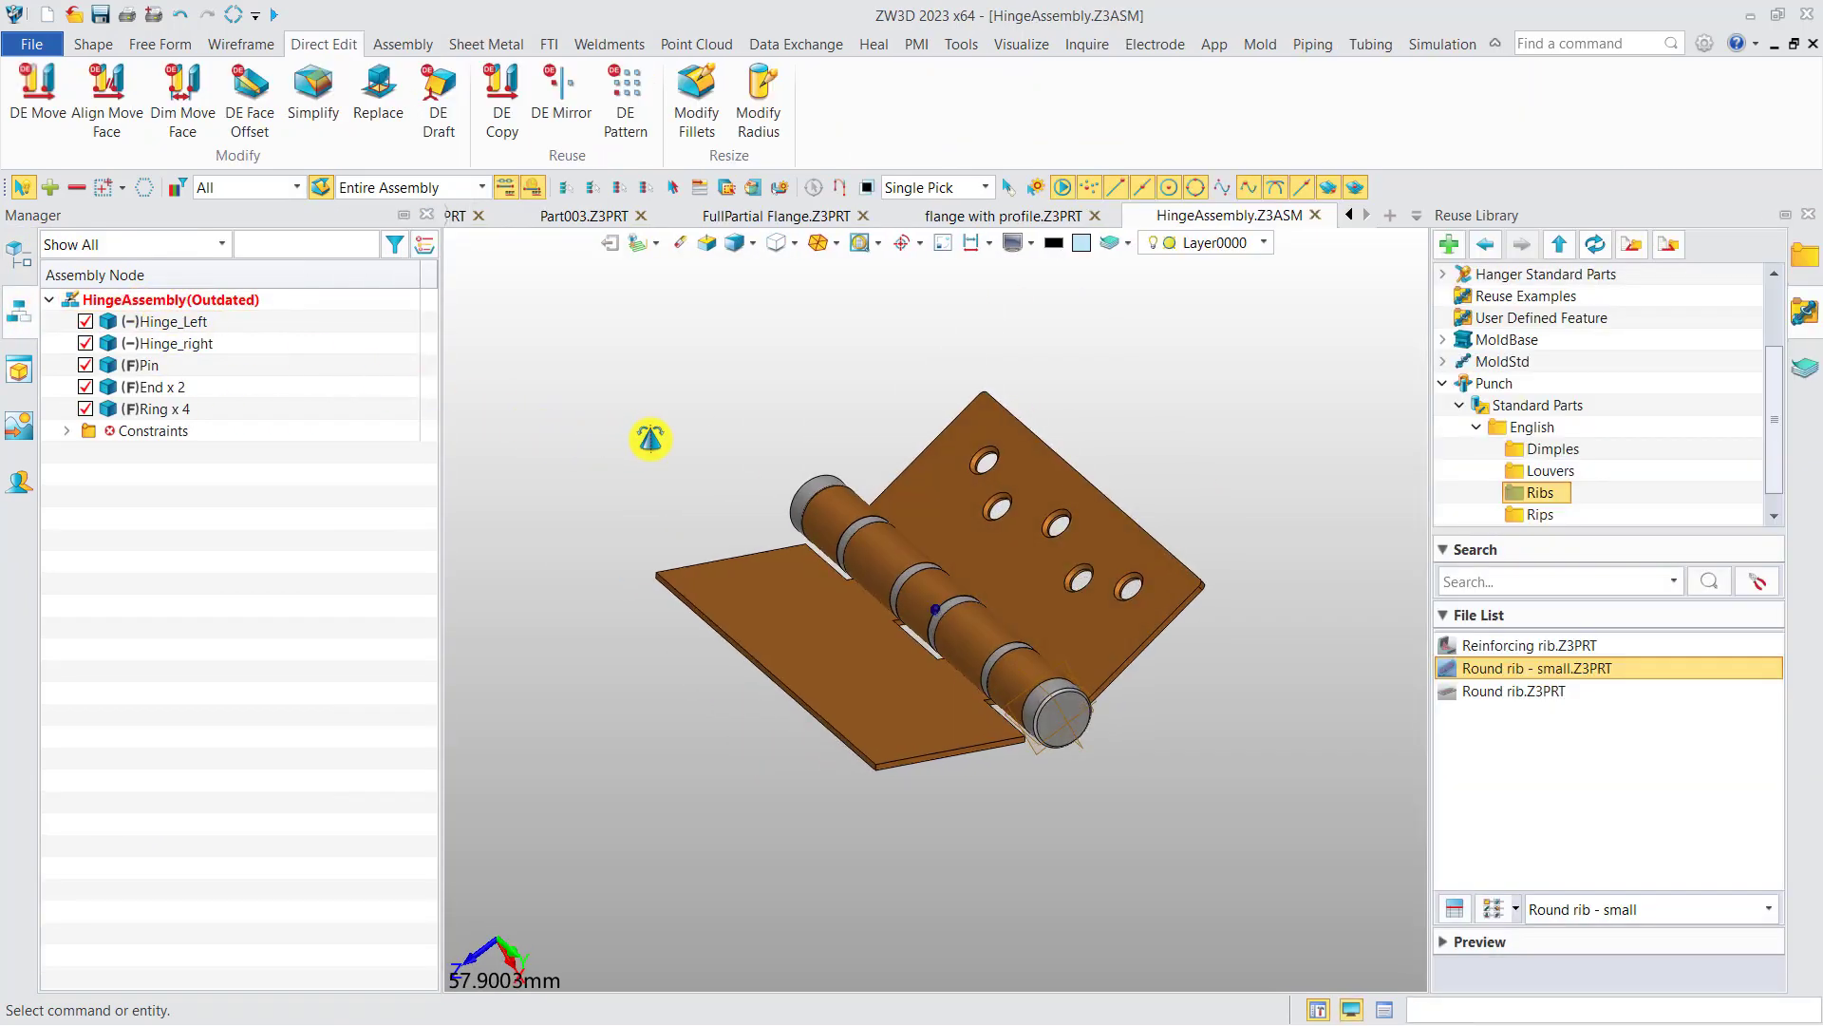
pyautogui.scroll(3, 1048, 633)
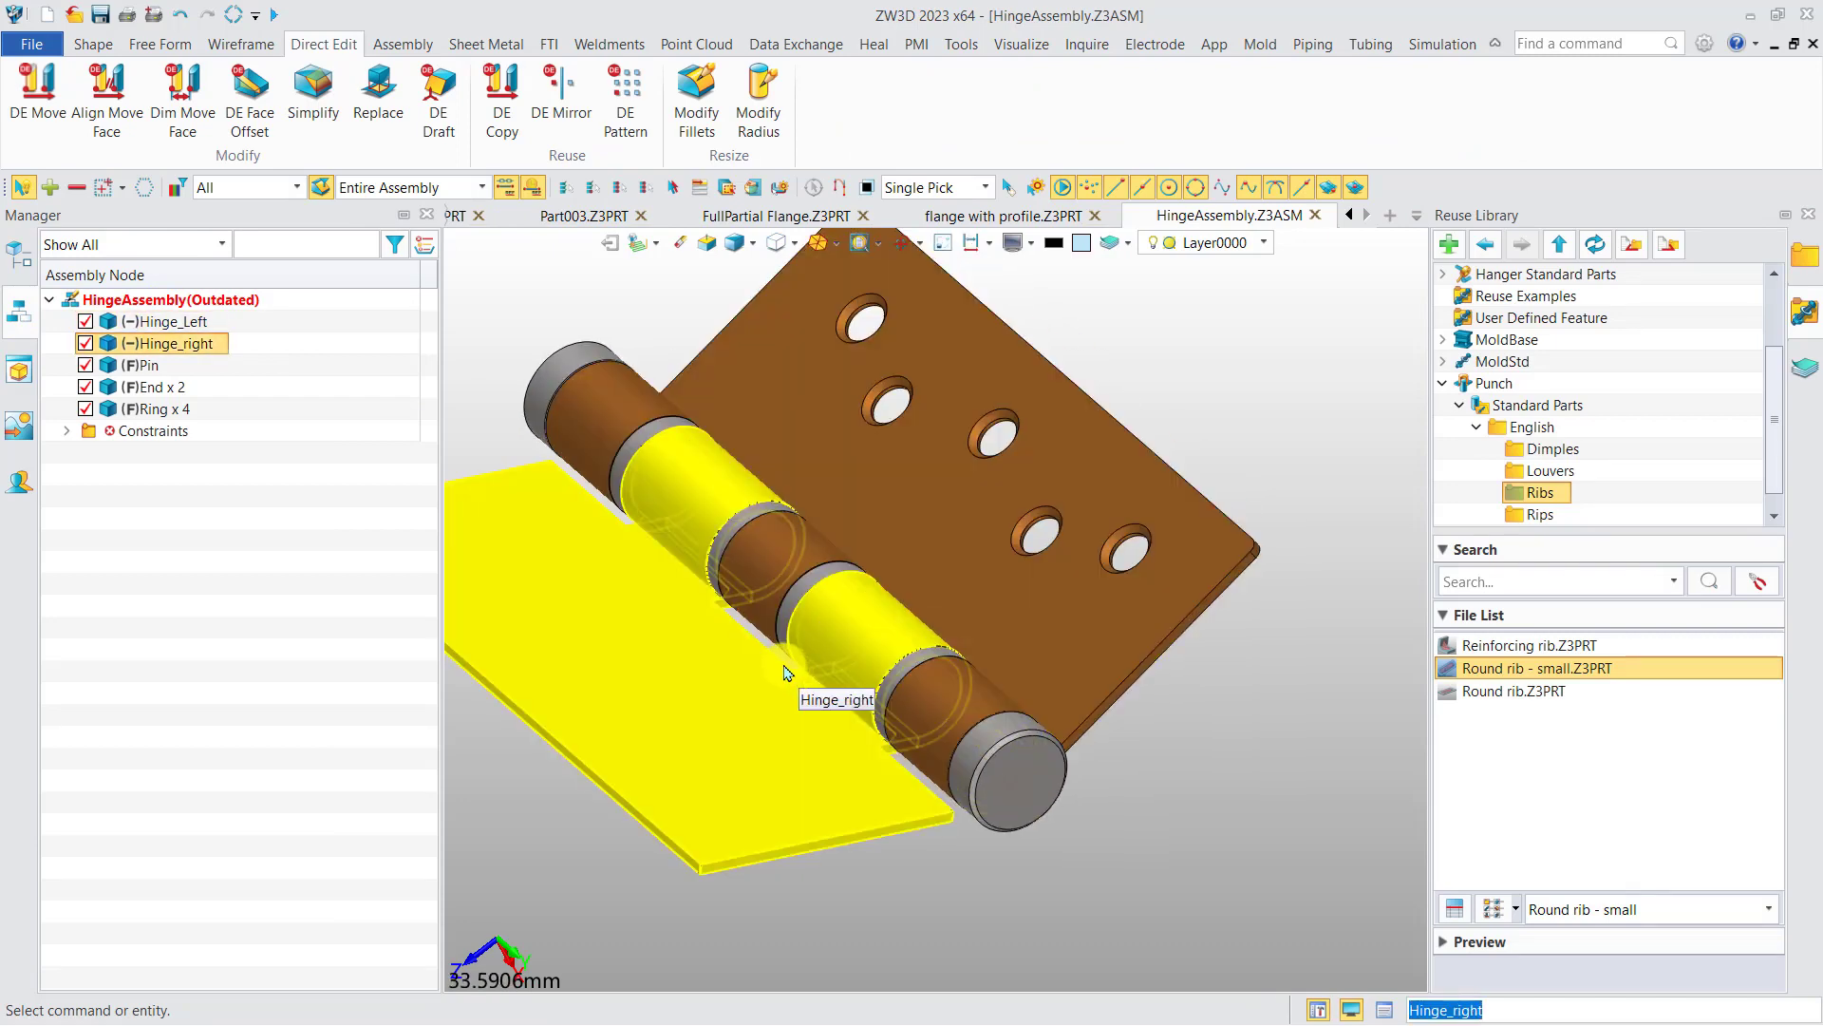
pyautogui.scroll(-3, 778, 646)
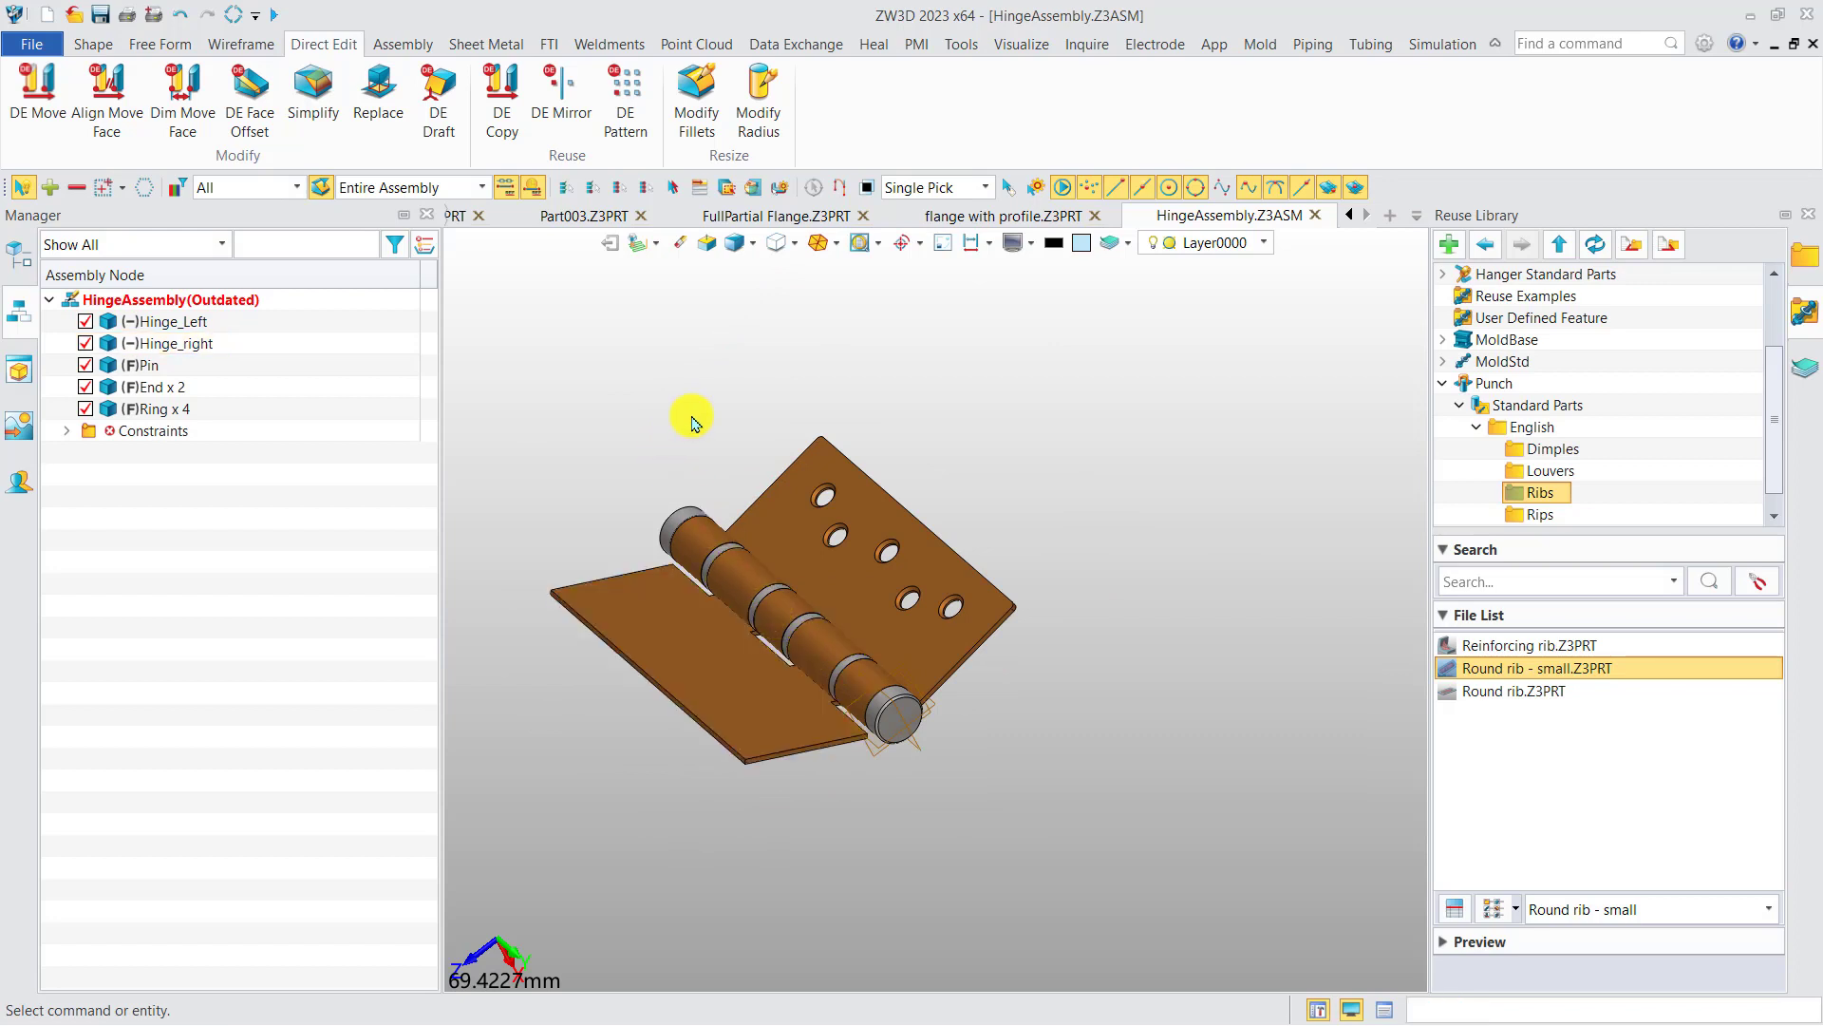
# Open Lofted Flange_3types.Z3PRT from the 1. Flanges folder
pyautogui.click(482, 43)
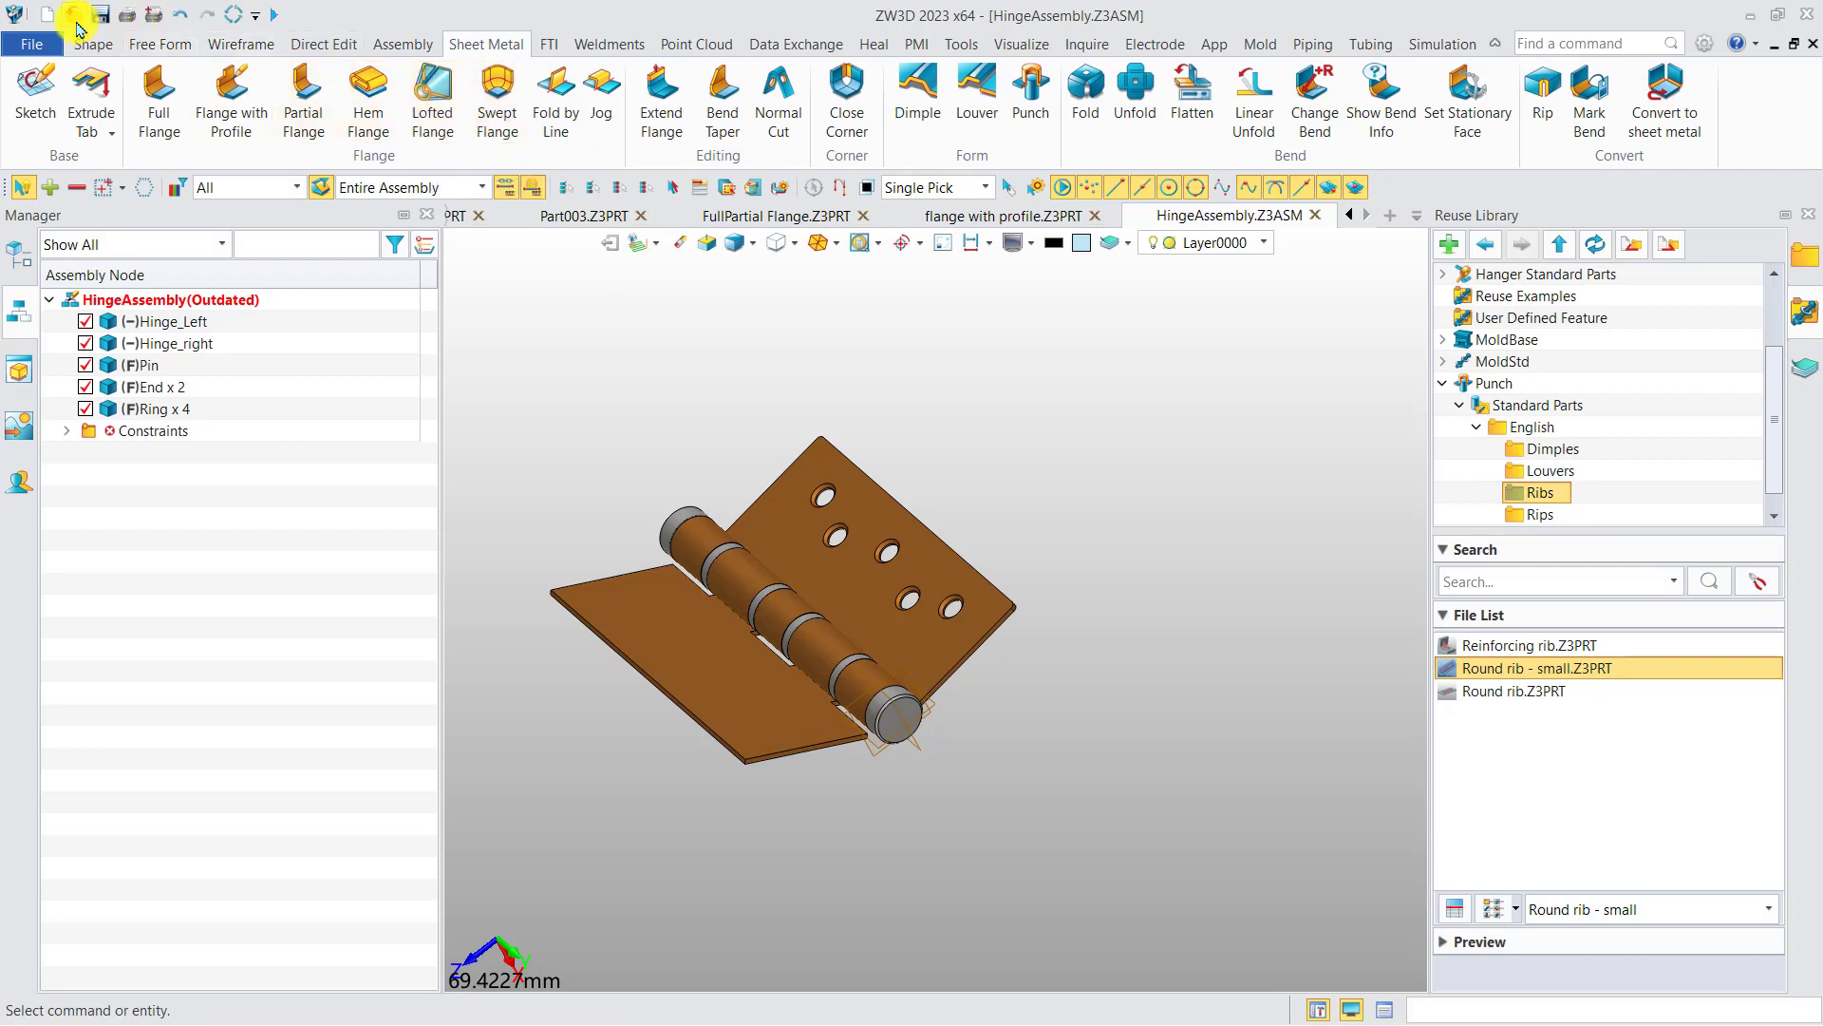
pyautogui.click(76, 17)
pyautogui.doubleClick(636, 350)
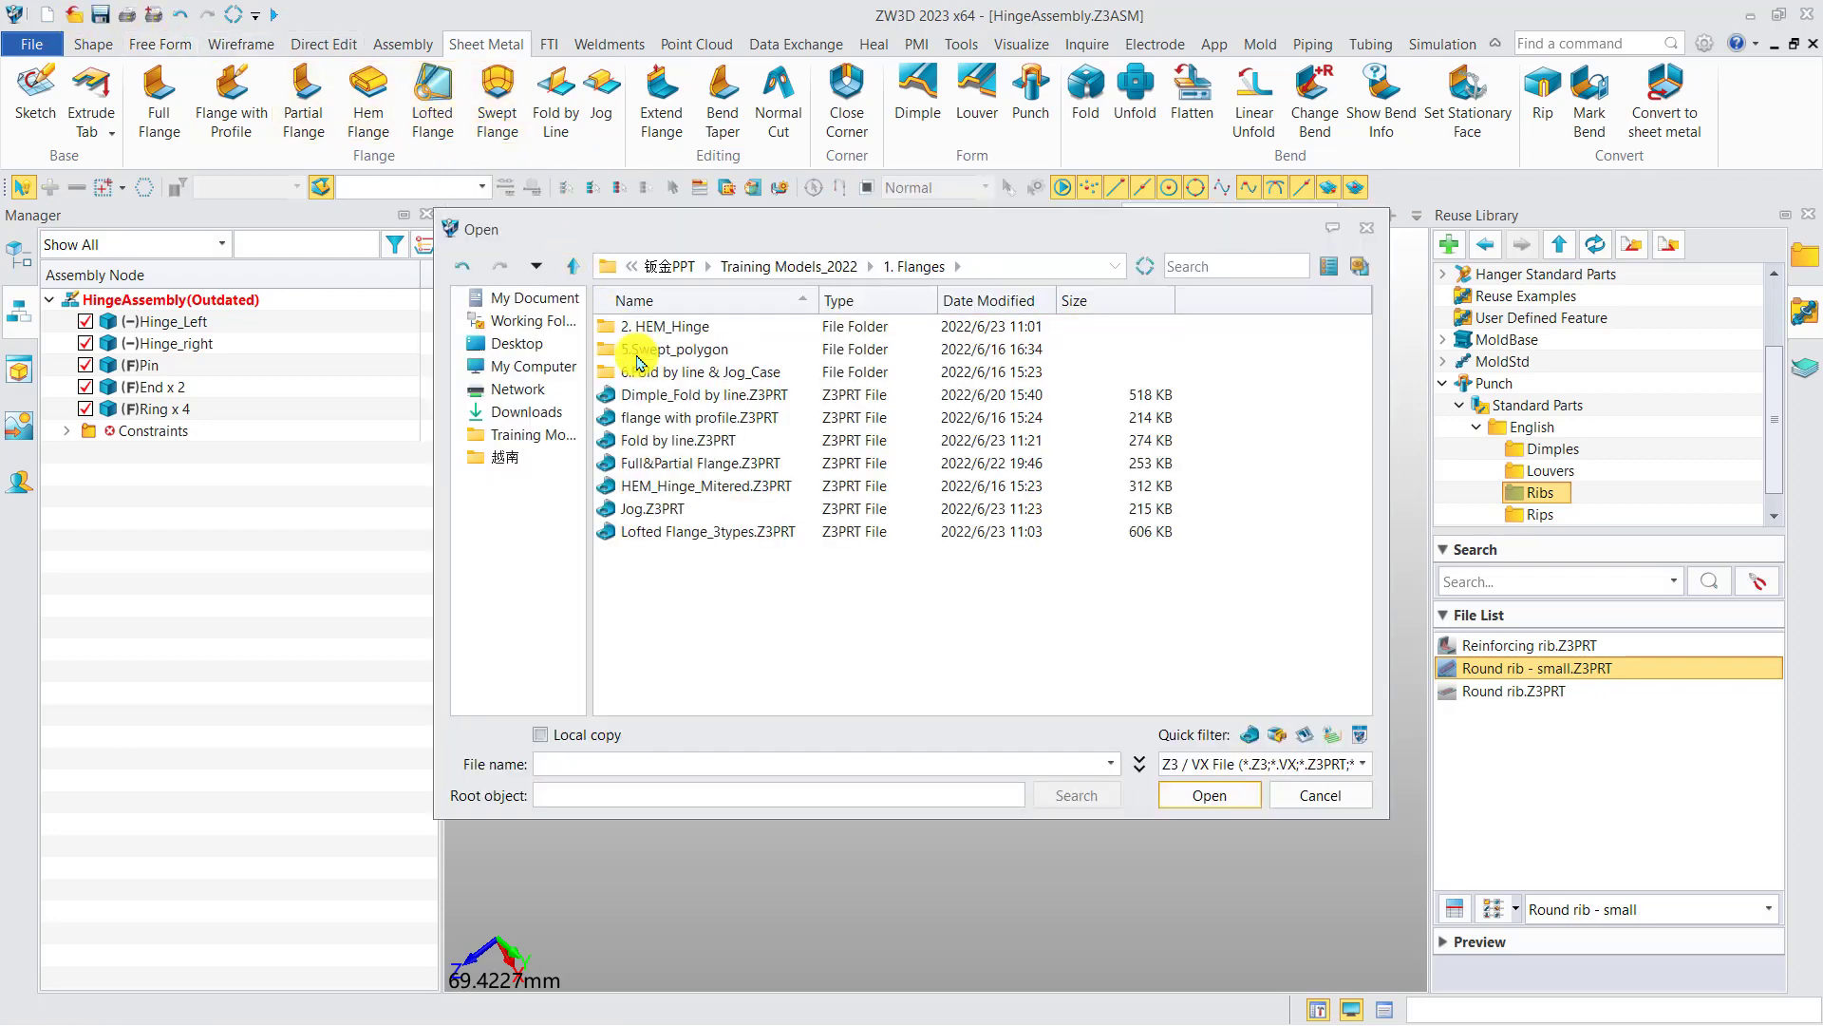
pyautogui.doubleClick(664, 531)
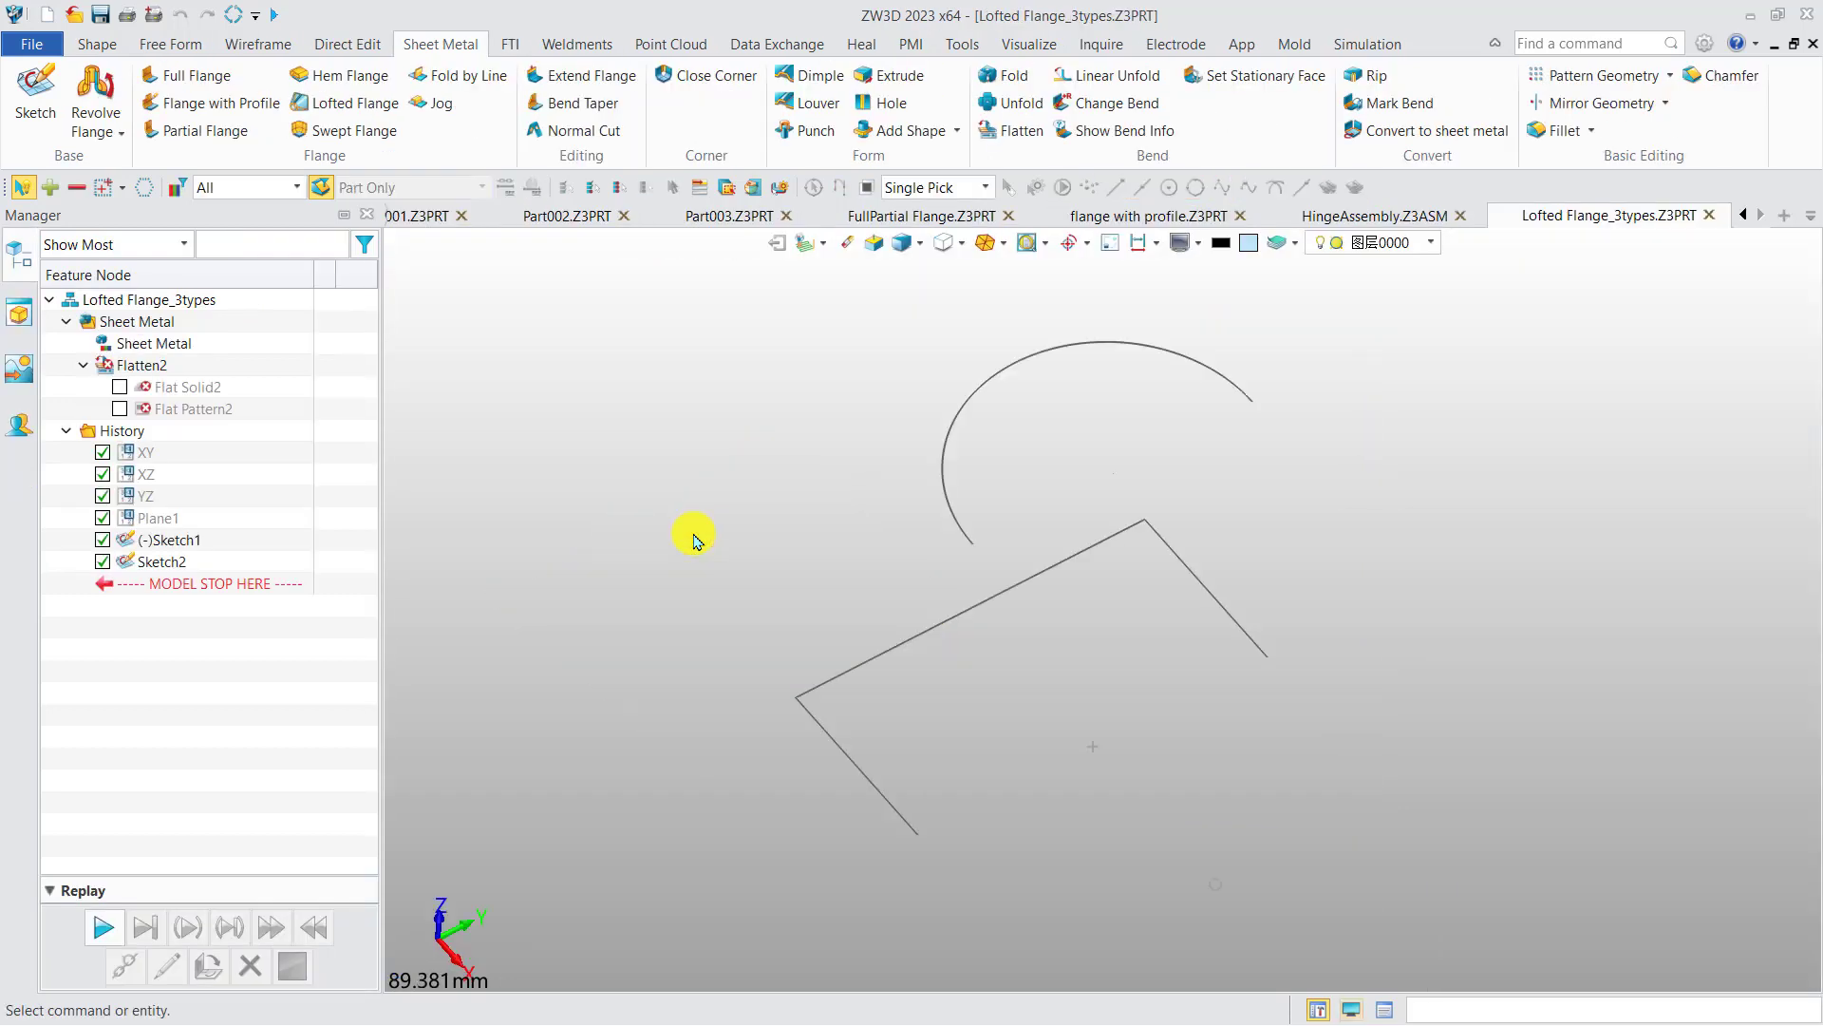
# Create a lofted flange with the first lofting type between the arc and the three-line profile, thickness 1 mm, bend radius 5 mm
pyautogui.moveTo(781, 451)
pyautogui.mouseDown(button='right')
pyautogui.moveTo(590, 481)
pyautogui.moveTo(610, 465)
pyautogui.mouseUp(button='right')
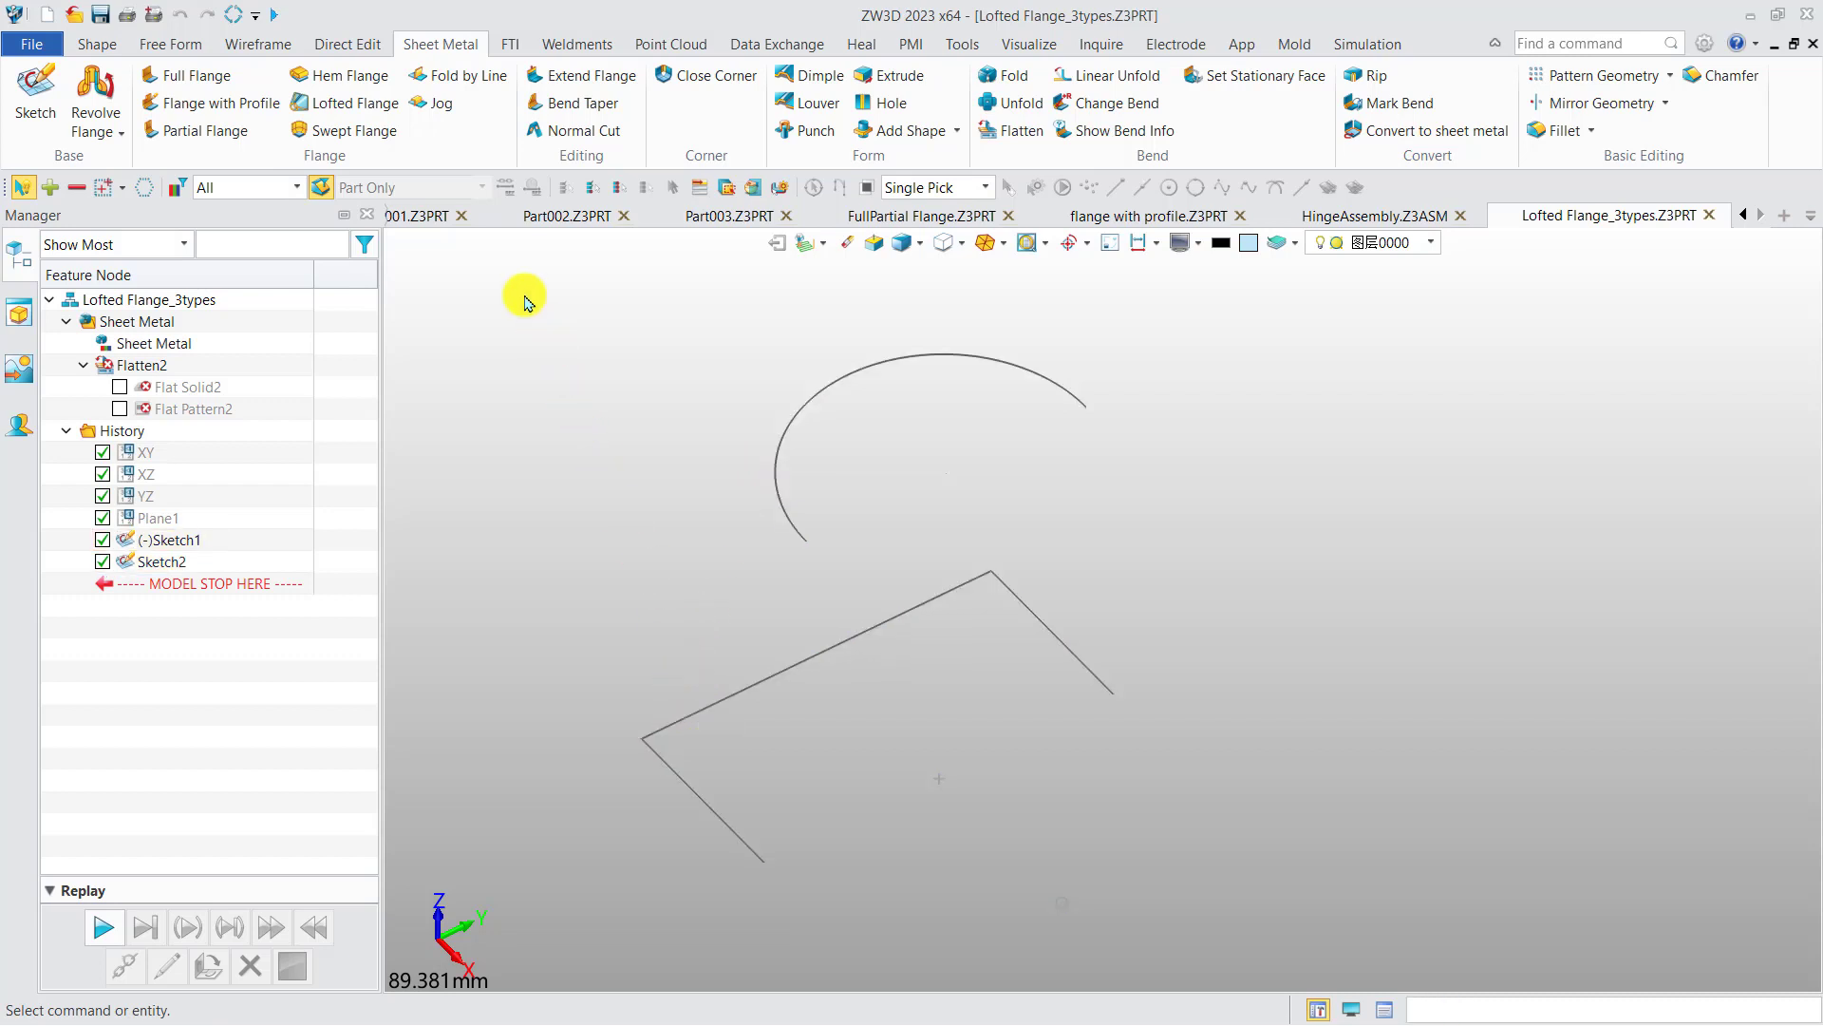
pyautogui.click(351, 102)
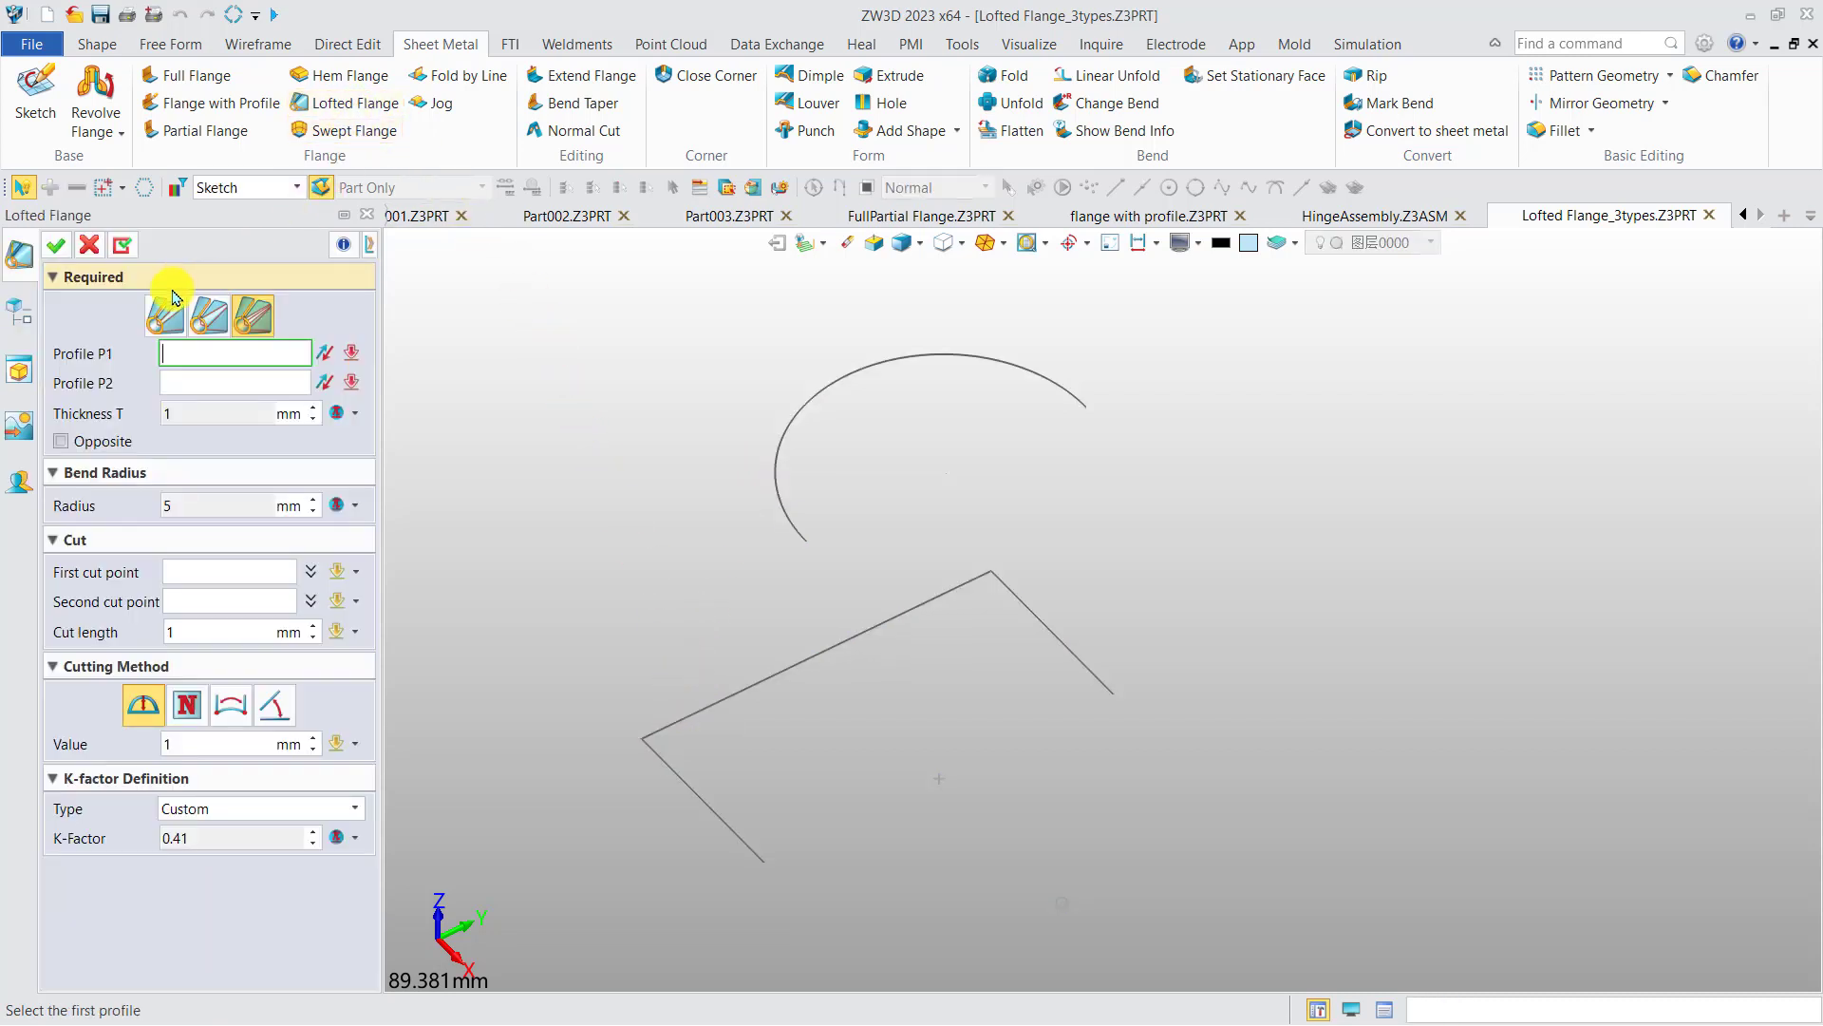
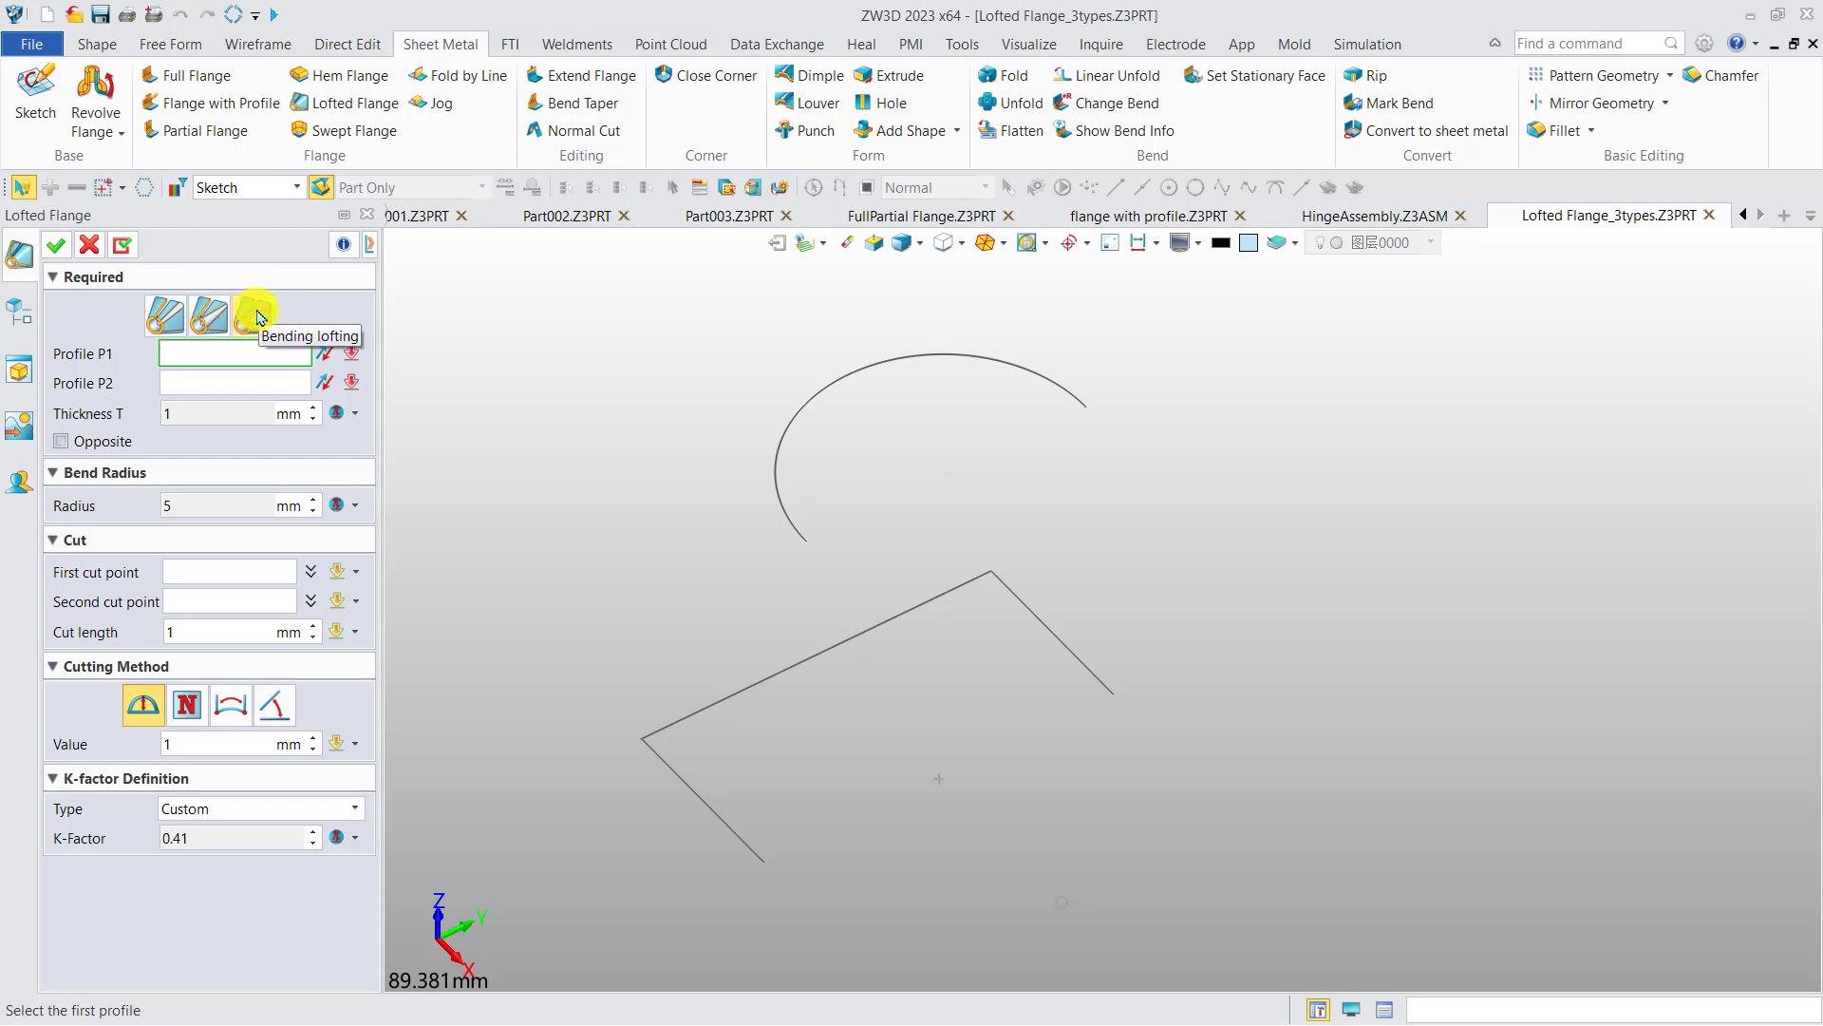
pyautogui.click(165, 316)
pyautogui.click(1063, 390)
pyautogui.click(257, 381)
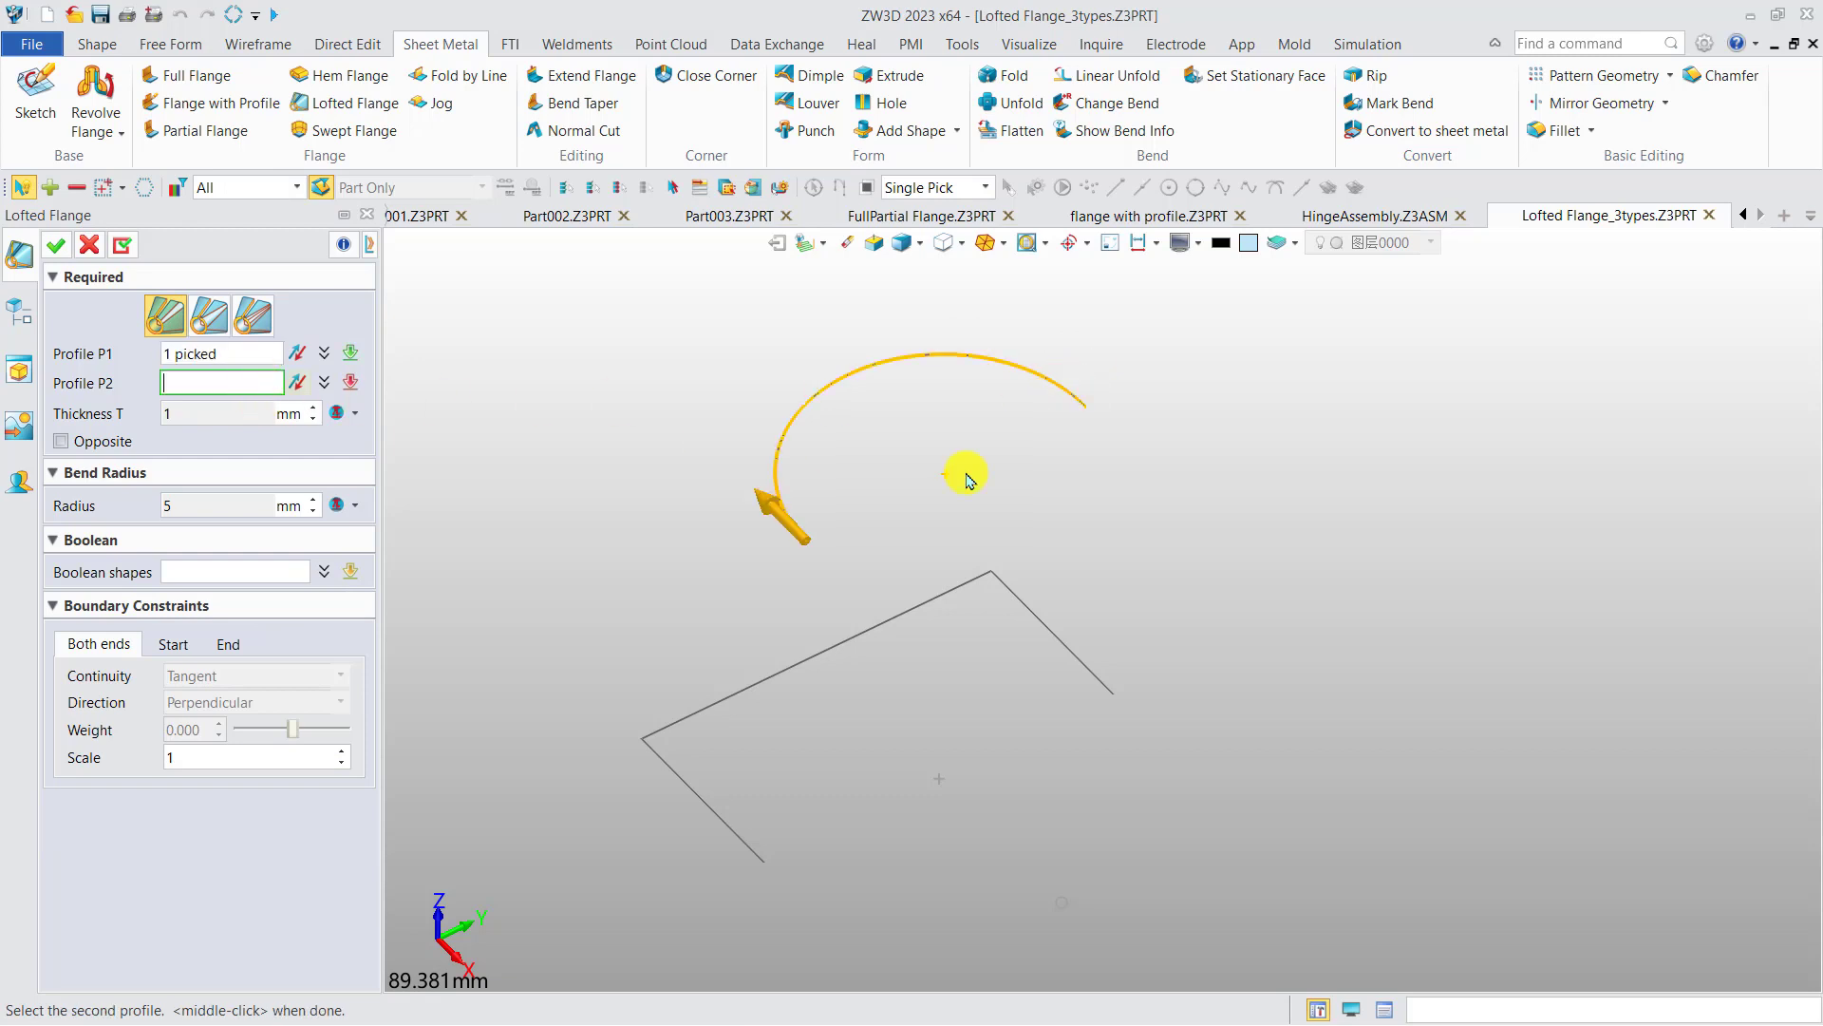
pyautogui.moveTo(1215, 545); pyautogui.dragTo(590, 828)
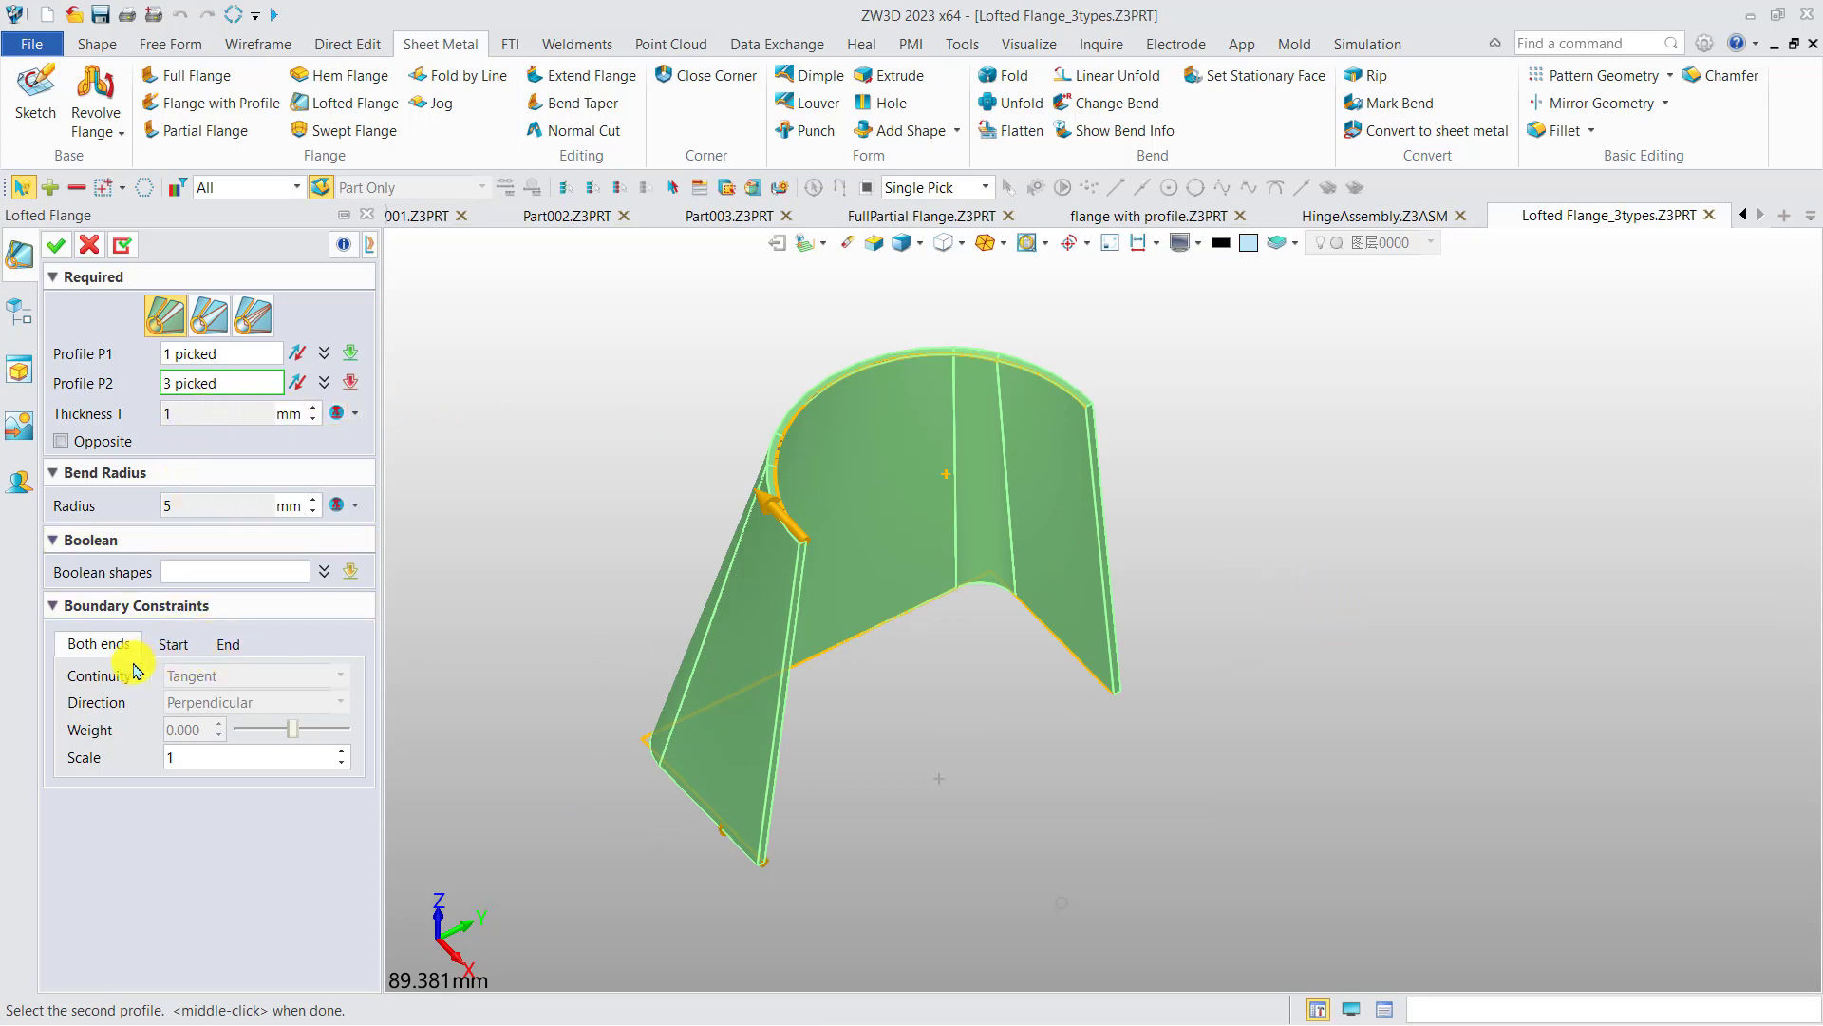
pyautogui.click(55, 249)
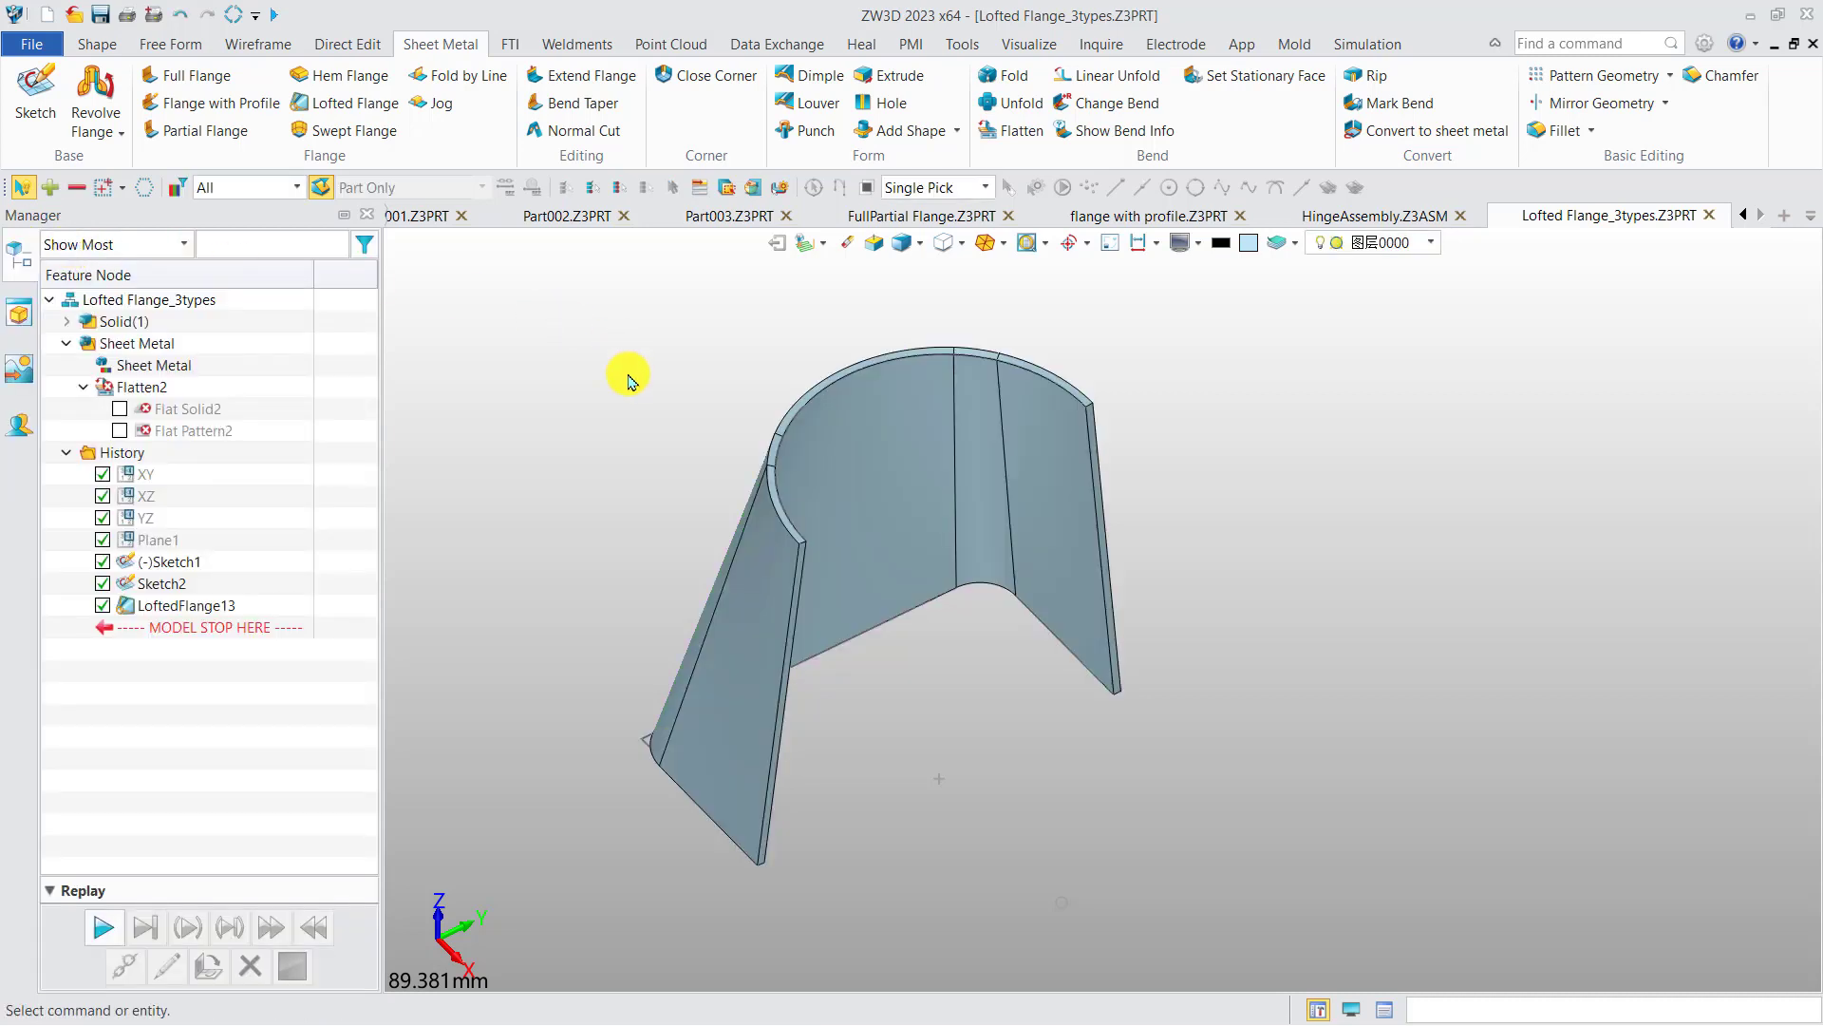
# Try to unfold the lofted flange with the planar face at one open end as the stationary face
pyautogui.click(1014, 102)
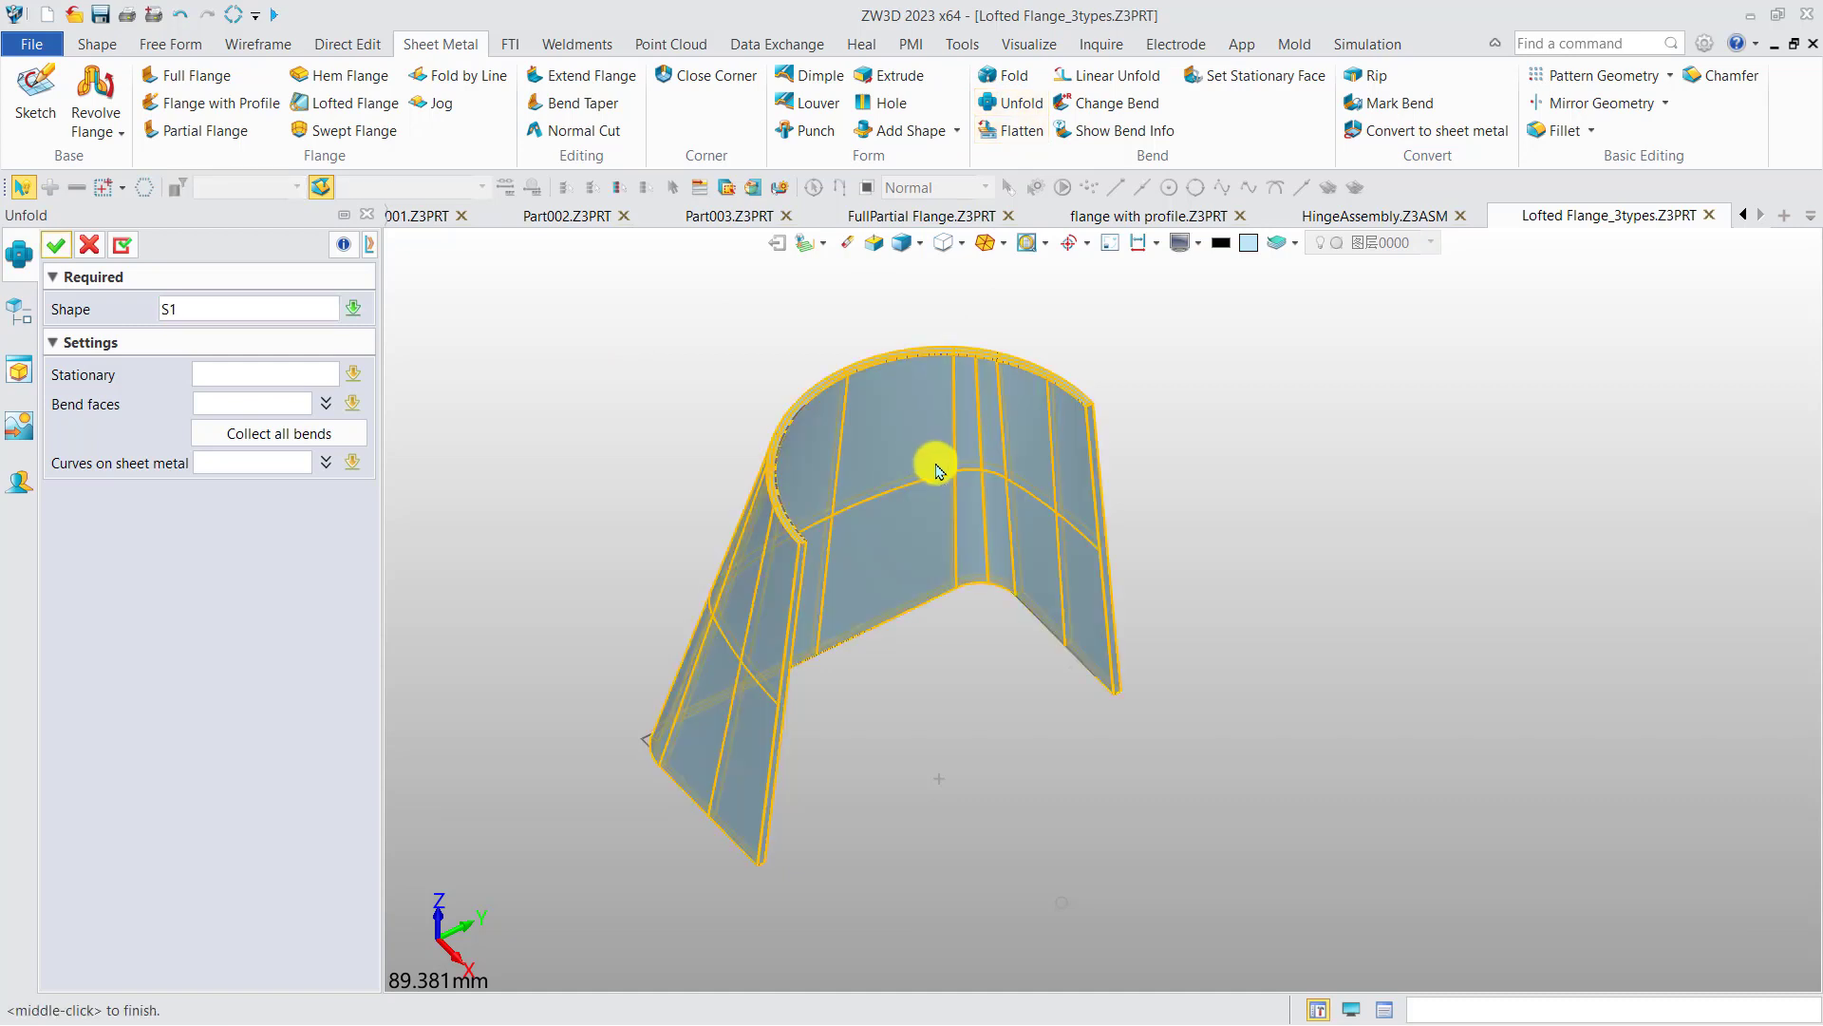
pyautogui.click(251, 374)
pyautogui.click(1086, 512)
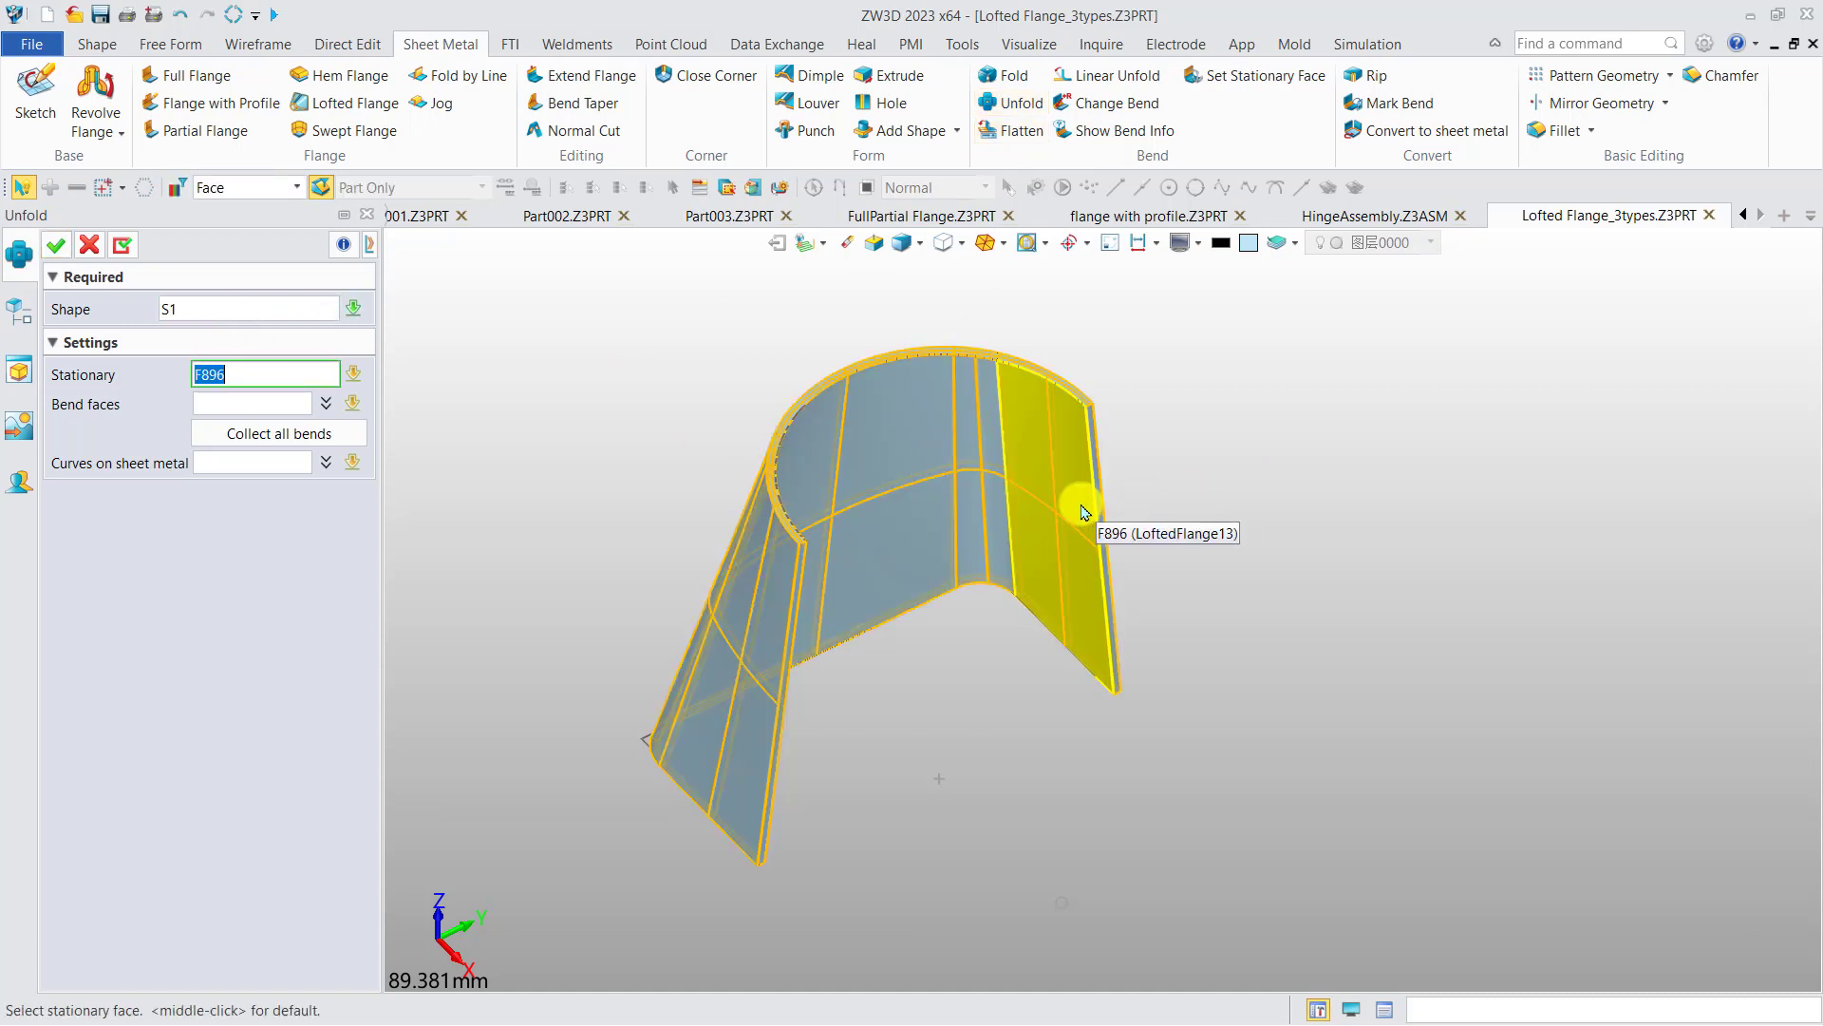
pyautogui.click(56, 246)
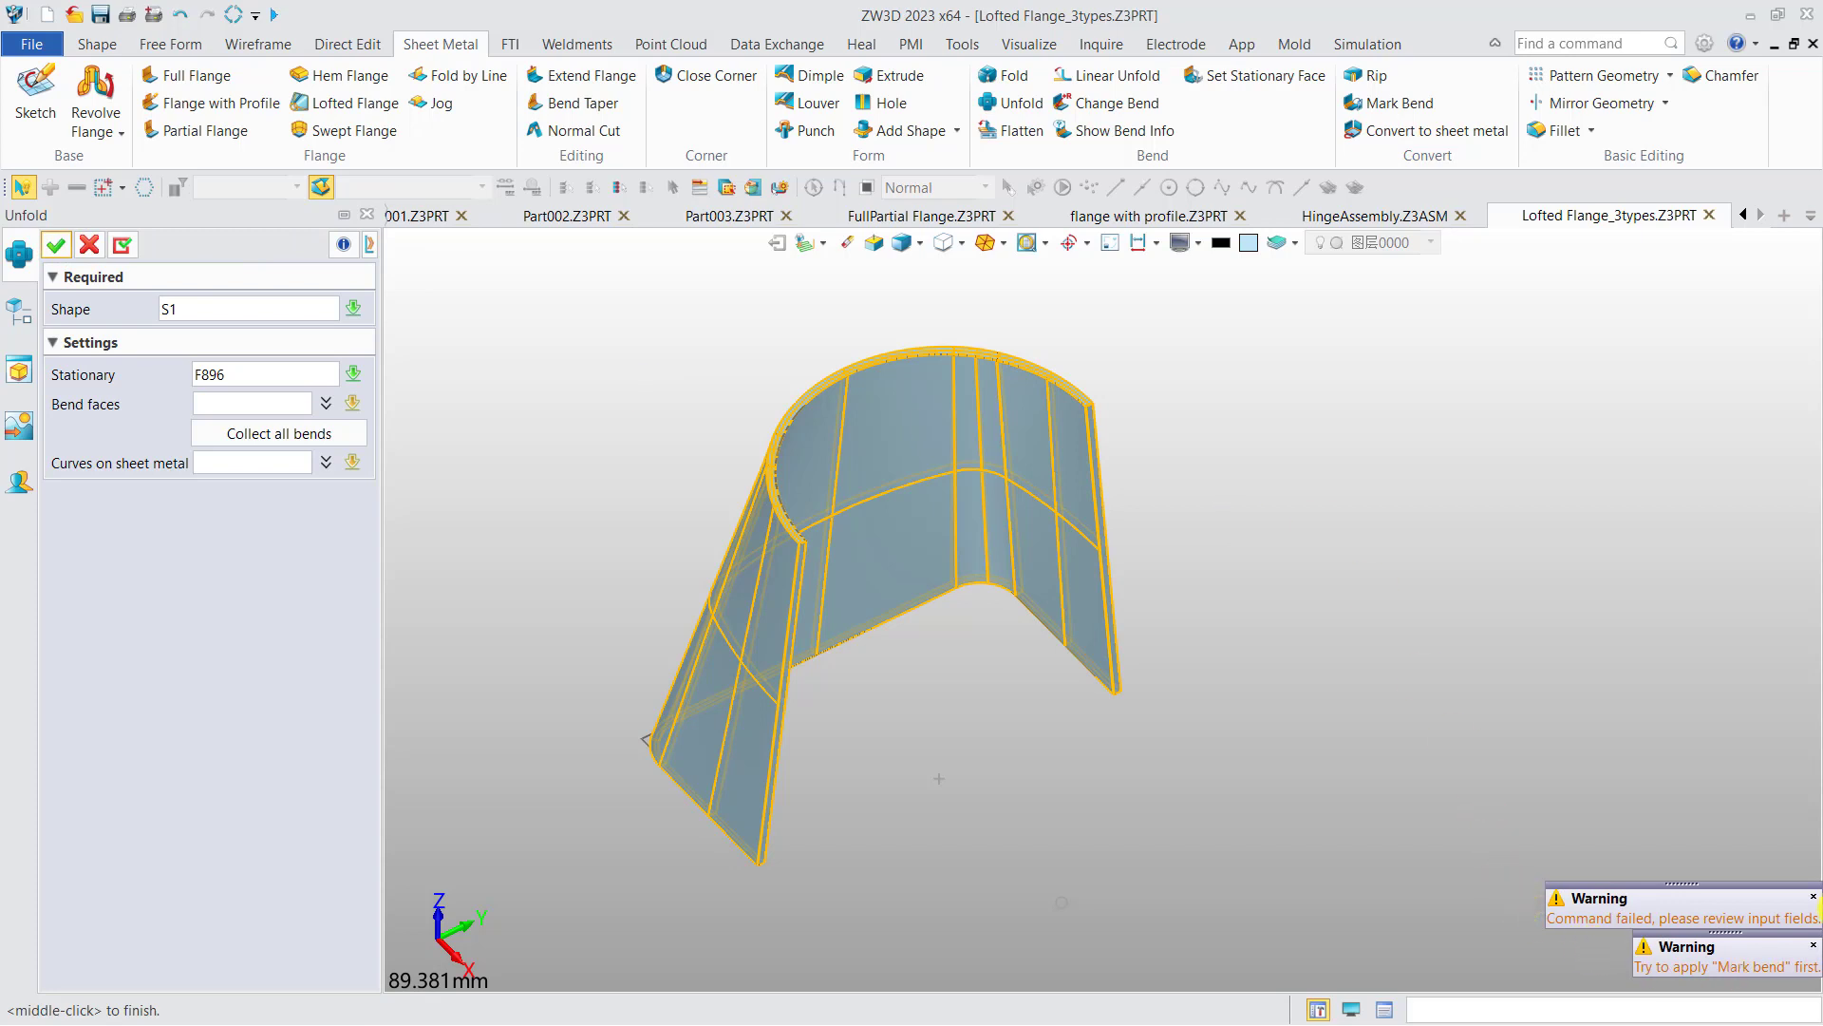
pyautogui.click(89, 246)
# Roll the history back to just after the sketches and create a lofted flange with the second lofting type from Sketch2 to Sketch1
pyautogui.moveTo(334, 622); pyautogui.dragTo(268, 605)
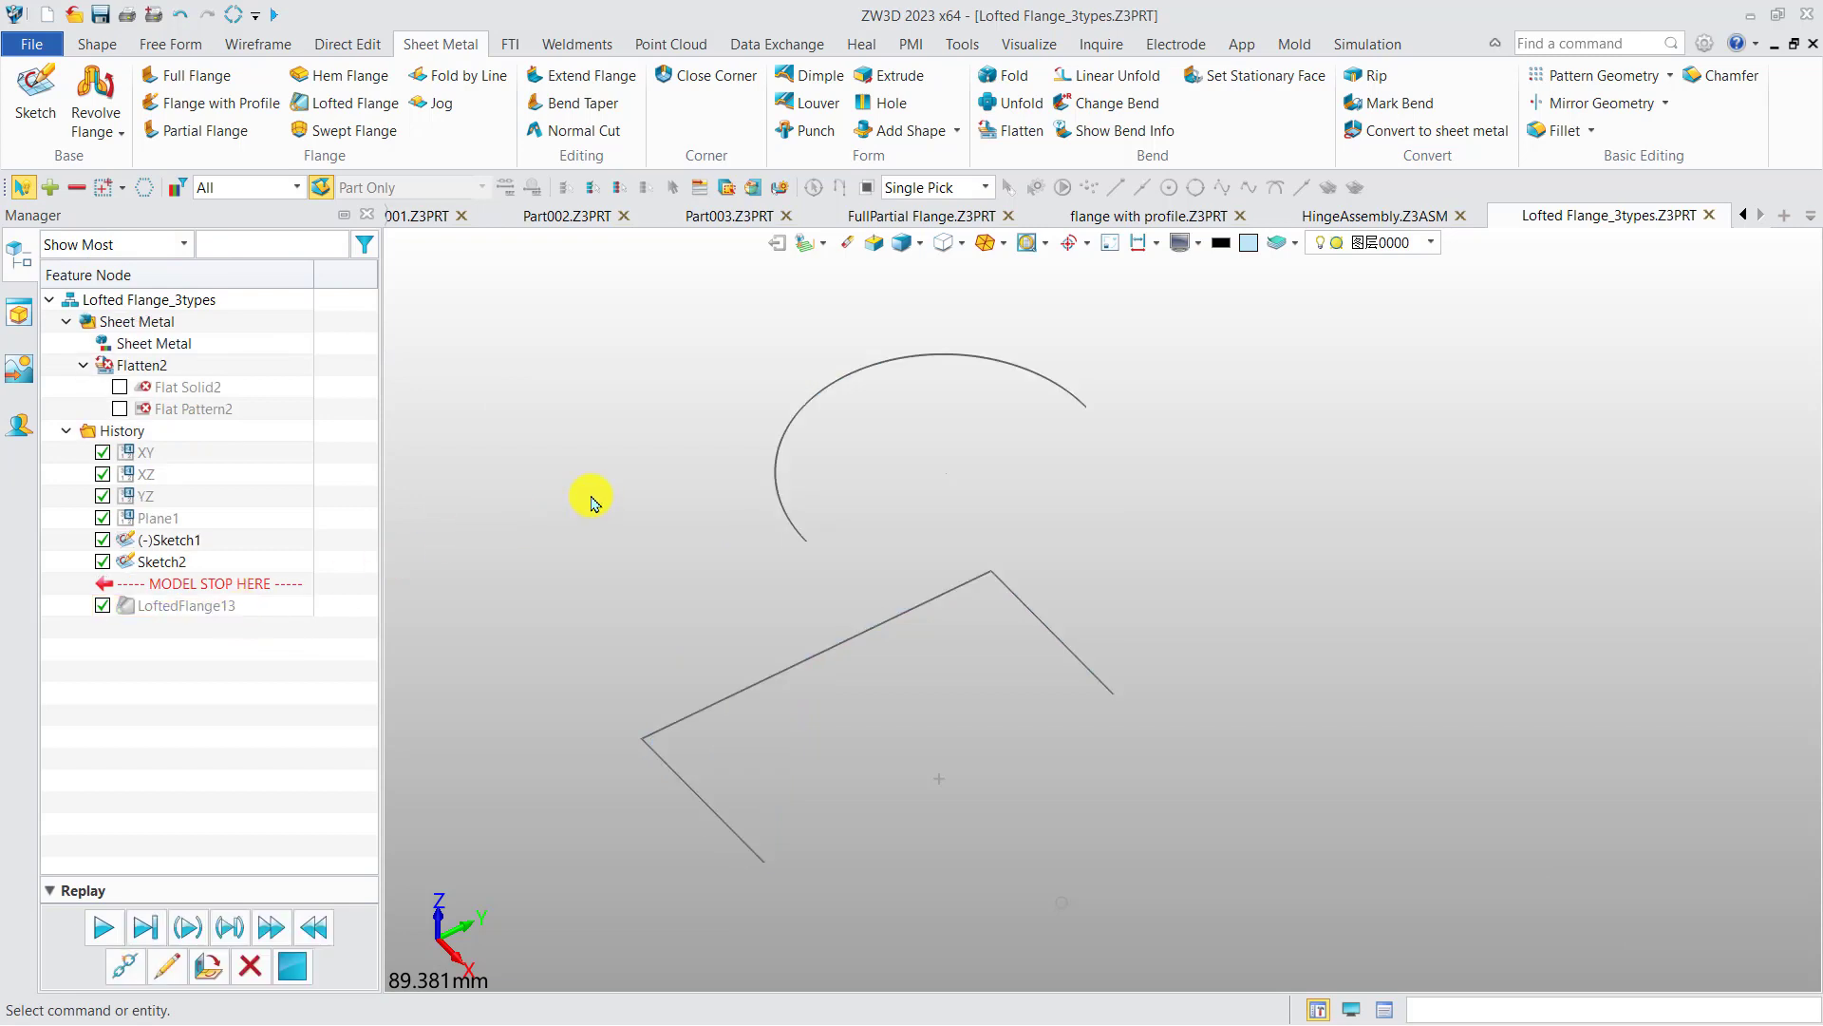
pyautogui.click(370, 107)
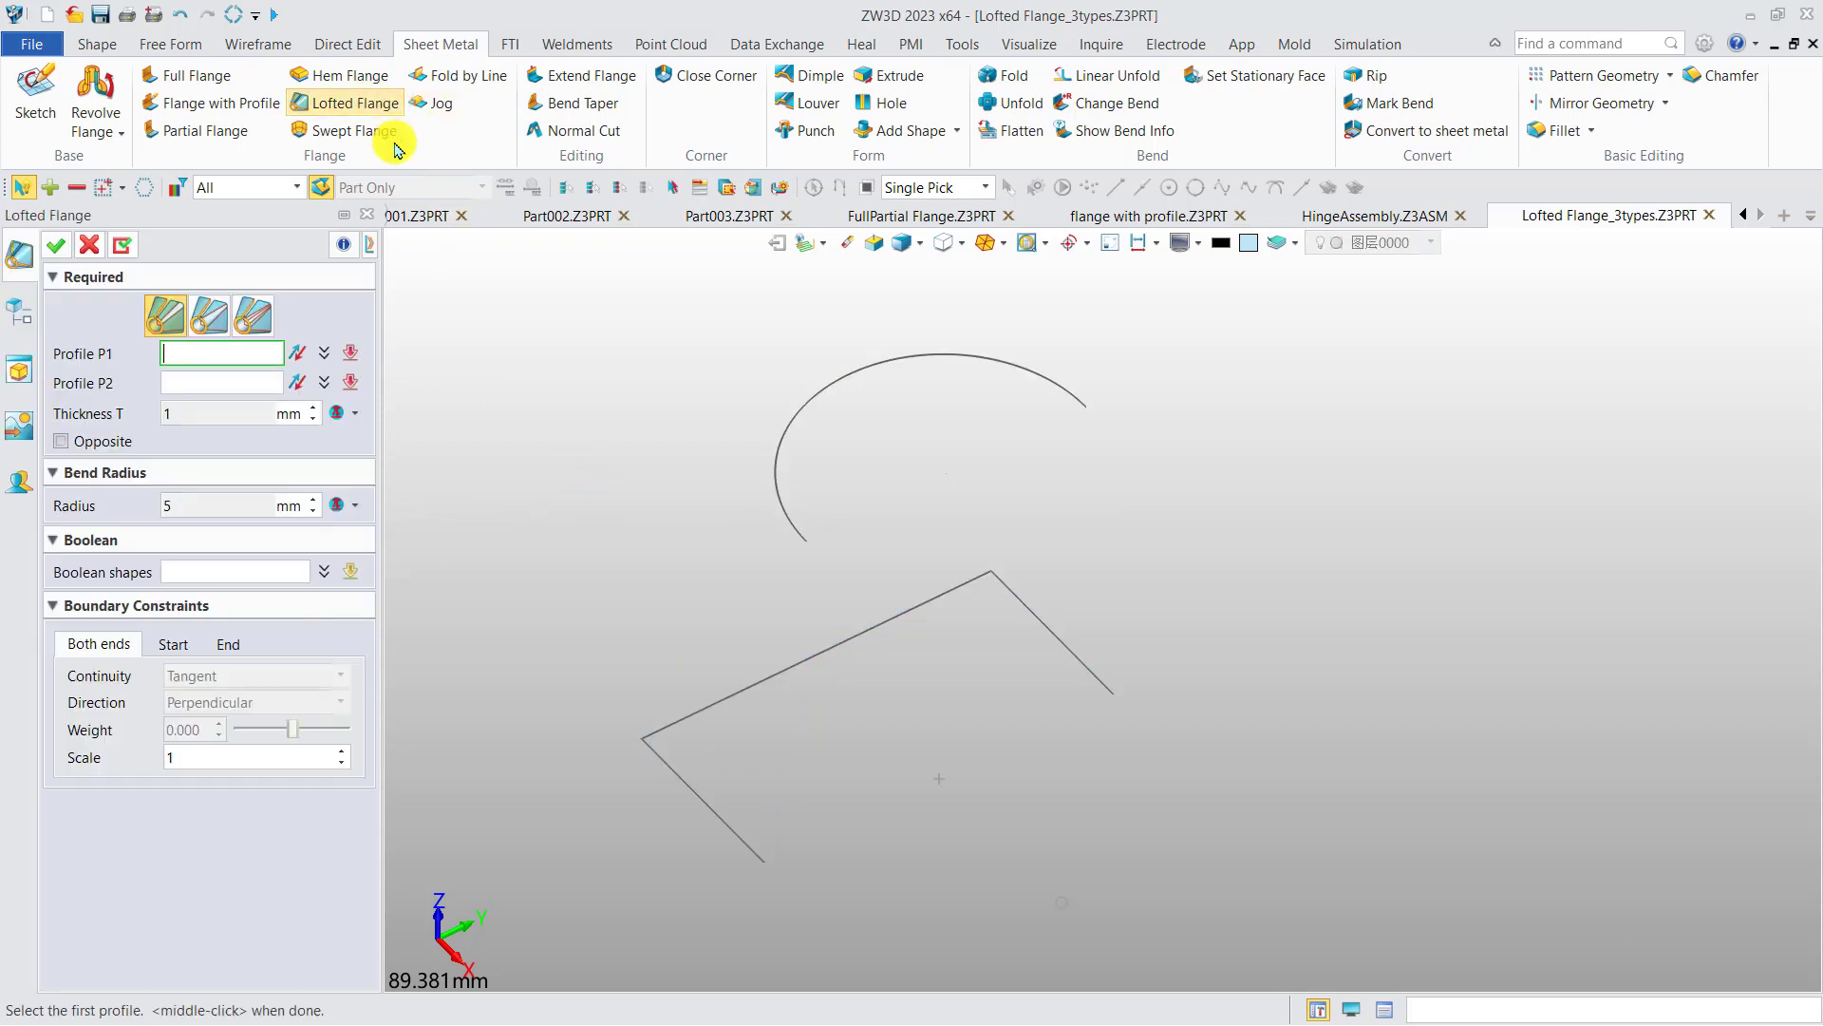
pyautogui.click(205, 319)
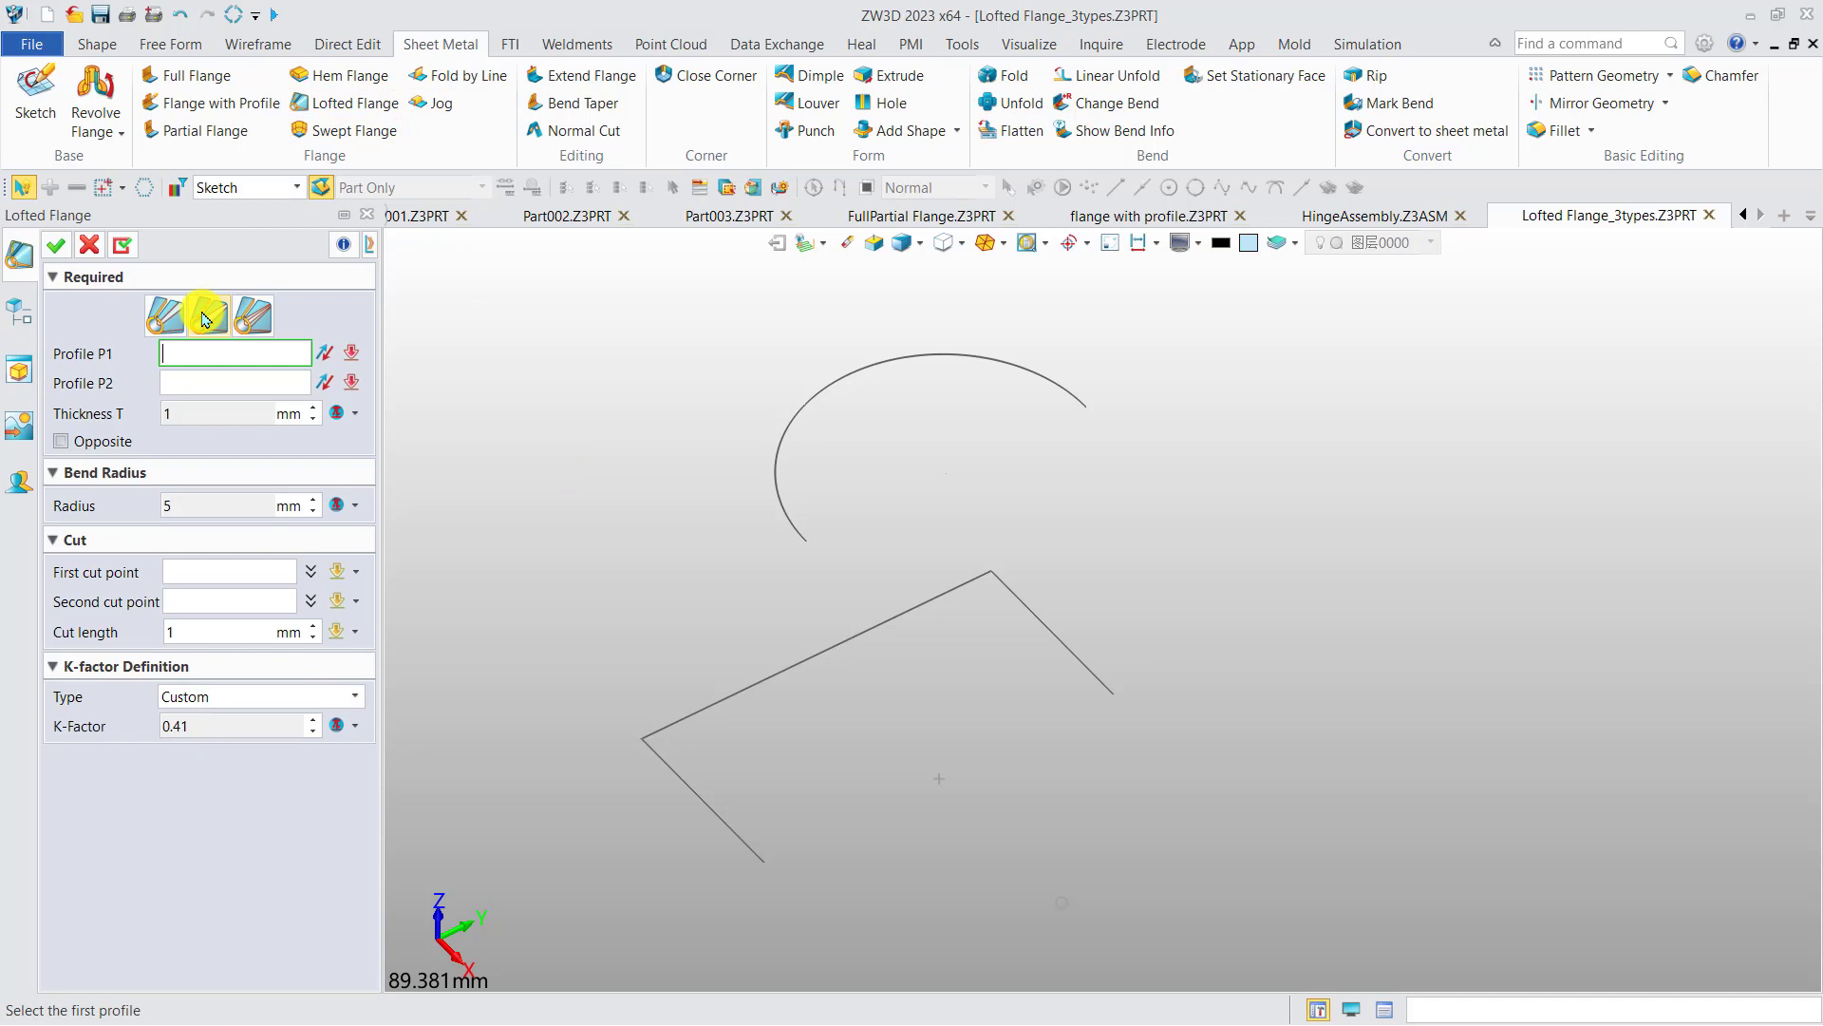
pyautogui.click(1056, 378)
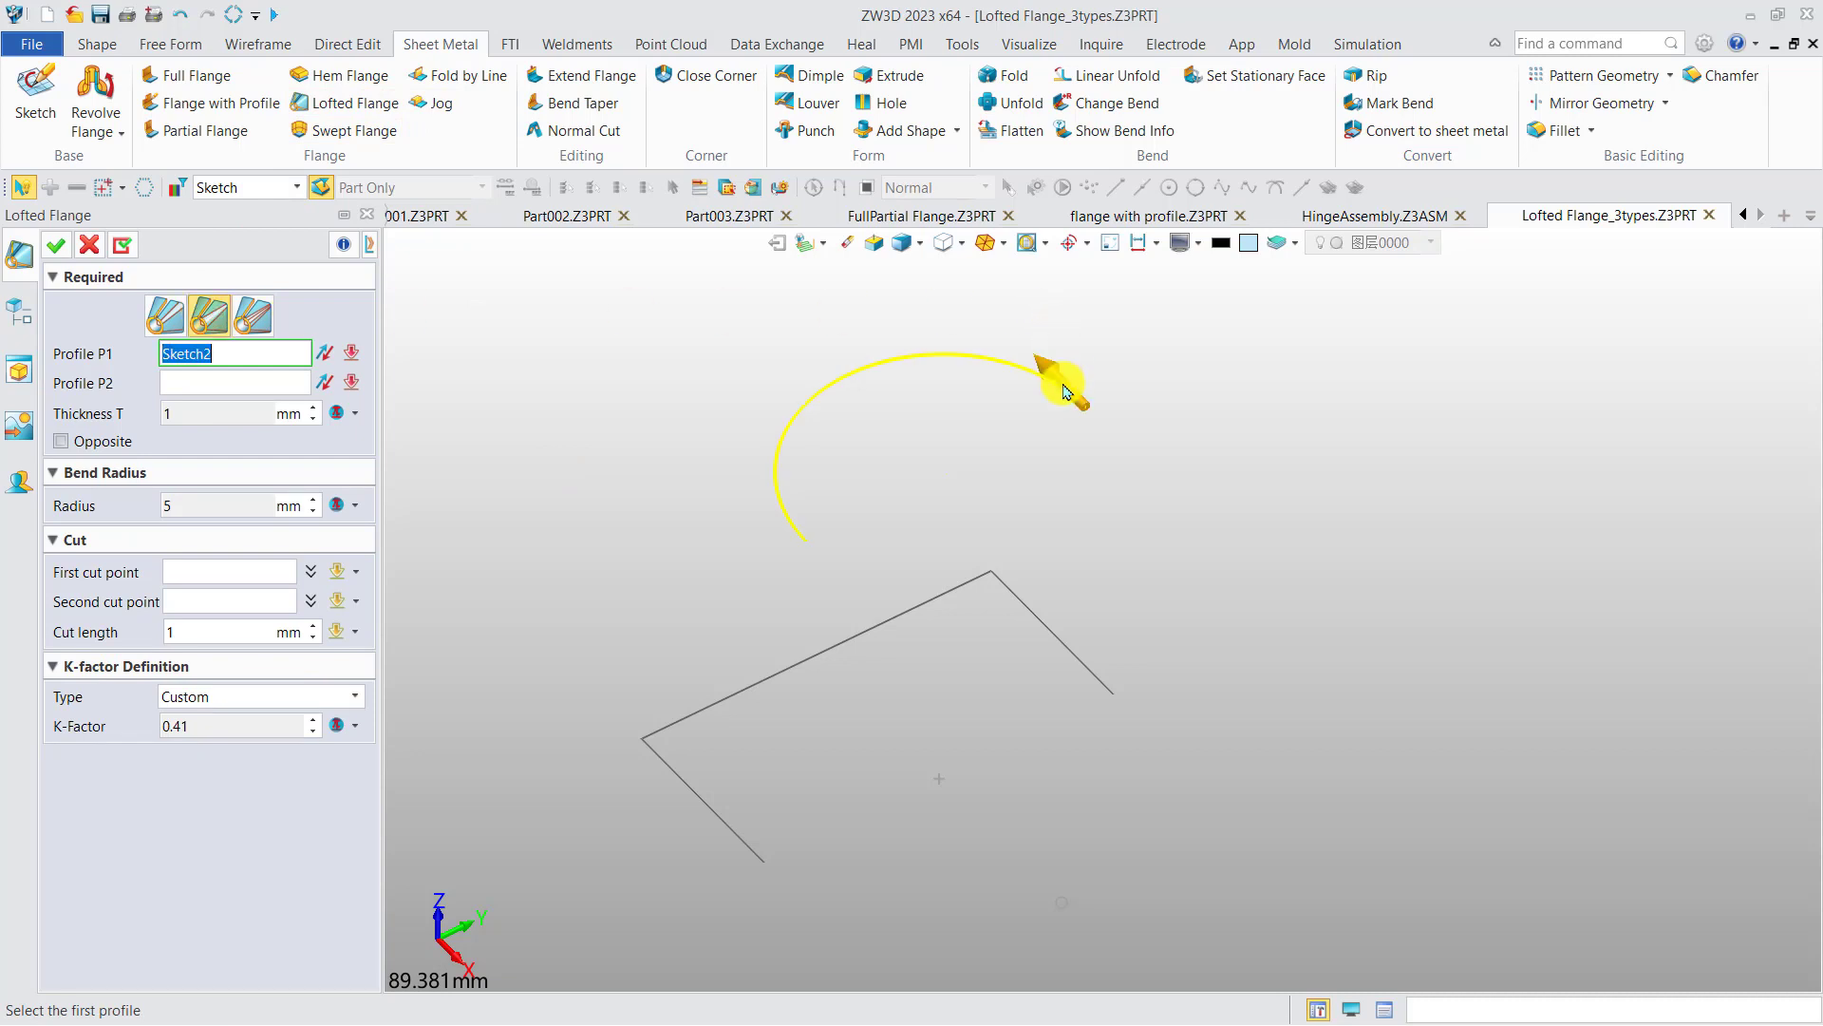
pyautogui.click(1093, 677)
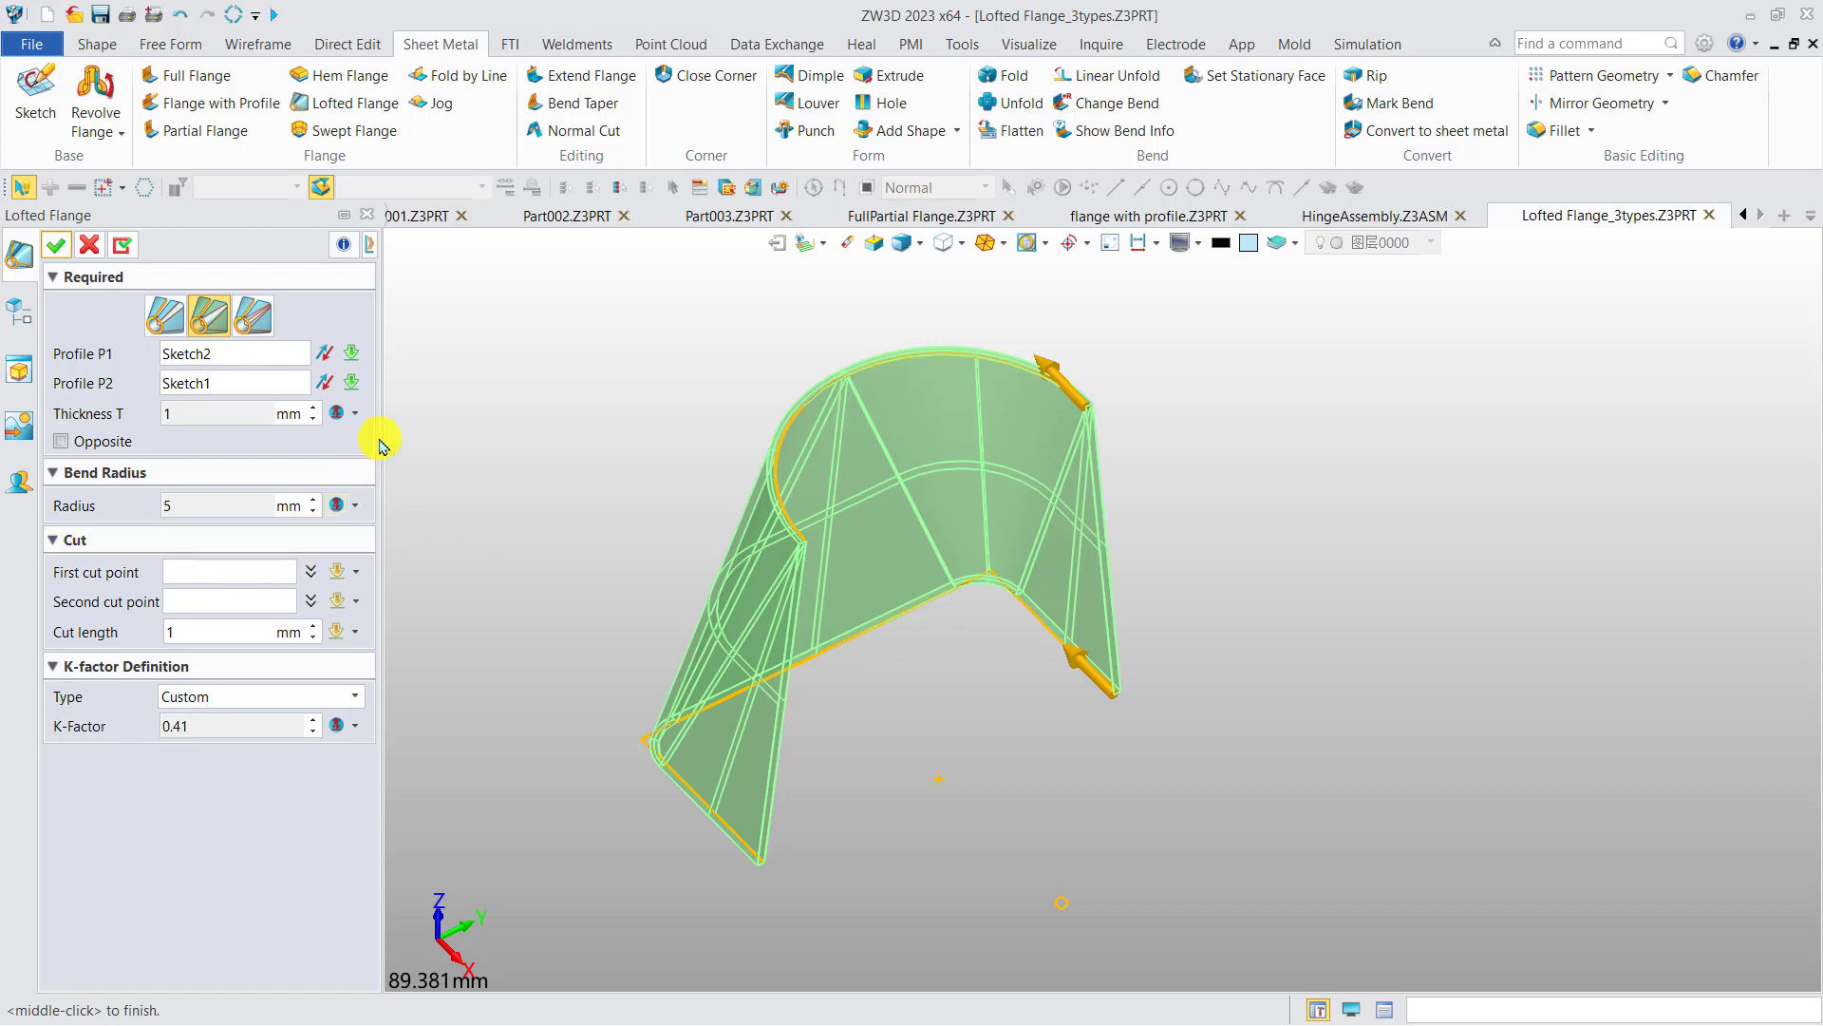
pyautogui.click(56, 247)
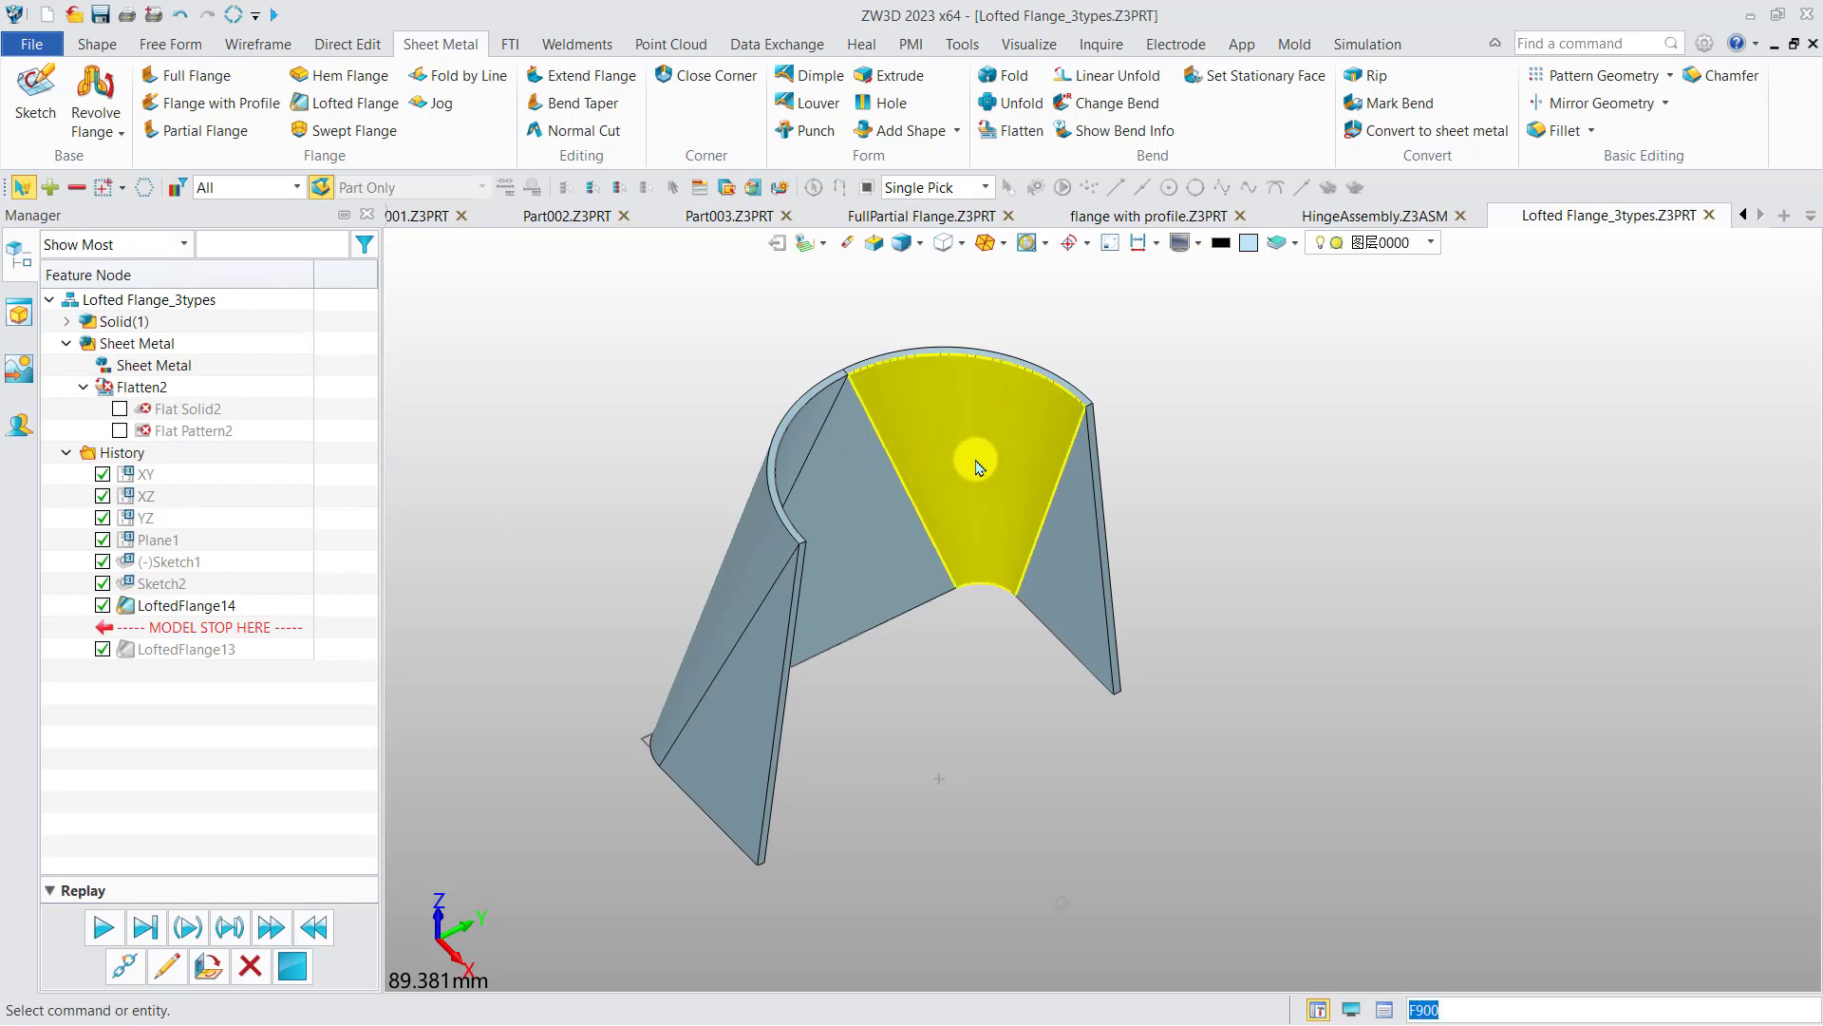
# Inspect the curved and triangular faces of the new lofted flange and unfold the whole shape
pyautogui.moveTo(859, 558); pyautogui.dragTo(680, 575, button='middle')
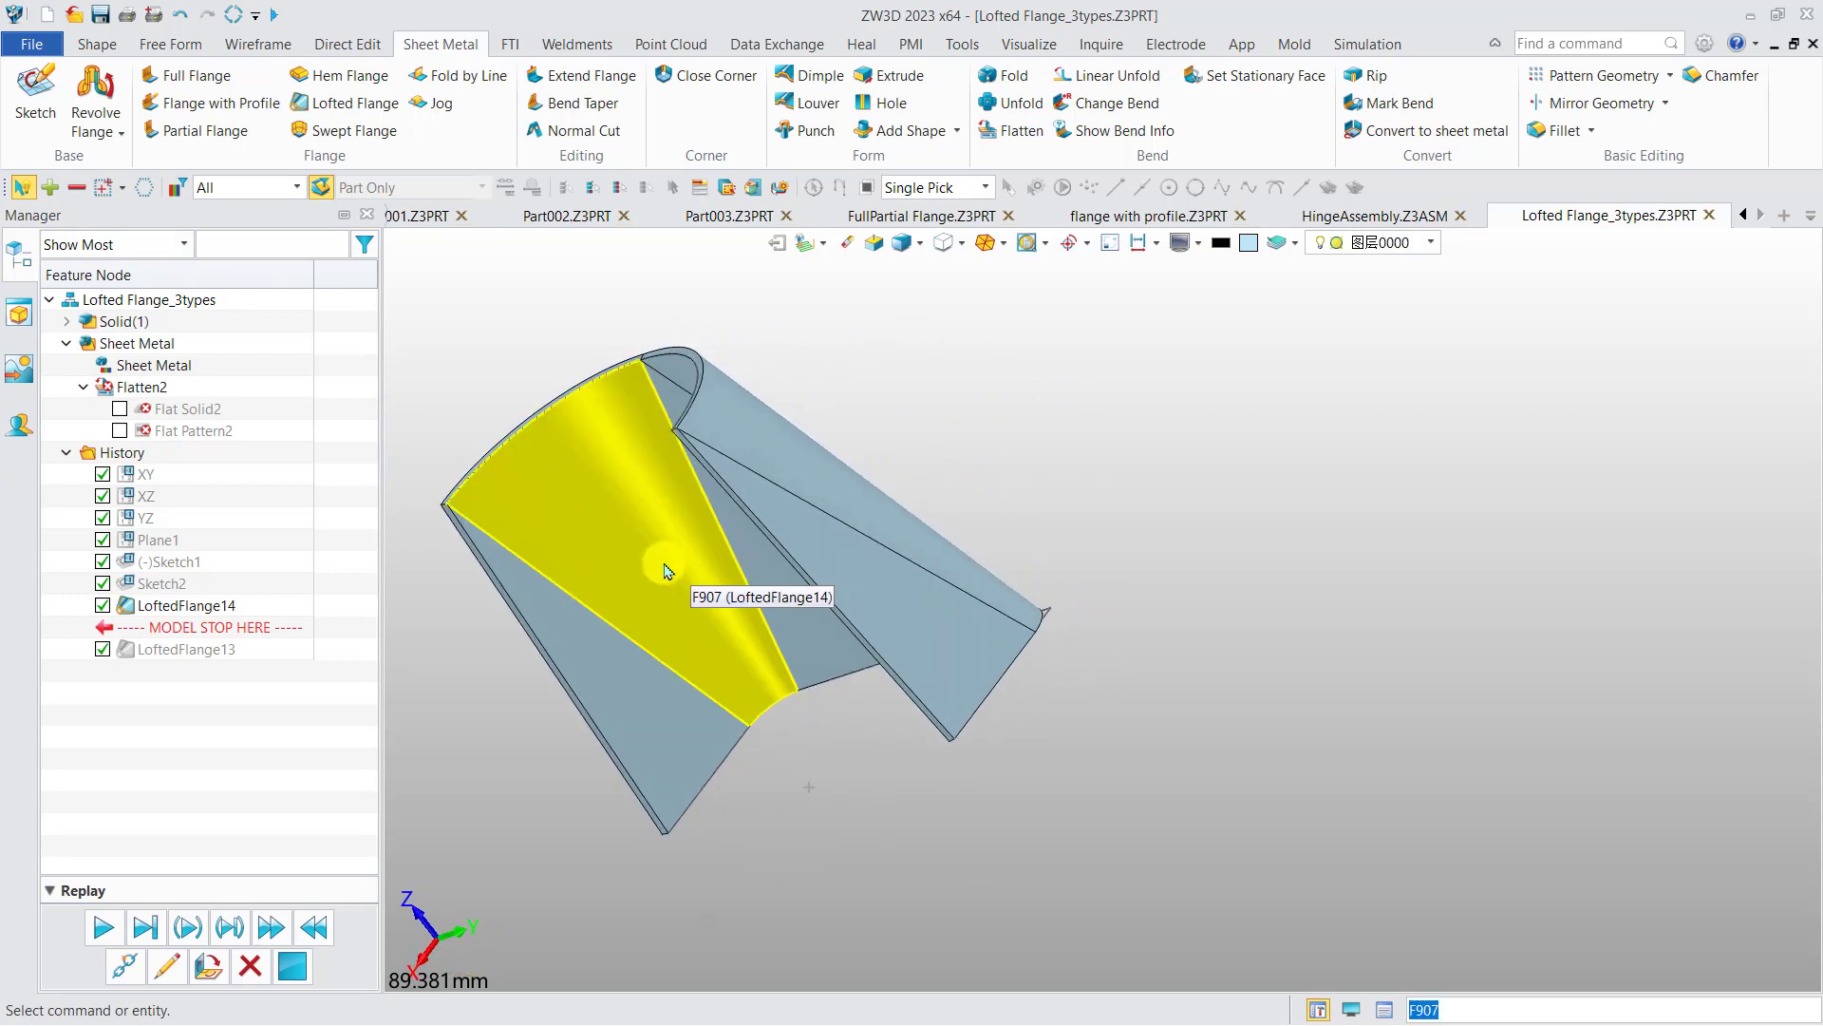
pyautogui.moveTo(599, 521); pyautogui.dragTo(855, 503, button='middle')
pyautogui.click(1014, 103)
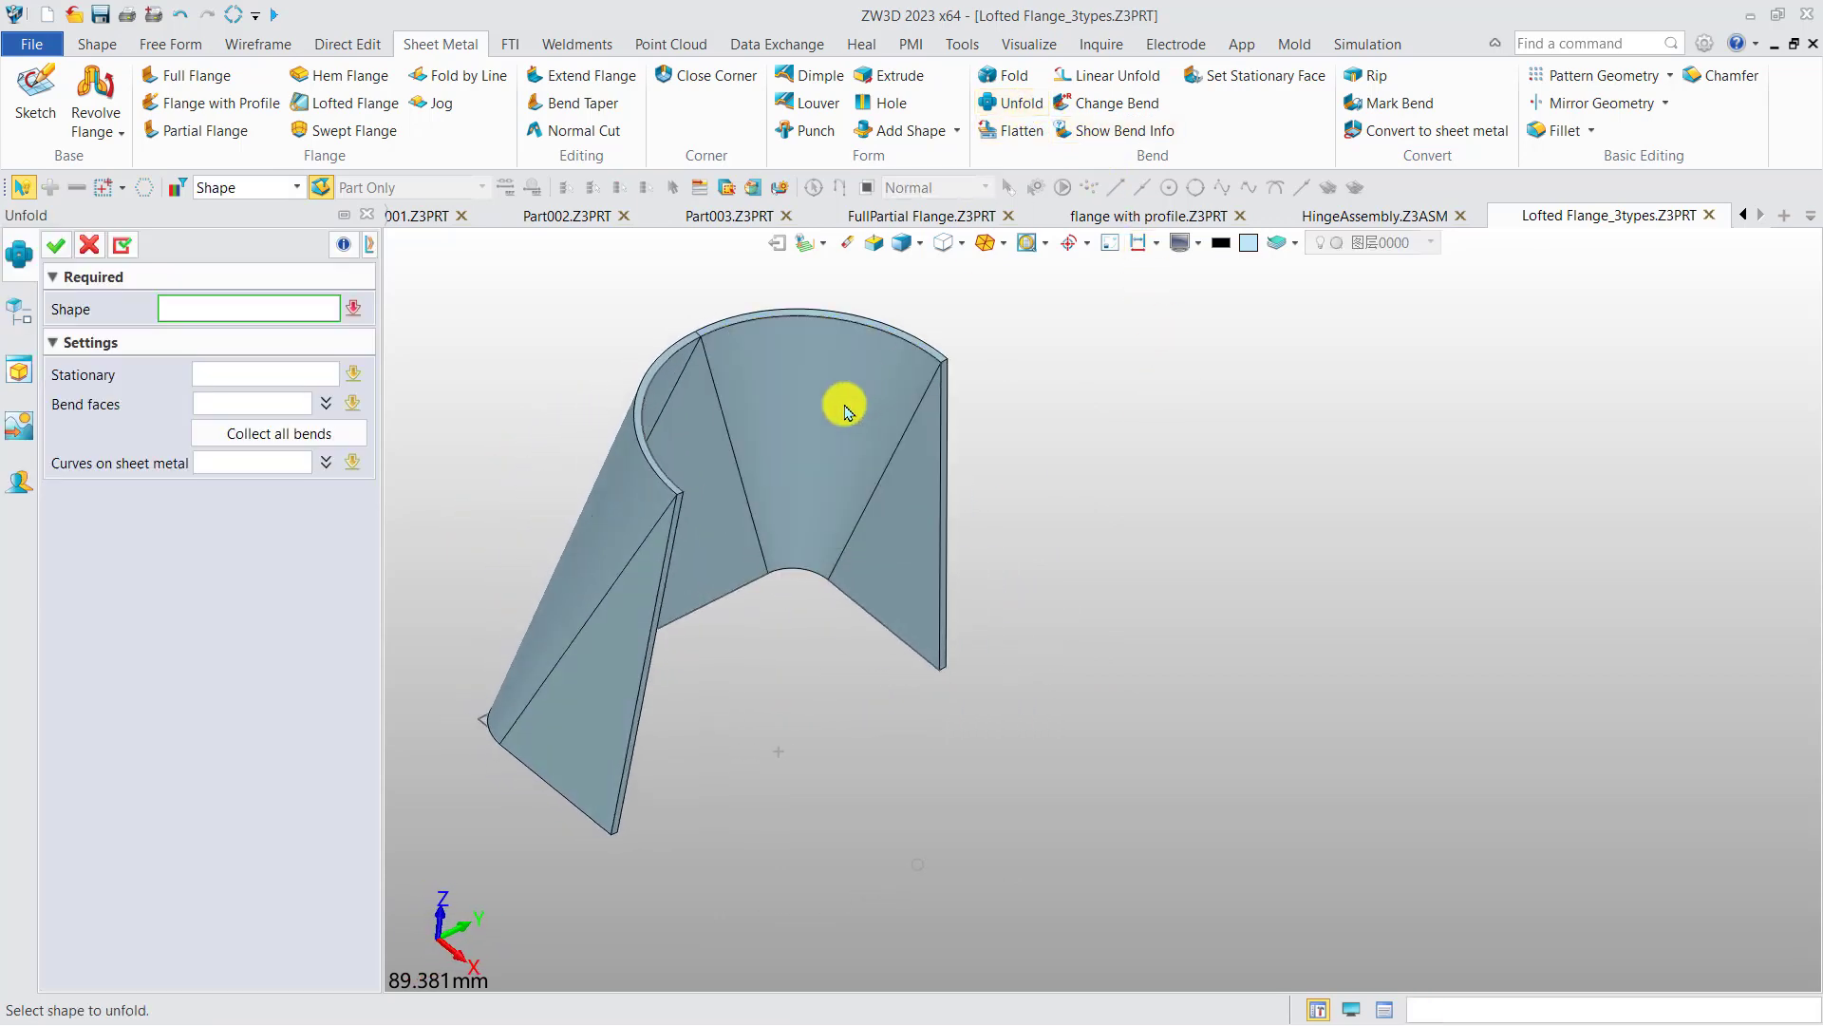
pyautogui.click(848, 410)
pyautogui.click(55, 245)
pyautogui.moveTo(636, 491); pyautogui.dragTo(721, 578, button='middle')
# Roll the history back to just after the sketches and set up a Bending lofting flange from Sketch2 to Sketch1
pyautogui.moveTo(246, 662); pyautogui.dragTo(231, 596)
pyautogui.moveTo(783, 602); pyautogui.dragTo(798, 483, button='middle')
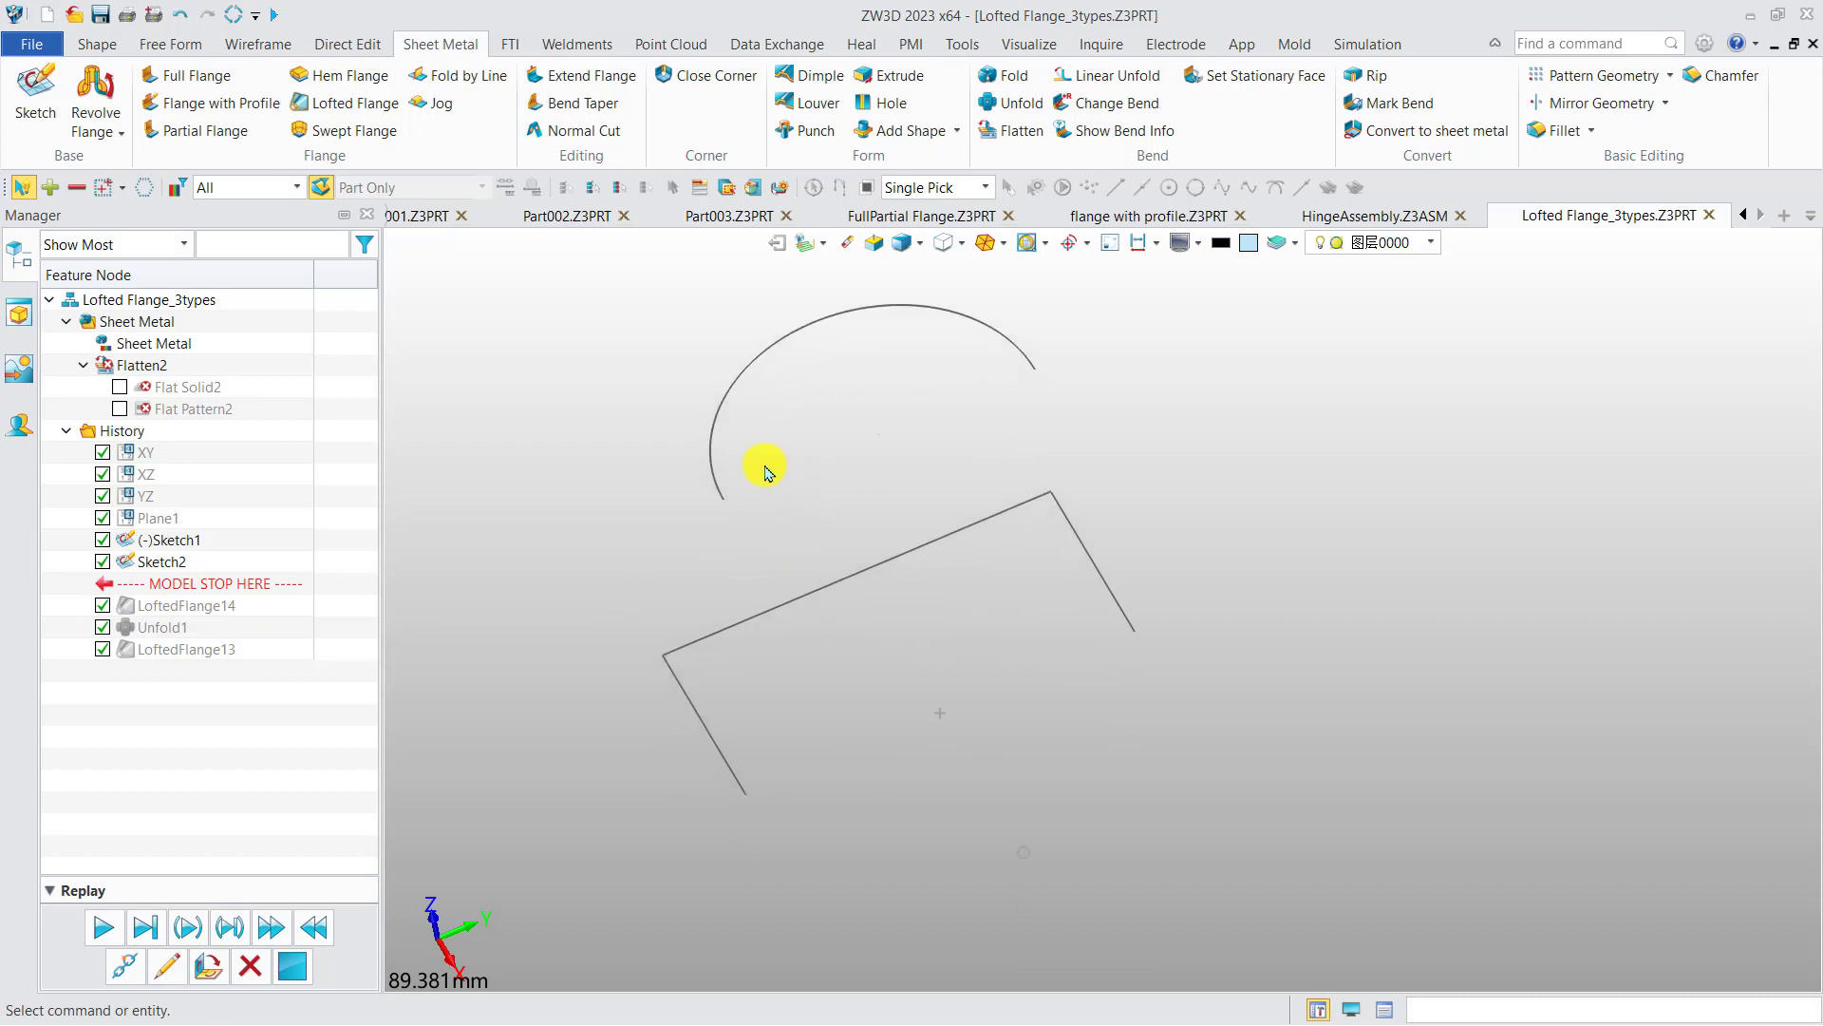
pyautogui.click(353, 103)
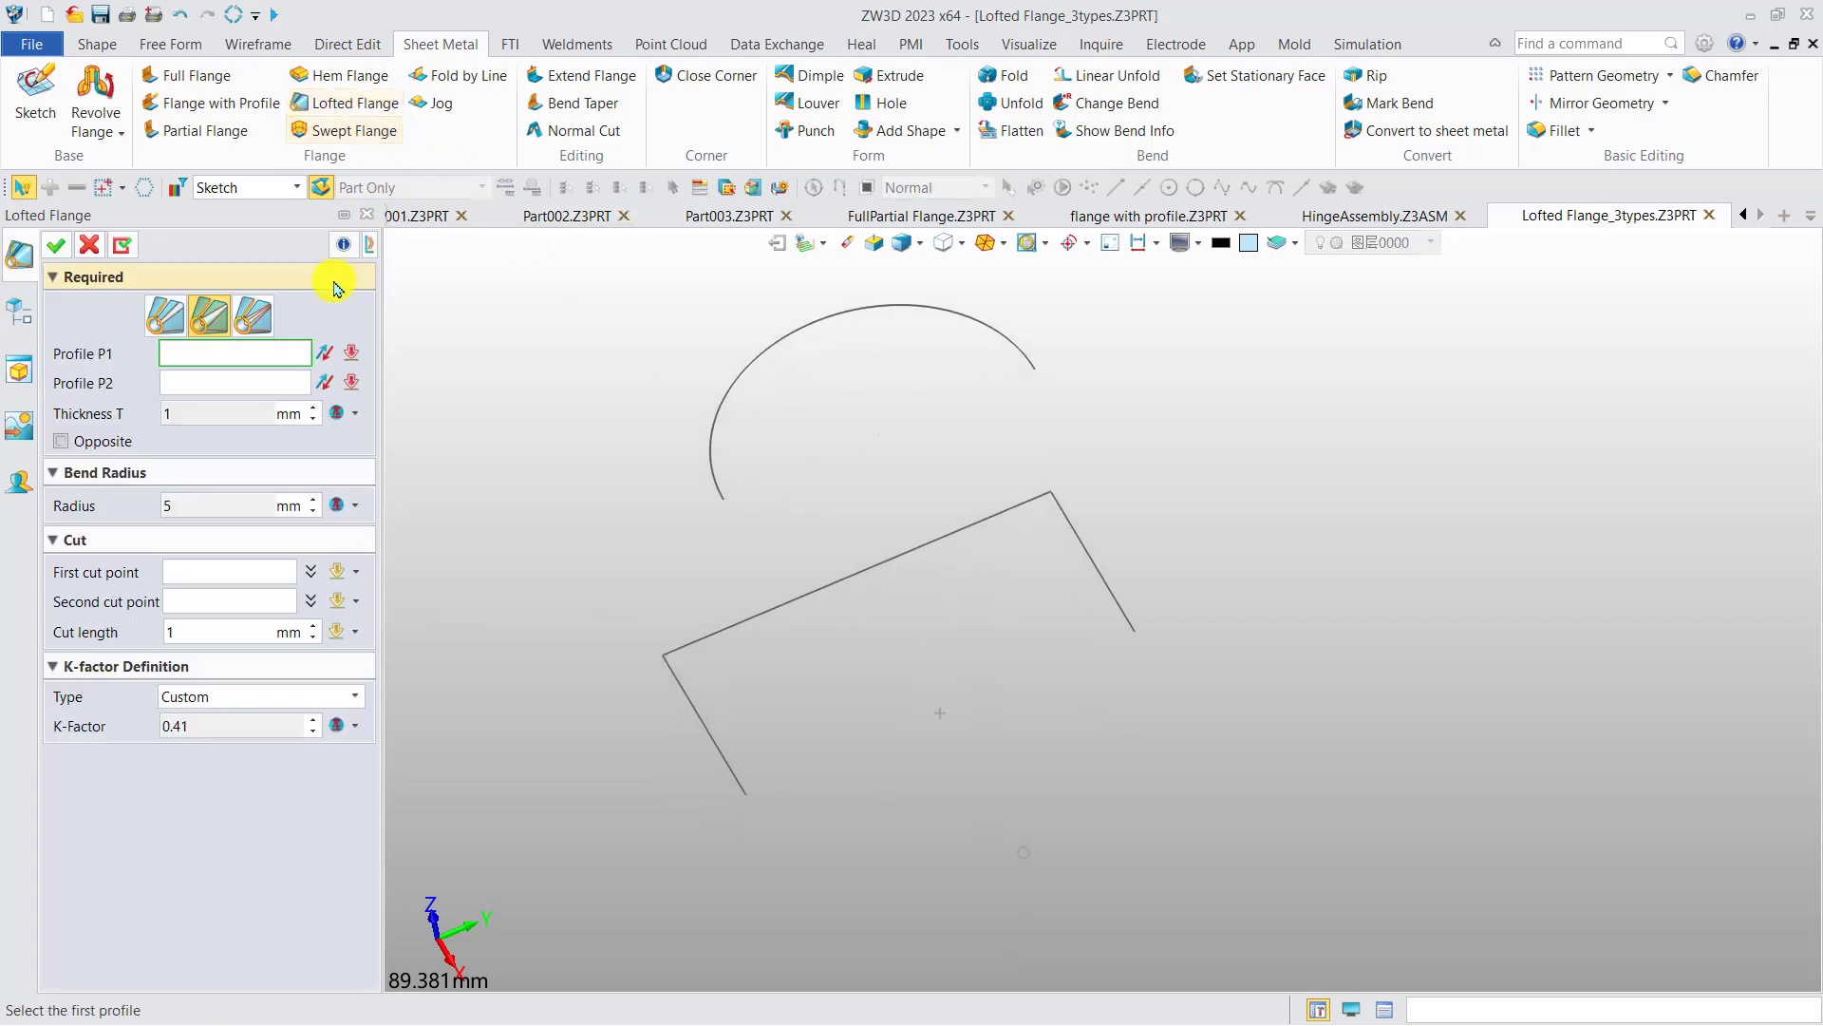
pyautogui.click(254, 318)
pyautogui.click(1006, 335)
pyautogui.click(1104, 591)
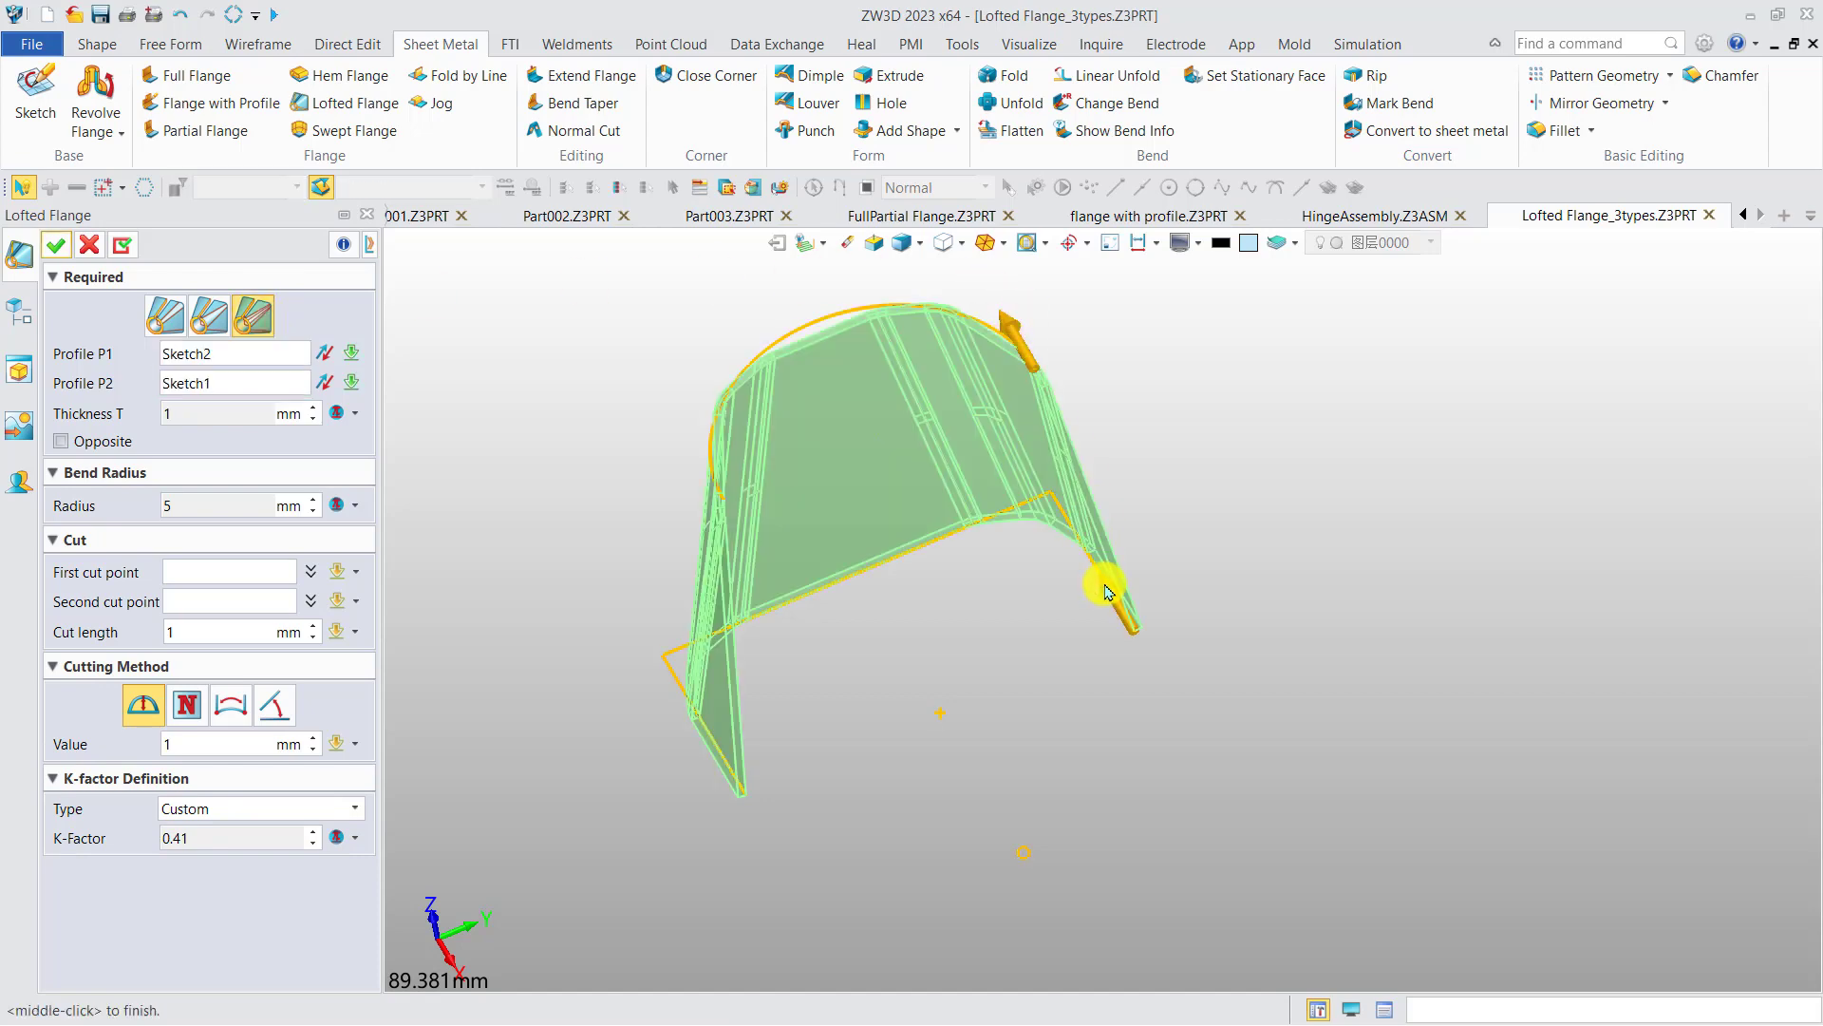
pyautogui.moveTo(882, 603); pyautogui.dragTo(933, 534, button='right')
pyautogui.scroll(3, 931, 534)
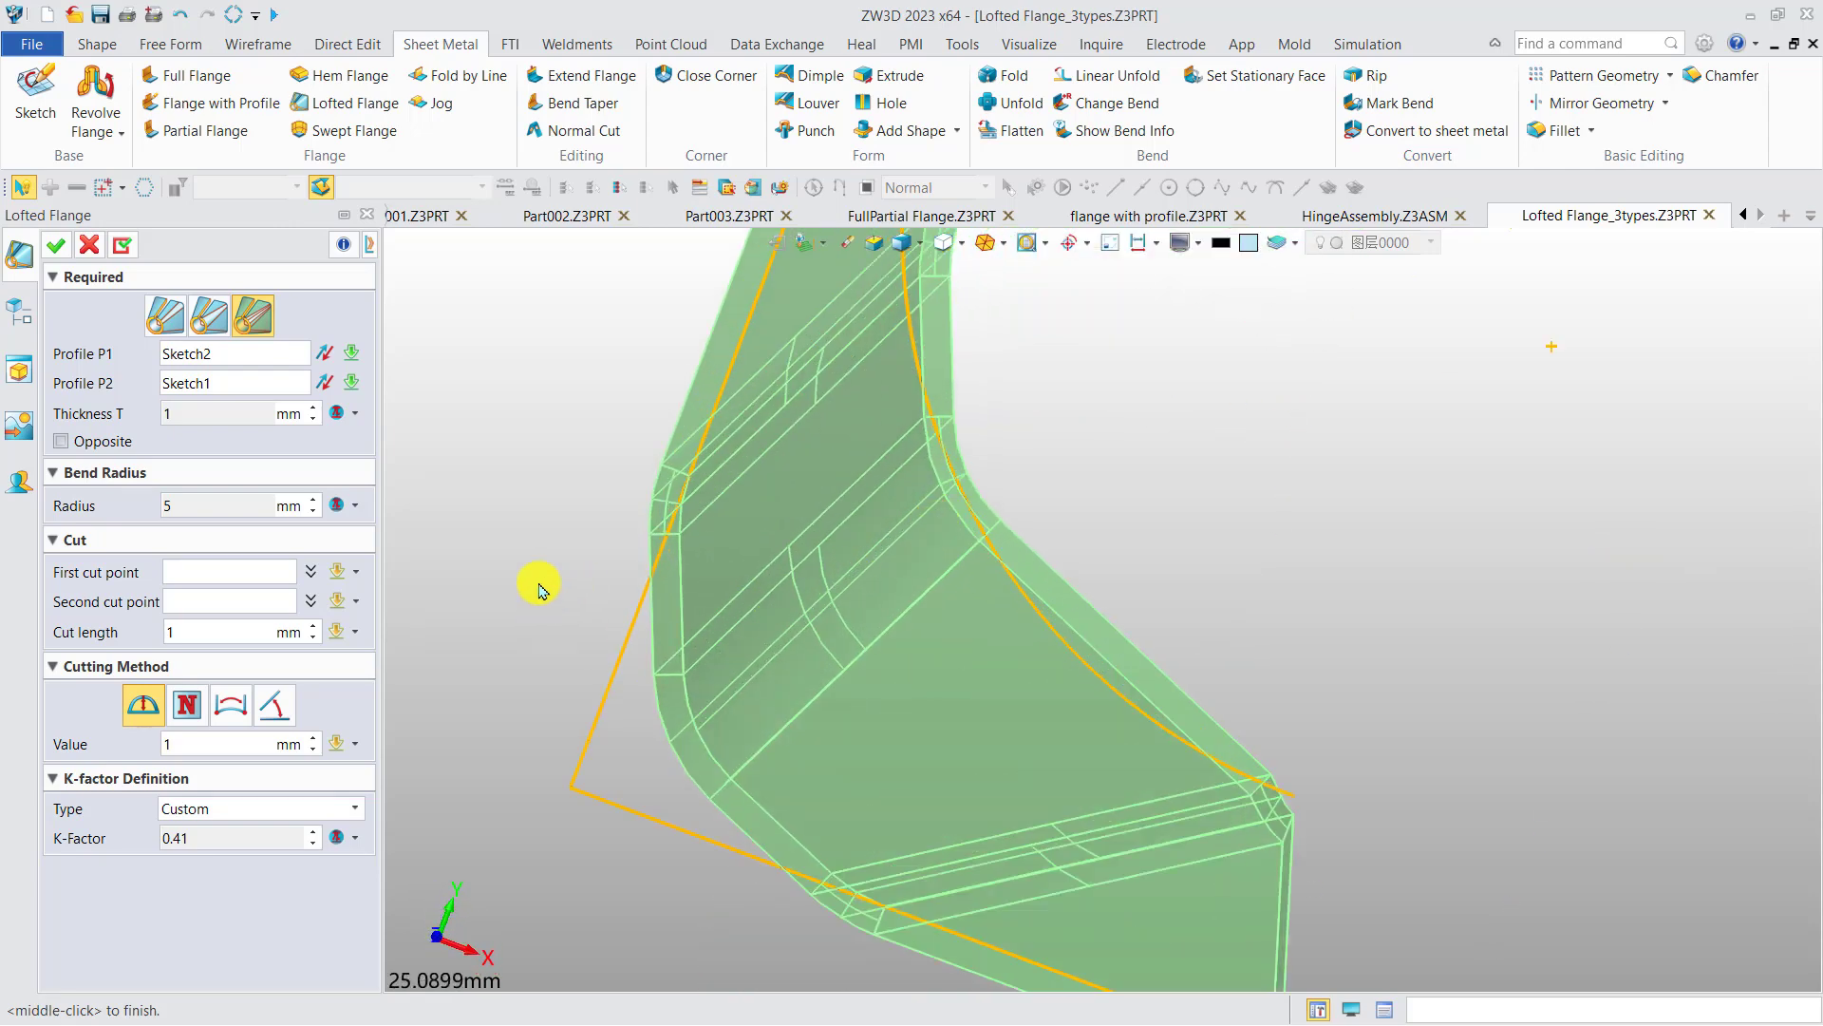
# Try the maximum arc height cutting method with a value of 0.5 mm and inspect the previewed bend segments
pyautogui.click(145, 707)
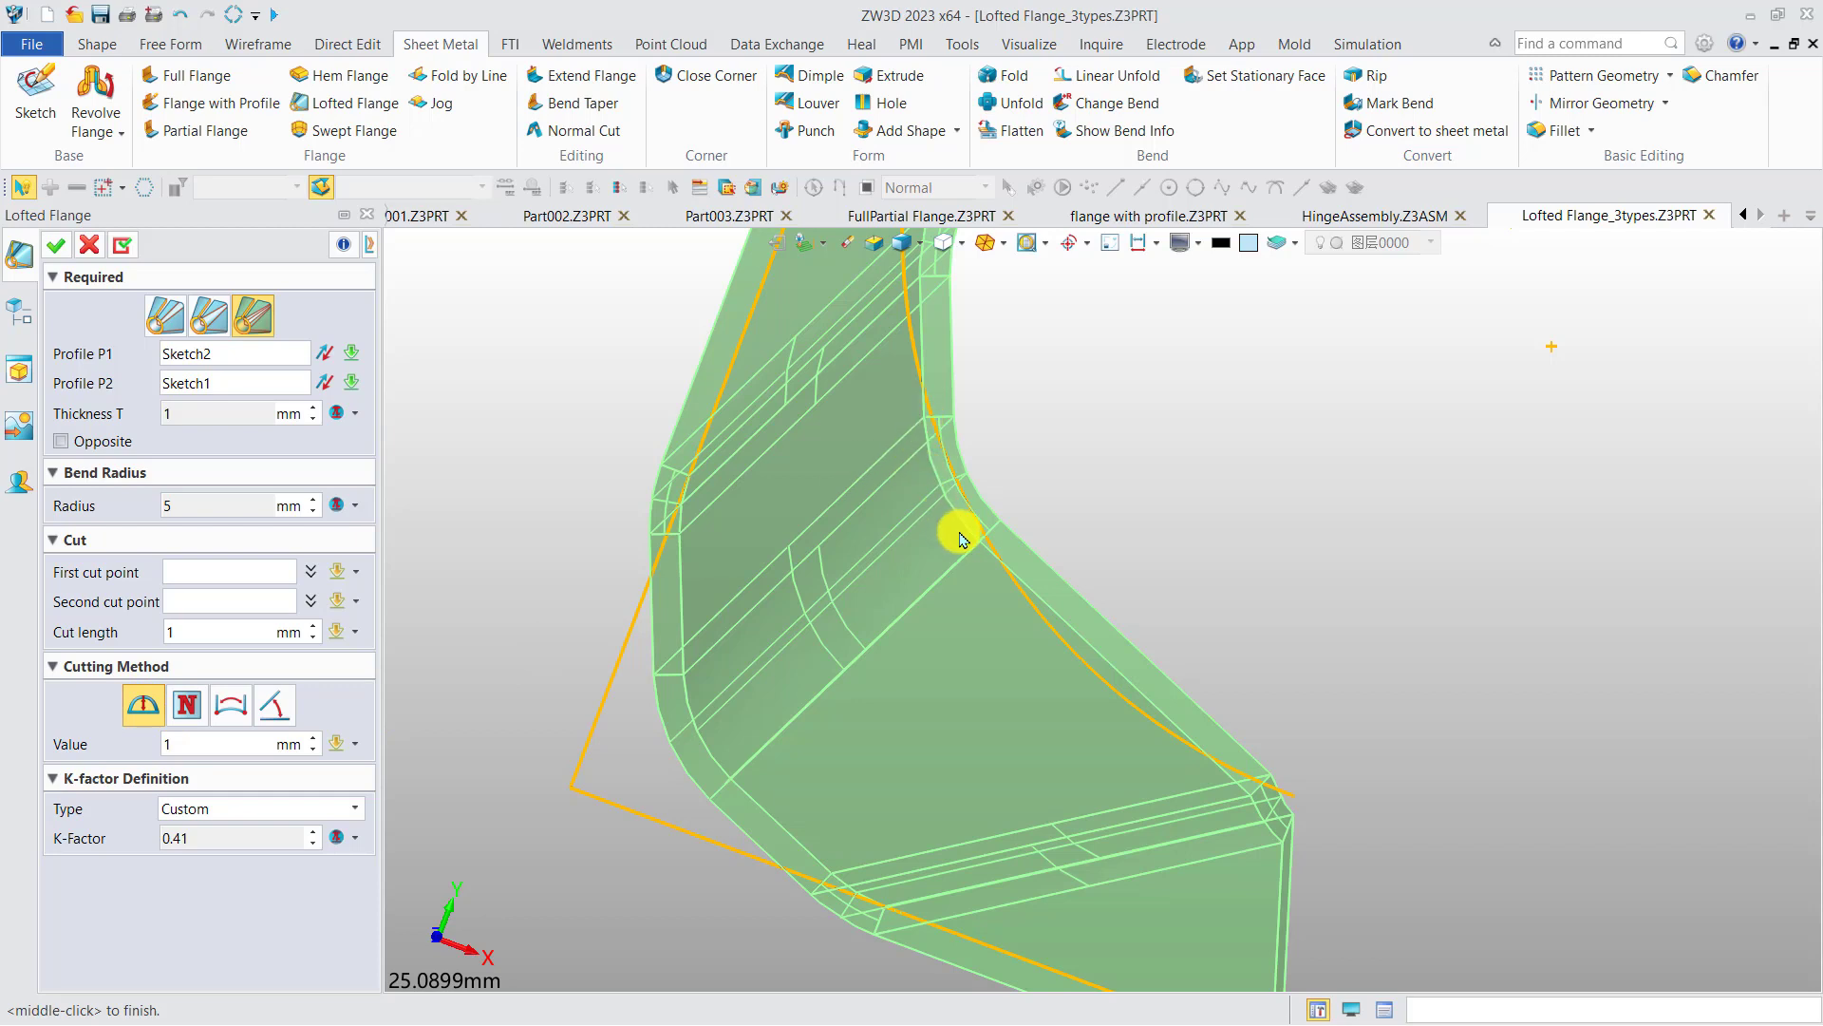
pyautogui.click(182, 744)
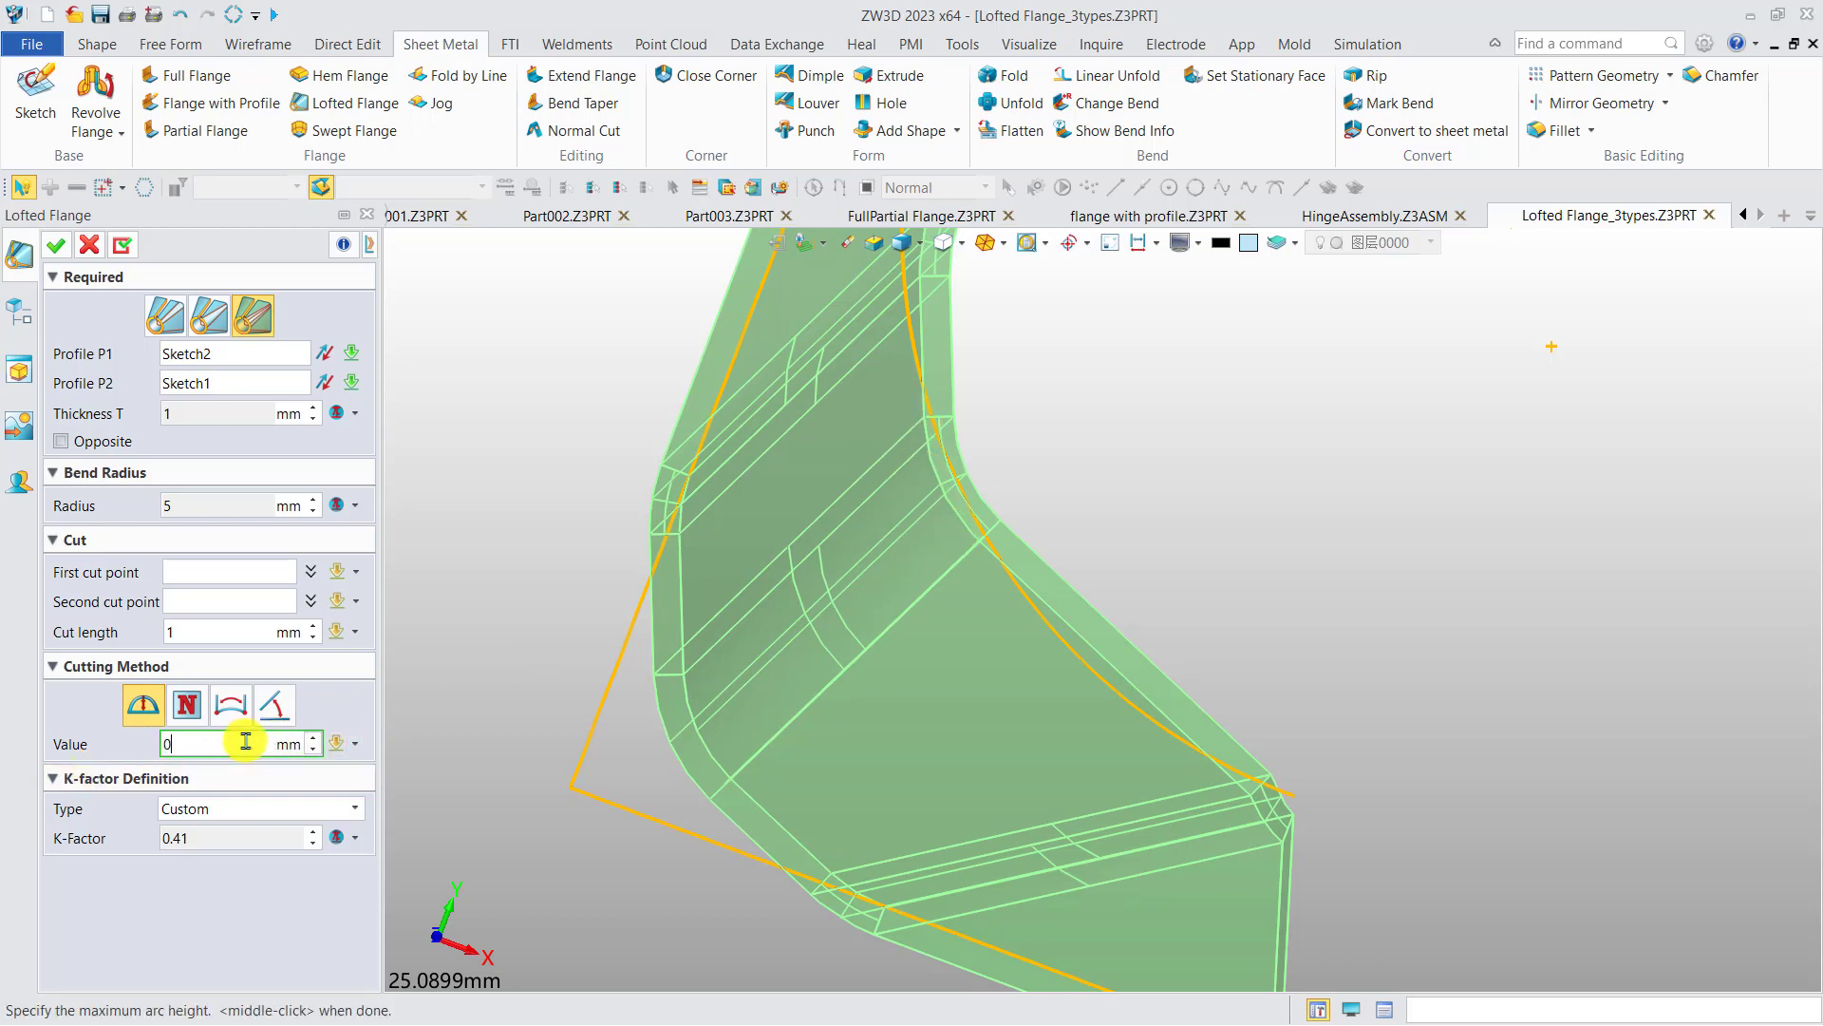
pyautogui.press('Return')
pyautogui.moveTo(1039, 603); pyautogui.dragTo(1045, 579, button='middle')
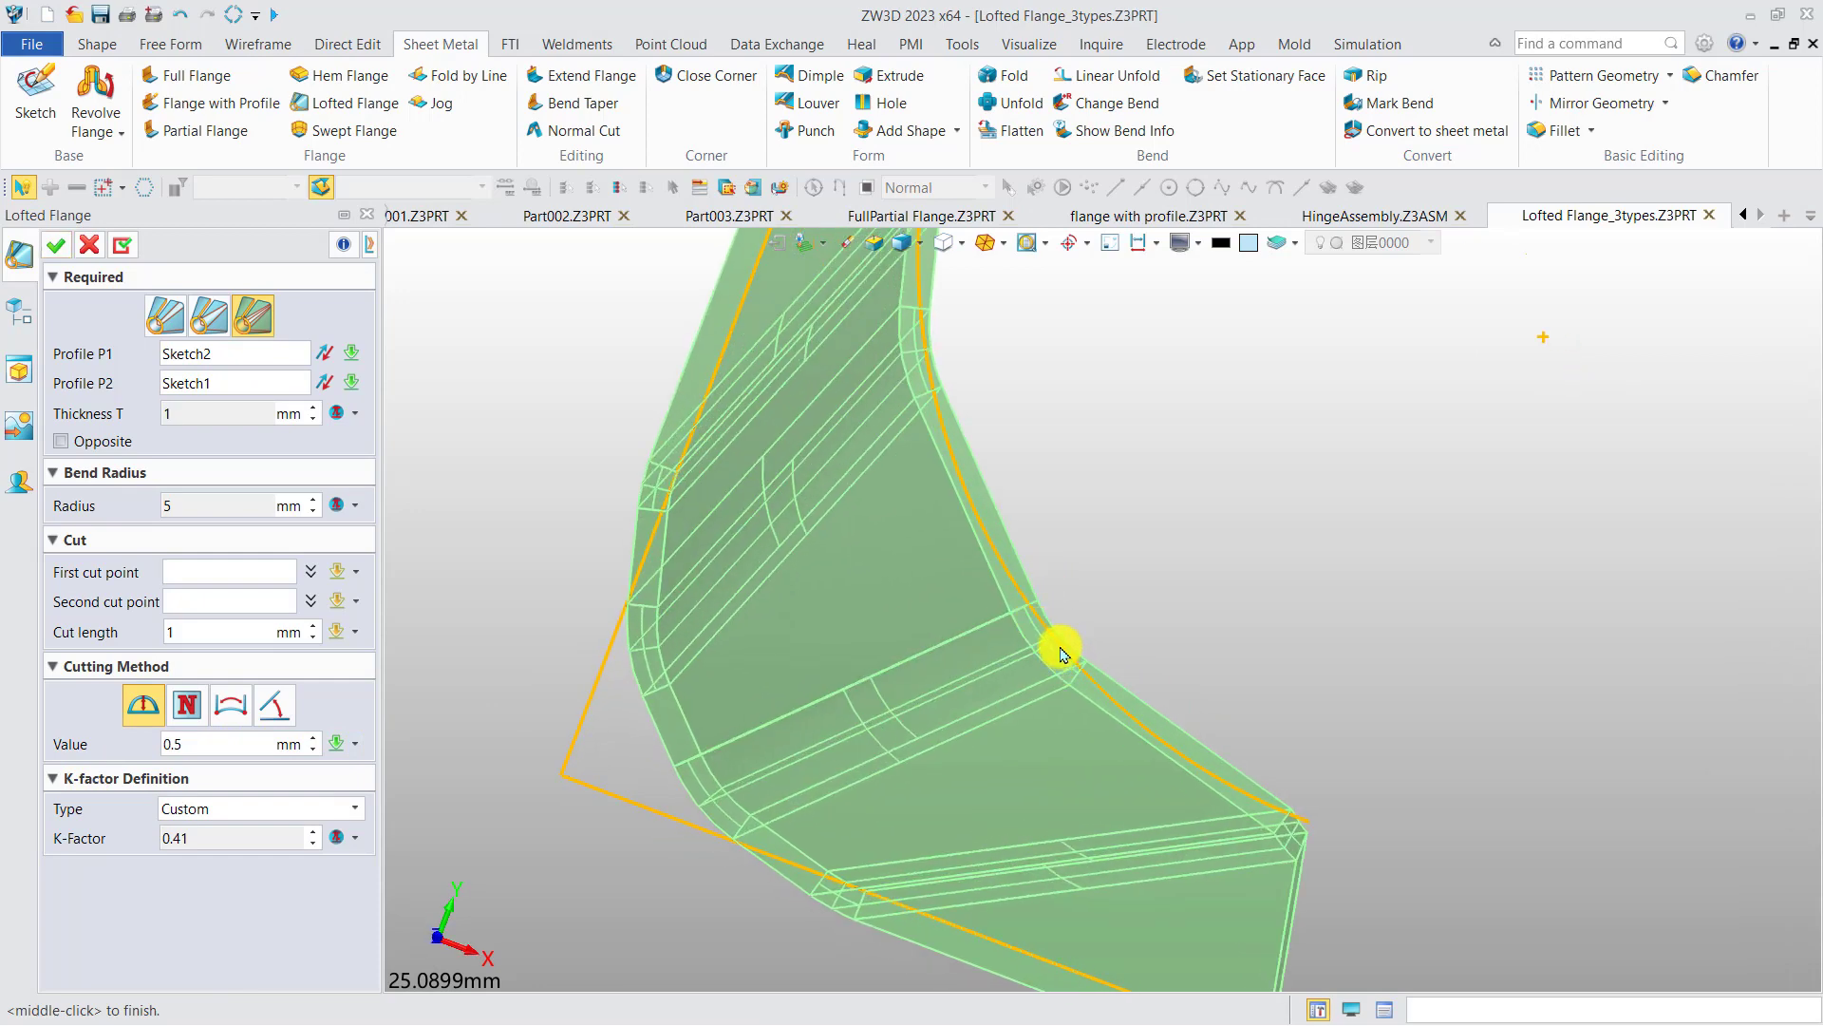
pyautogui.scroll(-5, 1062, 653)
pyautogui.moveTo(1070, 561); pyautogui.dragTo(946, 586, button='middle')
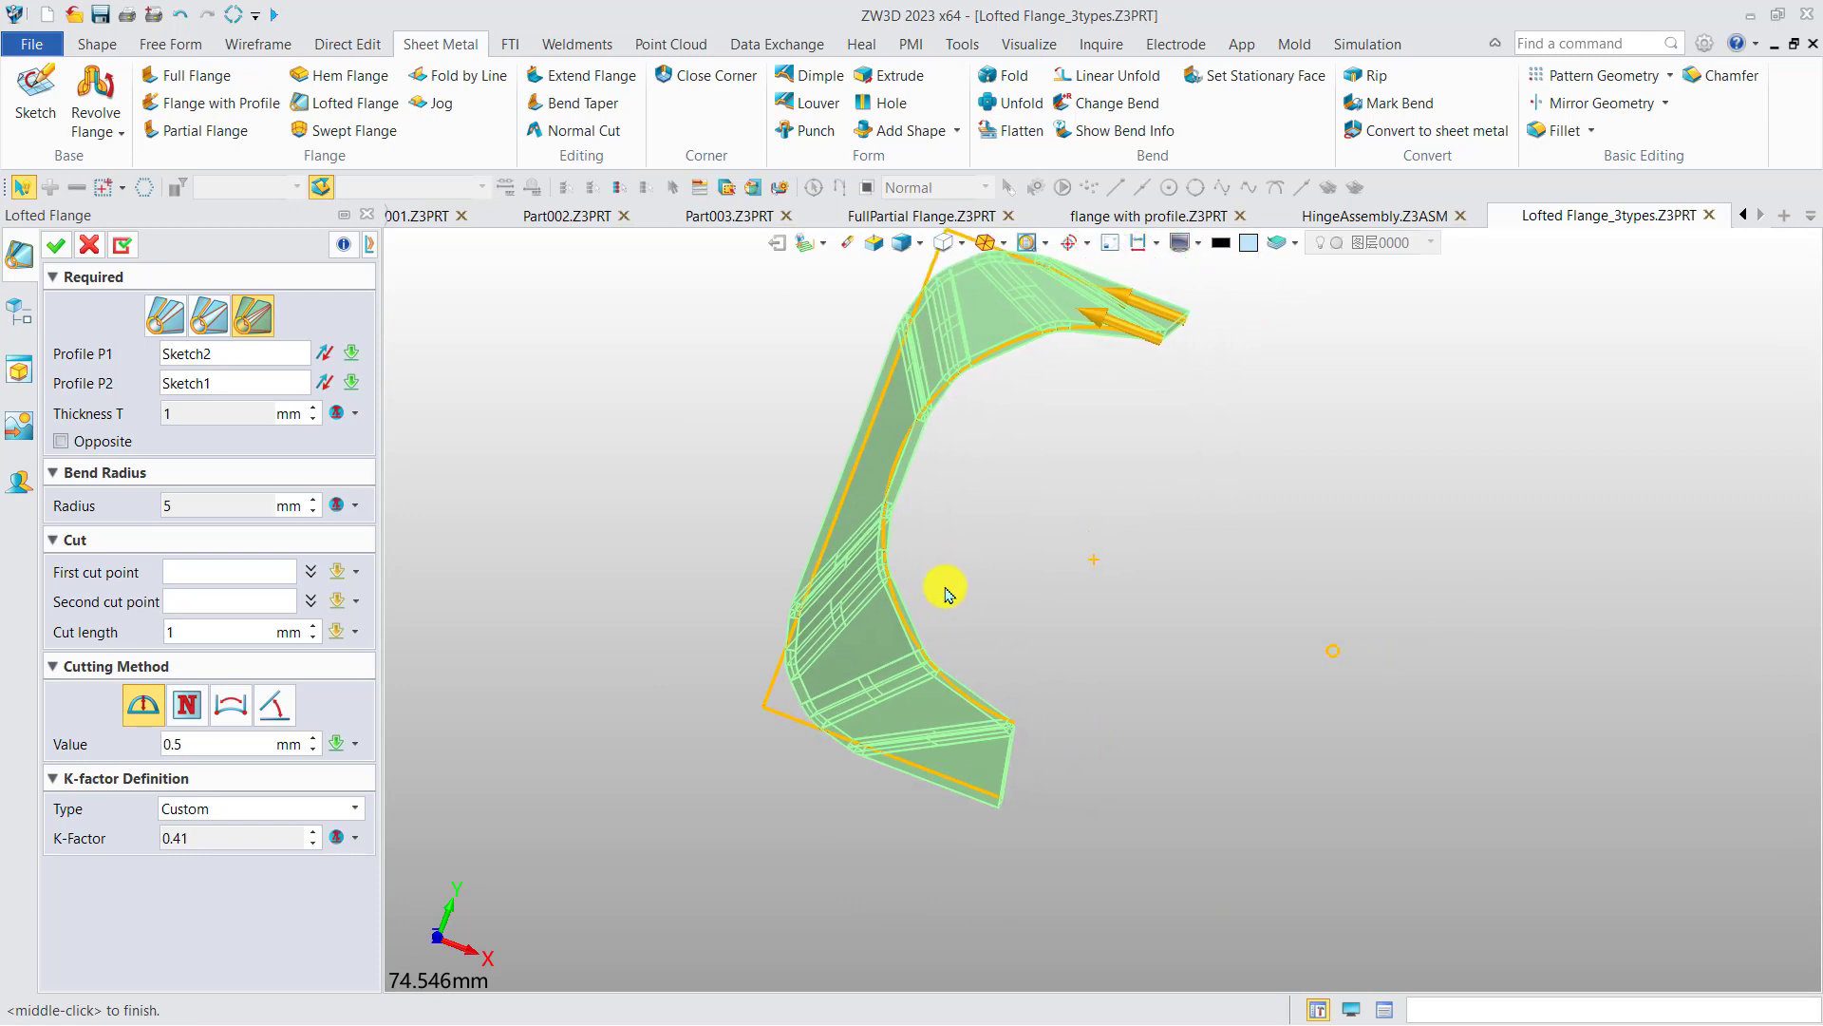
pyautogui.scroll(4, 936, 594)
# Set the cutting method to number of bends with a value of 6 and create the bending lofted flange
pyautogui.click(188, 704)
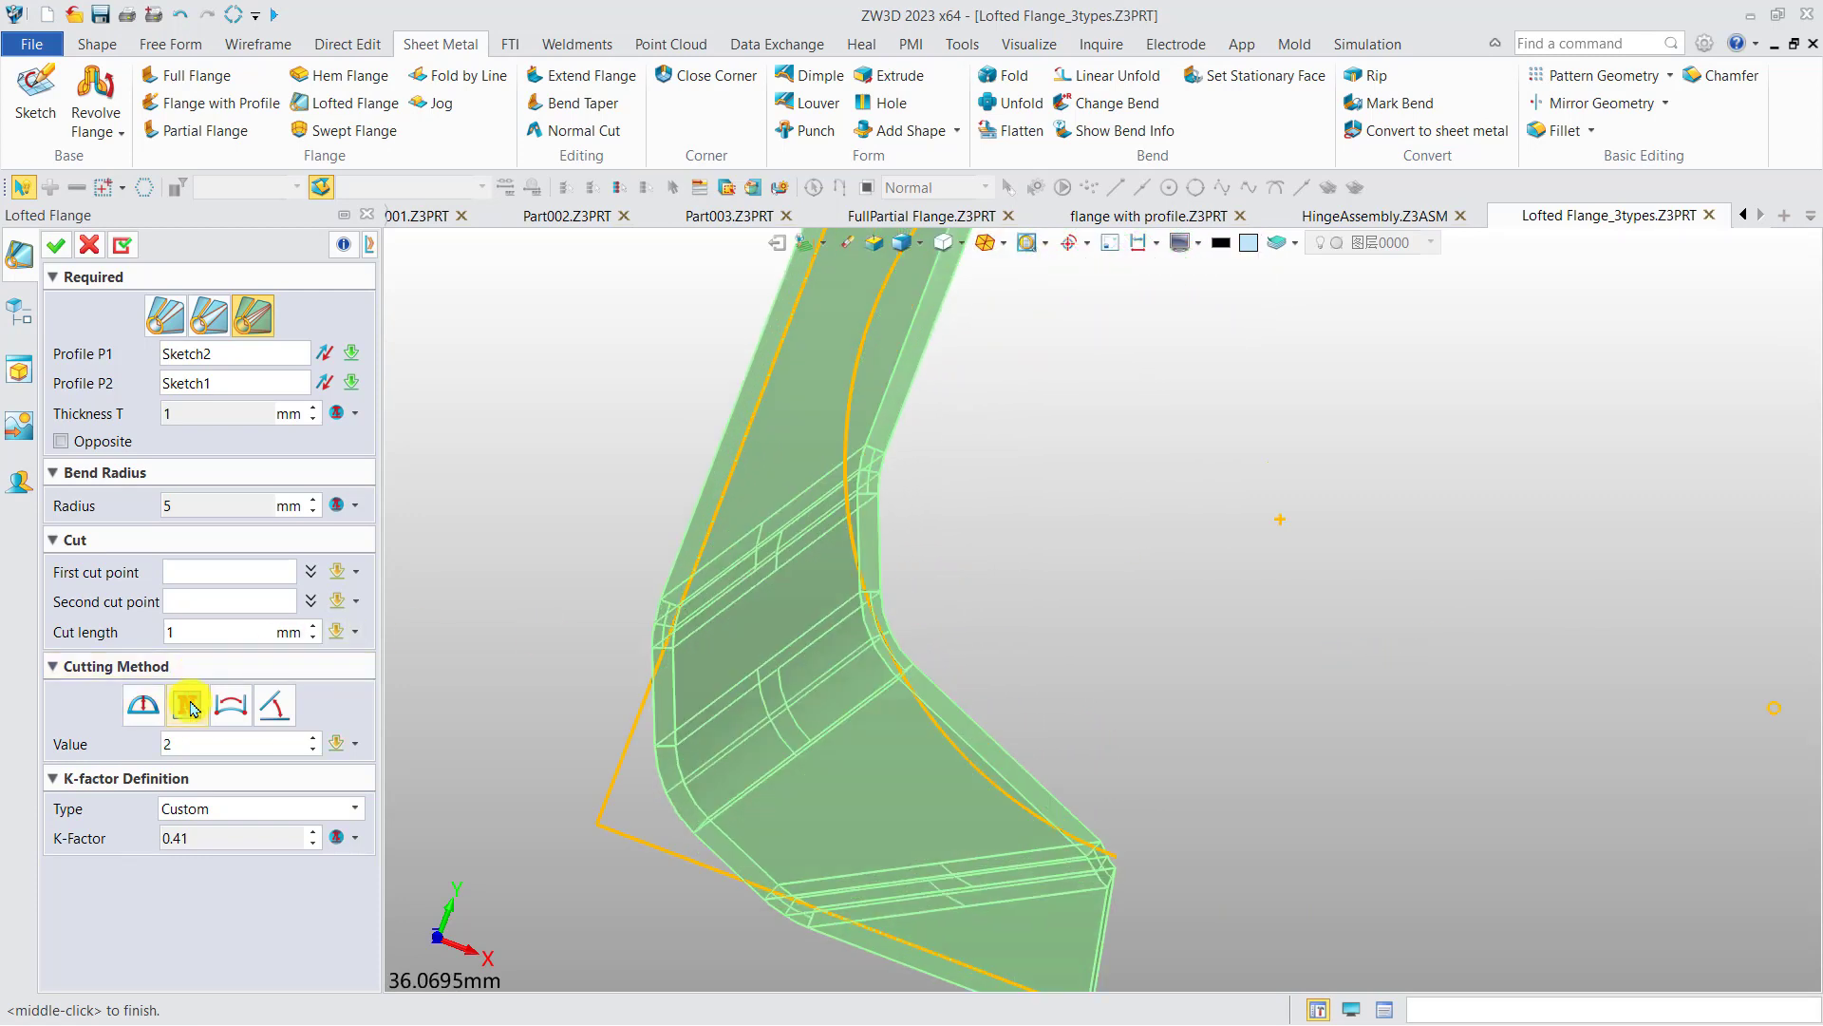
pyautogui.click(224, 741)
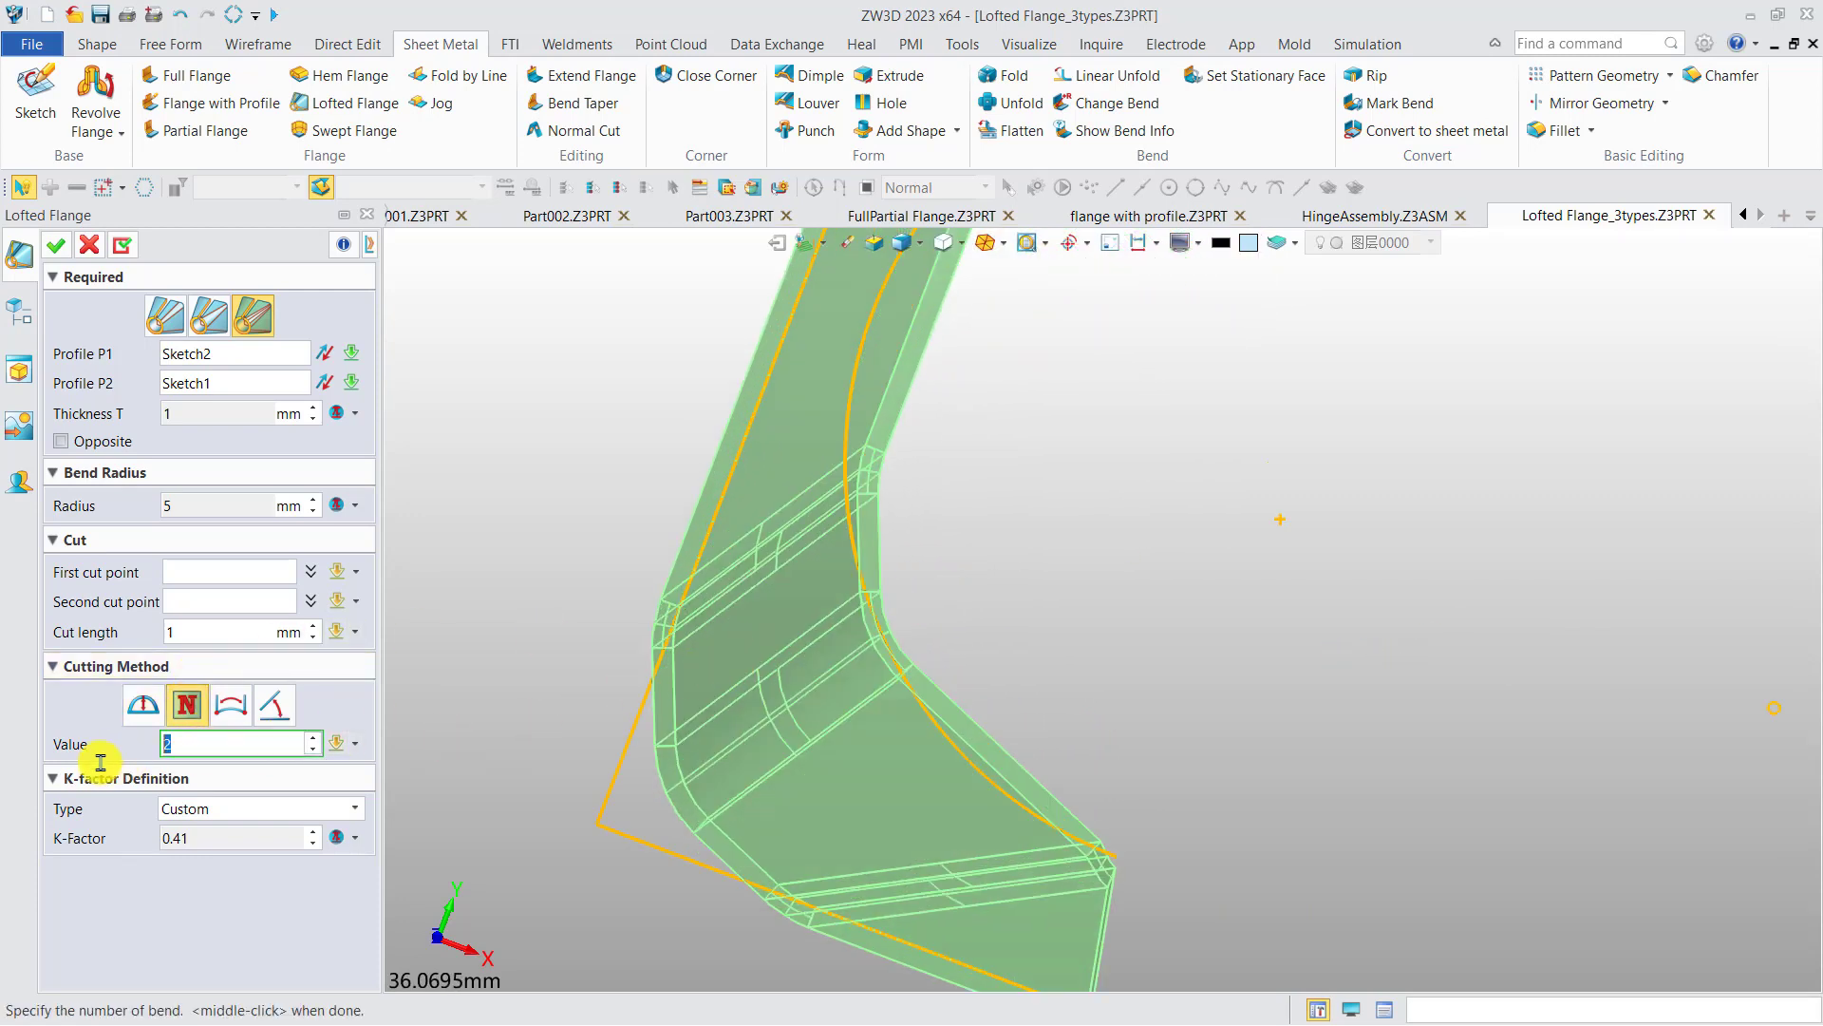
pyautogui.press('Return')
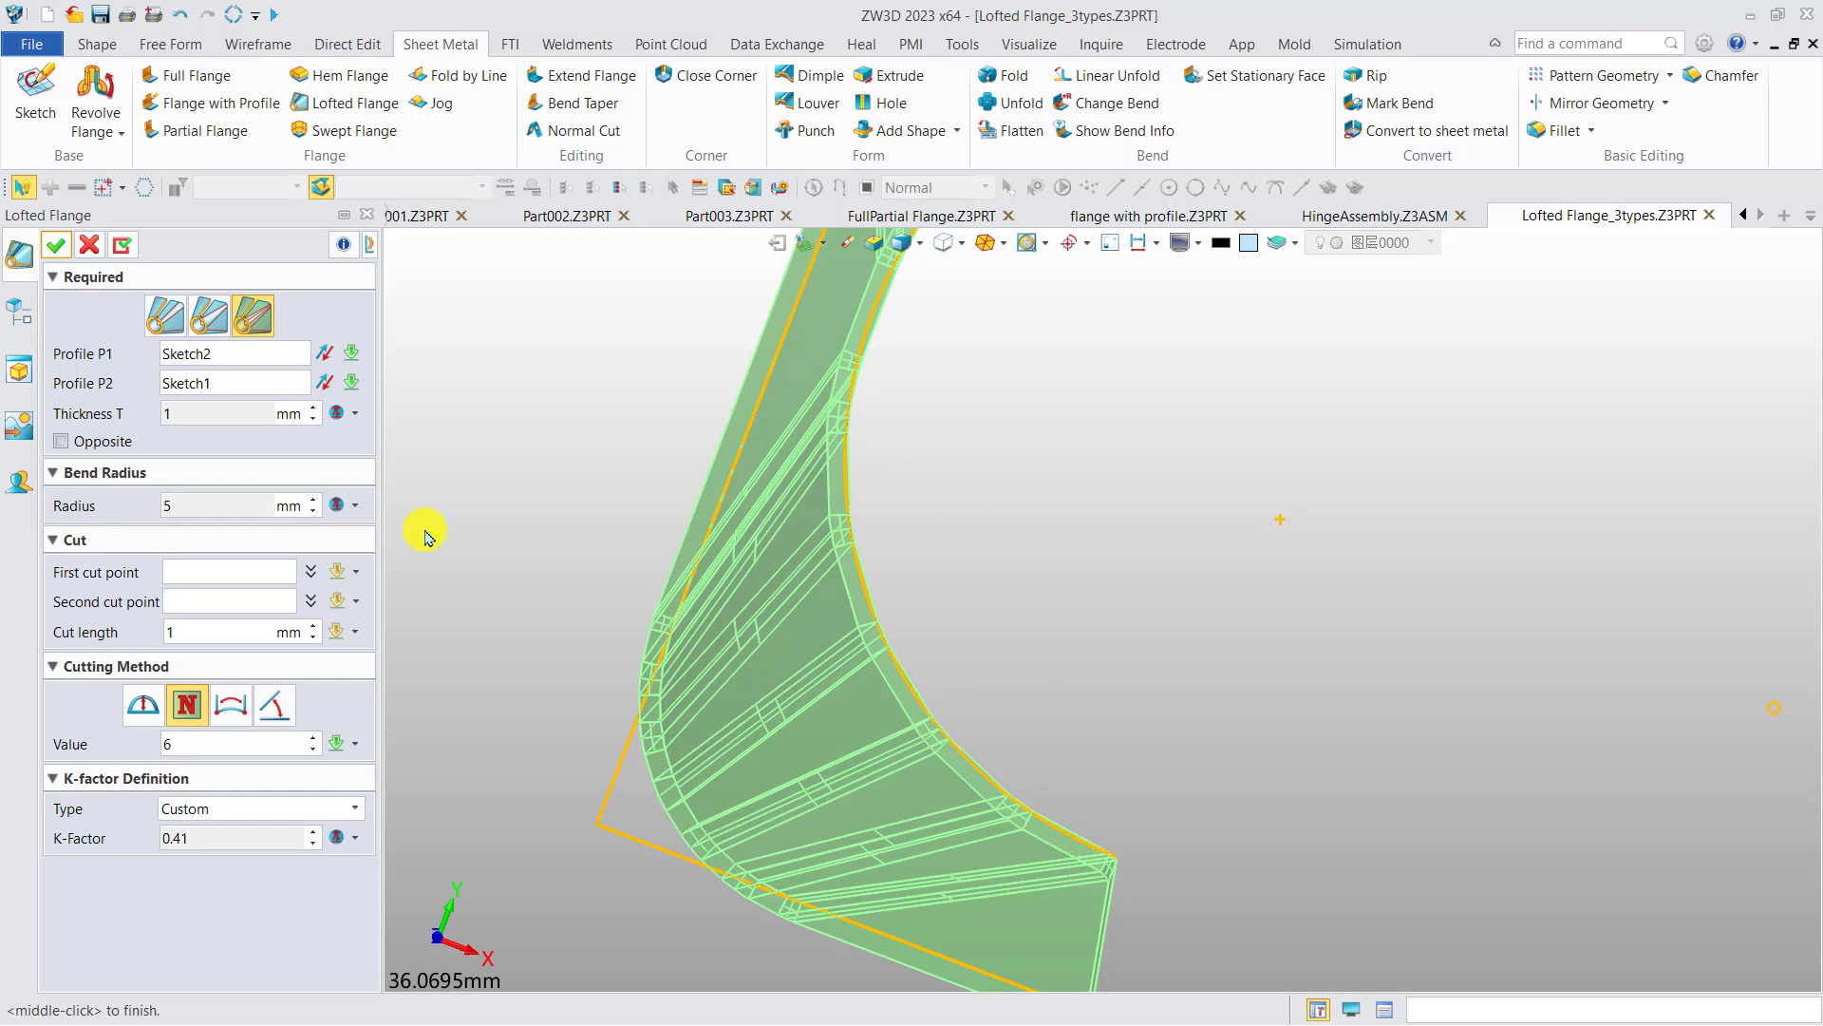
pyautogui.click(56, 245)
pyautogui.moveTo(1035, 652); pyautogui.dragTo(667, 764, button='middle')
# Edit the bending lofted flange to preview the 10 mm length and 30 deg angle cutting methods, and restore the six-bend cutting method
pyautogui.doubleClick(200, 608)
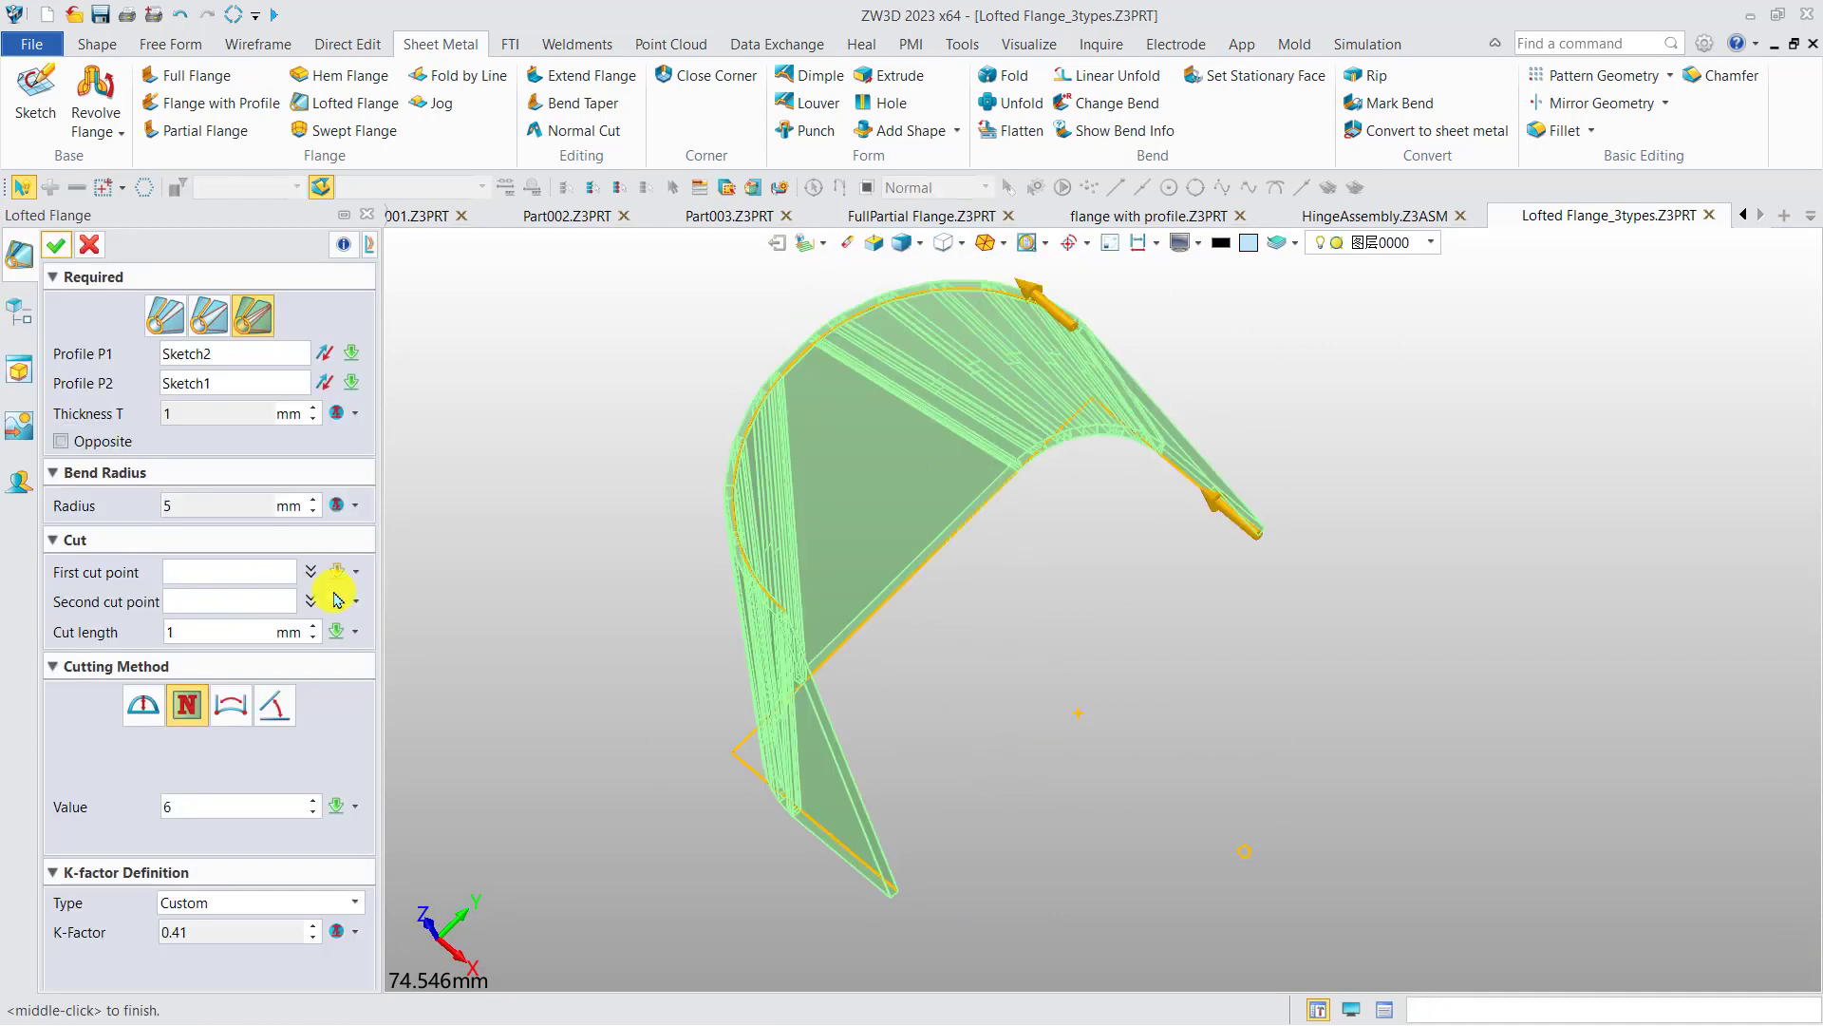
pyautogui.click(228, 719)
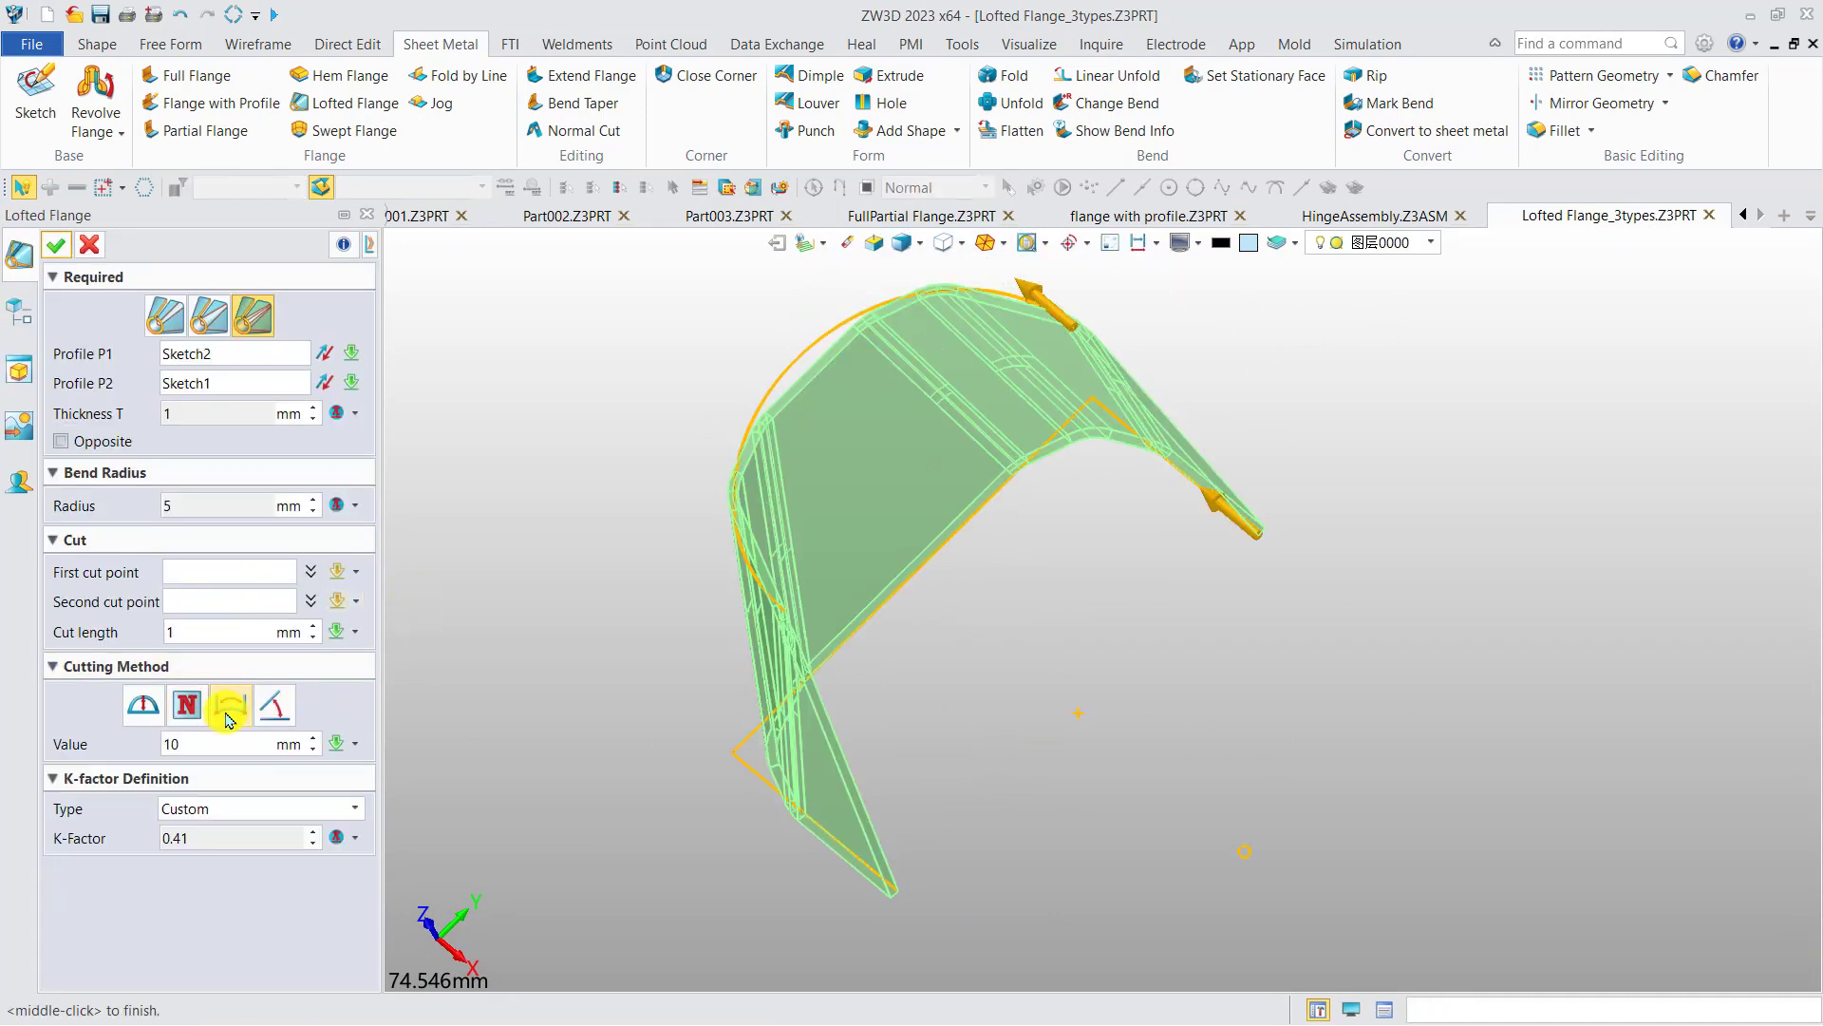
pyautogui.click(280, 707)
pyautogui.moveTo(526, 642); pyautogui.dragTo(576, 676, button='right')
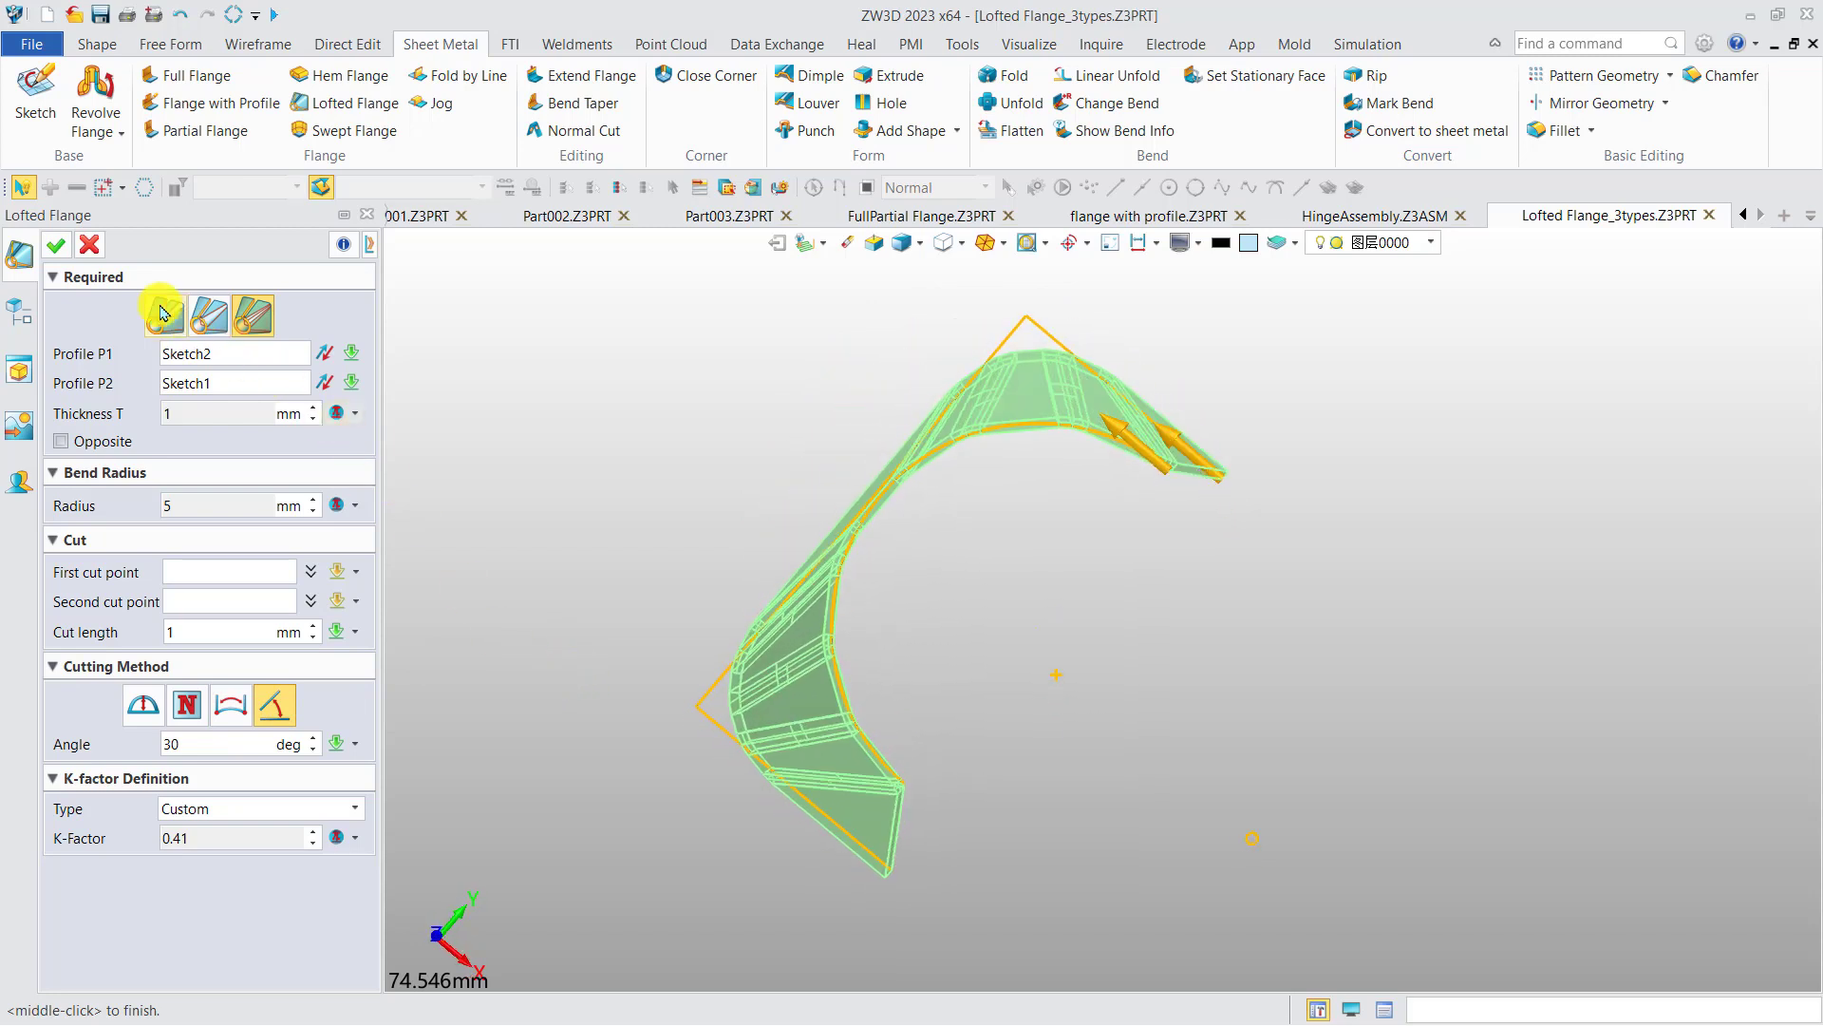
pyautogui.click(187, 705)
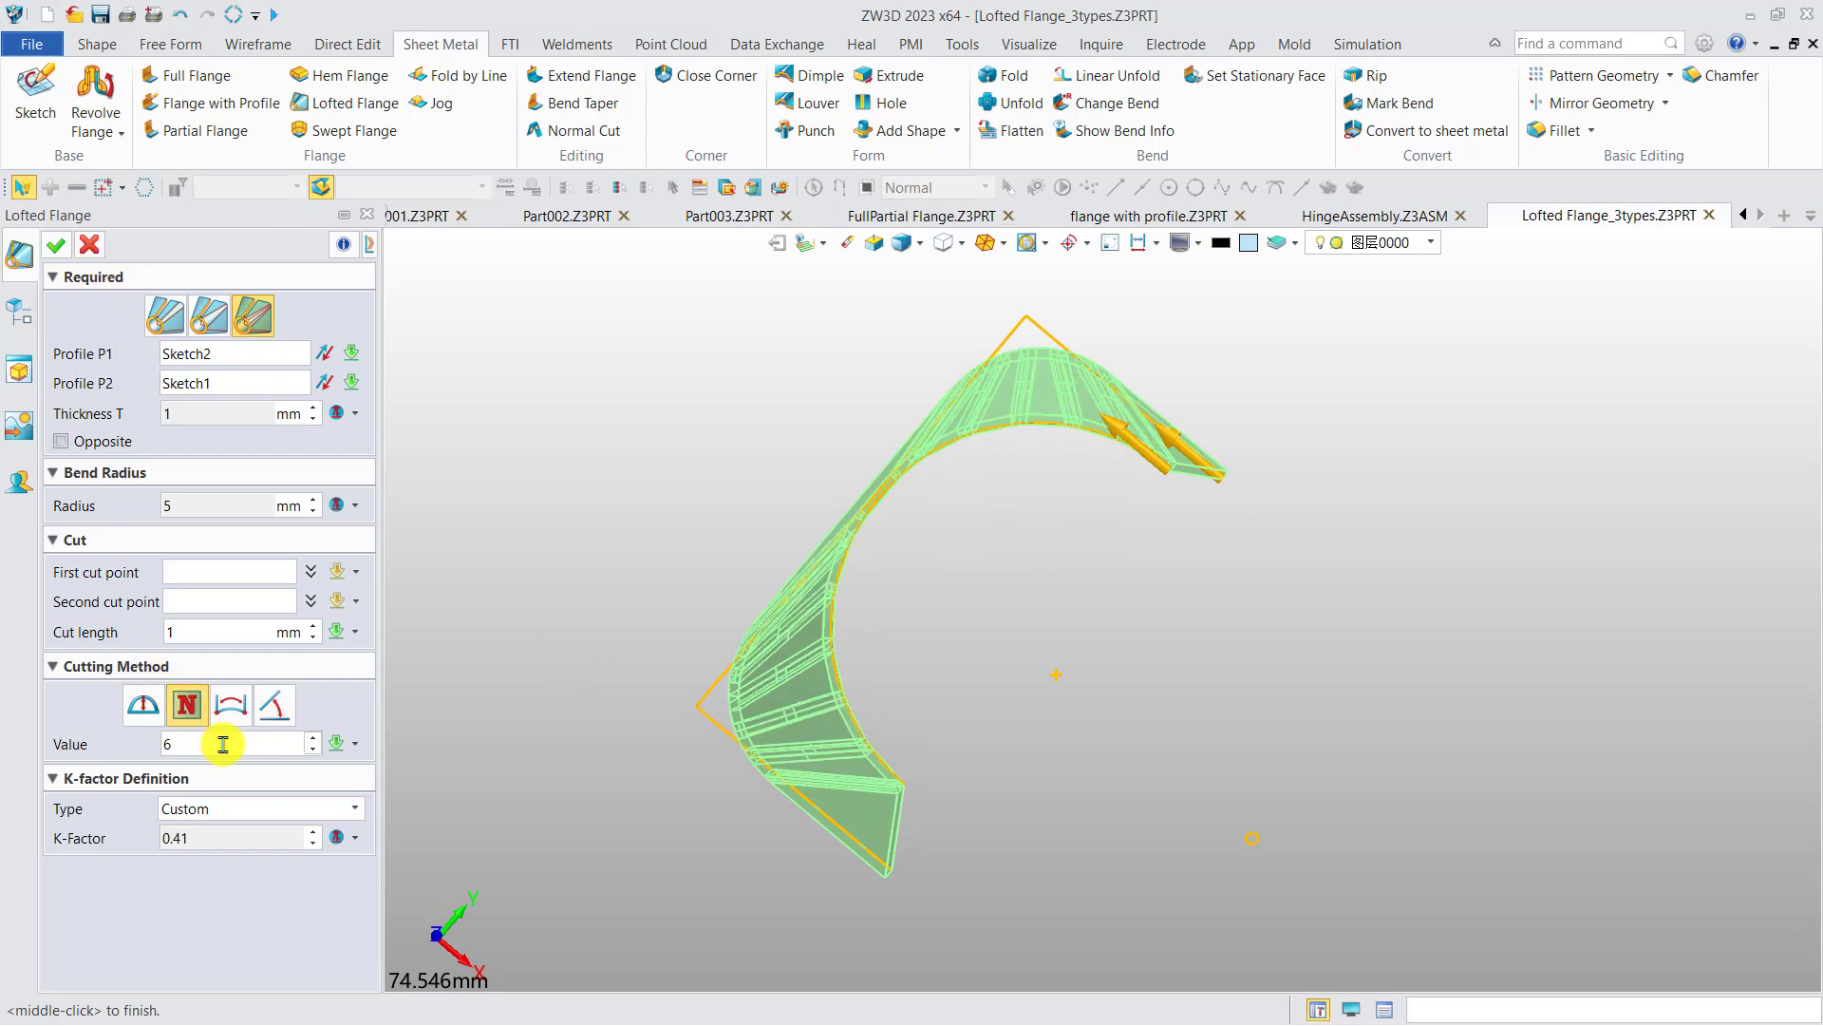
pyautogui.click(59, 250)
# Unfold the bending lofted flange with the triangular planar face at one end as the stationary face, and inspect the flat shape
pyautogui.moveTo(753, 590)
pyautogui.mouseDown(button='right')
pyautogui.moveTo(684, 517)
pyautogui.moveTo(750, 560)
pyautogui.mouseUp(button='right')
pyautogui.click(997, 104)
pyautogui.click(1139, 418)
pyautogui.click(242, 375)
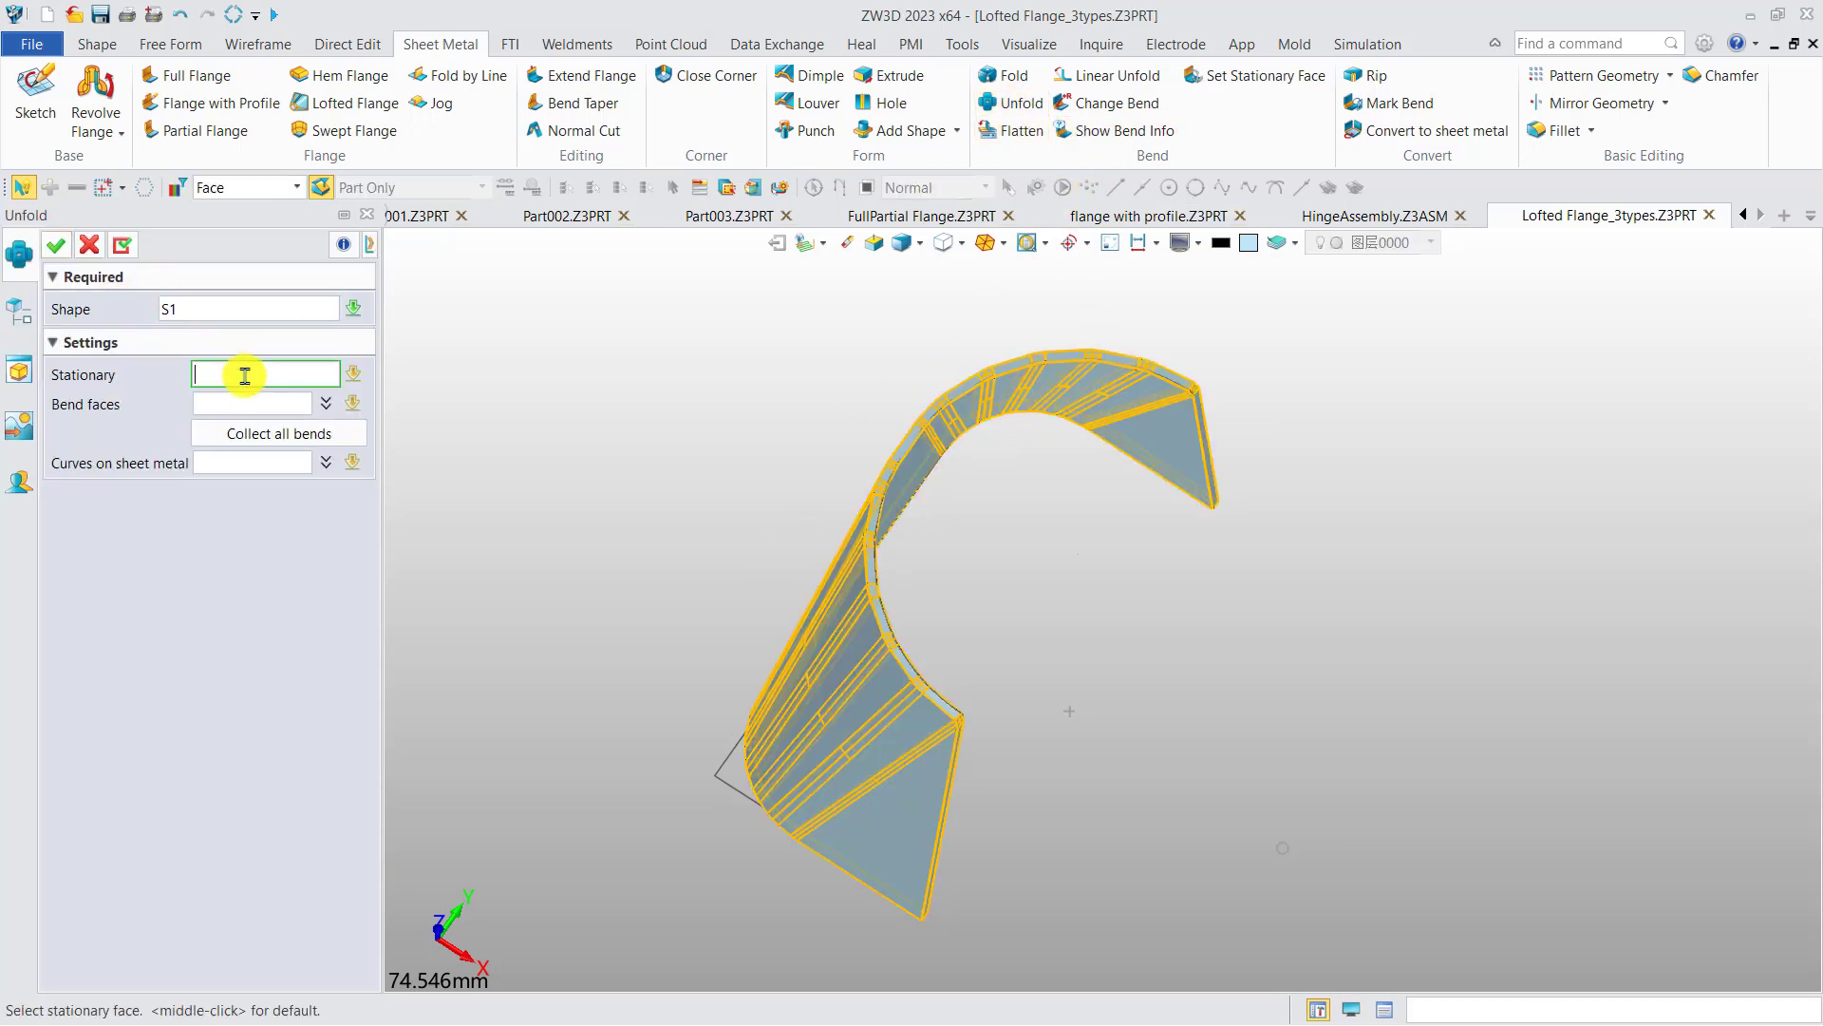
pyautogui.click(1144, 442)
pyautogui.click(58, 248)
pyautogui.scroll(-3, 844, 554)
pyautogui.moveTo(840, 486); pyautogui.dragTo(873, 576, button='middle')
pyautogui.moveTo(872, 575); pyautogui.dragTo(954, 407, button='right')
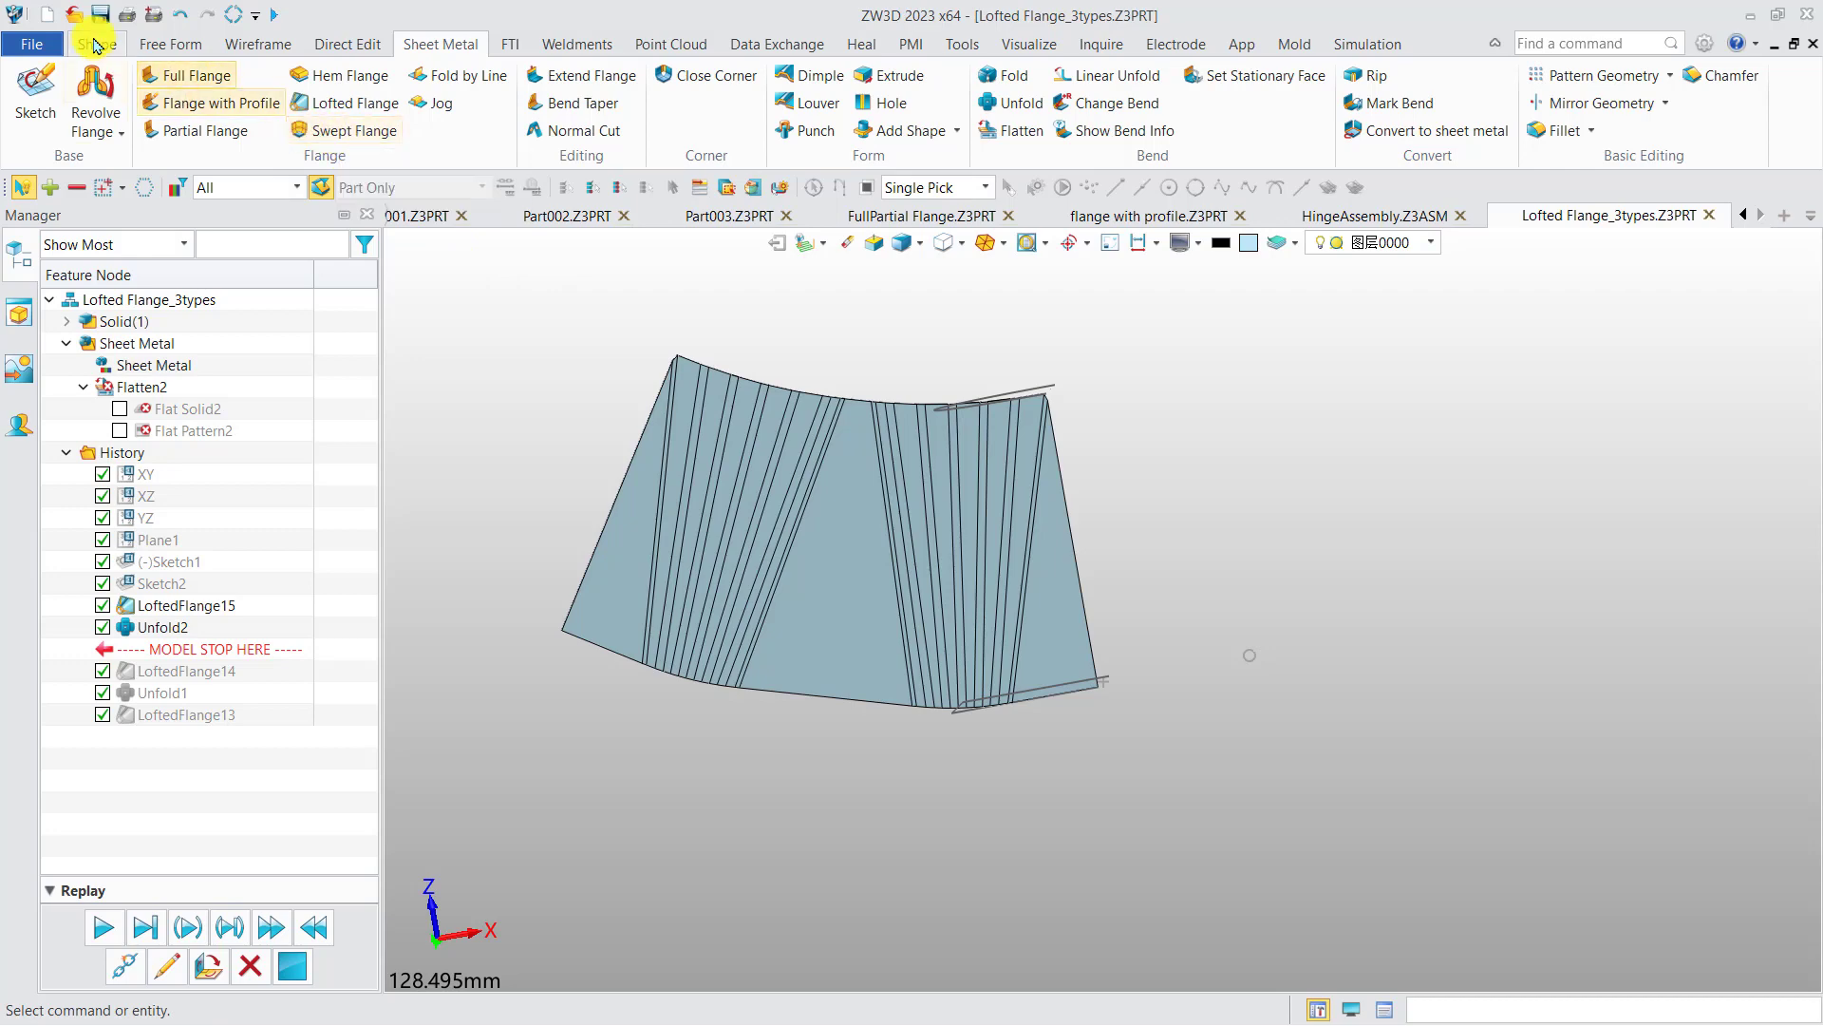
# Open the Swept_polygon.Z3PRT training model from the 5.Swept_polygon subfolder of 1. Flanges
pyautogui.click(74, 14)
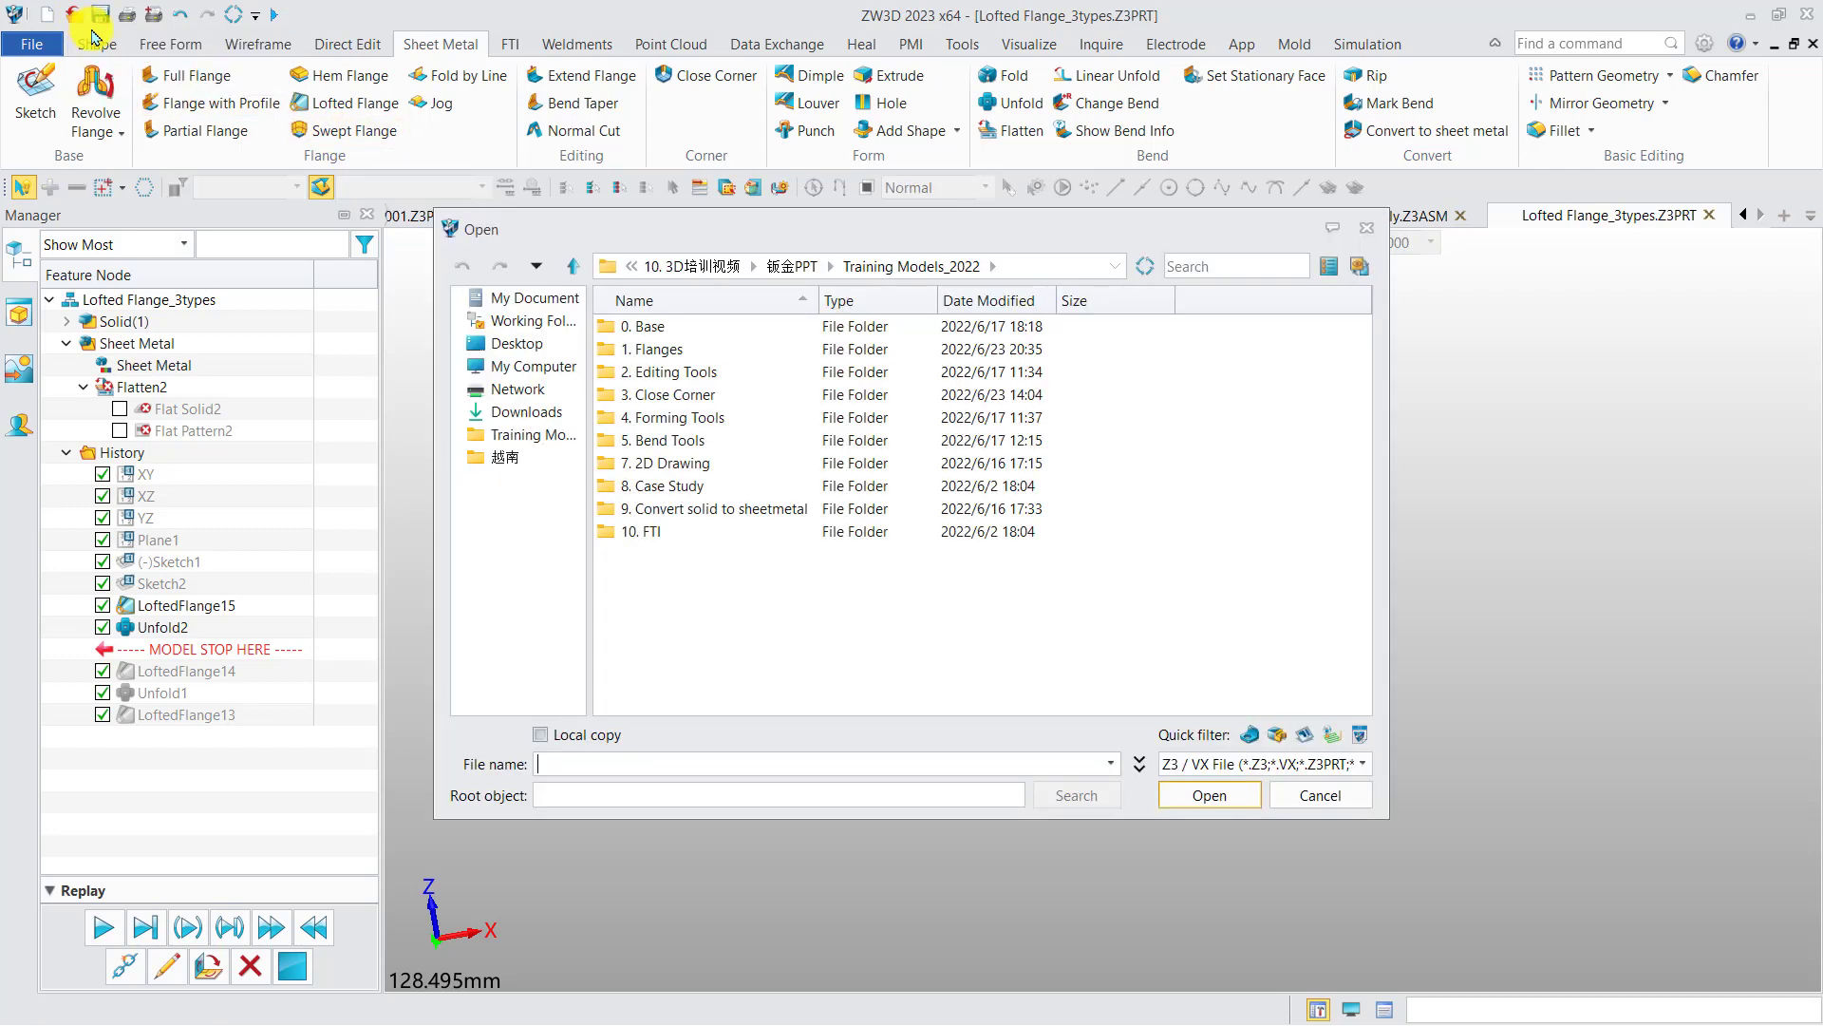
pyautogui.doubleClick(646, 351)
pyautogui.doubleClick(679, 352)
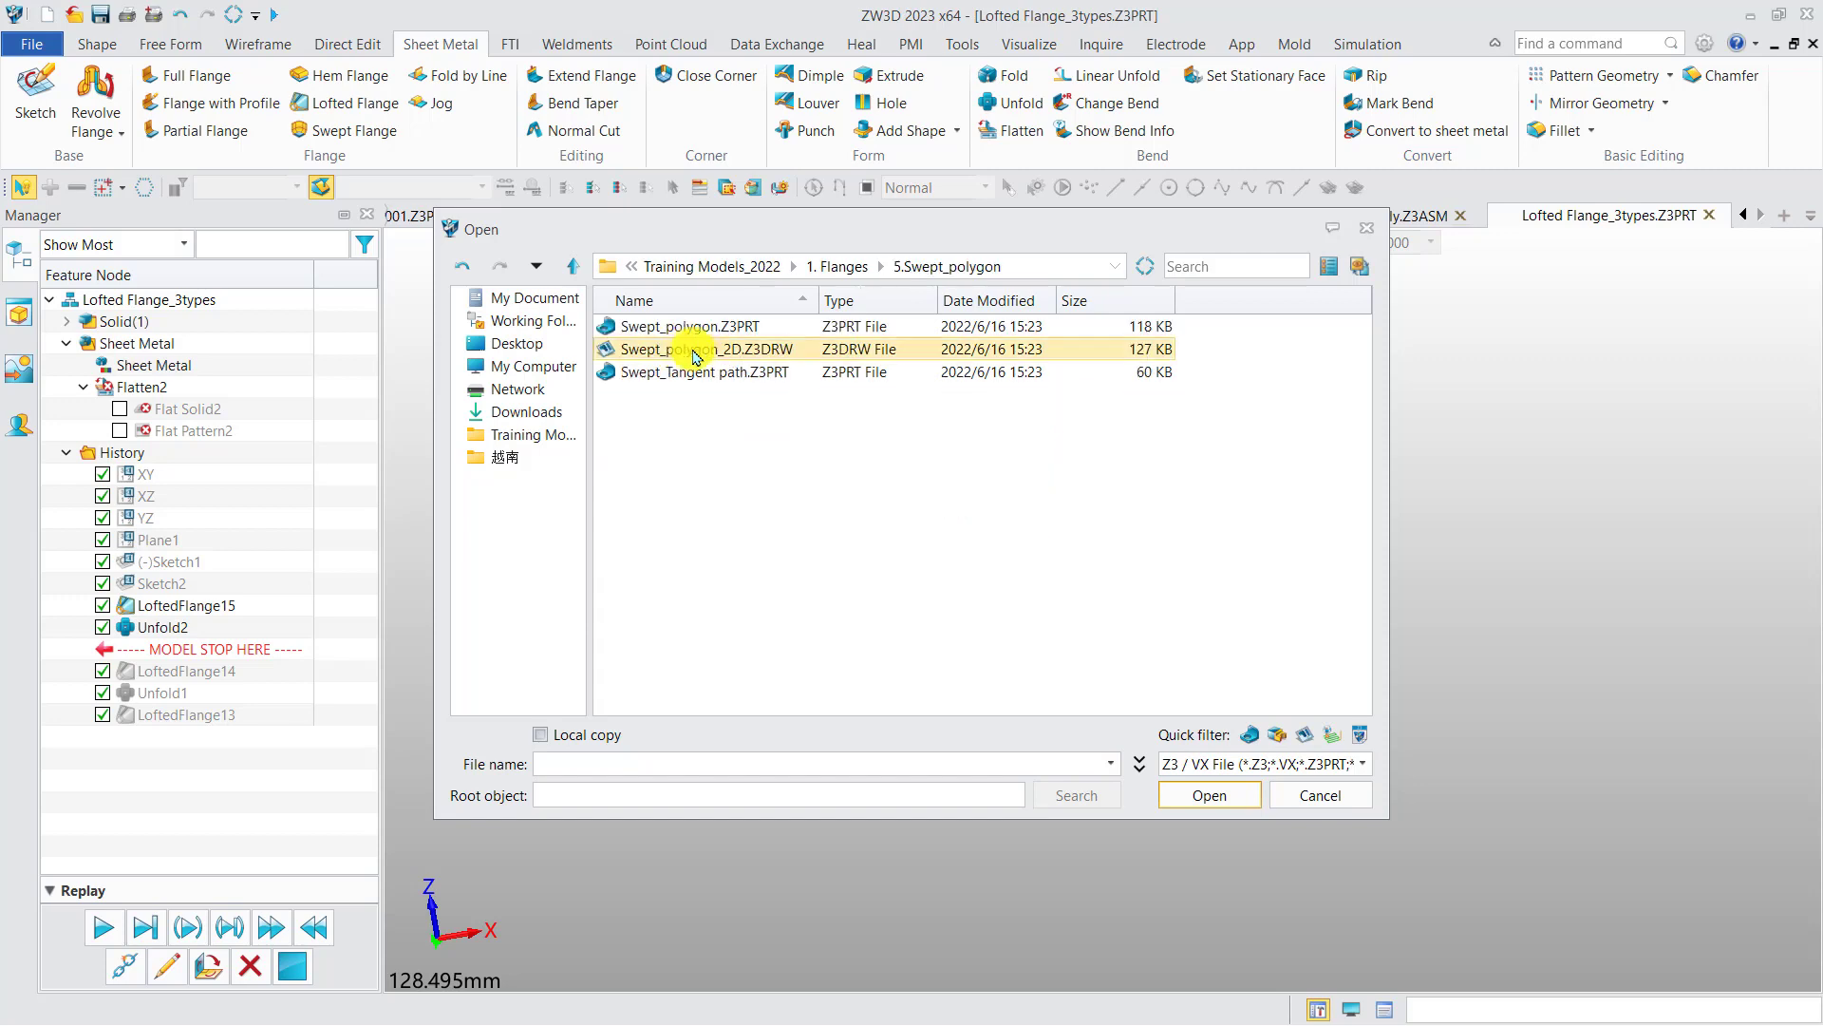
pyautogui.doubleClick(677, 326)
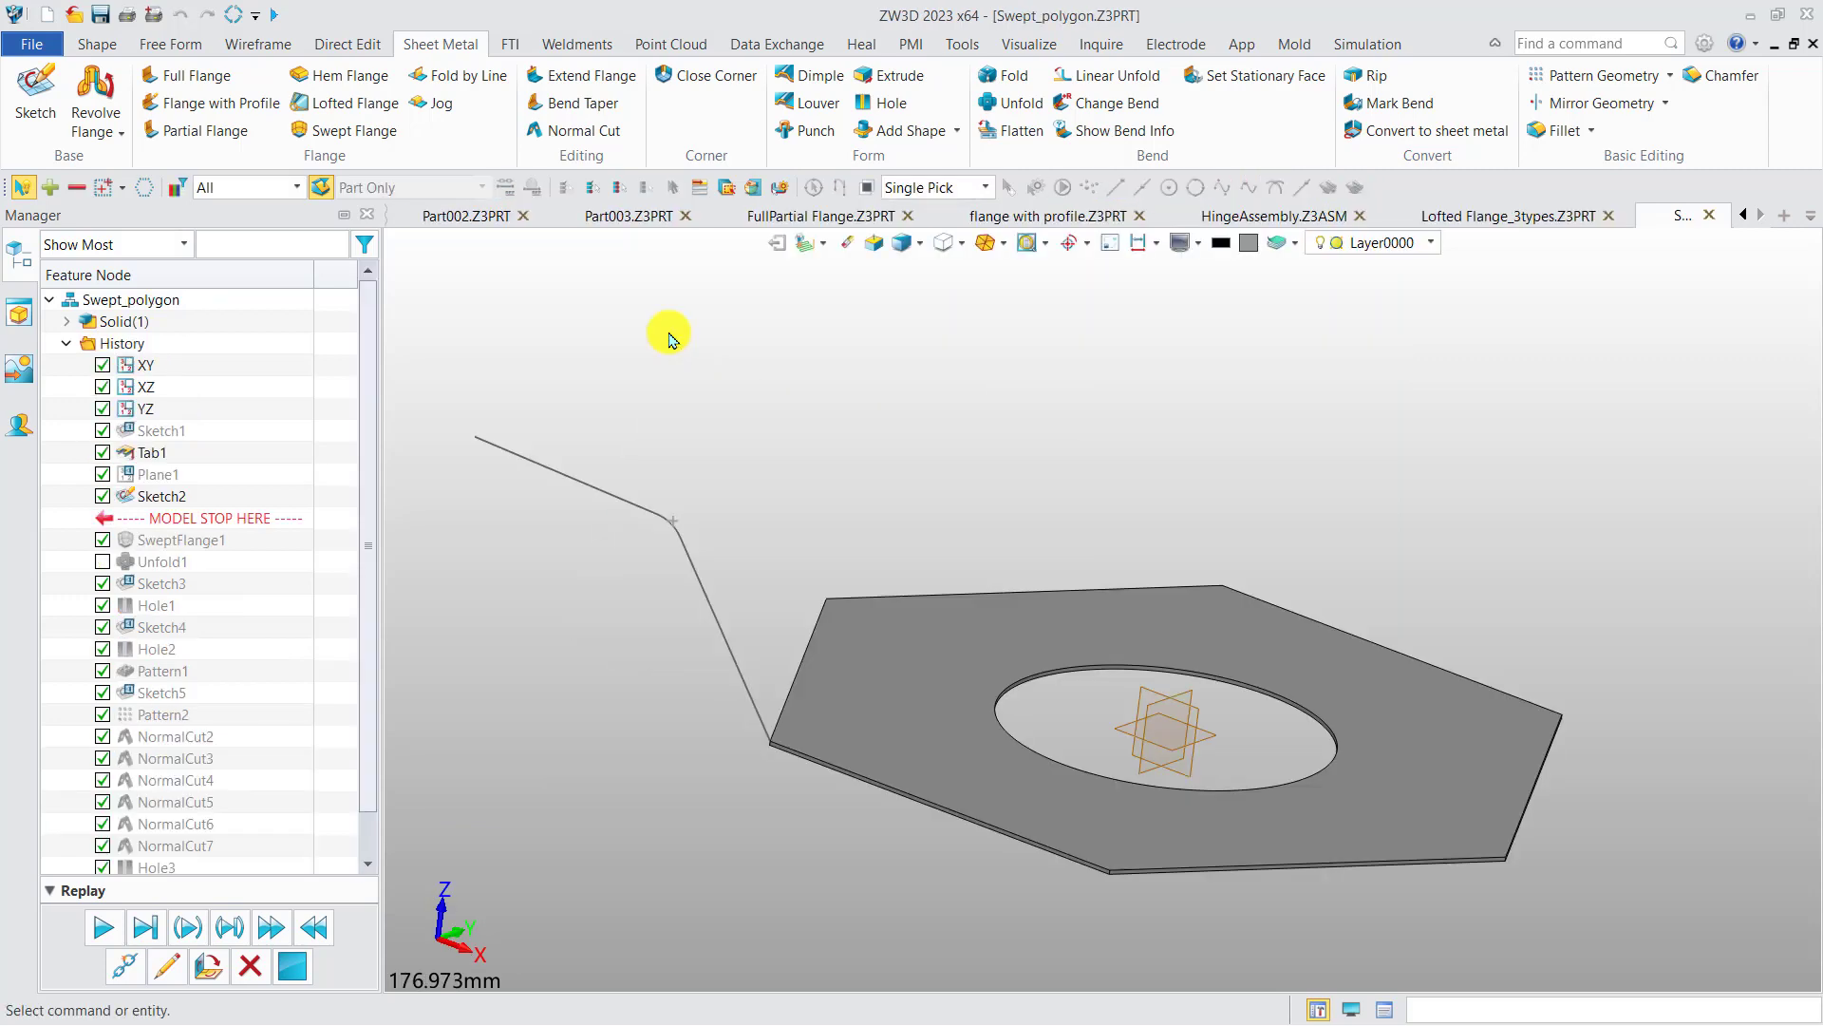
pyautogui.moveTo(764, 454); pyautogui.dragTo(737, 418, button='middle')
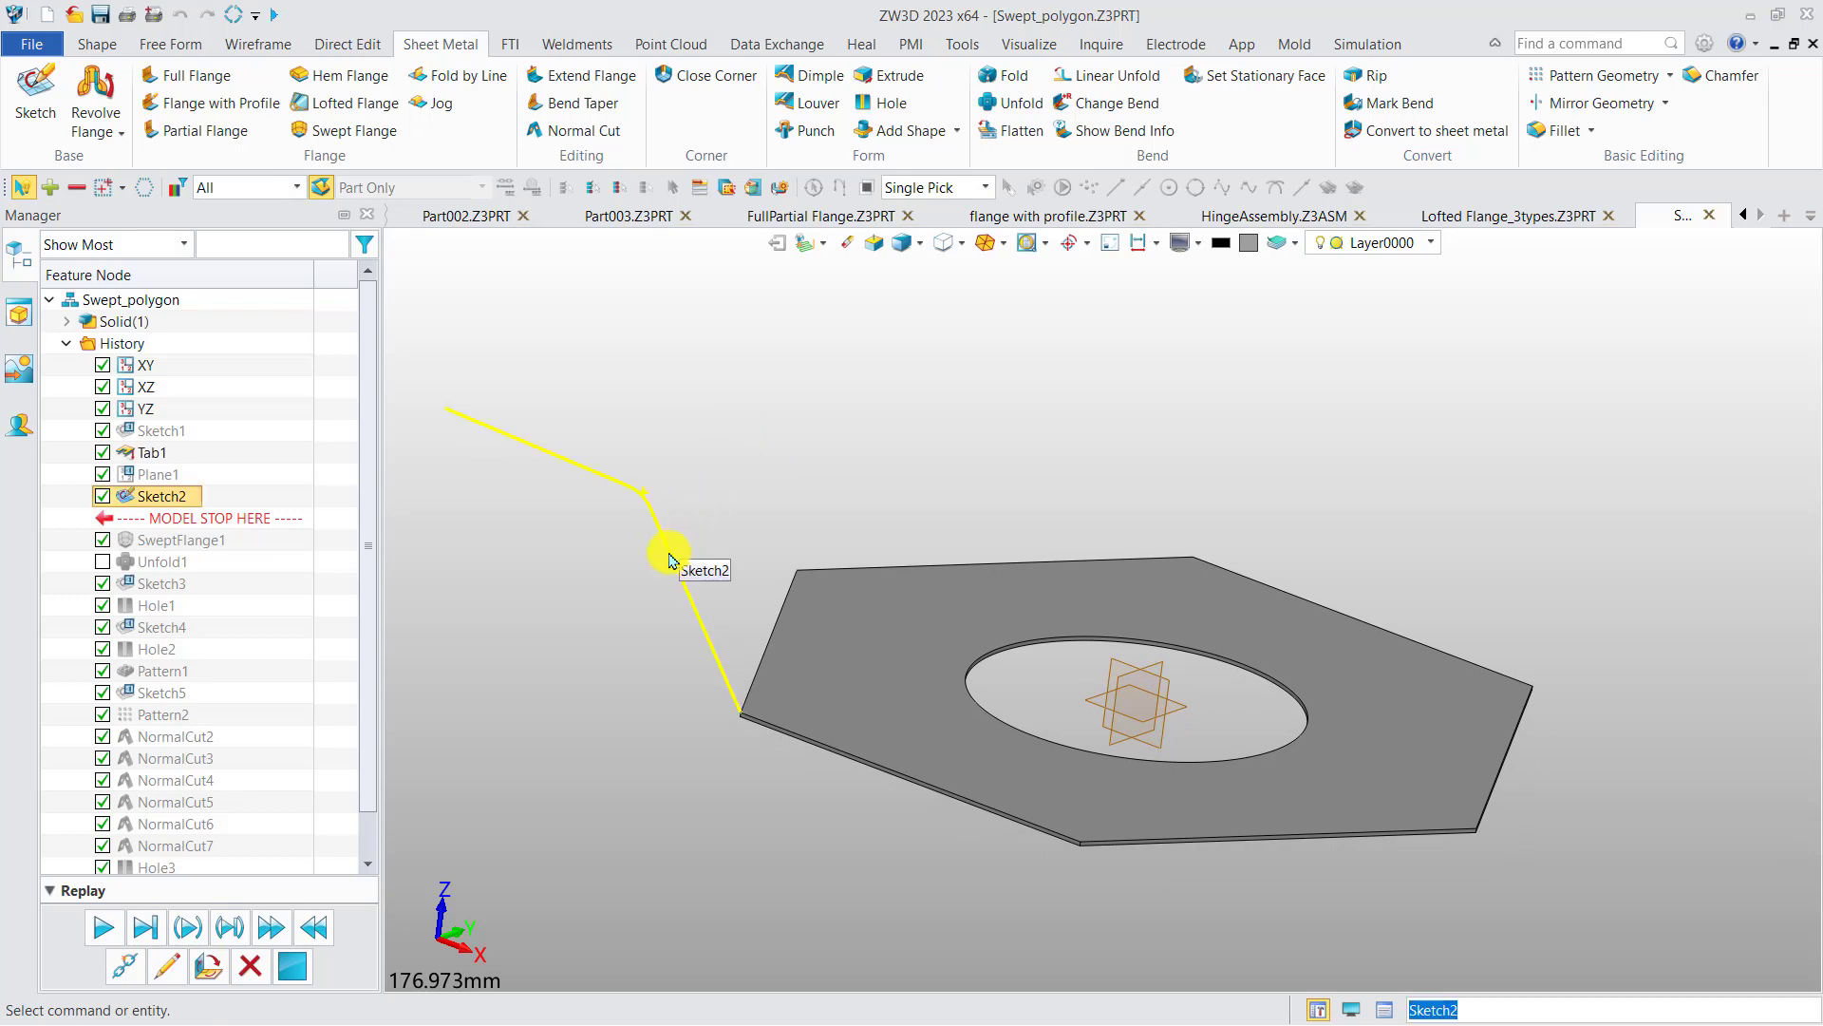
pyautogui.click(822, 743)
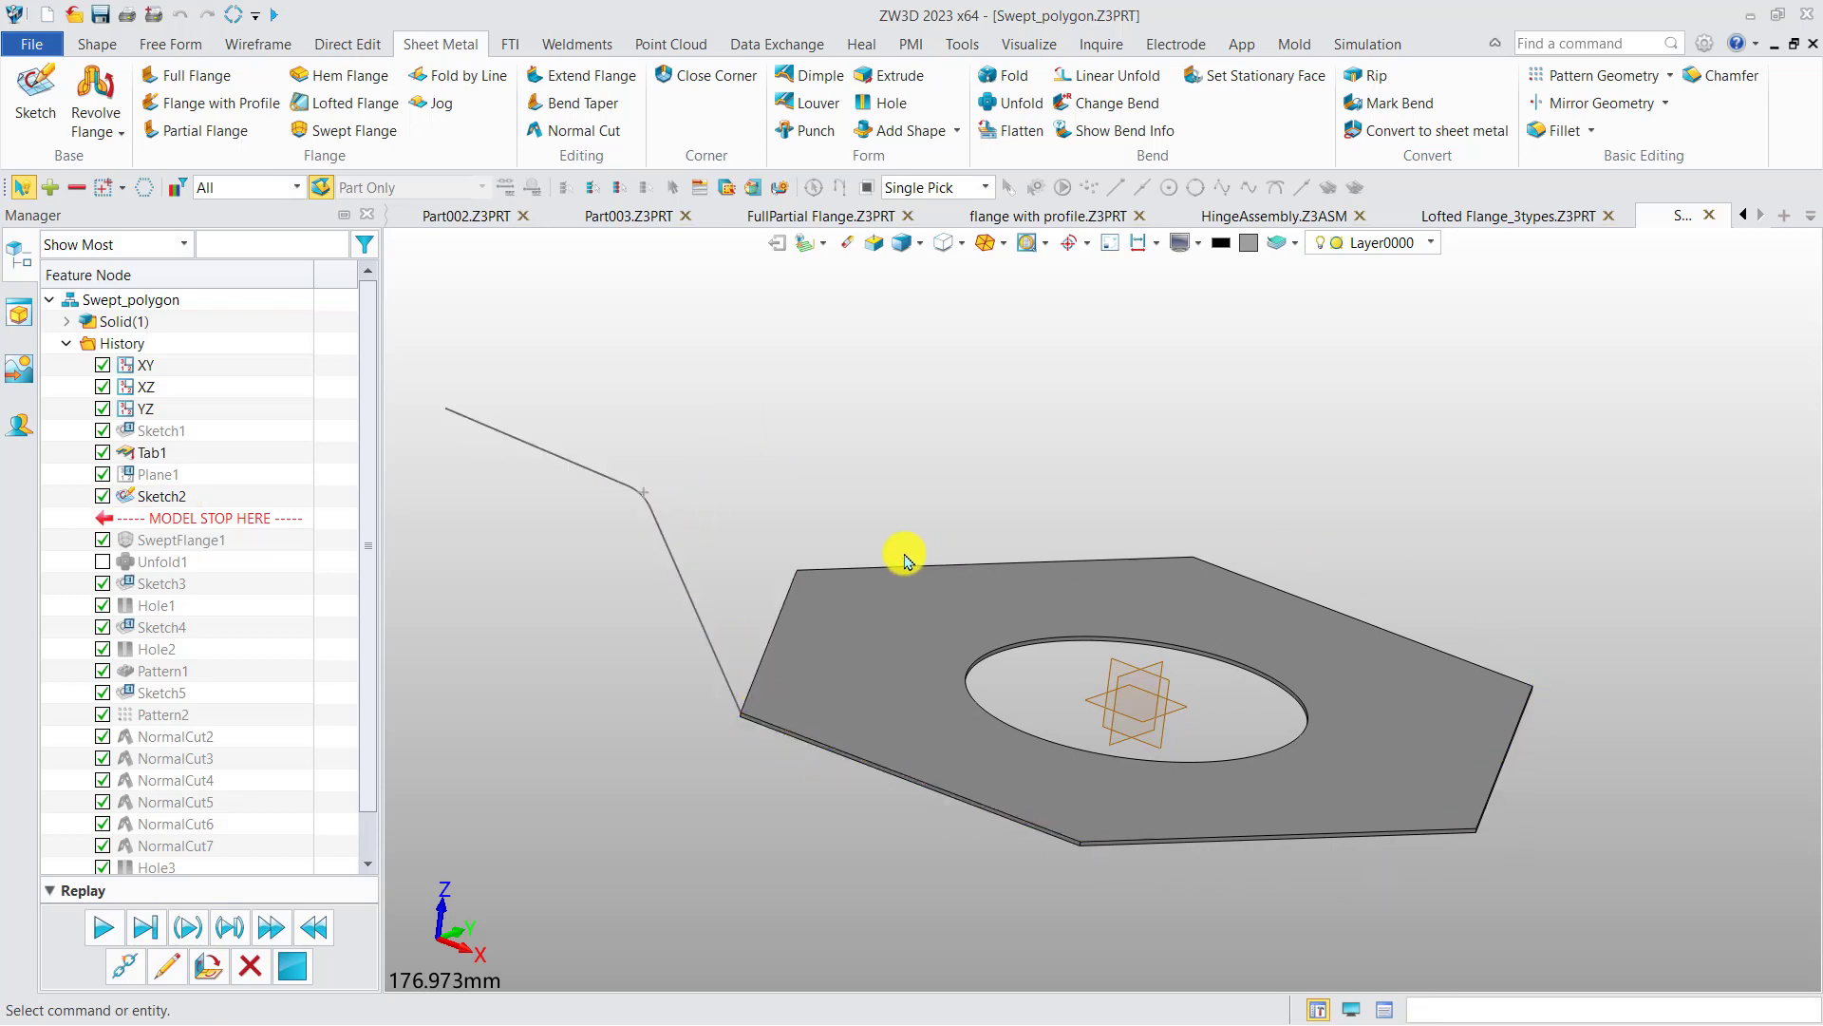
# Set up a swept flange with the hexagonal plate's upper face as stationary, Sketch2 as profile and all six outer edges as path
pyautogui.click(372, 130)
pyautogui.click(805, 687)
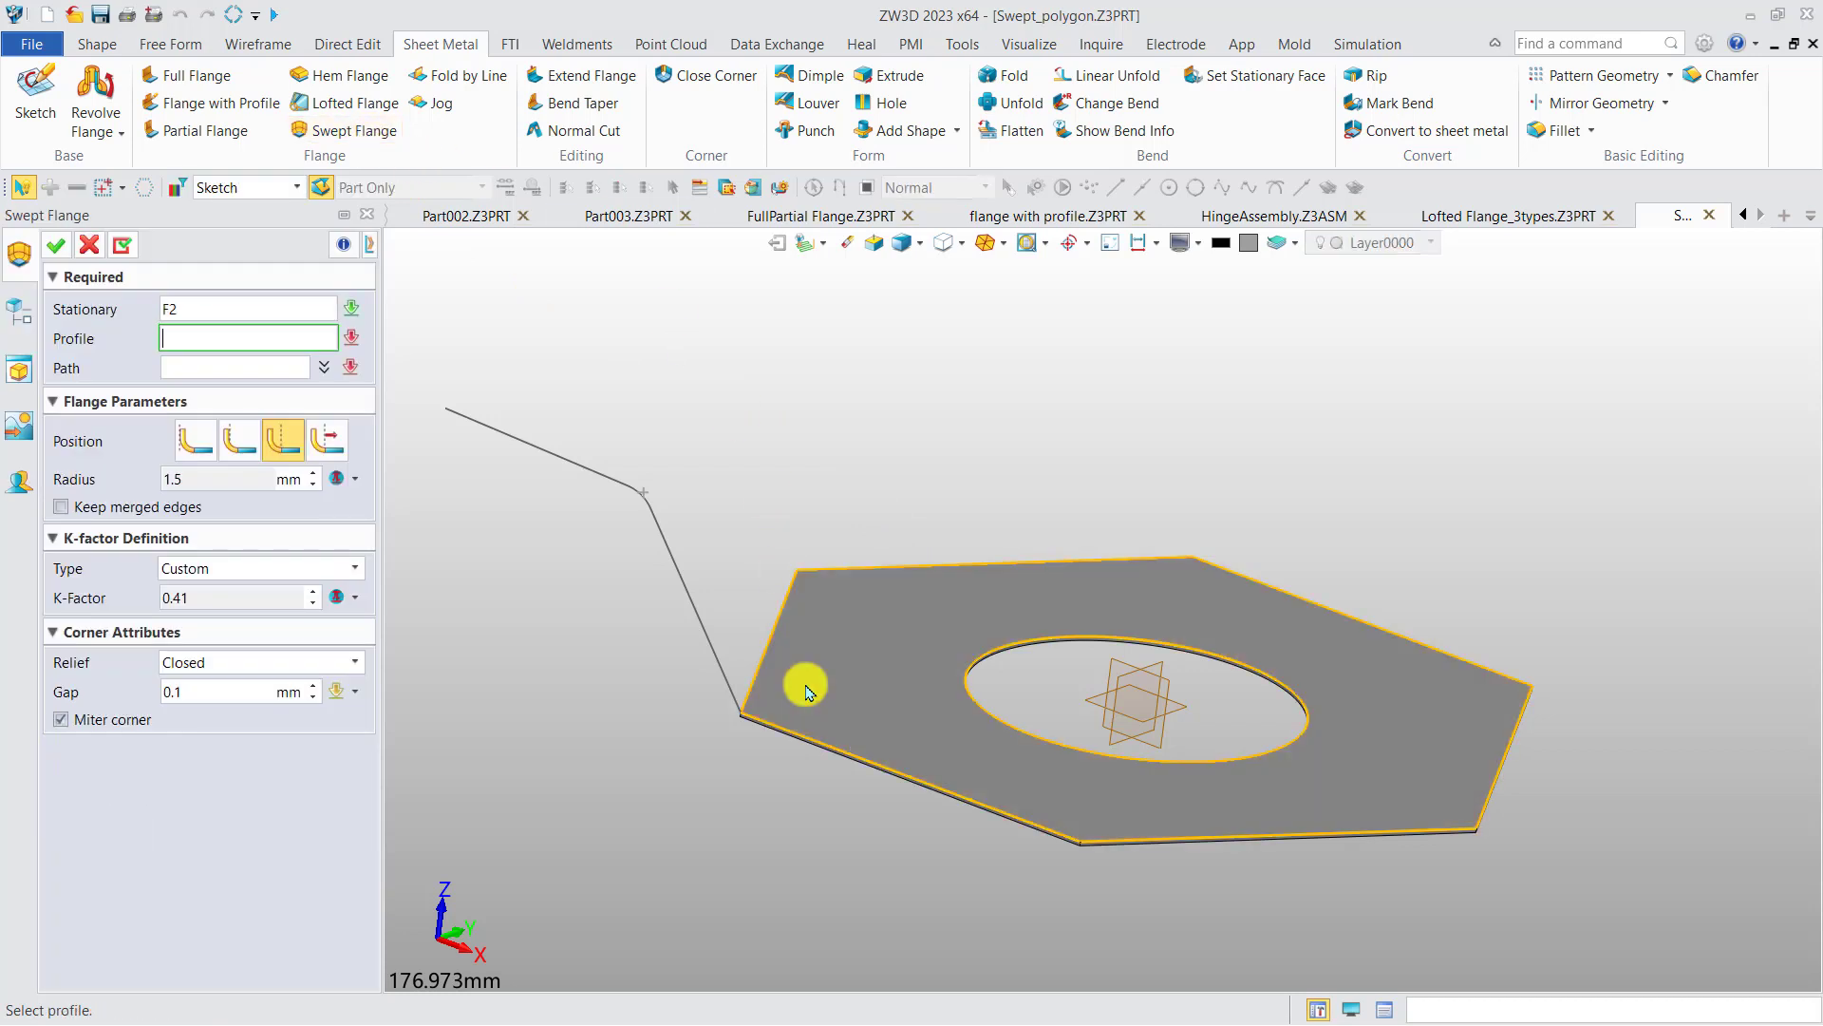
pyautogui.click(696, 616)
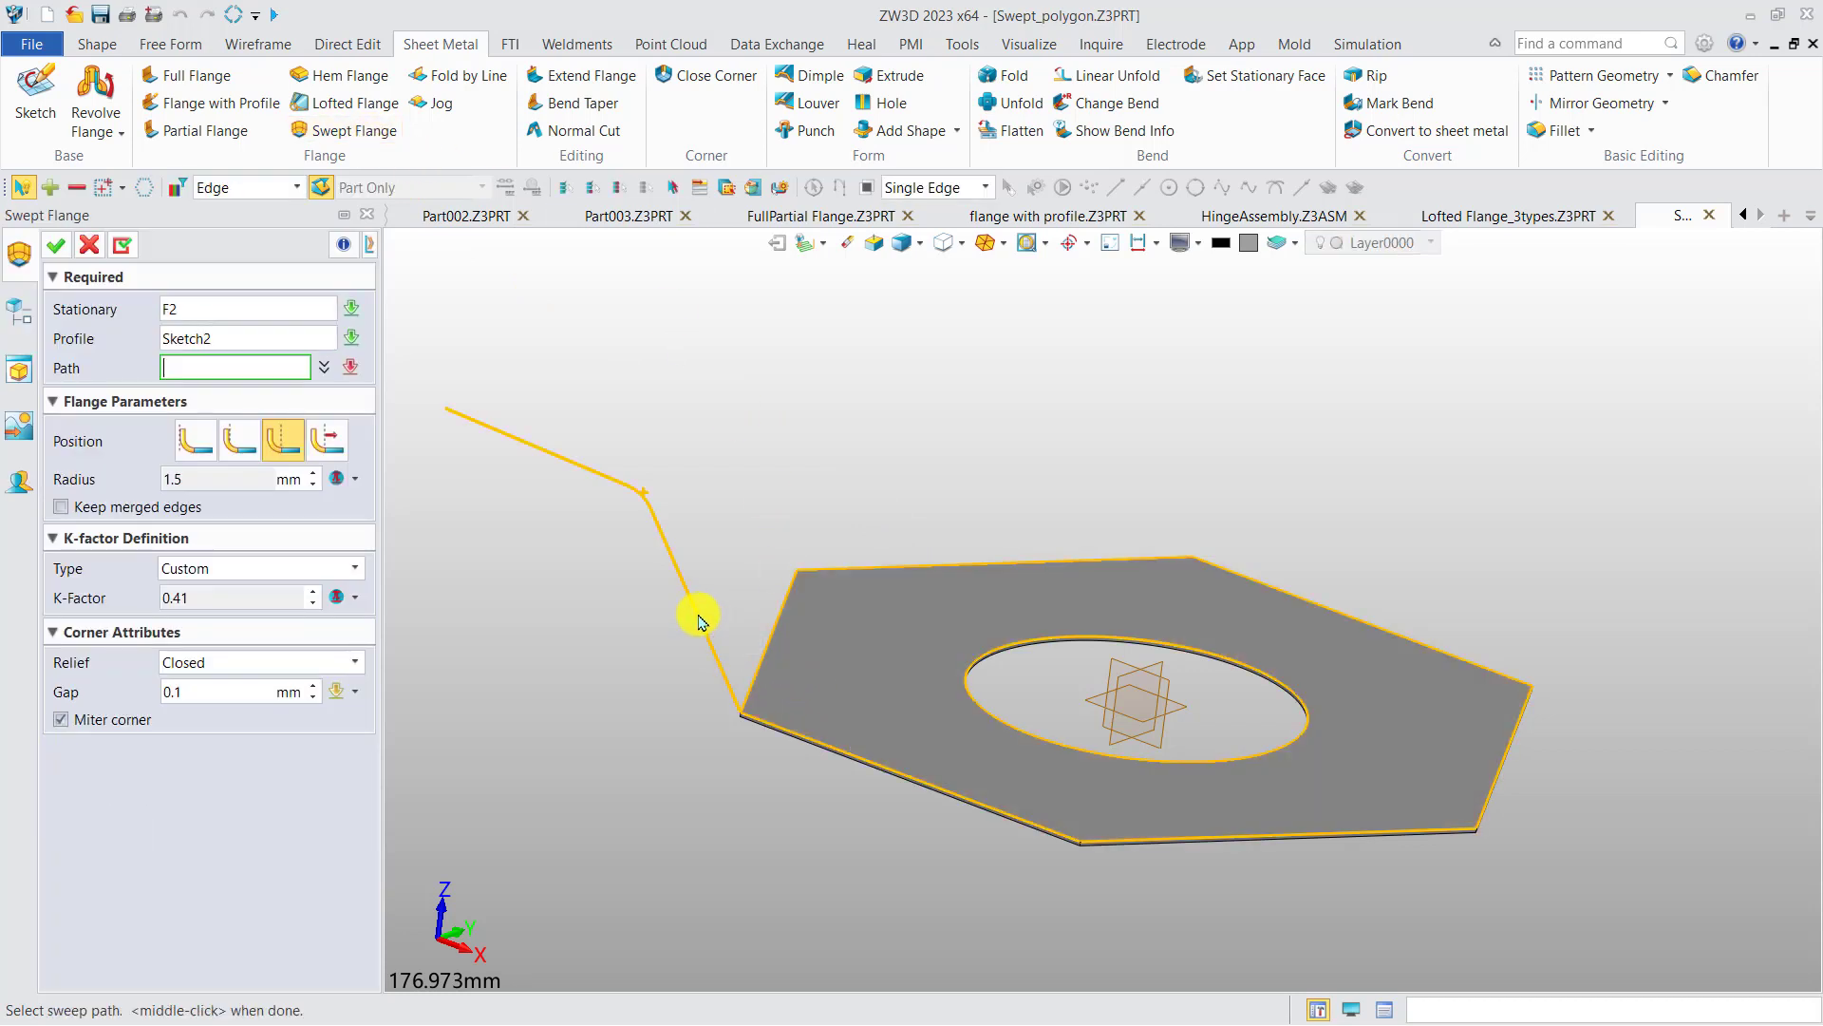
pyautogui.moveTo(733, 581); pyautogui.dragTo(733, 603, button='right')
pyautogui.click(772, 663)
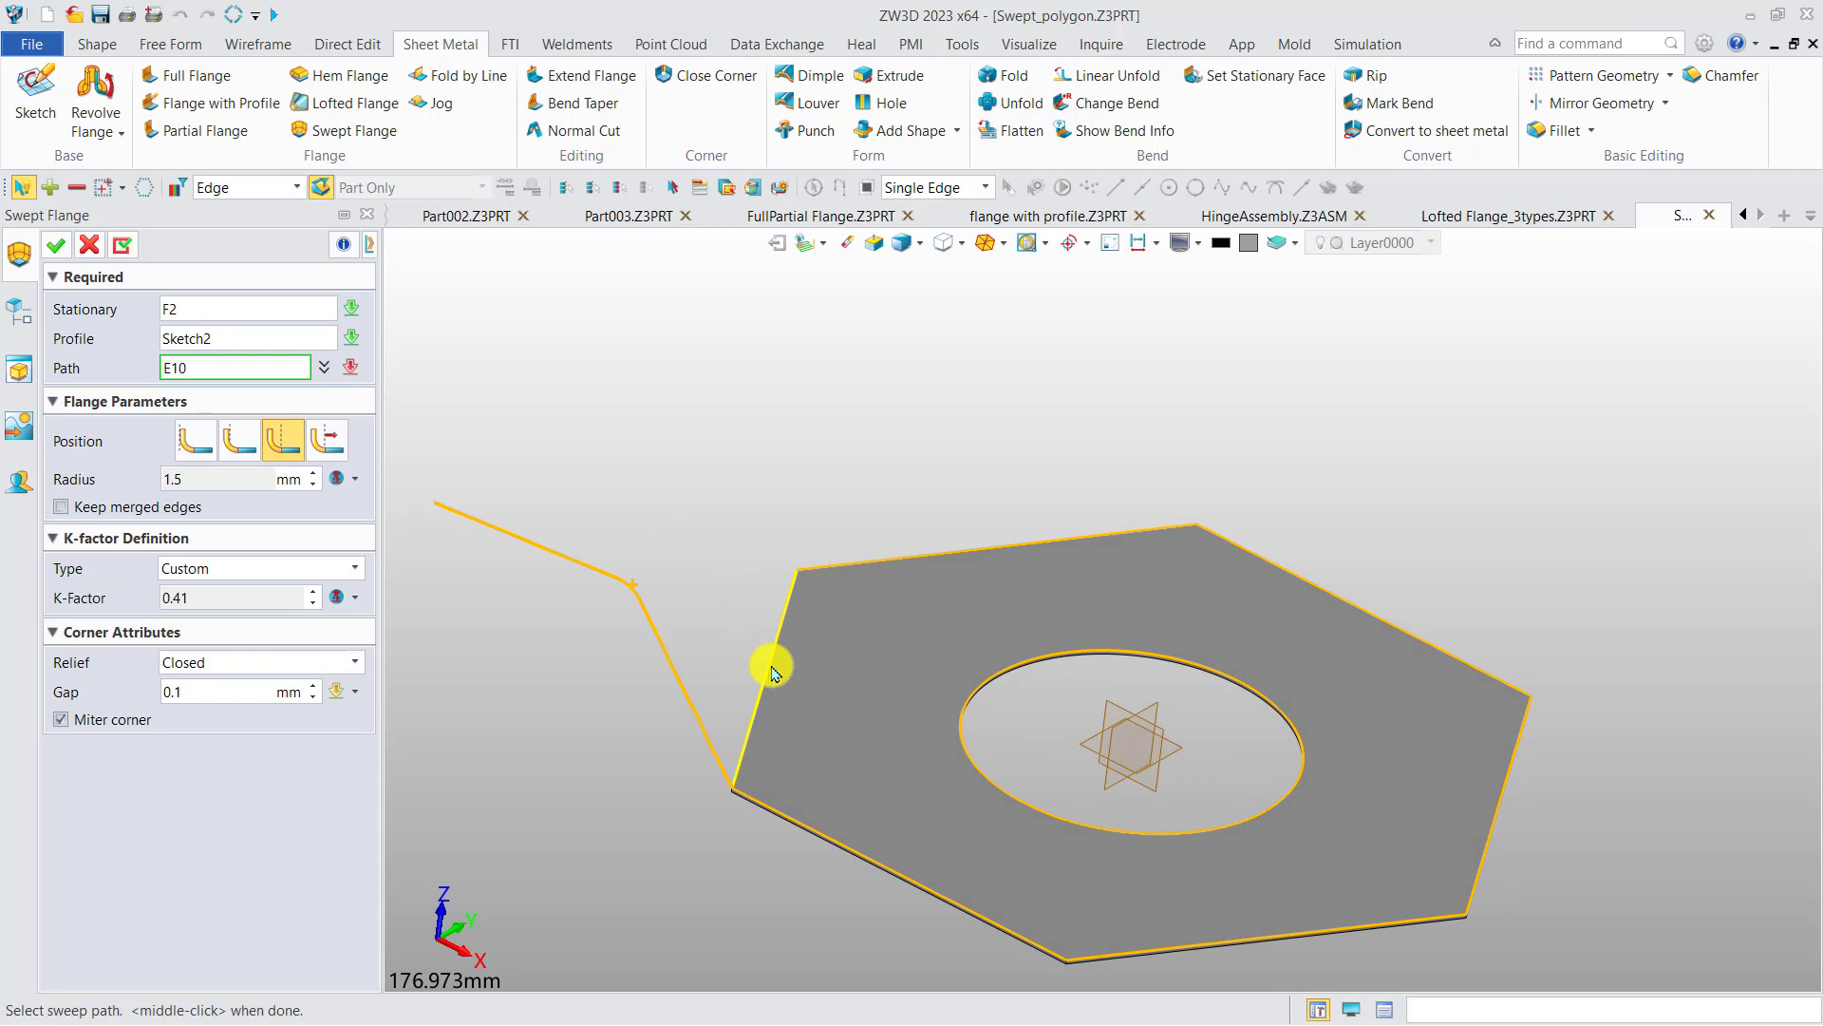
pyautogui.click(866, 562)
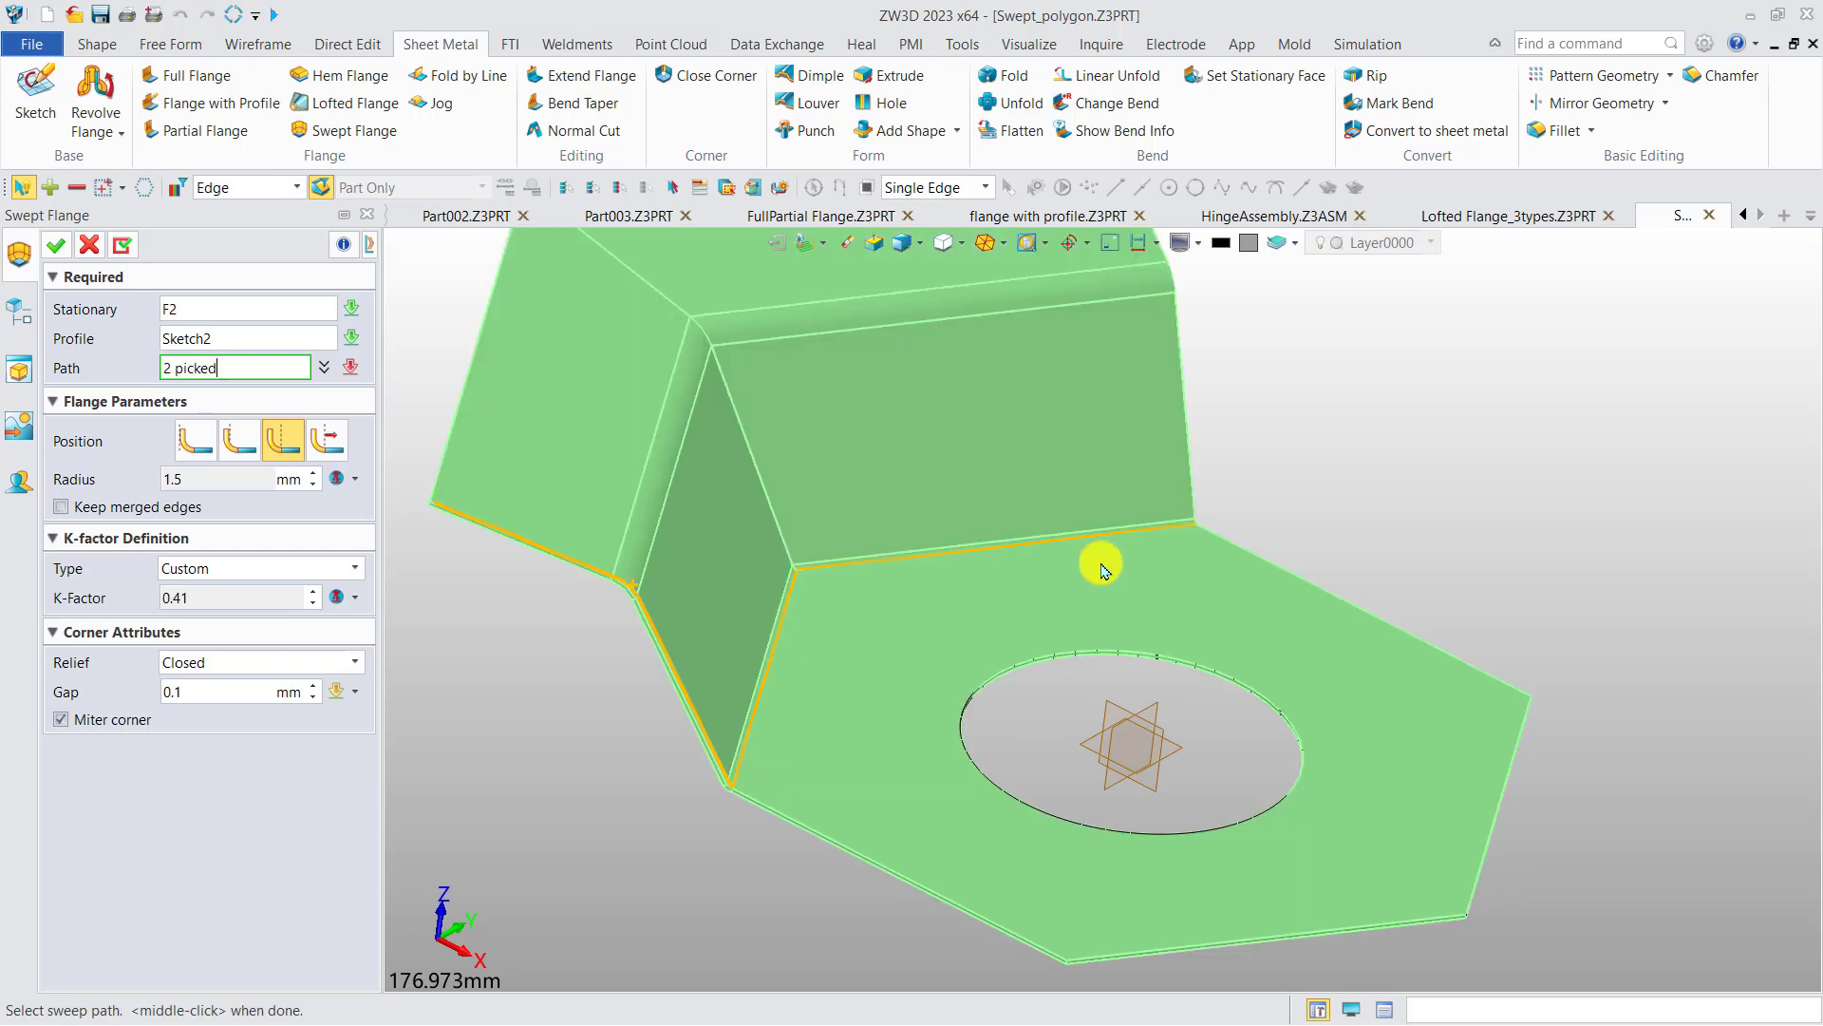
pyautogui.click(1309, 589)
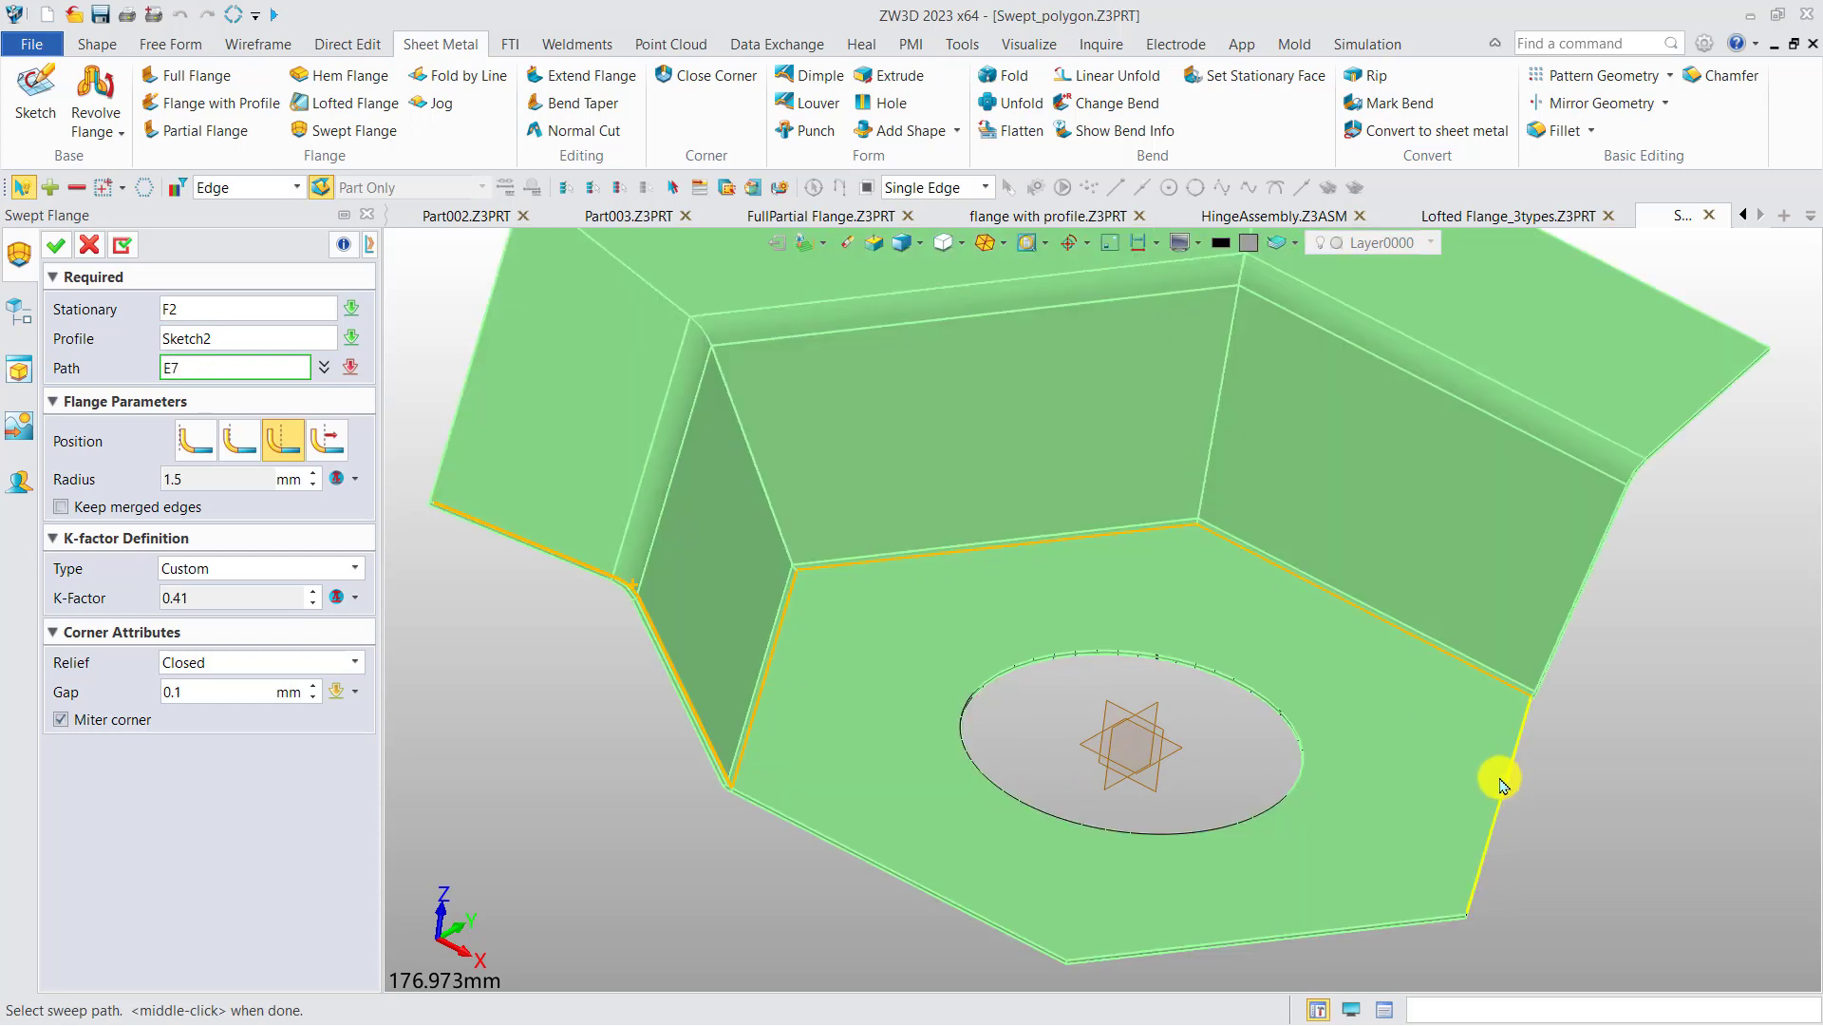
pyautogui.click(1505, 781)
pyautogui.click(1349, 931)
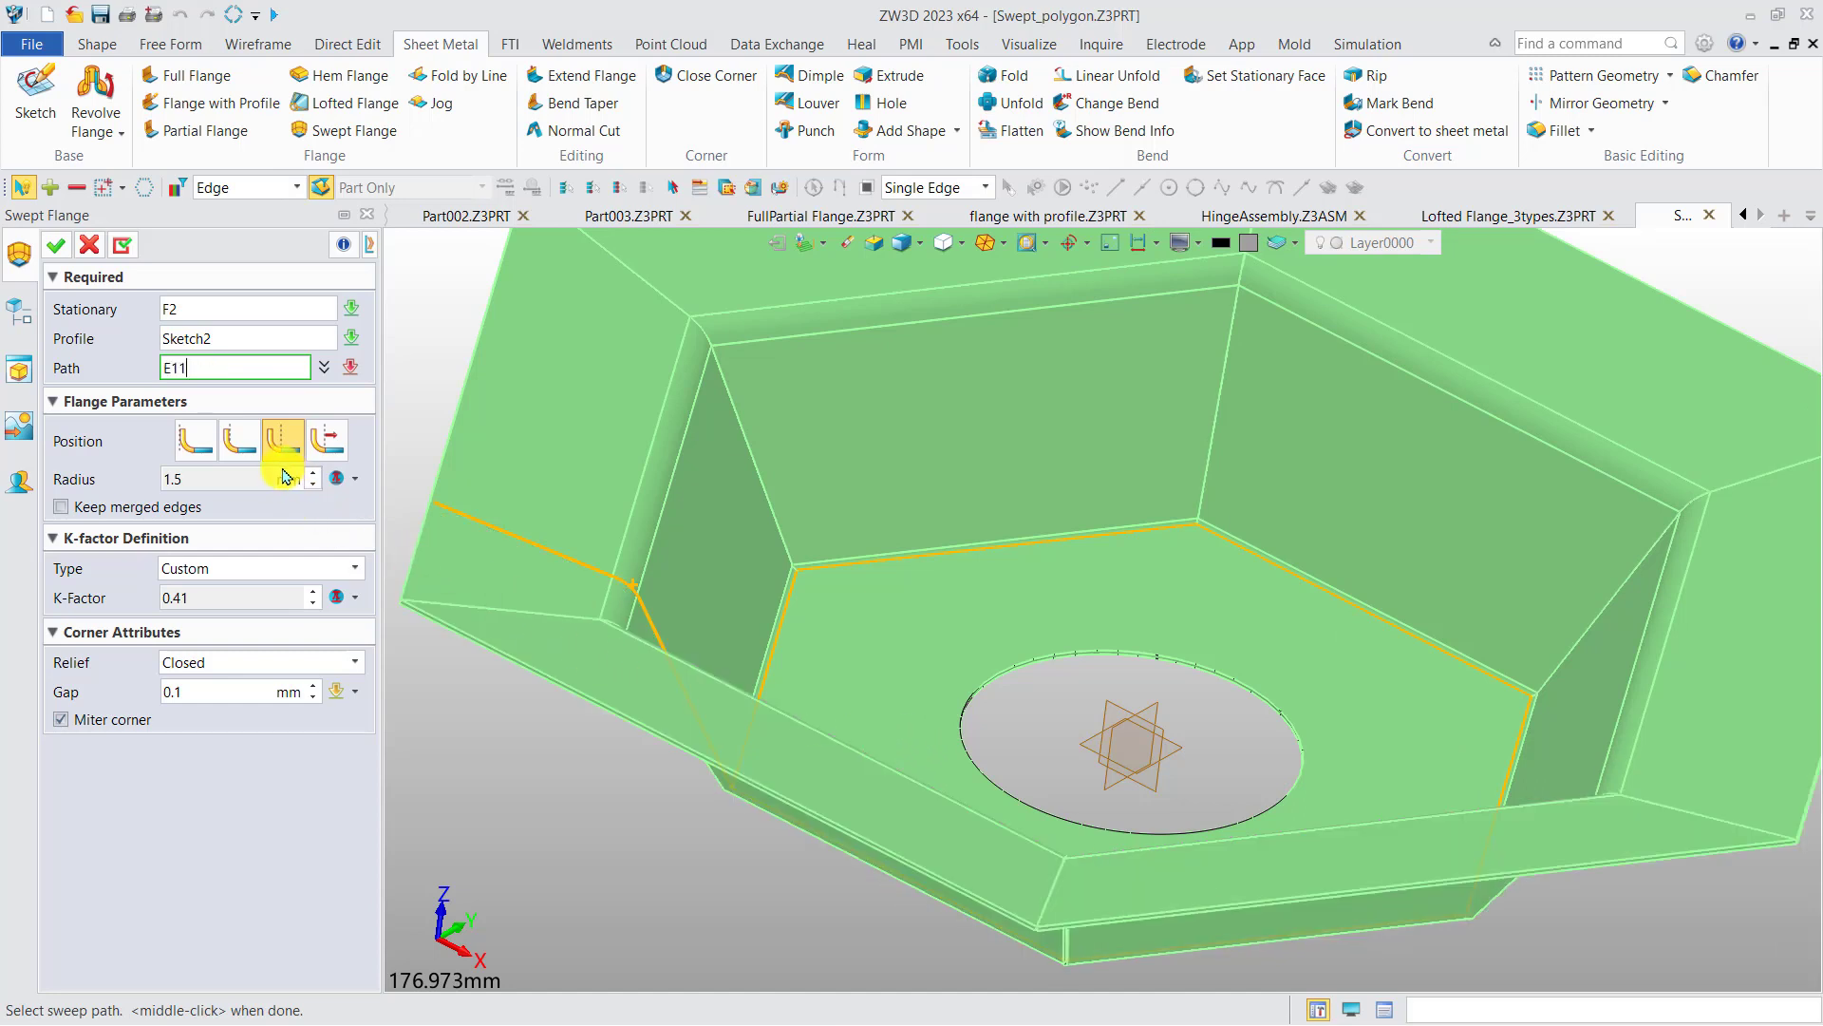
# Set the corner relief to Circular Cutout, inspect the cutout at a corner, and create the swept flange
pyautogui.click(261, 668)
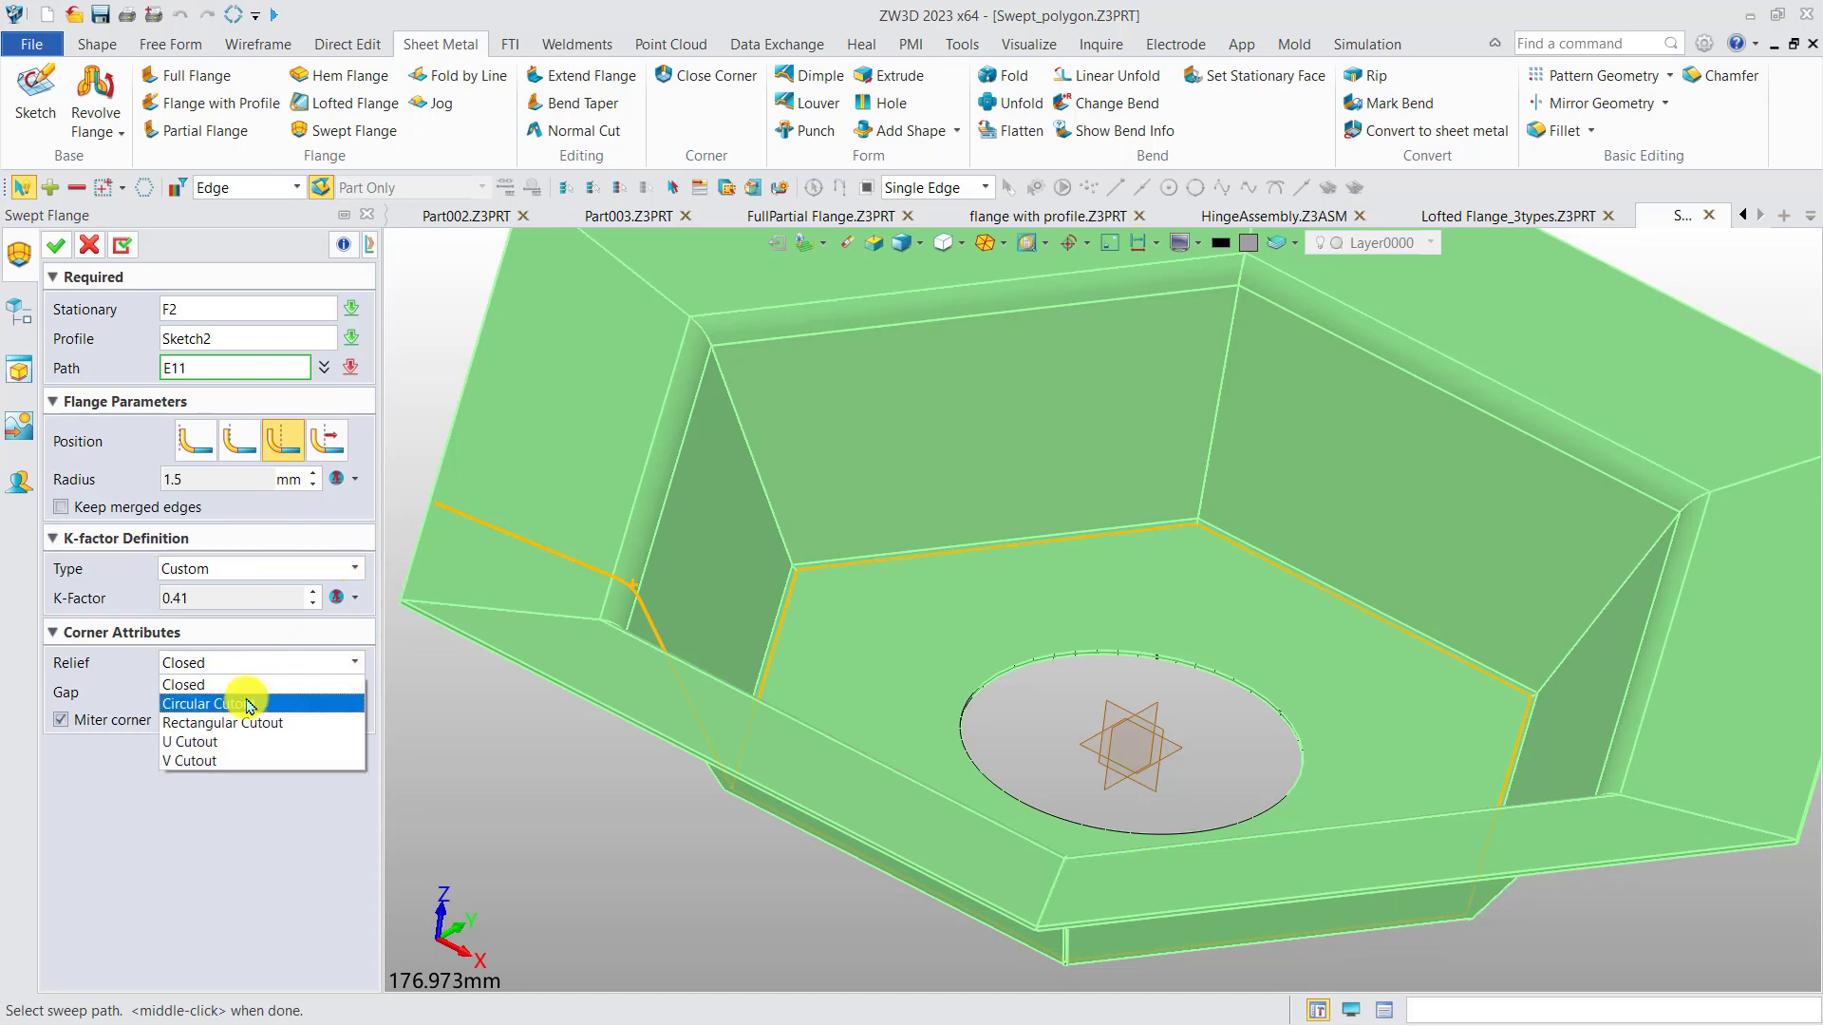
pyautogui.click(251, 679)
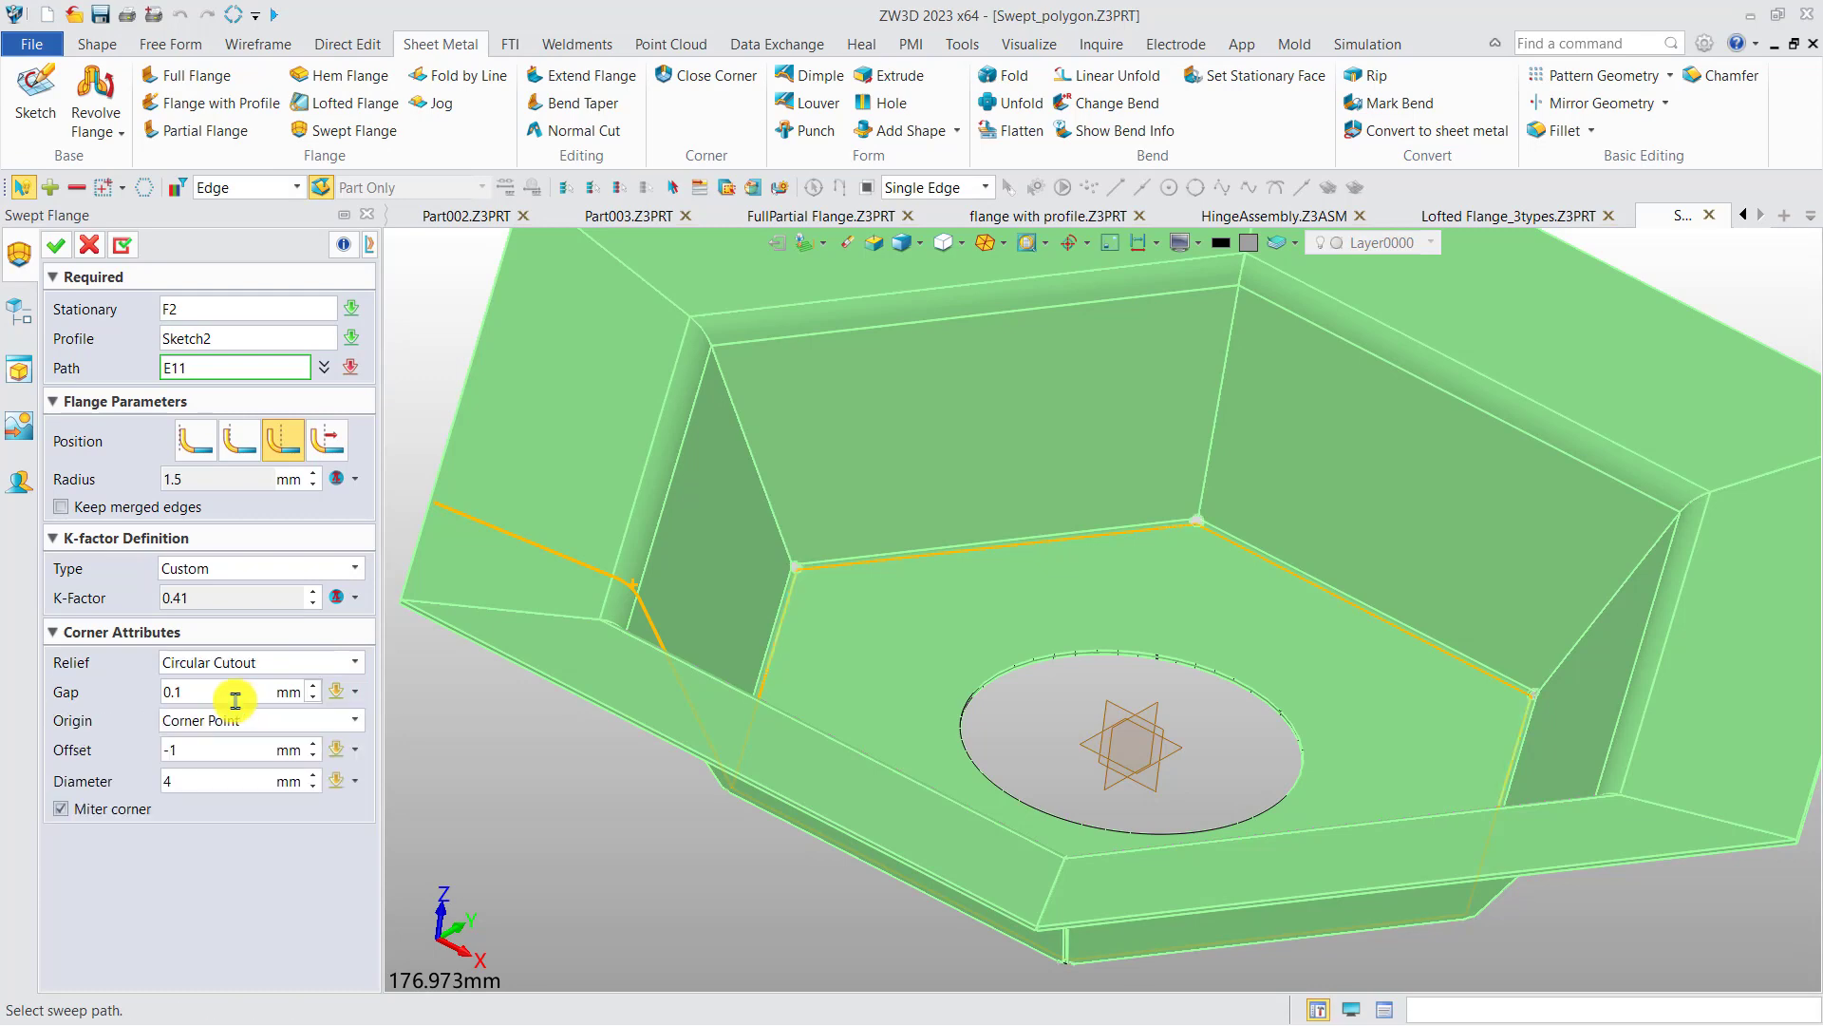
pyautogui.scroll(5, 1169, 480)
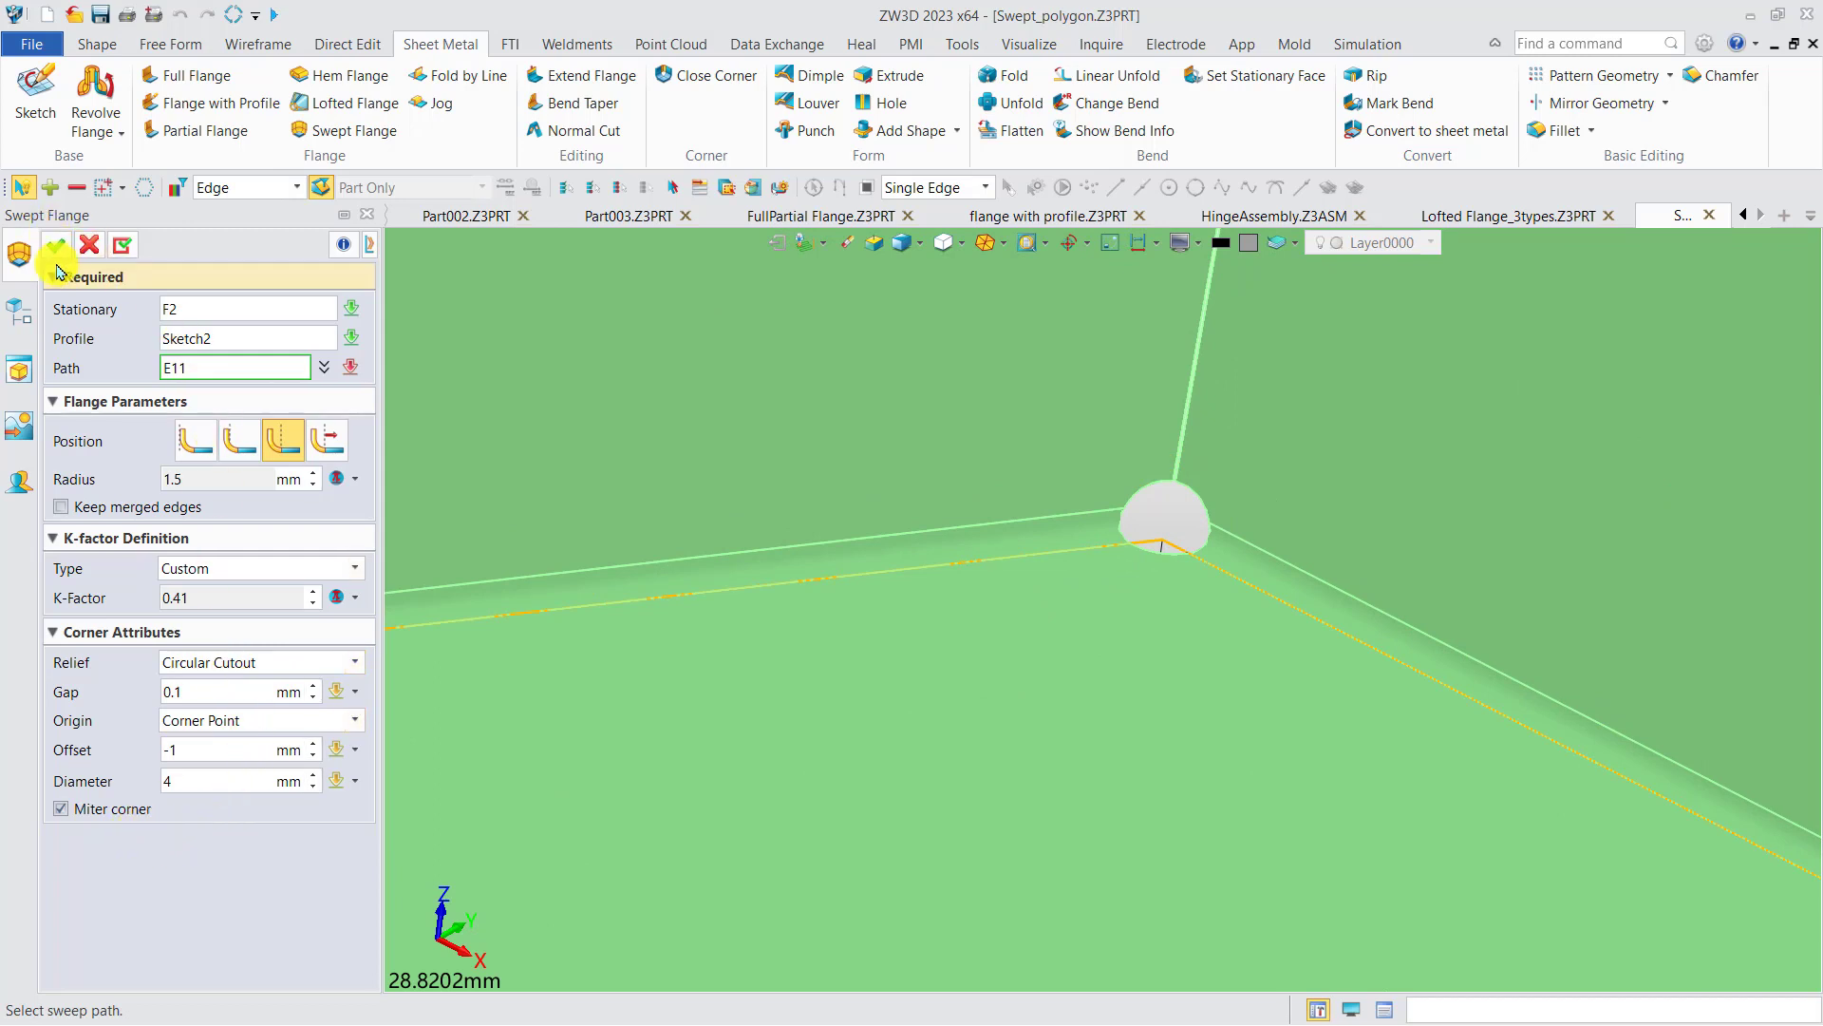
pyautogui.middleClick(573, 486)
pyautogui.scroll(-6, 1013, 566)
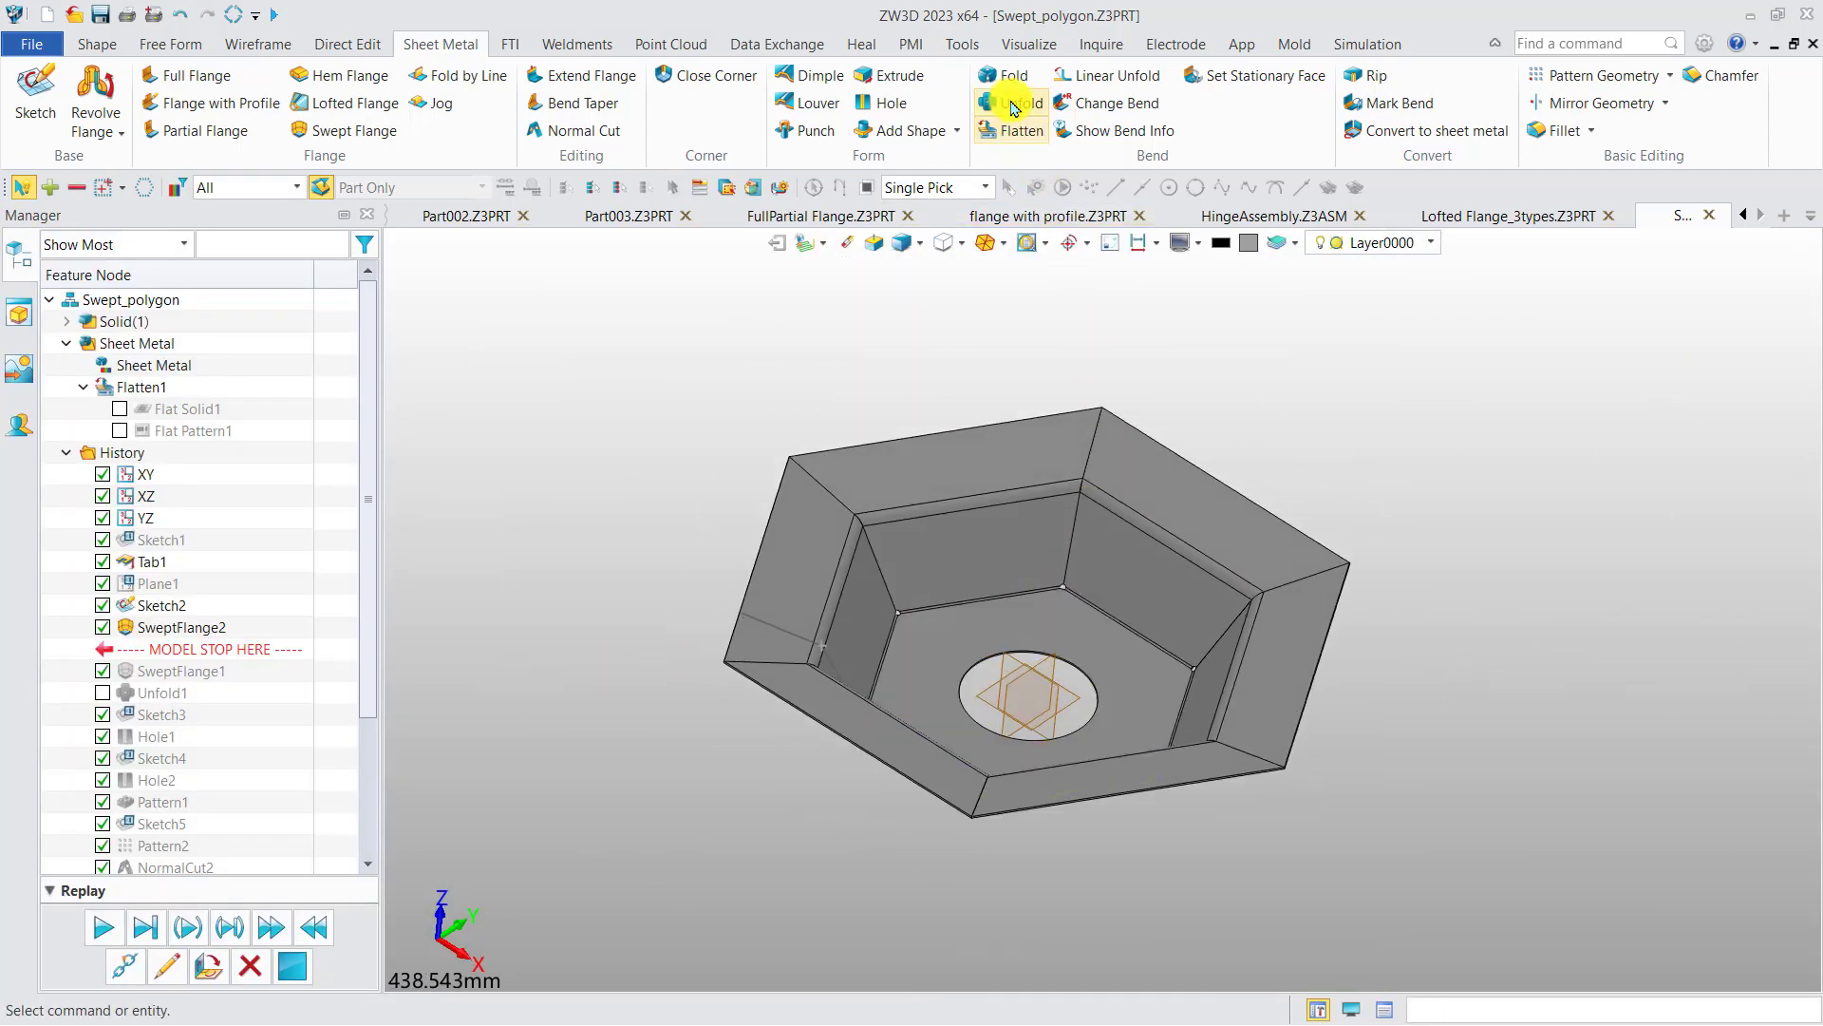
# Unfold the hexagonal swept flange part with its inner base face as the stationary face
pyautogui.click(1014, 103)
pyautogui.click(1068, 513)
pyautogui.click(294, 373)
pyautogui.click(981, 611)
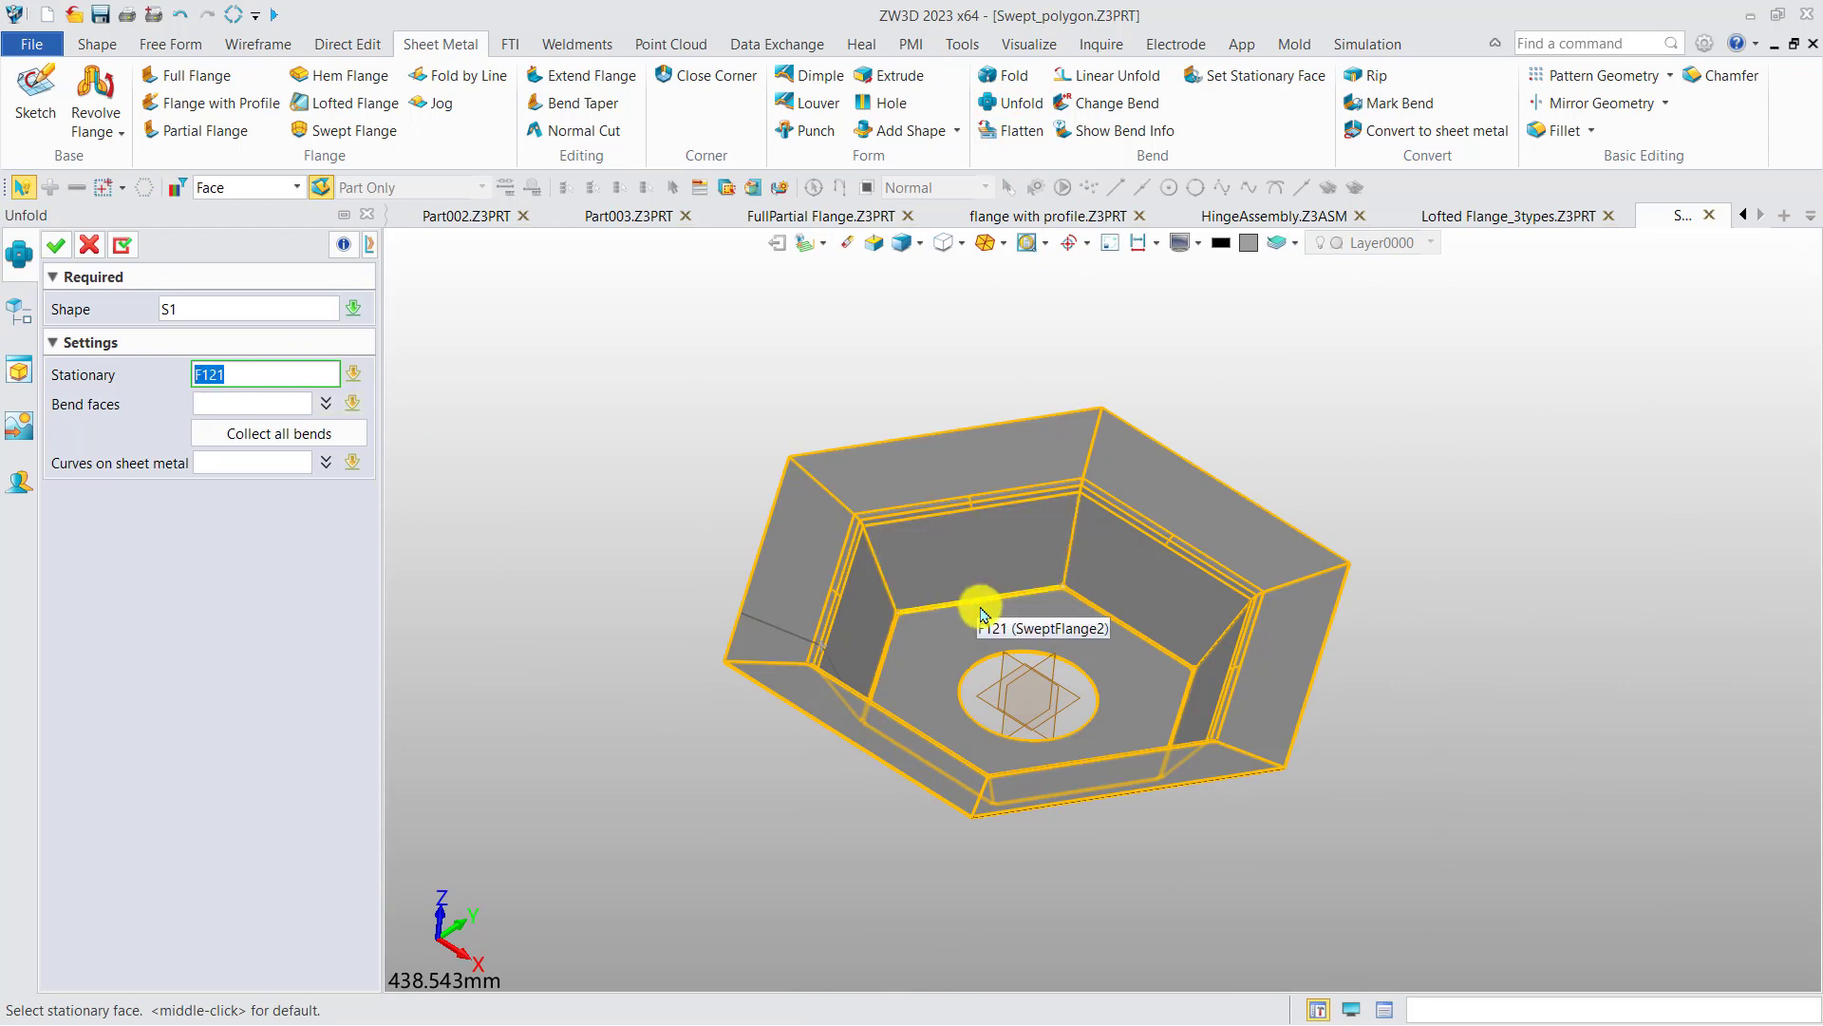
pyautogui.click(55, 245)
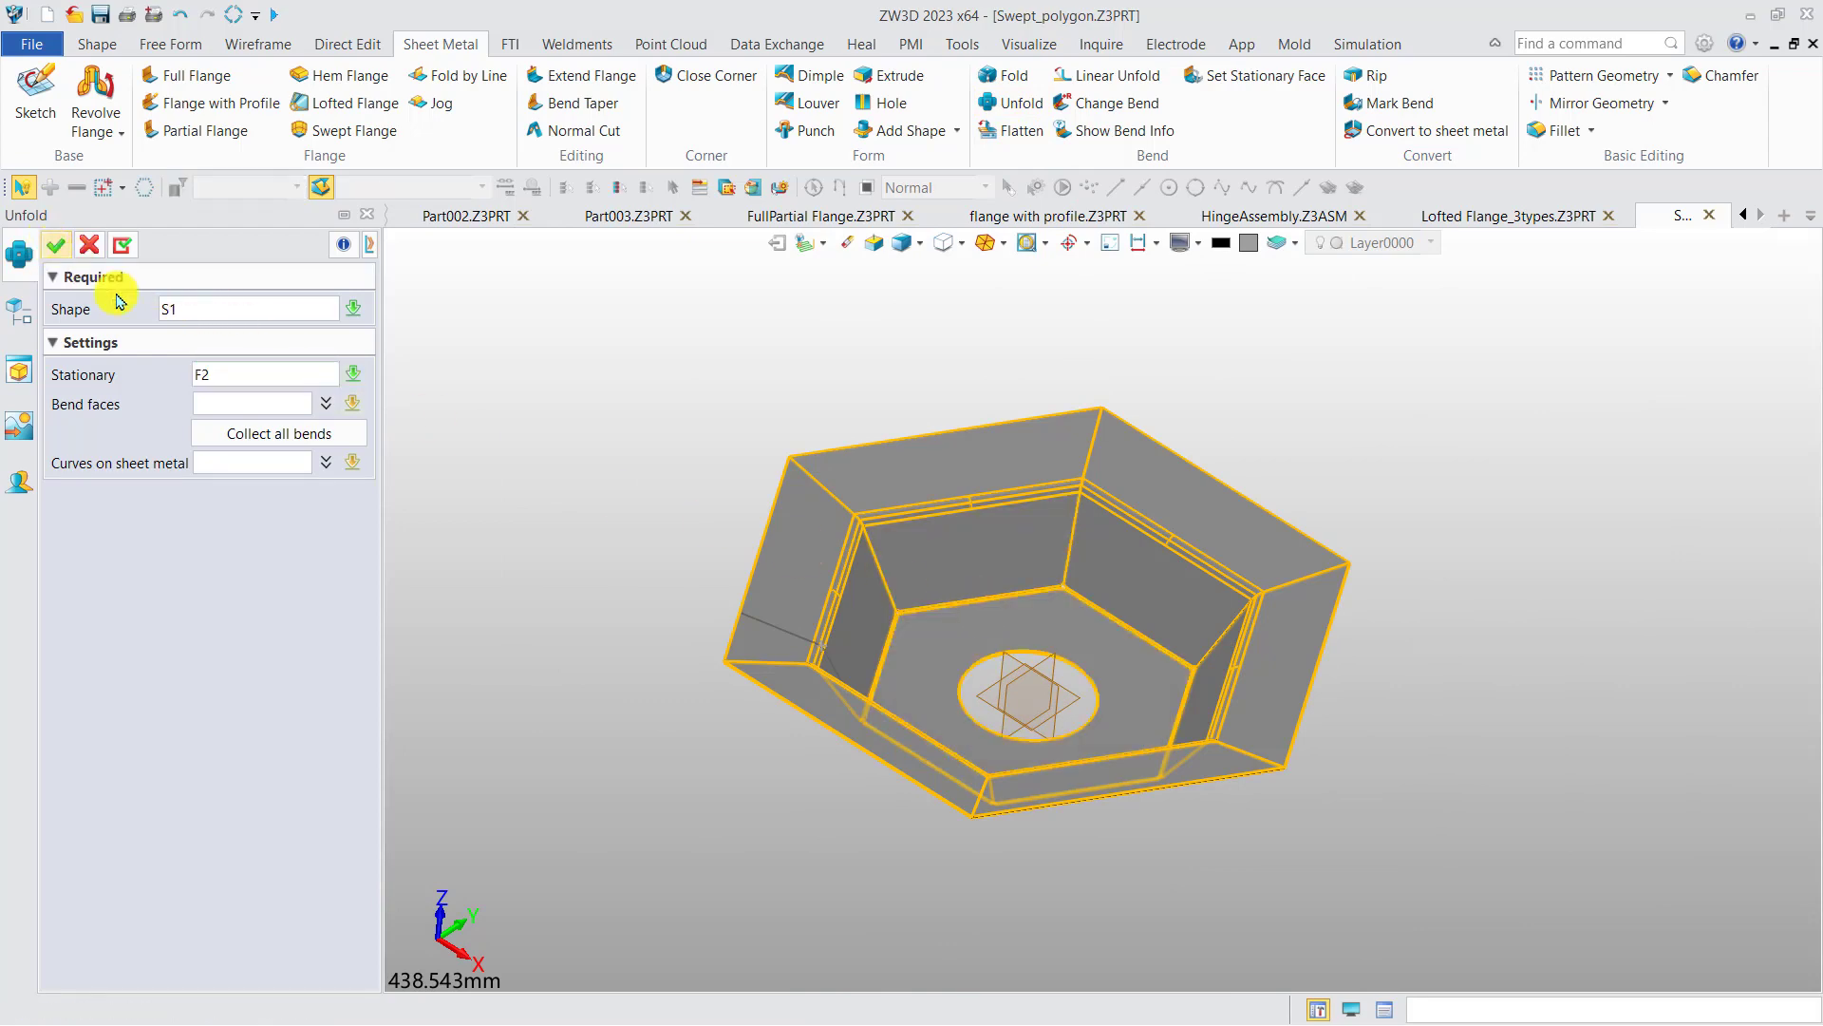
pyautogui.moveTo(663, 597)
pyautogui.mouseDown(button='middle')
pyautogui.moveTo(652, 618)
pyautogui.moveTo(686, 598)
pyautogui.mouseUp(button='middle')
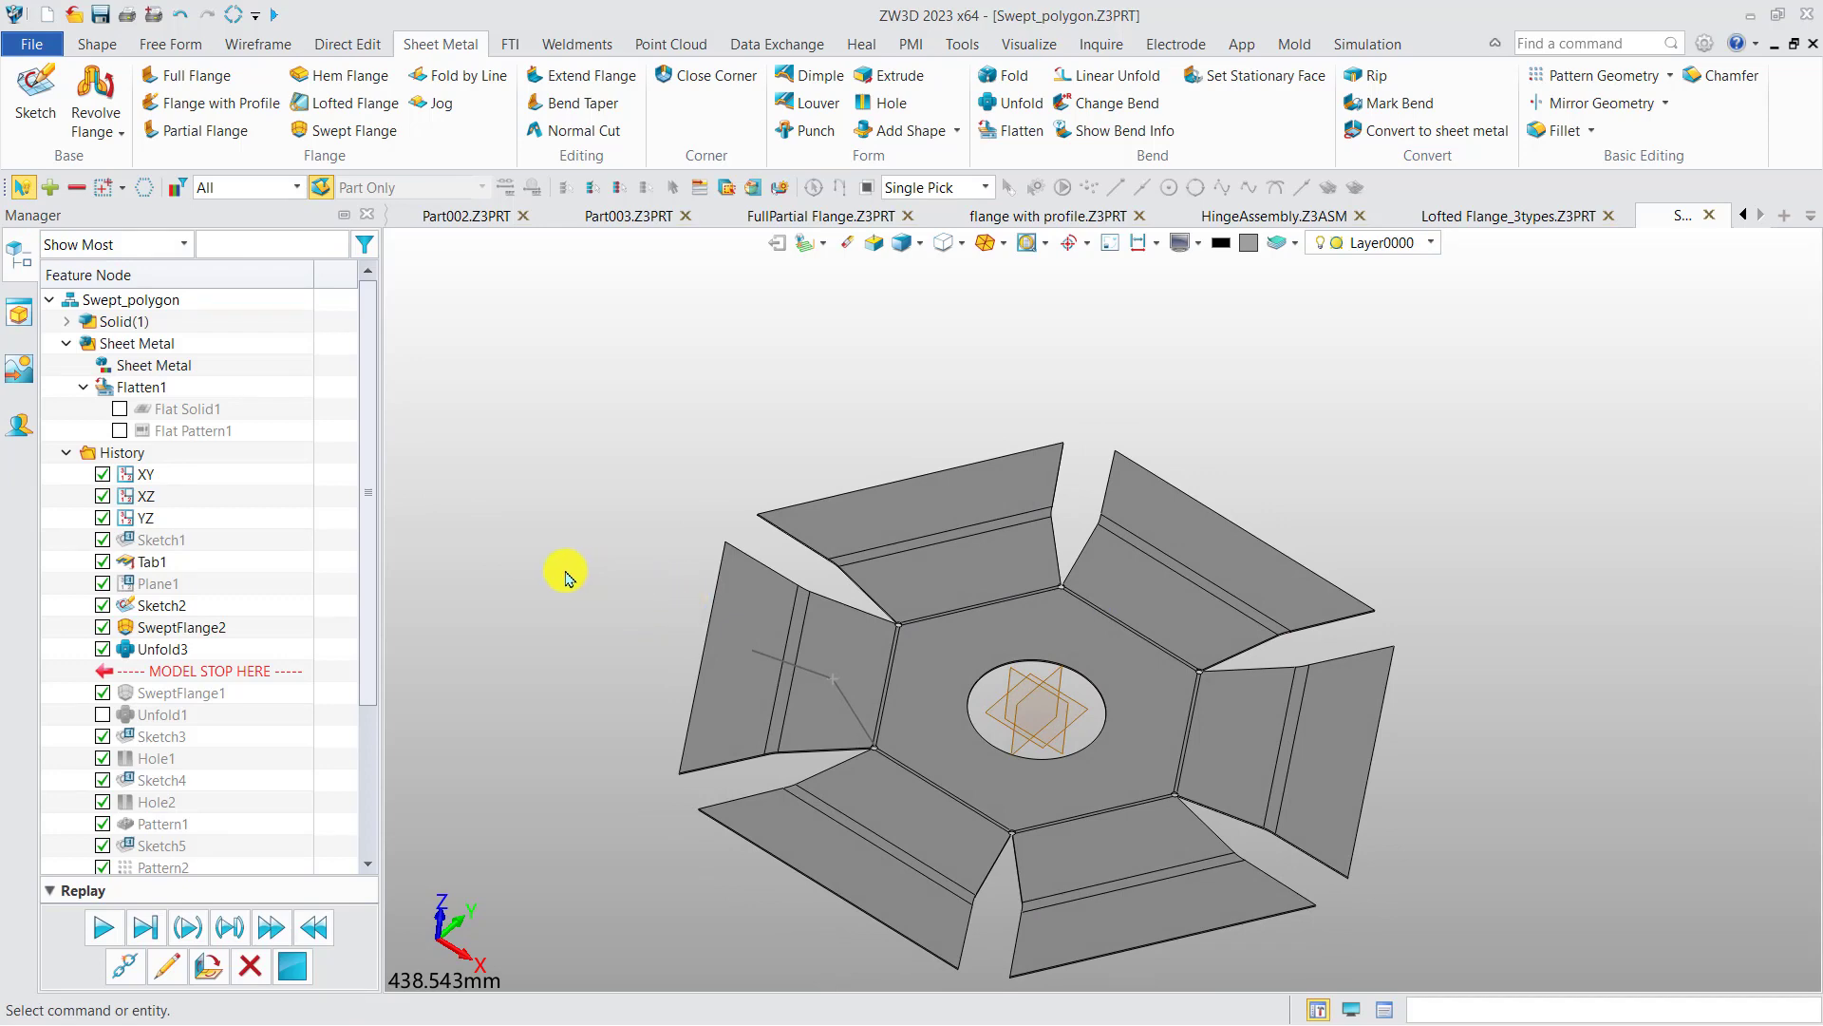
# Open the Swept_Tangent path.Z3PRT model from the 5.Swept_polygon subfolder of 1. Flanges
pyautogui.click(74, 15)
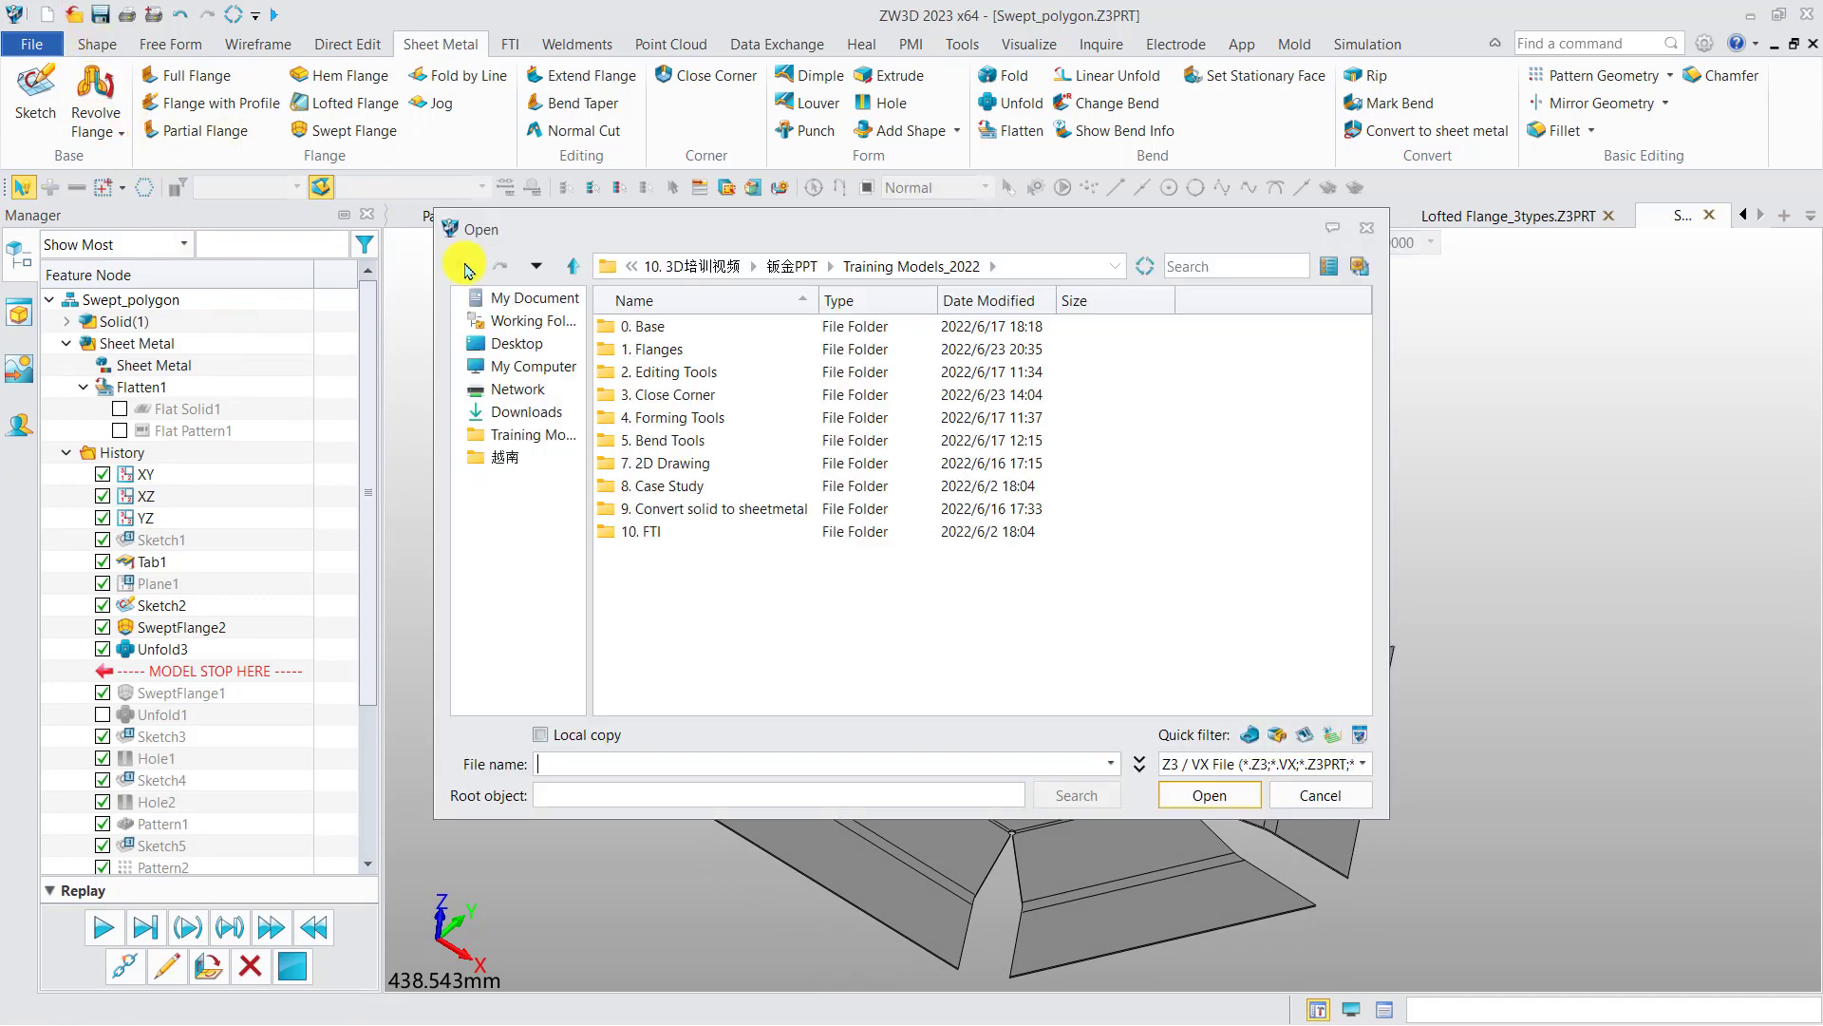
pyautogui.doubleClick(677, 350)
pyautogui.doubleClick(652, 350)
pyautogui.doubleClick(677, 373)
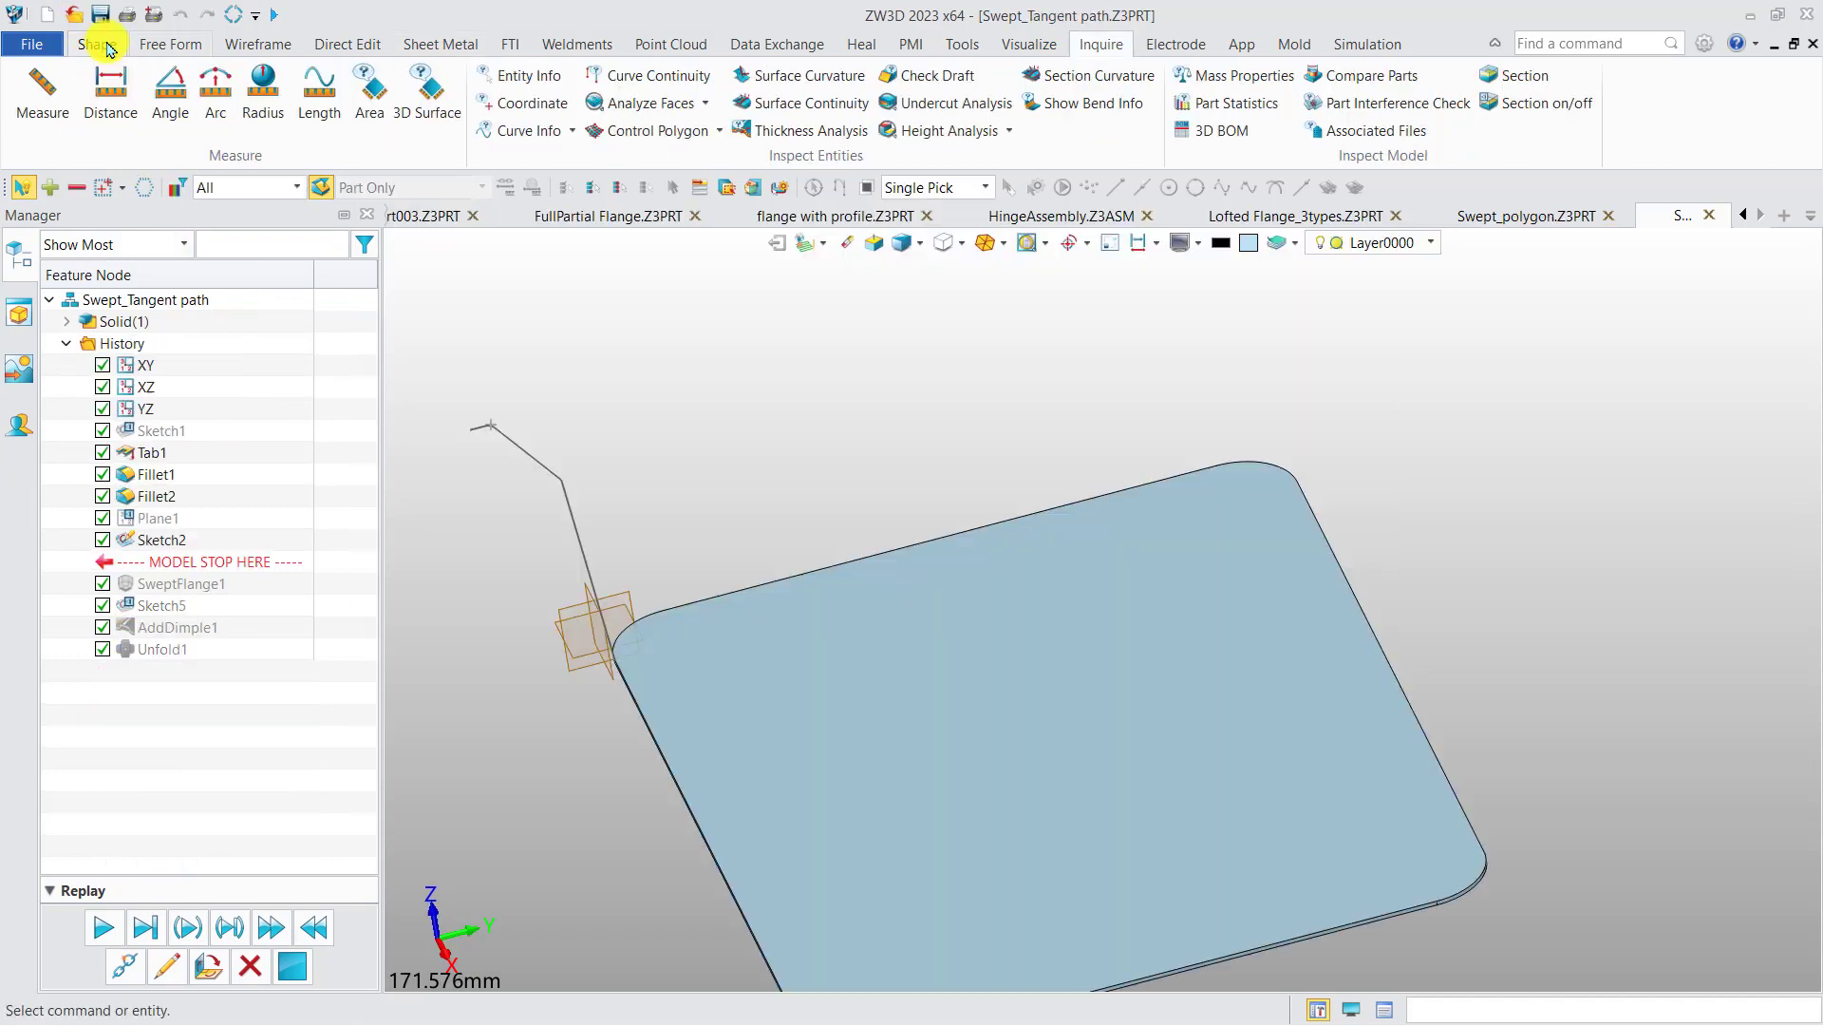
# Start a swept flange with the rounded plate's upper face as stationary and Sketch2 as the profile
pyautogui.click(463, 42)
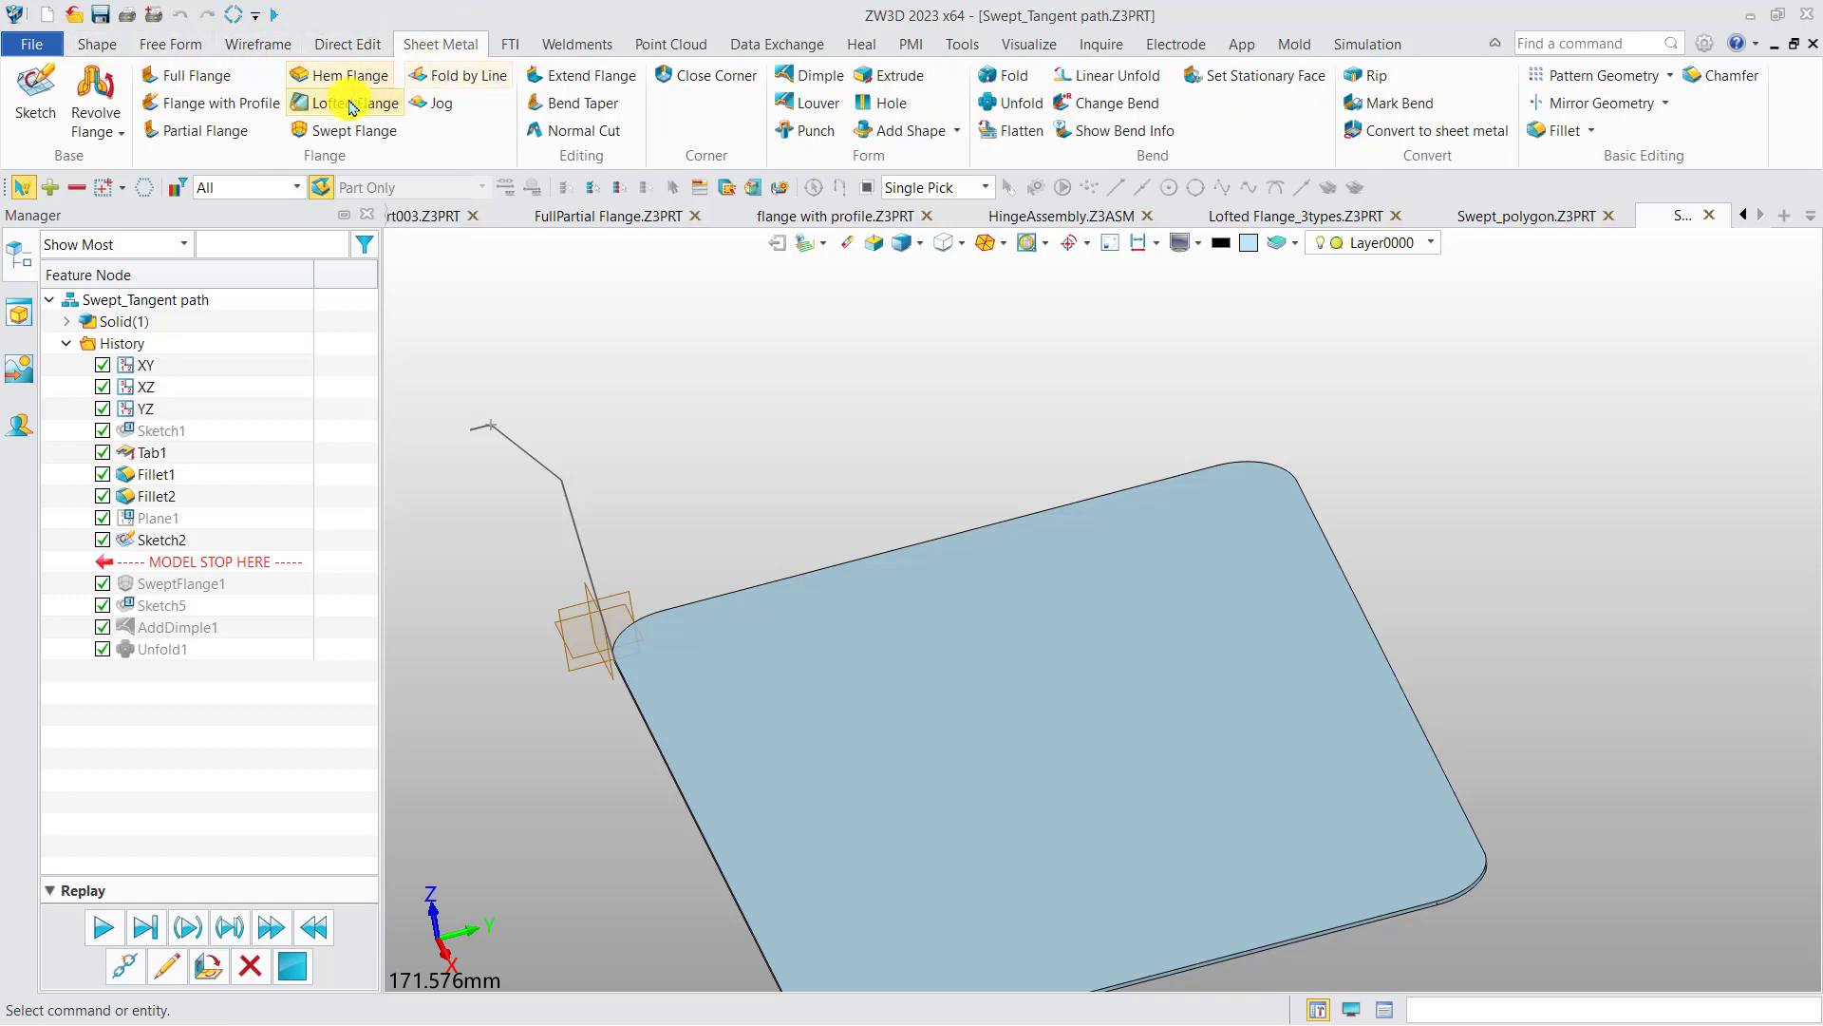
pyautogui.click(339, 138)
pyautogui.click(716, 636)
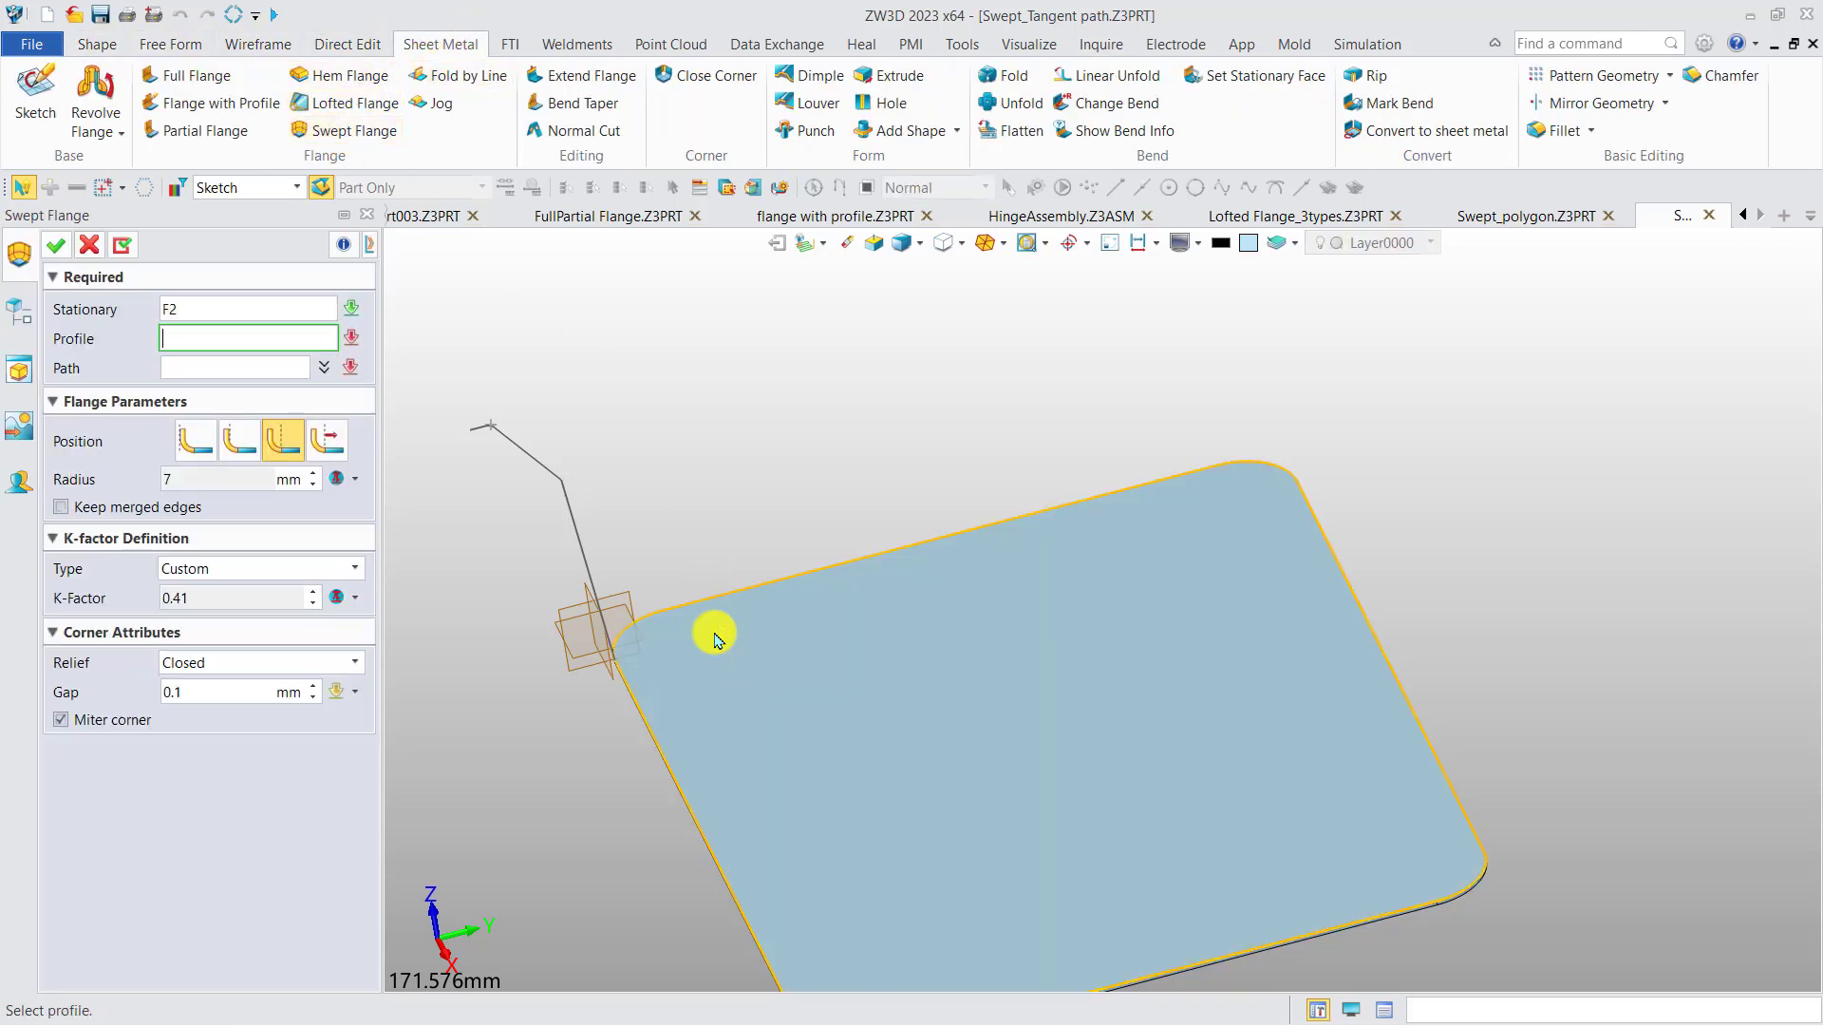
pyautogui.click(558, 481)
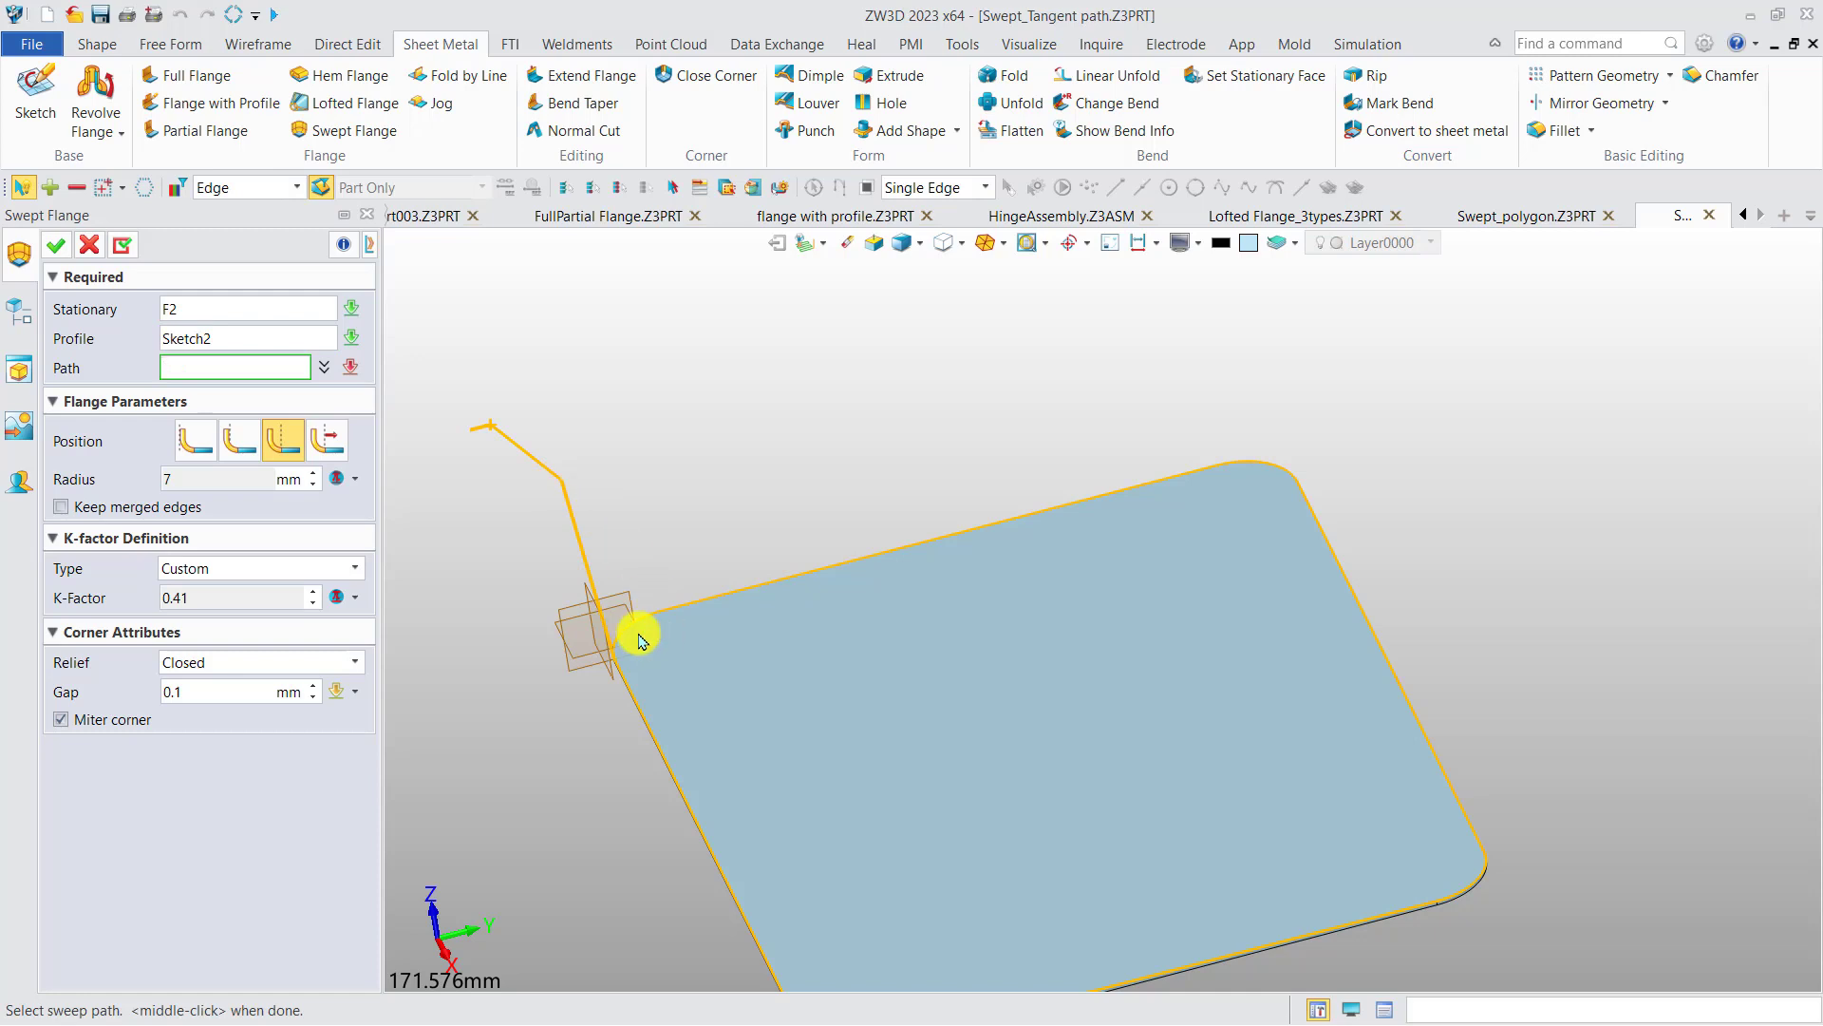
# Select the straight and rounded edges around the whole plate as the sweep path and create the swept flange
pyautogui.click(635, 632)
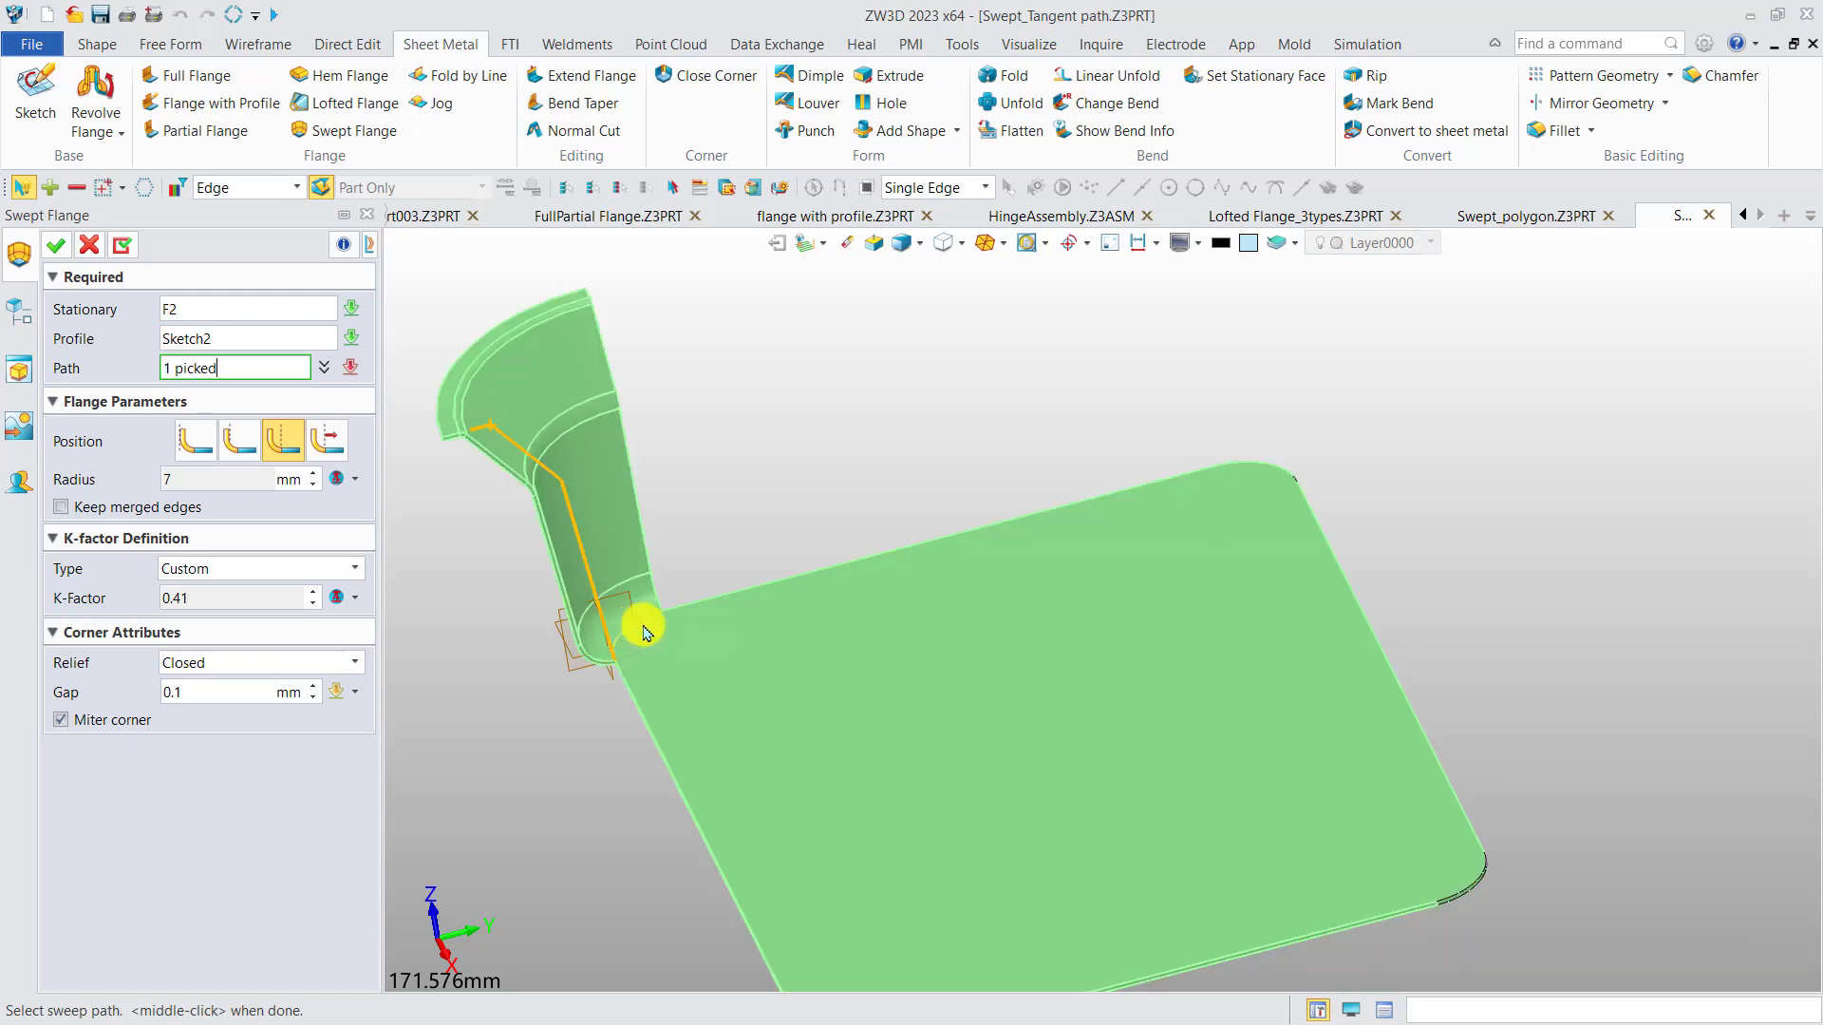
pyautogui.click(691, 615)
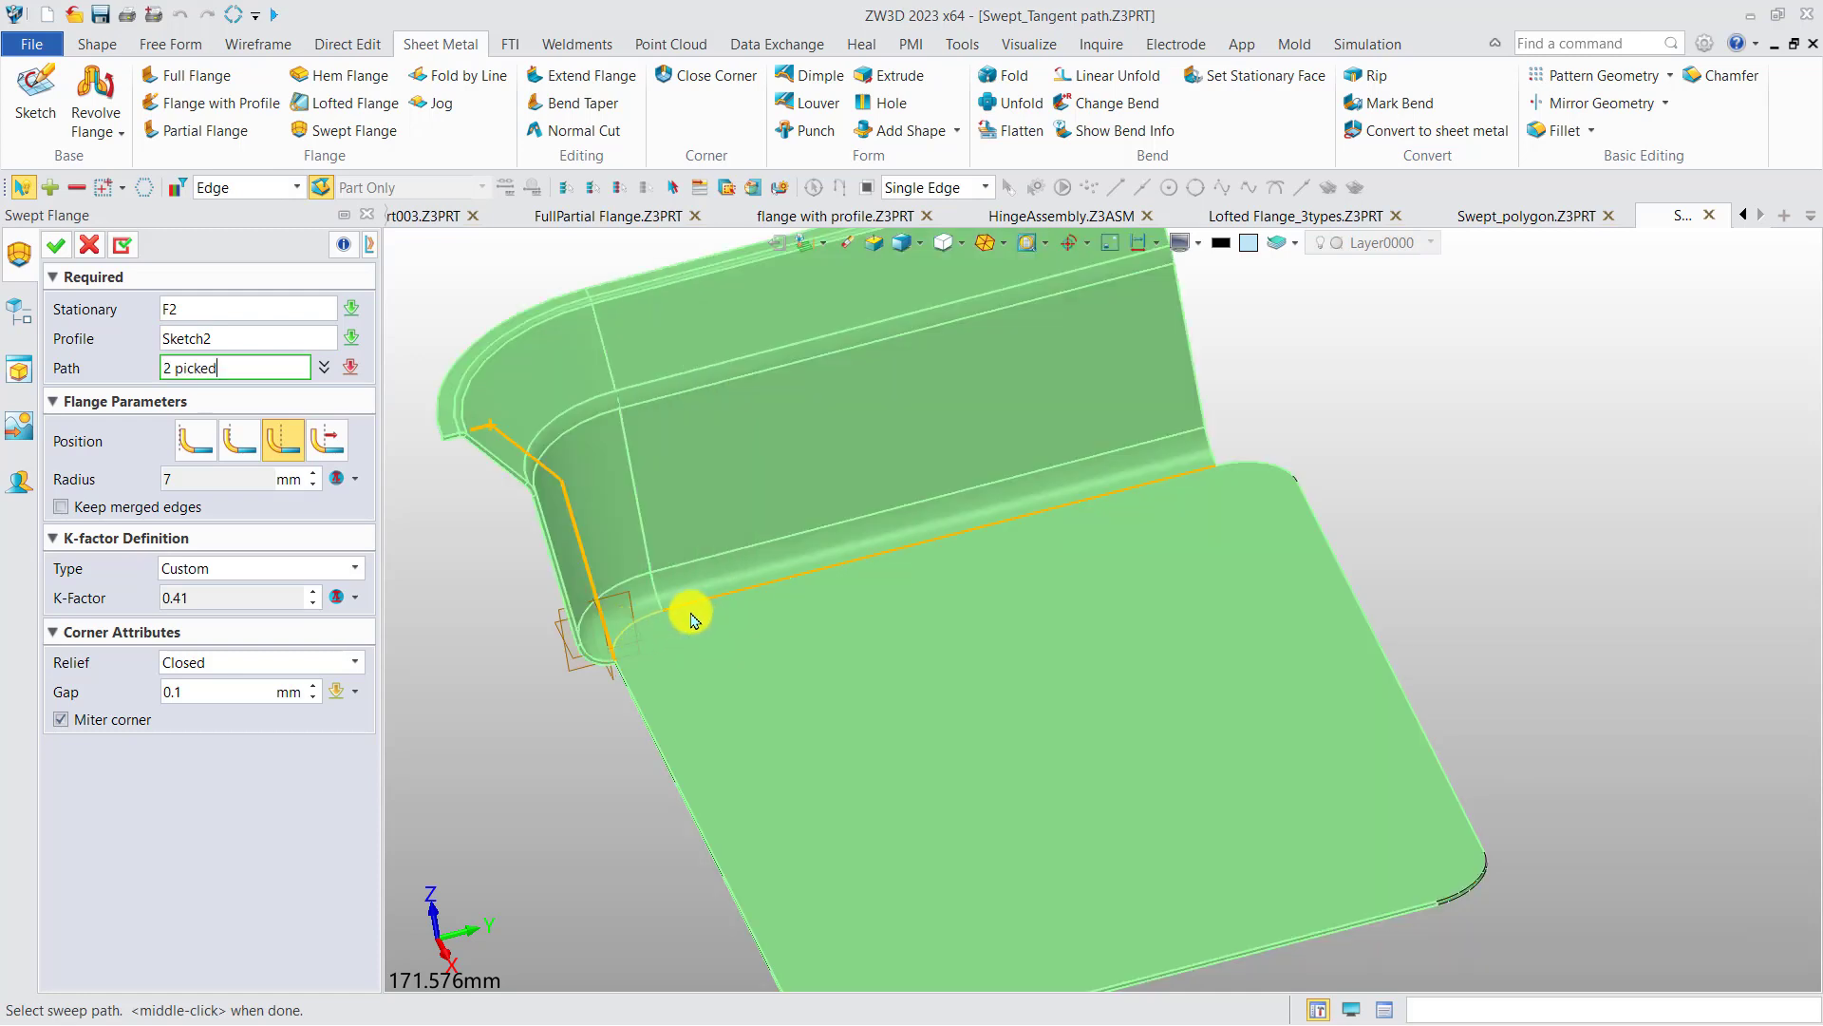
pyautogui.click(1265, 472)
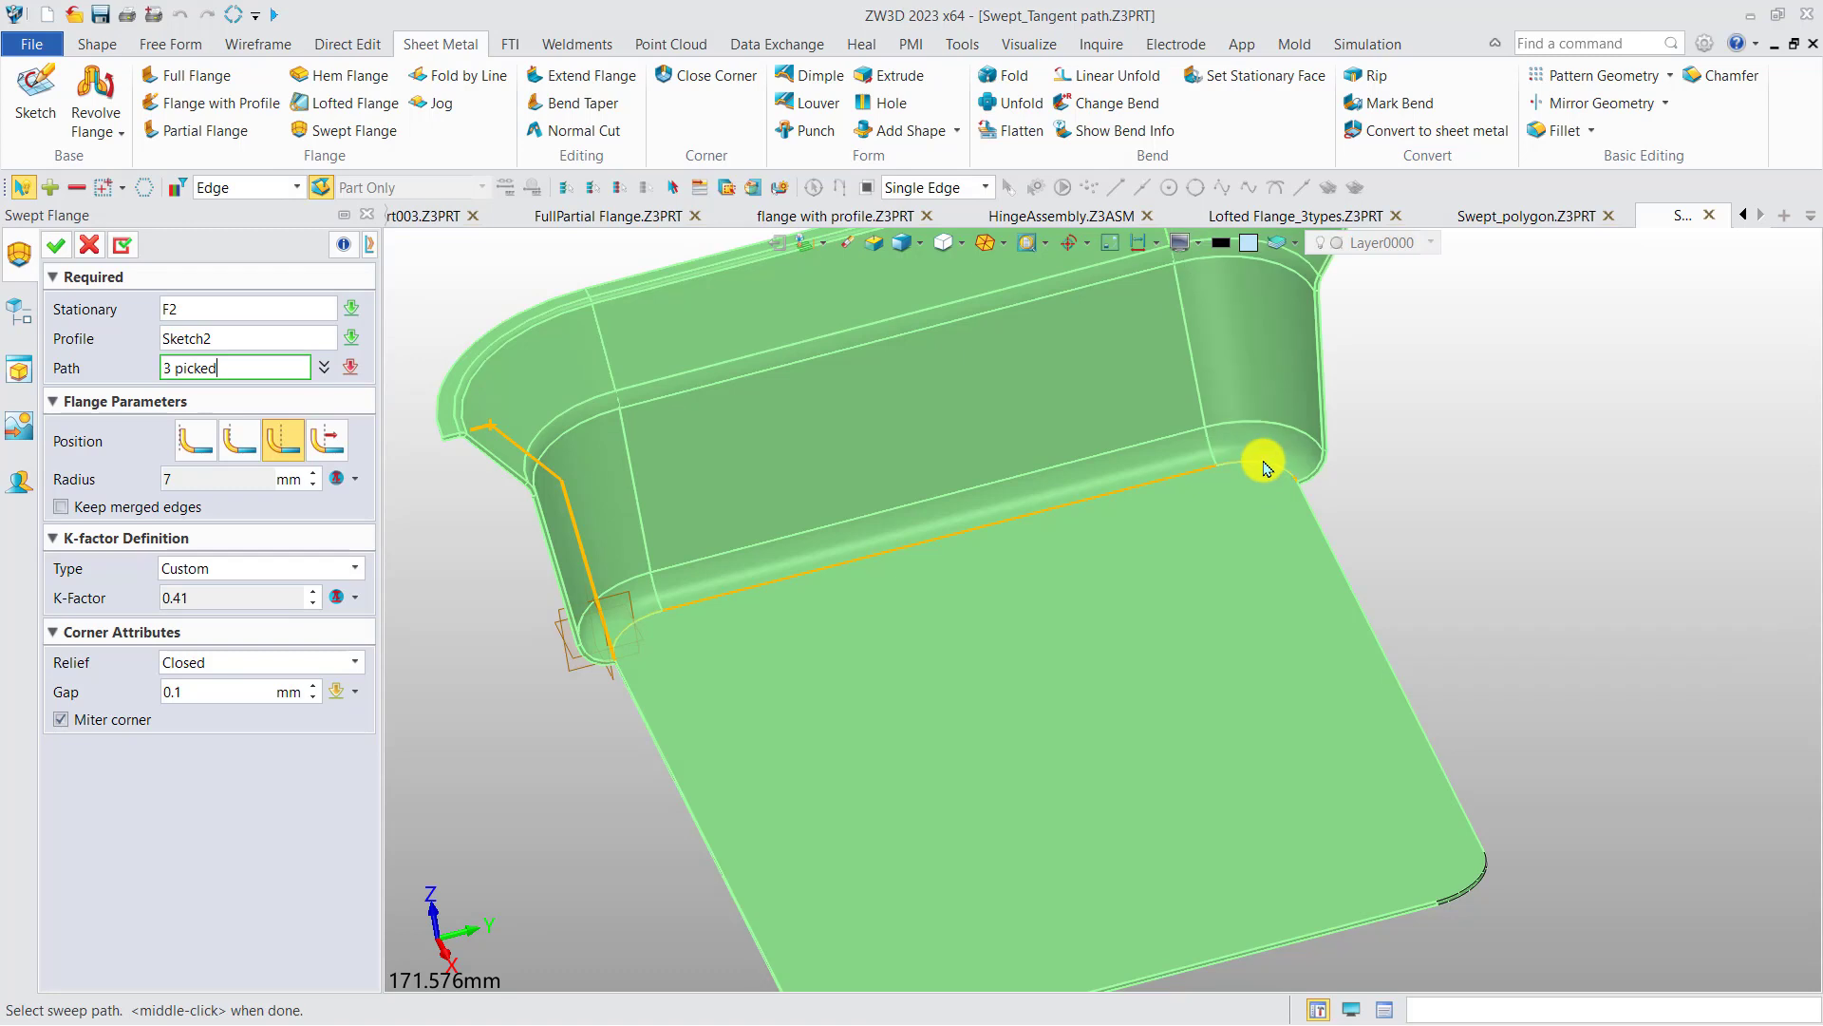
pyautogui.click(1310, 522)
pyautogui.moveTo(1127, 627); pyautogui.dragTo(960, 456, button='middle')
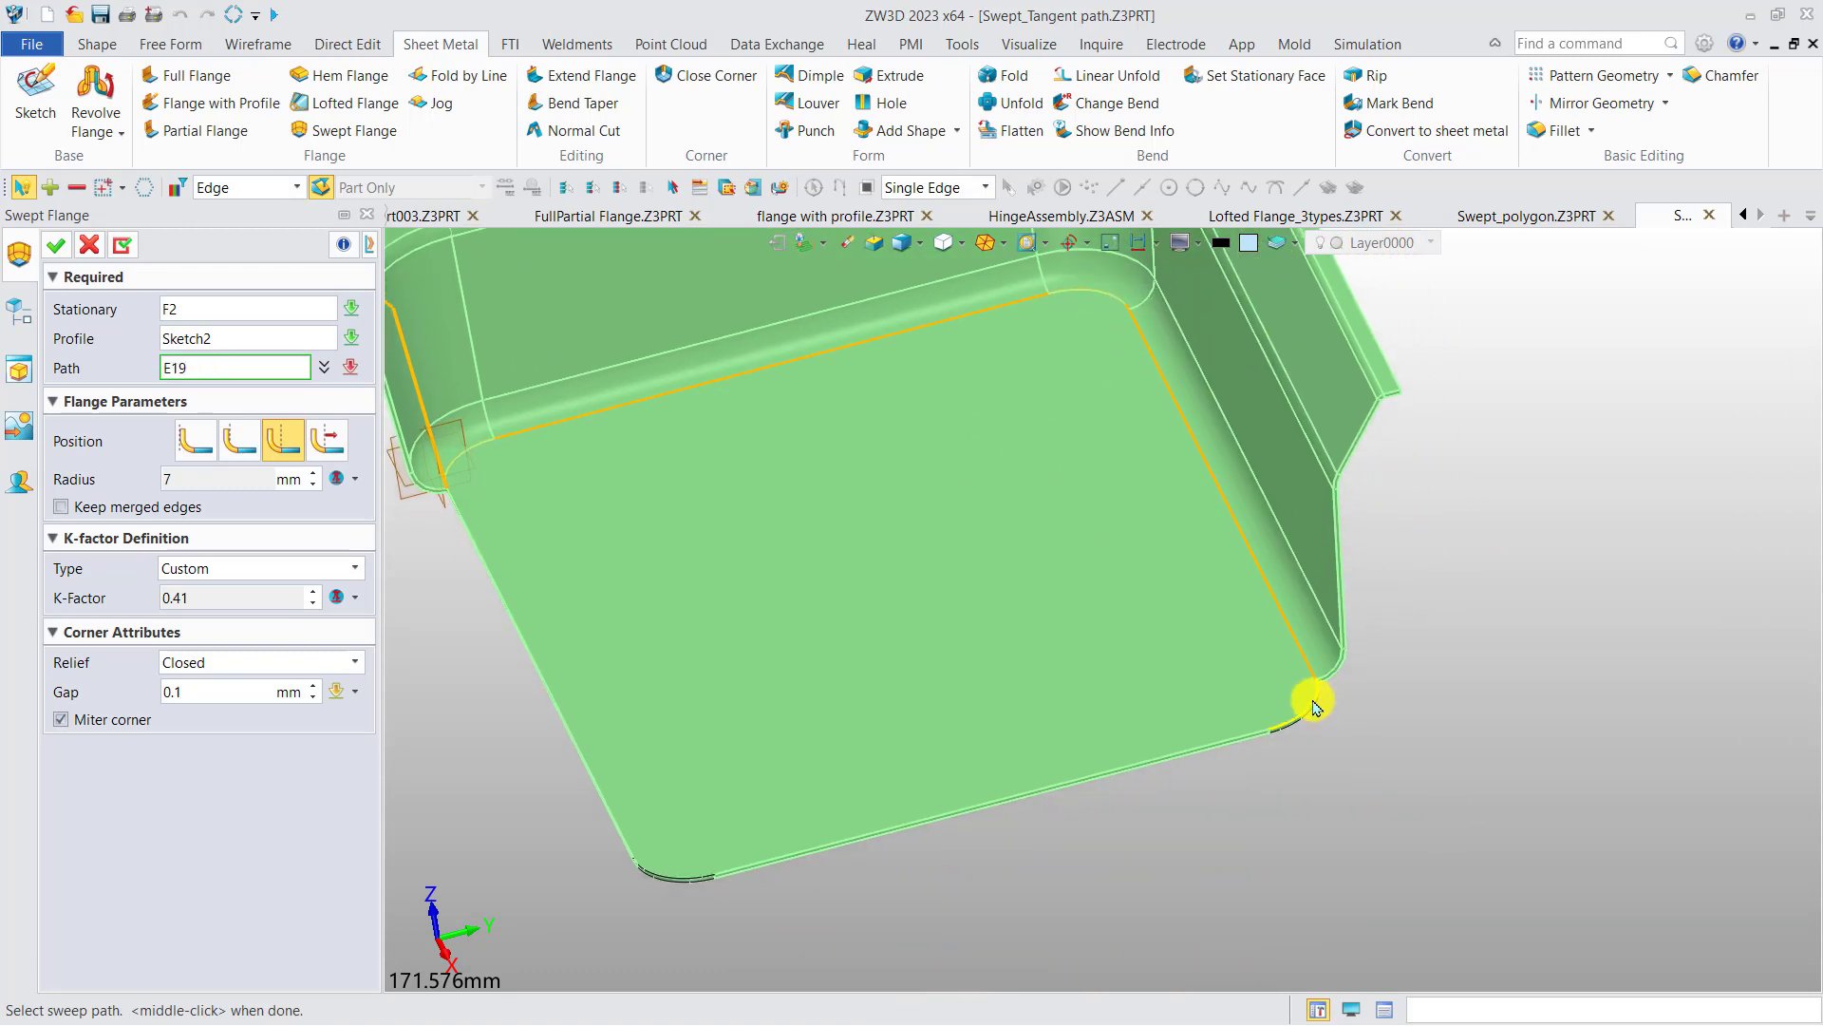
pyautogui.click(1315, 707)
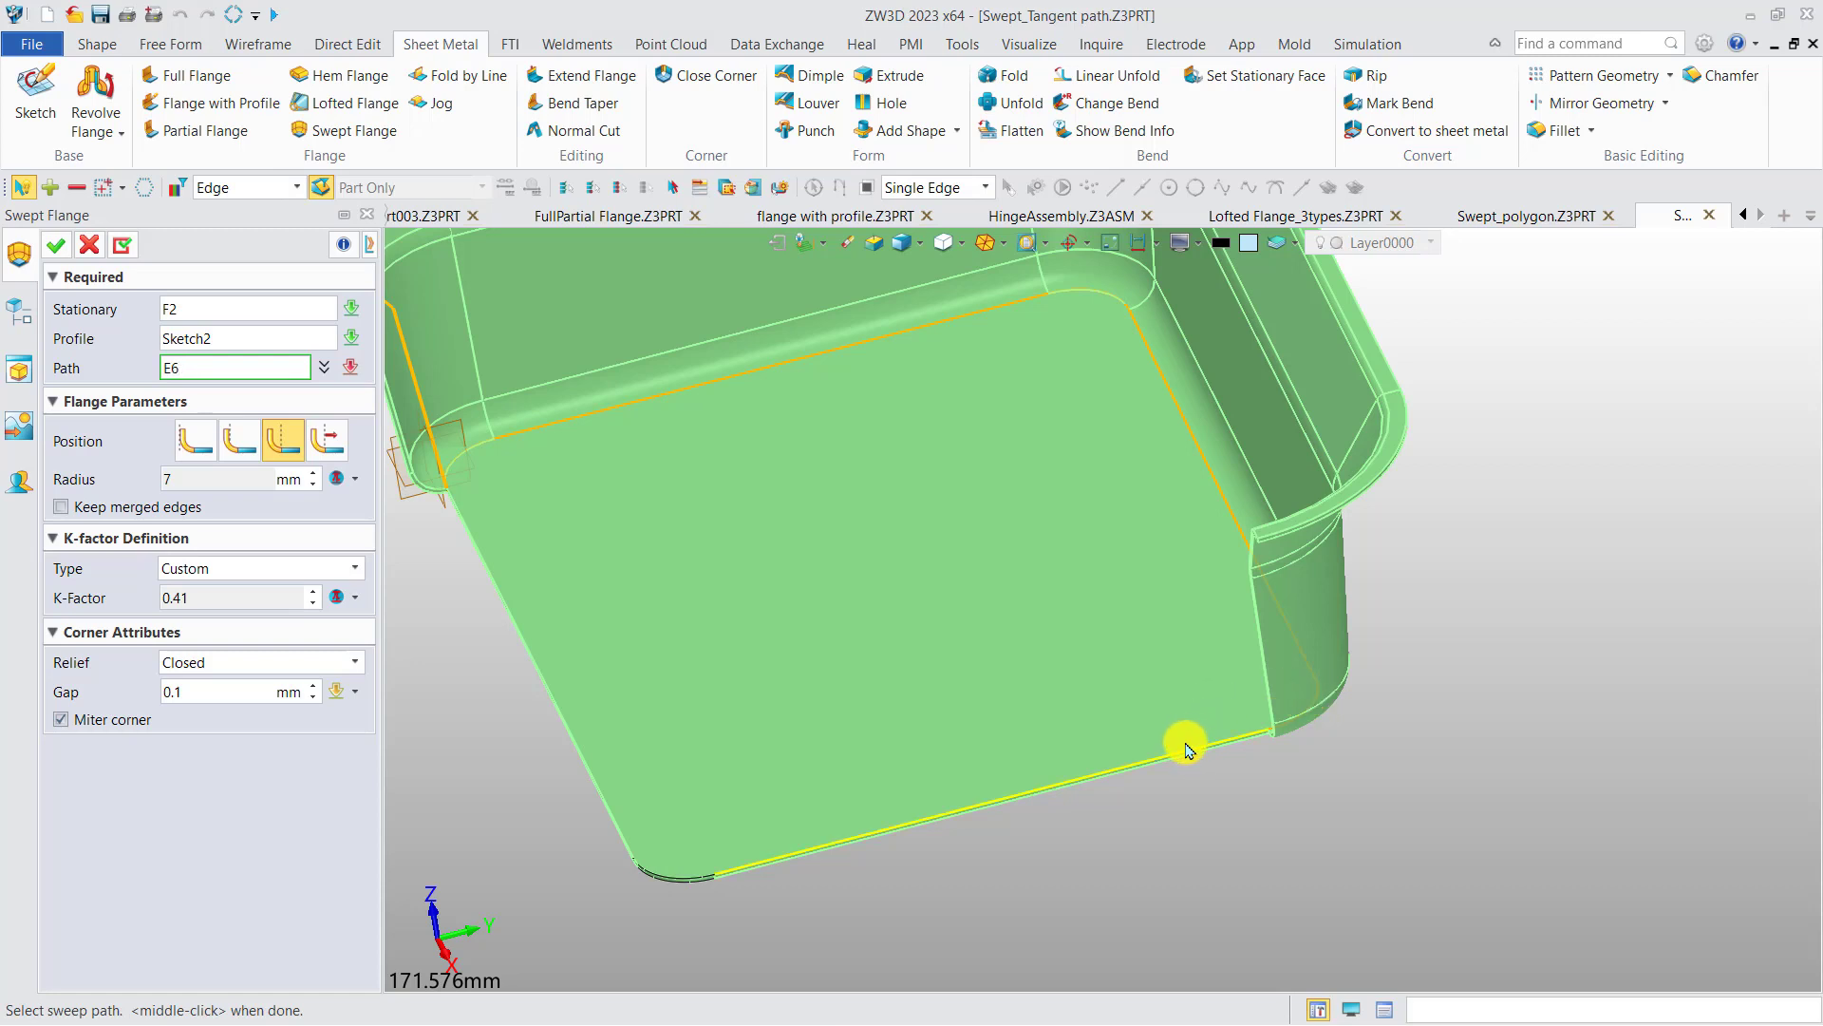
pyautogui.click(1135, 760)
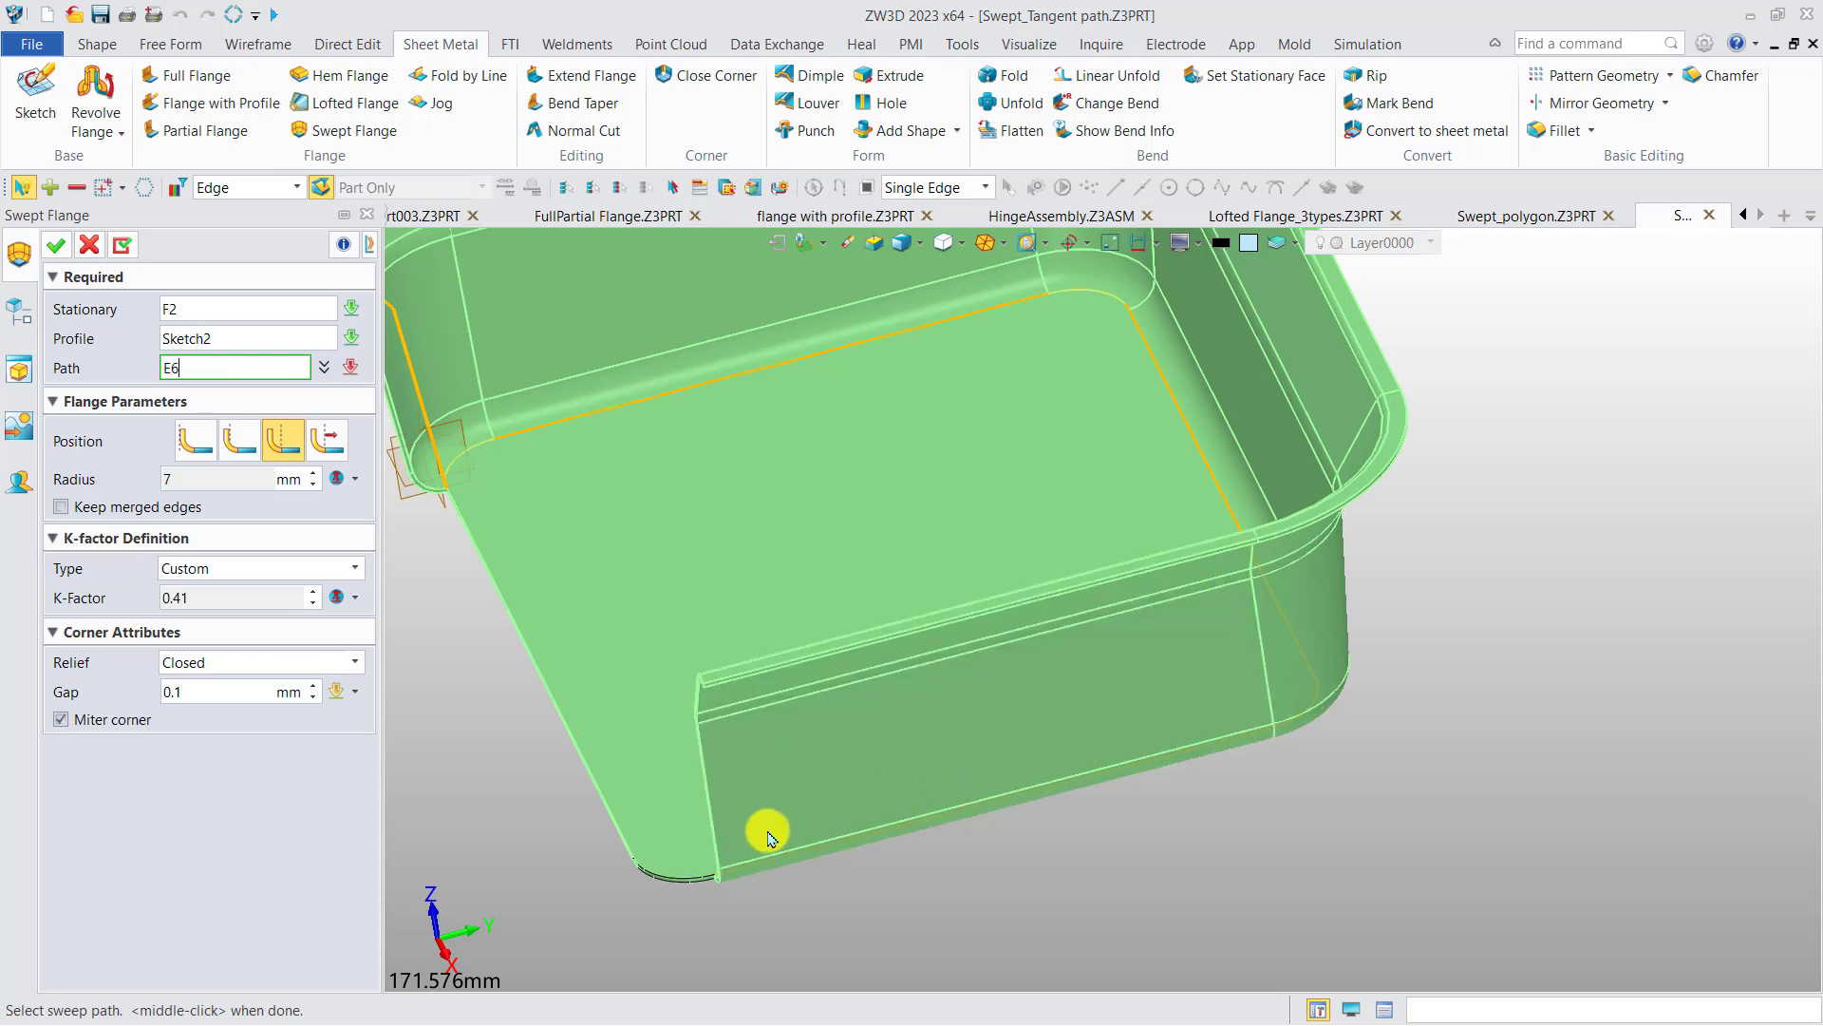
pyautogui.click(644, 876)
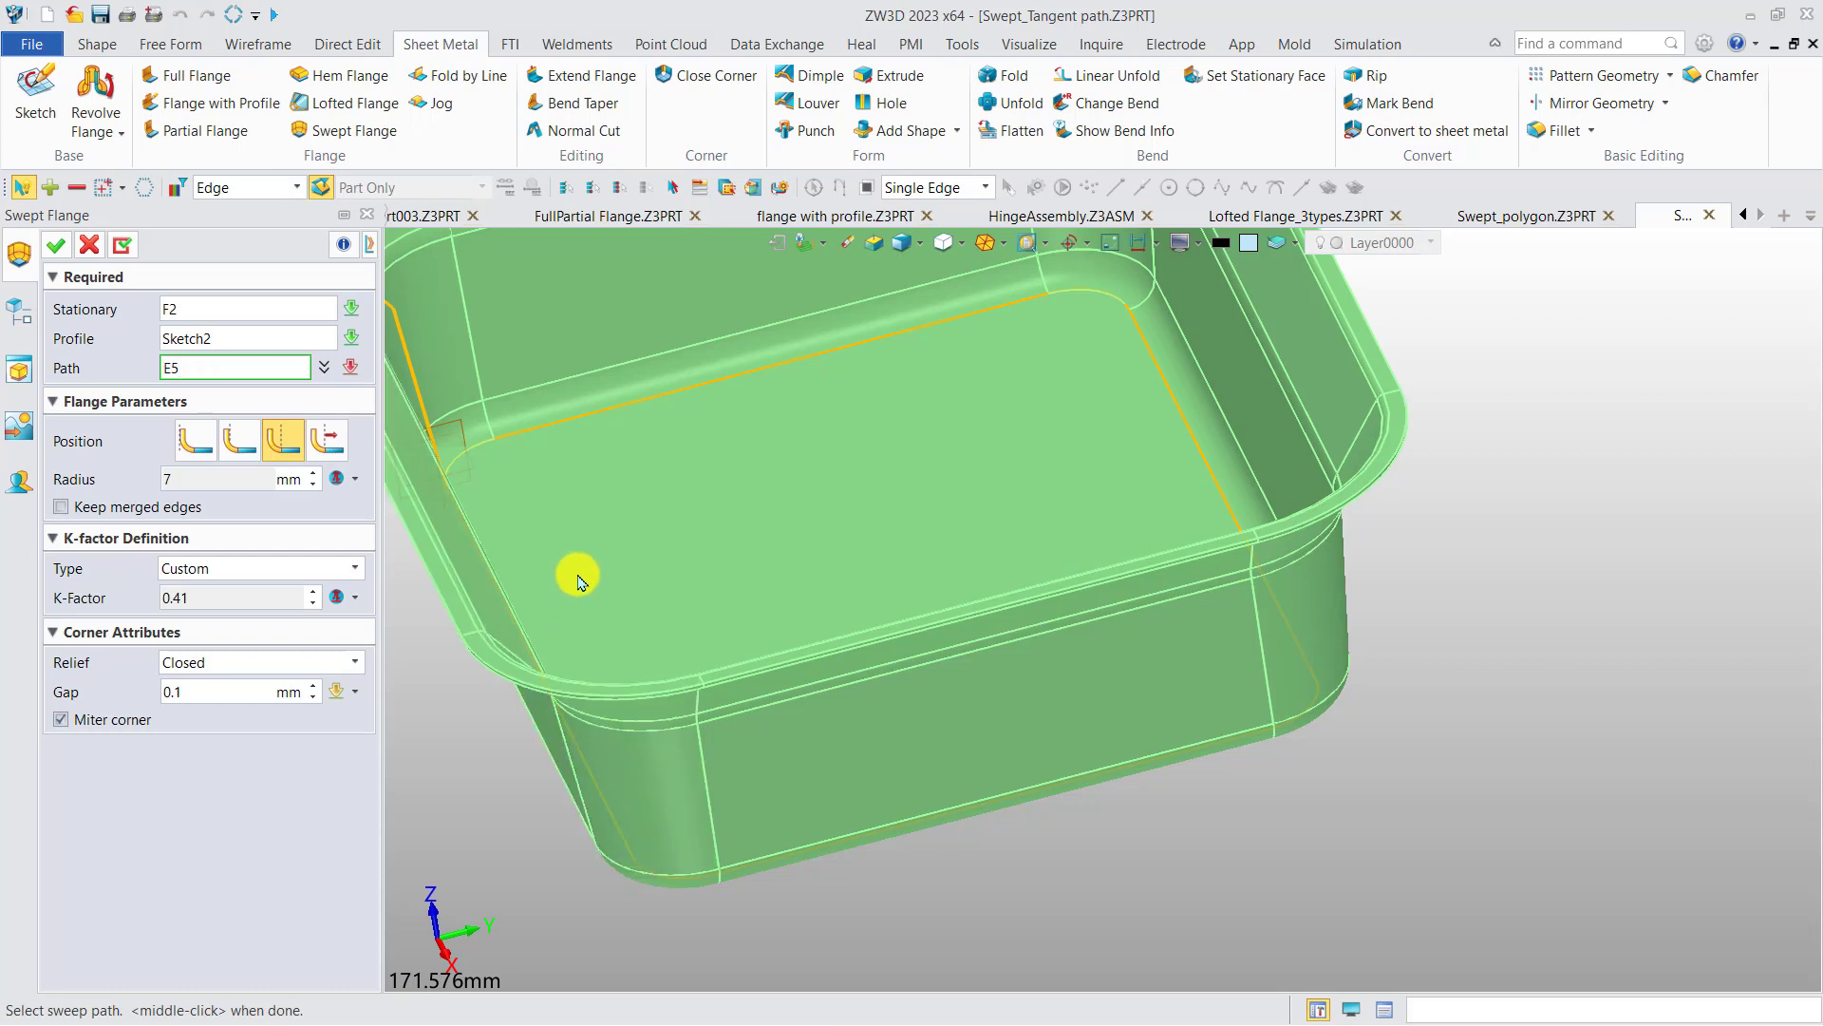
pyautogui.moveTo(573, 575); pyautogui.dragTo(652, 646, button='right')
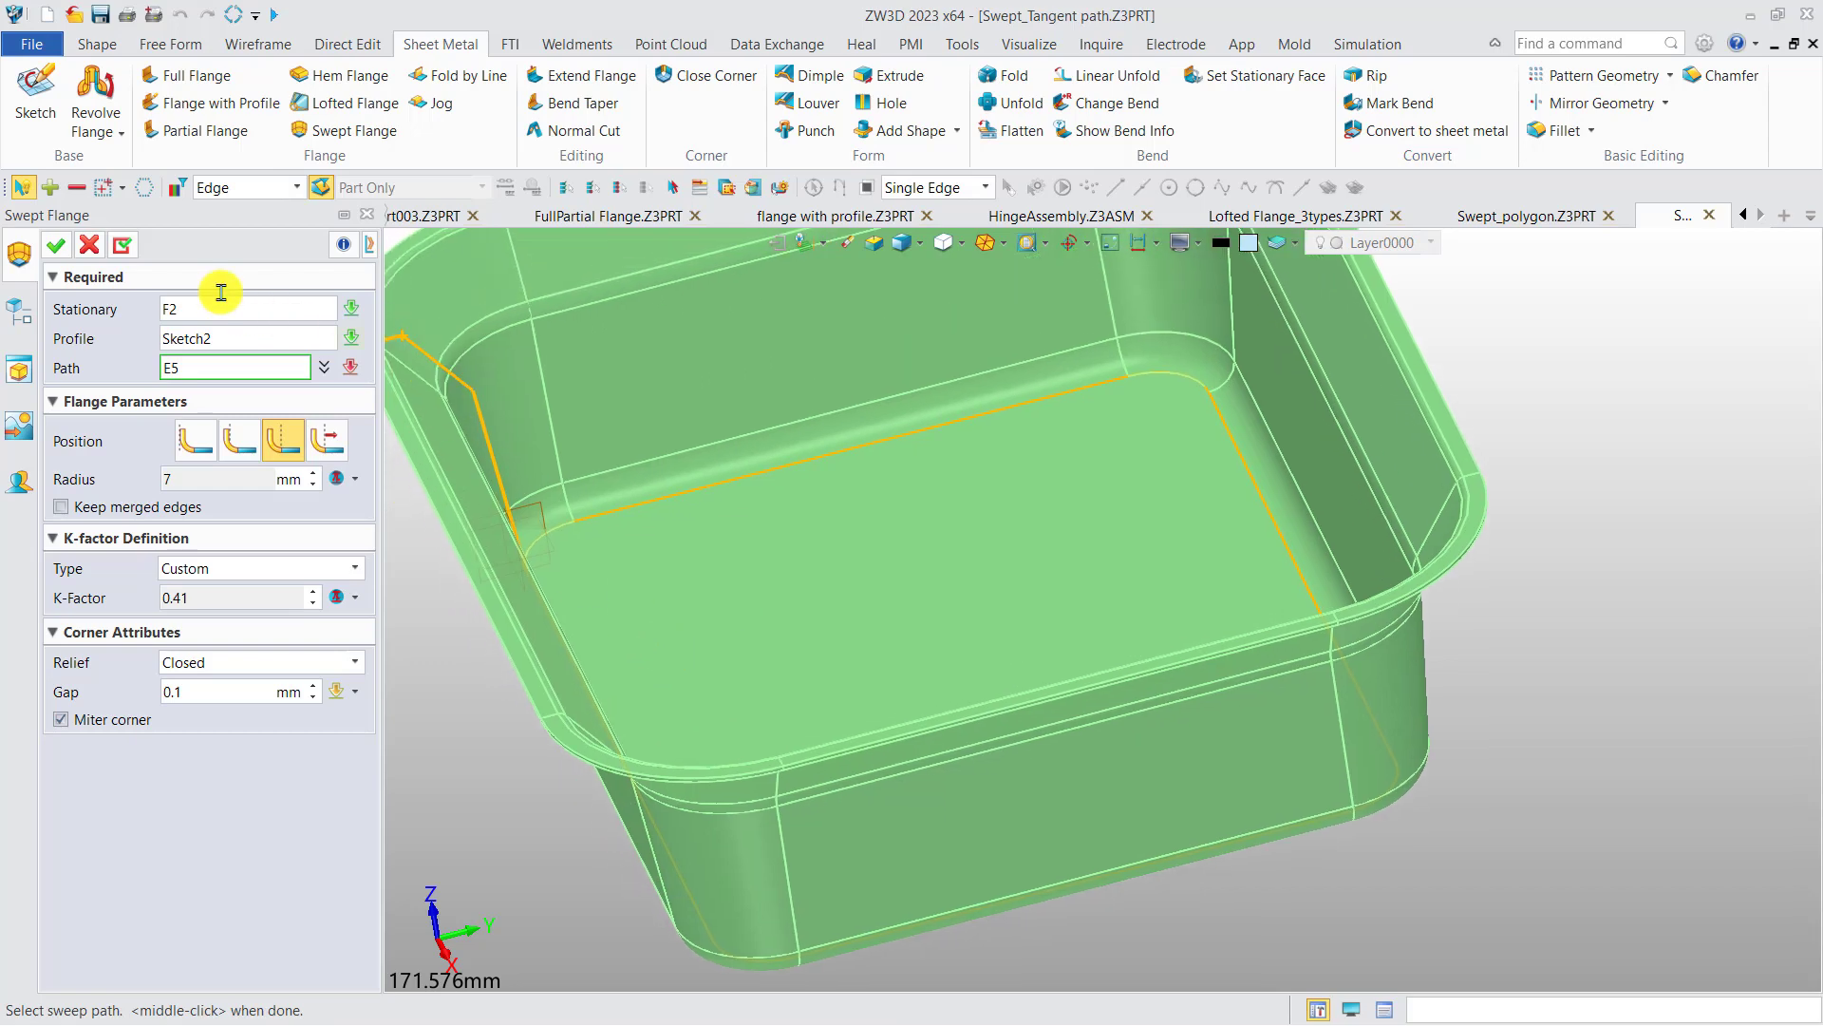
pyautogui.middleClick(924, 677)
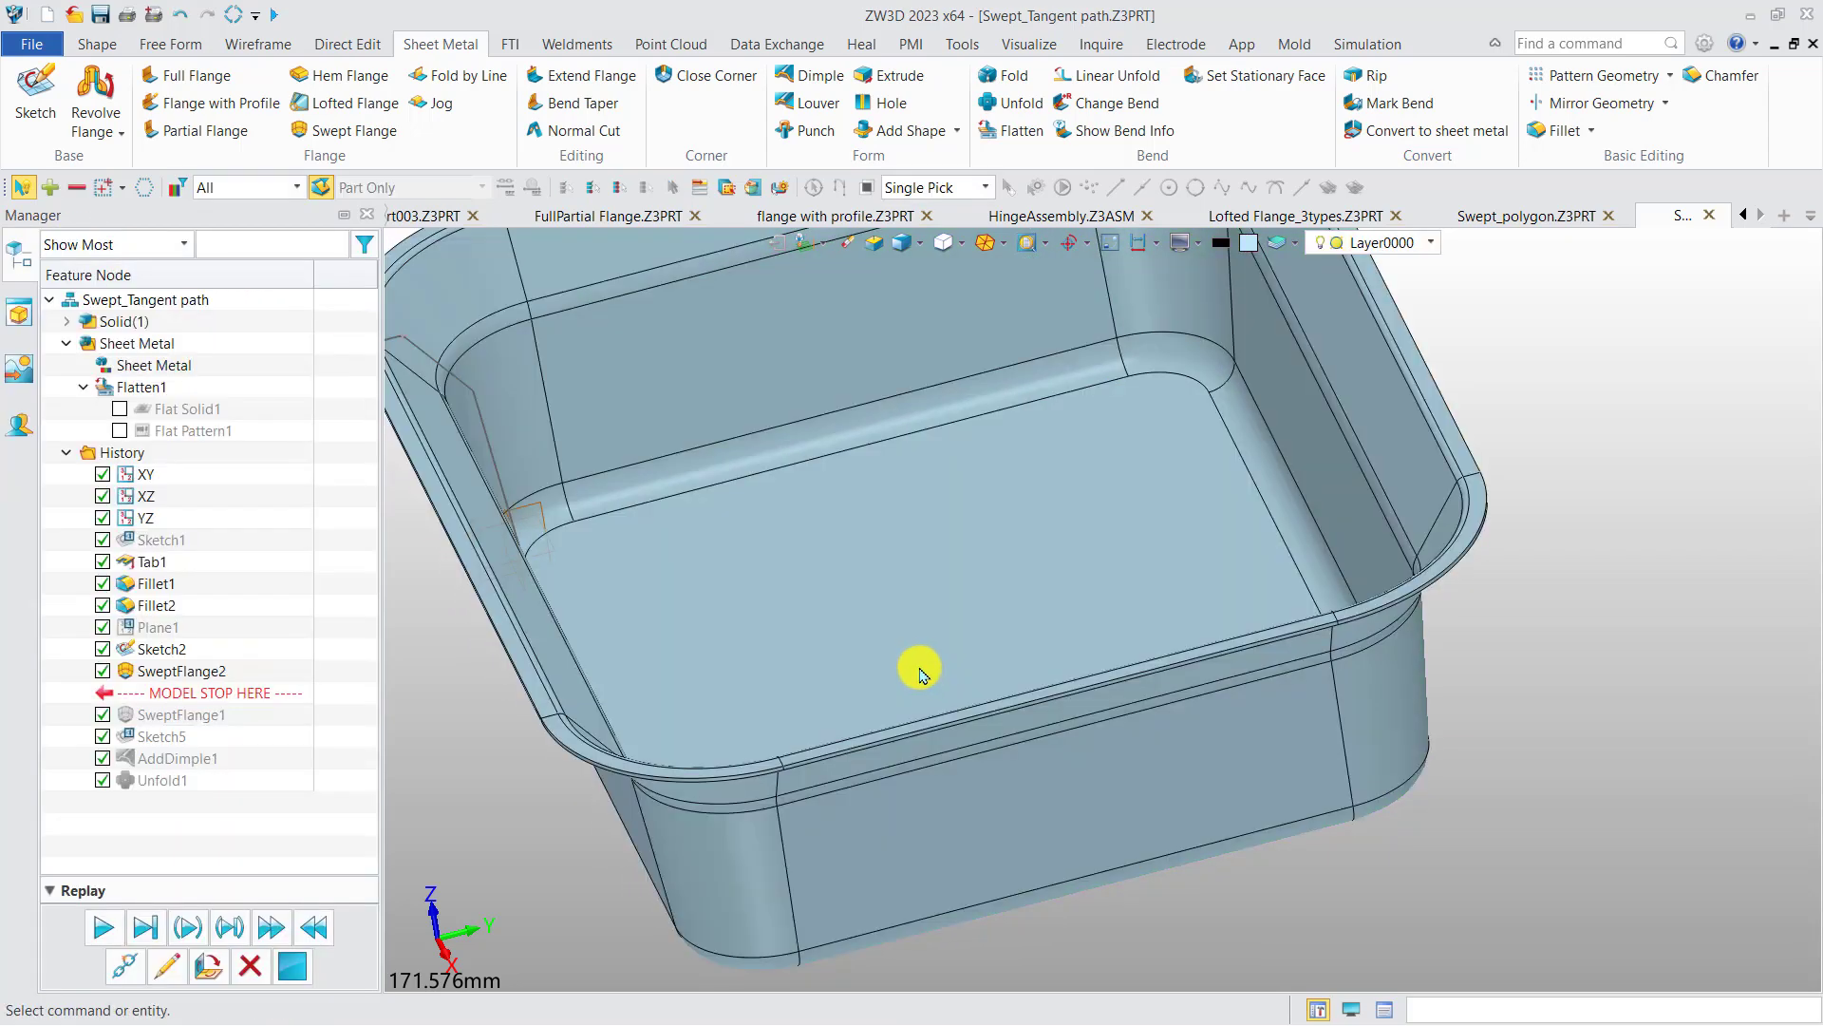
pyautogui.scroll(-2, 924, 676)
pyautogui.moveTo(887, 639); pyautogui.dragTo(997, 703, button='middle')
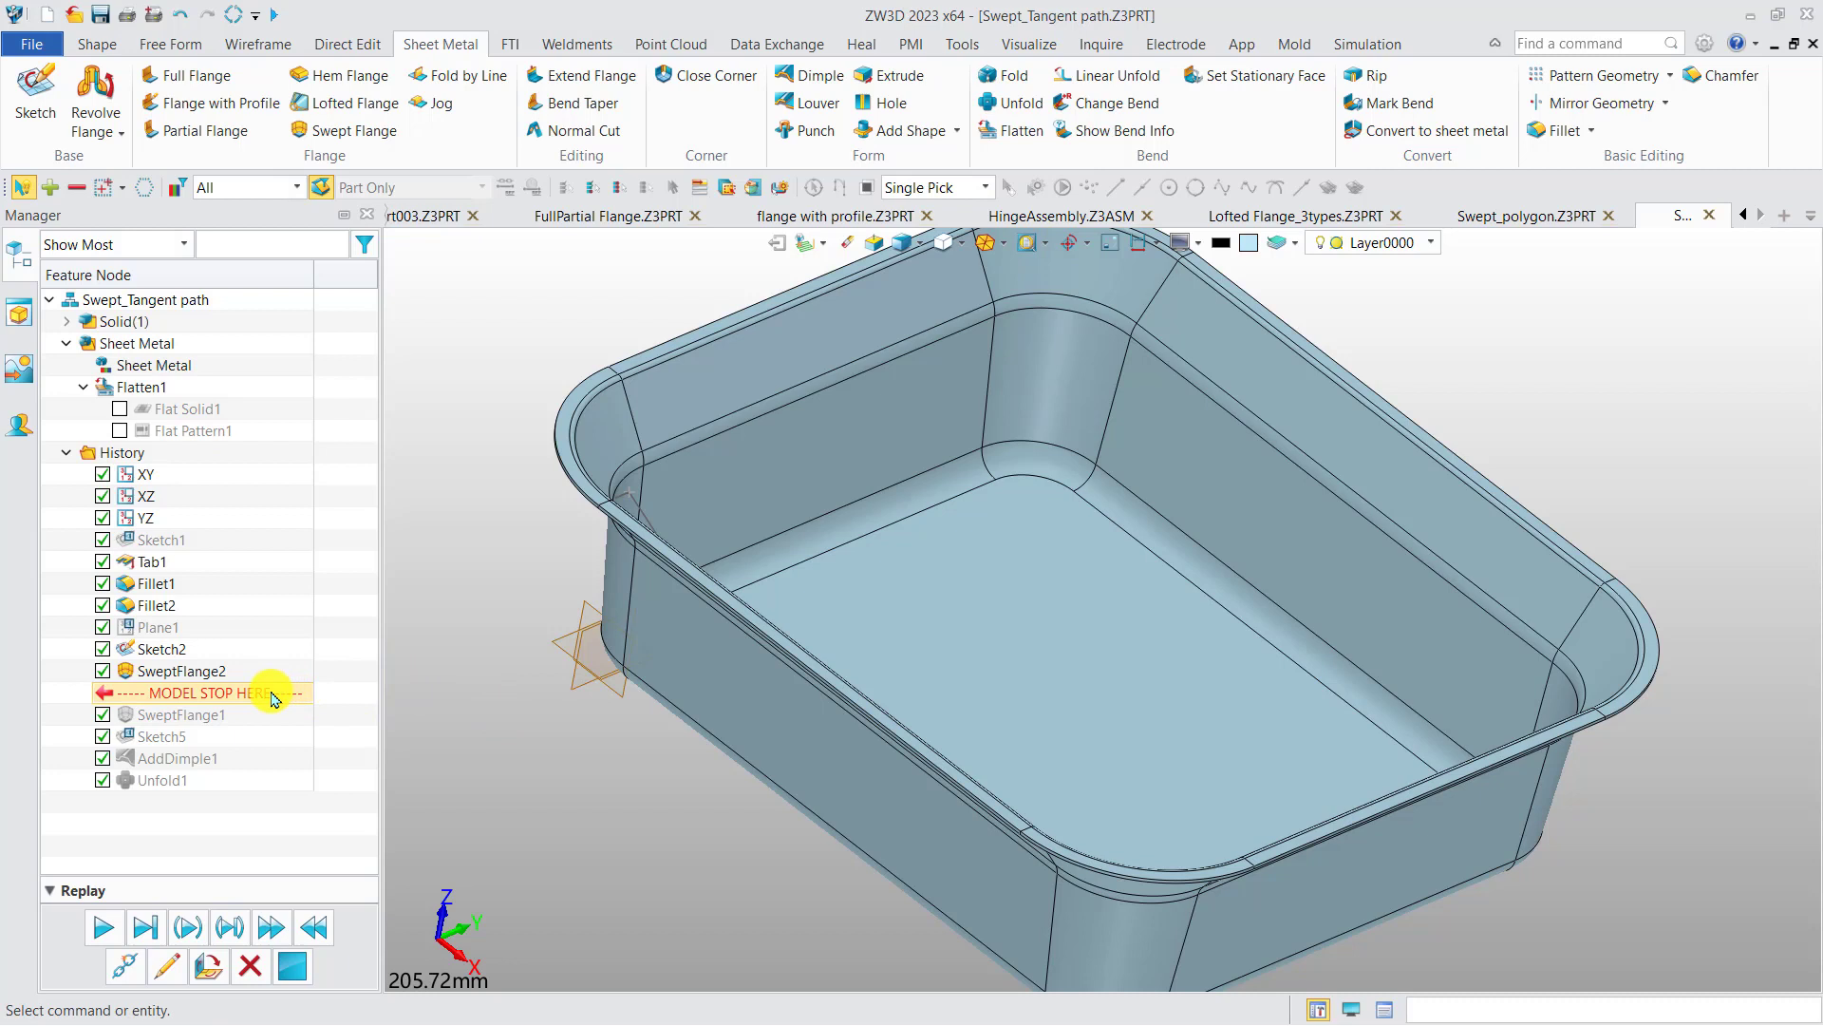
# Roll the model history back to just before SweptFlange2 and show Plane1 at the plate's corner
pyautogui.moveTo(278, 701); pyautogui.dragTo(268, 670)
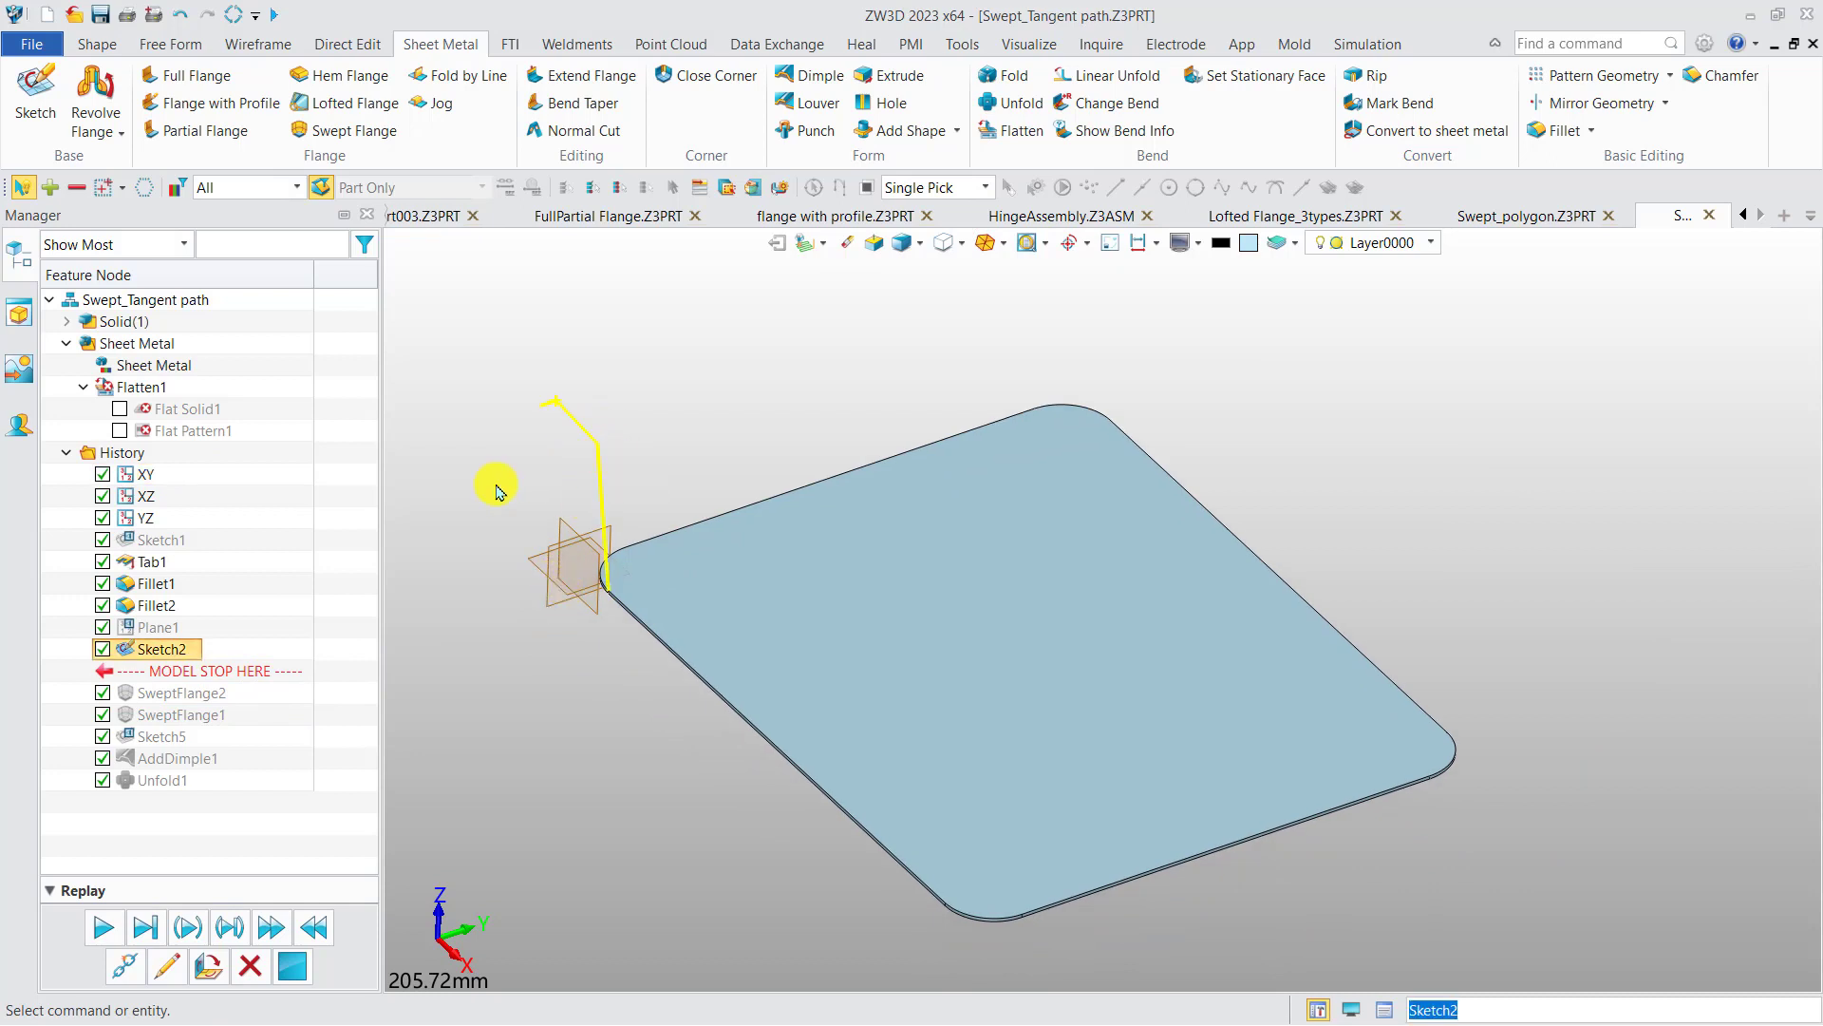
pyautogui.rightClick(149, 627)
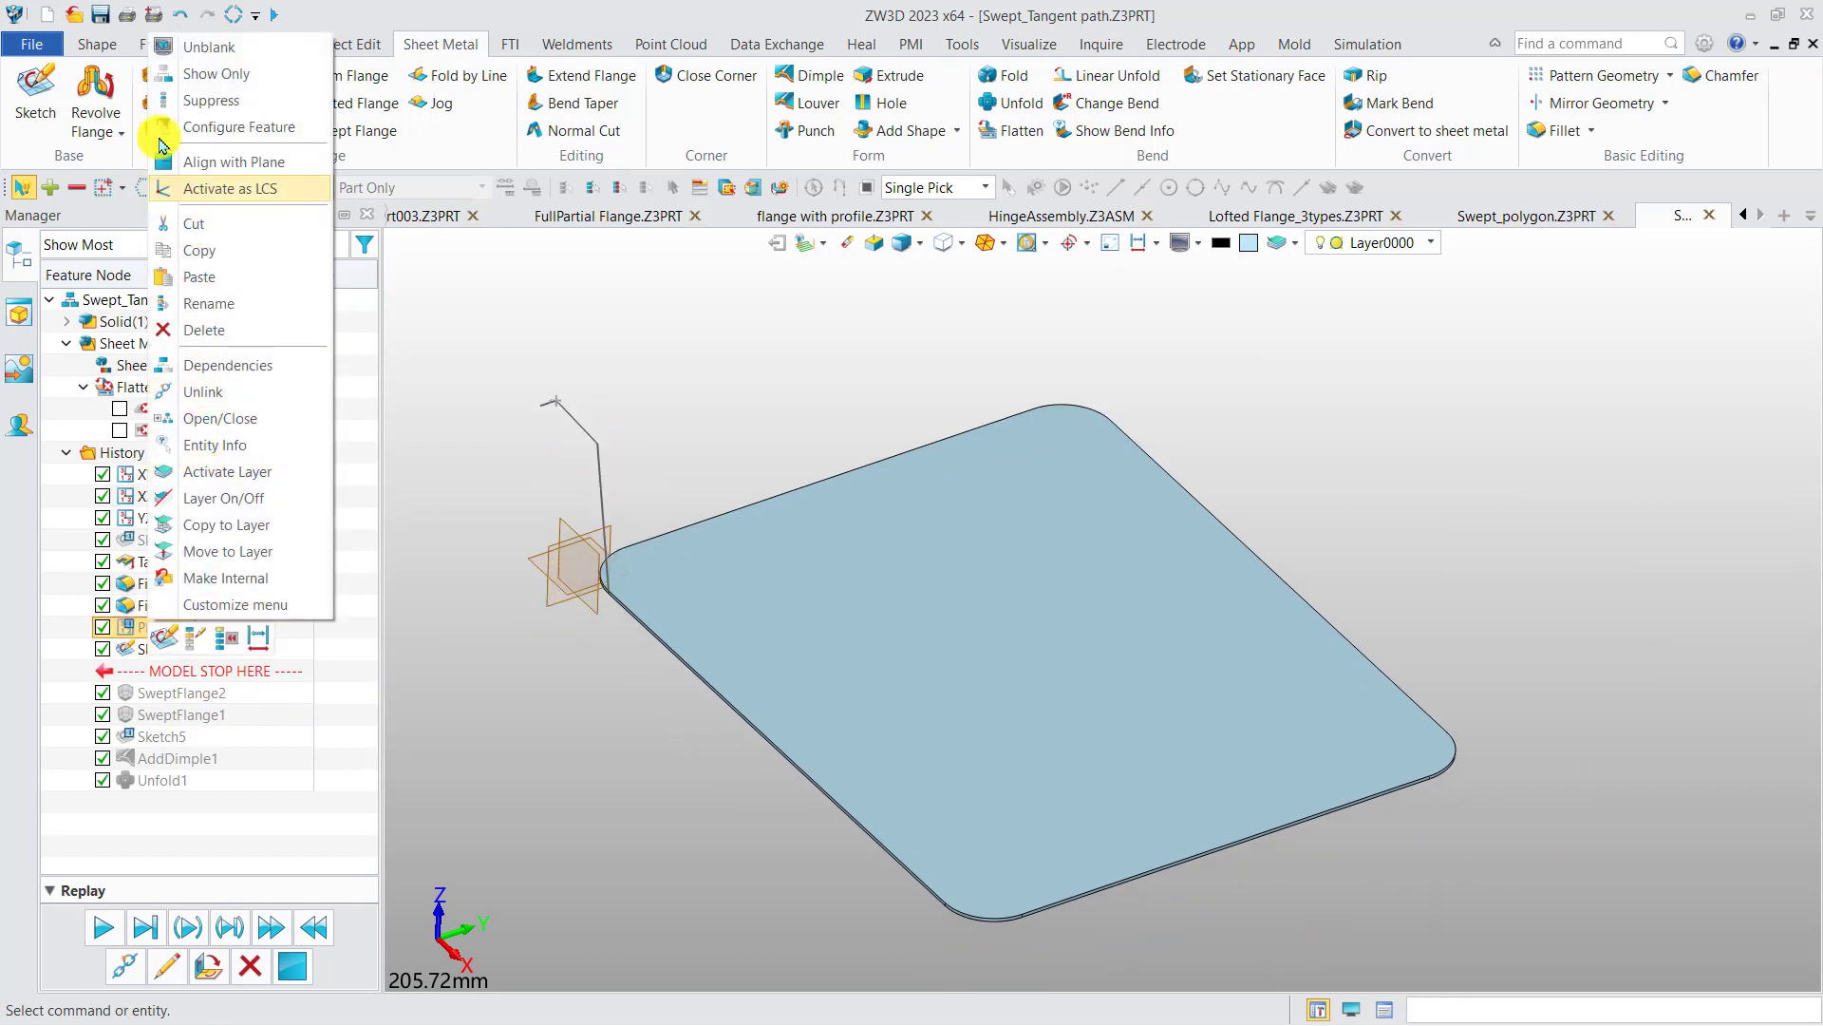
pyautogui.click(196, 48)
pyautogui.moveTo(569, 462); pyautogui.dragTo(625, 537, button='right')
pyautogui.scroll(2, 589, 582)
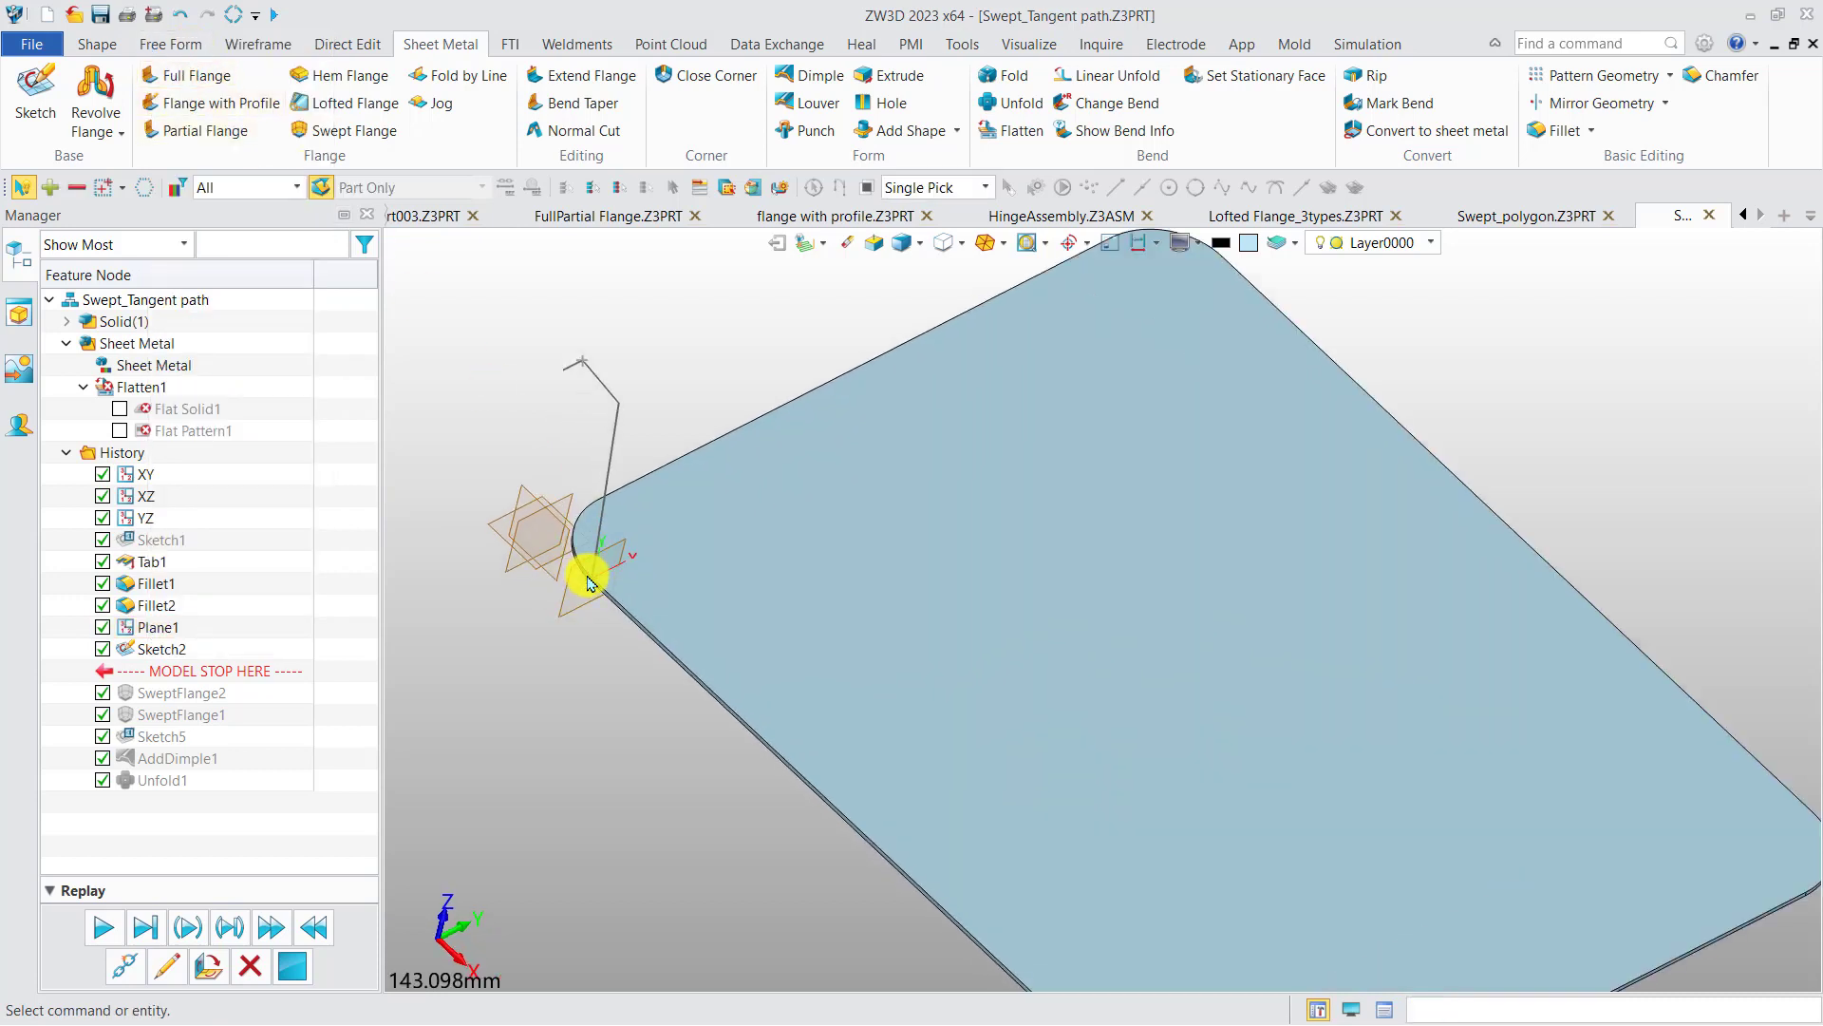
# Measure the angle between the plate's upper face and Plane1
pyautogui.click(1100, 48)
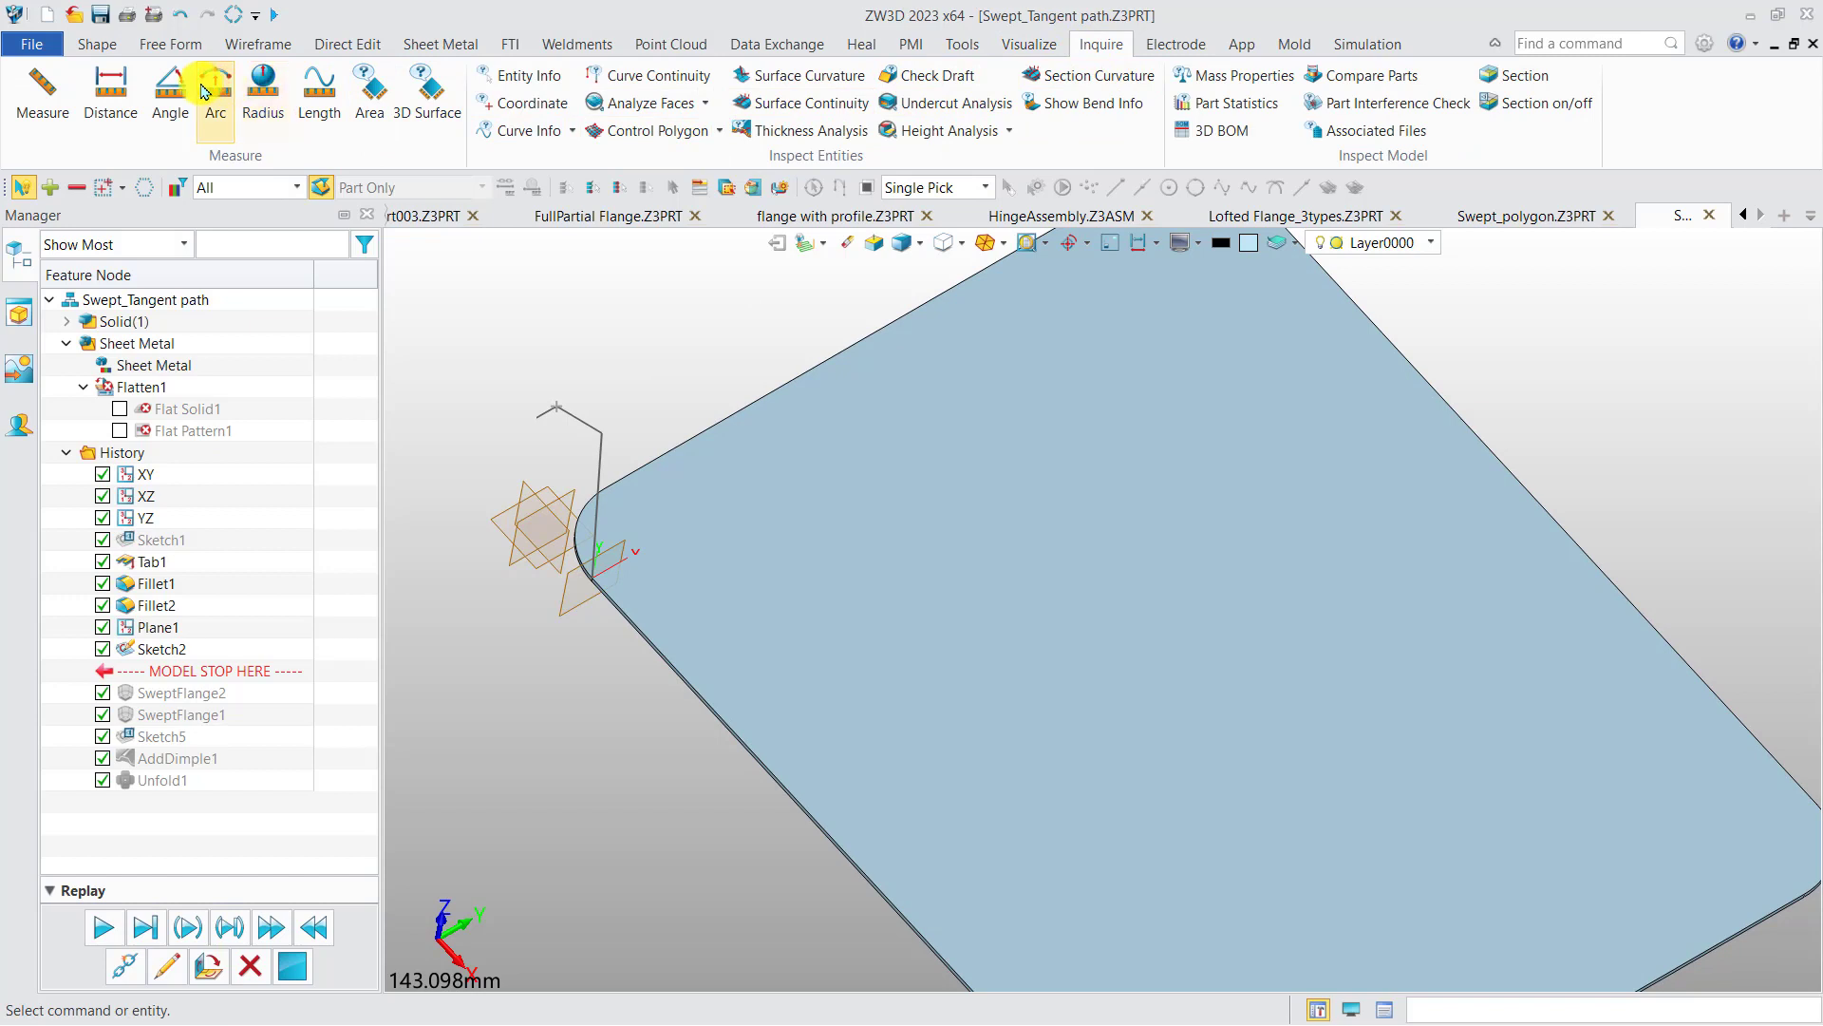
pyautogui.click(170, 88)
pyautogui.click(274, 315)
pyautogui.click(621, 558)
pyautogui.click(618, 558)
pyautogui.click(618, 559)
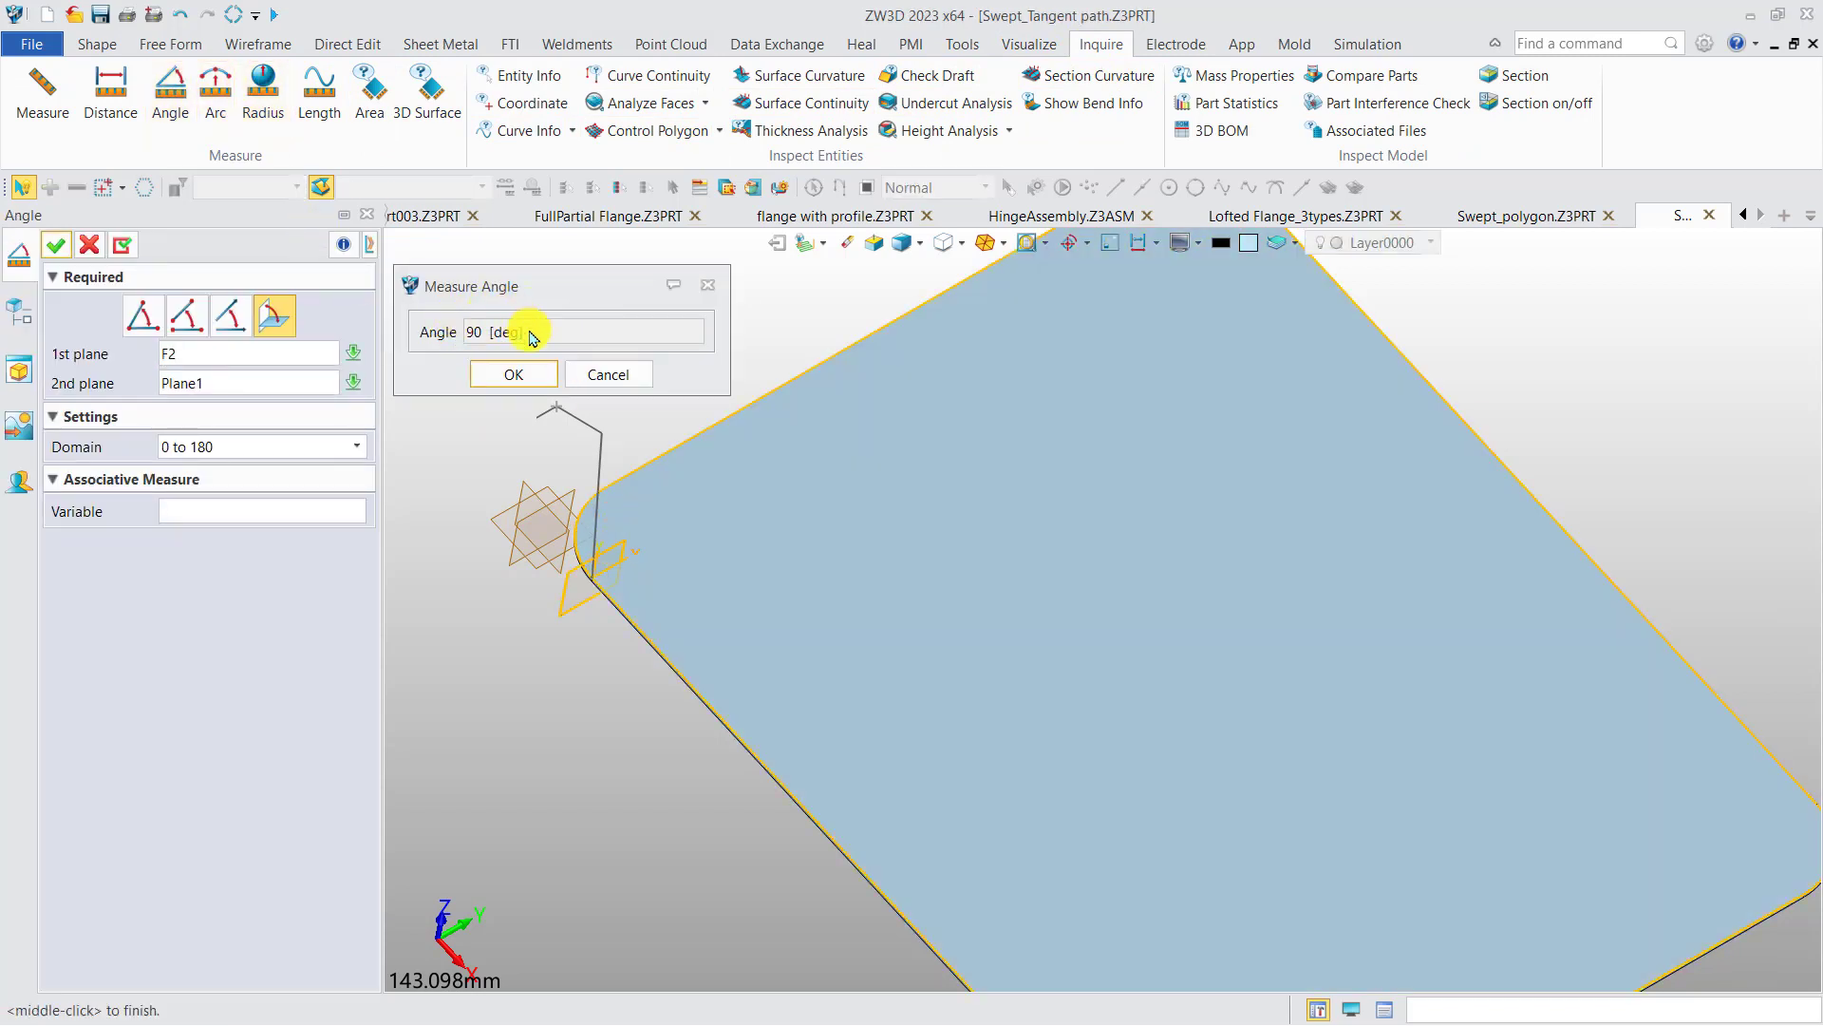
pyautogui.click(613, 375)
# Hide Plane1 and examine where the end of the Sketch2 profile meets the plate's upper edge
pyautogui.scroll(5, 590, 590)
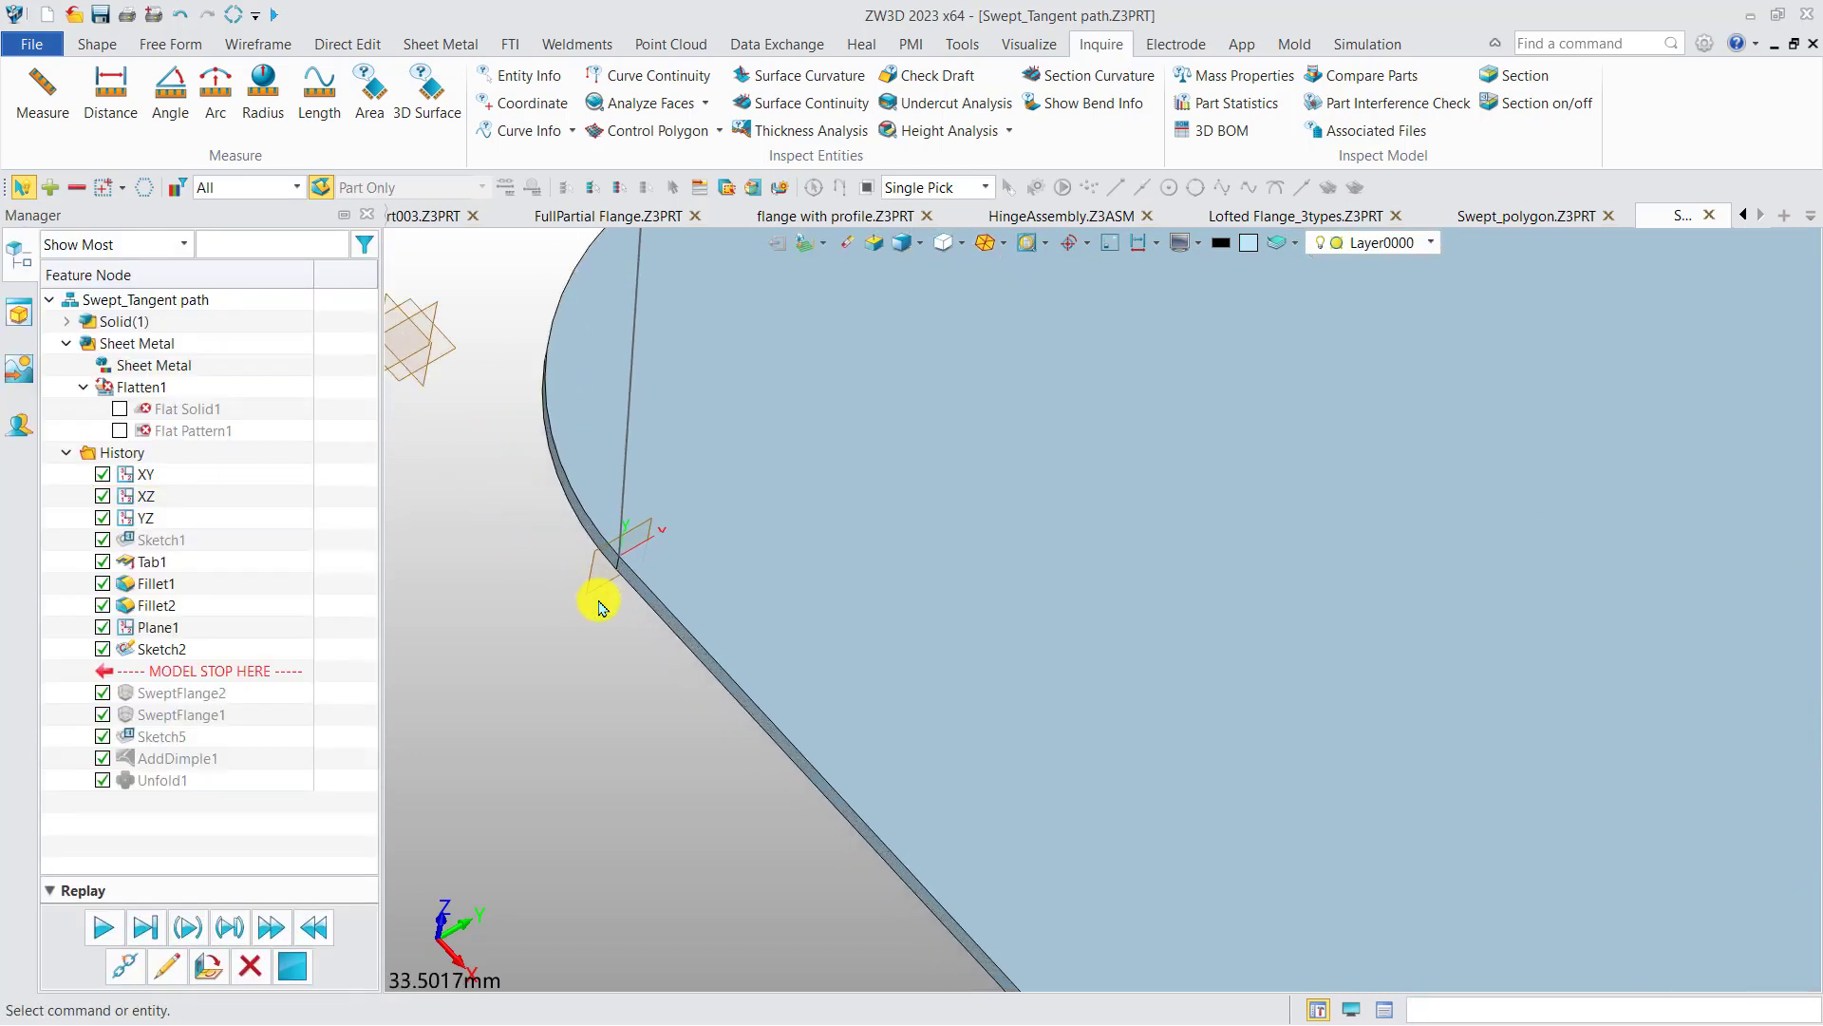
pyautogui.scroll(2, 599, 608)
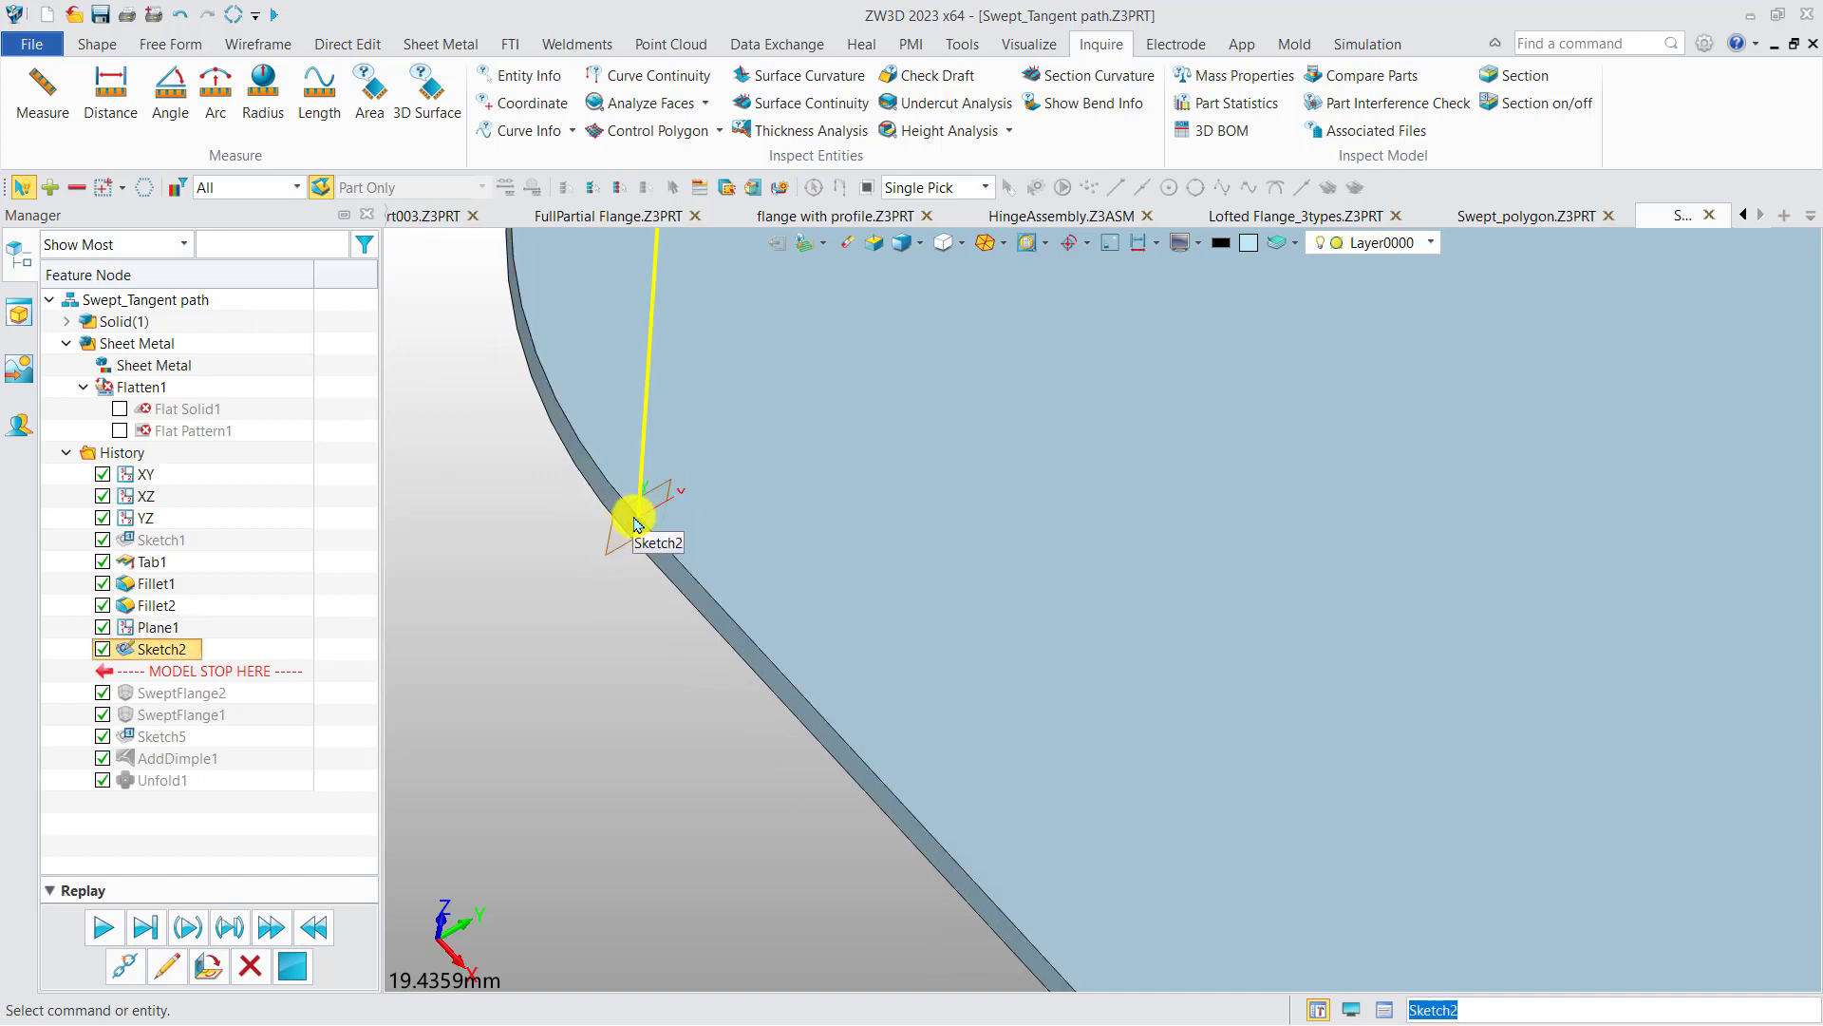
pyautogui.scroll(3, 634, 524)
pyautogui.rightClick(633, 518)
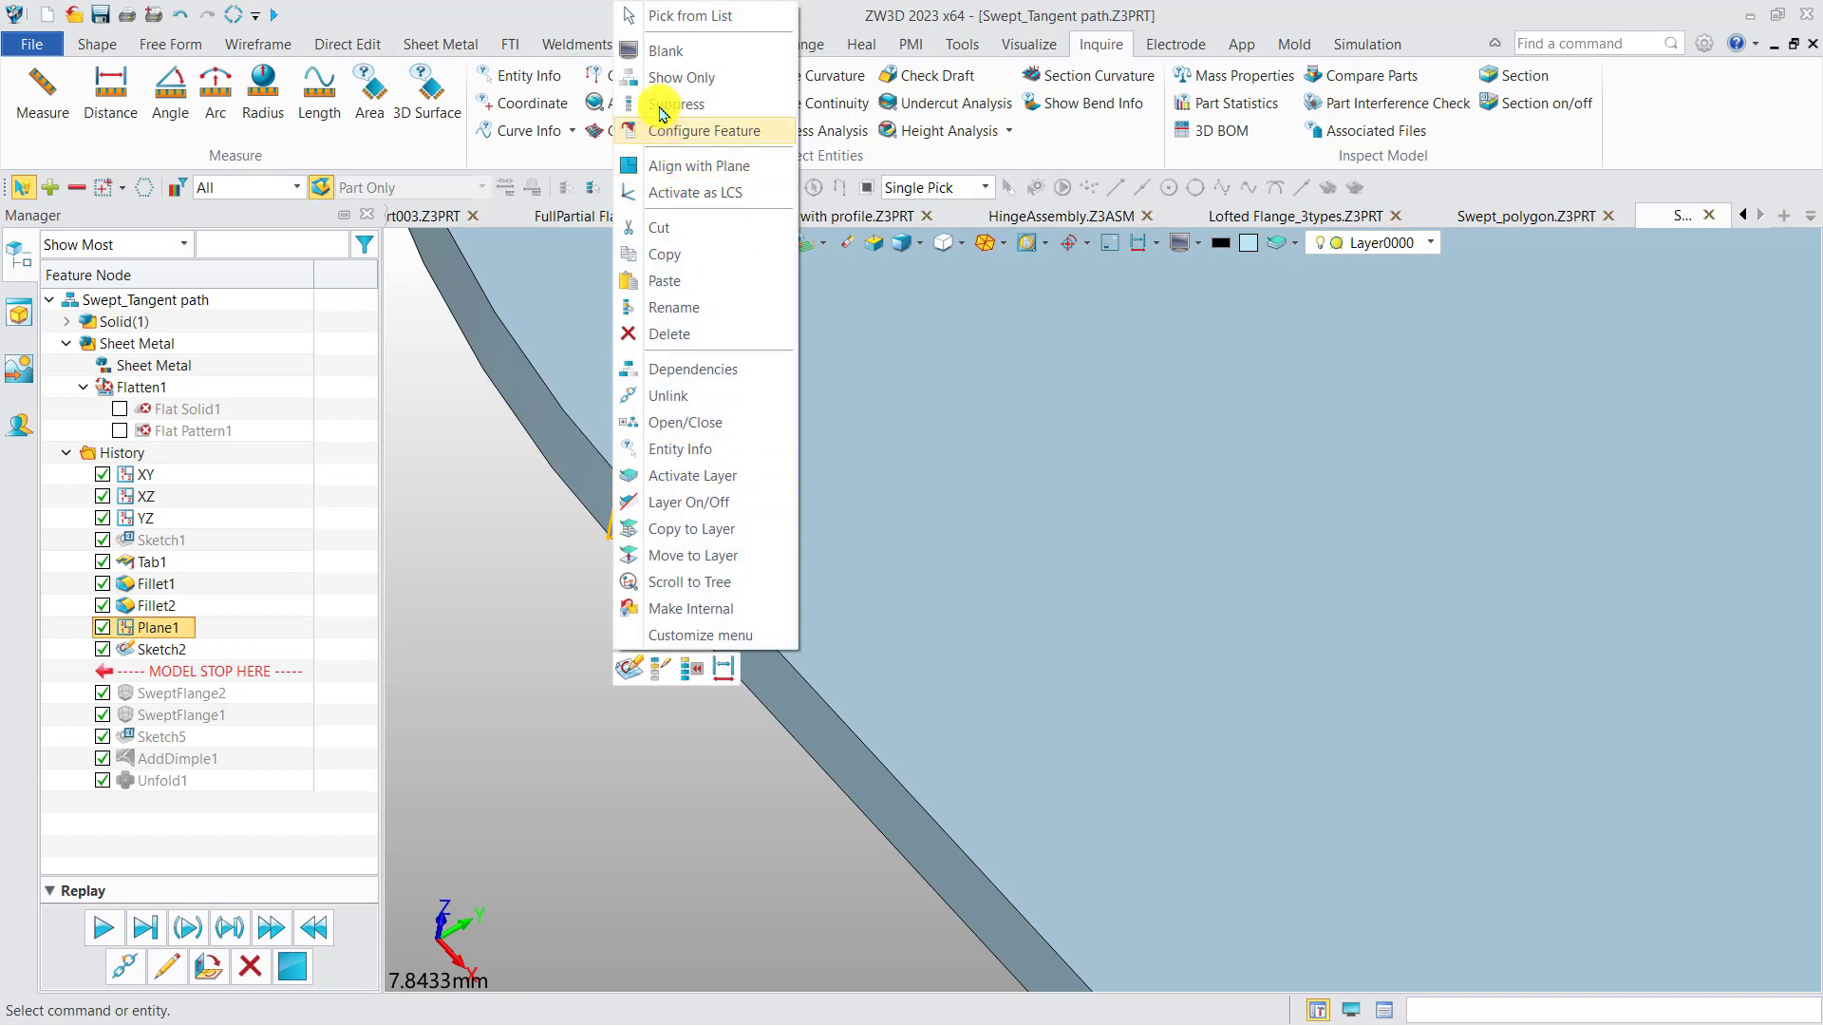
pyautogui.click(665, 50)
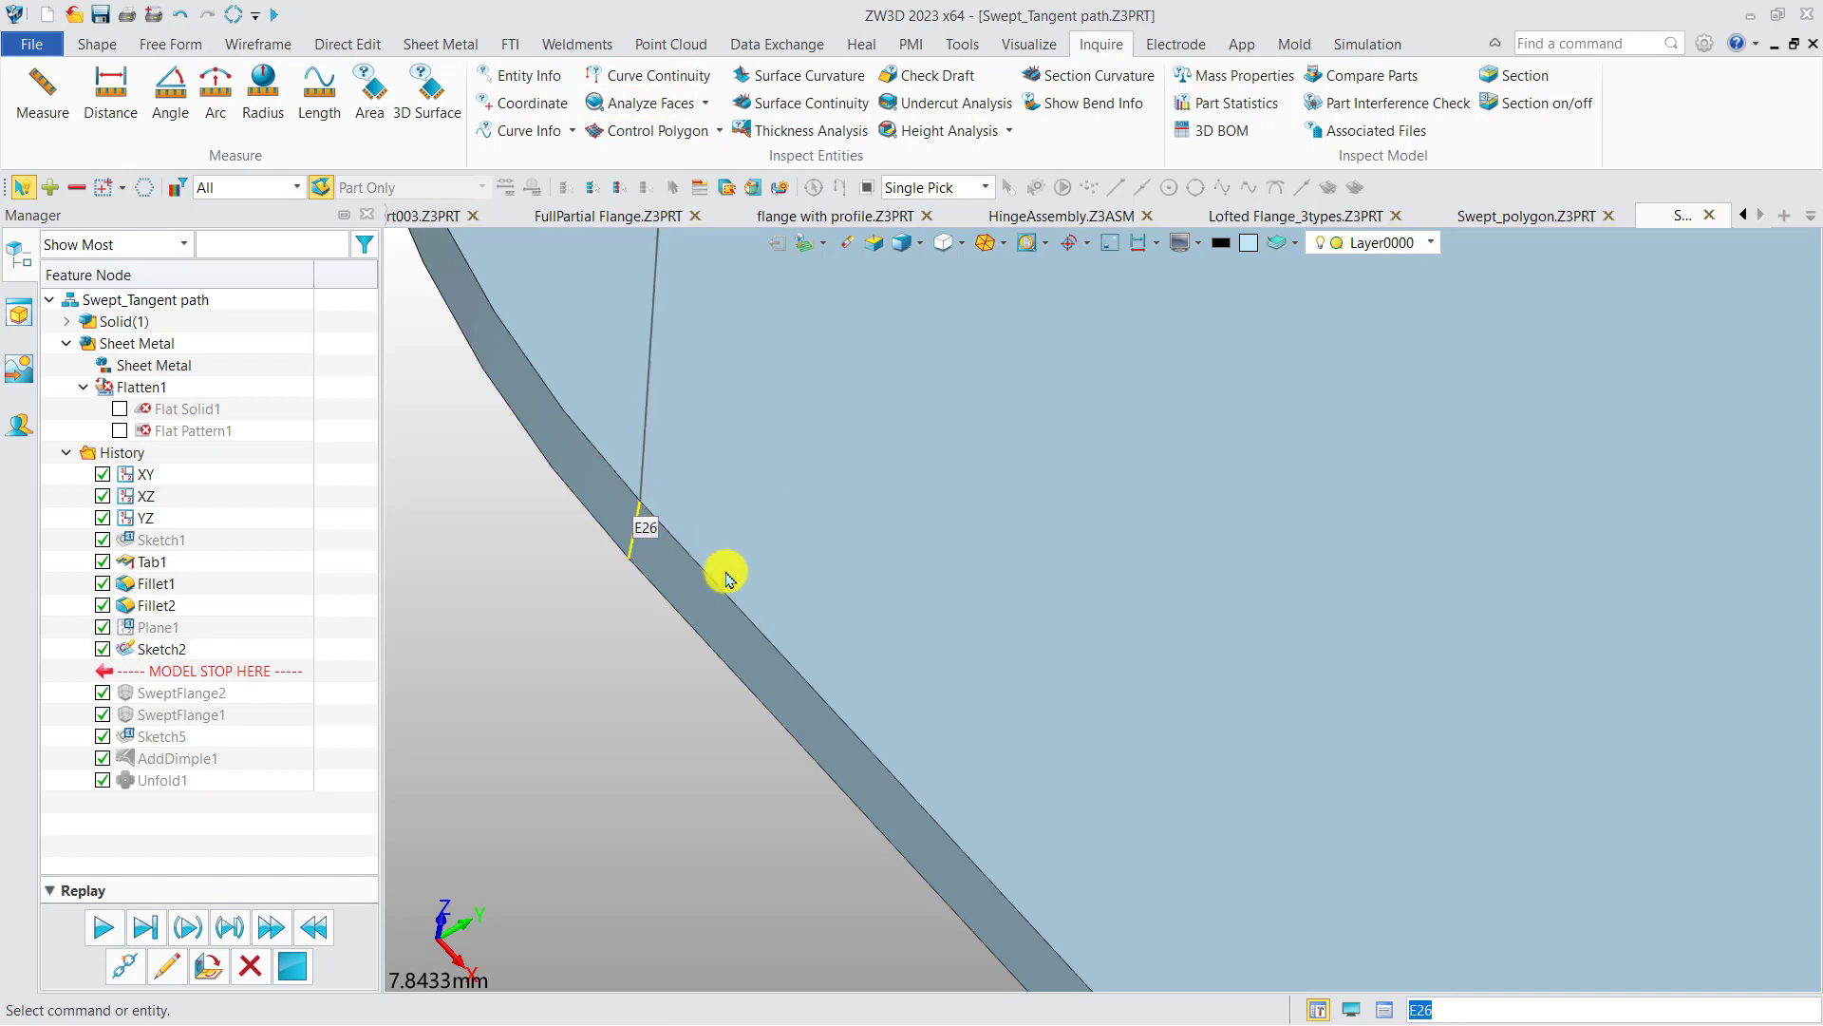
pyautogui.scroll(-8, 714, 570)
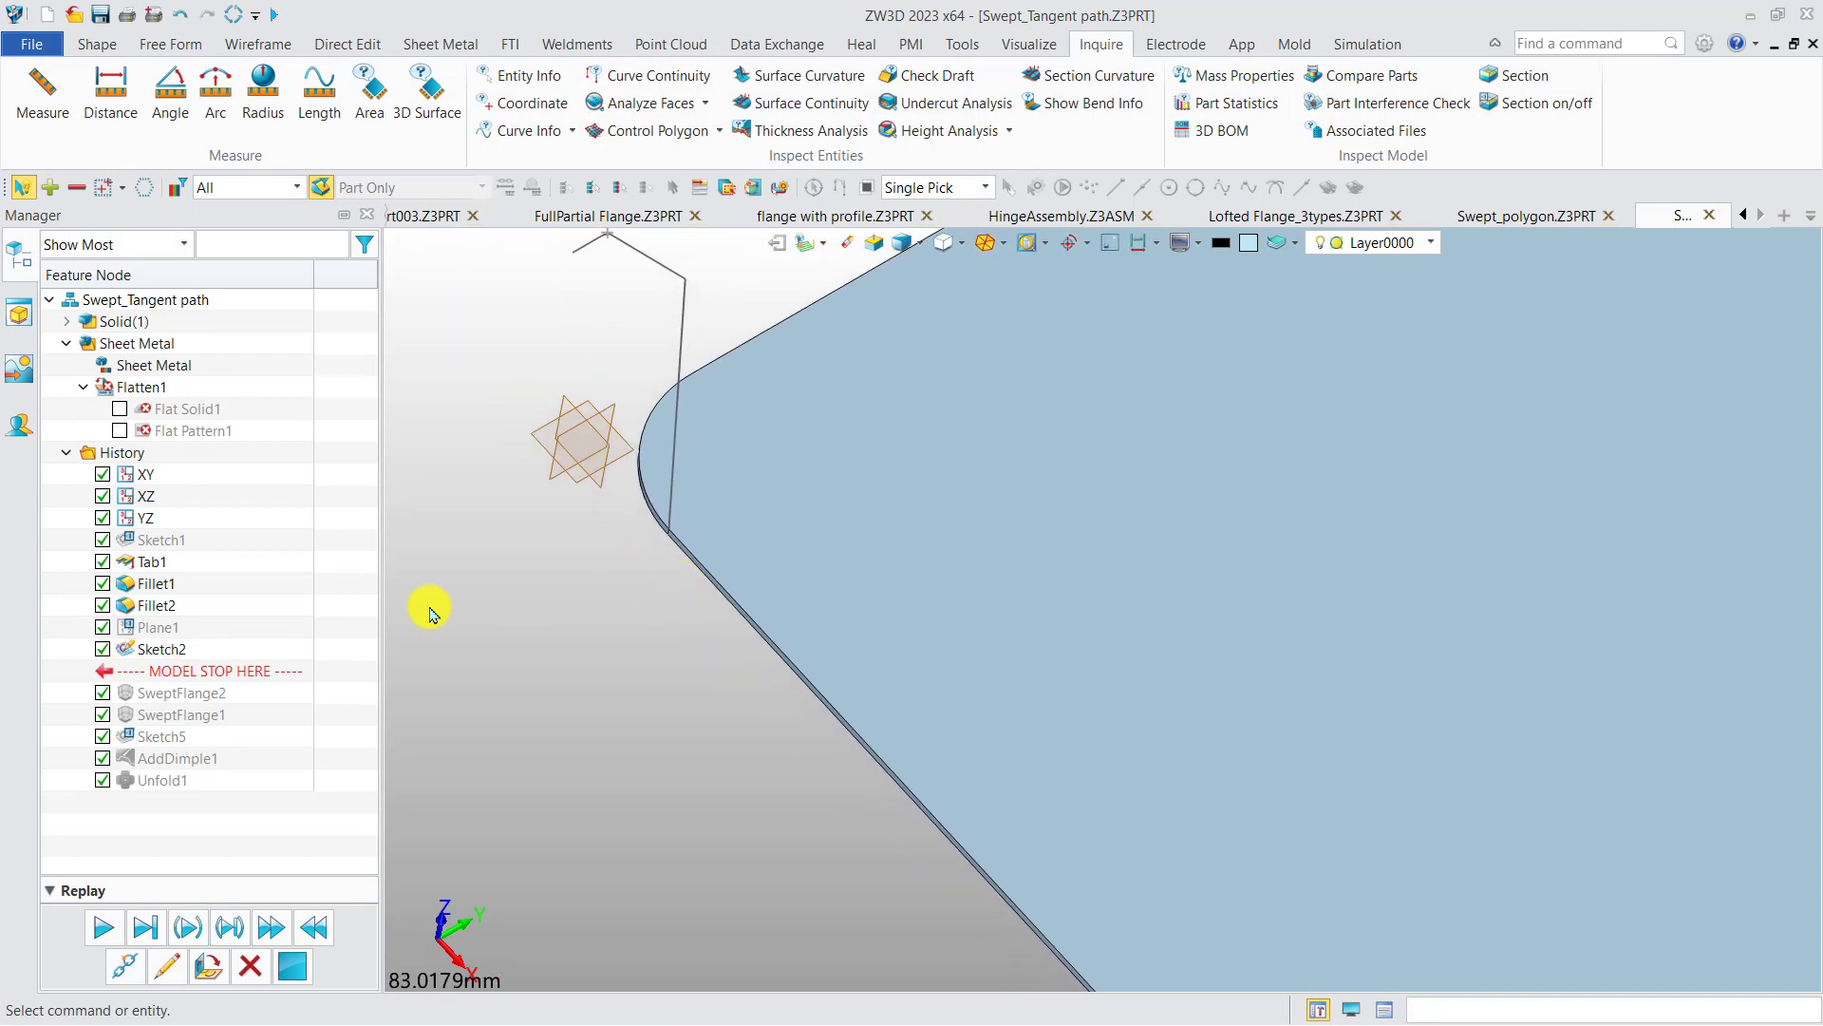
# Redefine Plane1 by moving its origin along the plate's long straight edge, away from the rounded corner
pyautogui.rightClick(163, 631)
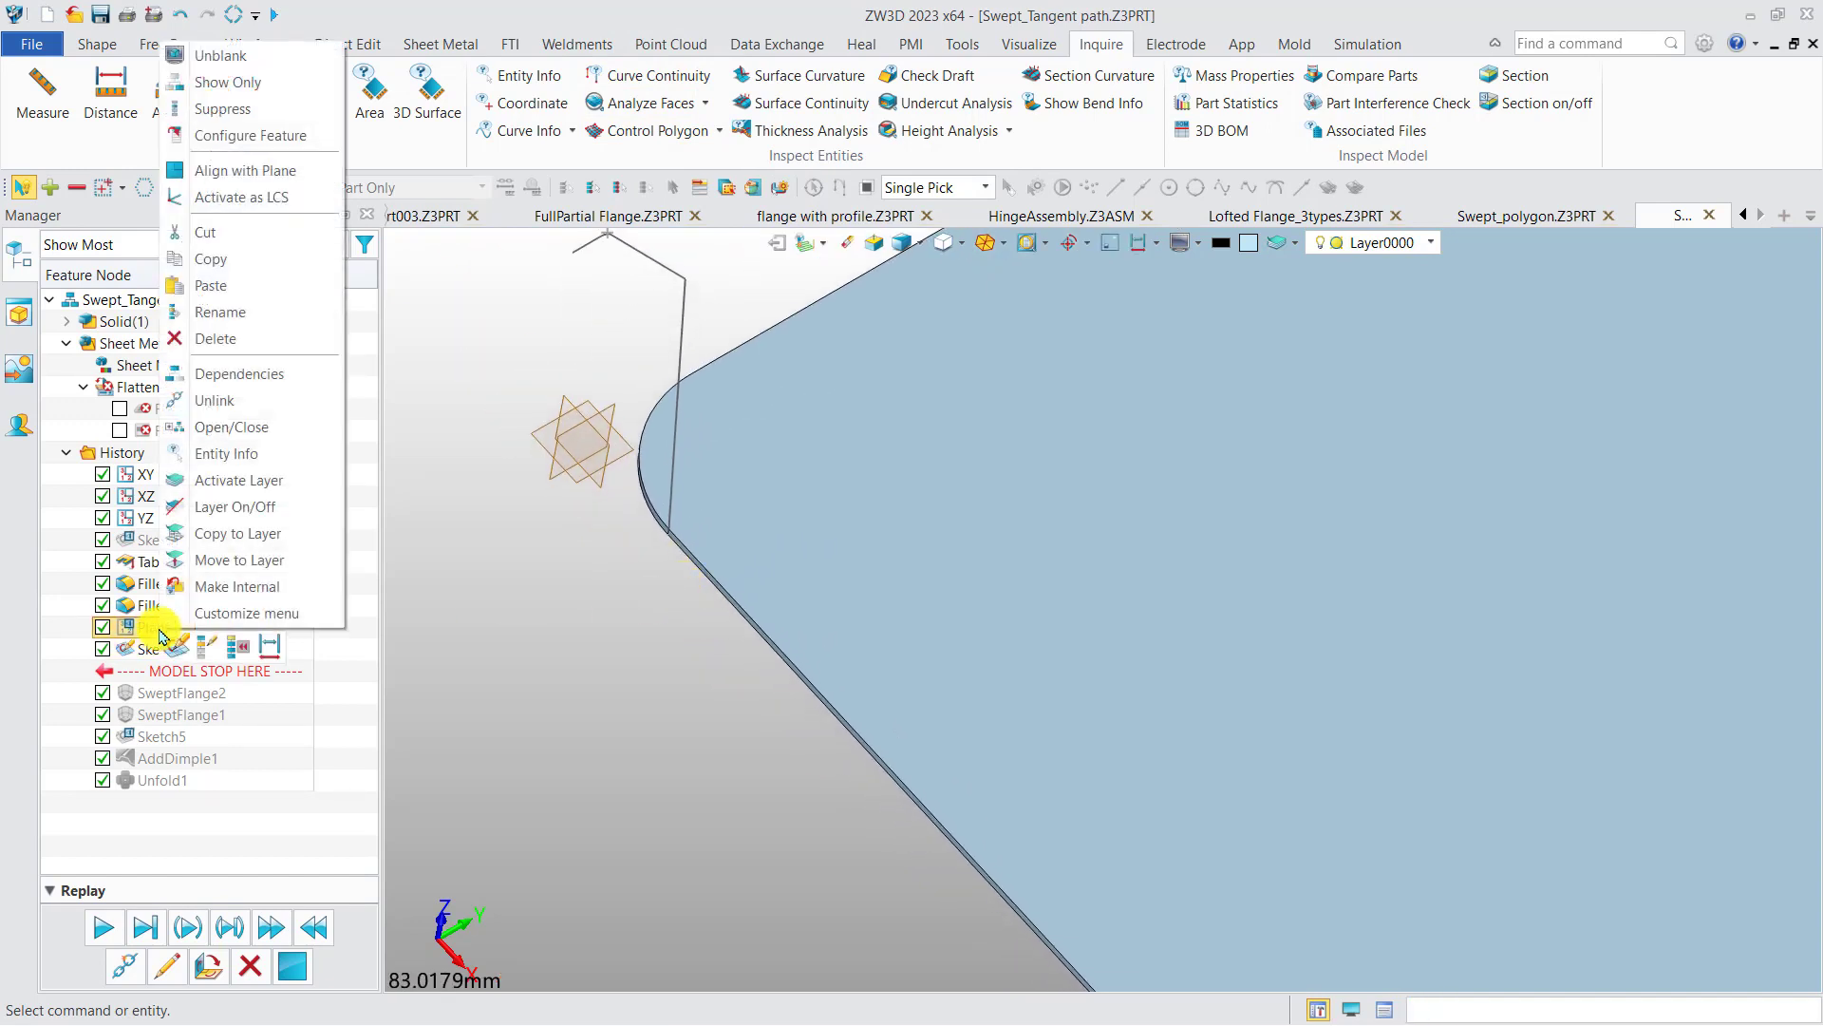
pyautogui.click(207, 648)
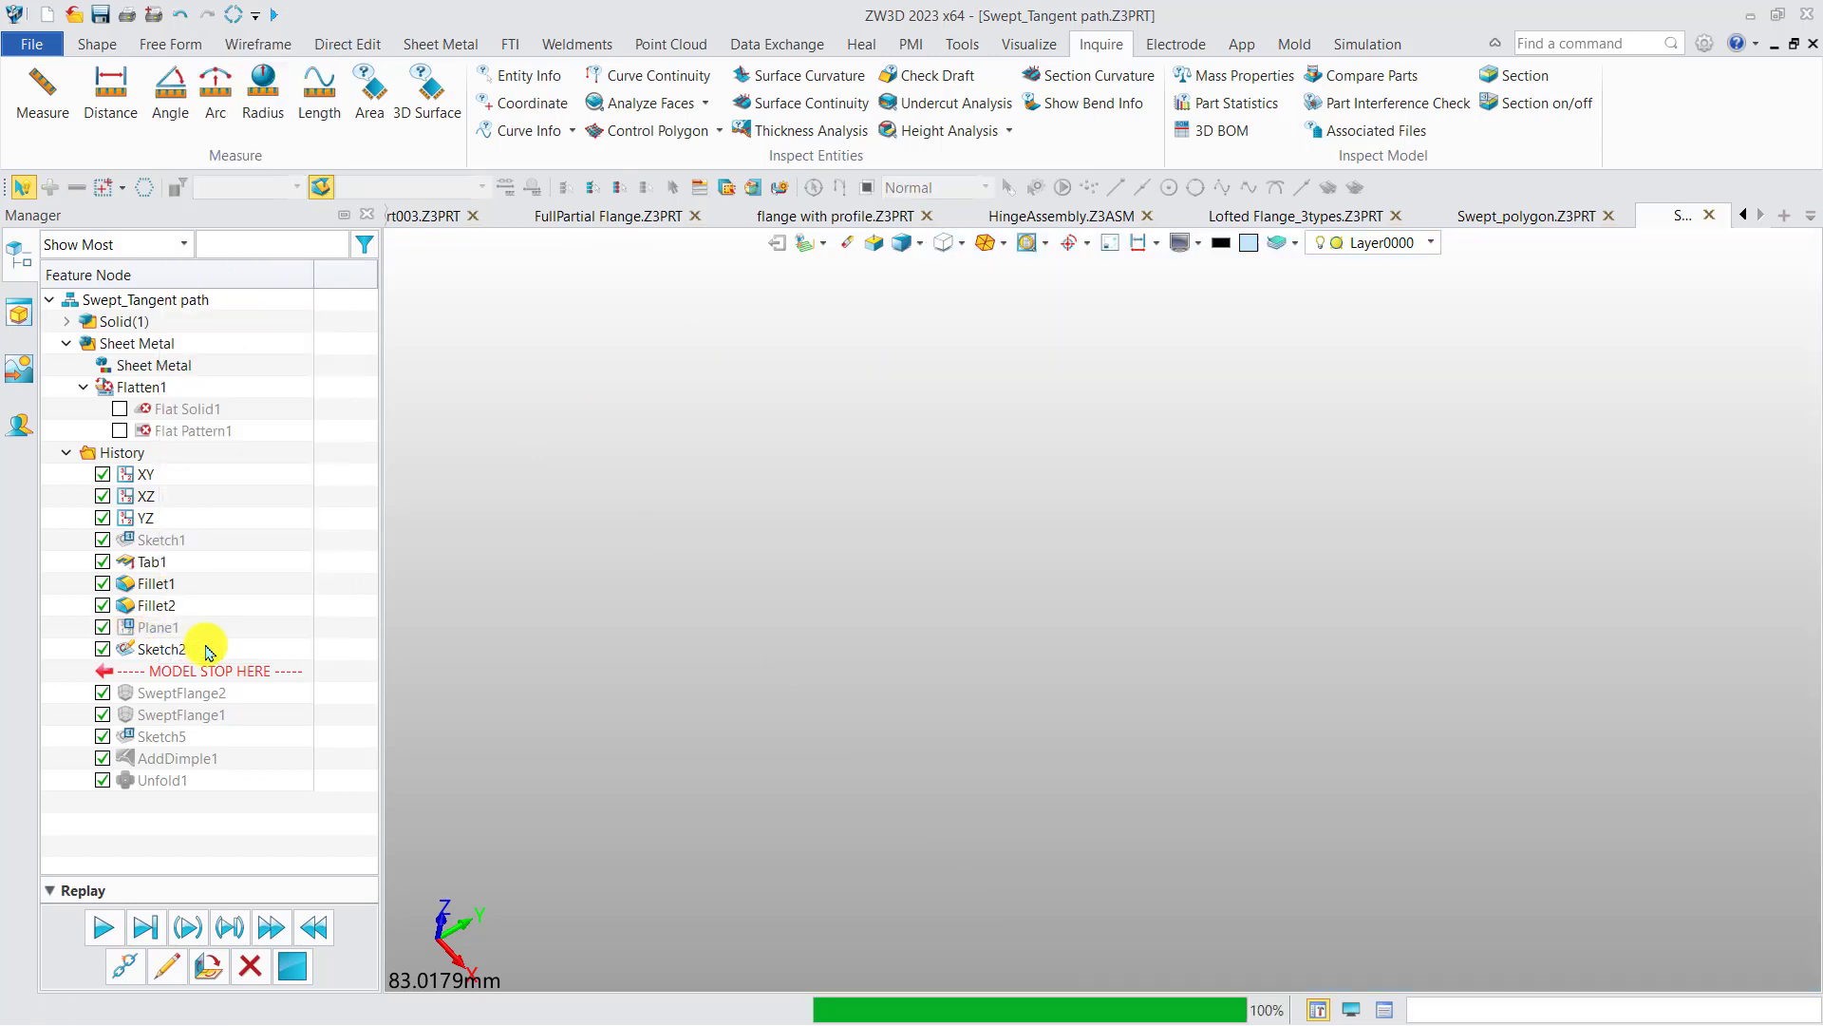
pyautogui.moveTo(693, 649); pyautogui.dragTo(640, 606, button='middle')
pyautogui.moveTo(631, 509); pyautogui.dragTo(703, 629)
pyautogui.click(63, 245)
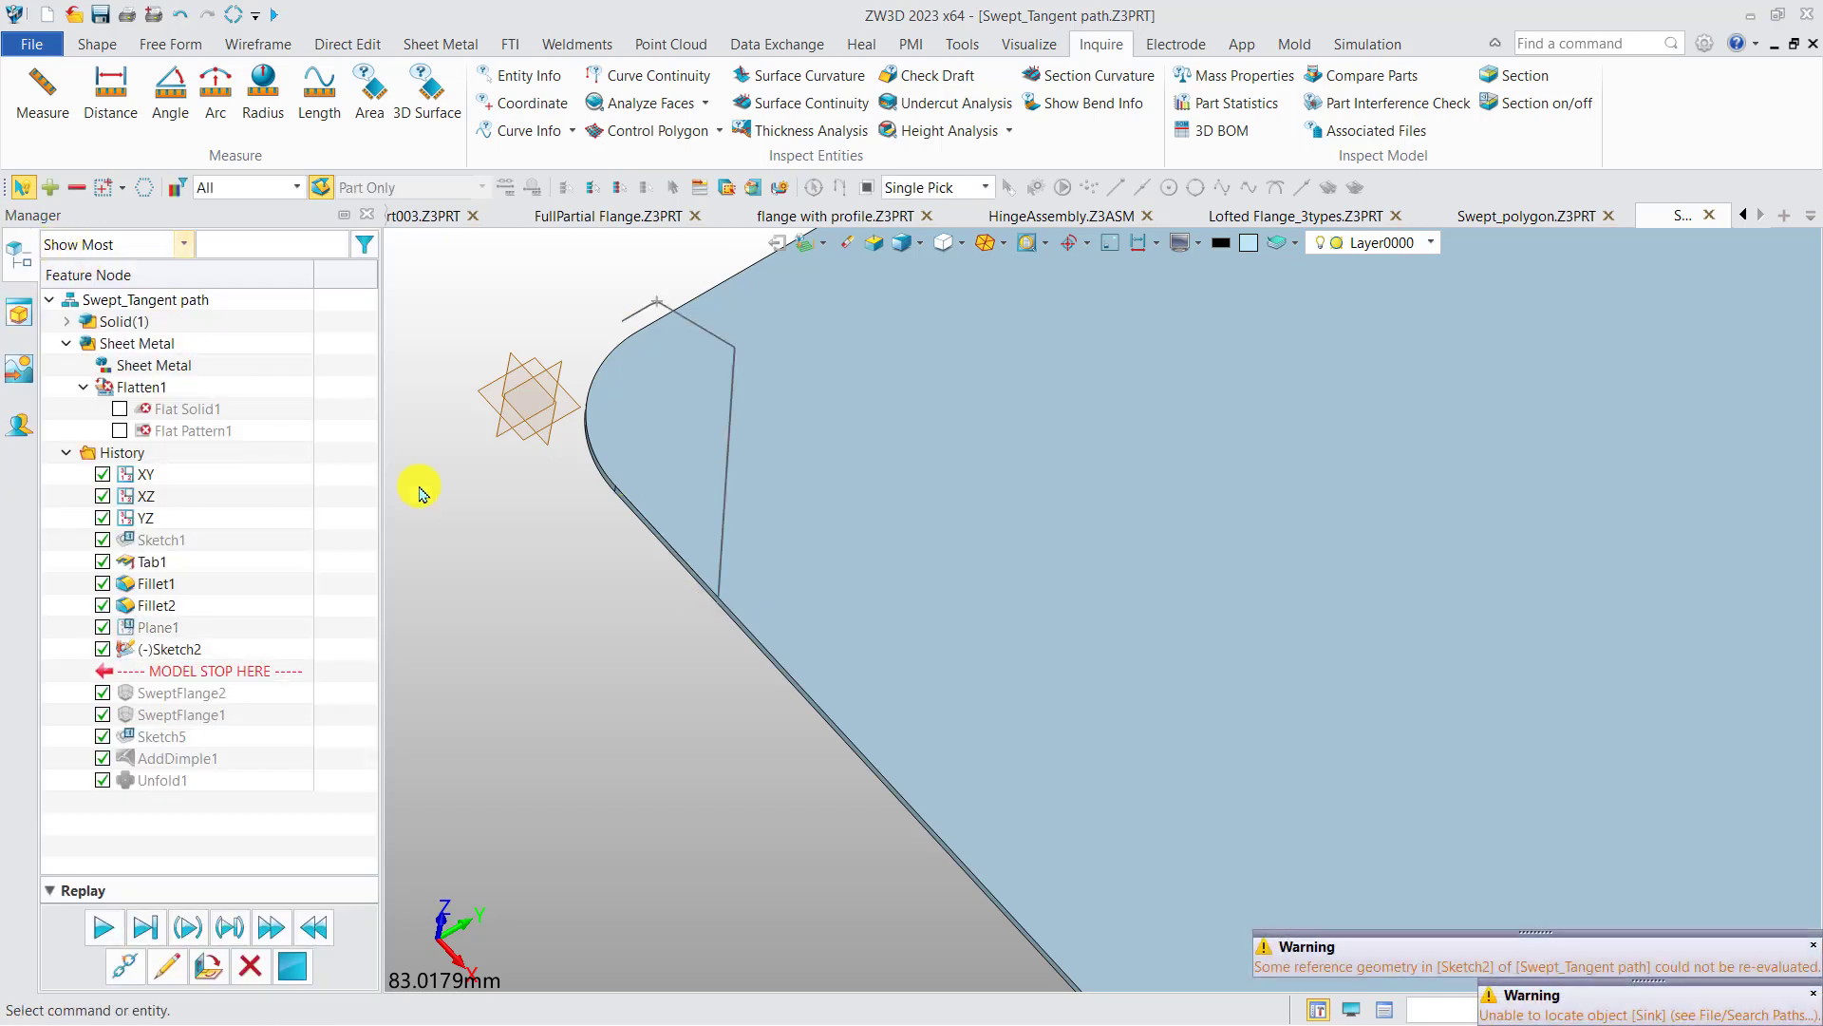
# Roll the model history forward past SweptFlange2 to rebuild the flange with the relocated profile sketch
pyautogui.moveTo(278, 667)
pyautogui.mouseDown()
pyautogui.moveTo(245, 680)
pyautogui.moveTo(253, 692)
pyautogui.mouseUp()
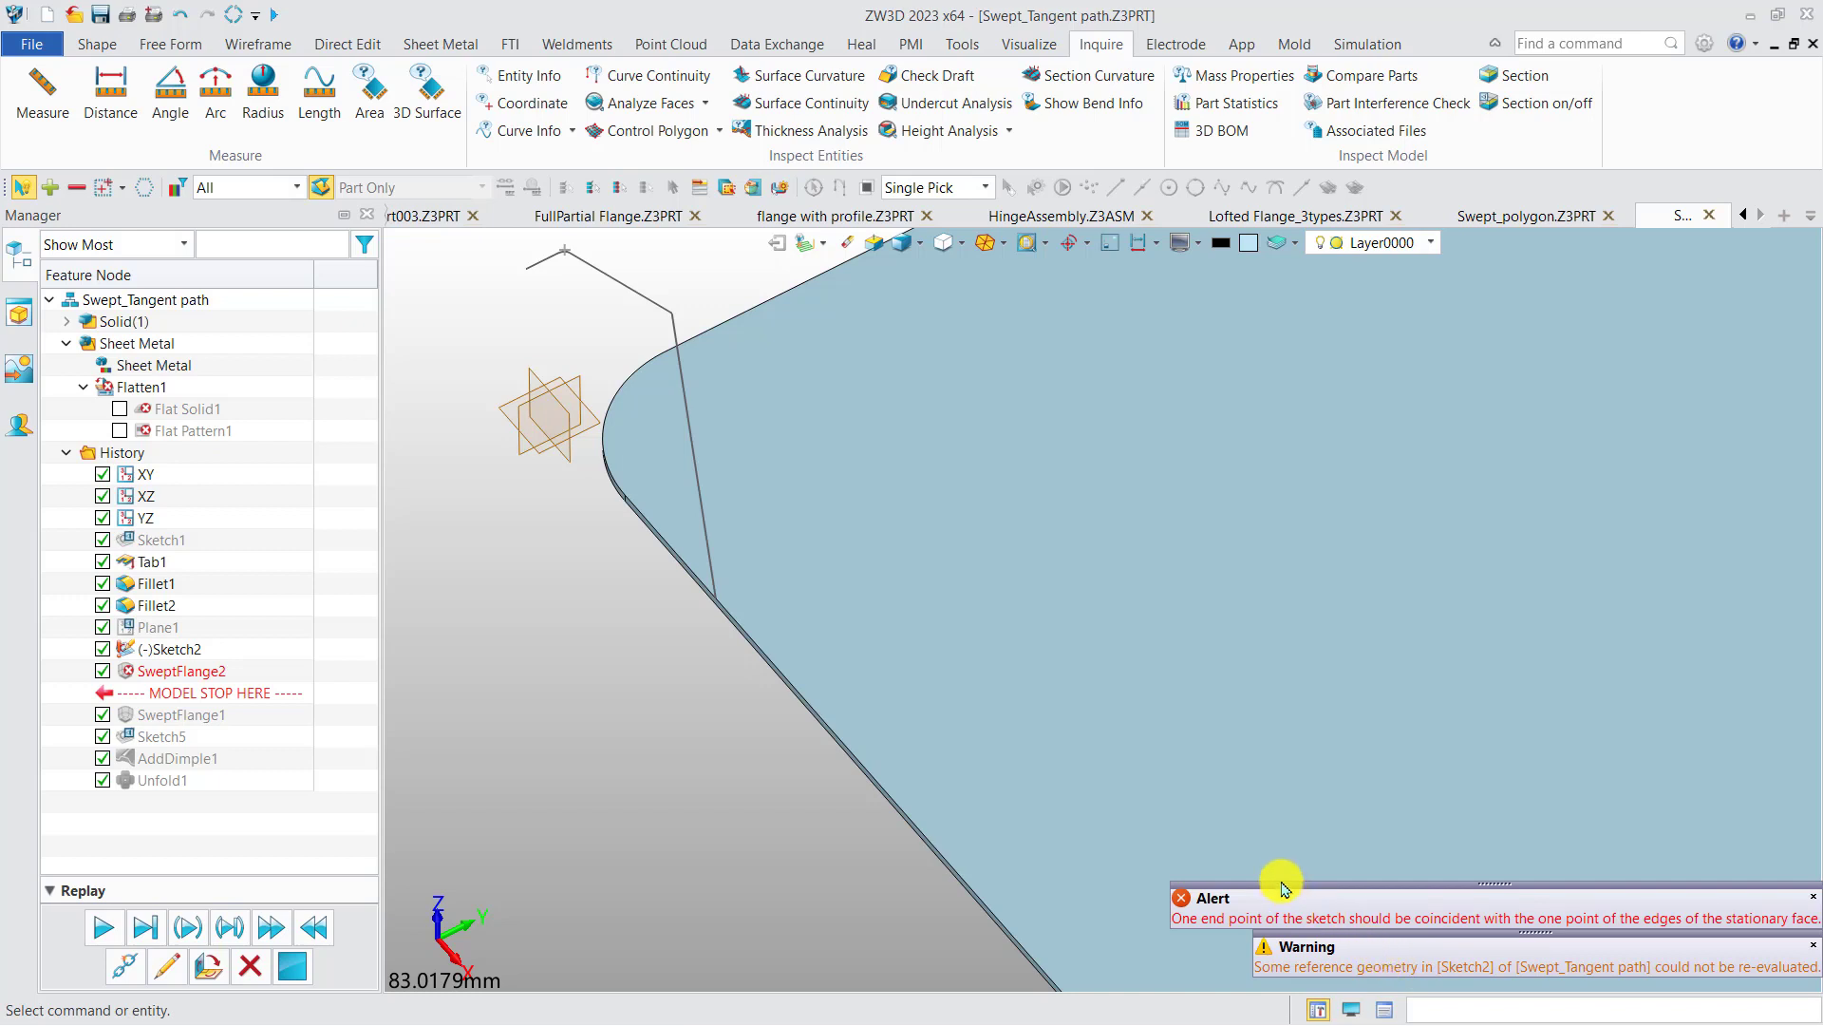
pyautogui.scroll(-4, 822, 698)
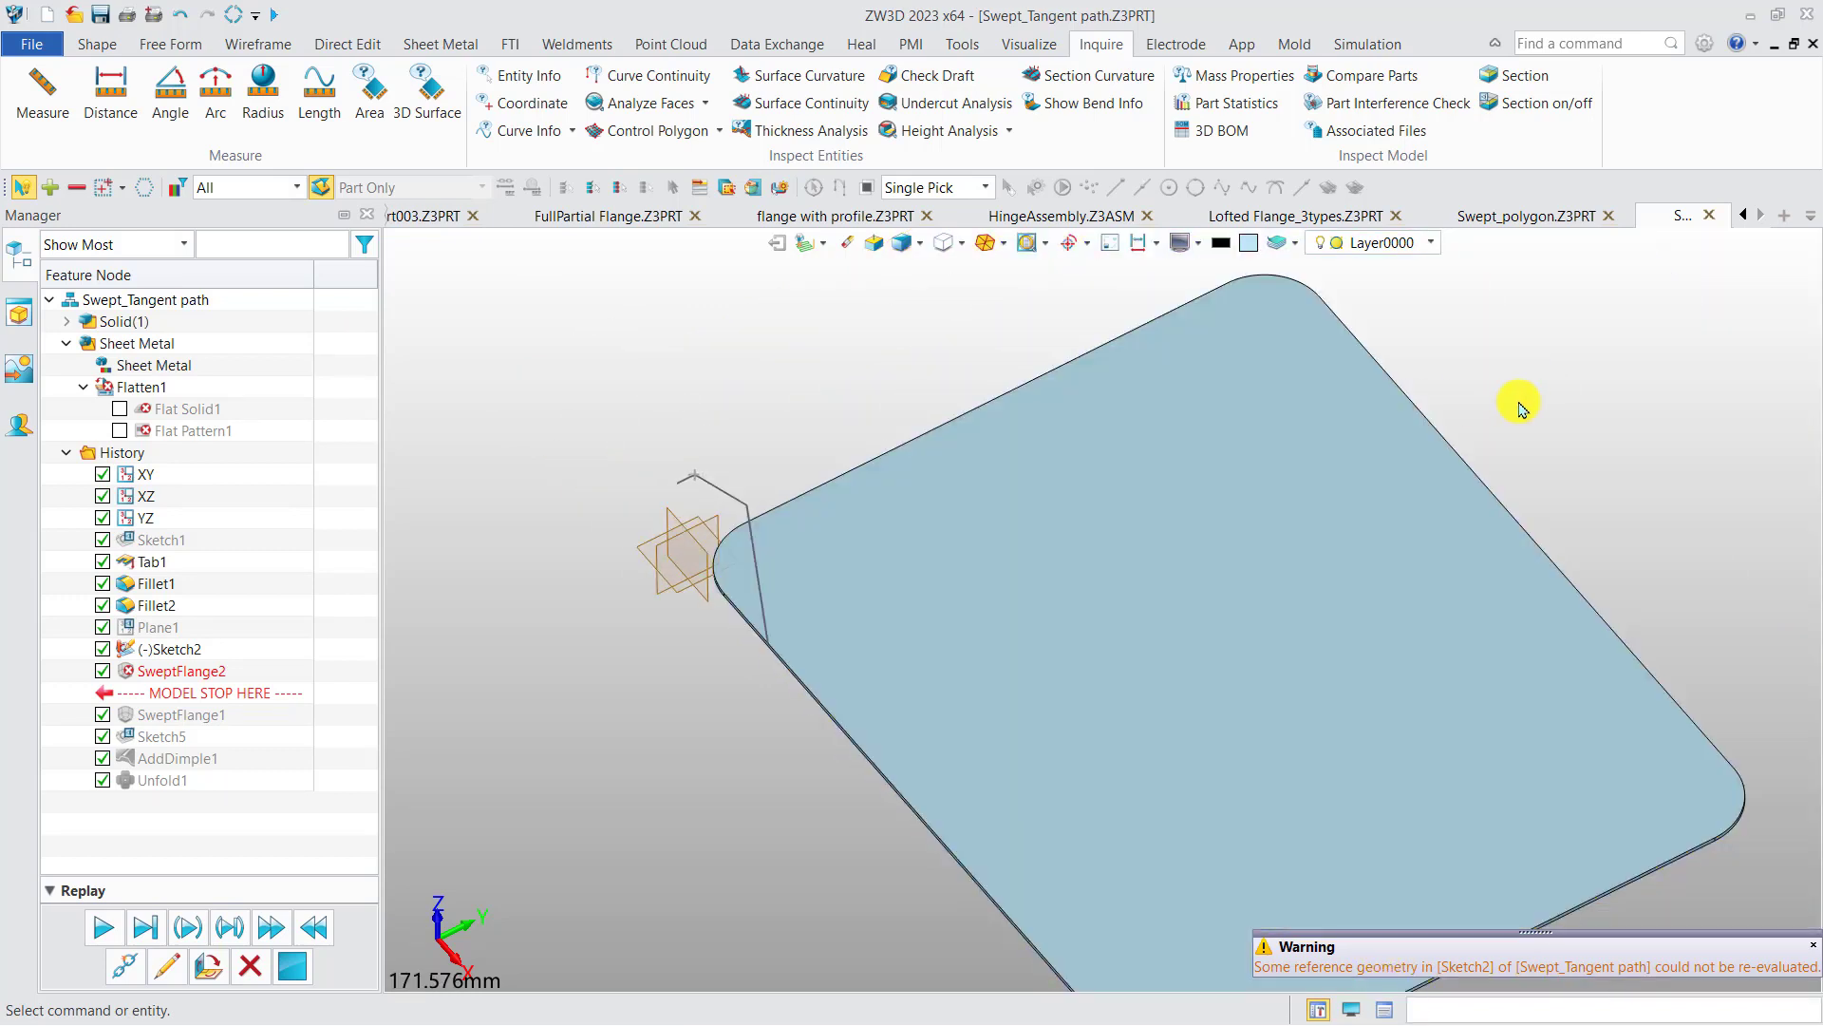
pyautogui.scroll(-1, 1521, 406)
pyautogui.moveTo(1538, 411); pyautogui.dragTo(1355, 404, button='middle')
# Undo the Plane1 relocation and history changes, and restore the rebuilt SweptFlange2 on the plate
pyautogui.hotkey('ctrl', 'z')
pyautogui.hotkey('ctrl', 'z')
pyautogui.hotkey('ctrl', 'z')
pyautogui.hotkey('ctrl', 'z')
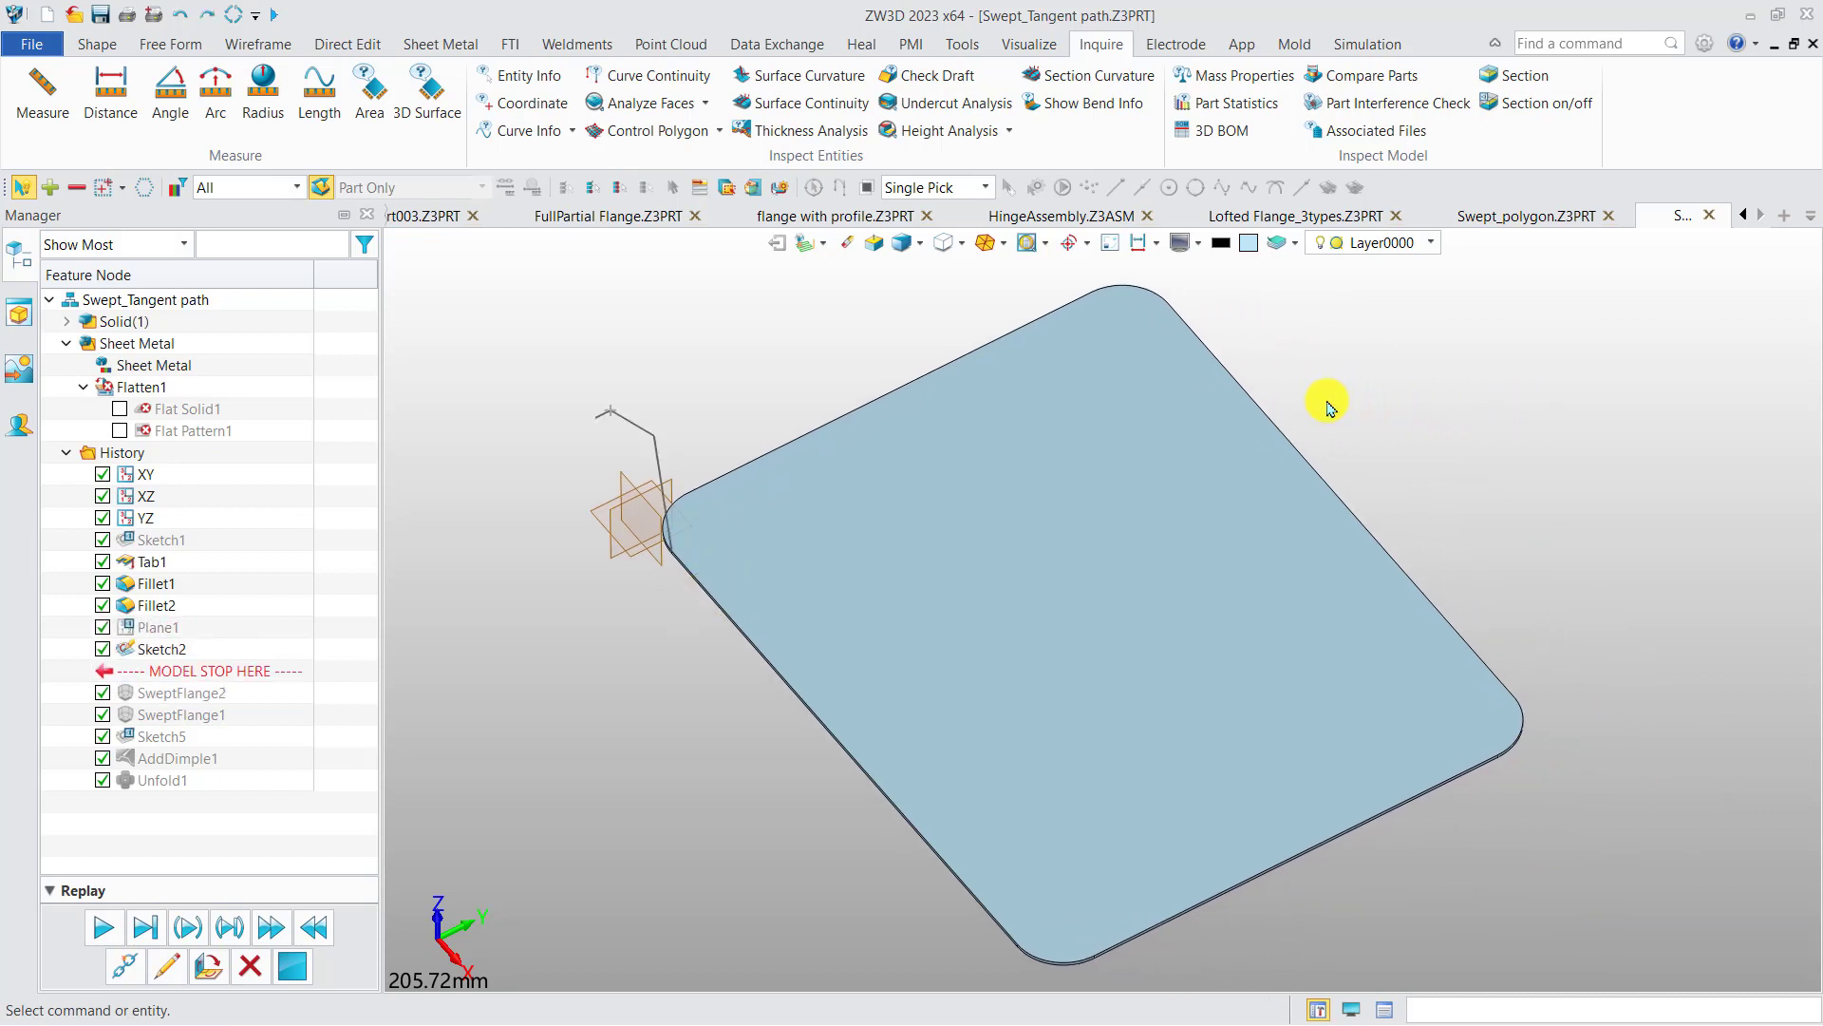
pyautogui.hotkey('ctrl', 'y')
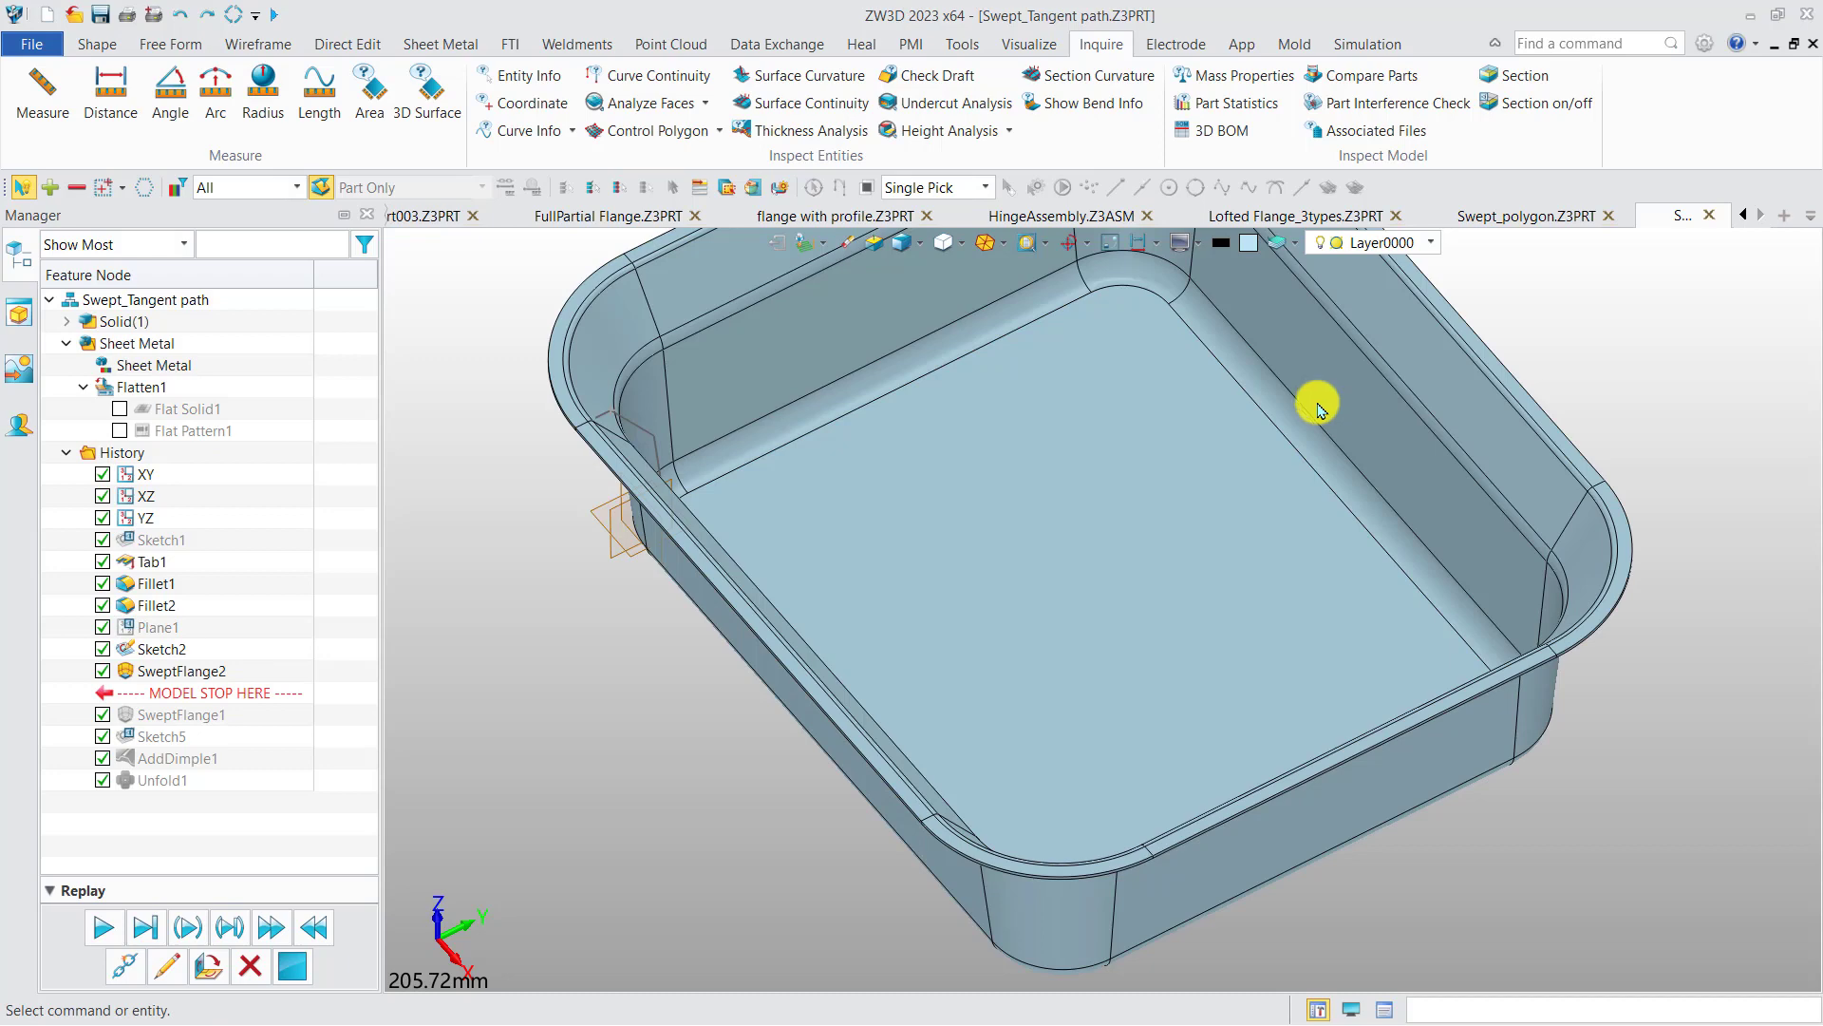
# Unfold the rounded tray with its inner base face as the stationary face
pyautogui.scroll(-2, 1254, 456)
pyautogui.moveTo(1454, 428); pyautogui.dragTo(1415, 482, button='middle')
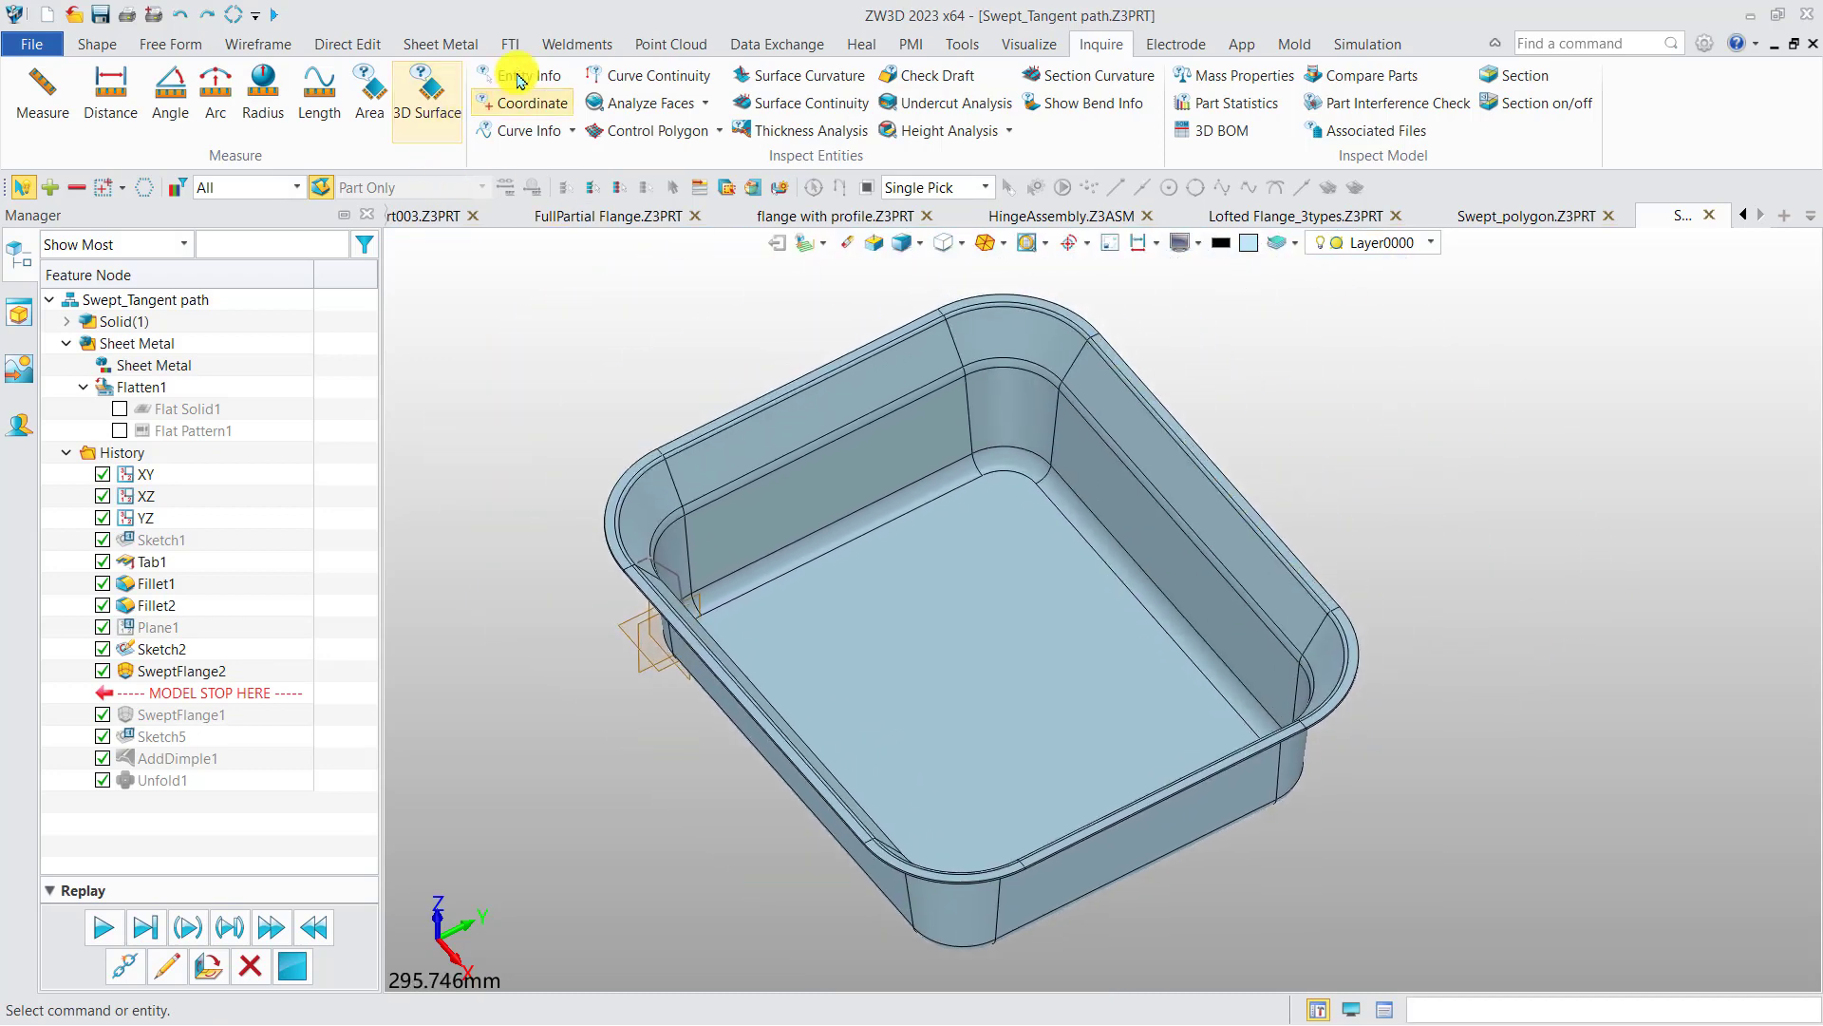
pyautogui.click(465, 43)
pyautogui.click(1024, 105)
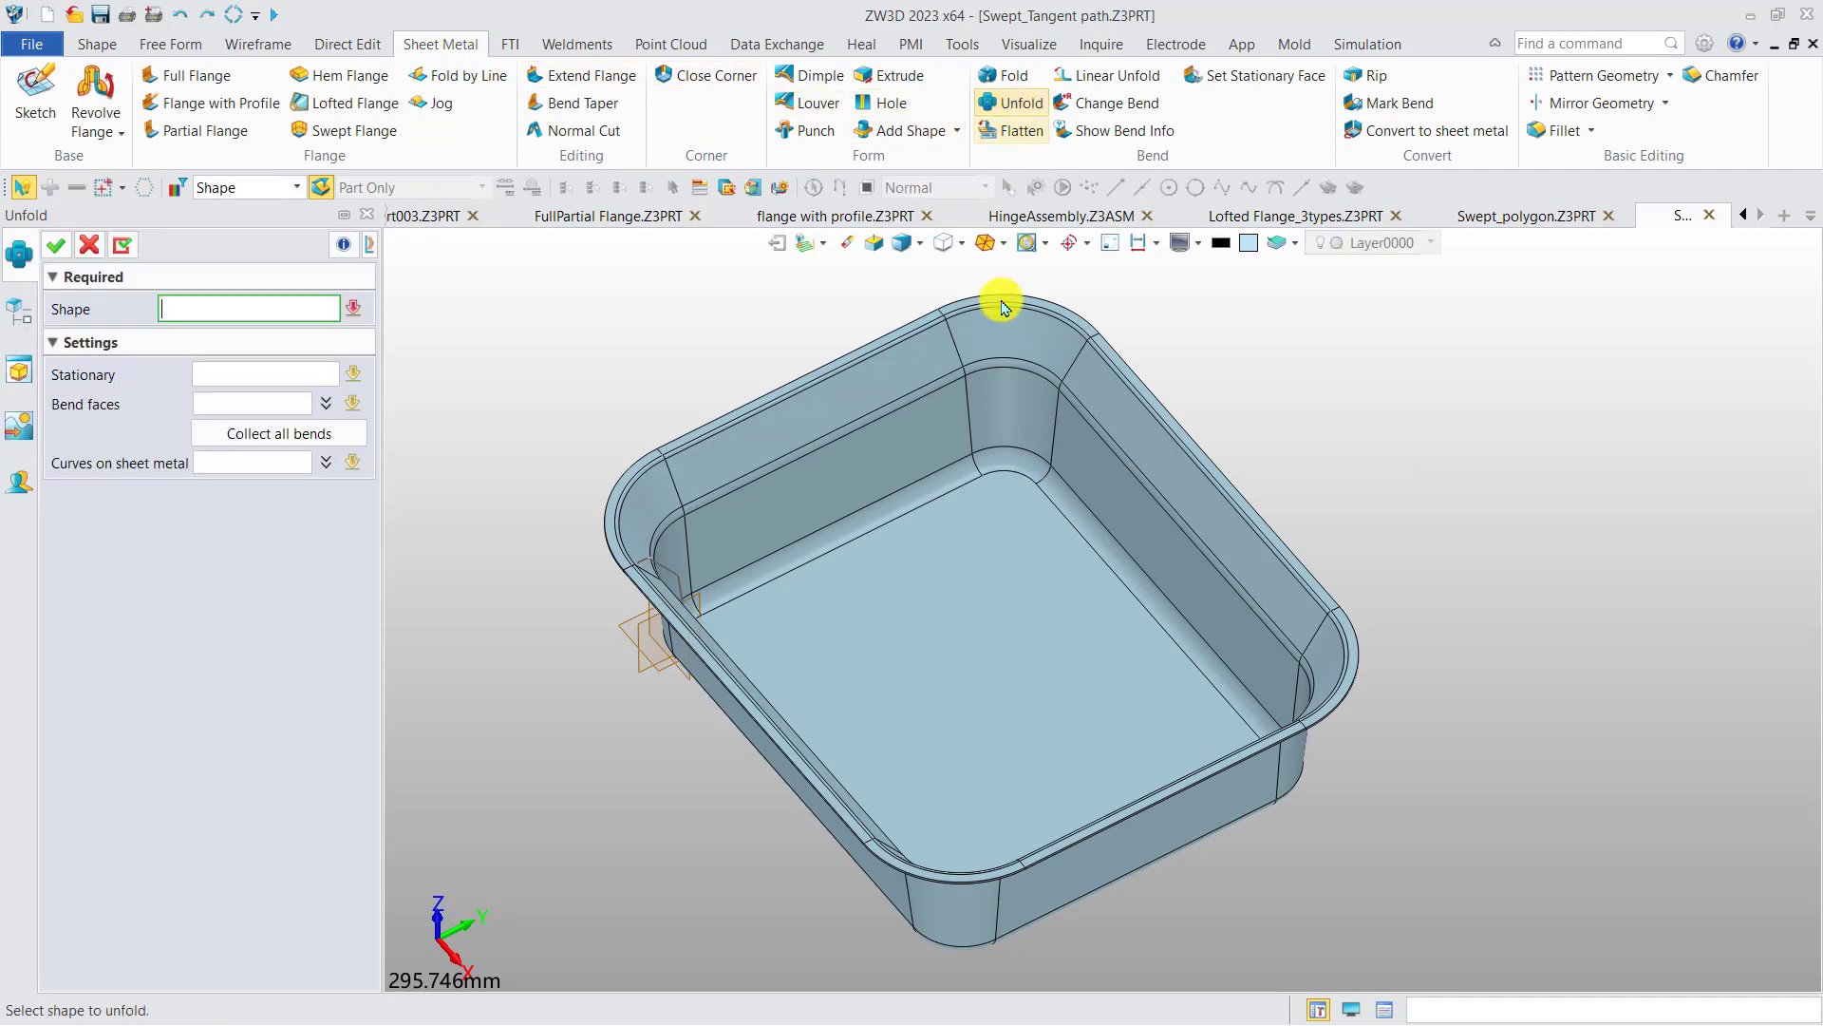
pyautogui.click(944, 570)
pyautogui.click(276, 373)
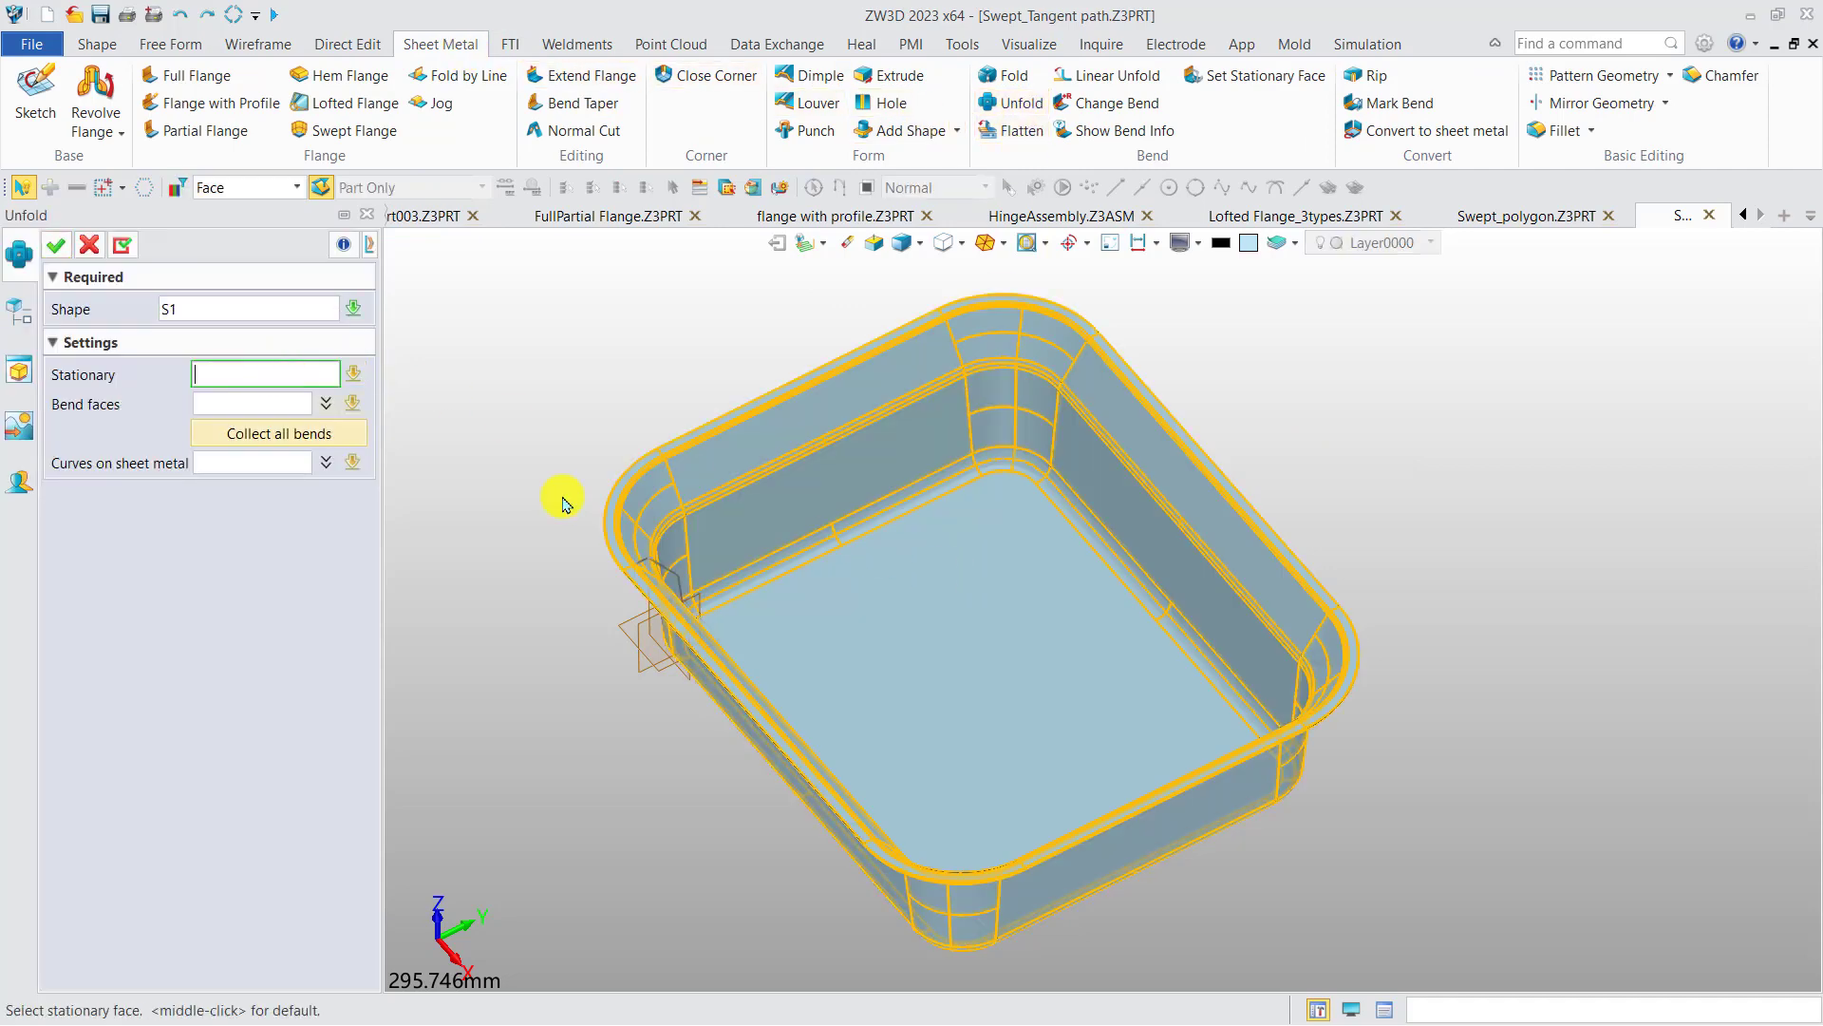
pyautogui.click(888, 615)
pyautogui.click(56, 245)
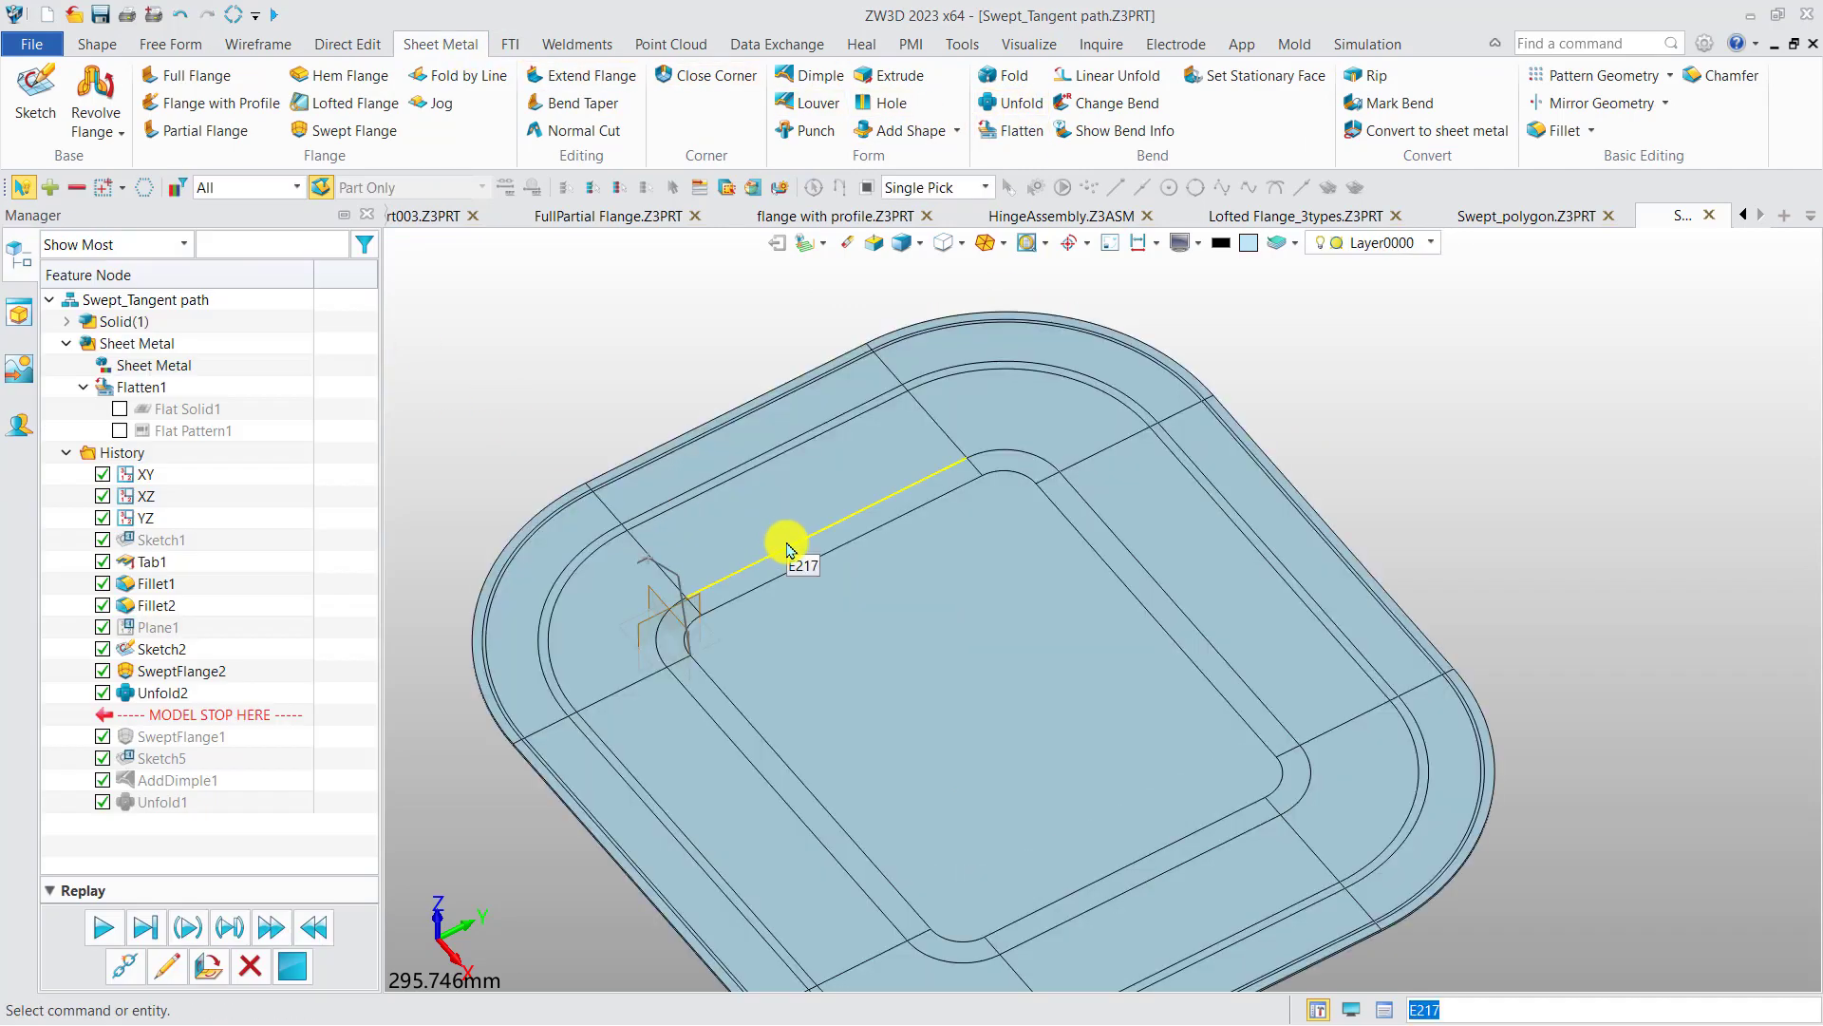
pyautogui.scroll(-2, 845, 529)
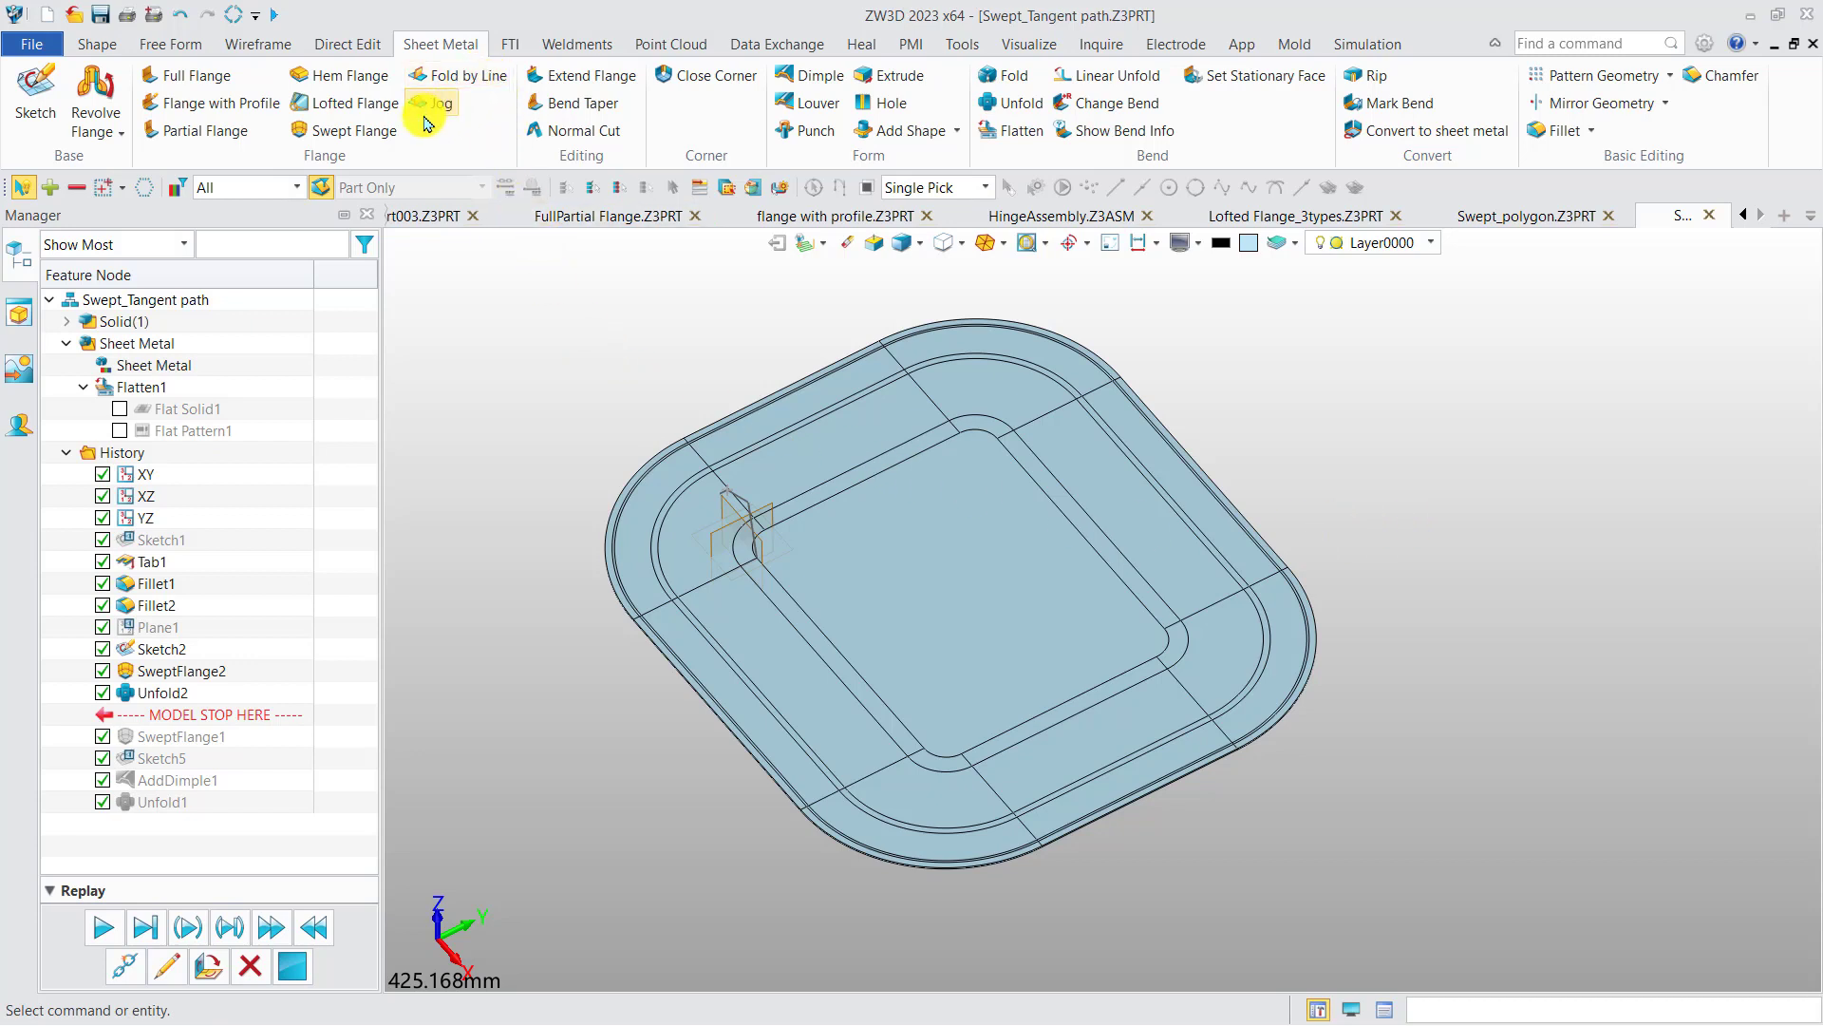
# Open the Fold by line.Z3PRT model from the 1. Flanges folder
pyautogui.click(71, 16)
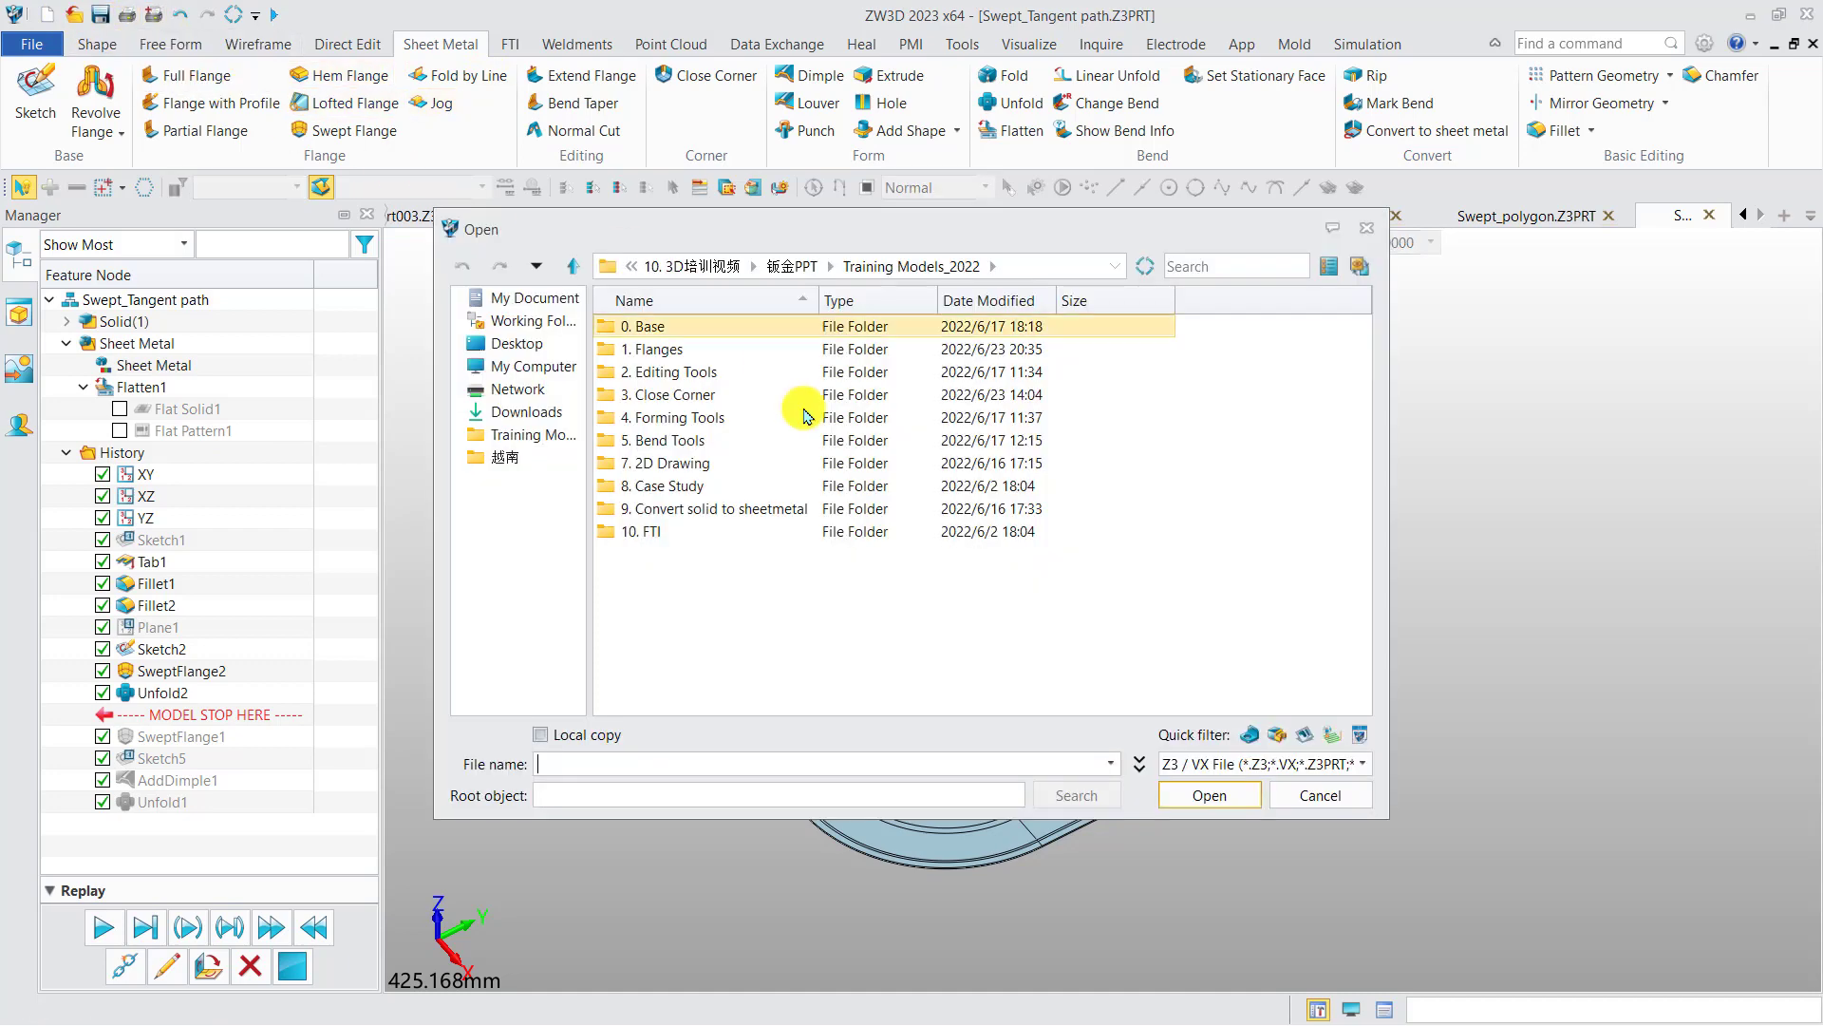
pyautogui.doubleClick(654, 353)
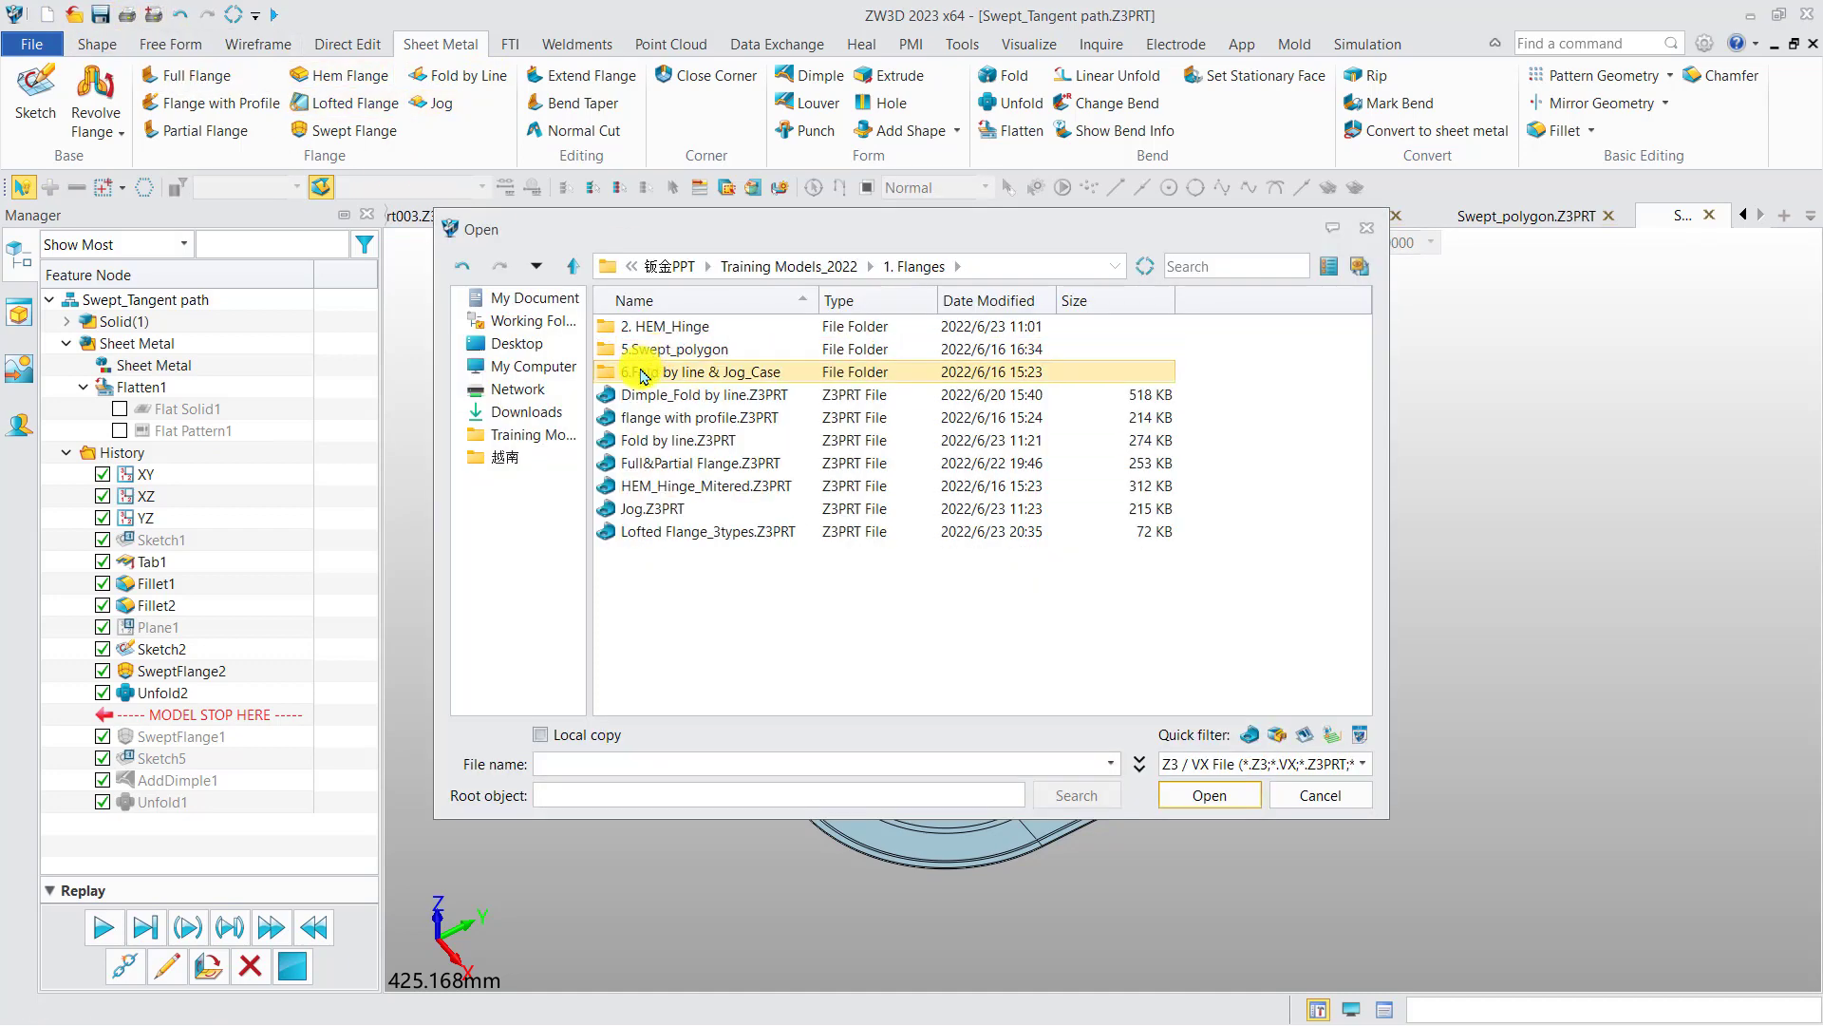
pyautogui.doubleClick(685, 439)
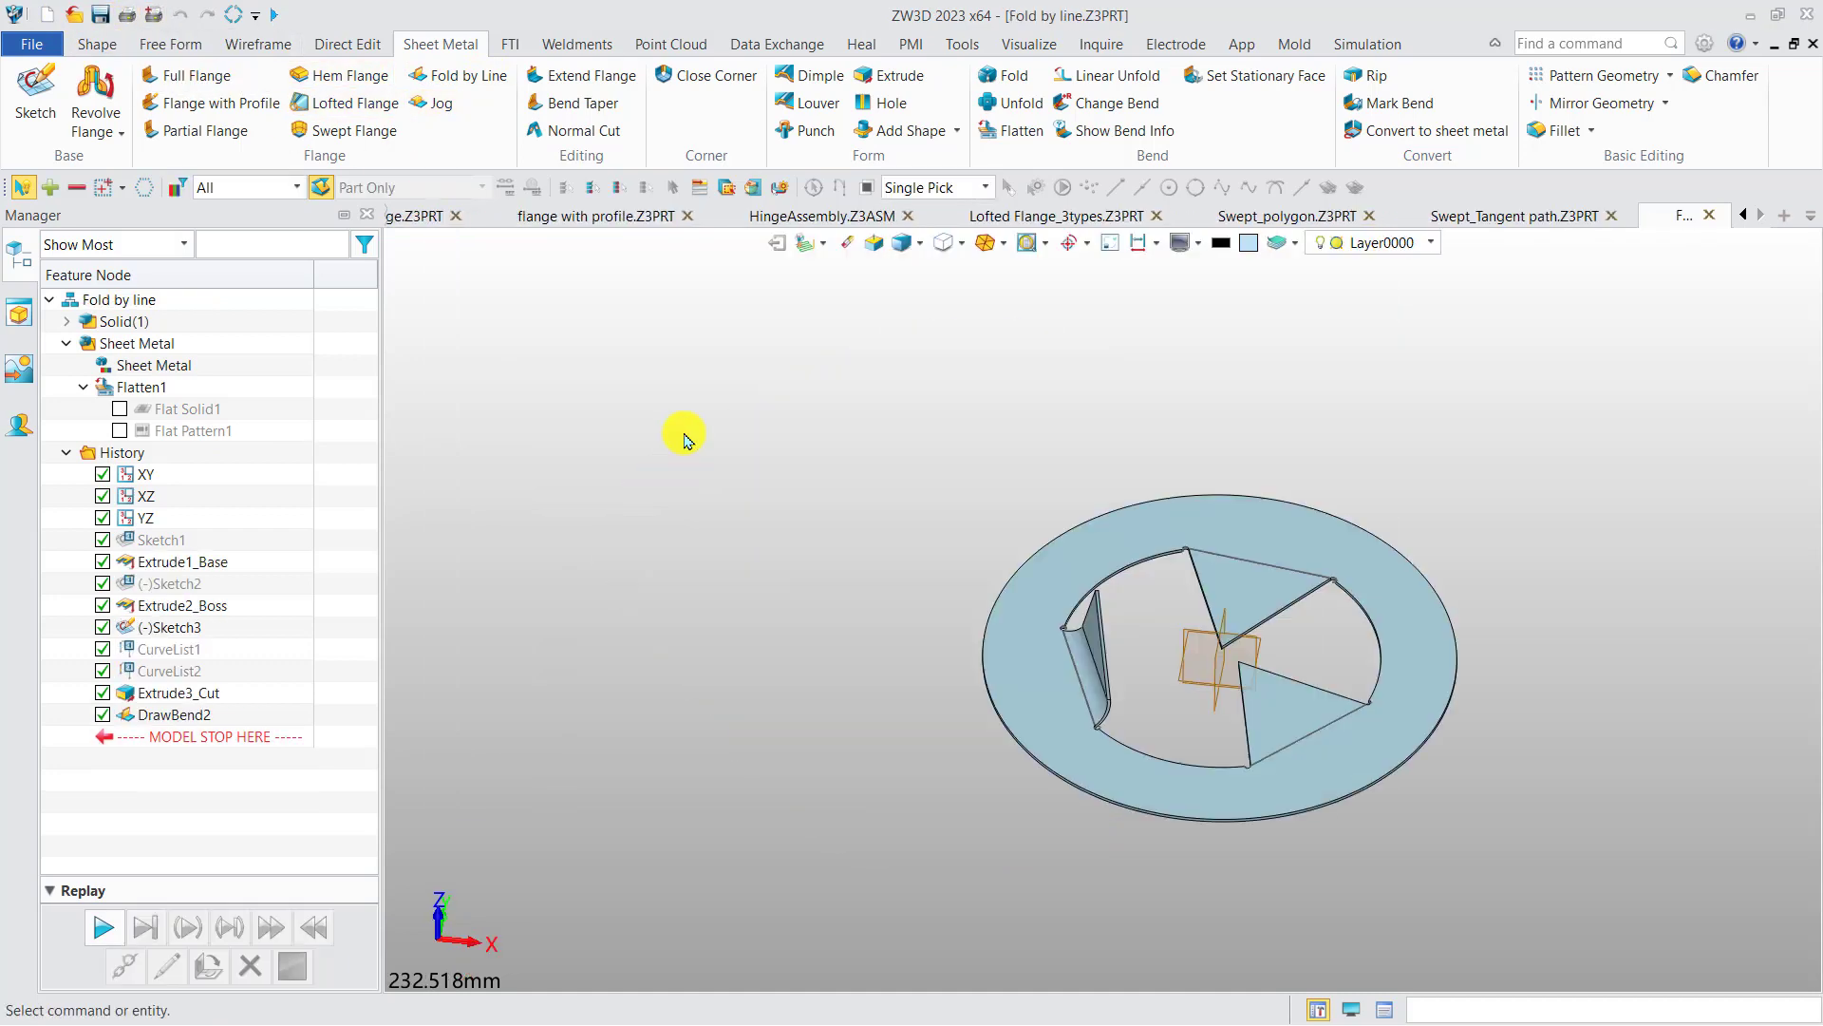
pyautogui.moveTo(874, 532); pyautogui.dragTo(481, 424, button='middle')
pyautogui.scroll(3, 512, 464)
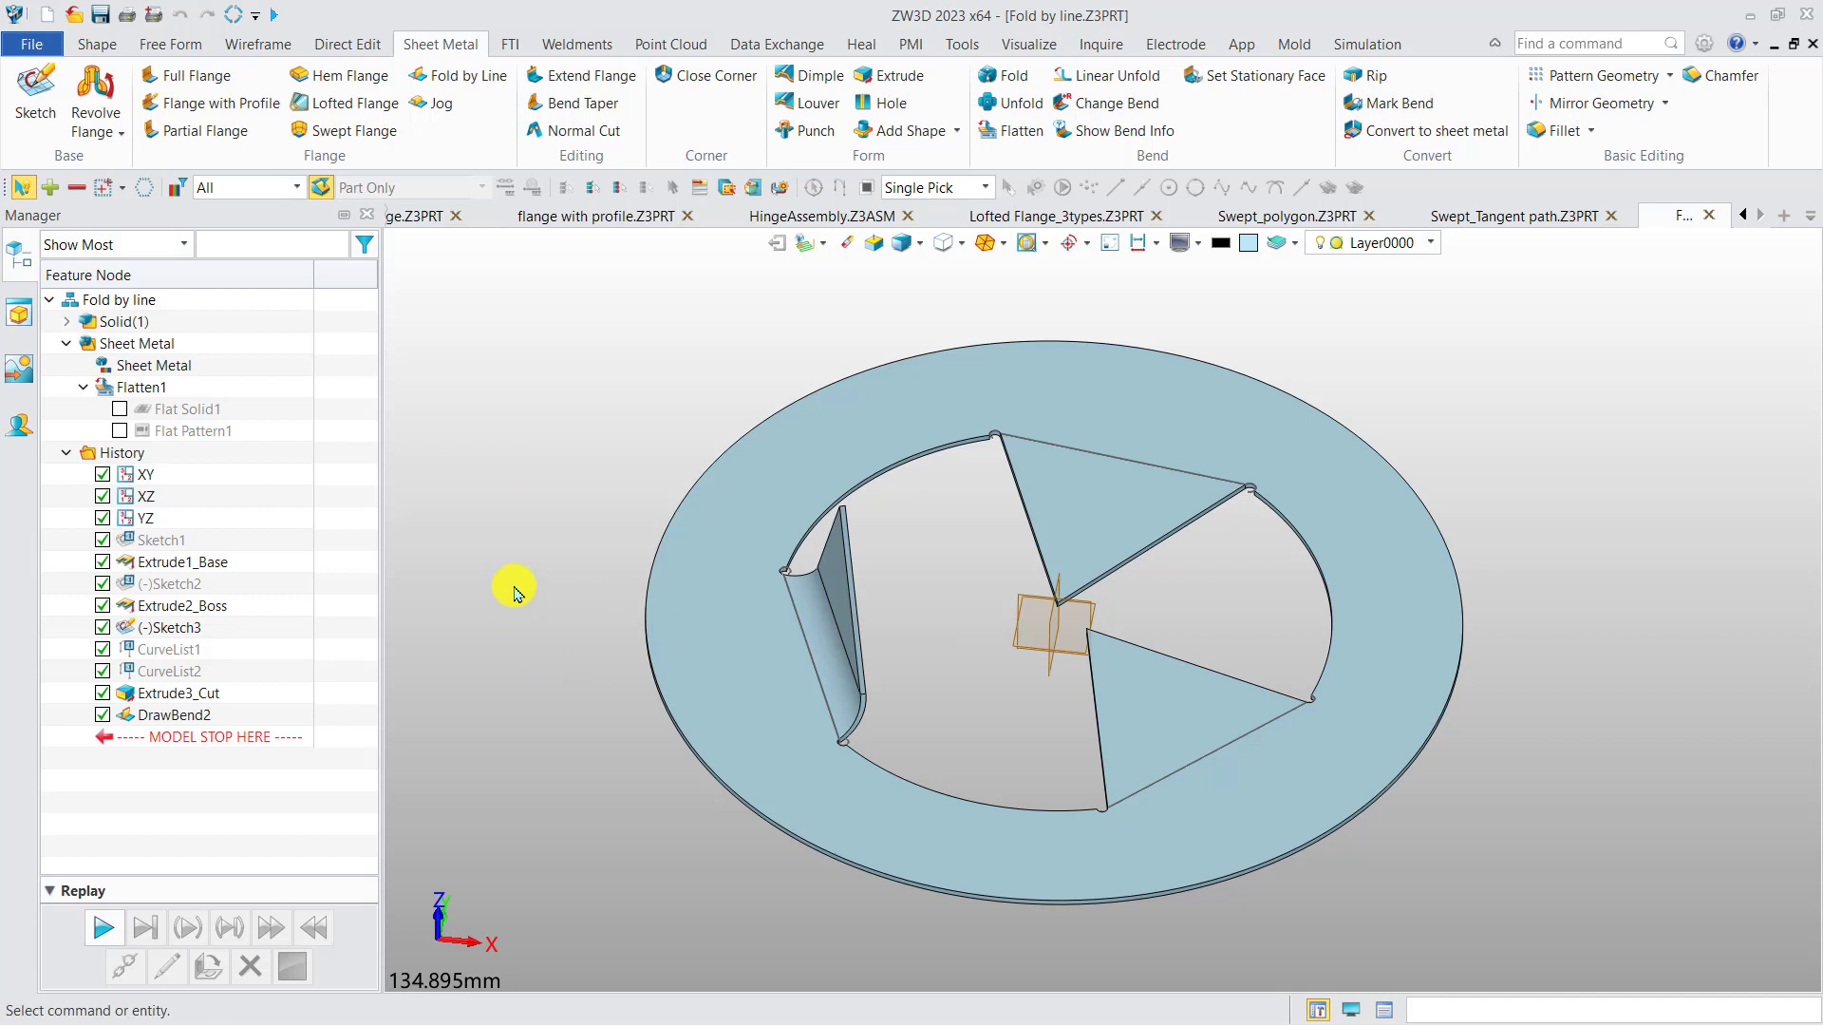
# Start a Fold by Line using the base line of the disc's lower-right triangular tab and the disc's upper face
pyautogui.click(459, 75)
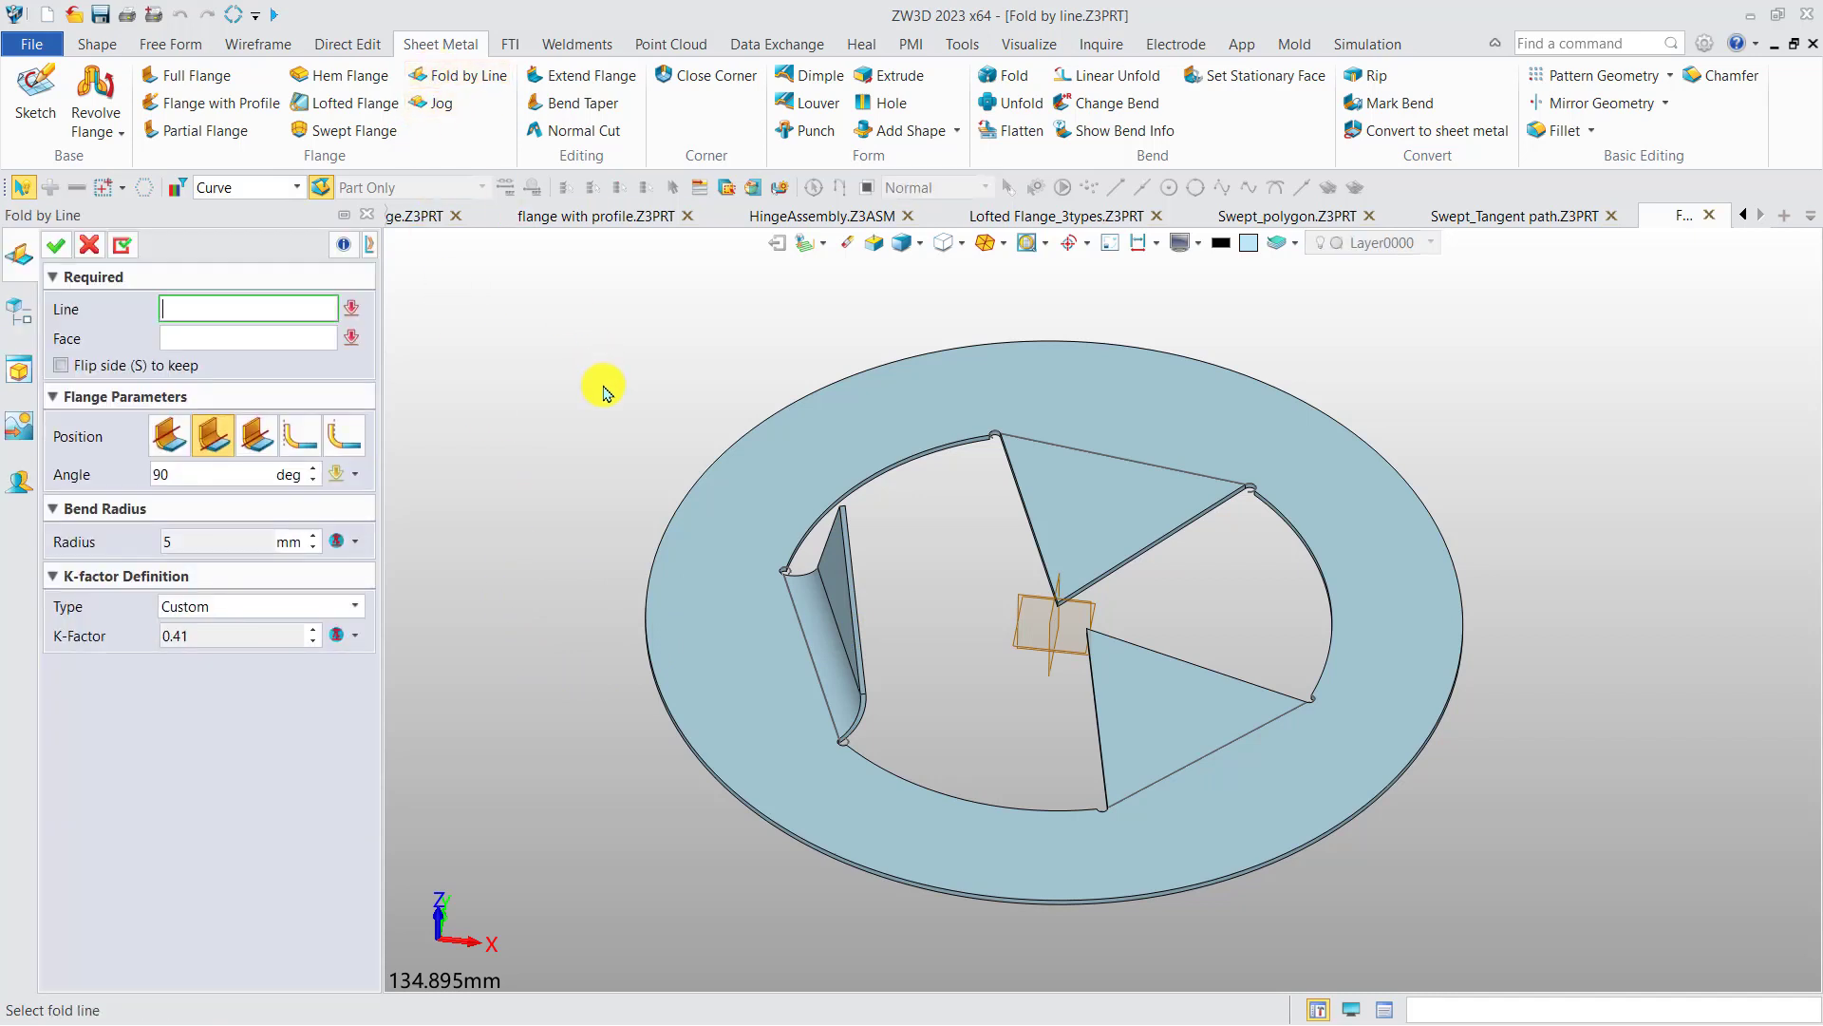
pyautogui.click(1236, 750)
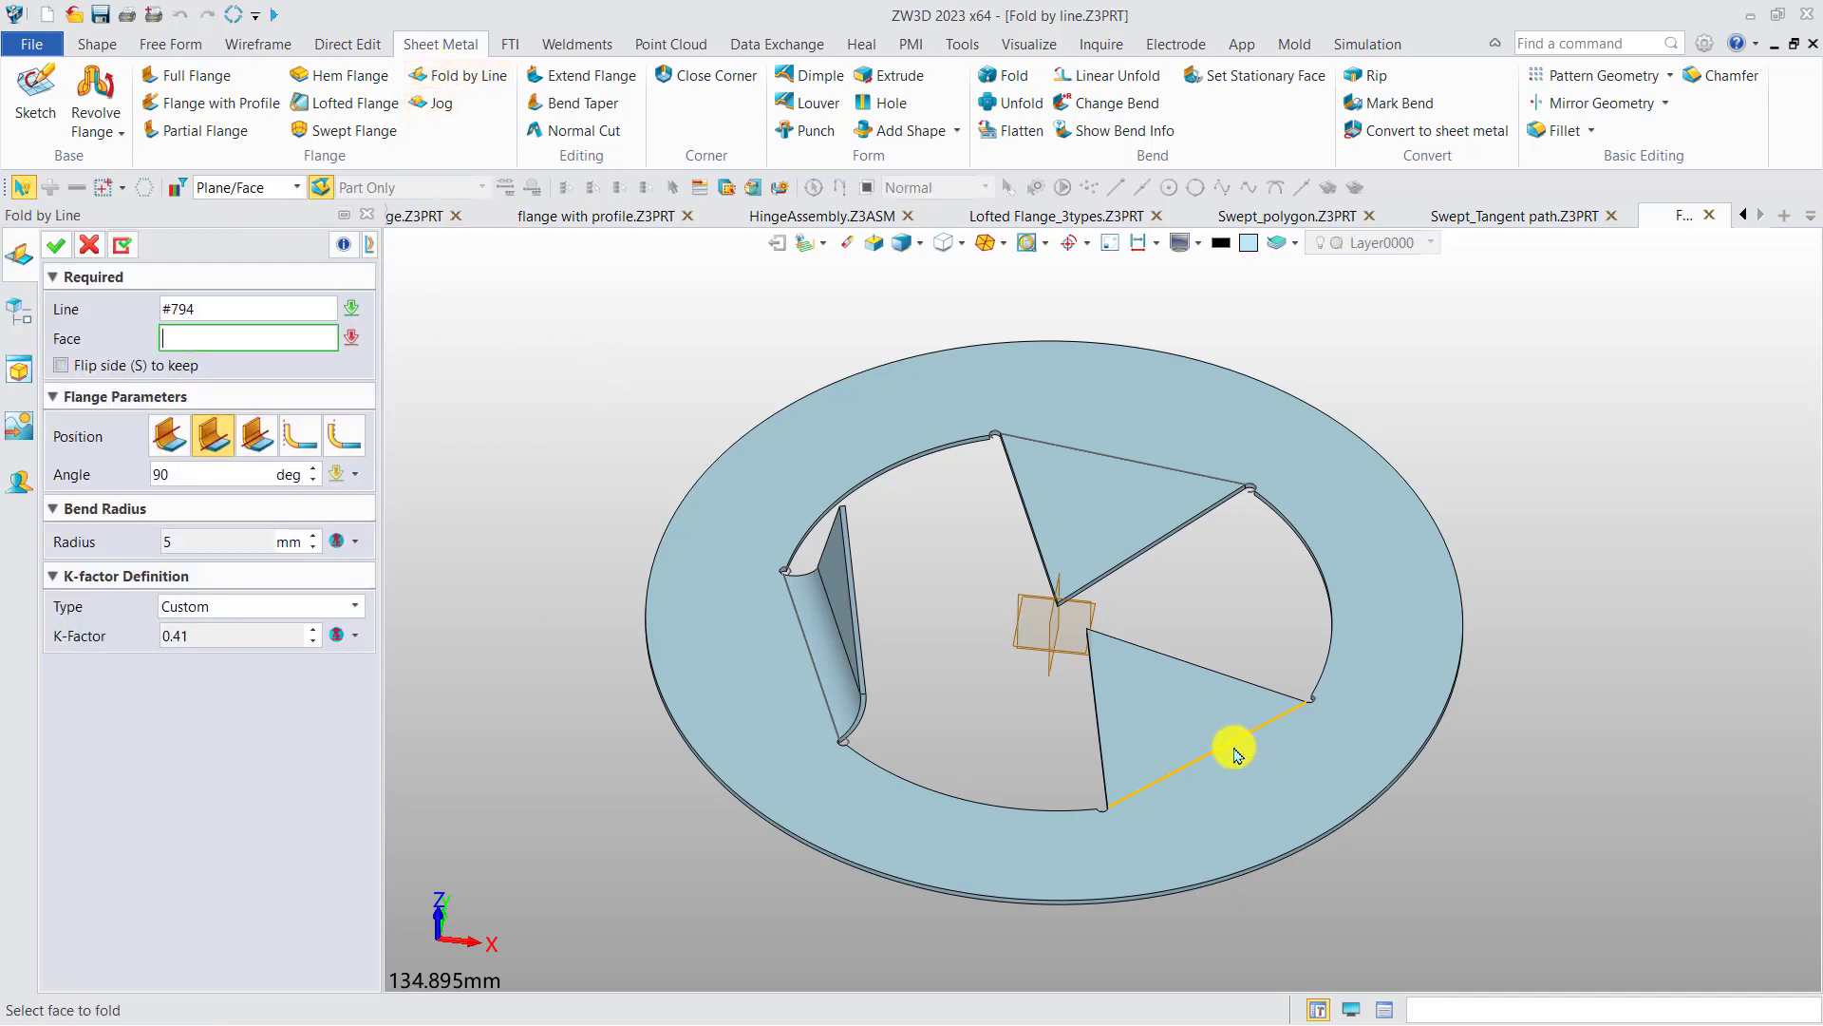
pyautogui.click(1236, 750)
pyautogui.moveTo(1236, 749); pyautogui.dragTo(1149, 710, button='middle')
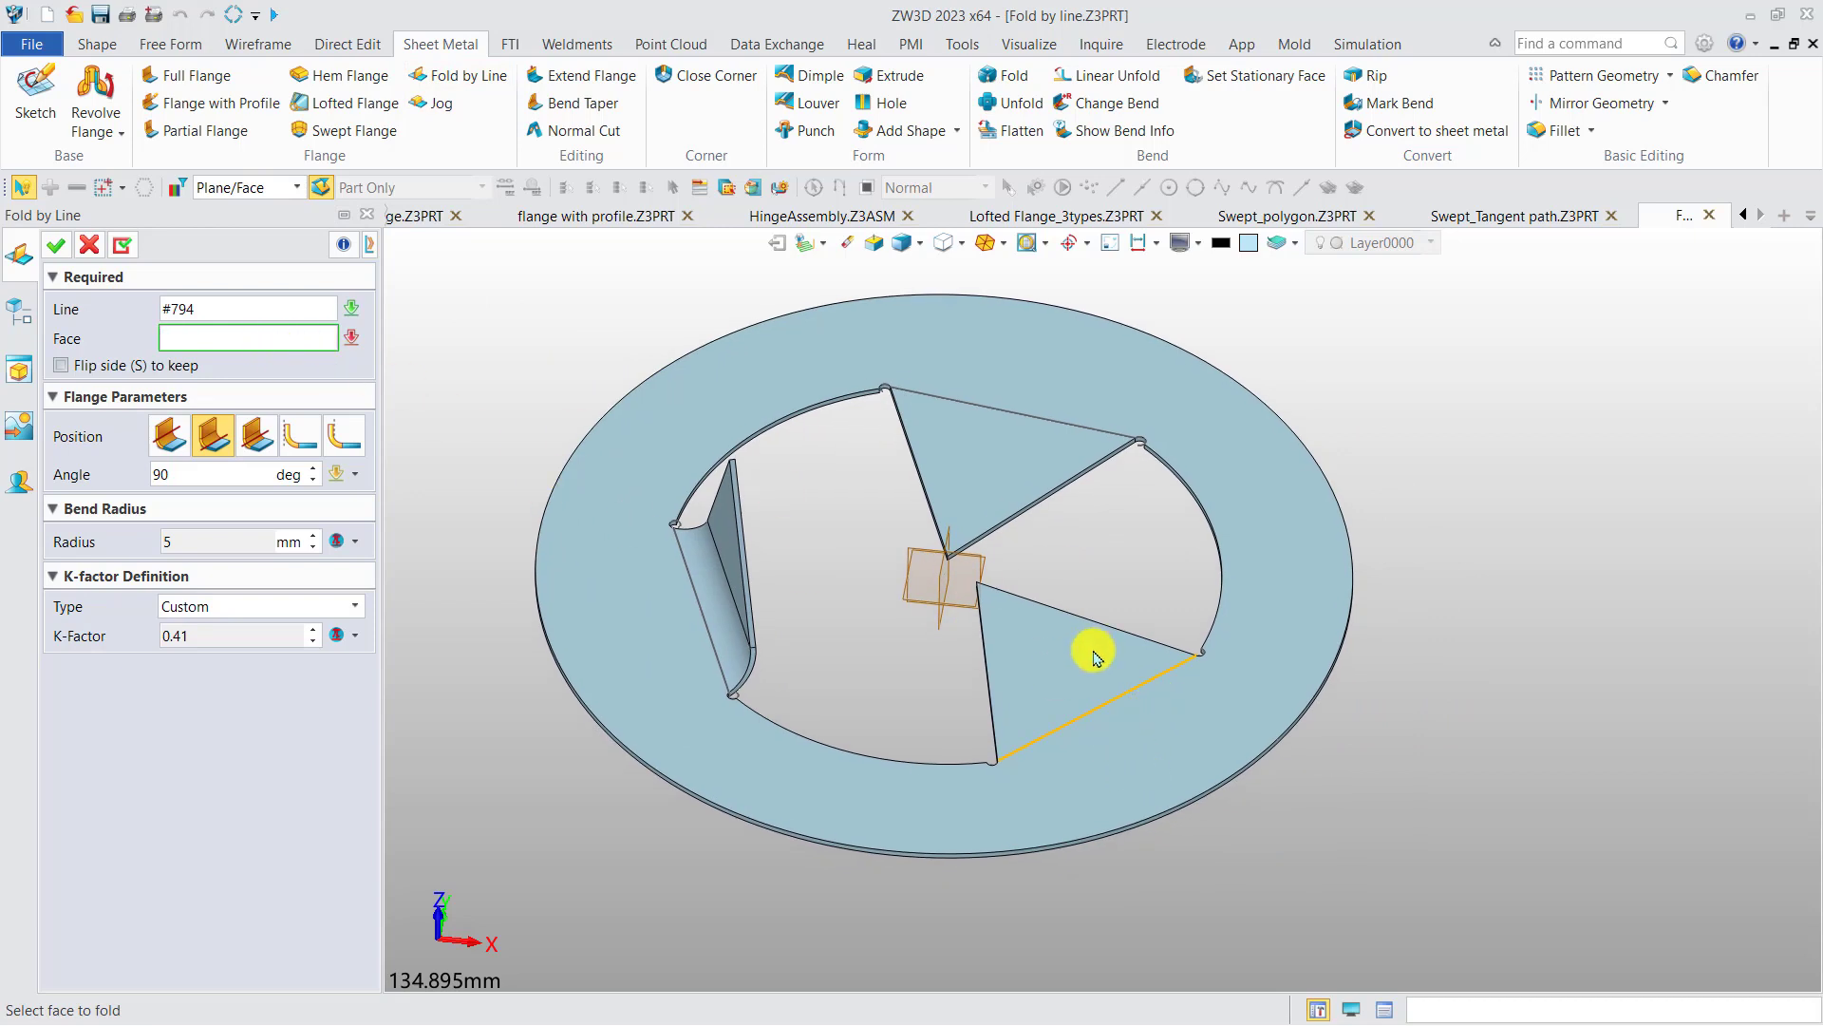
pyautogui.click(1098, 680)
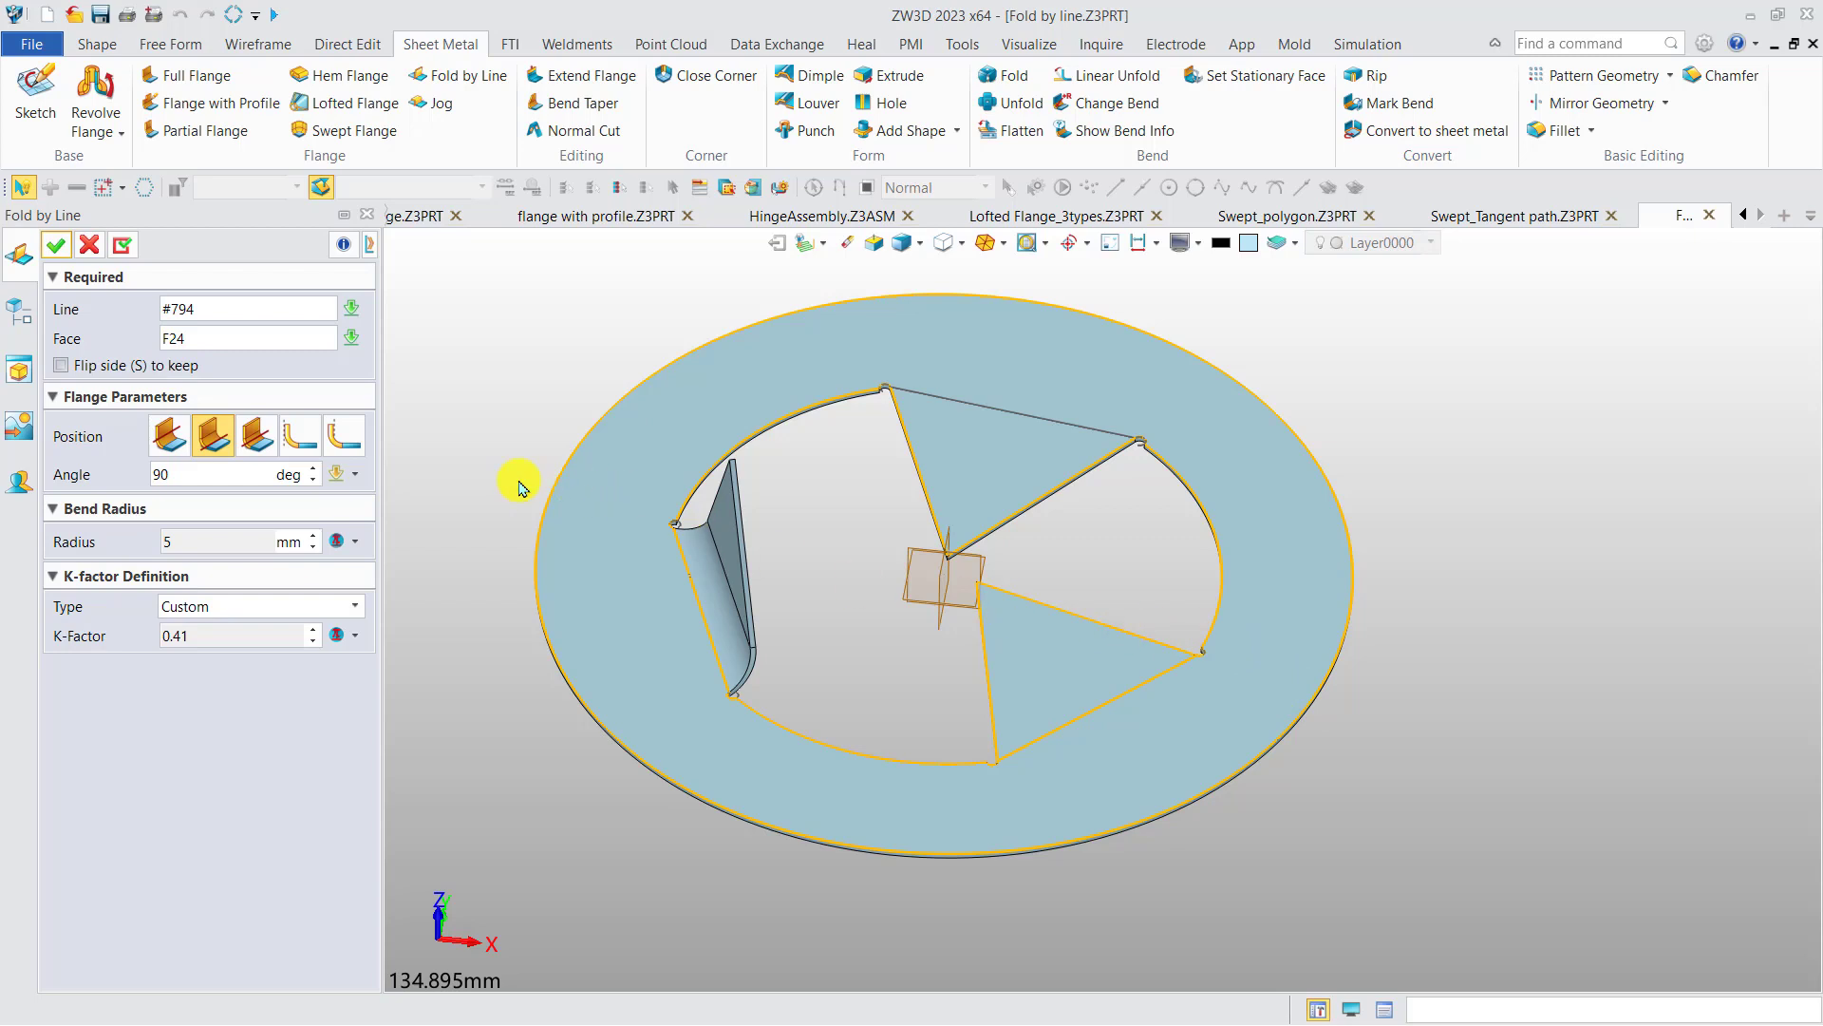
# Try the other bend position options for the fold and choose the first one
pyautogui.click(169, 442)
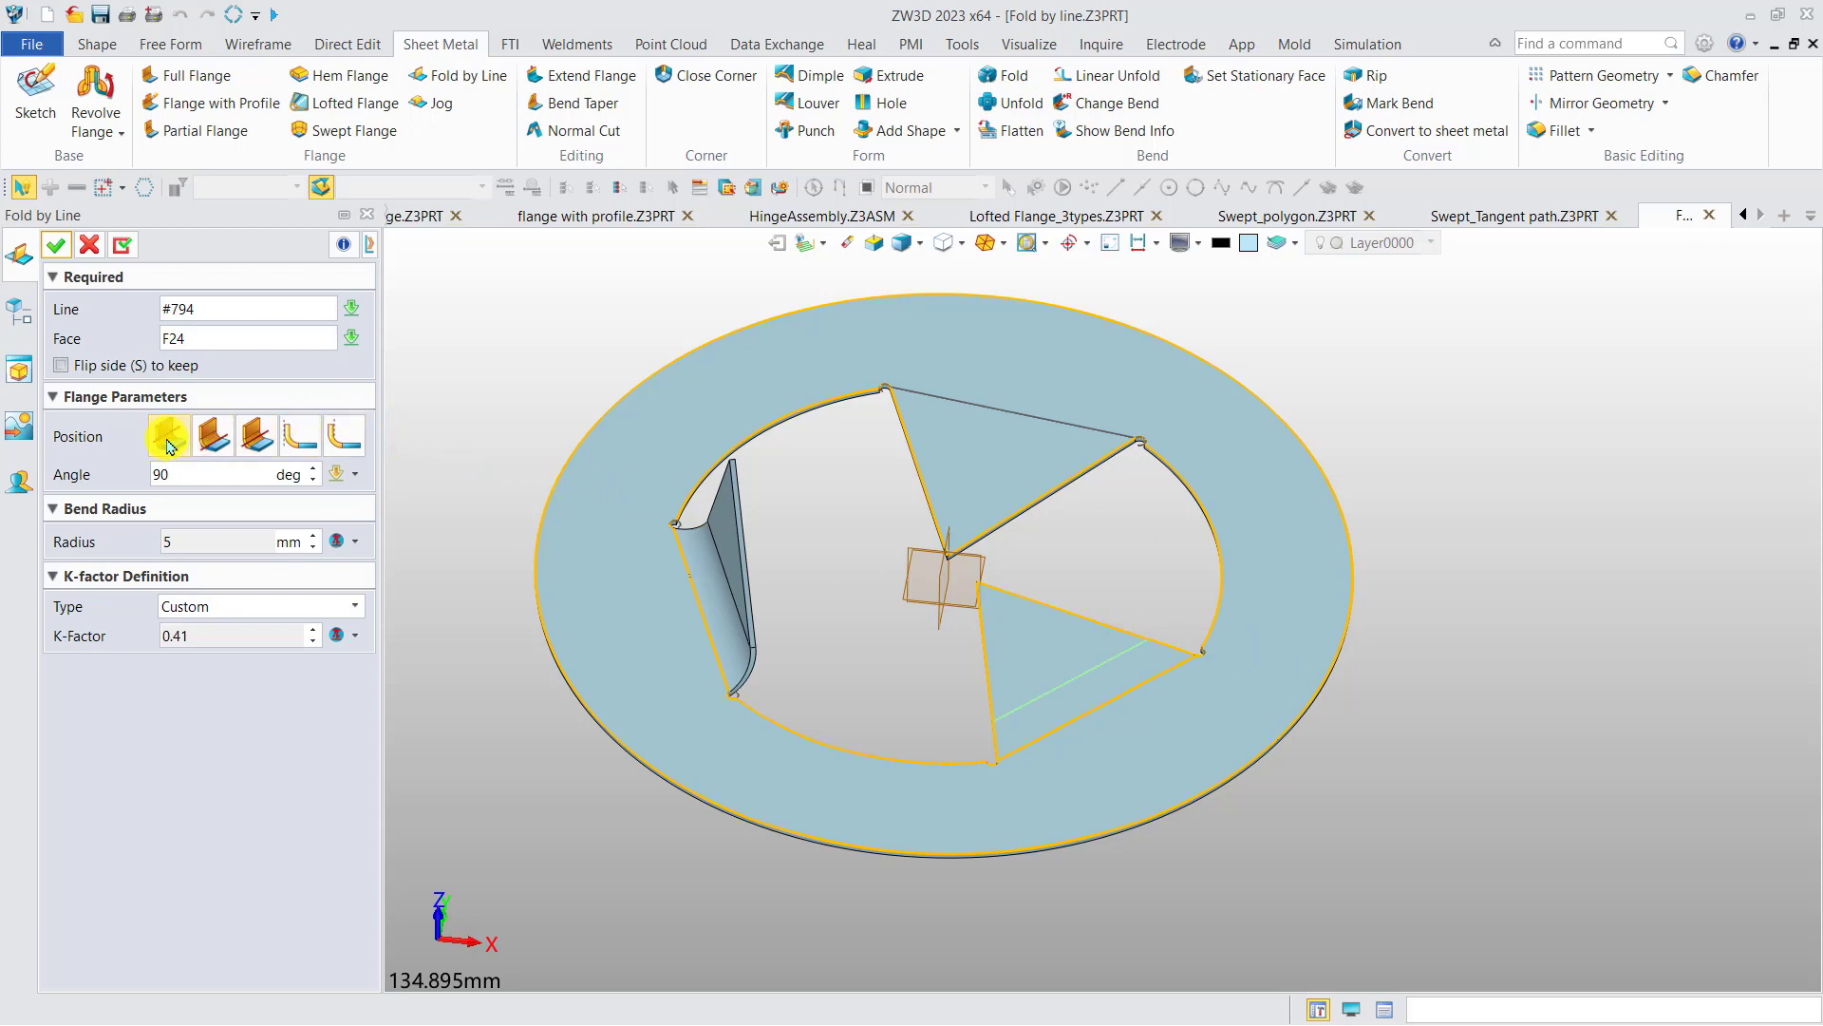
pyautogui.click(255, 442)
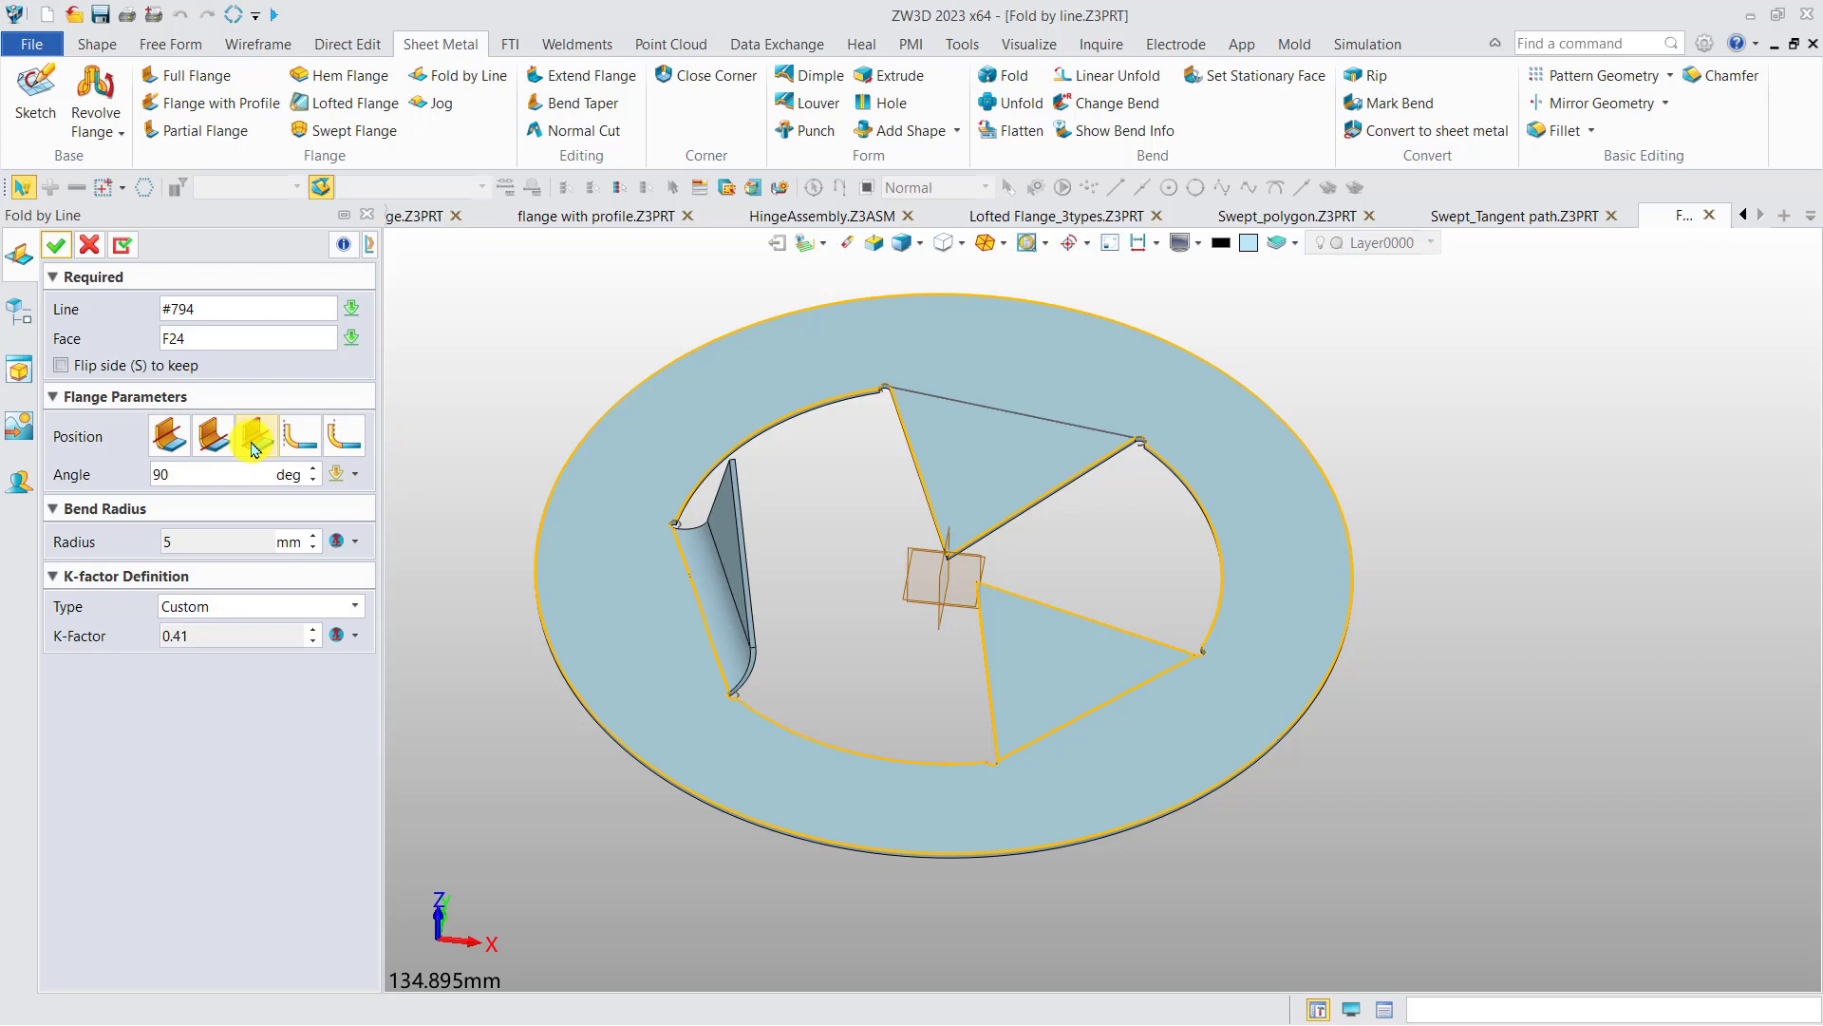
pyautogui.click(306, 445)
pyautogui.click(344, 447)
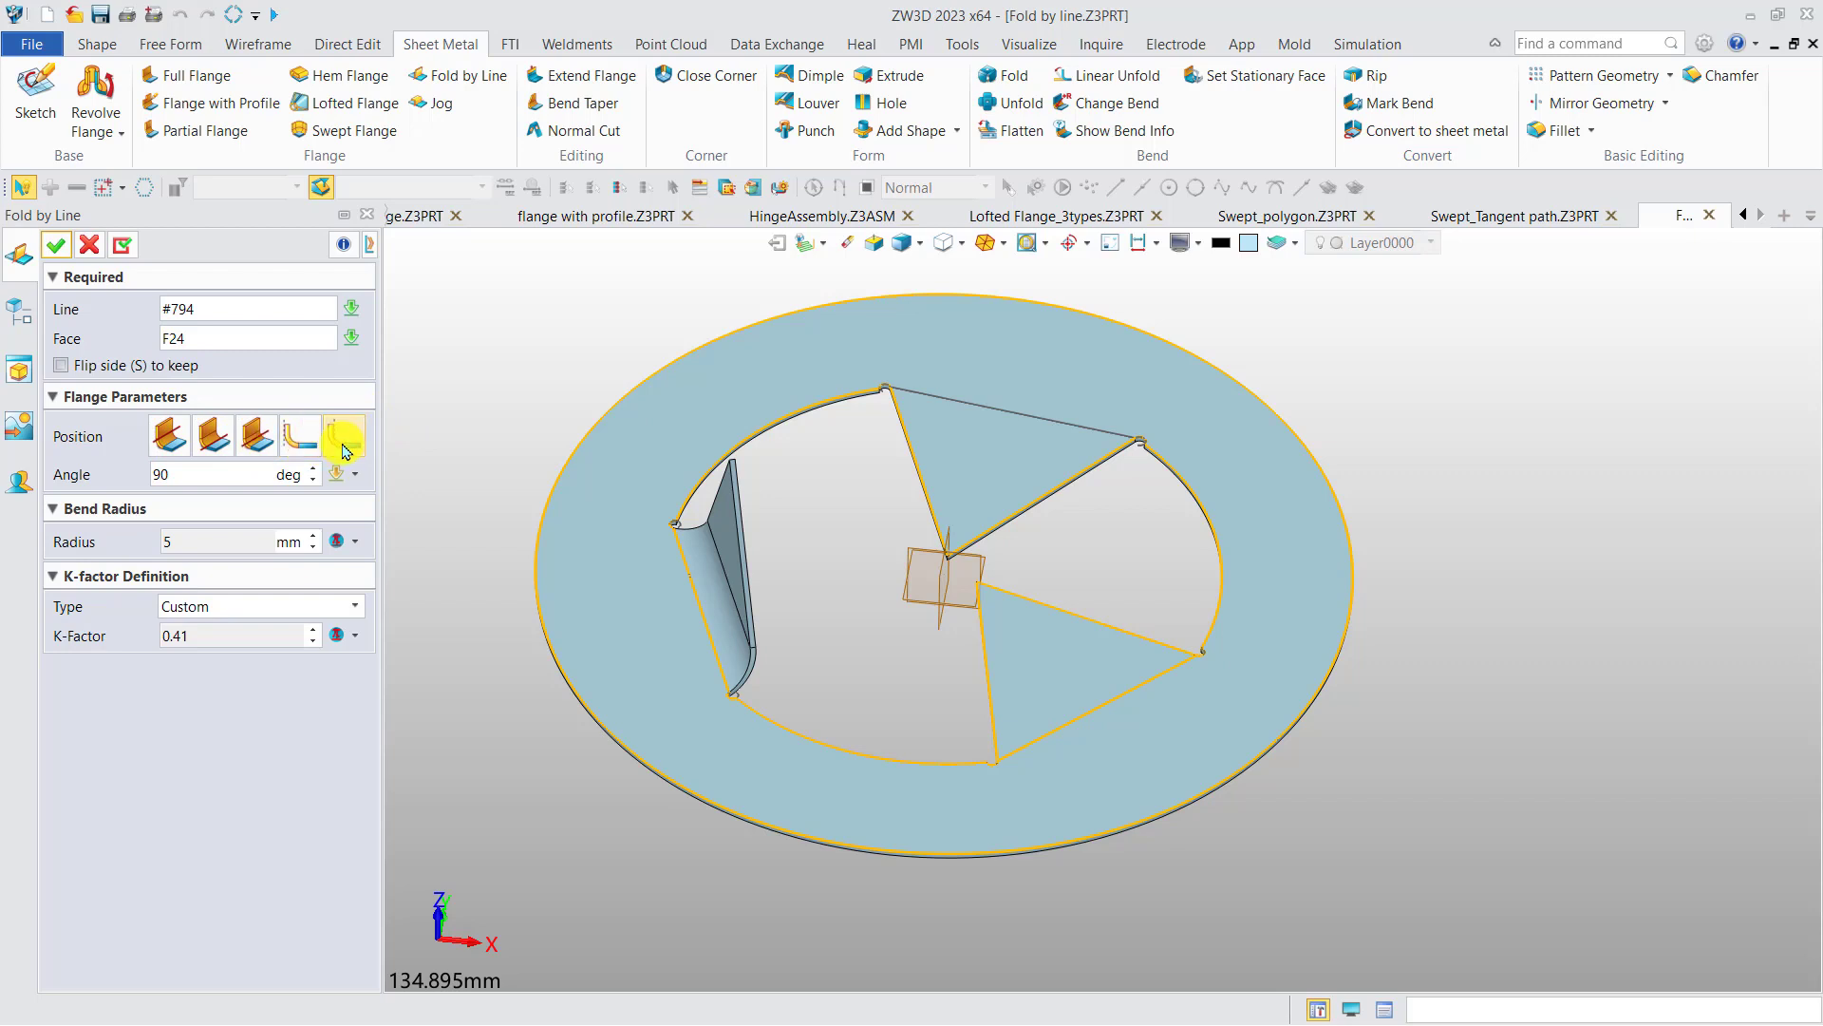
pyautogui.click(166, 442)
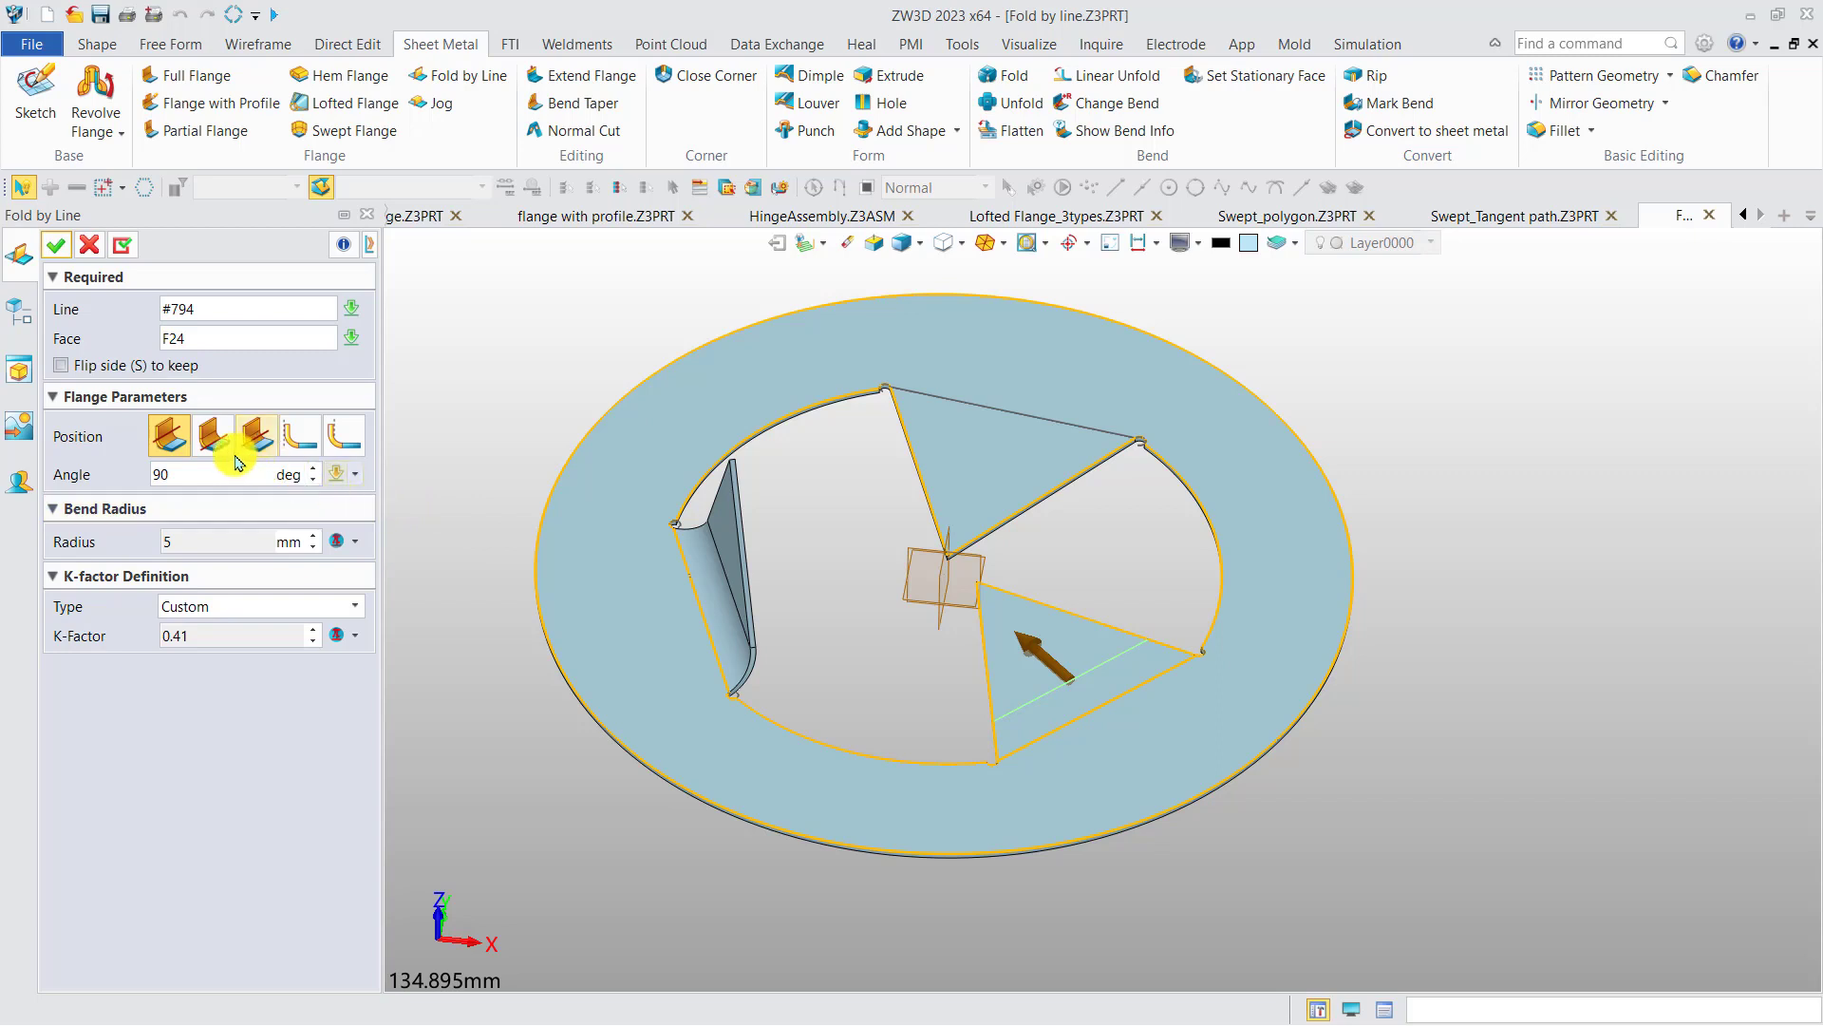
# Set the fold angle to 45 degrees and create the fold on the lower-right triangular tab
pyautogui.doubleClick(169, 474)
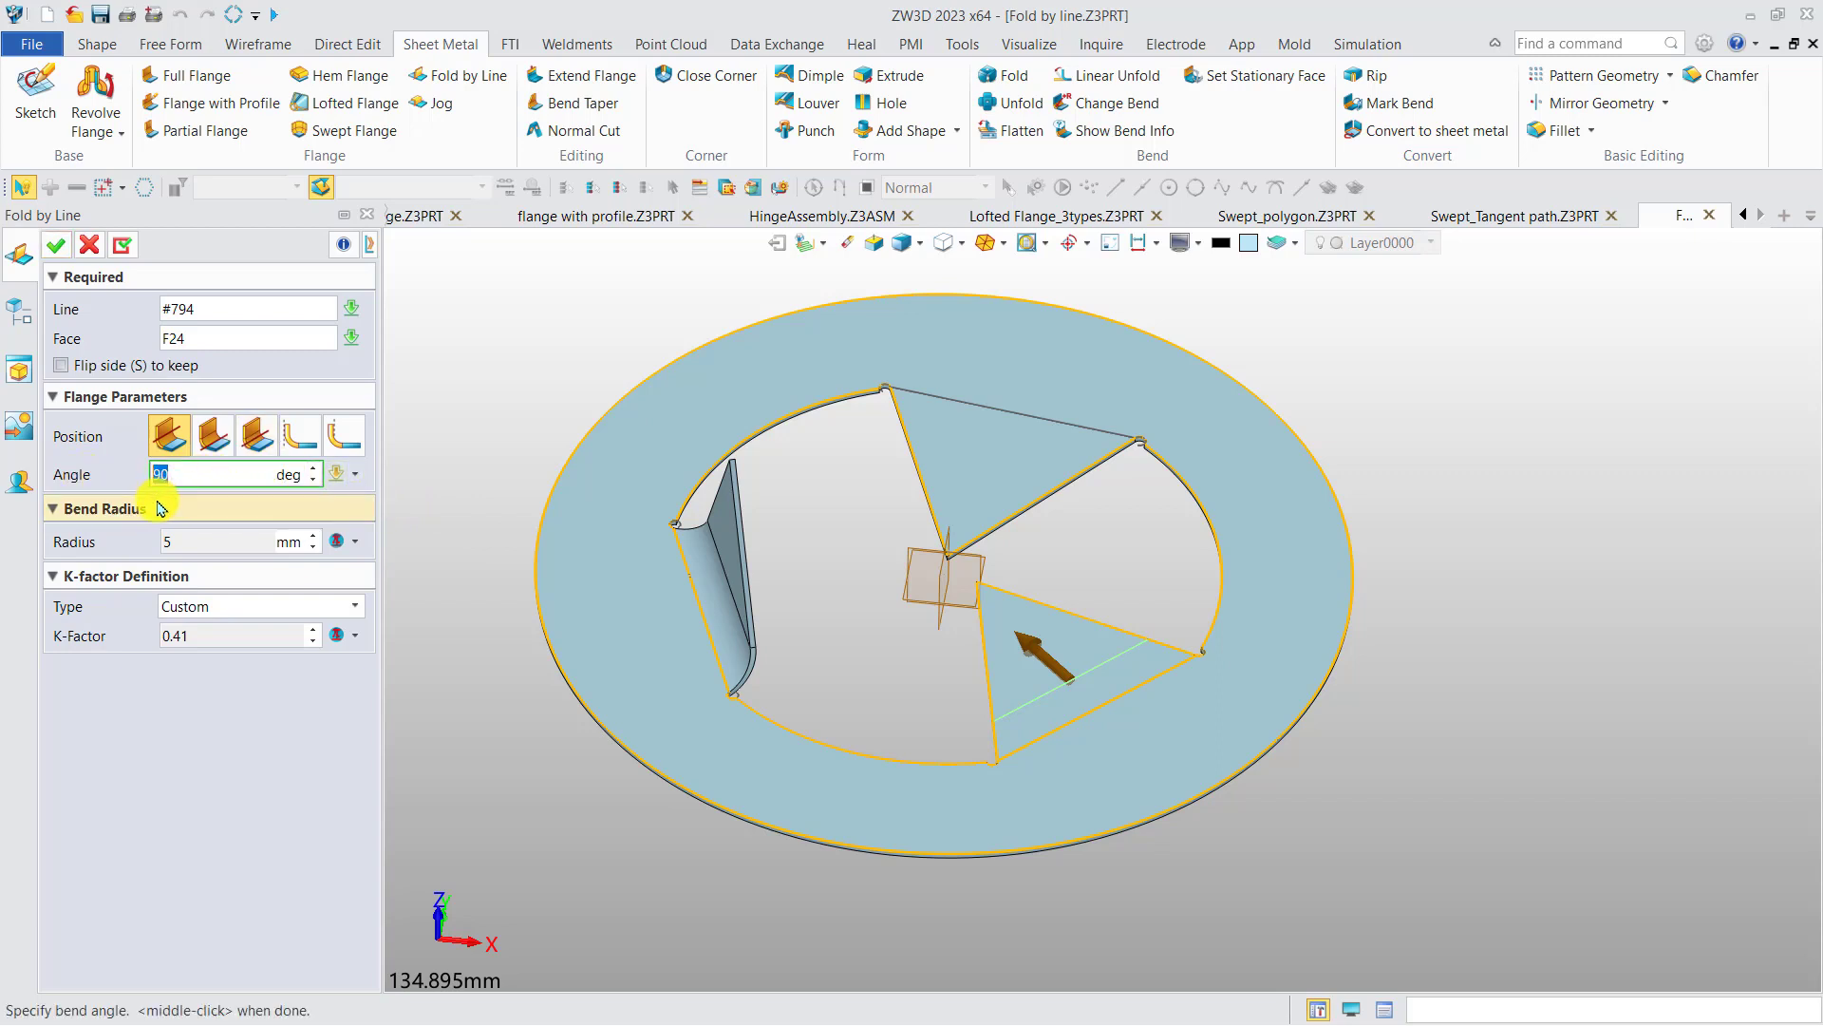
pyautogui.write('45')
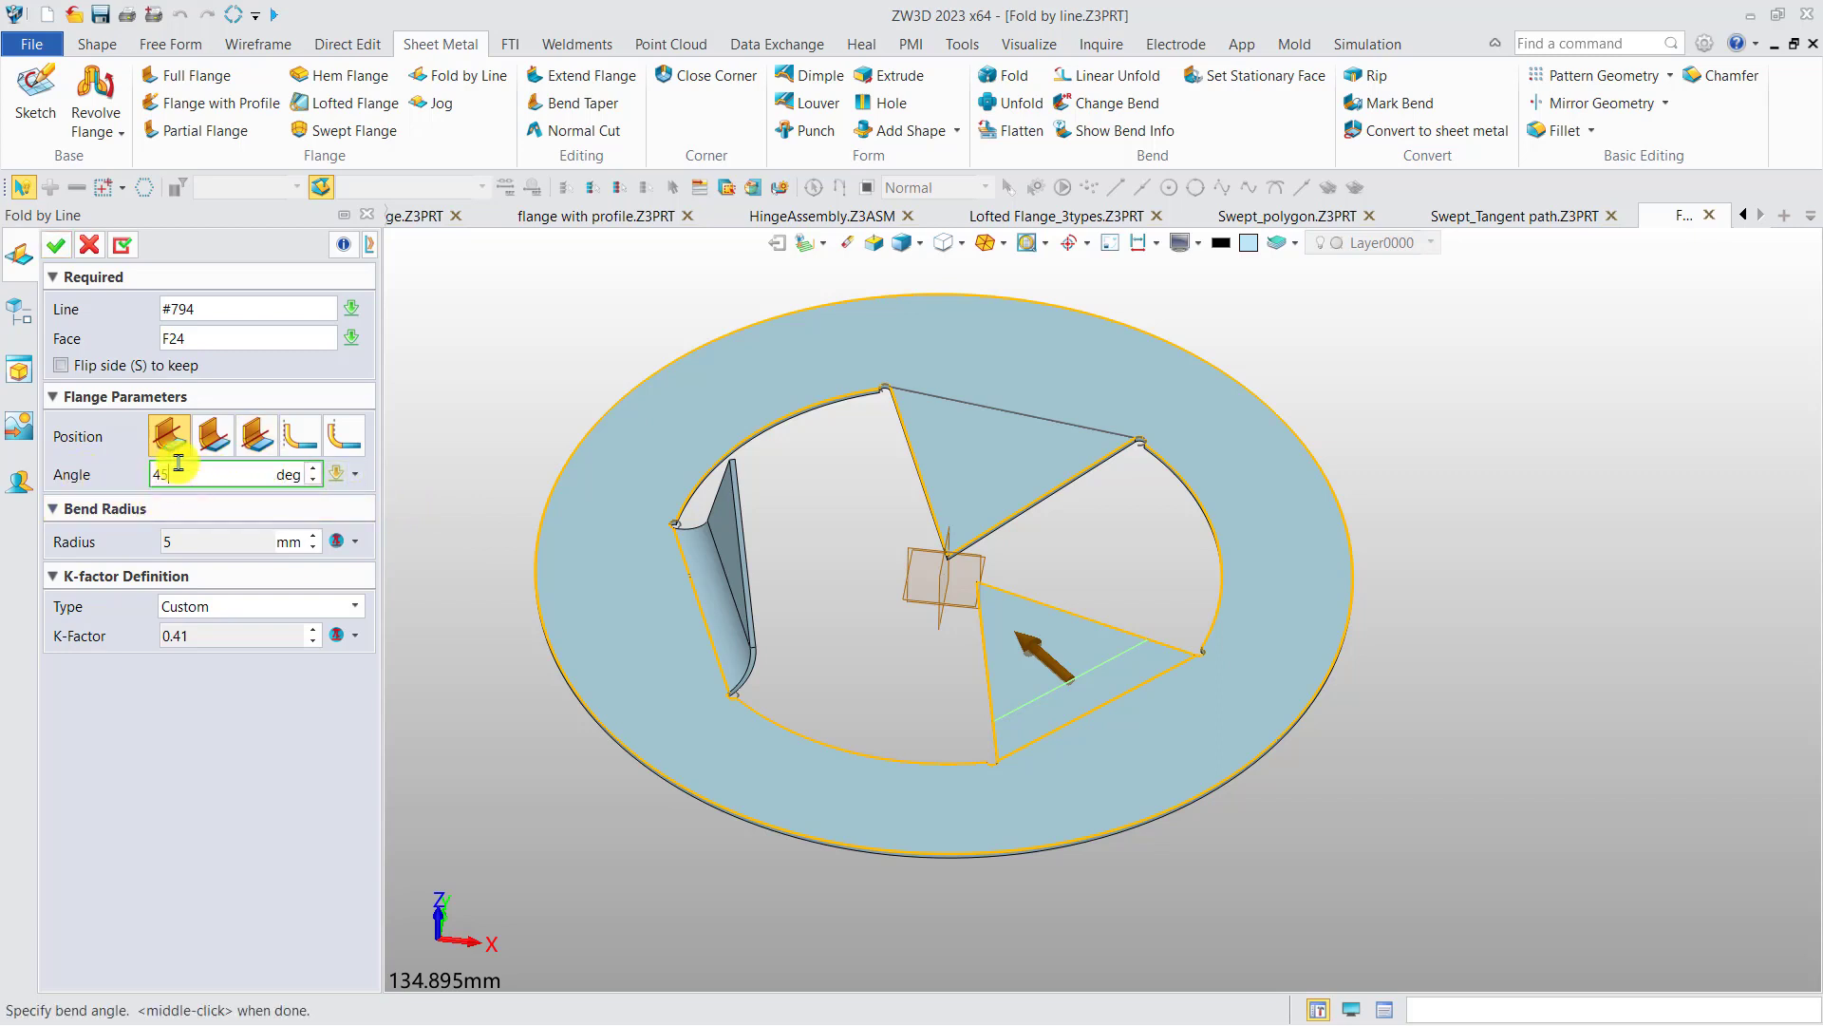
pyautogui.click(55, 245)
pyautogui.moveTo(796, 618); pyautogui.dragTo(920, 675, button='middle')
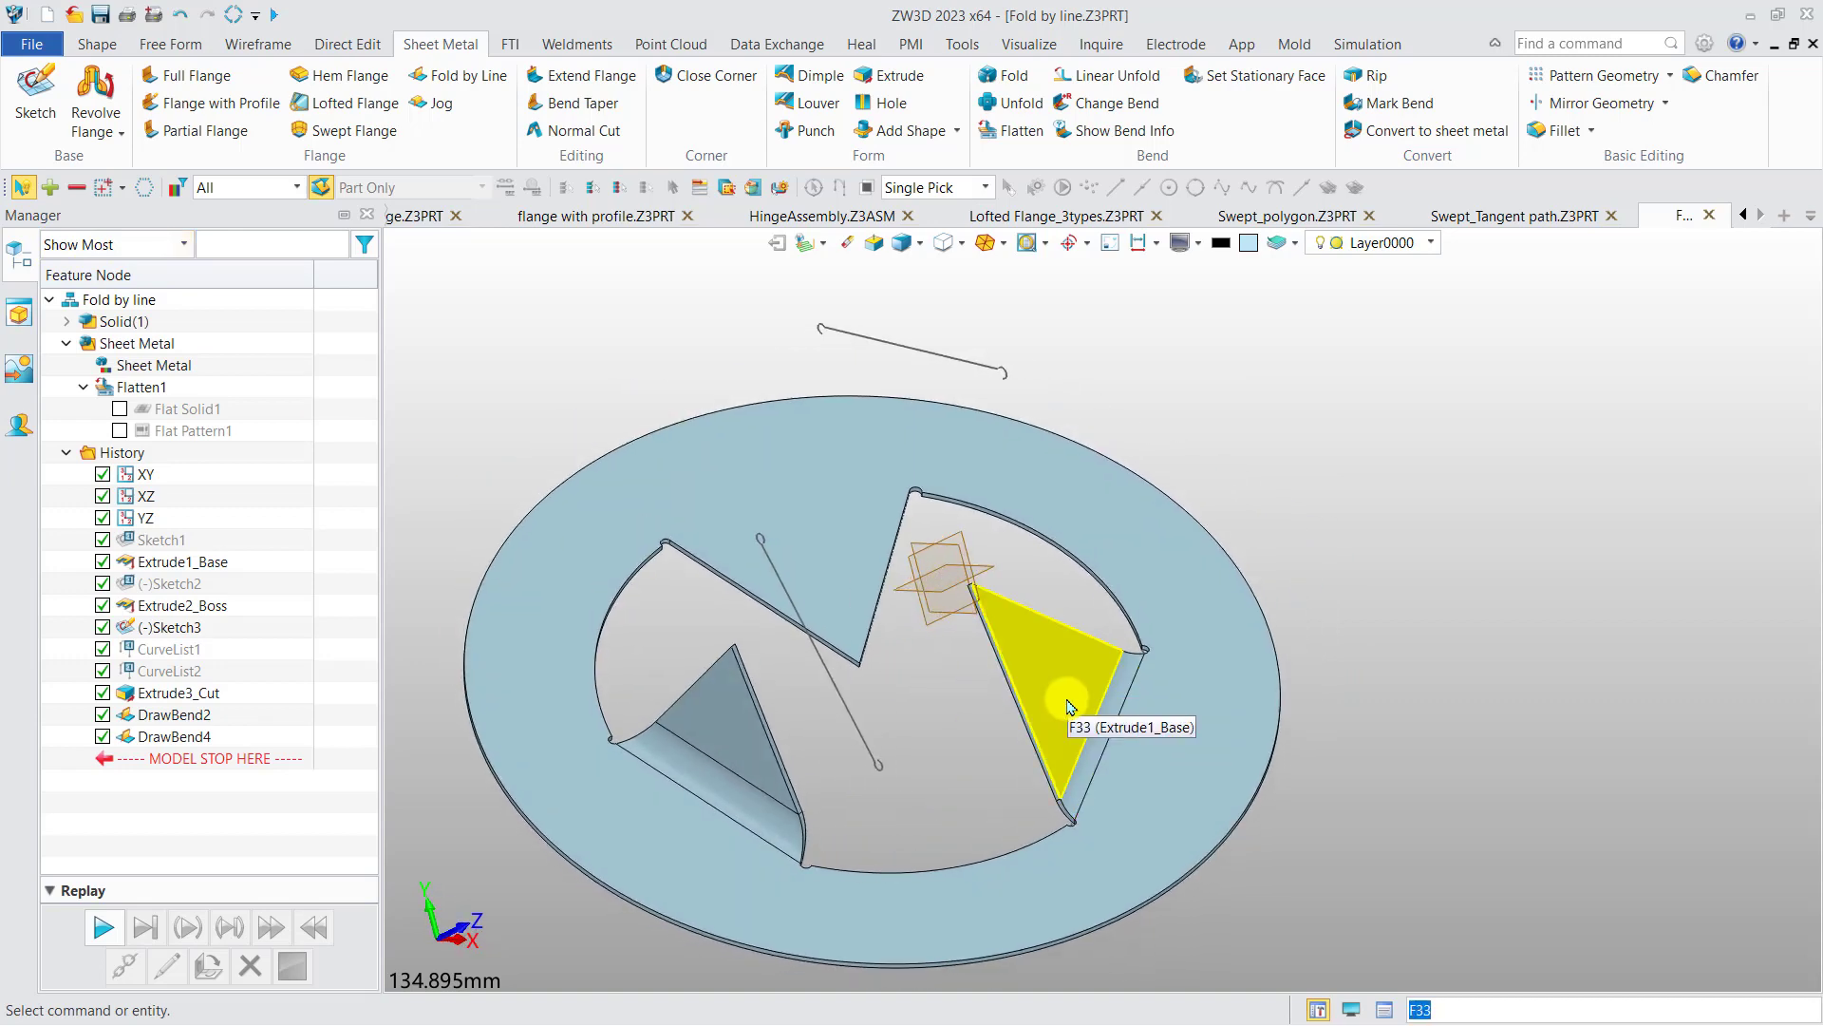
pyautogui.moveTo(1068, 703); pyautogui.dragTo(1041, 676, button='middle')
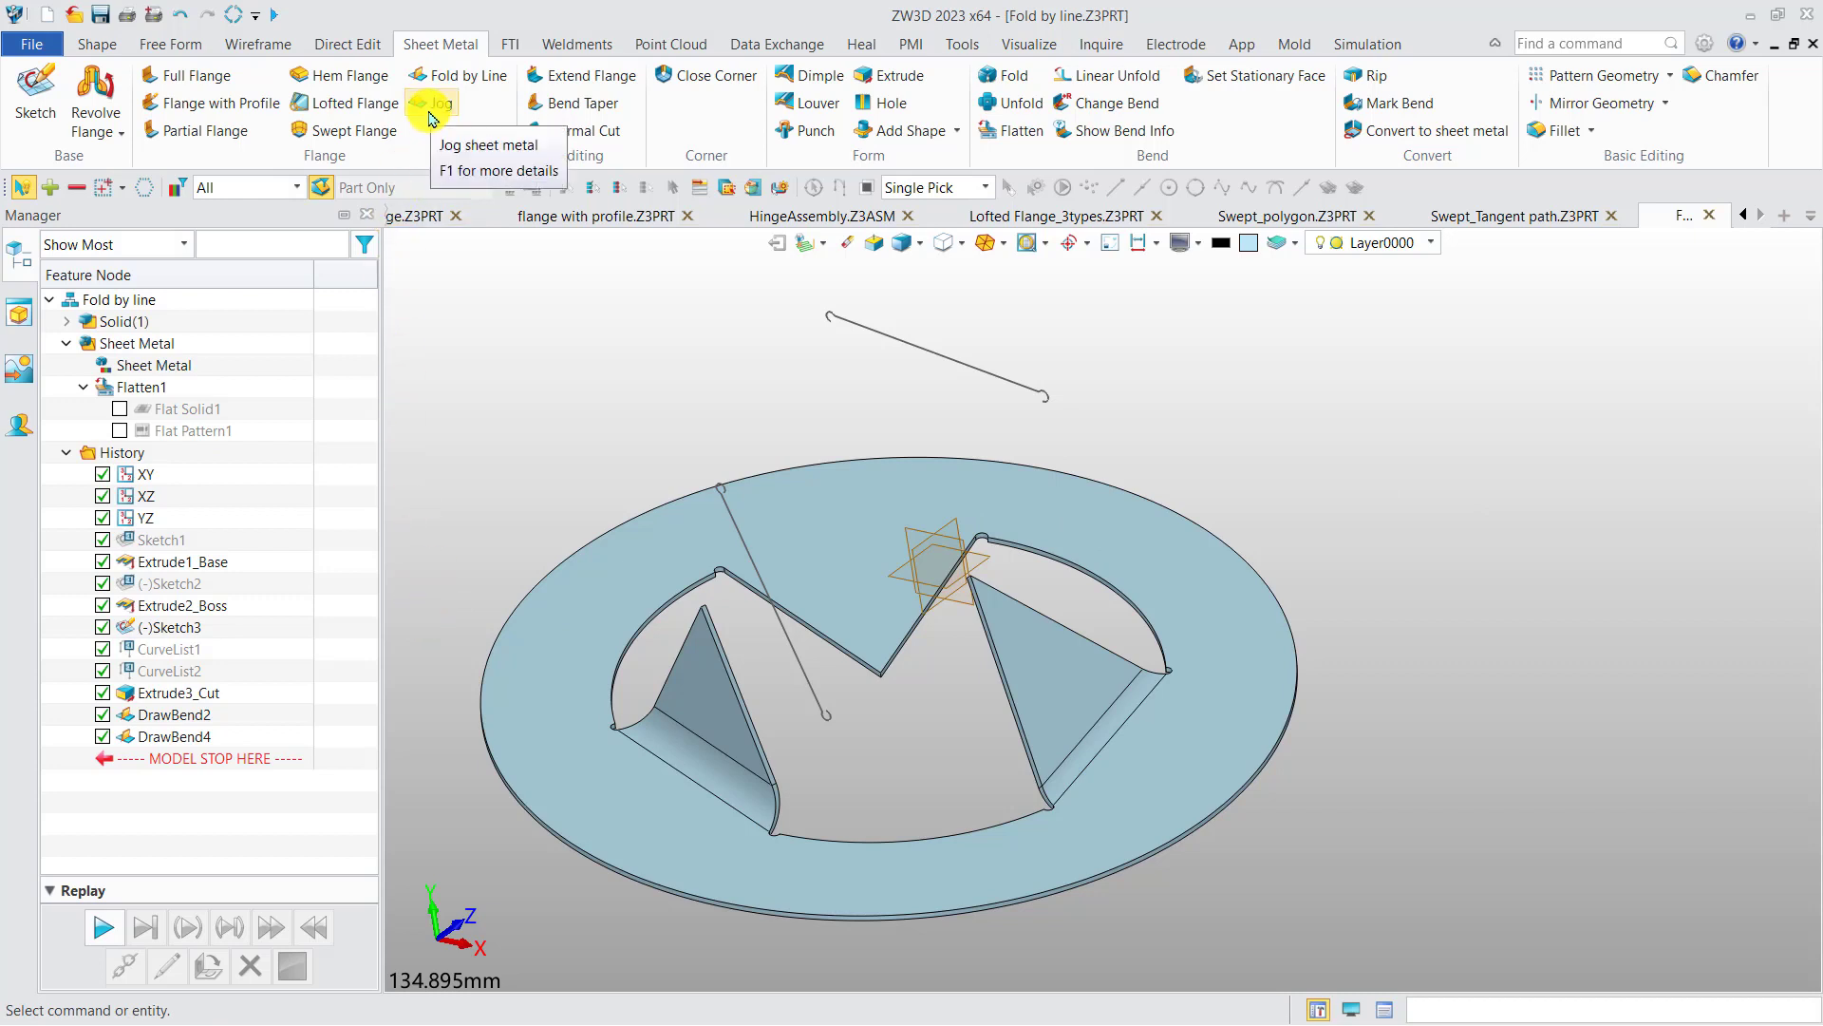
# Open the Jog.Z3PRT model from the 1. Flanges folder
pyautogui.click(71, 15)
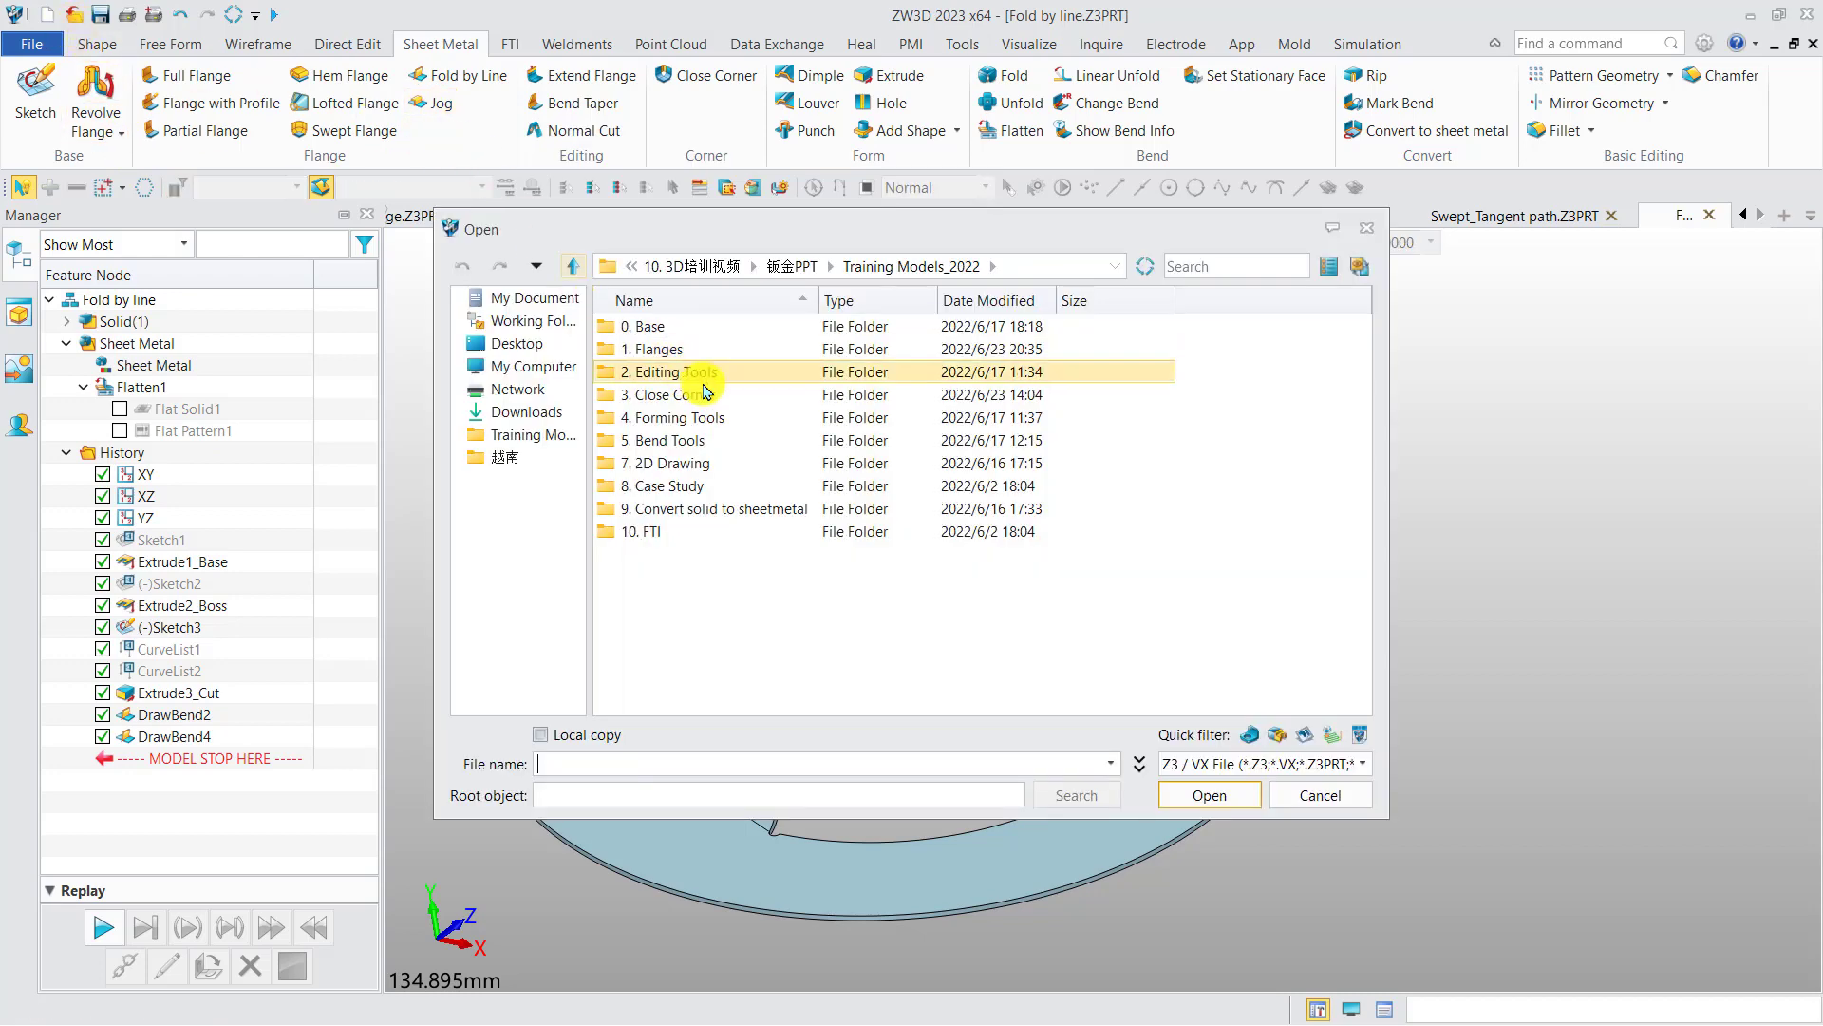
pyautogui.doubleClick(700, 350)
pyautogui.click(677, 513)
pyautogui.doubleClick(677, 512)
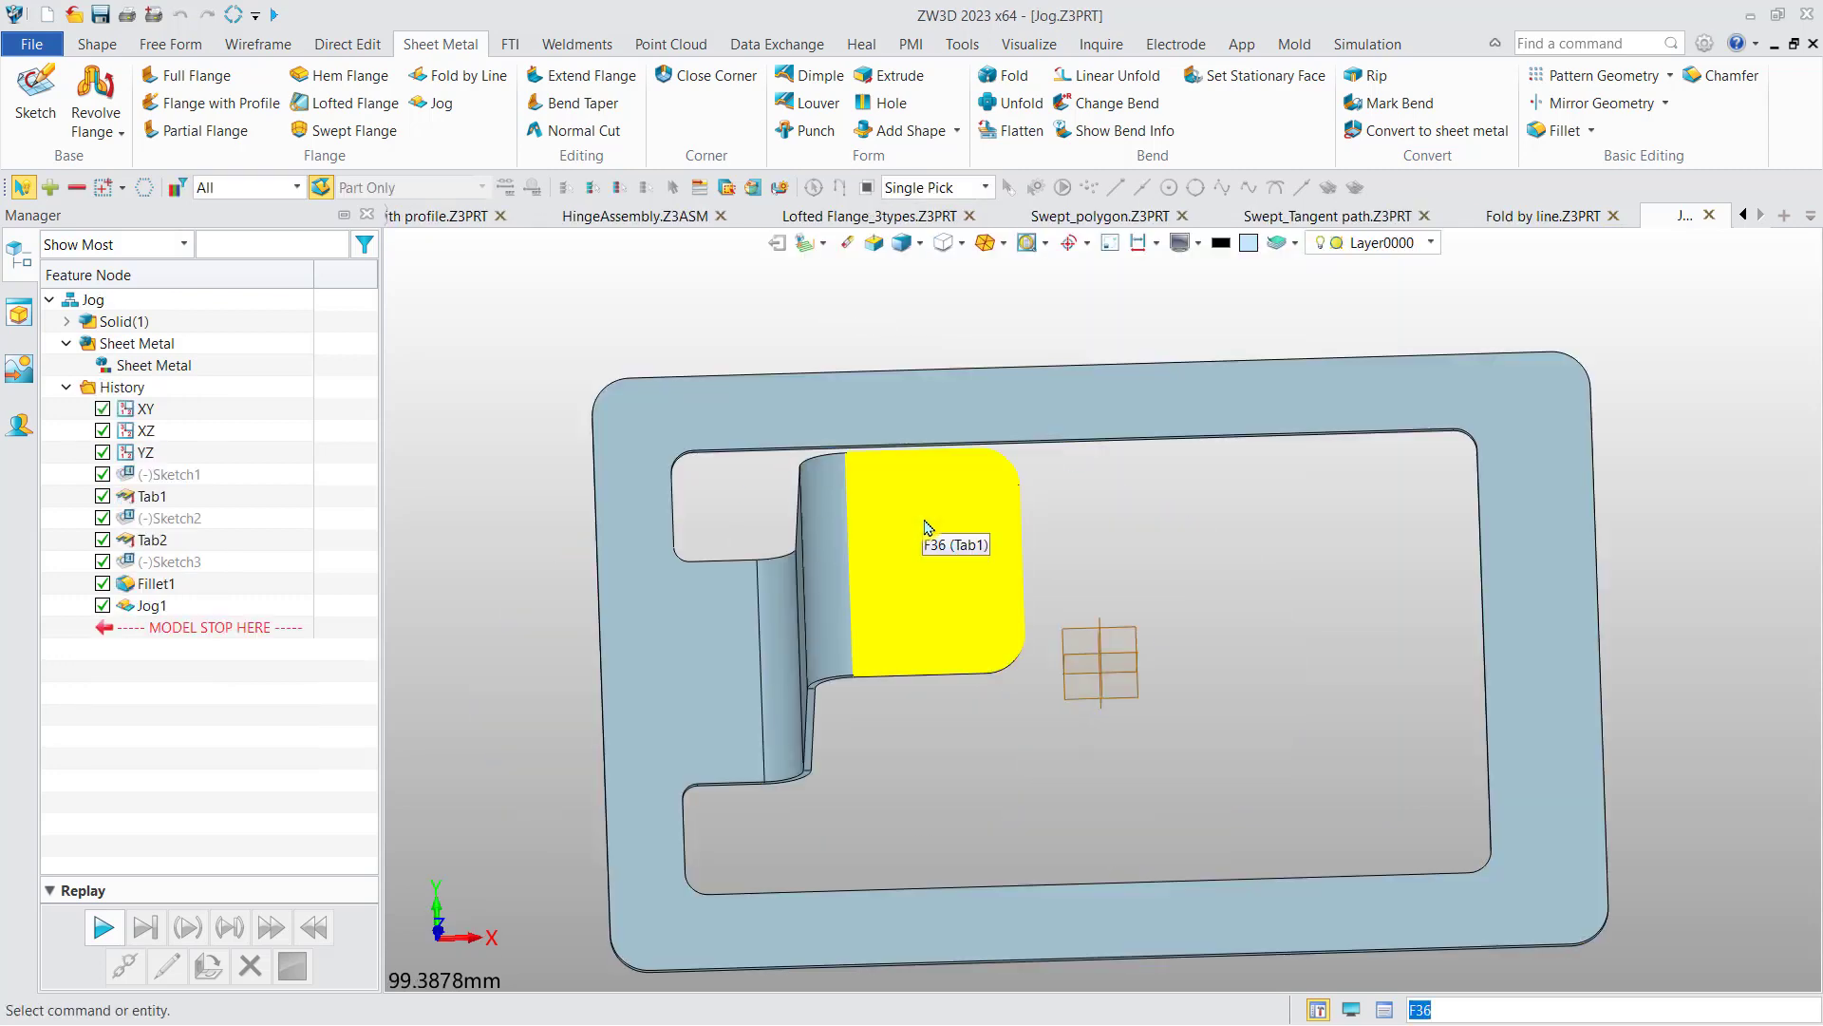
# Roll the model history back to just before the Jog1 feature
pyautogui.moveTo(950, 546); pyautogui.dragTo(978, 465, button='middle')
pyautogui.click(176, 627)
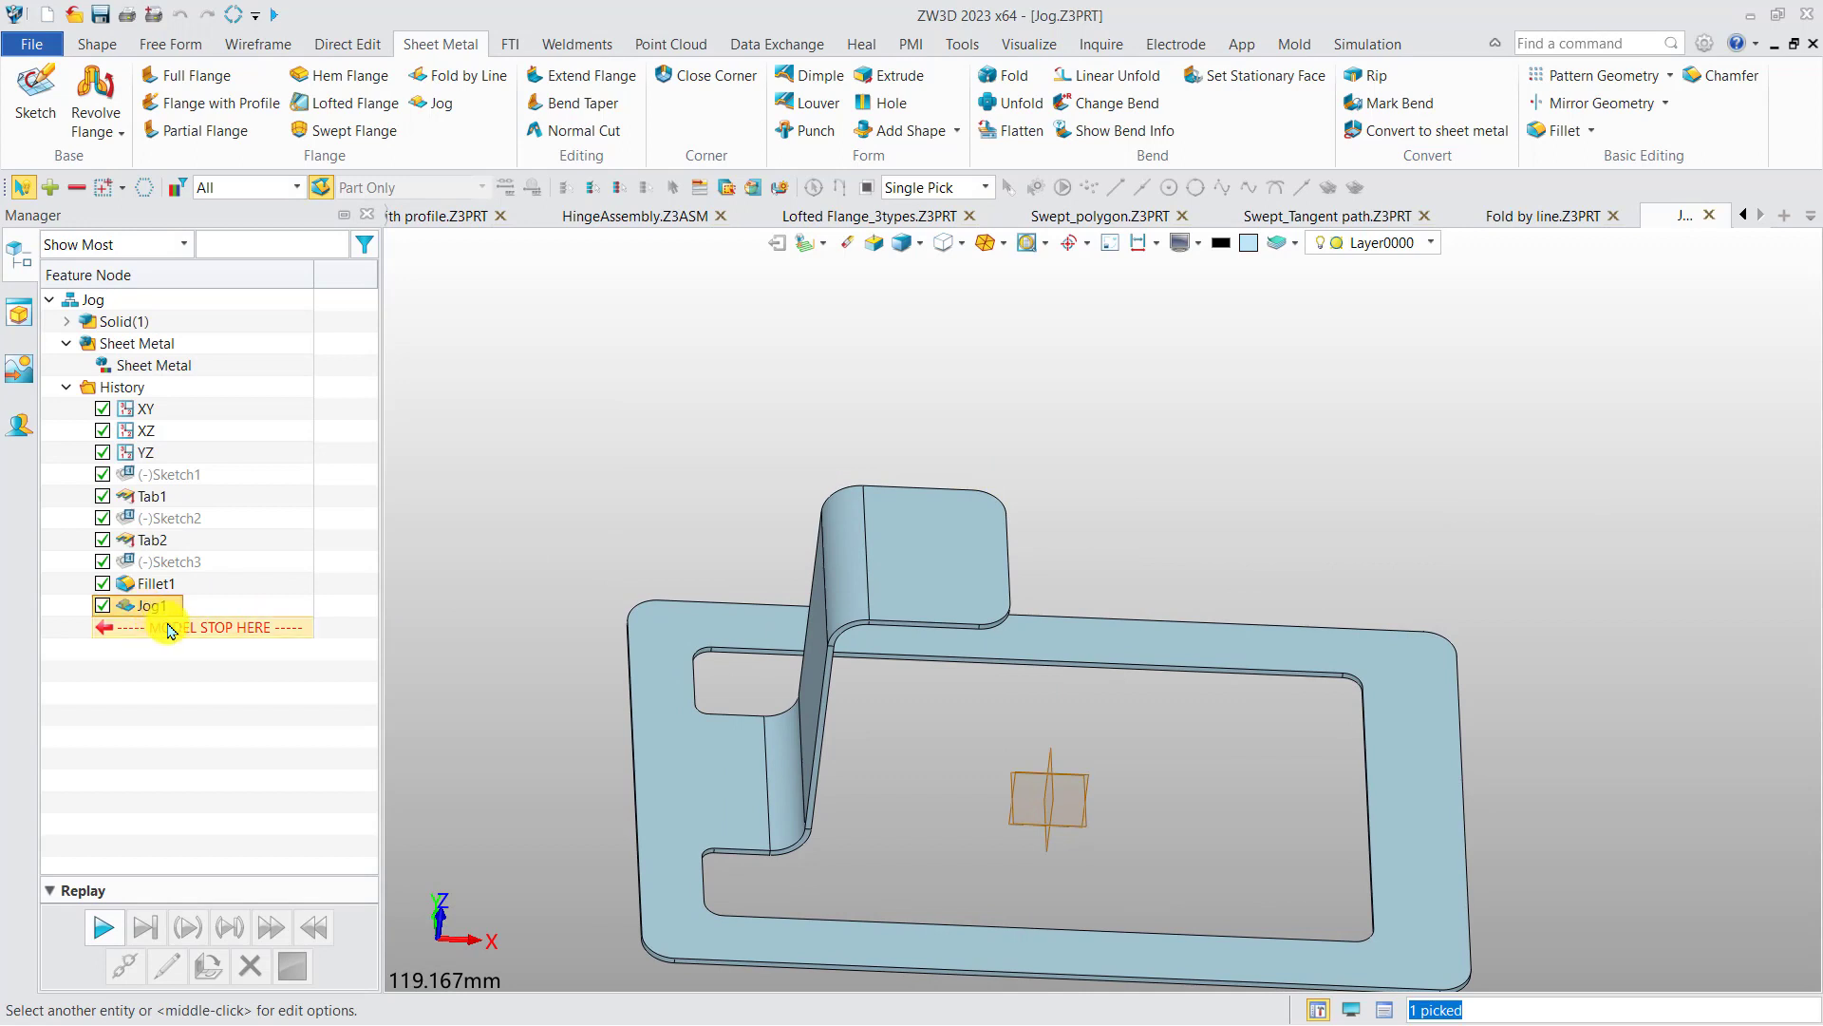
pyautogui.moveTo(175, 629); pyautogui.dragTo(193, 599)
pyautogui.moveTo(672, 555); pyautogui.dragTo(674, 408, button='right')
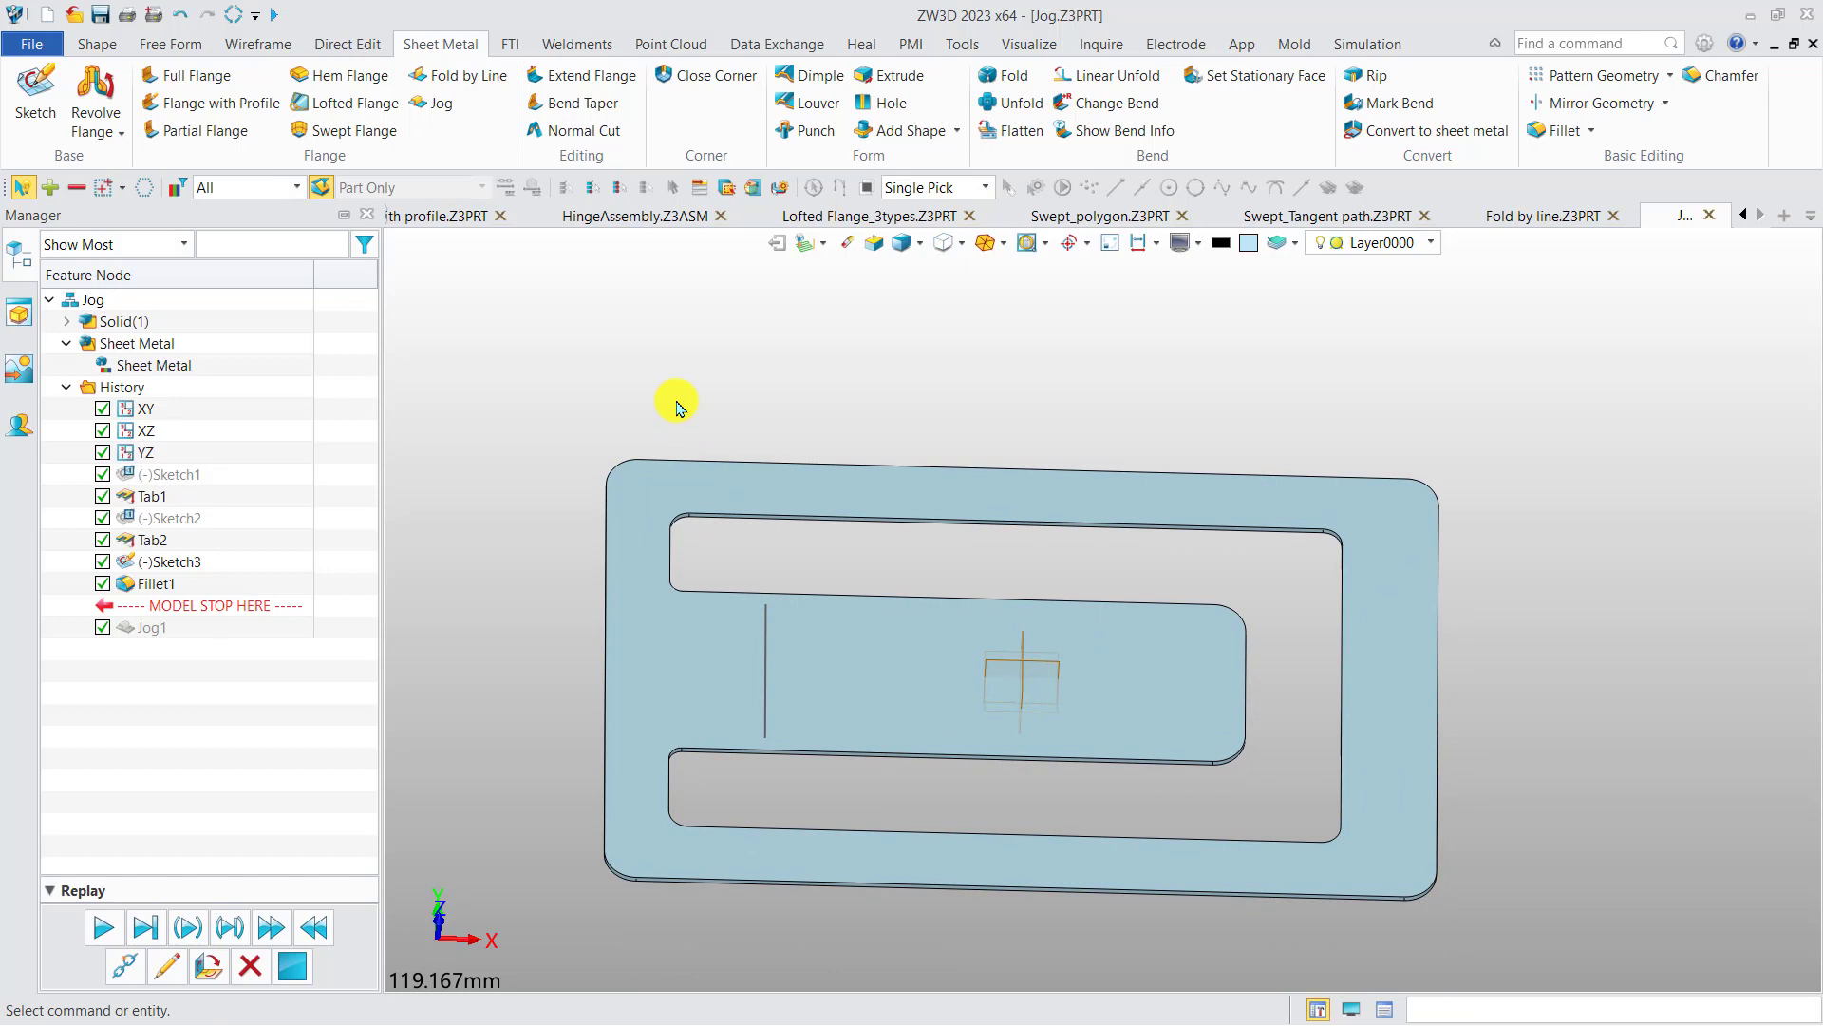
# Create a 40 mm high jog on the plate's upper face using the Sketch3 line, with Reverse stationary side and Keep projected length enabled
pyautogui.click(434, 103)
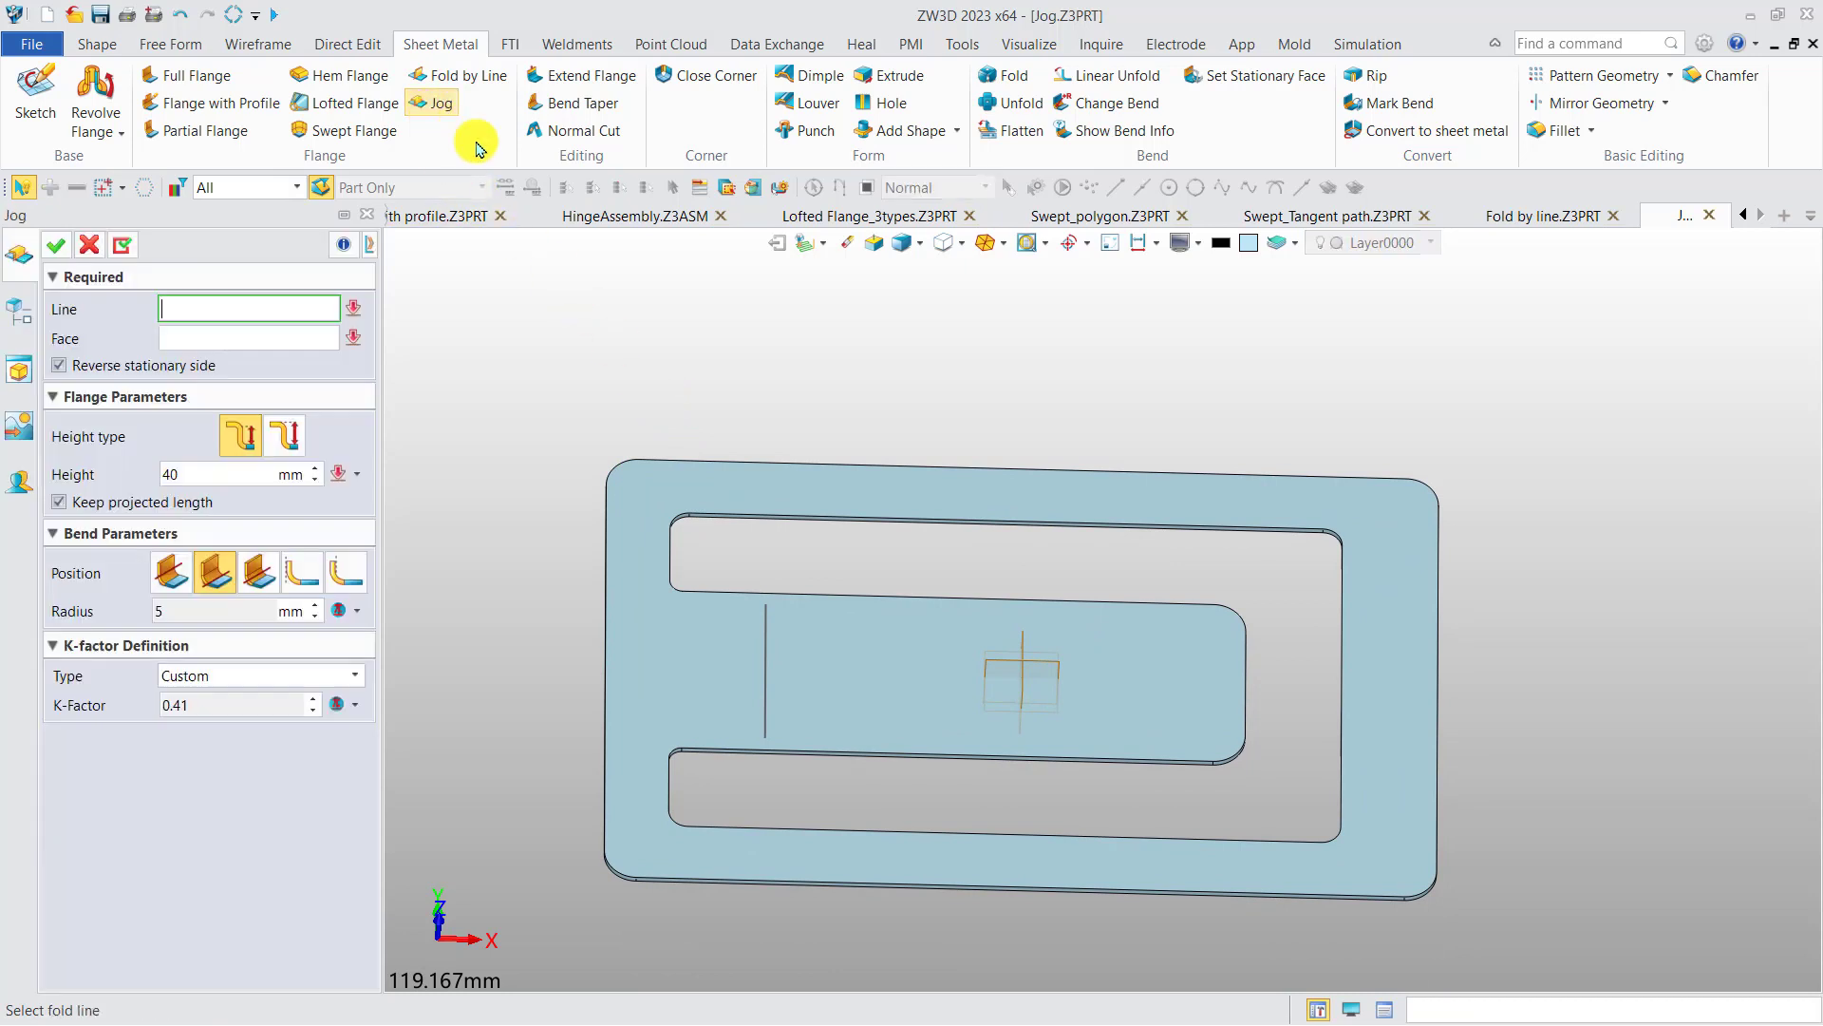
pyautogui.moveTo(788, 389); pyautogui.dragTo(745, 318, button='middle')
pyautogui.click(711, 592)
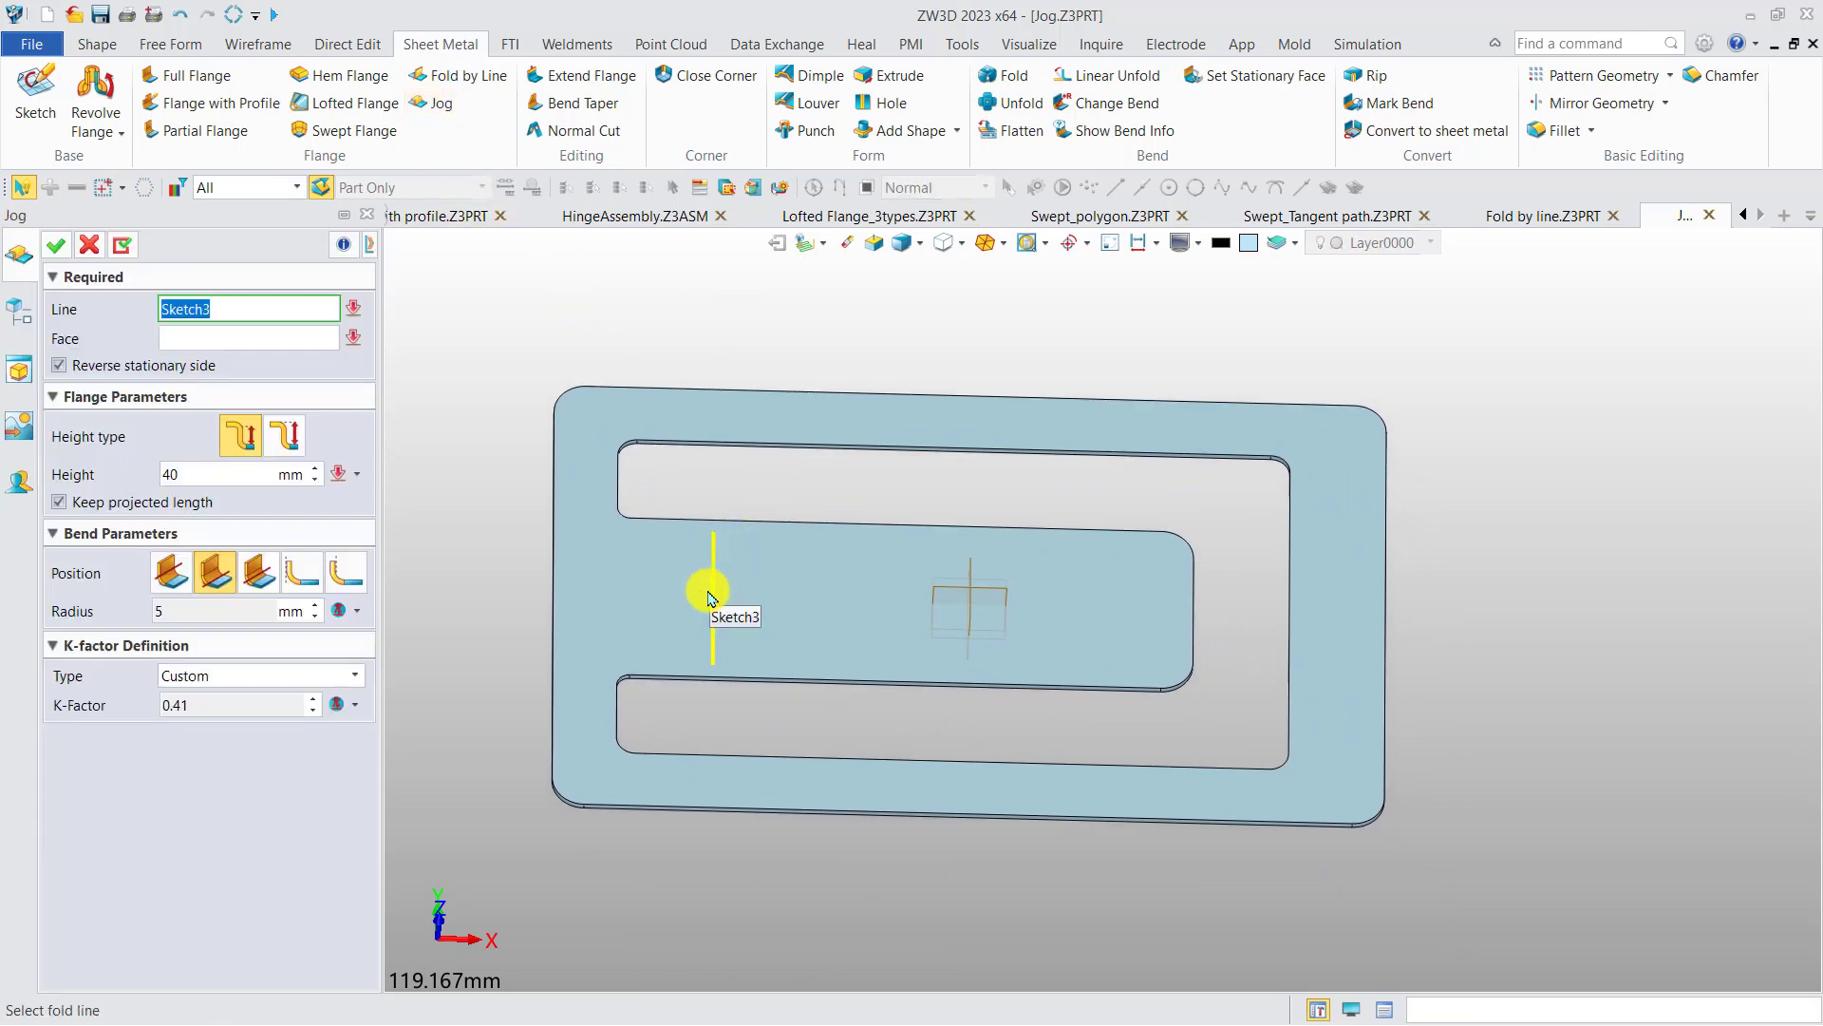
pyautogui.click(714, 591)
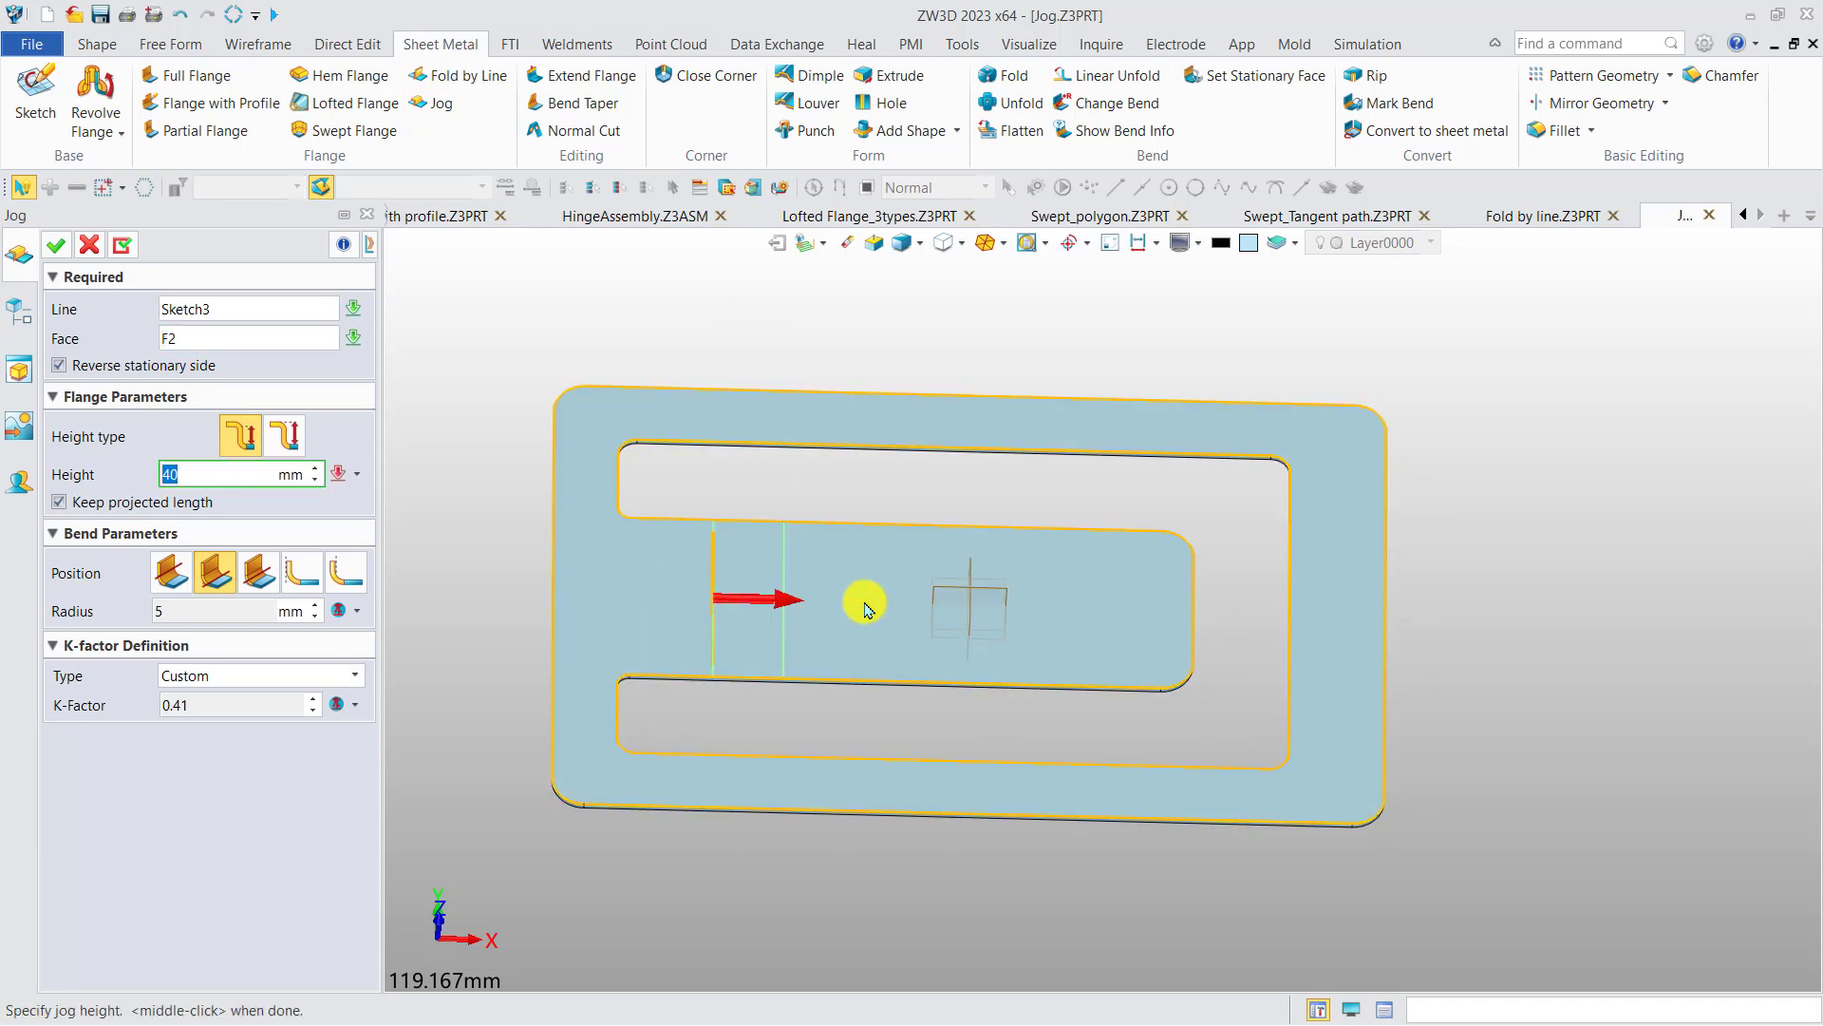
pyautogui.moveTo(871, 536); pyautogui.dragTo(891, 525, button='middle')
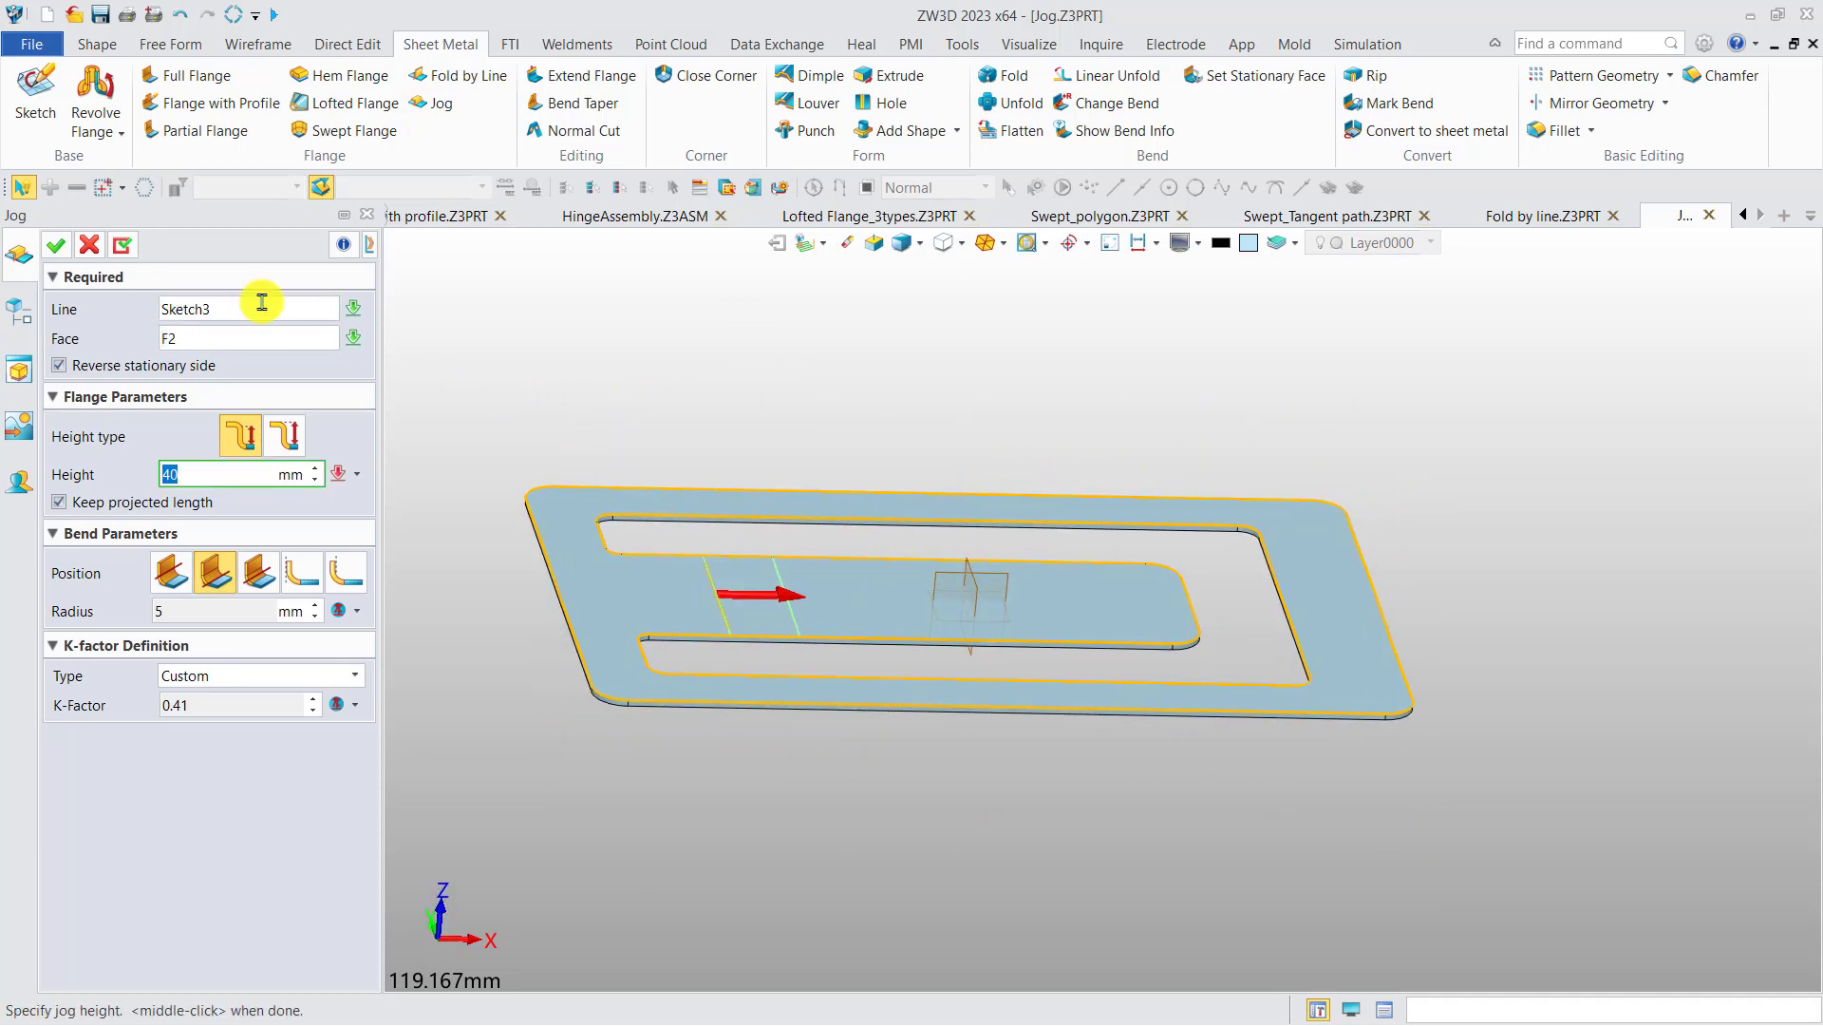
pyautogui.click(55, 245)
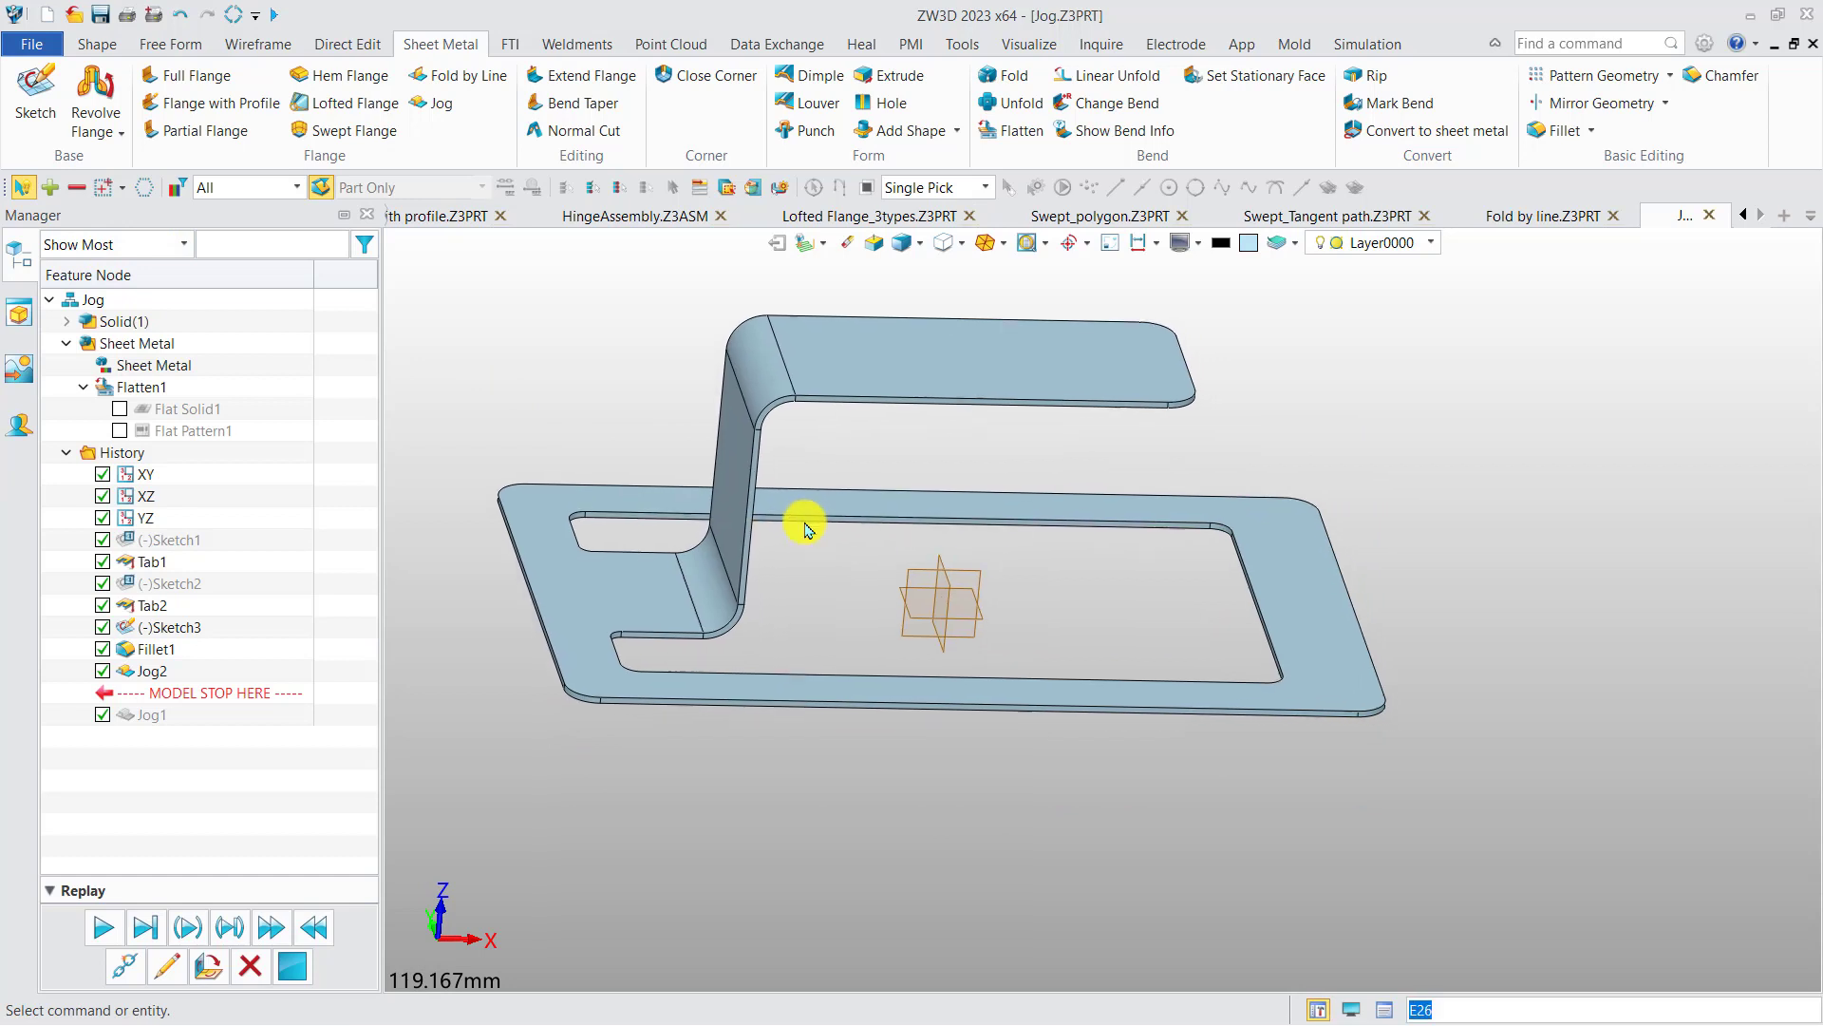
# Highlight the upper and lower bend faces of the jog, and clear the selection
pyautogui.moveTo(805, 529); pyautogui.dragTo(782, 504, button='middle')
pyautogui.click(713, 335)
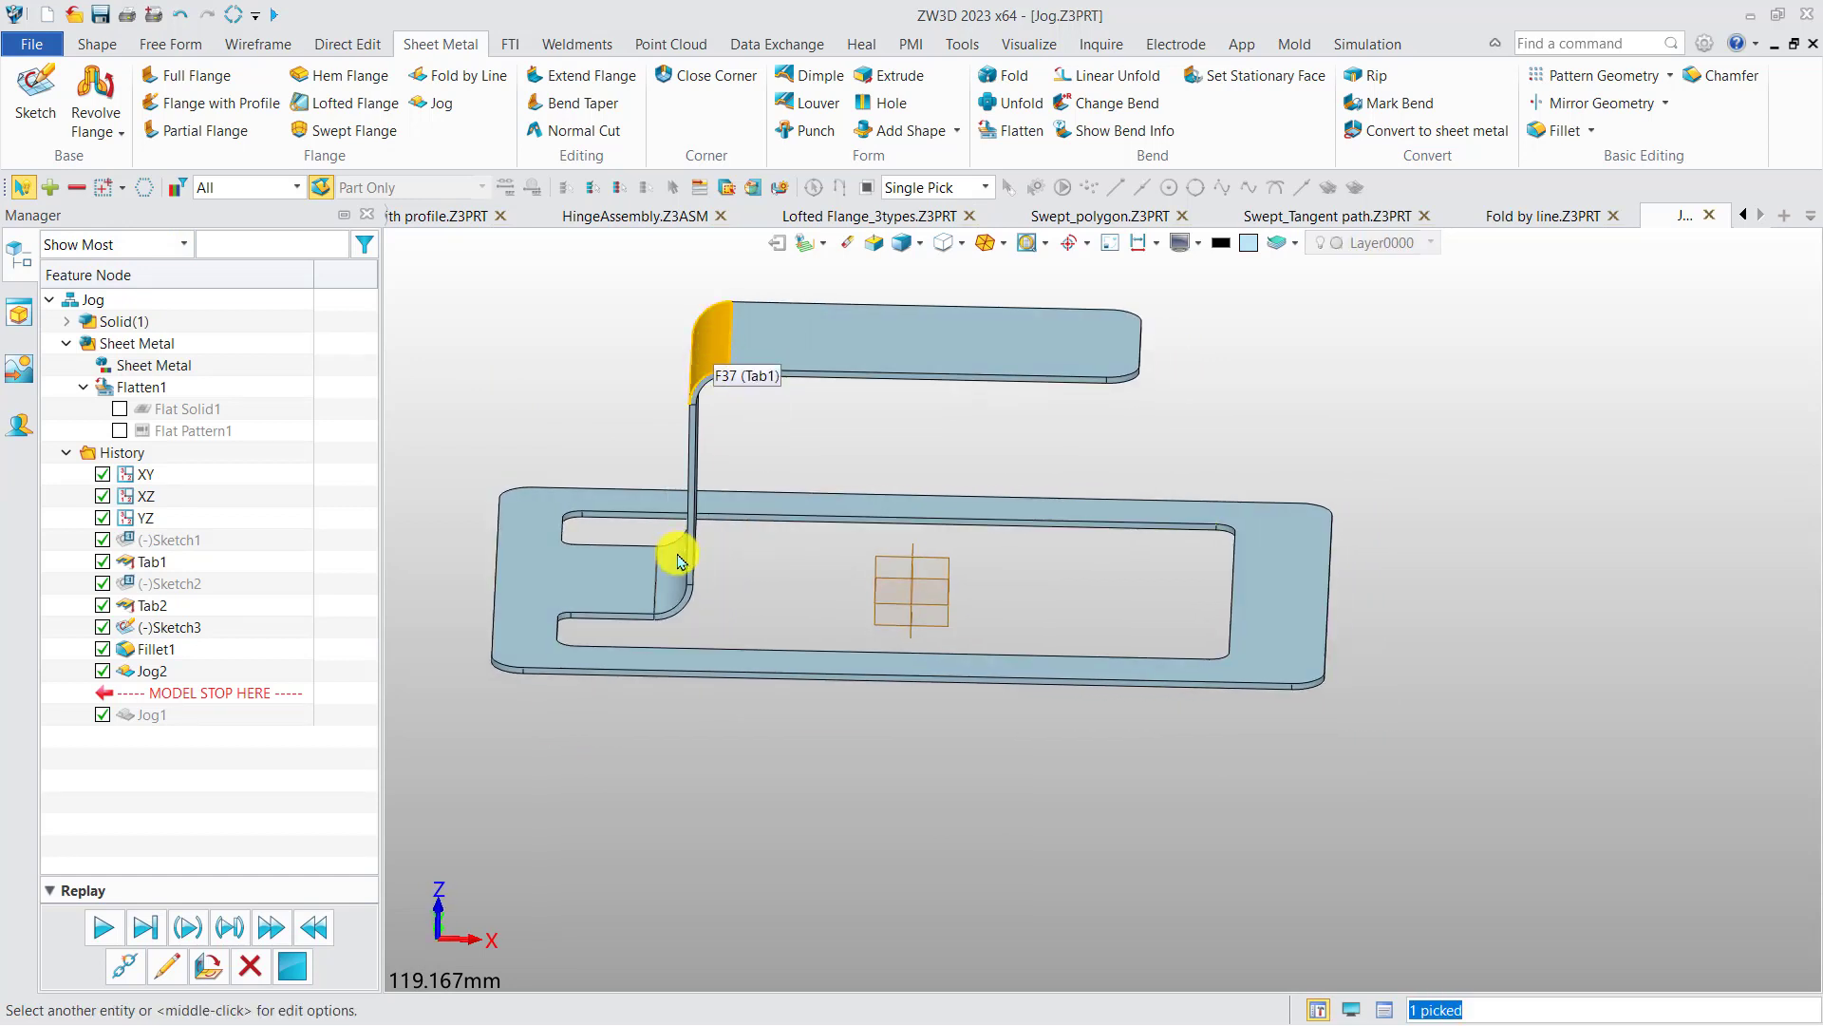
pyautogui.moveTo(773, 570); pyautogui.dragTo(804, 570, button='middle')
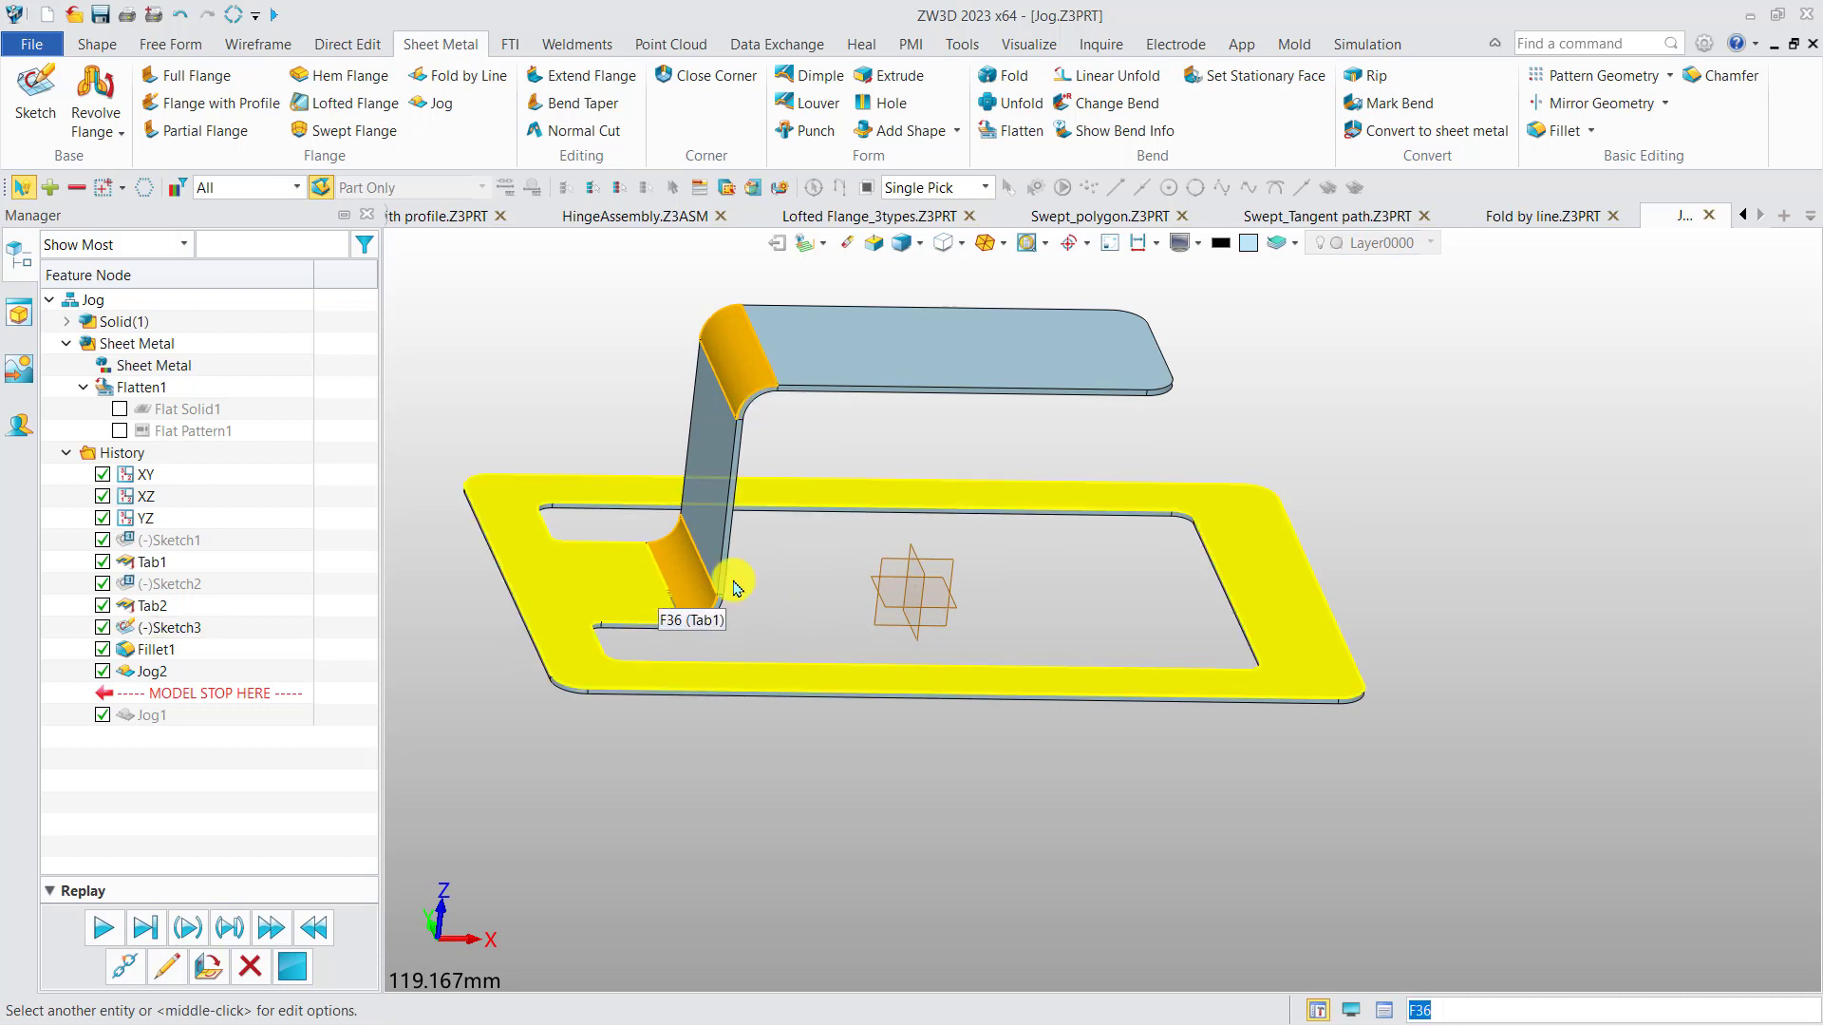
pyautogui.click(680, 593)
pyautogui.press('Escape')
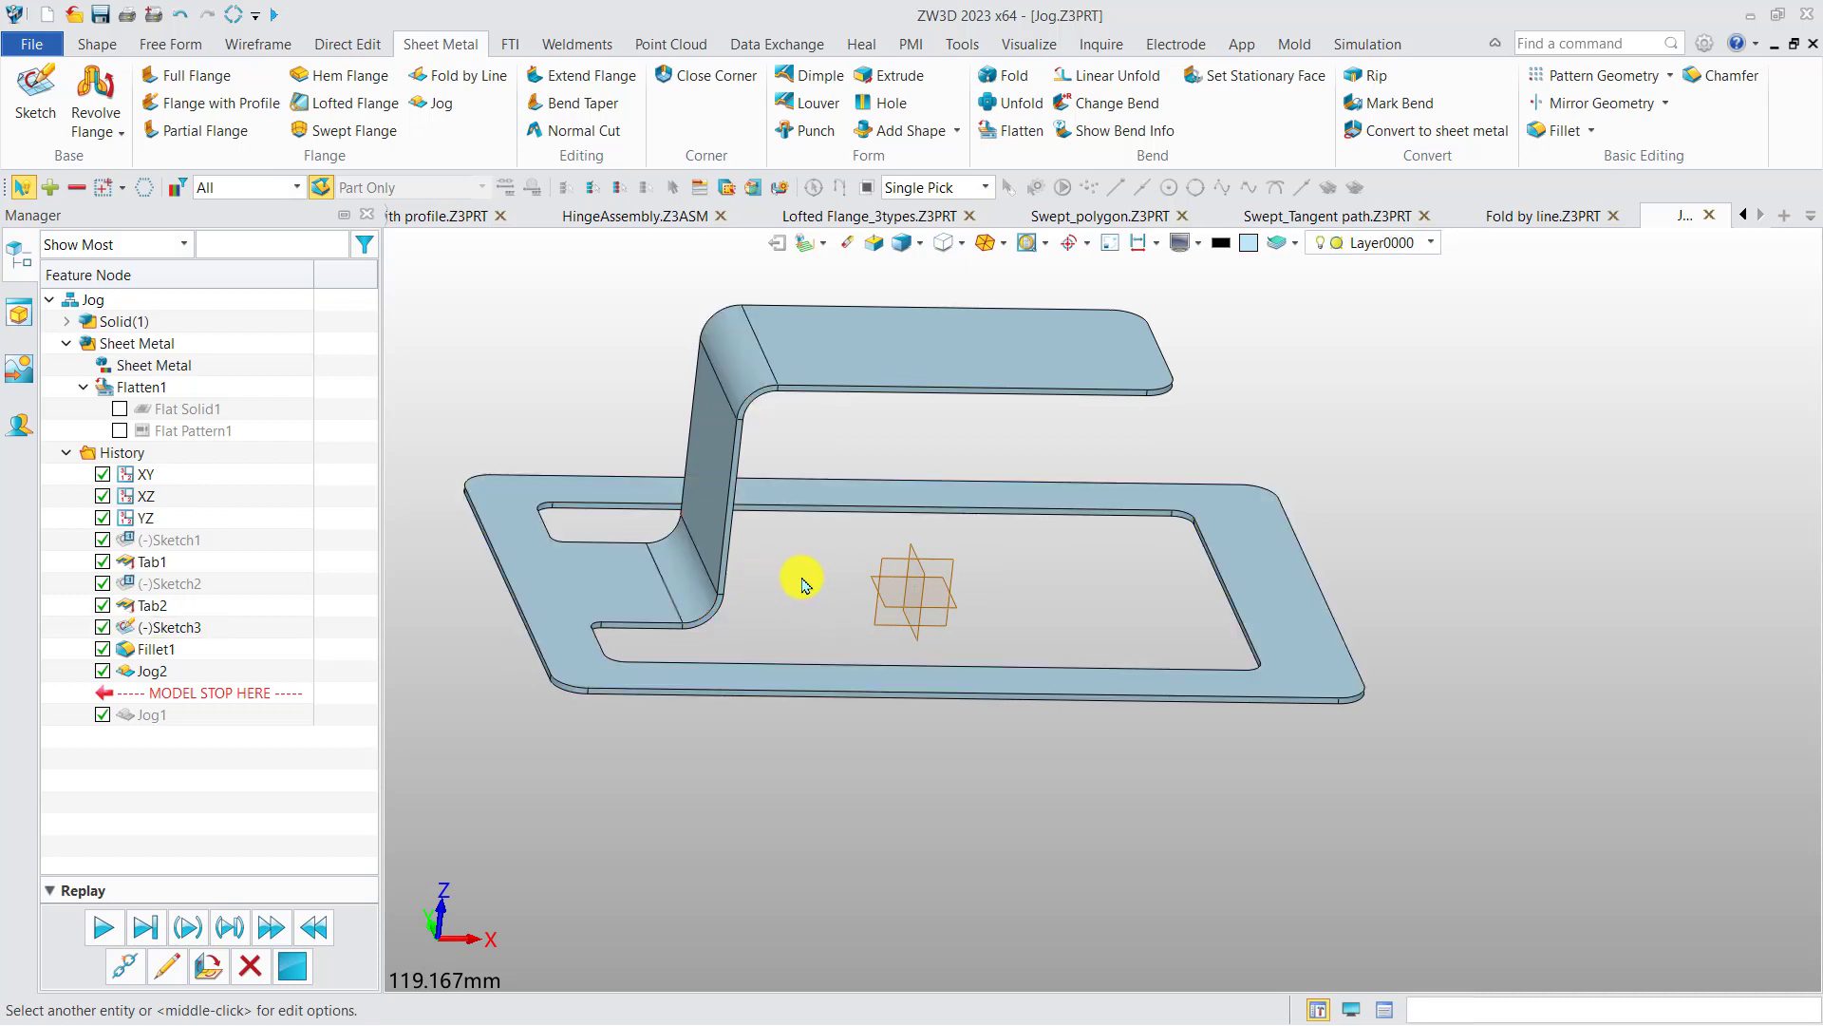
# Edit Jog2 to turn off Reverse stationary side and rebuild it
pyautogui.click(154, 671)
pyautogui.doubleClick(157, 674)
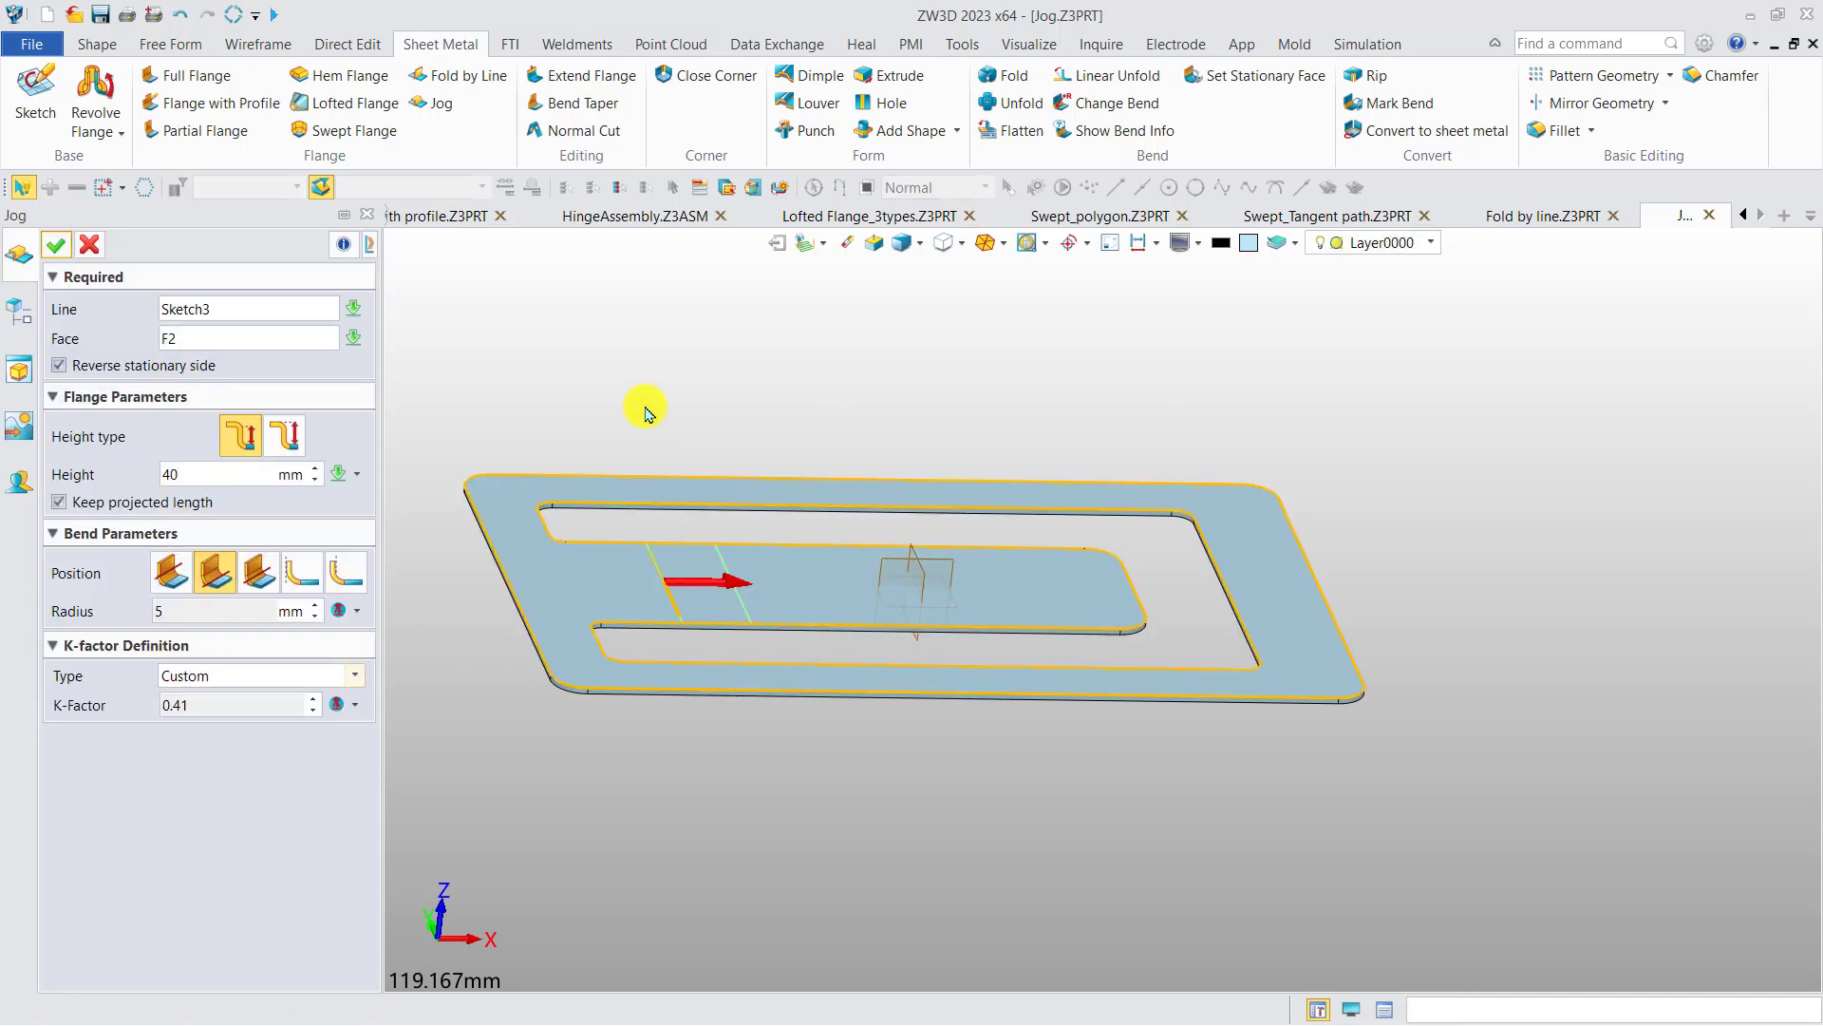
pyautogui.moveTo(687, 369); pyautogui.dragTo(750, 406, button='middle')
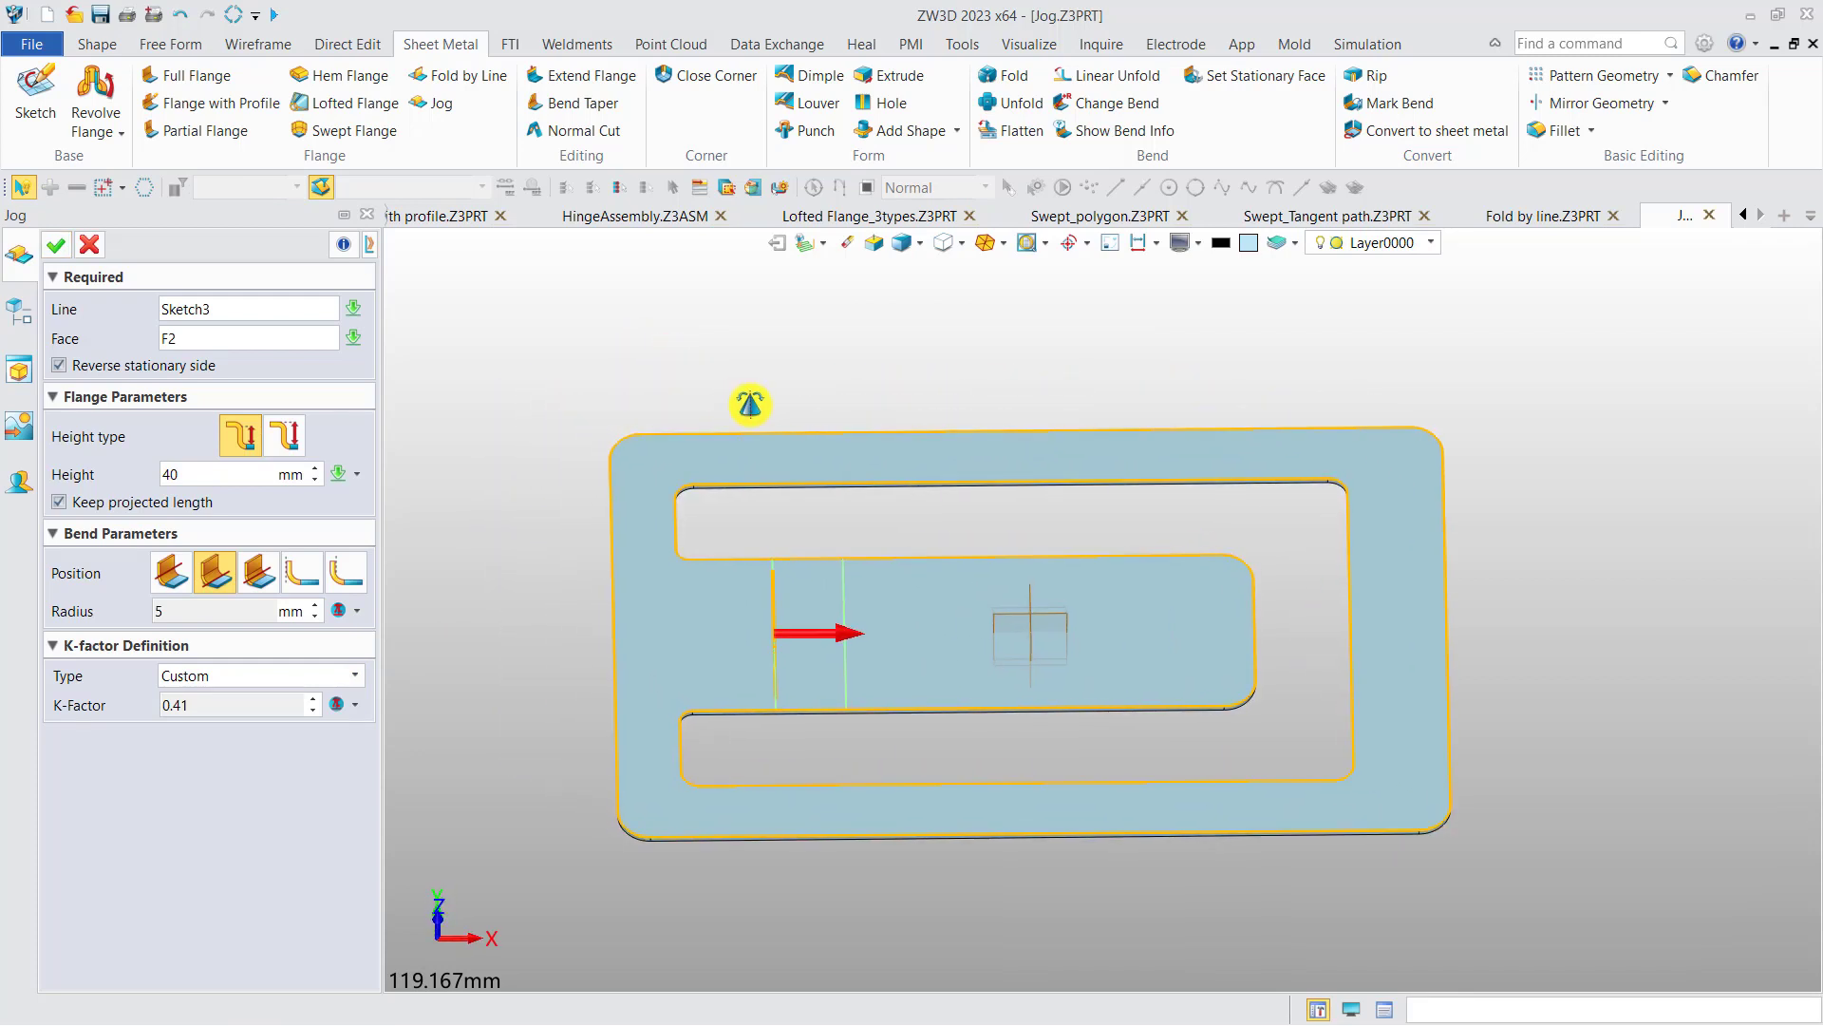
pyautogui.click(152, 377)
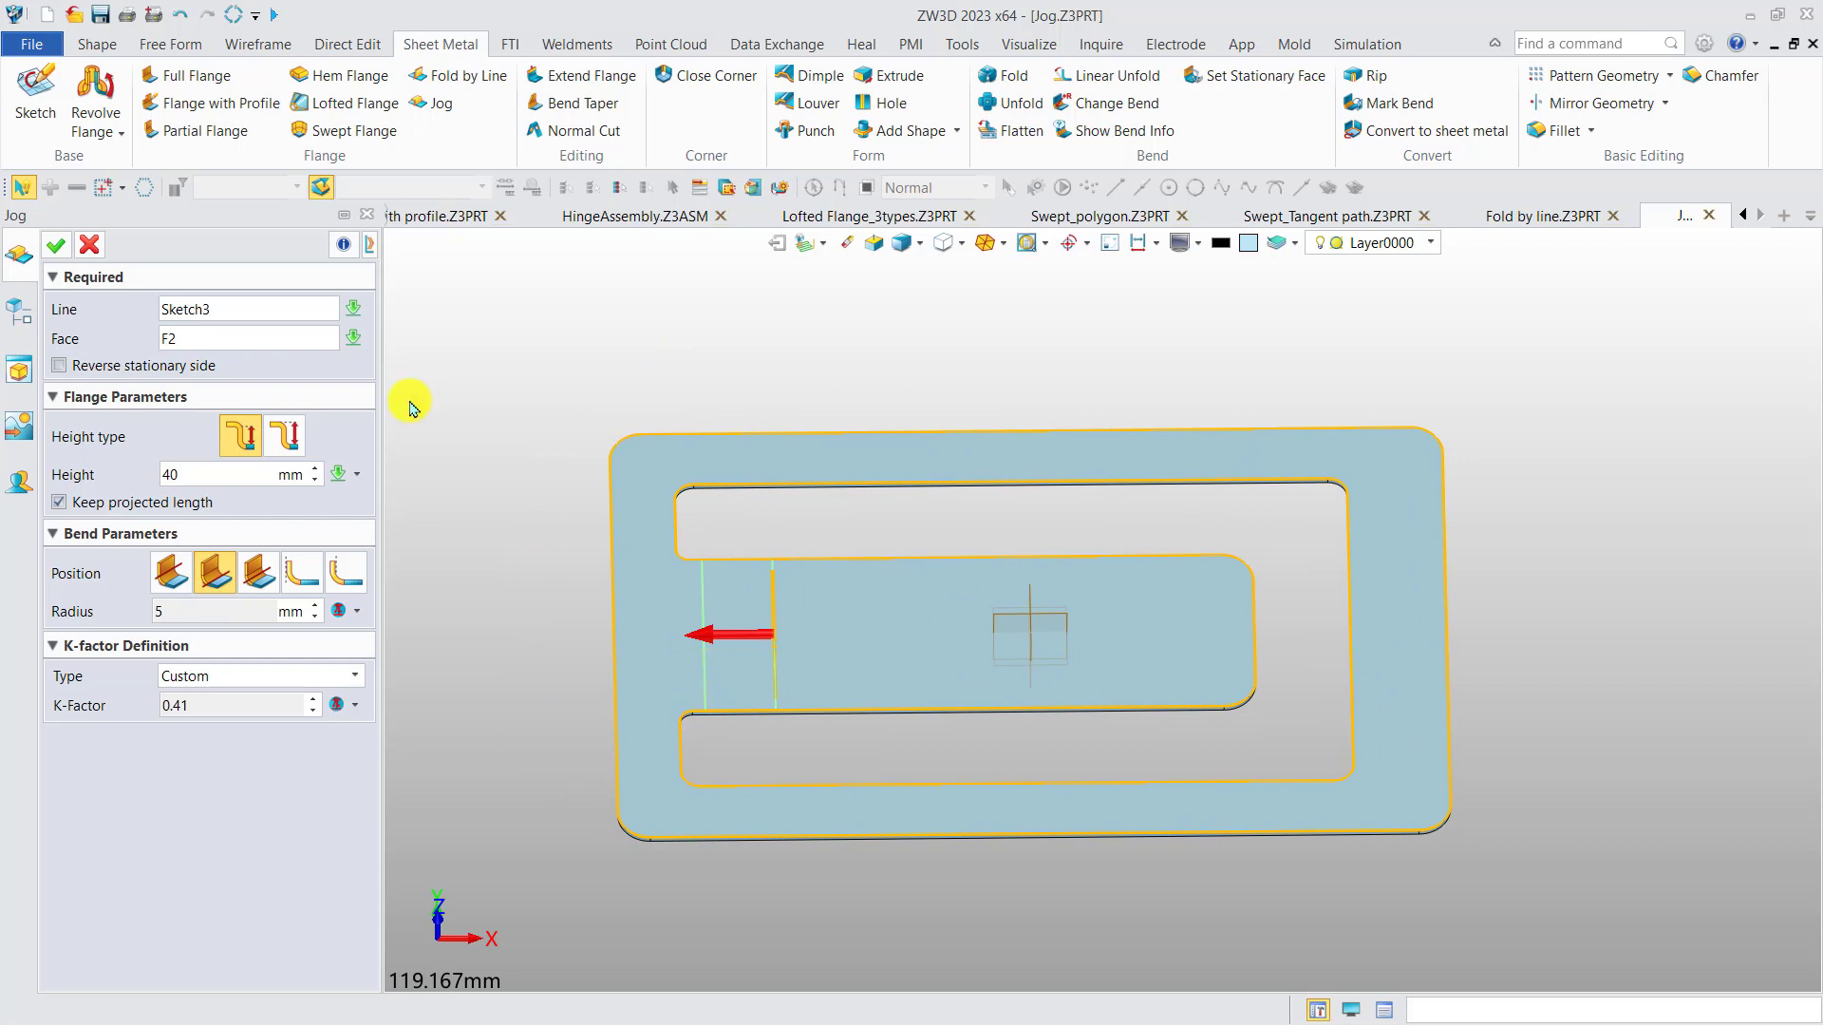
pyautogui.click(59, 249)
pyautogui.moveTo(660, 561); pyautogui.dragTo(630, 491, button='right')
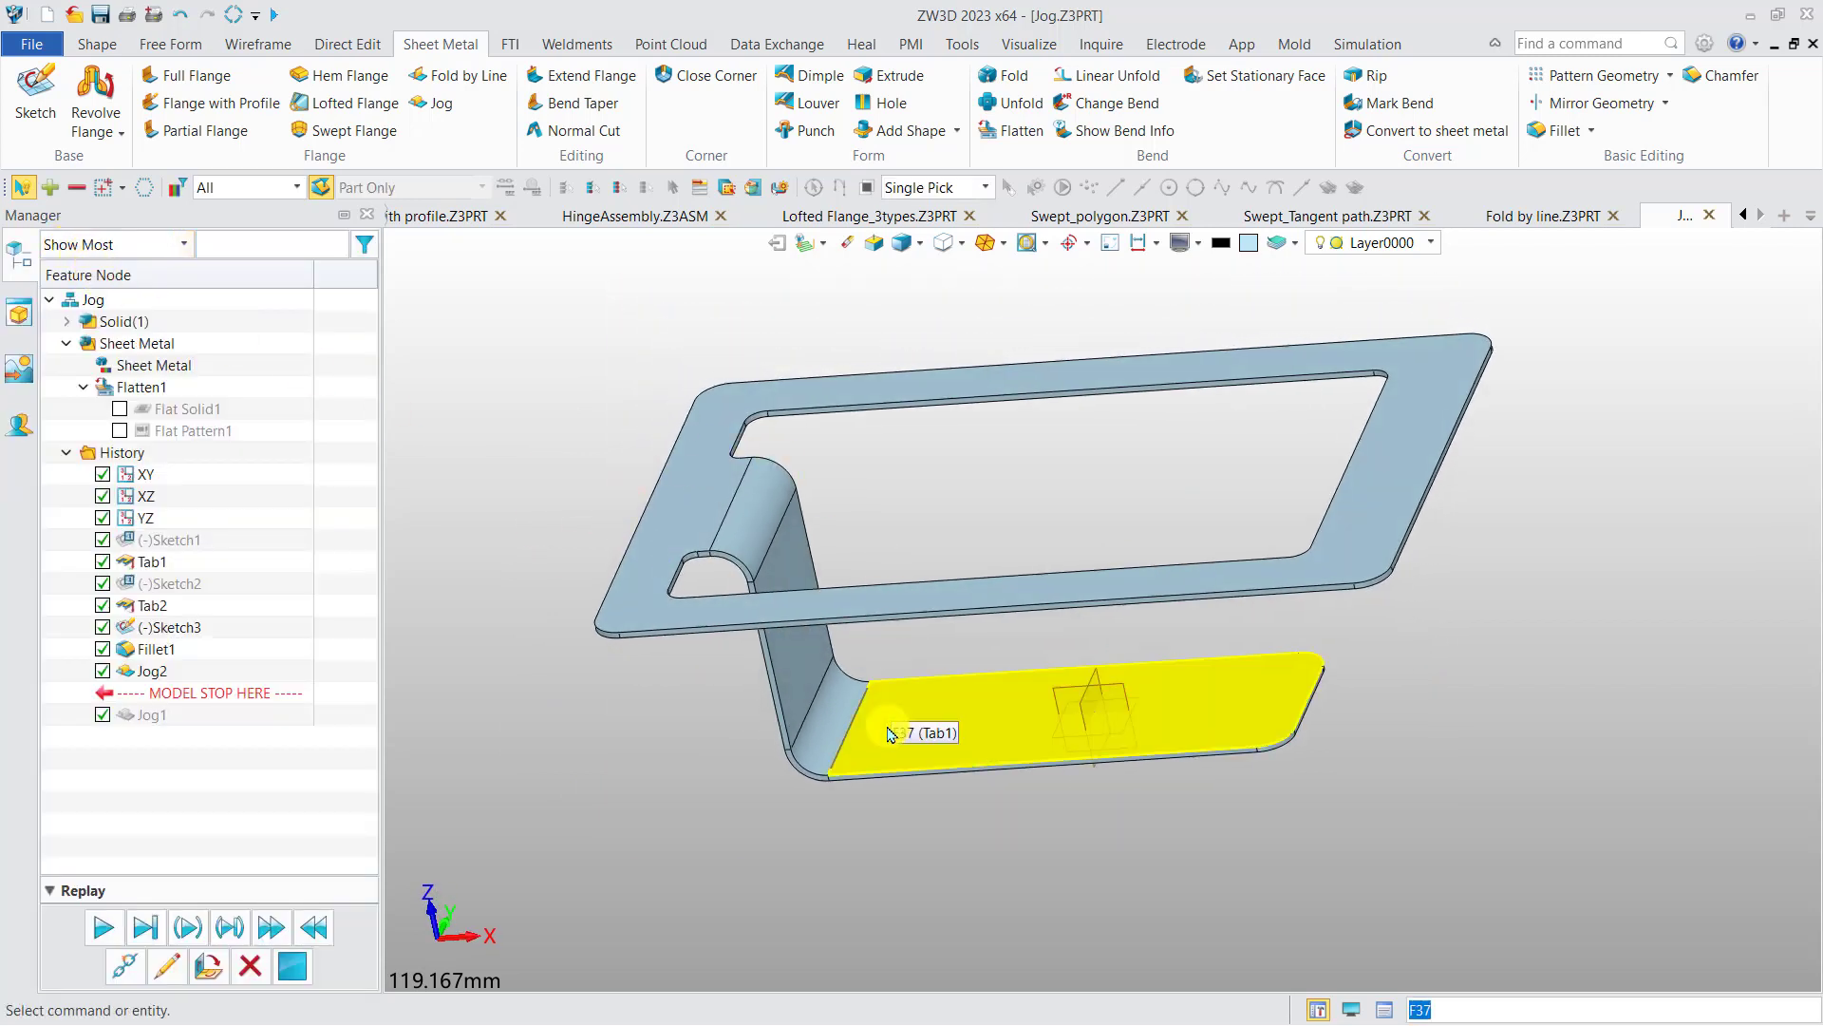
# Edit Jog2 to enable Reverse stationary side and set its height to 20 mm
pyautogui.doubleClick(160, 671)
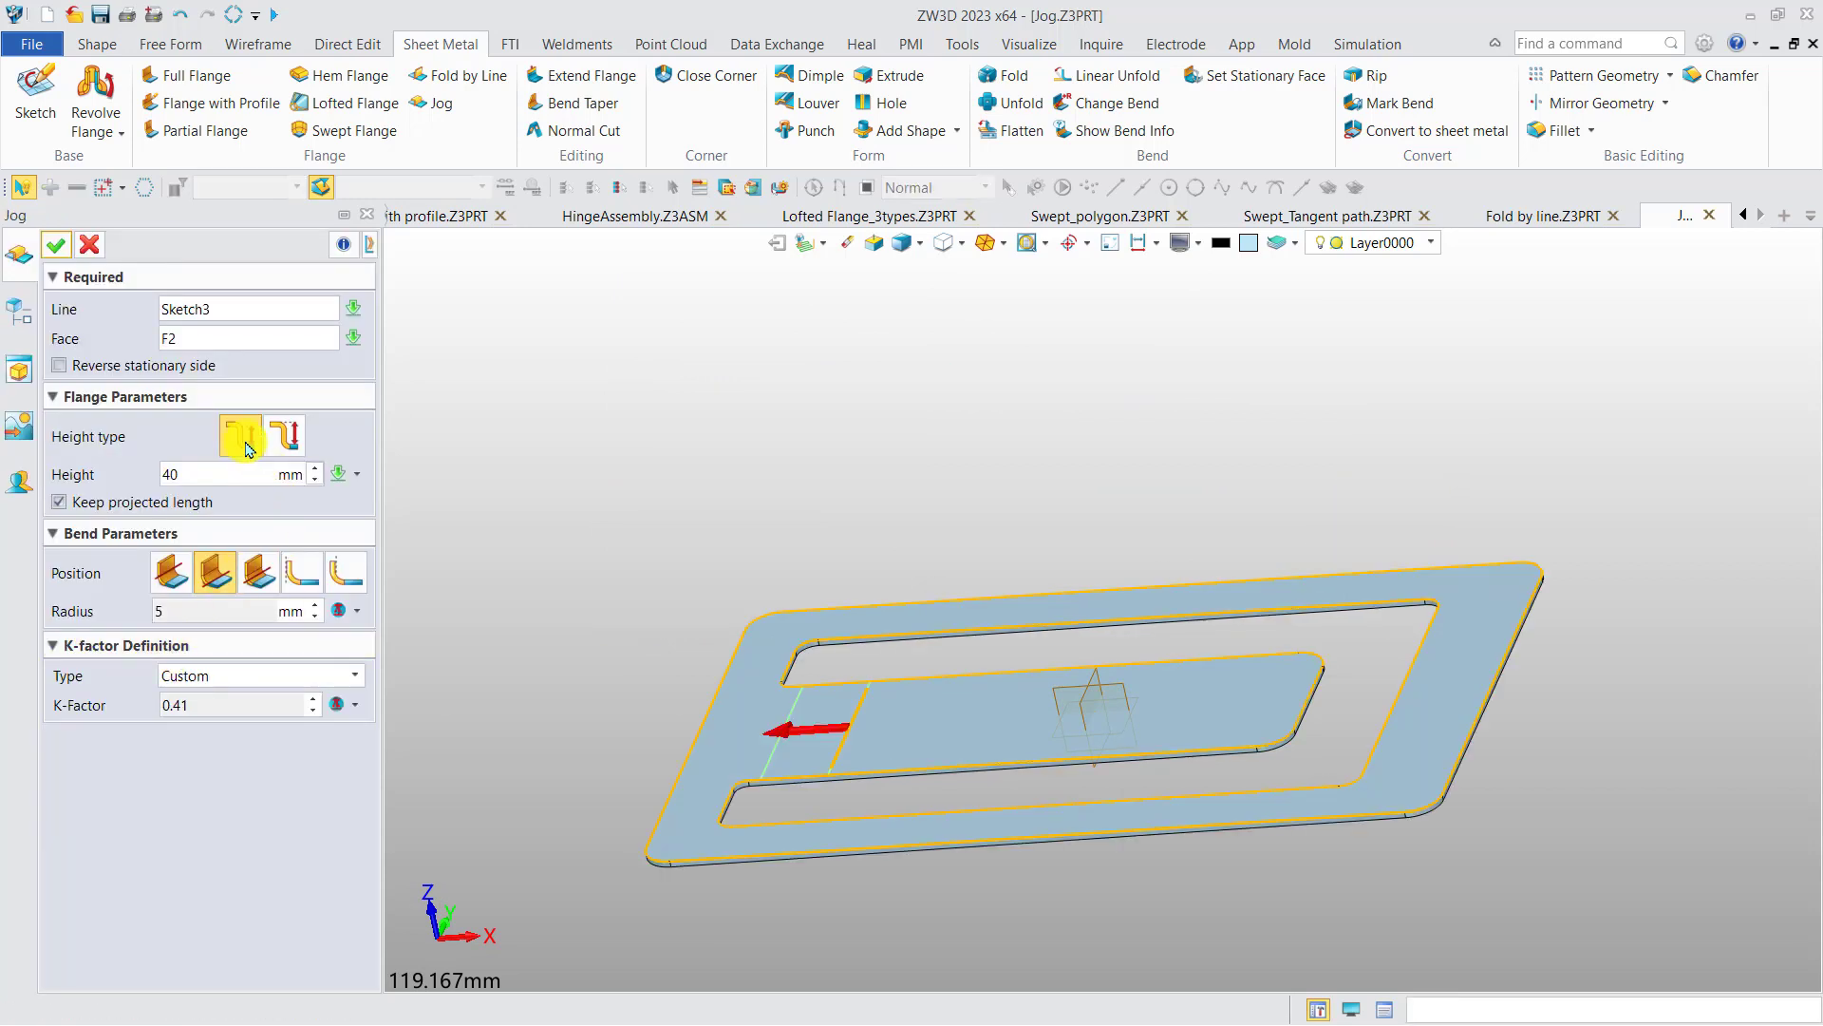
pyautogui.click(100, 373)
pyautogui.moveTo(654, 487); pyautogui.dragTo(614, 462, button='right')
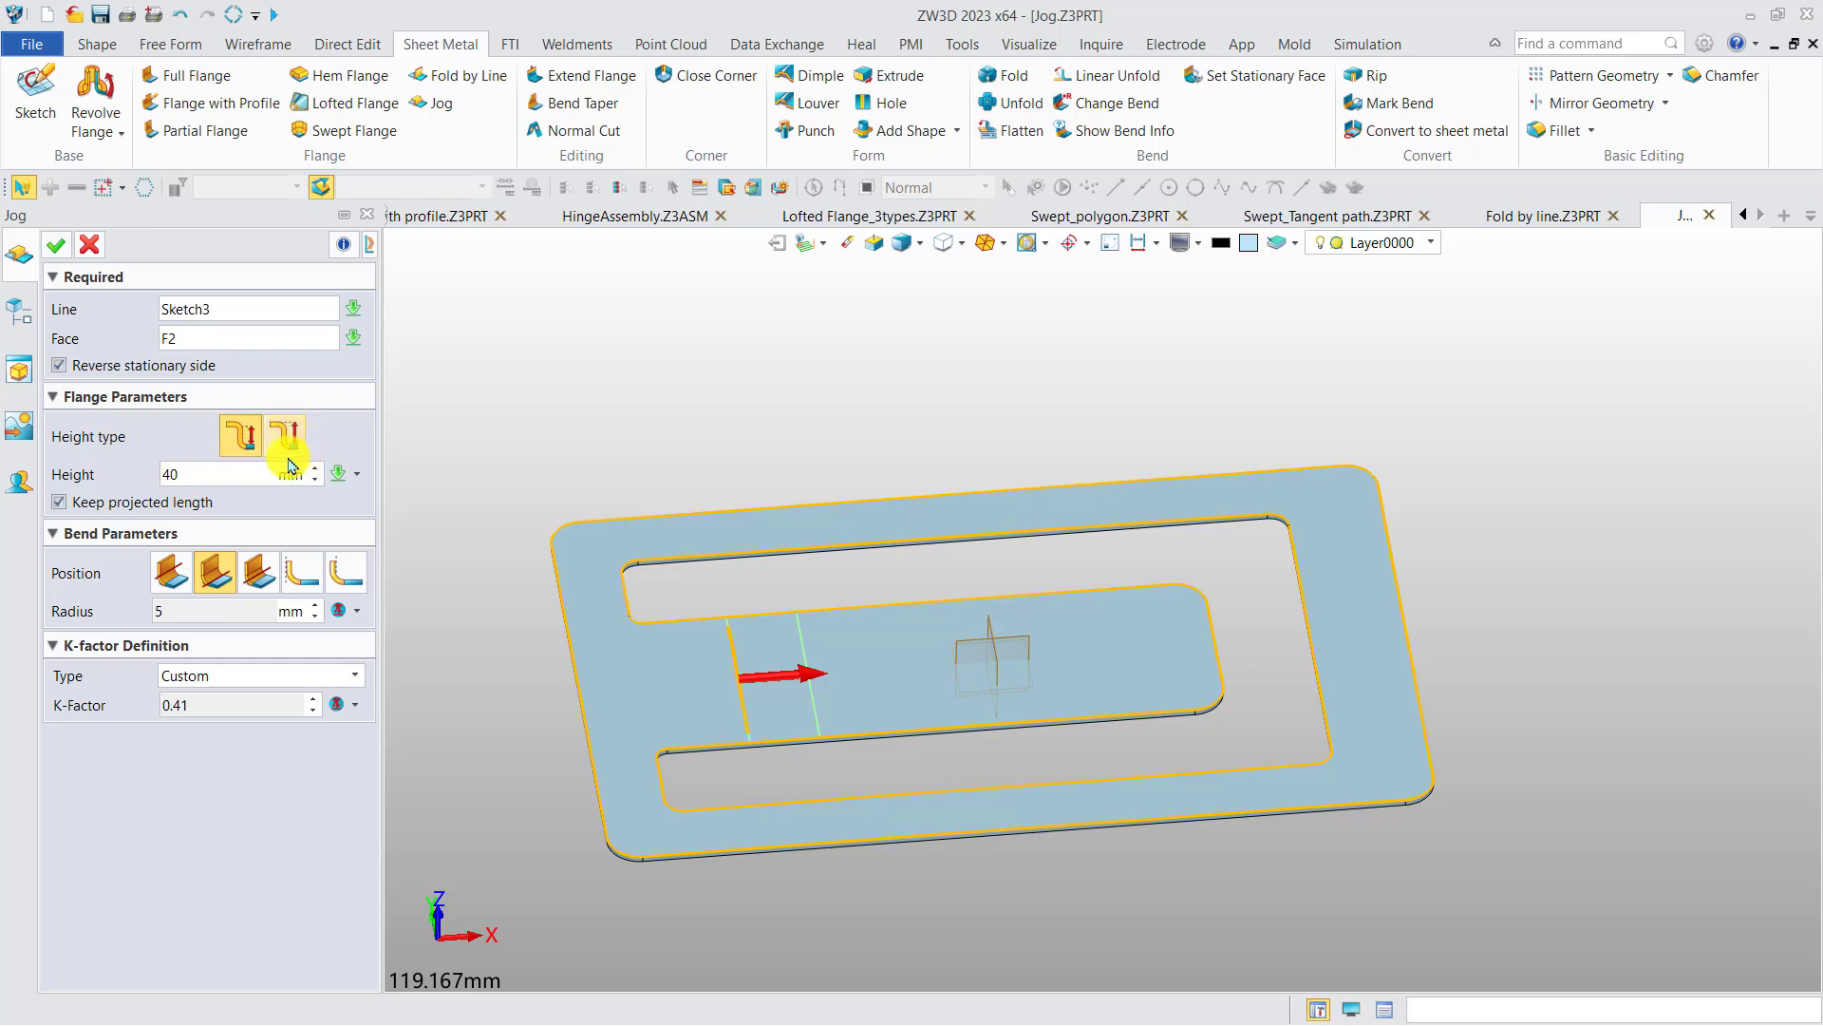
pyautogui.click(214, 474)
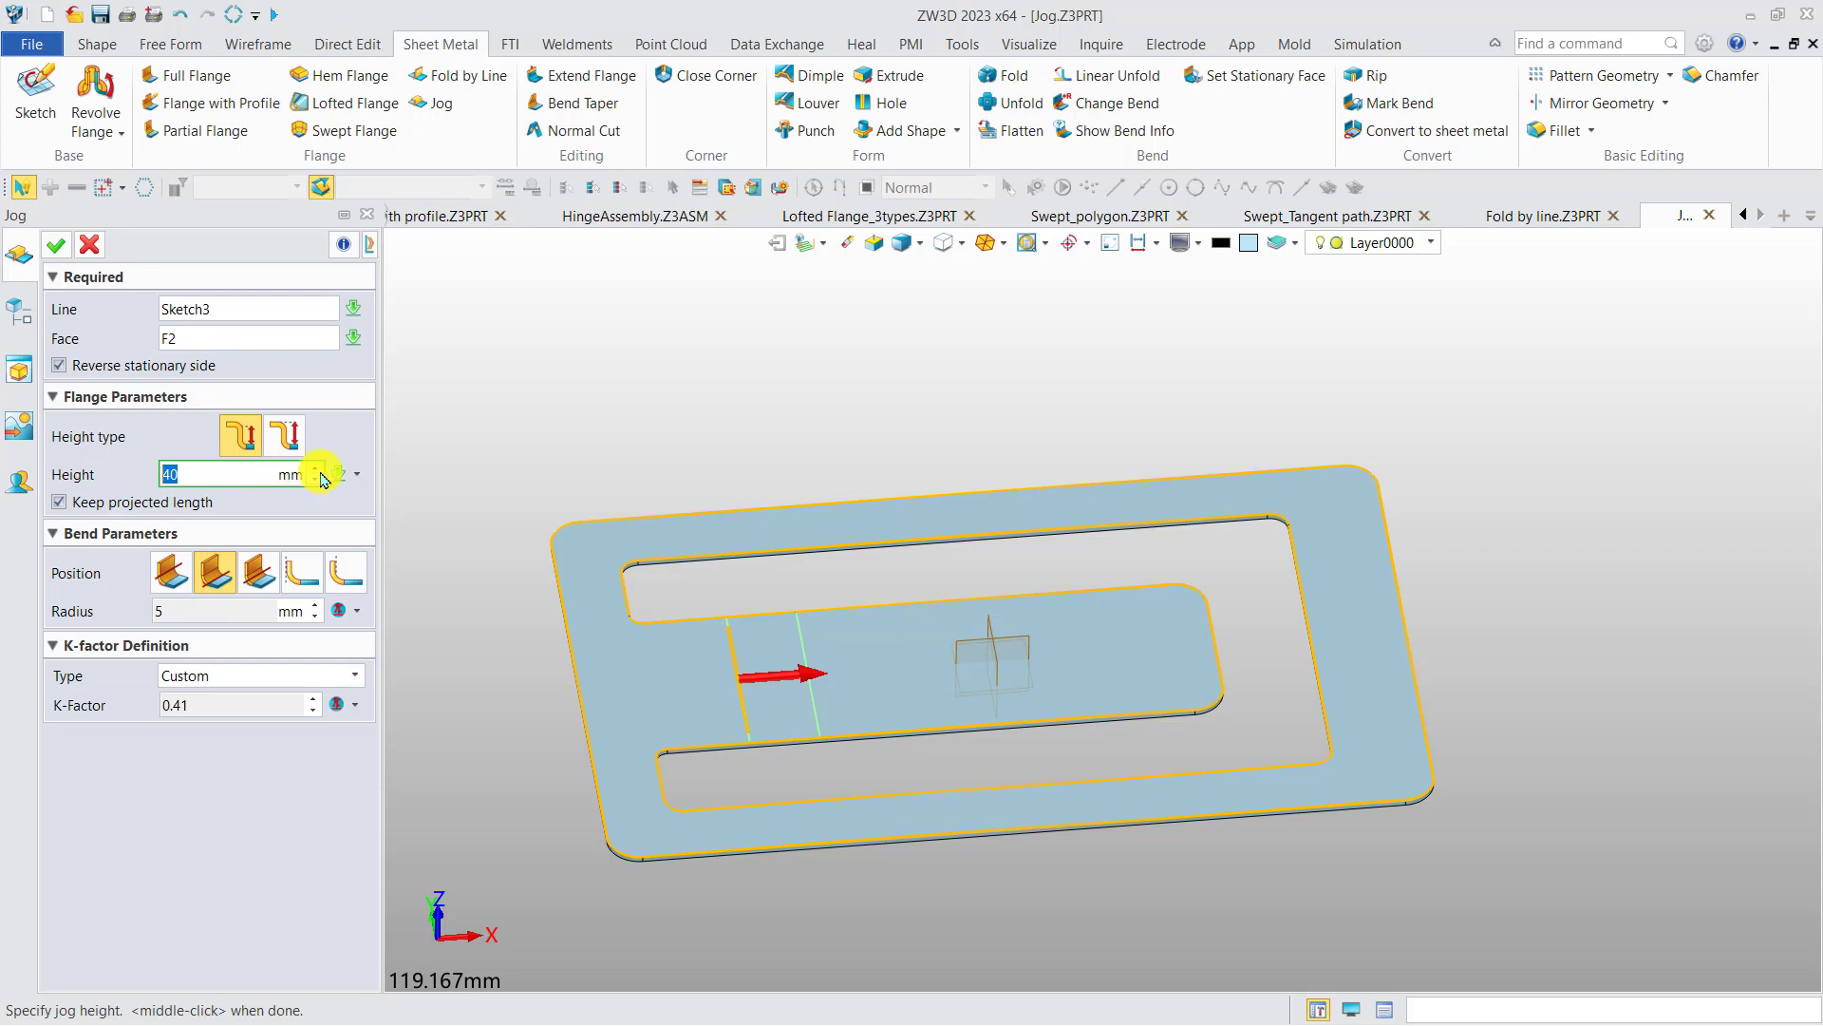
pyautogui.write('20')
pyautogui.press('Return')
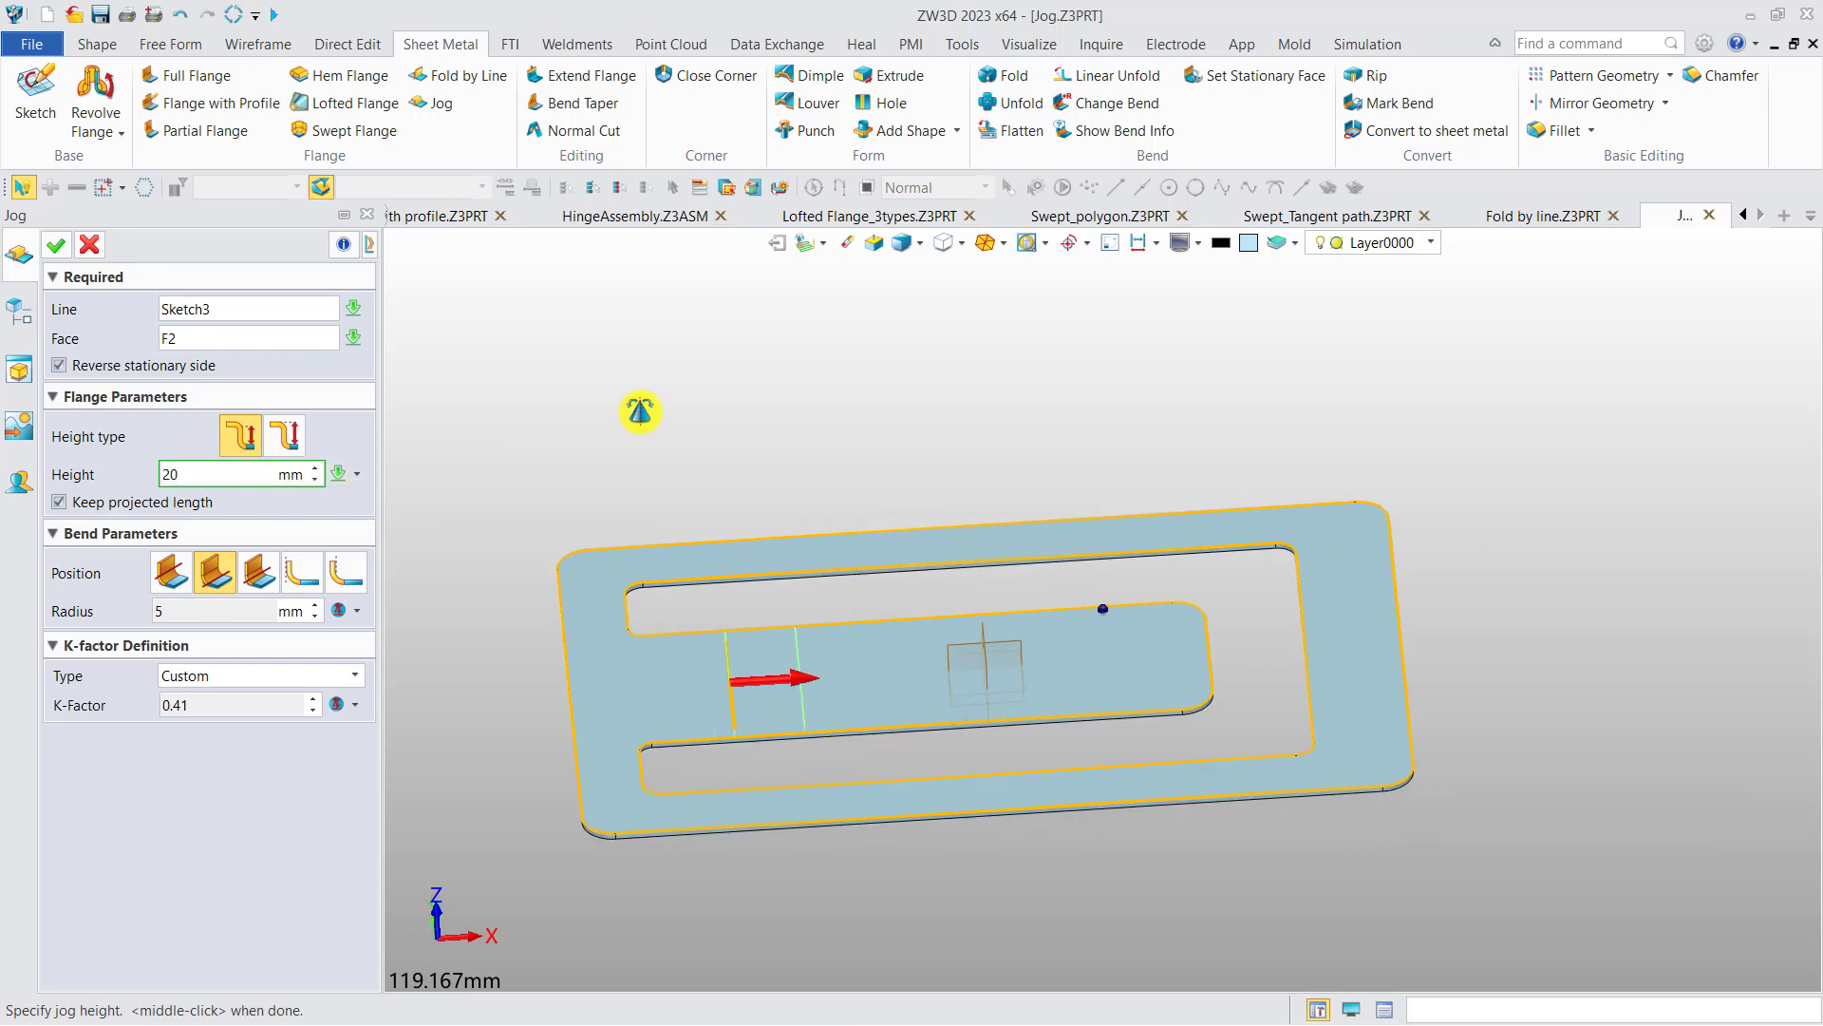
pyautogui.click(55, 245)
# Measure the length of the straight edge on the jog's wall between its two bends
pyautogui.moveTo(617, 513); pyautogui.dragTo(846, 570, button='right')
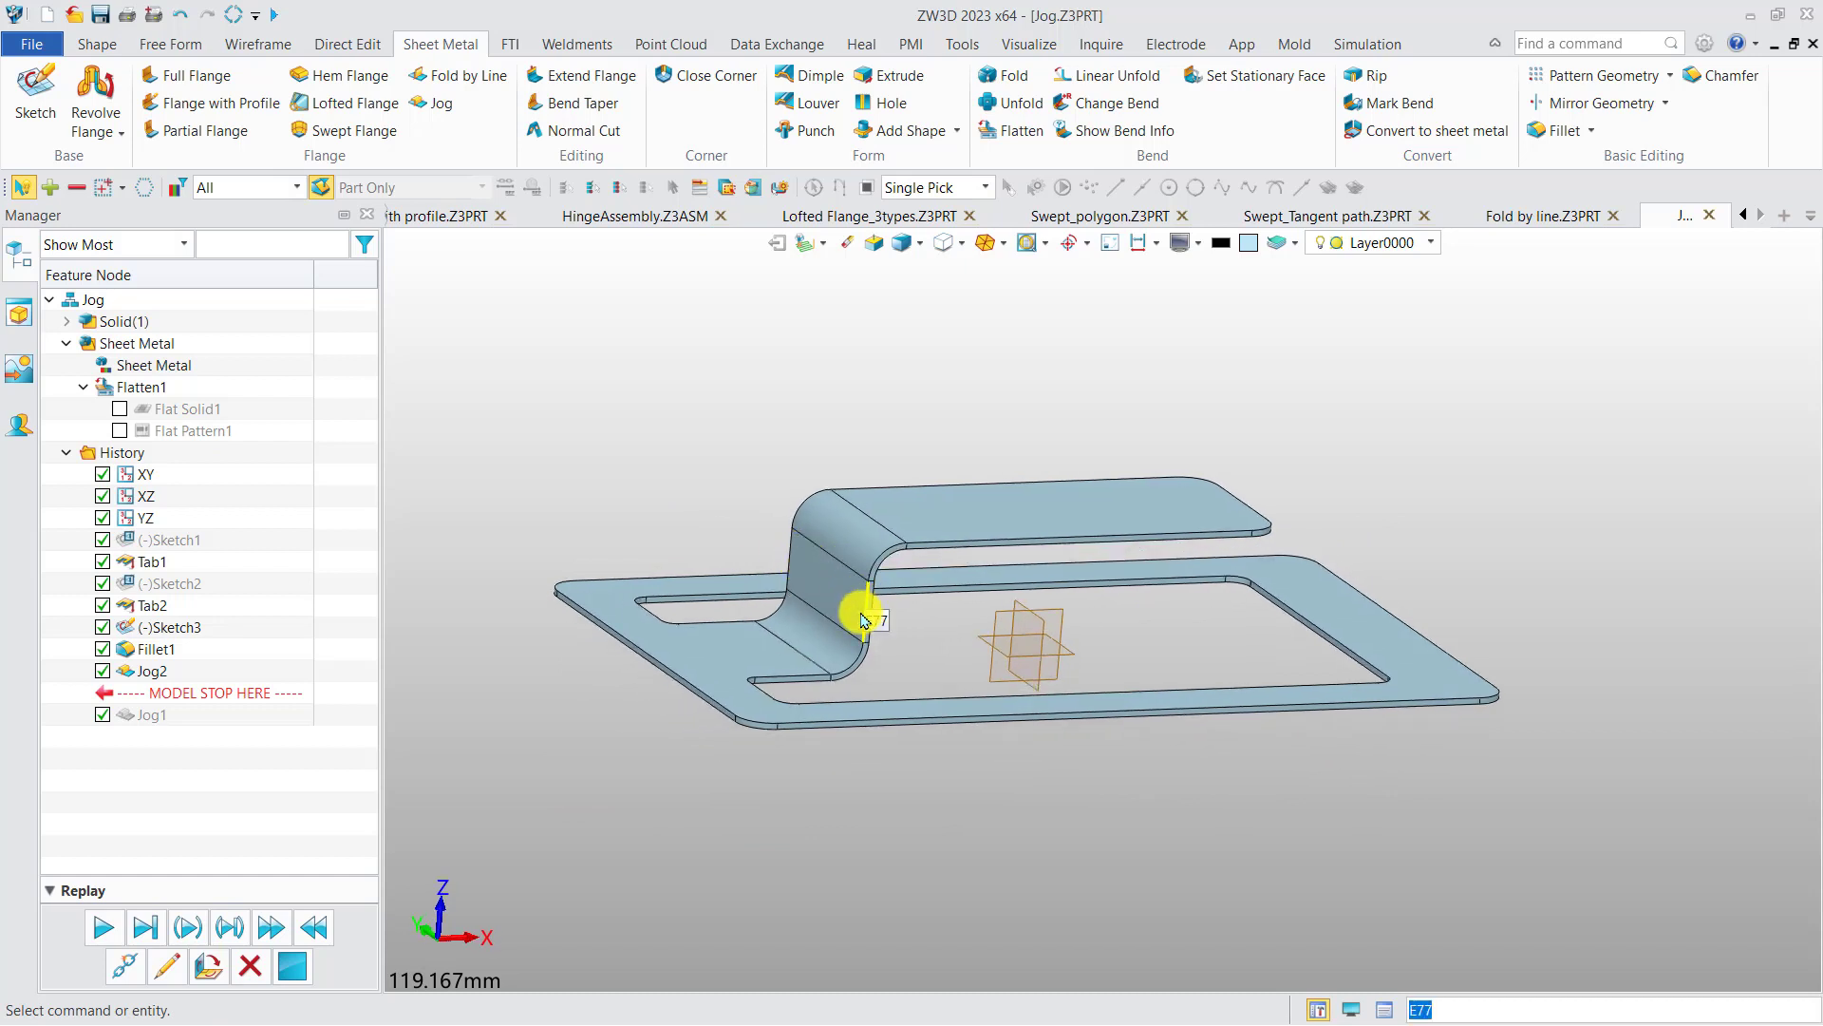
pyautogui.click(864, 614)
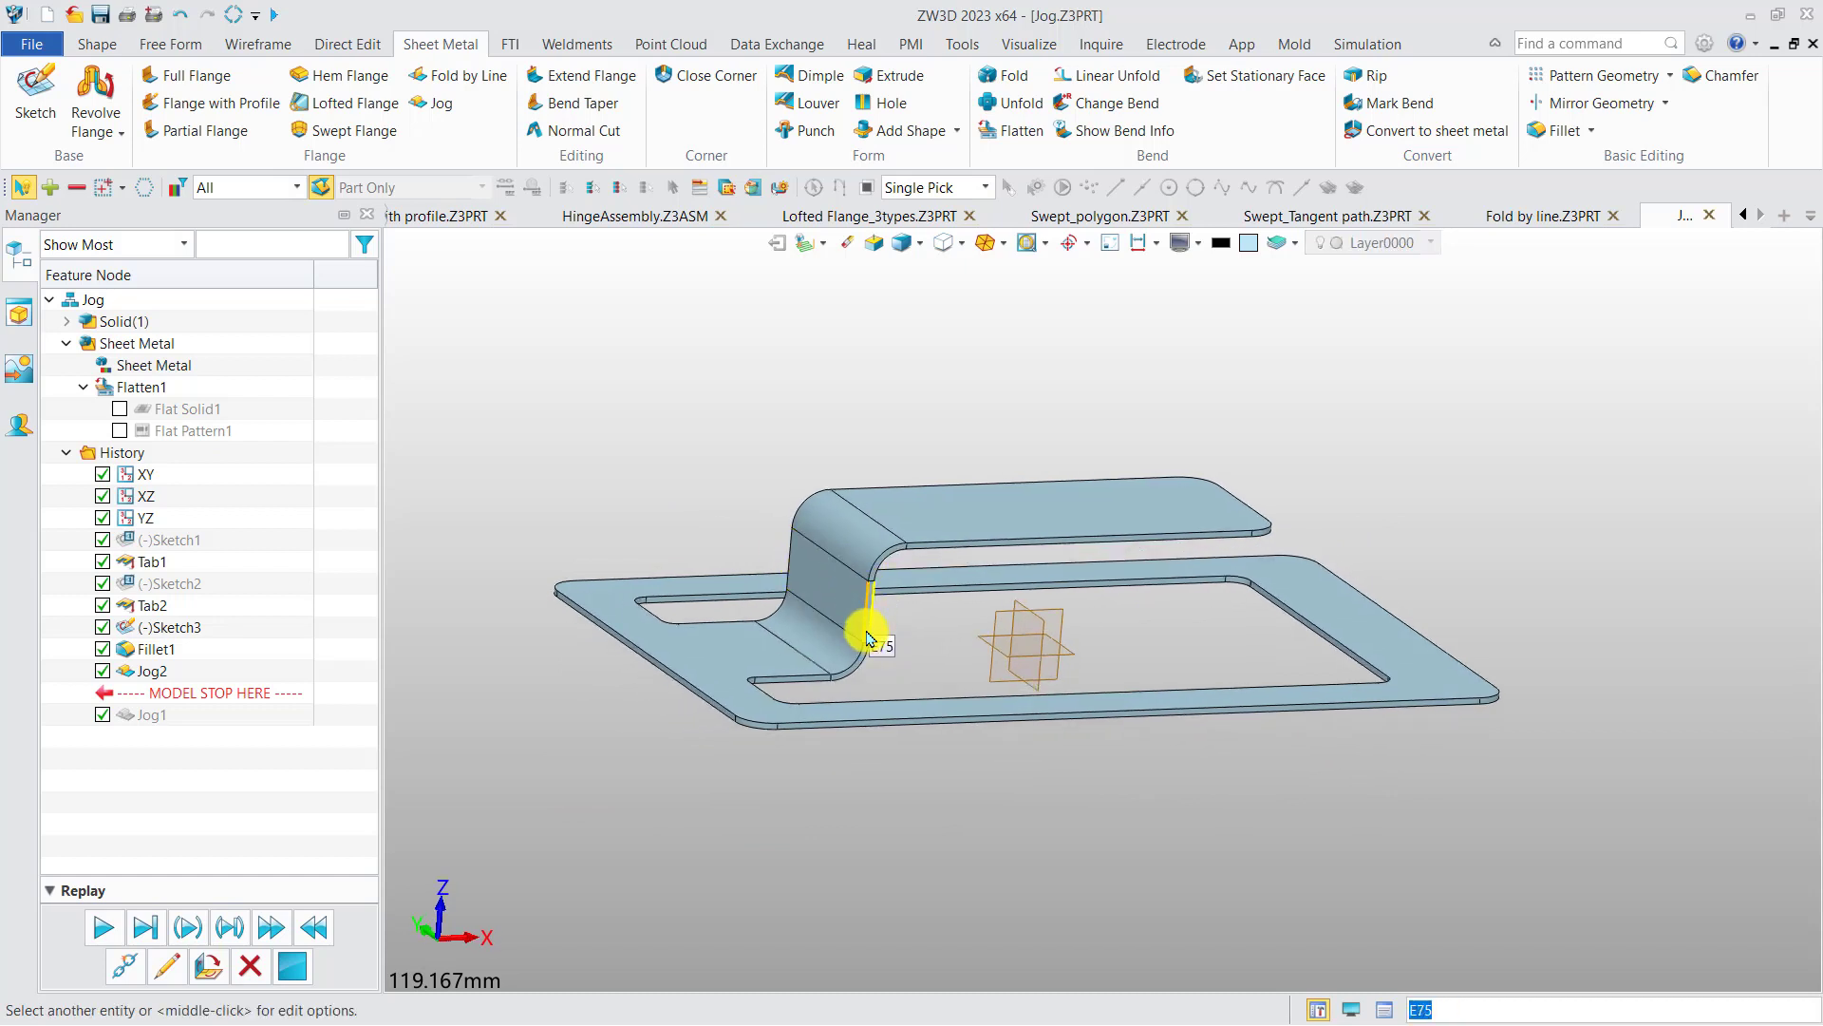
pyautogui.hotkey('ctrl', 'm')
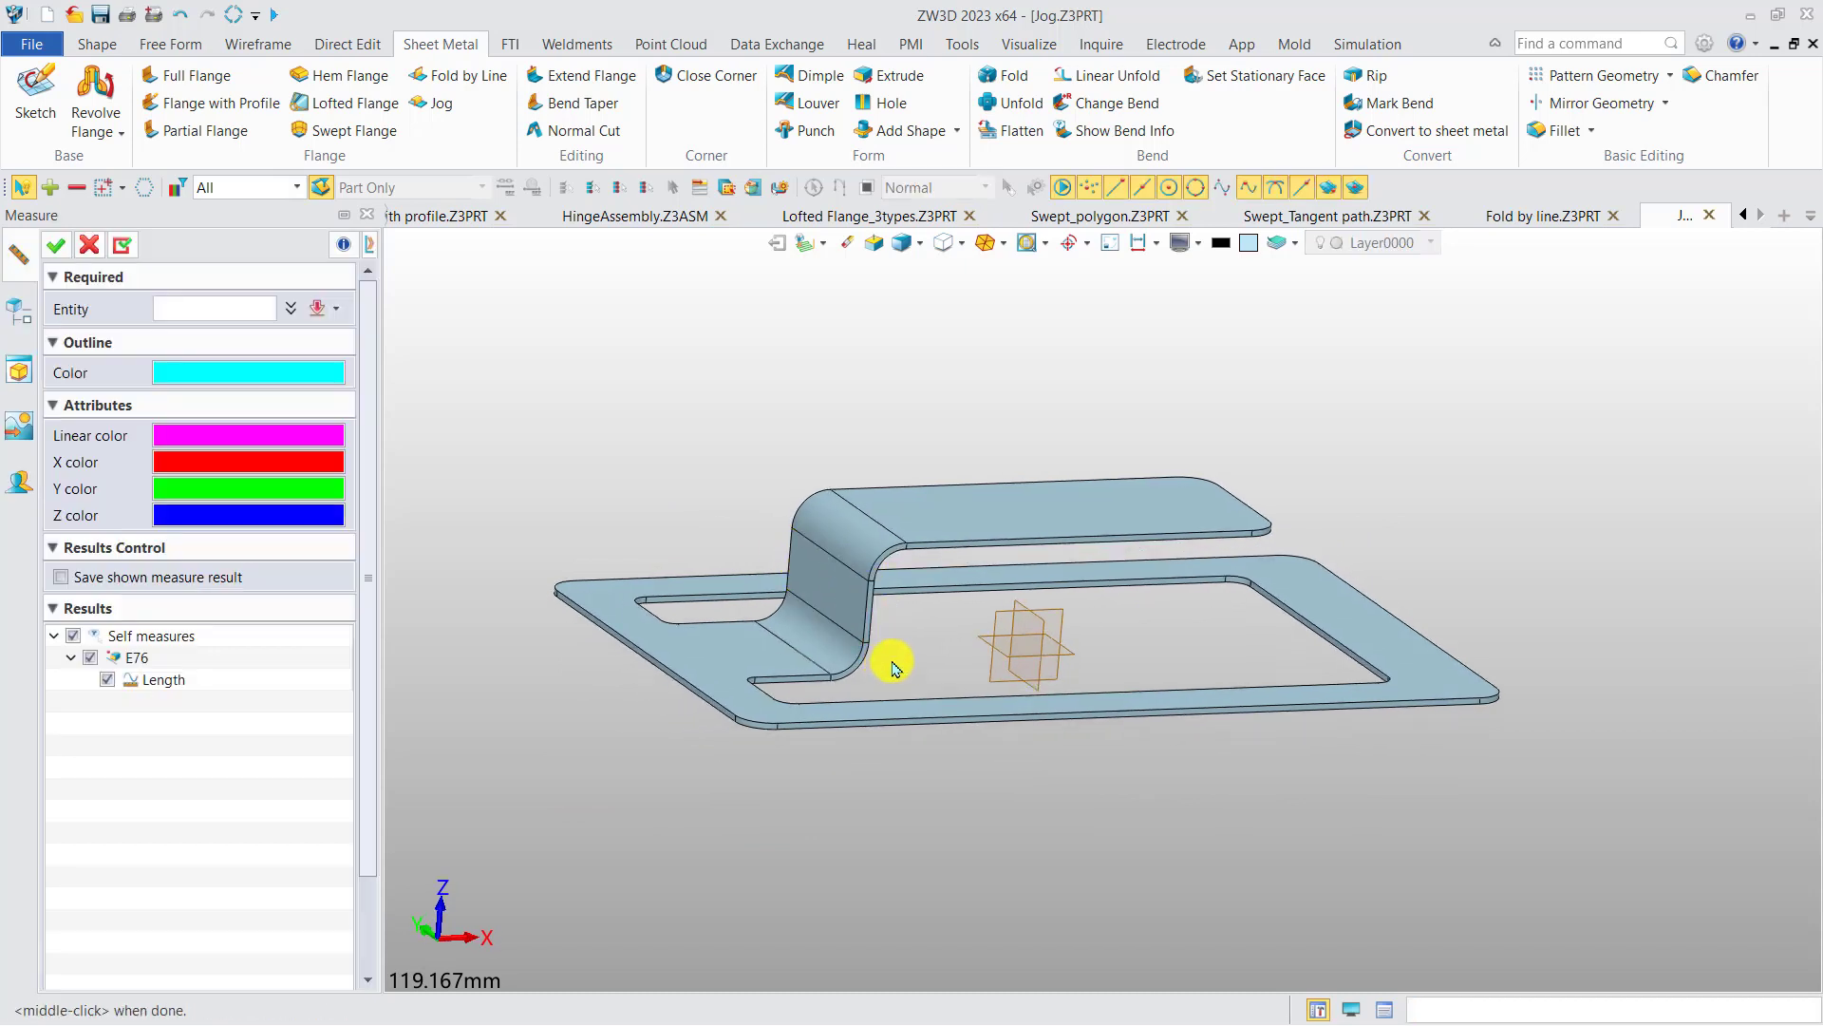
pyautogui.click(866, 605)
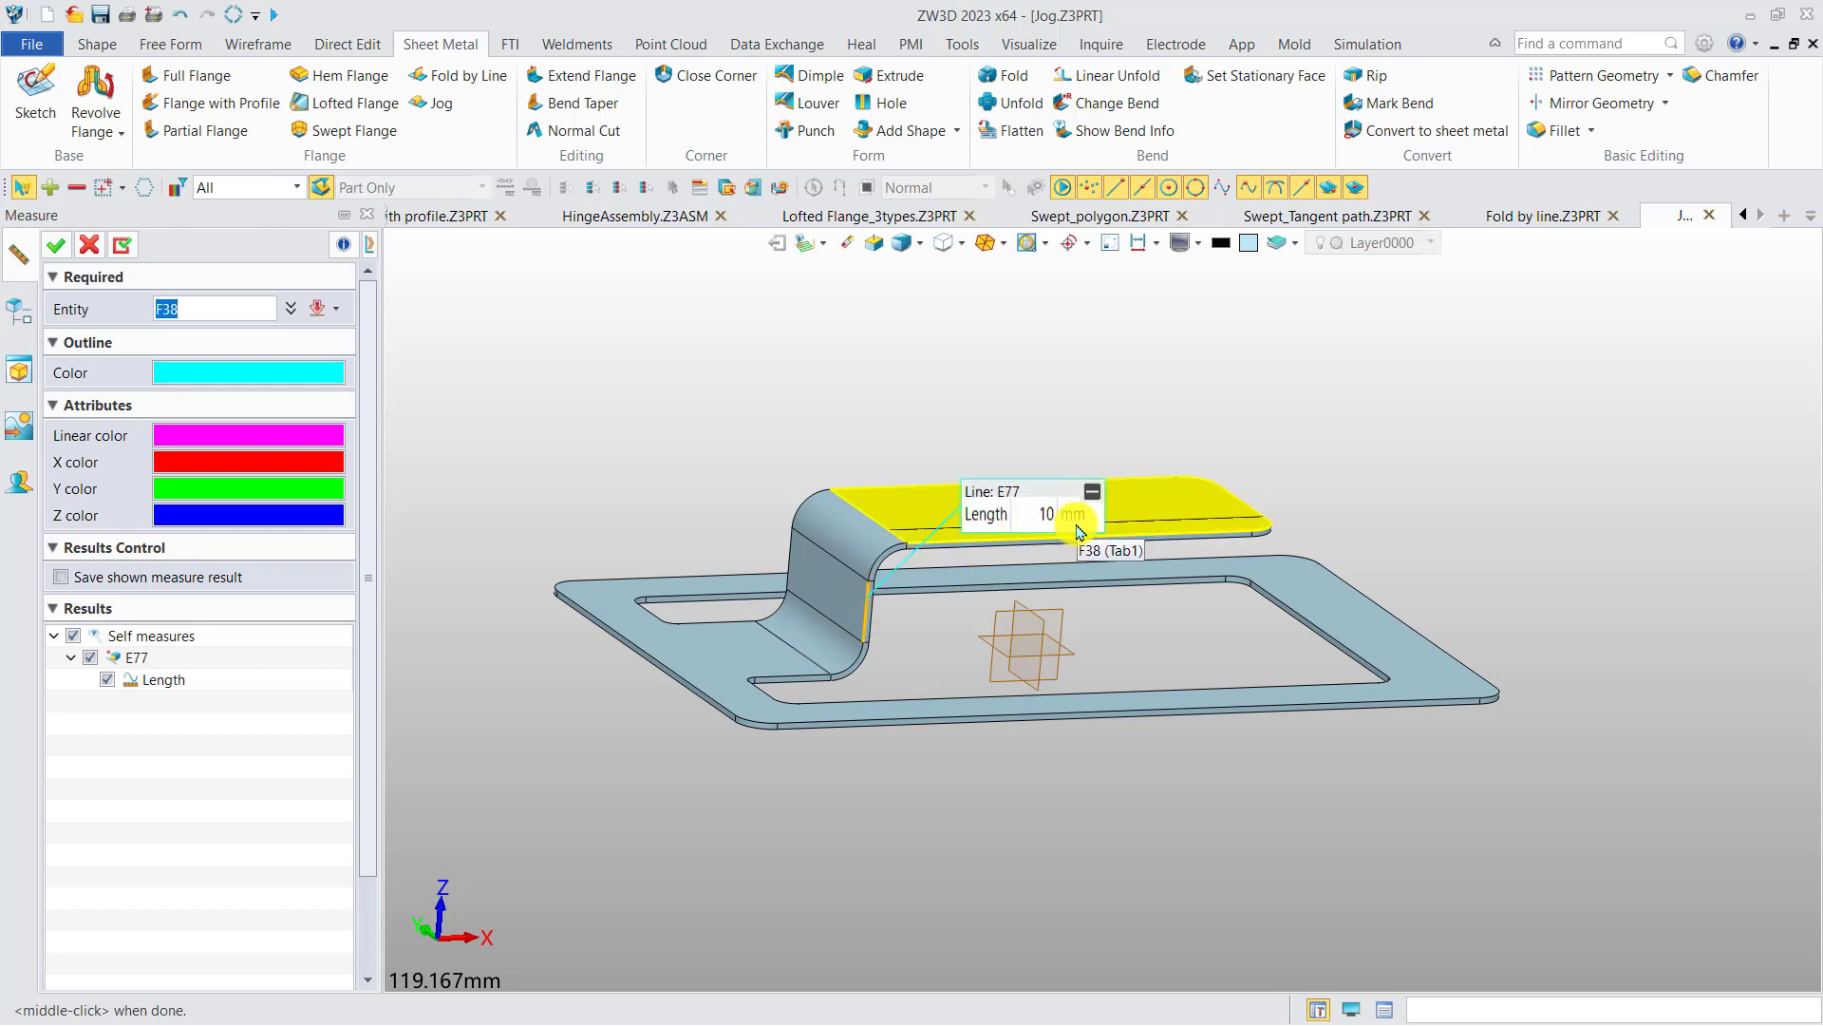
pyautogui.click(94, 244)
pyautogui.moveTo(690, 451); pyautogui.dragTo(677, 441, button='right')
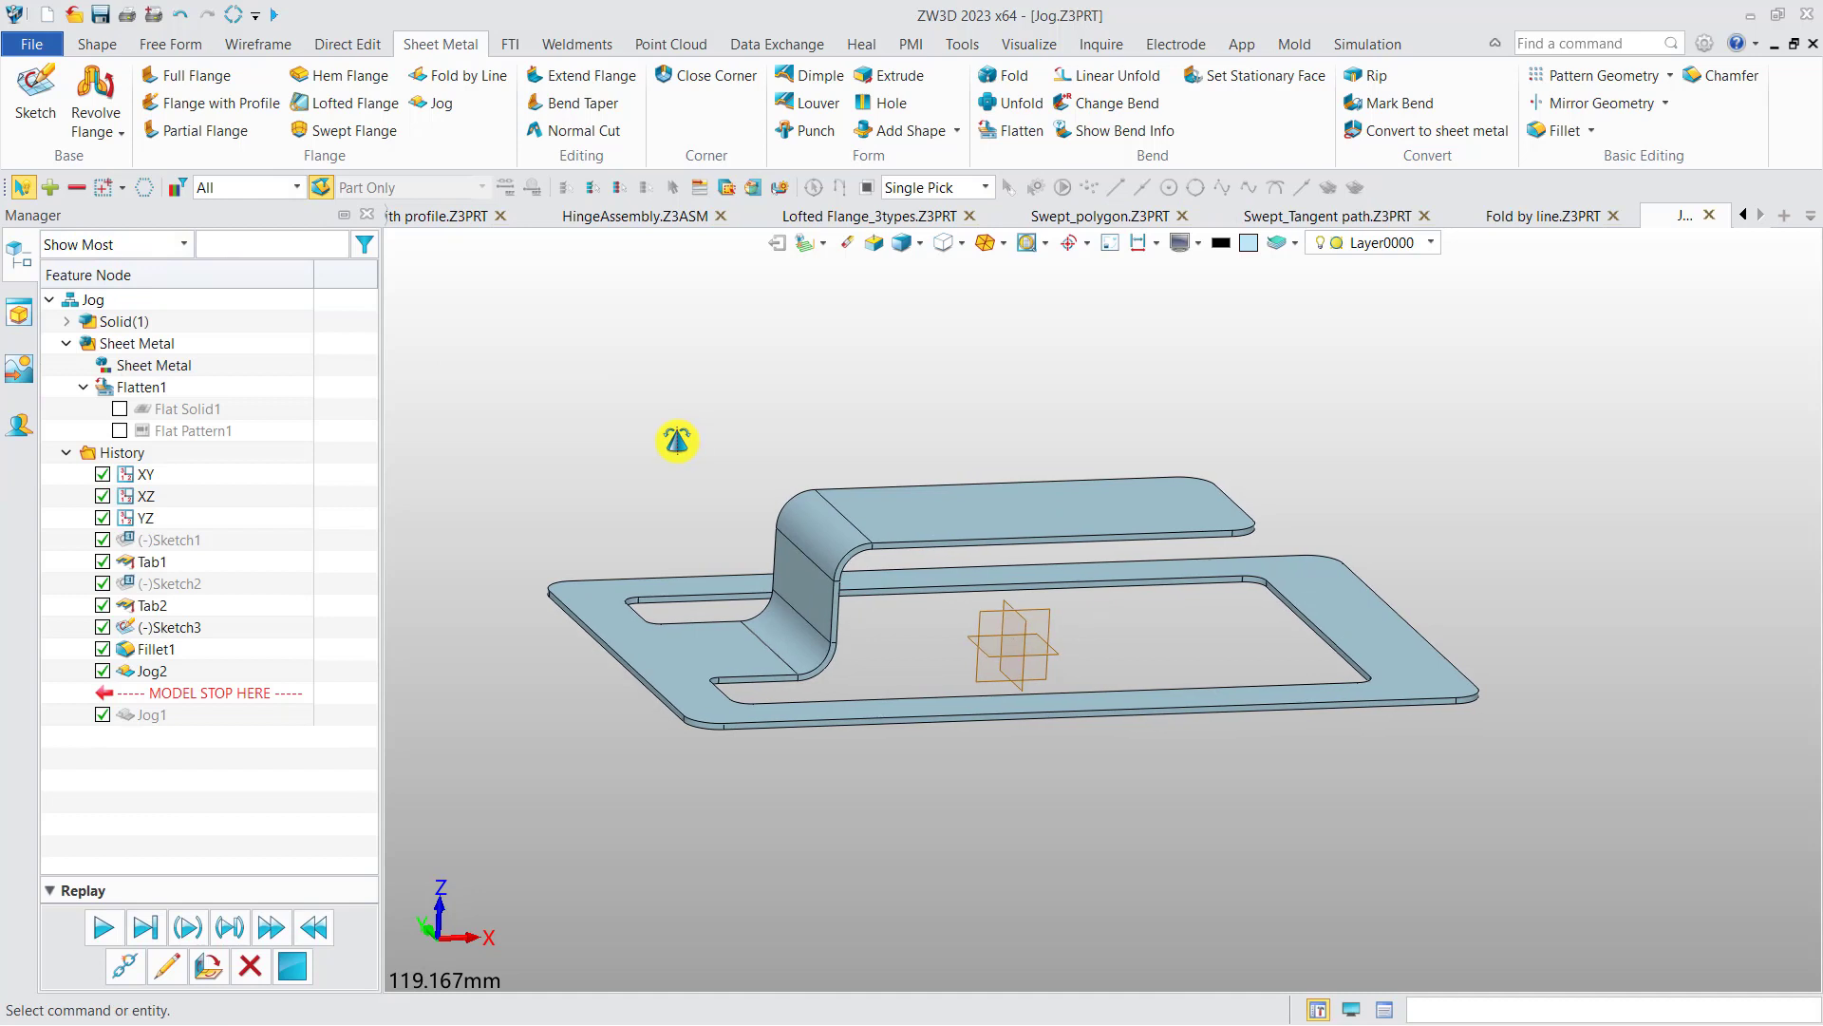
# Review Jog2's Keep projected length setting and examine the jogged tab from directly above
pyautogui.doubleClick(165, 673)
pyautogui.moveTo(427, 546); pyautogui.dragTo(488, 518, button='right')
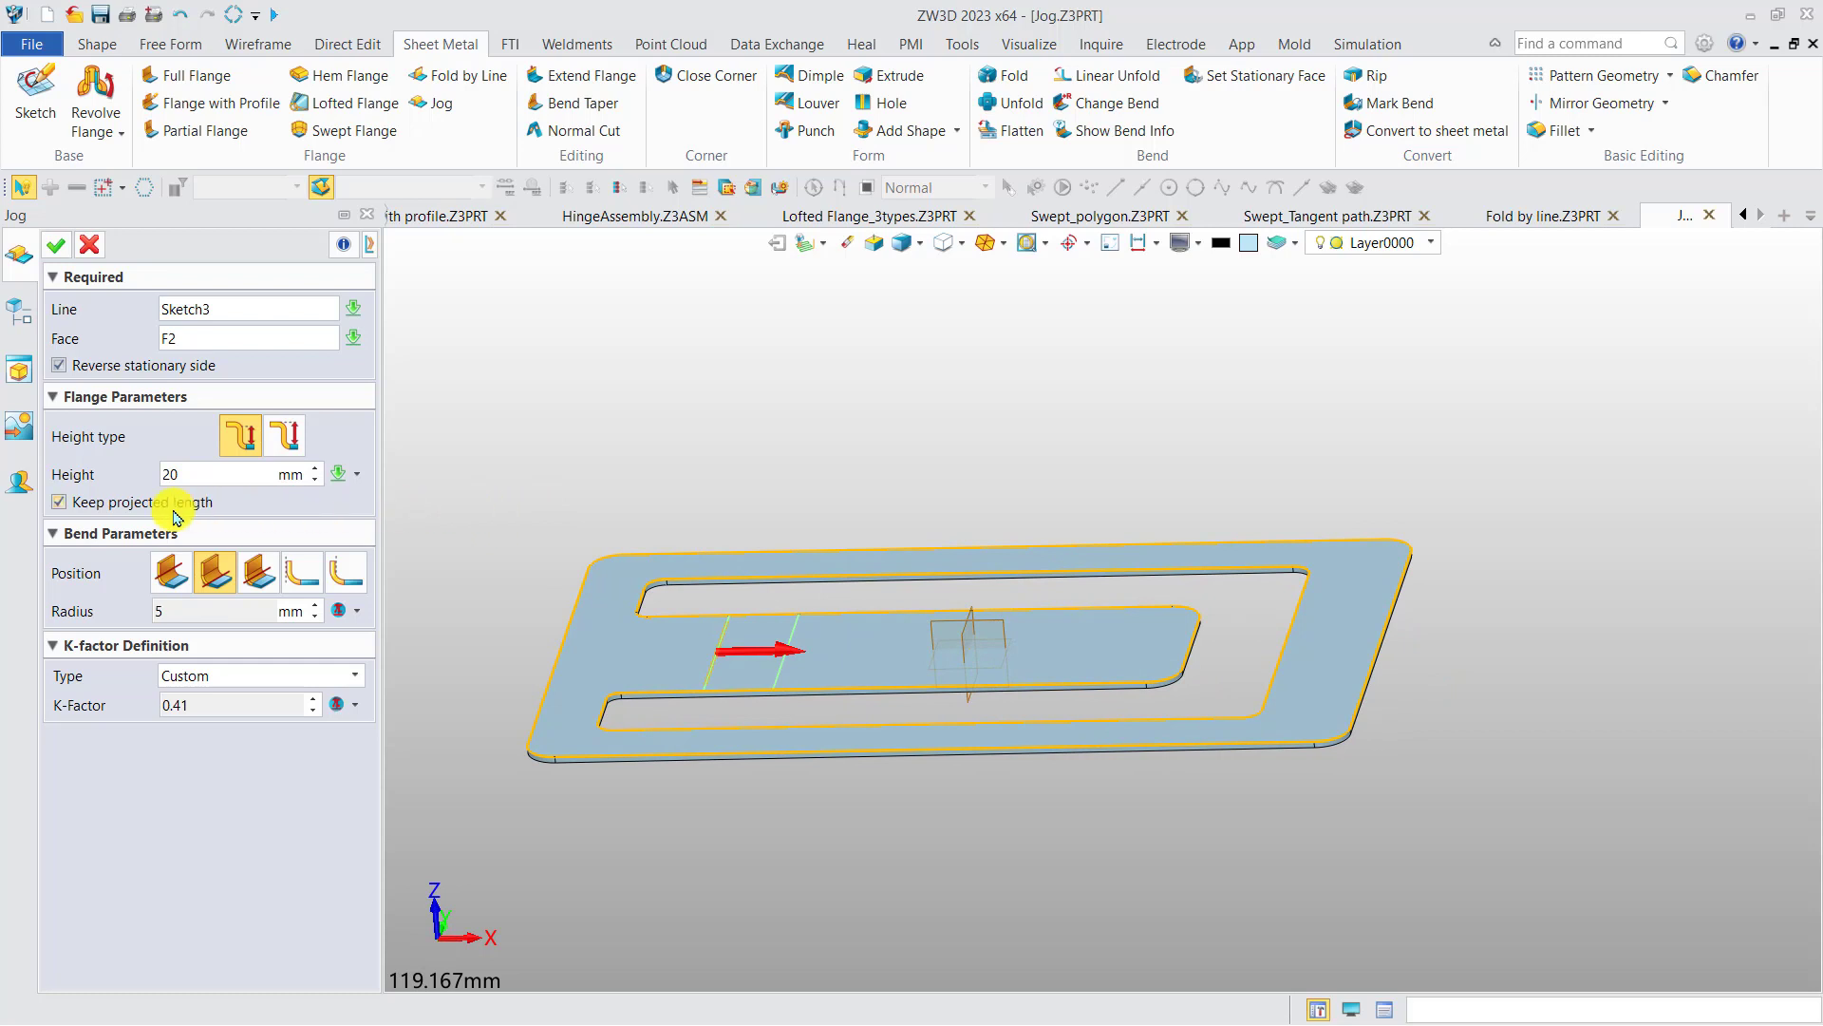
pyautogui.moveTo(767, 504); pyautogui.dragTo(798, 583, button='right')
pyautogui.press('F8')
pyautogui.moveTo(903, 582); pyautogui.dragTo(905, 449, button='middle')
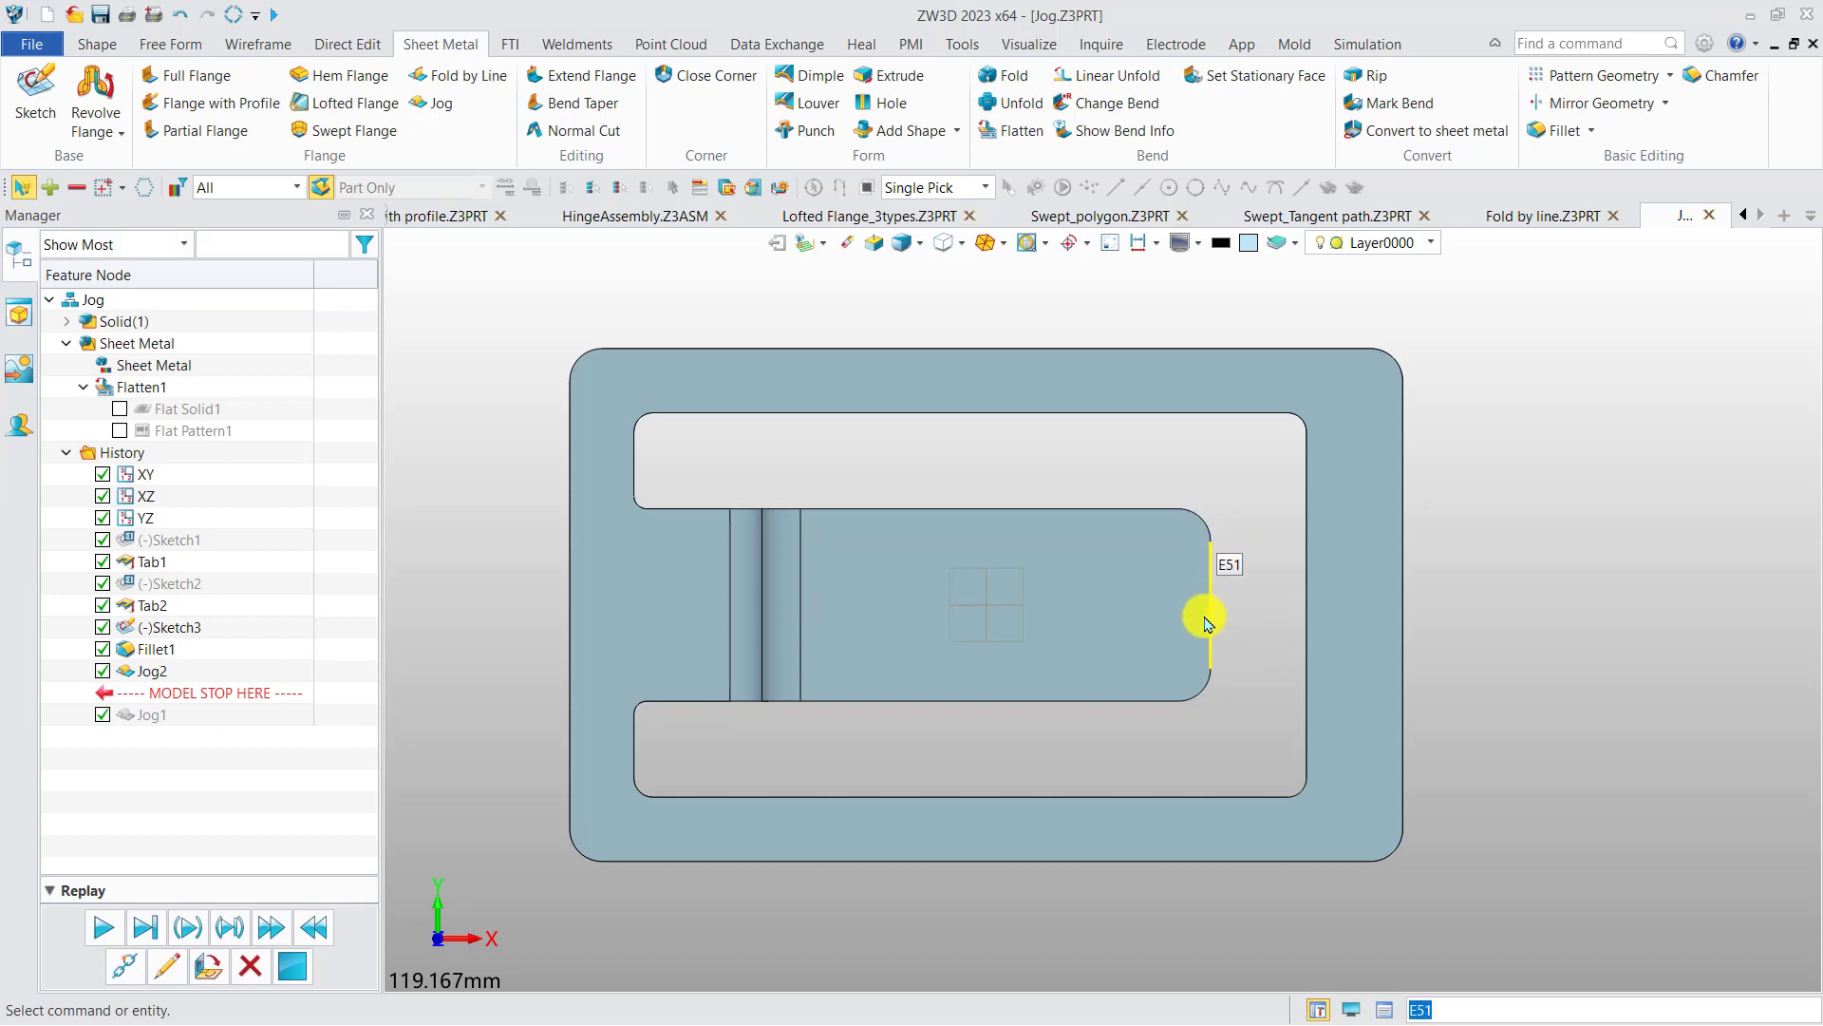
# Edit Jog2 to turn off Keep projected length and rebuild the jogged tab
pyautogui.doubleClick(149, 670)
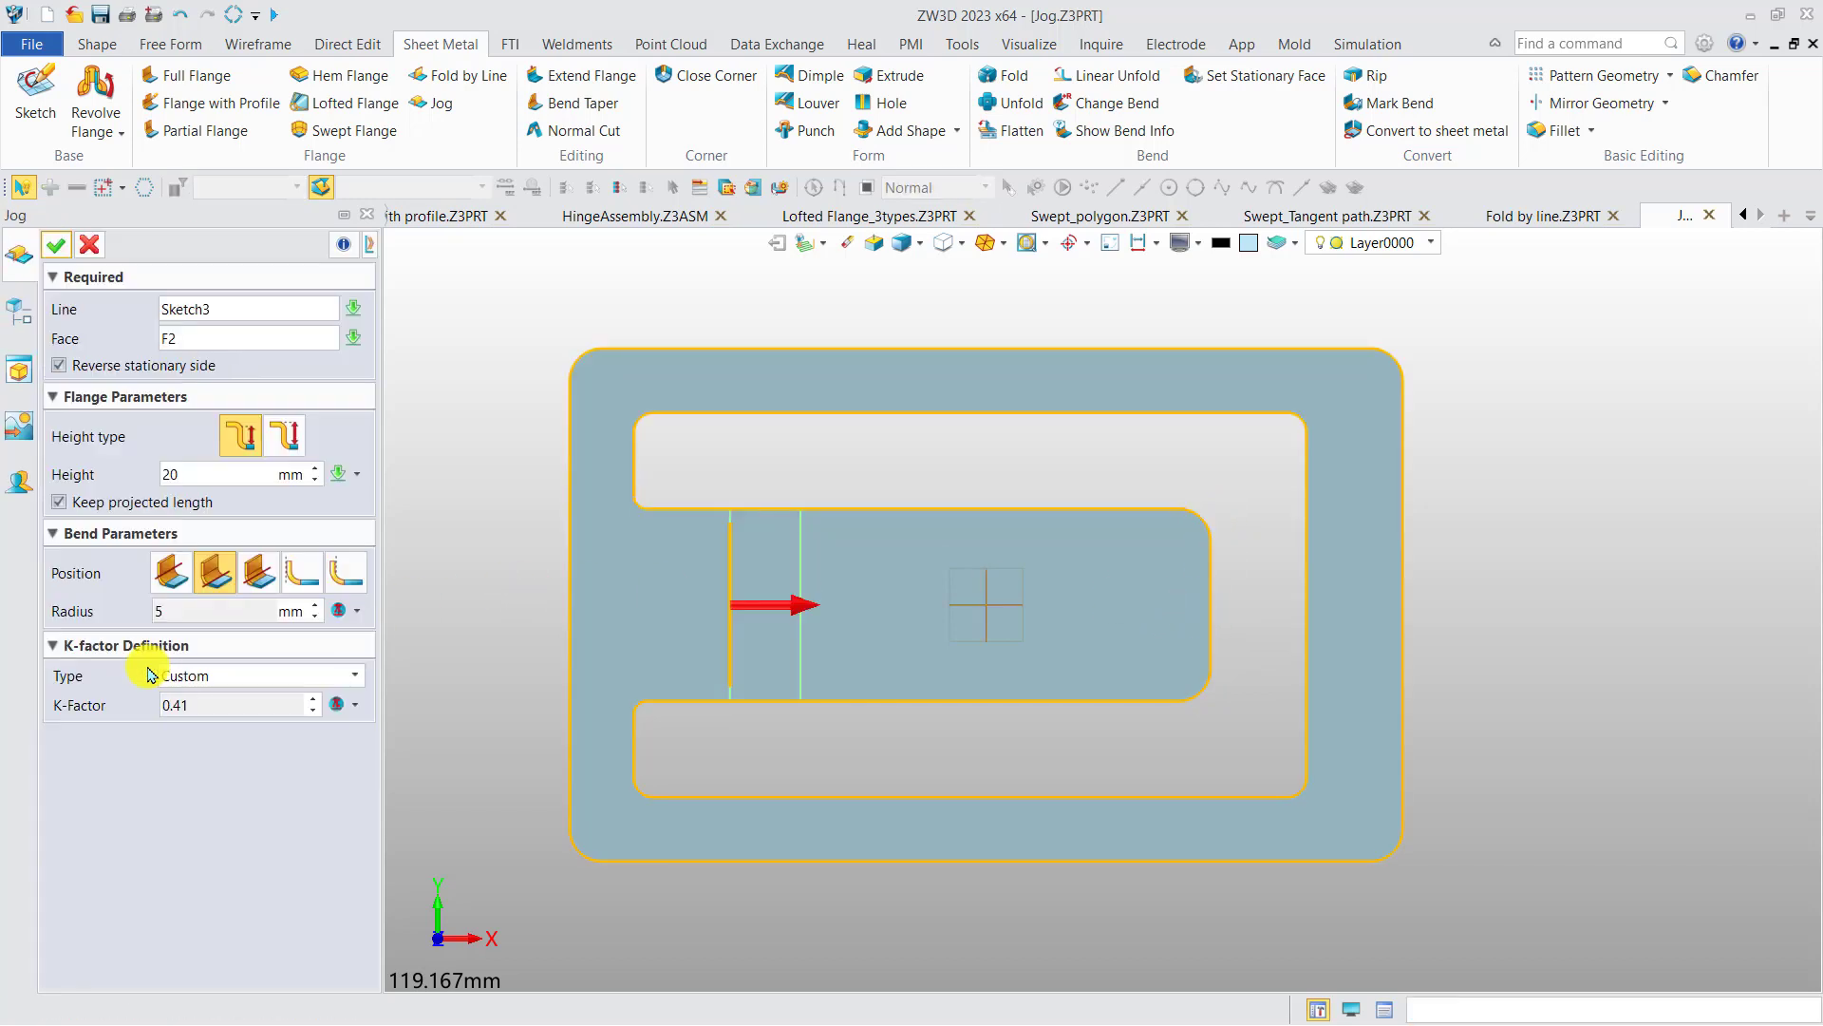
pyautogui.click(126, 503)
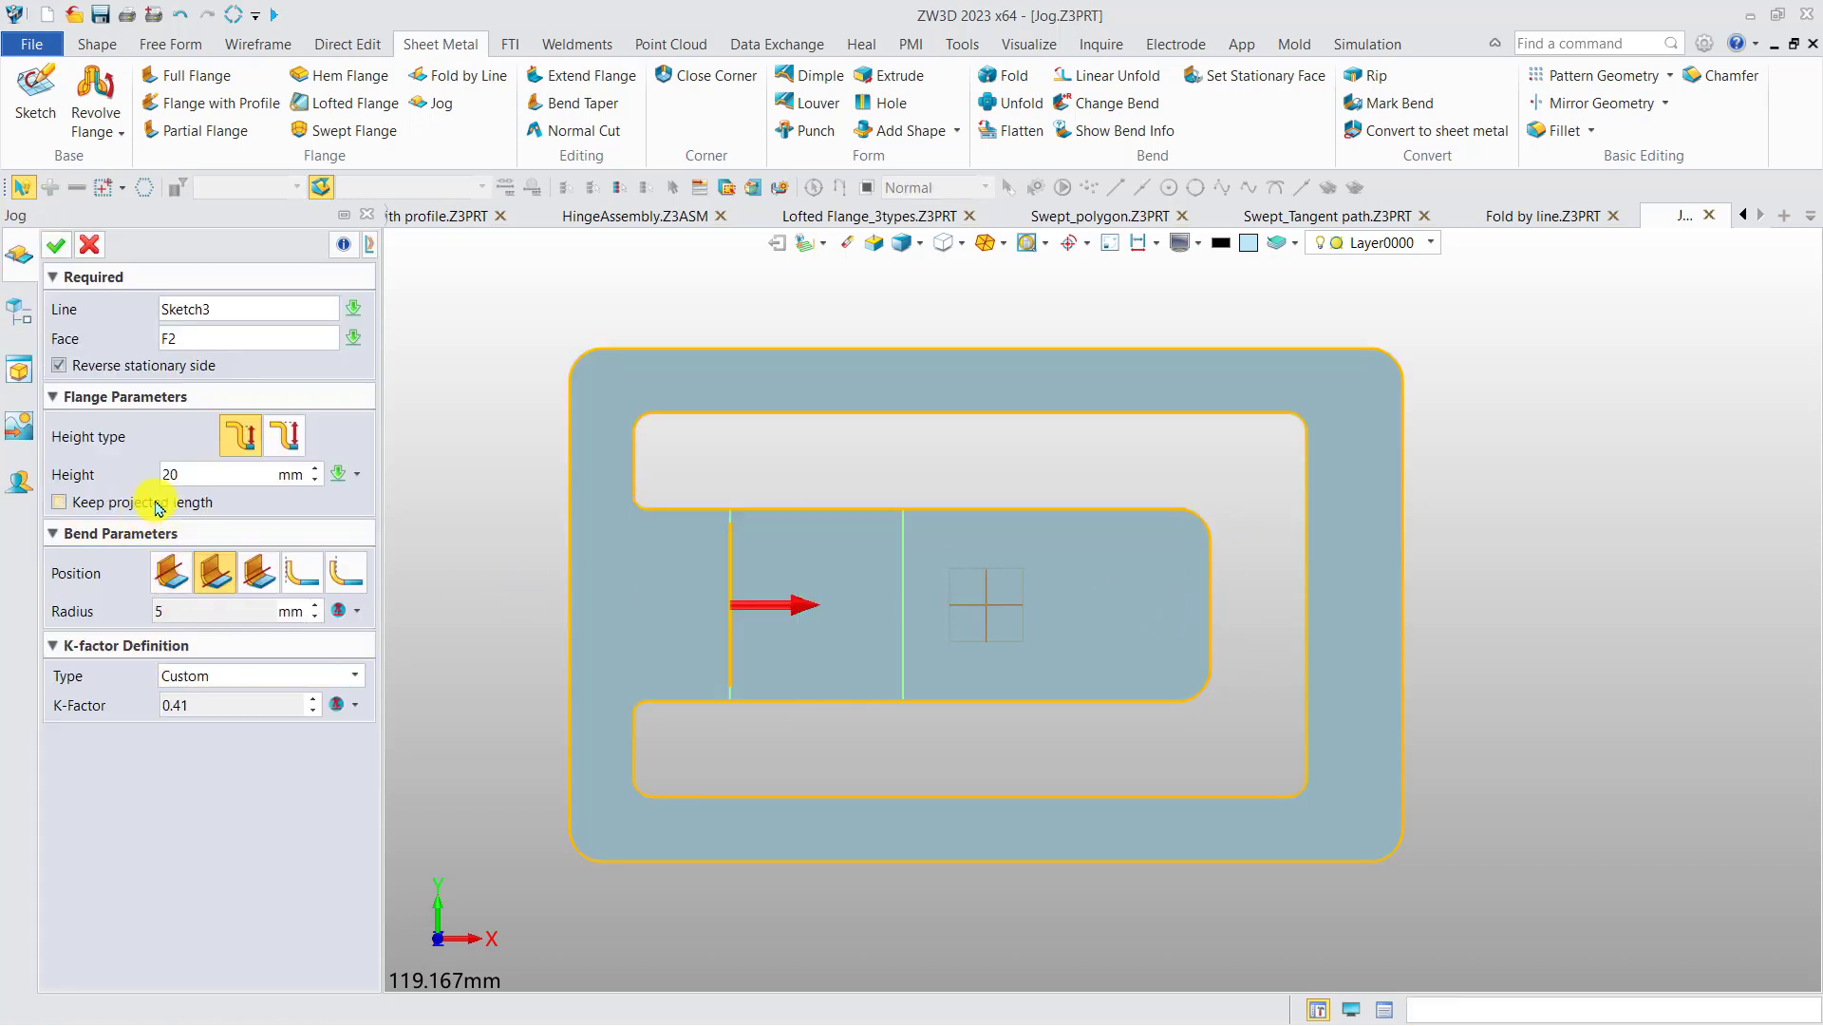
pyautogui.click(56, 246)
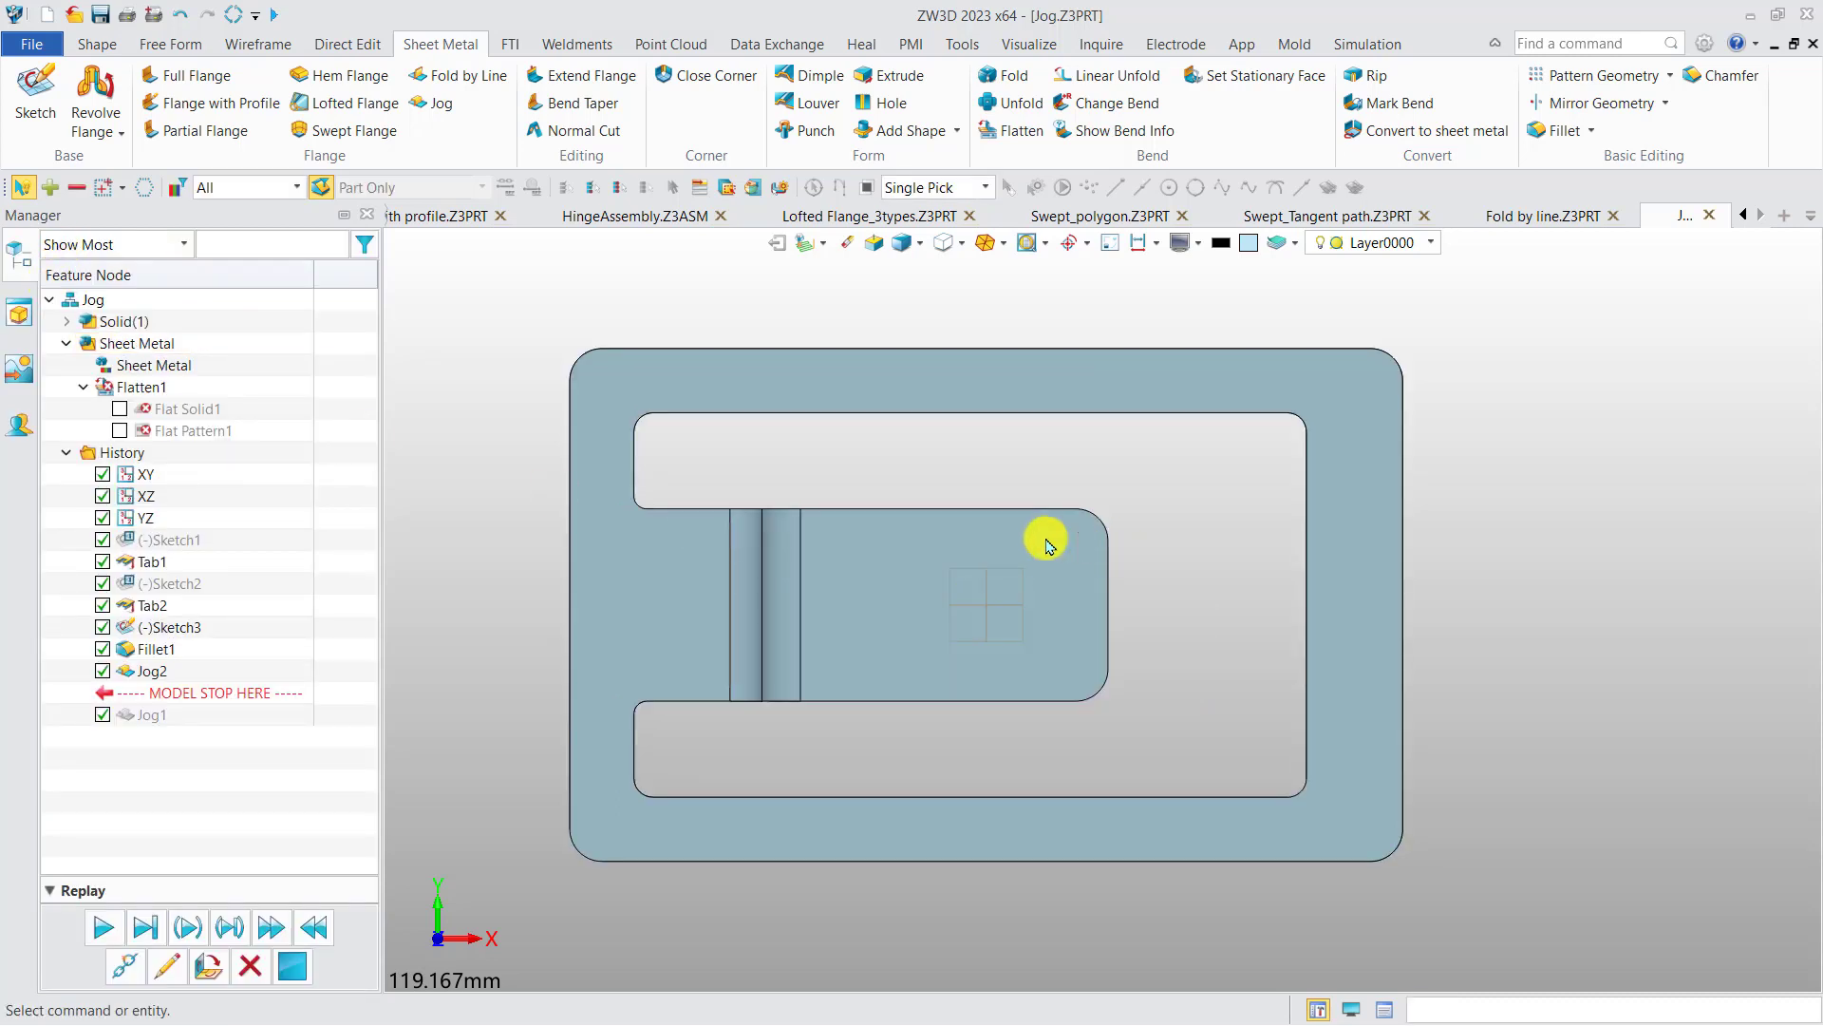
pyautogui.doubleClick(152, 670)
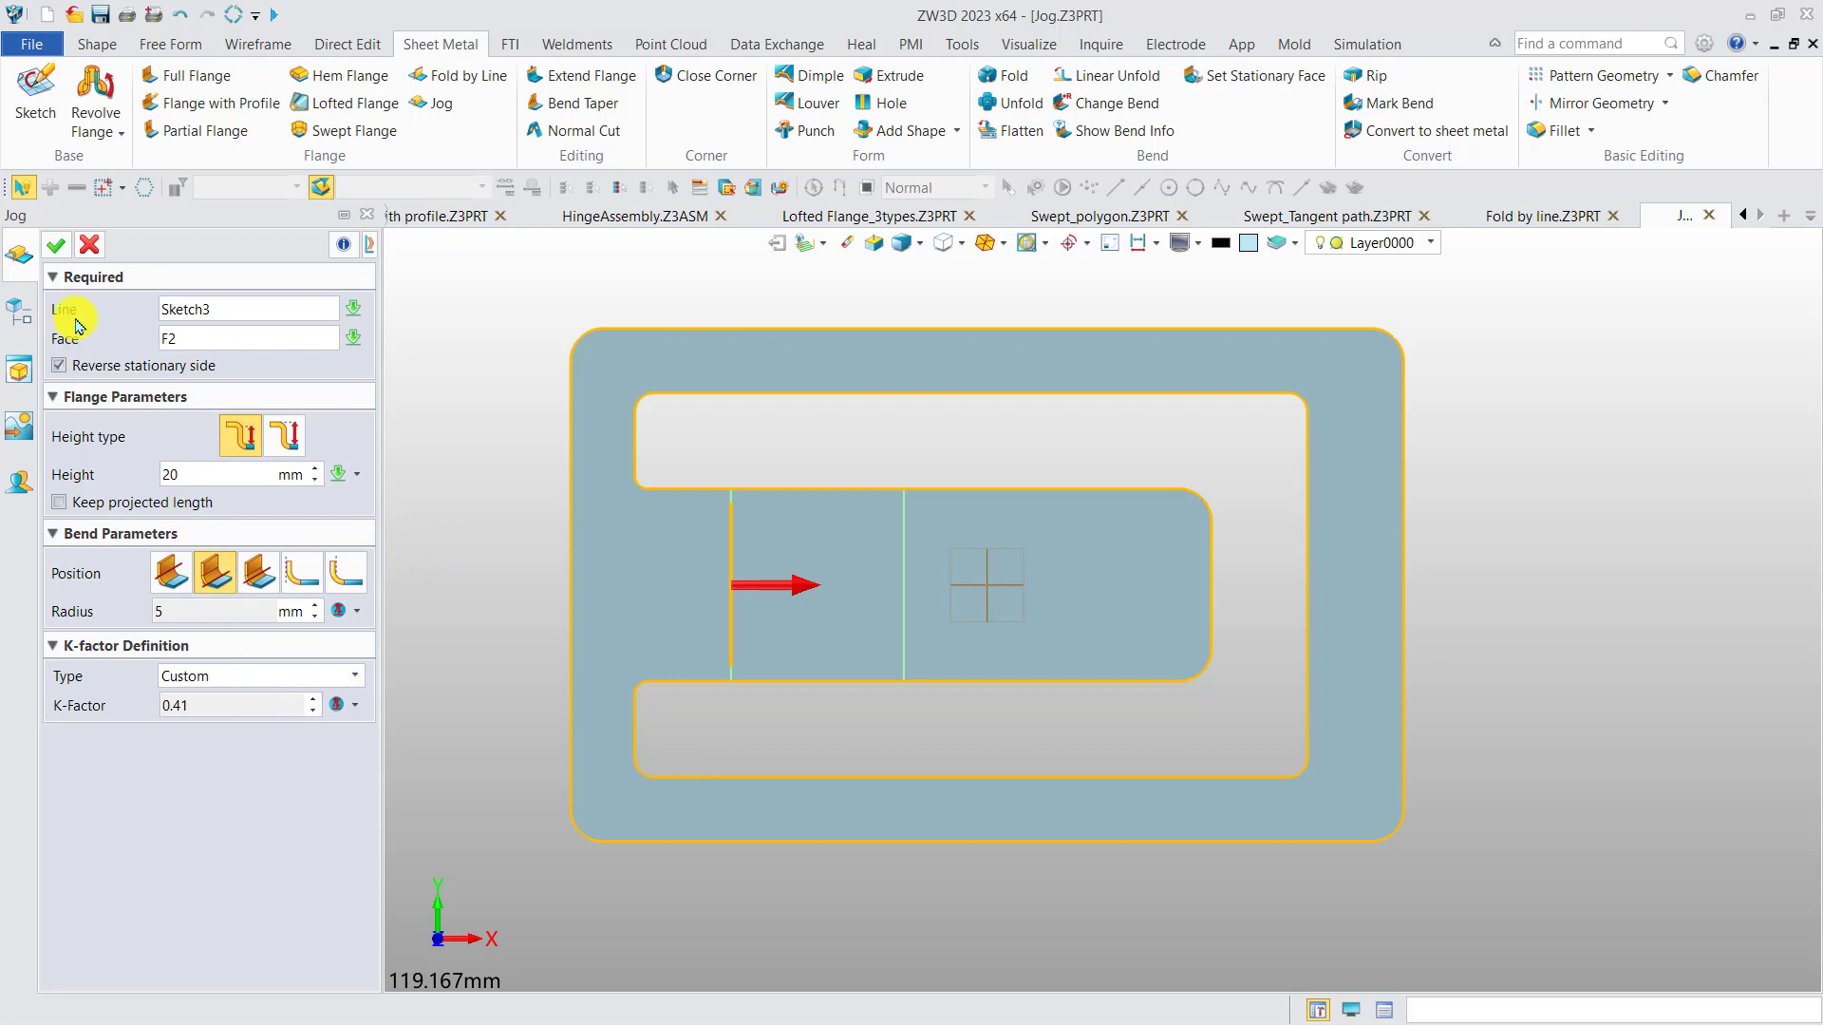
pyautogui.click(57, 247)
pyautogui.moveTo(615, 623); pyautogui.dragTo(618, 470, button='middle')
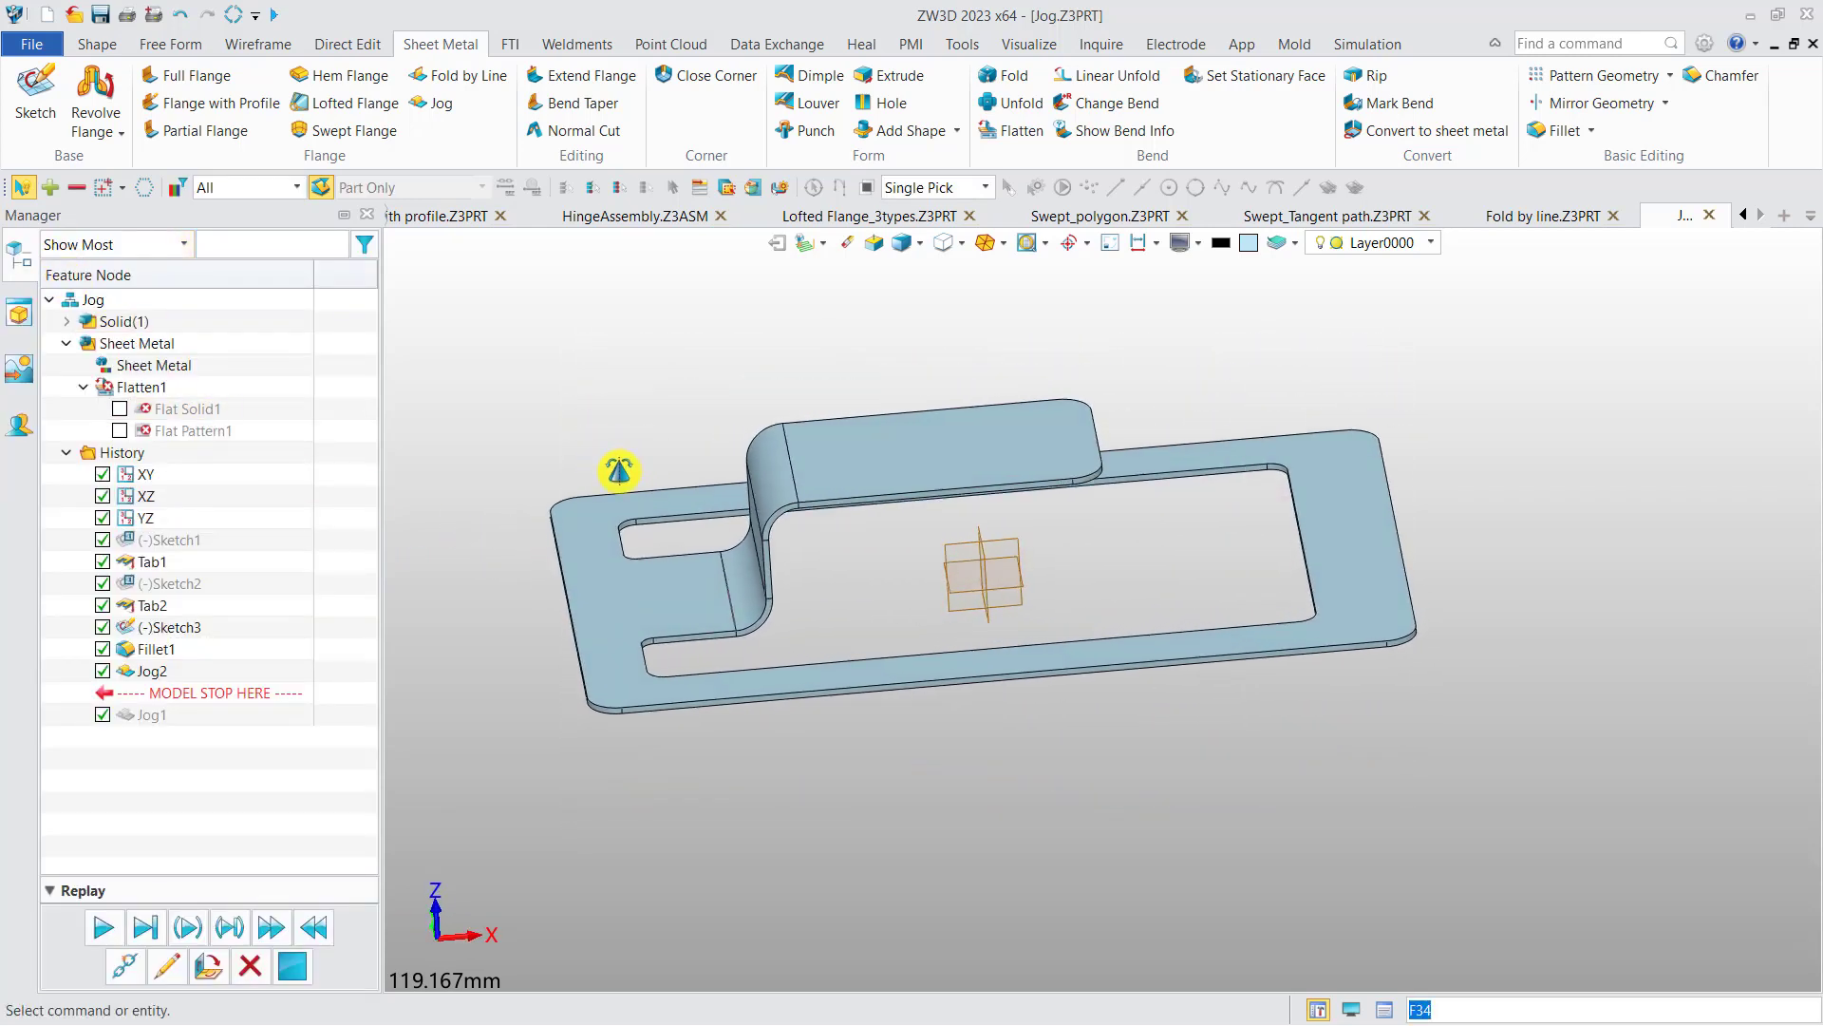